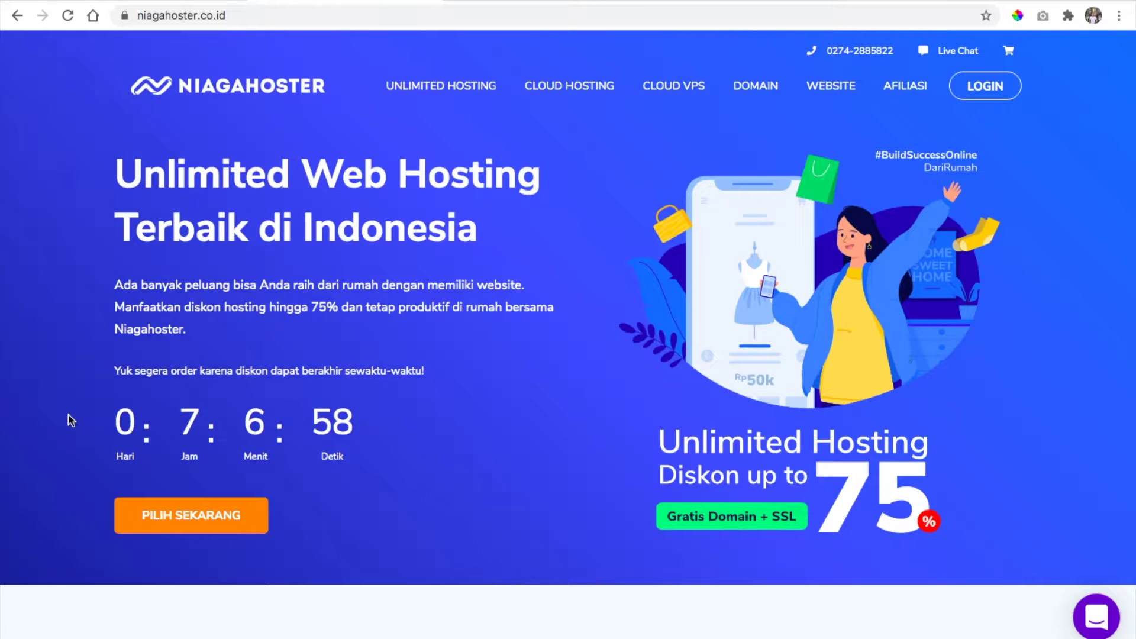
Scroll to the hosting plan cards and highlight the Pelajar, Personal and Bisnis plan names
scroll(182, 522, down, 15)
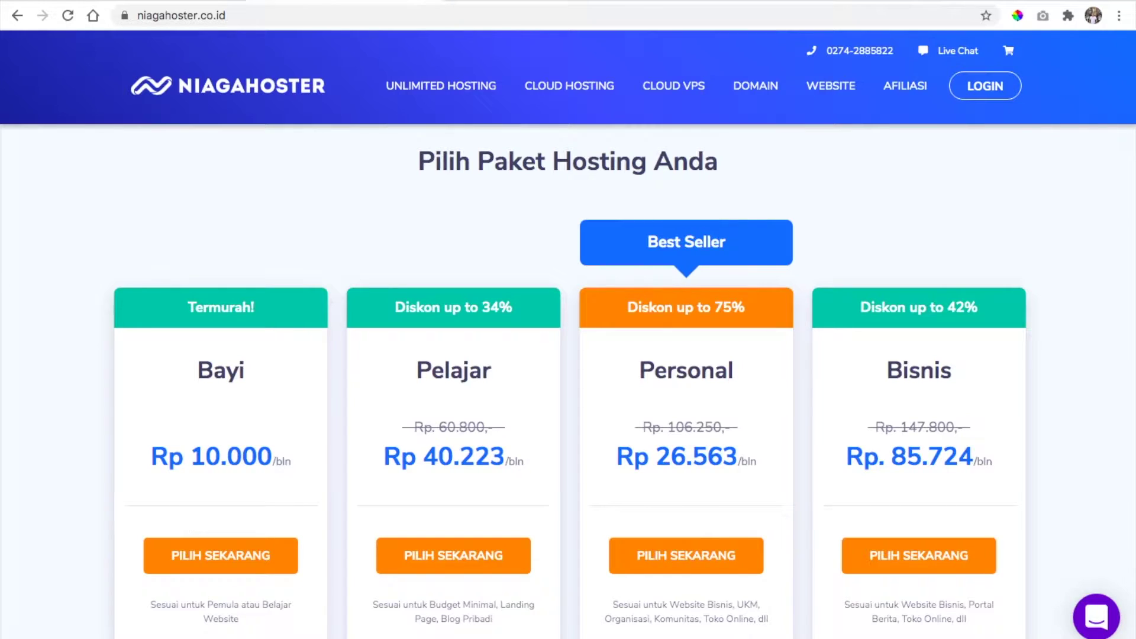
scroll(409, 374, down, 1)
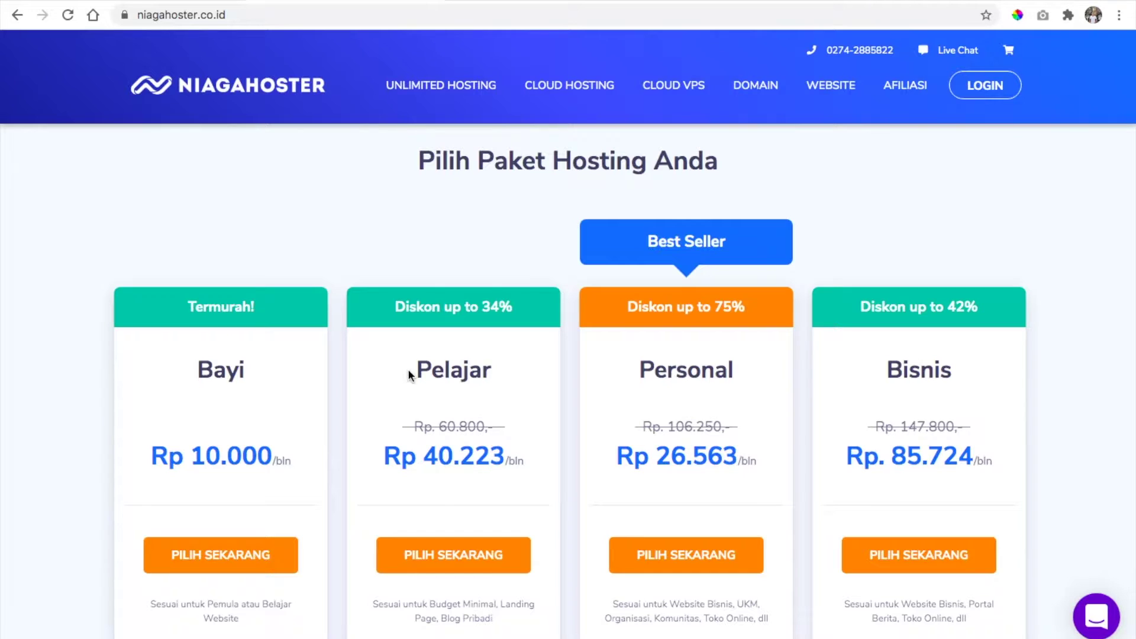
drag(409, 375, 499, 378)
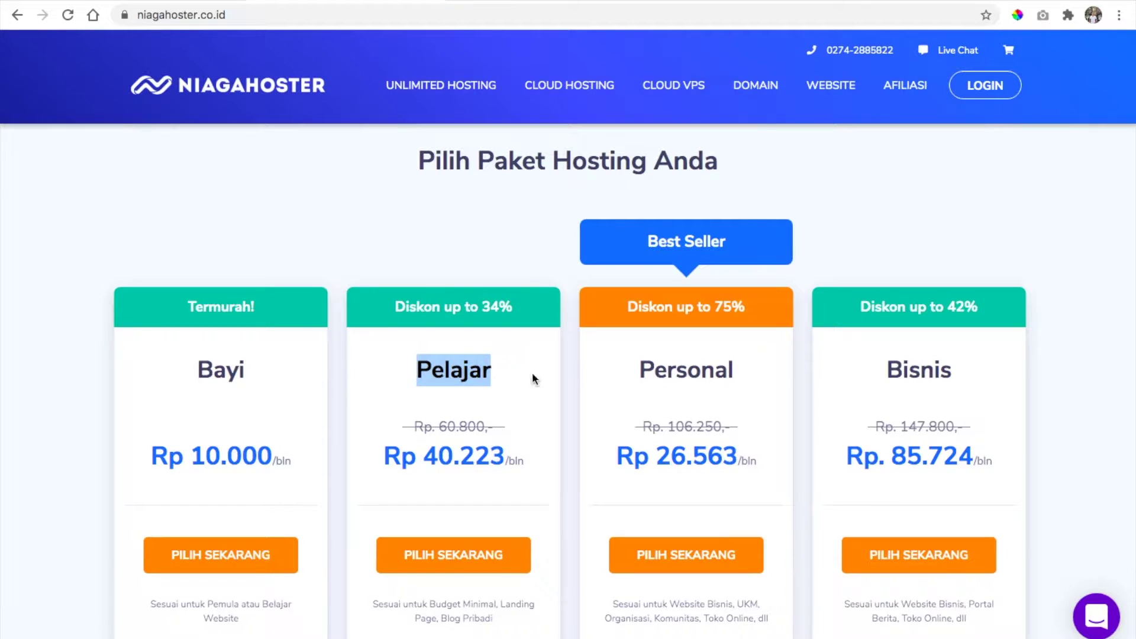
drag(637, 372, 747, 380)
drag(886, 373, 956, 371)
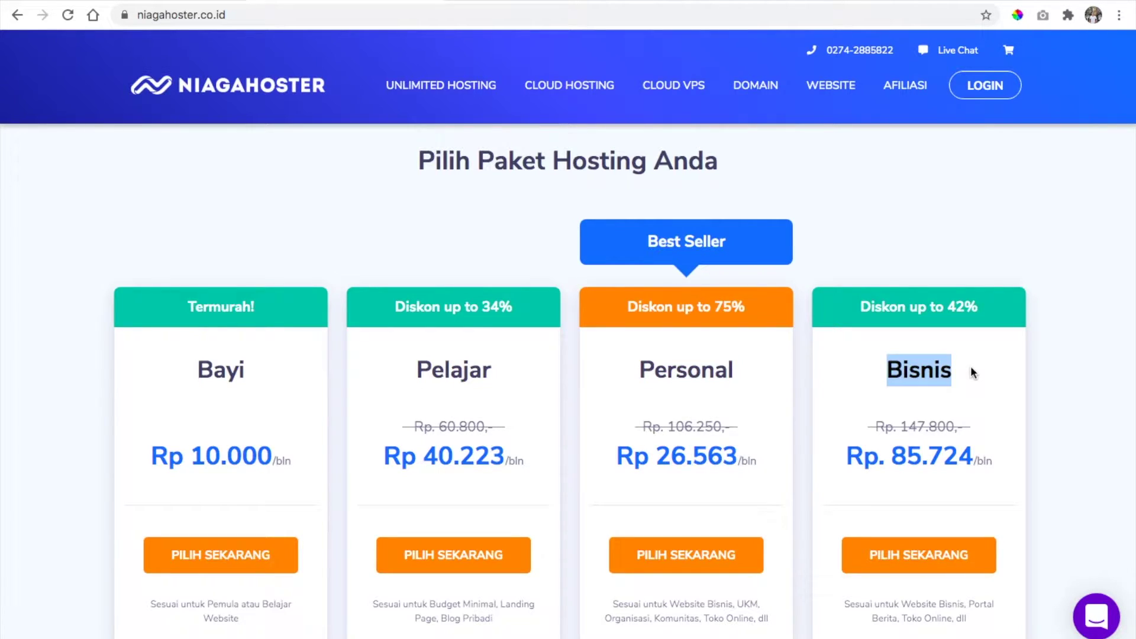
click(646, 387)
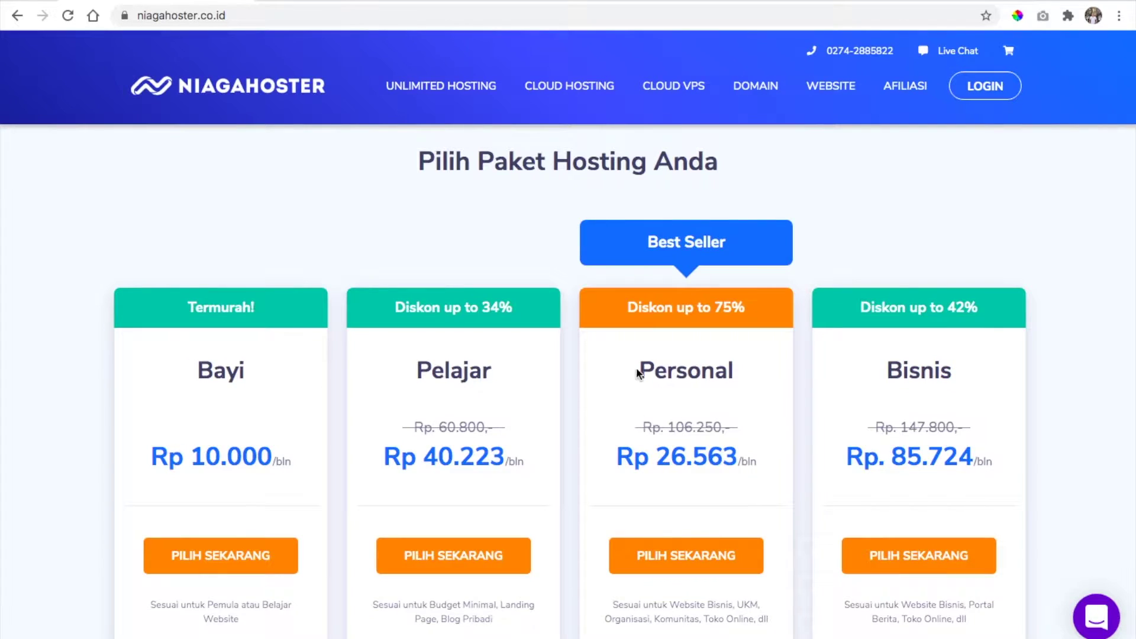
drag(642, 369, 749, 390)
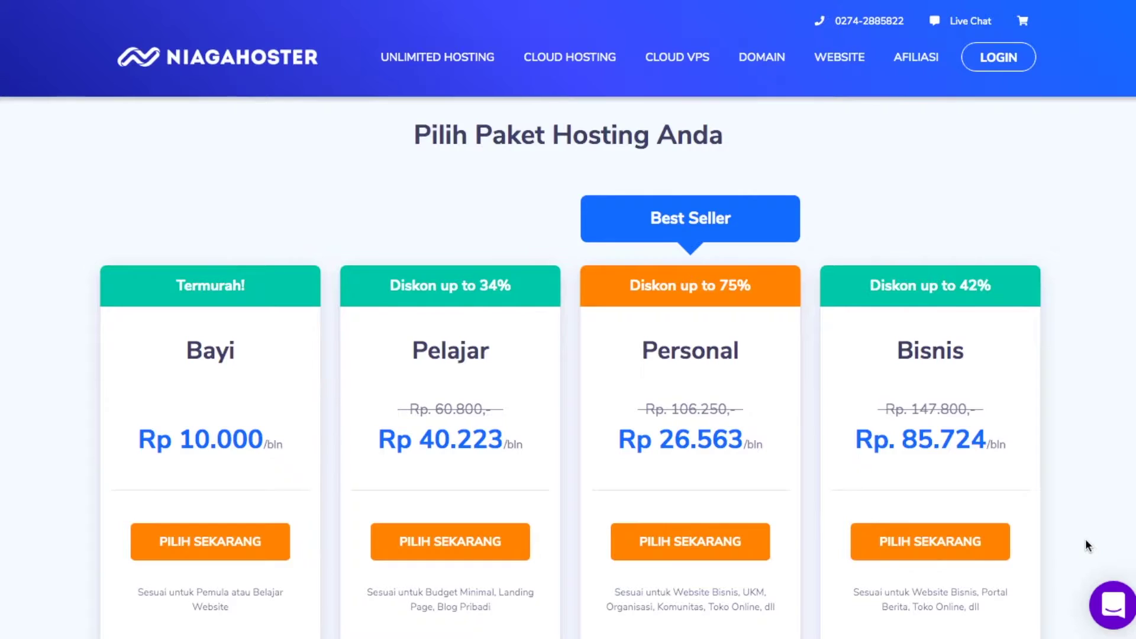
scroll(1085, 538, down, 5)
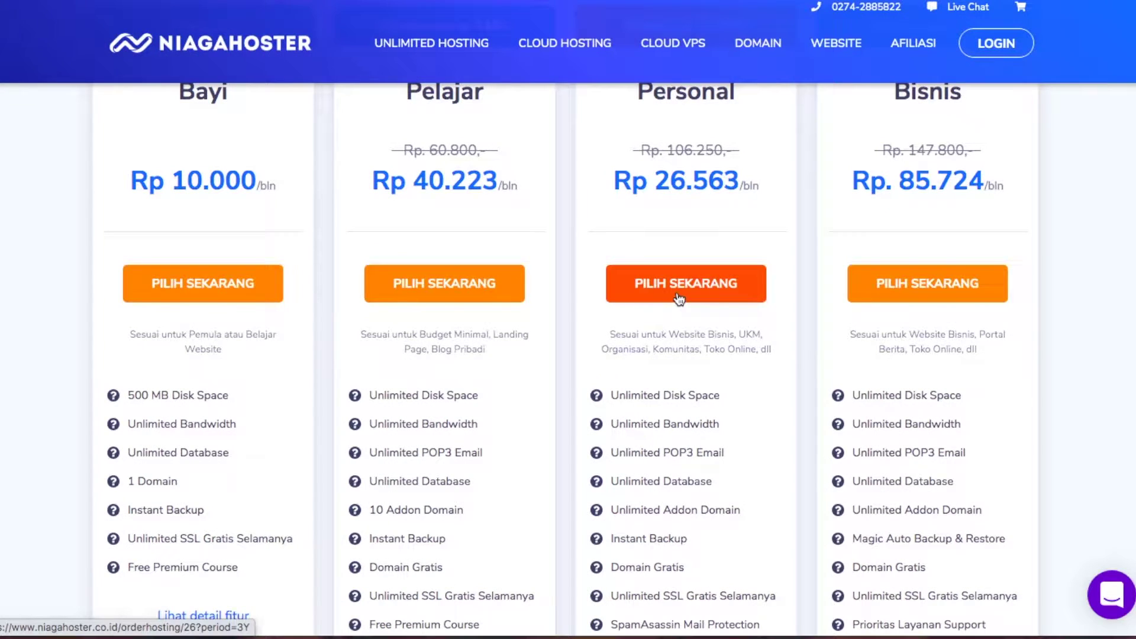
Order the Personal plan, compare the 6 Bulan to 3 Tahun durations, and settle on 1 Tahun
click(679, 298)
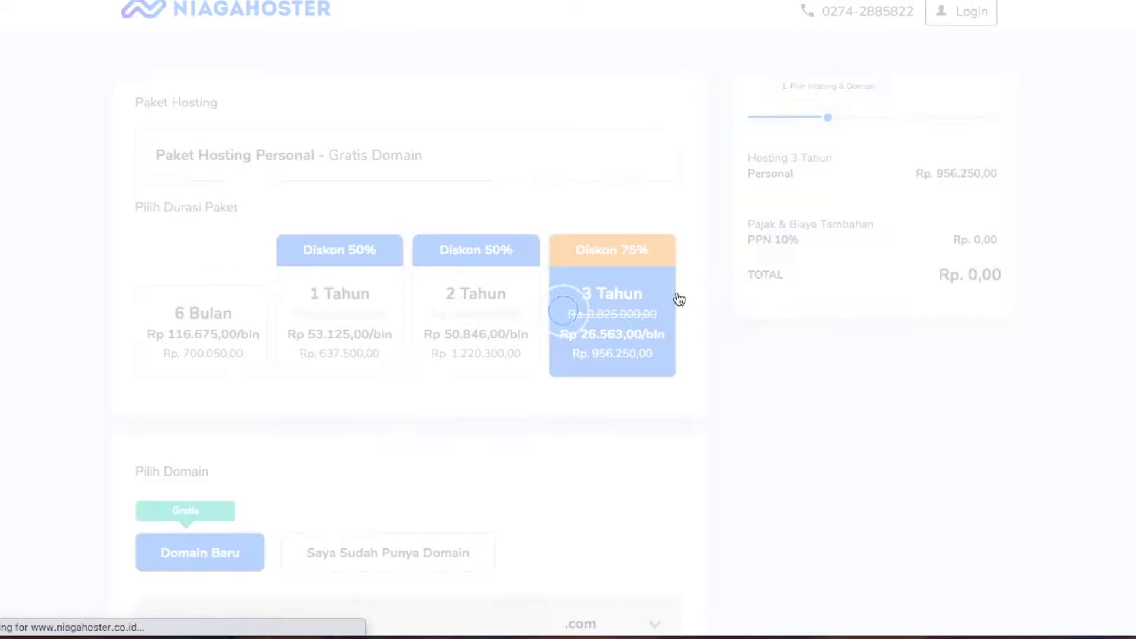
click(202, 346)
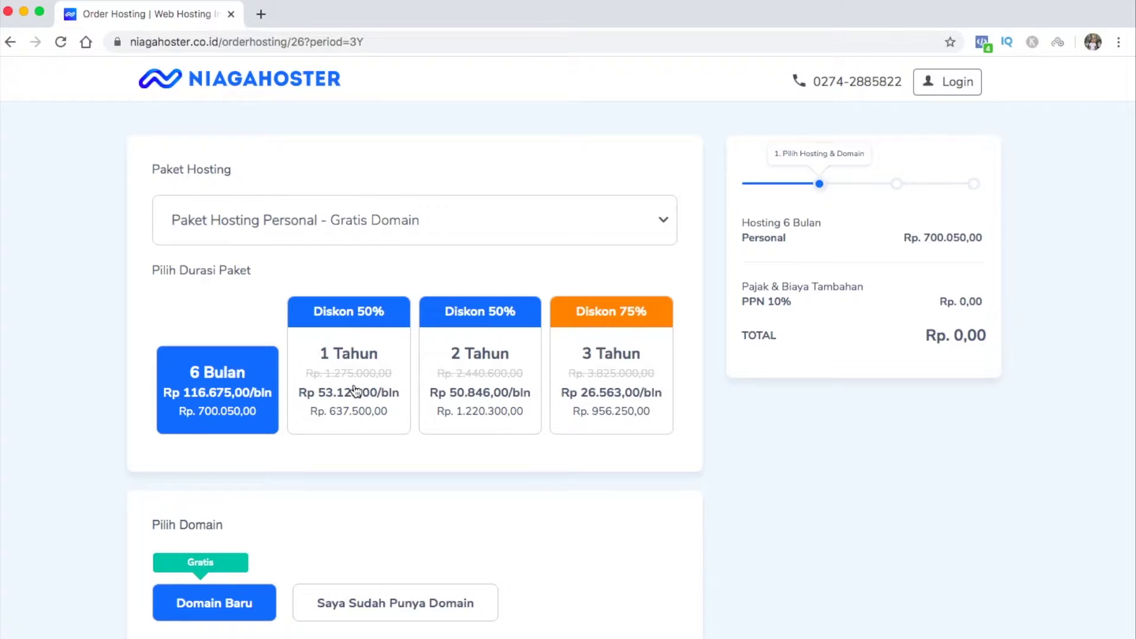
click(354, 391)
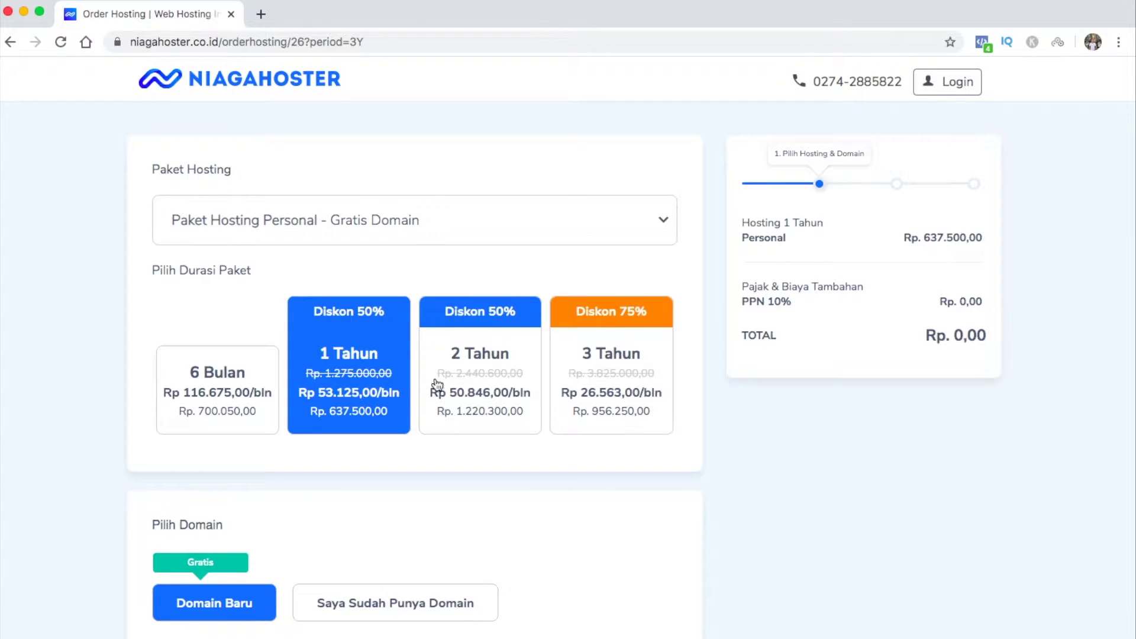
click(471, 383)
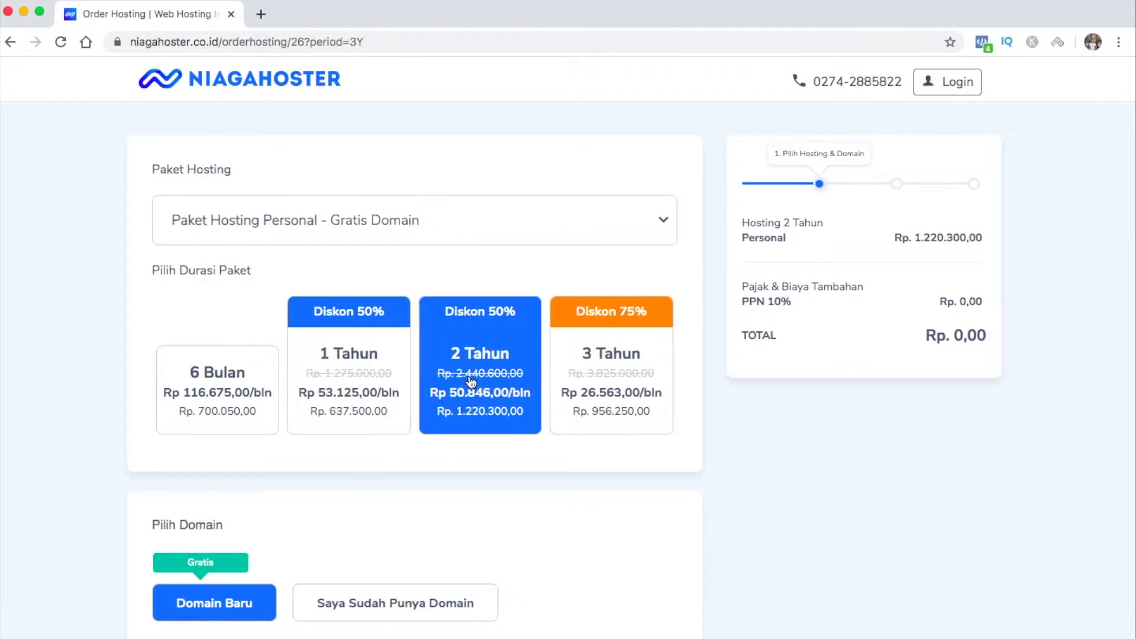
click(593, 381)
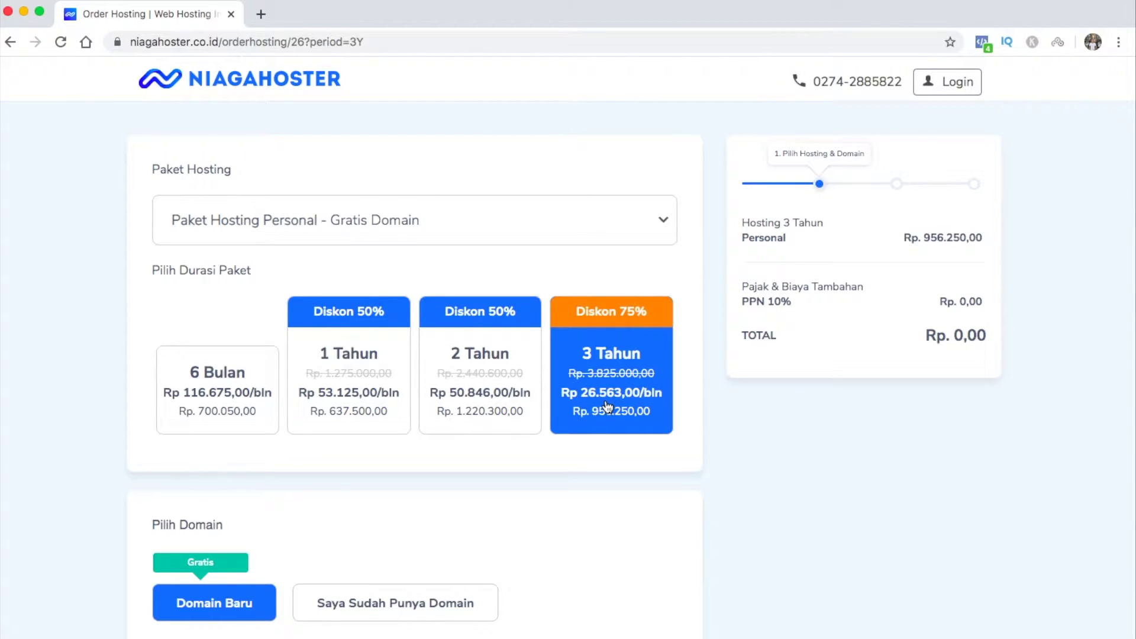
click(359, 396)
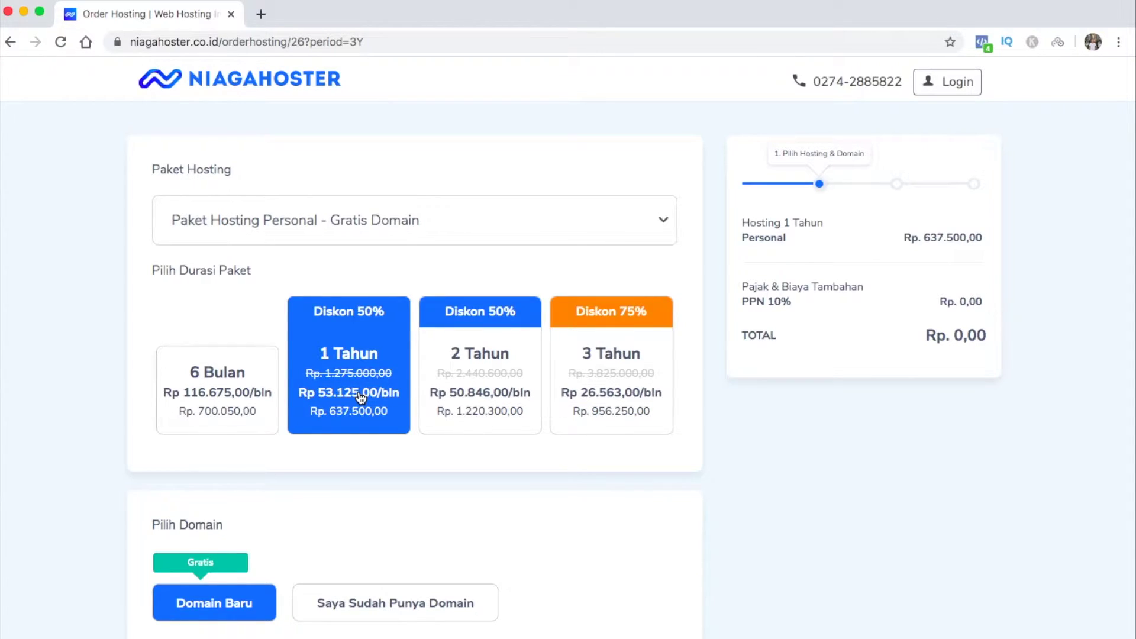
scroll(359, 376, down, 3)
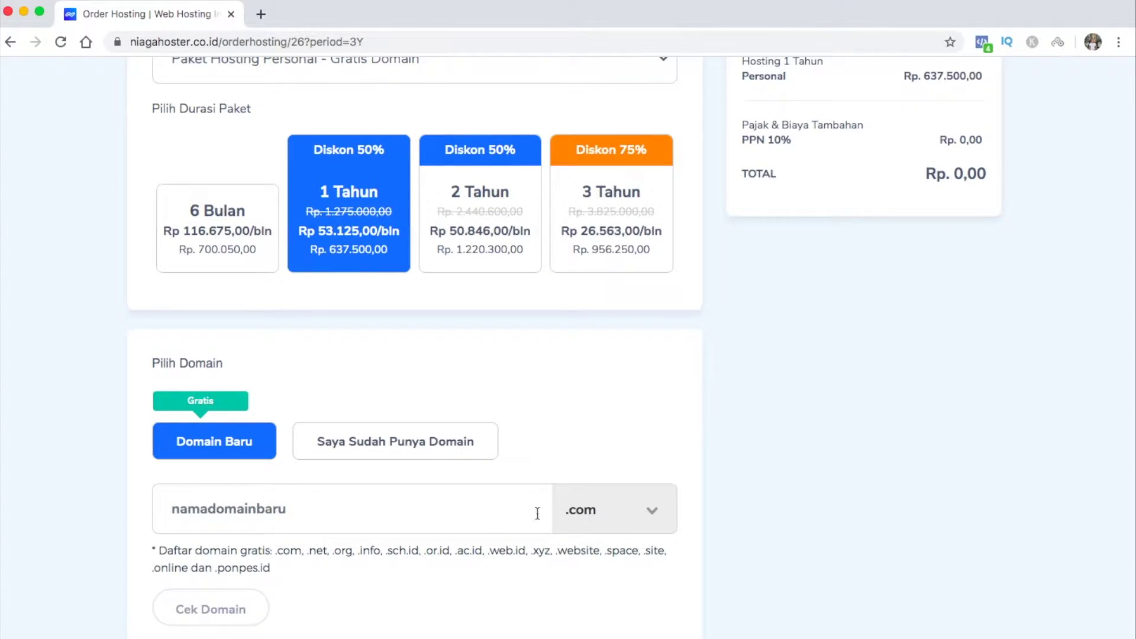
Check whether the domain mywebstutorial.com is available
click(472, 518)
text(mywebst)
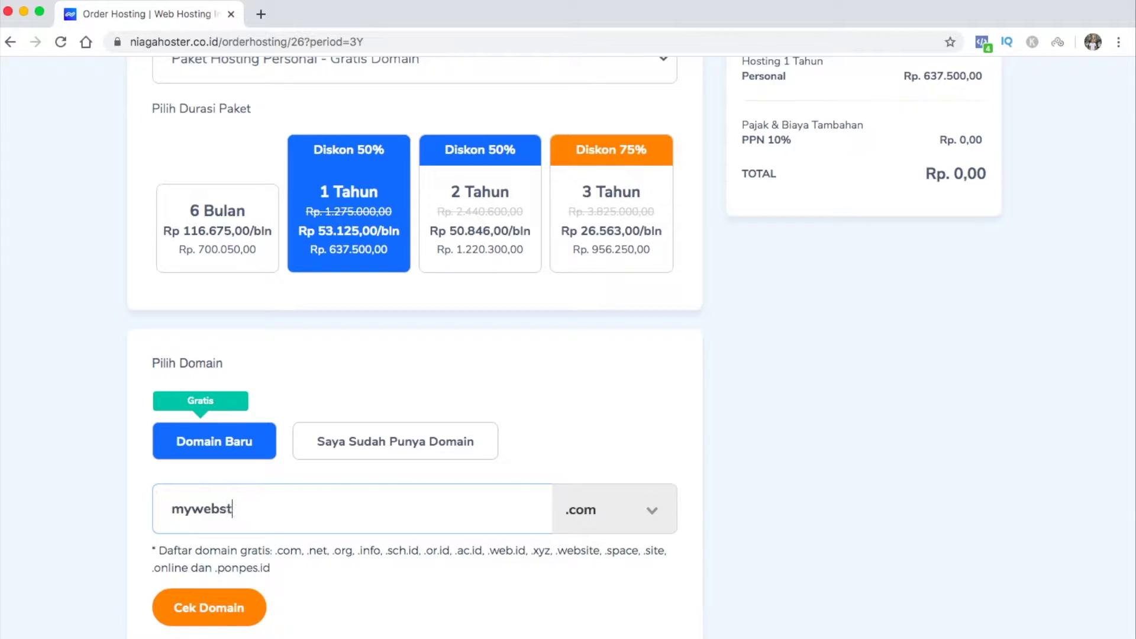
text(utorial)
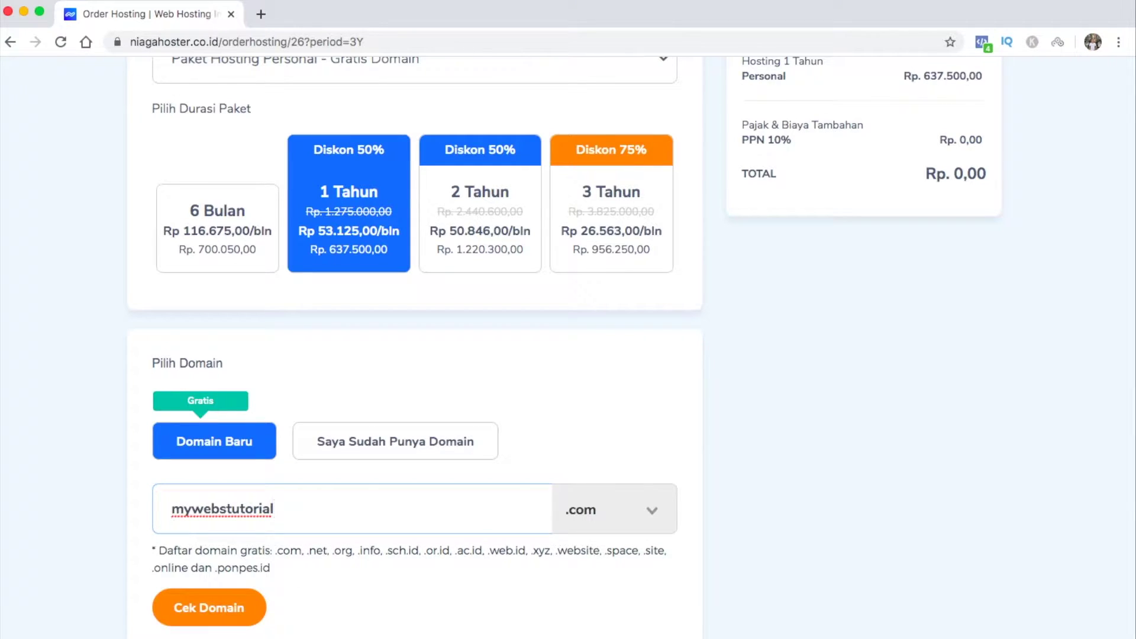
click(230, 617)
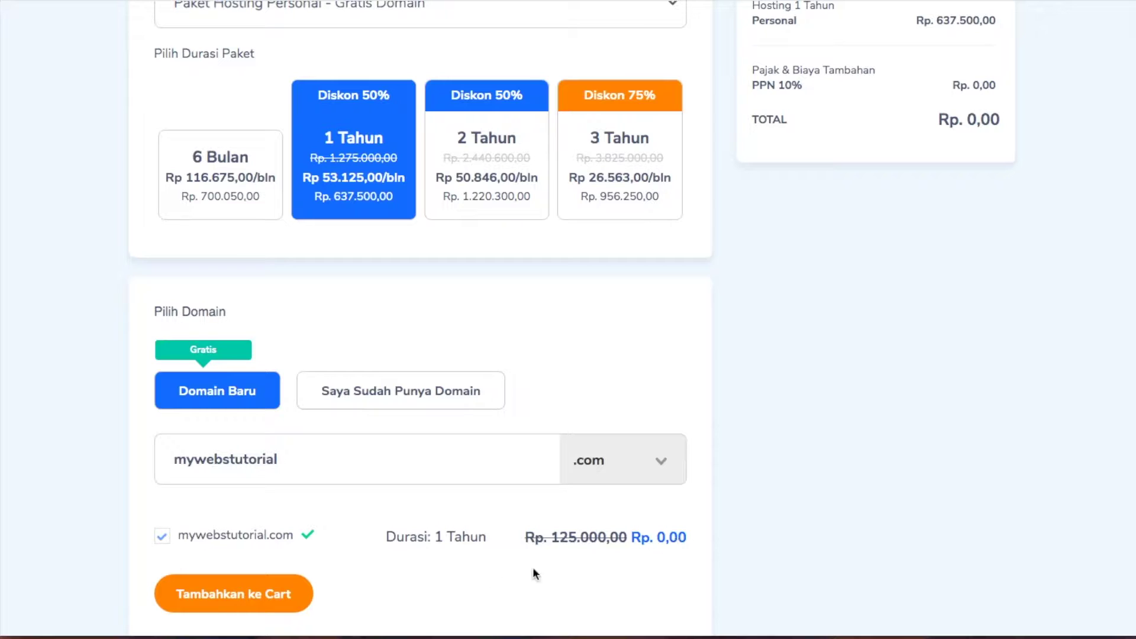
Add mywebstutorial.com to the cart and continue past the add-ons toward payment method selection
click(278, 598)
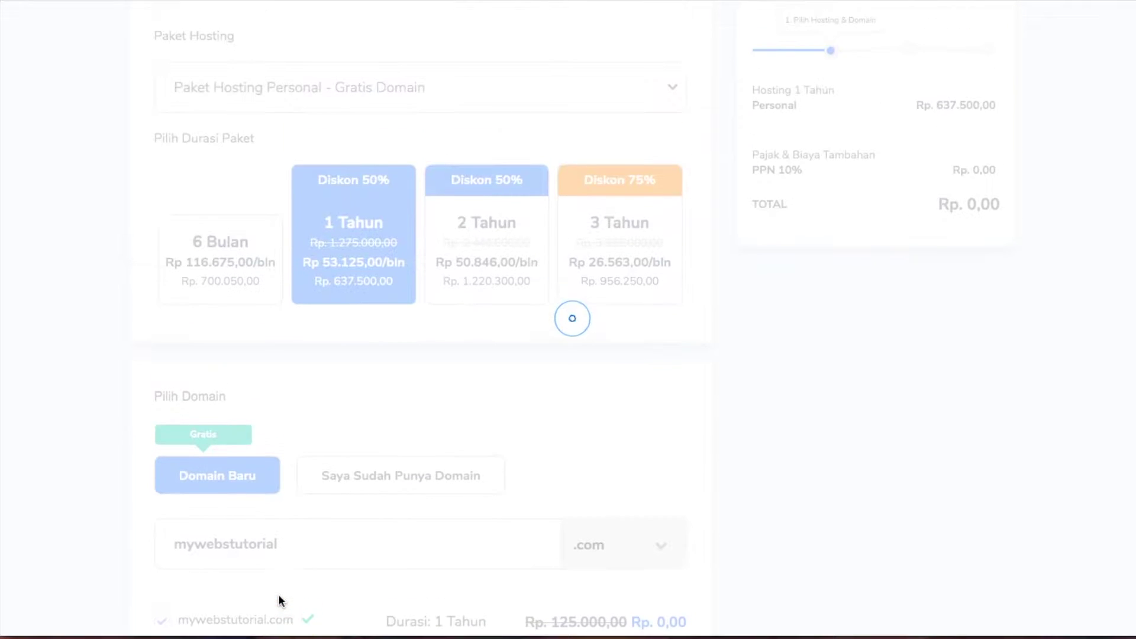
click(839, 395)
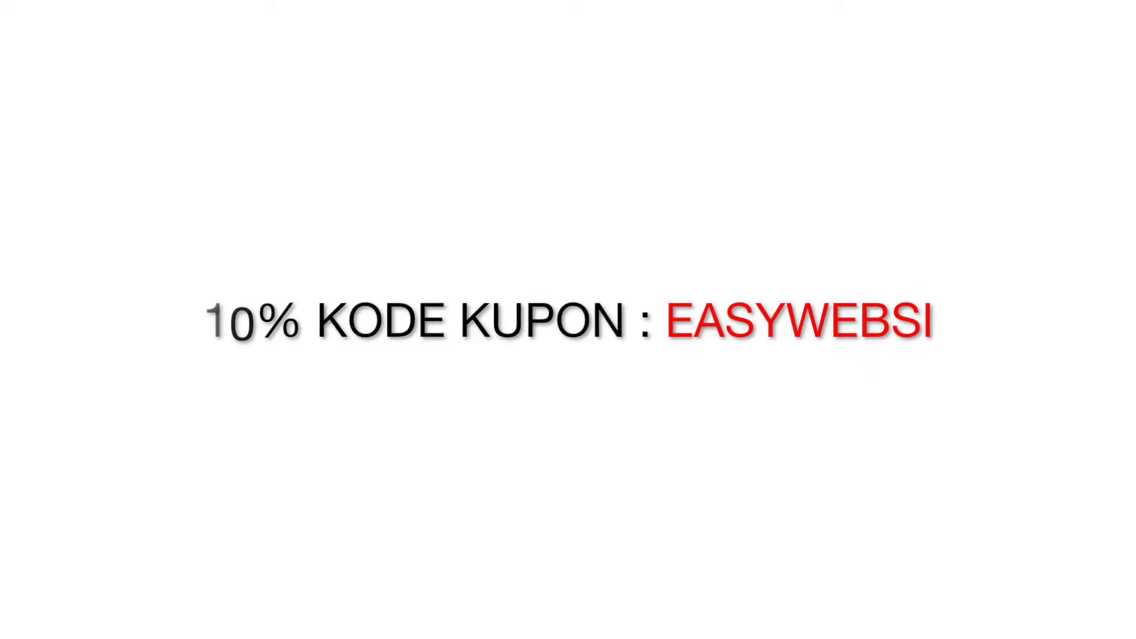
click(839, 395)
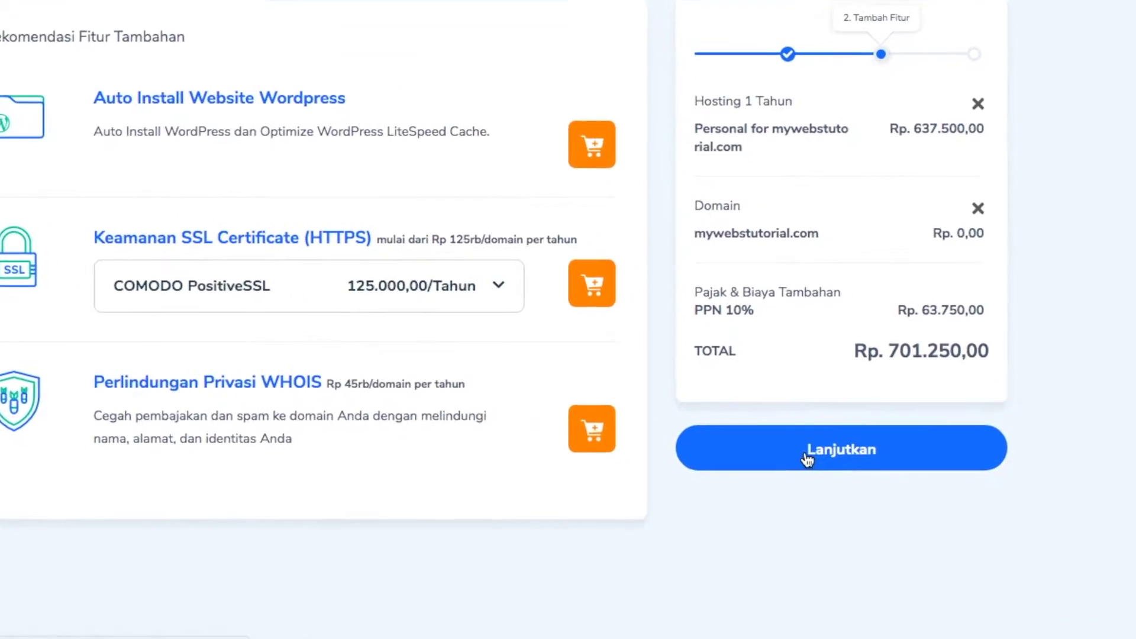
click(807, 458)
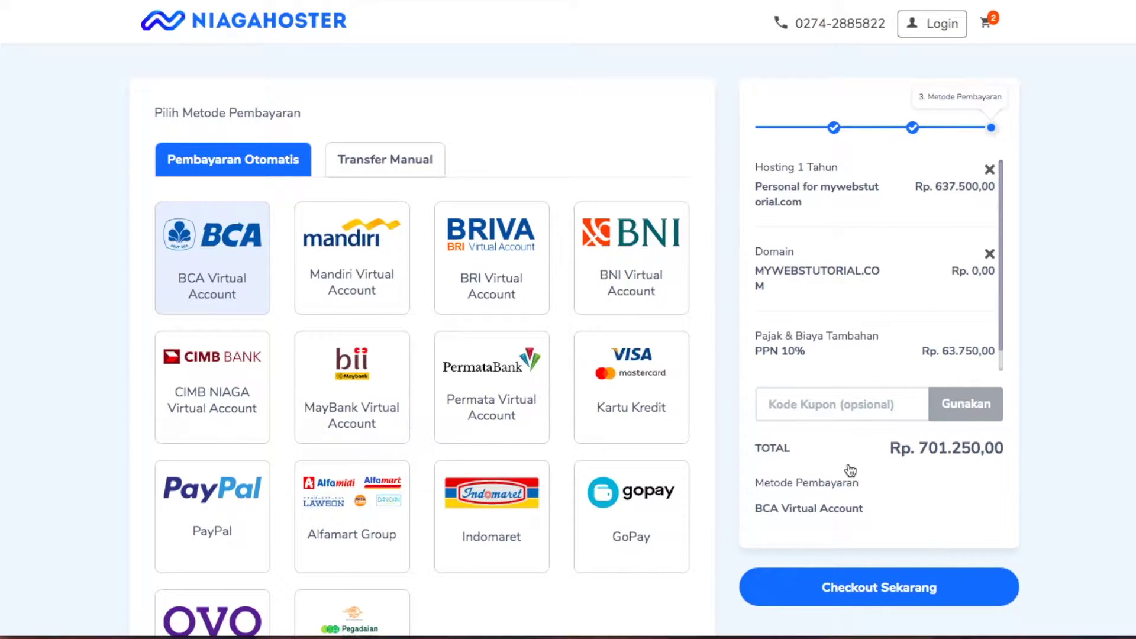
Apply coupon code EASYWEBSI and highlight the discounted Rp. 631.125,00 total
click(840, 404)
text(EASY)
text(WEBSI)
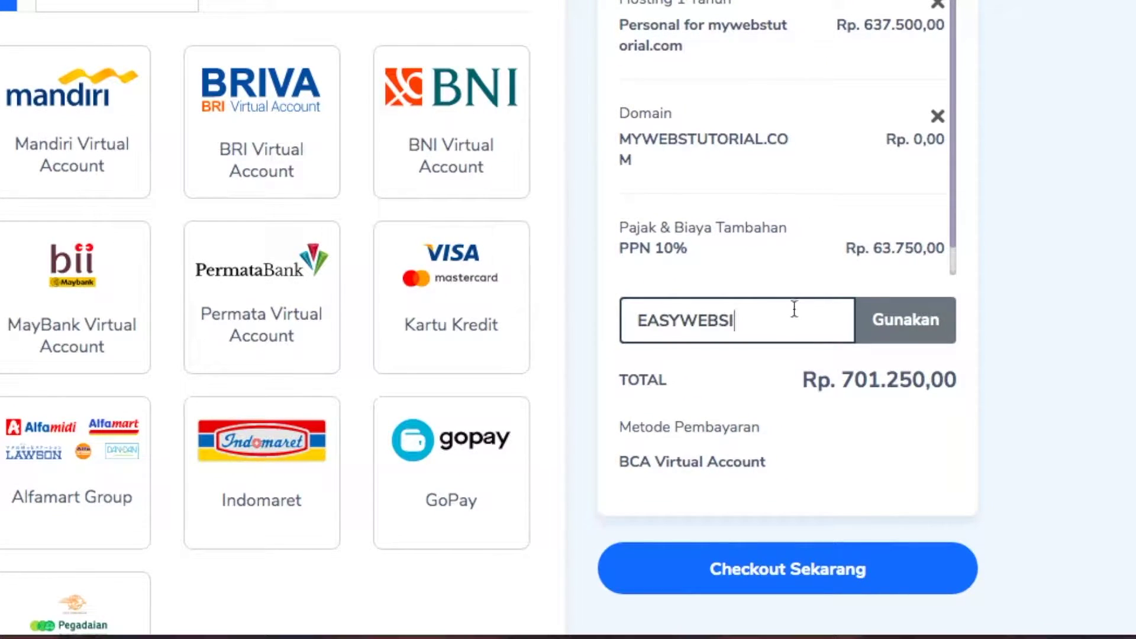
click(897, 334)
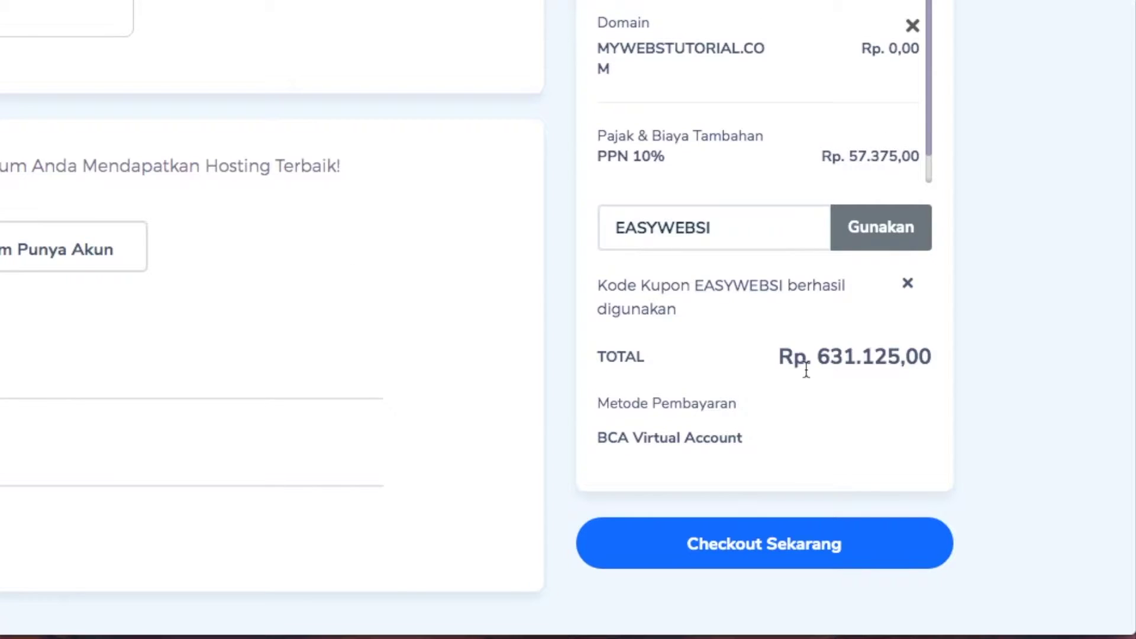
drag(778, 356, 932, 358)
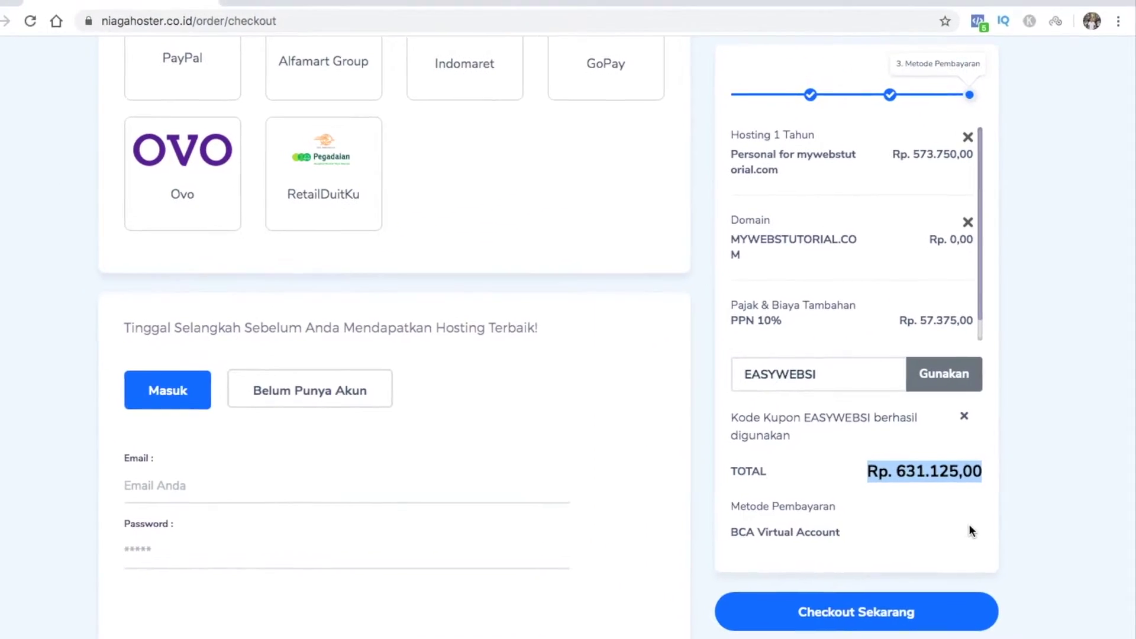
Switch to new-account registration and enter the account e-mail, password and full name
click(971, 530)
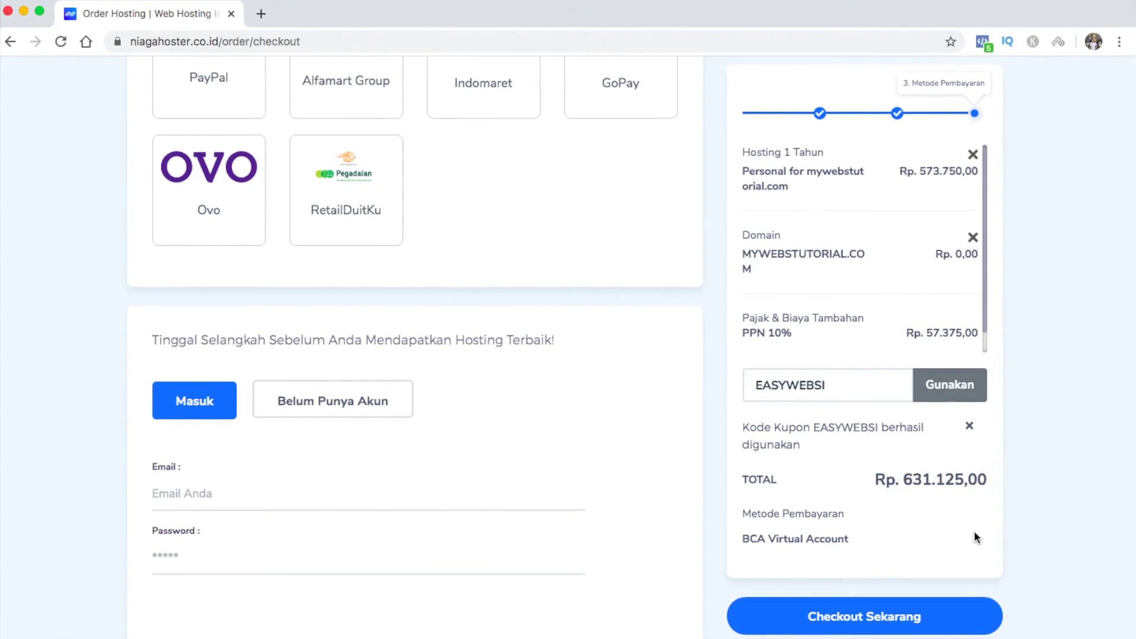
click(381, 409)
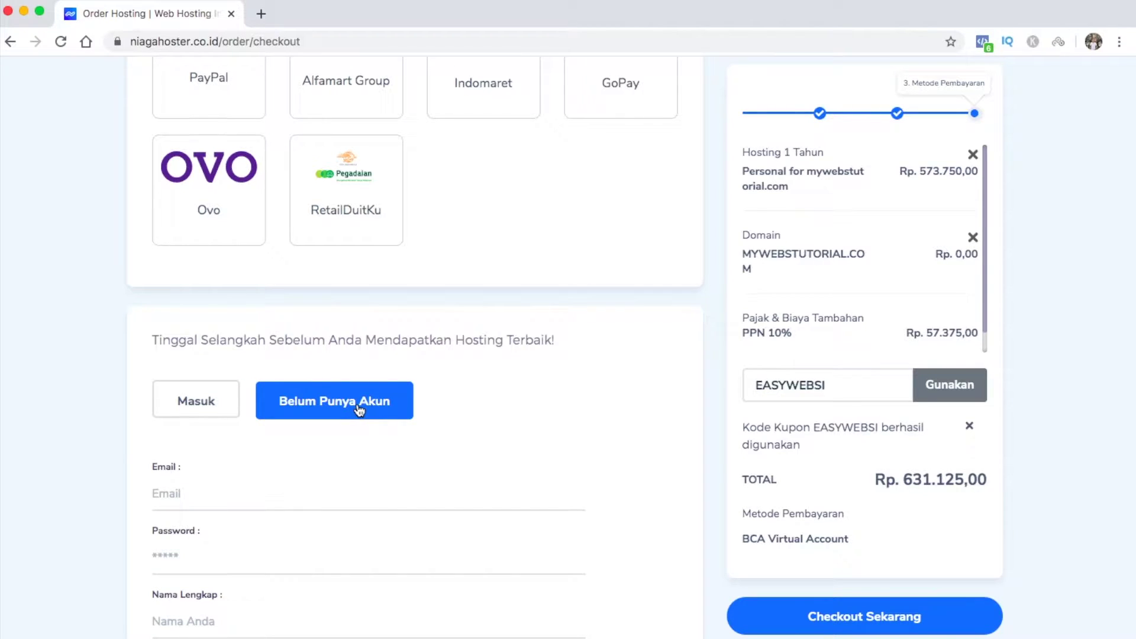
scroll(357, 410, down, 5)
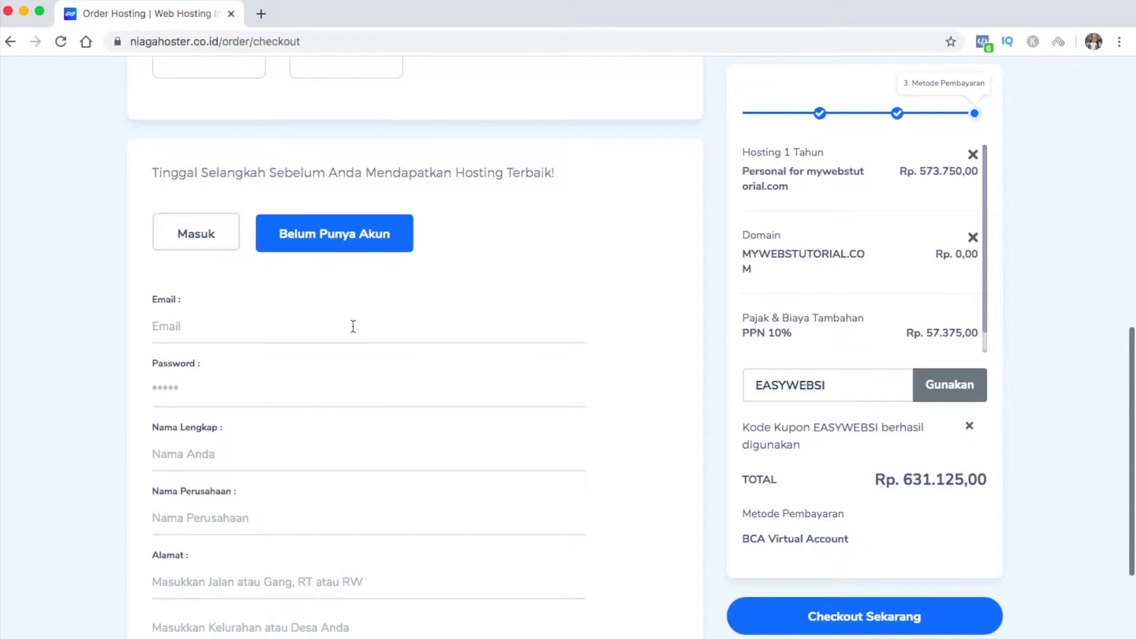
click(352, 335)
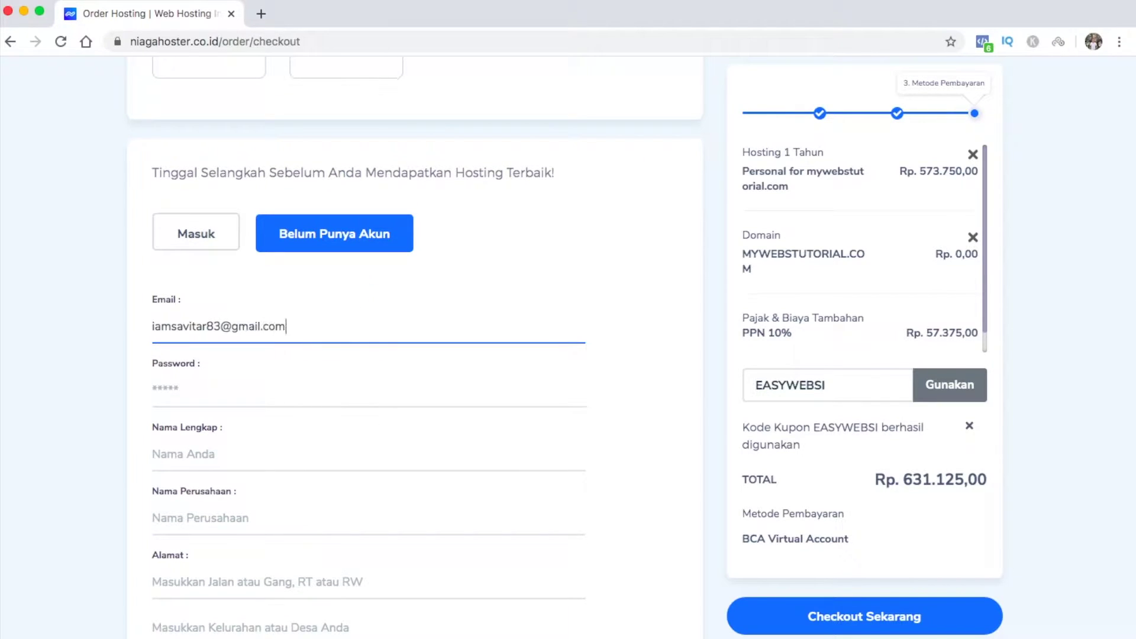
key(Tab)
text(a)
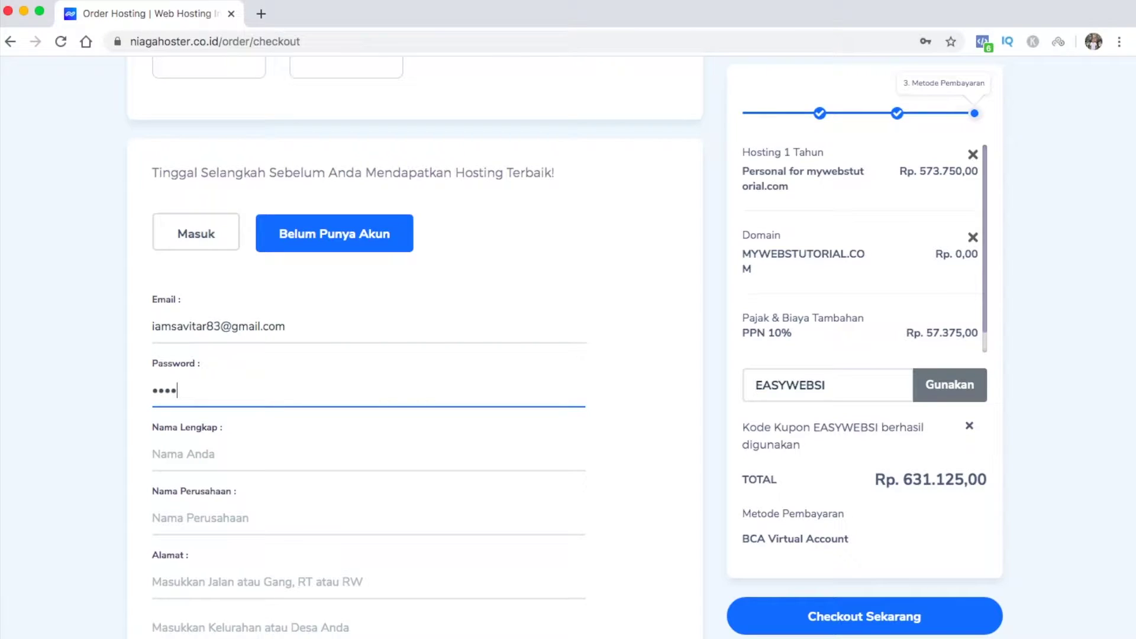
key(Tab)
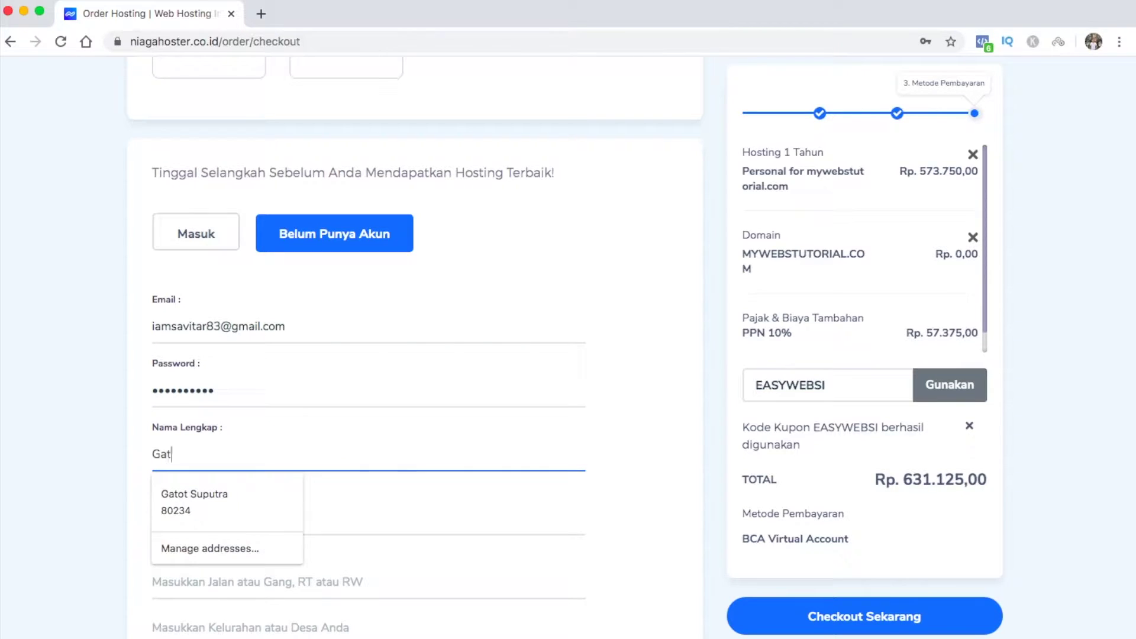
key(Tab)
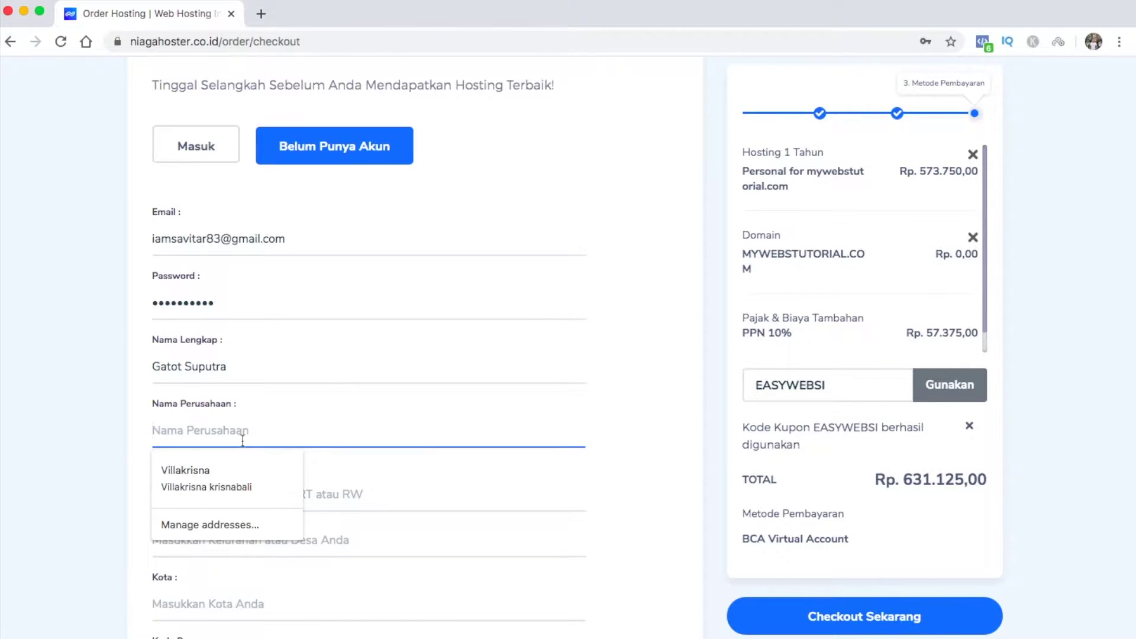
key(Tab)
Fill in the address, village, city, postal code and phone number, then place the order
text(JL. kap)
key(Tab)
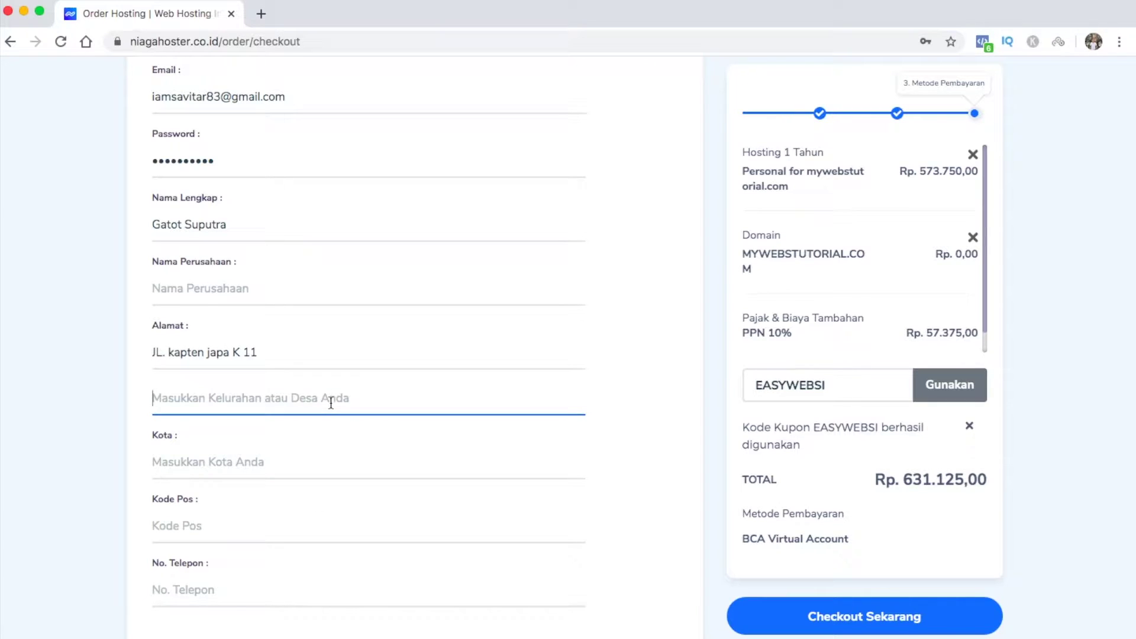
text(Dangin Puri)
key(Tab)
text(Denpasar)
click(186, 534)
text(80234)
key(Tab)
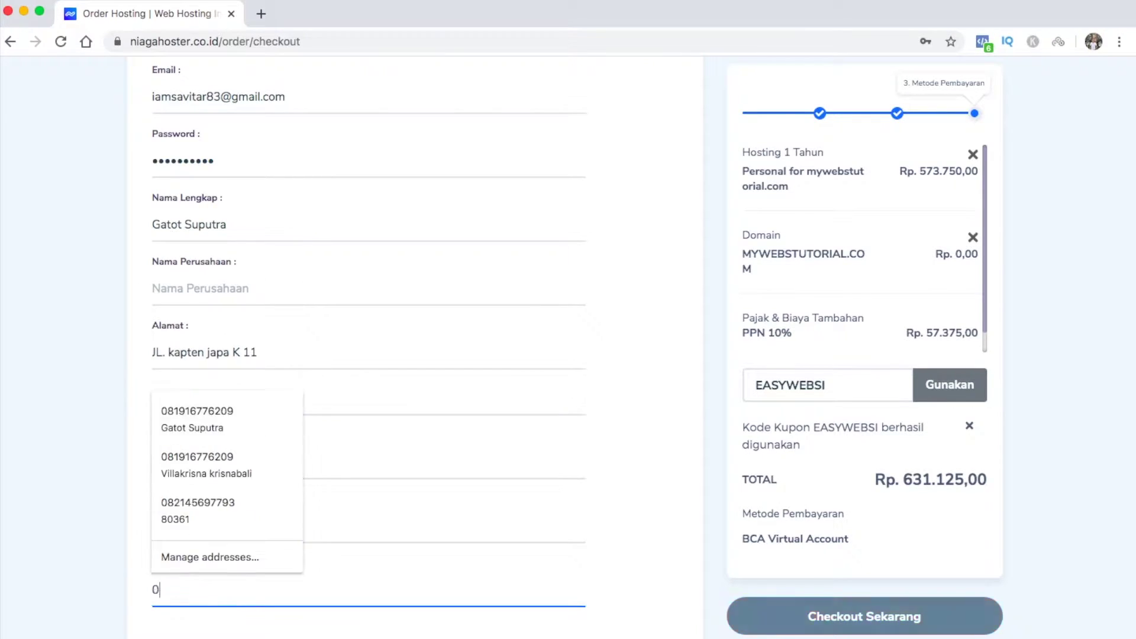
scroll(367, 355, down, 1)
scroll(367, 355, up, 2)
scroll(367, 355, down, 2)
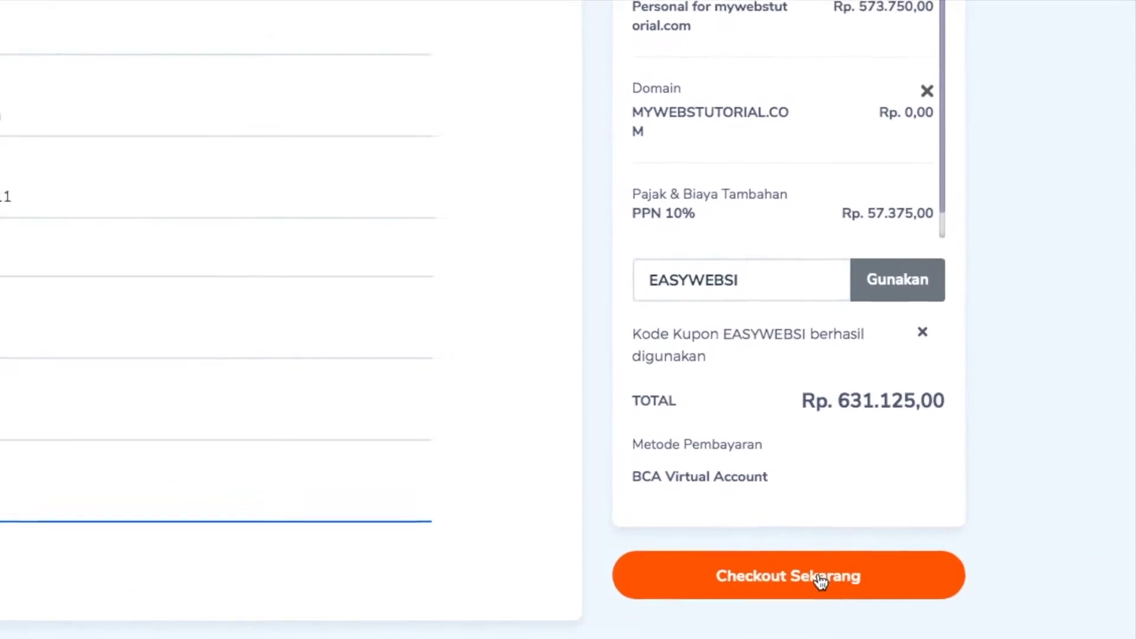
click(878, 608)
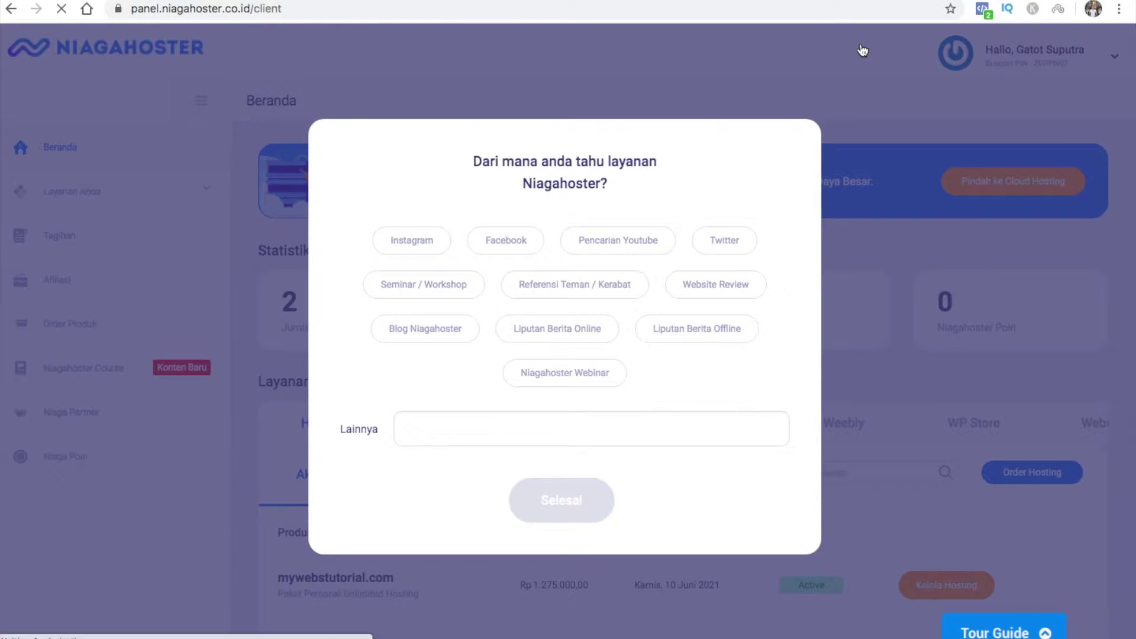
Answer the how-did-you-hear survey with Pencarian Youtube and close it
click(632, 242)
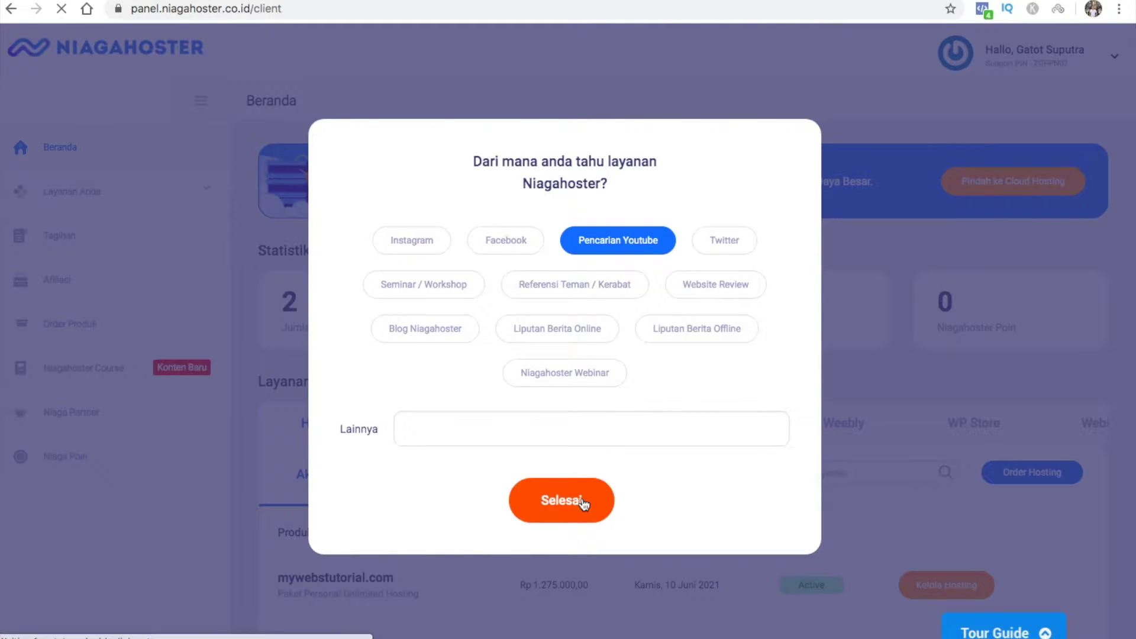
click(583, 502)
click(580, 477)
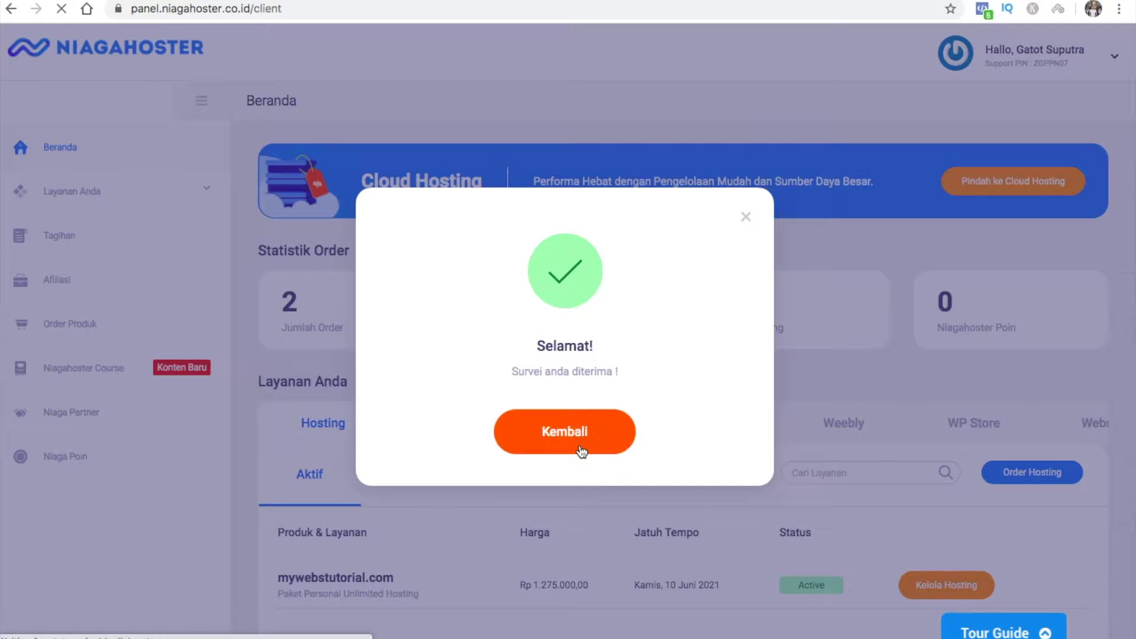
click(580, 451)
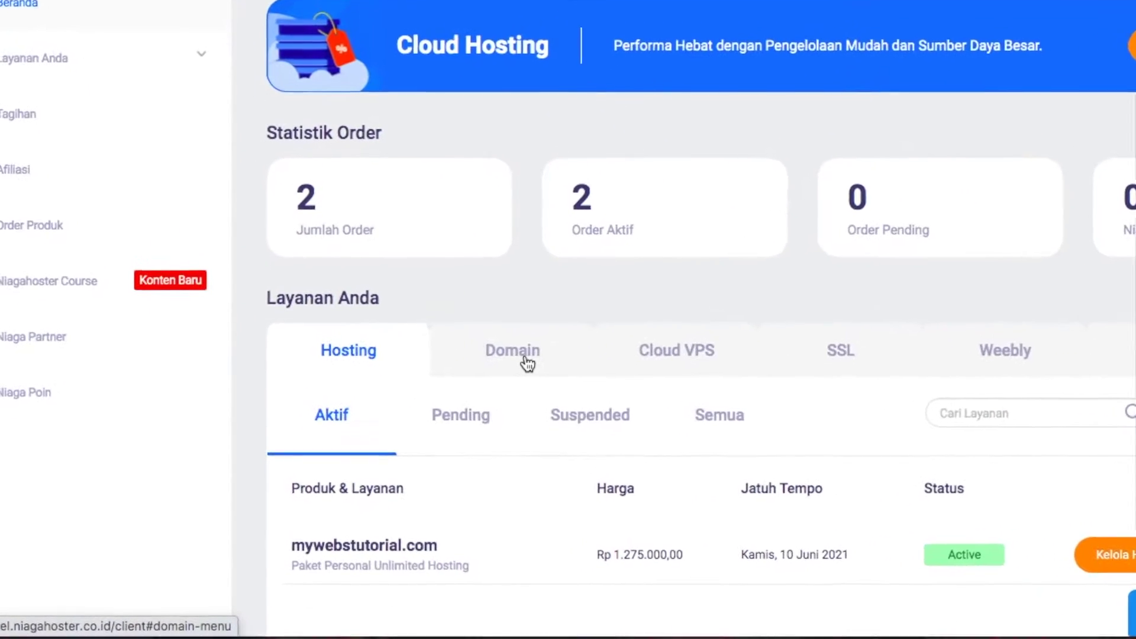
Review the domain and hosting services, then open Kelola Hosting for mywebstutorial.com
click(525, 355)
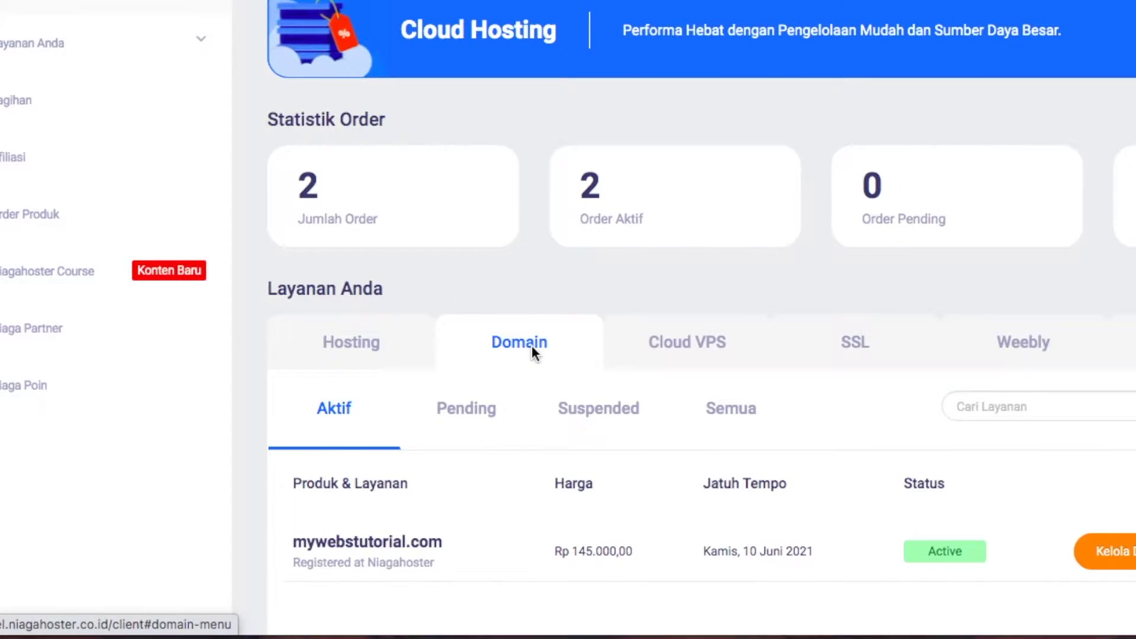
click(364, 346)
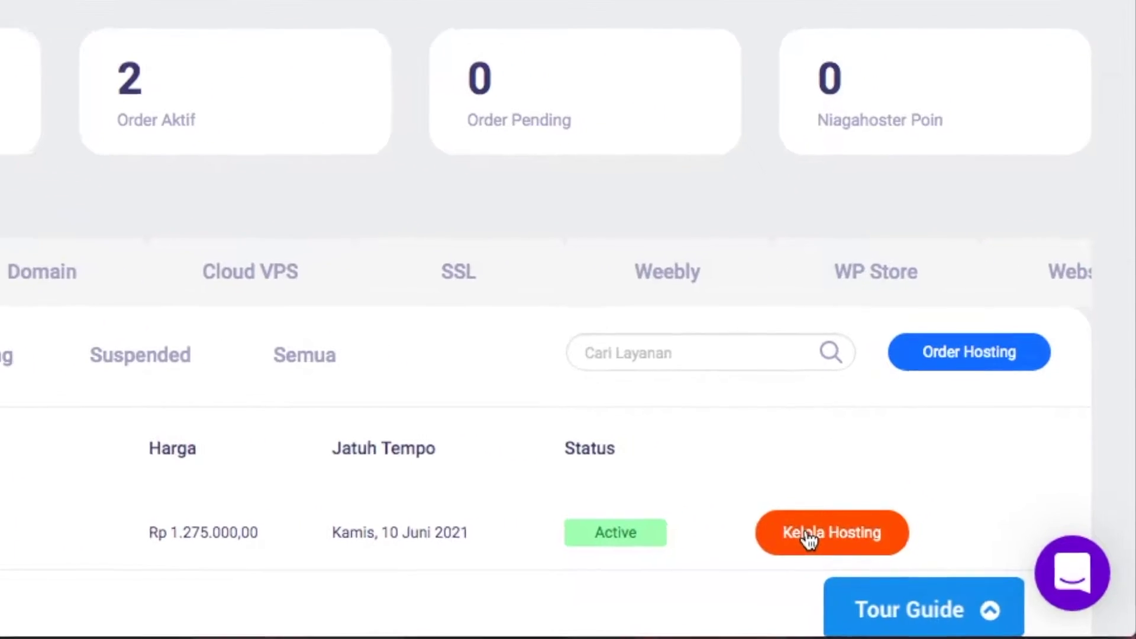
click(811, 535)
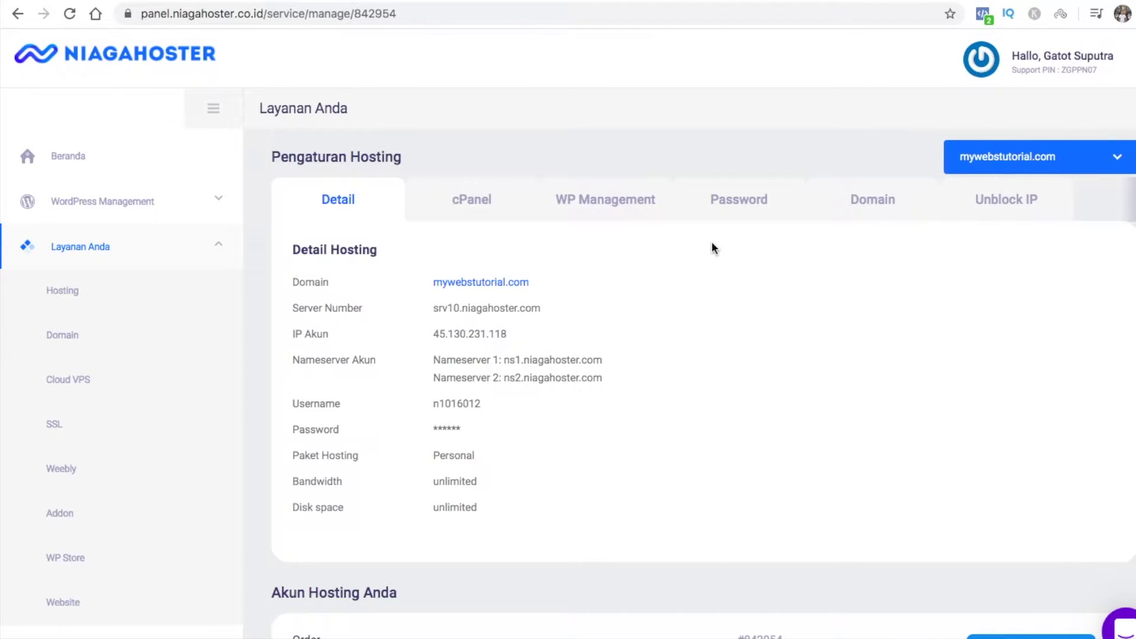
Show the hosting's cPanel shortcuts and launch All Features
click(487, 201)
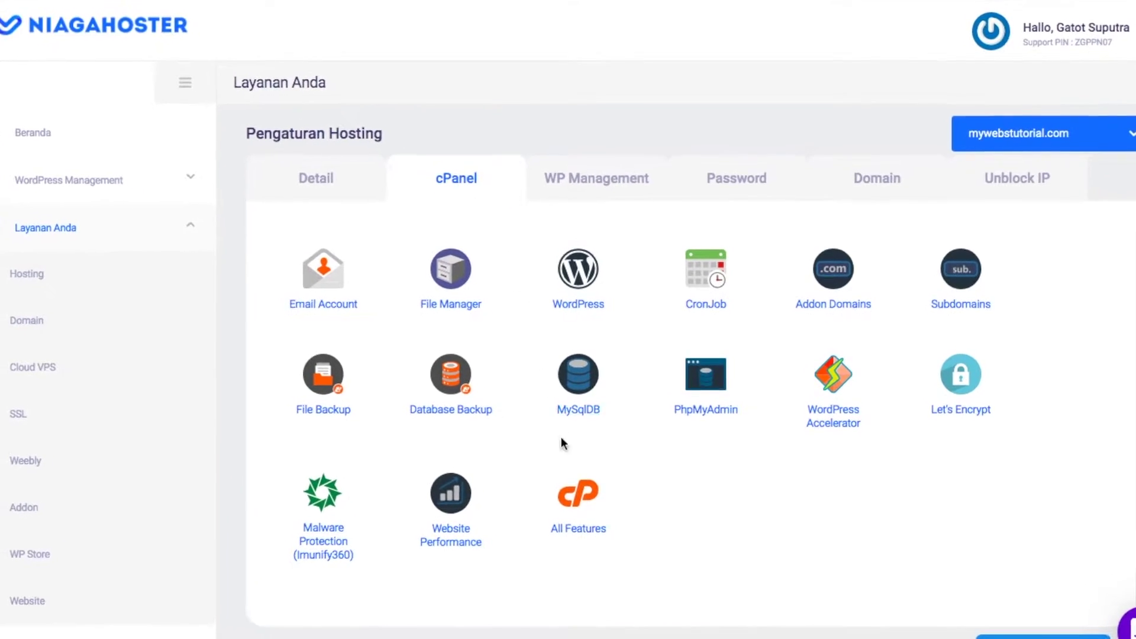
click(555, 484)
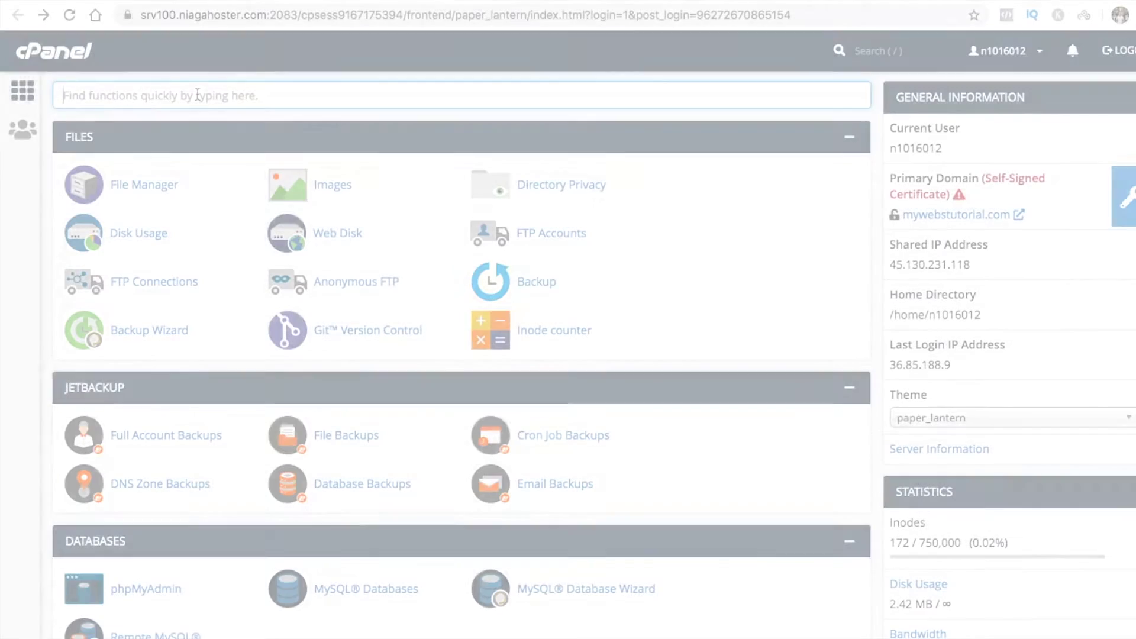
Issue a Let's Encrypt certificate for mywebstutorial.com using dns-01, wildcards and cPanel subdomains
text(ssl)
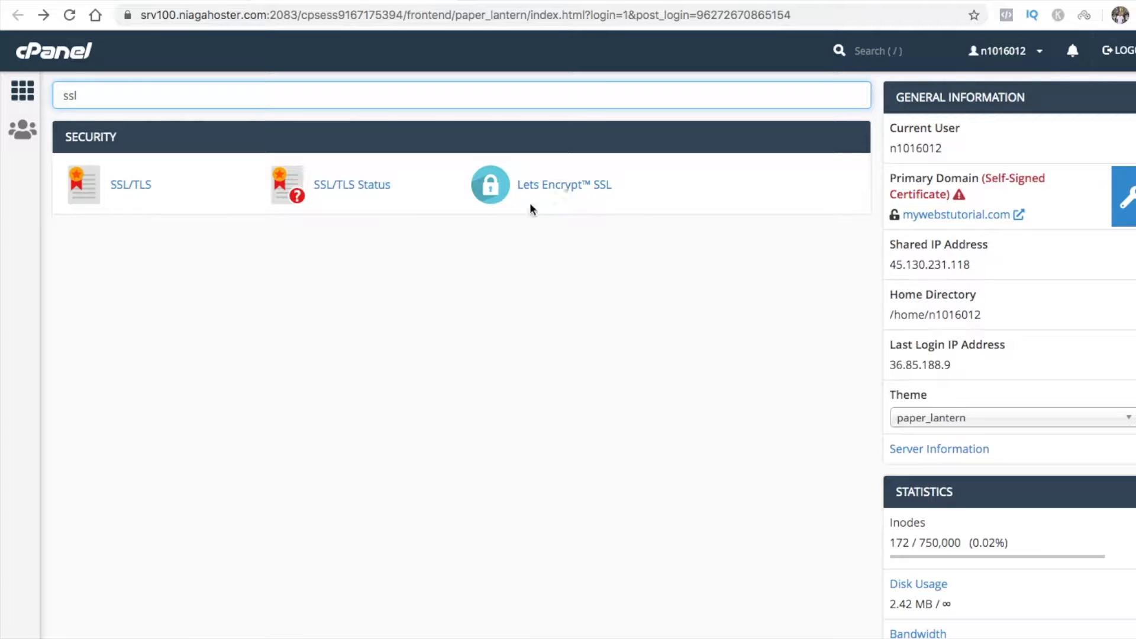
click(569, 187)
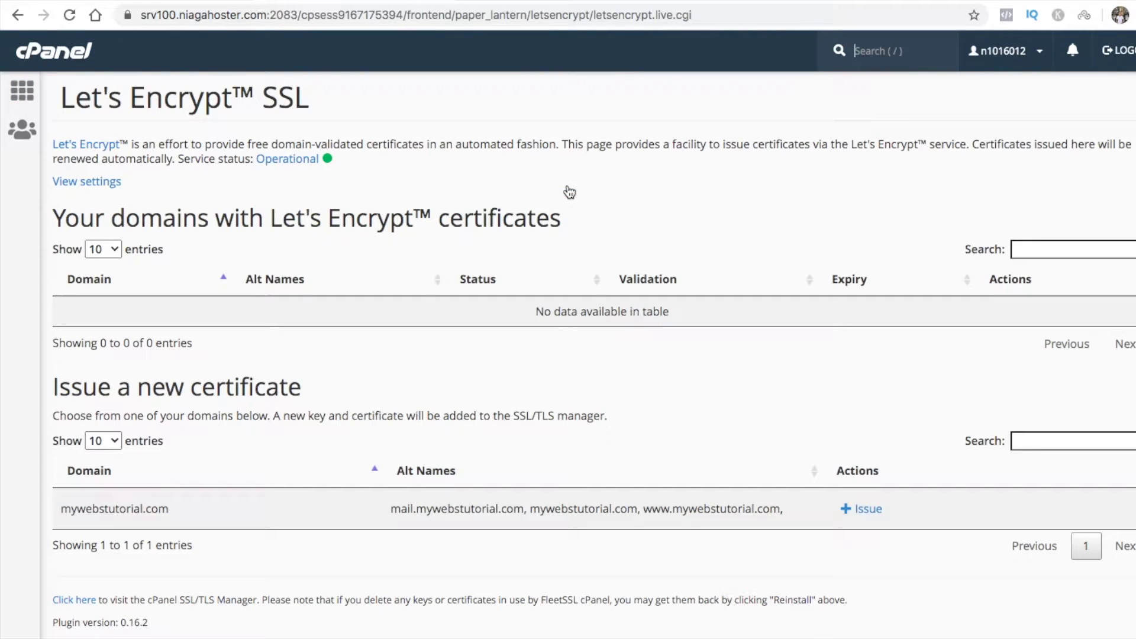
scroll(826, 475, down, 1)
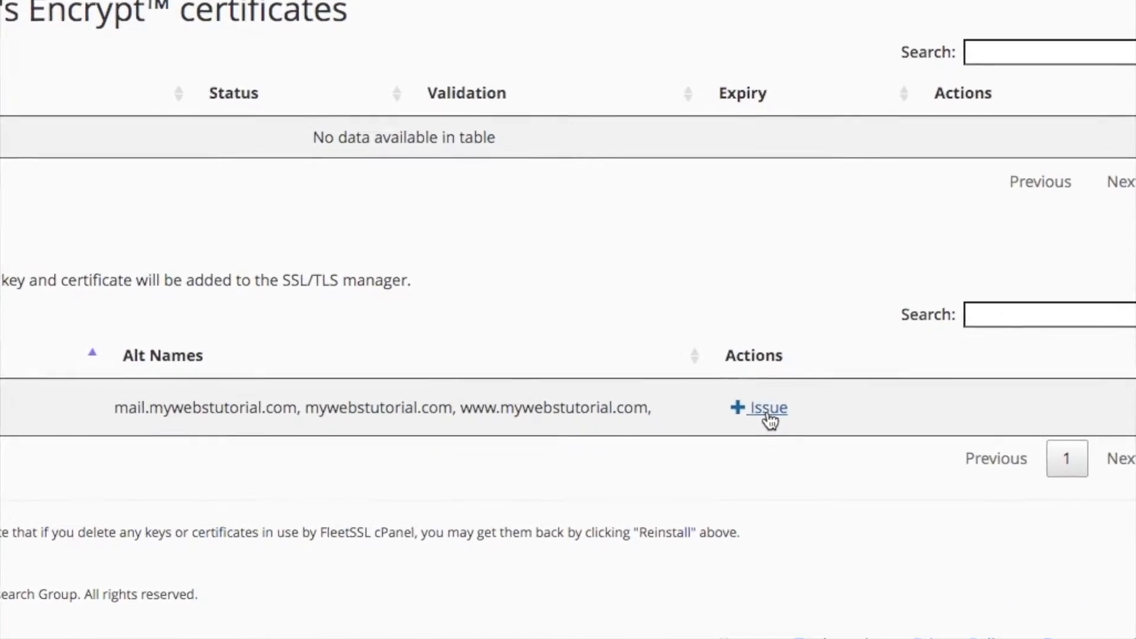
click(768, 408)
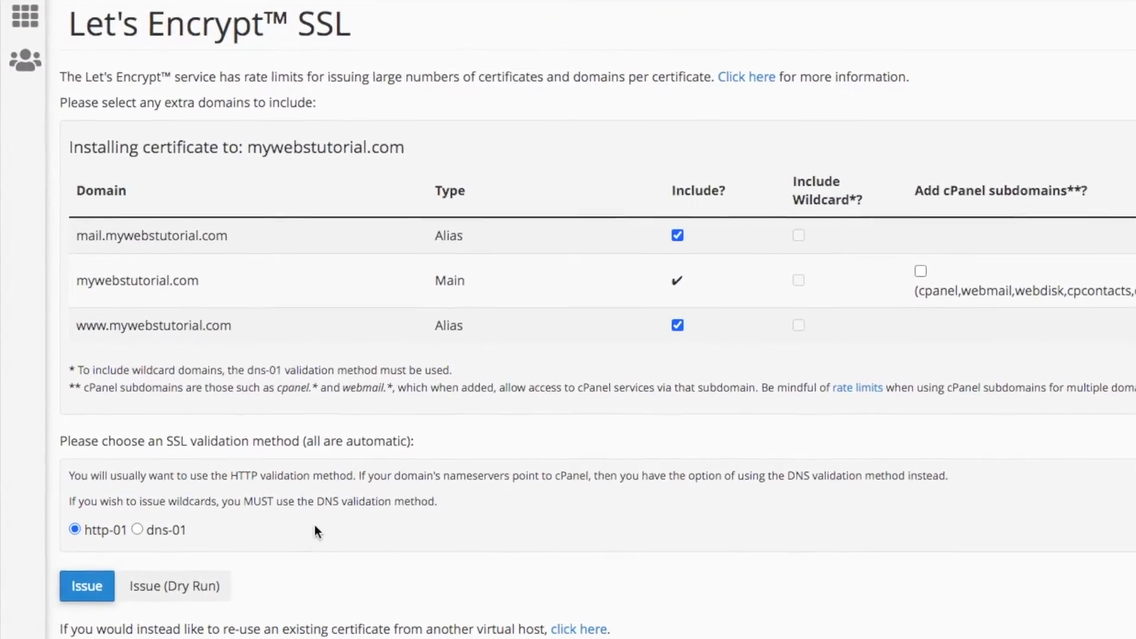
click(137, 529)
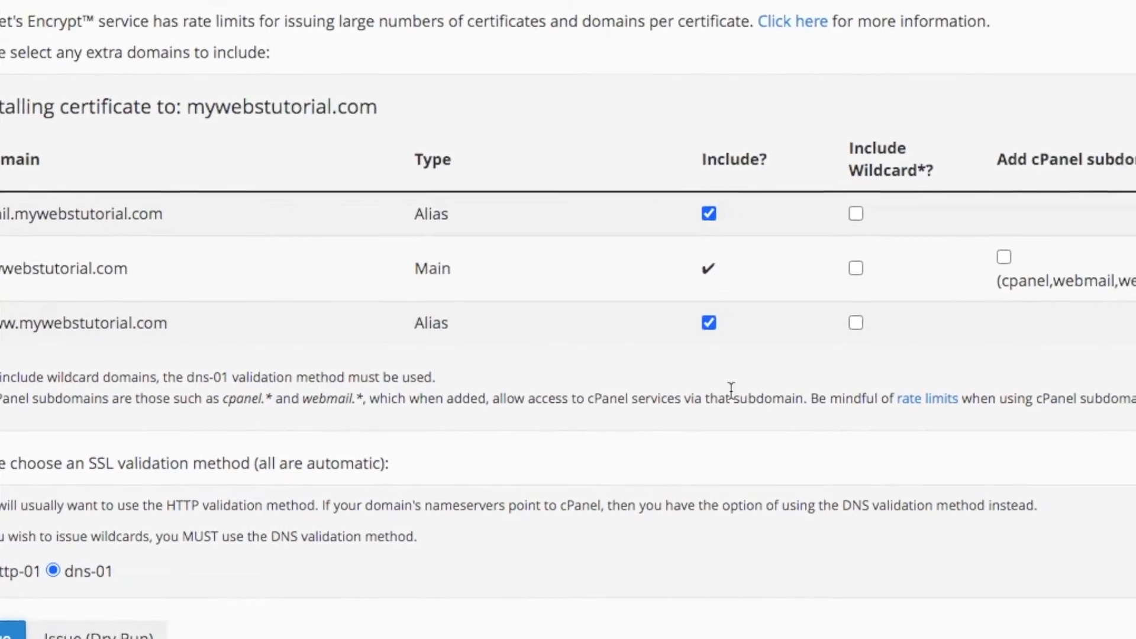
click(856, 213)
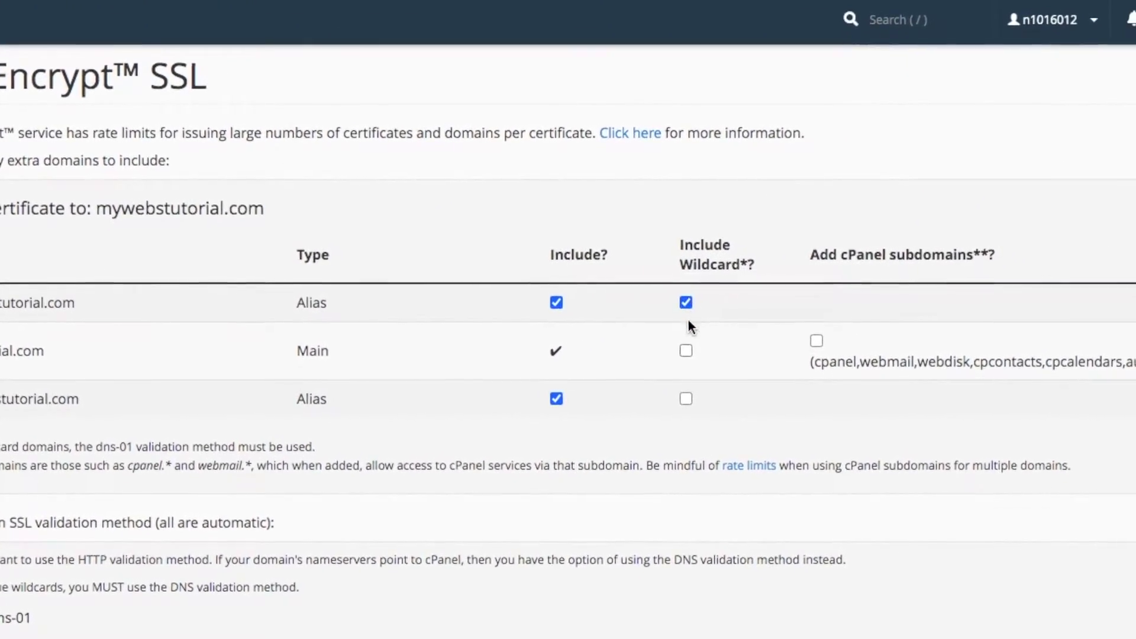
click(680, 401)
click(810, 343)
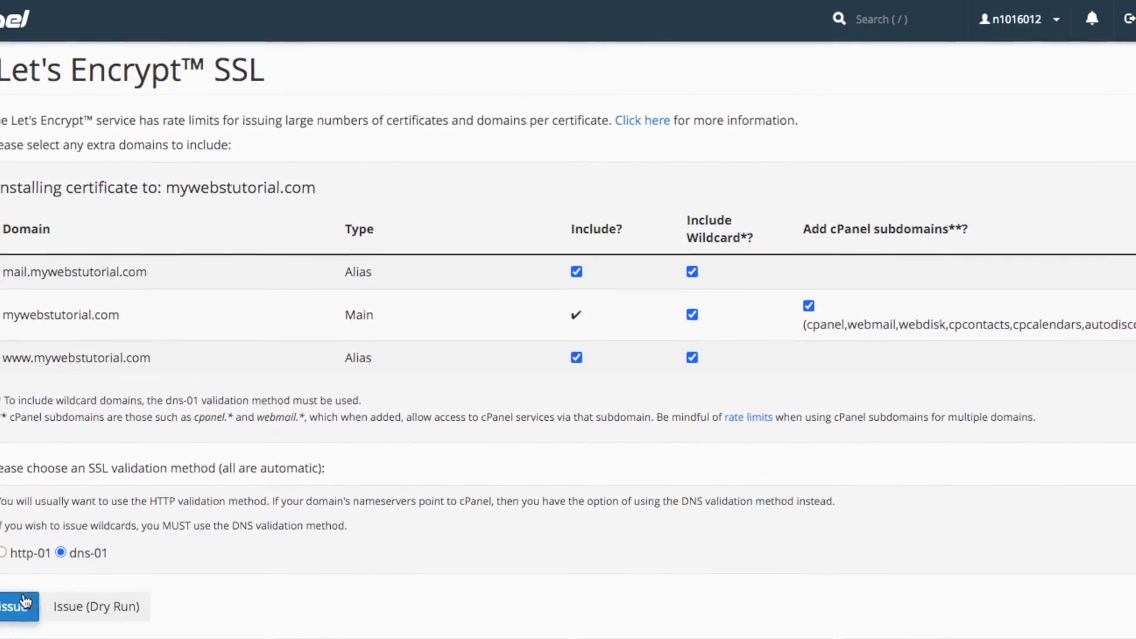
click(25, 602)
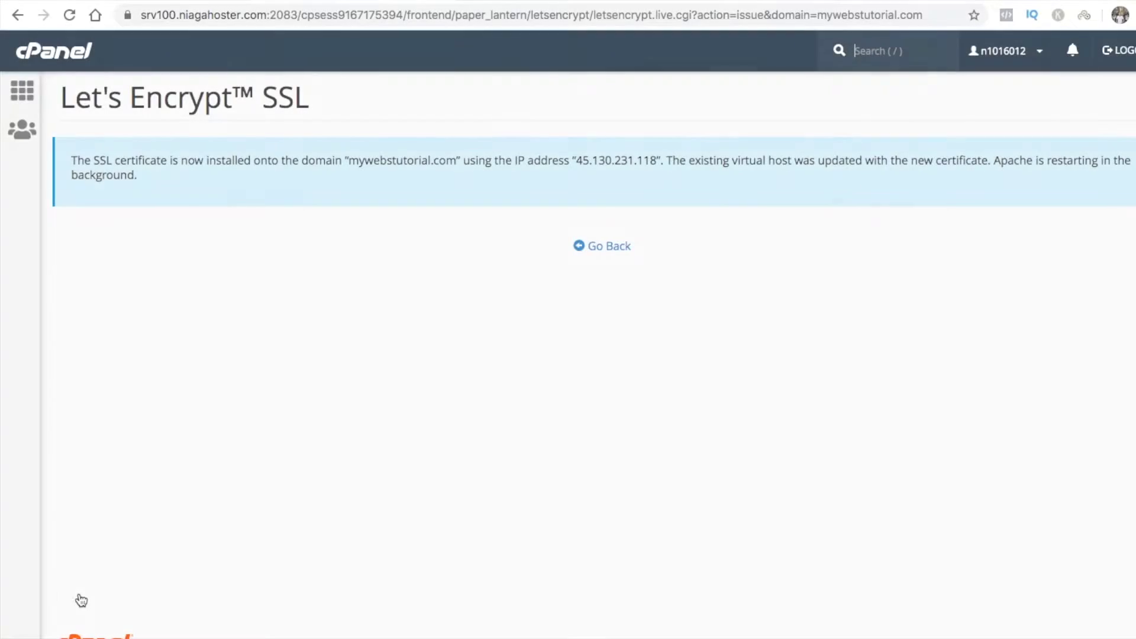
click(616, 247)
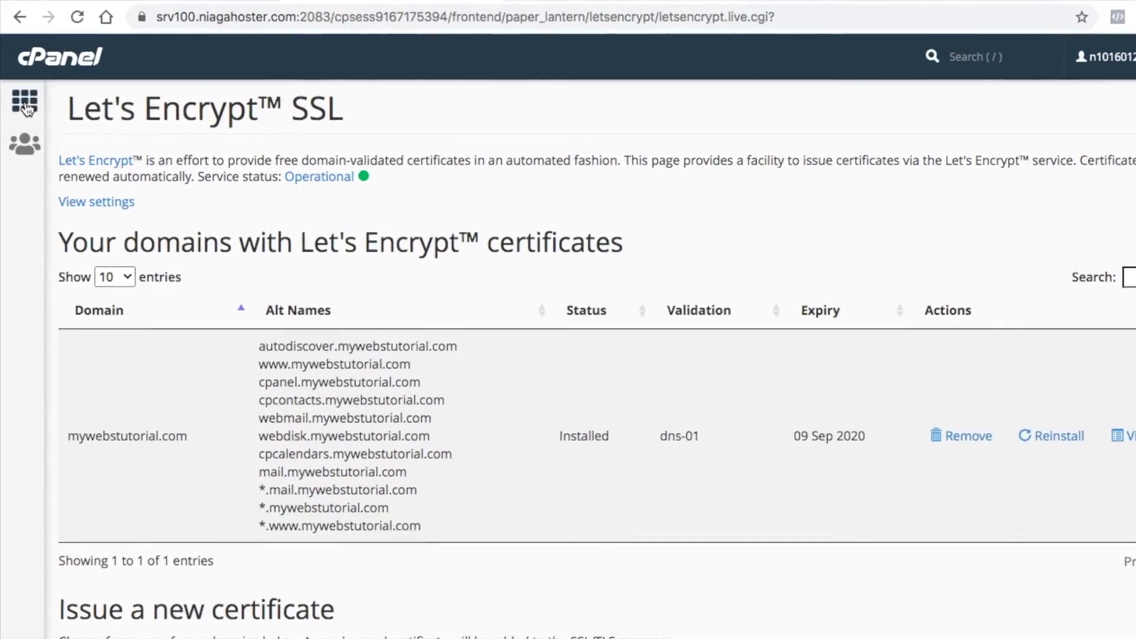
Return to cPanel home, search 'apps', and open WordPress in Softaculous
click(25, 105)
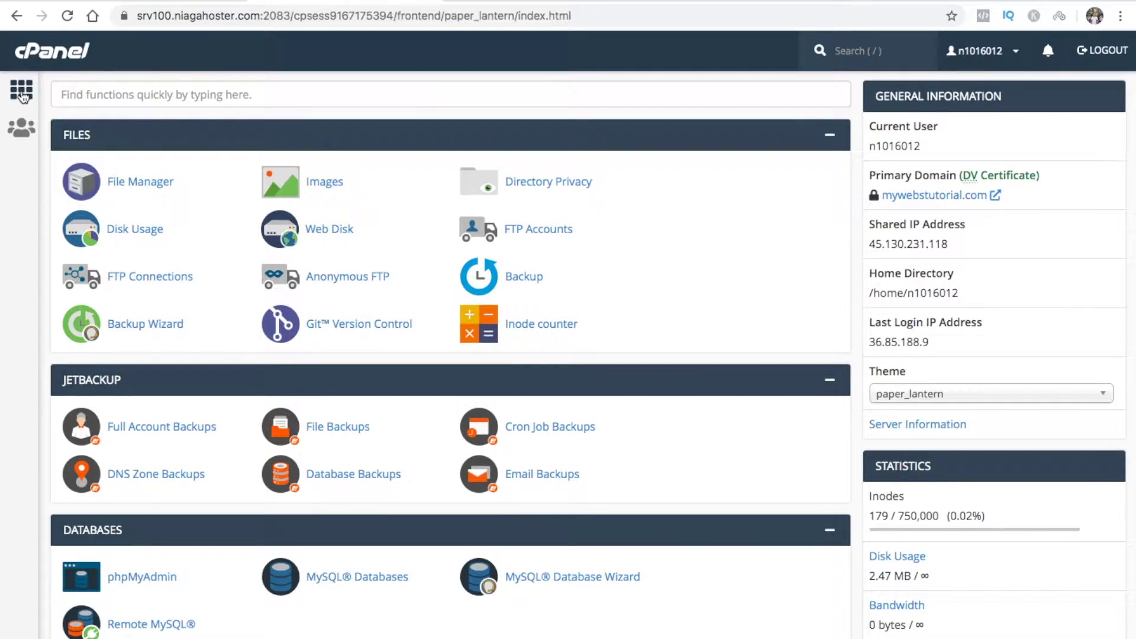
click(93, 95)
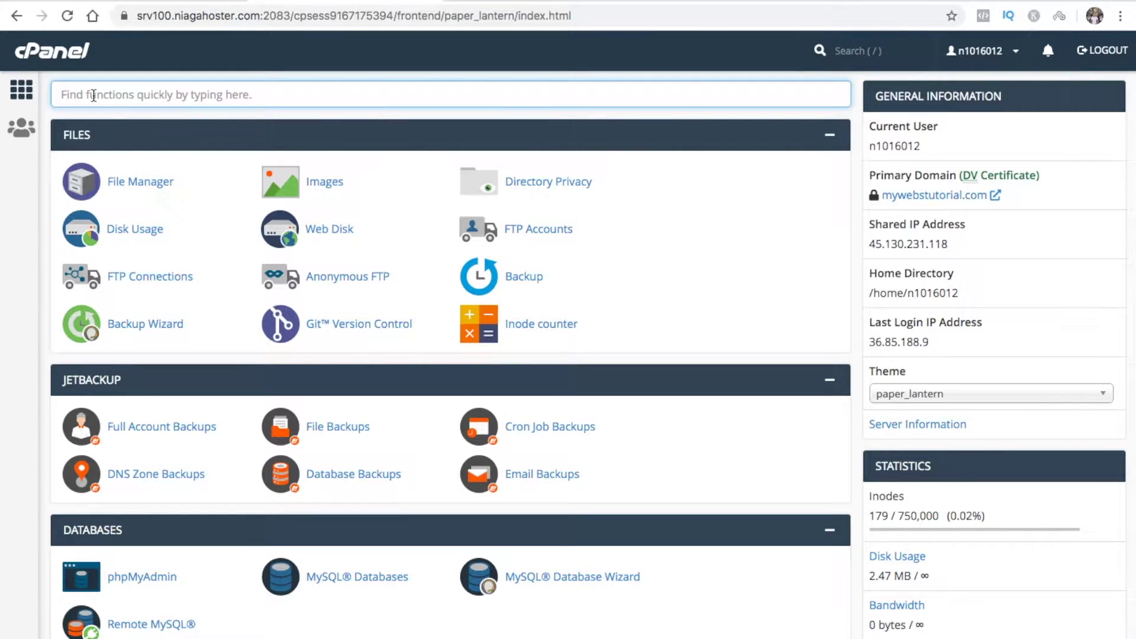
text(apps)
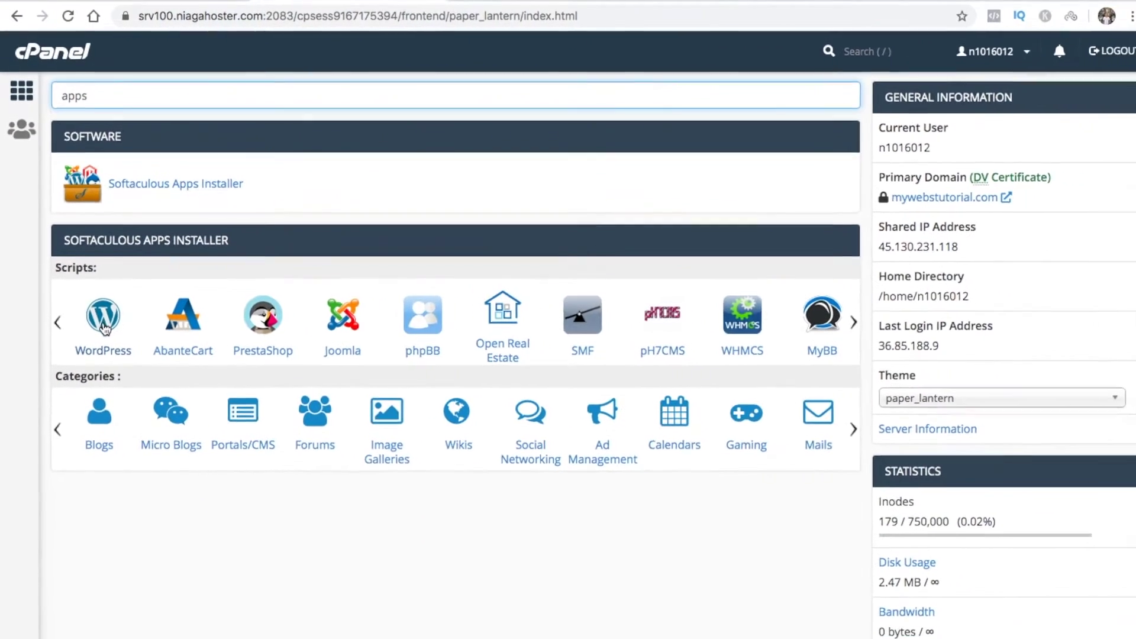
click(105, 322)
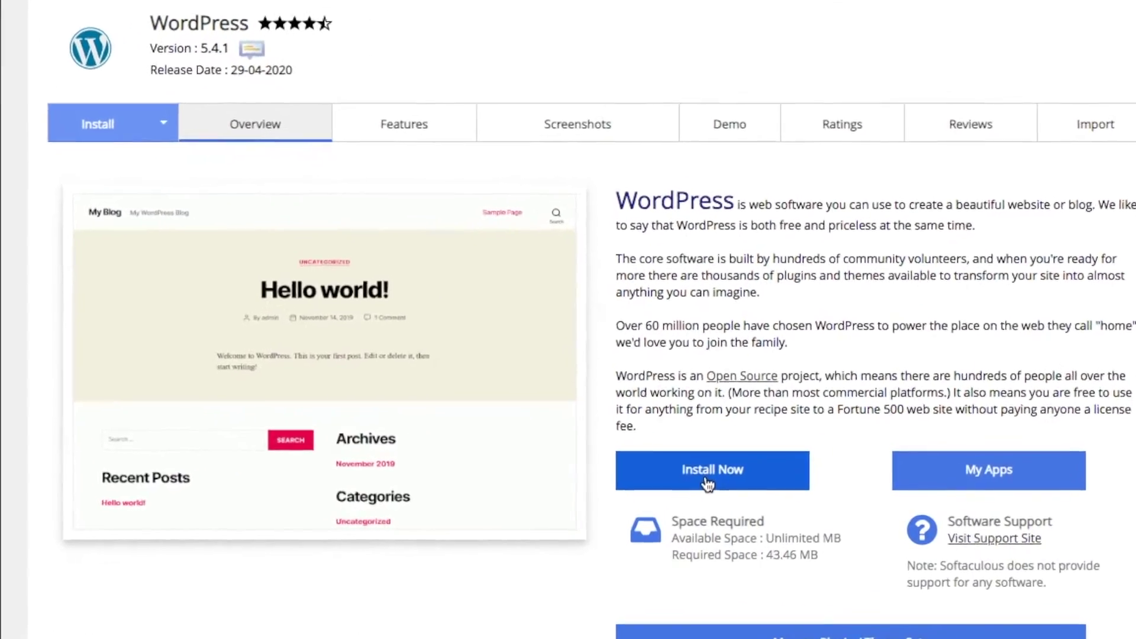
click(708, 484)
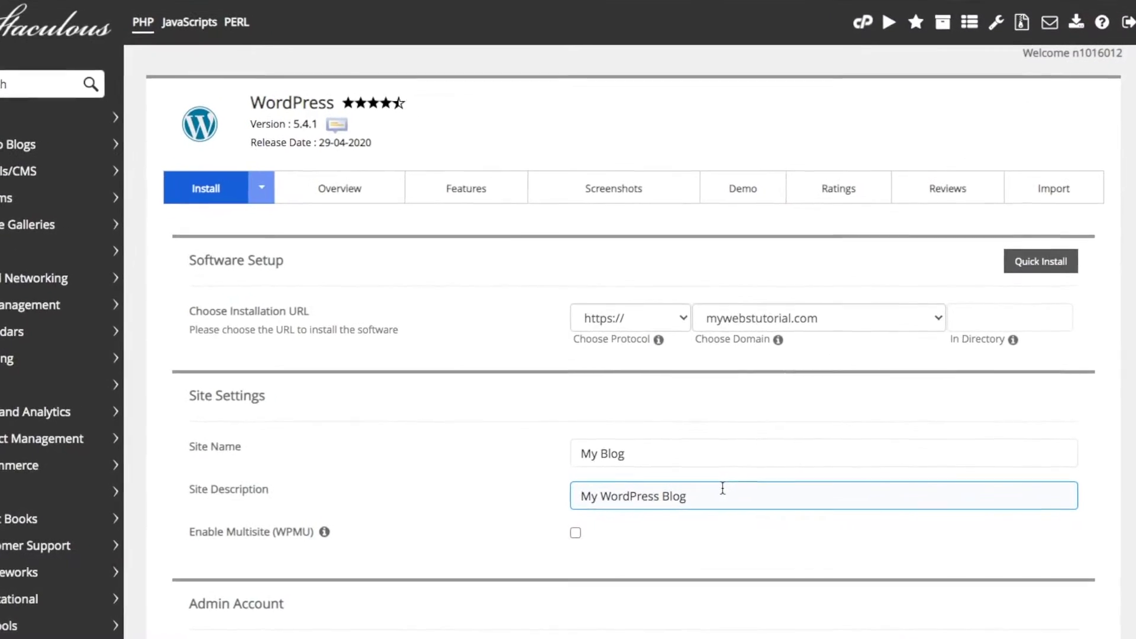
click(682, 323)
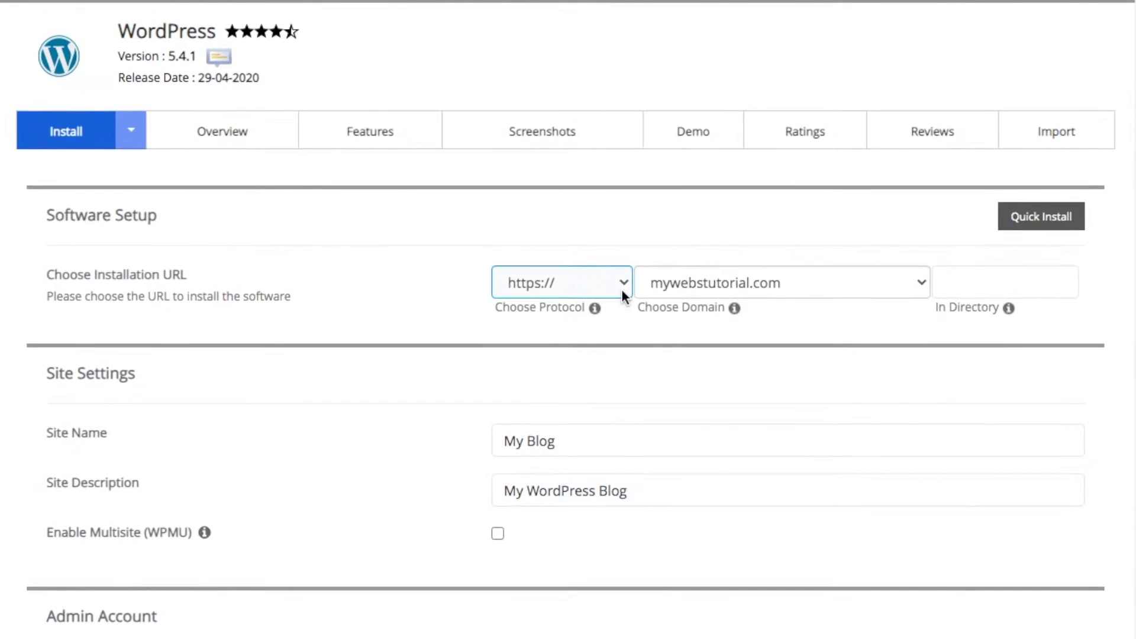
click(623, 290)
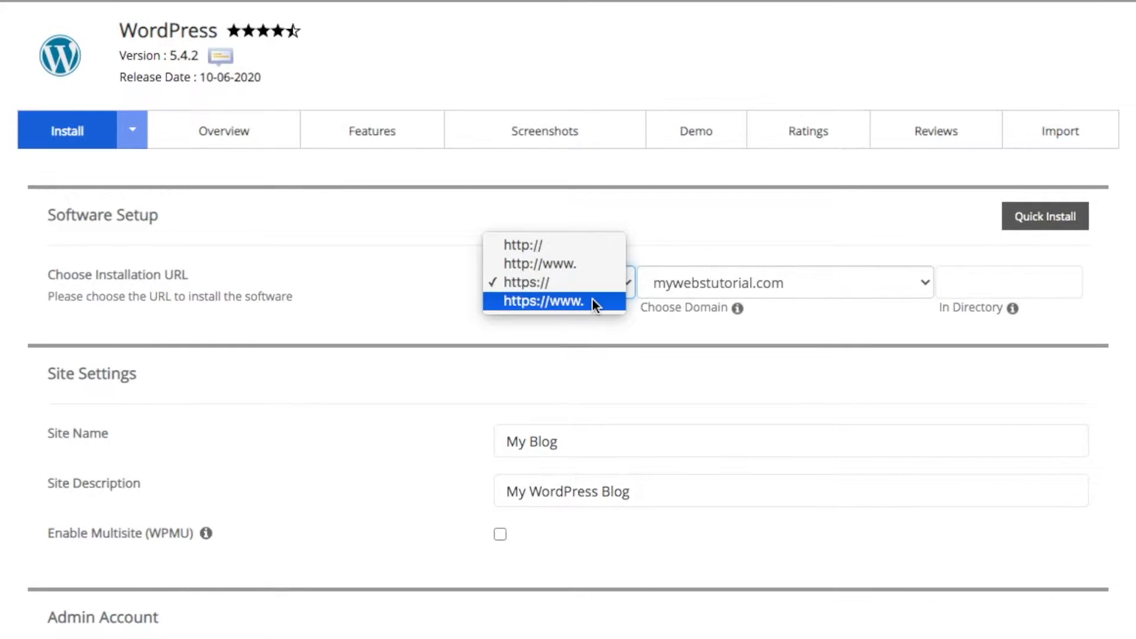
click(593, 301)
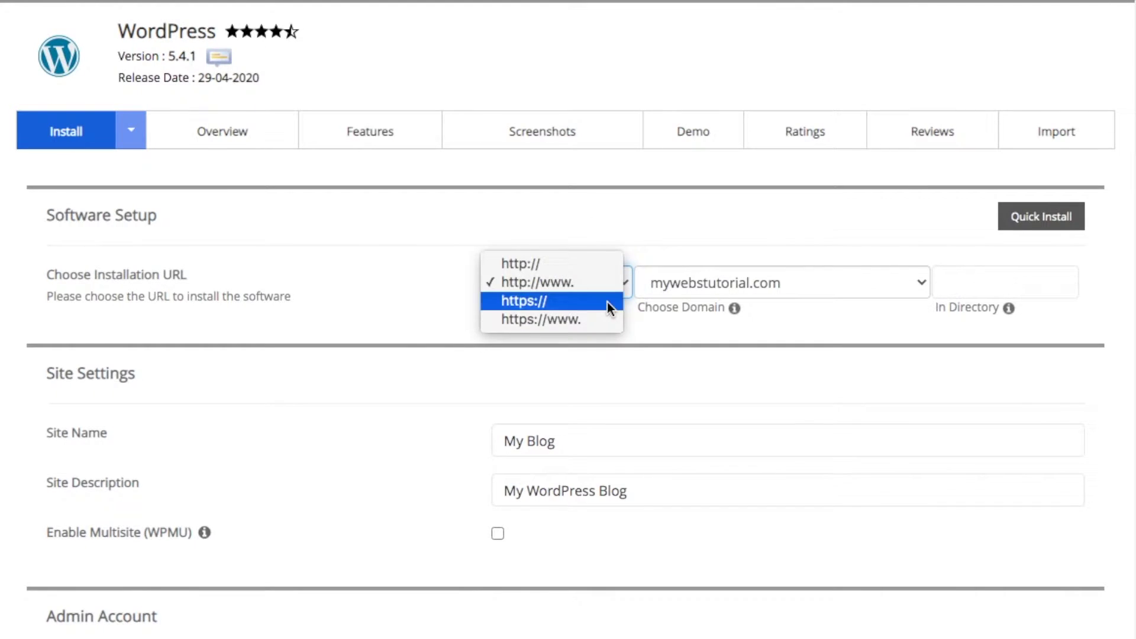
click(607, 301)
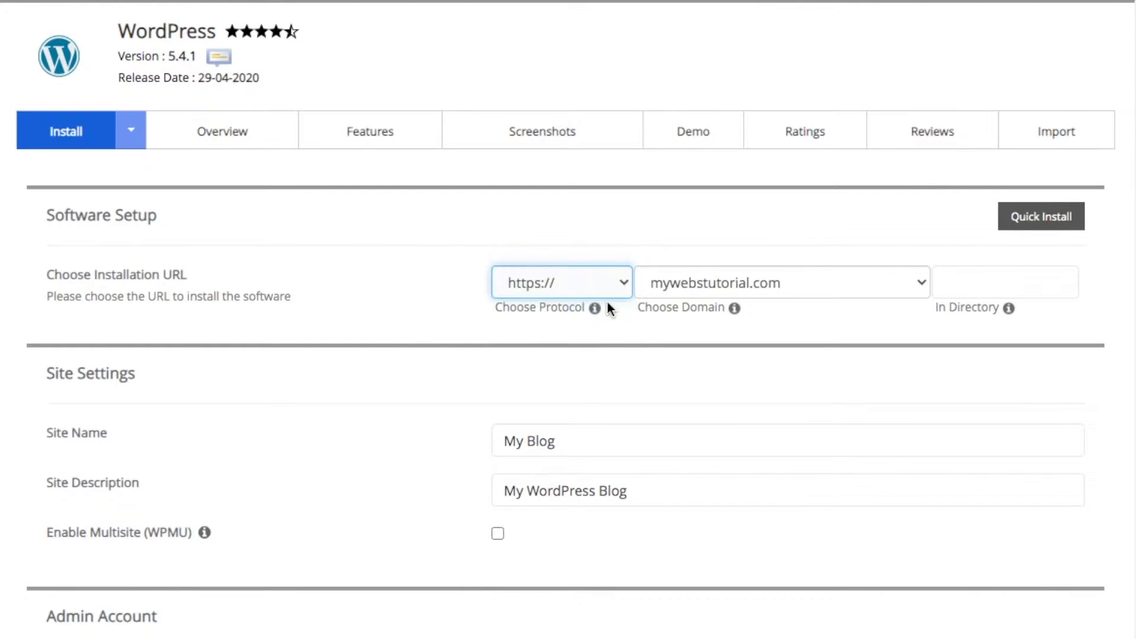
click(970, 280)
click(828, 336)
scroll(754, 383, down, 3)
Set the site name to 'mywebstutorial.com' and the site description to 'Tutorial website'
triple_click(562, 288)
text(myweb)
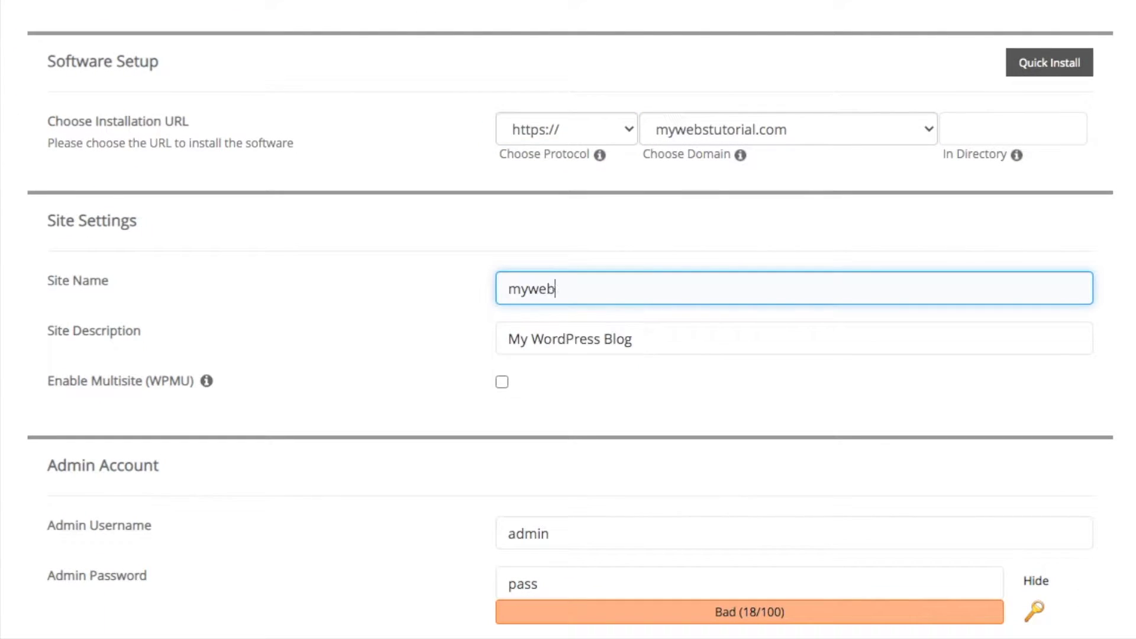
text(stutorial.com)
click(680, 340)
key(ctrl+a)
key(BackSpace)
text(Tutorial website)
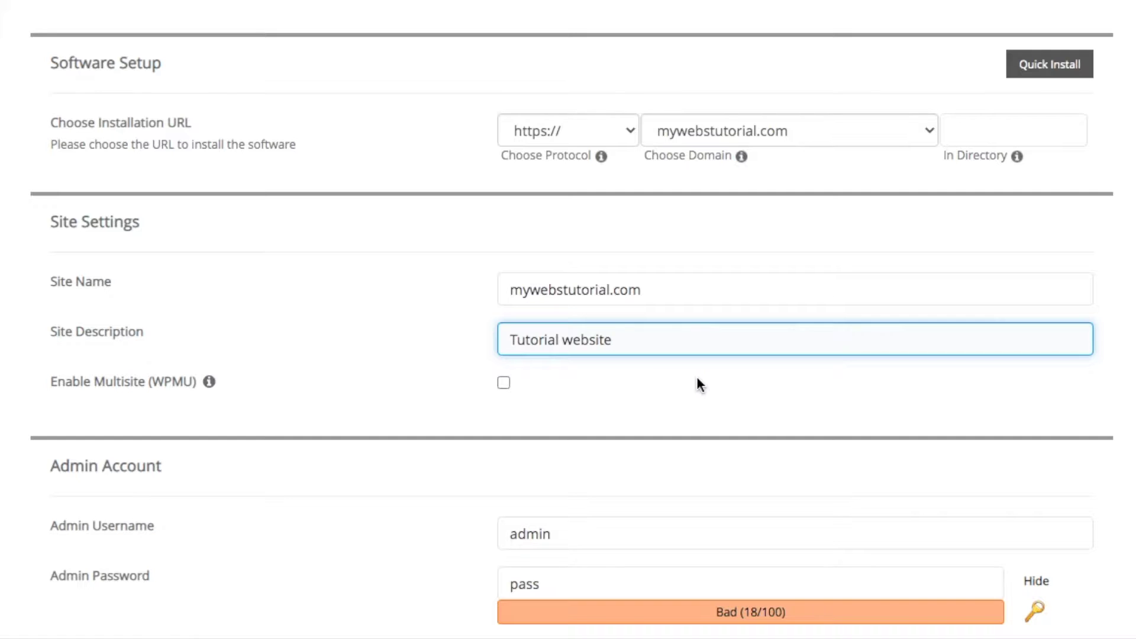
scroll(698, 382, down, 4)
Enter a custom admin username, generate a strong admin password, and fill in the admin e-mail
click(593, 289)
key(ctrl+a)
text(webs)
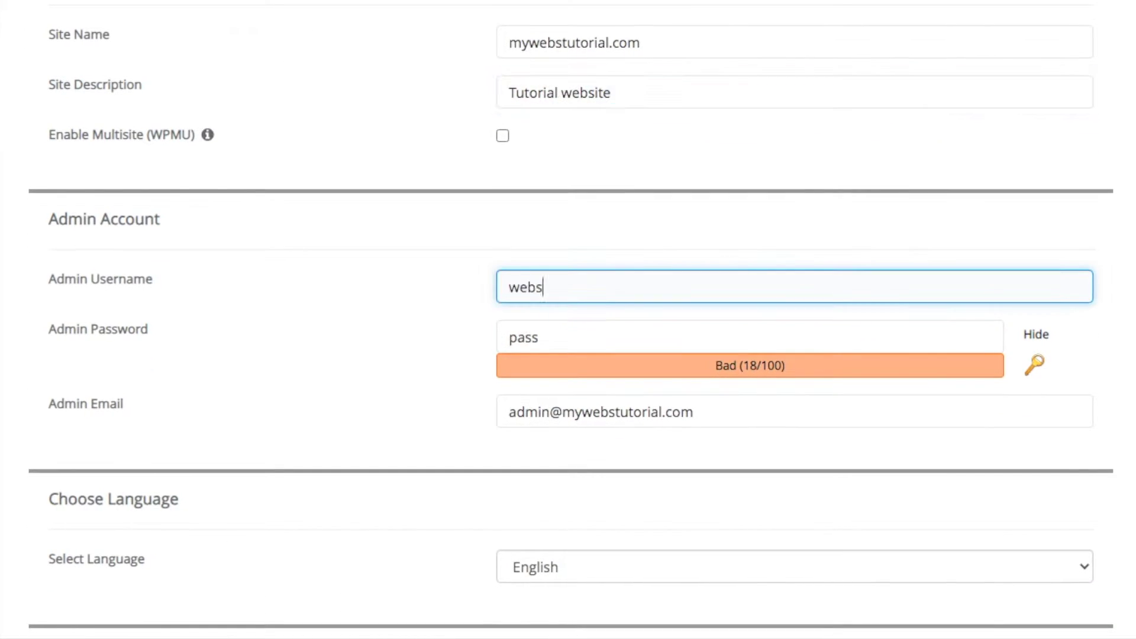
key(Tab)
key(BackSpace)
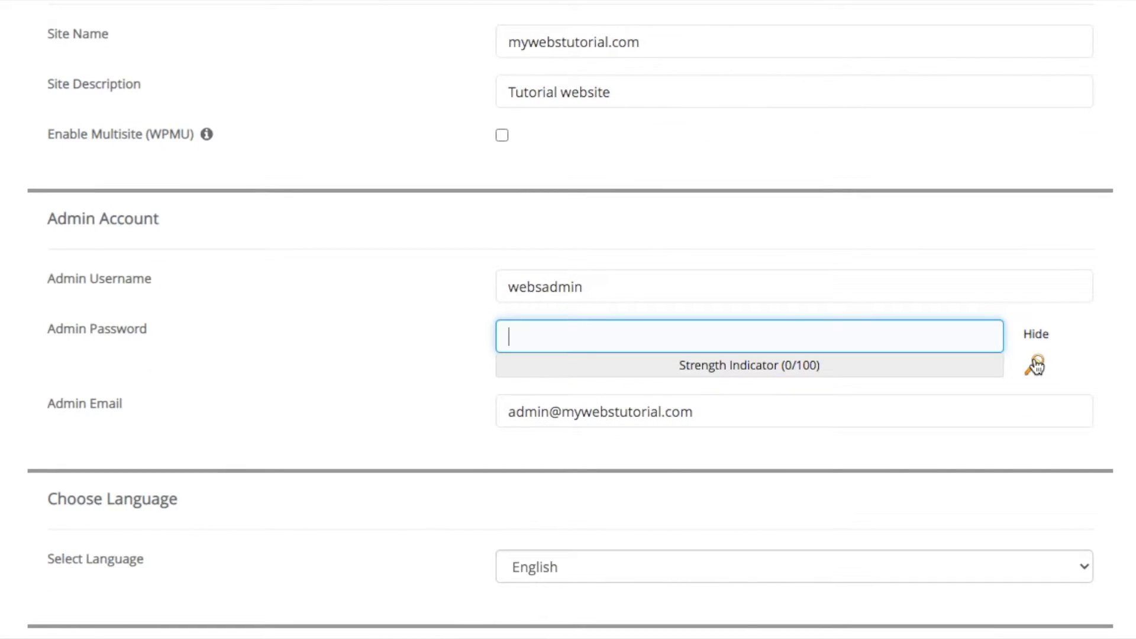
click(1036, 367)
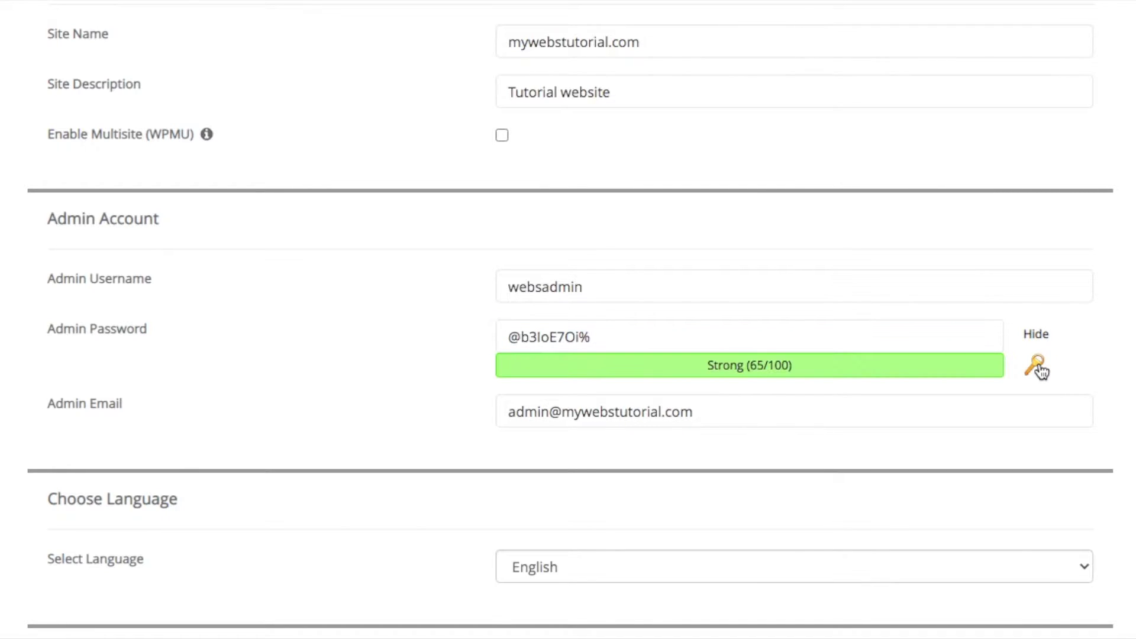
key(Tab)
key(BackSpace)
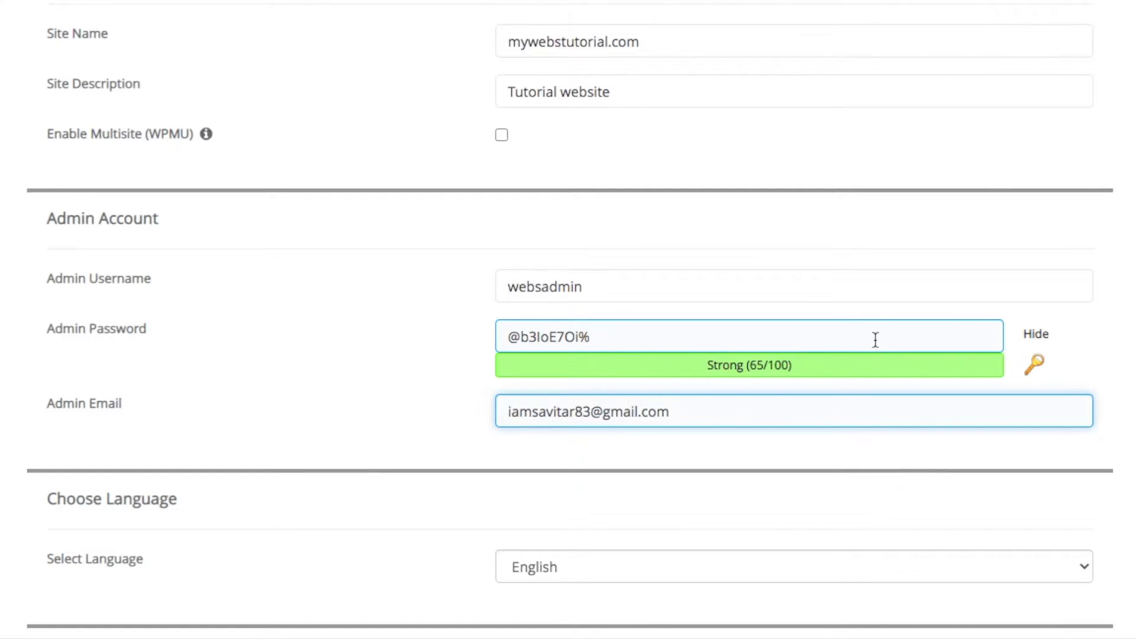
click(845, 452)
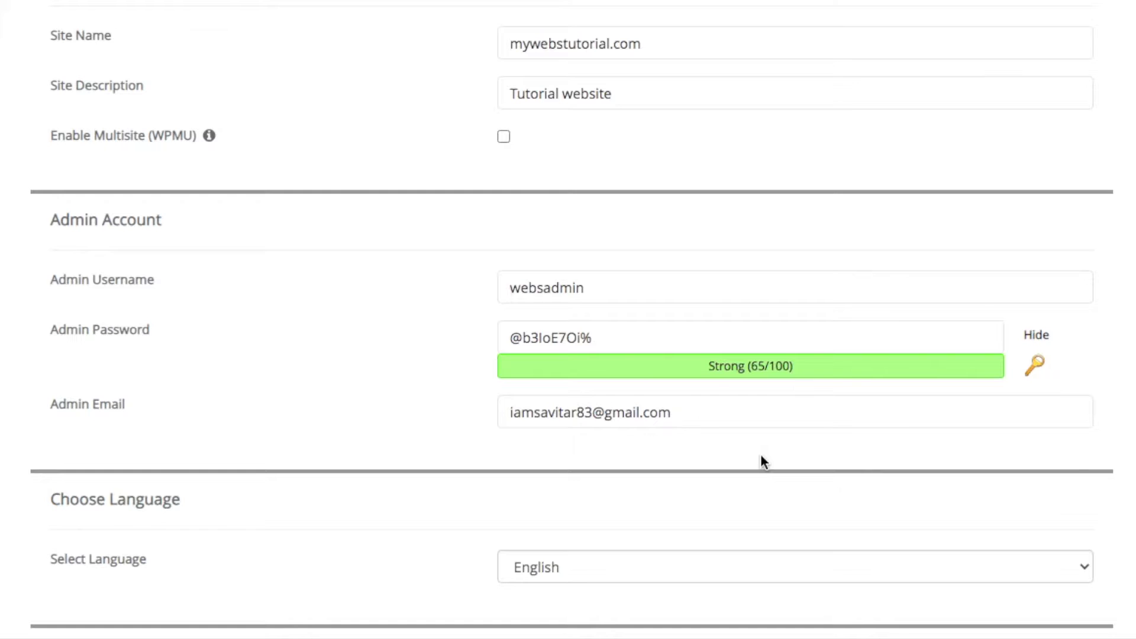
scroll(761, 455, down, 7)
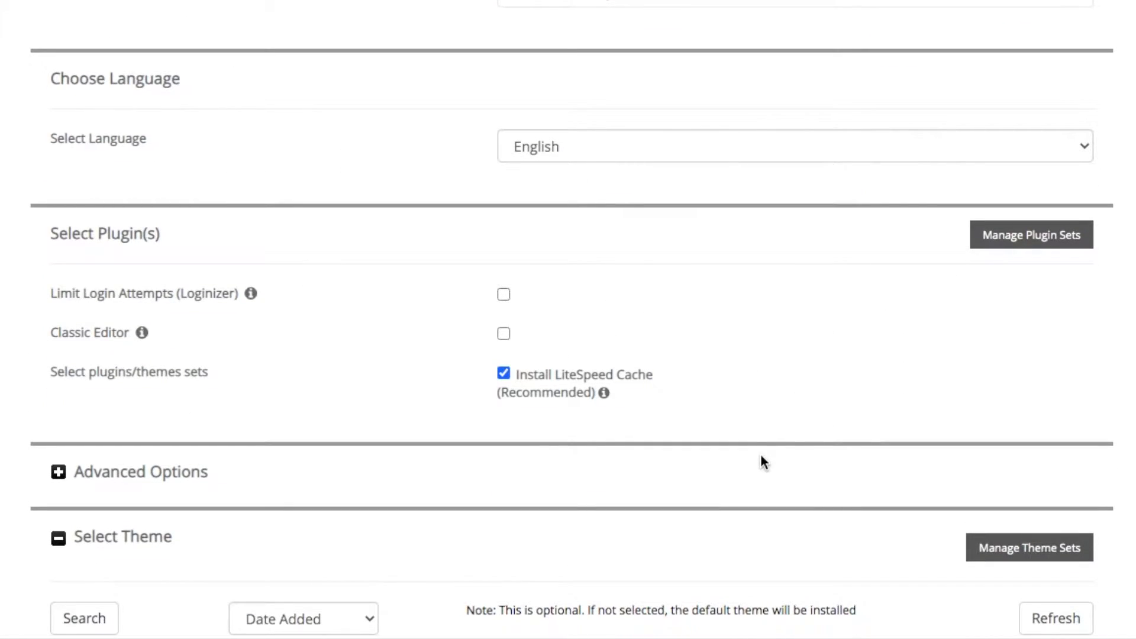
Enter the e-mail address that will receive the installation details
scroll(761, 456, down, 7)
scroll(761, 457, down, 3)
click(652, 505)
click(803, 461)
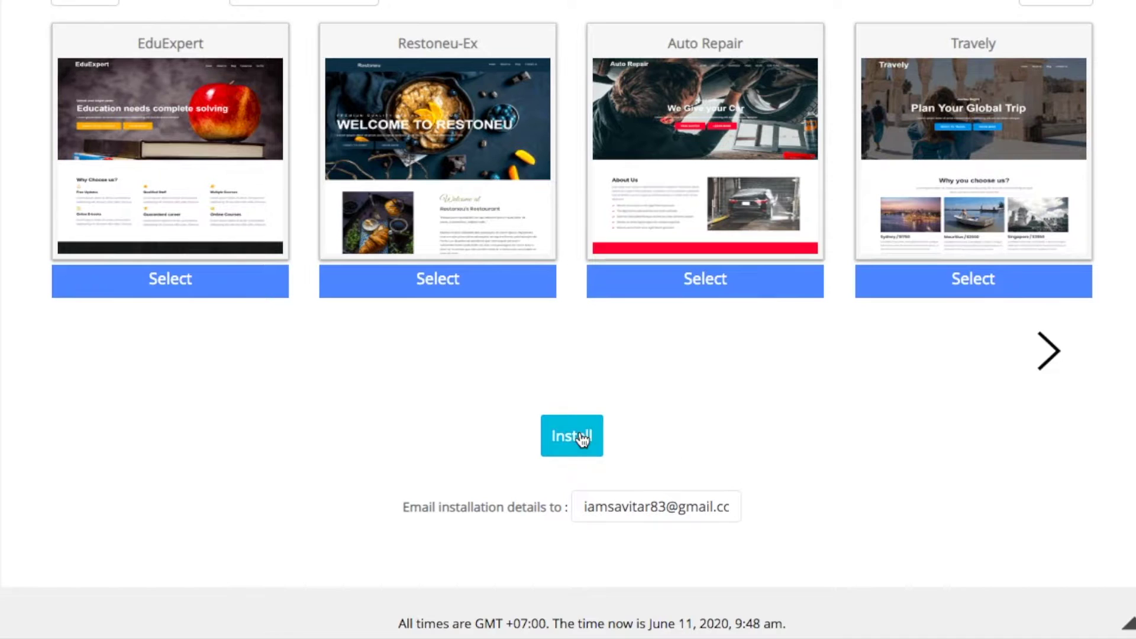
Run the WordPress installation, retrying with overwrite of the existing index.php allowed
click(577, 453)
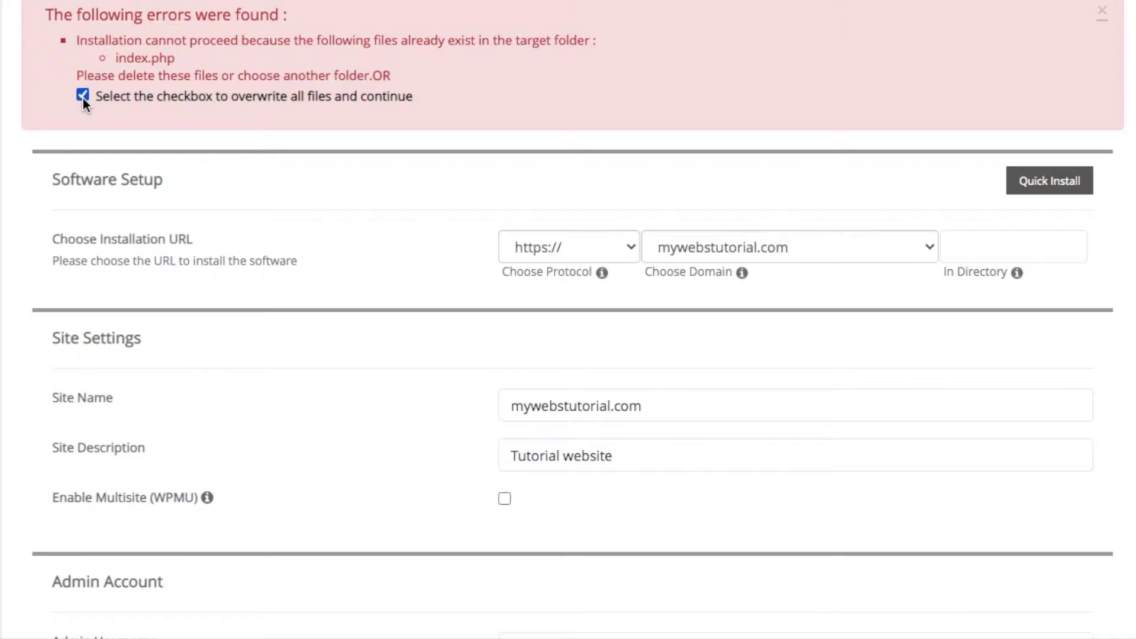
scroll(289, 461, down, 20)
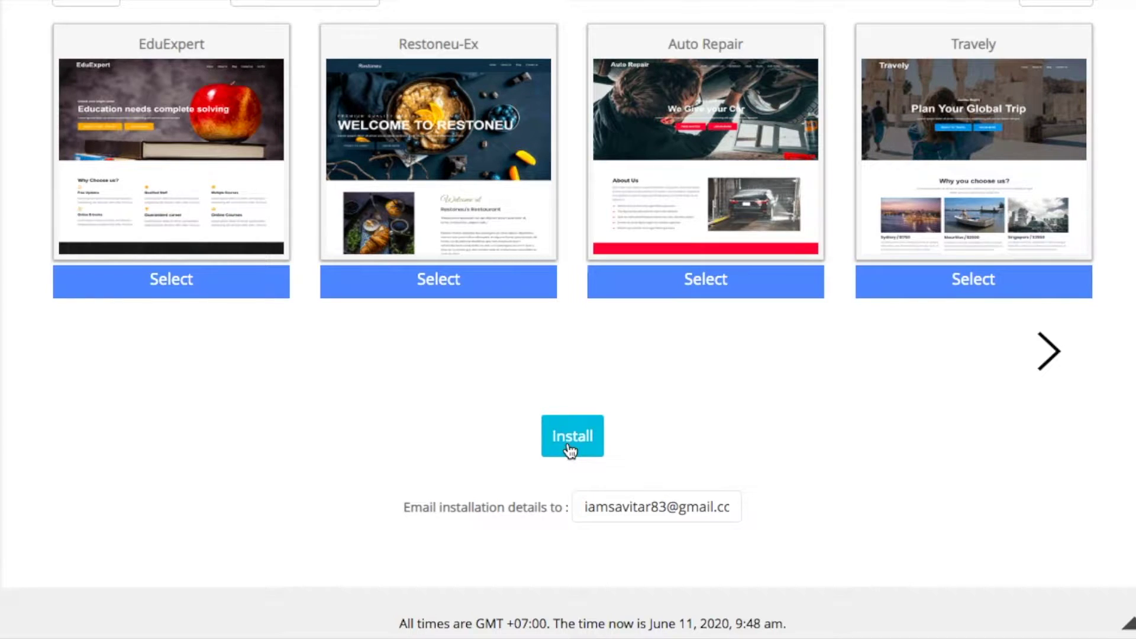
click(570, 451)
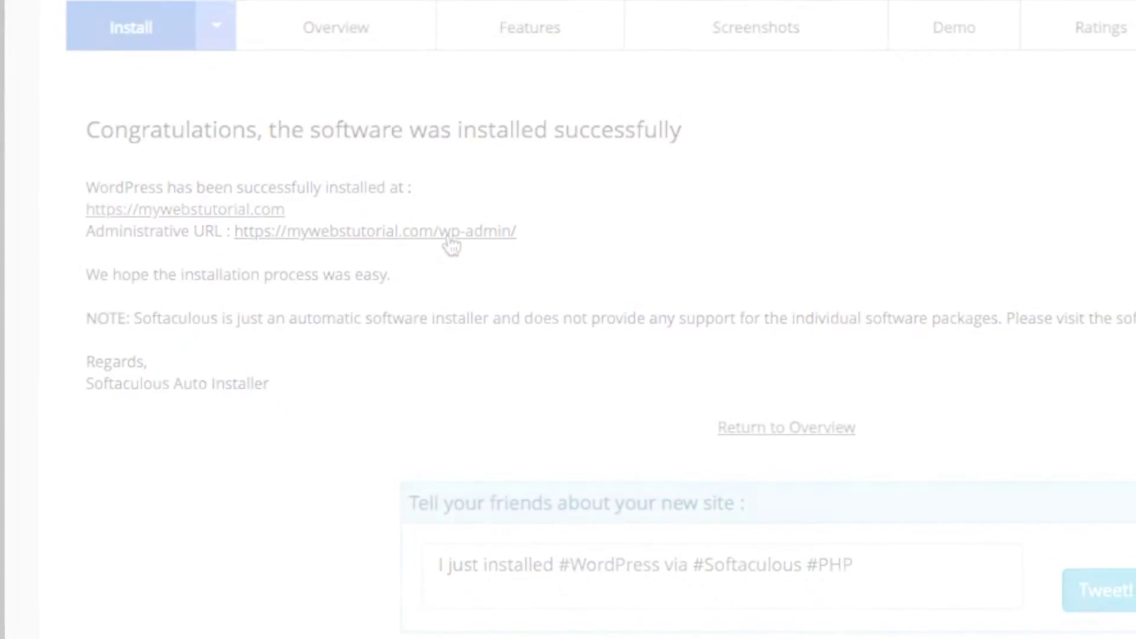
click(451, 242)
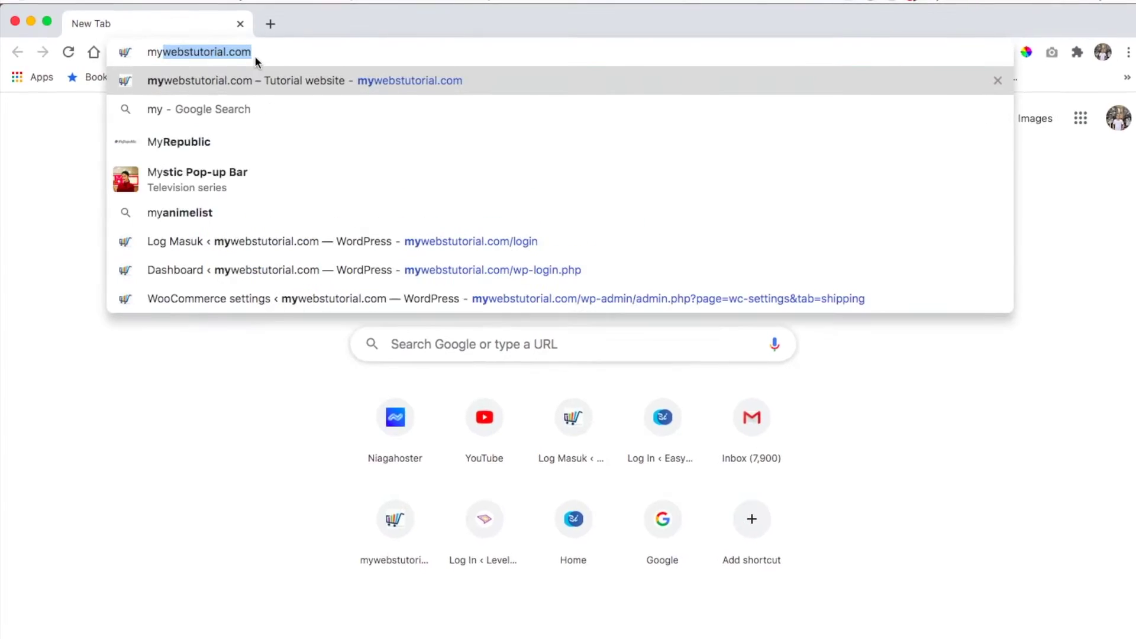
Go to mywebstutorial.com/login and sign in with the admin credentials to reach the Dashboard
text(webstutorial.com/)
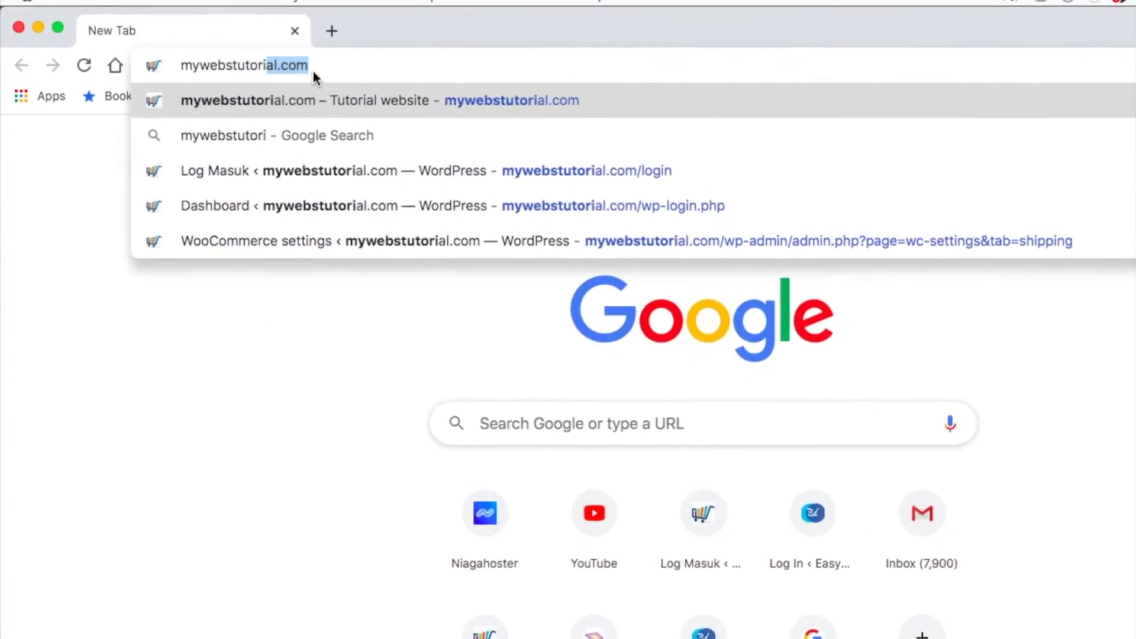
text(login)
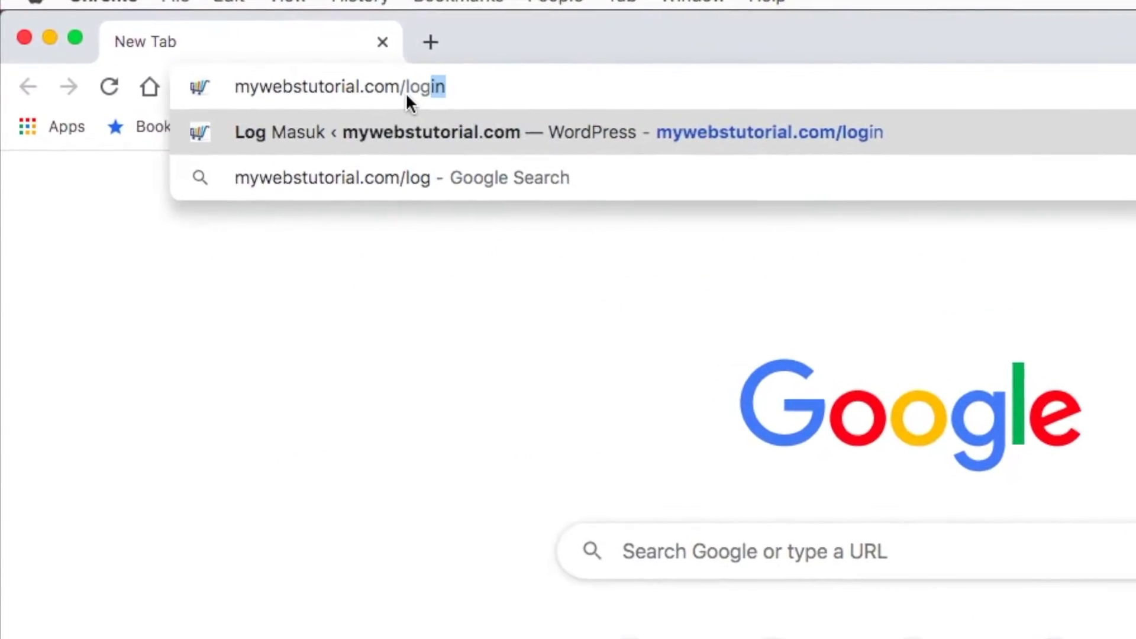
key(Return)
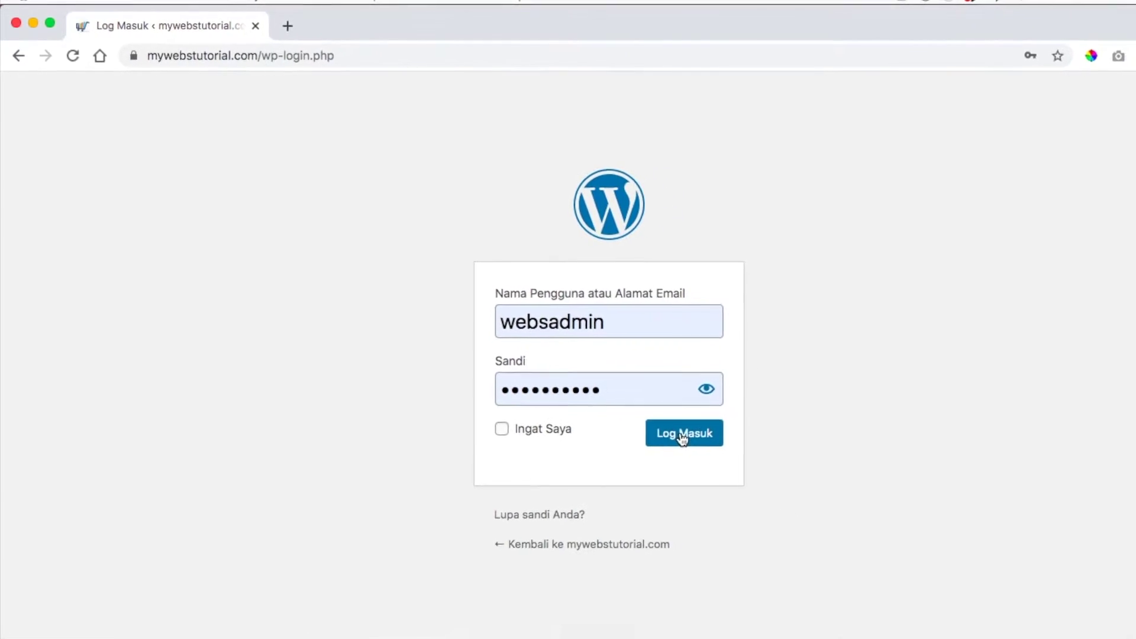
click(684, 436)
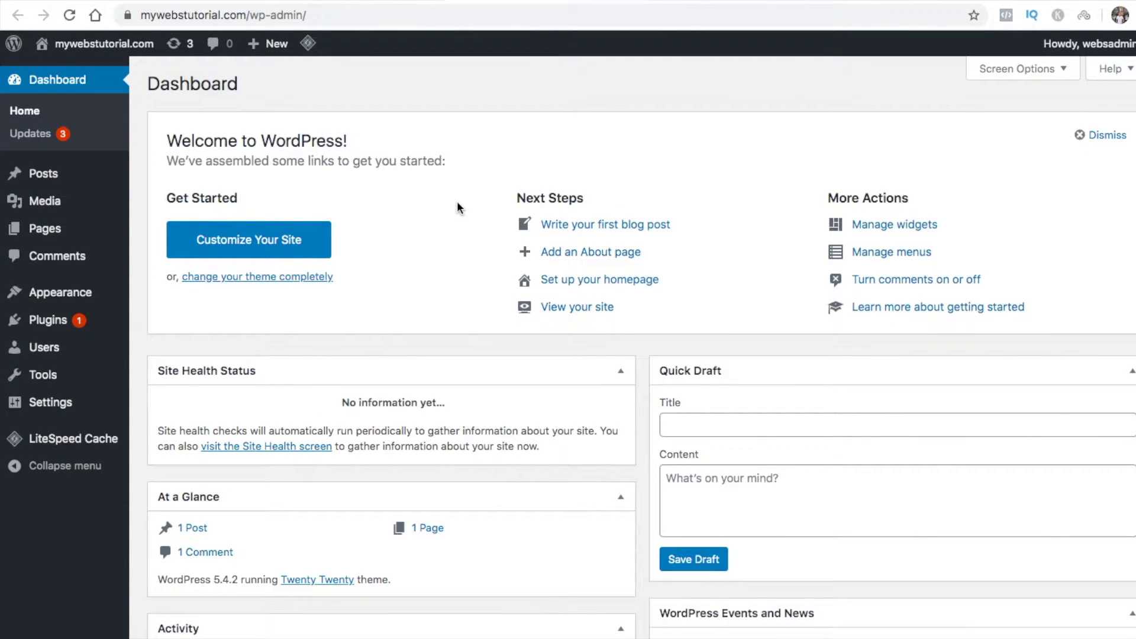
mouse_move(84, 291)
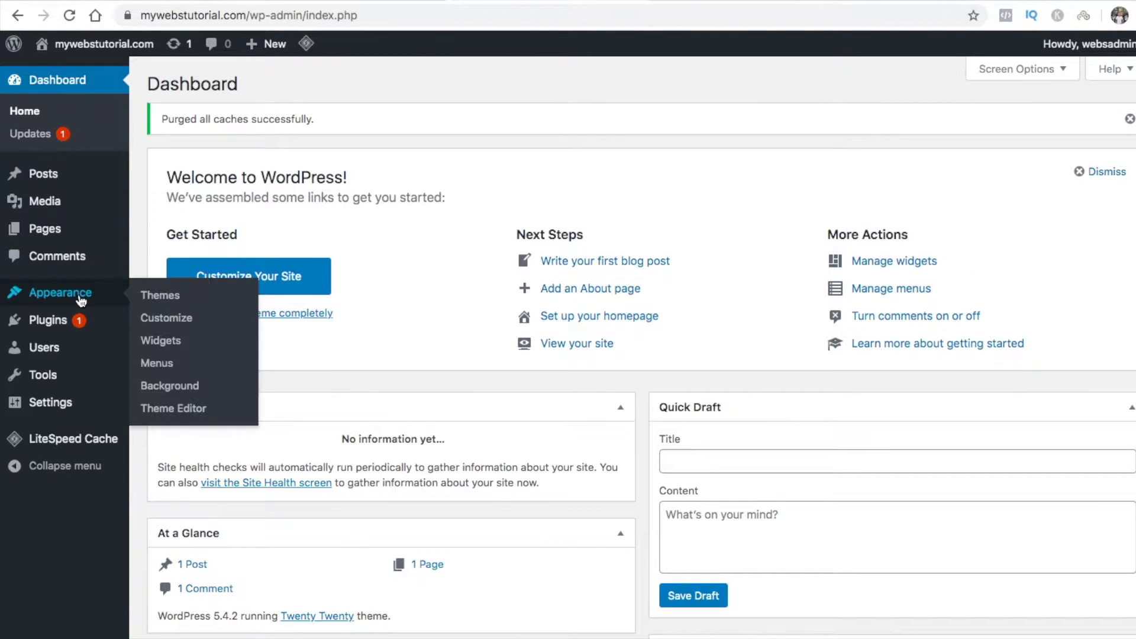
Go to Appearance > Themes > Add New and show the Featured themes list
click(157, 294)
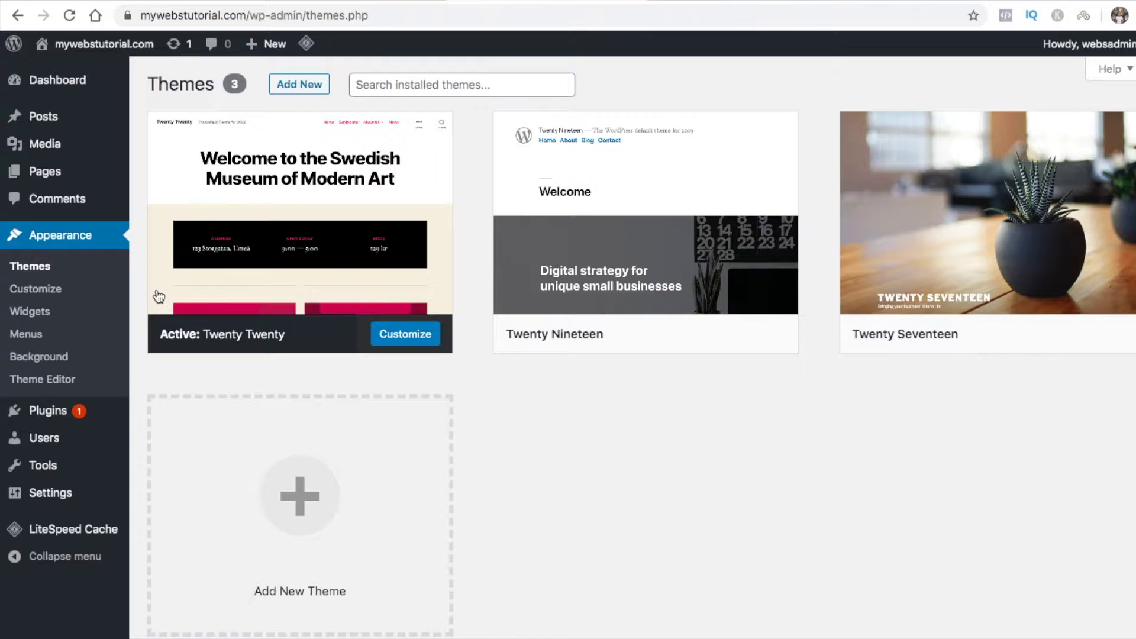
click(300, 88)
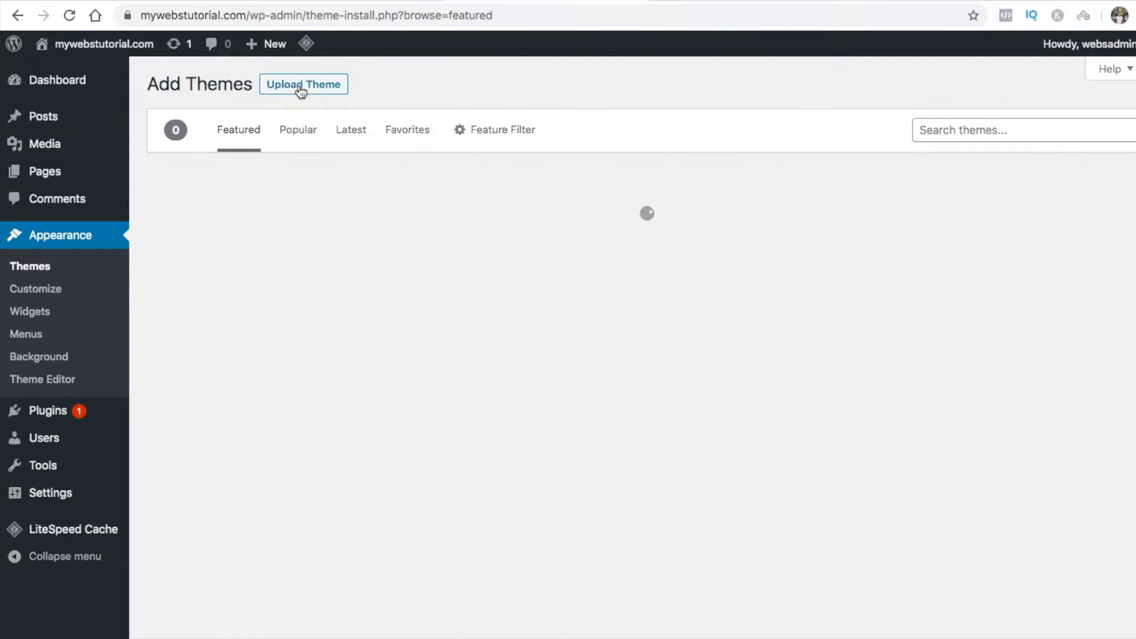
scroll(701, 425, down, 10)
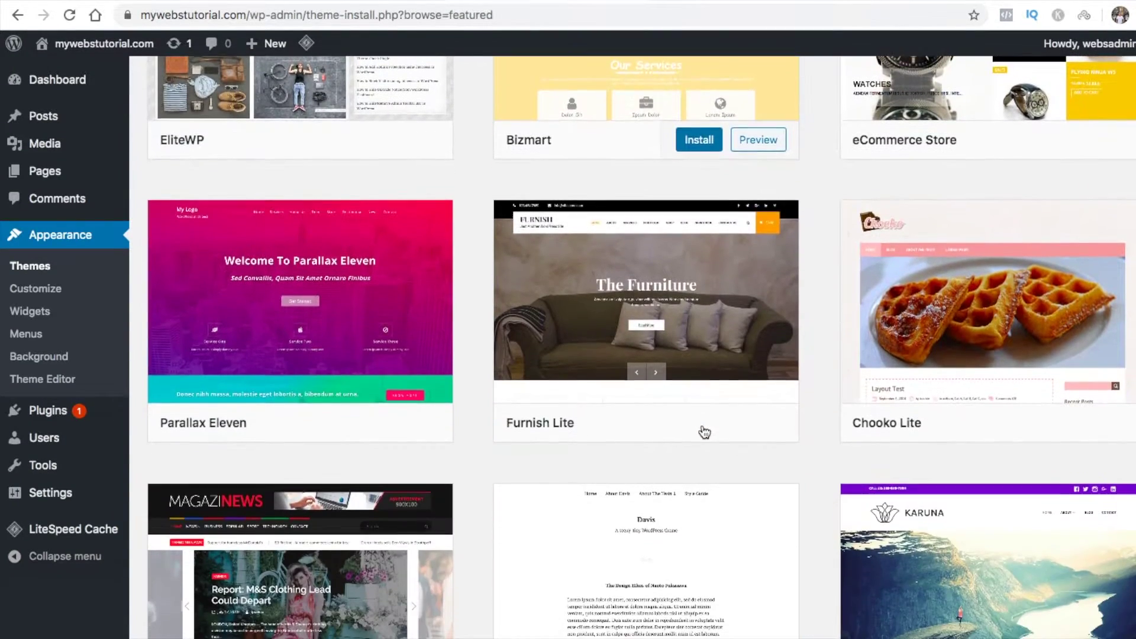
scroll(704, 432, down, 4)
scroll(704, 432, up, 15)
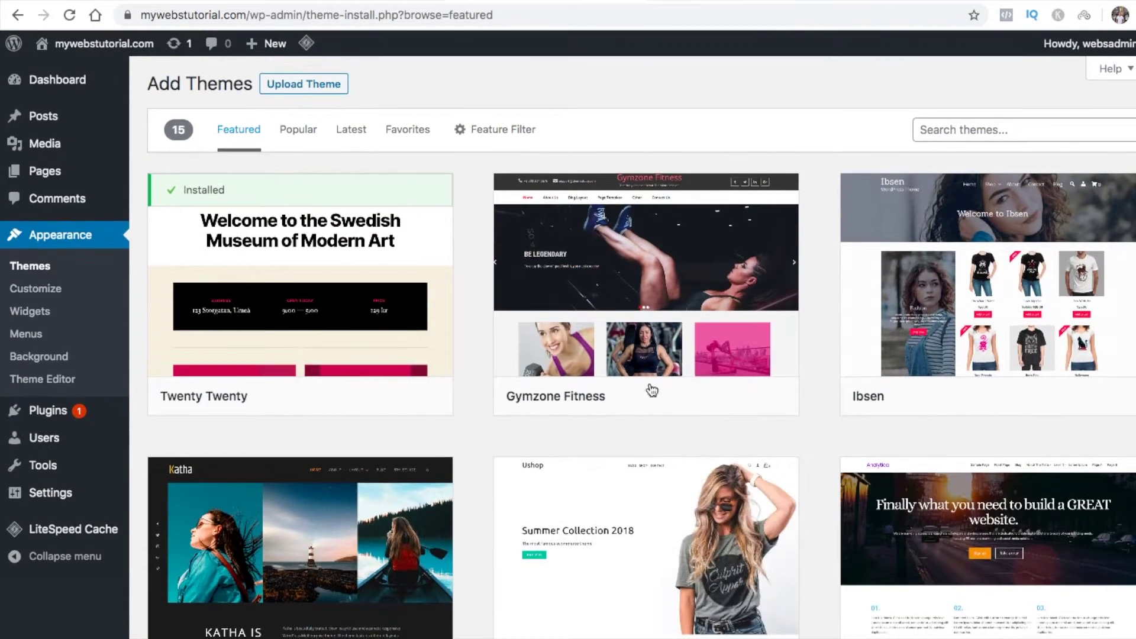
click(499, 131)
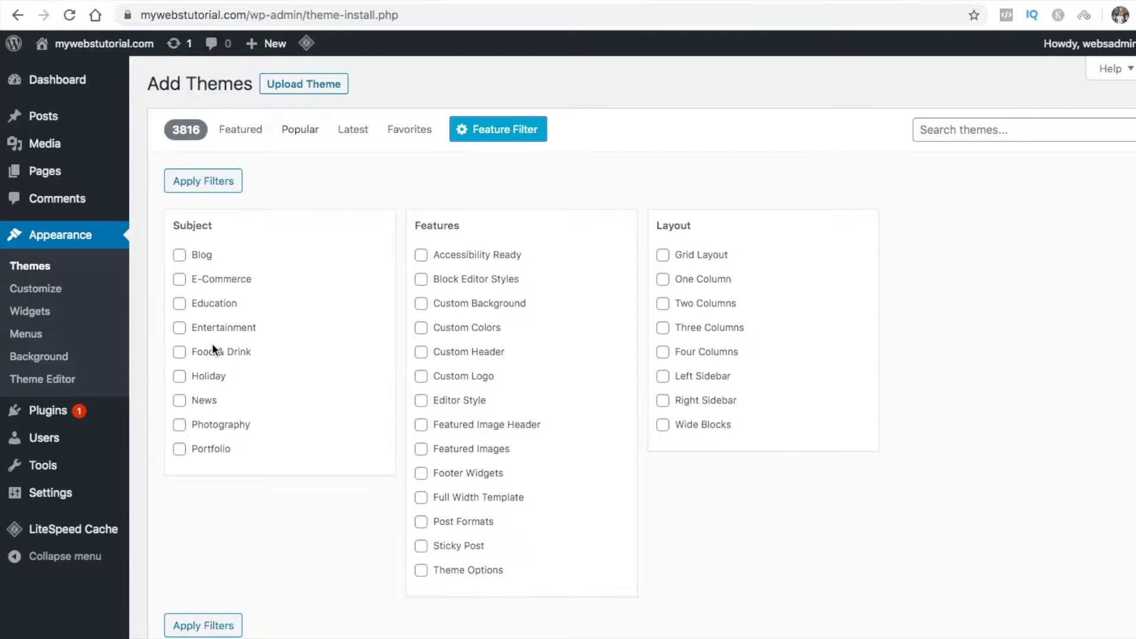
click(241, 133)
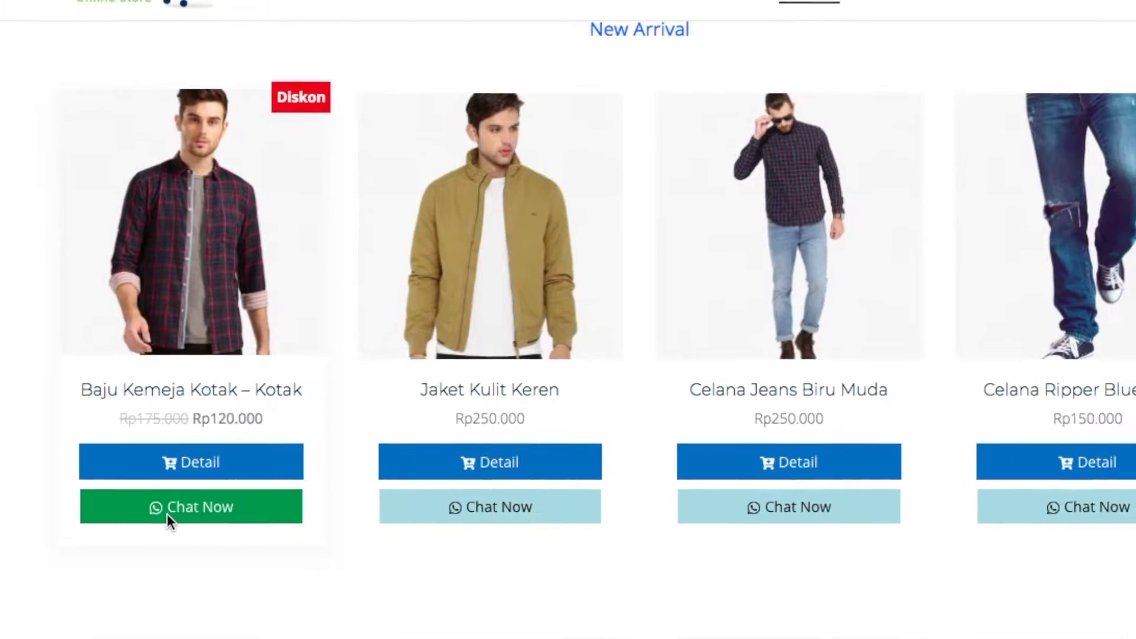
Browse the TokoPressID site and scroll its WP Themes list down to the AdoraID theme card
click(167, 514)
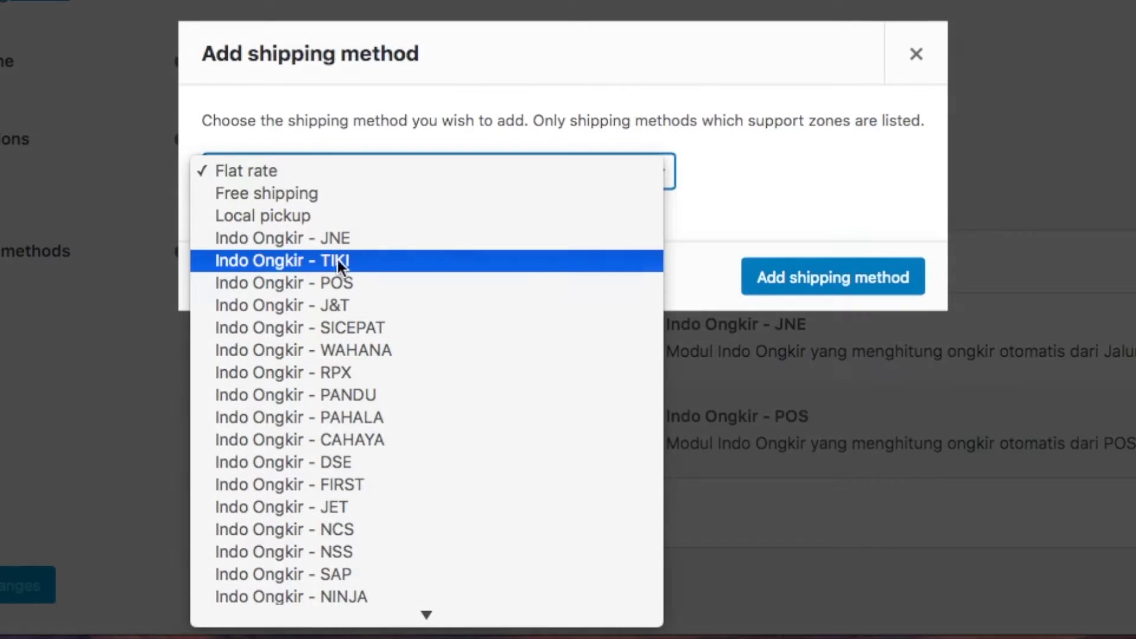
click(328, 261)
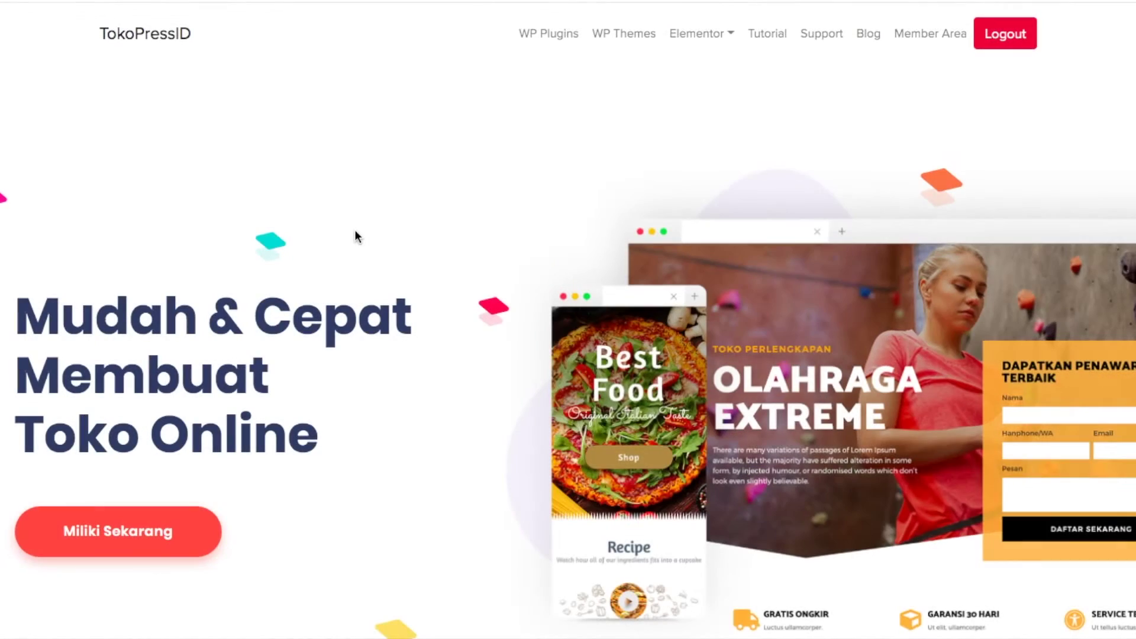
scroll(355, 234, down, 9)
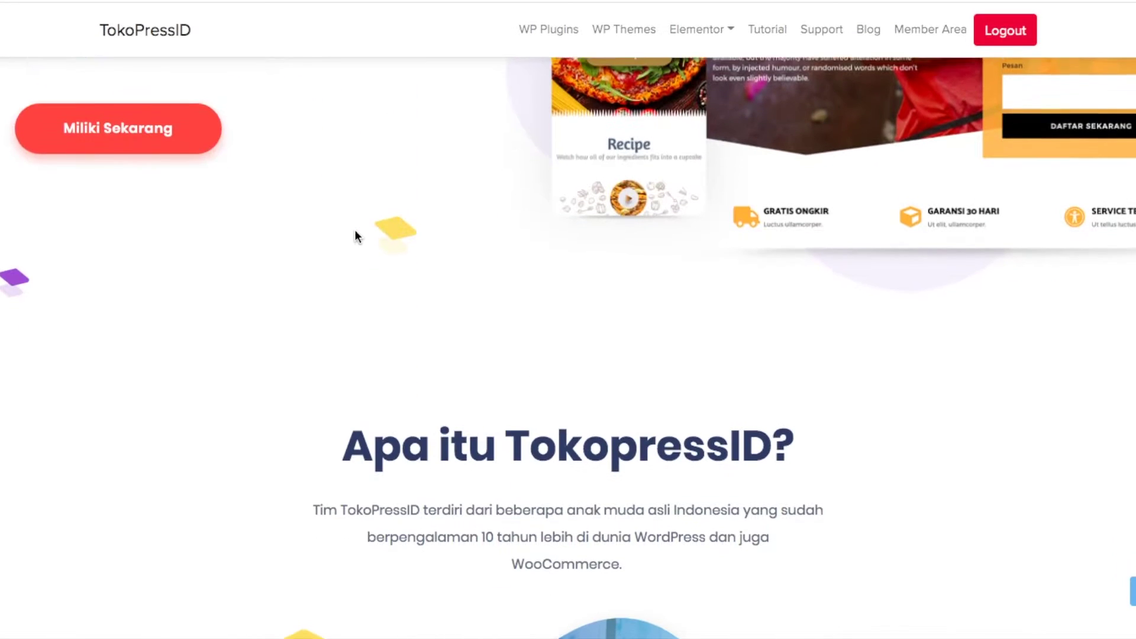
scroll(355, 234, down, 4)
scroll(355, 235, down, 10)
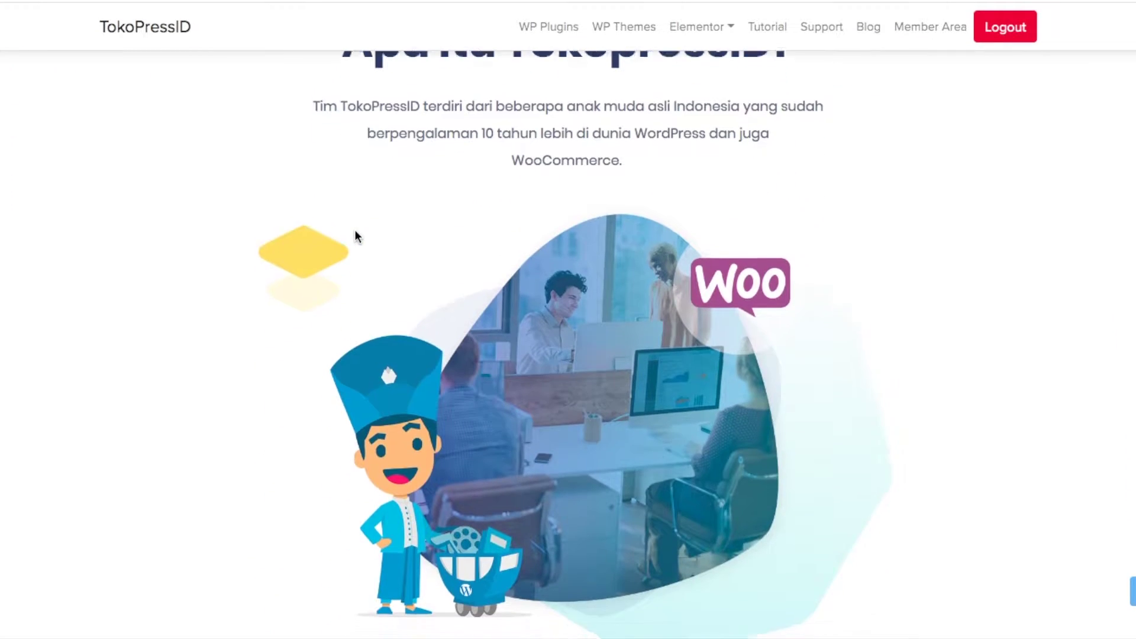
scroll(355, 235, down, 4)
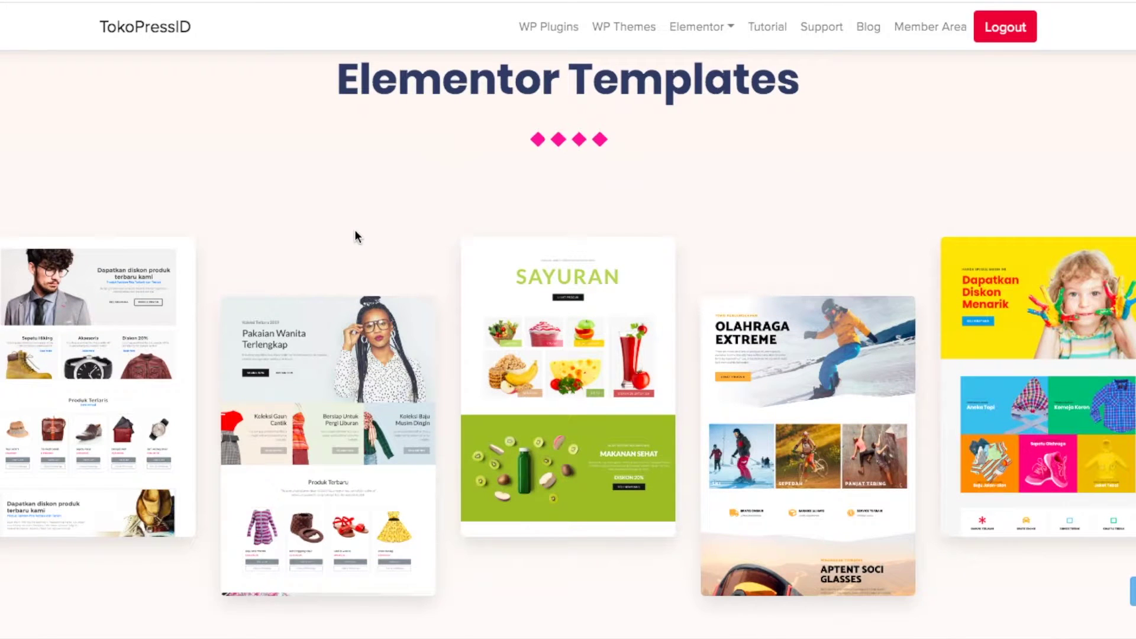
scroll(355, 236, down, 2)
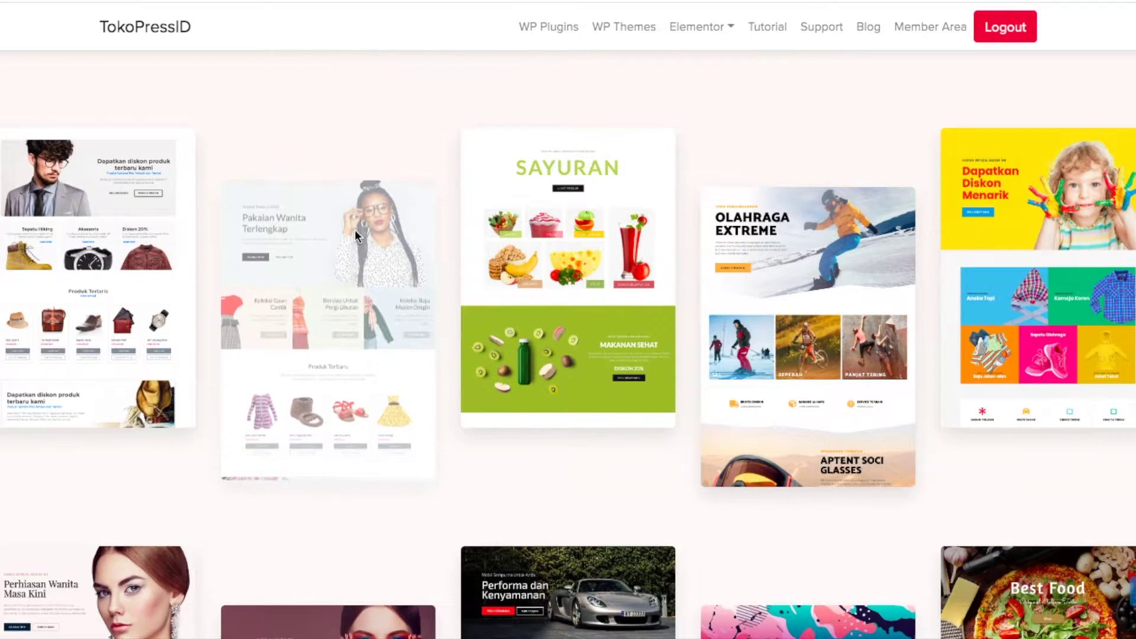
scroll(355, 236, down, 6)
scroll(355, 235, down, 14)
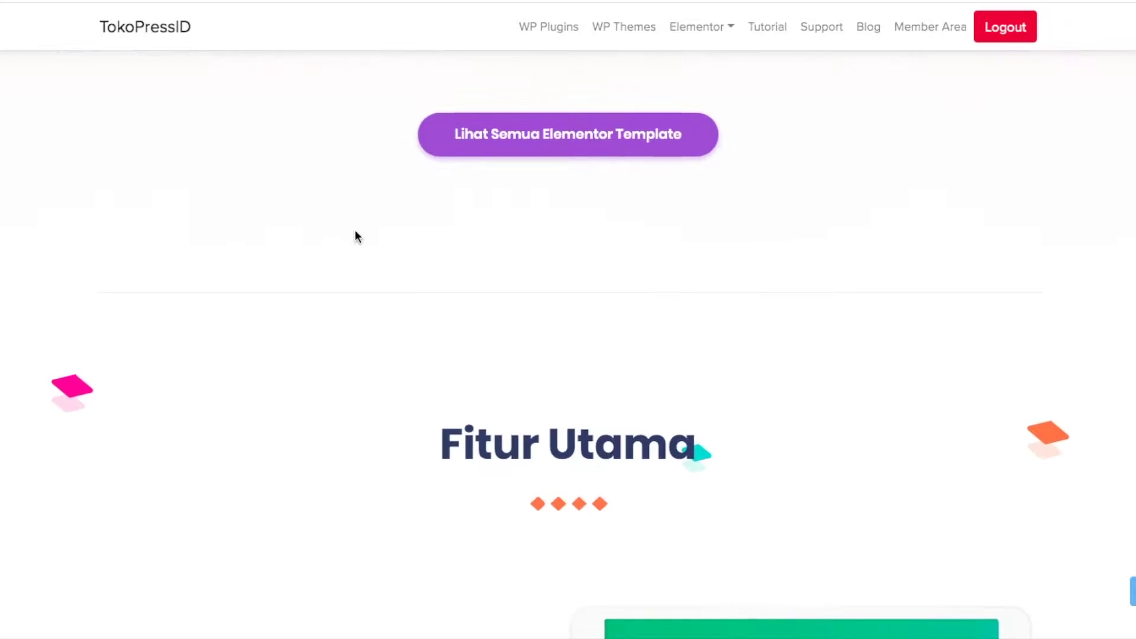
scroll(355, 235, down, 6)
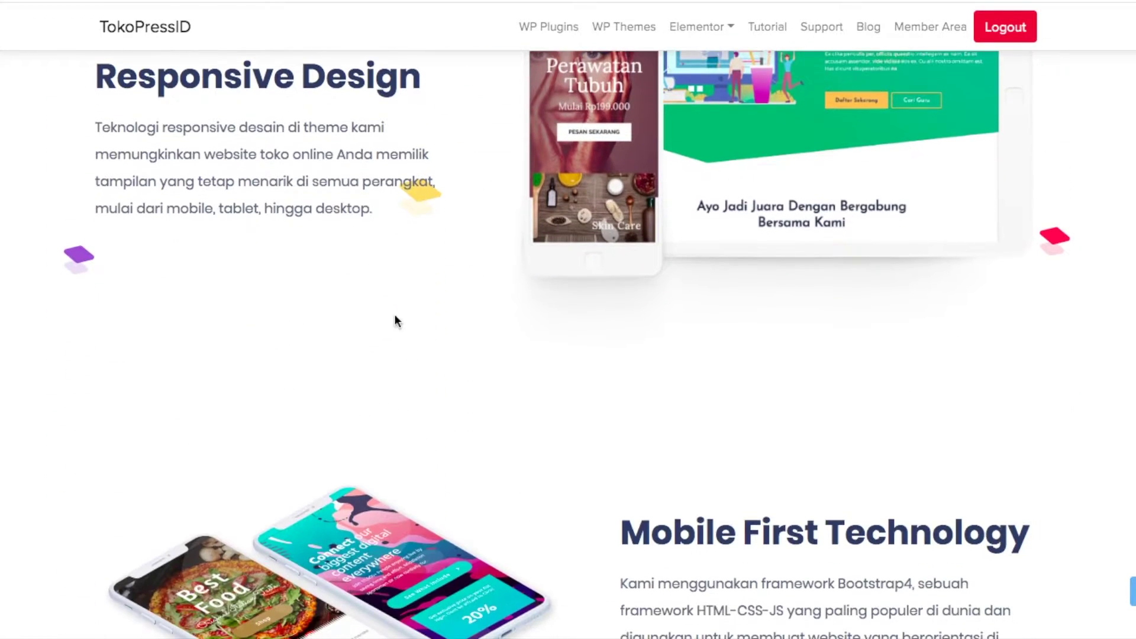
scroll(490, 458, down, 4)
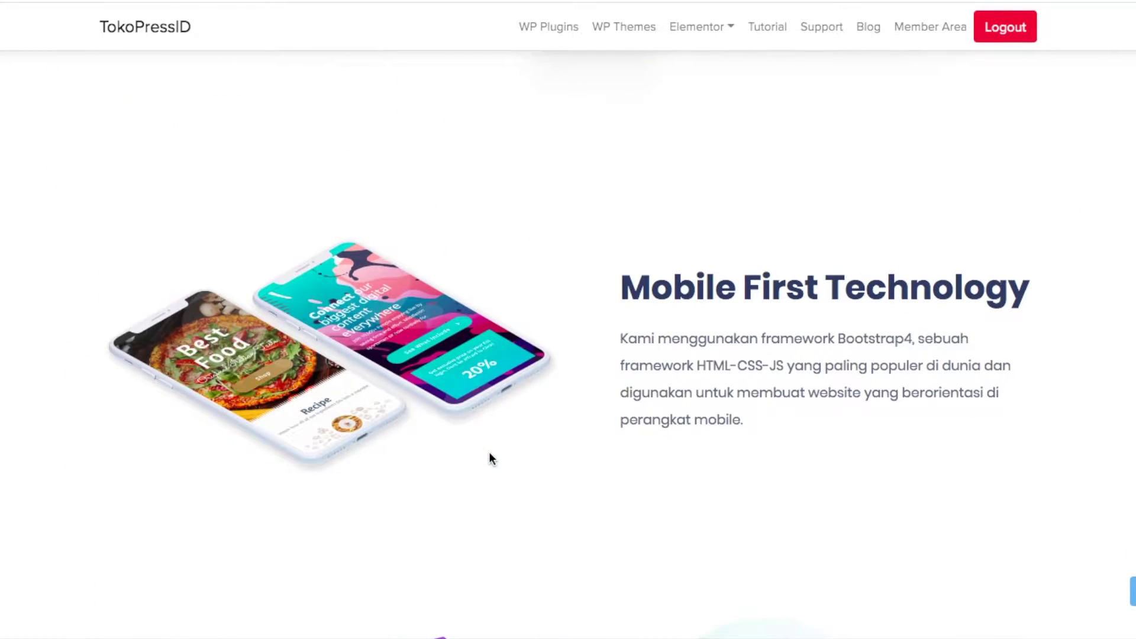
scroll(489, 458, down, 5)
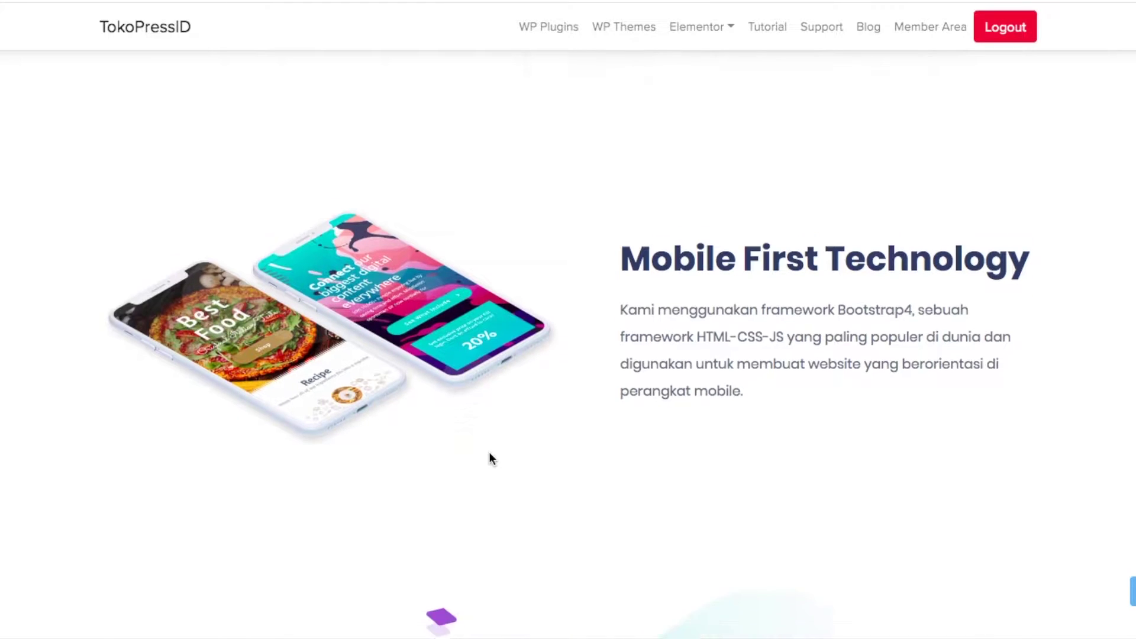
scroll(489, 458, down, 1)
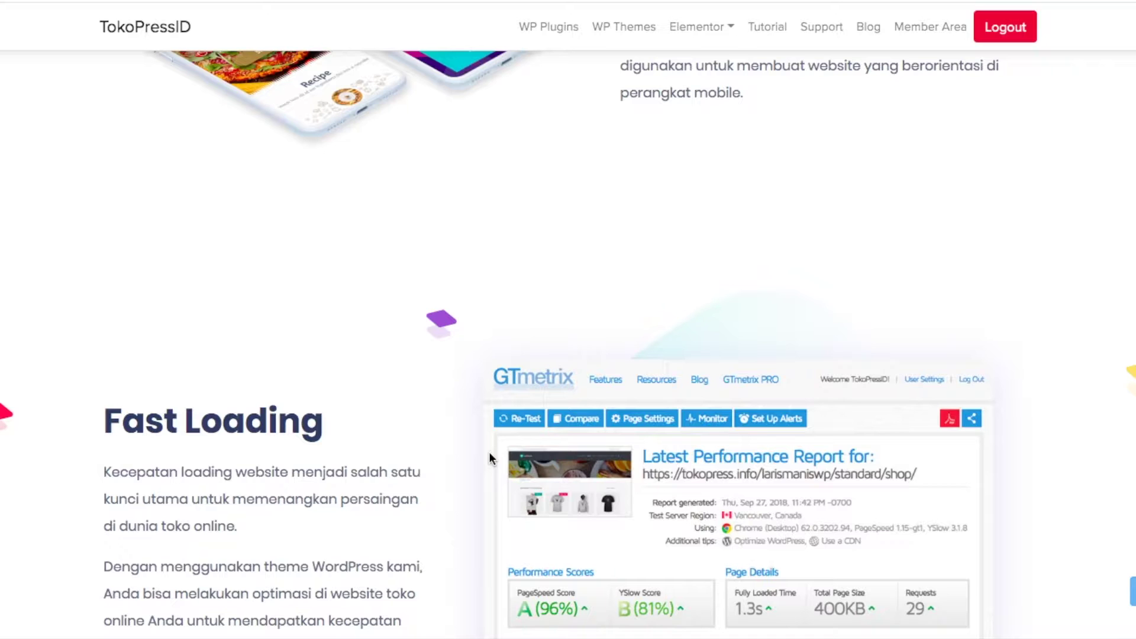
scroll(490, 458, down, 11)
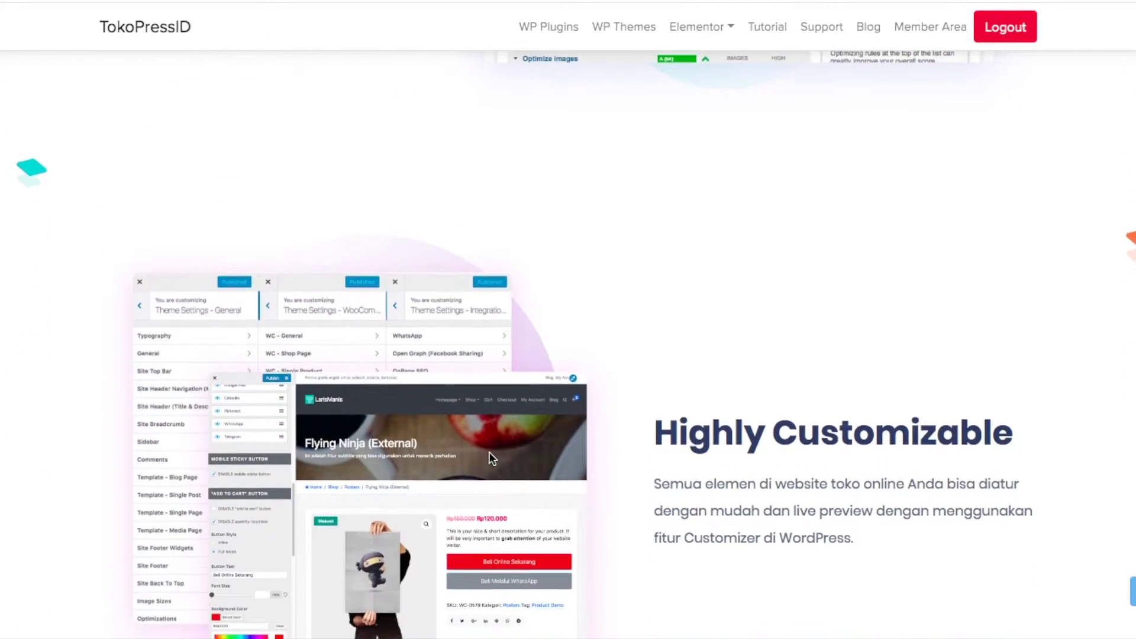
scroll(489, 452, down, 12)
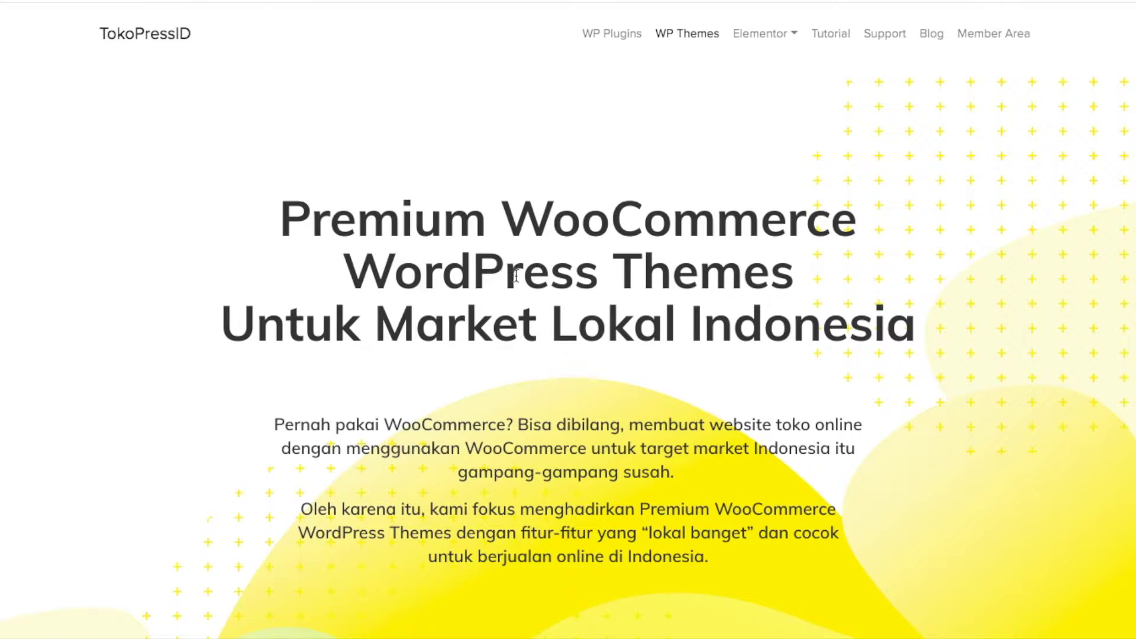
scroll(834, 336, down, 12)
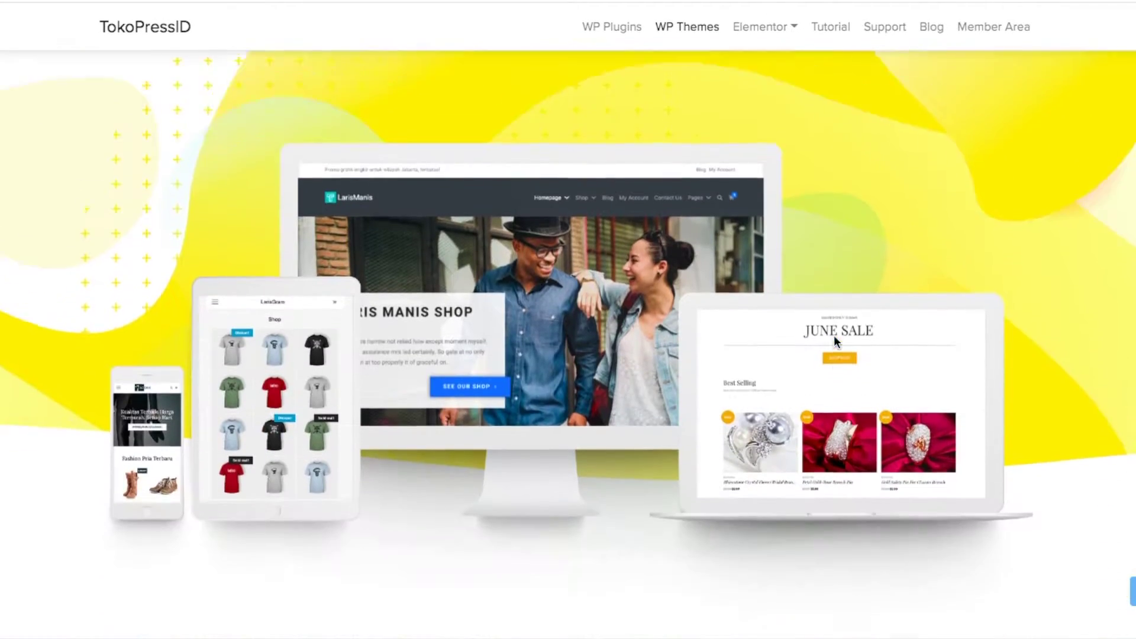
scroll(834, 336, down, 2)
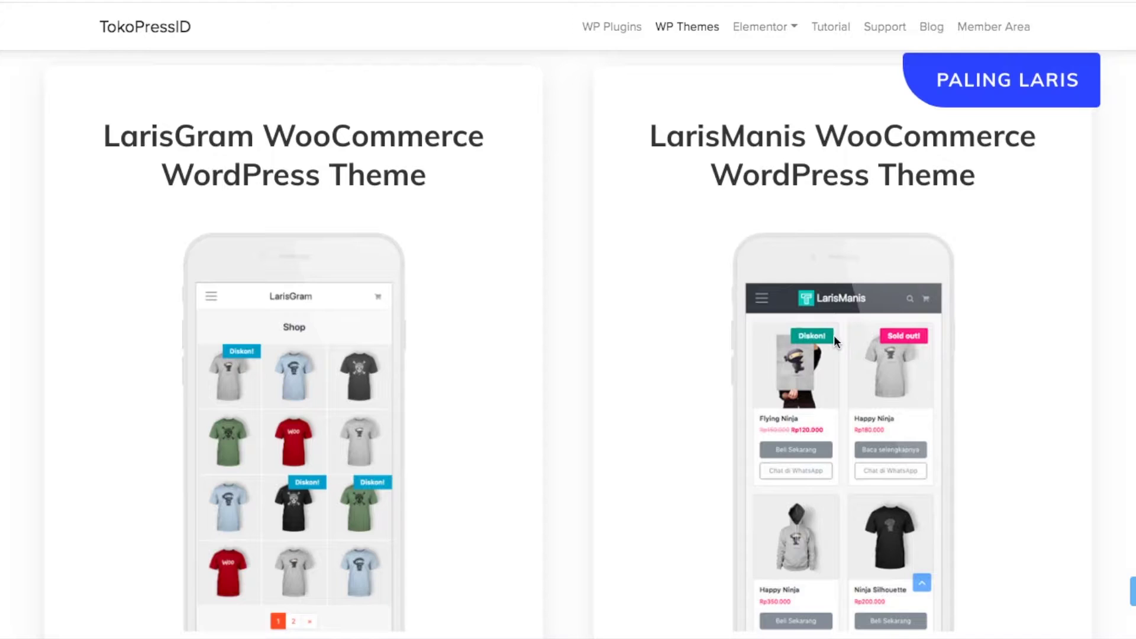
scroll(834, 337, down, 15)
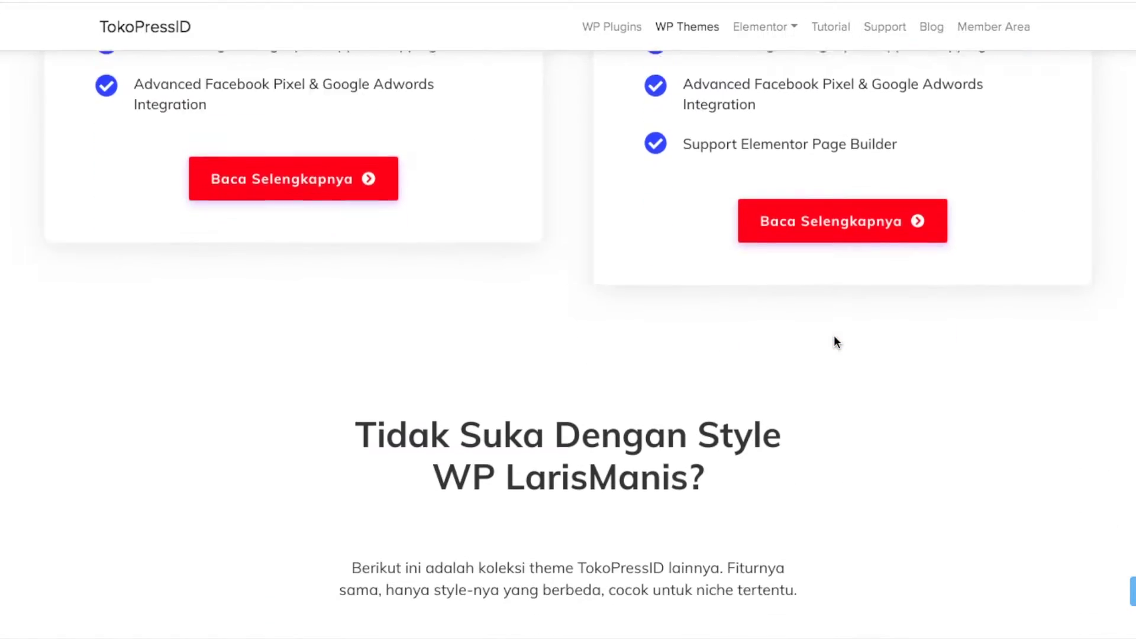
scroll(833, 335, down, 1)
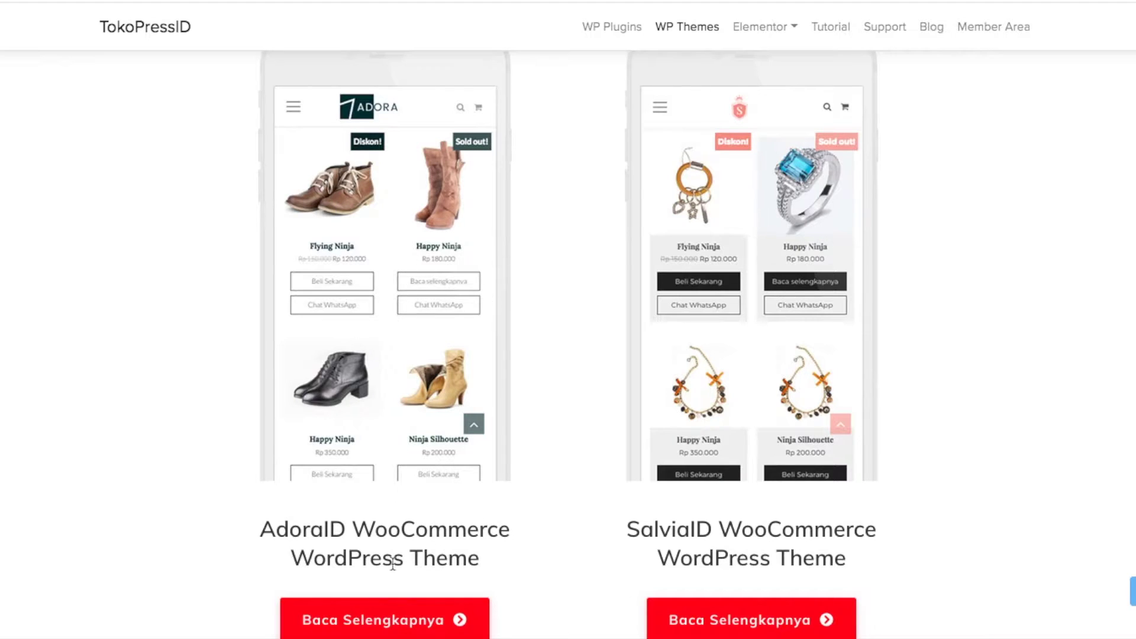
Open the AdoraID detail page and scroll to Paket Hemat Rp399.000 versus Paket Mandiri Rp499.000
click(400, 630)
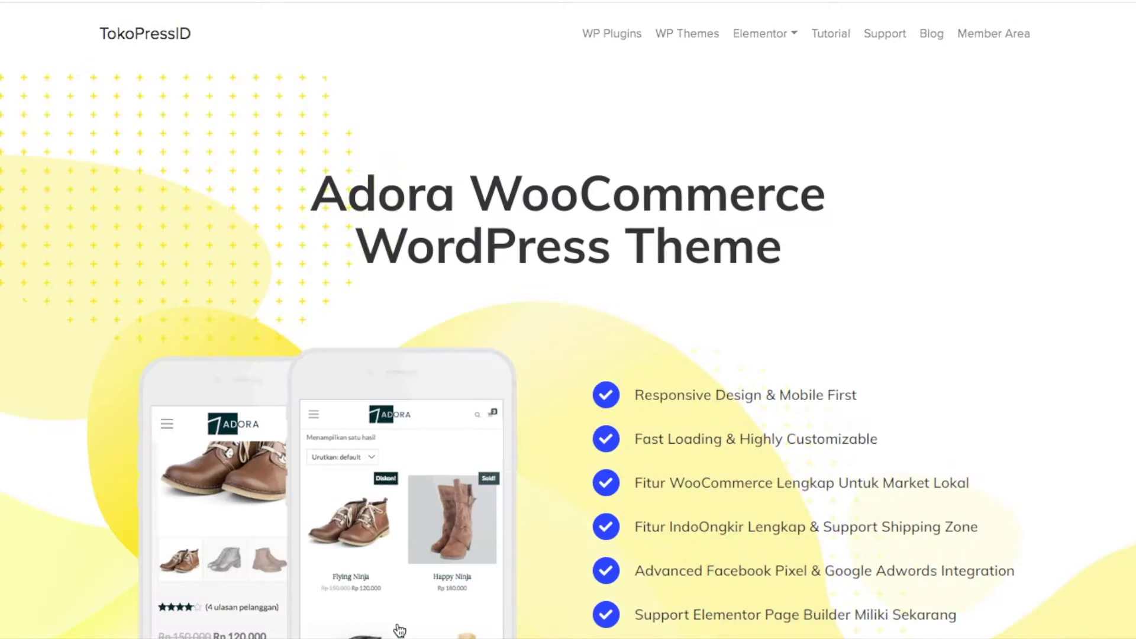
scroll(544, 539, down, 8)
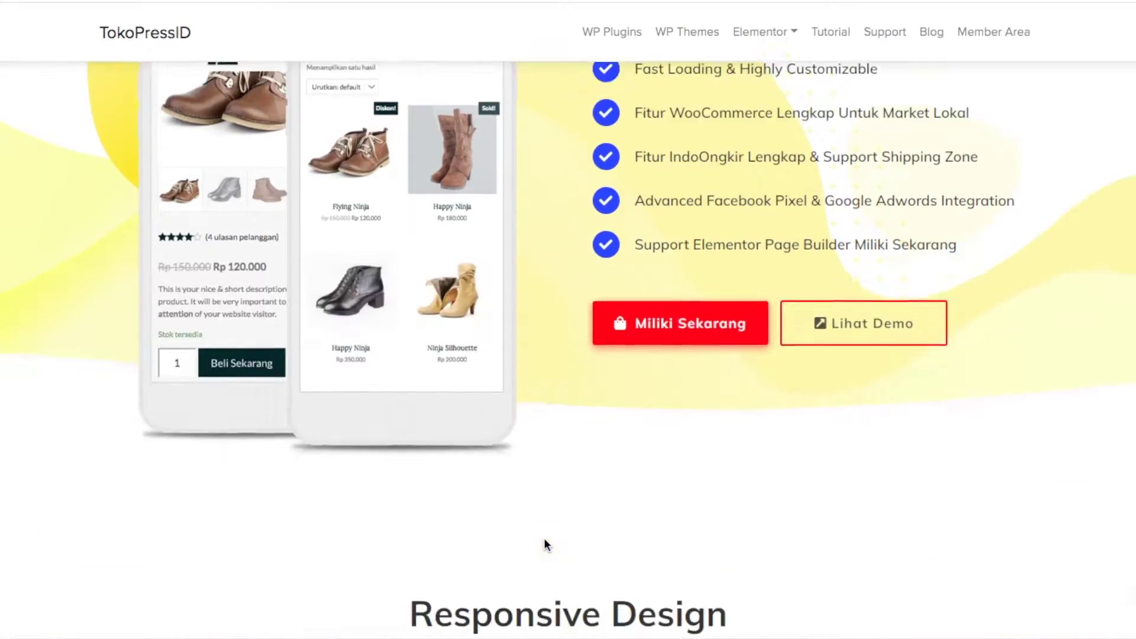
scroll(545, 540, down, 7)
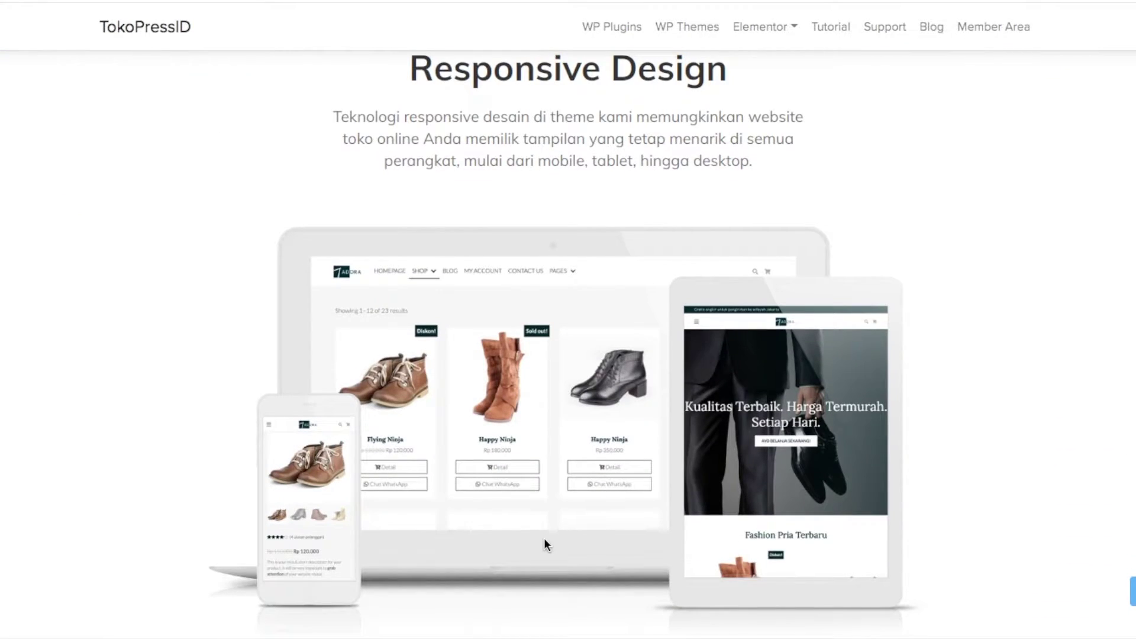
scroll(544, 539, down, 10)
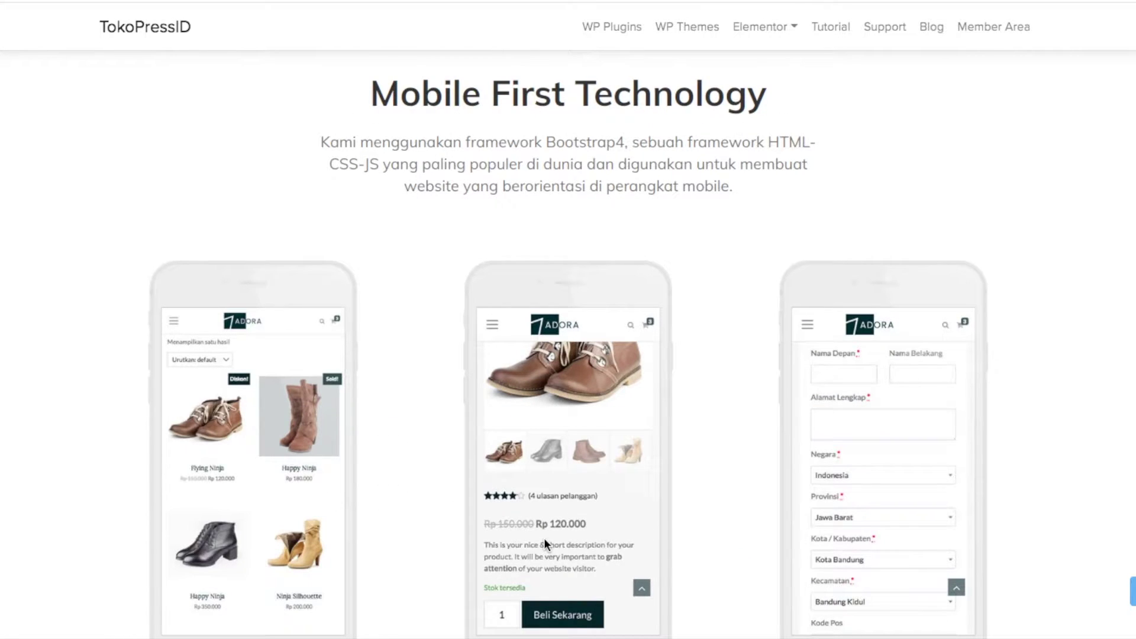
scroll(544, 537, down, 5)
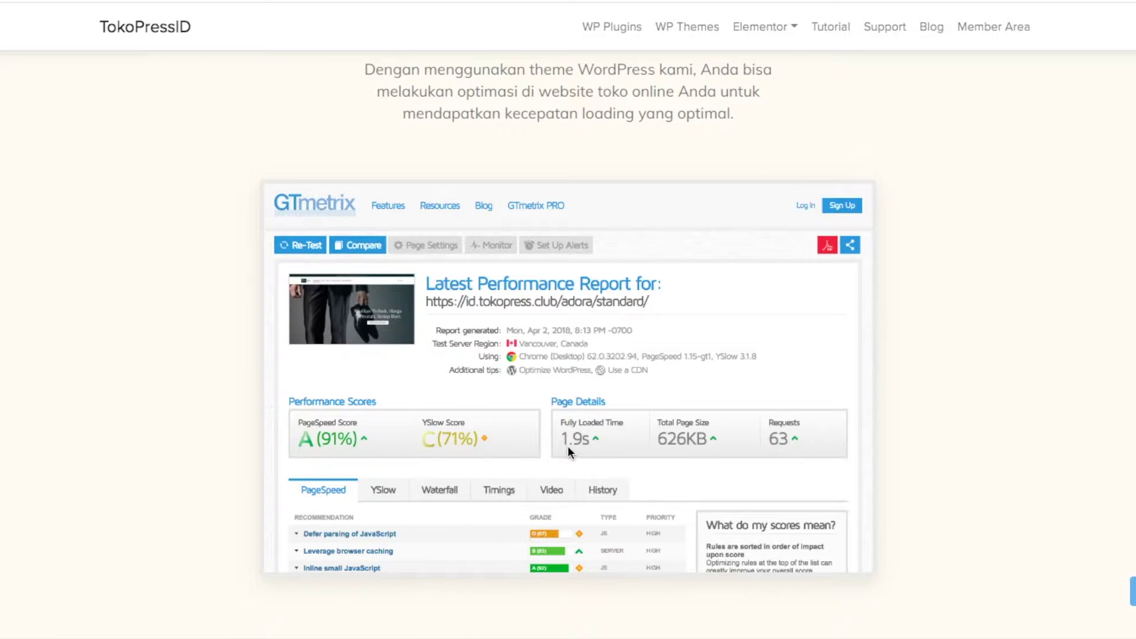
scroll(567, 446, down, 10)
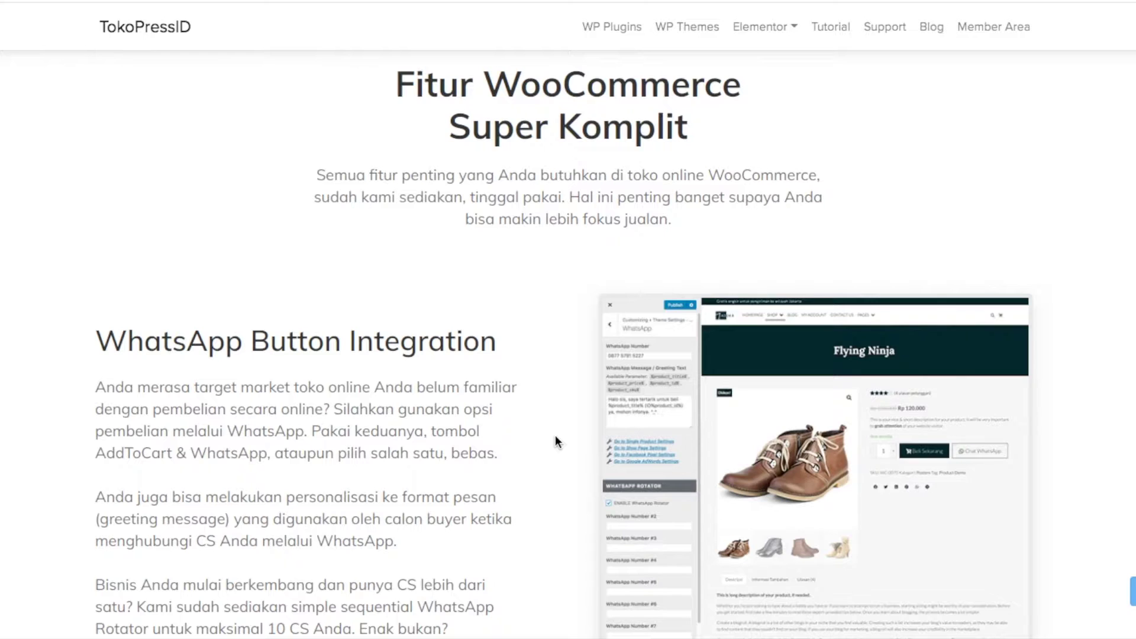
scroll(482, 382, down, 10)
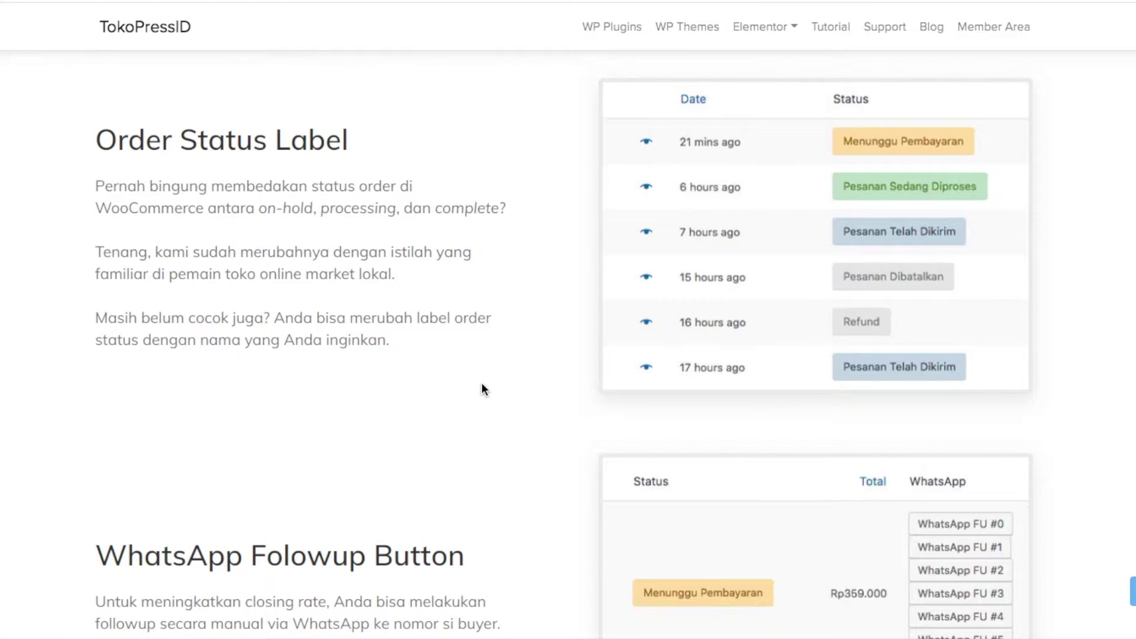
scroll(482, 385, down, 10)
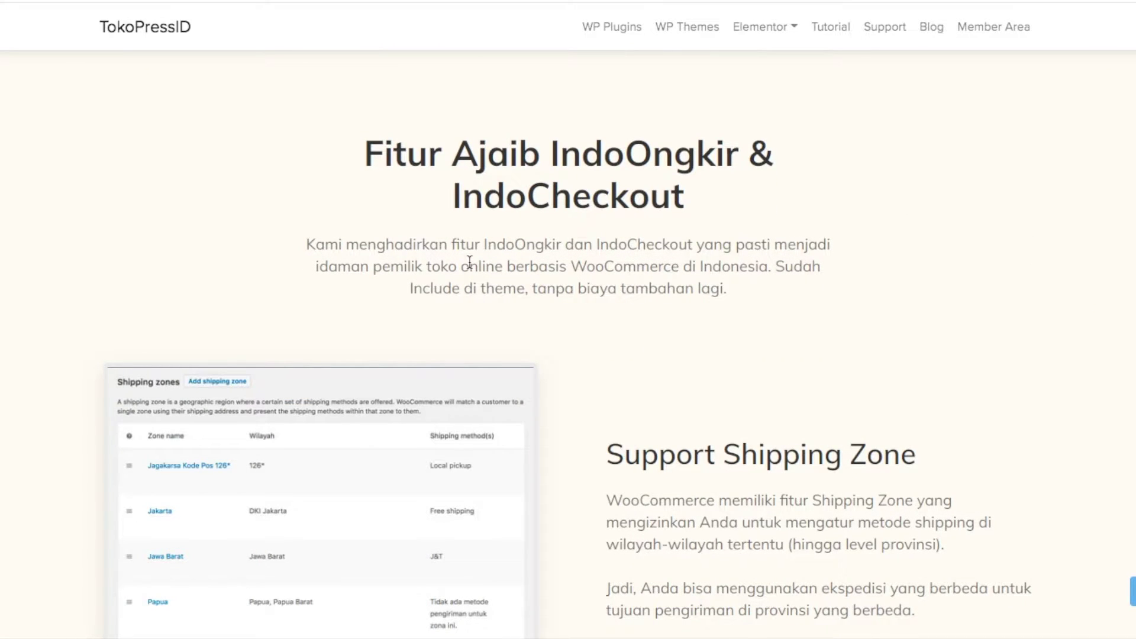
scroll(604, 342, down, 9)
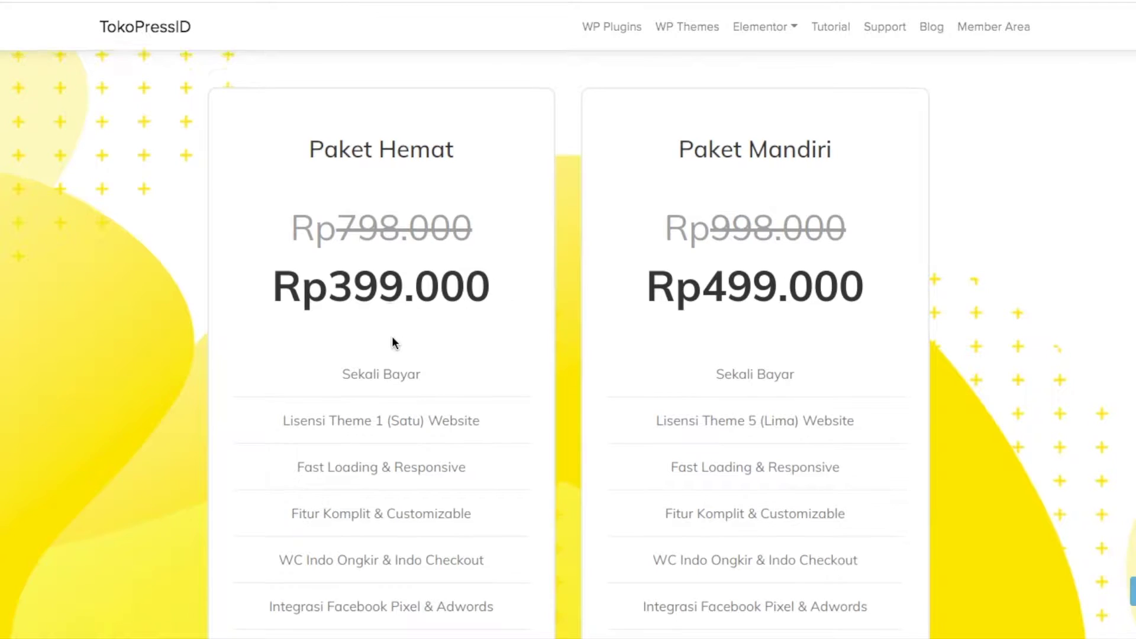
scroll(395, 343, down, 1)
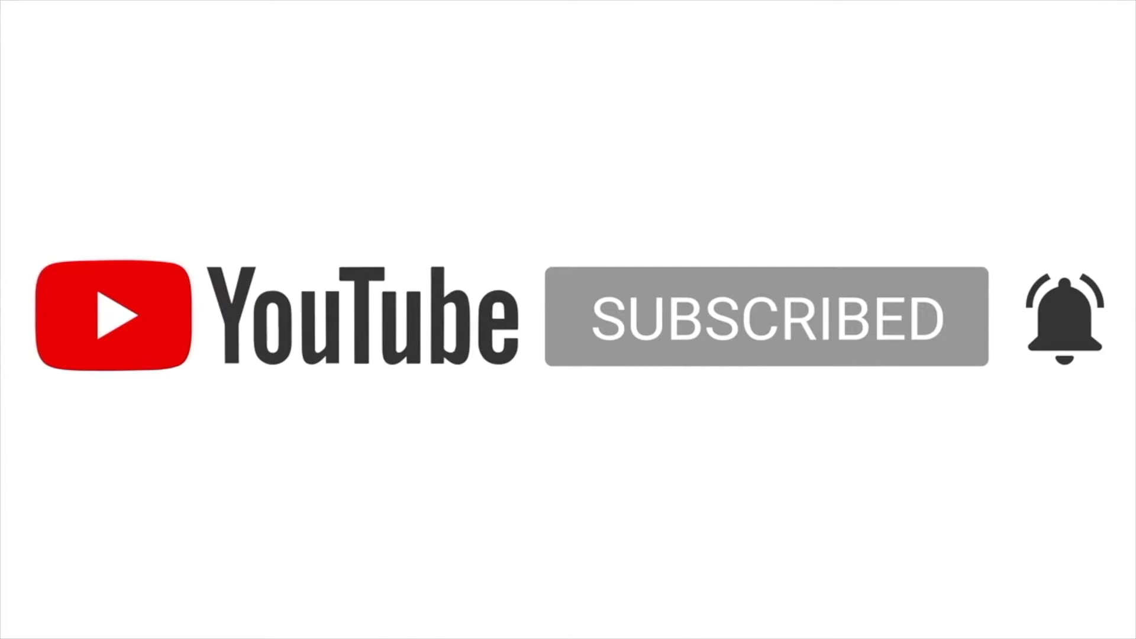
scroll(393, 340, down, 4)
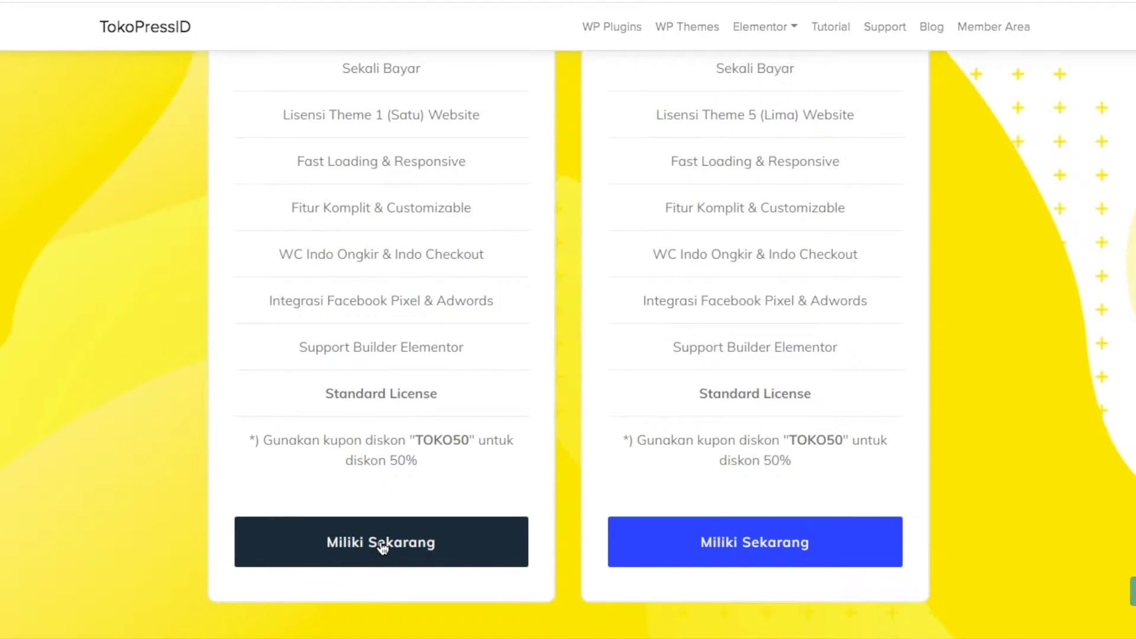
Choose the Paket Hemat package and apply the ew2020 affiliate coupon
click(382, 547)
scroll(225, 272, down, 1)
click(367, 390)
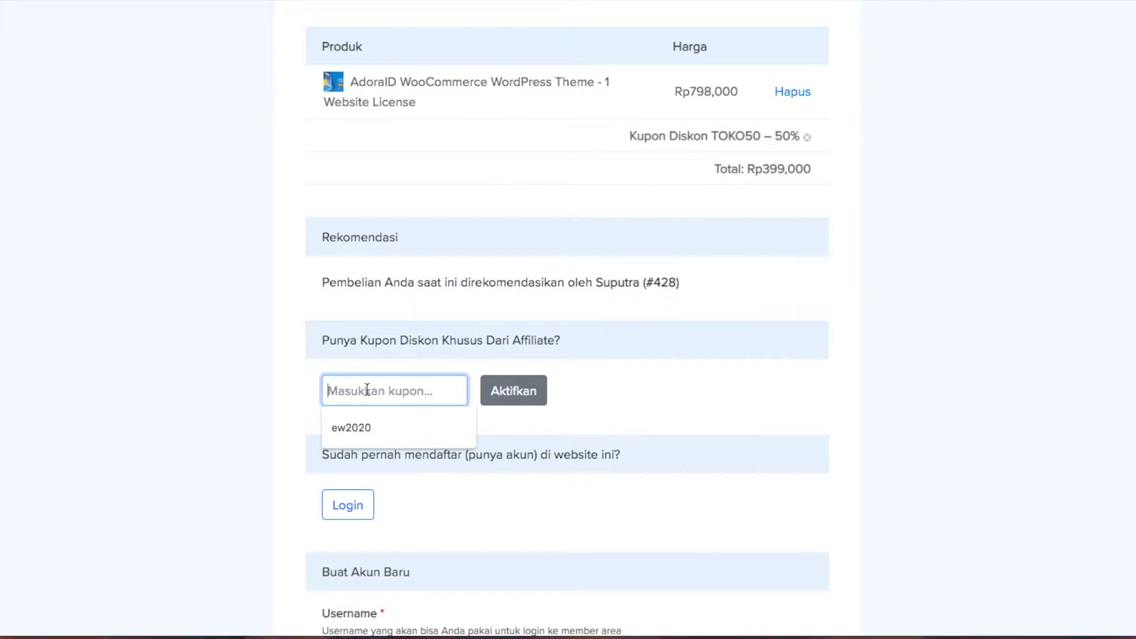
text(ew202)
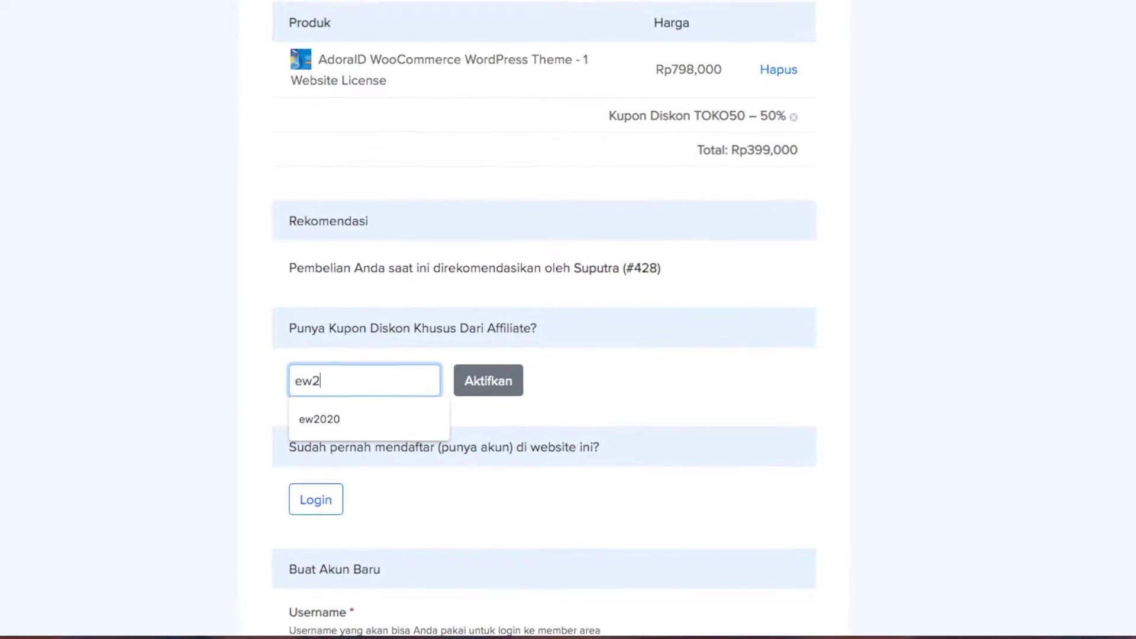
text(0)
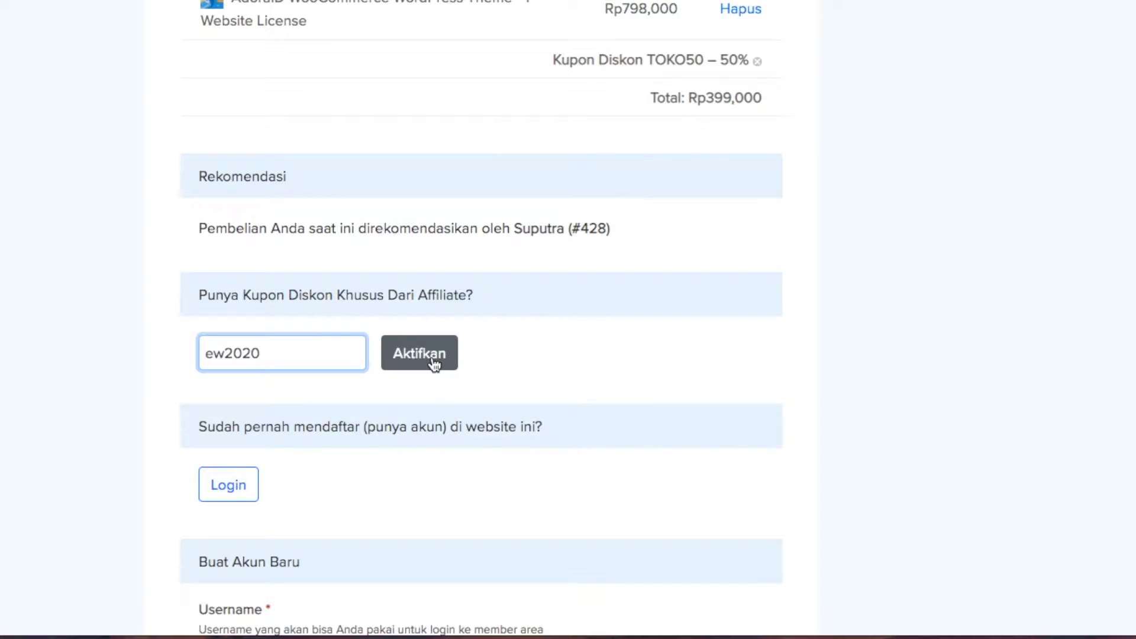
click(437, 365)
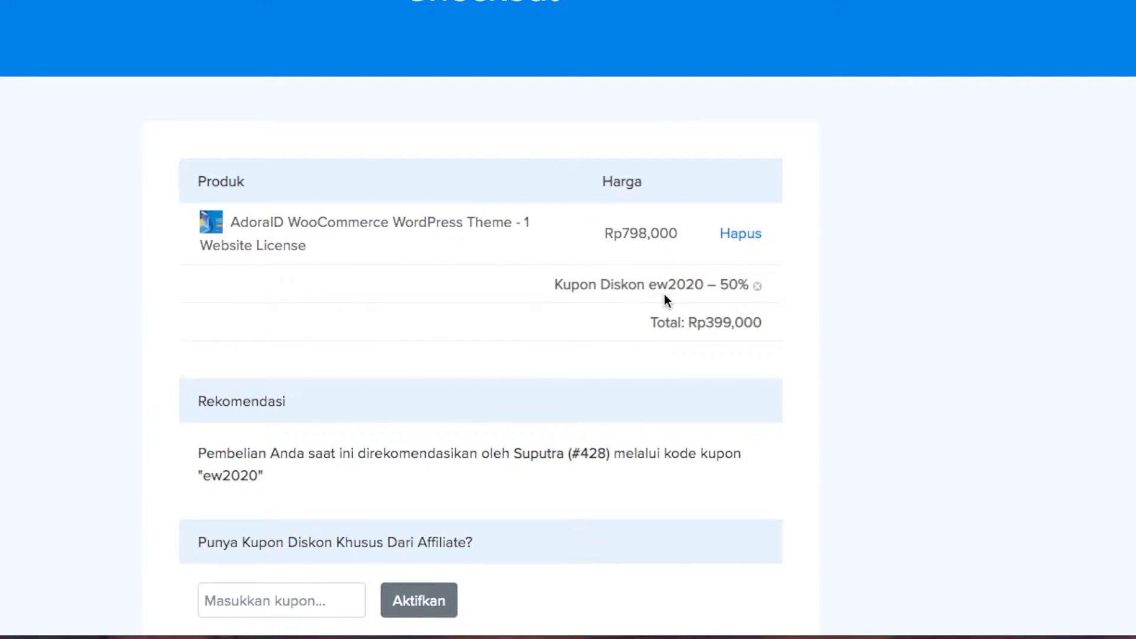
Fill in the new account's username, confirmed password and e-mail address
scroll(718, 296, down, 7)
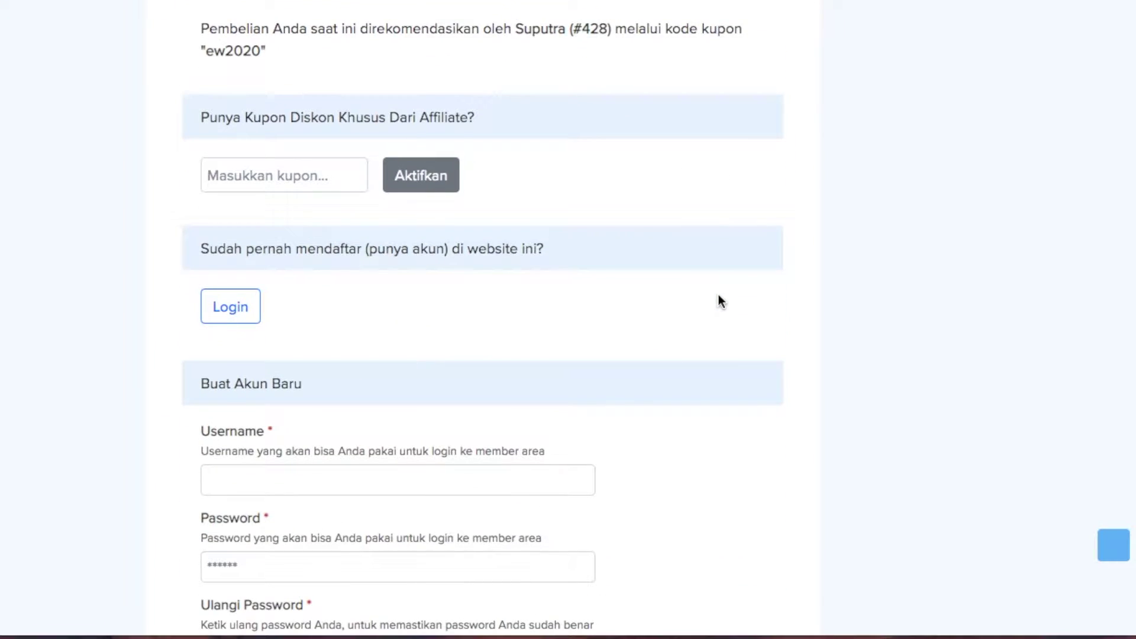
scroll(719, 293, down, 1)
scroll(717, 294, down, 3)
click(267, 272)
text(Savitar)
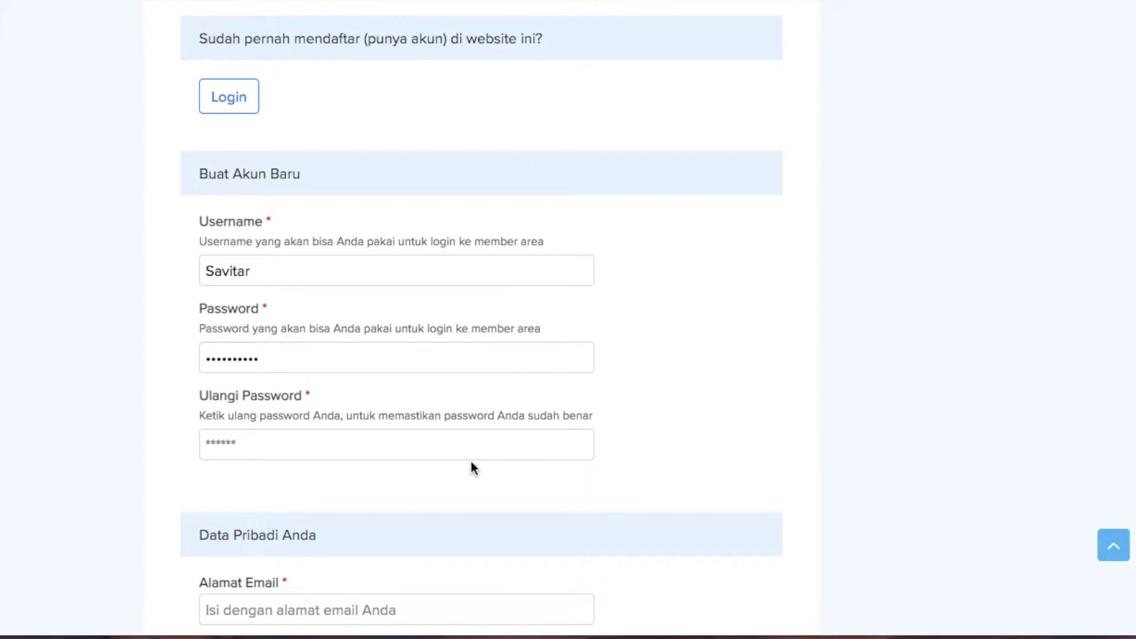
click(476, 451)
text(**********)
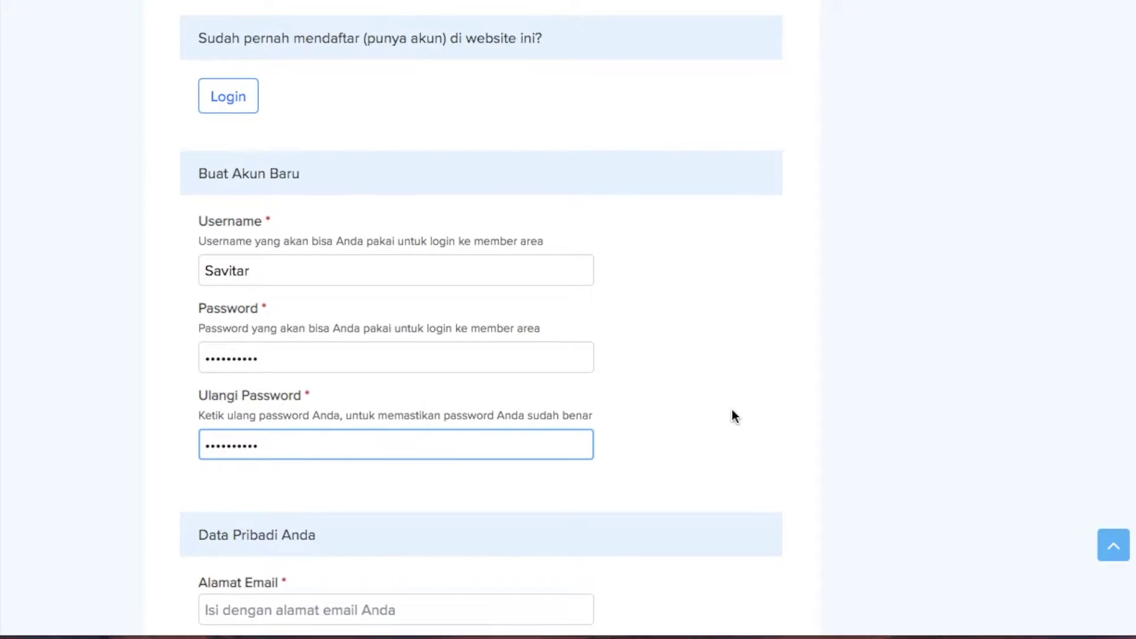
key(Tab)
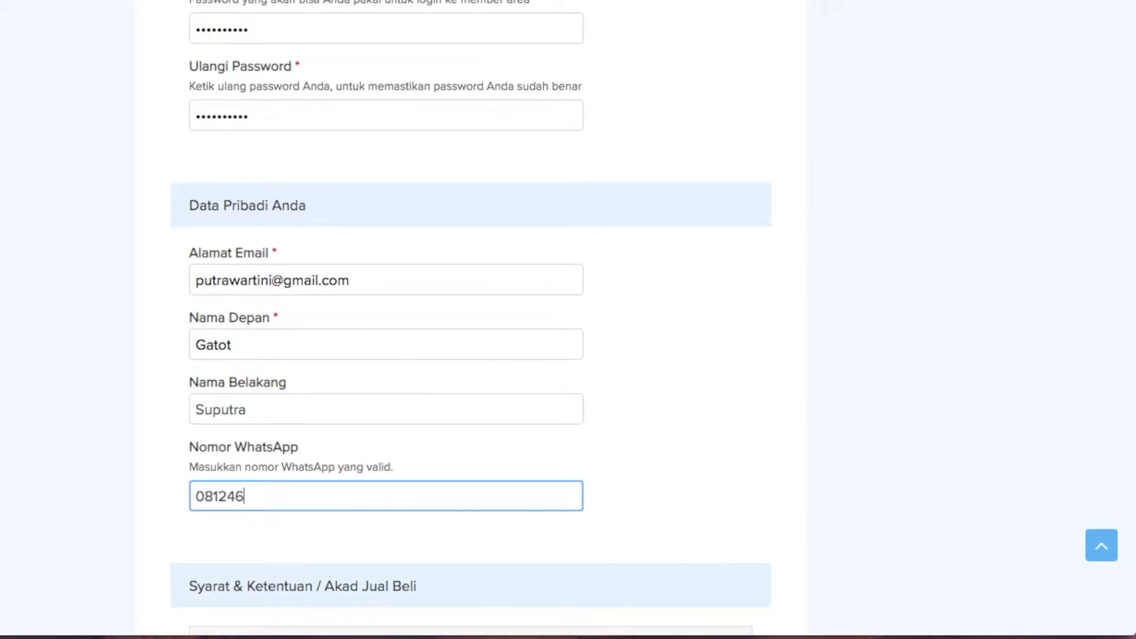
Complete the WhatsApp number and tick the 'YA, Saya telah membaca dan menyetujui' terms box
text(228570)
click(833, 464)
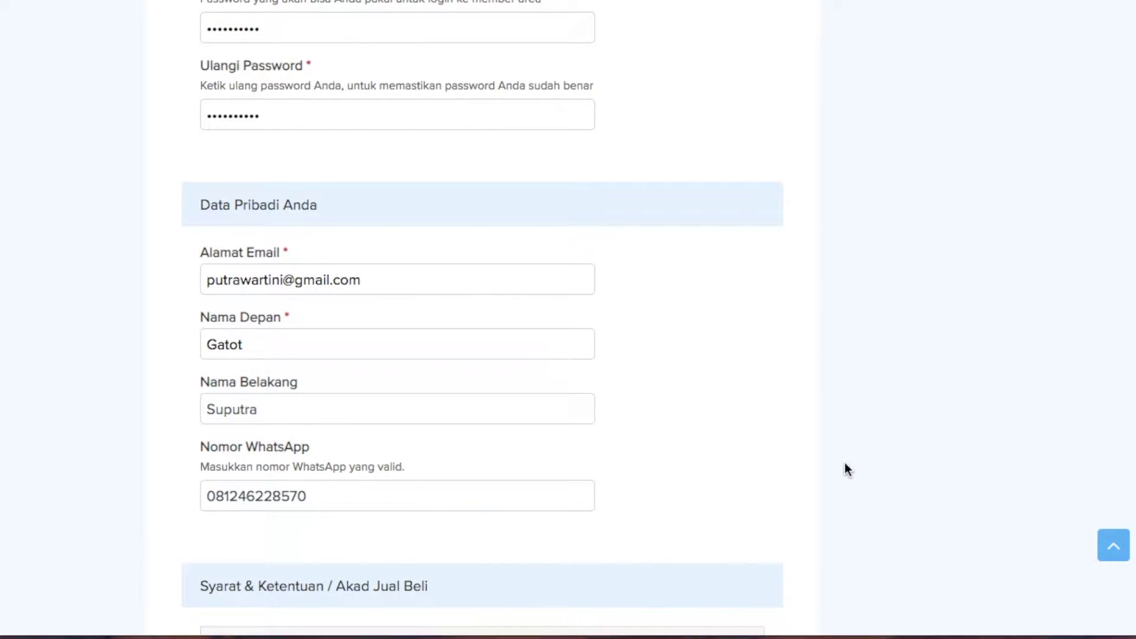
scroll(844, 463, down, 8)
scroll(485, 236, down, 10)
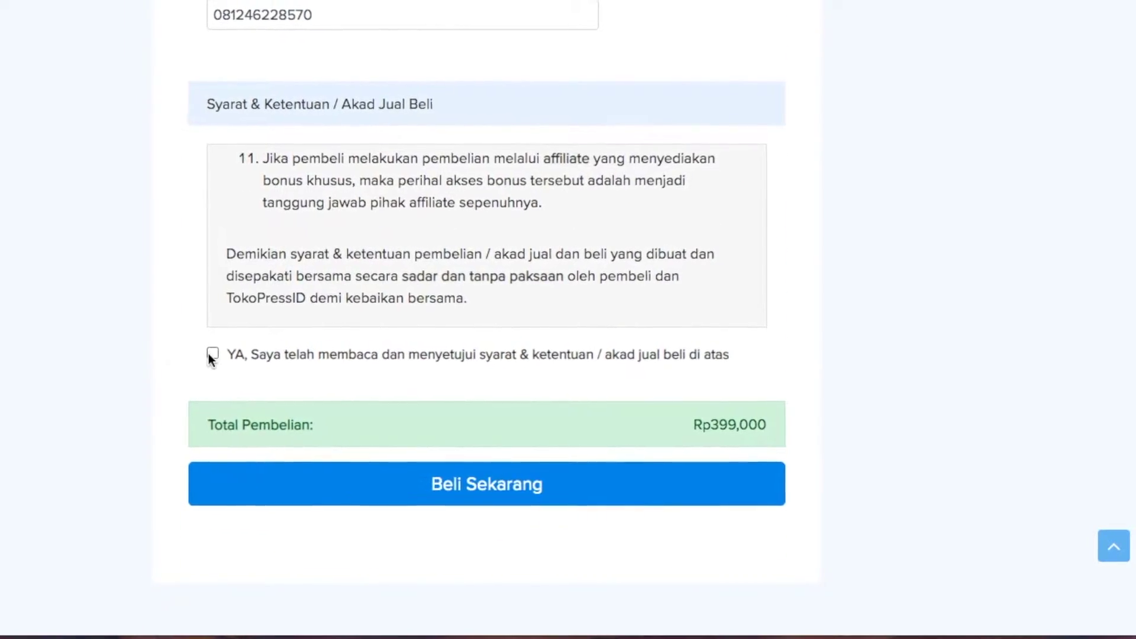
click(211, 354)
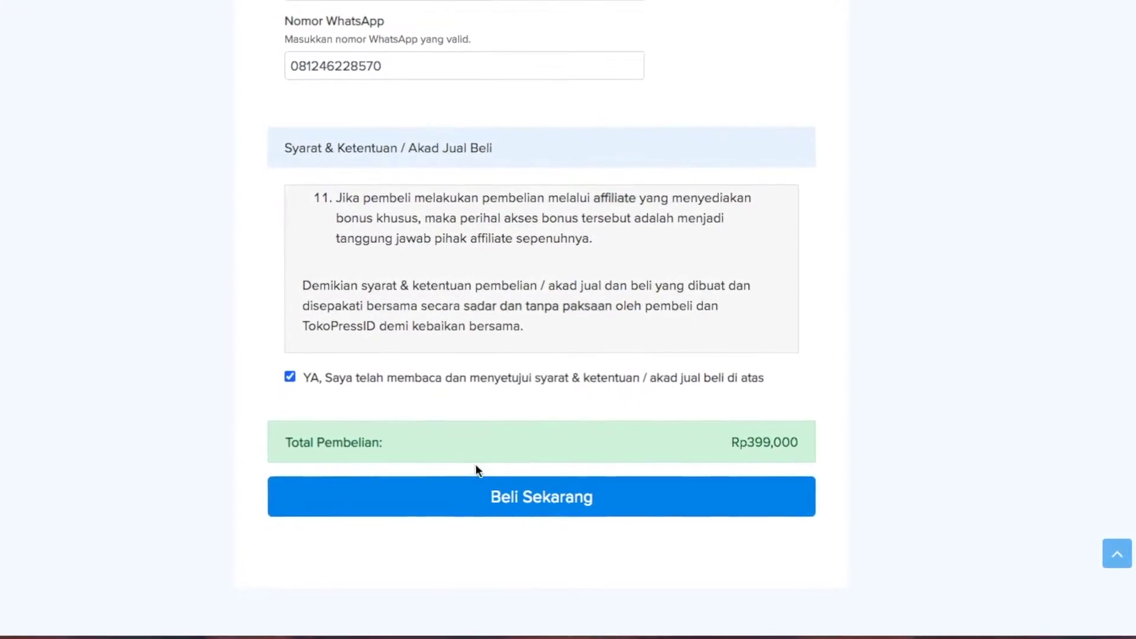
Submit the AdoraID order with Beli Sekarang and reload the confirmation to check it's active
click(484, 498)
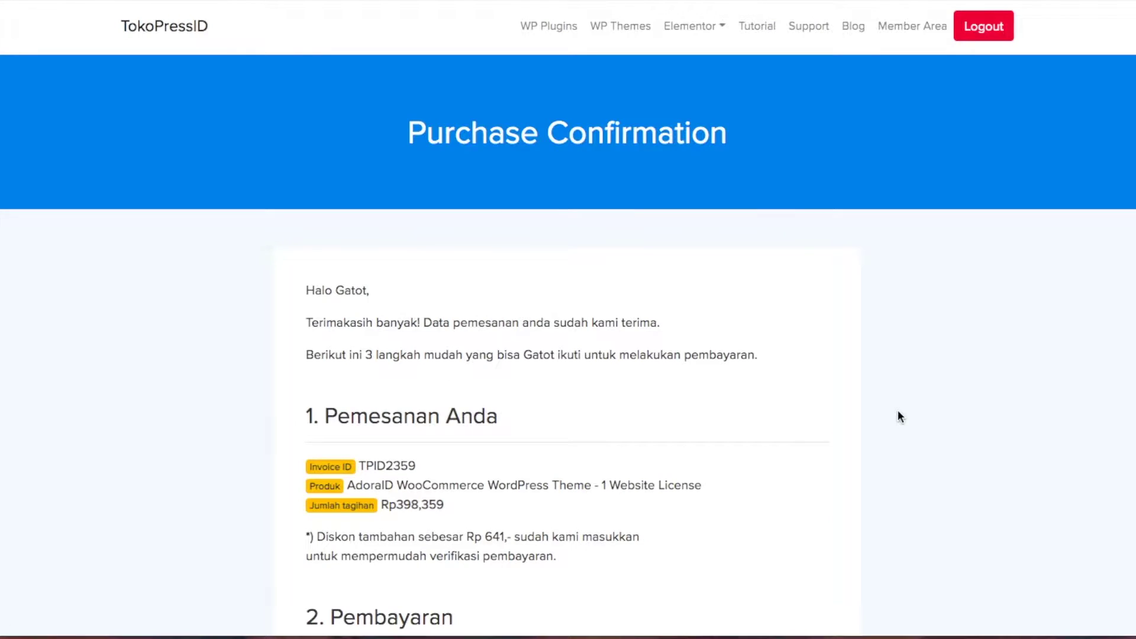
scroll(897, 411, down, 6)
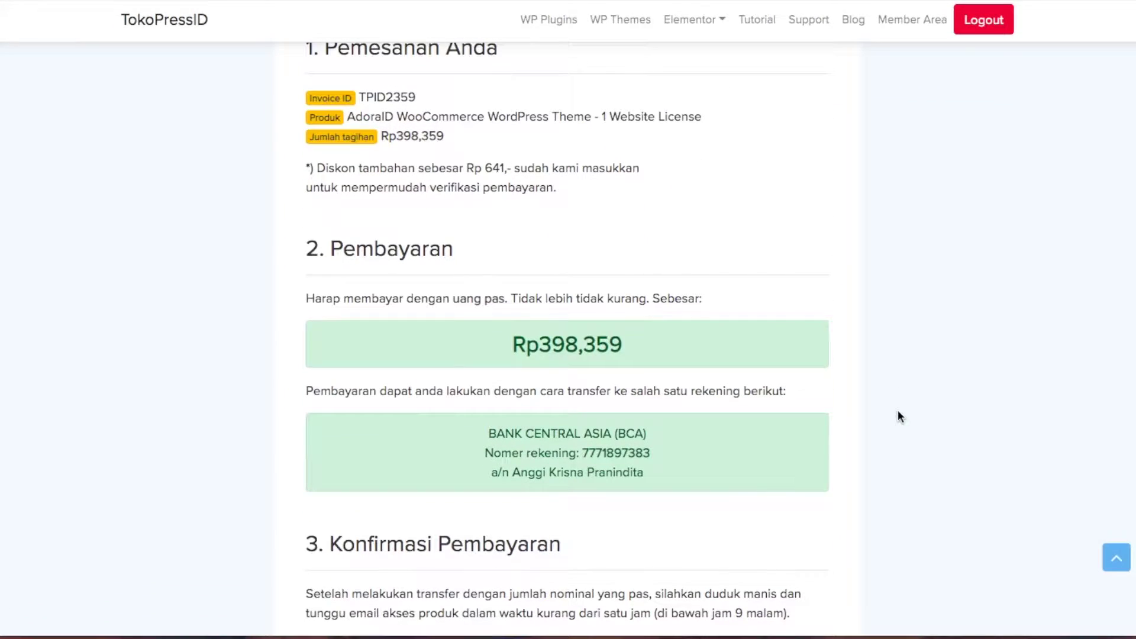
scroll(898, 417, down, 10)
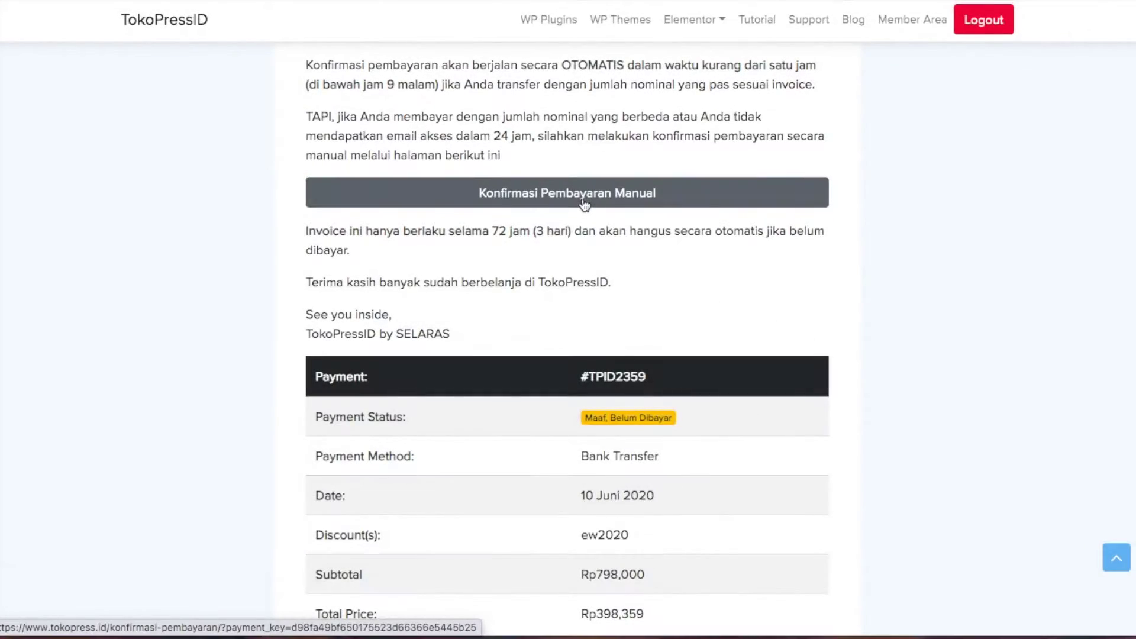
scroll(571, 267, down, 3)
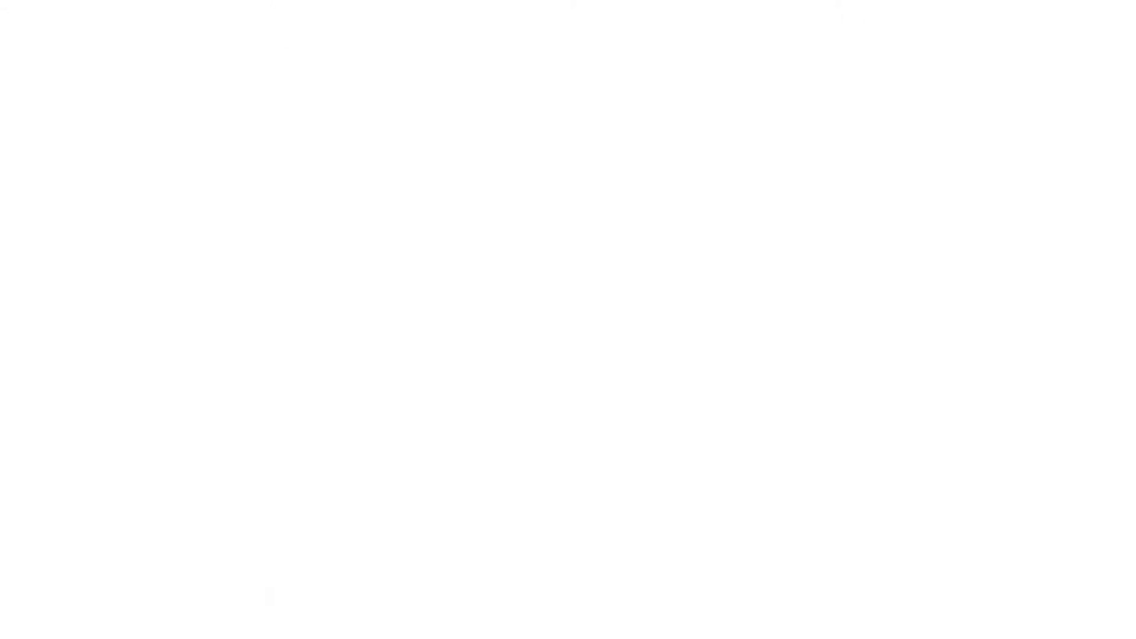
click(70, 55)
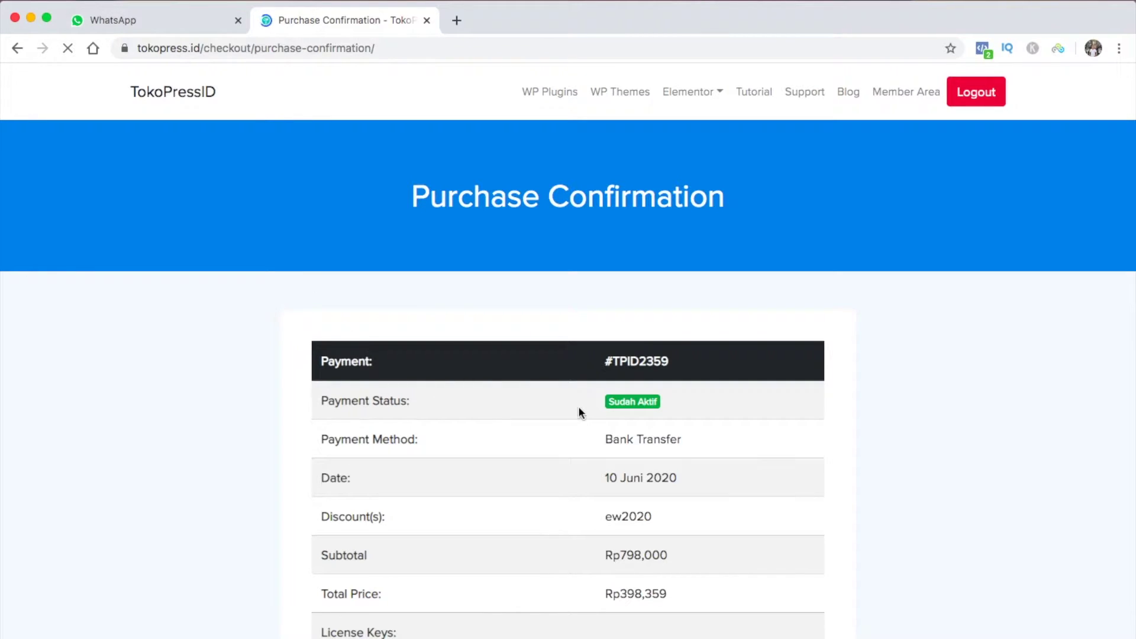
Download adoraid-wp-v2.2.0.zip from the Member Area's Download Produk list
click(899, 94)
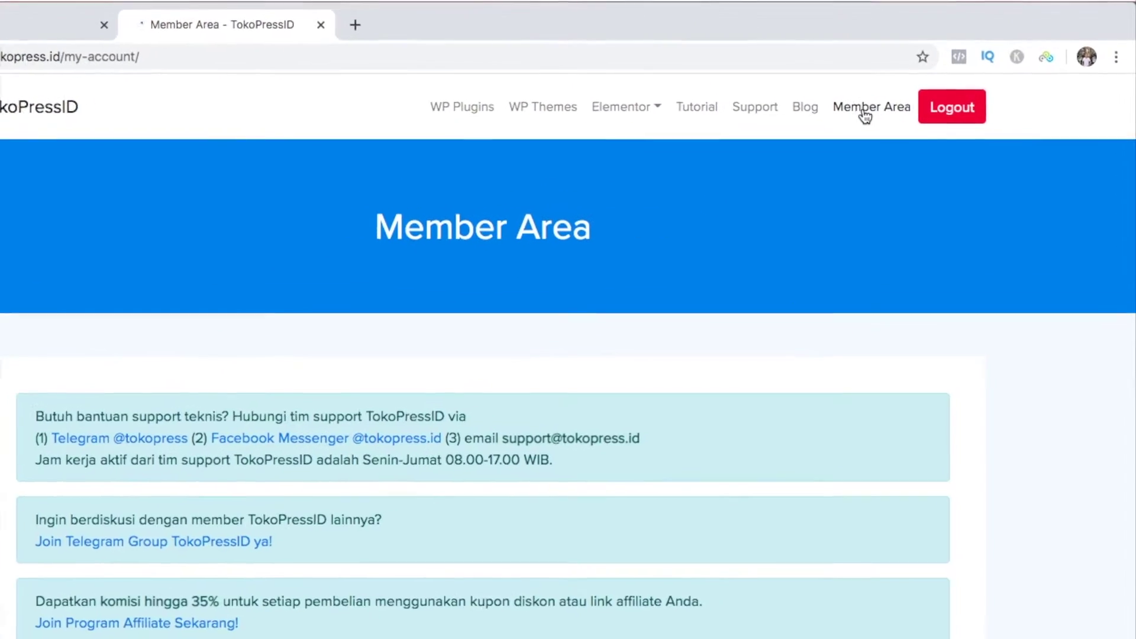
scroll(655, 246, down, 10)
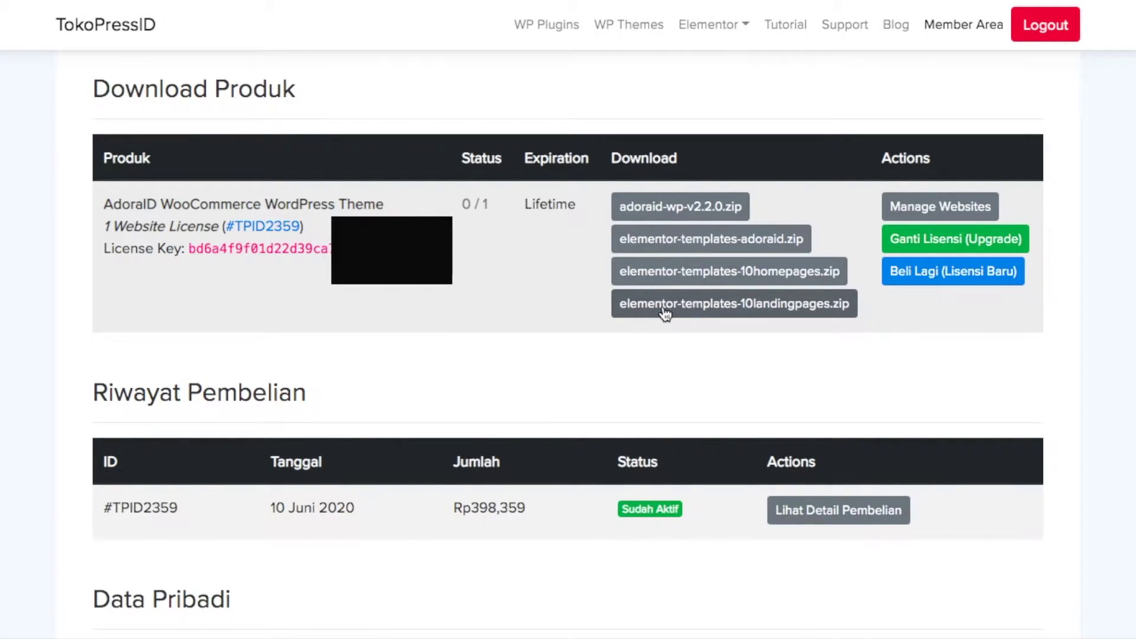
click(673, 213)
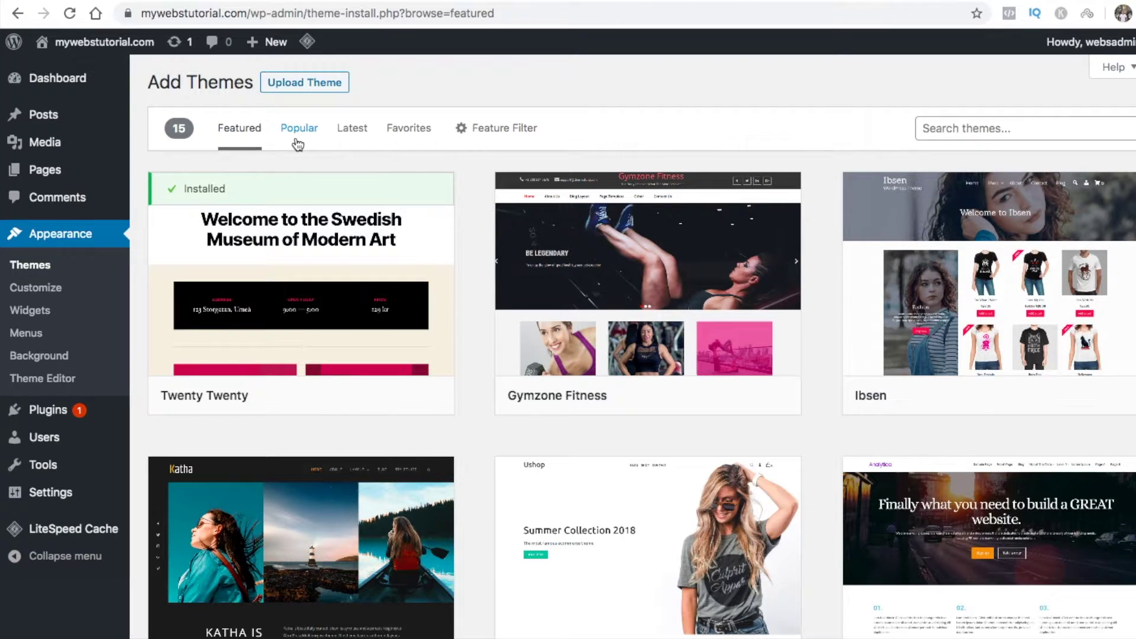
Upload adoraid-wp-v2.2.0.zip from Downloads as a theme, install it, and activate AdoraID
click(314, 89)
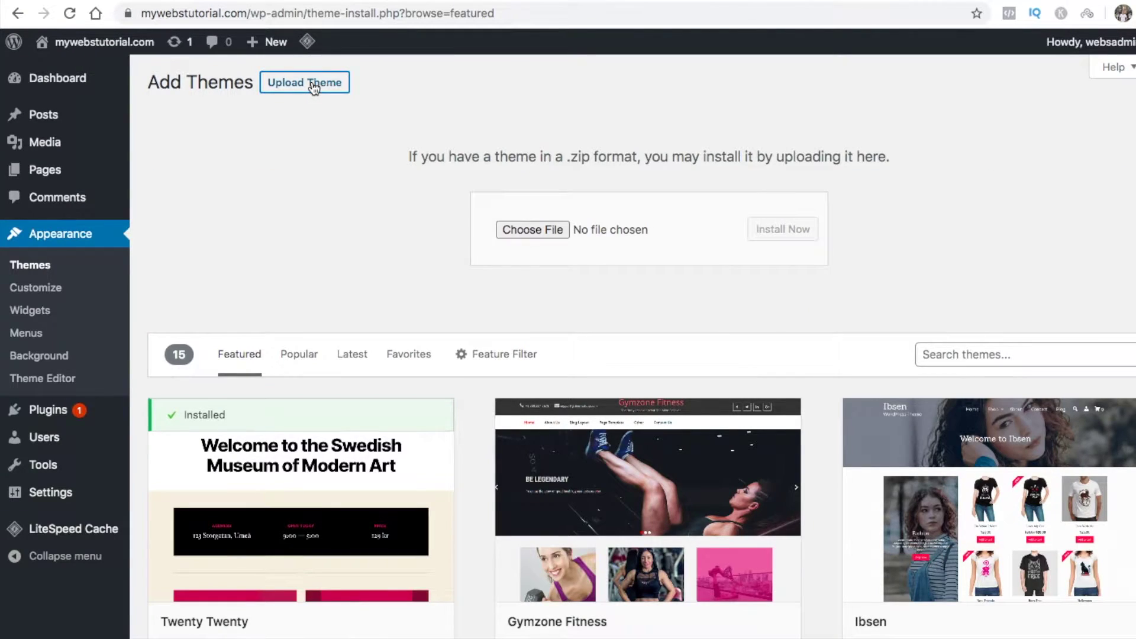
click(507, 228)
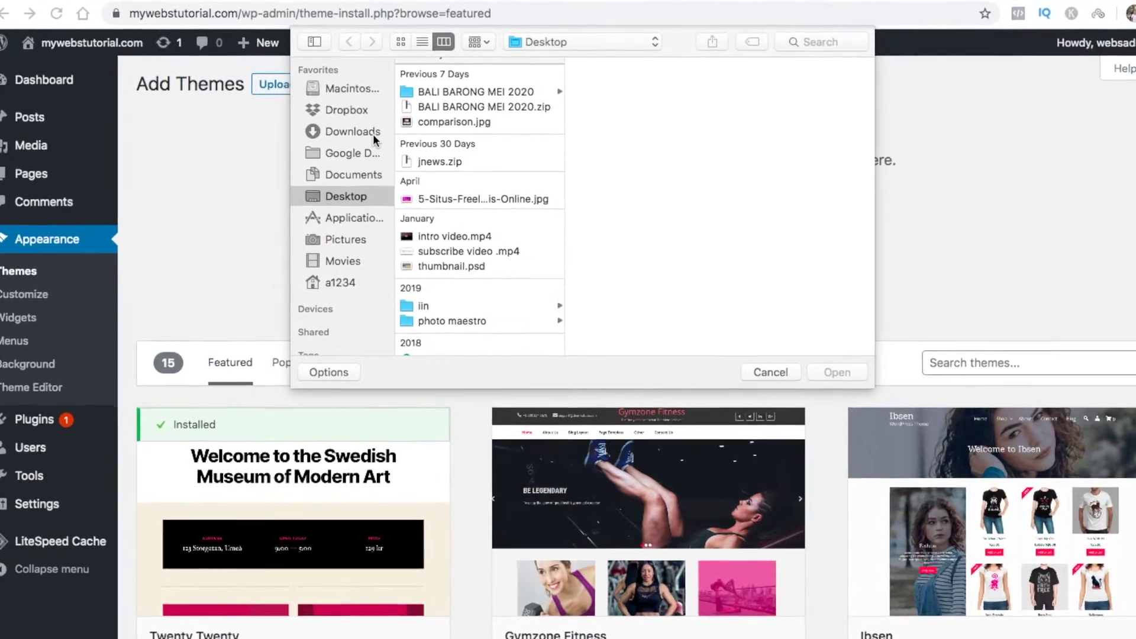
click(360, 129)
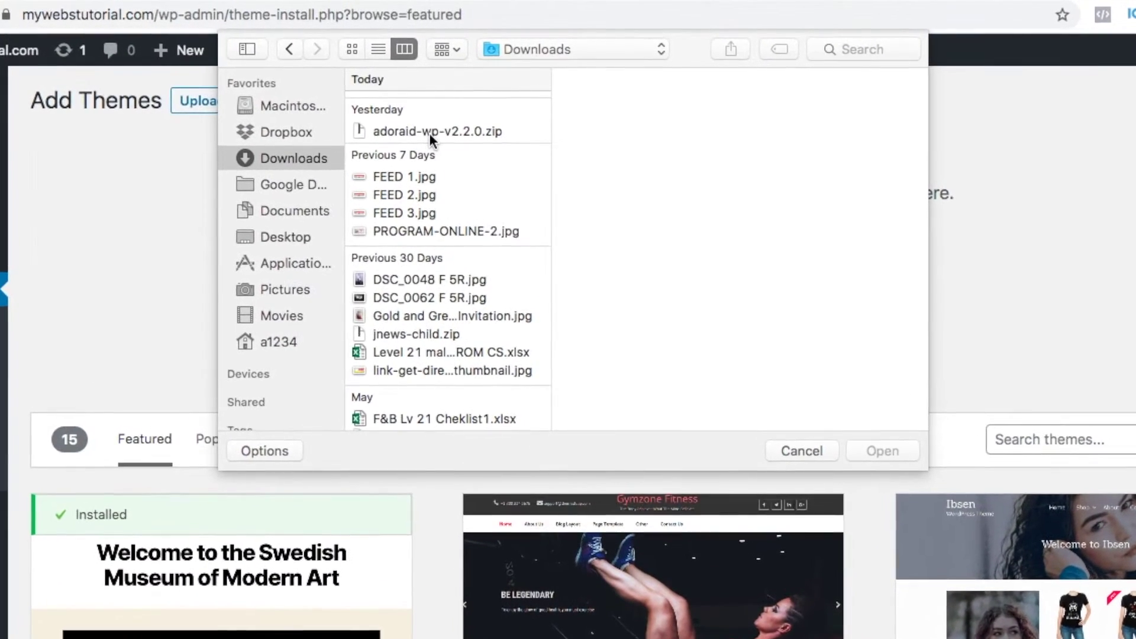
click(435, 127)
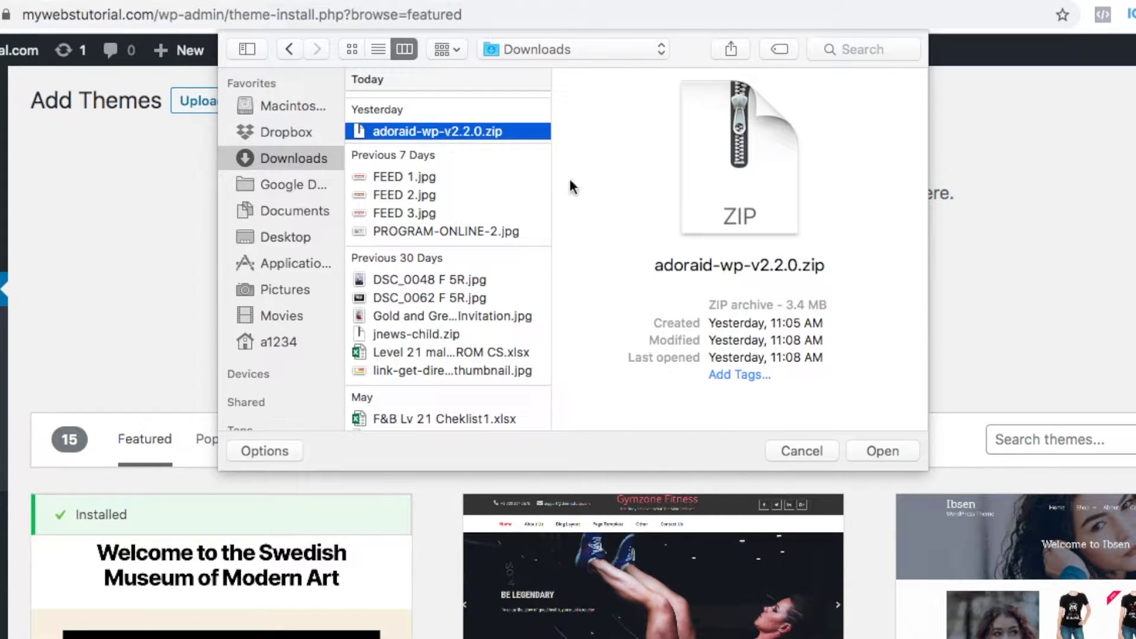
click(870, 451)
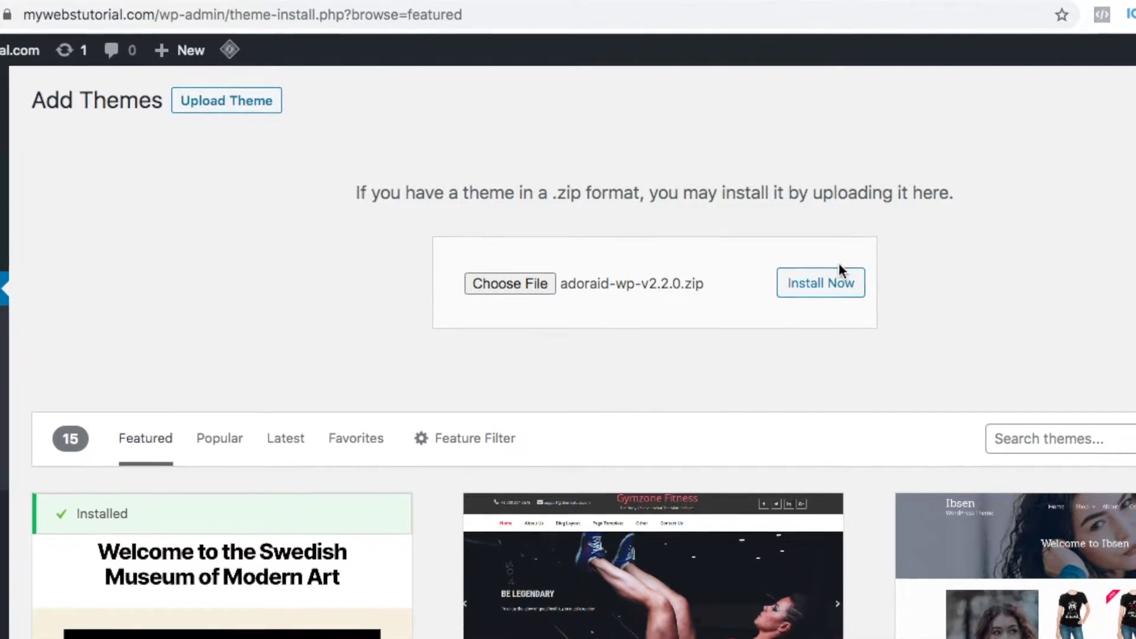
click(834, 287)
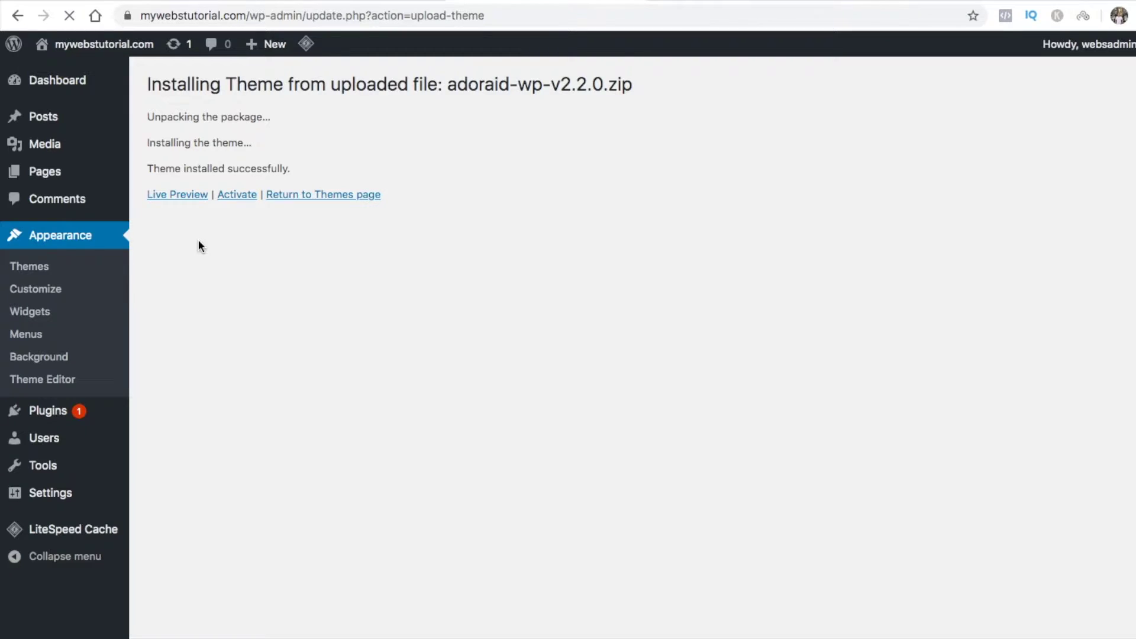
click(236, 196)
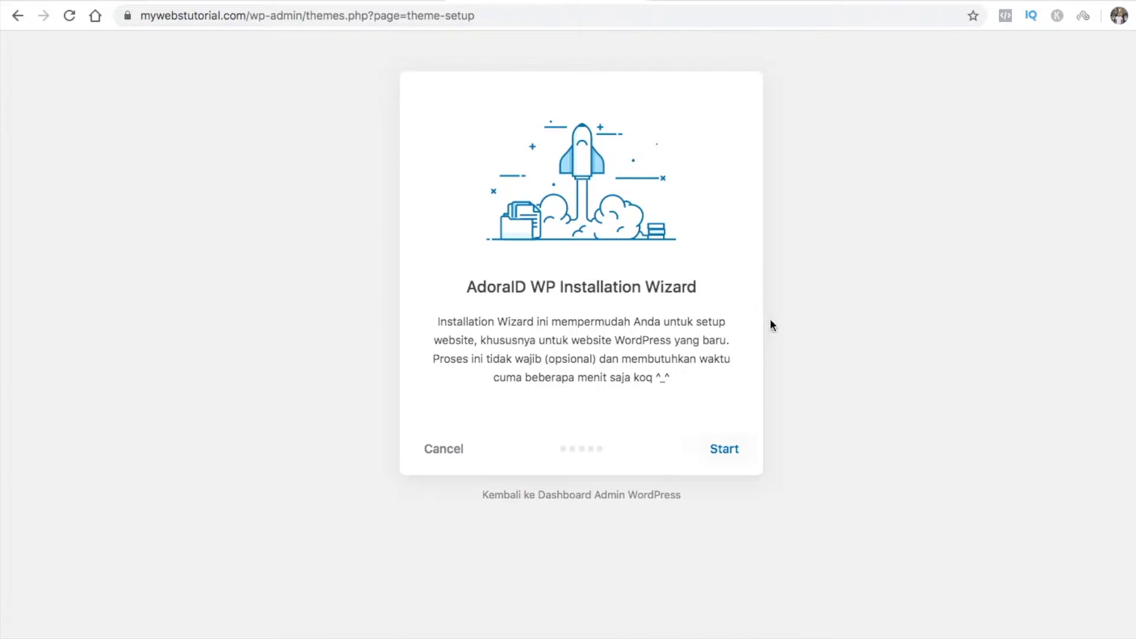
In the AdoraID wizard, install the child theme, then paste the Member Area licence key into Aktivasi Theme and activate
click(726, 454)
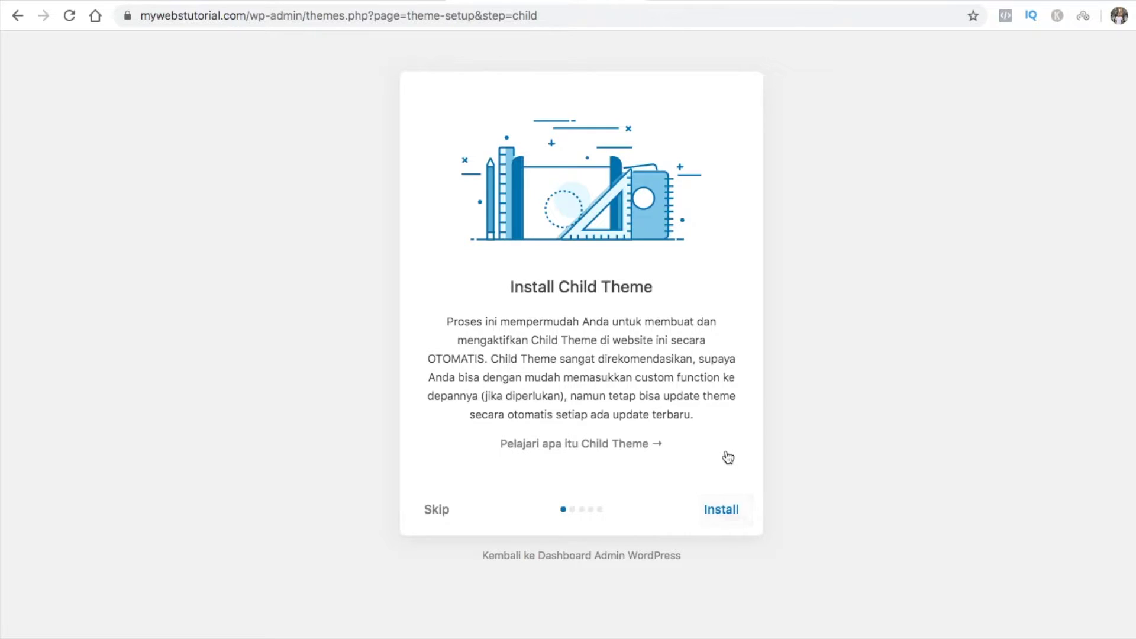
click(720, 511)
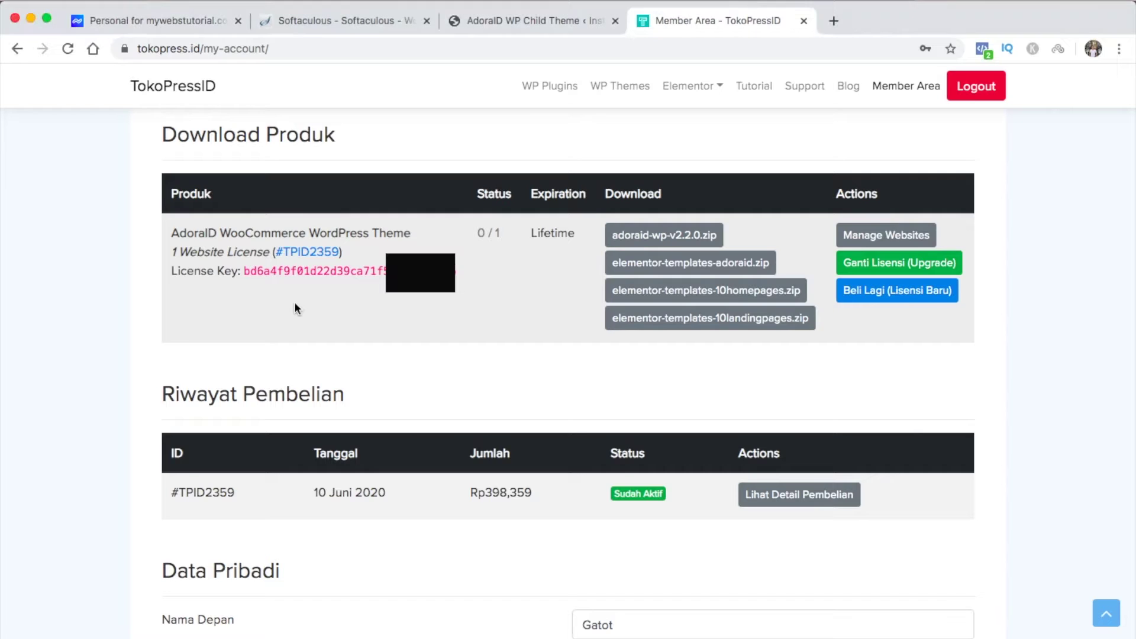
drag(244, 269, 384, 271)
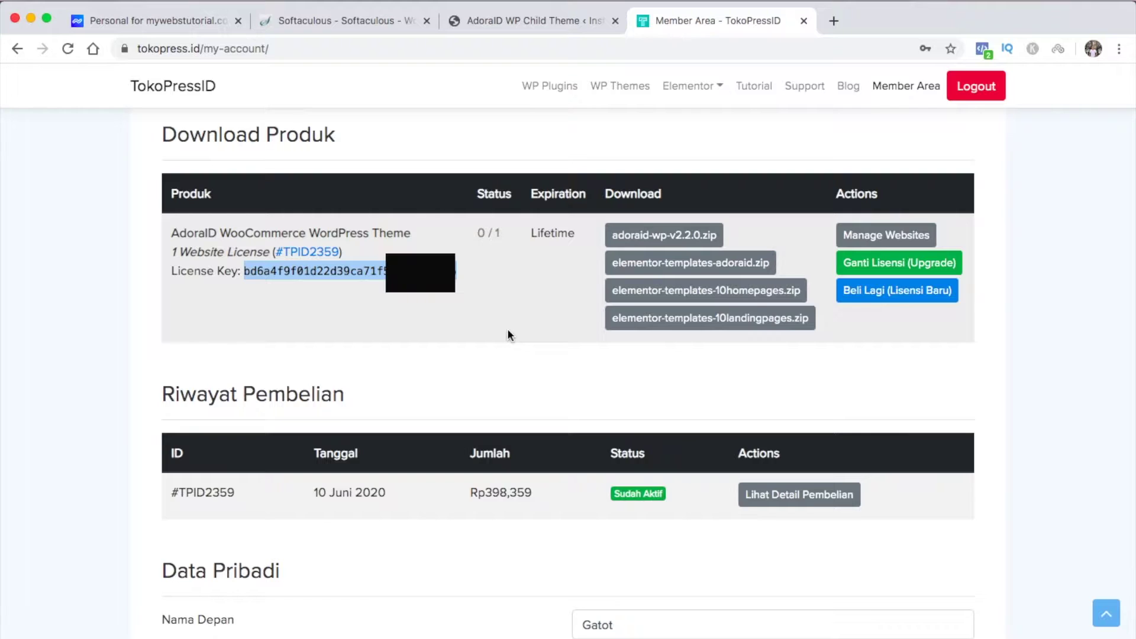
click(520, 19)
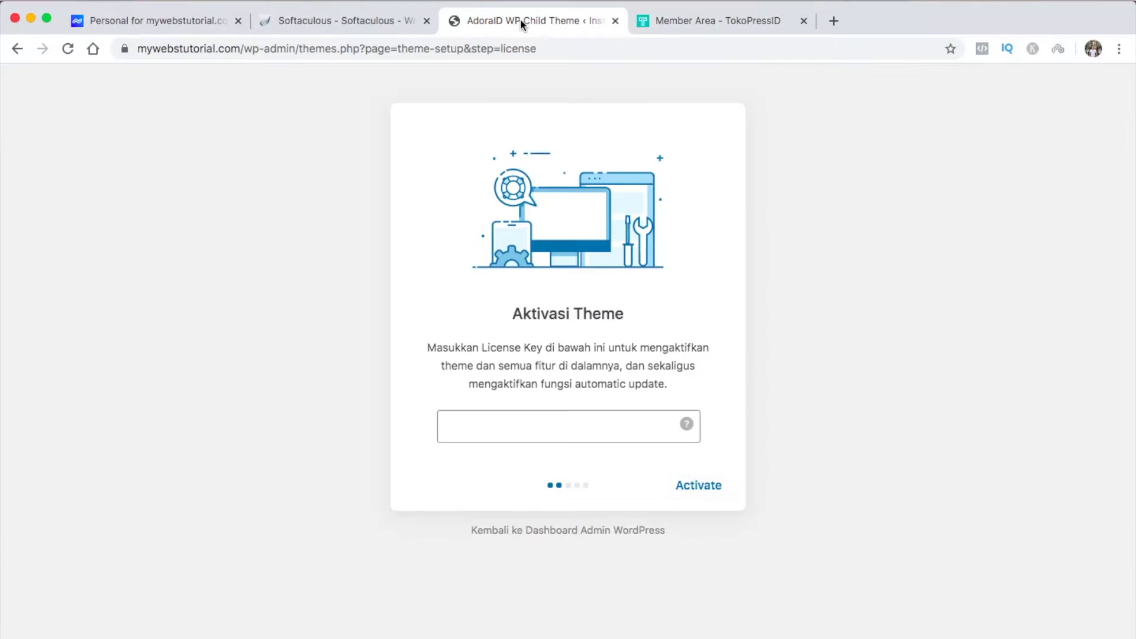
click(560, 424)
key(super+v)
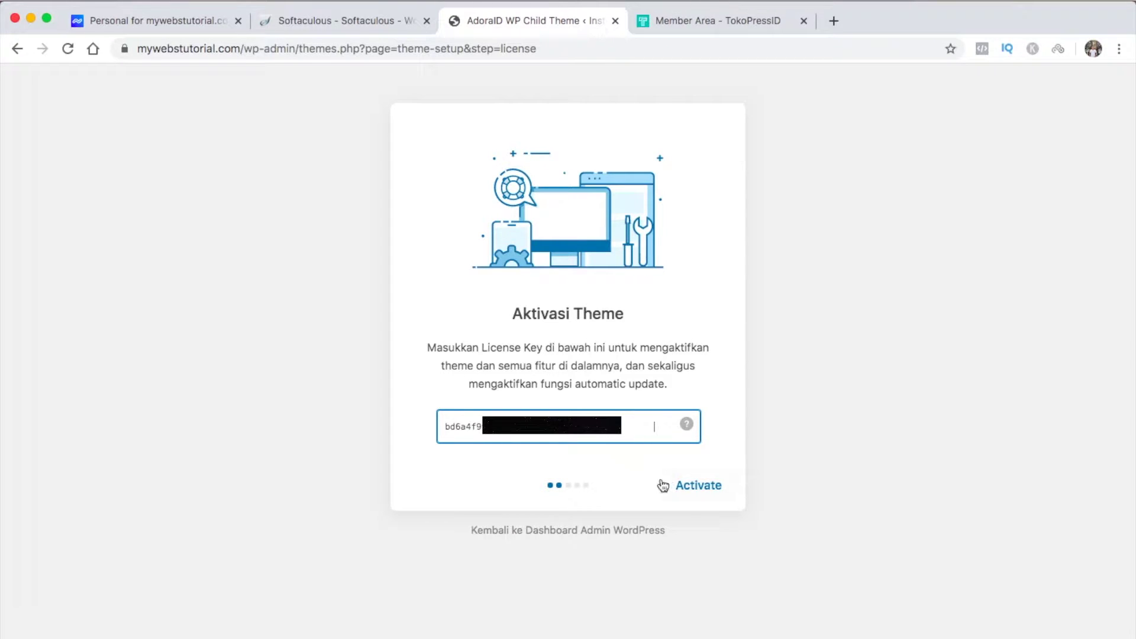
click(691, 489)
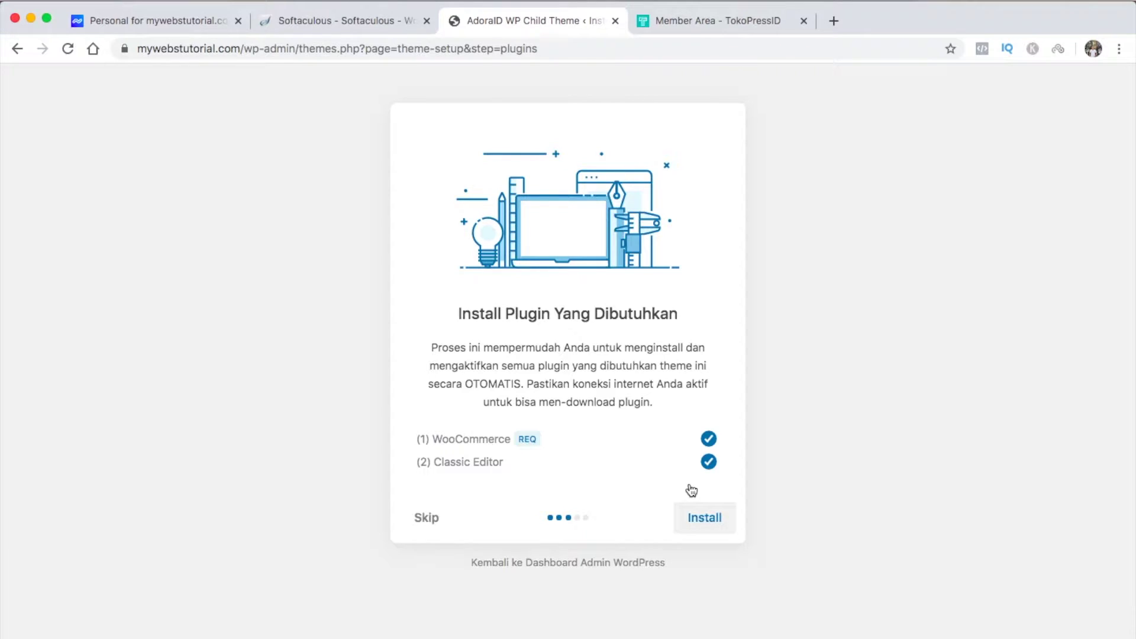
Install WooCommerce and Classic Editor, then run Setup Toko Online until 'Proses Theme Setup Telah Selesai!' appears
click(703, 524)
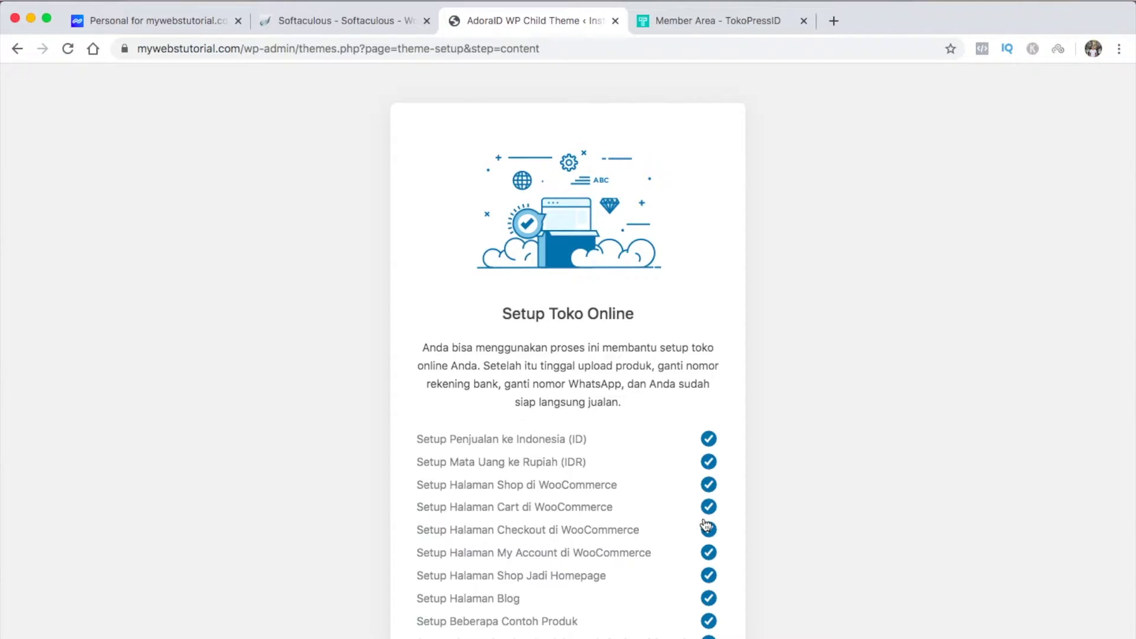
scroll(706, 525, down, 5)
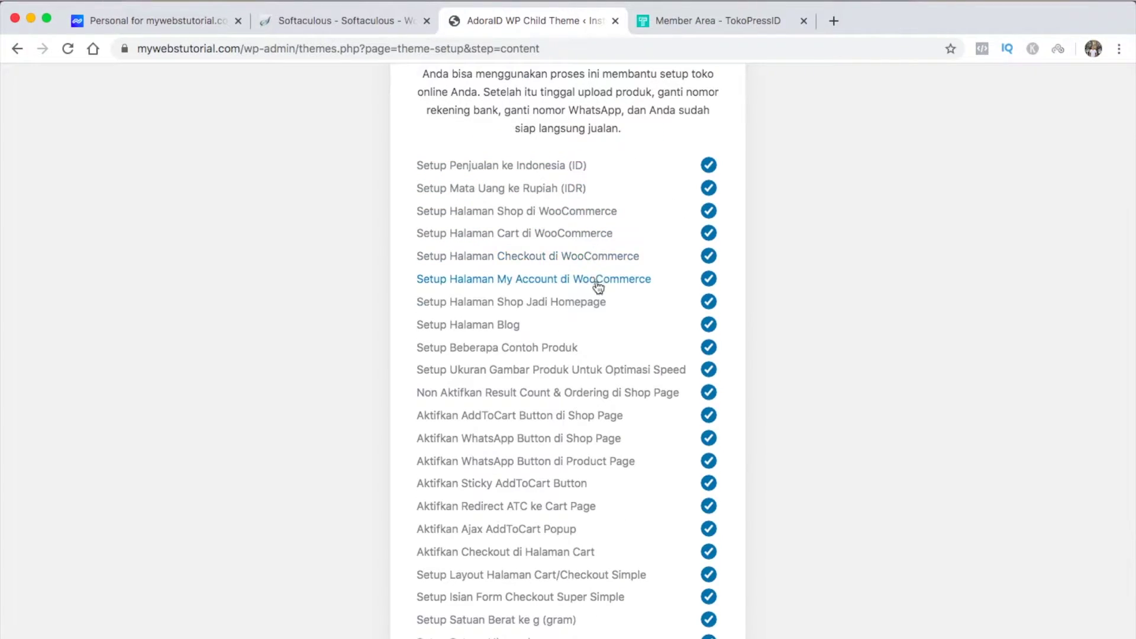
scroll(634, 431, down, 4)
click(675, 606)
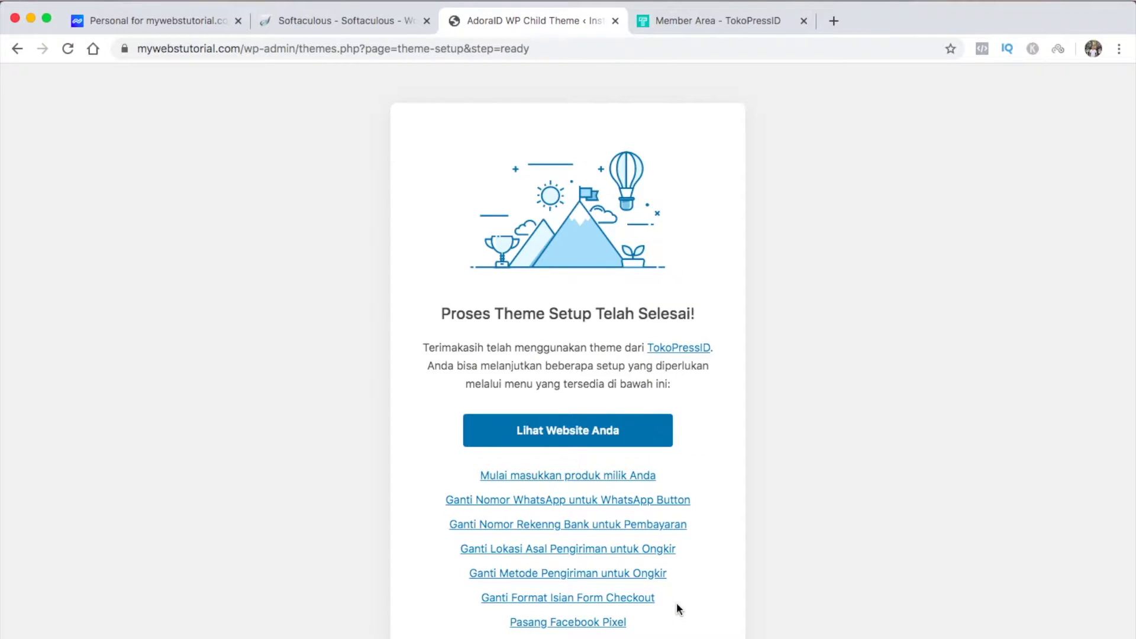
Browse the sample products on the Shop page, then return to the AdoraID WP Child Theme tab
click(597, 436)
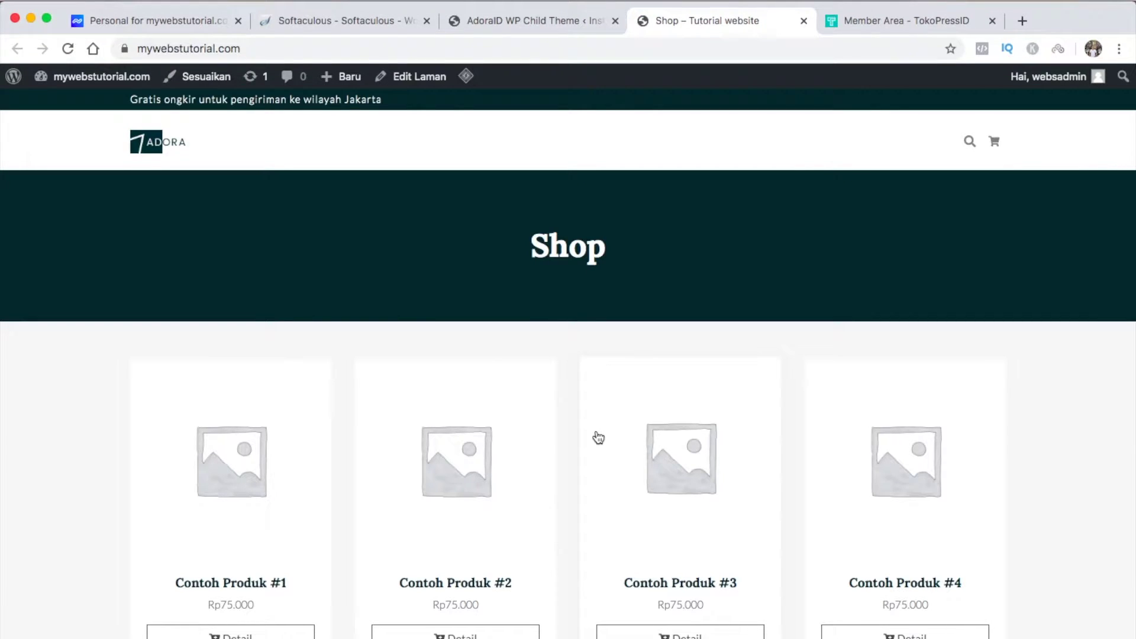
scroll(597, 437, down, 5)
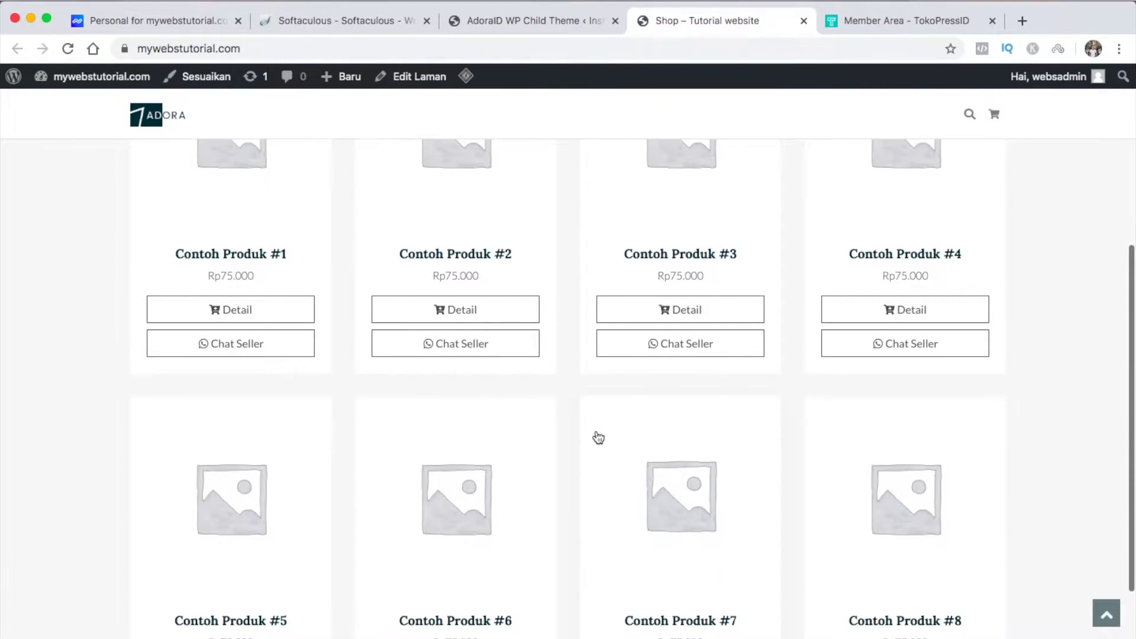
scroll(597, 437, down, 3)
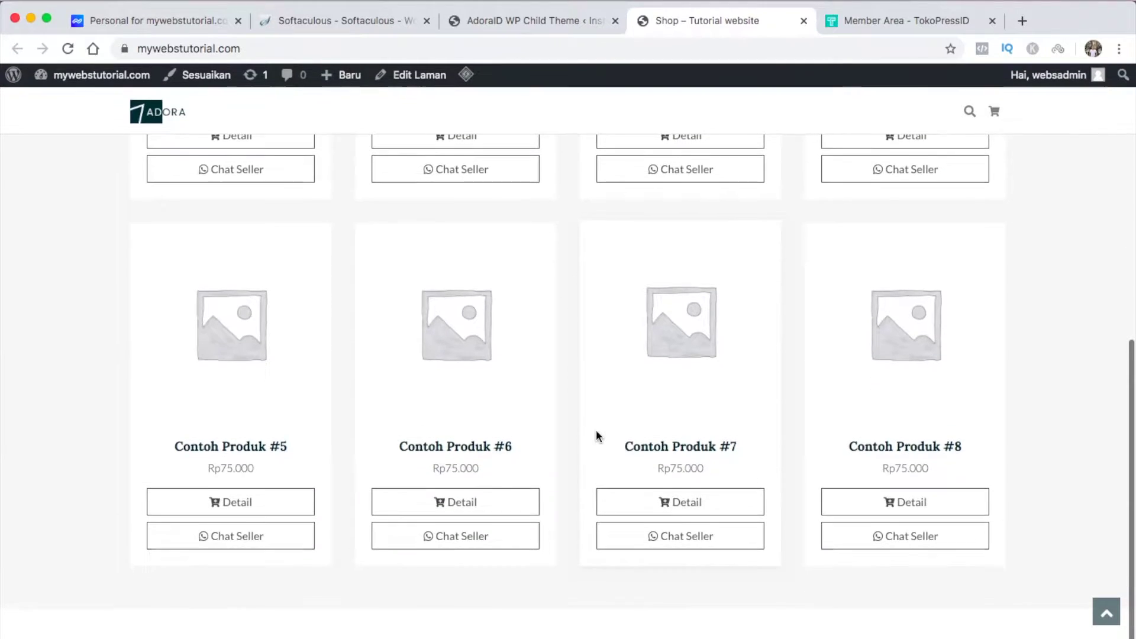
scroll(595, 430, up, 8)
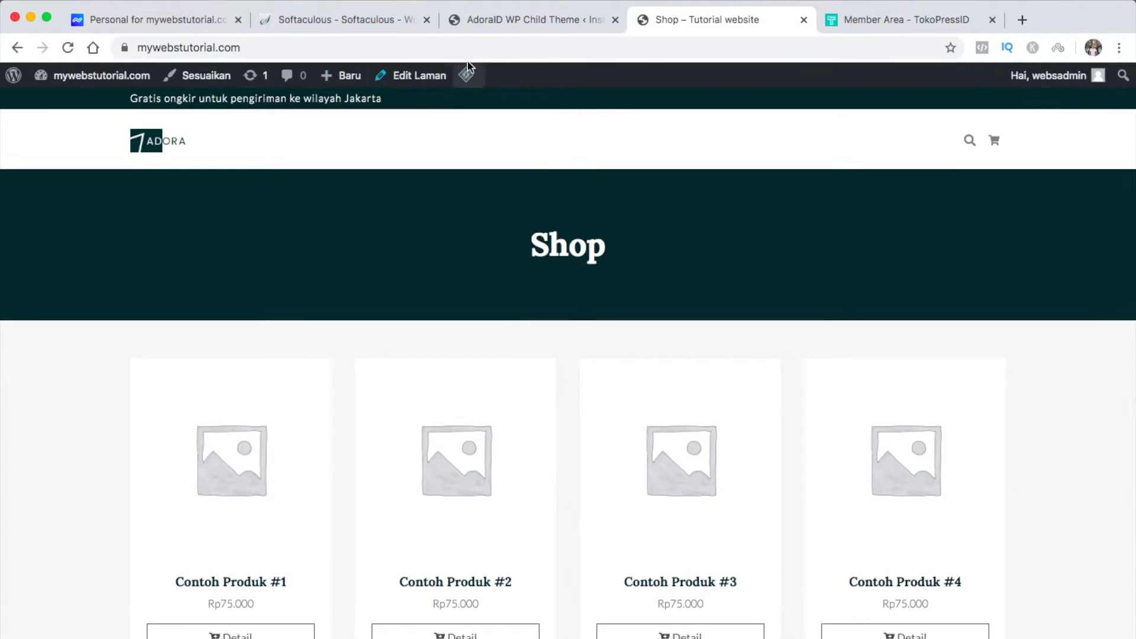
click(537, 20)
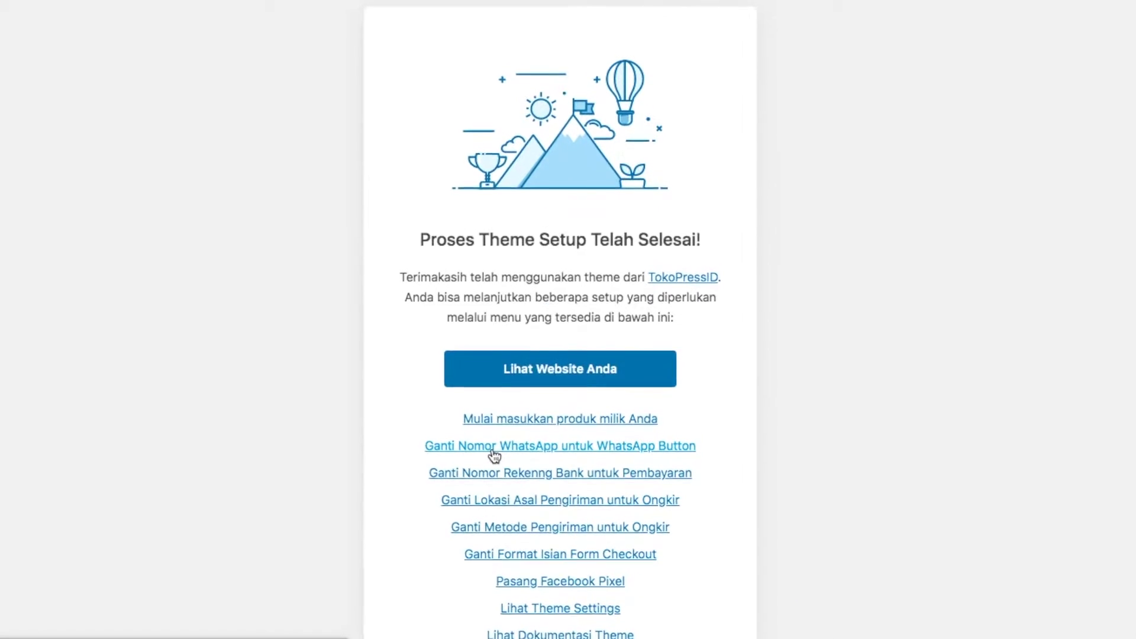
Enter the store's WhatsApp number in the Customizer, publish it, and return to the AdoraID tab
click(486, 422)
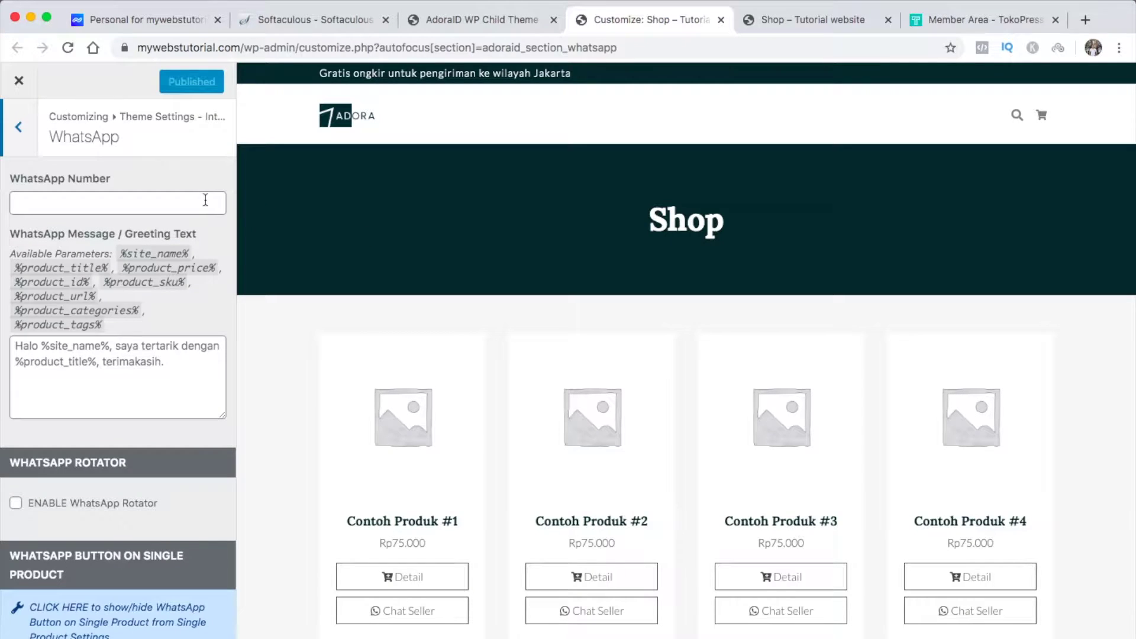
click(205, 200)
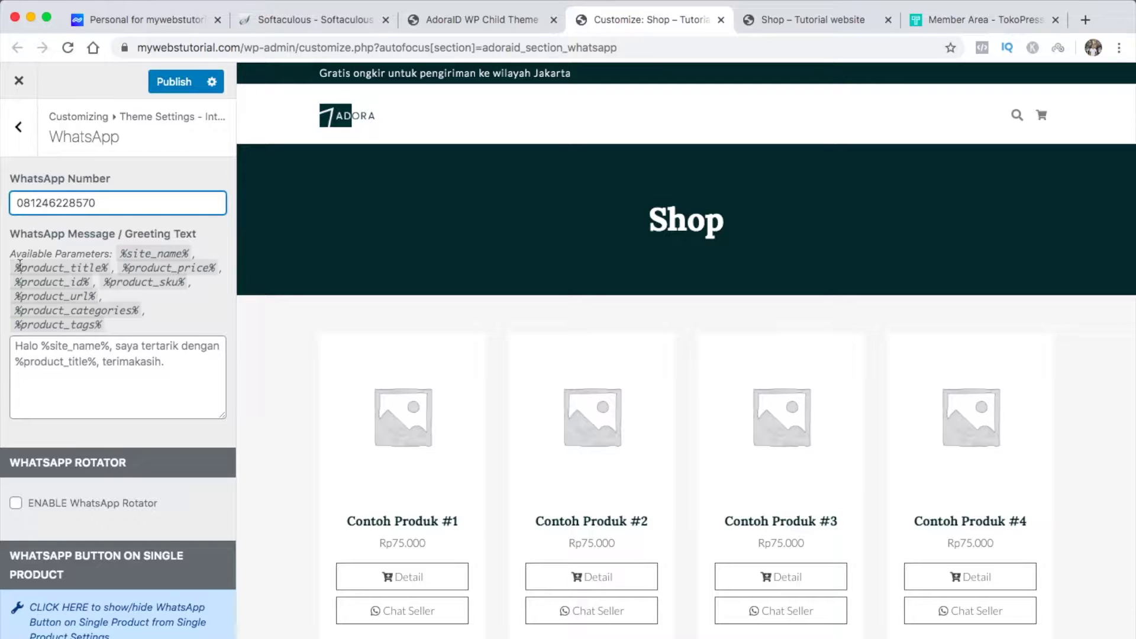
click(174, 82)
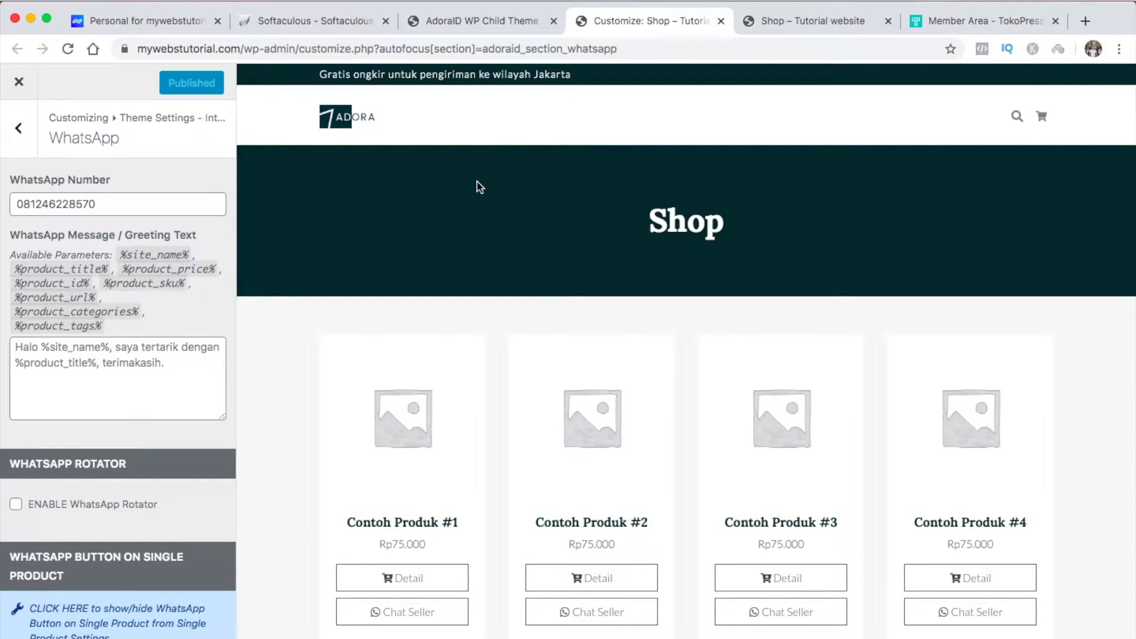
click(492, 20)
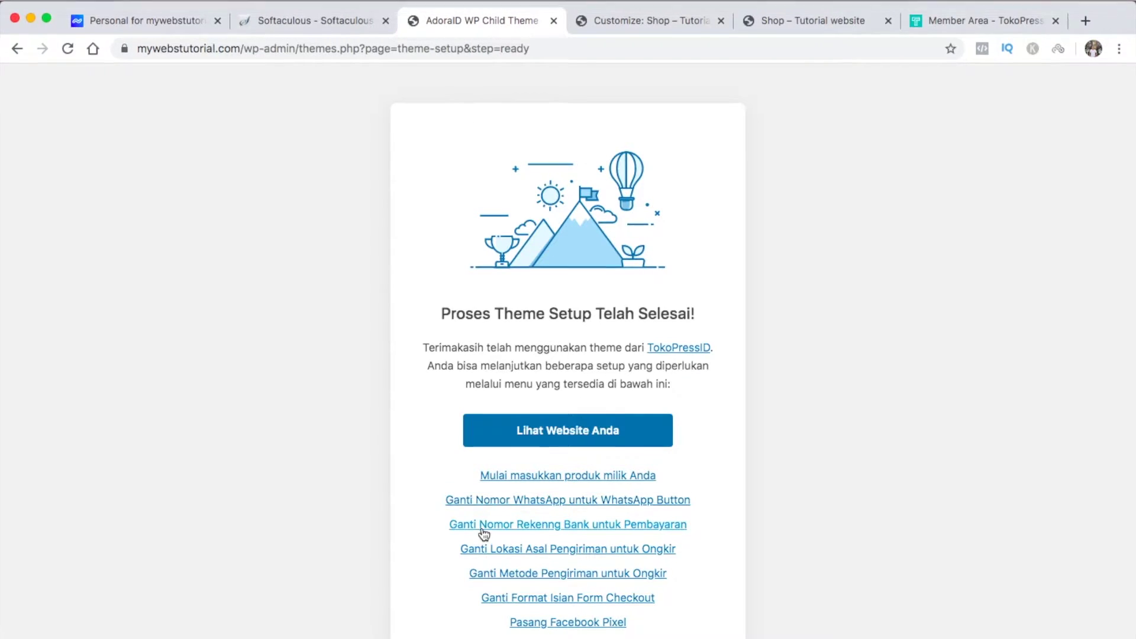
Fill in the Rekening BCA account number in the bank transfer settings
click(482, 527)
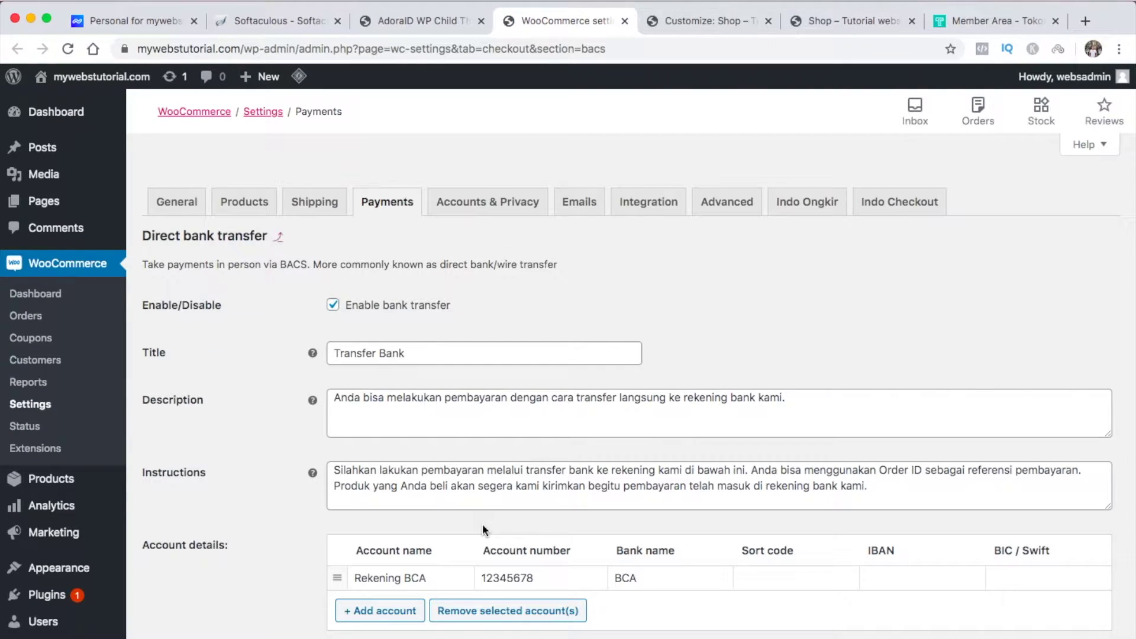
click(537, 577)
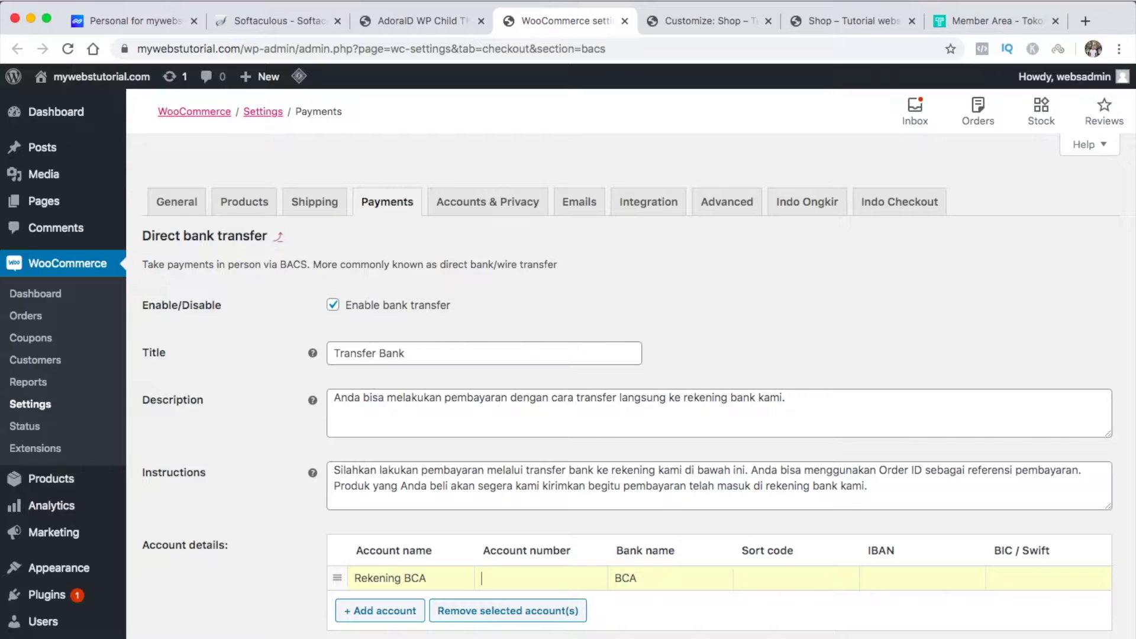
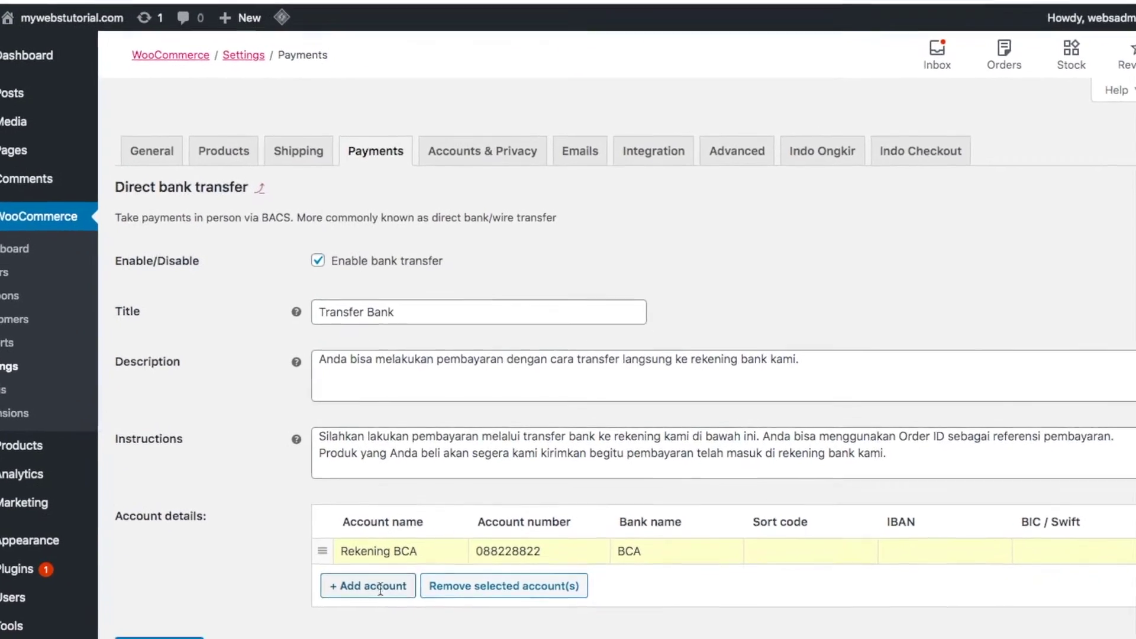
Add a 'Rekening BNI' account with its account number and bank name BNI, and save
click(392, 613)
click(371, 557)
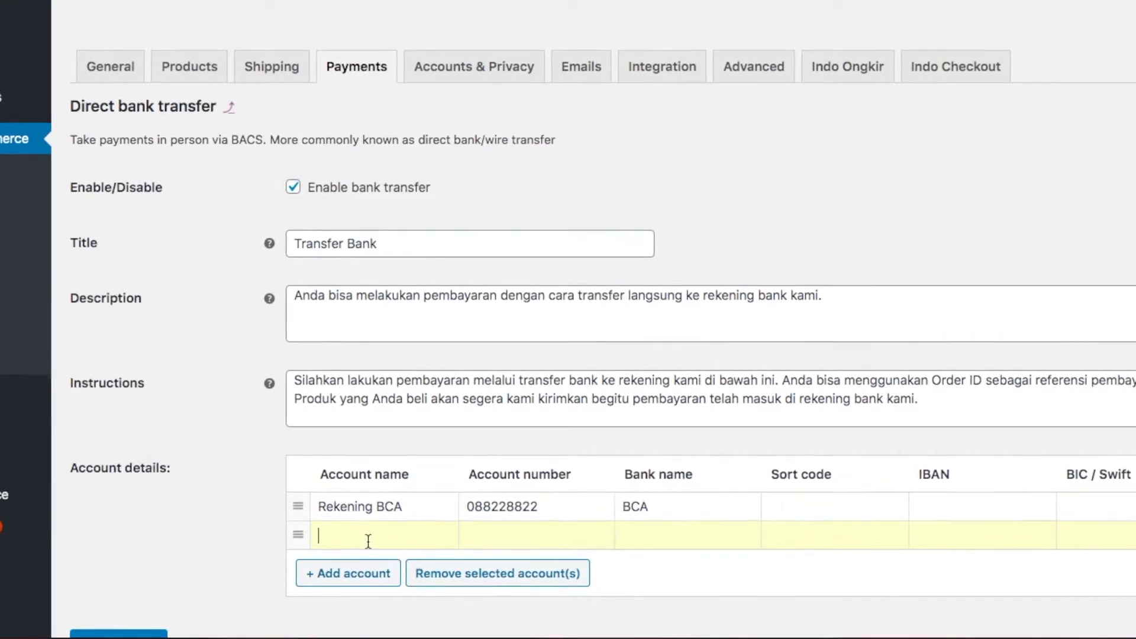
text(Rekening BNI)
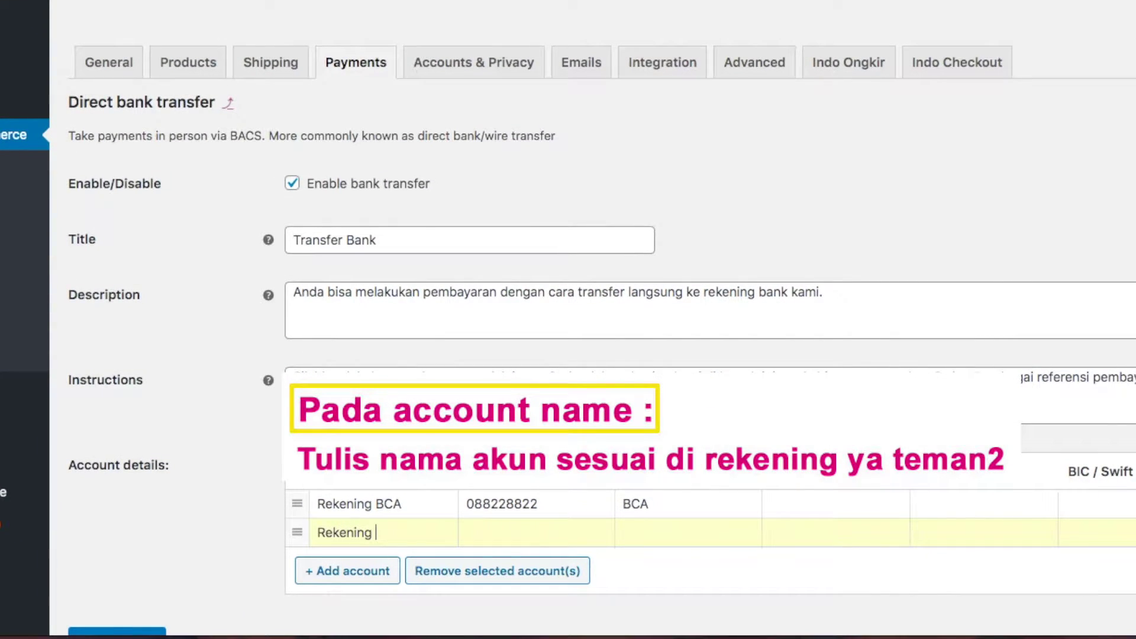
click(505, 534)
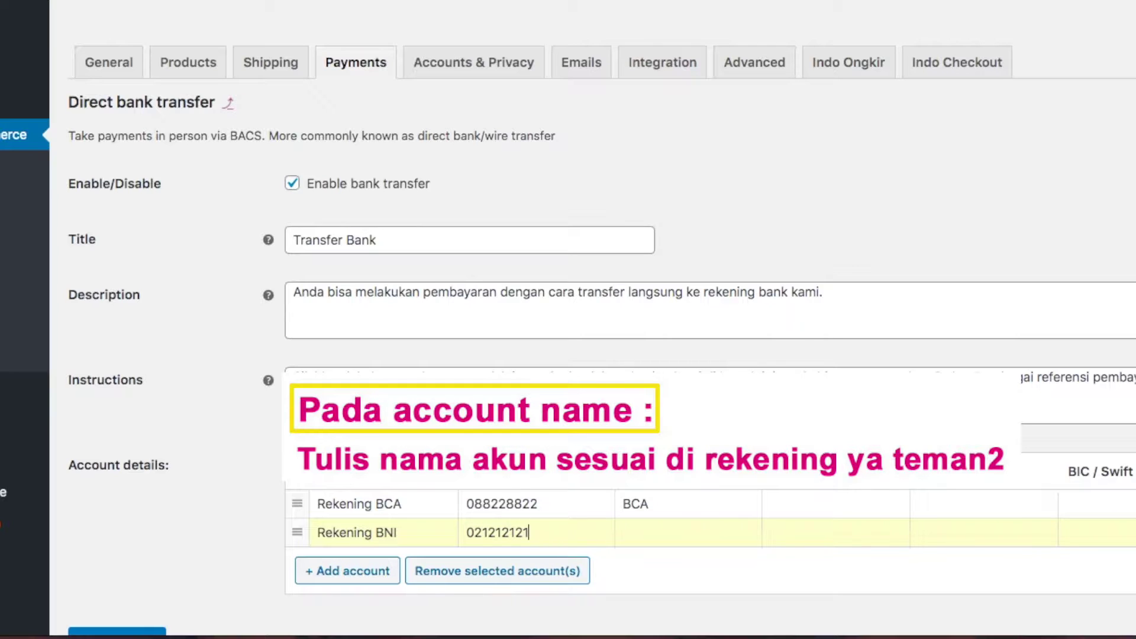
click(671, 537)
text(BNI)
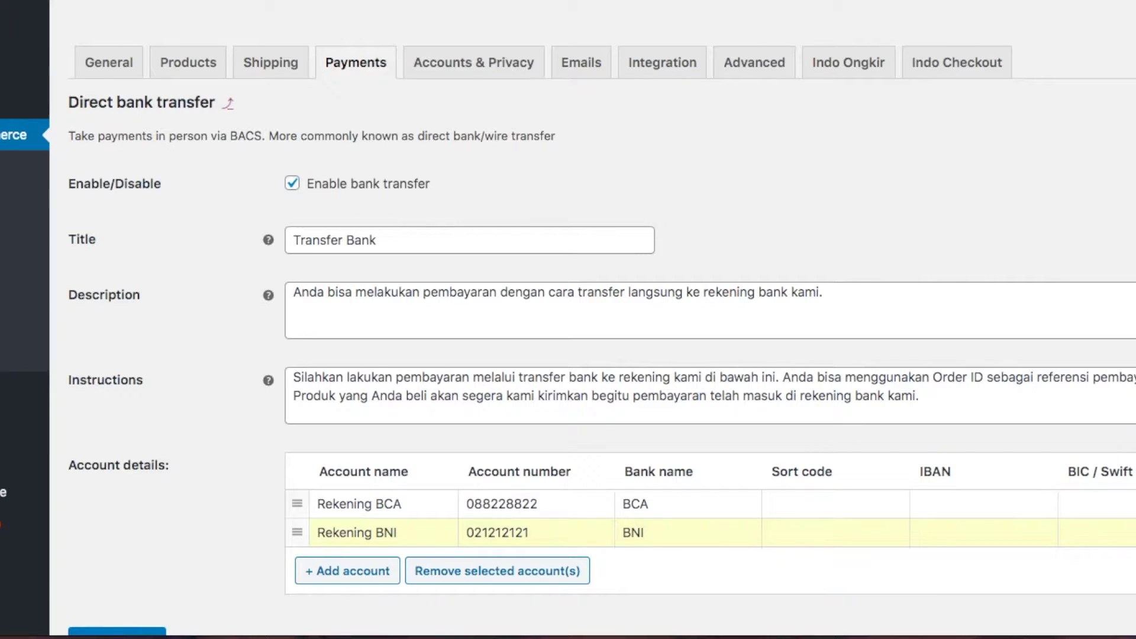
scroll(683, 578, down, 1)
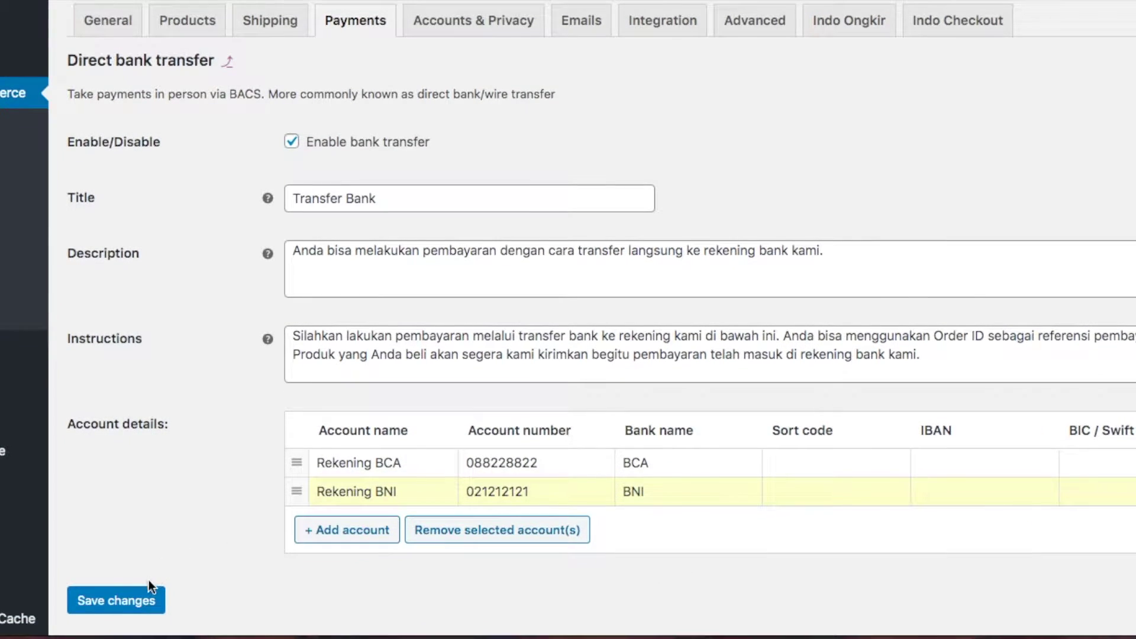
click(143, 601)
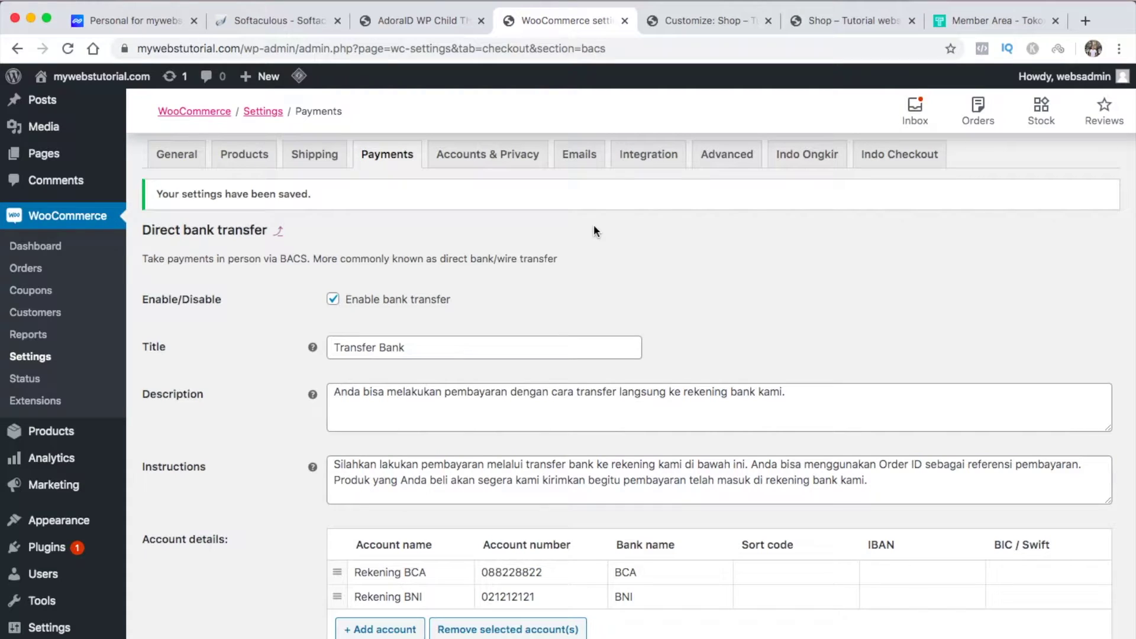
click(411, 22)
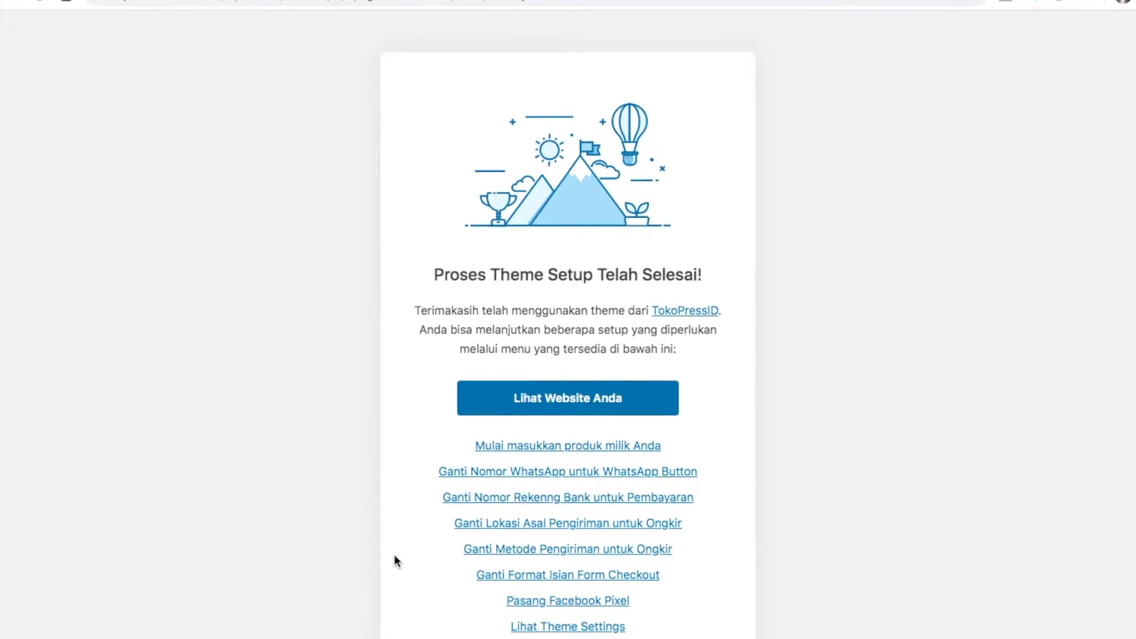
Create a shipping zone named 'bali nusa' covering Bali and Nusa Tenggara Barat
click(484, 508)
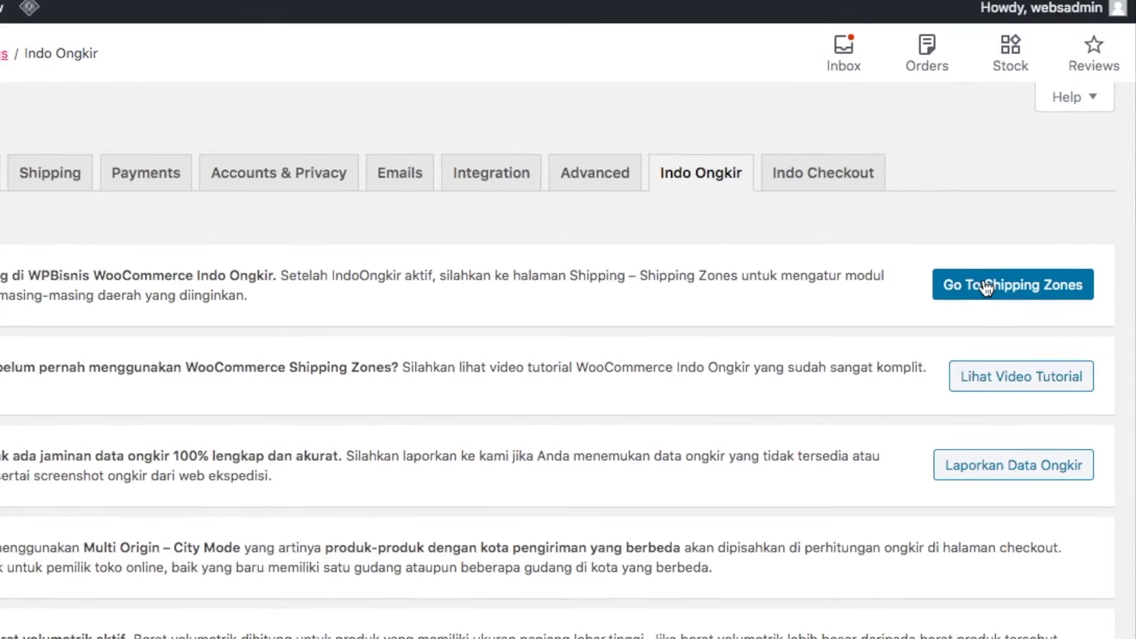
click(1014, 286)
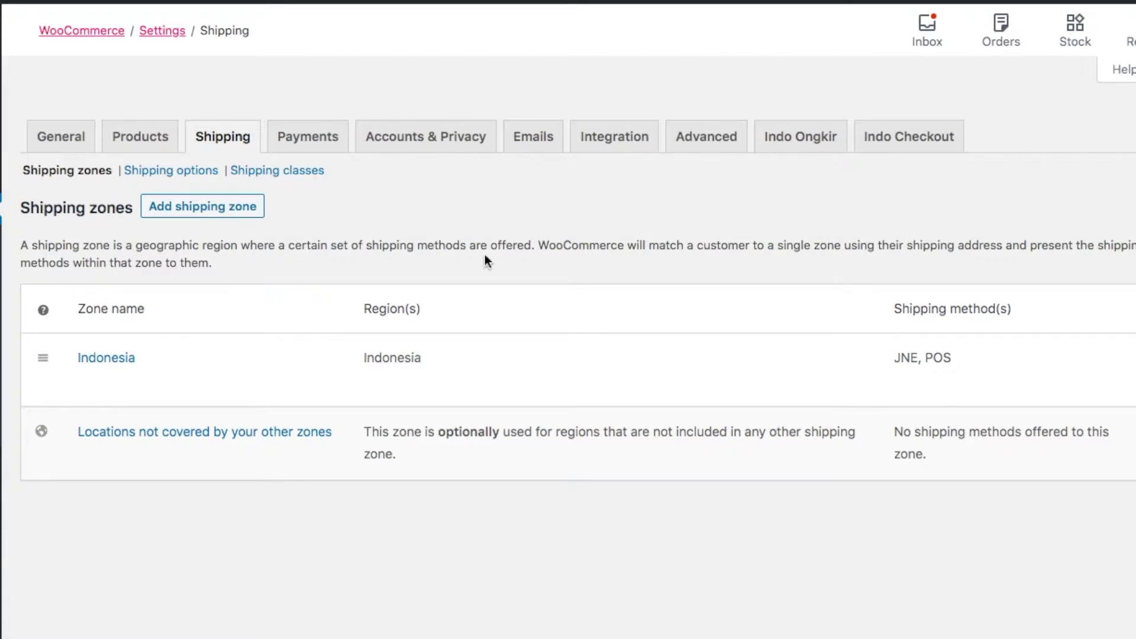
mouse_move(115, 334)
click(244, 209)
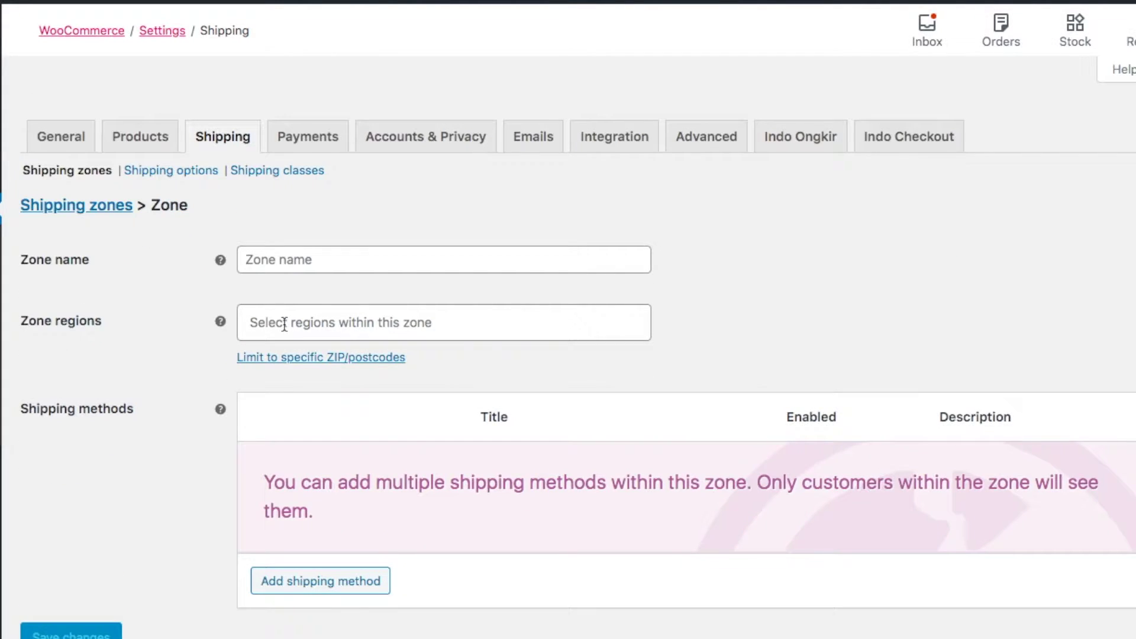
click(285, 322)
text(bal)
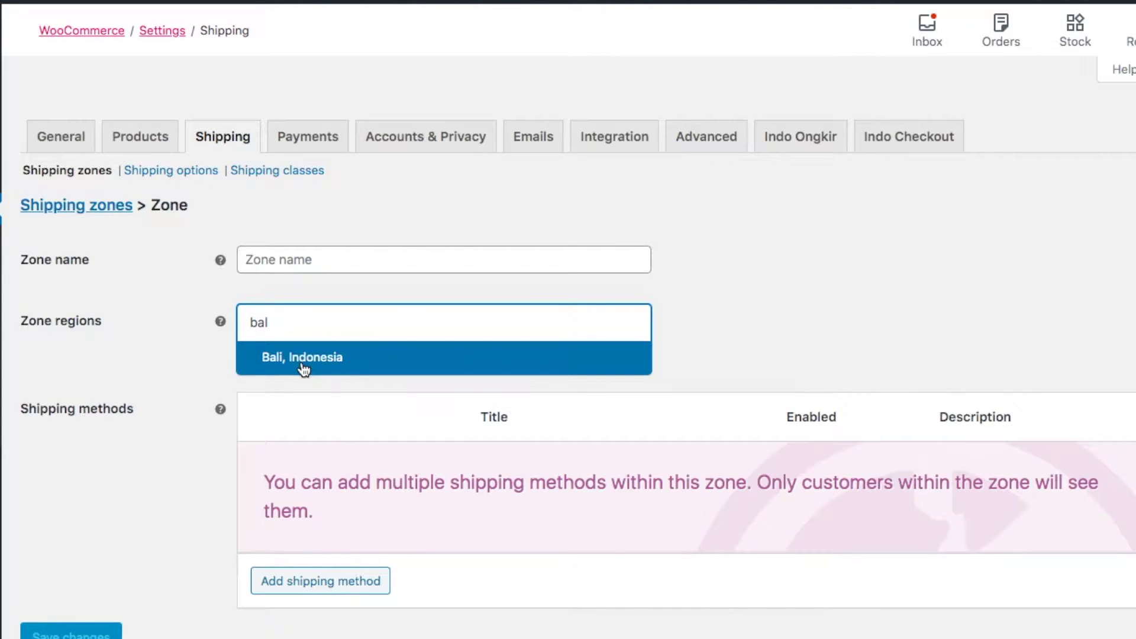
click(301, 358)
scroll(301, 368, down, 2)
text(nusa)
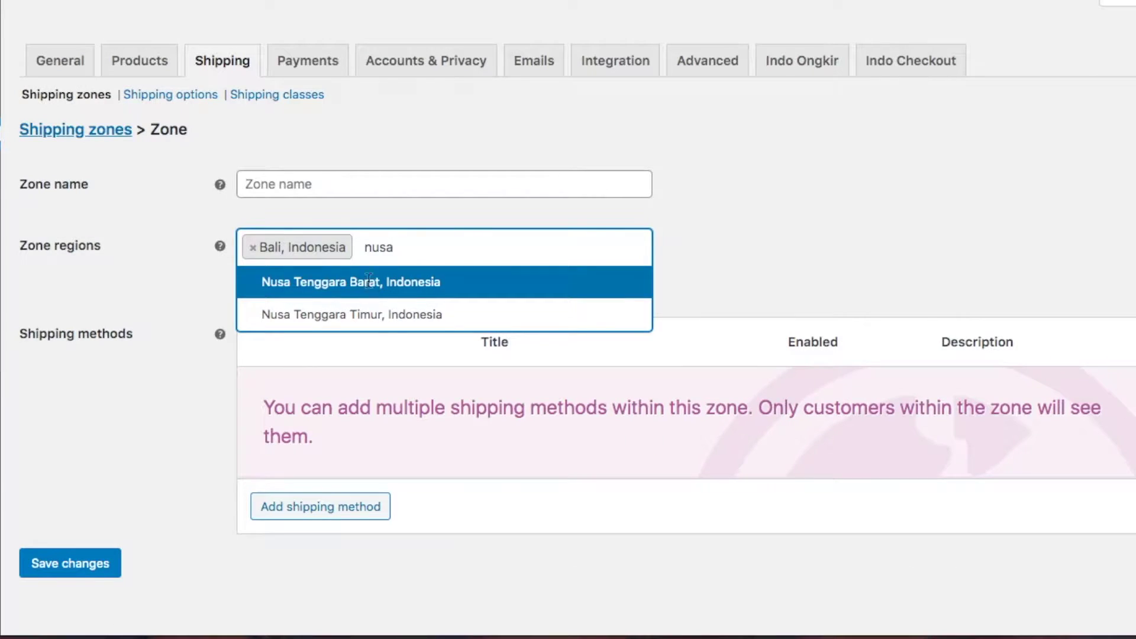
click(385, 282)
click(332, 188)
text(bali nu)
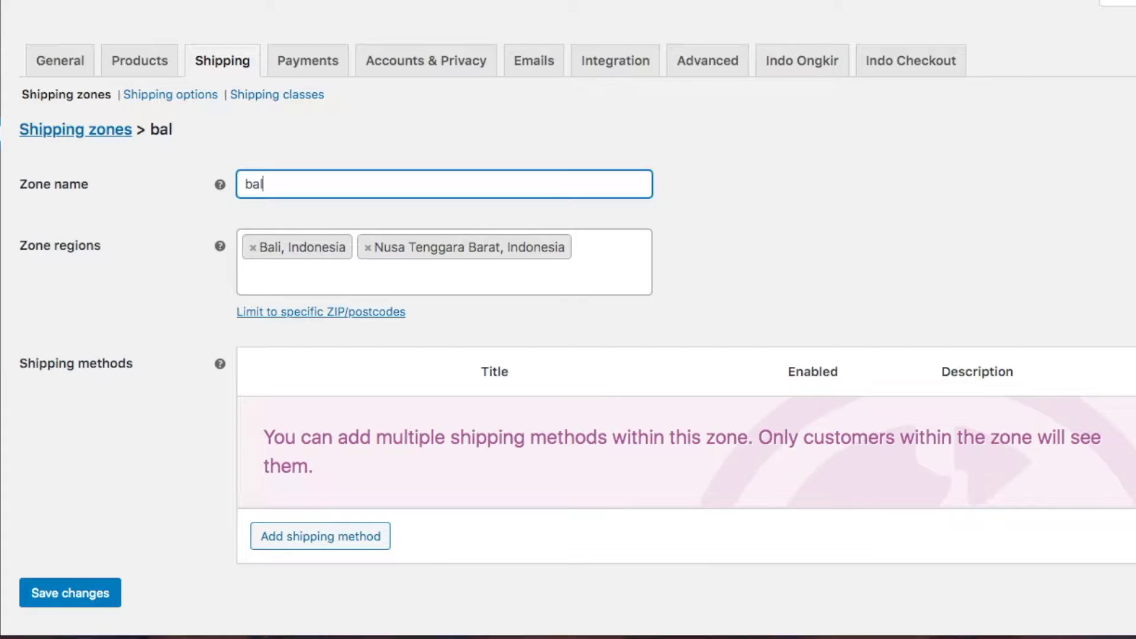
text(sa)
click(181, 307)
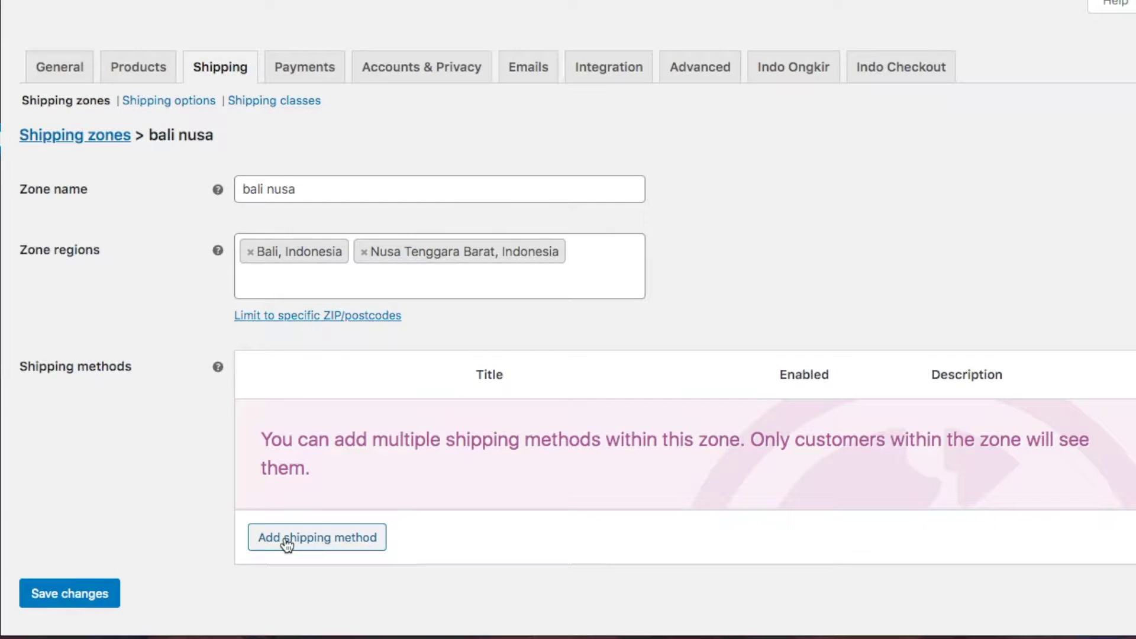
Add the Indo Ongkir - J&T shipping method to the zone
click(287, 540)
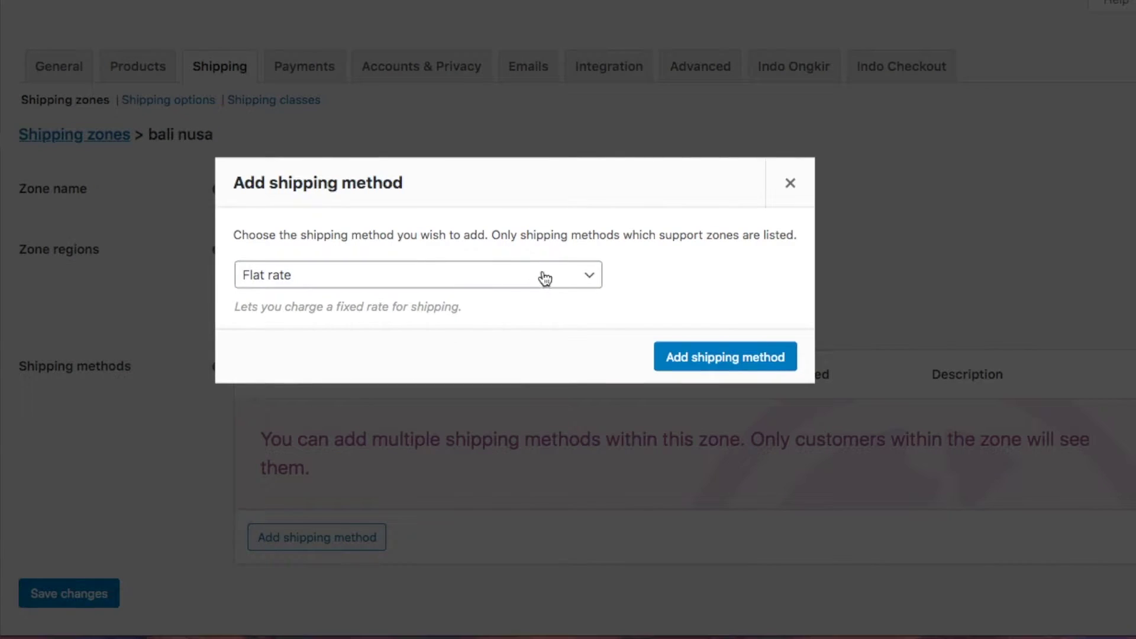
click(565, 275)
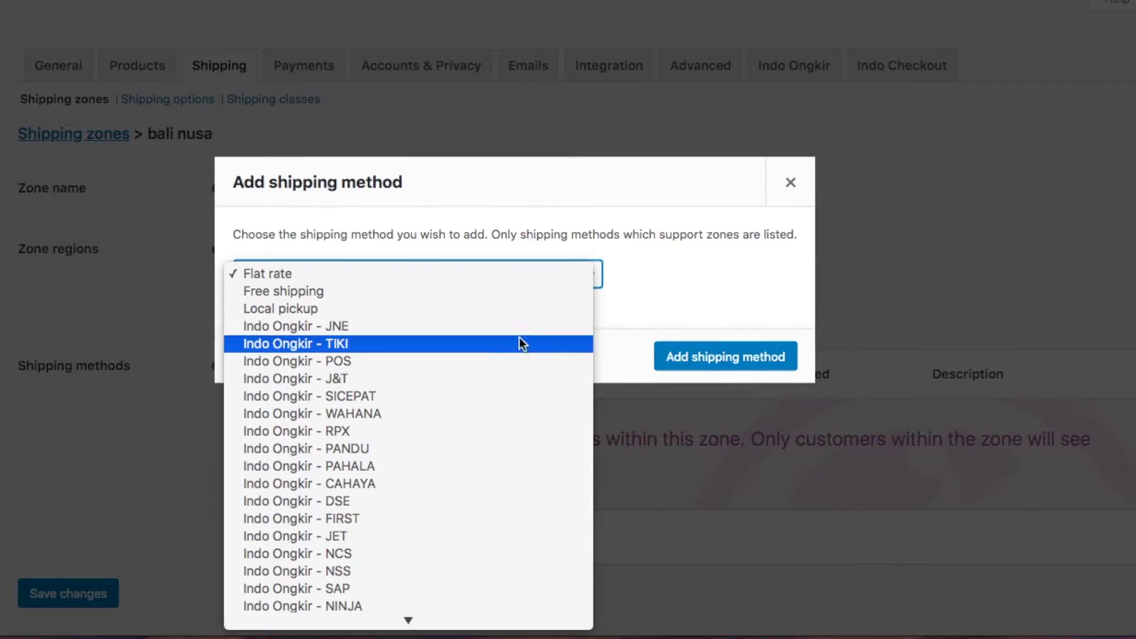
click(500, 377)
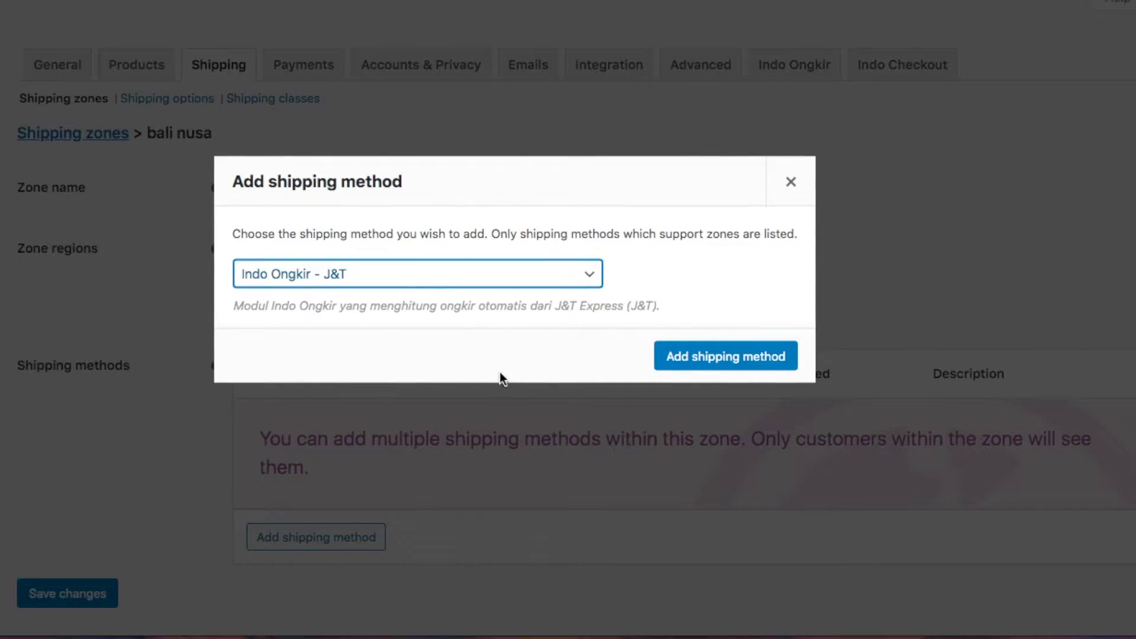
click(687, 360)
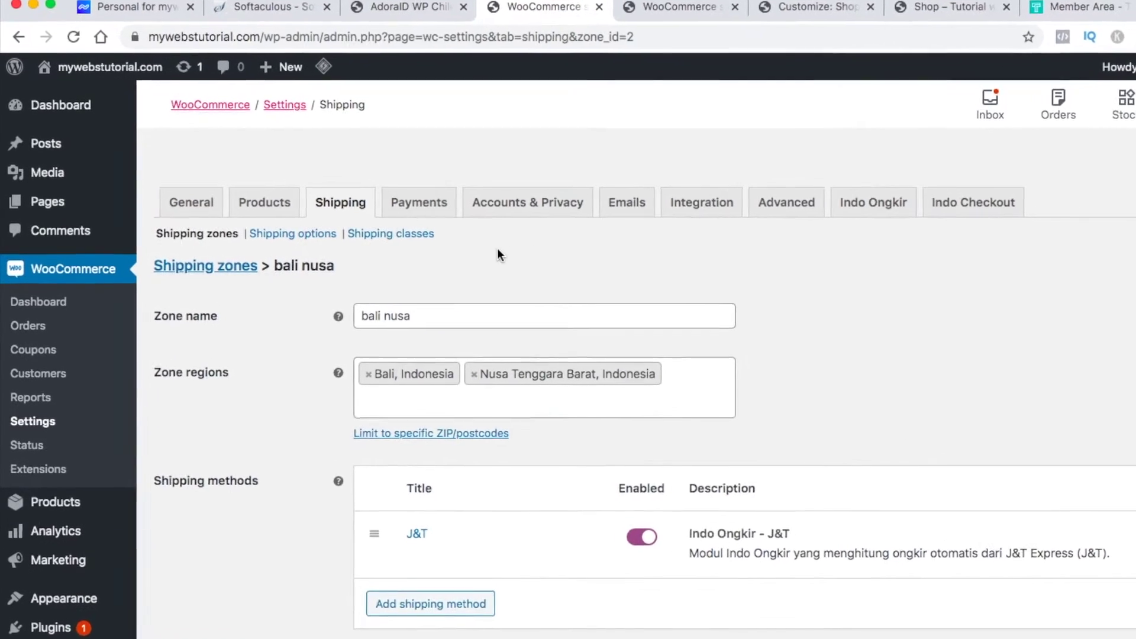
Open the Indonesia shipping zone for editing
click(220, 267)
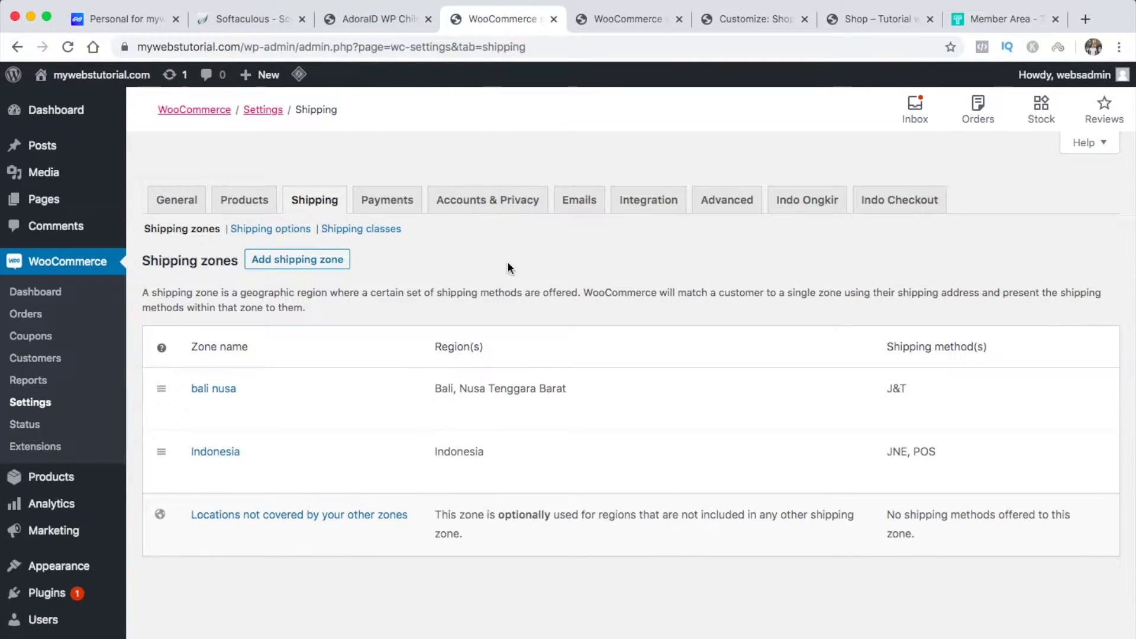
click(381, 15)
scroll(413, 531, down, 3)
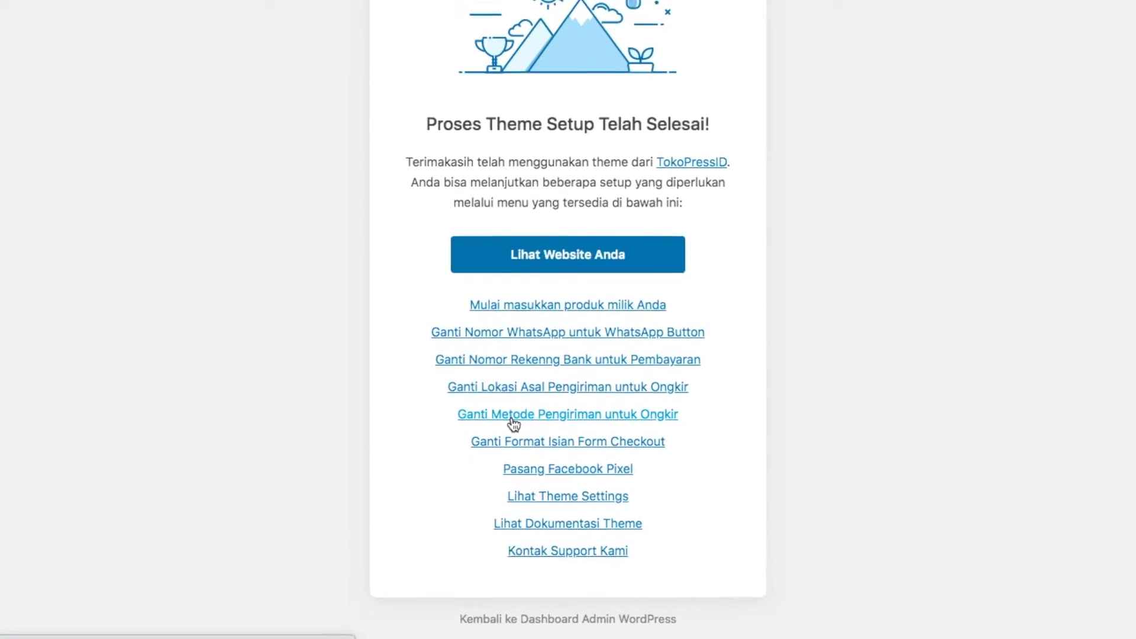
click(509, 400)
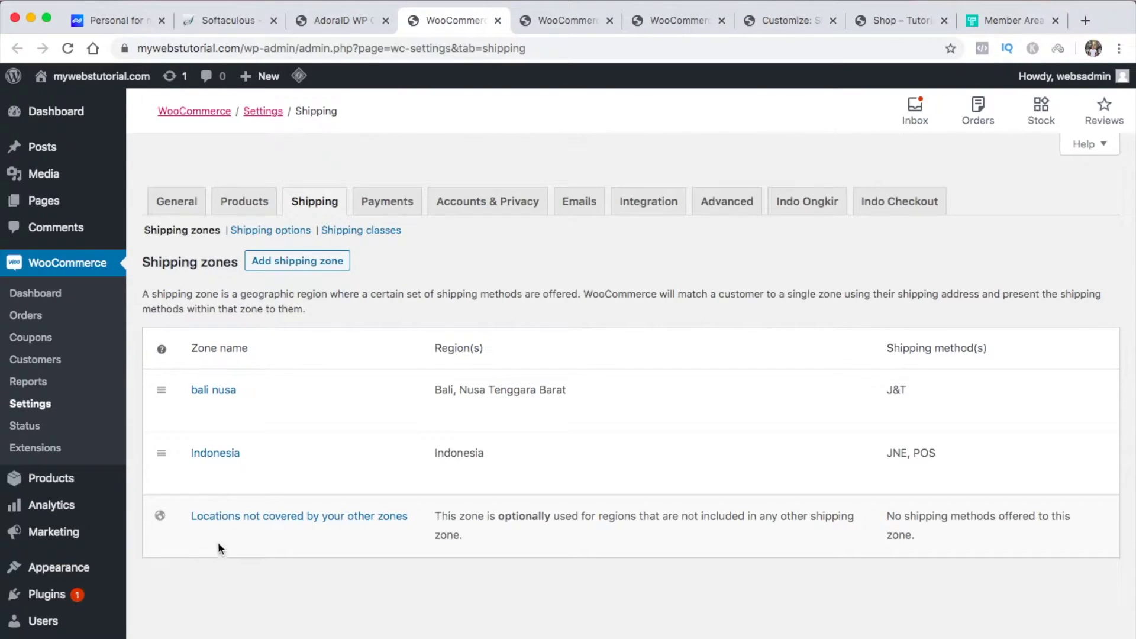
mouse_move(180, 459)
click(204, 477)
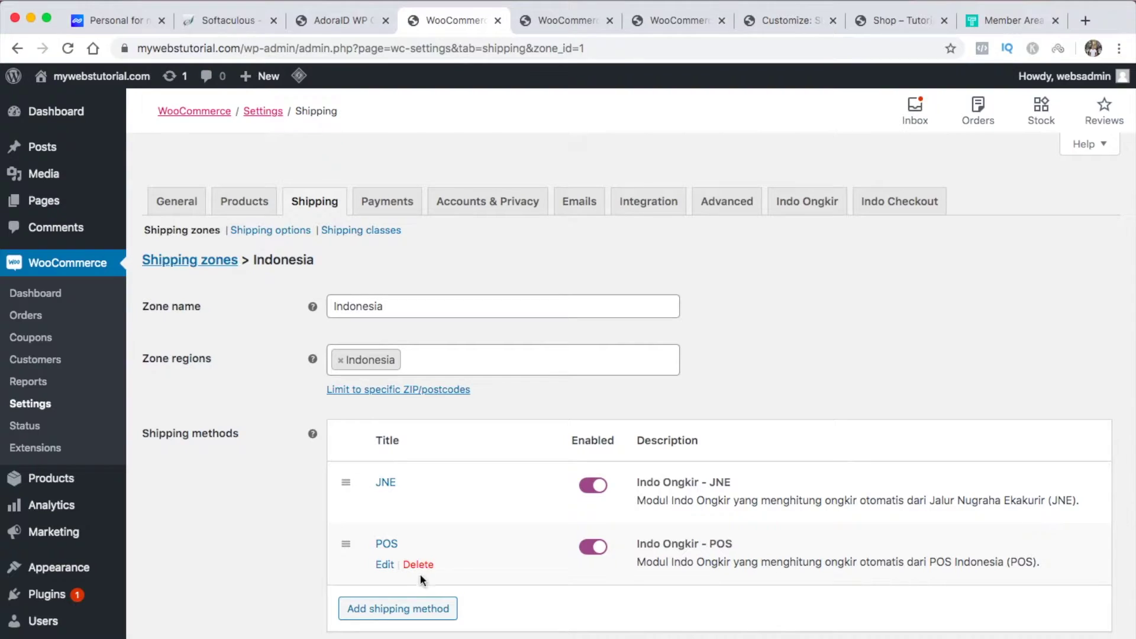
Add Indo Ongkir - TIKI, move it above JNE and POS, and save the zone
click(413, 609)
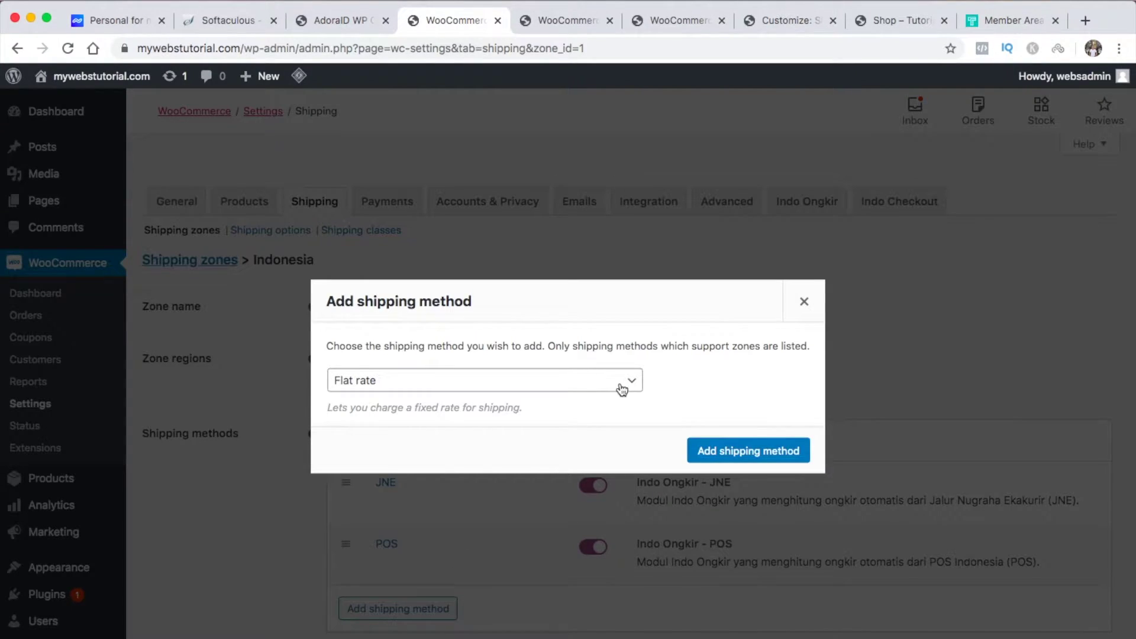
click(622, 388)
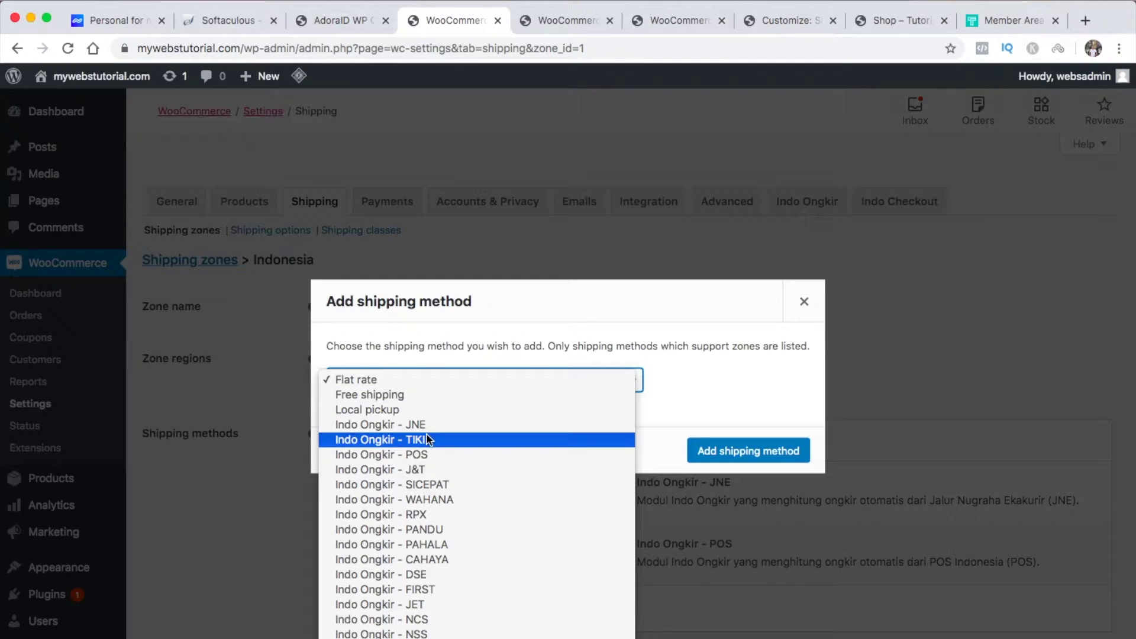
key(Escape)
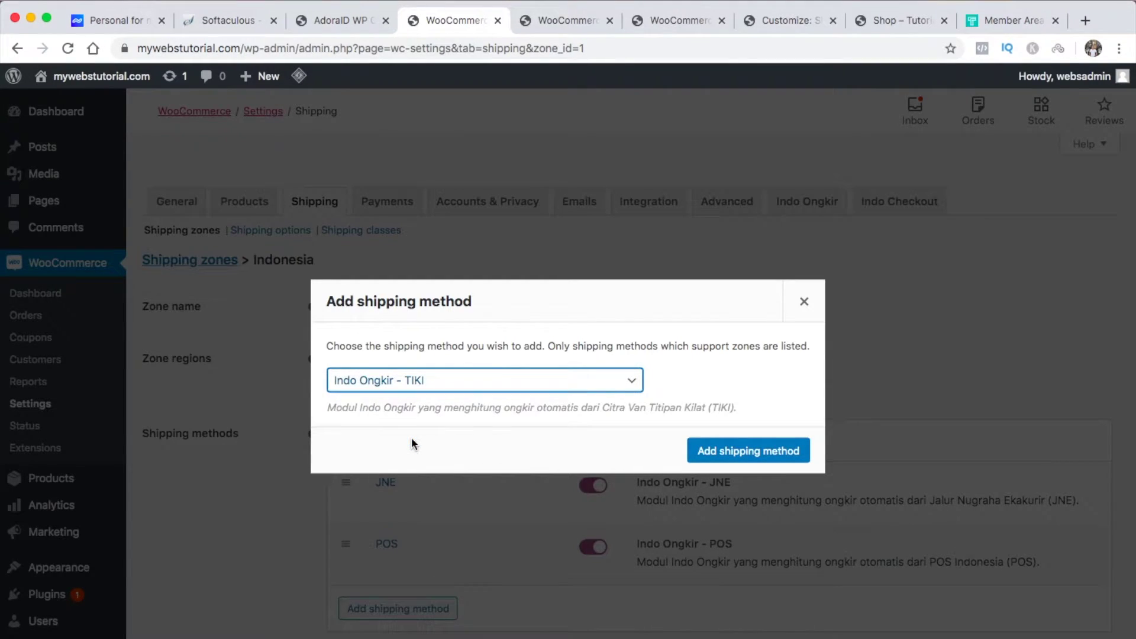
click(739, 452)
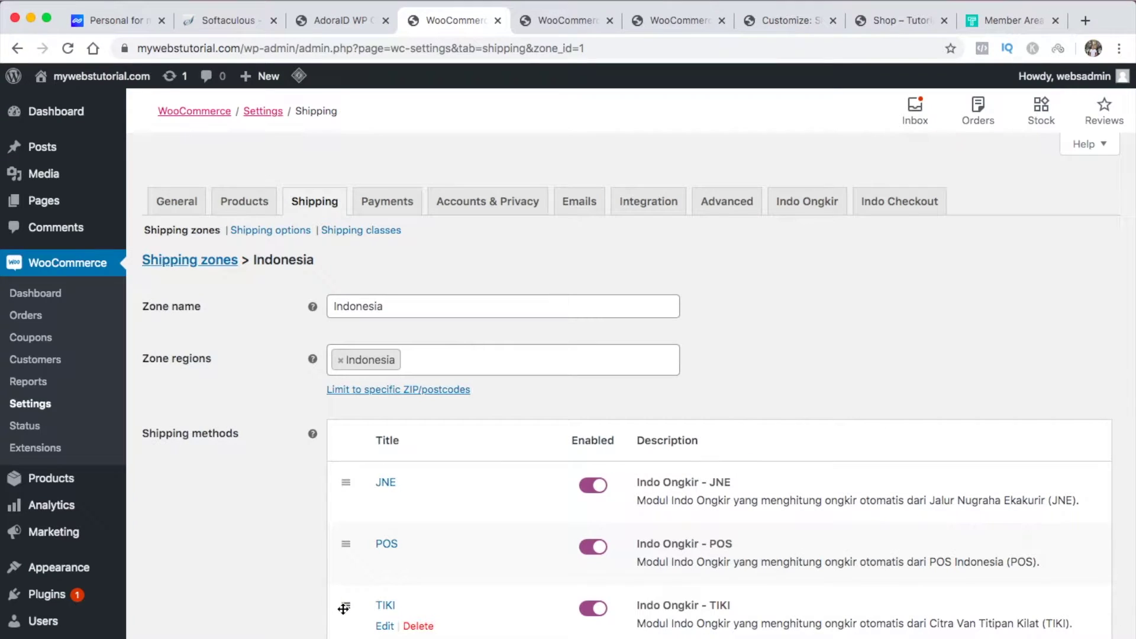
drag(343, 609, 809, 377)
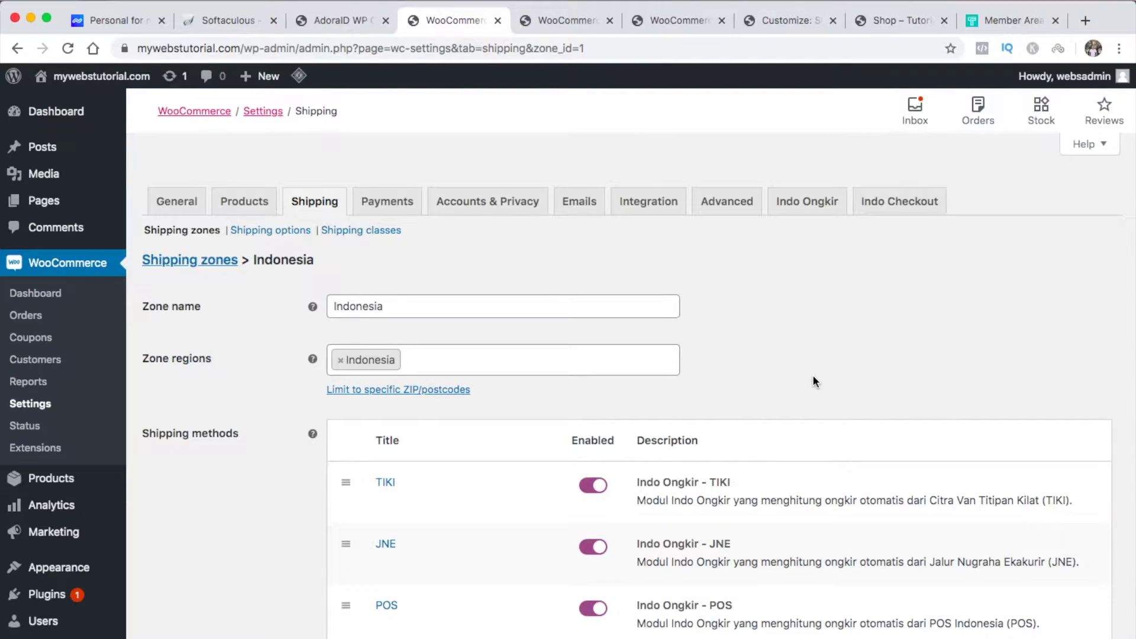
scroll(812, 381, down, 5)
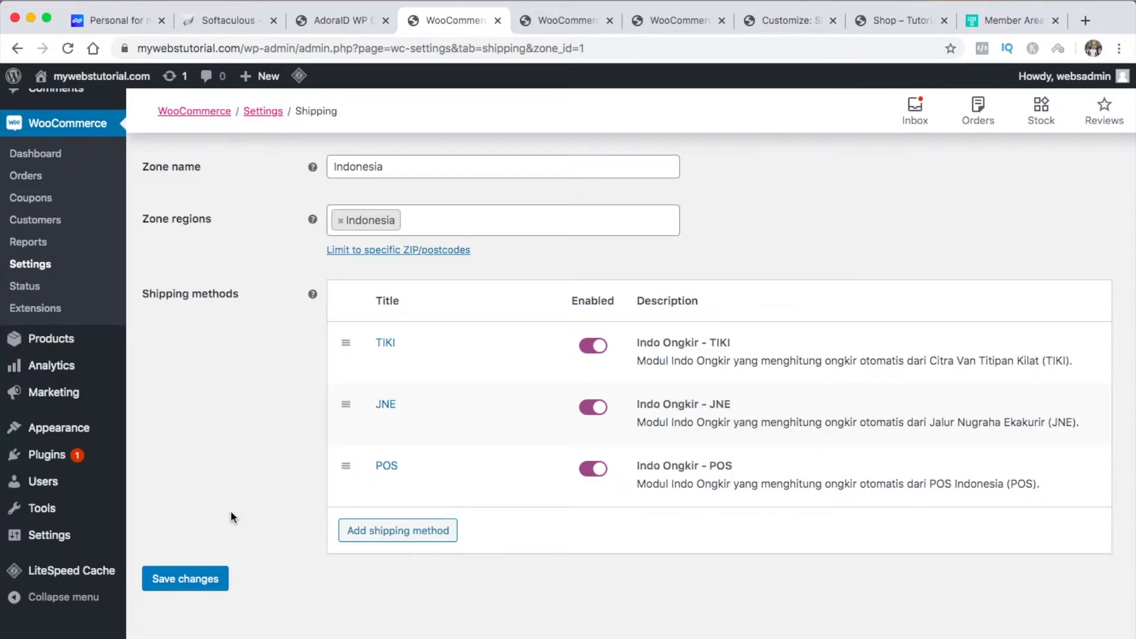
click(196, 578)
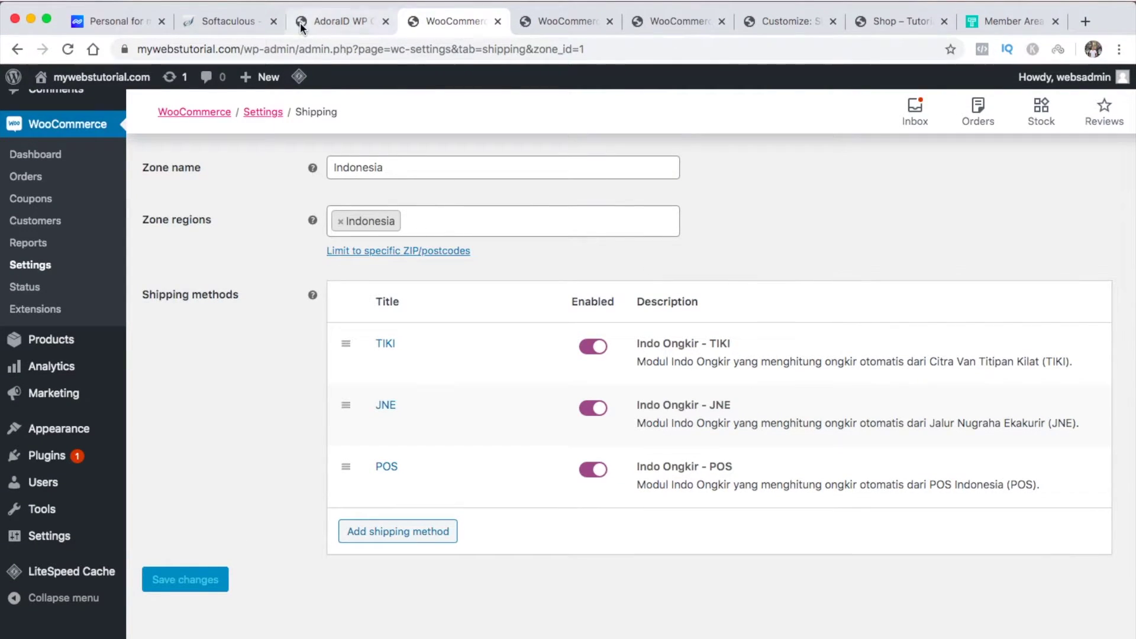
click(329, 20)
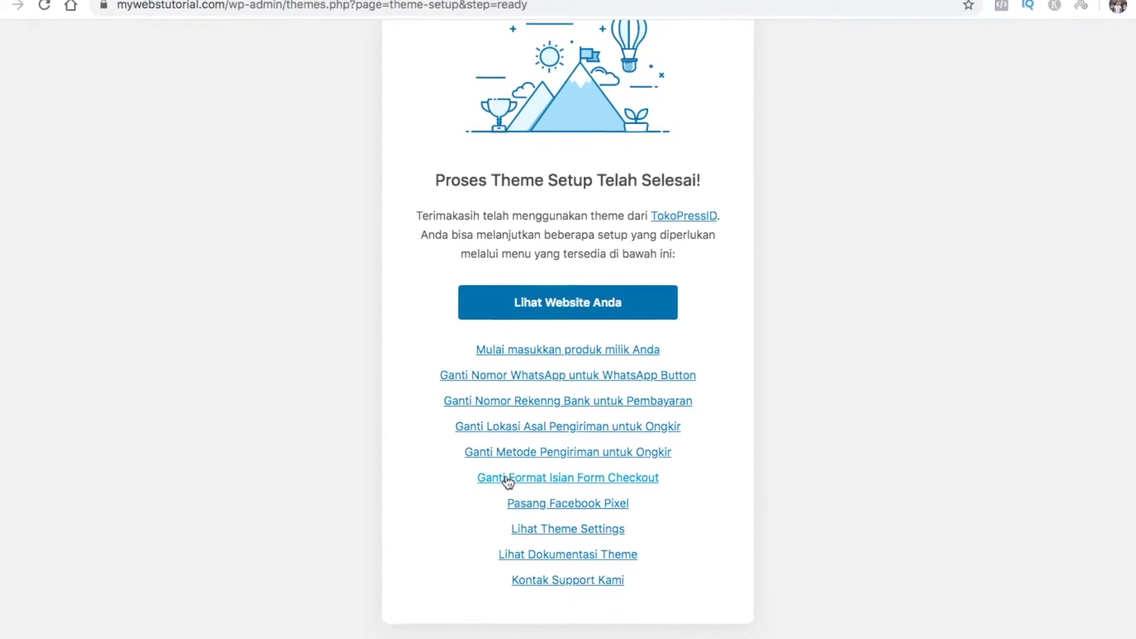
Set the address_2 checkout field to Show: yes and Required: no
click(504, 460)
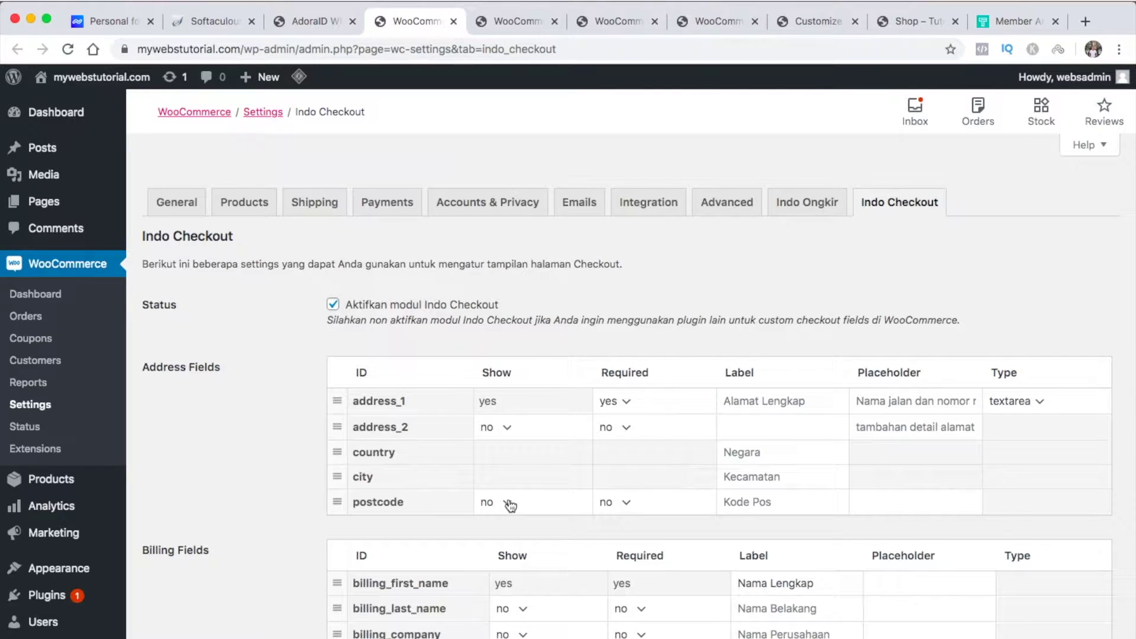
scroll(509, 505, down, 3)
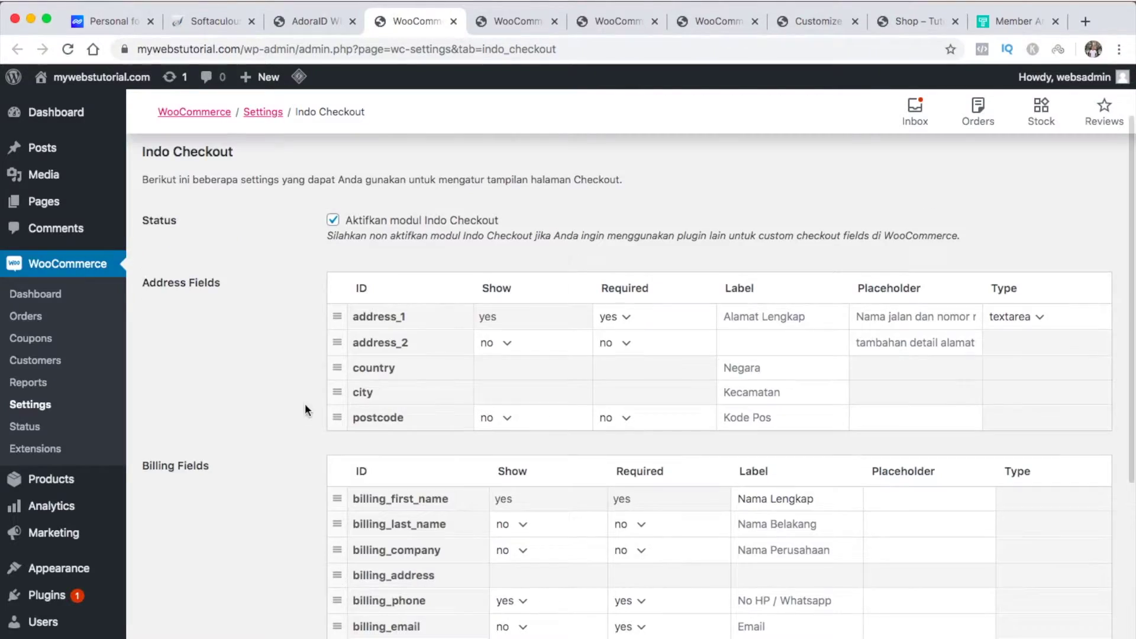
click(506, 345)
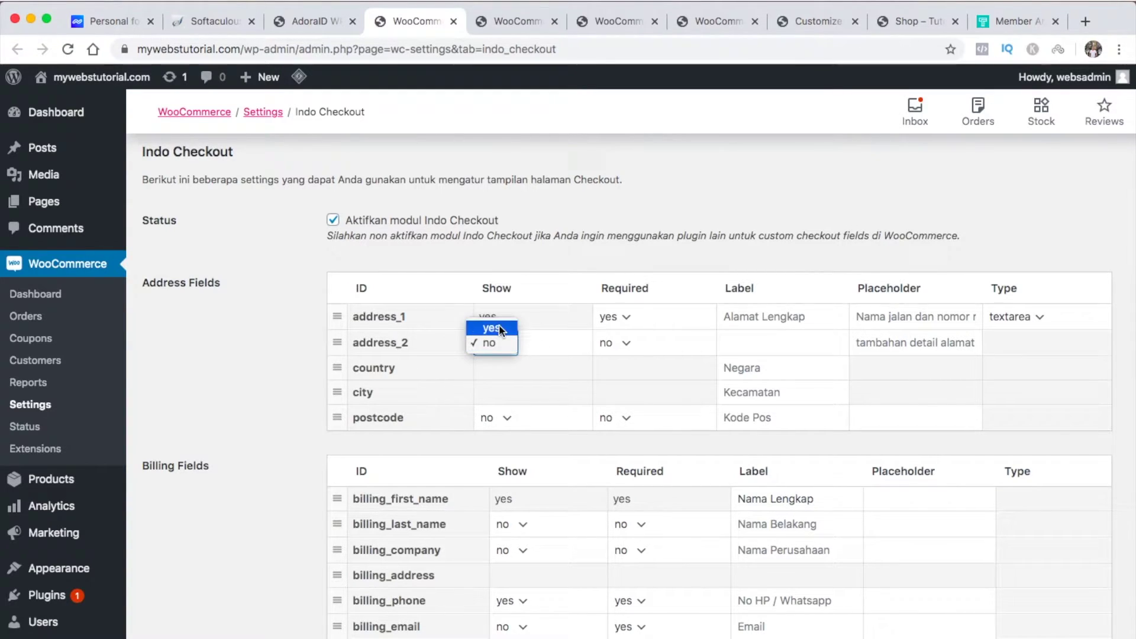
click(499, 328)
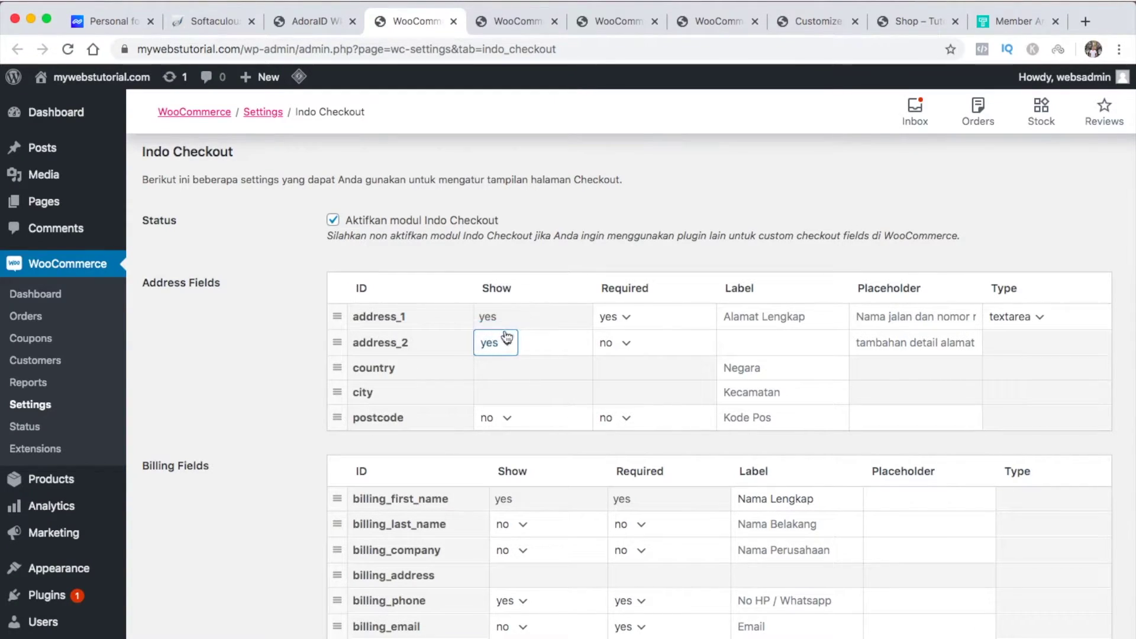
click(626, 345)
click(624, 329)
click(628, 346)
click(629, 358)
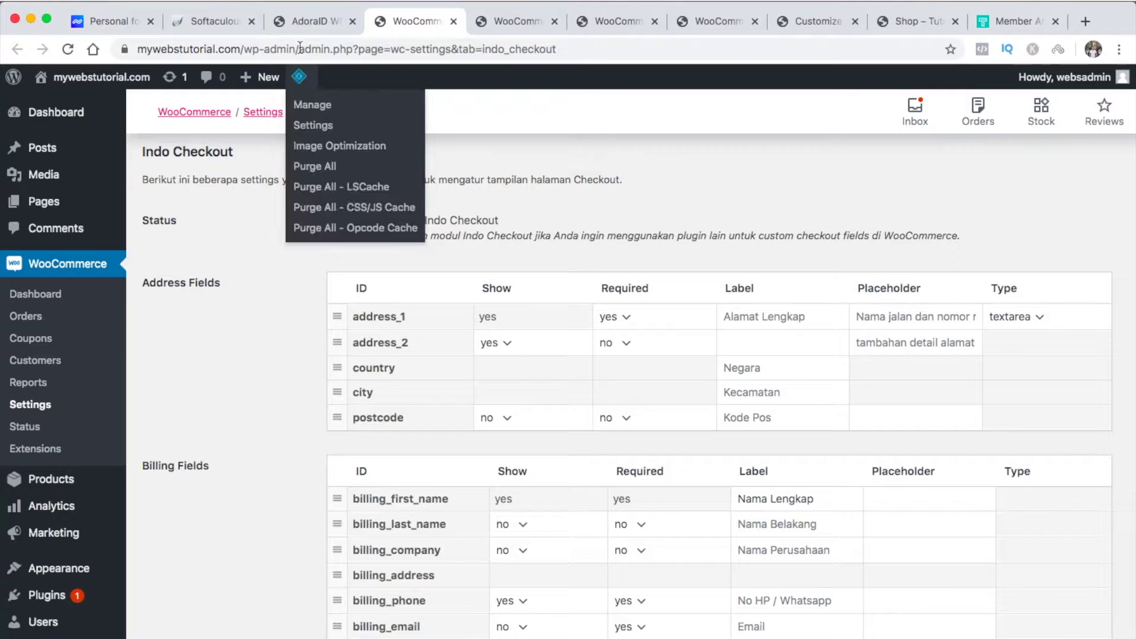
click(310, 22)
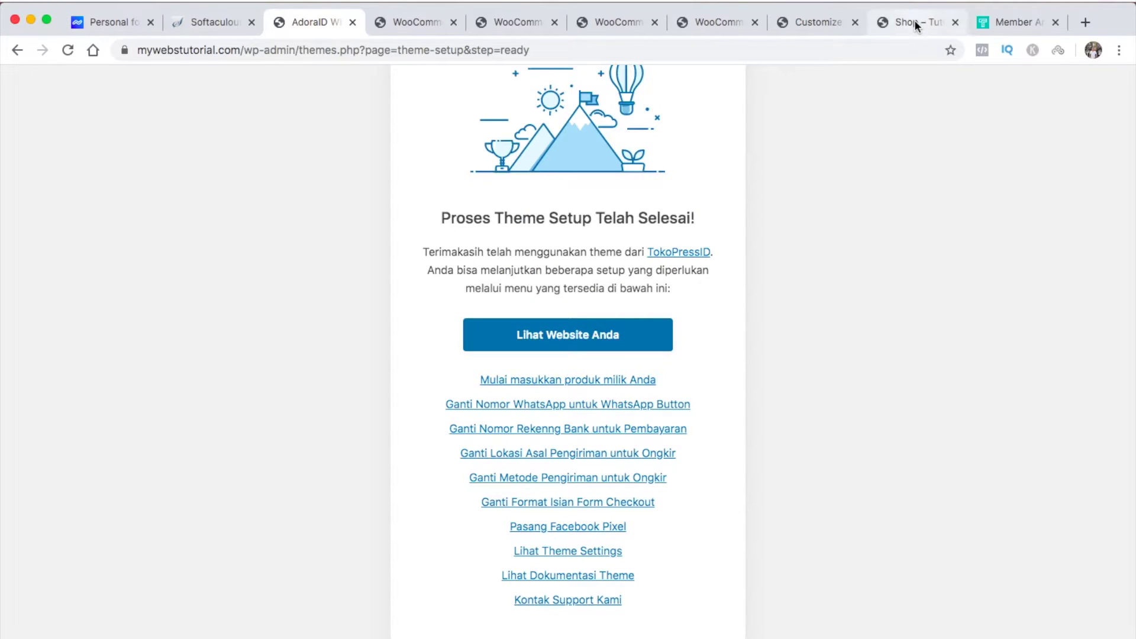
Reload the storefront Shop page and open the Contoh Produk #2 product page
click(914, 21)
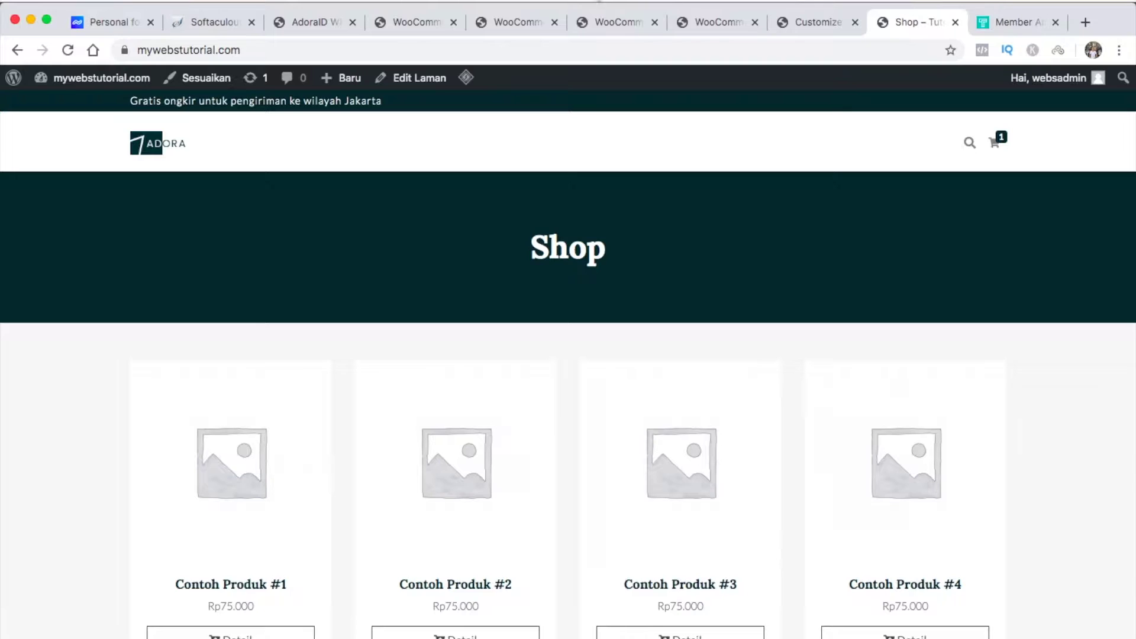
click(68, 51)
scroll(43, 430, down, 3)
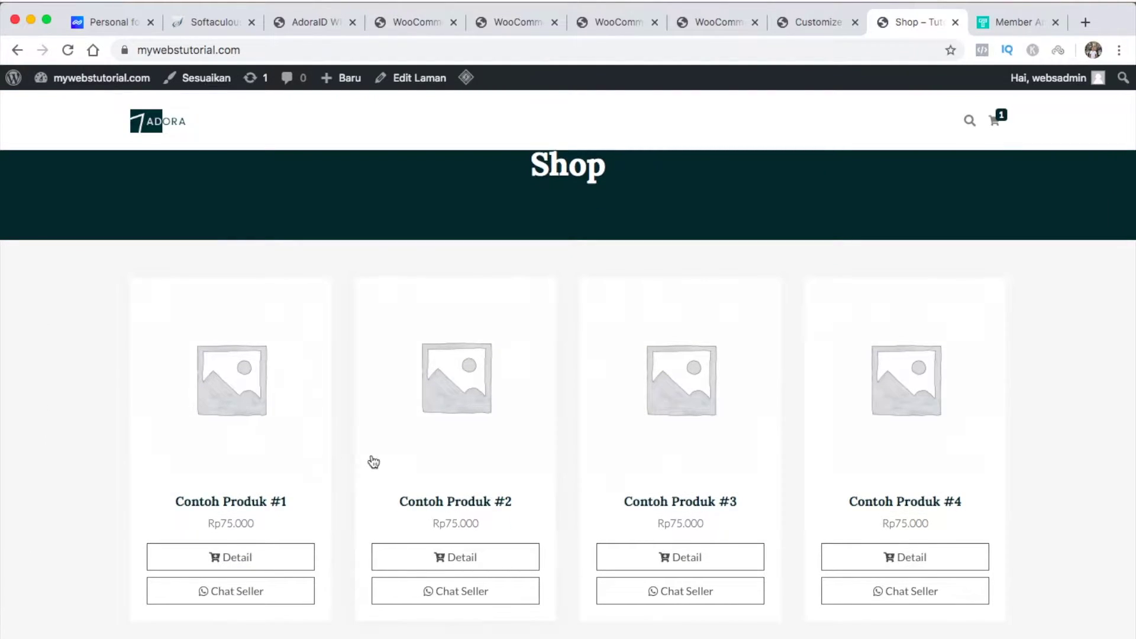
click(457, 501)
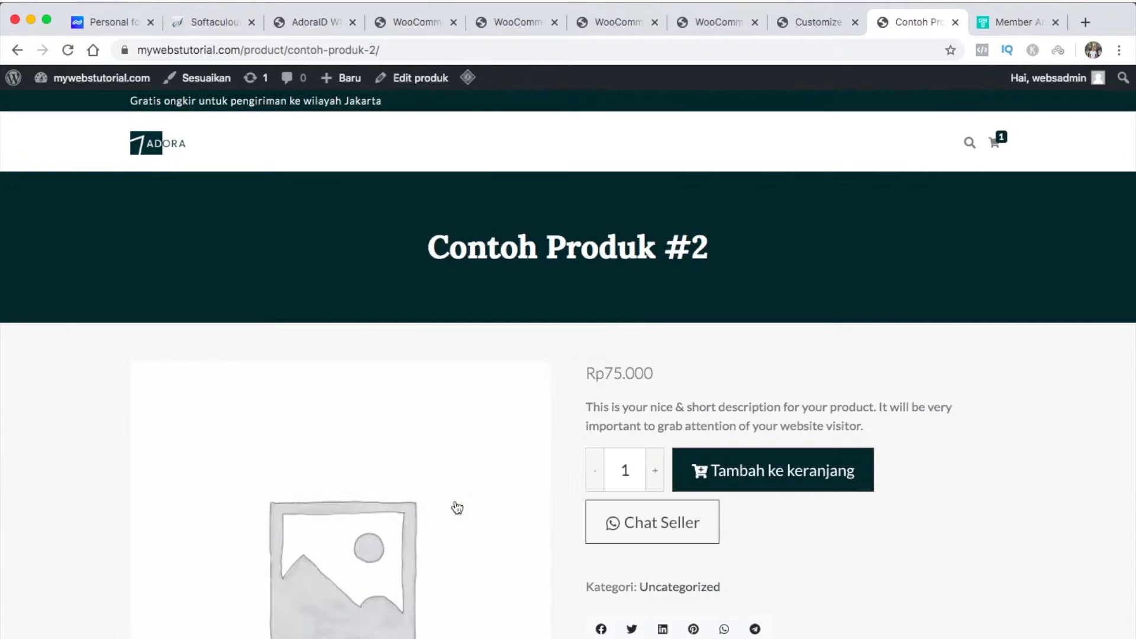
scroll(845, 525, down, 5)
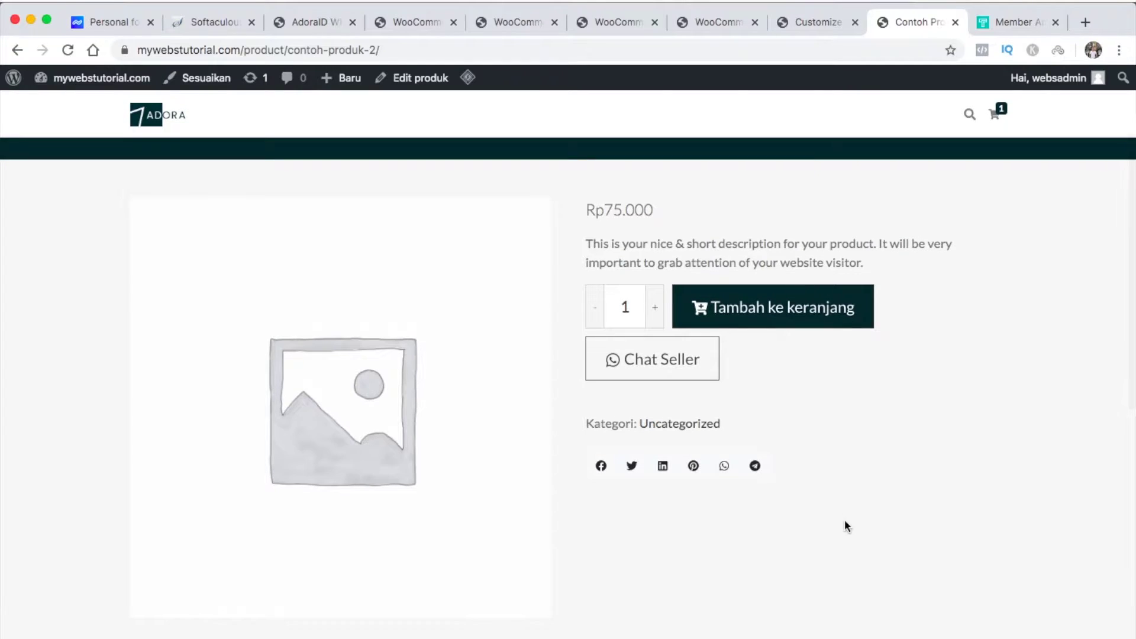
click(689, 368)
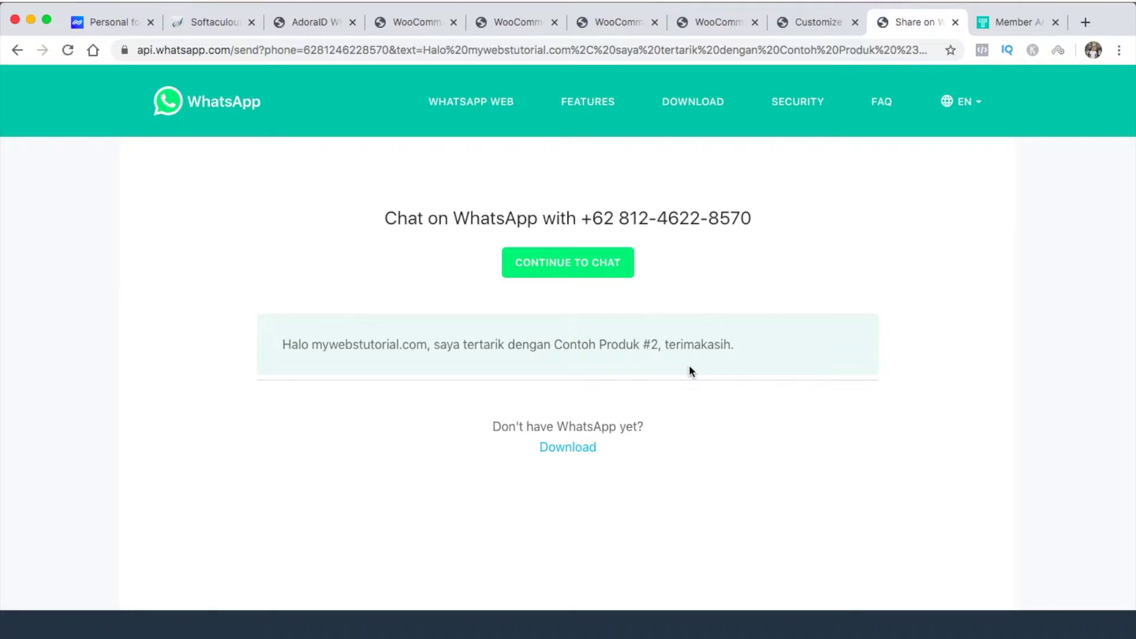
drag(555, 343, 657, 345)
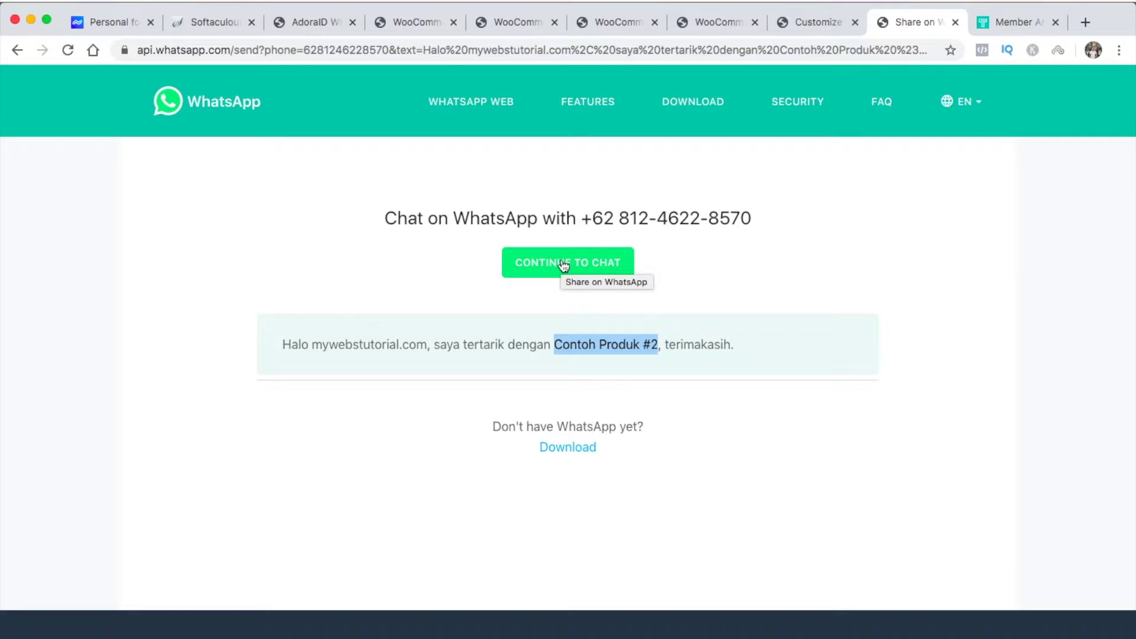
click(463, 275)
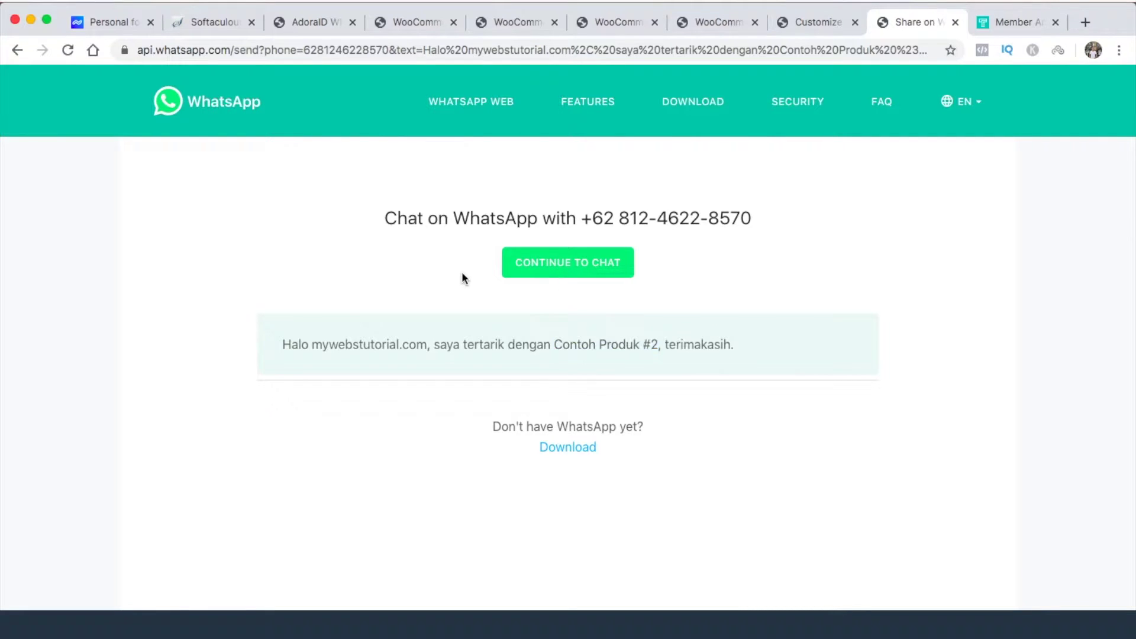
scroll(462, 273, left, 5)
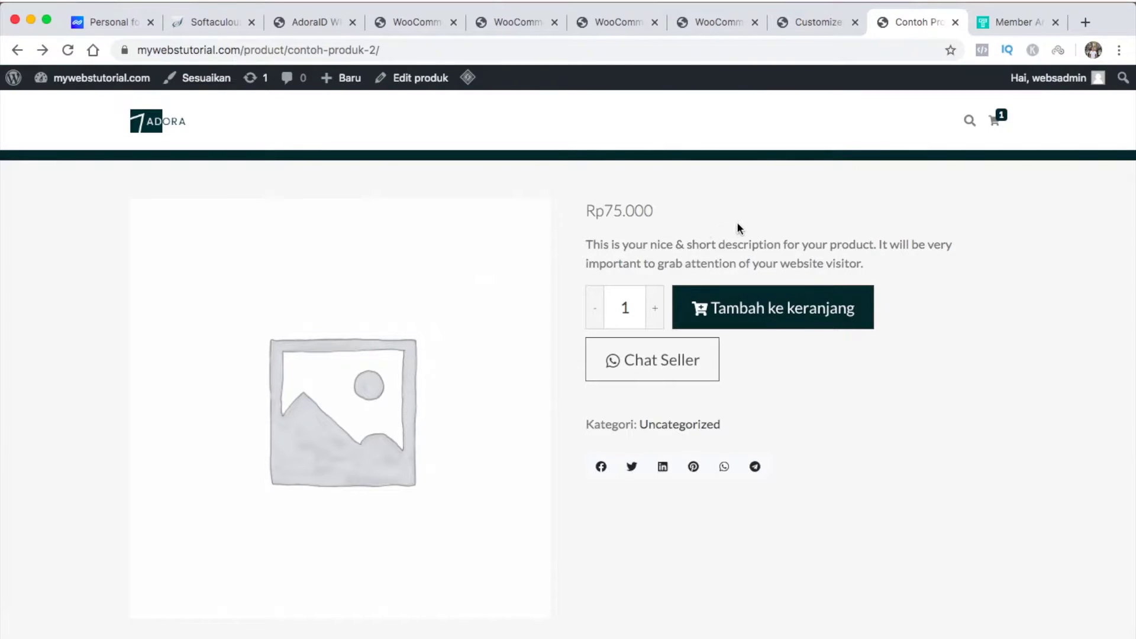
Add a second Contoh Produk #2, then enter the buyer's name, Denpasar Timur district and phone at checkout
click(769, 320)
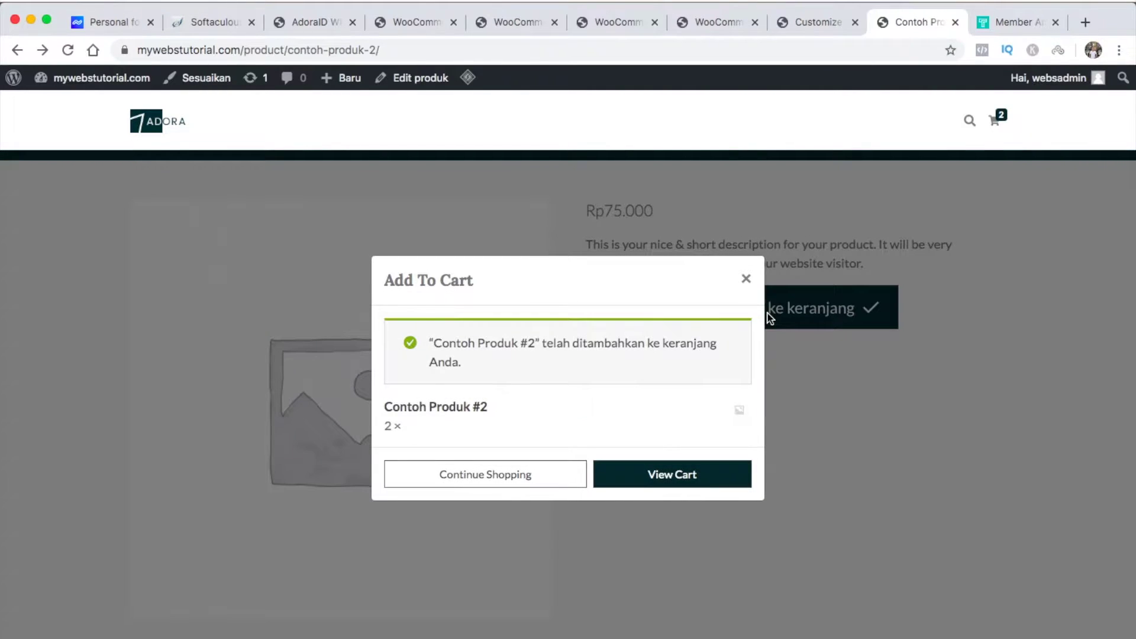
click(674, 475)
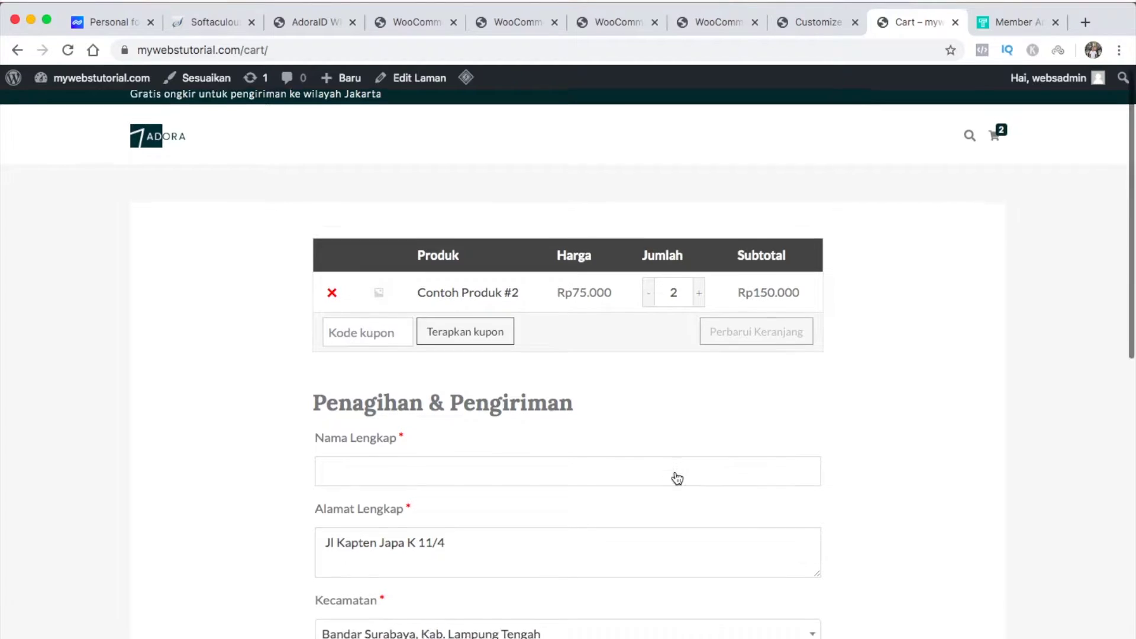
scroll(676, 477, down, 2)
click(664, 406)
text(Agus)
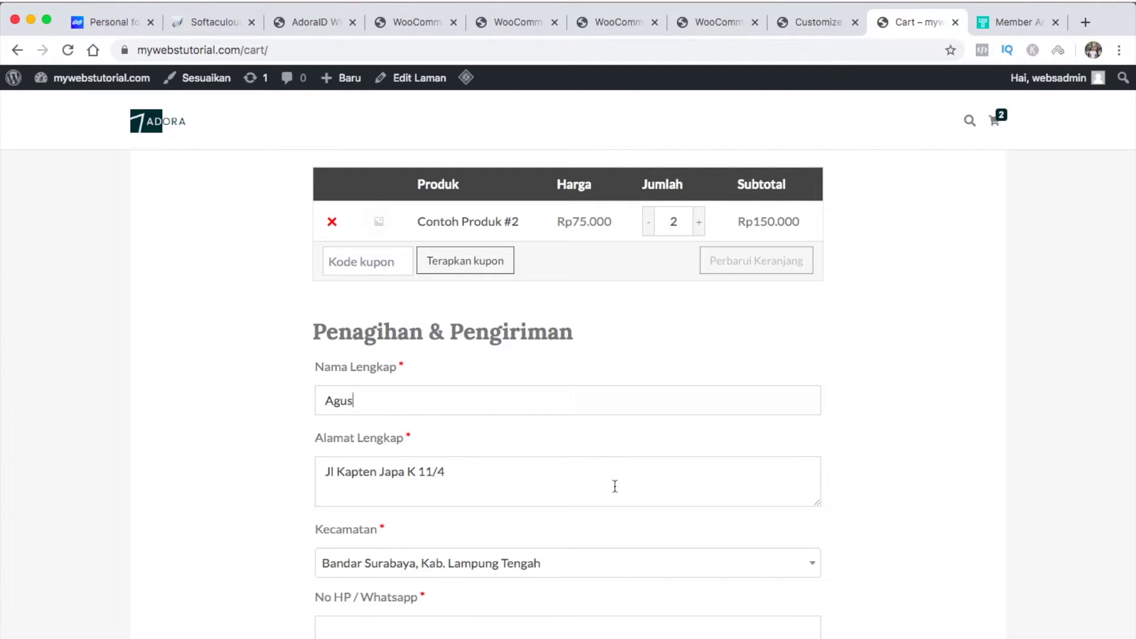
click(651, 563)
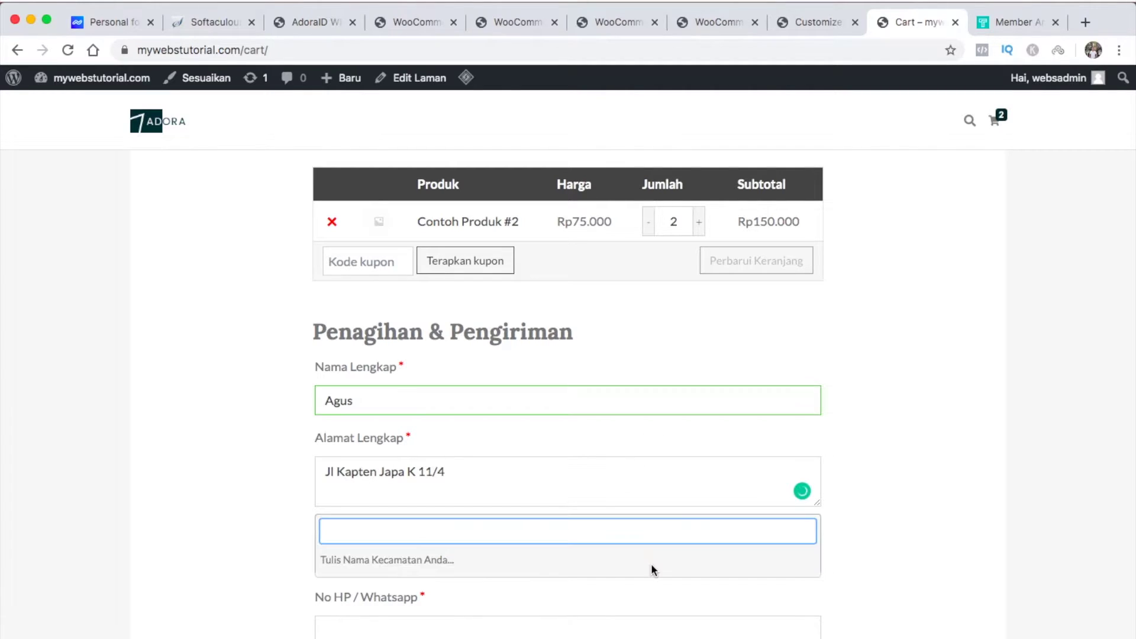
text(Den)
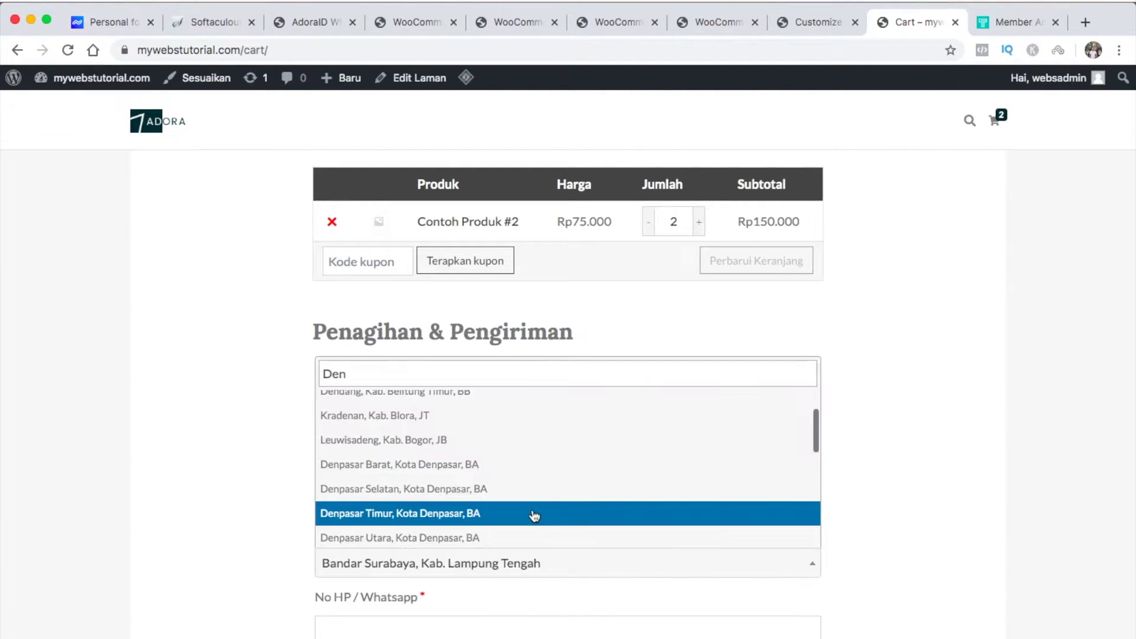
click(531, 514)
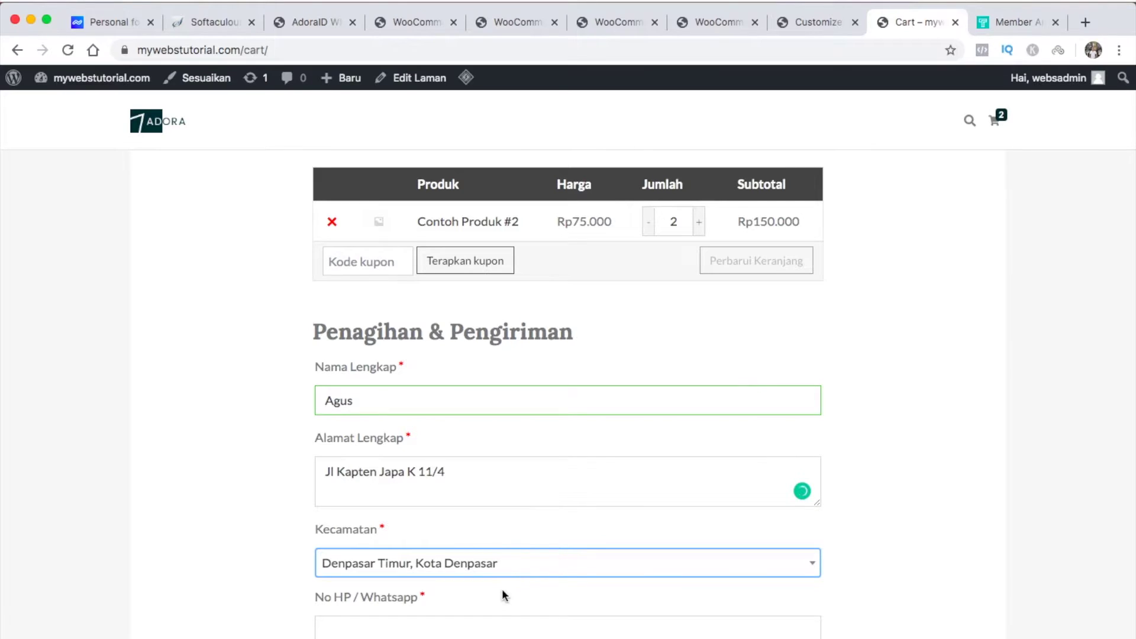
click(494, 630)
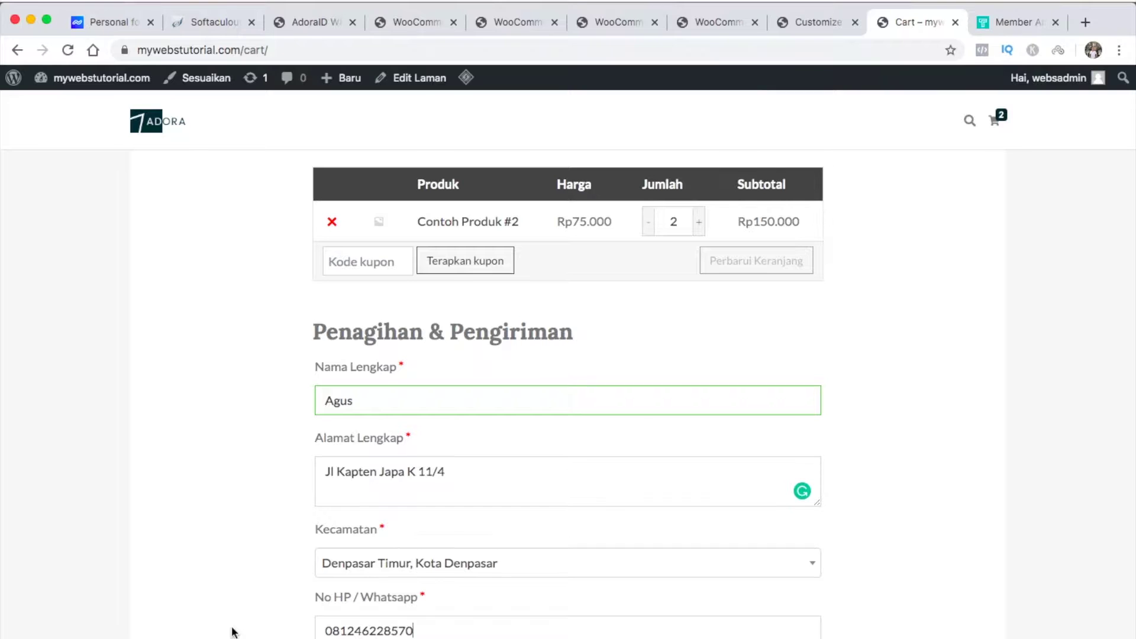
Change the Kecamatan to the district matching 'sura', giving TIKI Regular Service and Rp166.000 total
scroll(231, 633, down, 7)
scroll(232, 631, down, 1)
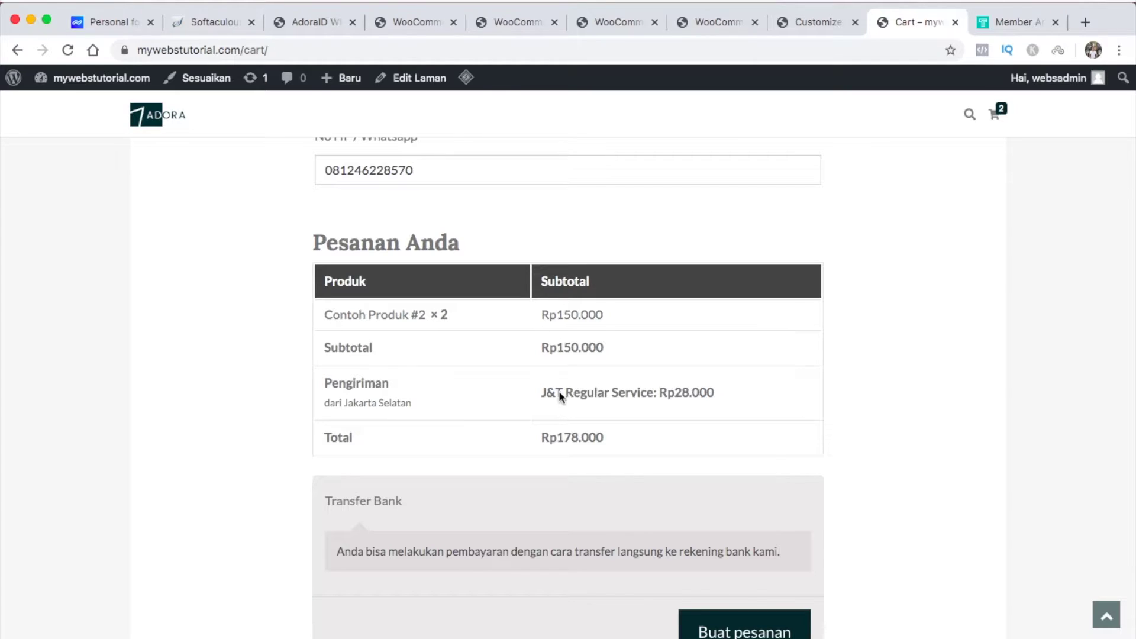
scroll(551, 399, up, 5)
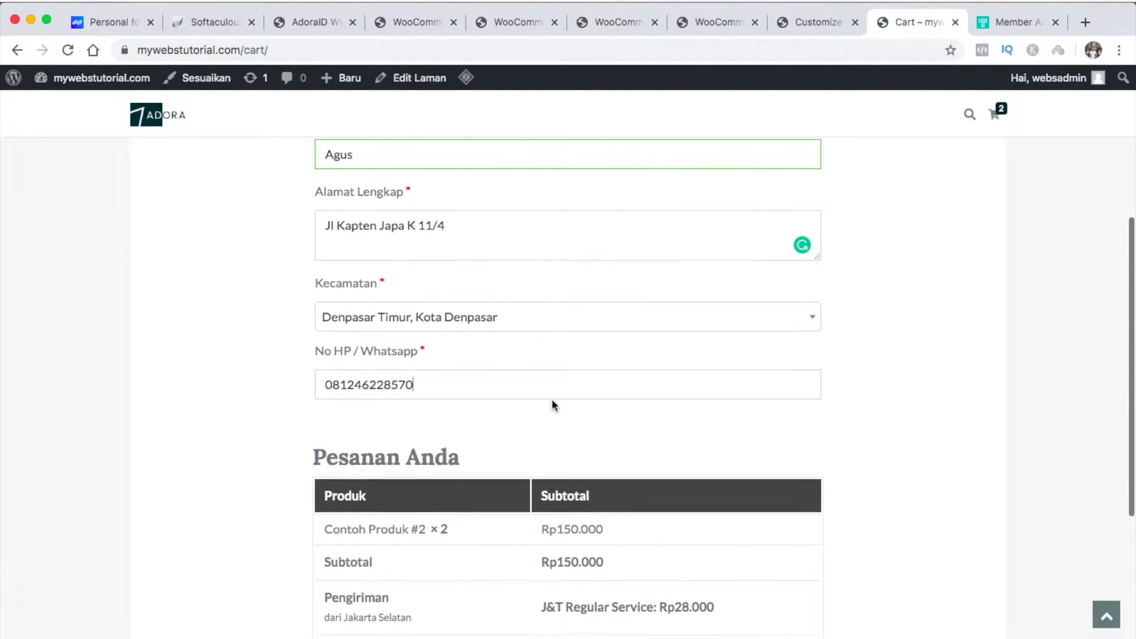
click(562, 326)
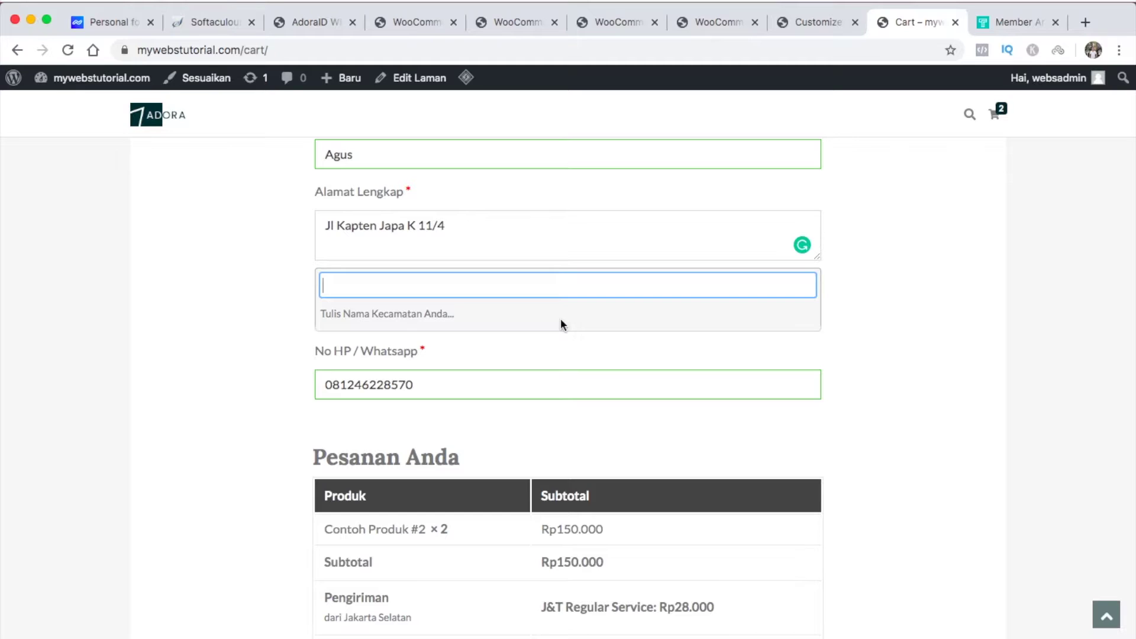
text(sura)
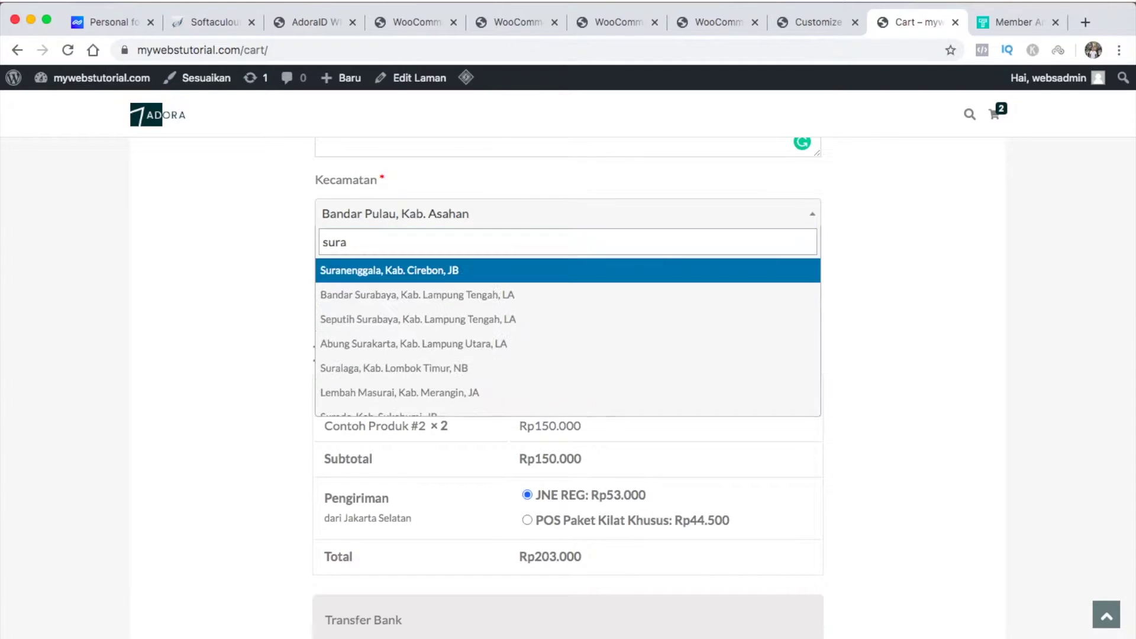
click(451, 270)
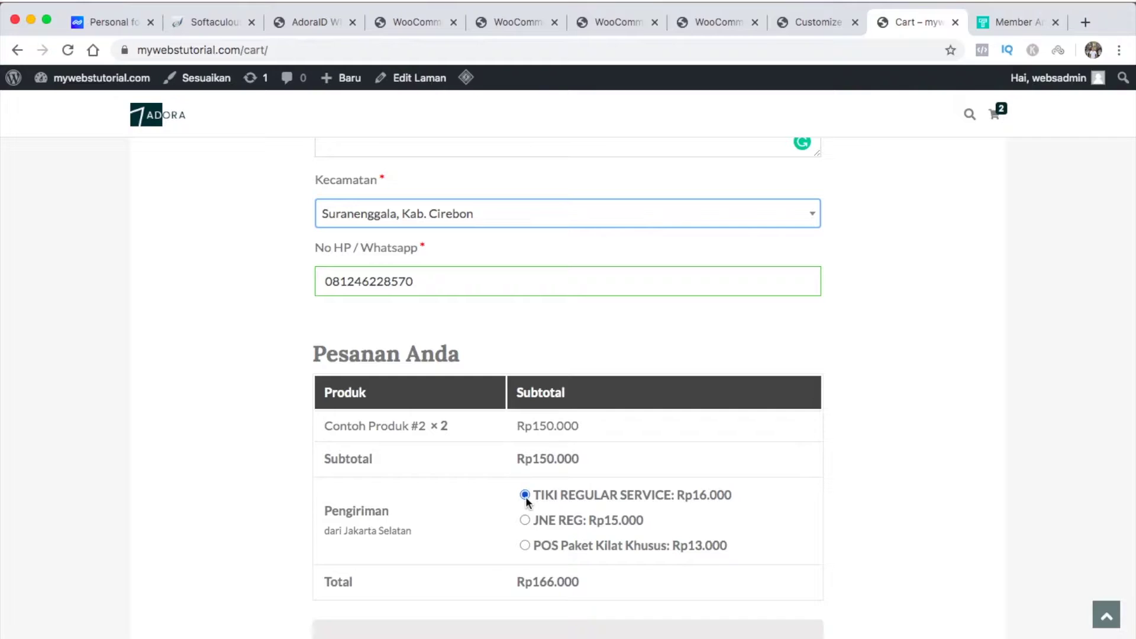
scroll(549, 497, down, 4)
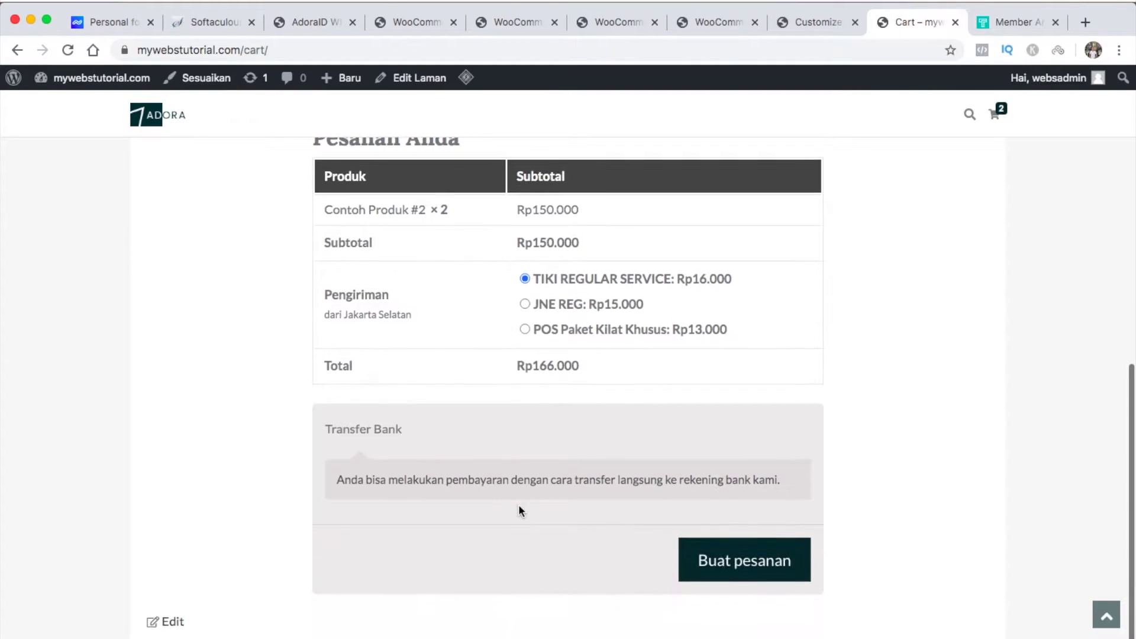
Place the order for 2 × Contoh Produk #2 totalling Rp166.000 with Buat pesanan
click(737, 565)
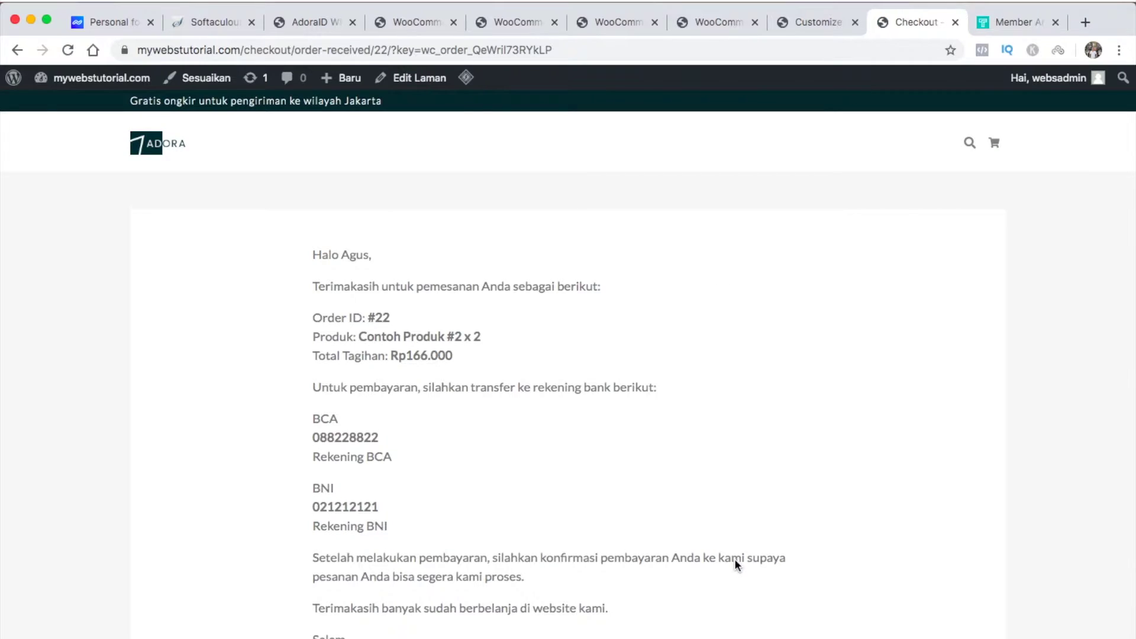
scroll(735, 559, down, 2)
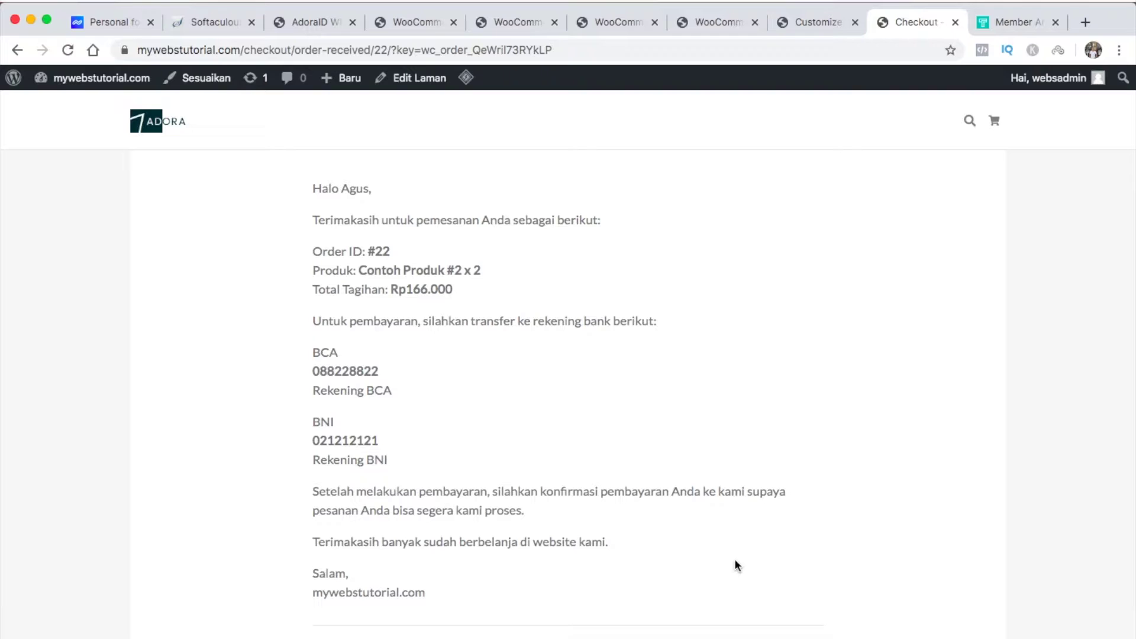
scroll(736, 561, down, 6)
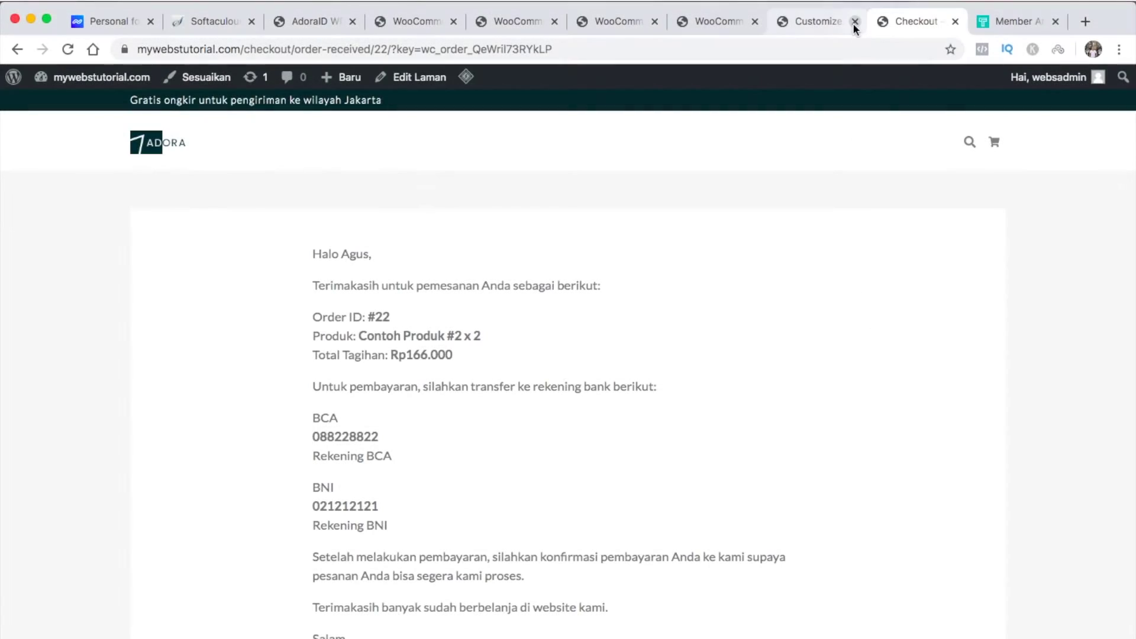
Close the leftover Customize, WooCommerce and AdoraID theme-setup browser tabs
click(854, 22)
click(755, 22)
click(654, 21)
click(554, 22)
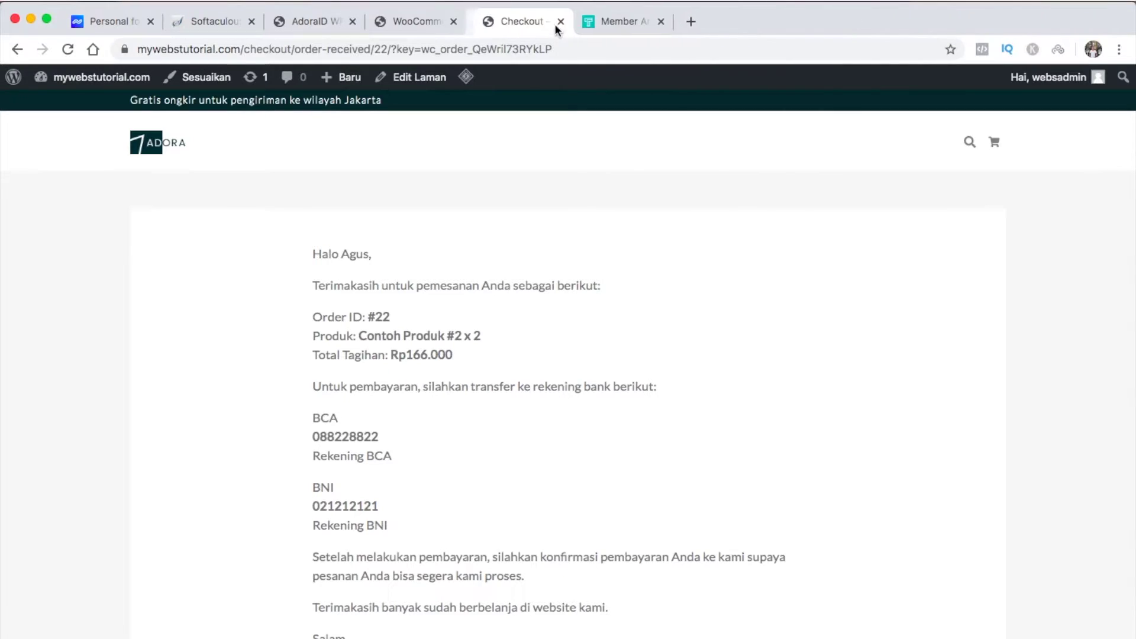
click(454, 22)
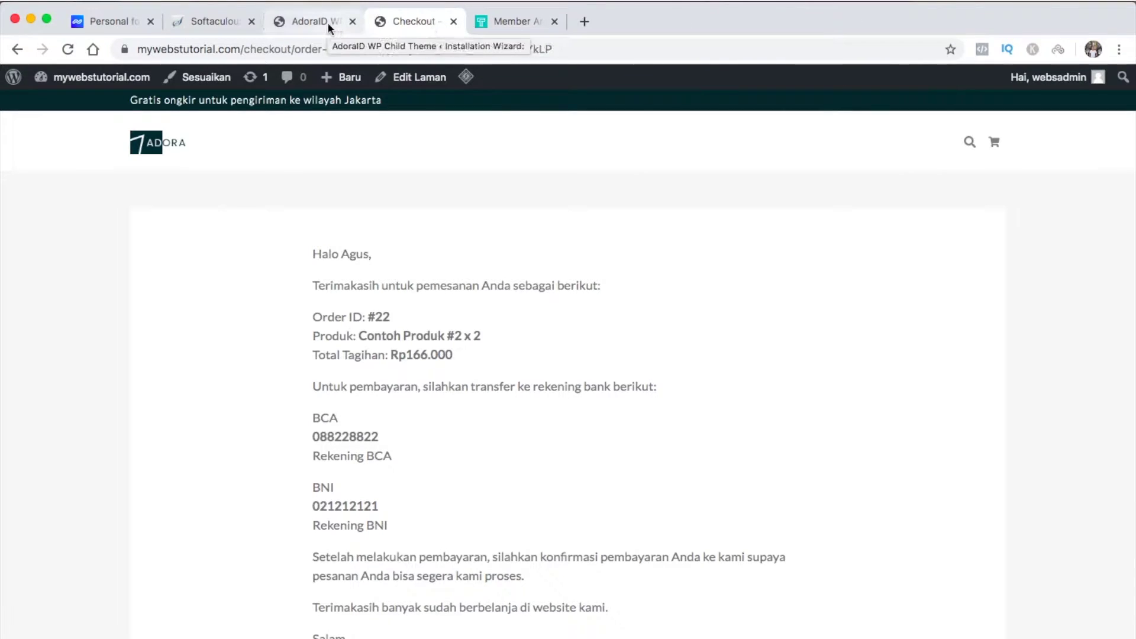
click(328, 23)
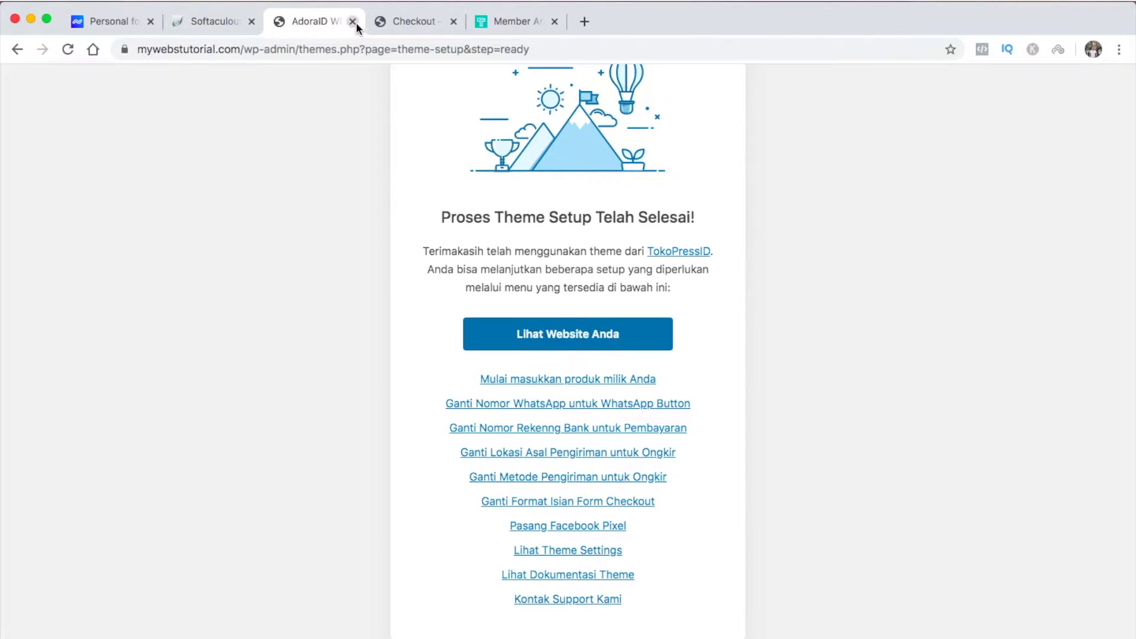
click(352, 22)
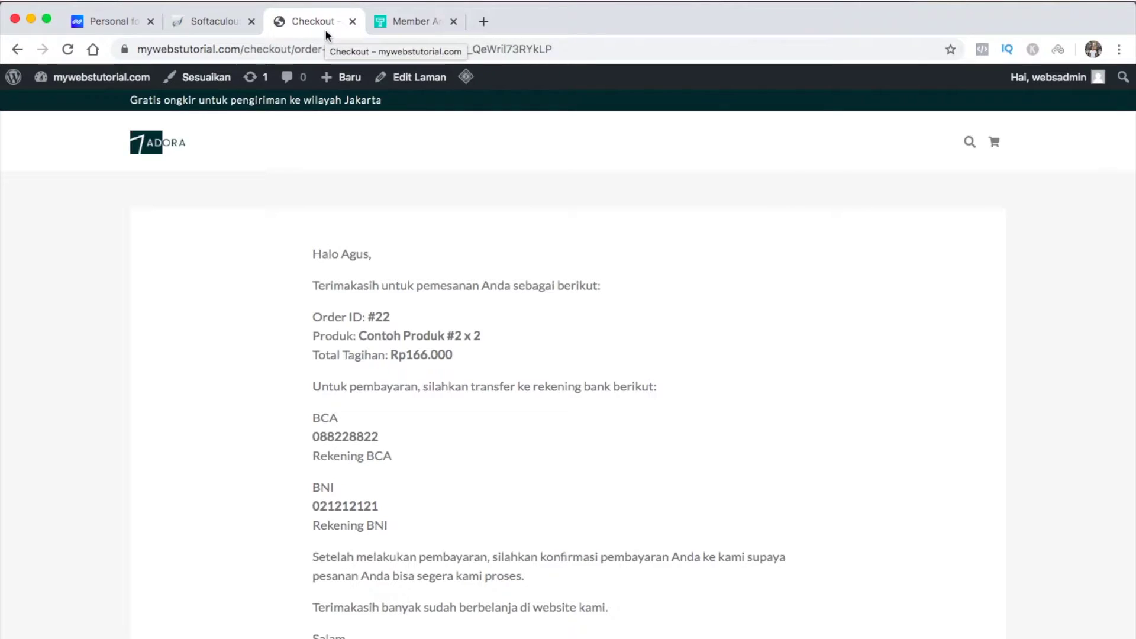
mouse_move(111, 83)
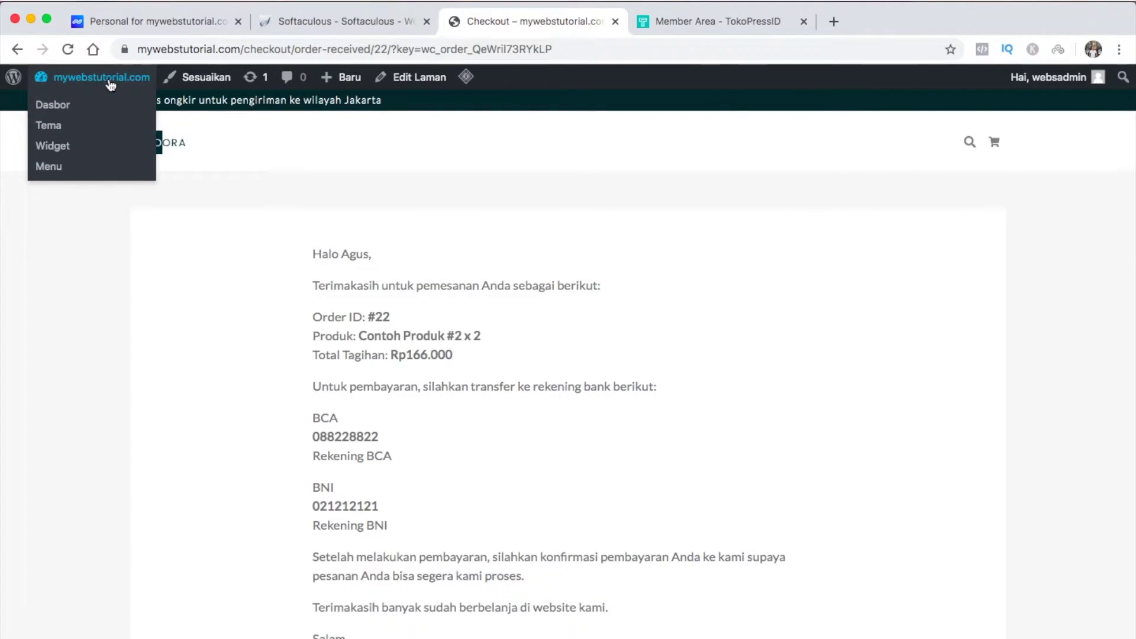
Open the installed plugins list from the WordPress dashboard
click(70, 109)
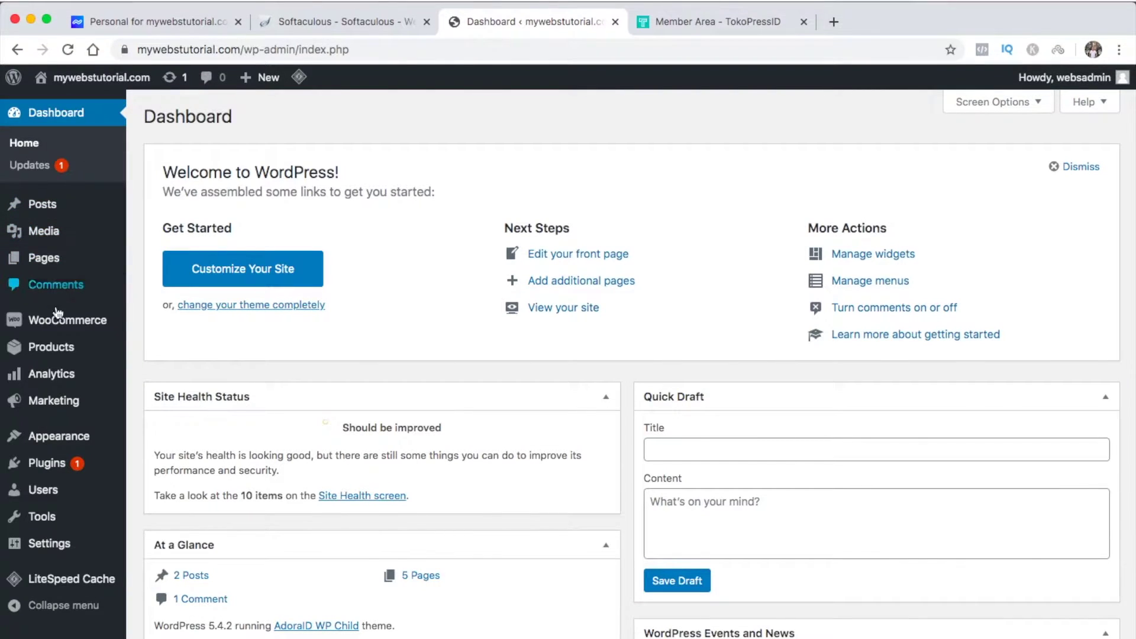
mouse_move(48, 448)
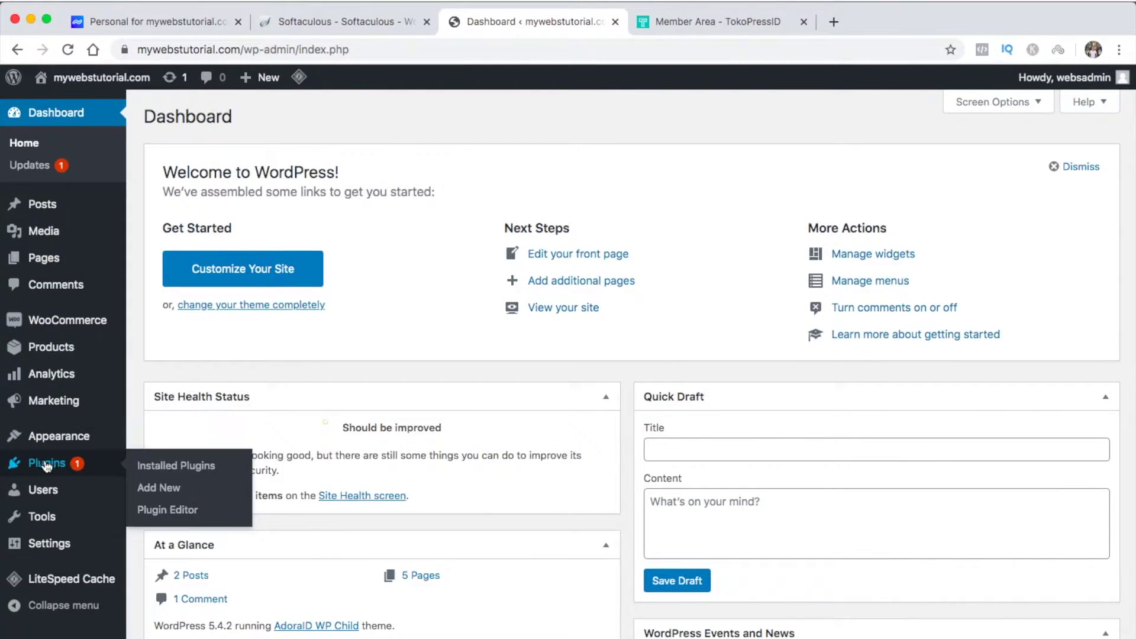
click(48, 466)
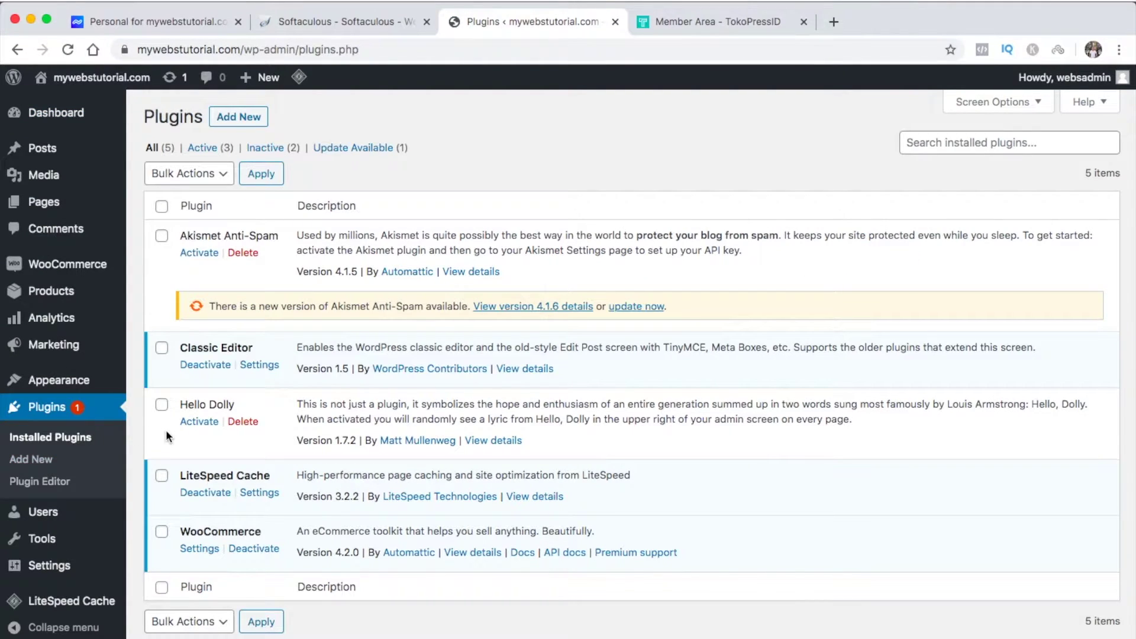
Bulk-delete Akismet Anti-Spam and Hello Dolly, then go to the Add New plugins page
click(162, 236)
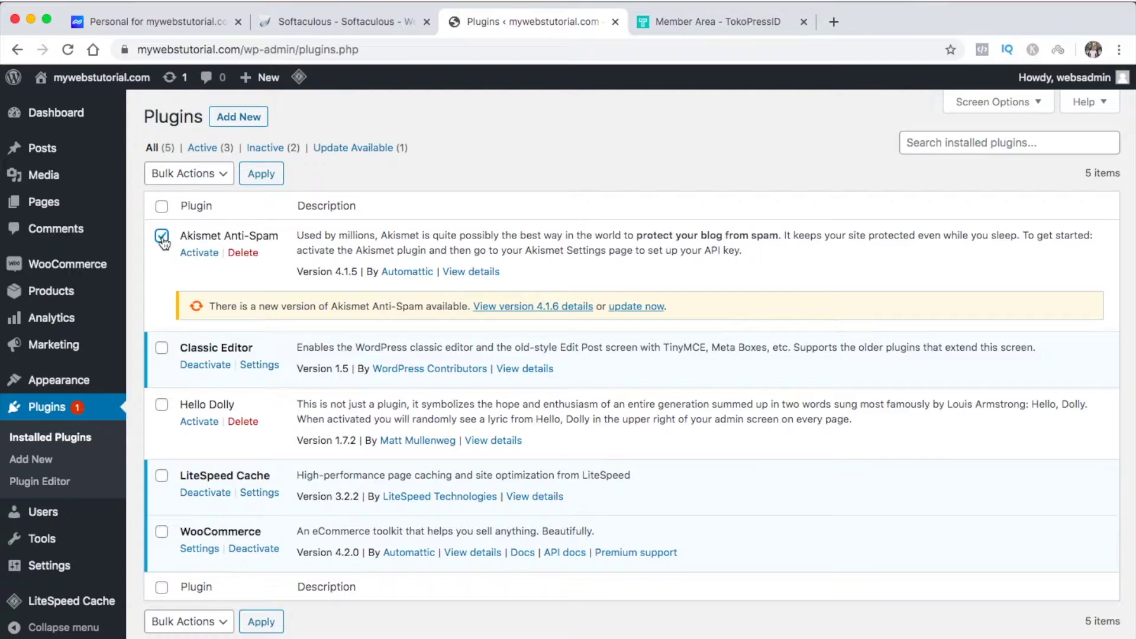
click(161, 407)
click(188, 174)
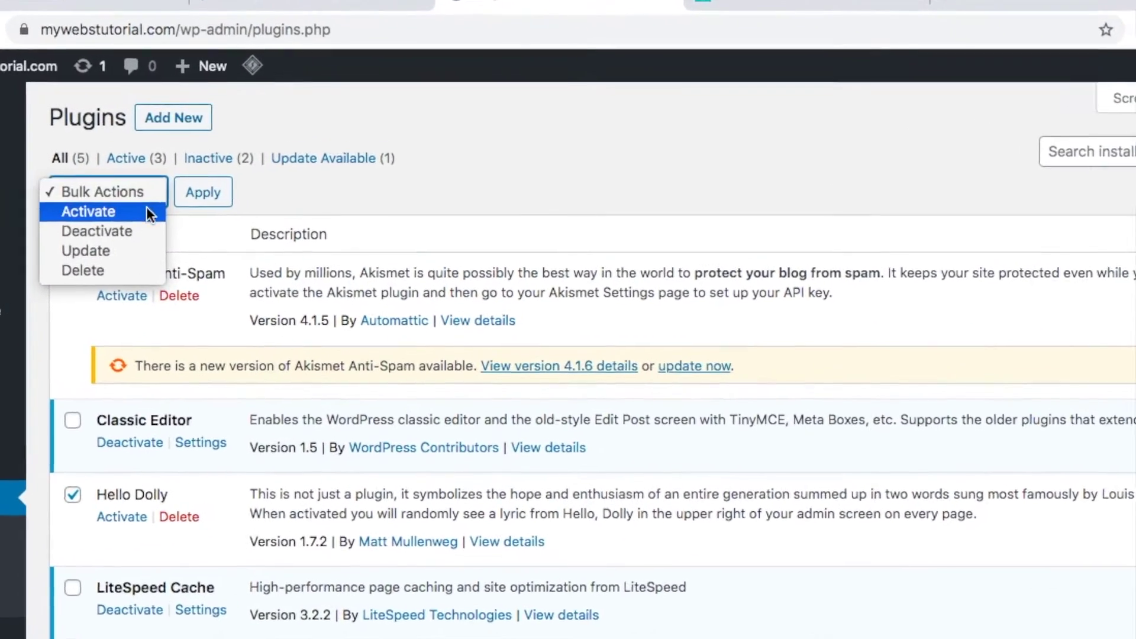
click(113, 278)
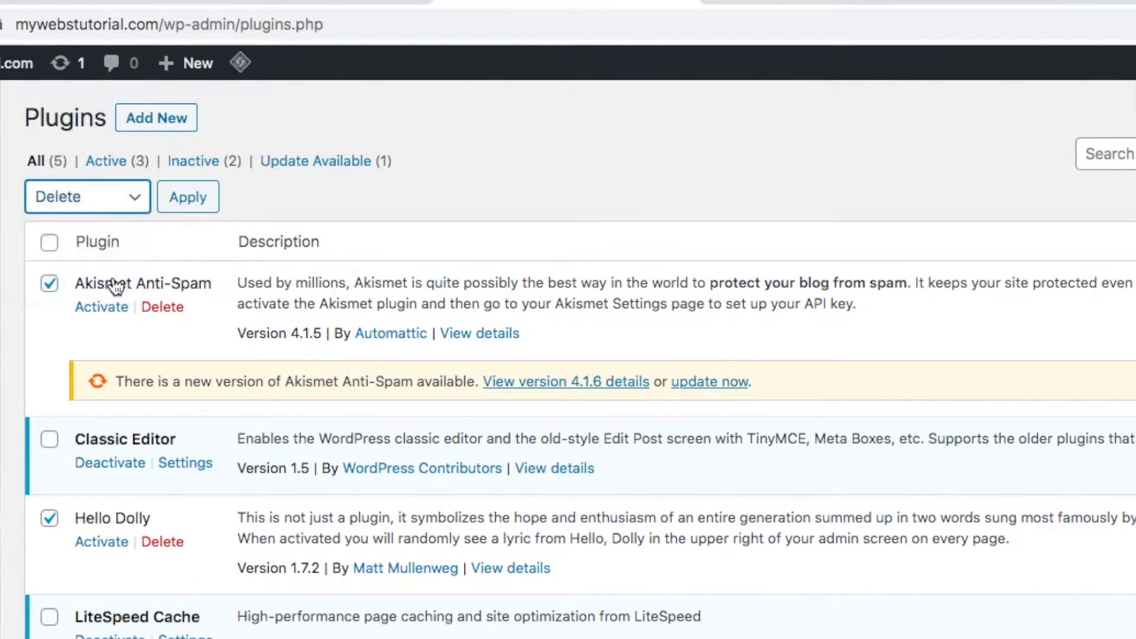
click(189, 202)
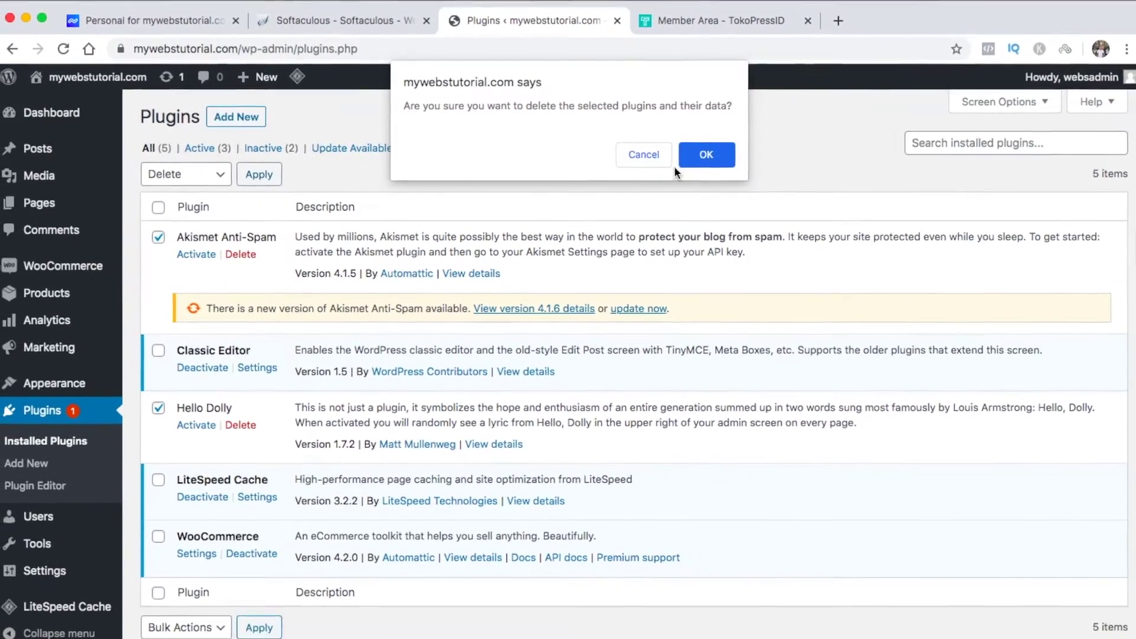
click(685, 161)
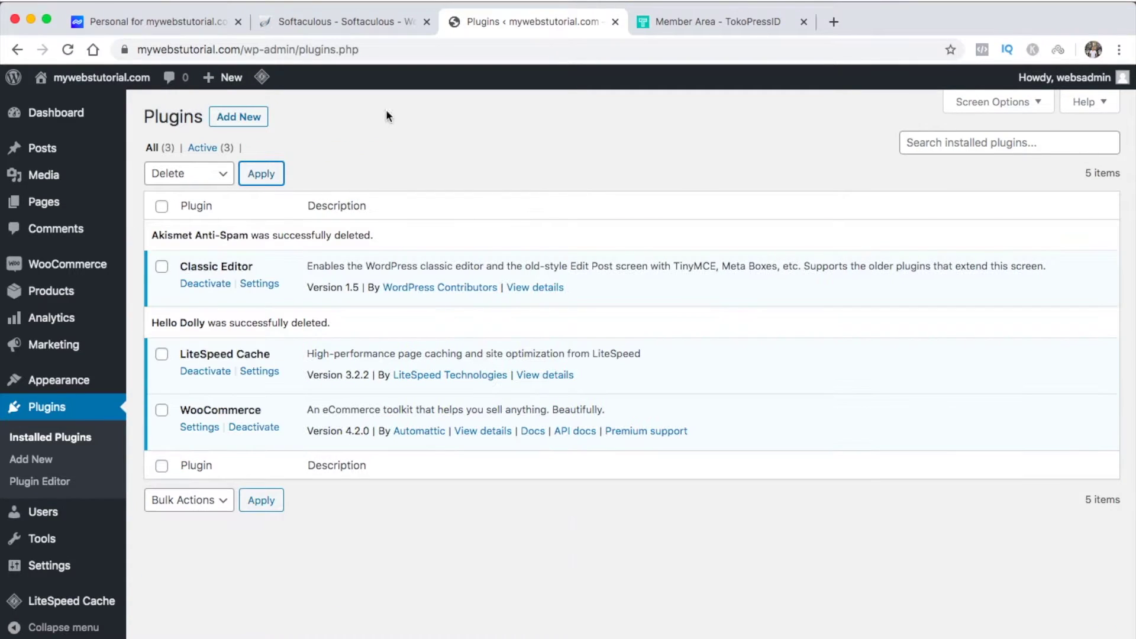
click(236, 118)
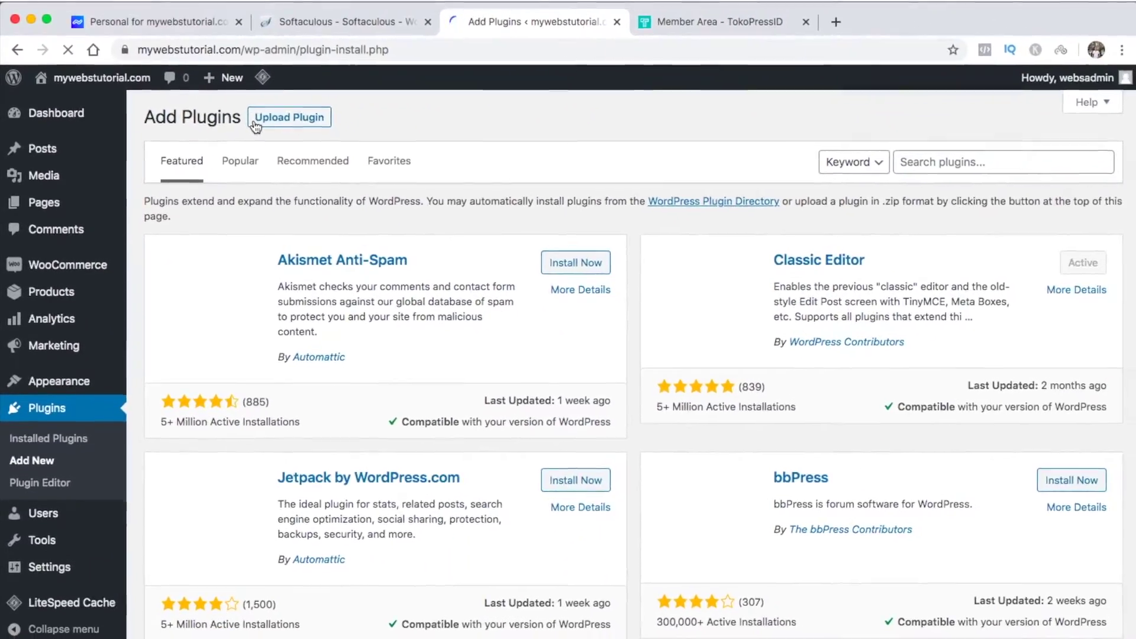
Search the plugin directory for 'elementor', then install and activate Elementor Page Builder
click(947, 162)
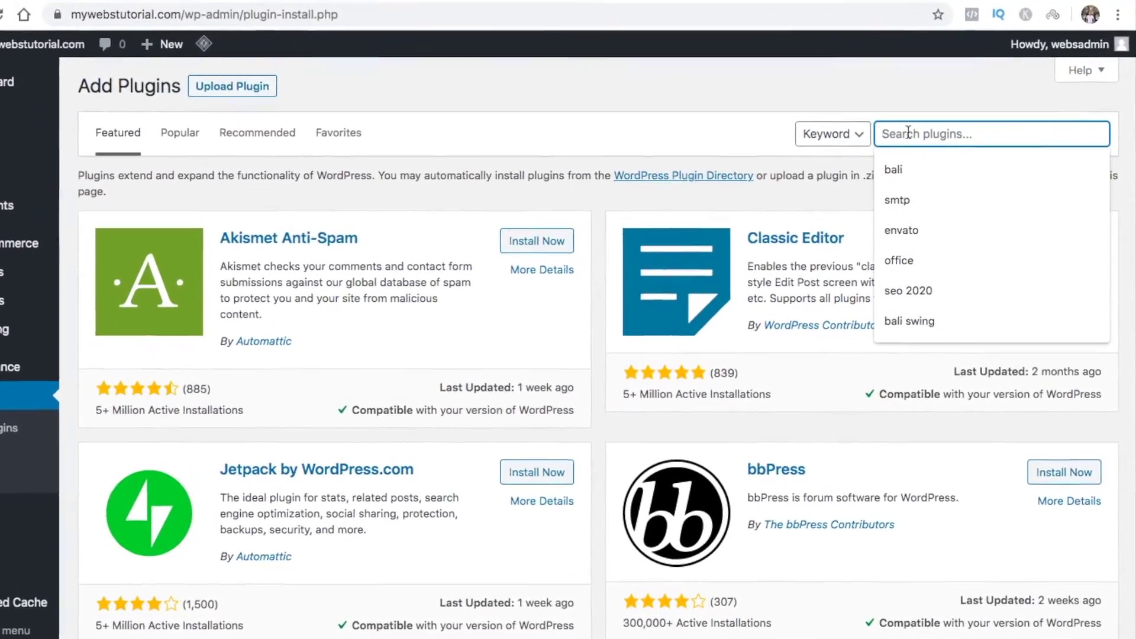
text(elementor)
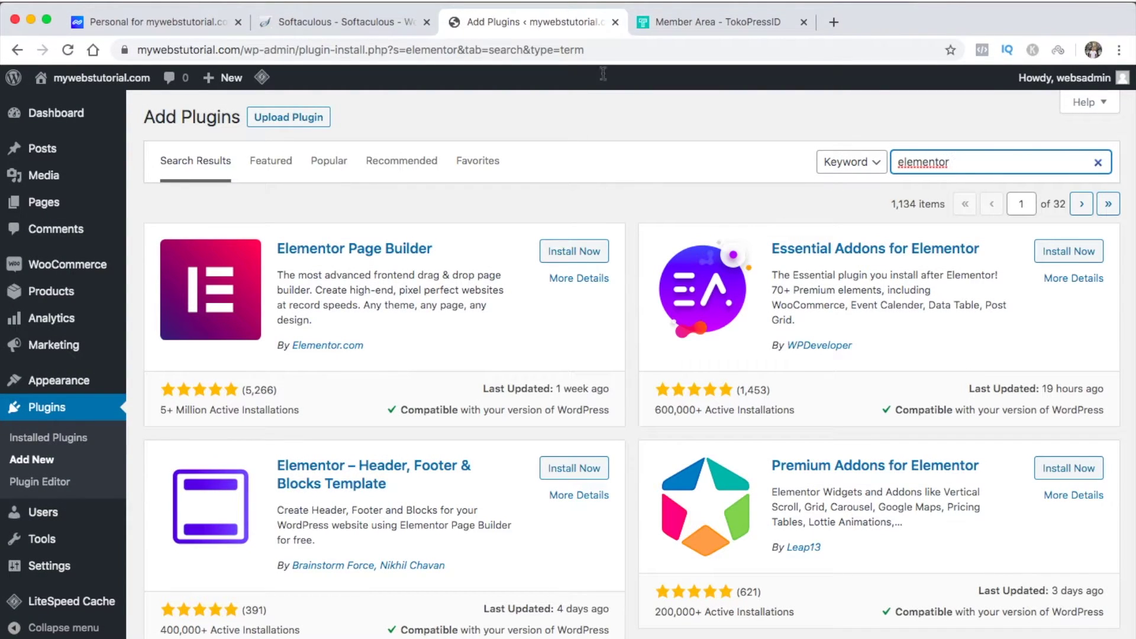
click(585, 254)
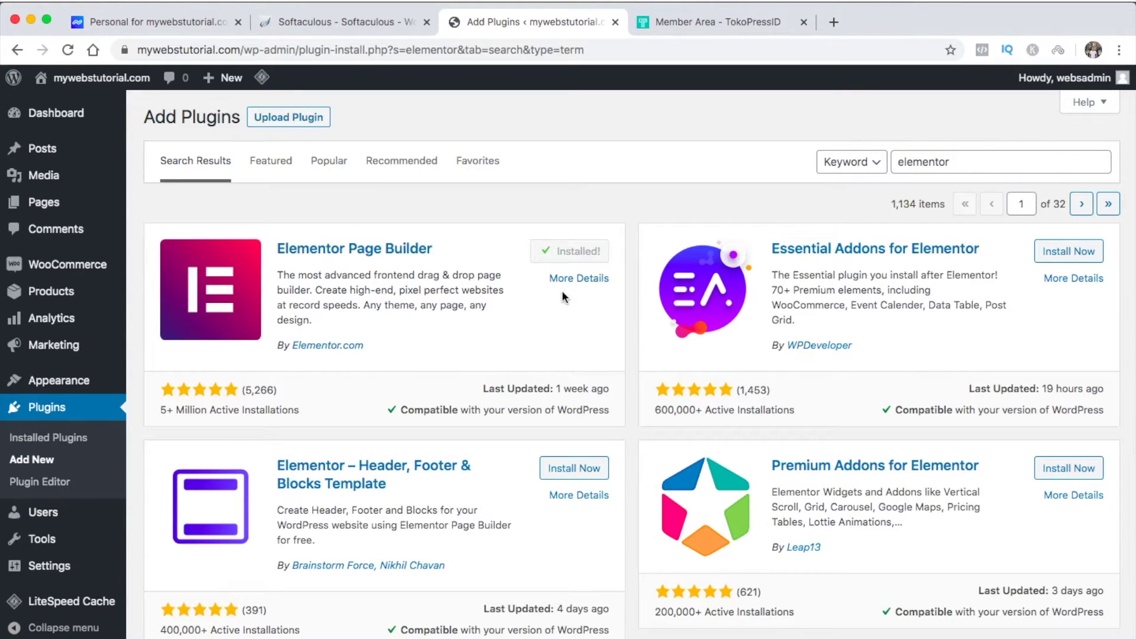
click(581, 257)
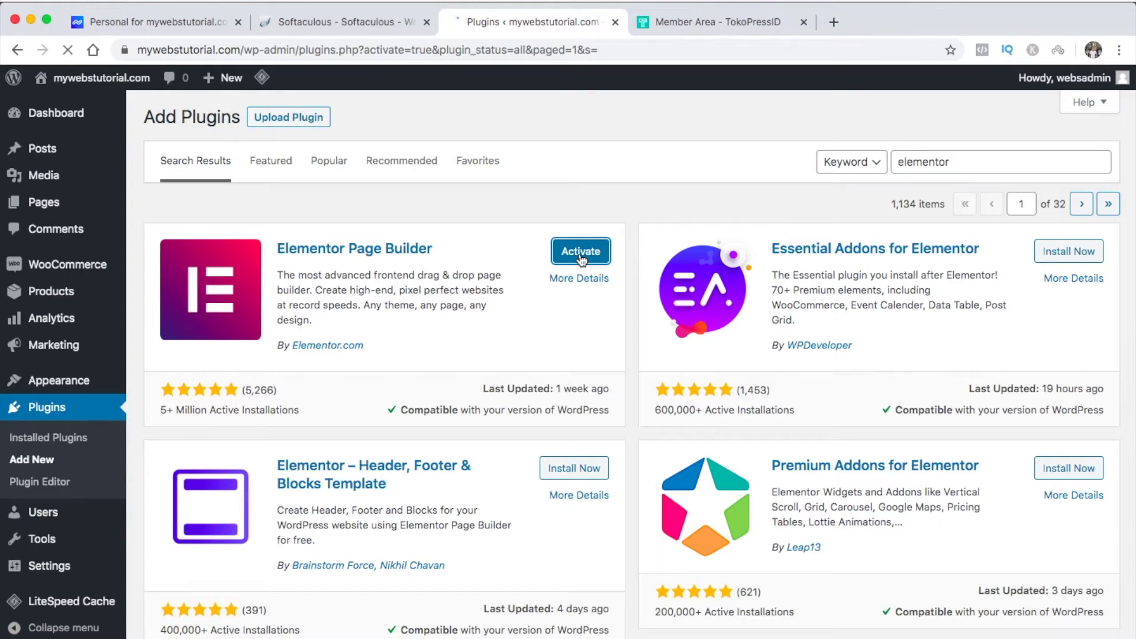
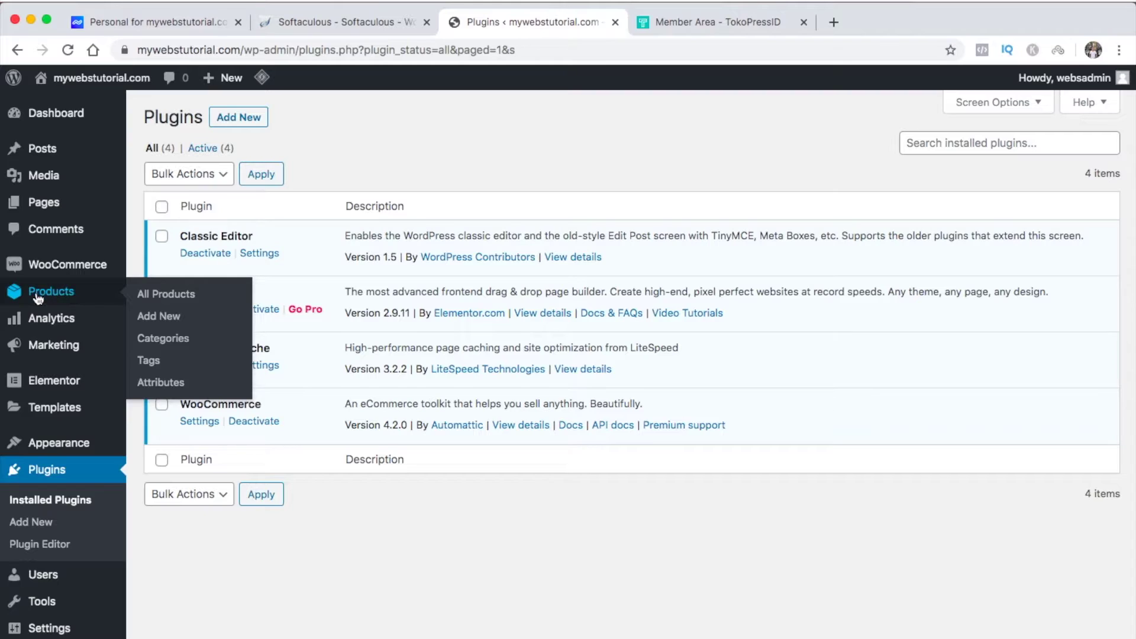
From All Products, start a new product titled 'Kaos Pria Lengan Panjang'
click(158, 295)
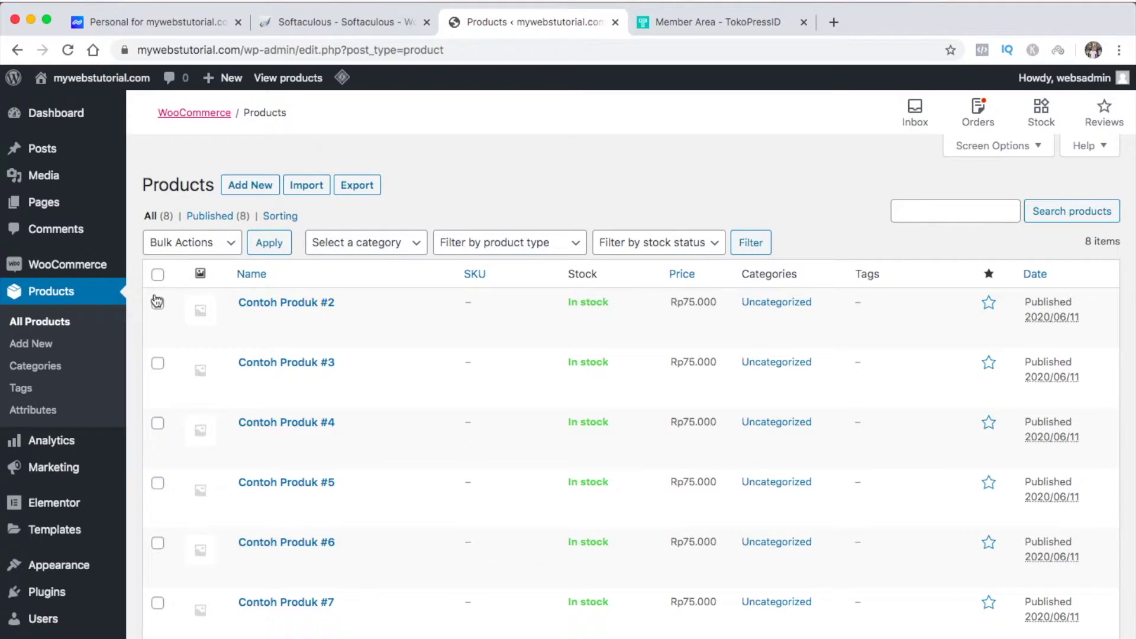
mouse_move(199, 308)
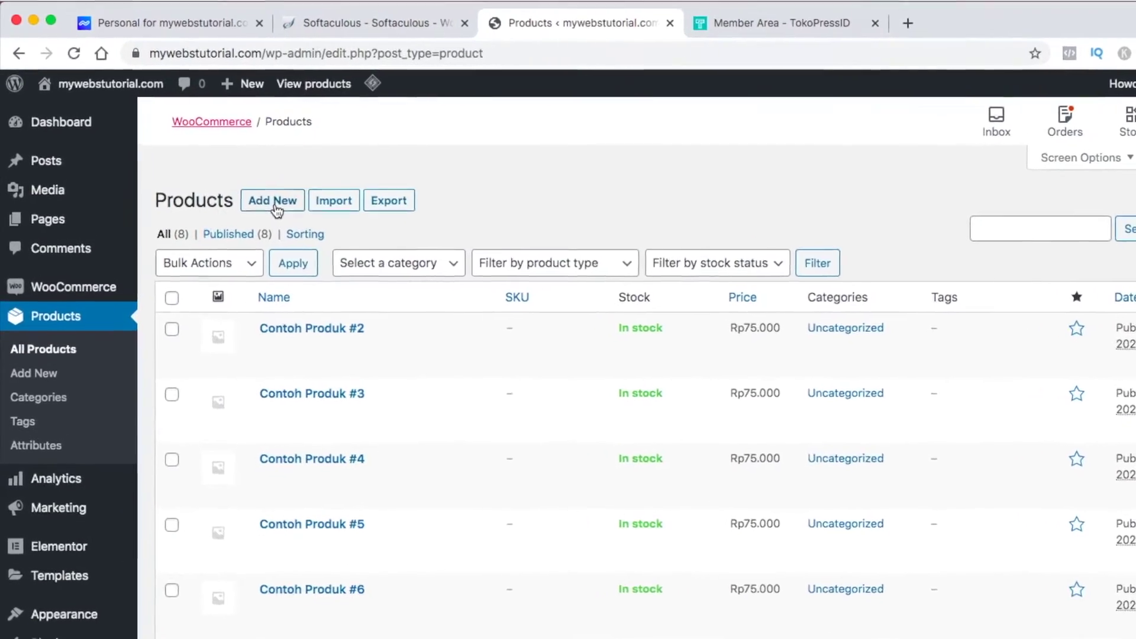
click(316, 234)
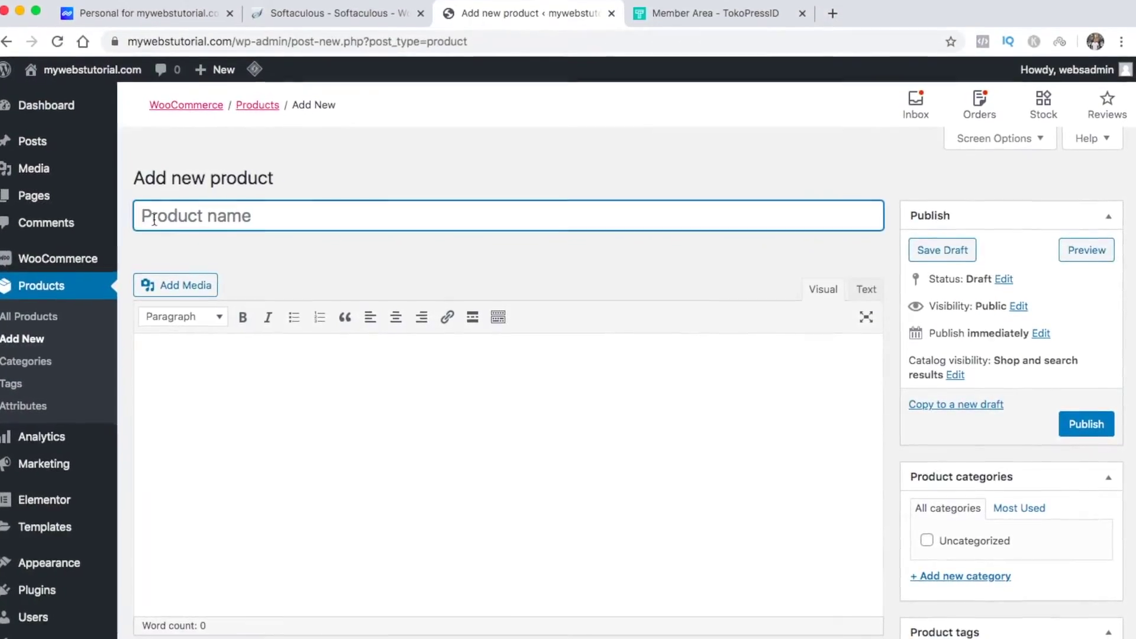
text(Kaos Pria)
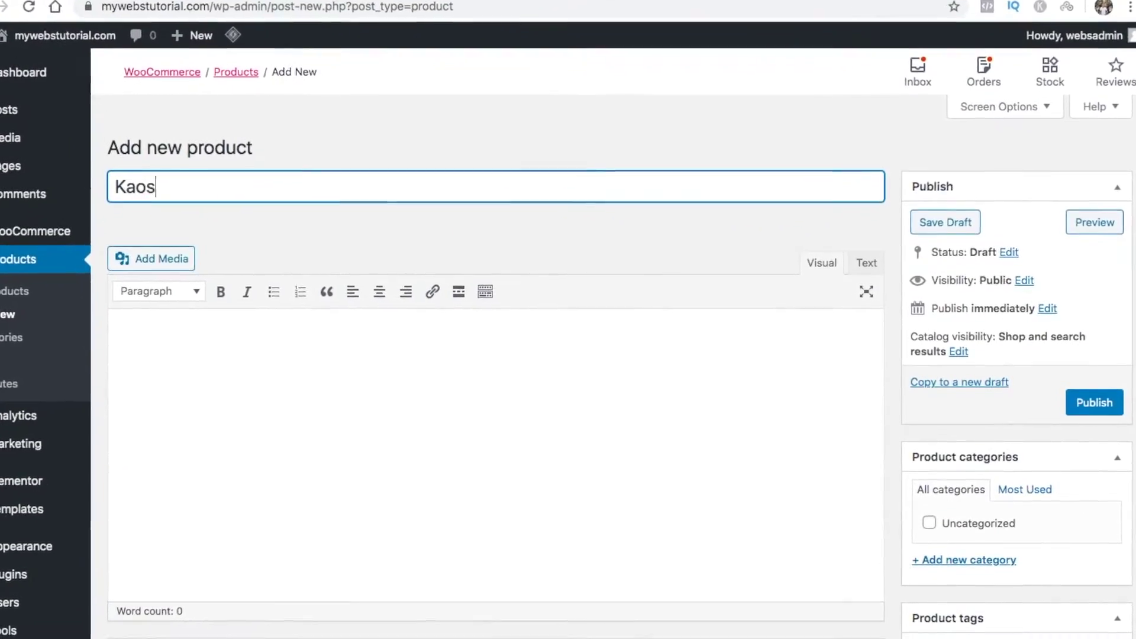
text( Lengan Panjang)
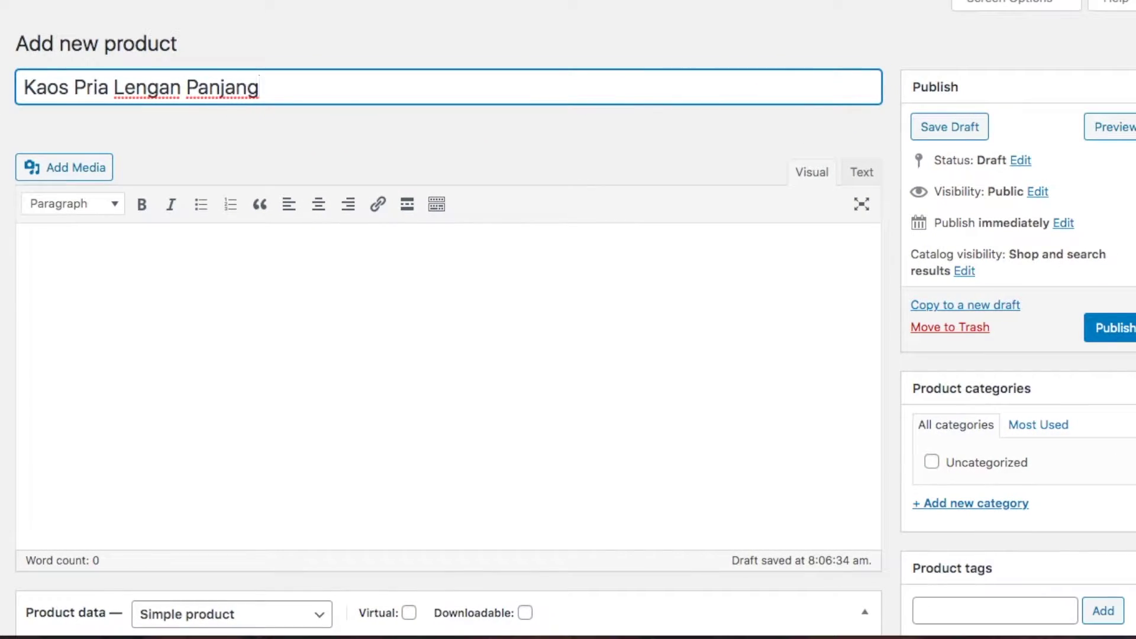
Select the prepared product description text in the TextEdit notes document
click(69, 256)
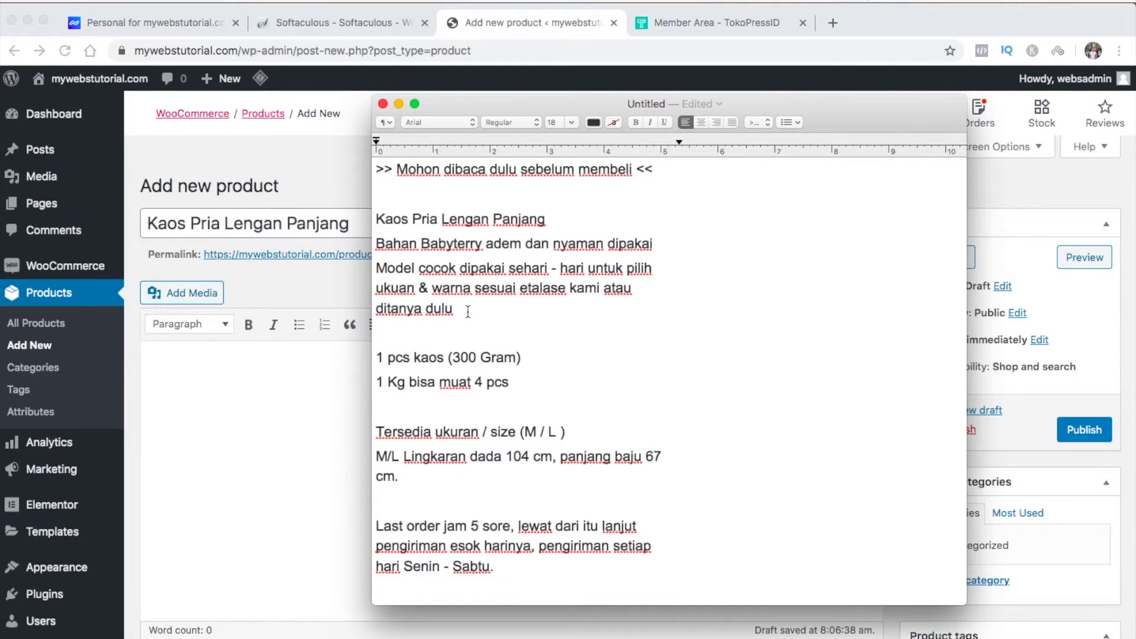
scroll(467, 311, down, 3)
drag(473, 504, 379, 148)
key(super+c)
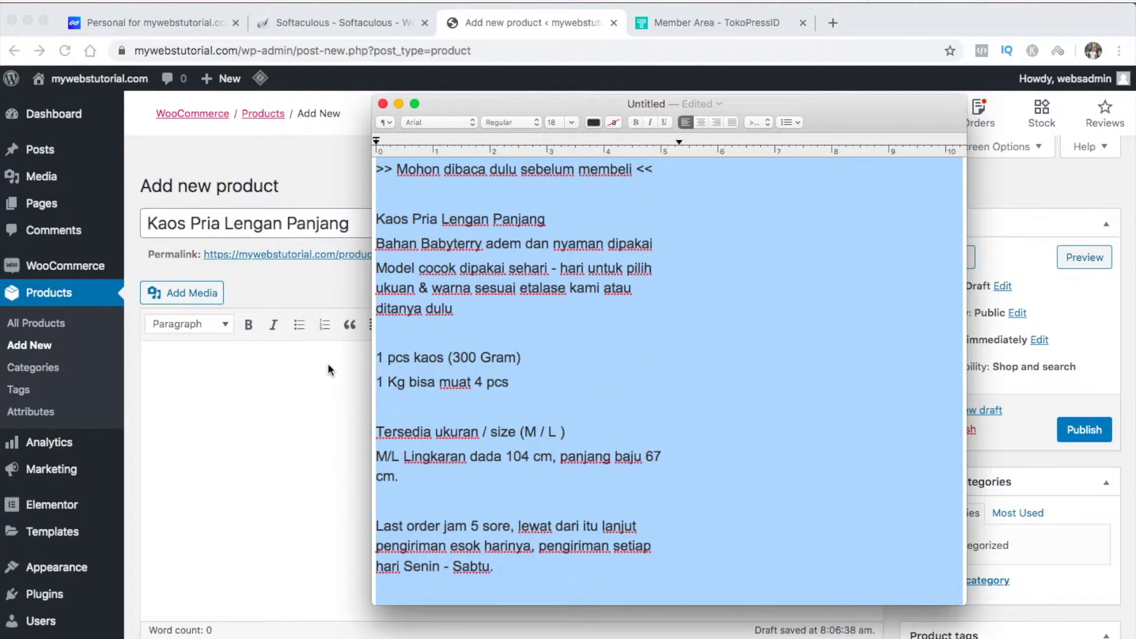
click(314, 372)
Paste the copied description into the product and set its type to Variable product
key(super+v)
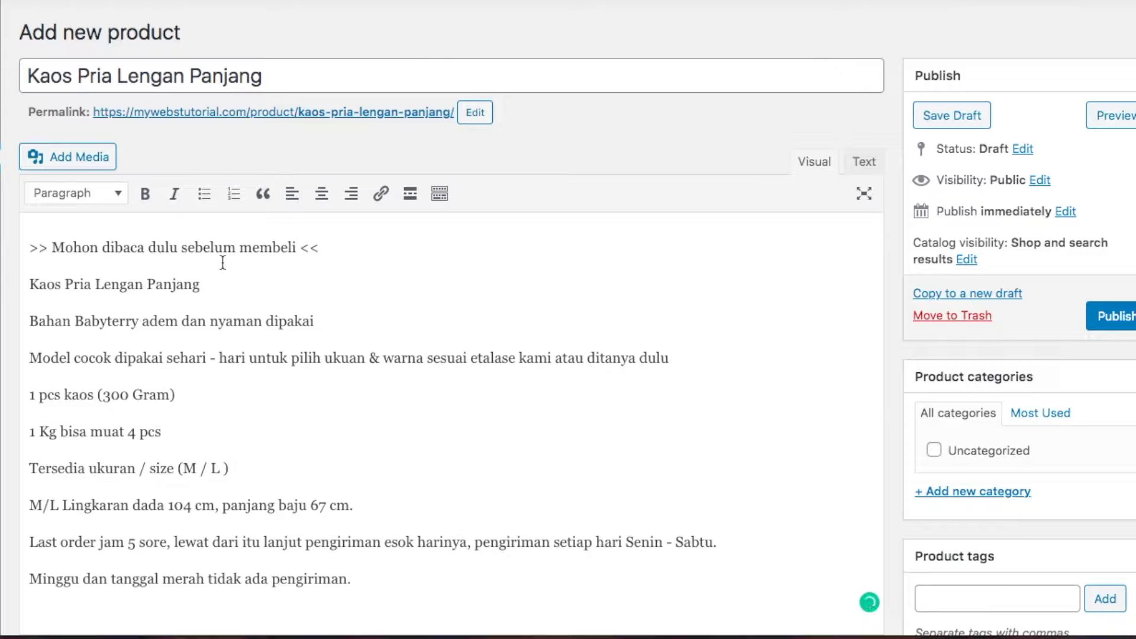
scroll(222, 262, down, 8)
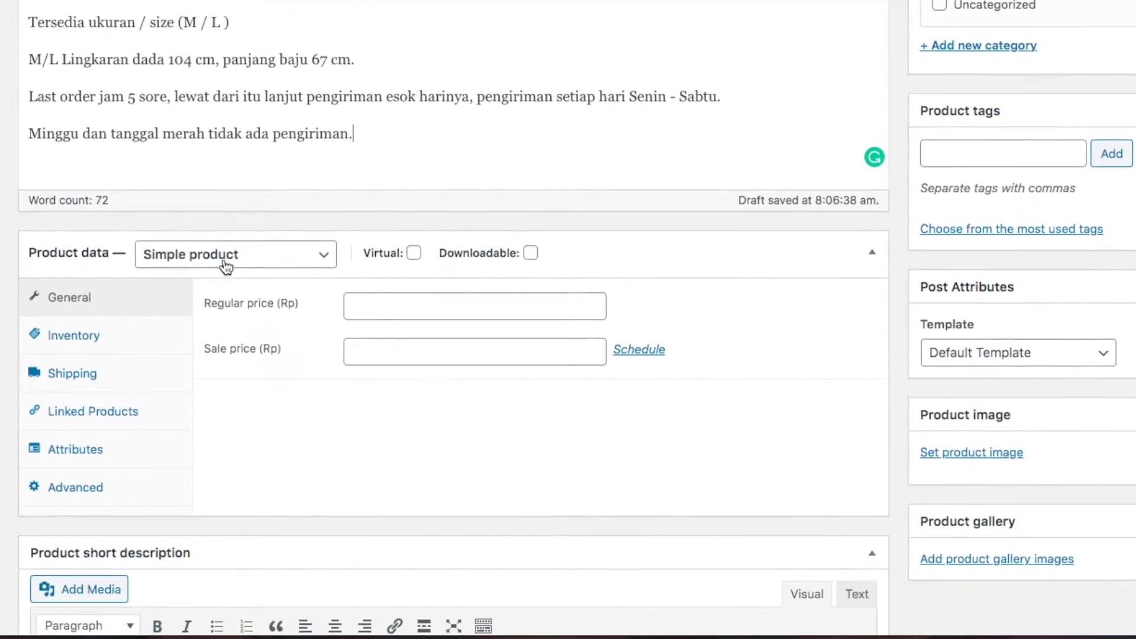
scroll(224, 264, down, 3)
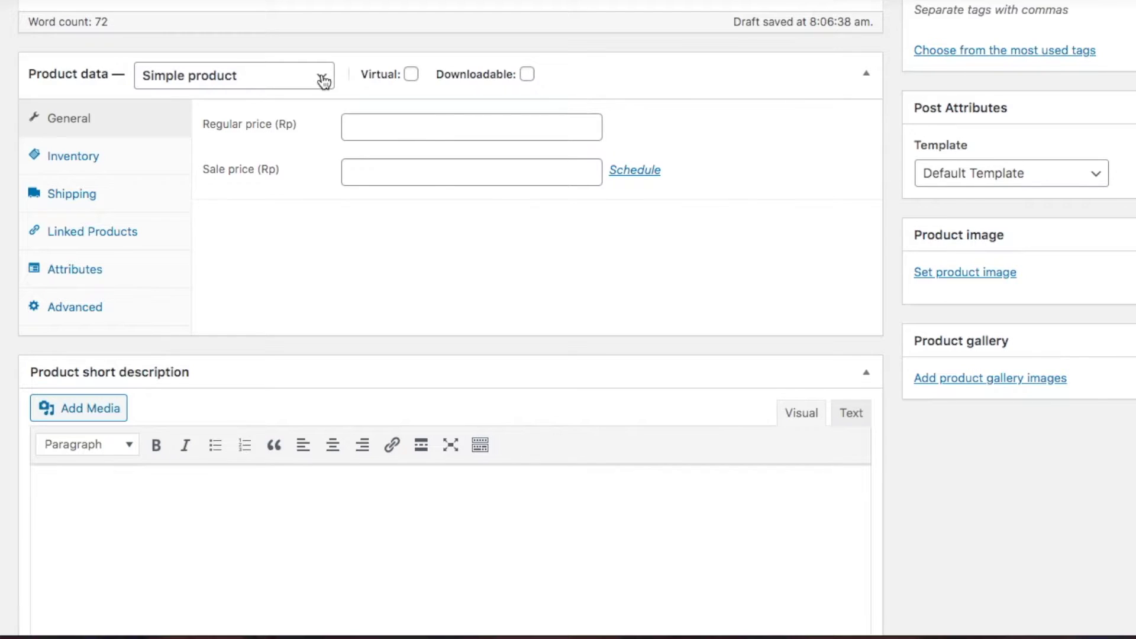
click(323, 79)
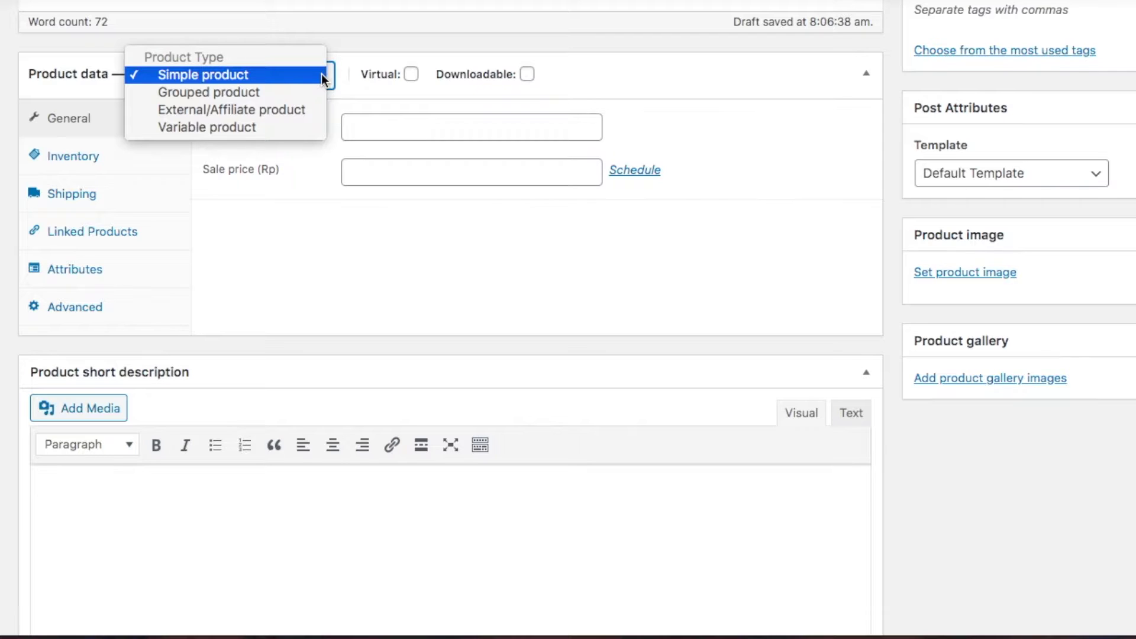
click(296, 129)
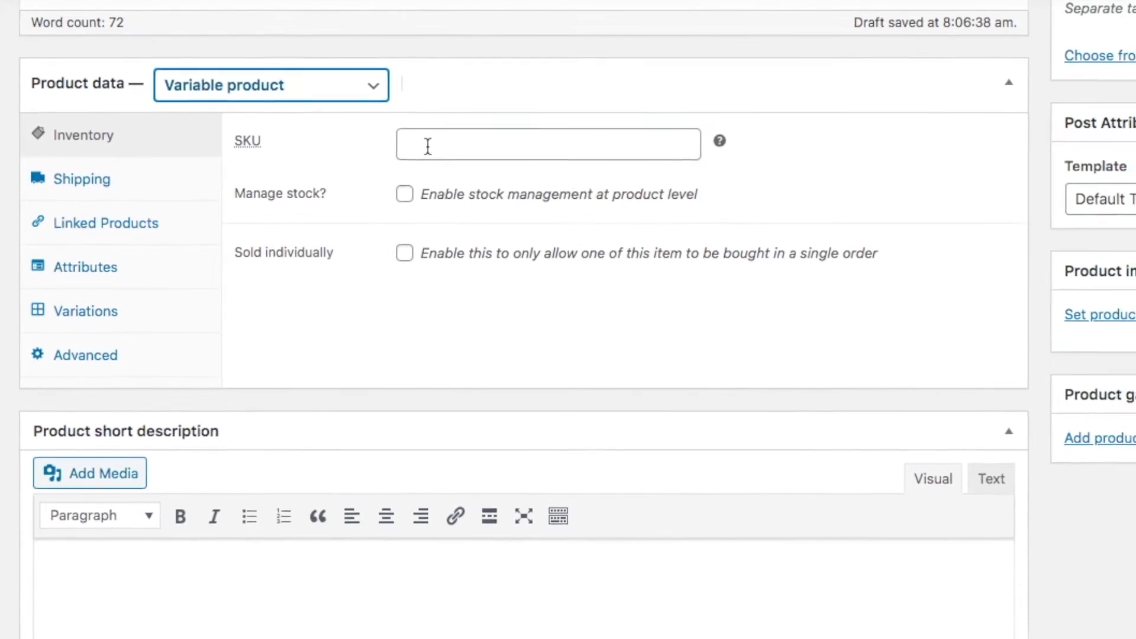
Enter KPL001 as the product's SKU
click(391, 135)
text(KPL)
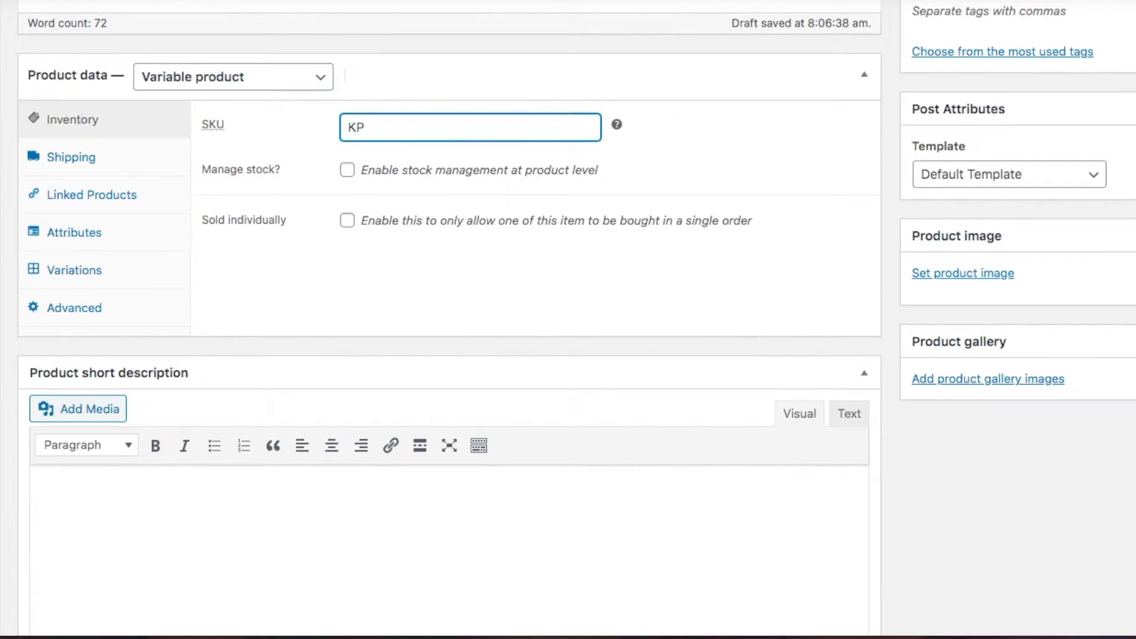
text(001)
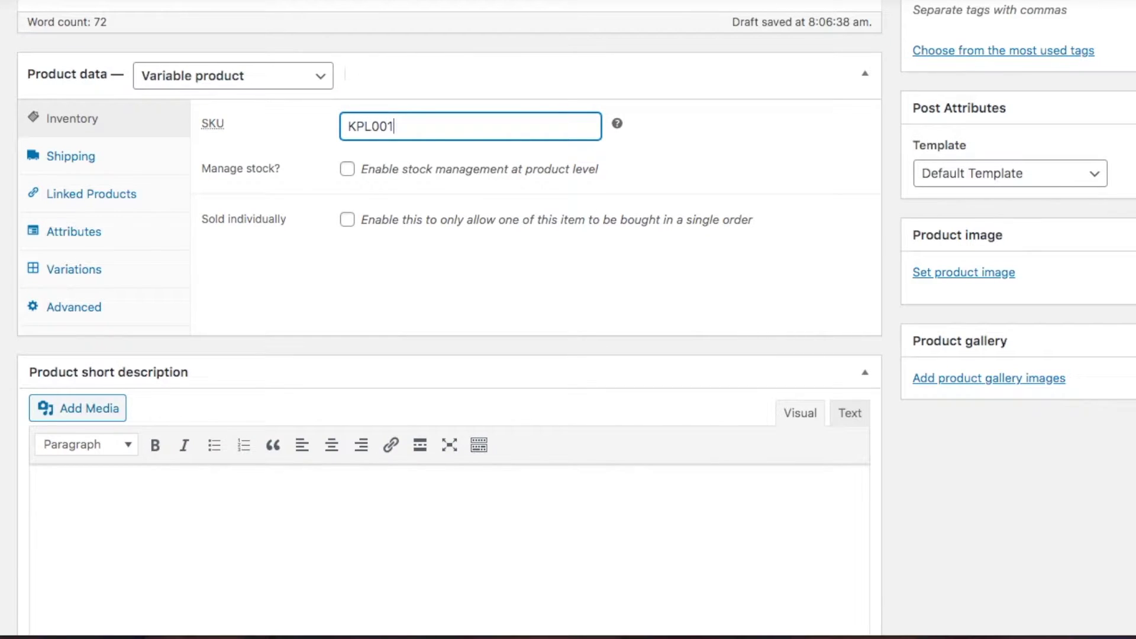
click(564, 188)
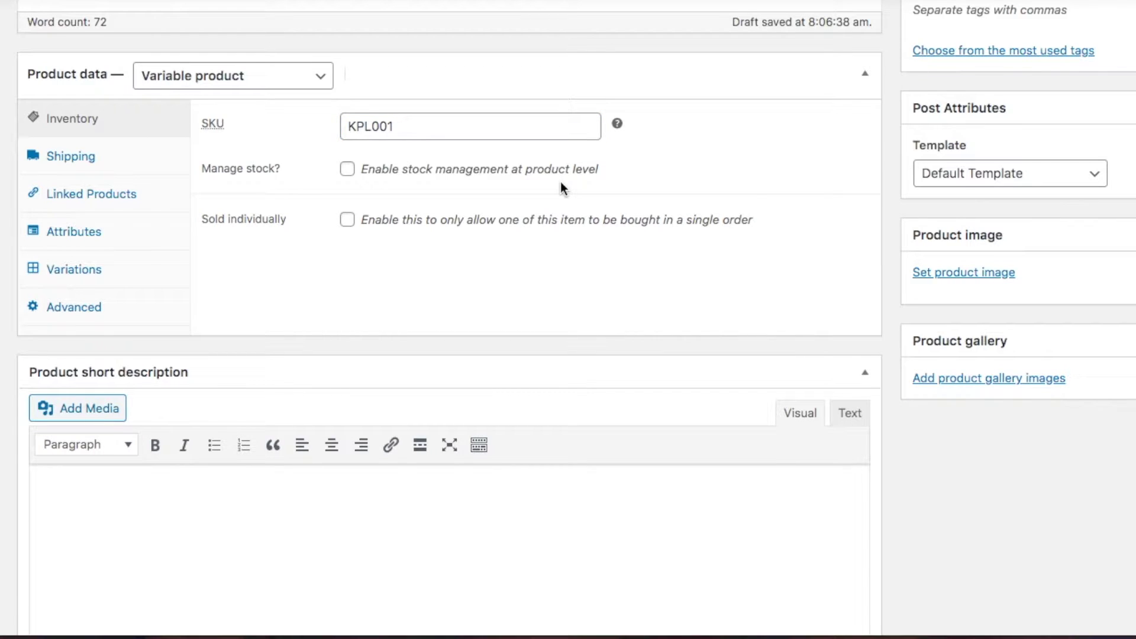
Enable stock management with quantity 12, keep backorders disallowed and leave sold-individually off
click(347, 170)
click(352, 212)
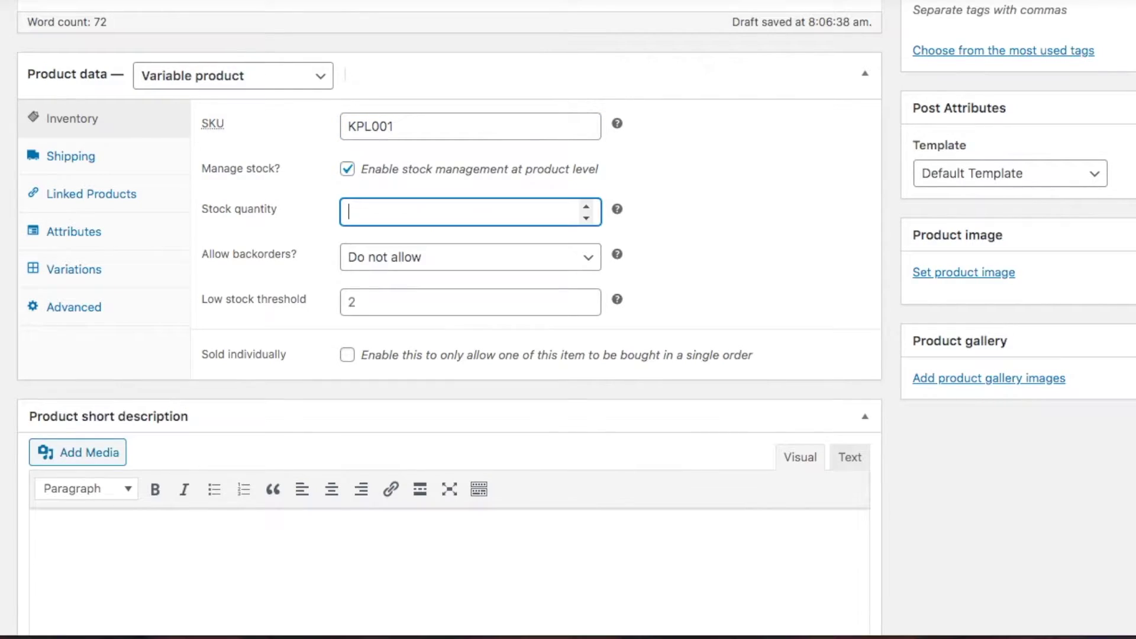
text(12)
click(482, 263)
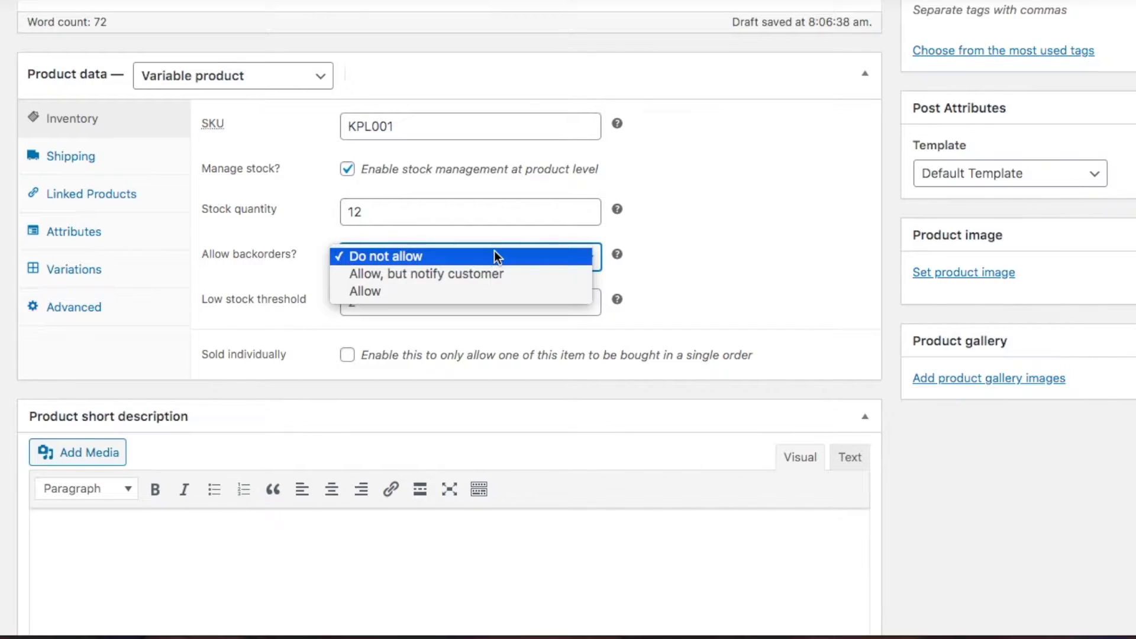
click(495, 256)
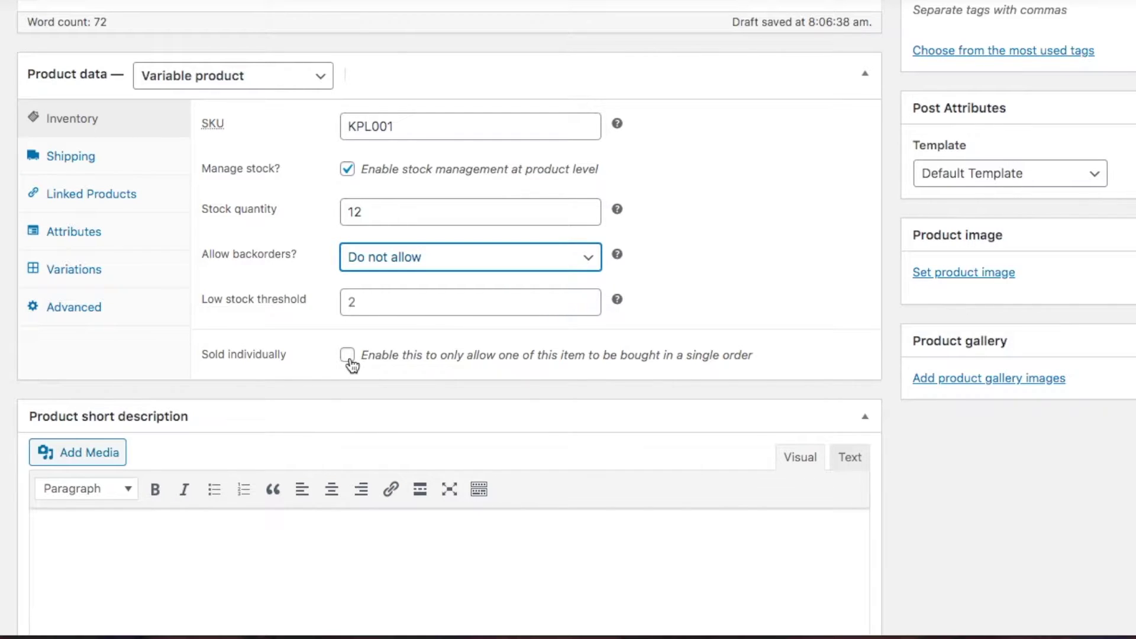
click(348, 356)
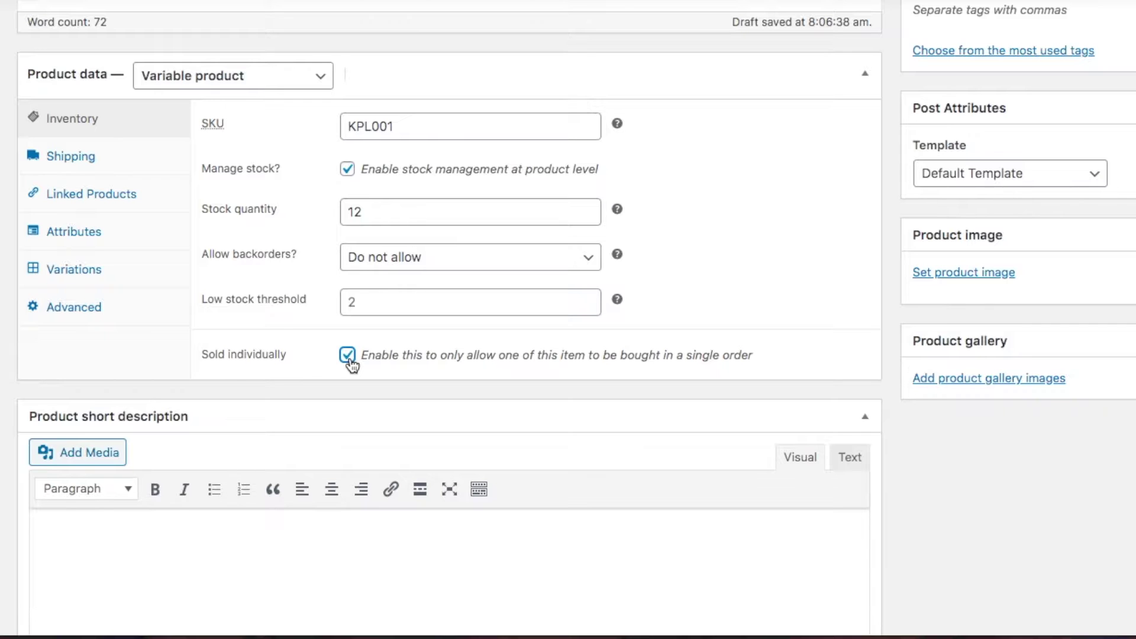
click(349, 358)
click(93, 161)
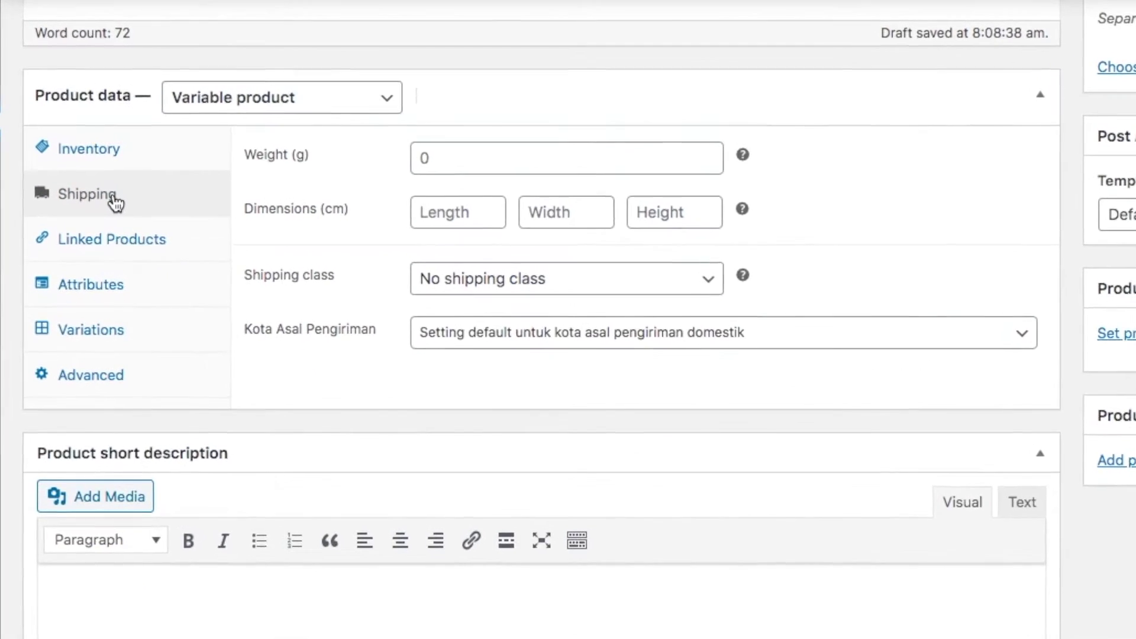
Set the shipping weight to 300 and the shipping origin city to Denpasar
click(481, 161)
text(300)
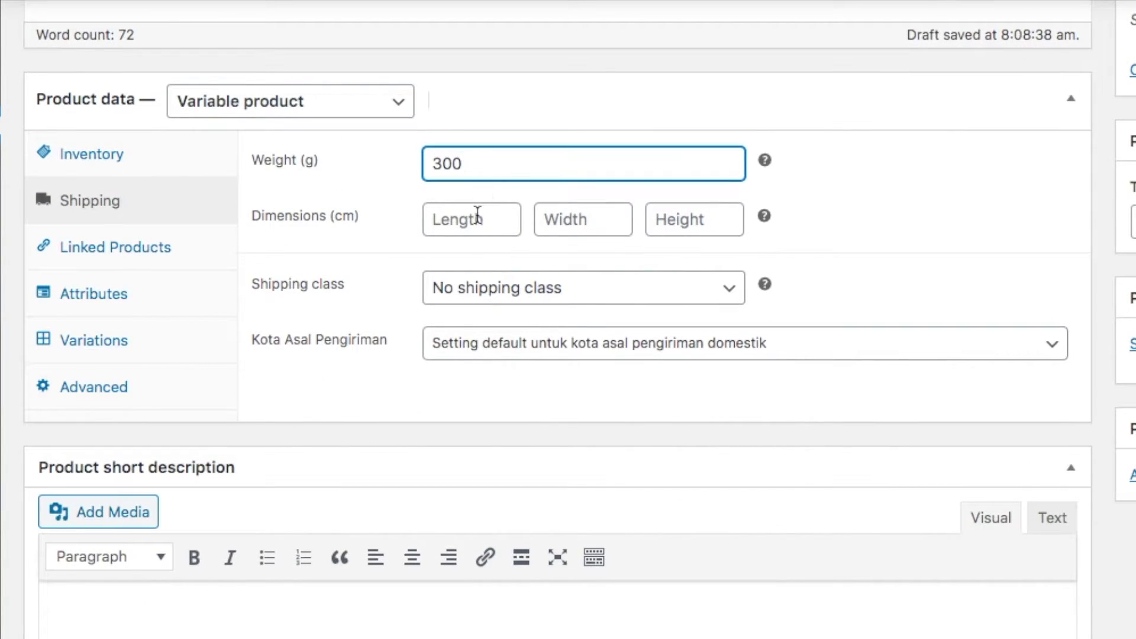
click(477, 216)
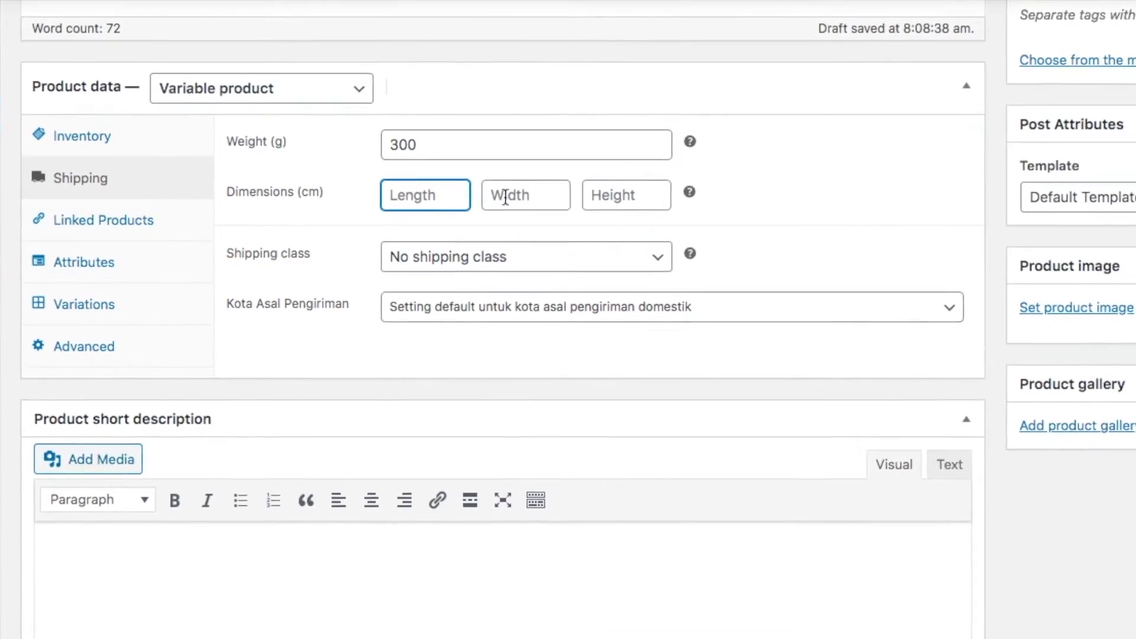
click(630, 308)
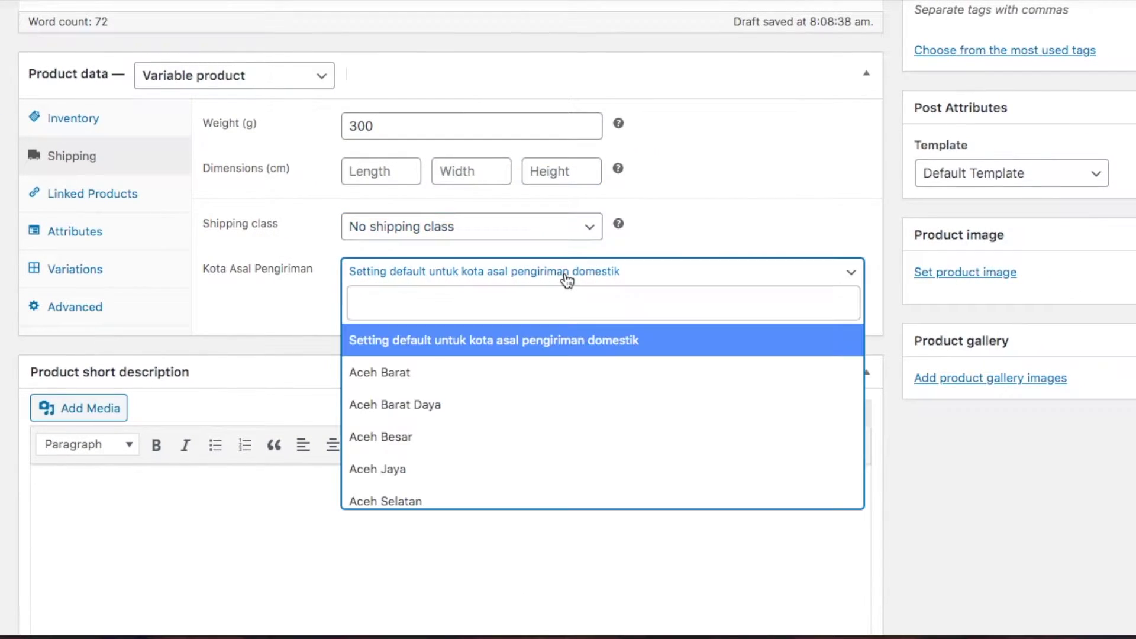
text(Denpa)
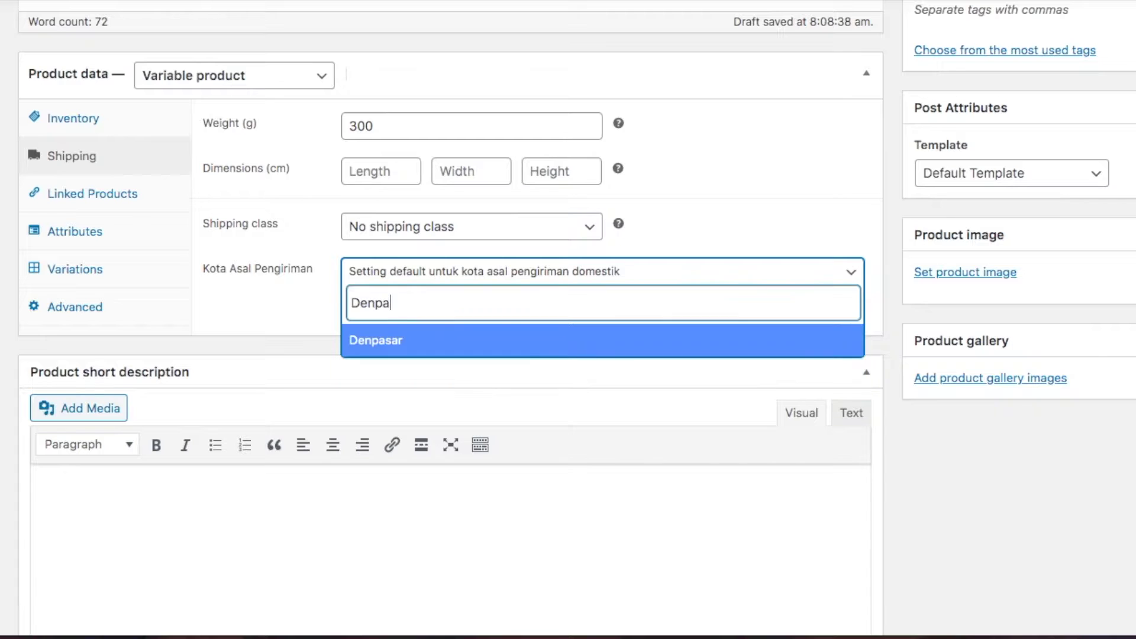
click(516, 347)
click(513, 329)
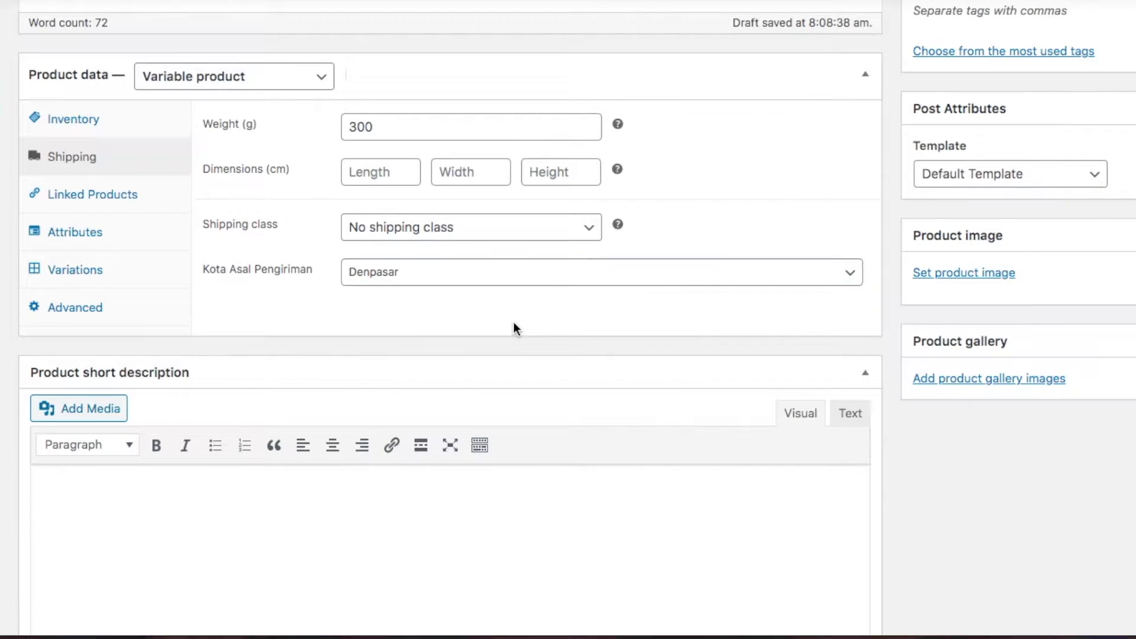
Leave upsells and cross-sells empty in Linked Products, then show the Attributes settings
click(115, 197)
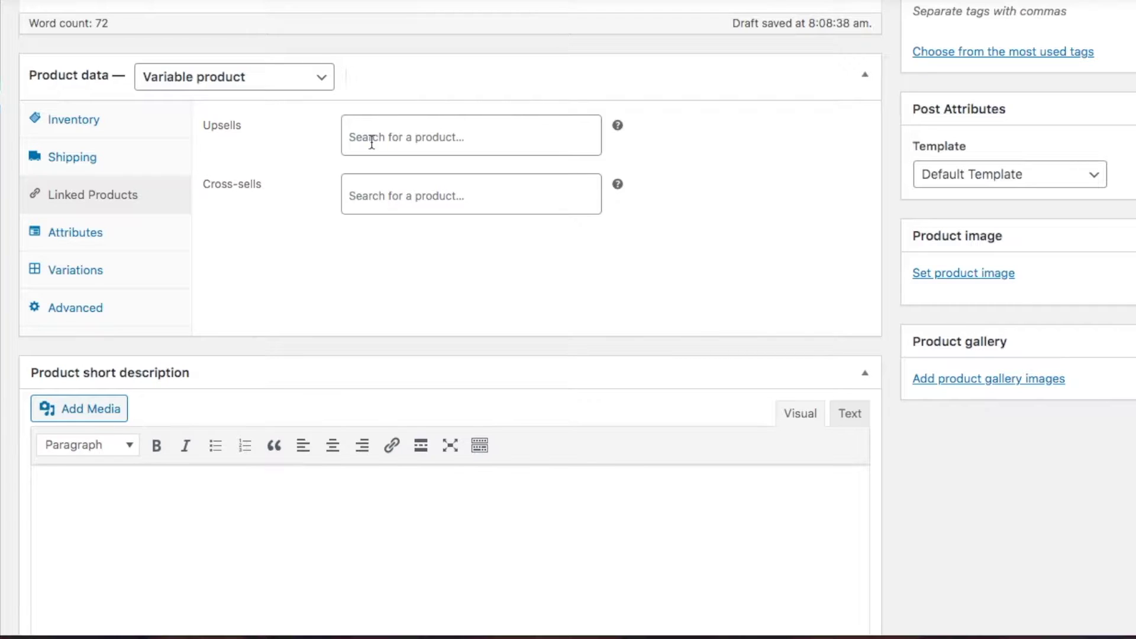
click(372, 142)
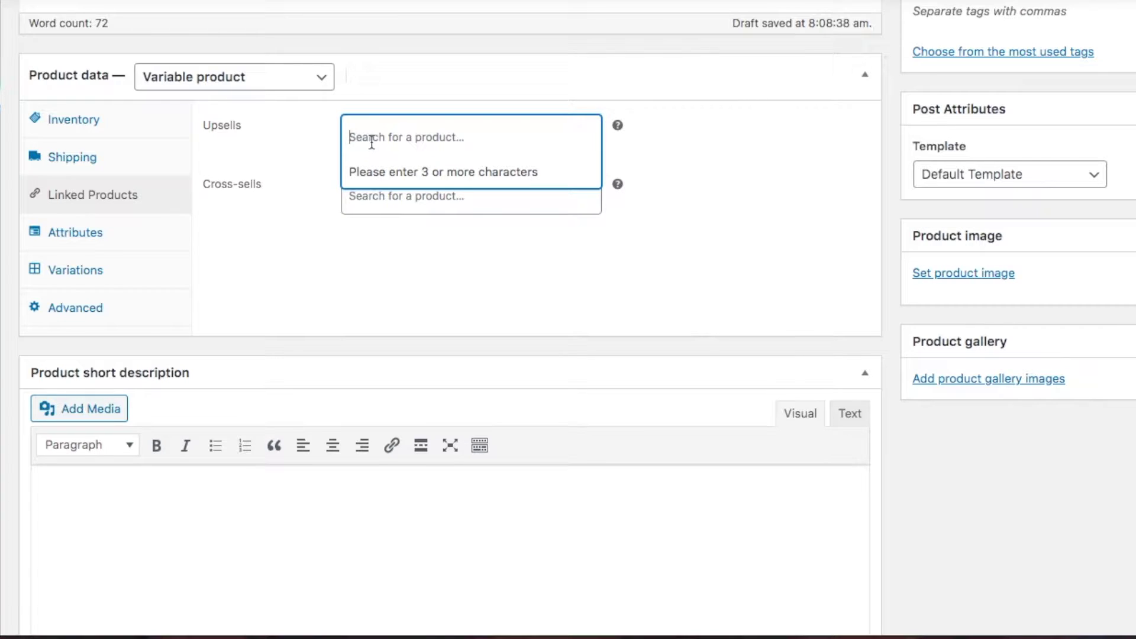
click(333, 203)
click(390, 195)
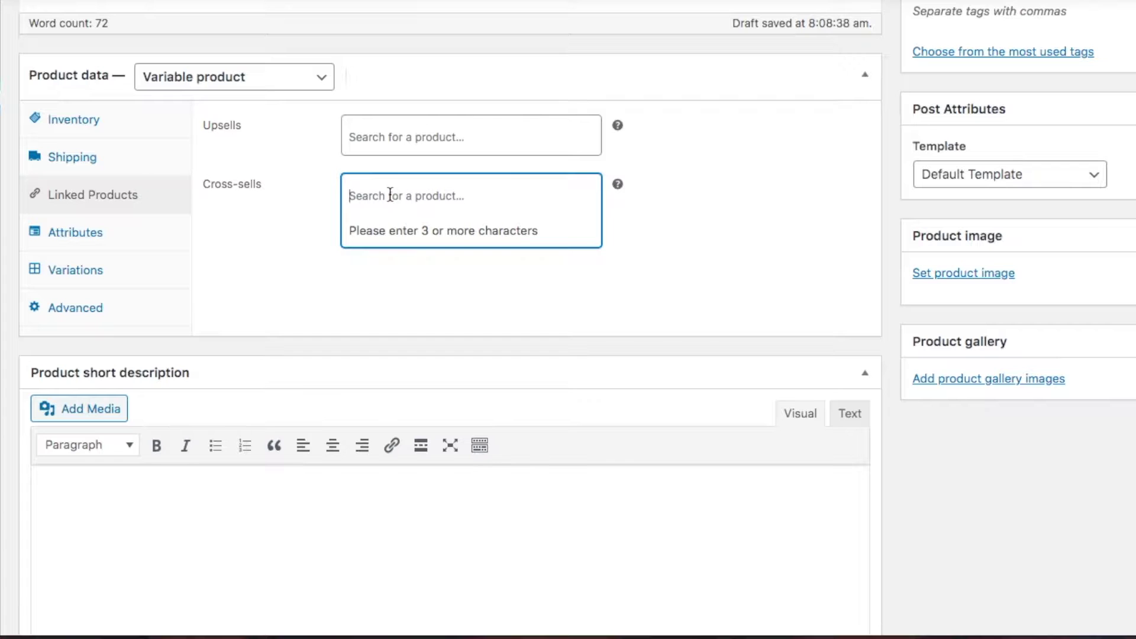
click(190, 261)
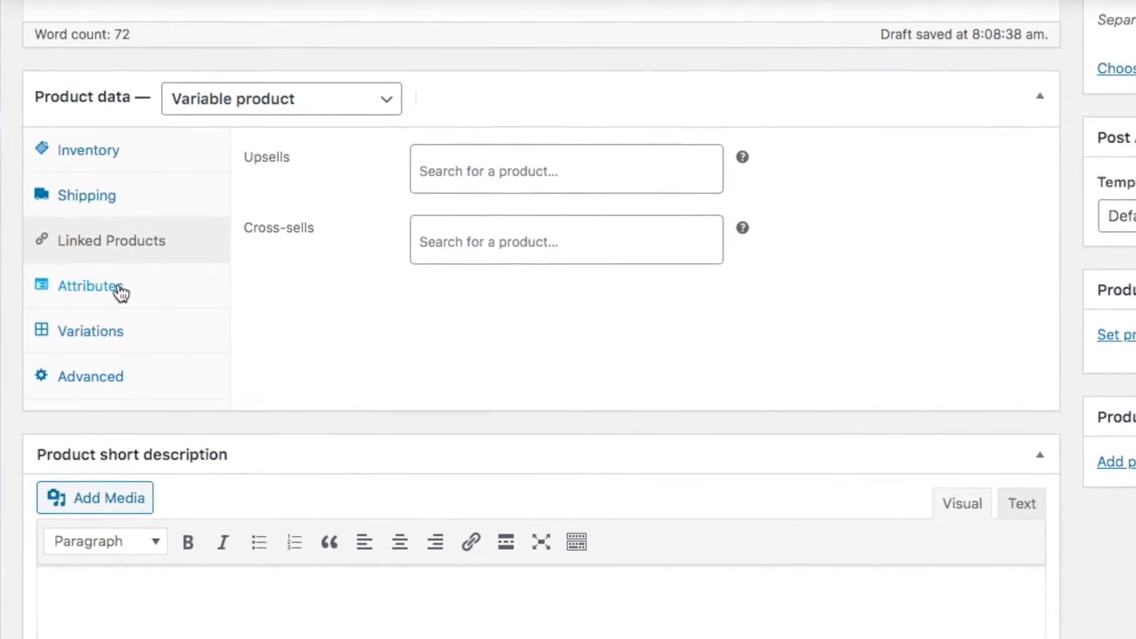
click(131, 319)
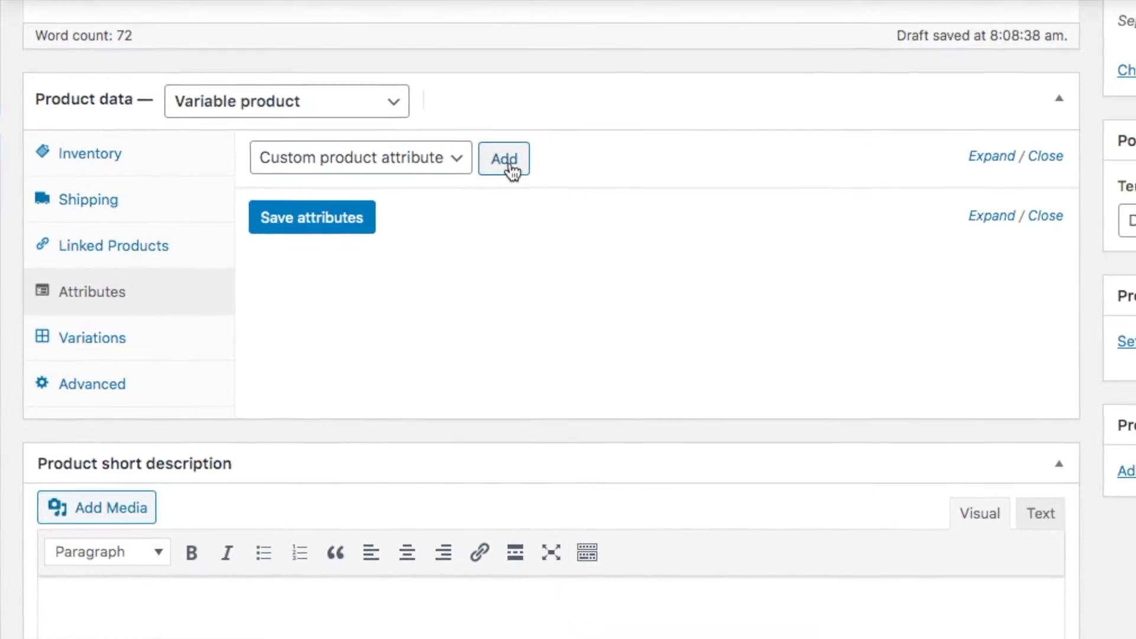
Add a custom attribute Size with values 'M | L', used for variations, and save it
click(507, 161)
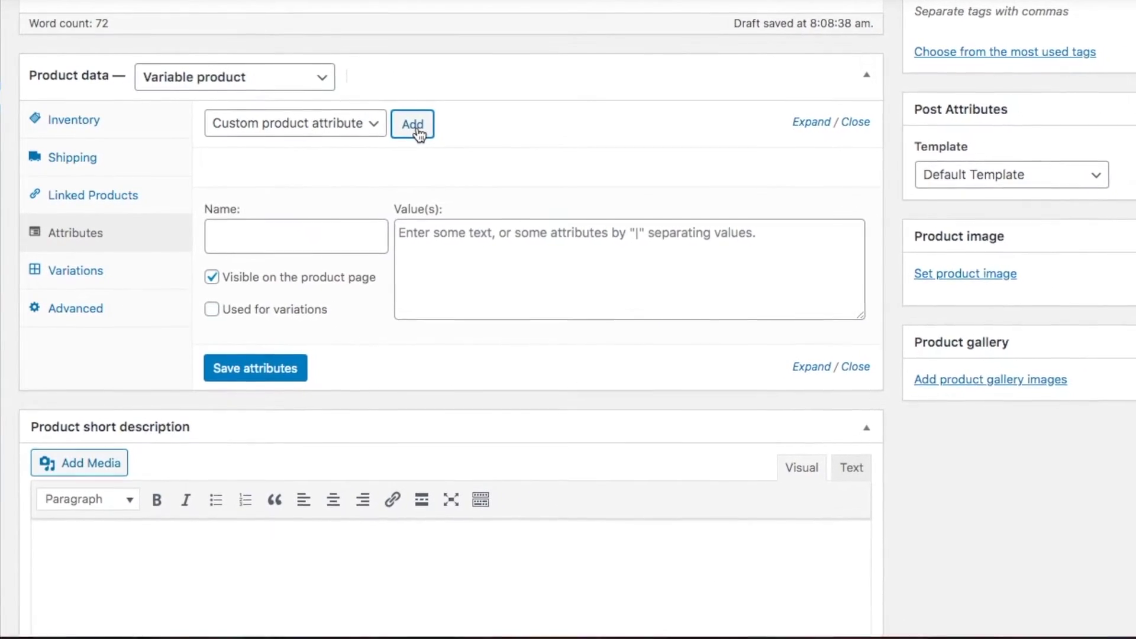
click(351, 242)
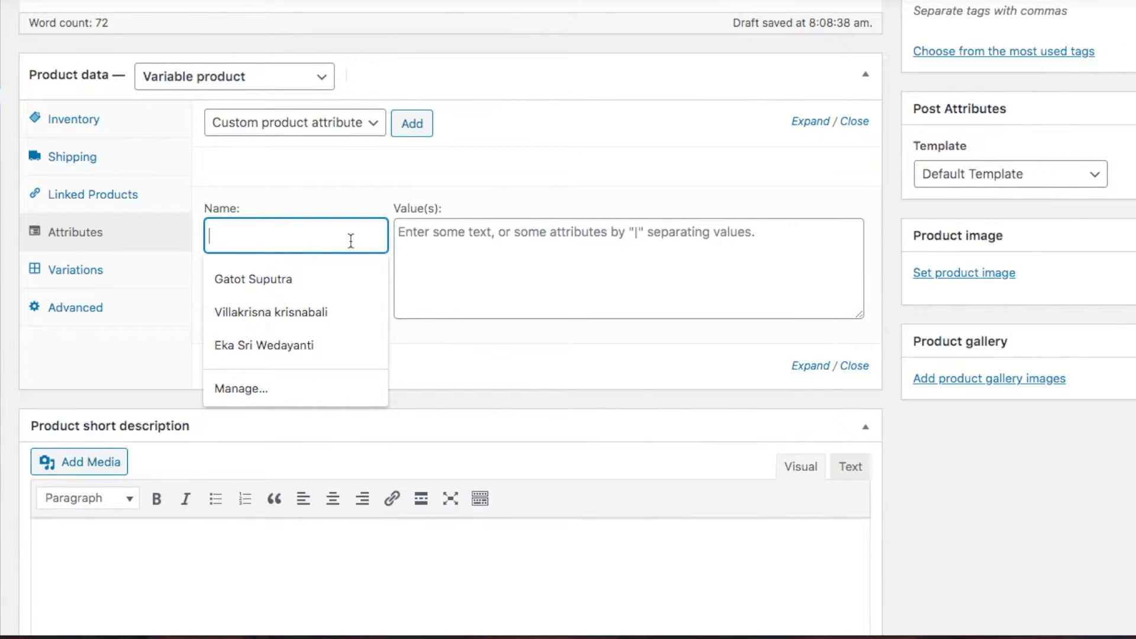
text(Size)
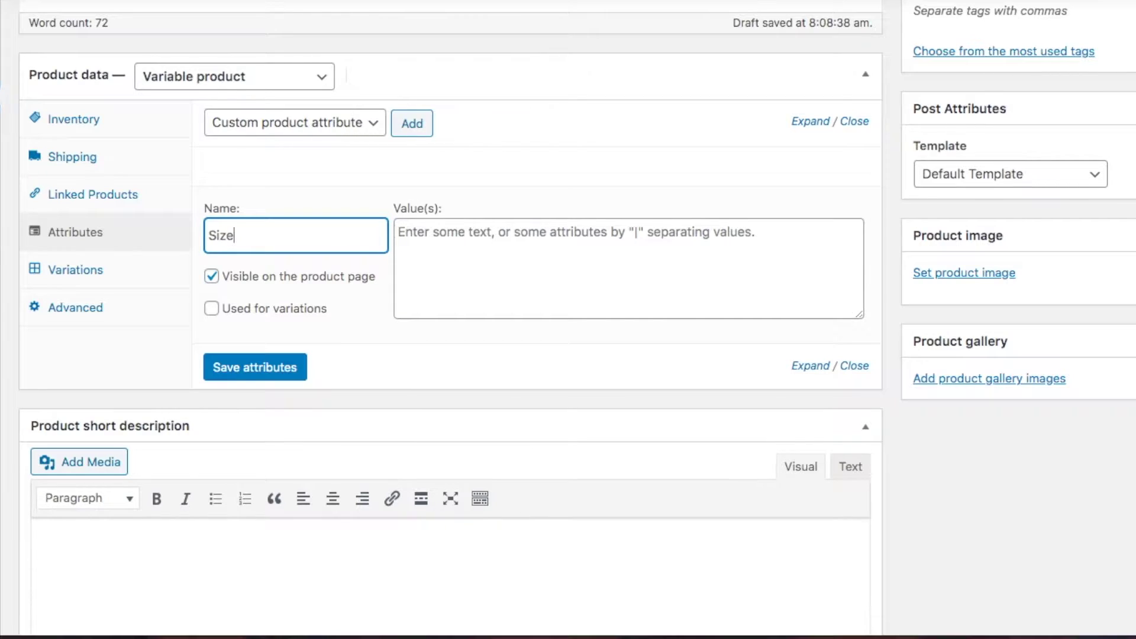
click(444, 239)
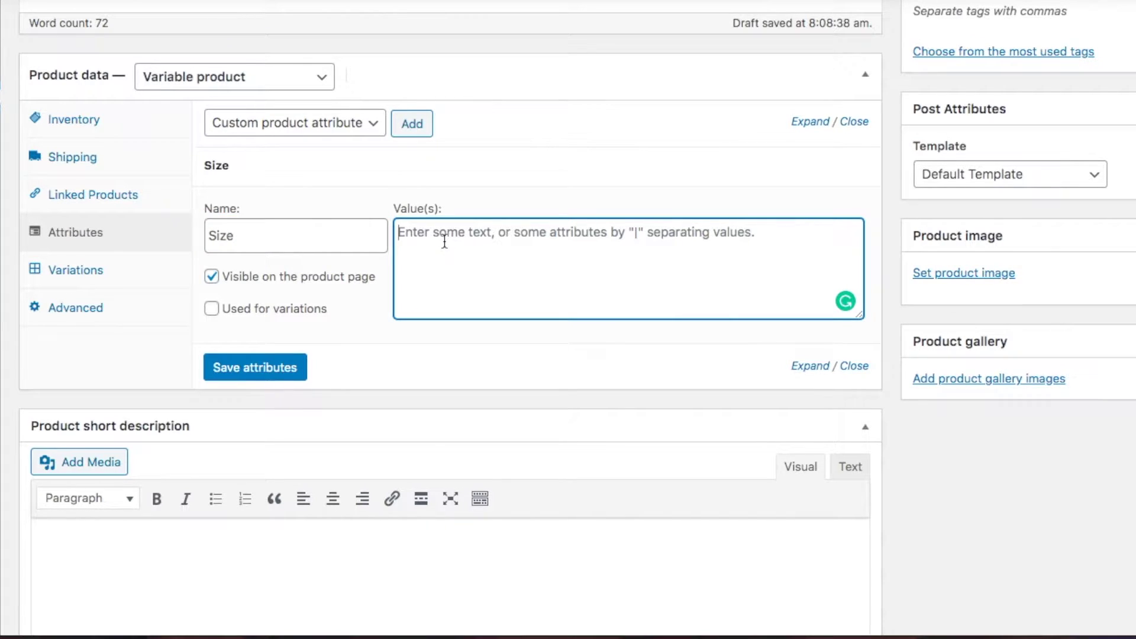
text(M |)
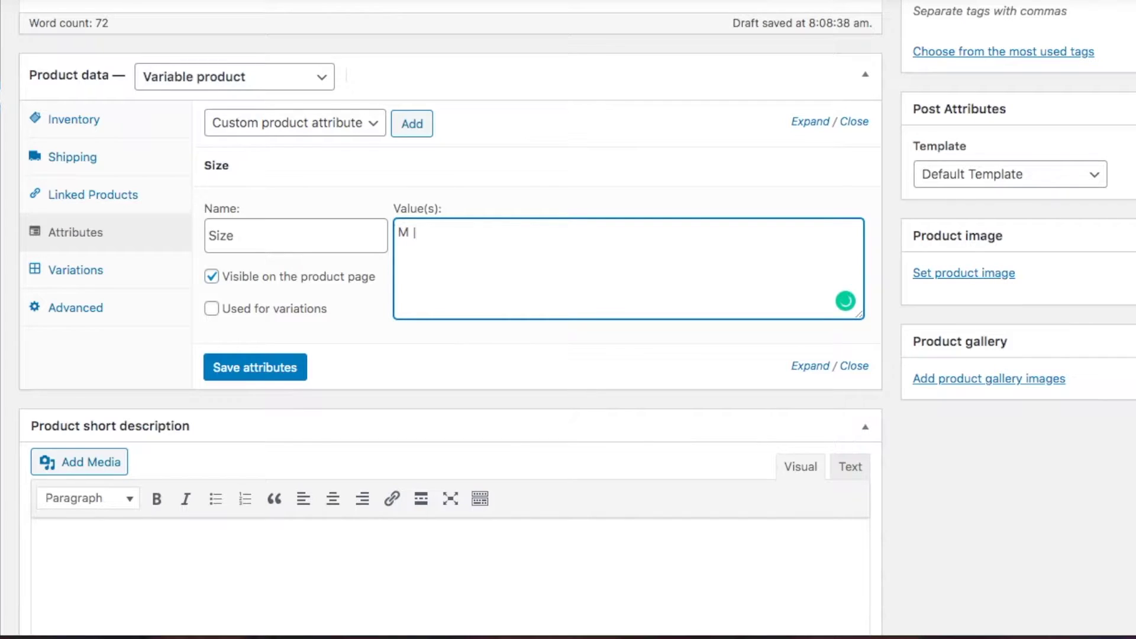
text( L)
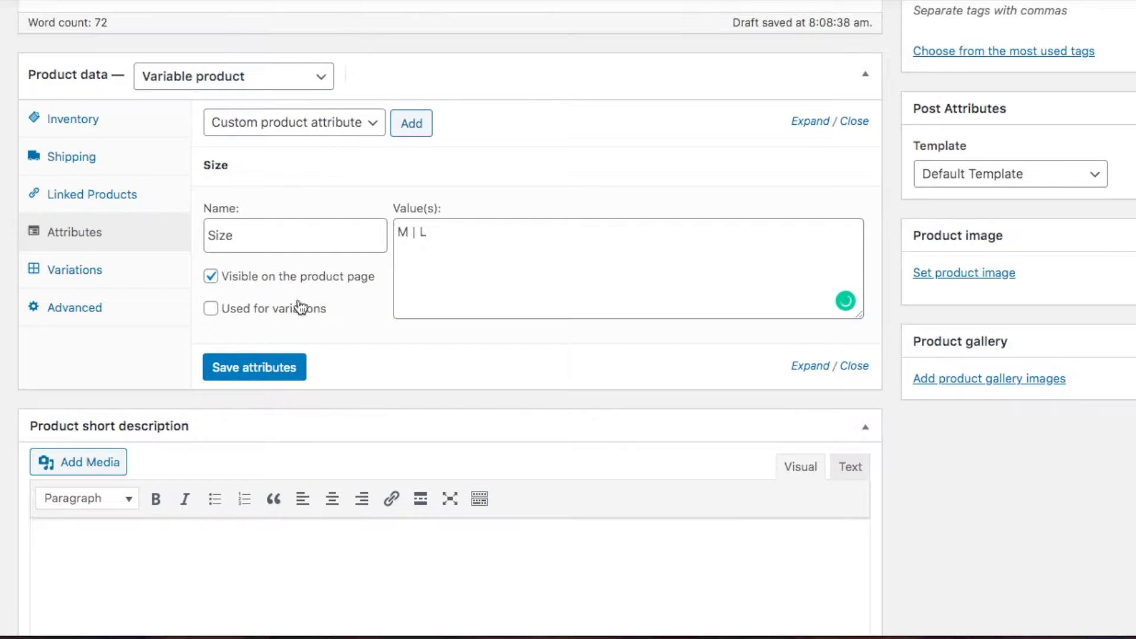
click(212, 308)
click(255, 367)
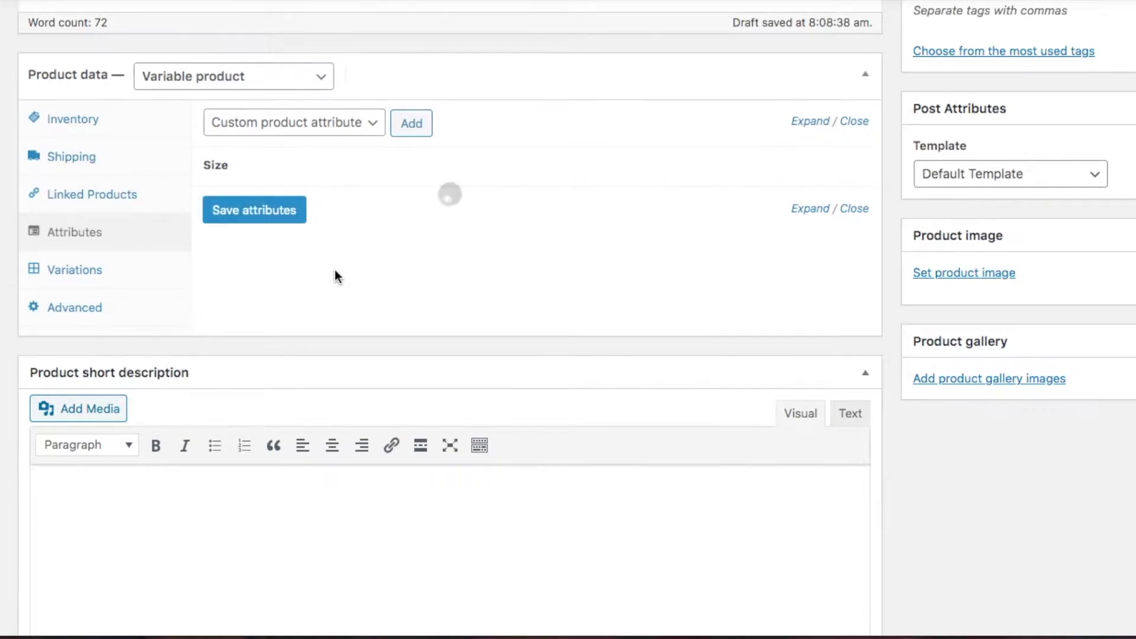
Add a second attribute Color with values 'Blue | White', used for variations, and save attributes
click(417, 127)
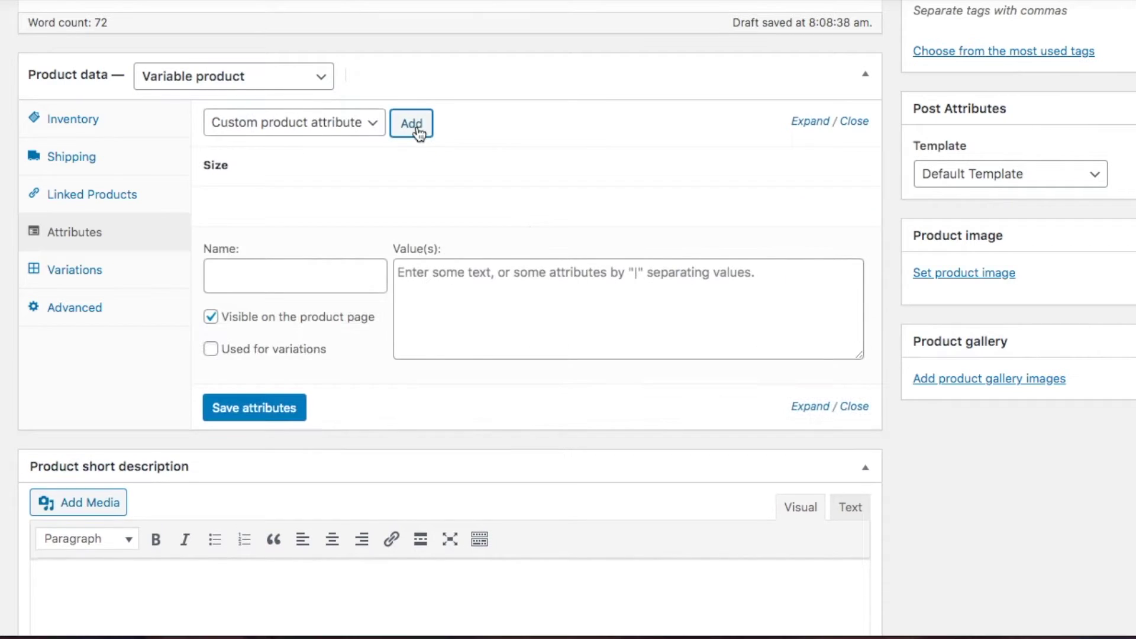
click(334, 279)
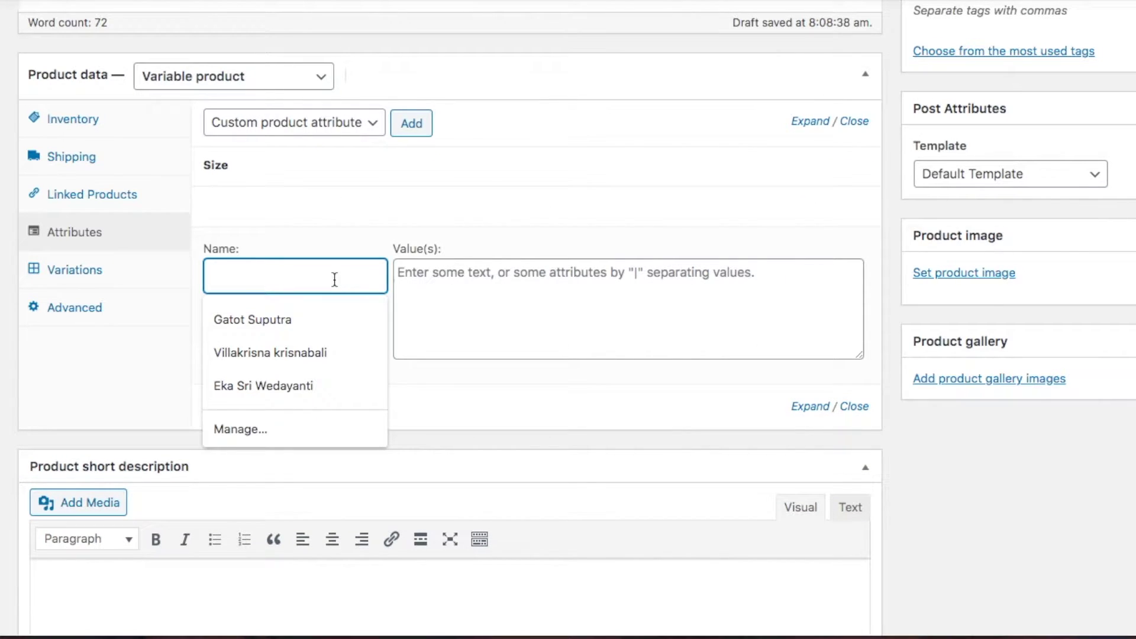
text(Color)
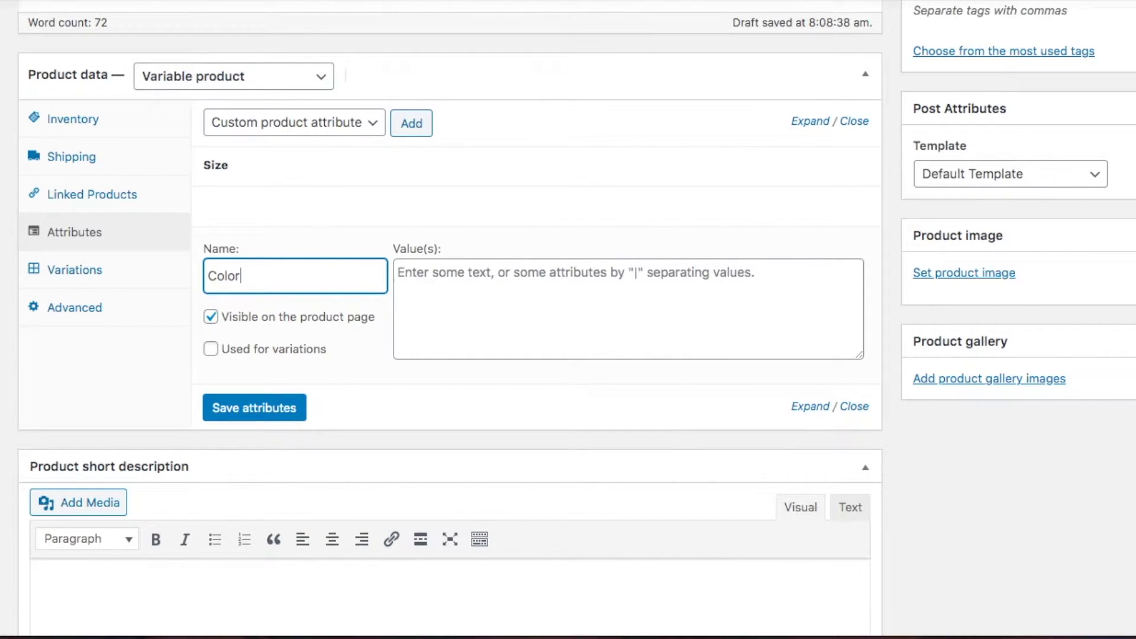
click(421, 290)
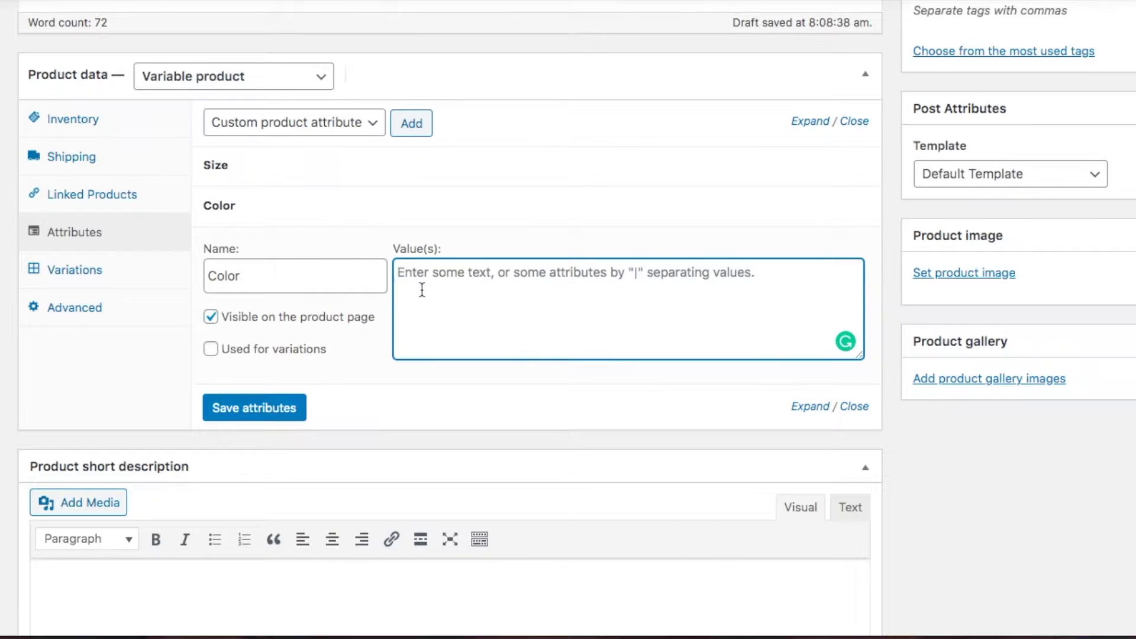
text(Blue |)
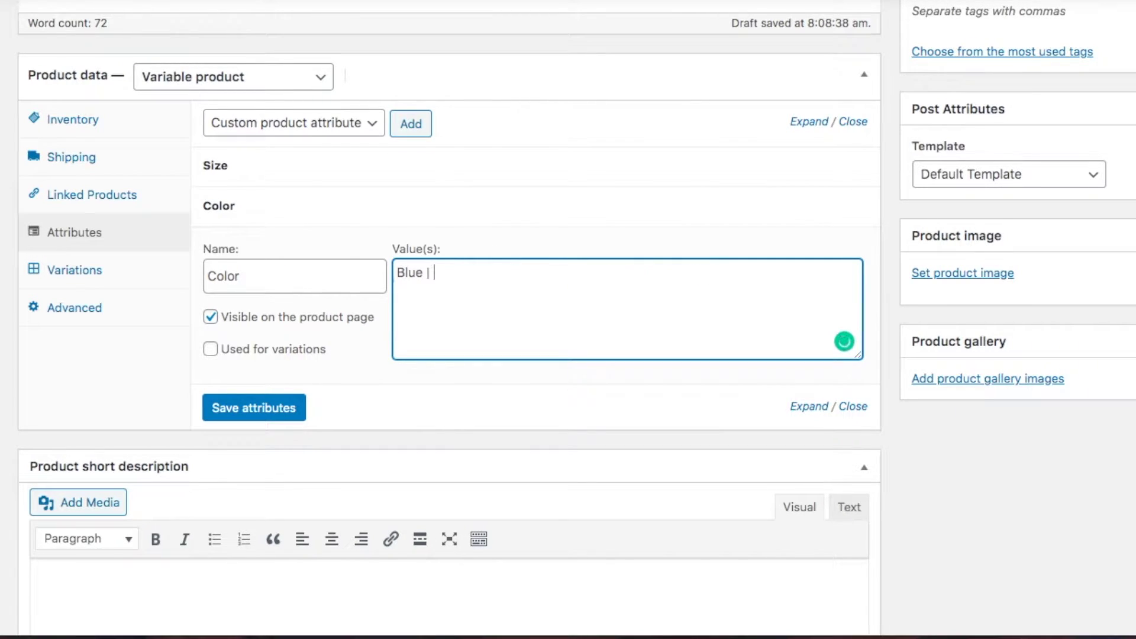
text( White)
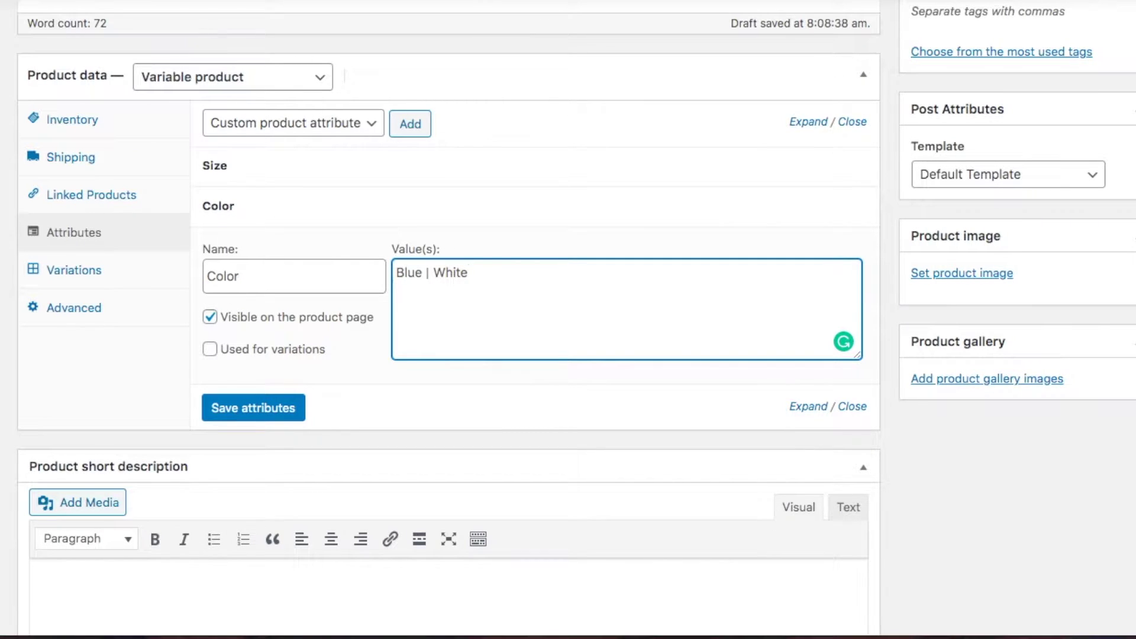
click(210, 350)
click(247, 408)
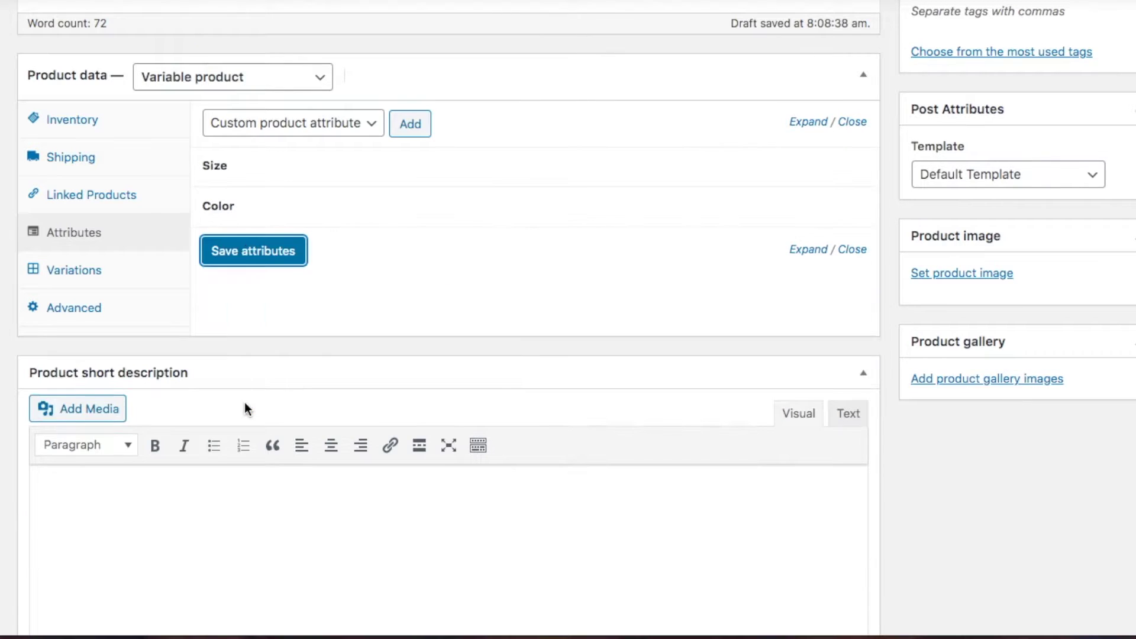
Expand the Size and Color attributes to verify them, then show the Variations section
click(334, 180)
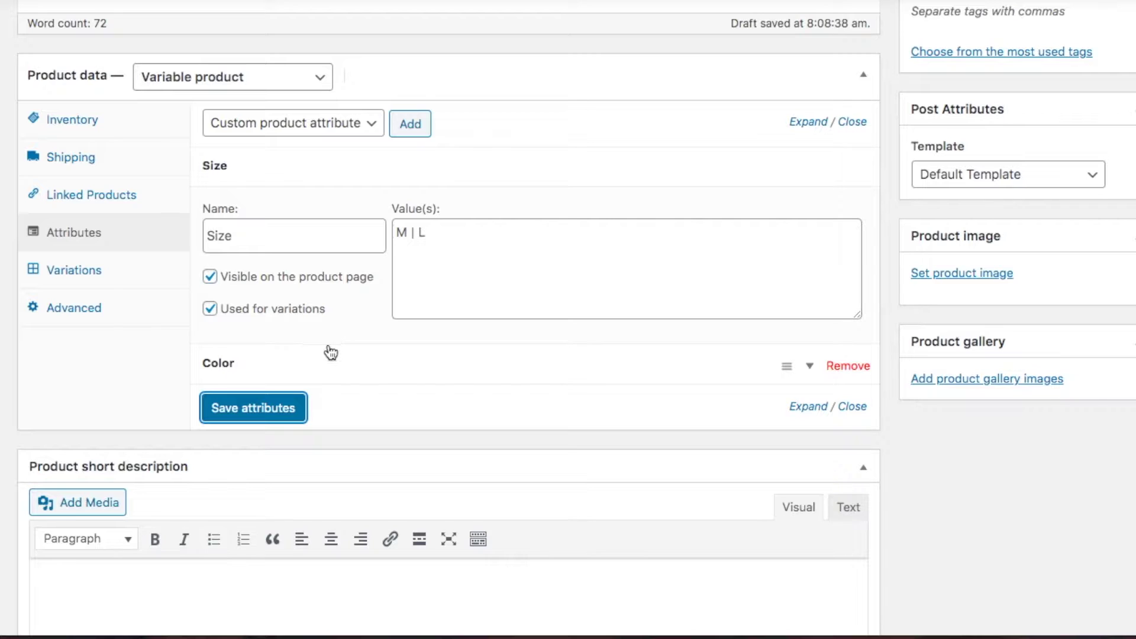
click(331, 363)
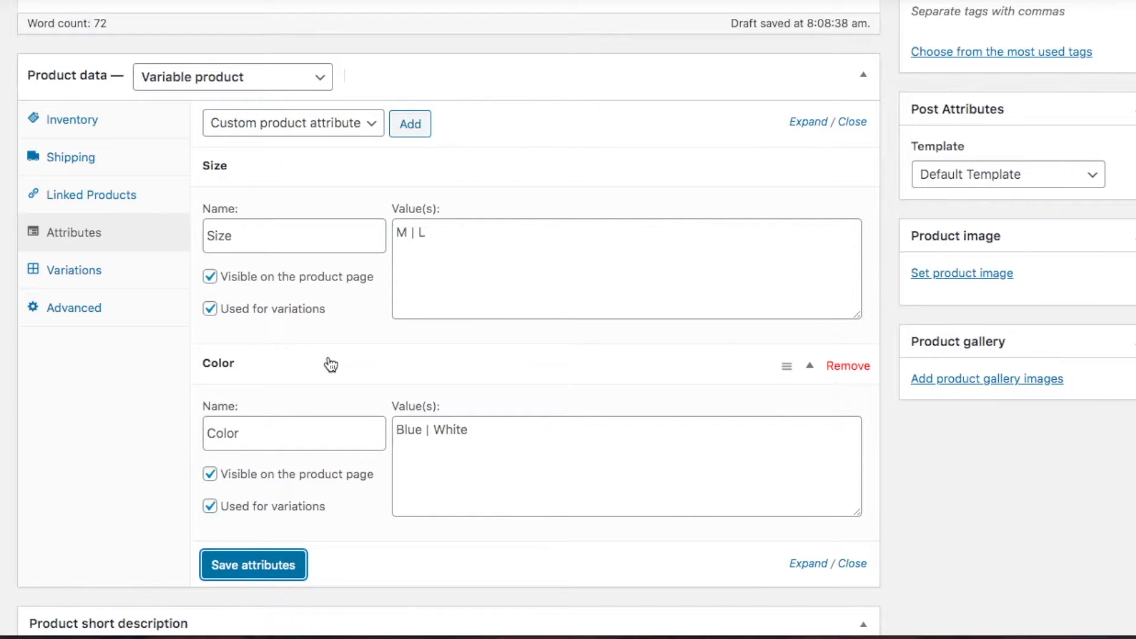
click(86, 277)
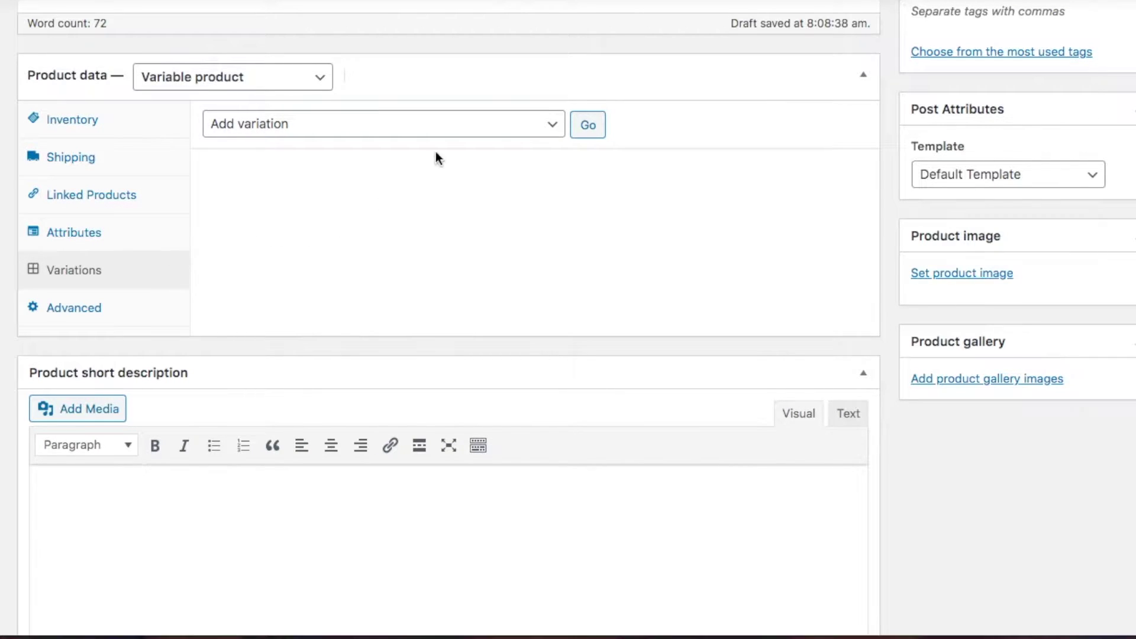
Run 'Create variations from all attributes' and confirm, generating 4 Size–Color variations
click(548, 123)
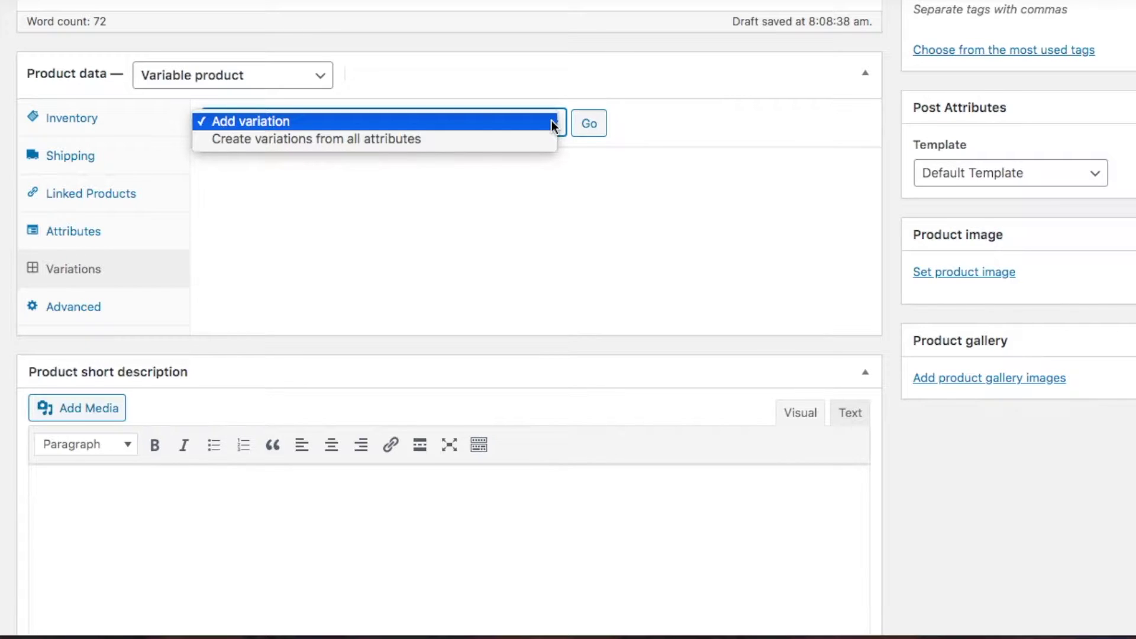
click(525, 143)
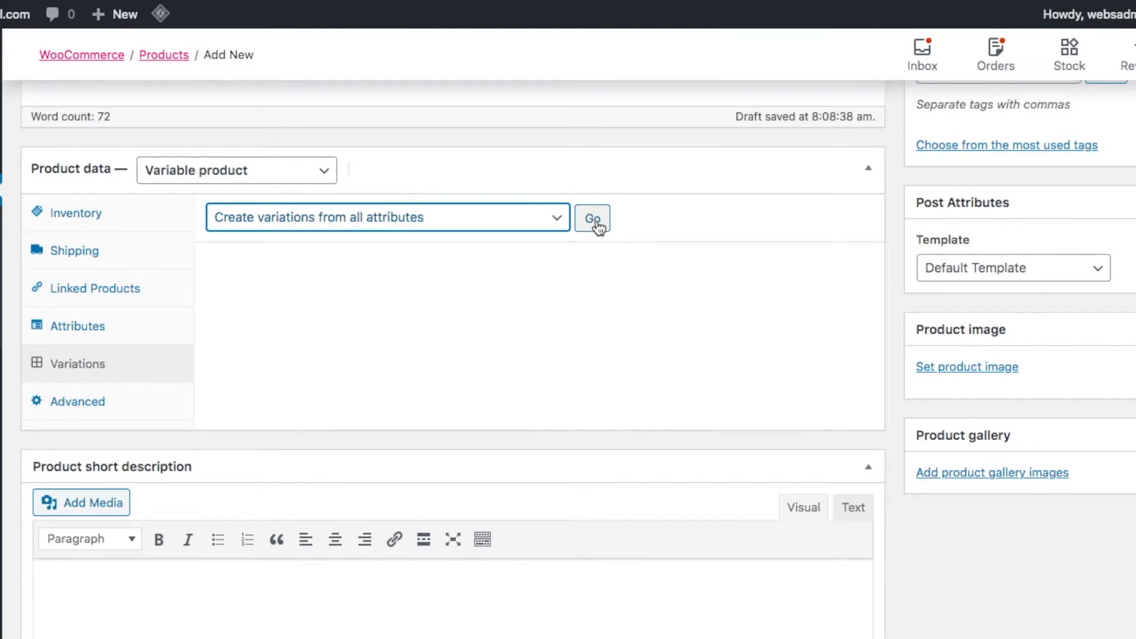
click(594, 219)
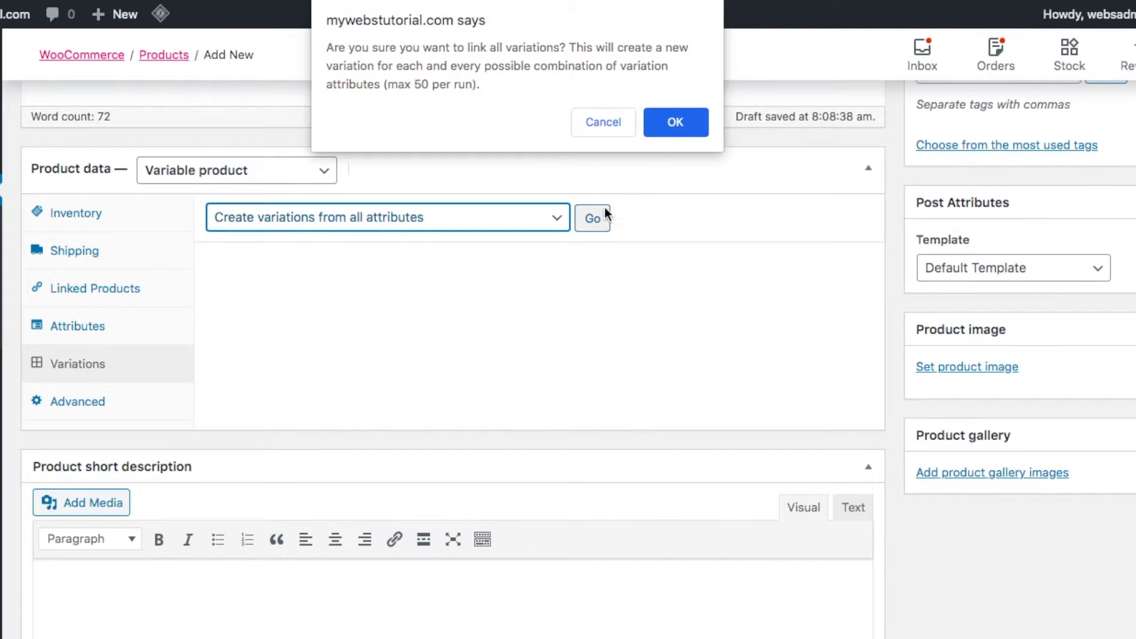
click(678, 123)
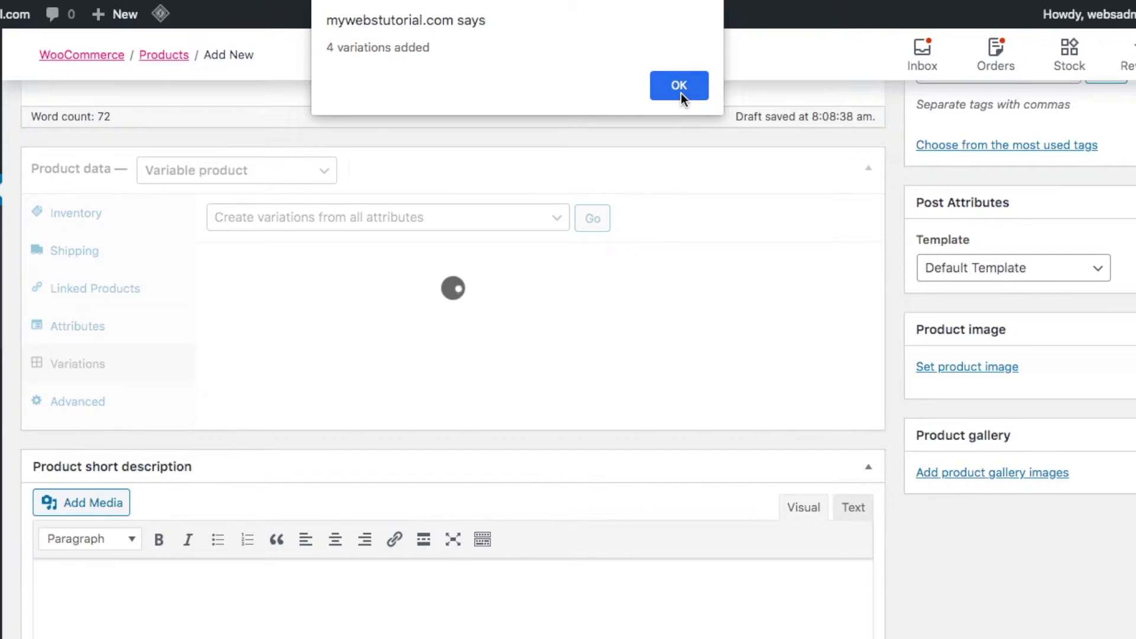
click(680, 93)
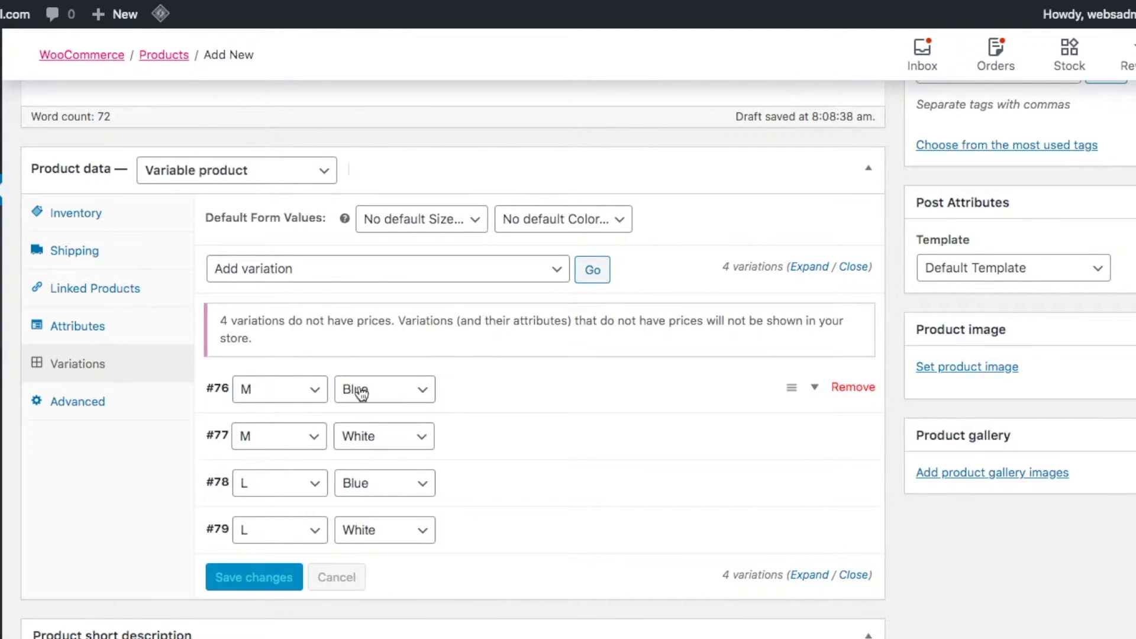
Change variation #77's size to L, then set it back to M
click(294, 443)
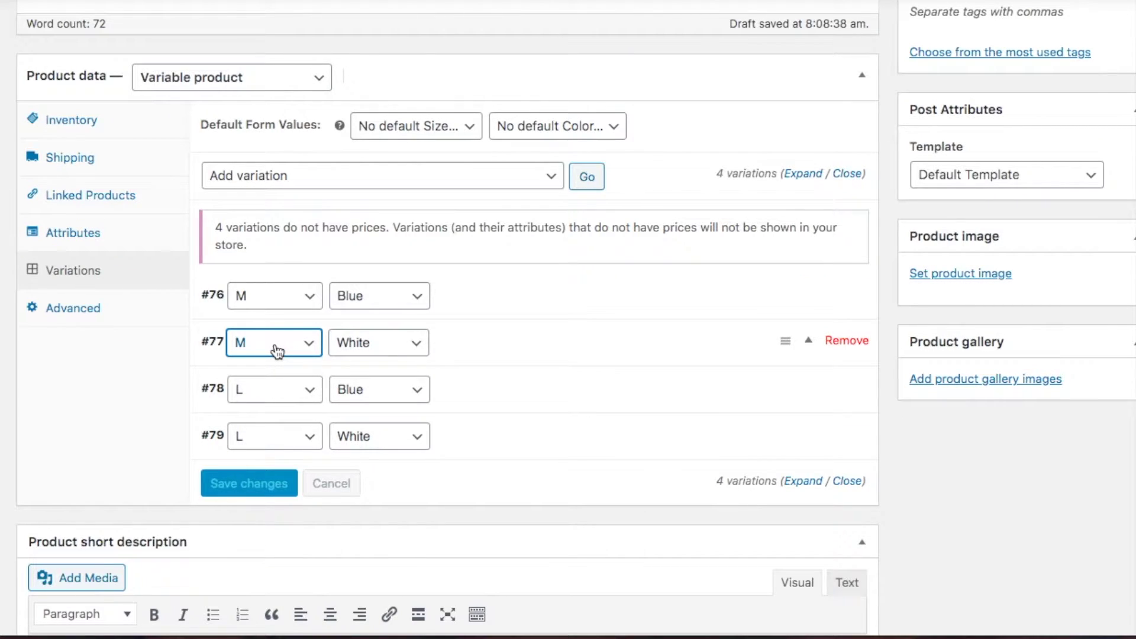
click(294, 350)
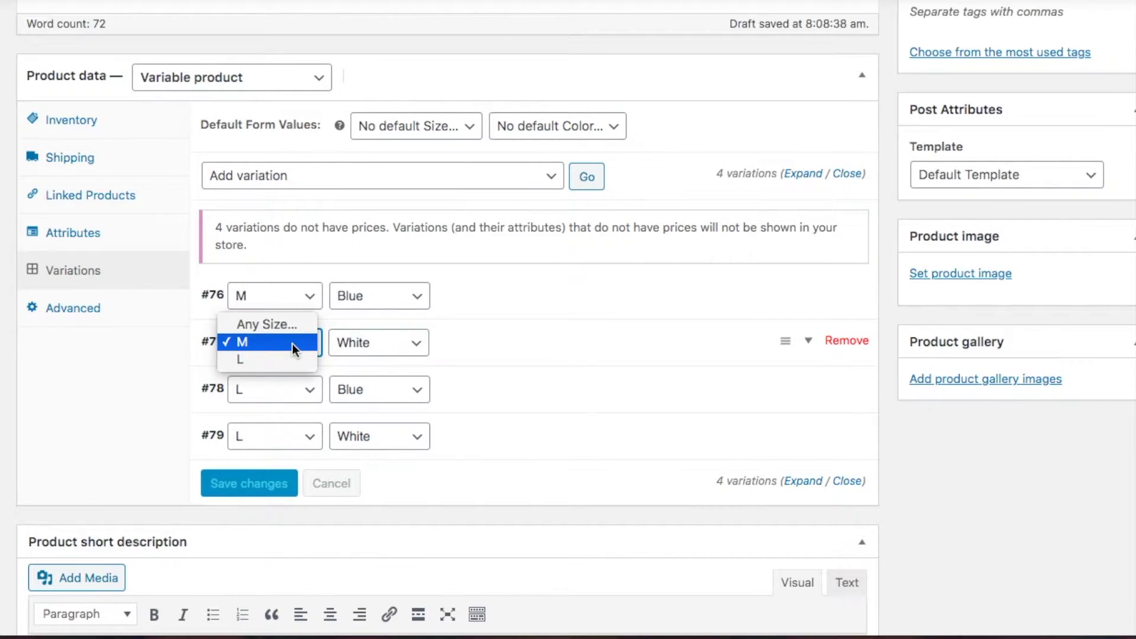
click(292, 359)
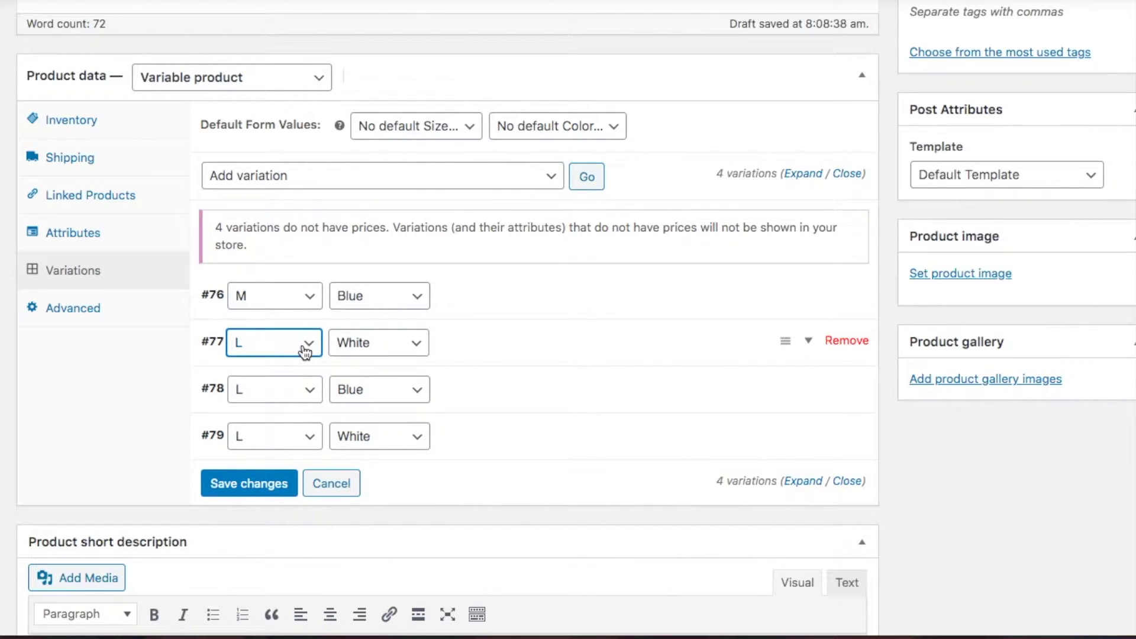
click(303, 344)
click(295, 329)
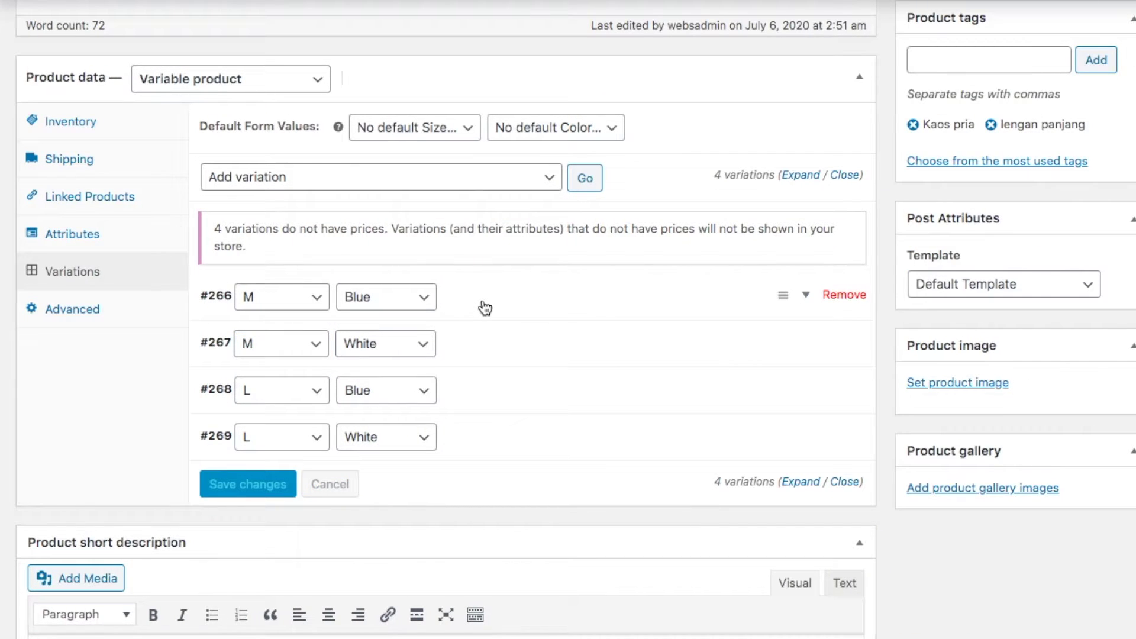
Inspect variations #266 and #267, then start removing the L / White variation #79
click(485, 308)
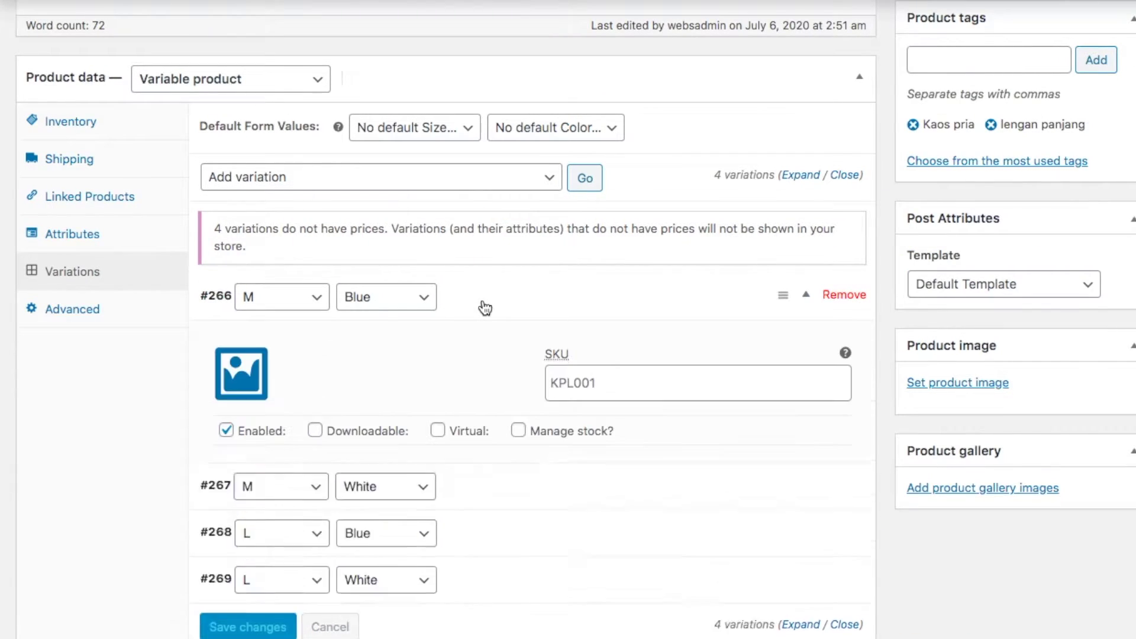
scroll(466, 426, down, 1)
scroll(465, 426, down, 2)
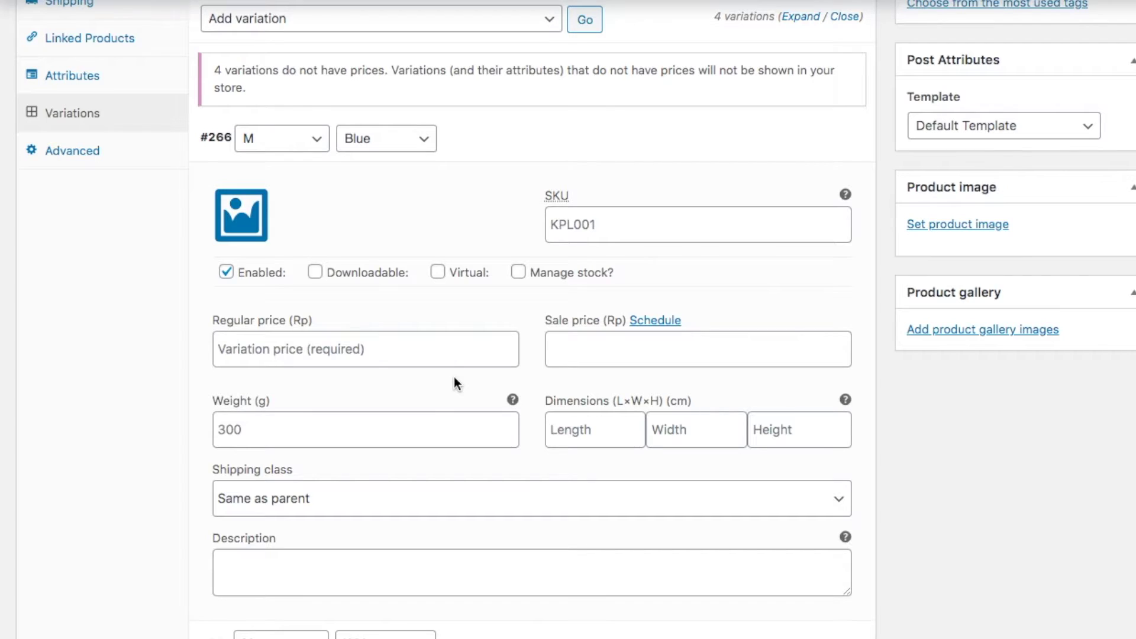
click(489, 135)
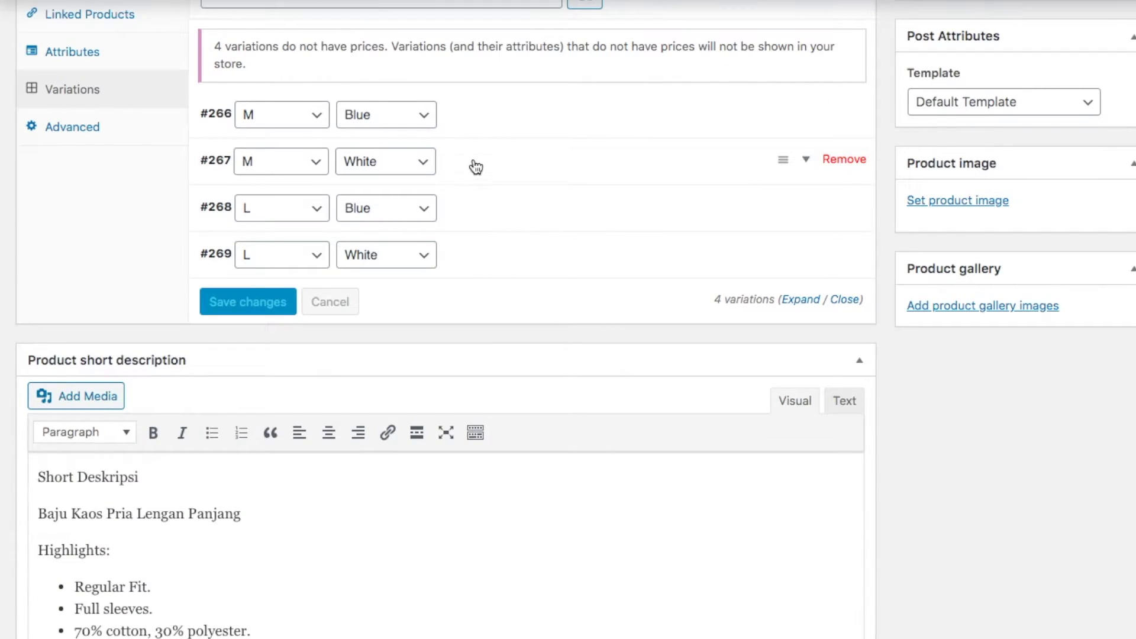
click(477, 166)
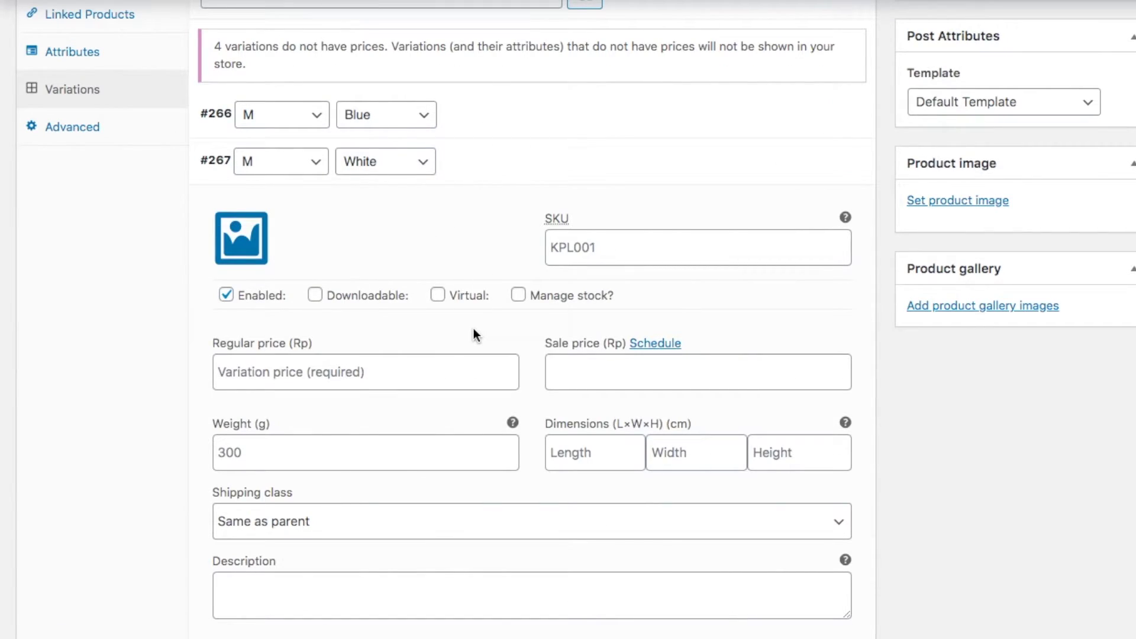
scroll(490, 170, up, 1)
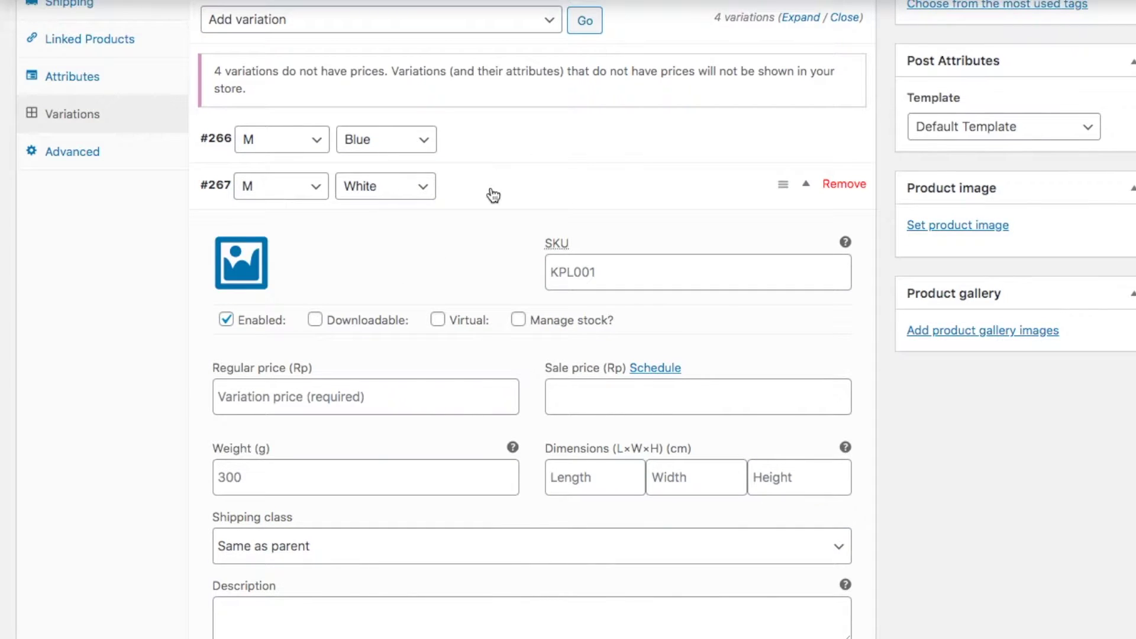
click(493, 195)
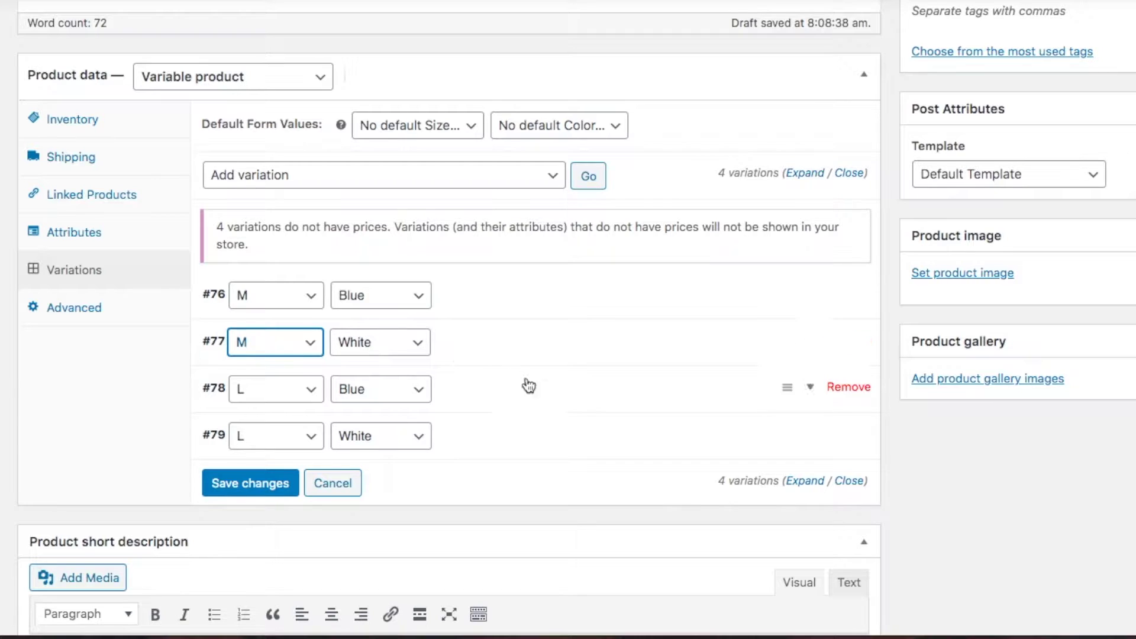
mouse_move(753, 452)
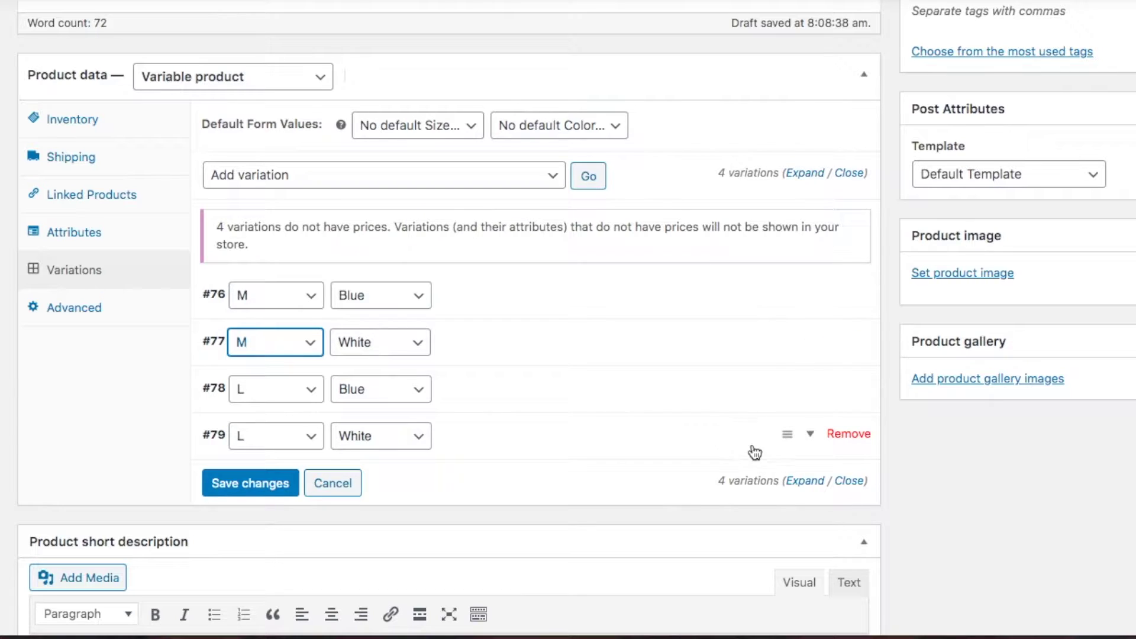
click(849, 434)
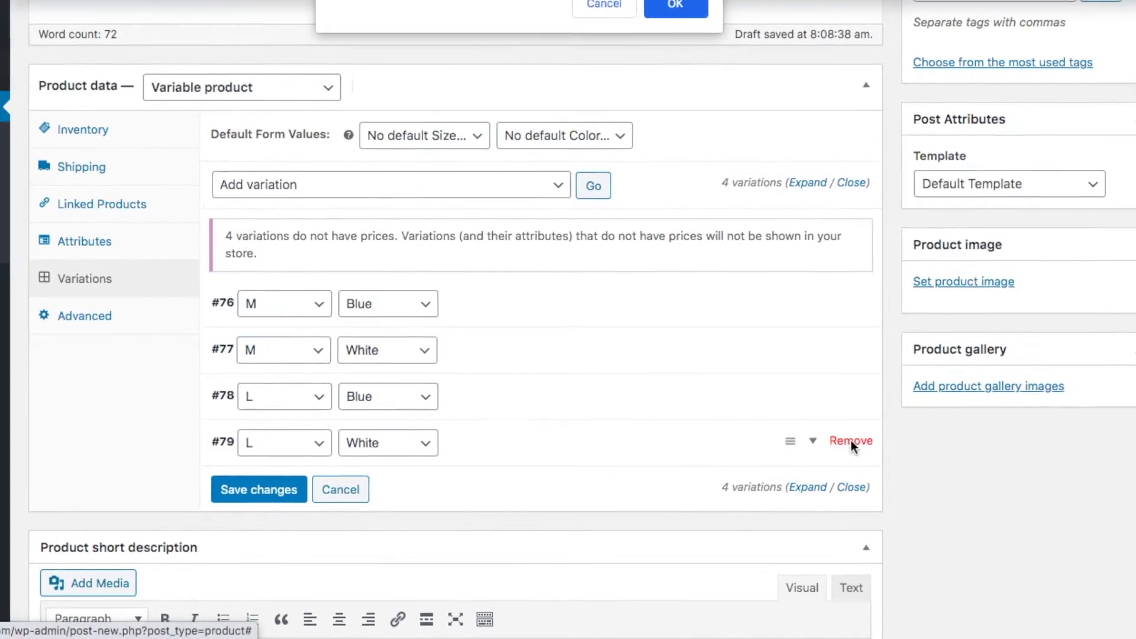
Remove variations #79, #78, #77 and #76, then add a new variation #80 for any size and color
key(Return)
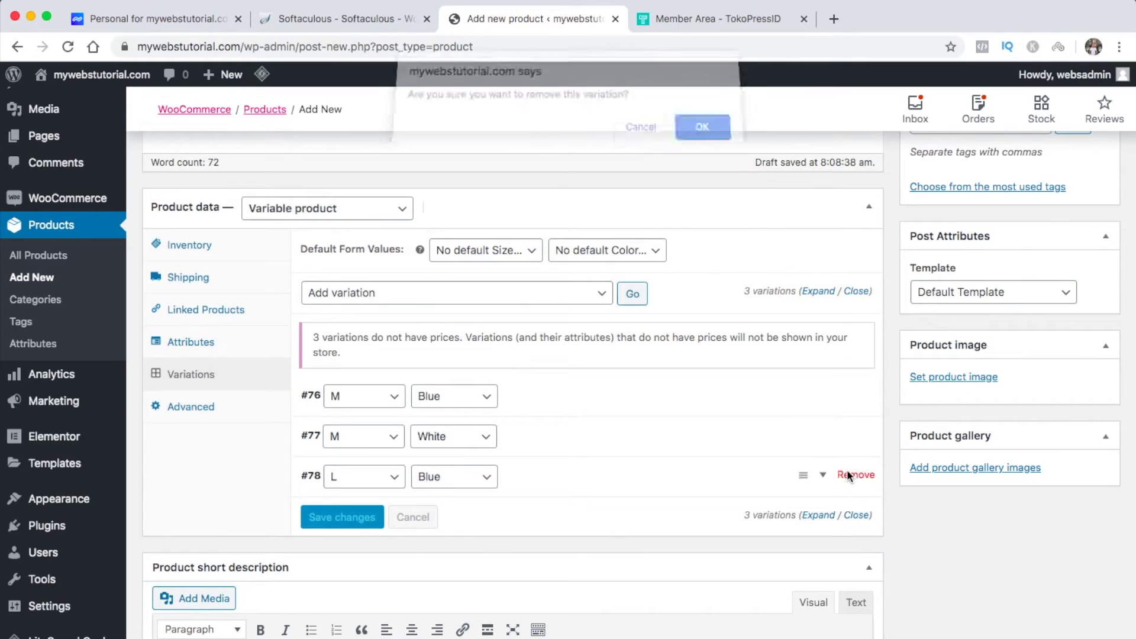
key(Return)
click(852, 434)
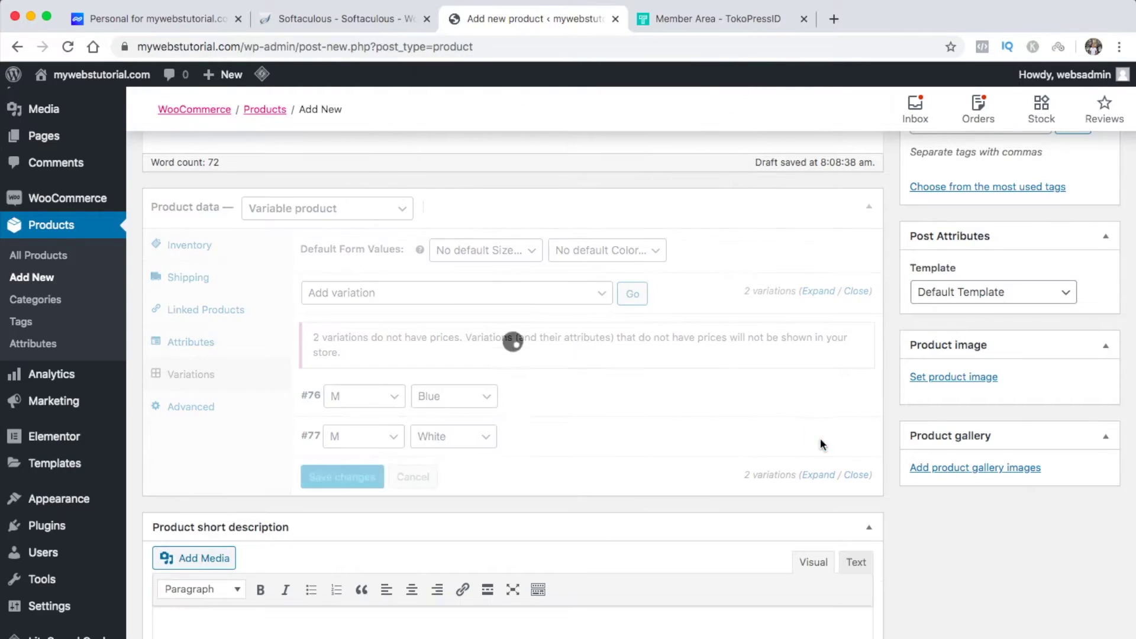
click(594, 250)
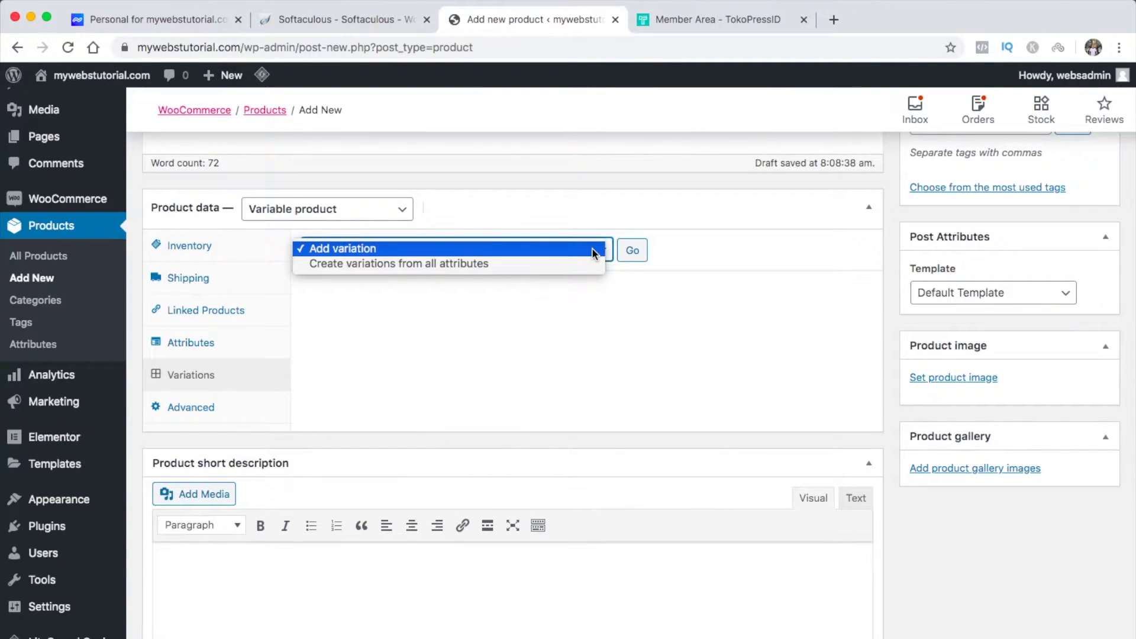
click(594, 250)
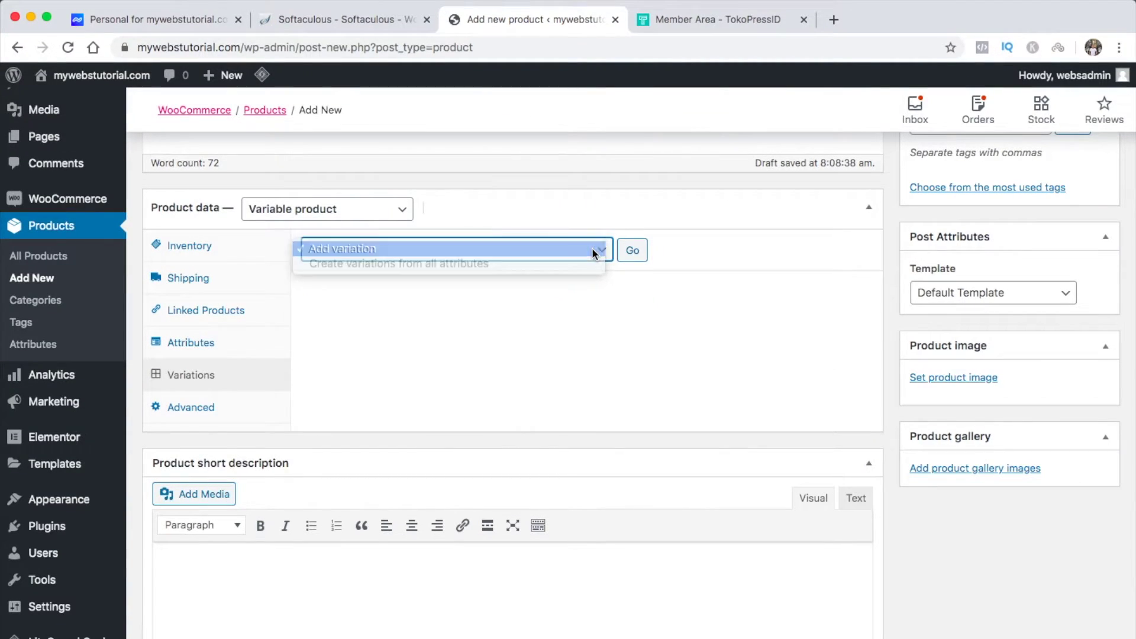
click(633, 250)
mouse_move(601, 347)
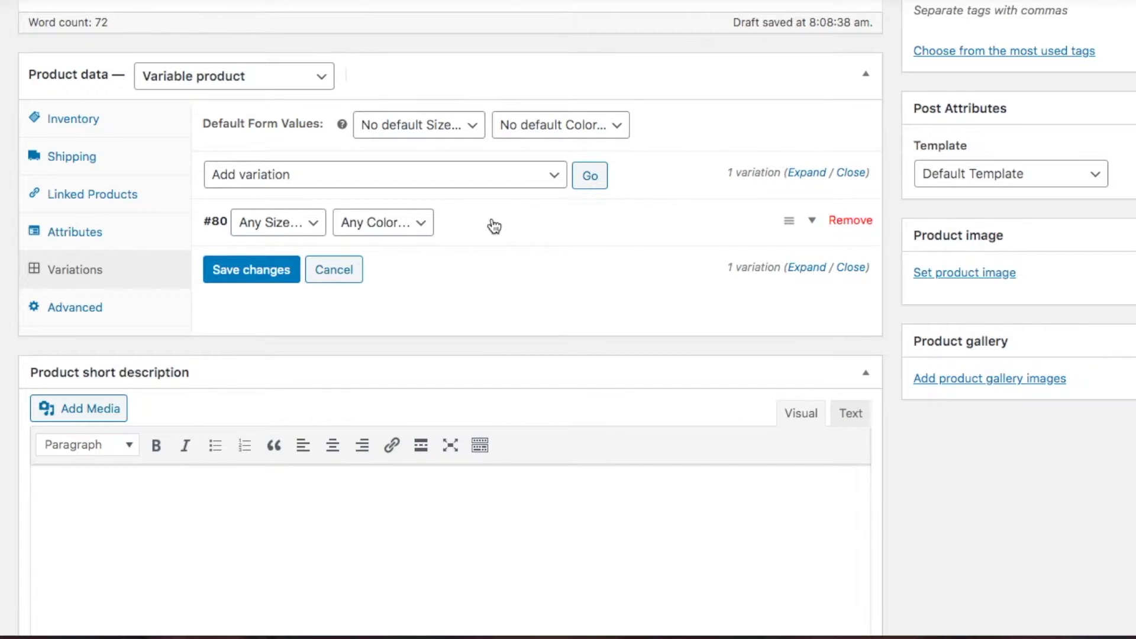
Give variation #80 SKU KLP001, regular price 150000 and sale price 100000
click(494, 227)
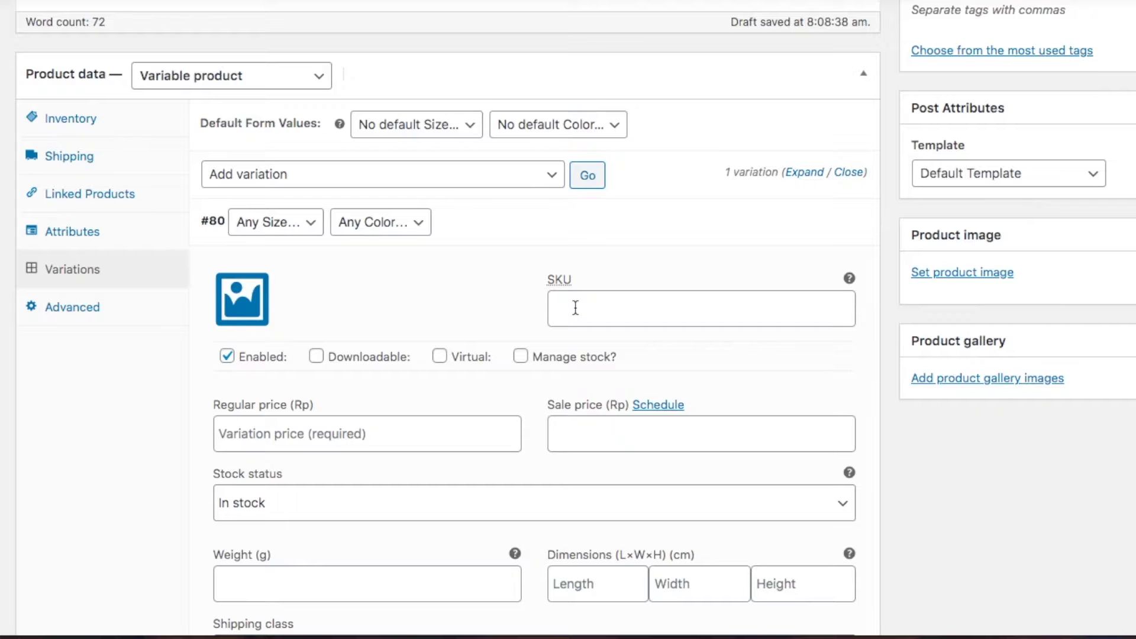
click(578, 308)
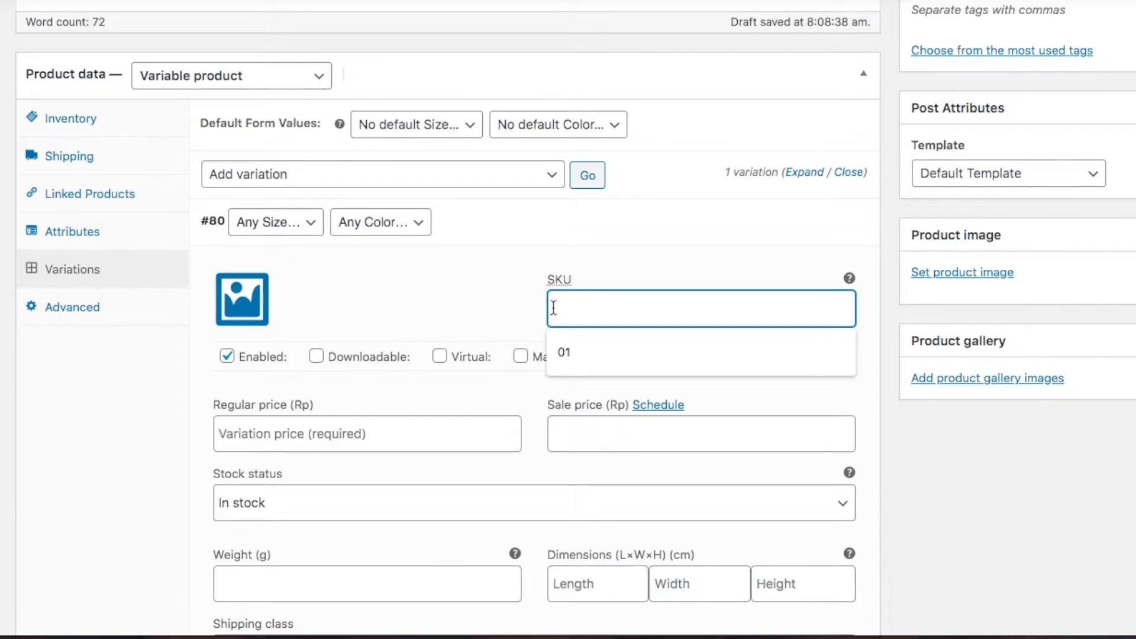
click(469, 314)
click(577, 309)
text(KLP001)
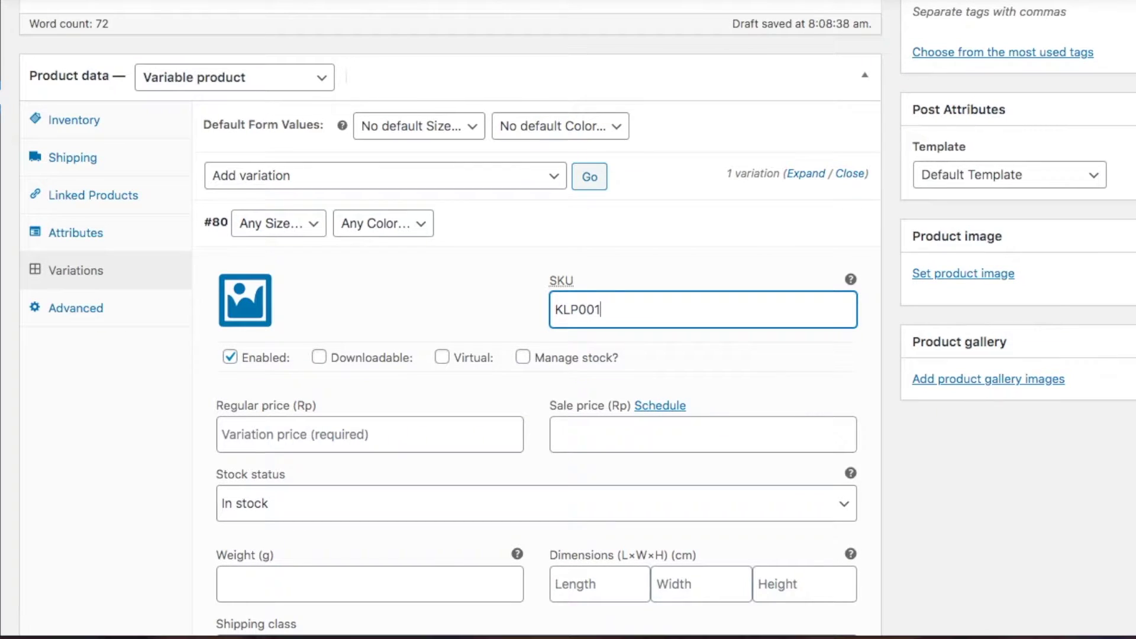
click(427, 289)
click(380, 426)
text(15)
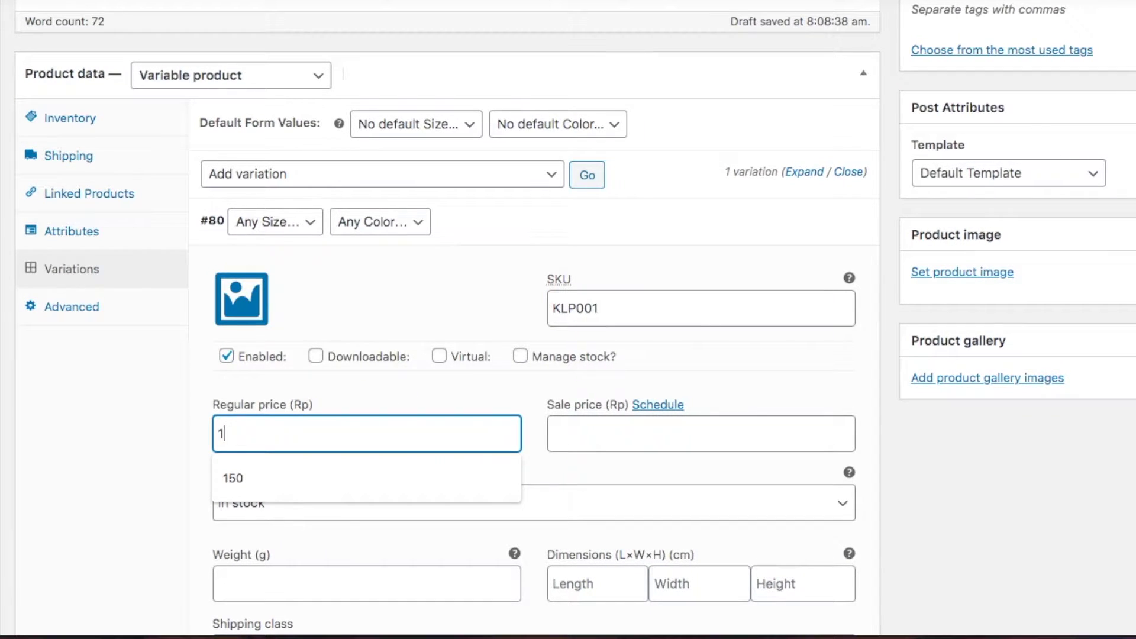
text(0000)
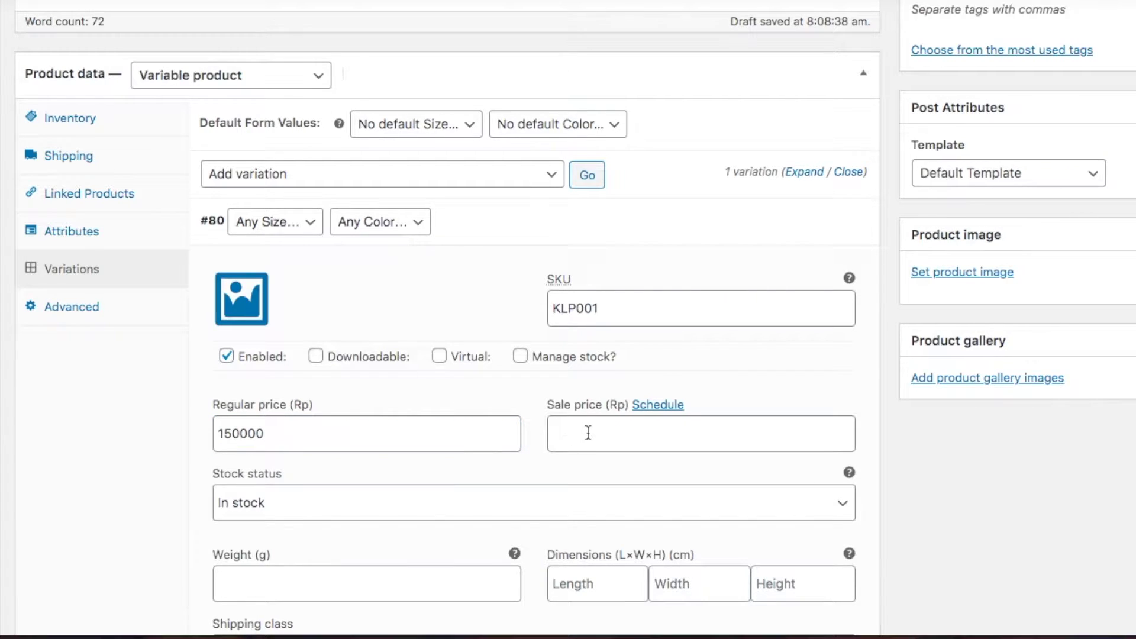
click(592, 432)
text(100000)
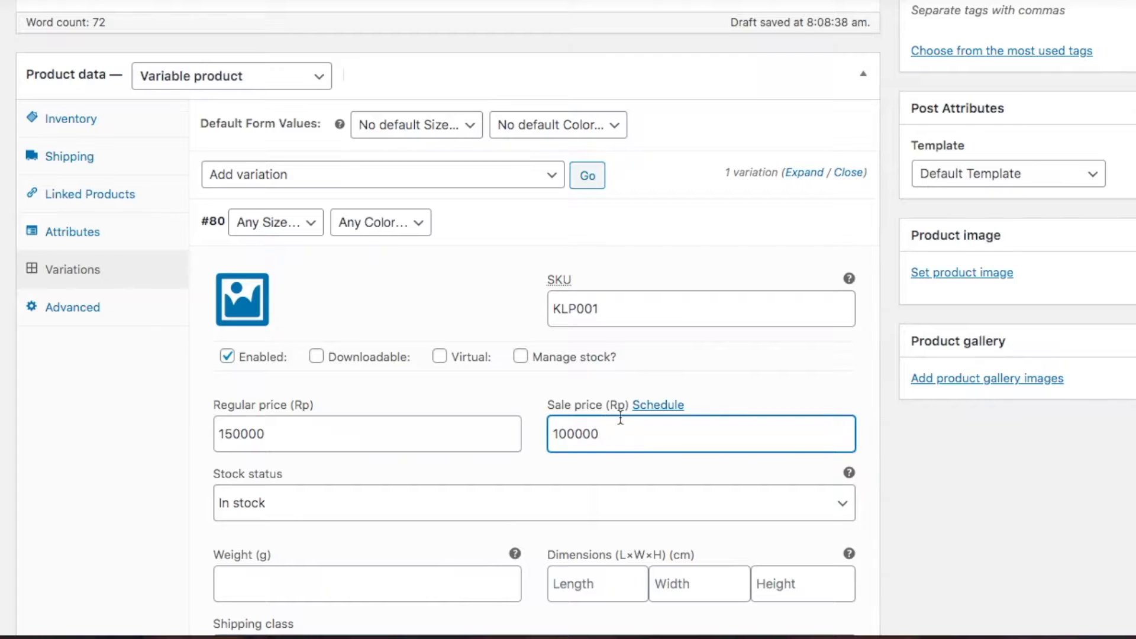
Schedule the sale for 20–23 June 2020, then cancel the schedule
click(662, 410)
click(446, 510)
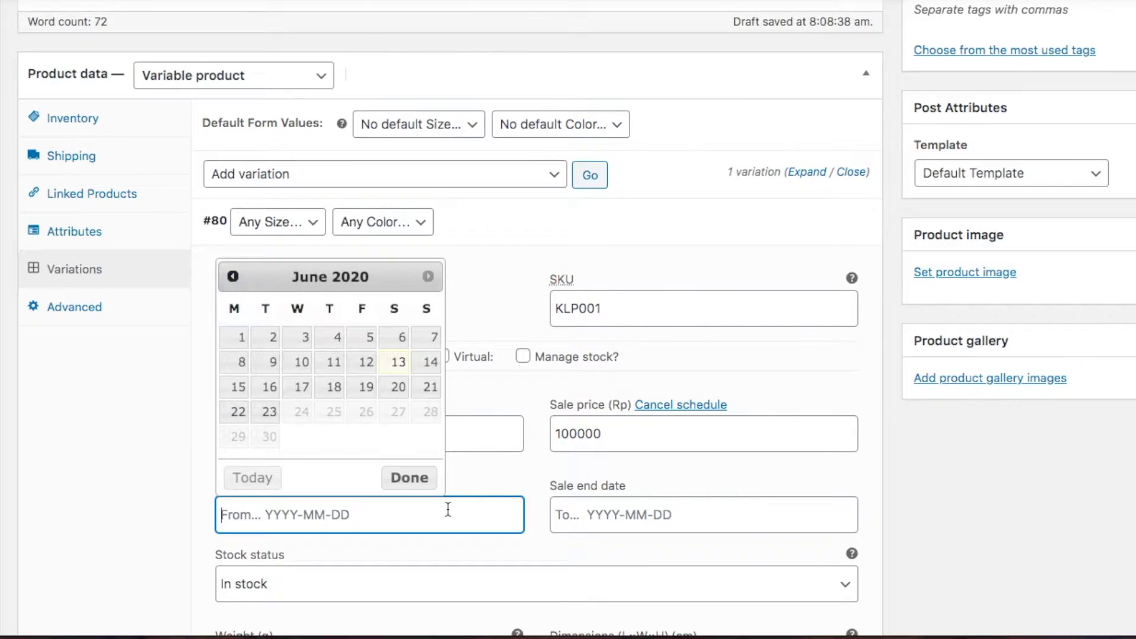
click(401, 398)
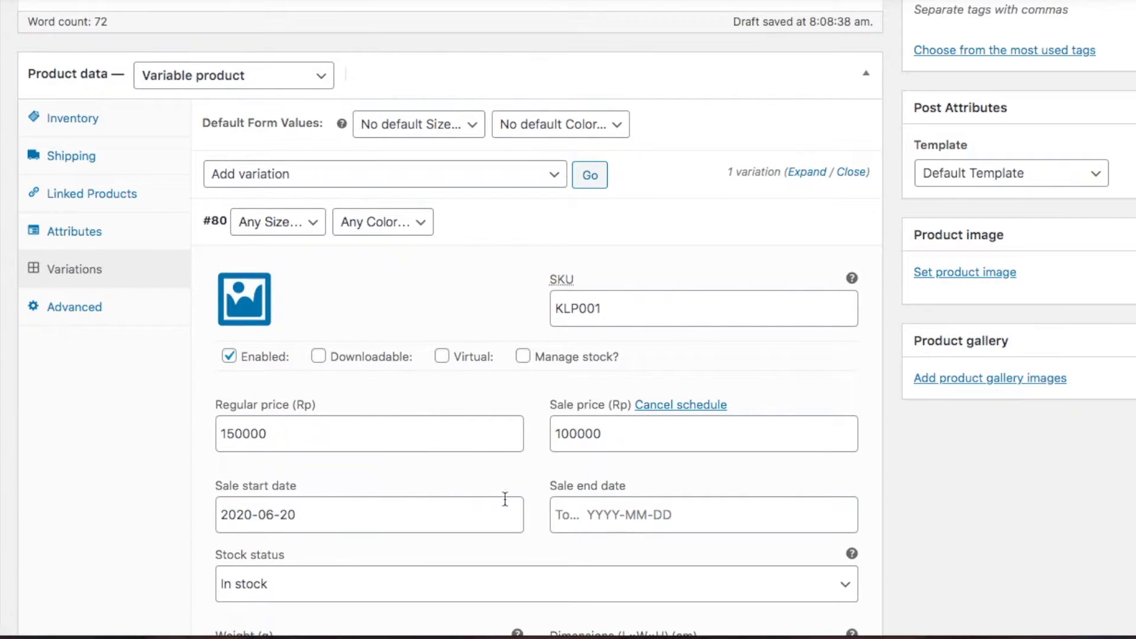
click(602, 516)
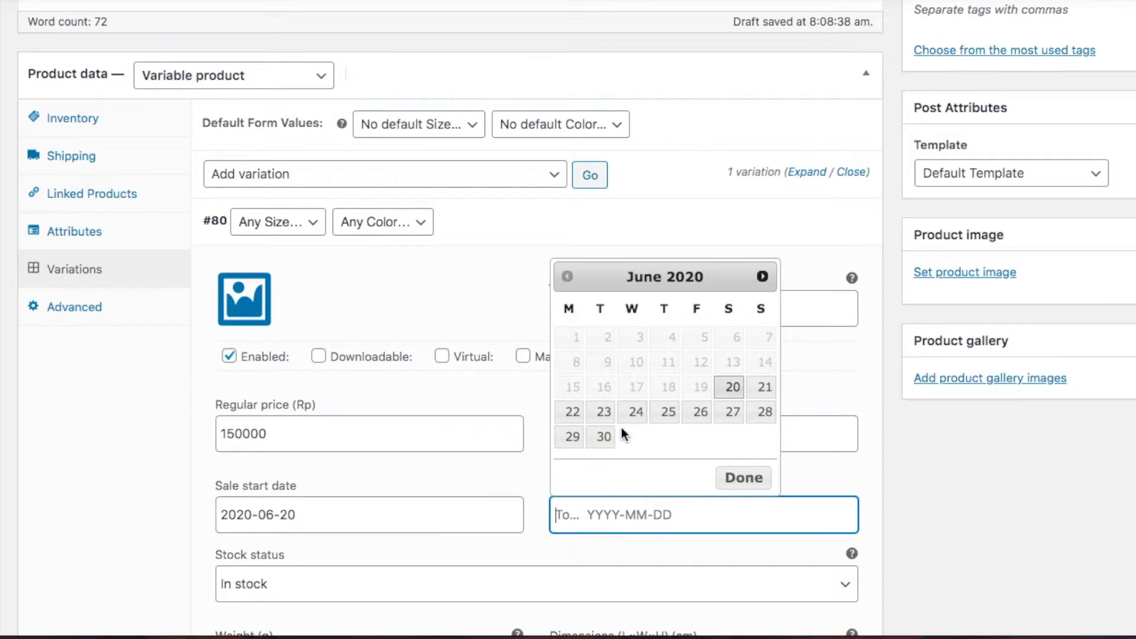
click(603, 413)
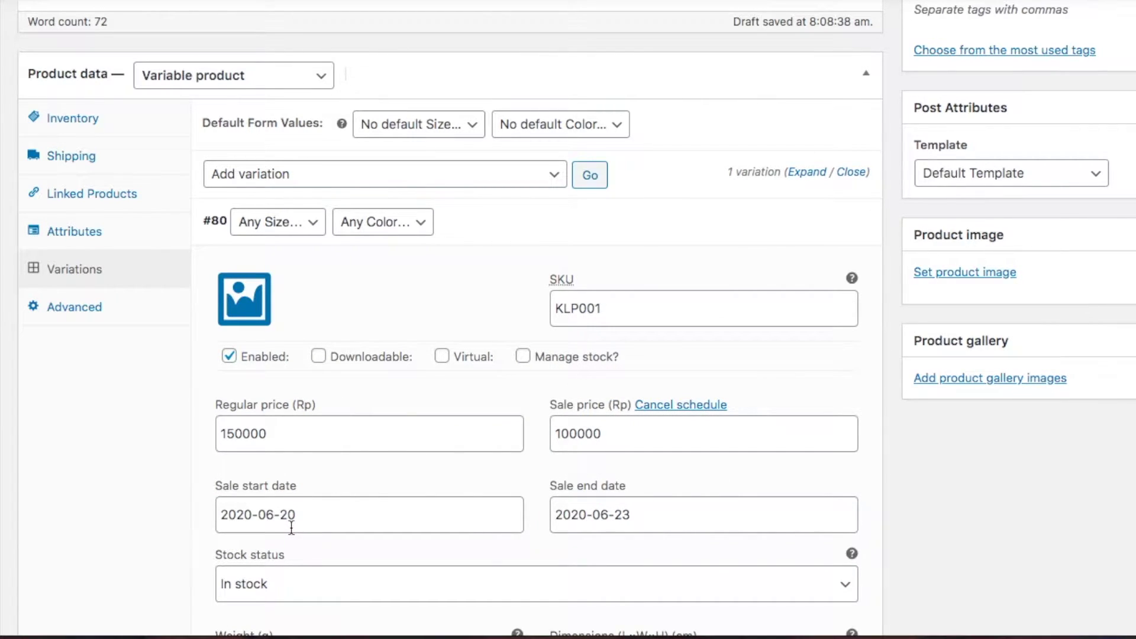
click(708, 406)
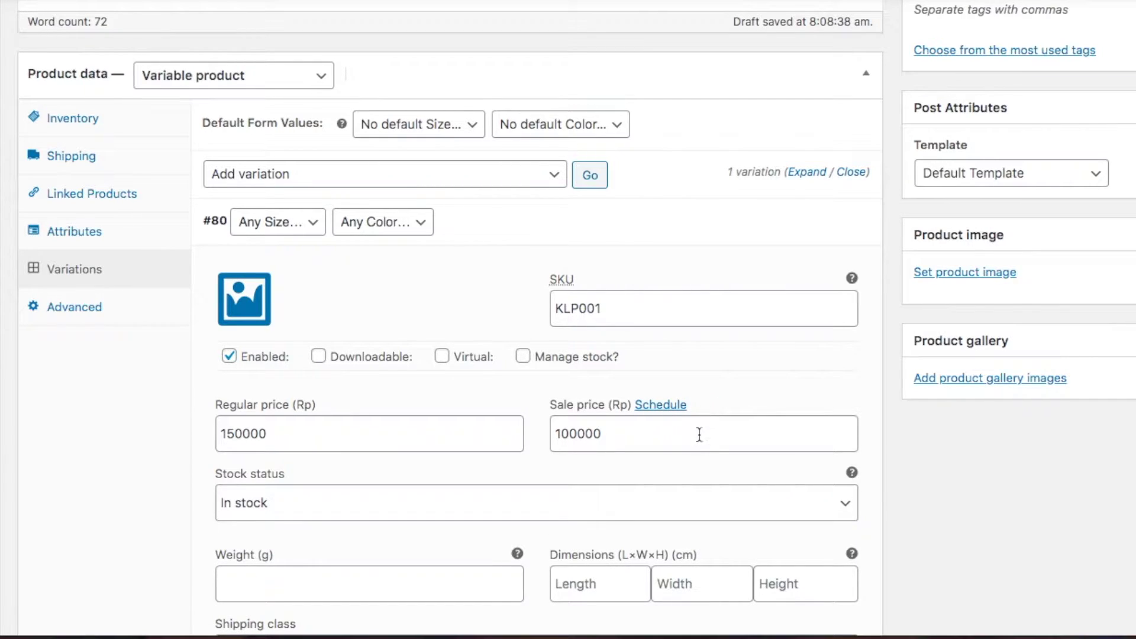
Enter a 300 g weight for variation #80, leave its description empty, and save changes
scroll(693, 473, down, 2)
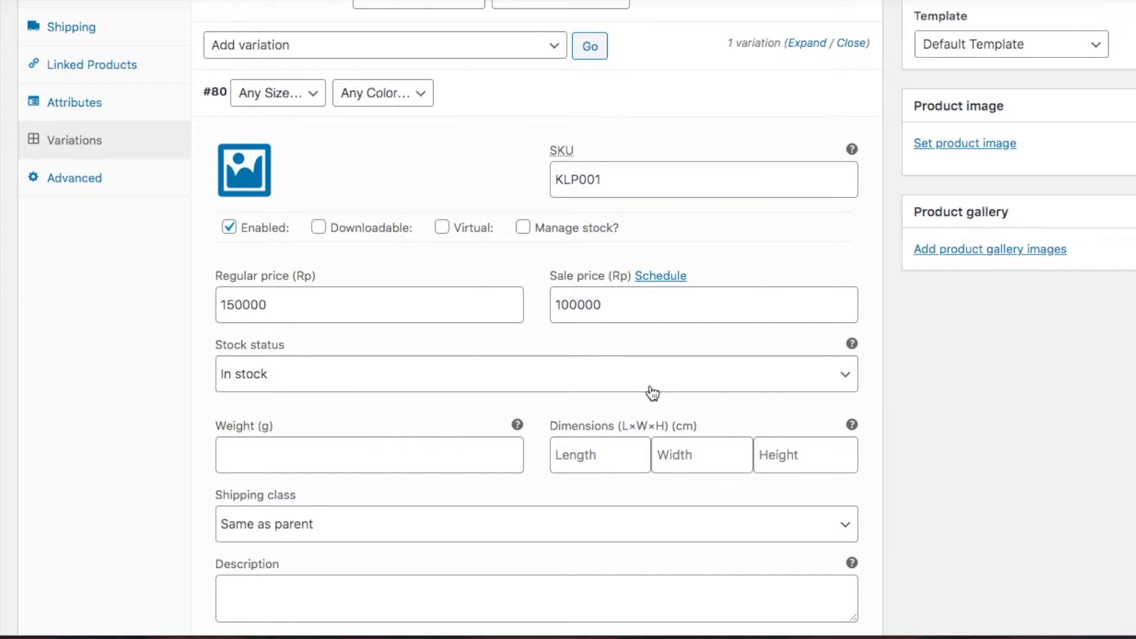
click(446, 454)
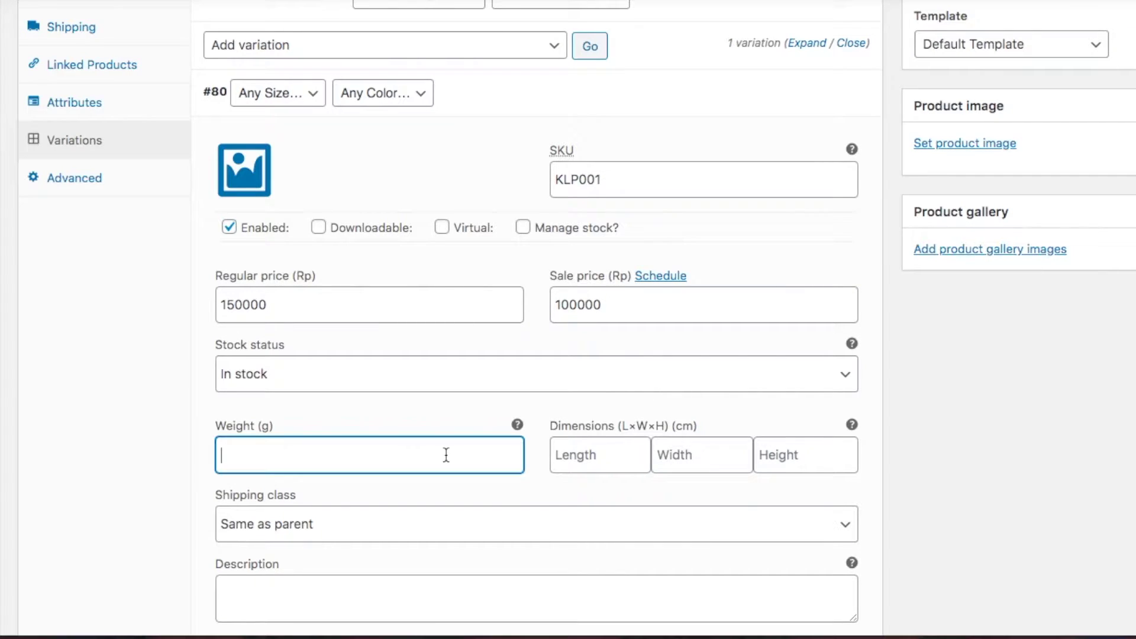
text(300)
scroll(684, 478, down, 2)
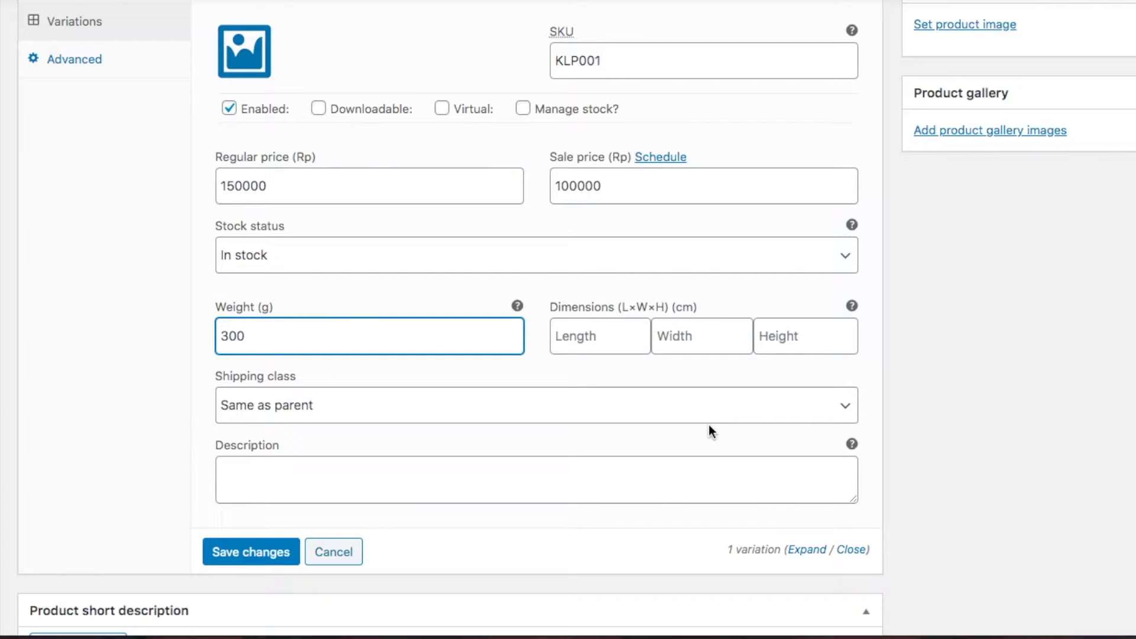
click(667, 485)
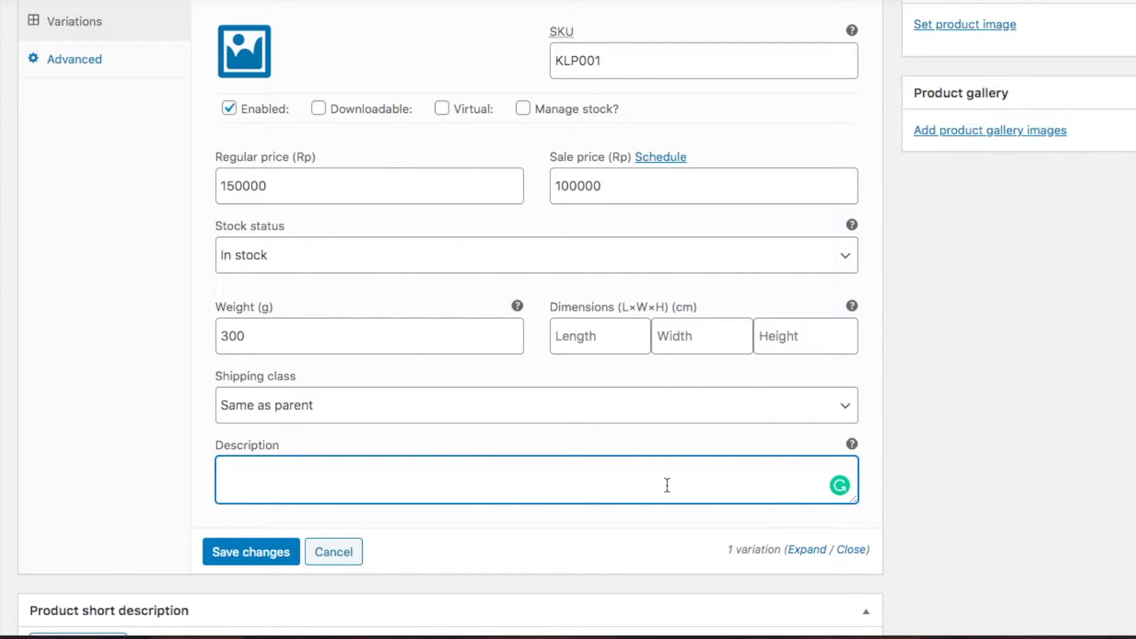
click(626, 518)
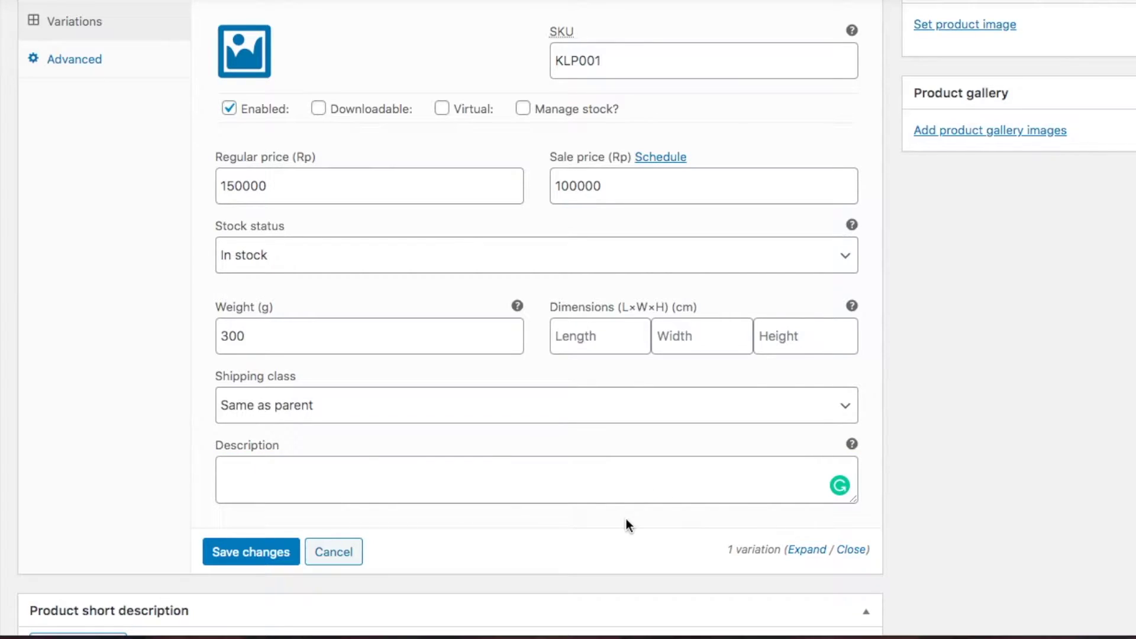
click(273, 555)
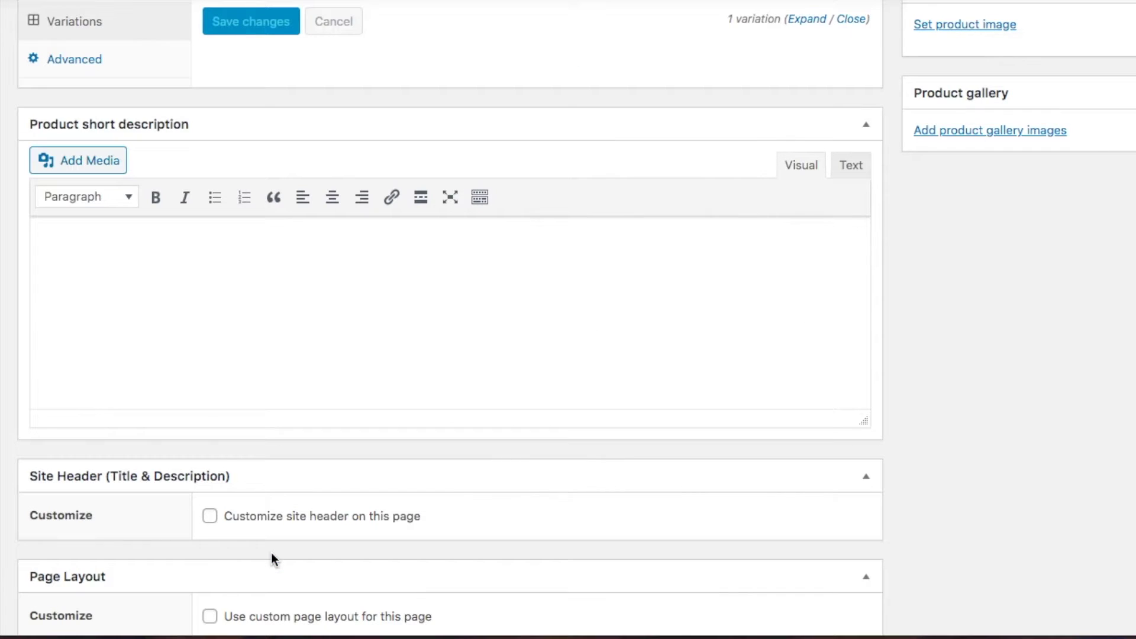
scroll(271, 552, up, 6)
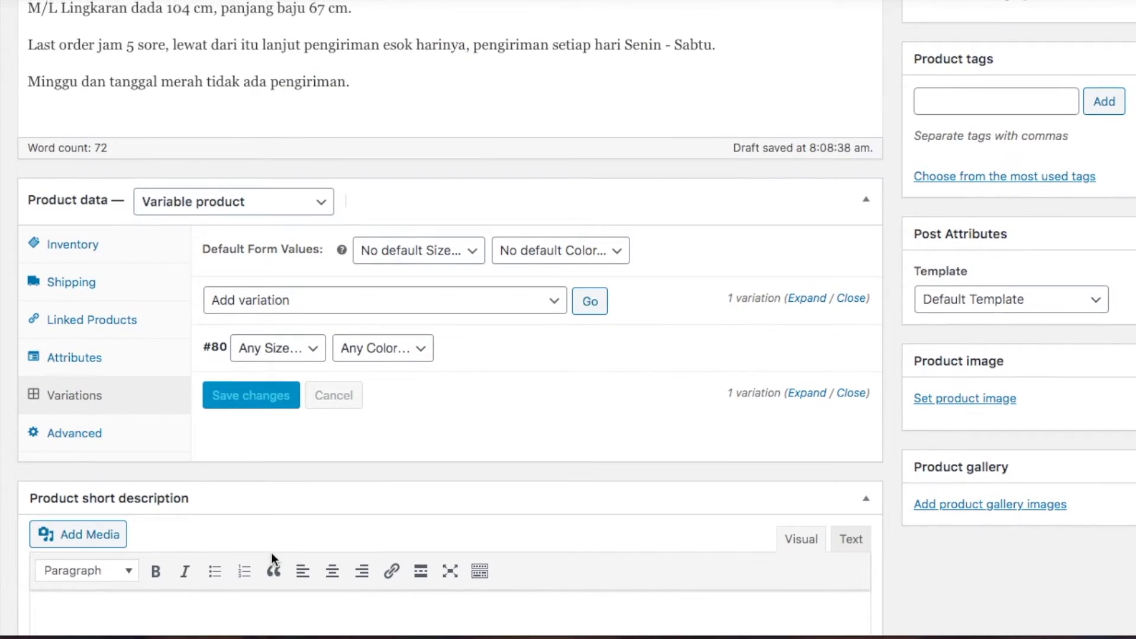
Copy the Short Deskripsi text, through the washing line, from the product notes
click(94, 438)
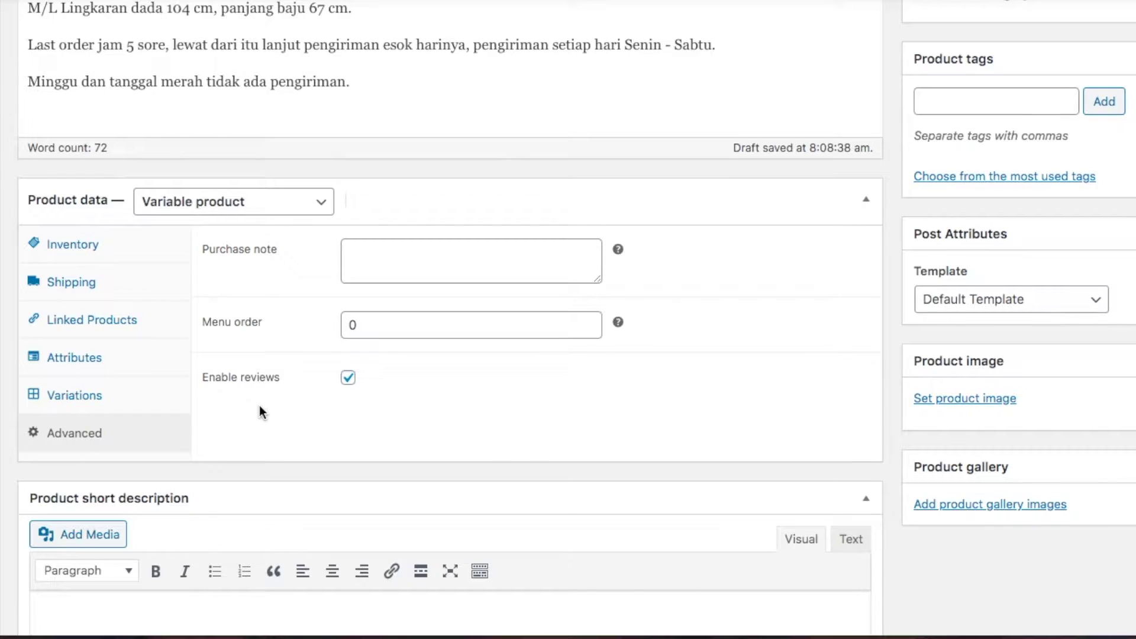
scroll(259, 406, down, 6)
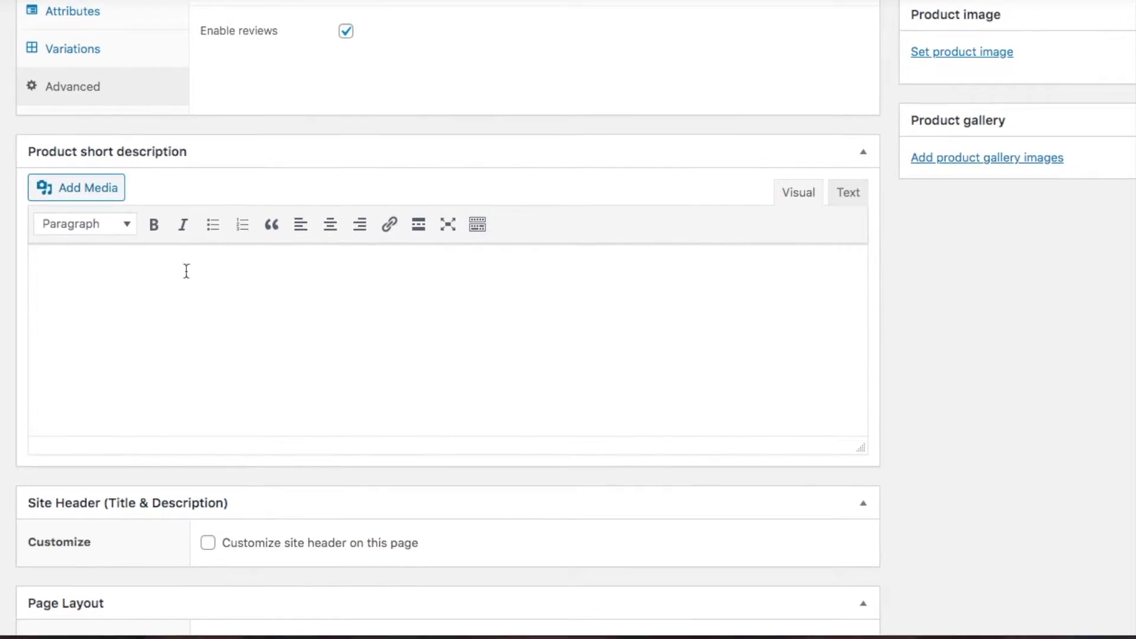
key(super+Tab)
drag(490, 464, 282, 265)
key(ctrl+c)
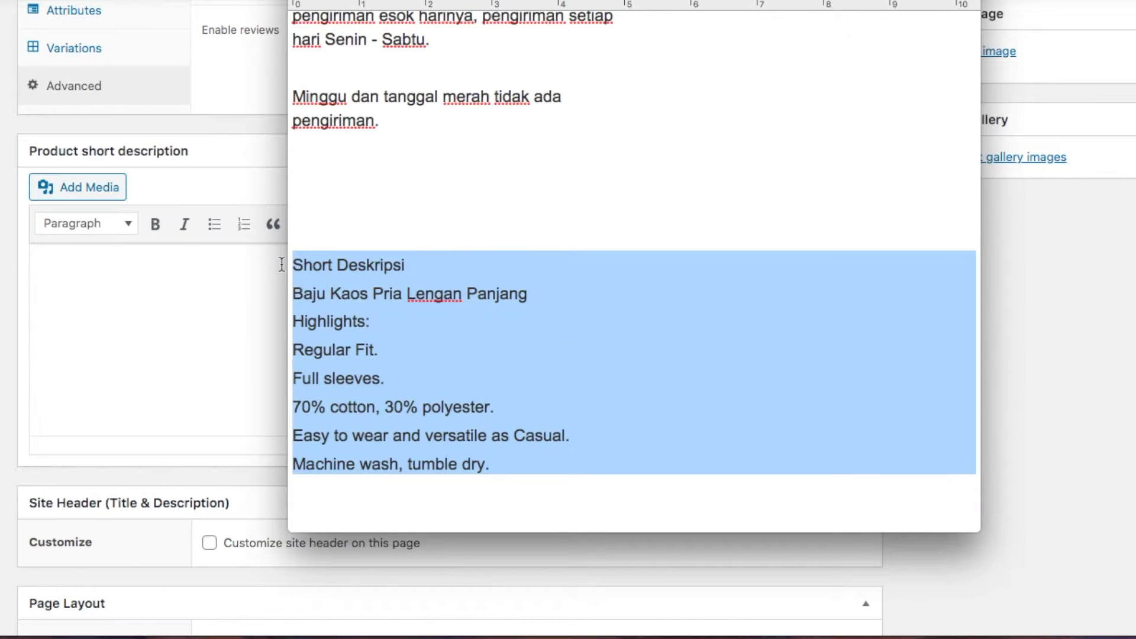
click(162, 263)
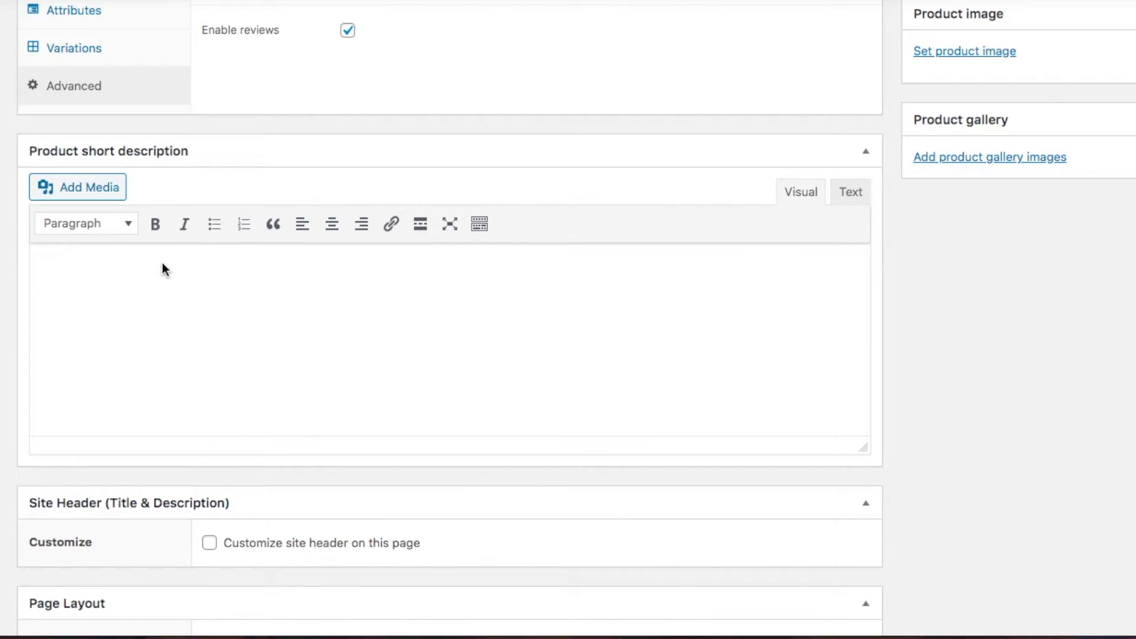
Paste it into the product short description and bullet the highlight lines from Regular Fit
click(173, 282)
key(ctrl+v)
scroll(172, 283, up, 3)
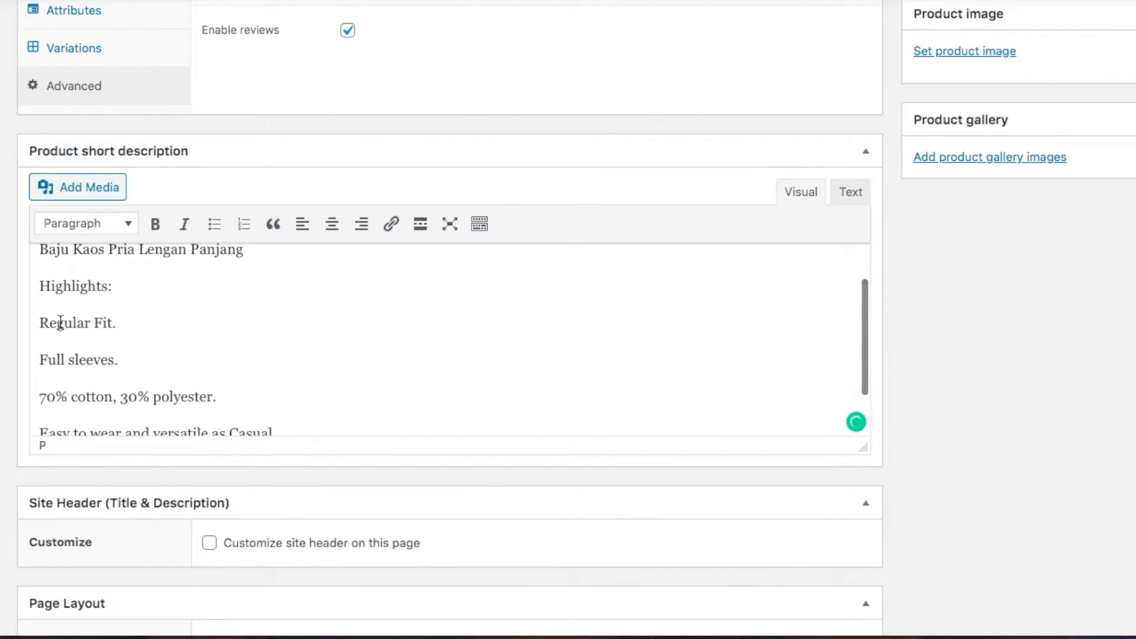
click(39, 322)
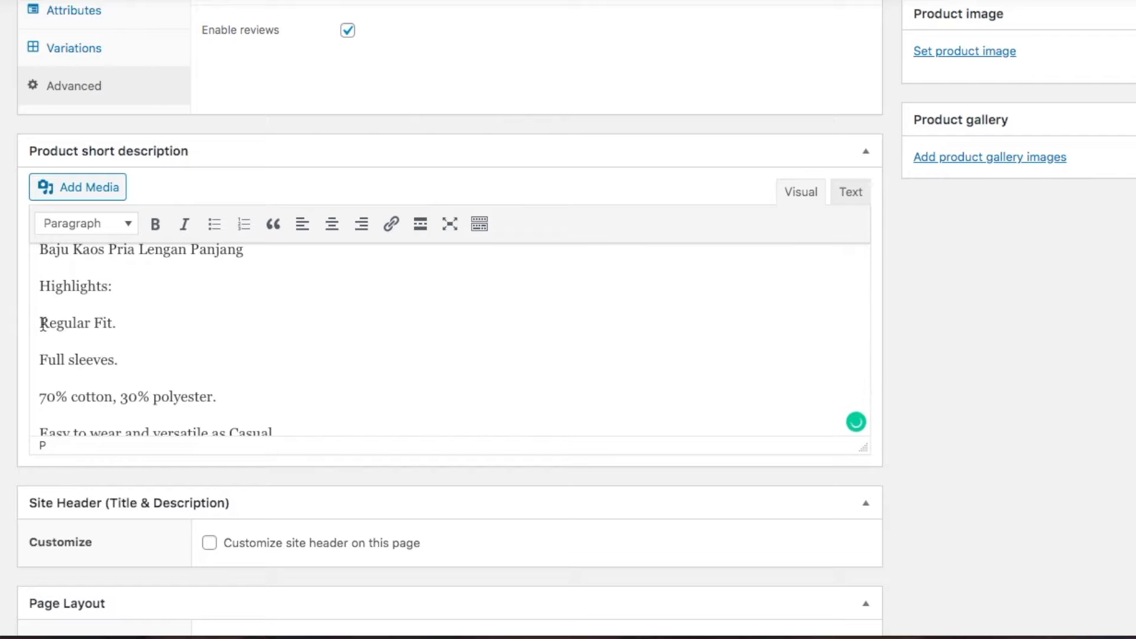
click(222, 235)
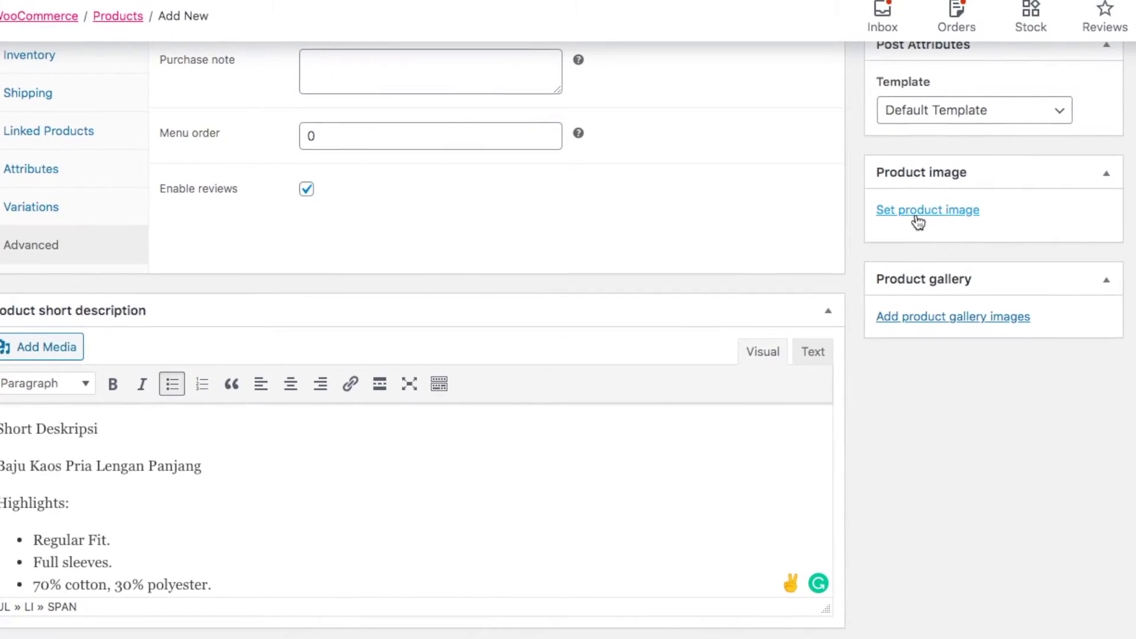
Set men-1.jpg, the front-view navy jacket photo, as the product image
click(918, 210)
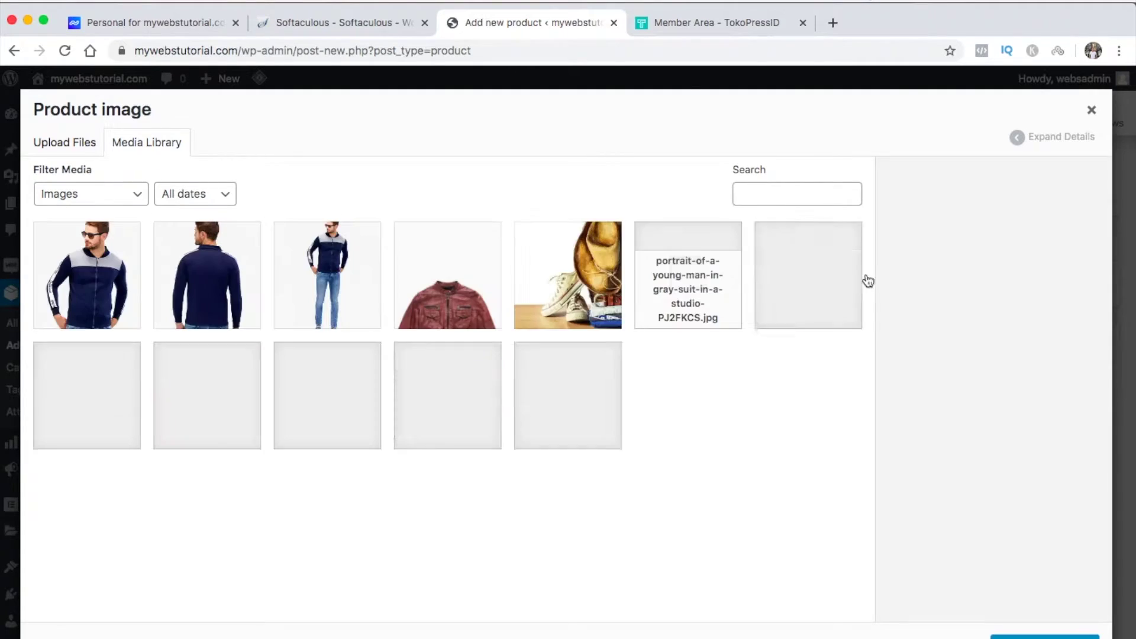
click(101, 284)
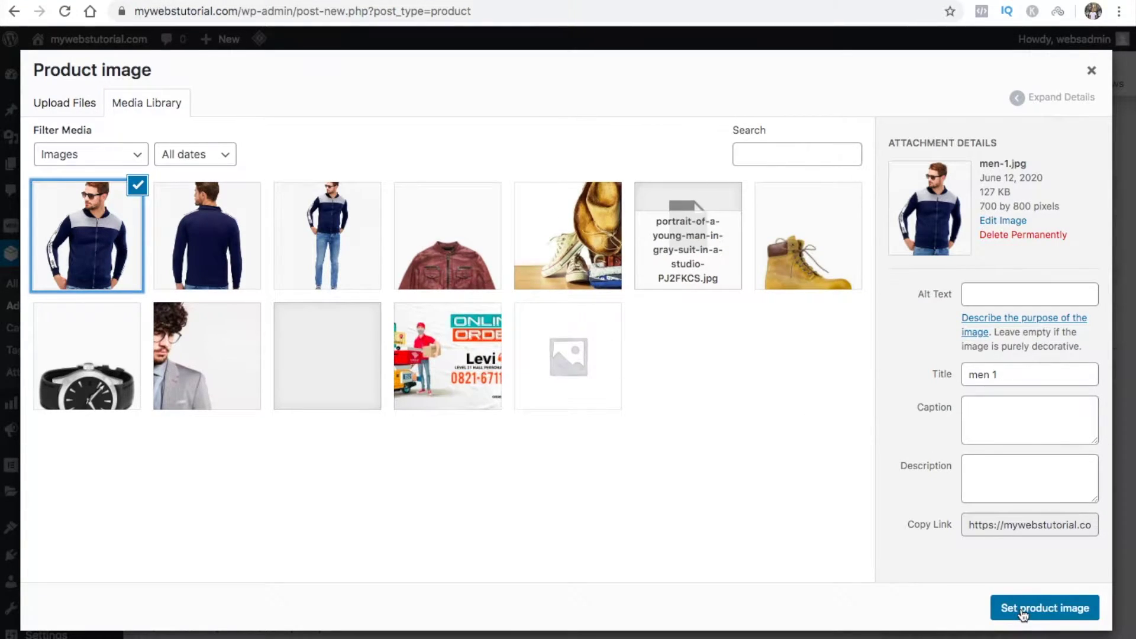
click(1022, 609)
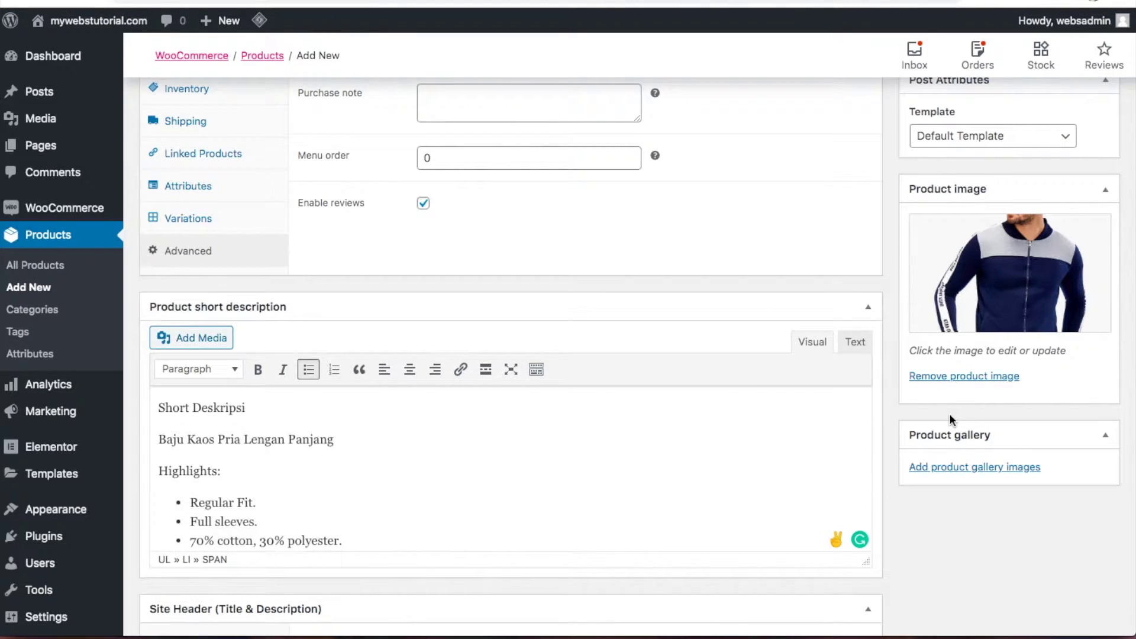
Add men-1.4.jpg and men-1.3.jpg to the product gallery
click(954, 468)
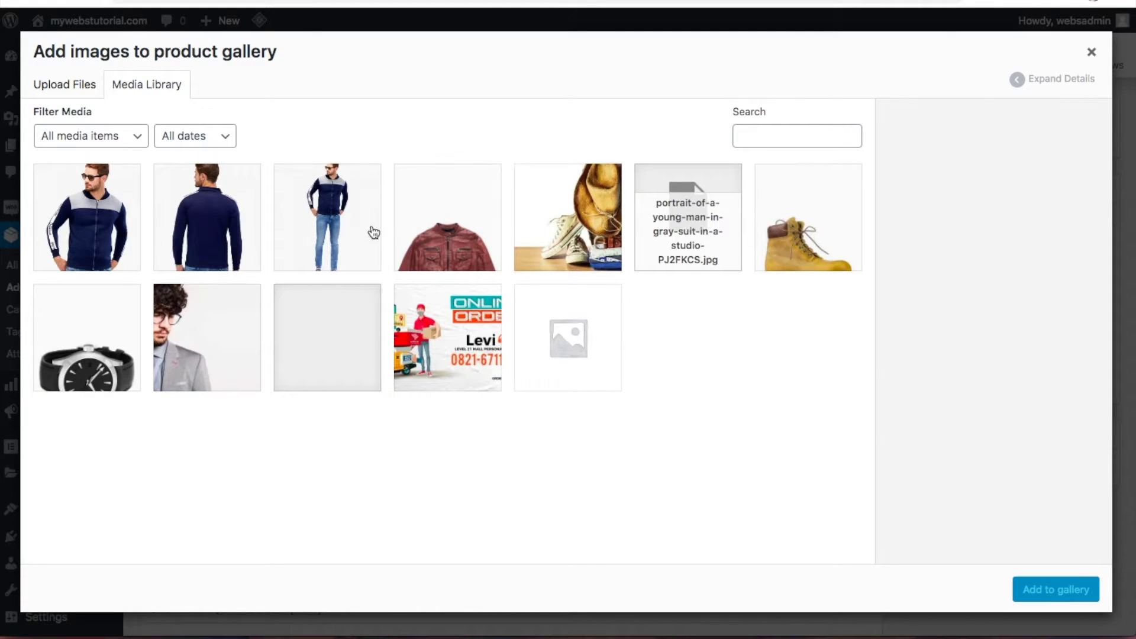
click(231, 230)
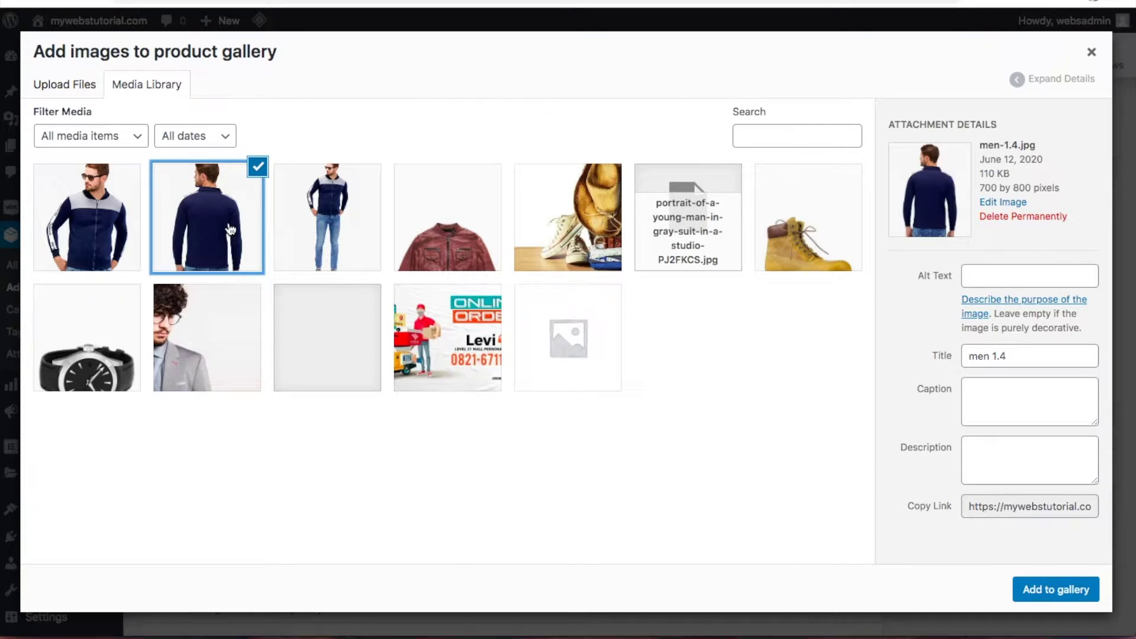
click(333, 223)
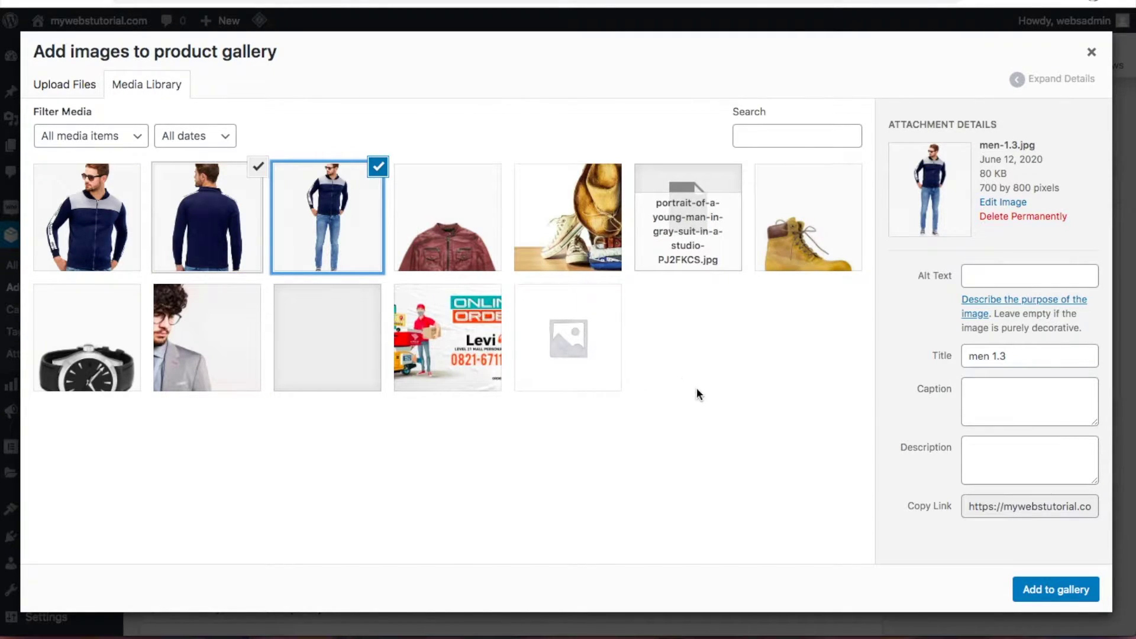
click(1061, 588)
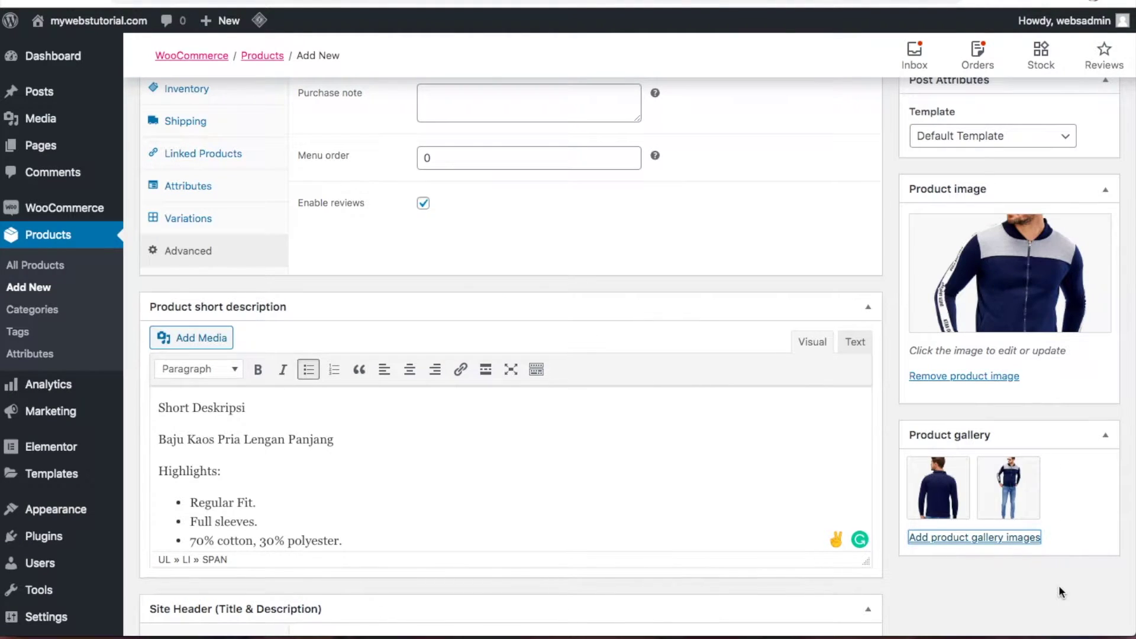
scroll(1059, 585, up, 4)
Add the product tags Kaos pria and lengan panjang
scroll(1059, 590, up, 2)
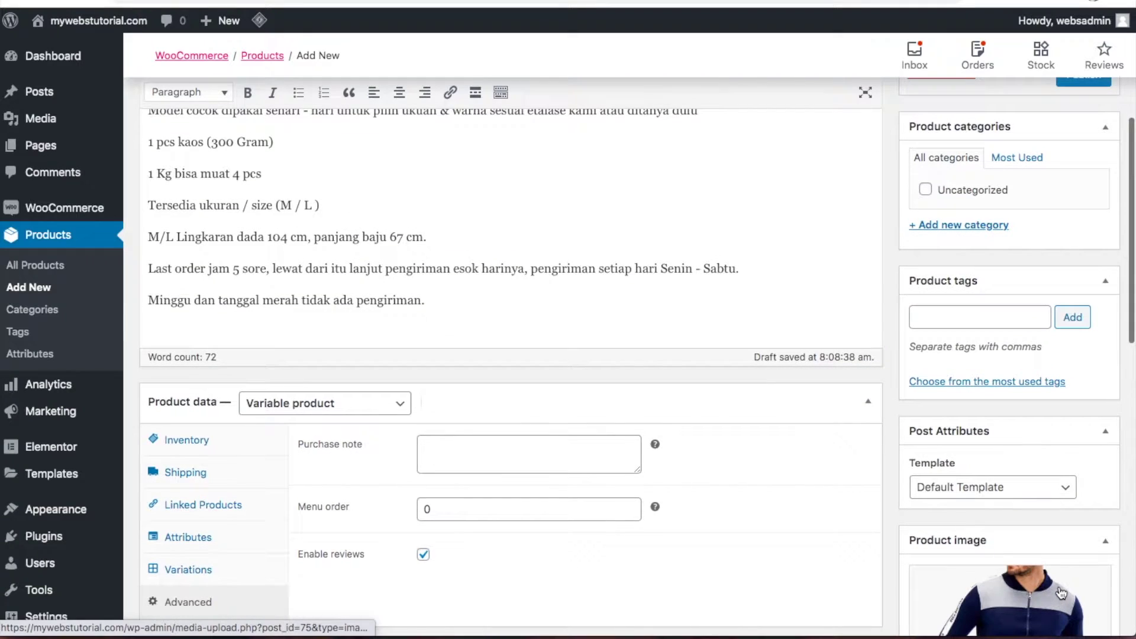
click(1016, 316)
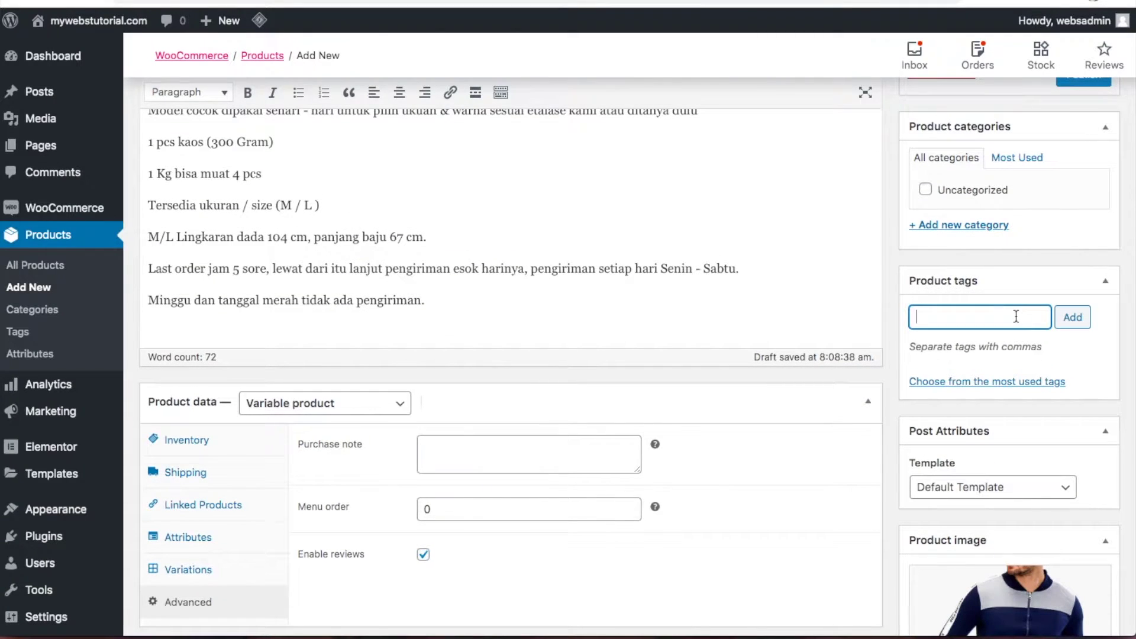
text(Kaos pria, lengan panjang)
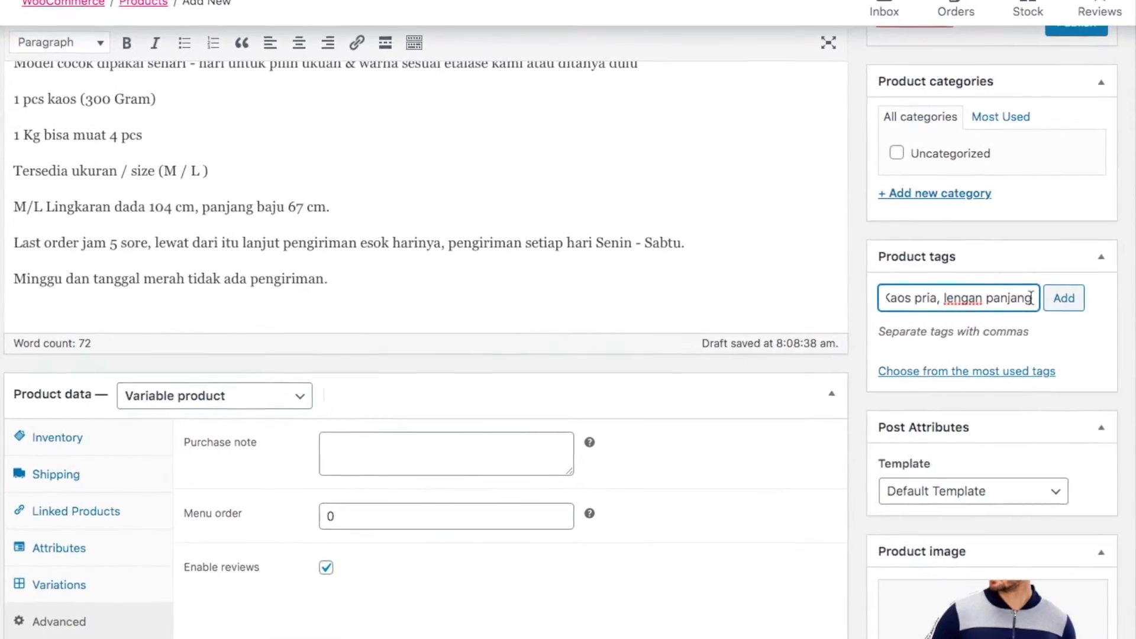
click(1068, 304)
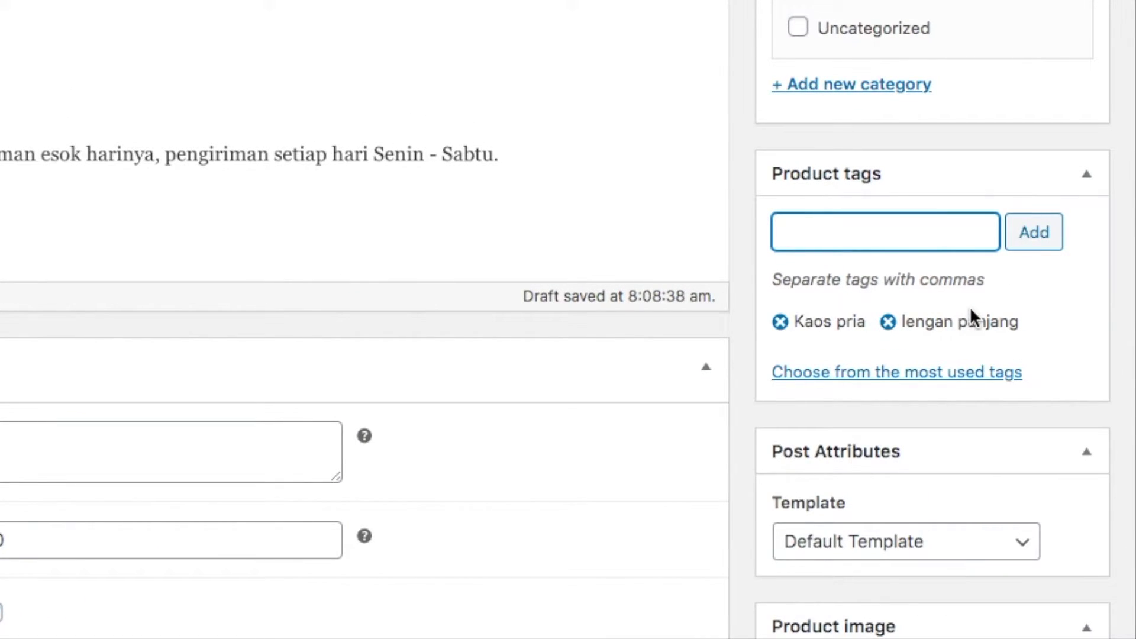
Create a new Men's product category and assign it to the product
scroll(971, 314, up, 3)
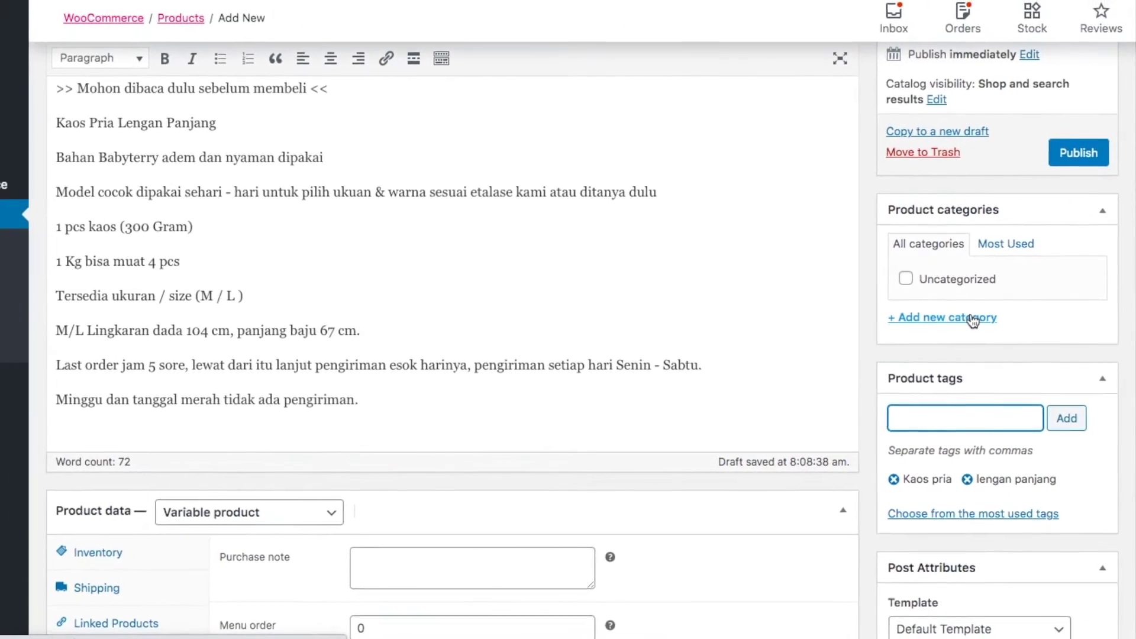
click(973, 319)
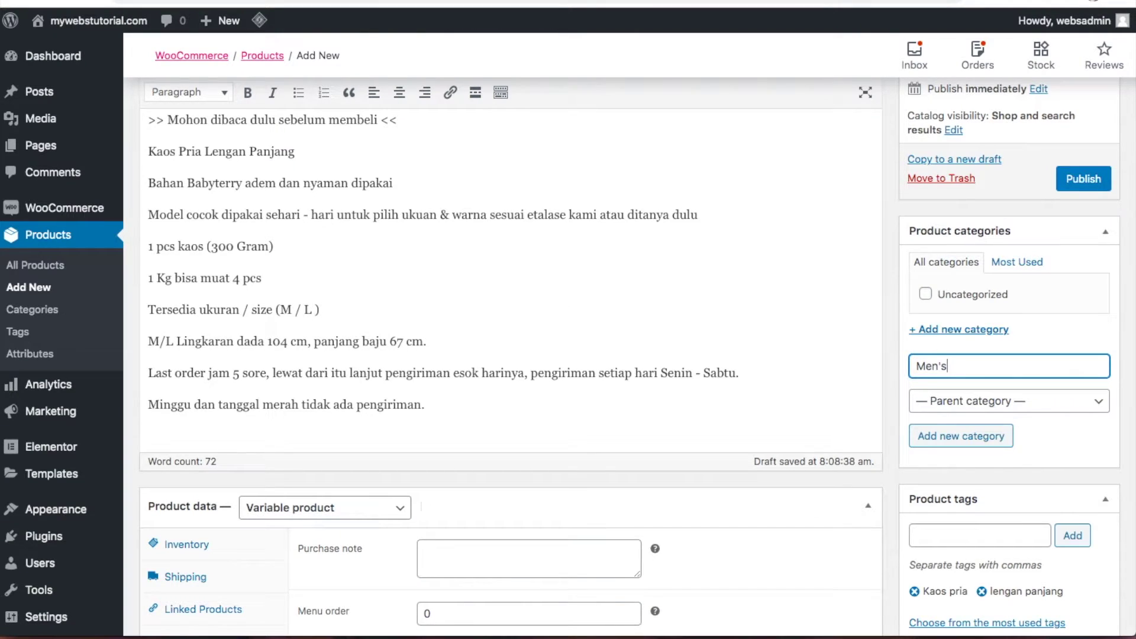
click(958, 437)
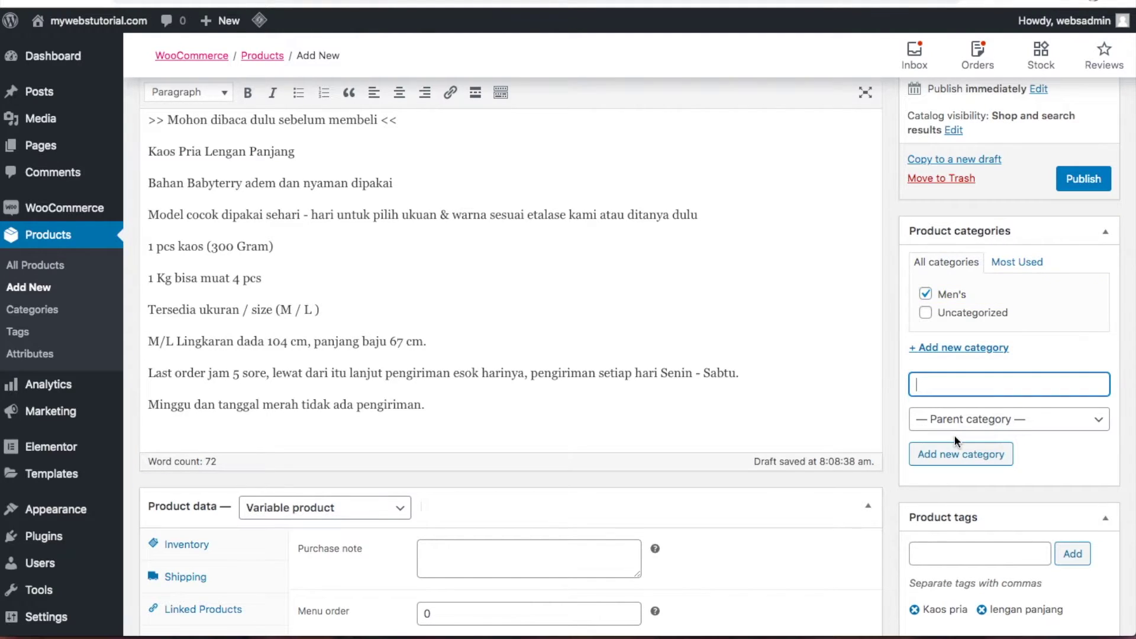
scroll(953, 435, up, 3)
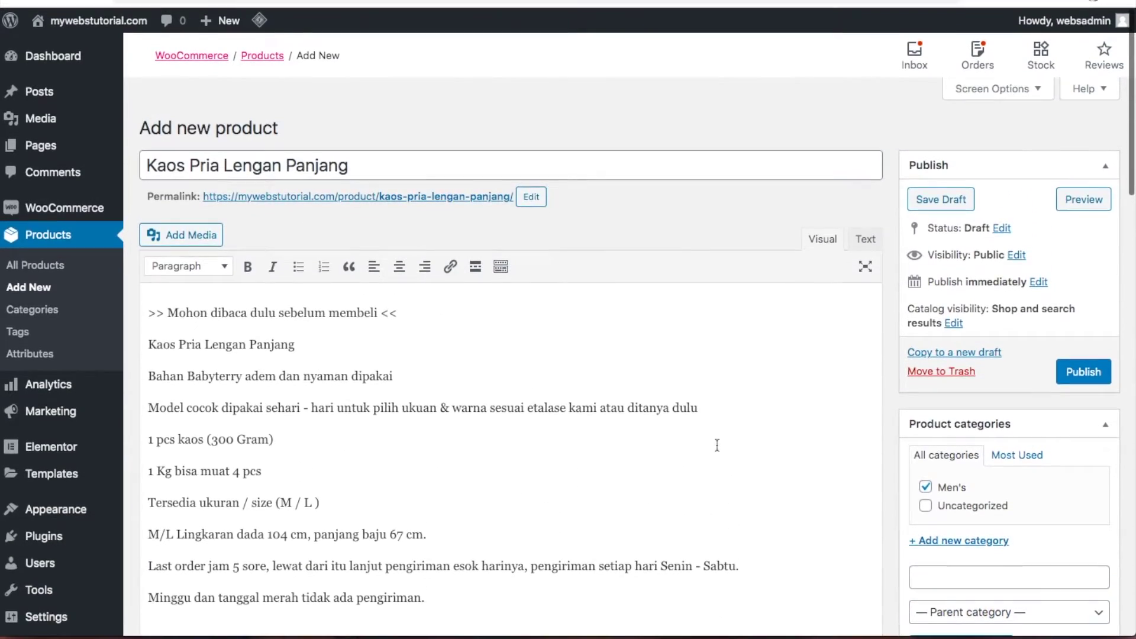
click(1079, 374)
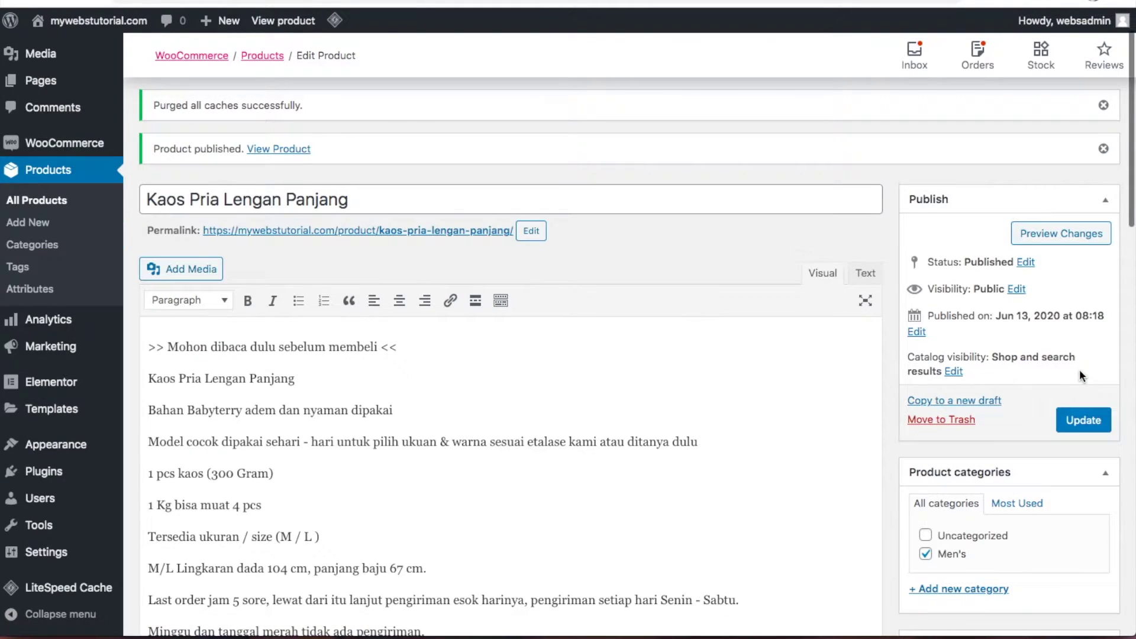
click(278, 150)
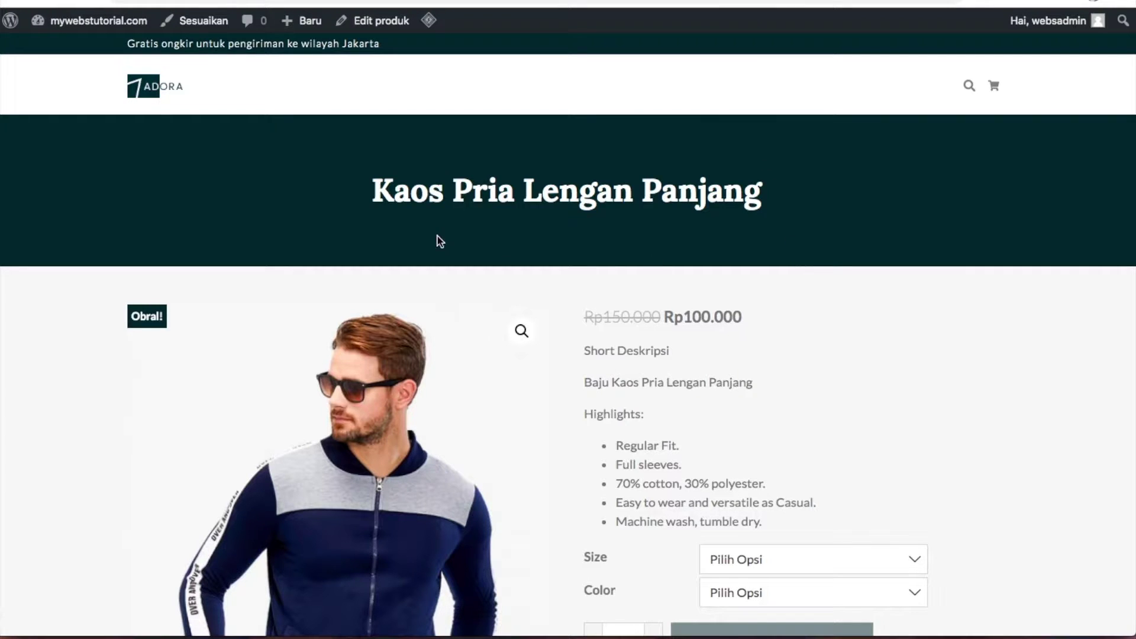
scroll(865, 335, down, 3)
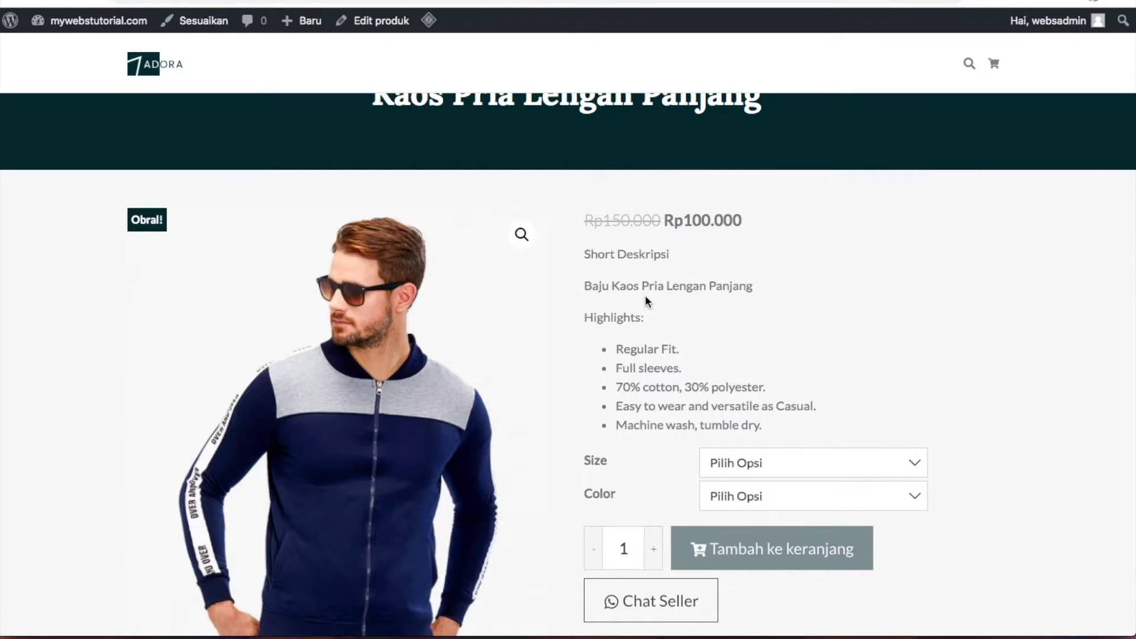
scroll(661, 459, down, 3)
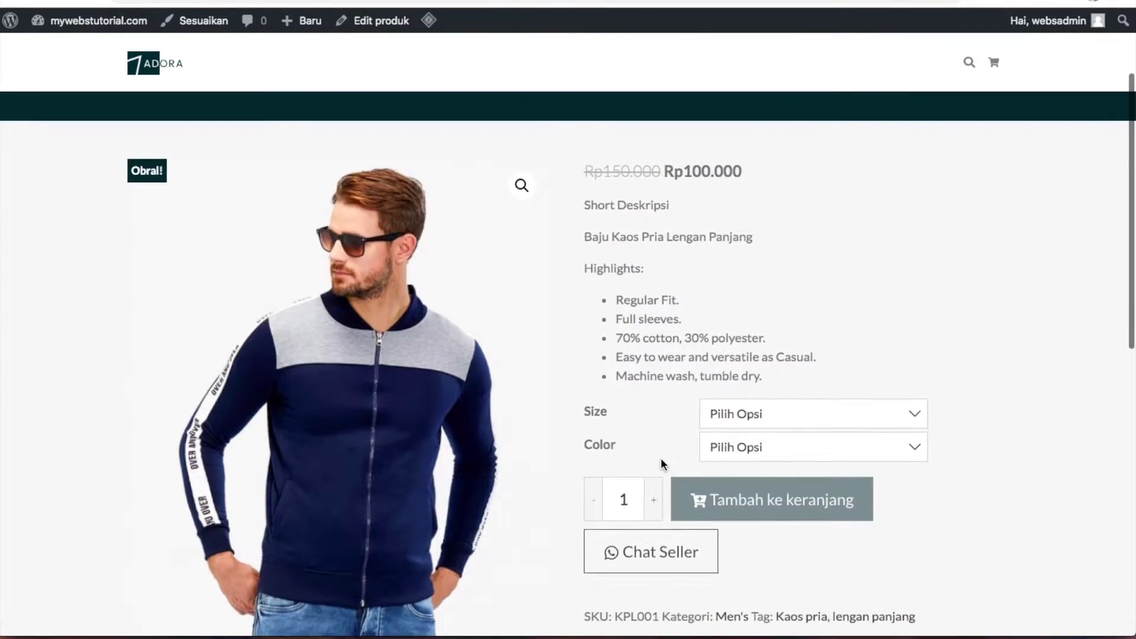
click(907, 345)
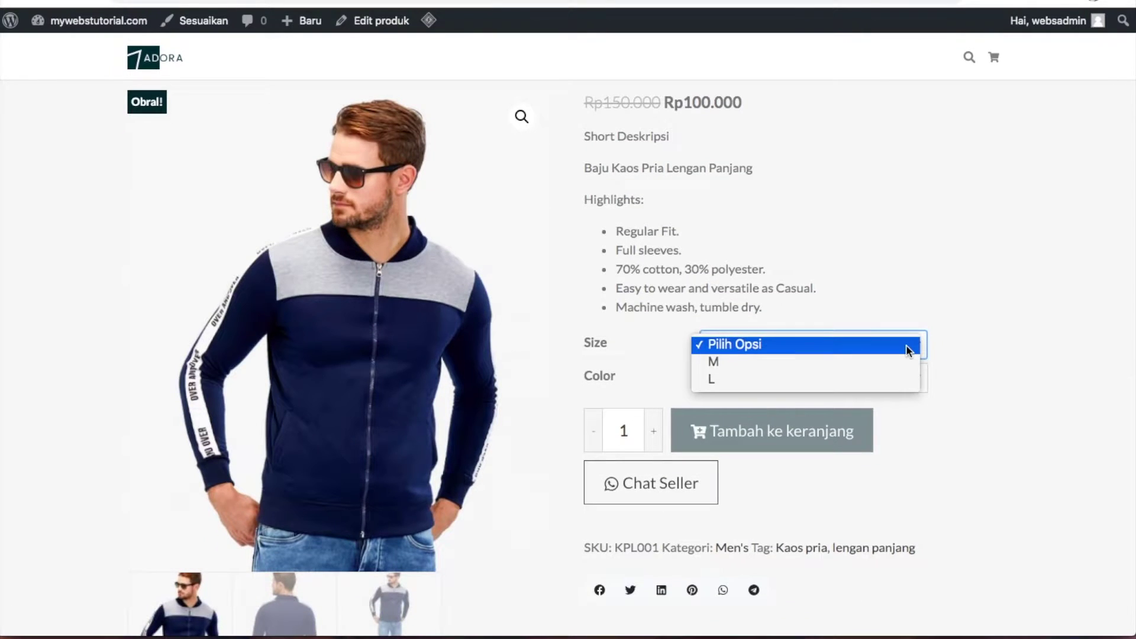
click(884, 361)
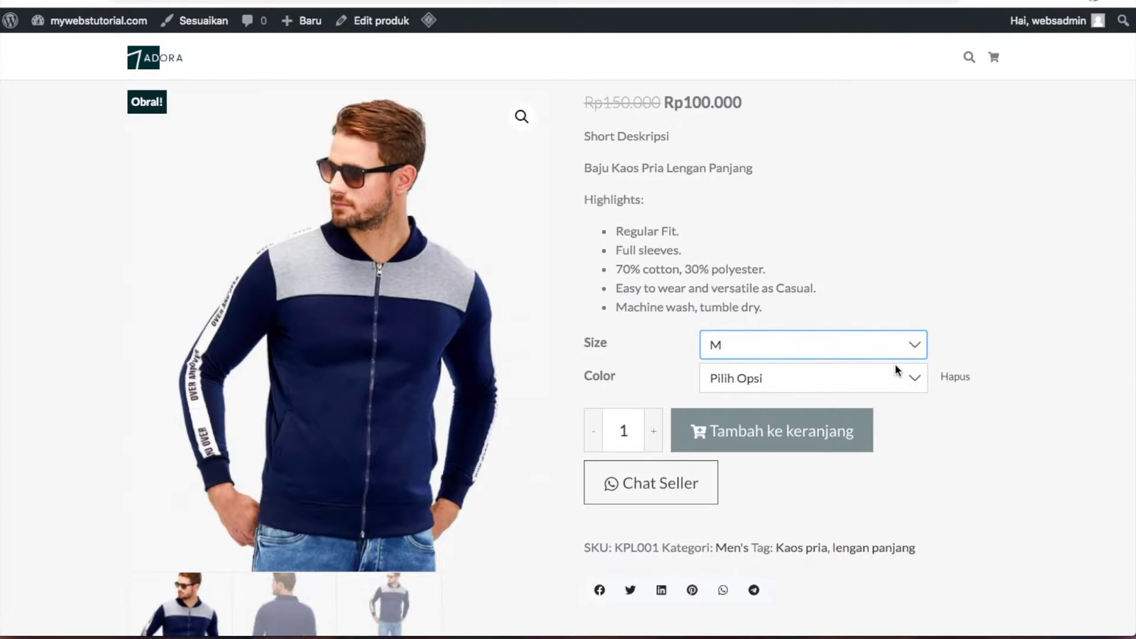
click(898, 379)
click(891, 391)
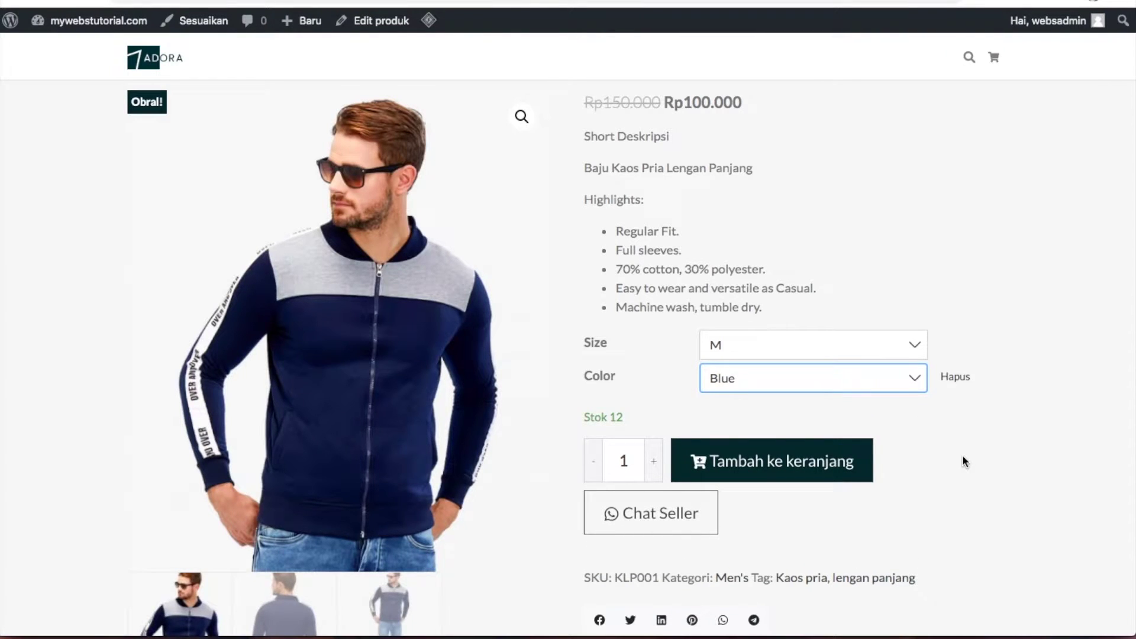
scroll(963, 461, down, 2)
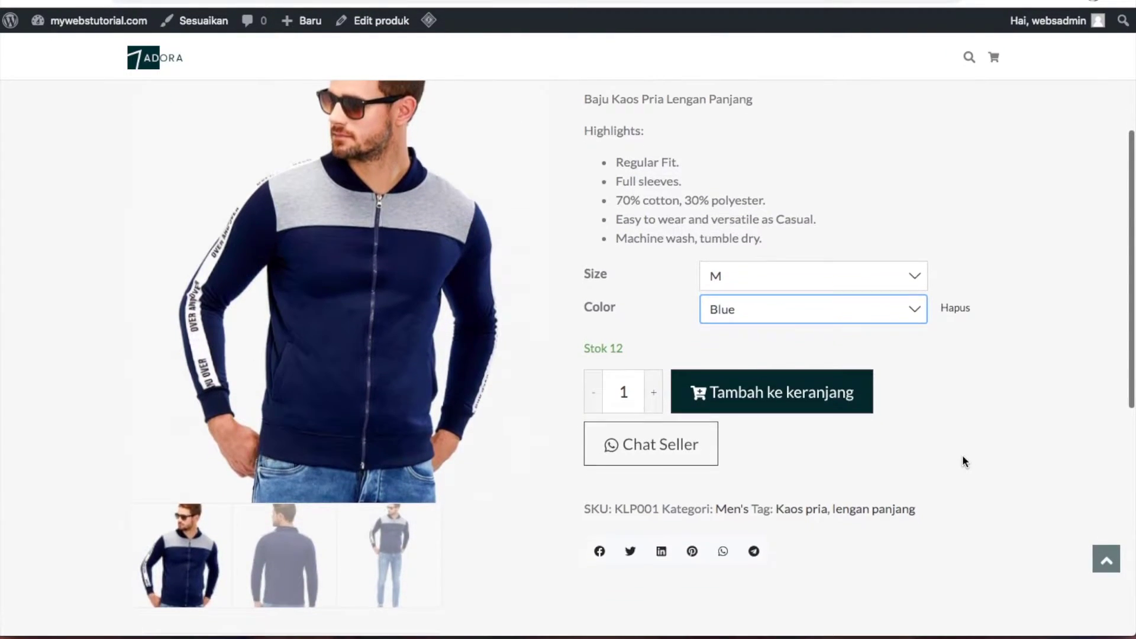
scroll(962, 454, down, 1)
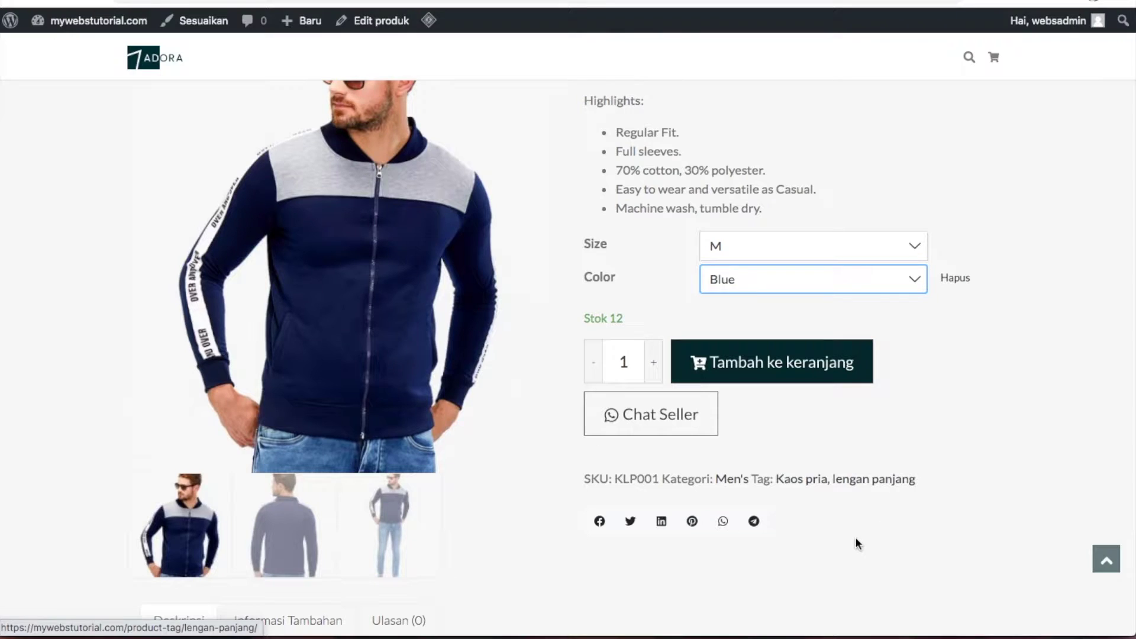
scroll(854, 537, down, 5)
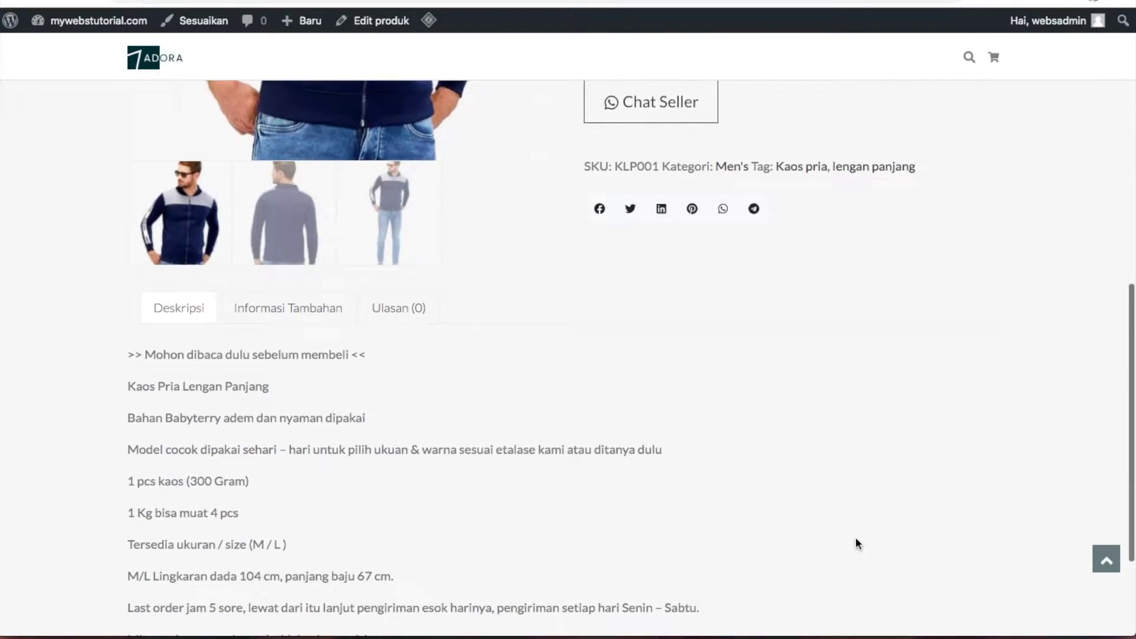
click(288, 220)
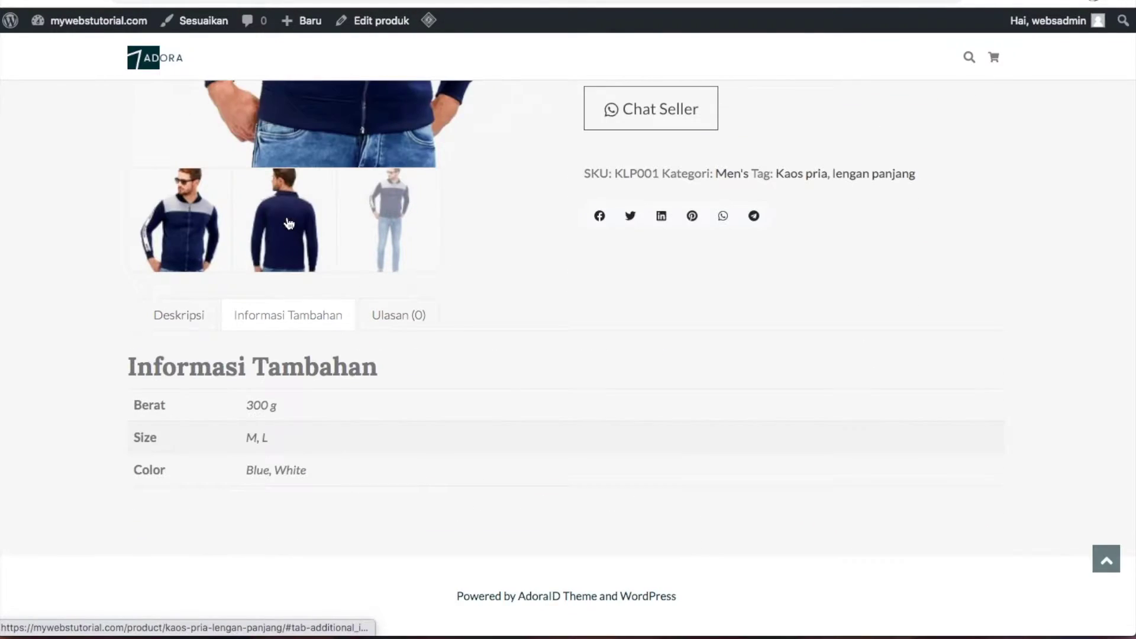
click(179, 315)
scroll(247, 318, down, 2)
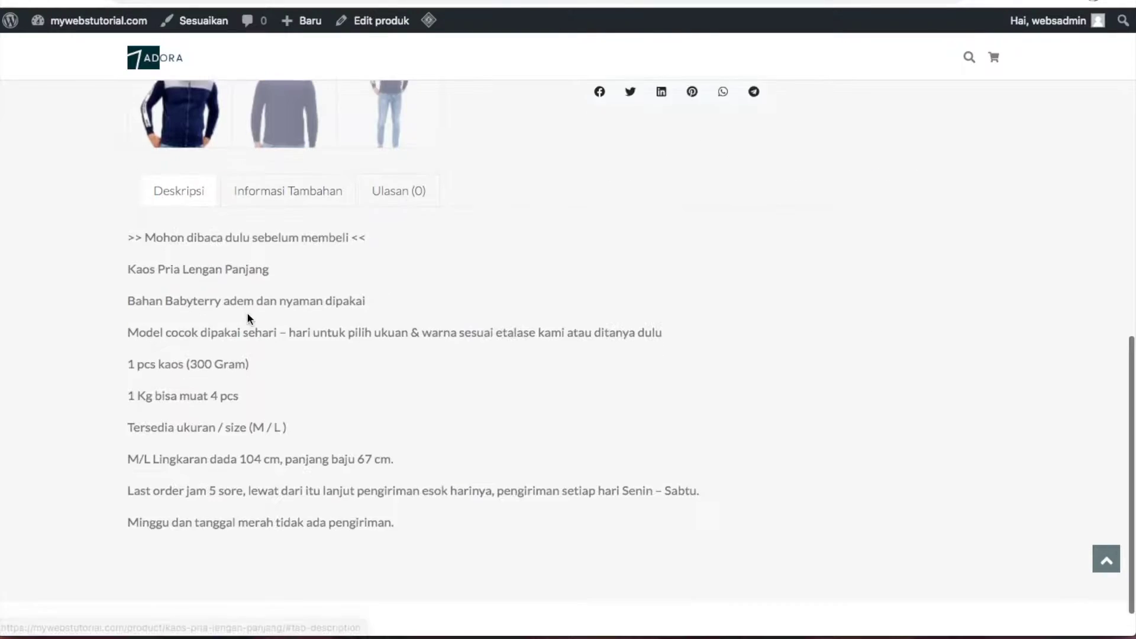
scroll(247, 319, up, 10)
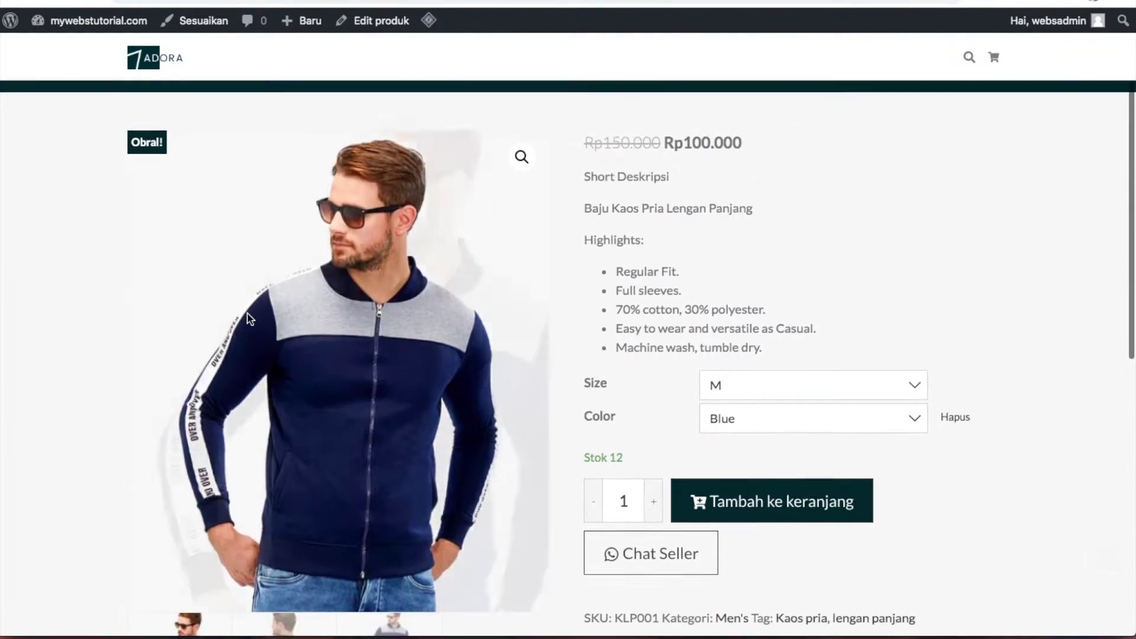
scroll(247, 311, down, 2)
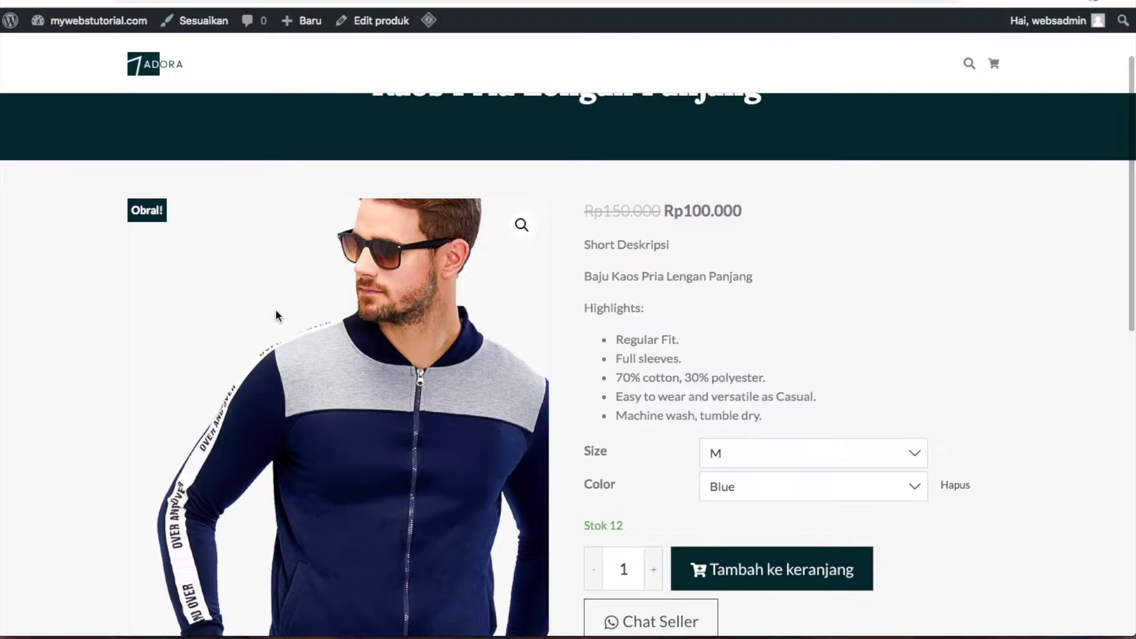
mouse_move(551, 8)
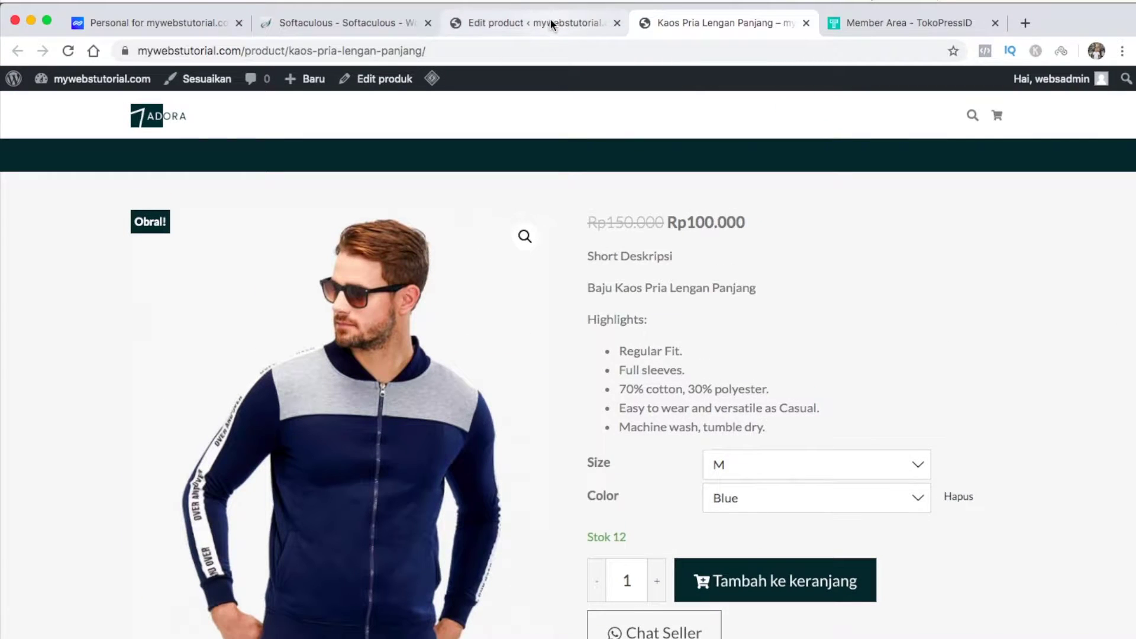
Open Contoh Produk #2 from All Products and retitle it Tas Kulit Coklat
click(550, 22)
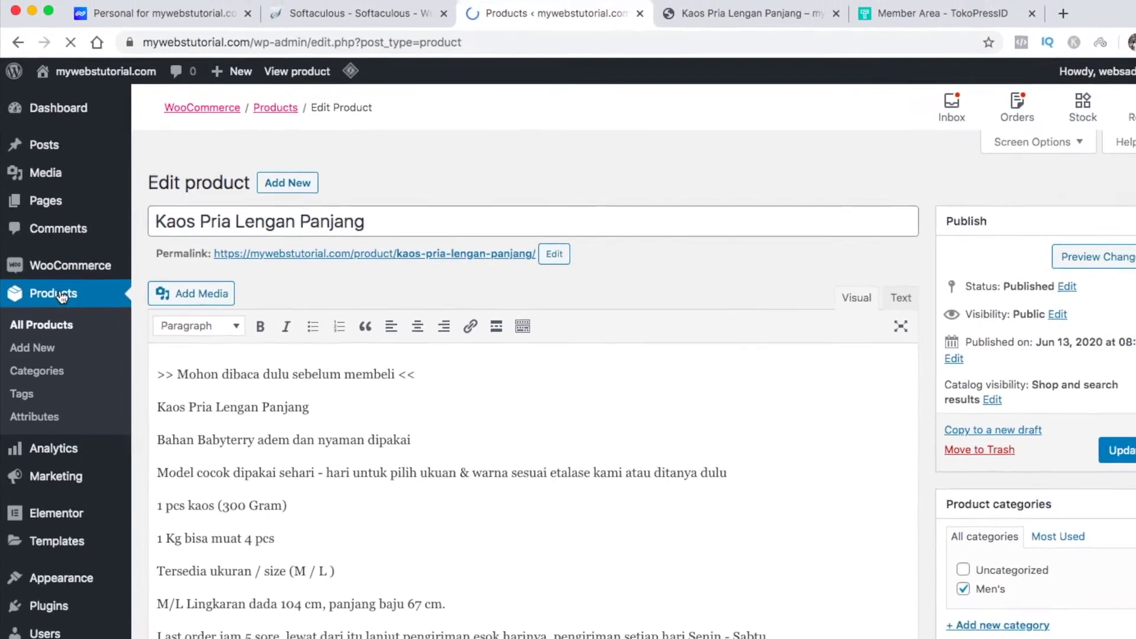
click(97, 305)
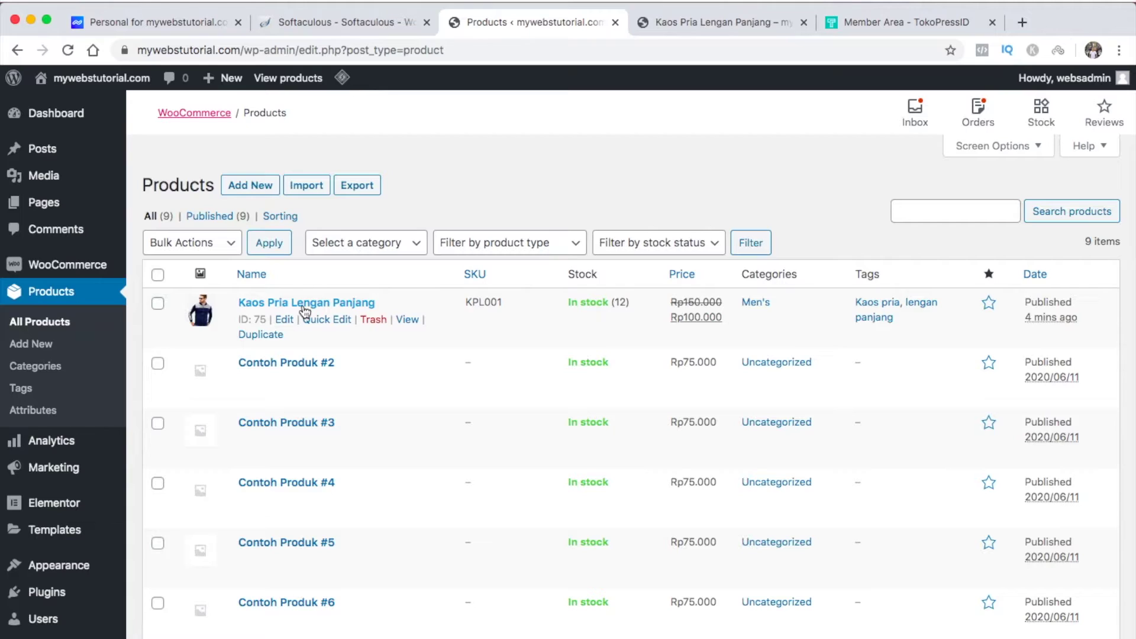
click(292, 368)
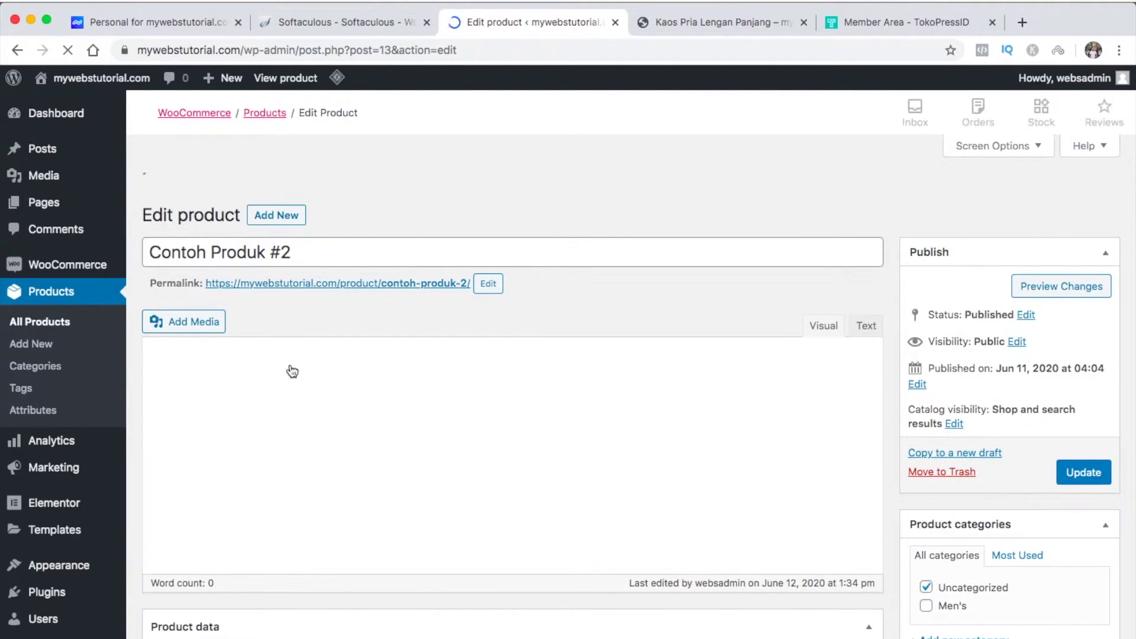
drag(290, 223, 267, 157)
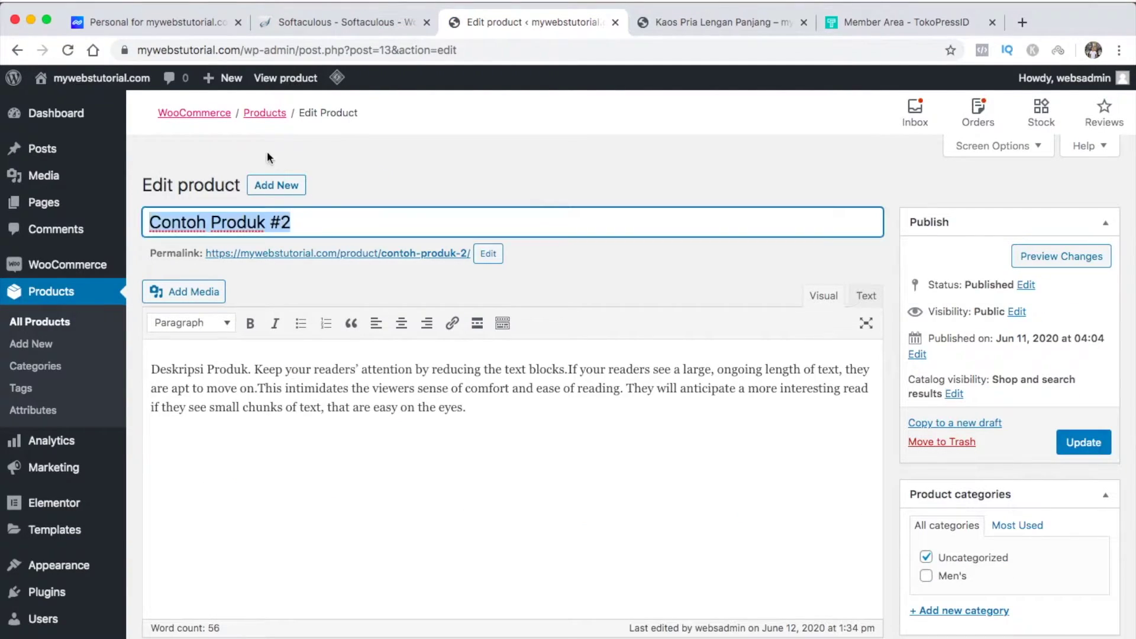
text(Tas Kulit Coklat)
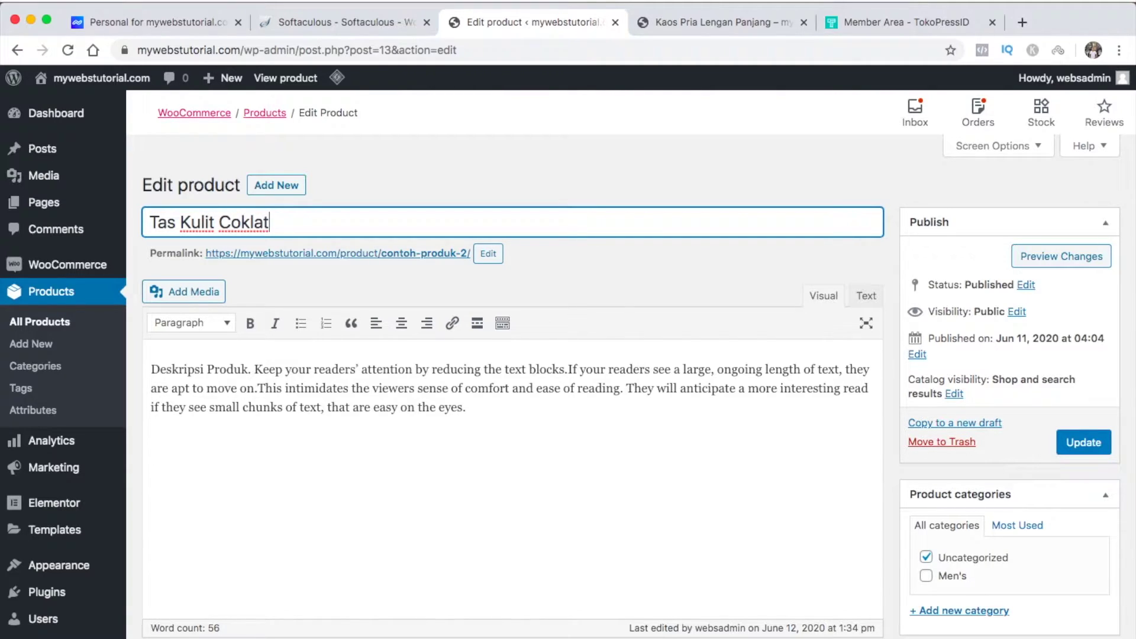
click(460, 455)
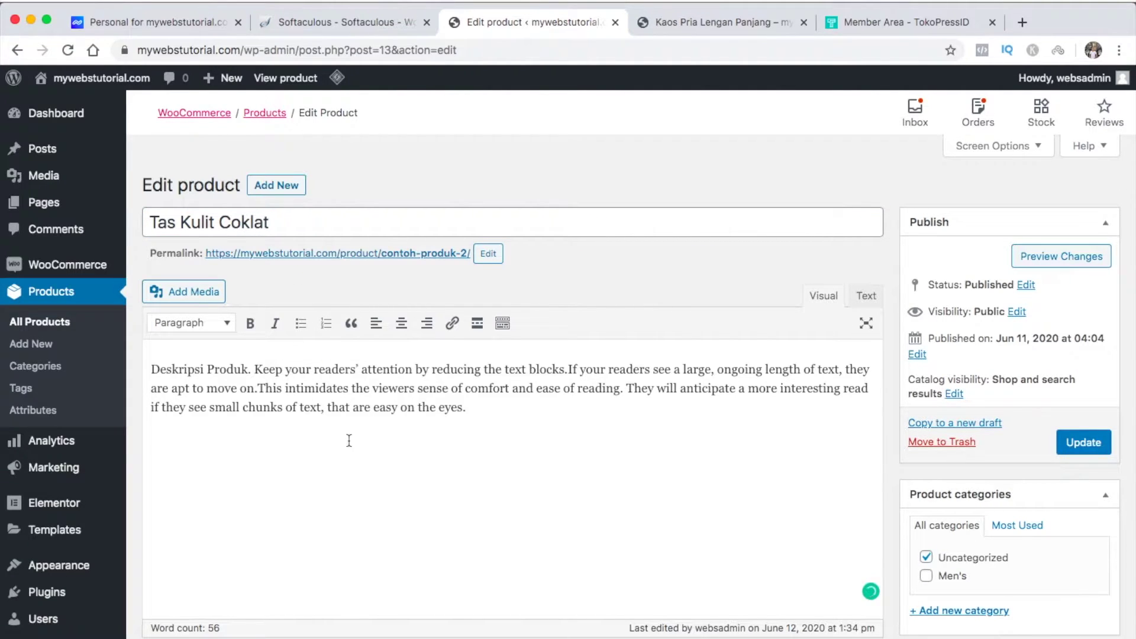
scroll(349, 440, down, 6)
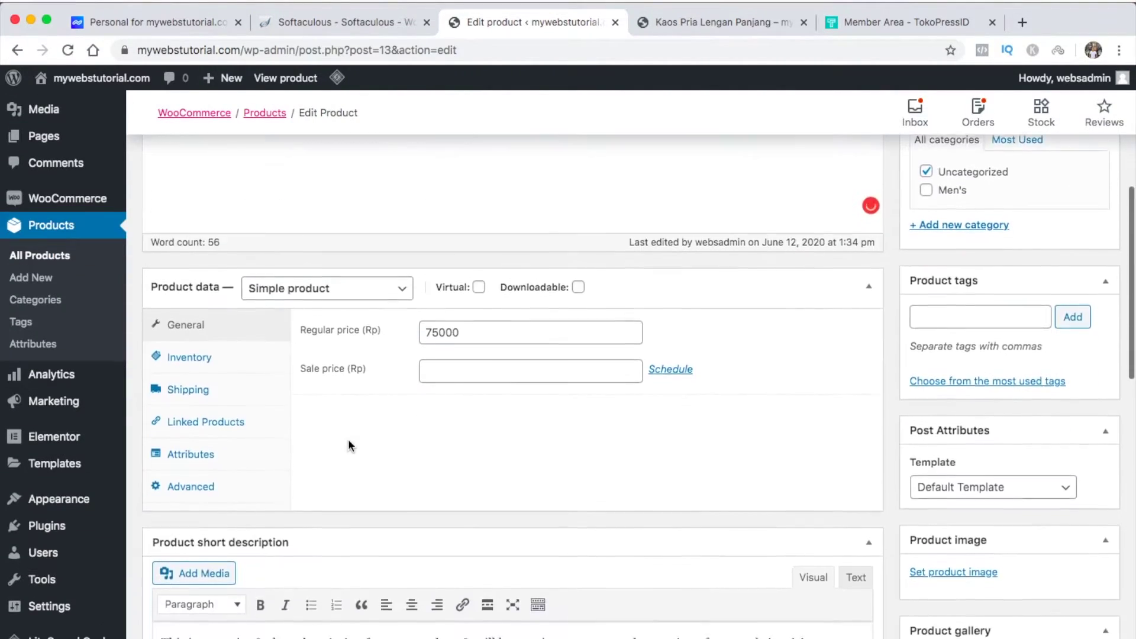
Keep it a Simple product and set the regular price to 200000
click(392, 285)
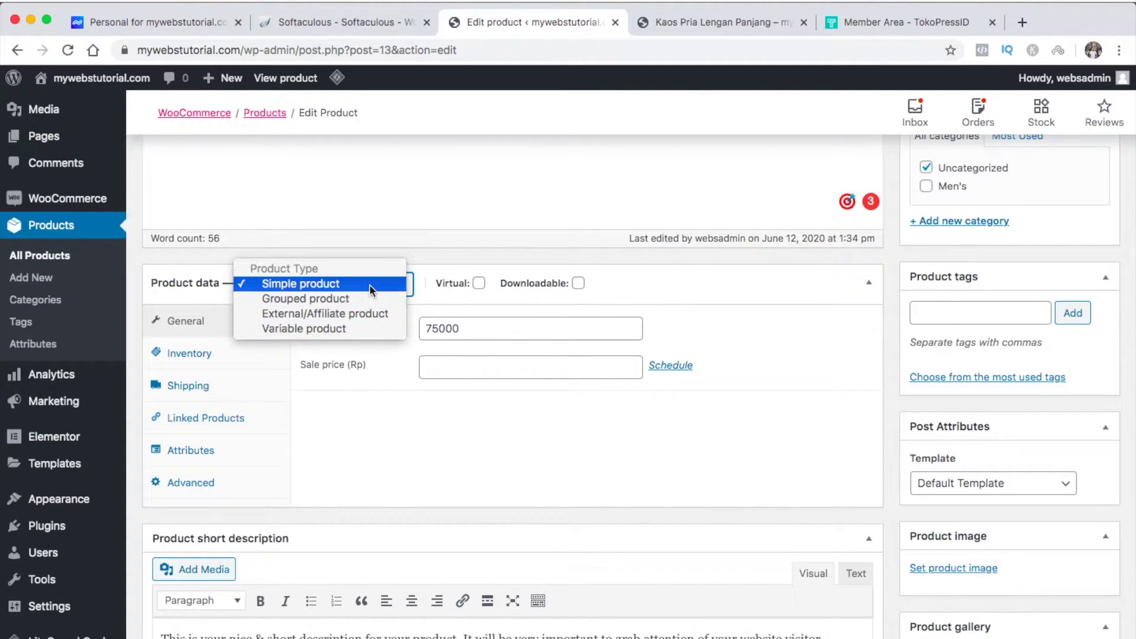
click(371, 289)
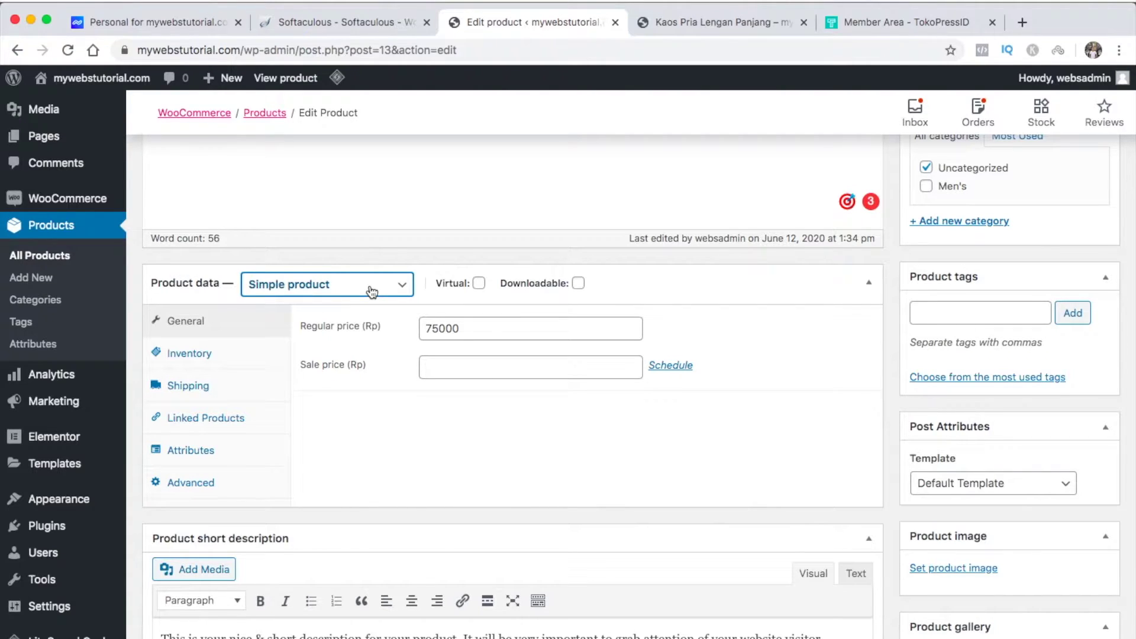
double_click(443, 327)
text(2)
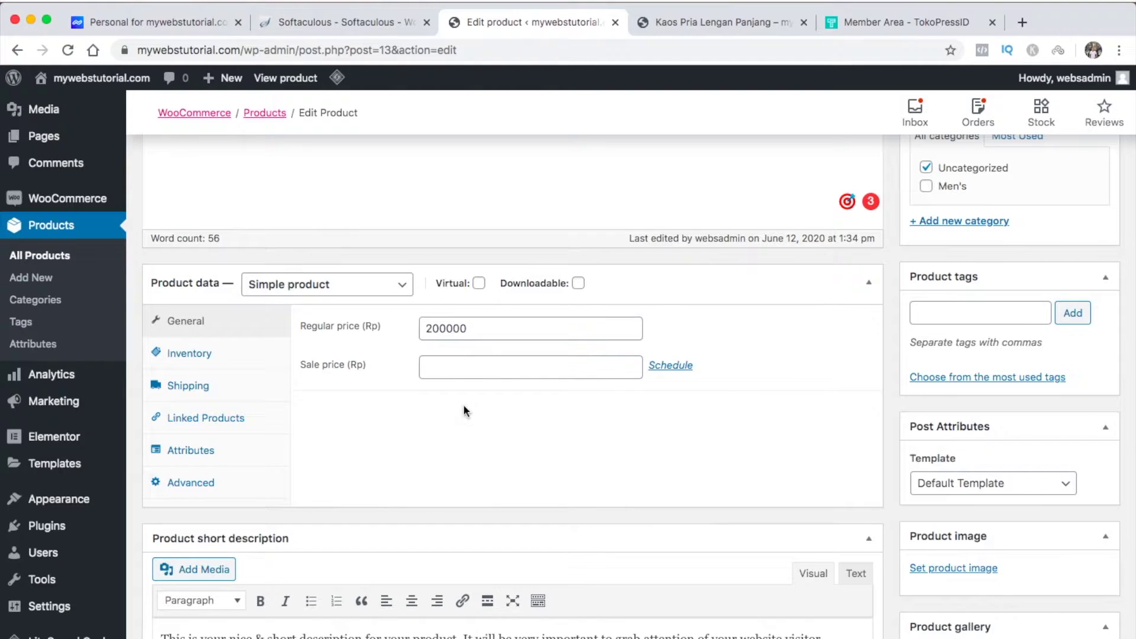
Enter a shipping weight of 300 g for the product
click(233, 355)
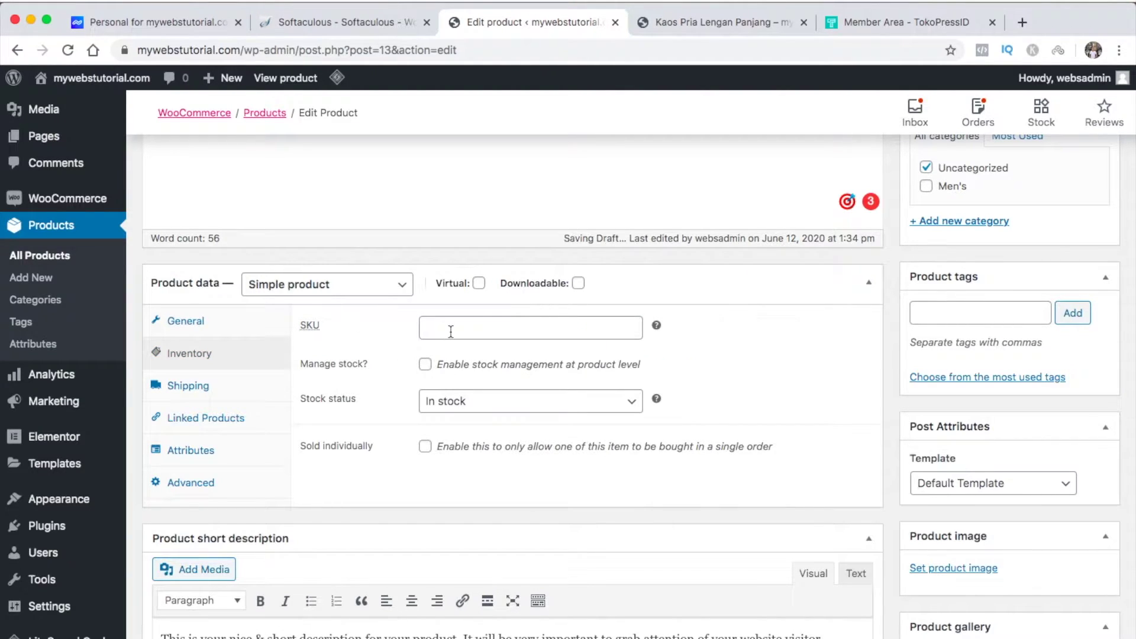
click(188, 386)
click(456, 331)
text(300)
click(438, 370)
click(516, 371)
click(598, 372)
click(558, 459)
Remove the Size and Color attributes from the product
click(191, 450)
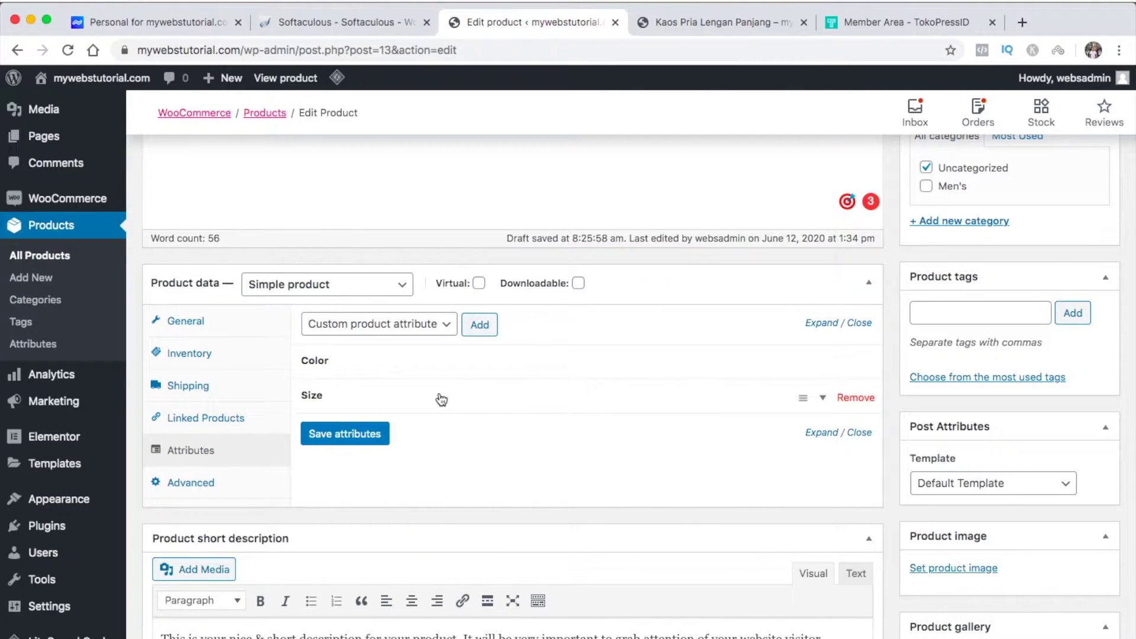
click(857, 399)
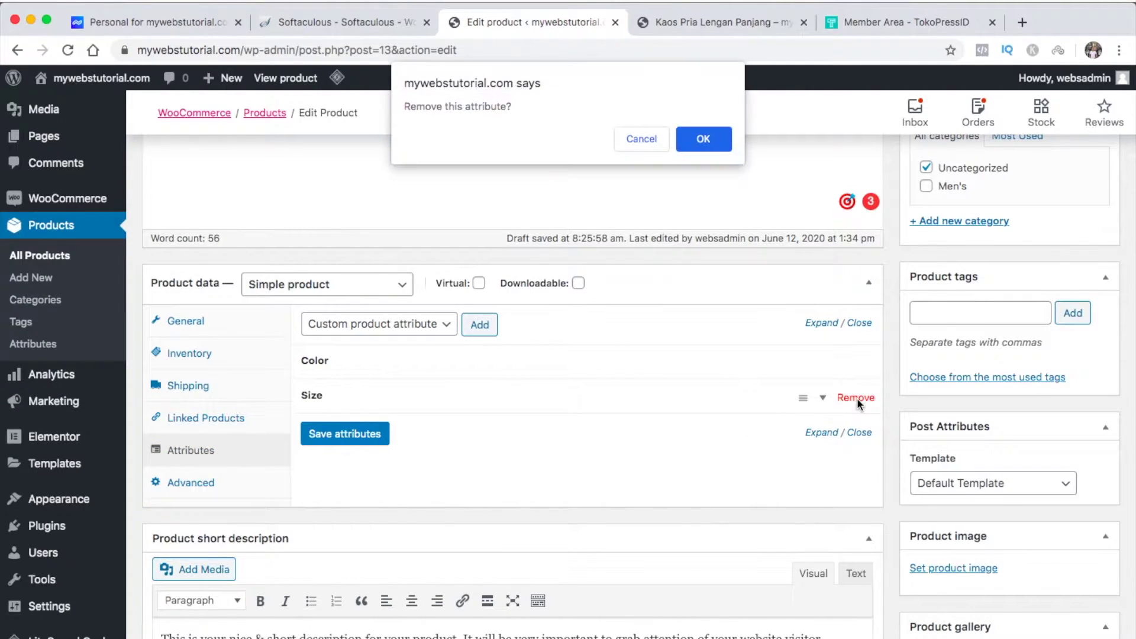
click(707, 141)
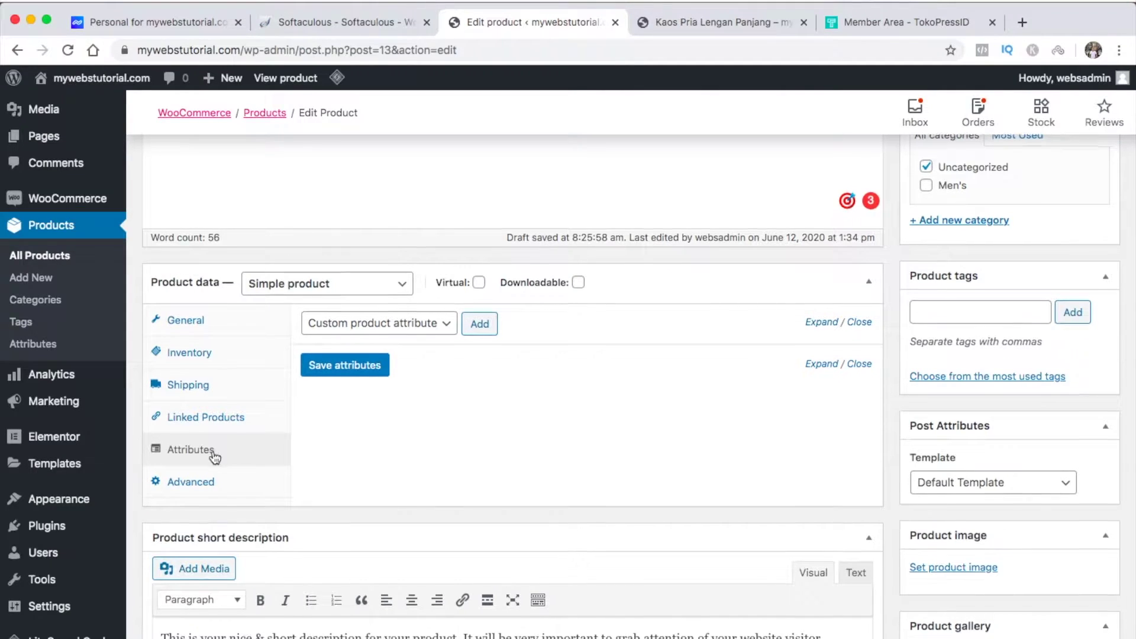
scroll(214, 457, down, 5)
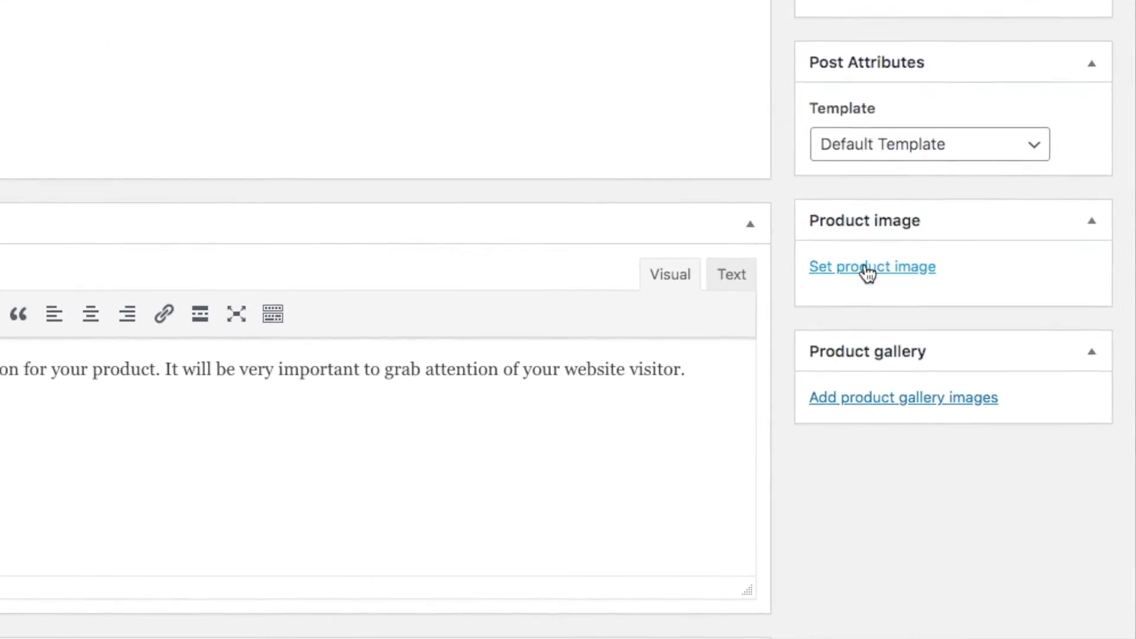
Upload bag 1.1.jpg and bag 1.2.jpg from Downloads > accessories, using the quilted red bag as product image
click(904, 320)
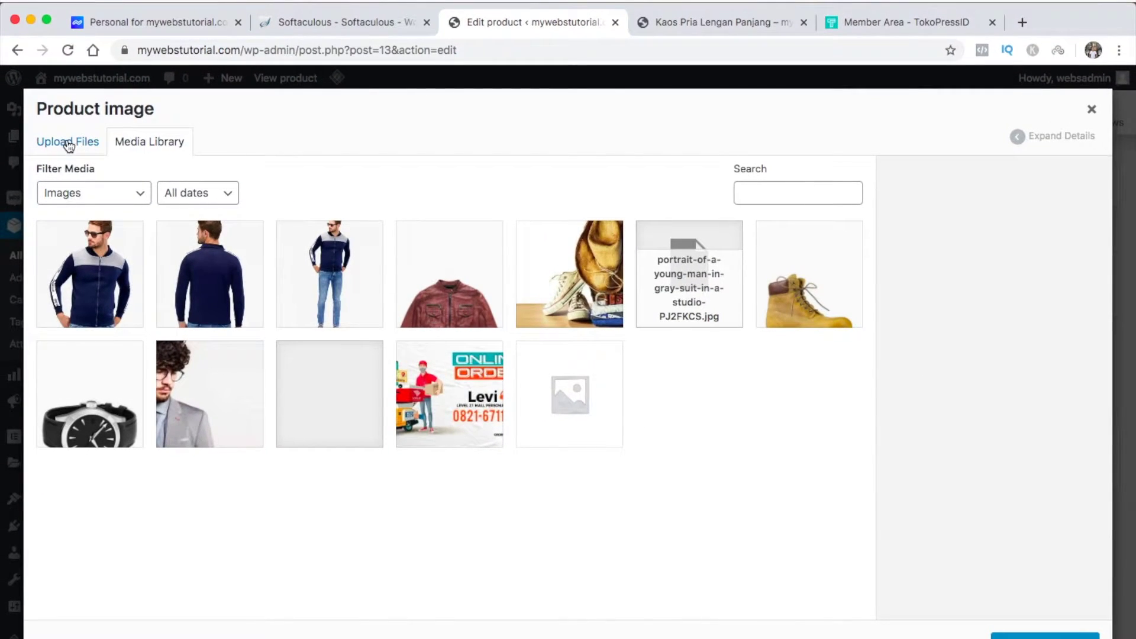
click(68, 145)
click(566, 382)
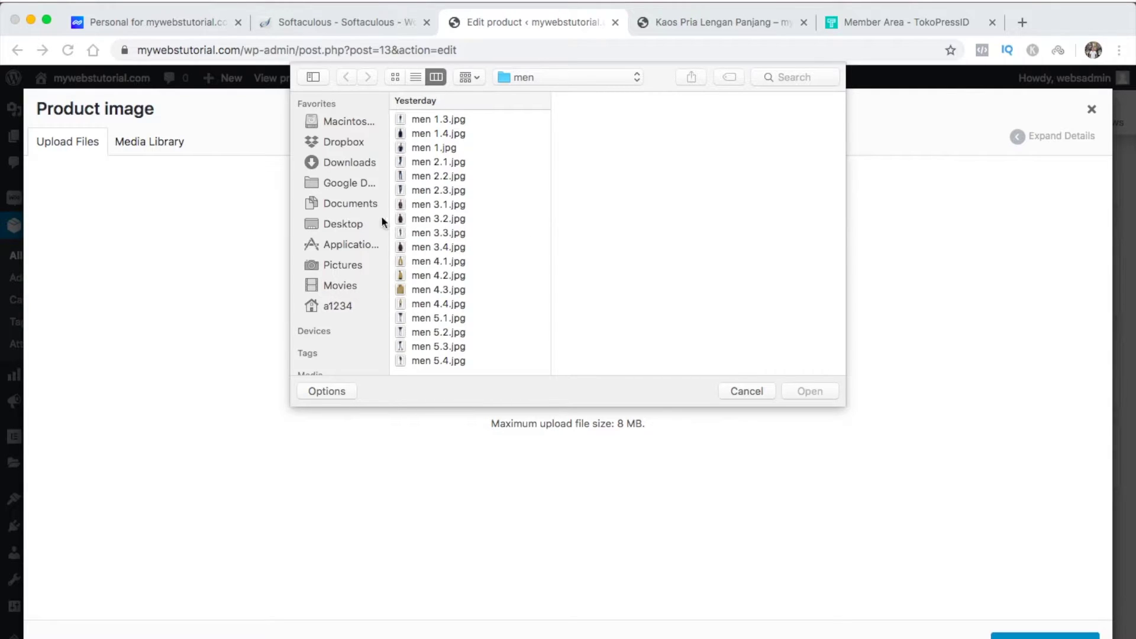
click(357, 162)
click(433, 167)
click(568, 117)
shift+click(573, 130)
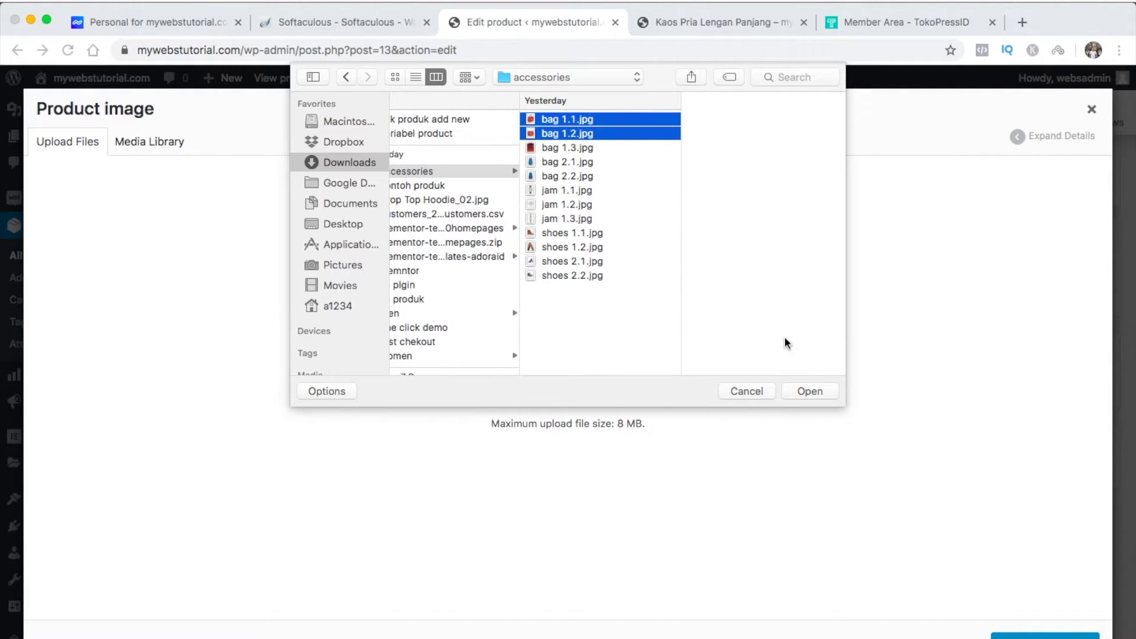
click(809, 391)
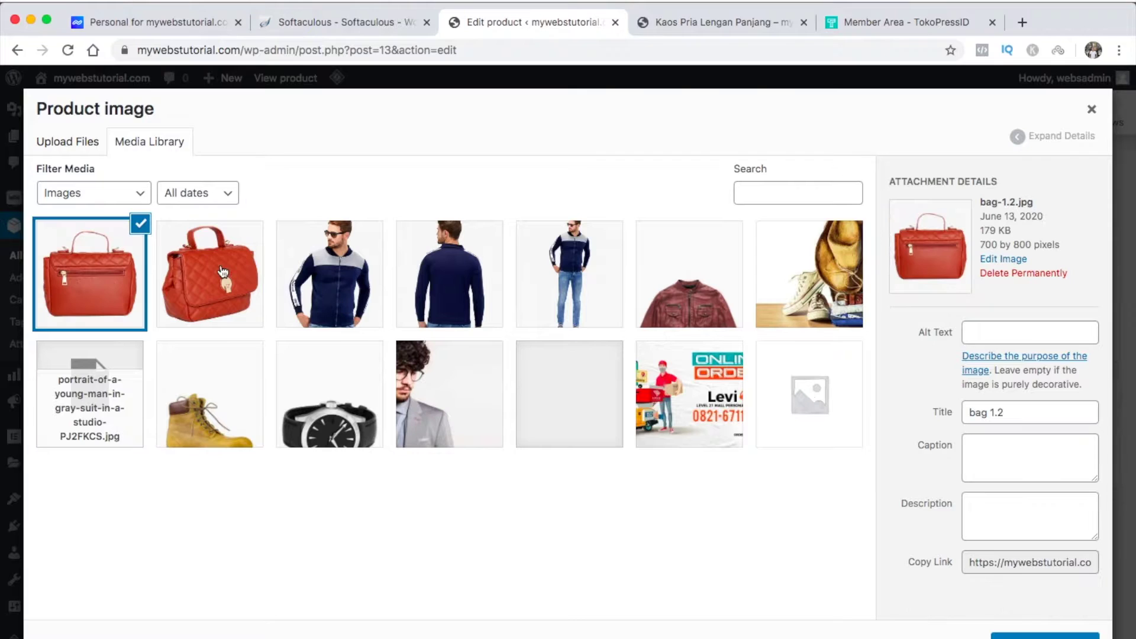
click(1045, 636)
Add the zippered and quilted red bag photos to the product gallery
click(919, 625)
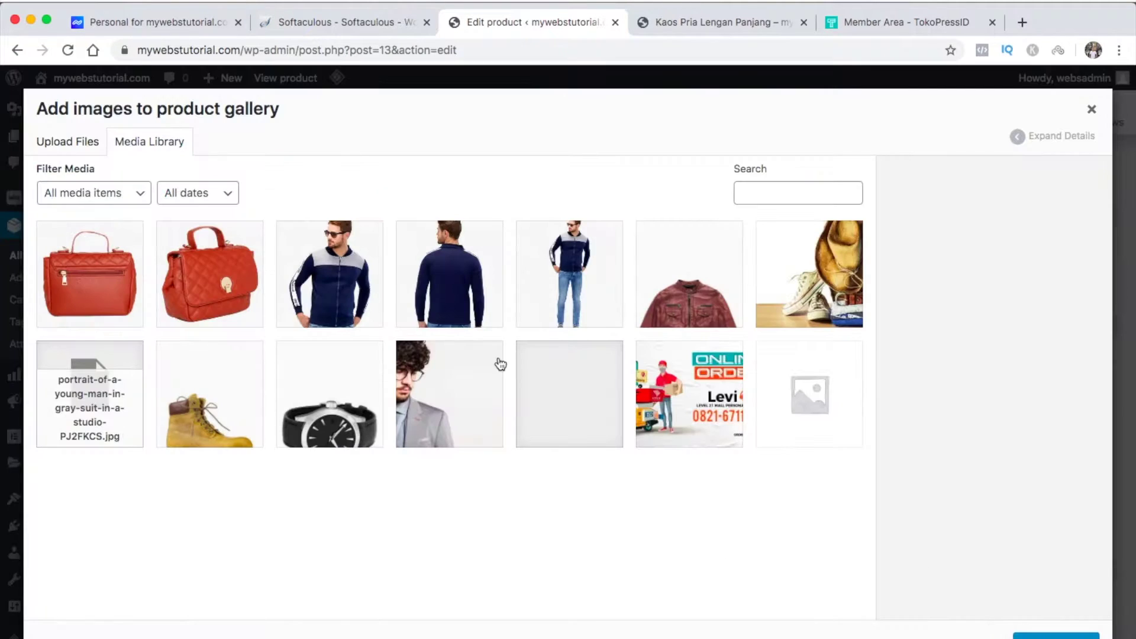
click(227, 284)
click(137, 282)
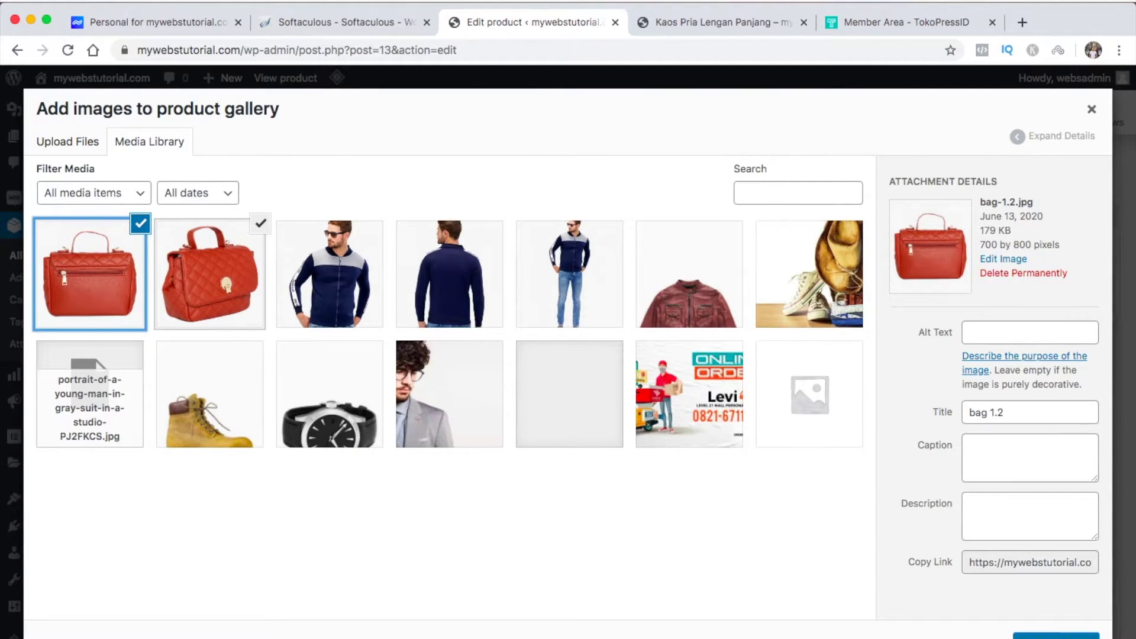
click(254, 291)
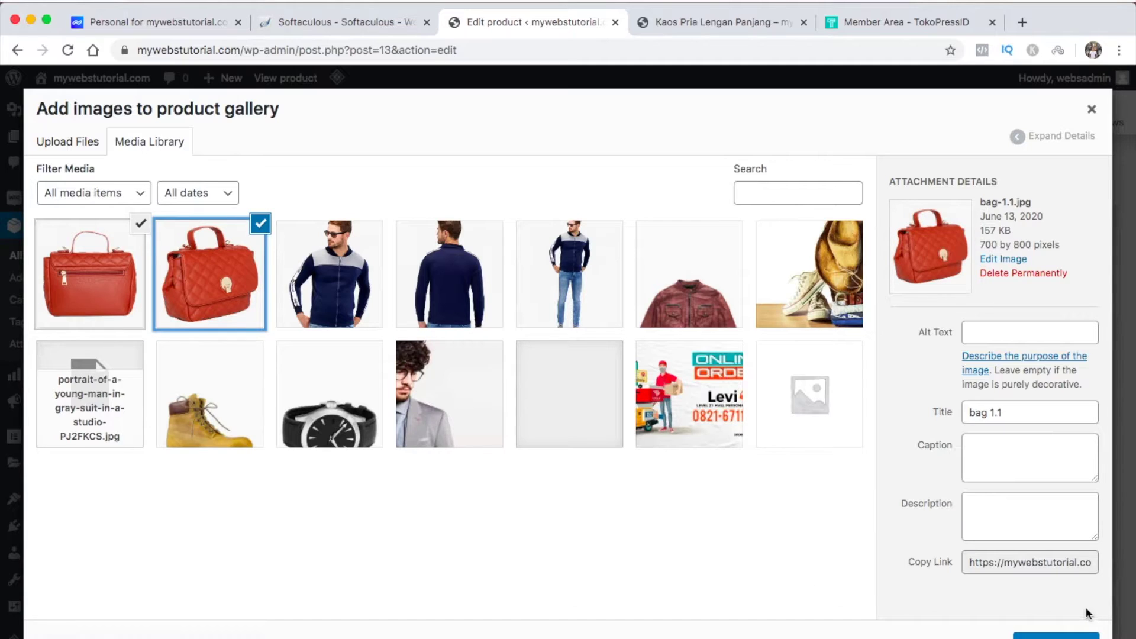
click(1056, 636)
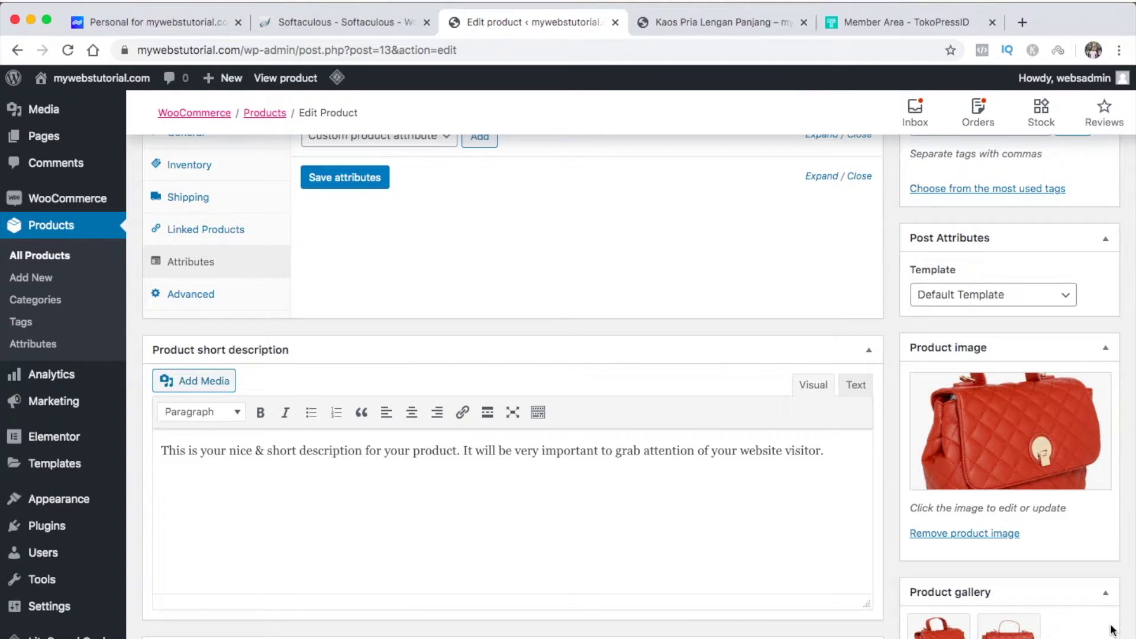
Add Tas Kulit as a product tag
scroll(1110, 629, up, 5)
click(1038, 403)
text(Tas Kulit)
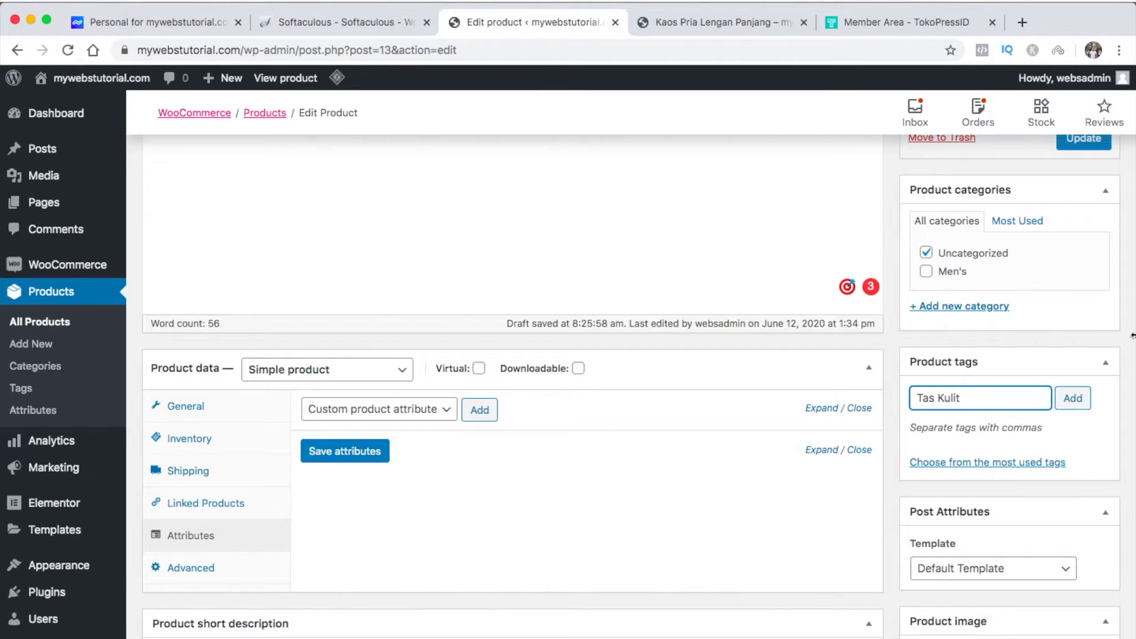
click(1078, 402)
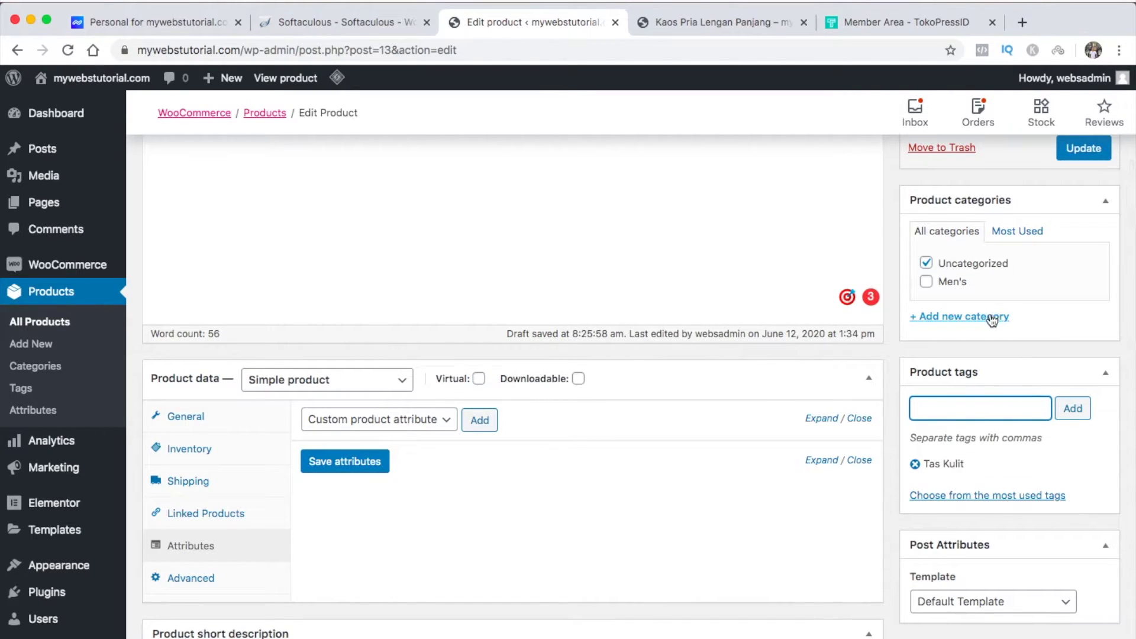
Create an Accessories category for the product and untick Uncategorized
scroll(991, 320, up, 2)
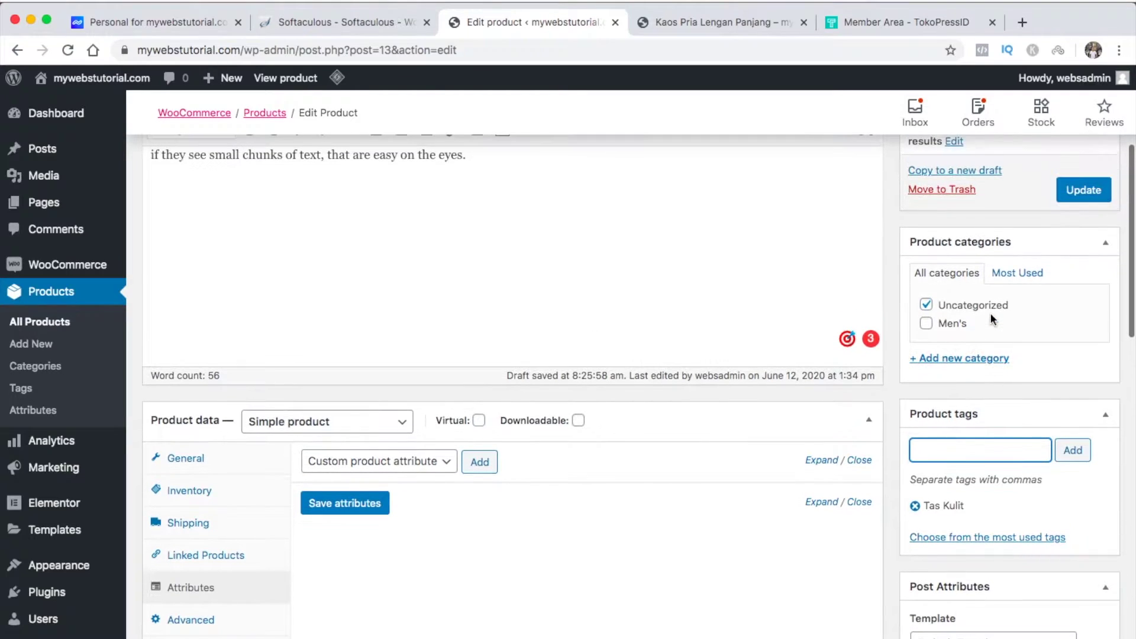
click(980, 359)
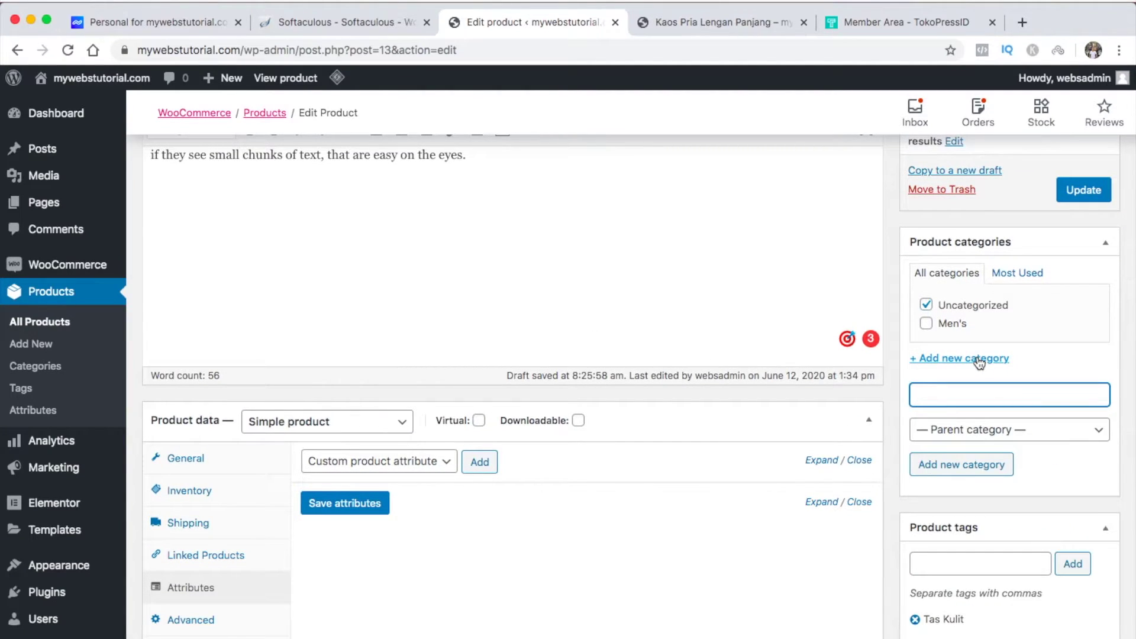
text(Access)
click(961, 462)
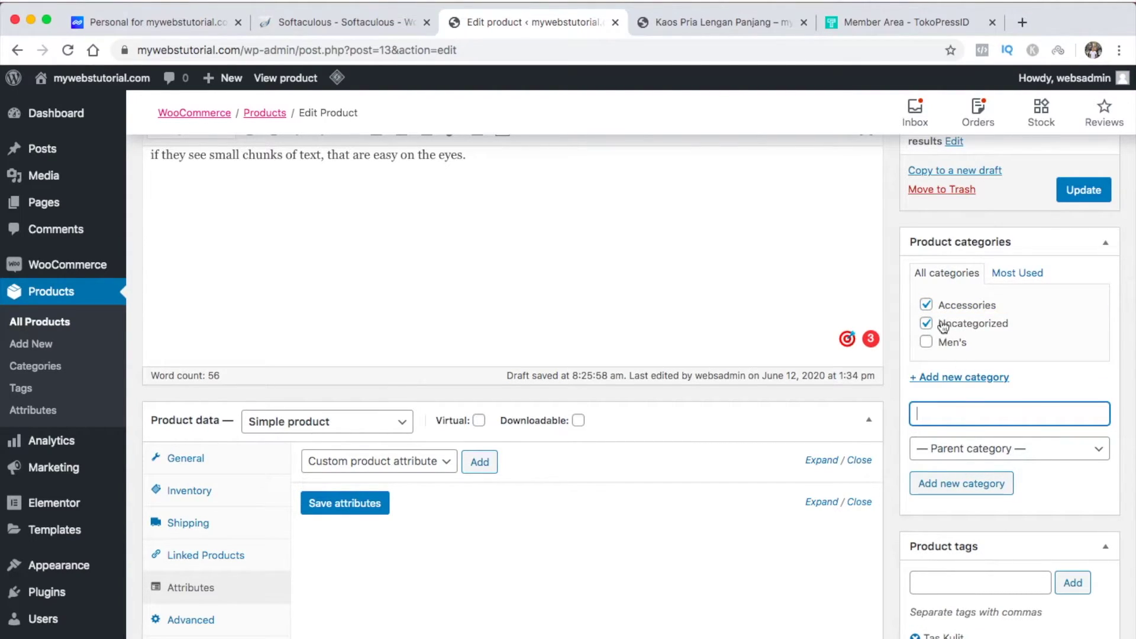
click(938, 324)
scroll(1000, 316, up, 3)
scroll(1002, 317, up, 5)
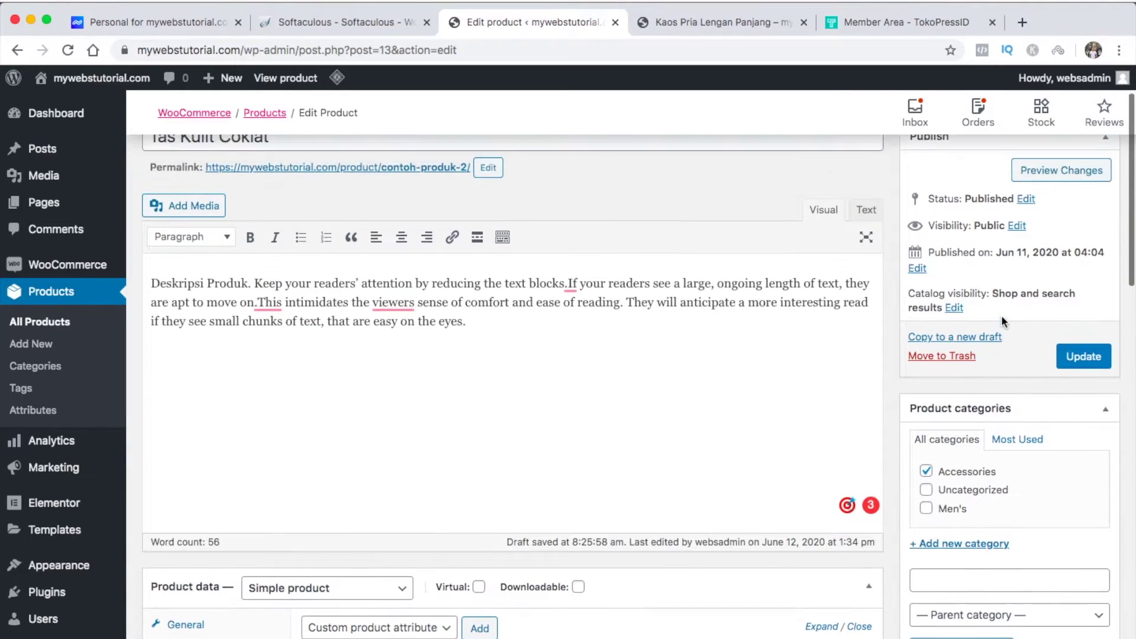
Update the product and open its live page in a new tab
click(1069, 402)
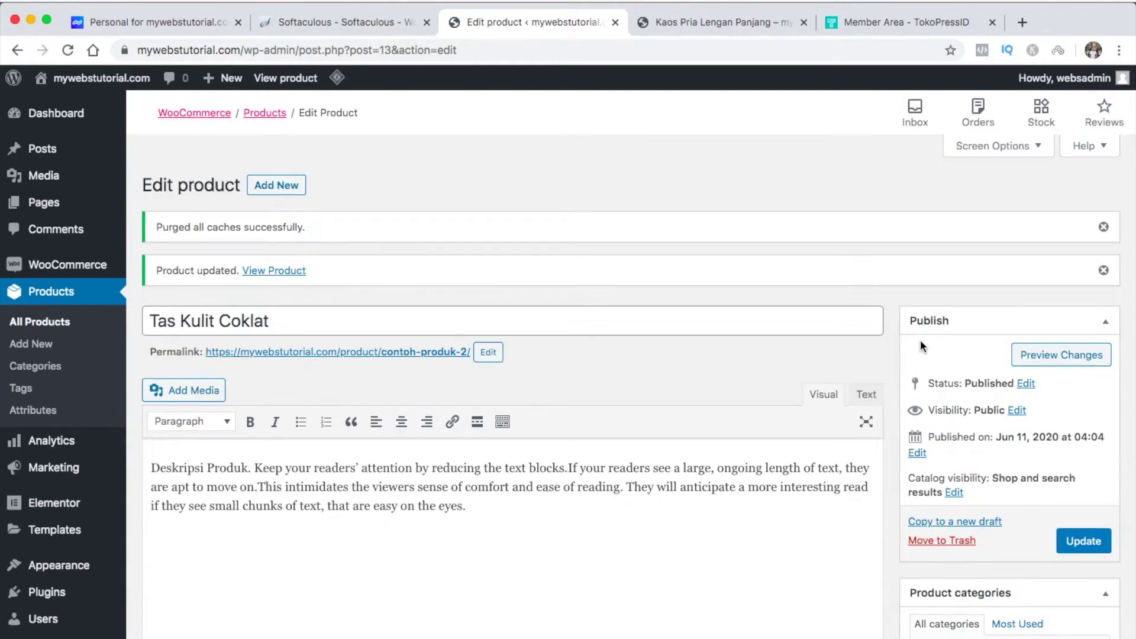
right_click(287, 271)
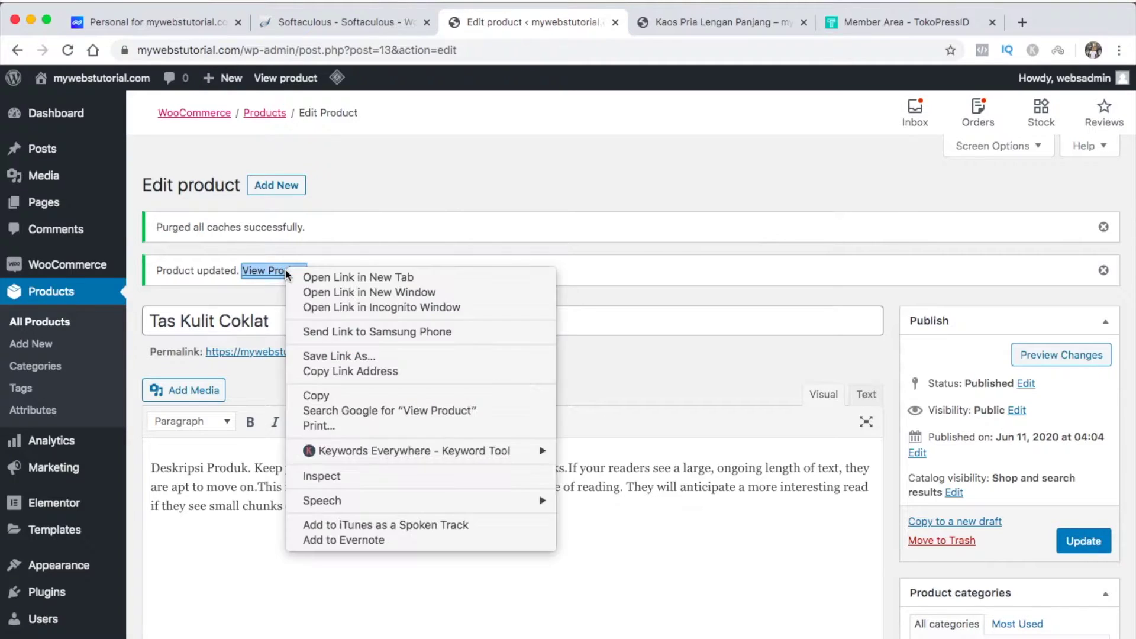
click(315, 277)
Review the live page's Rp200.000 price, Accessories category and Tas Kulit tag, then return to the editor
click(774, 20)
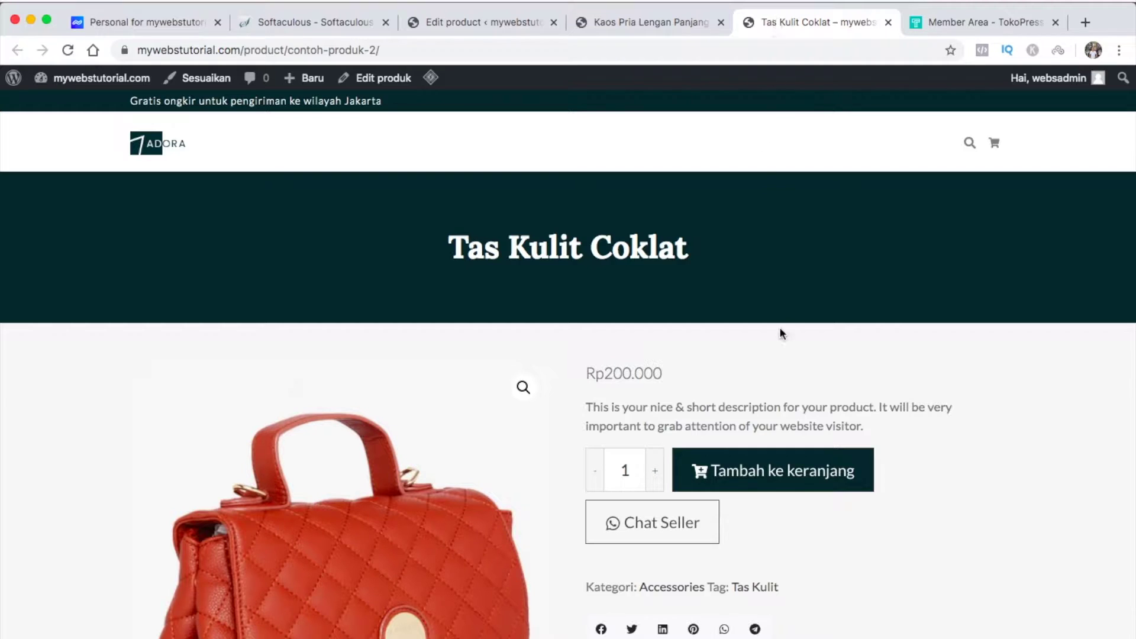
scroll(779, 329, down, 5)
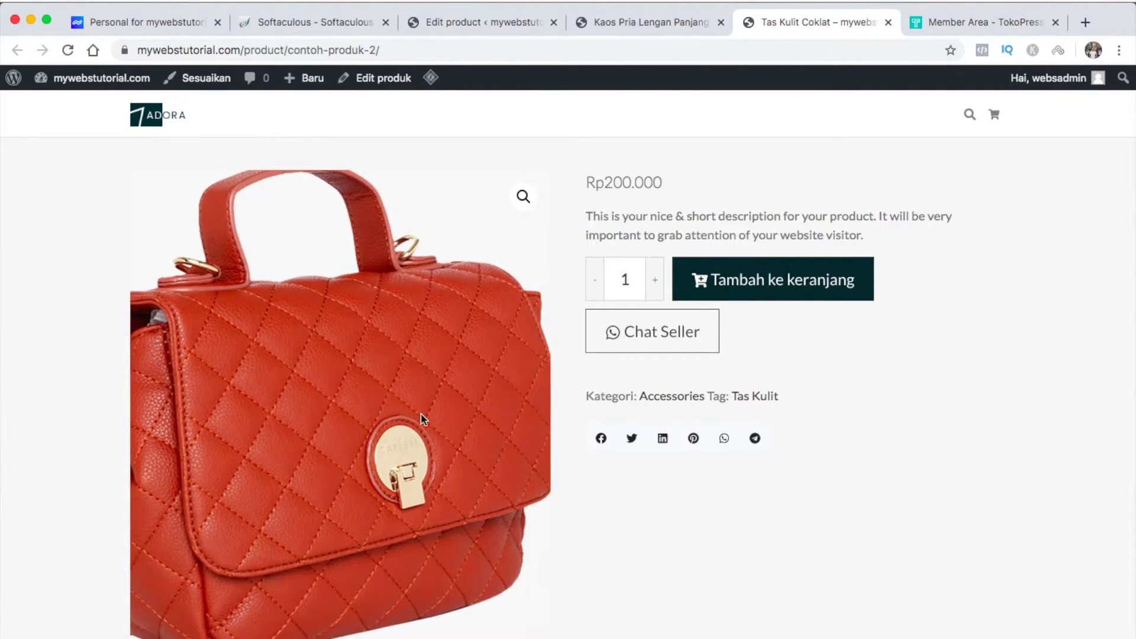
scroll(812, 477, down, 6)
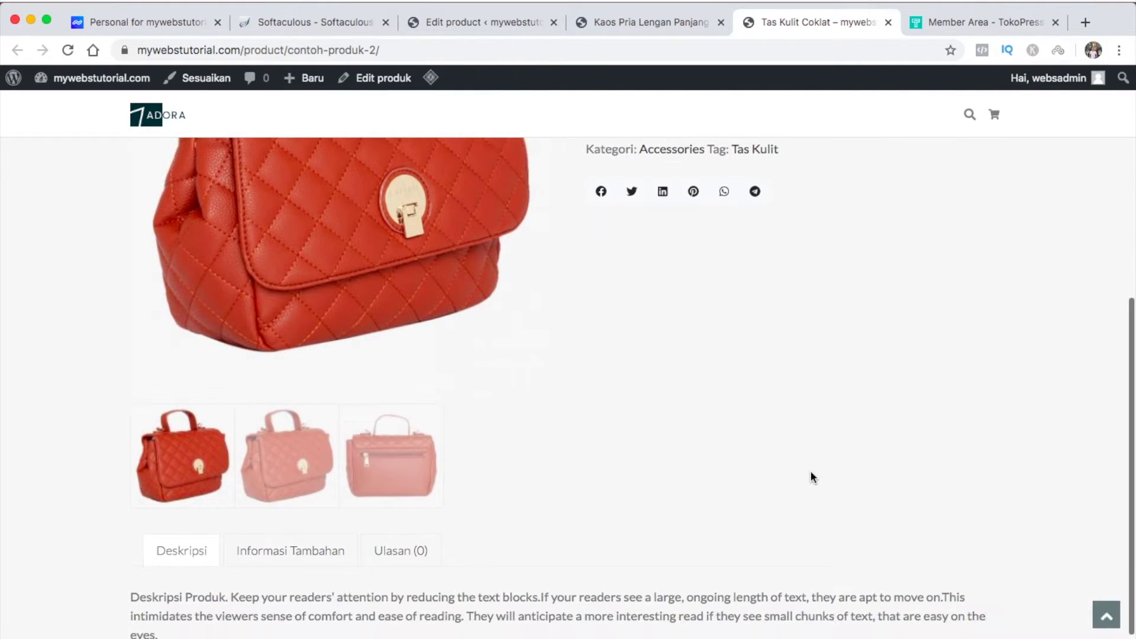
scroll(811, 477, up, 10)
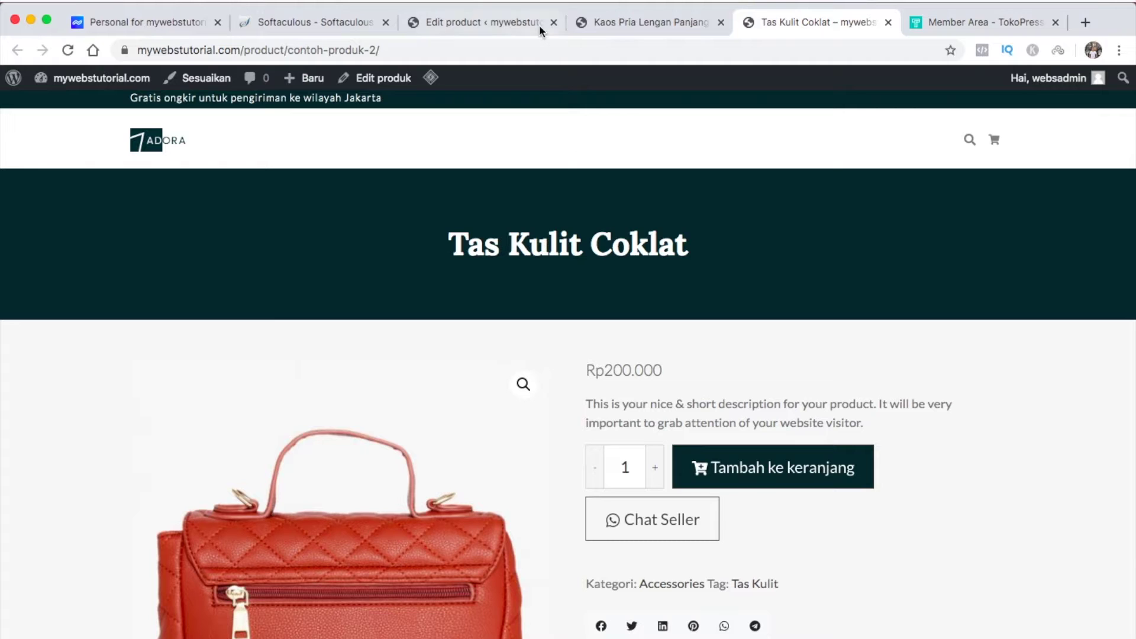
click(509, 23)
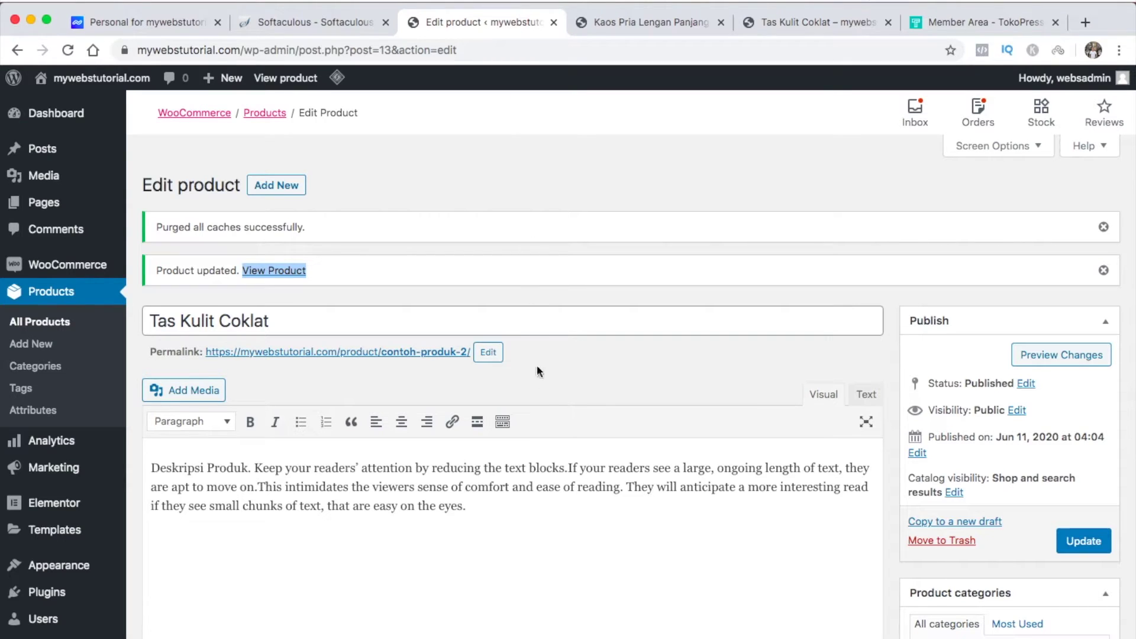
Enable the custom page layout and tick HIDE Site Header for this product
scroll(545, 421, down, 15)
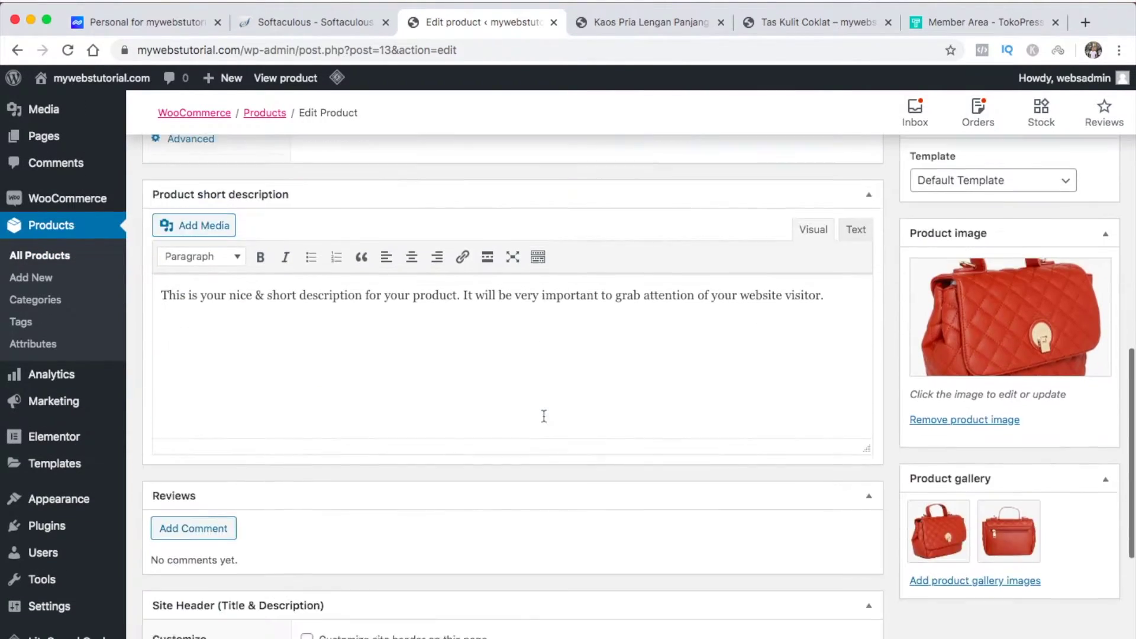
scroll(543, 417, down, 5)
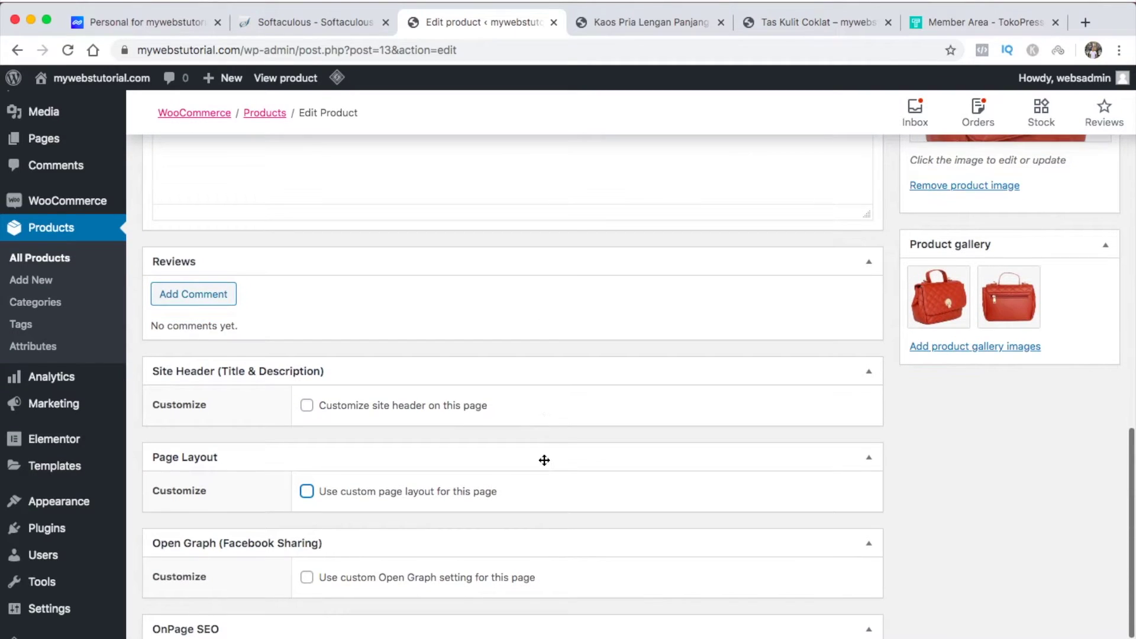
click(307, 493)
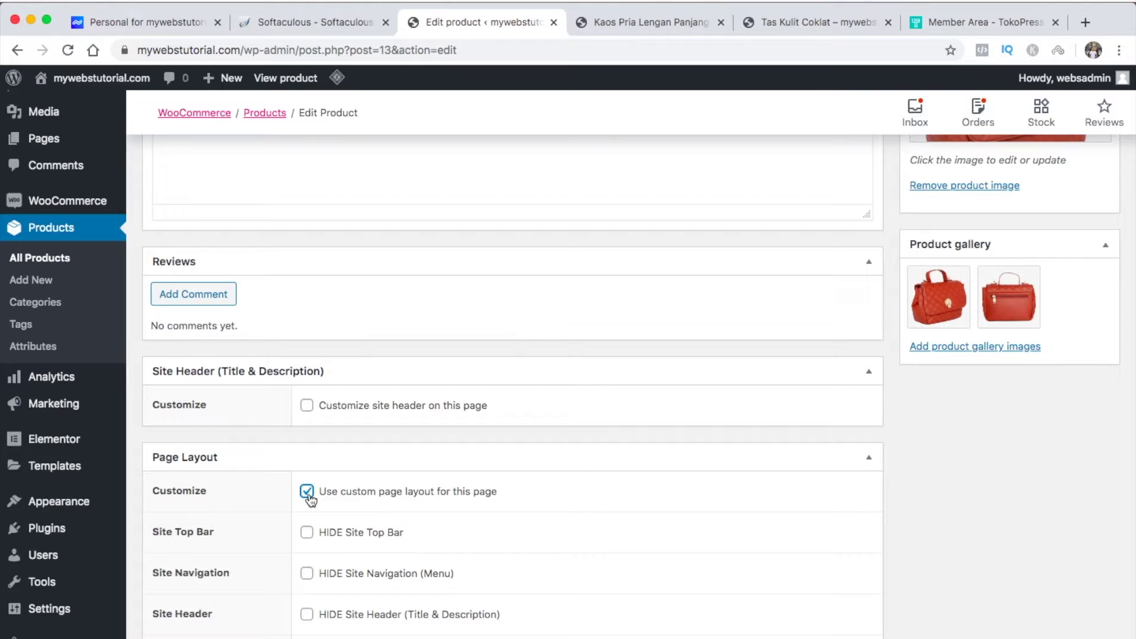
scroll(309, 499, down, 5)
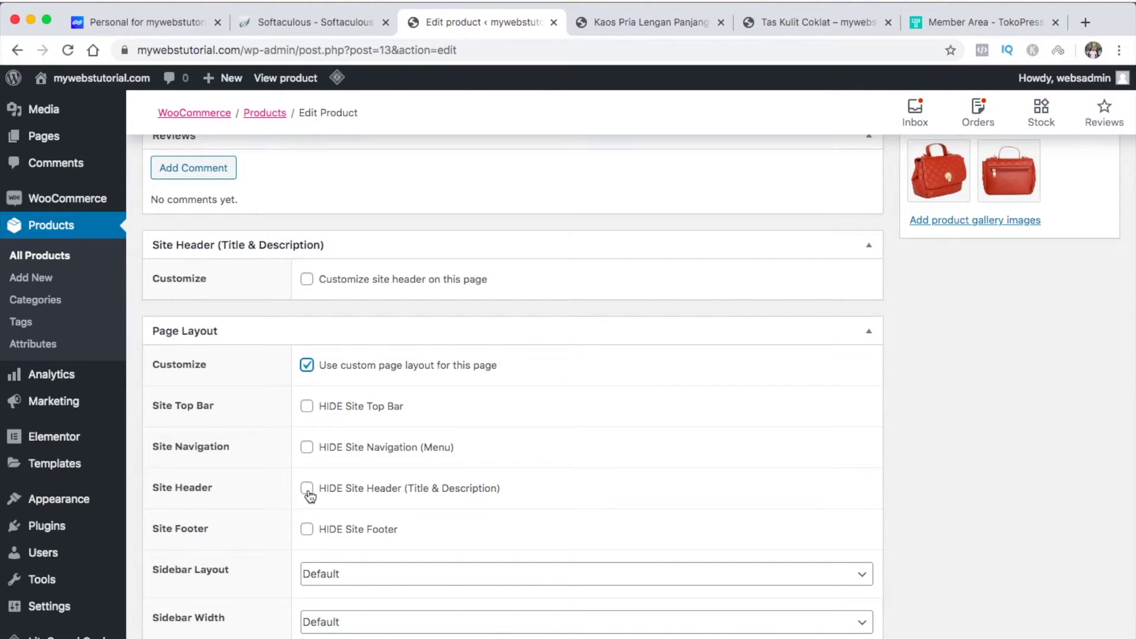
click(307, 488)
Add a Heading 5 line 'Tas Kulit Cokelat' at the top of the short description
scroll(369, 509, up, 10)
scroll(369, 508, up, 4)
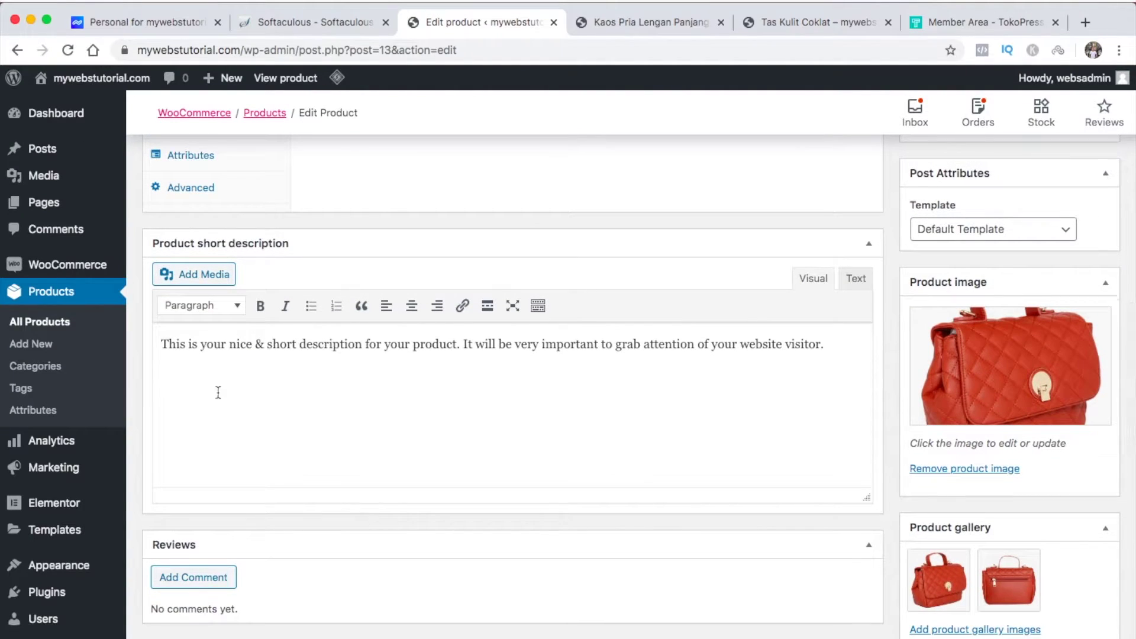
click(174, 372)
key(Return)
key(Up)
text(Tas )
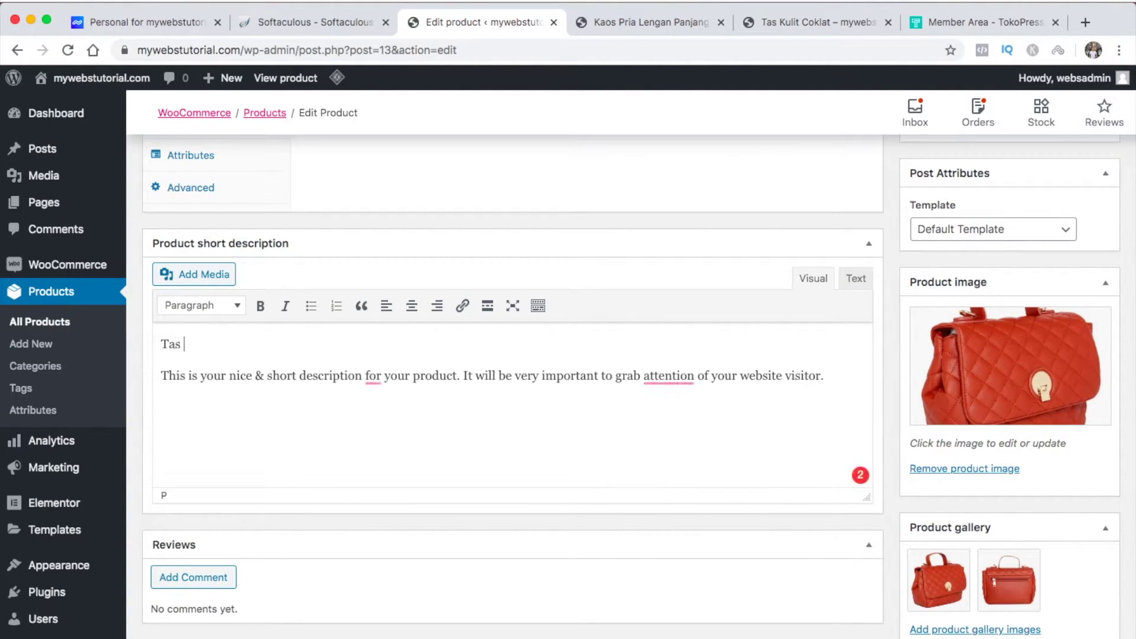
text(Kulit Cokelat)
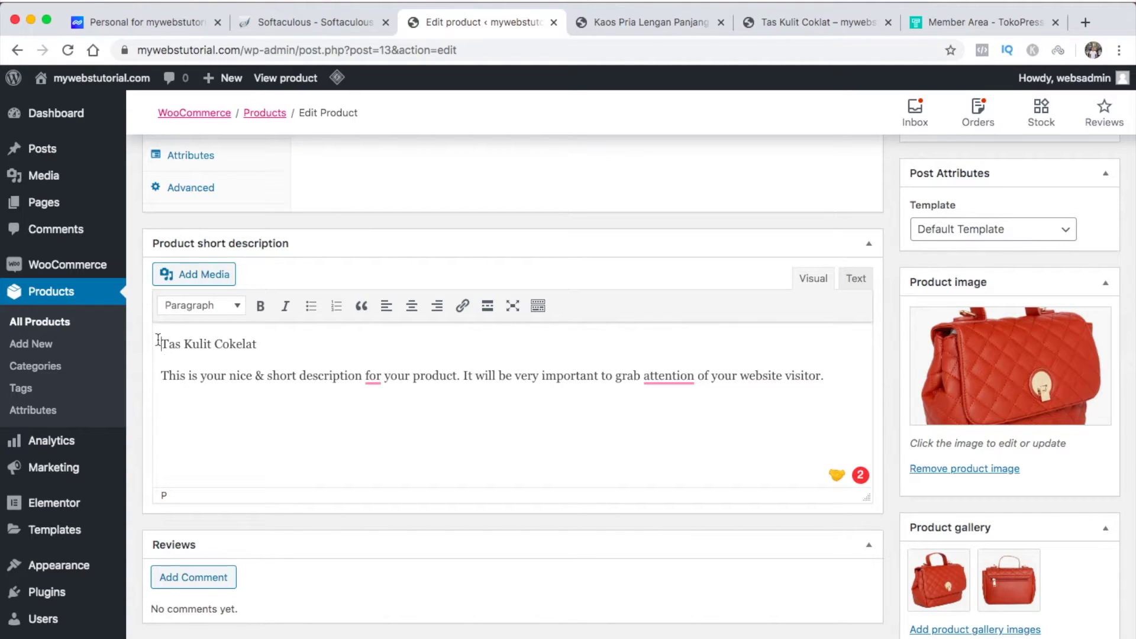
click(228, 305)
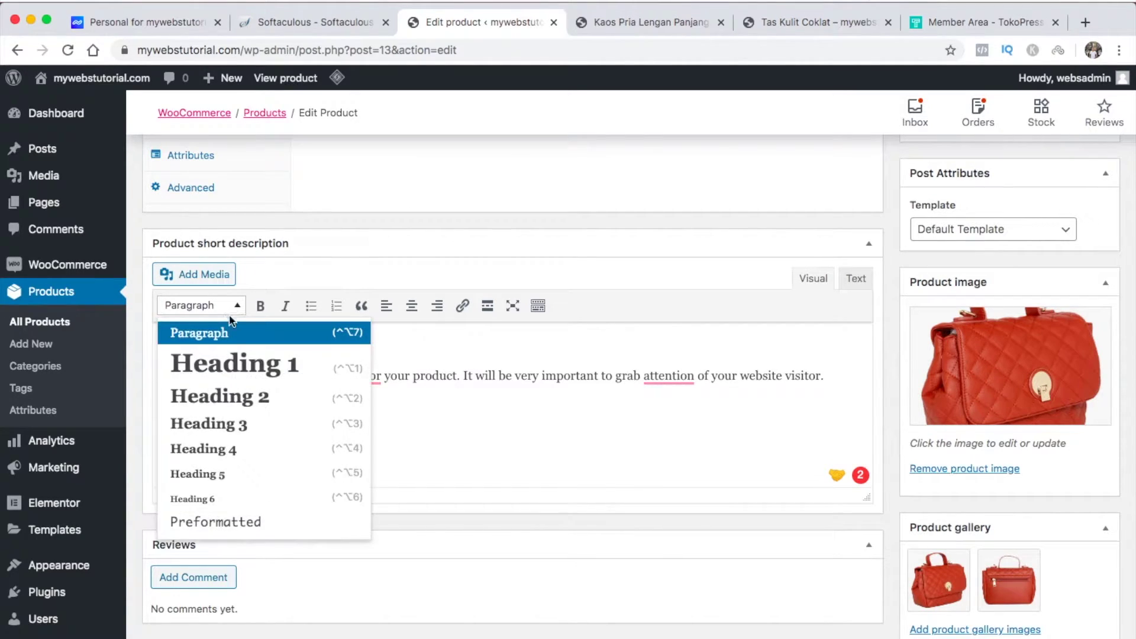
click(224, 477)
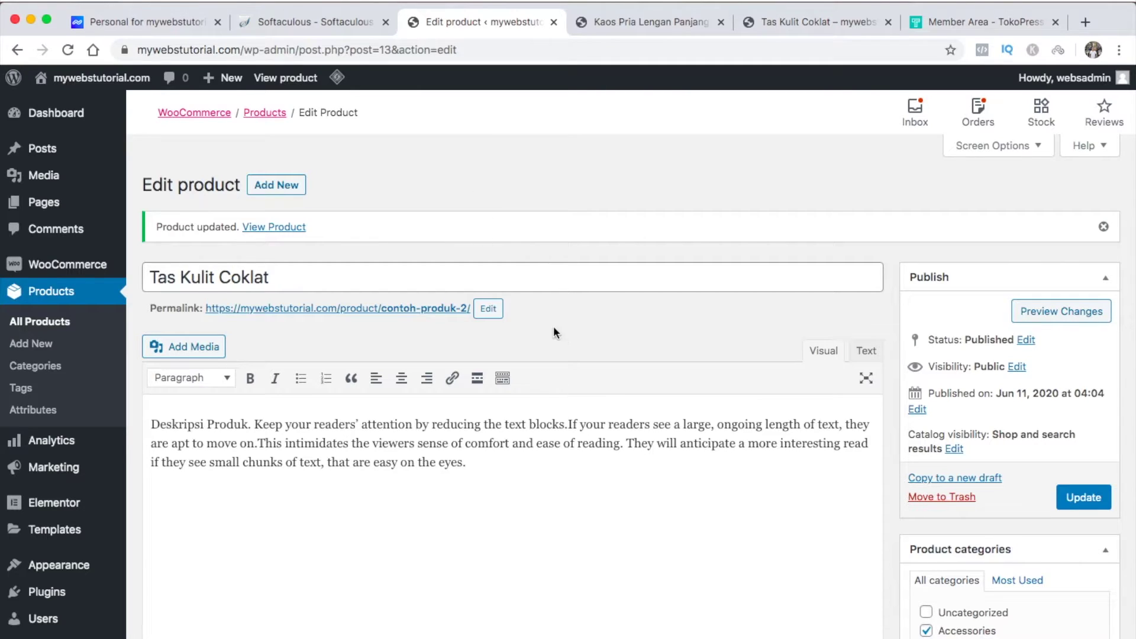
Replace the contoh-produk-2 slug with tas-kulit-coklat, pasted from the product title, and update the product
click(488, 314)
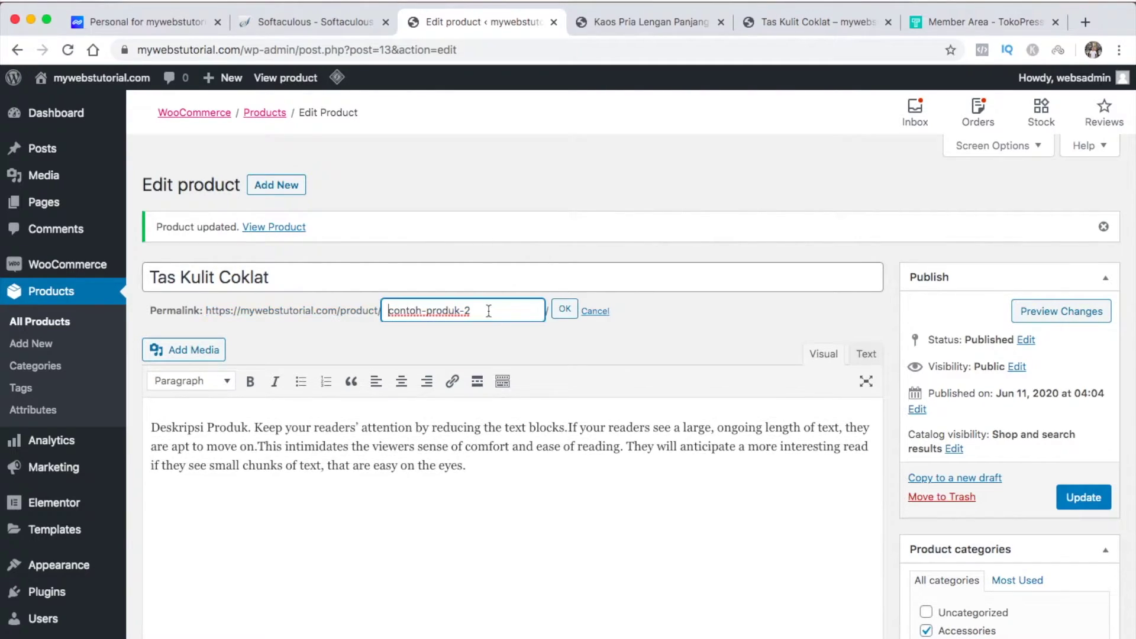
drag(271, 278, 229, 251)
key(ctrl+c)
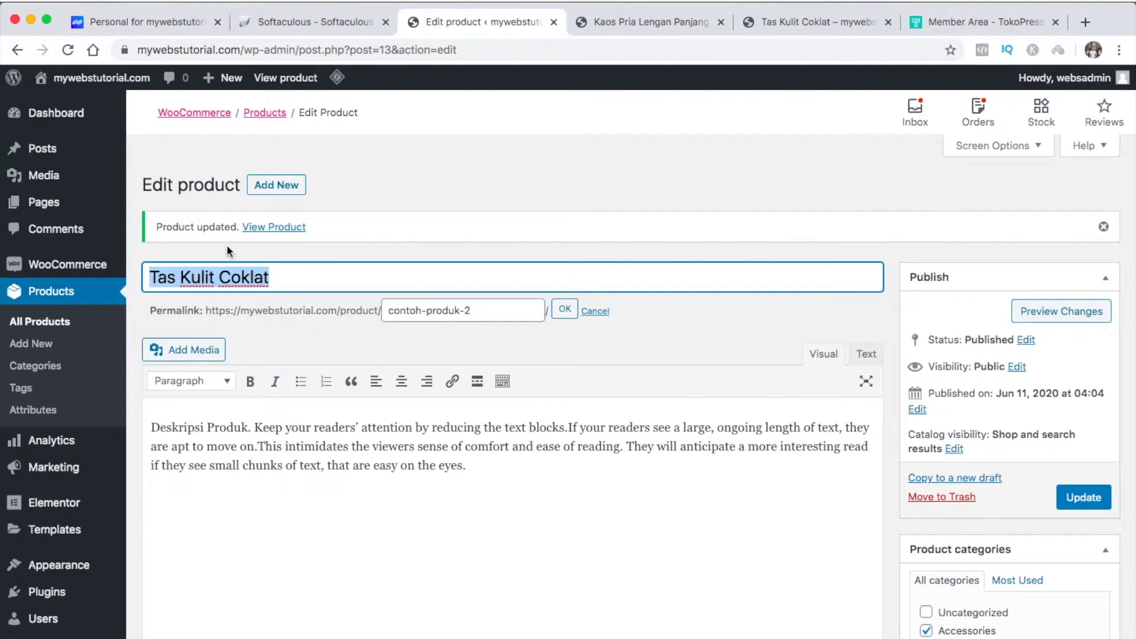
drag(485, 316, 414, 285)
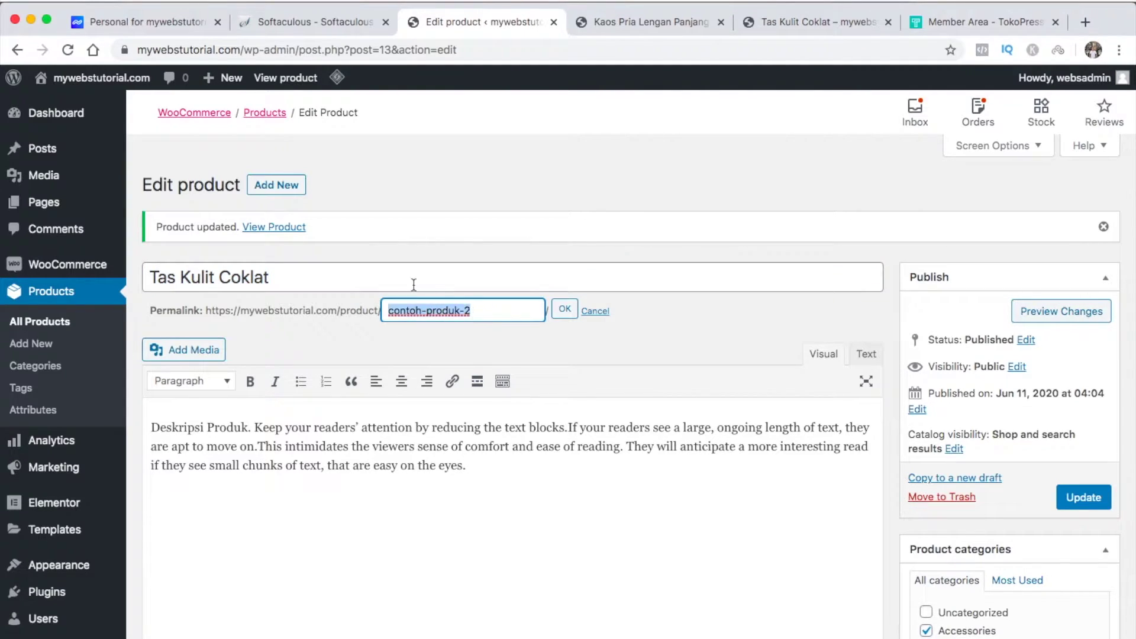
key(ctrl+v)
click(565, 312)
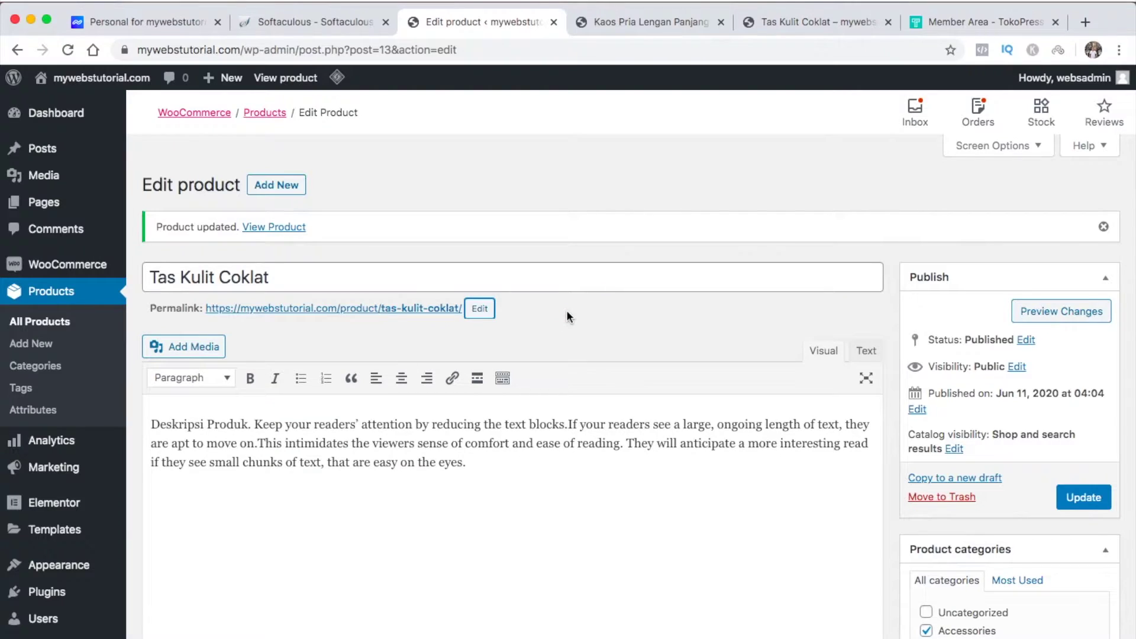
click(1089, 499)
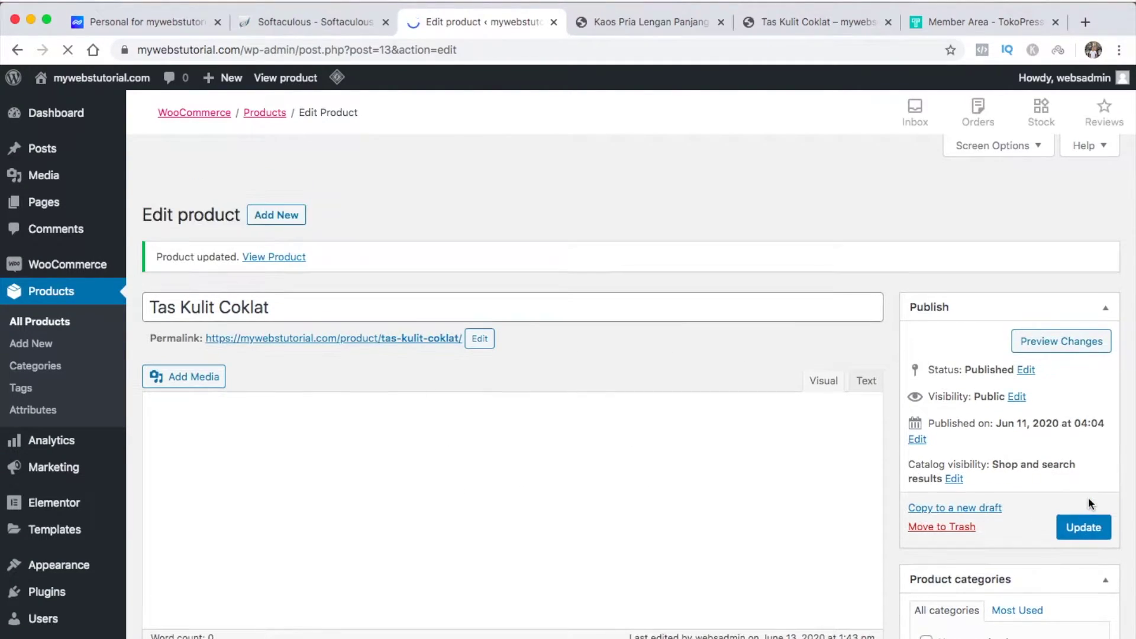
click(811, 23)
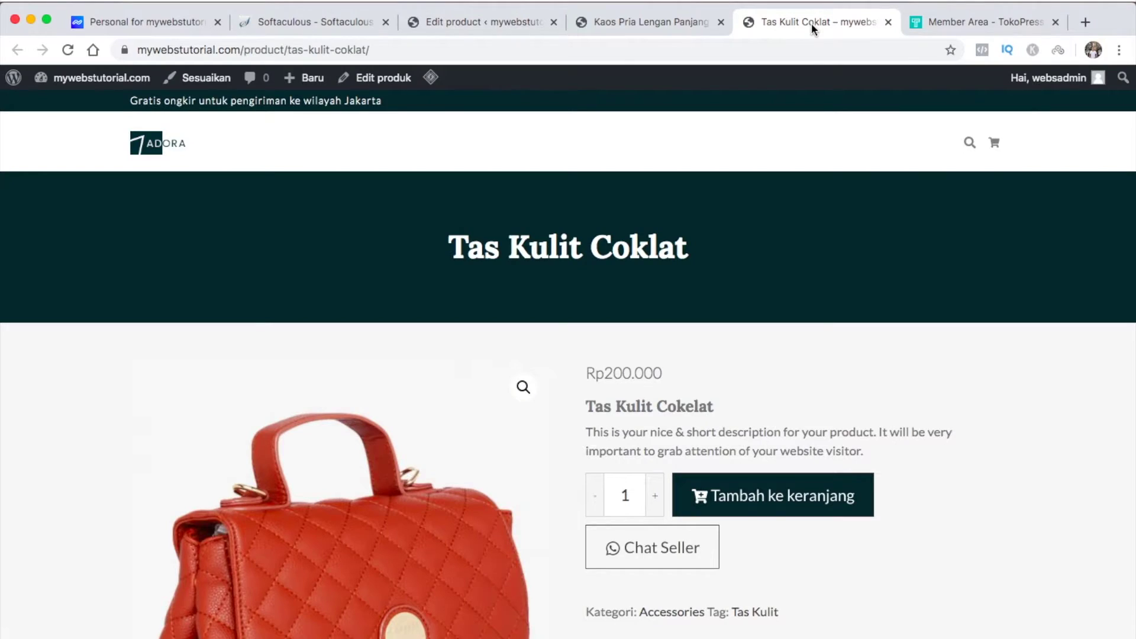
click(68, 50)
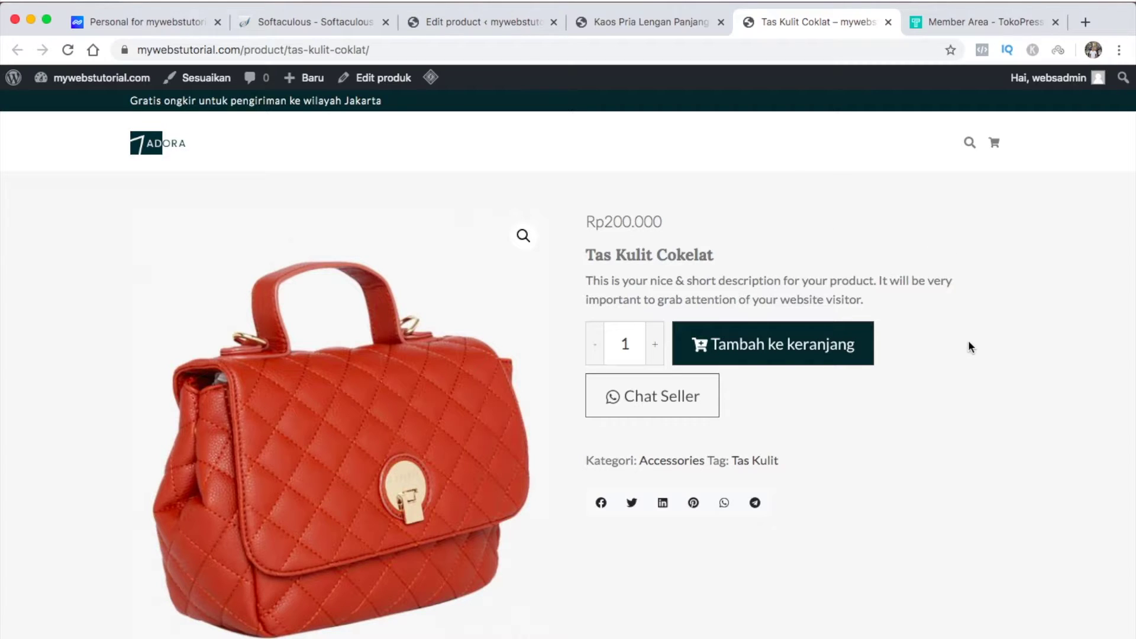
click(467, 22)
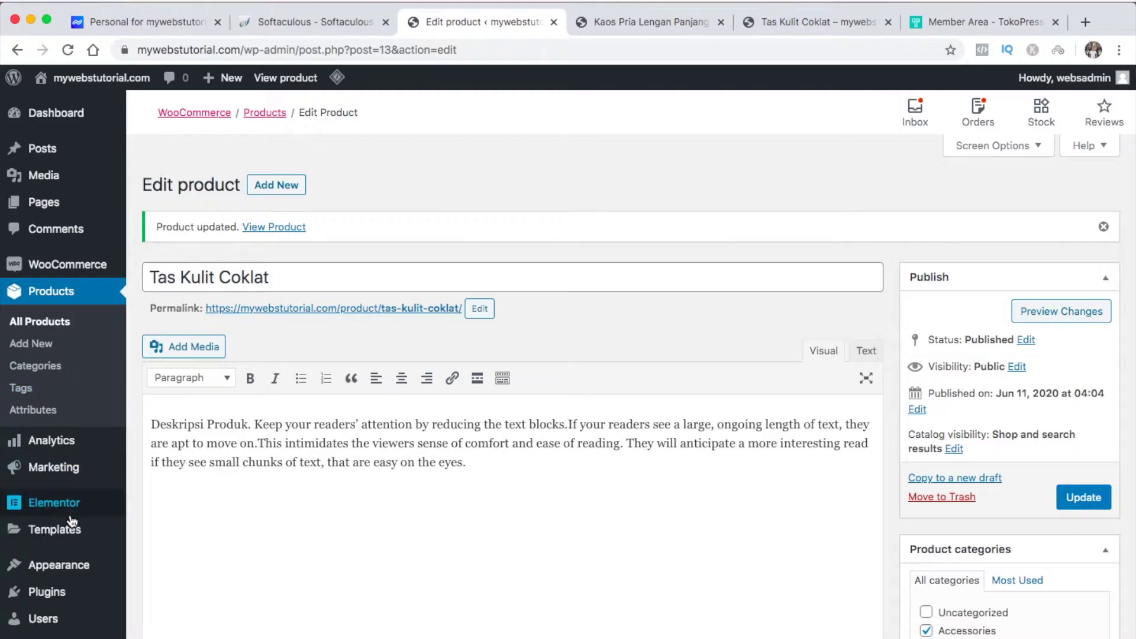
Set the site background colour to white (#ffffff), publish it, and return to the Tas Kulit Coklat page
mouse_move(66, 567)
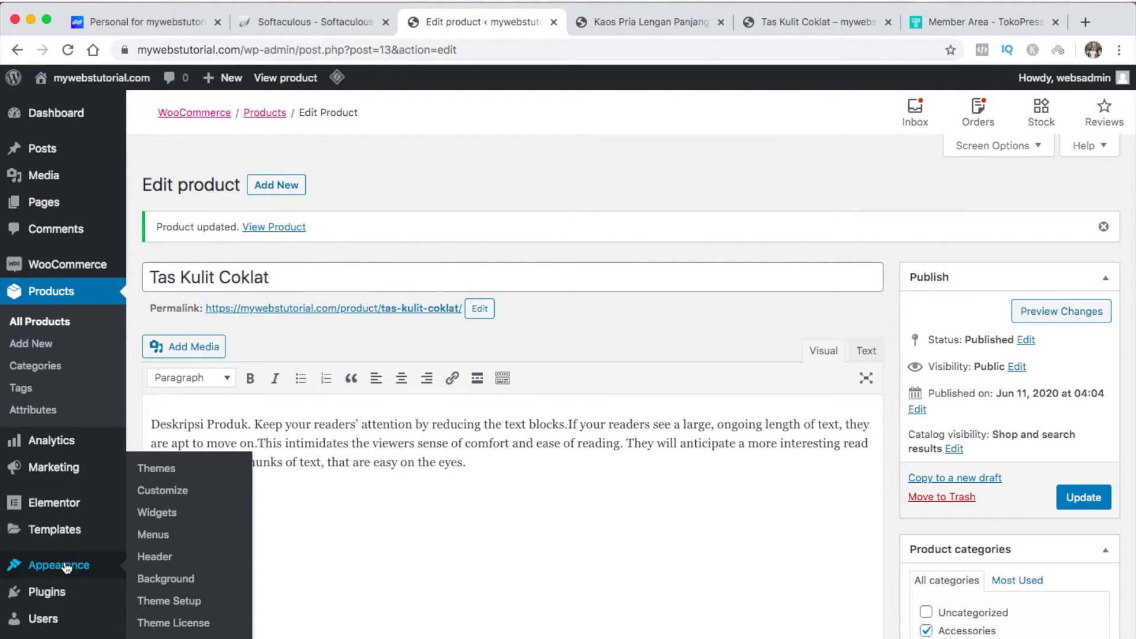
click(159, 580)
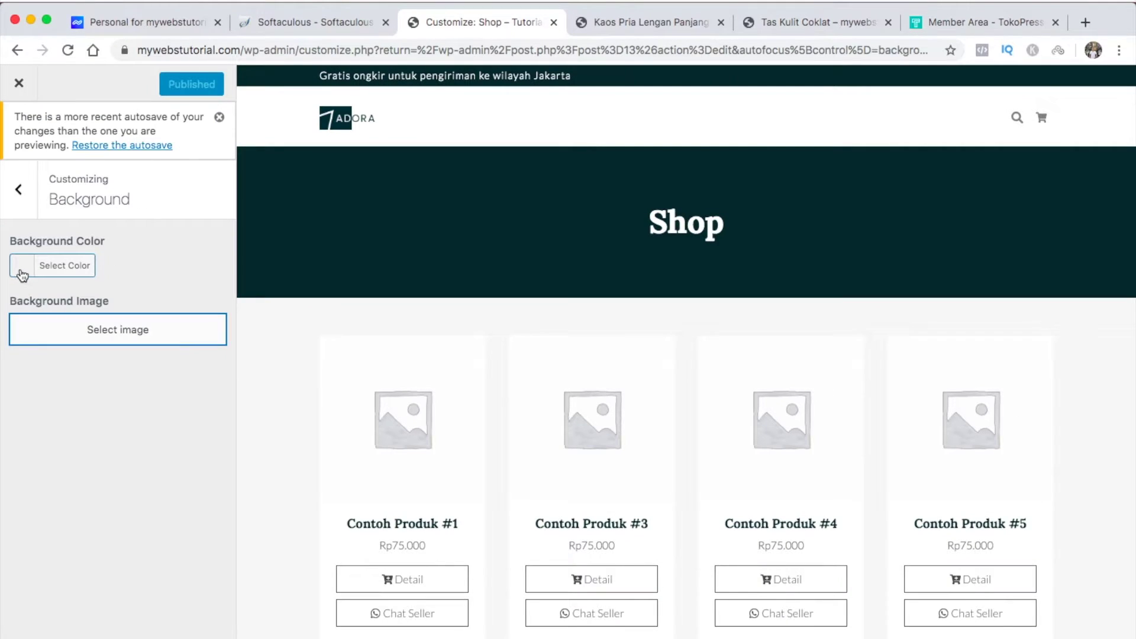
click(24, 275)
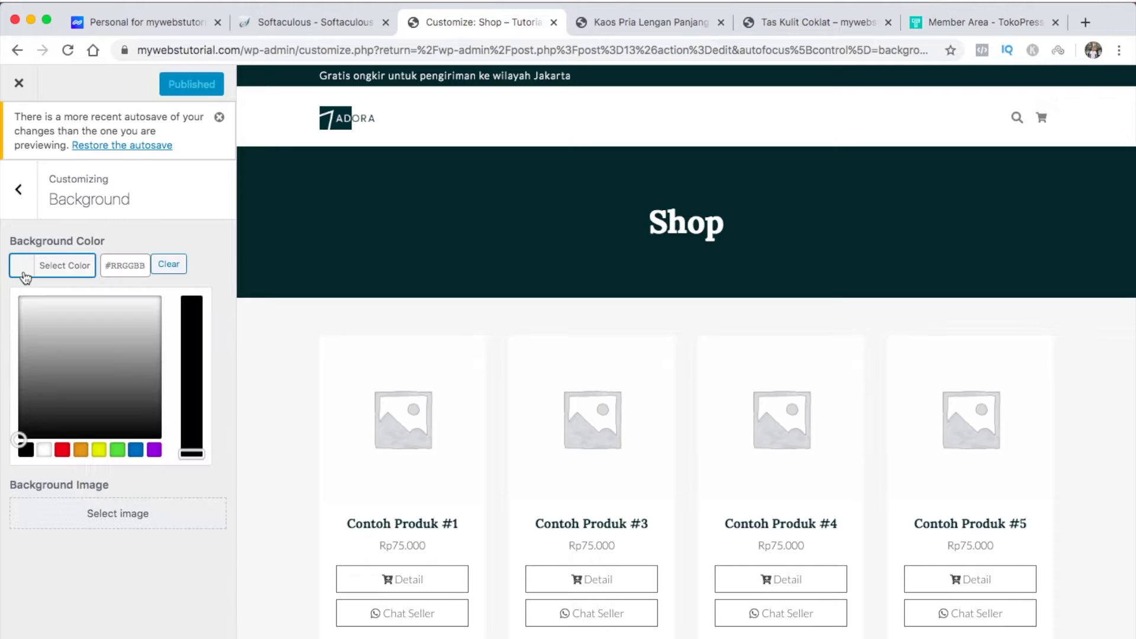
click(44, 450)
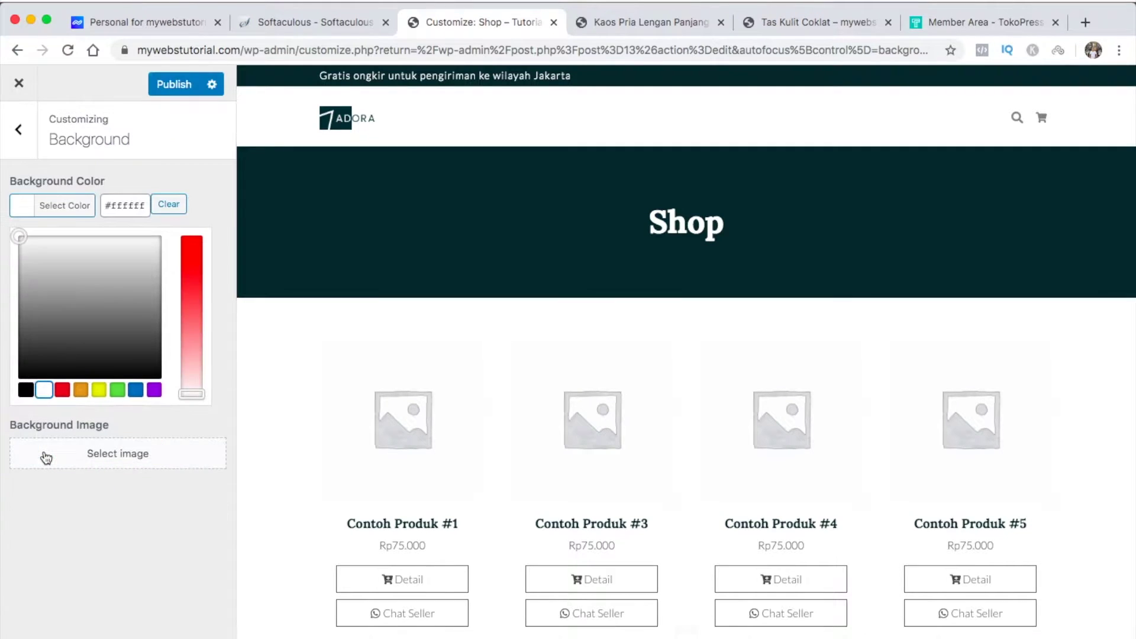
click(175, 83)
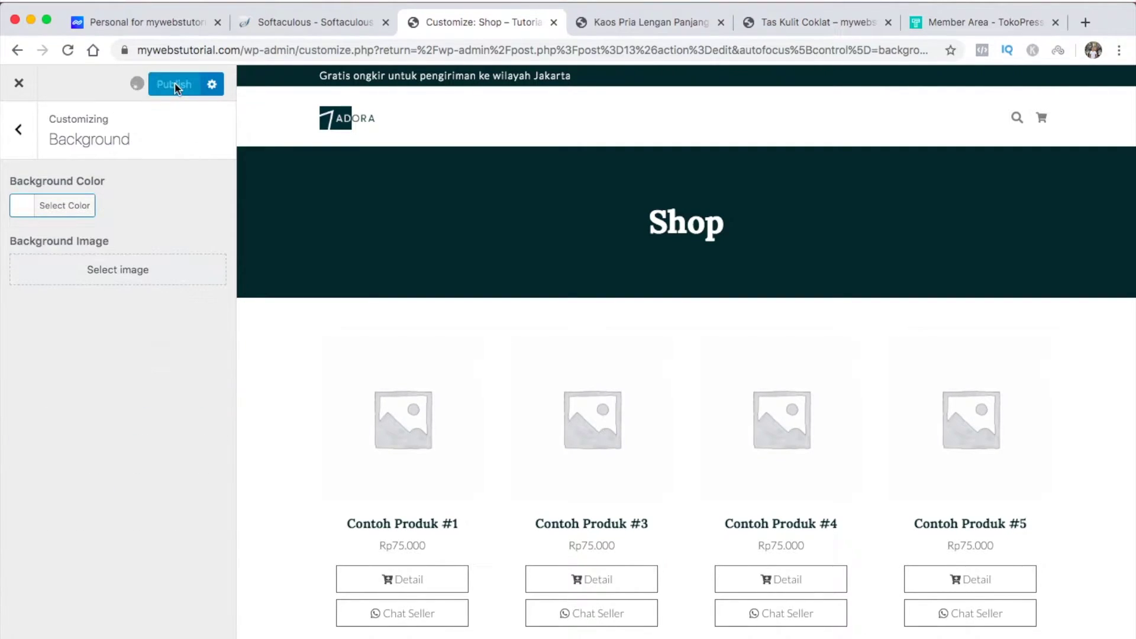
click(807, 22)
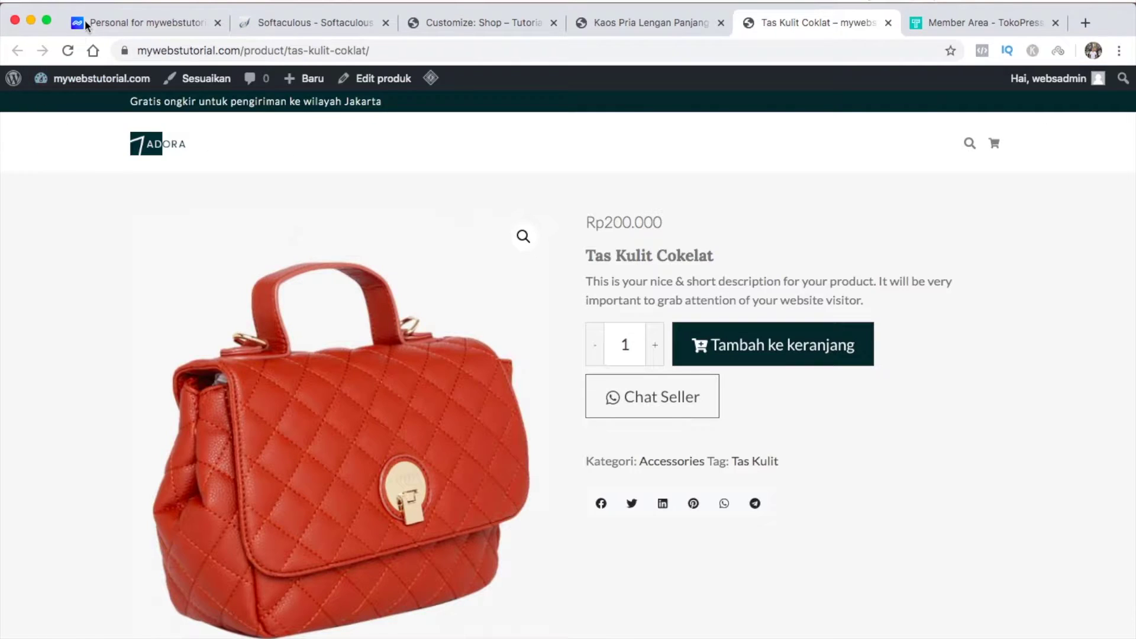
Reload the Tas Kulit Coklat page to see the white background, then browse the Shop page's product grid
click(69, 53)
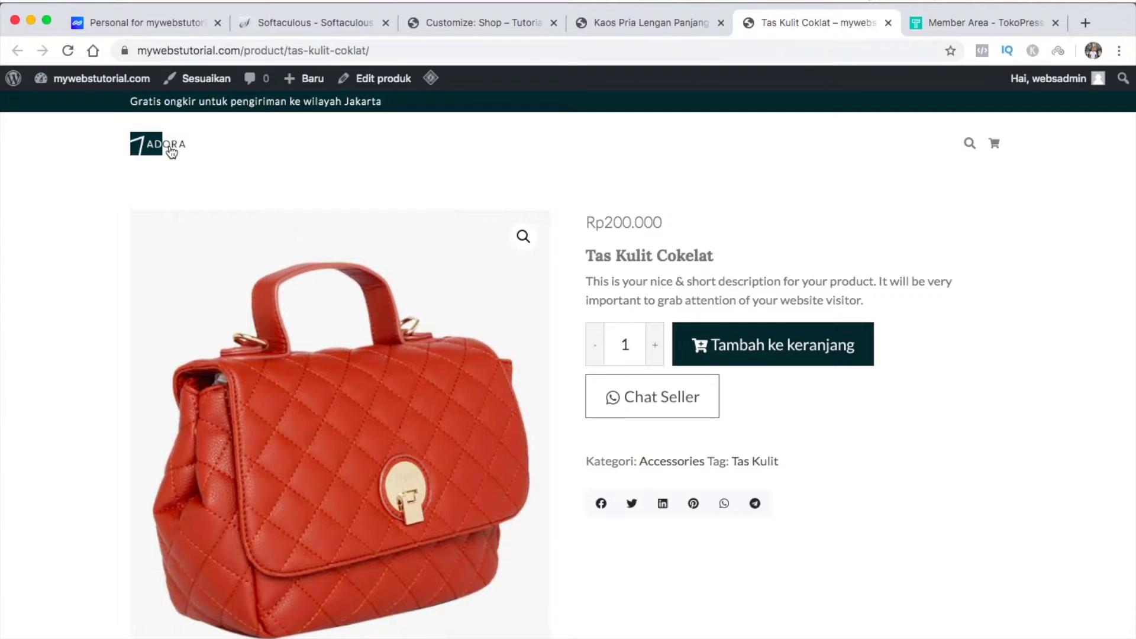
click(142, 153)
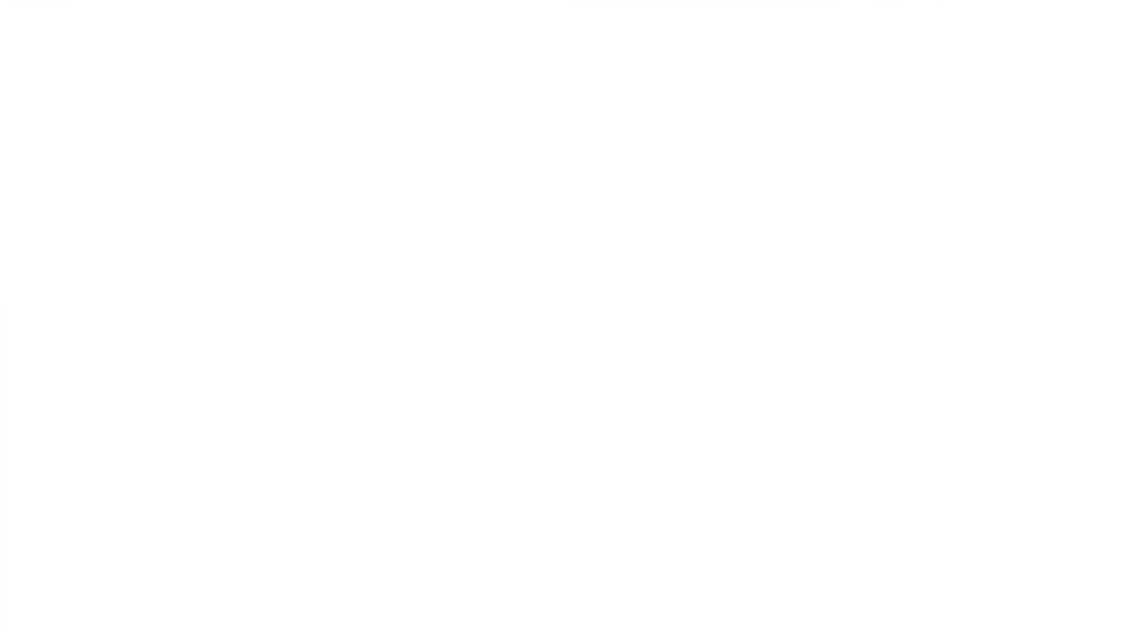
scroll(181, 387, down, 5)
scroll(181, 386, down, 5)
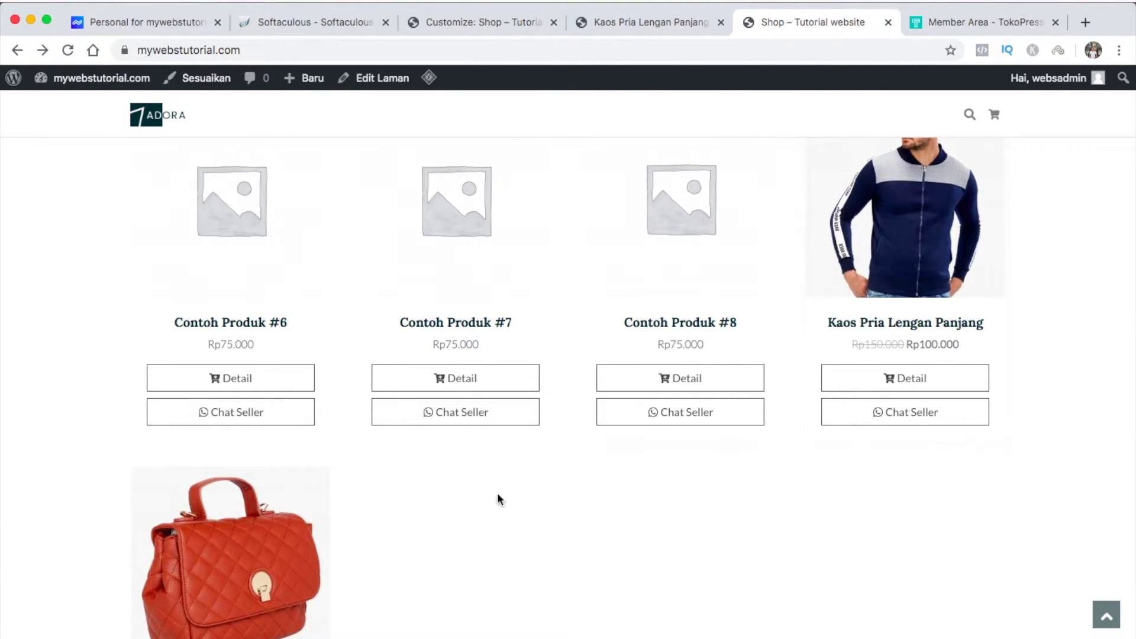
scroll(555, 535, up, 2)
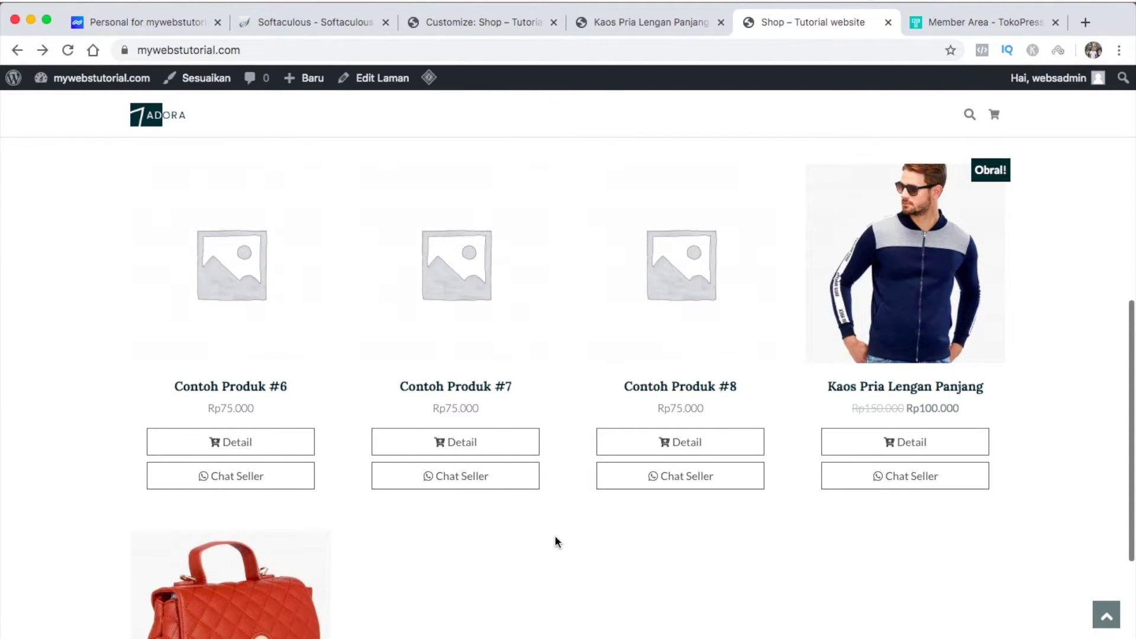
scroll(555, 536, up, 6)
scroll(558, 542, up, 1)
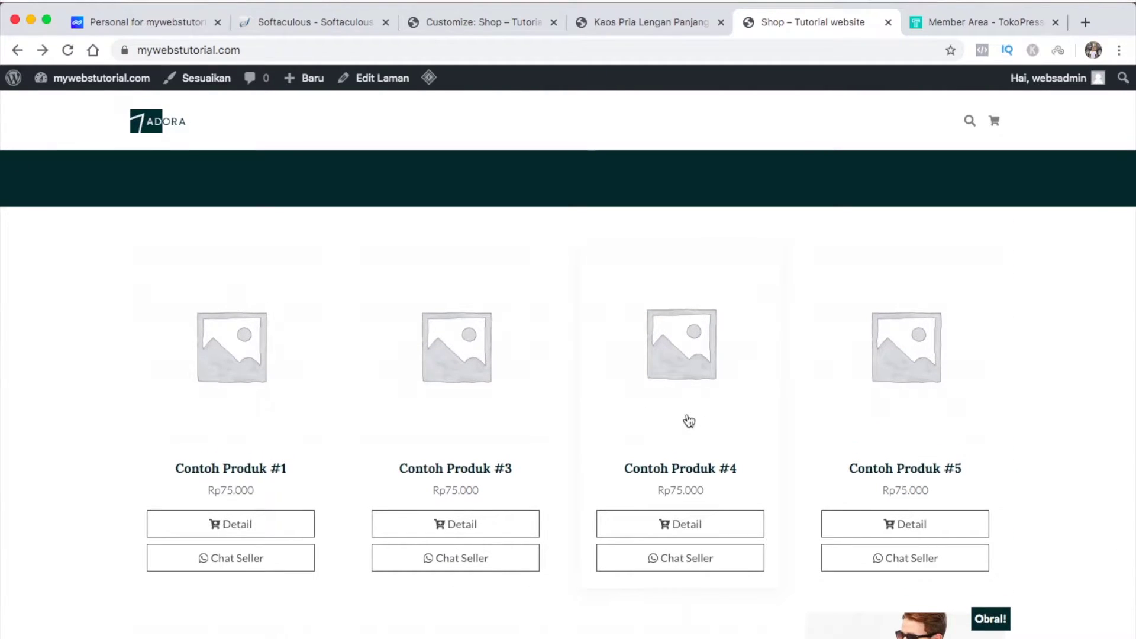
scroll(689, 421, up, 2)
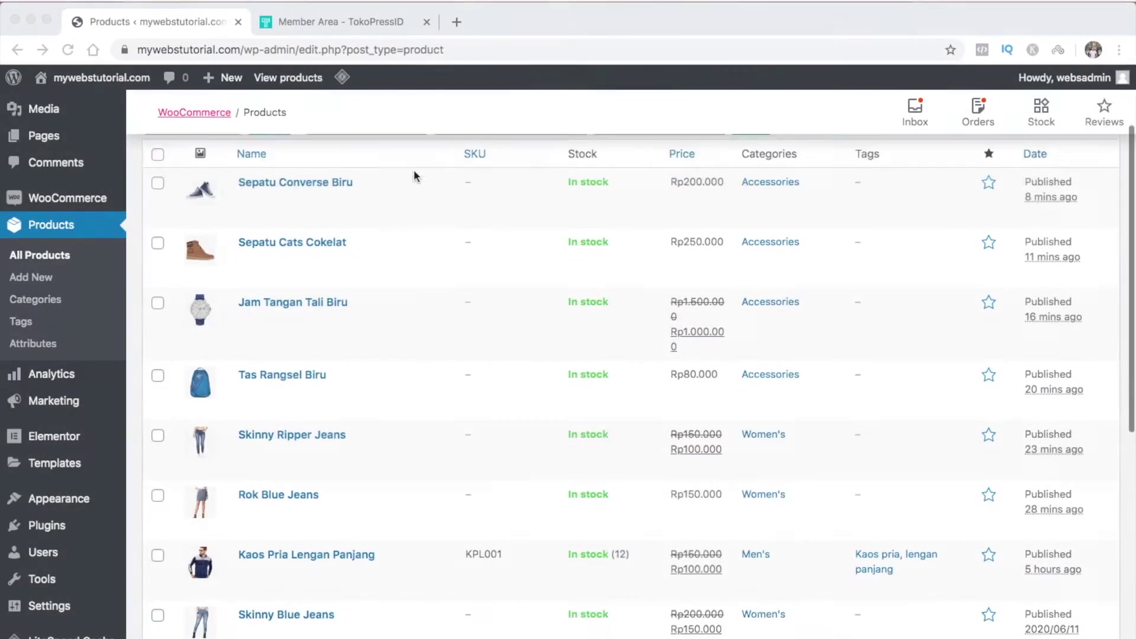
scroll(413, 169, down, 1)
Scroll through all 15 products in the admin list, including Tas Kulit Coklat at Rp200.000, up to the Settings menu
scroll(414, 169, down, 5)
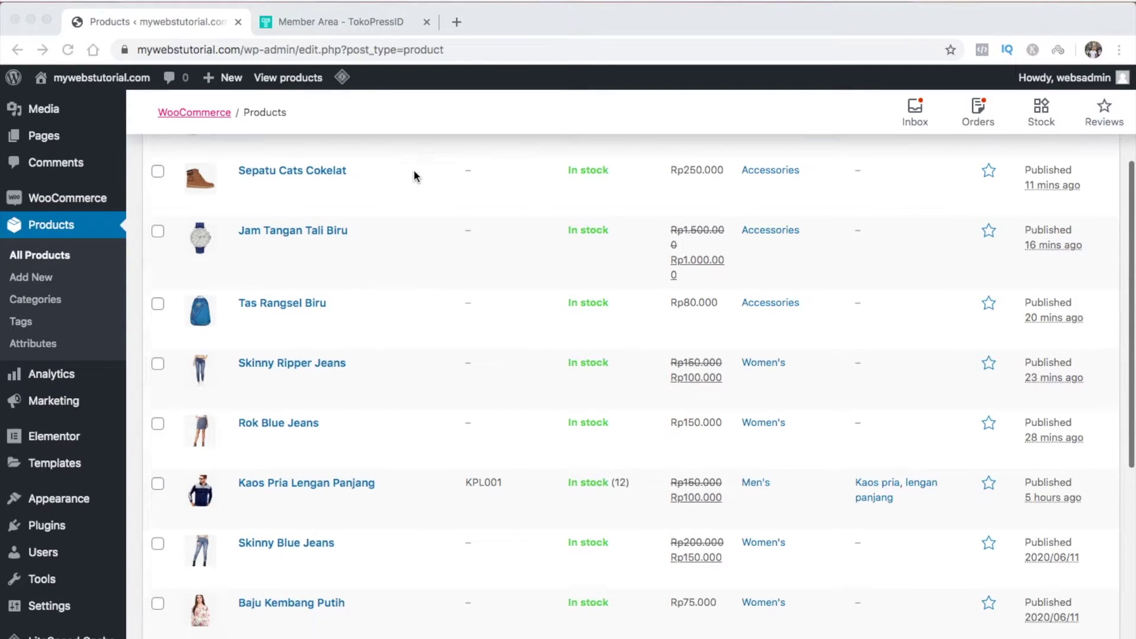
scroll(414, 172, down, 2)
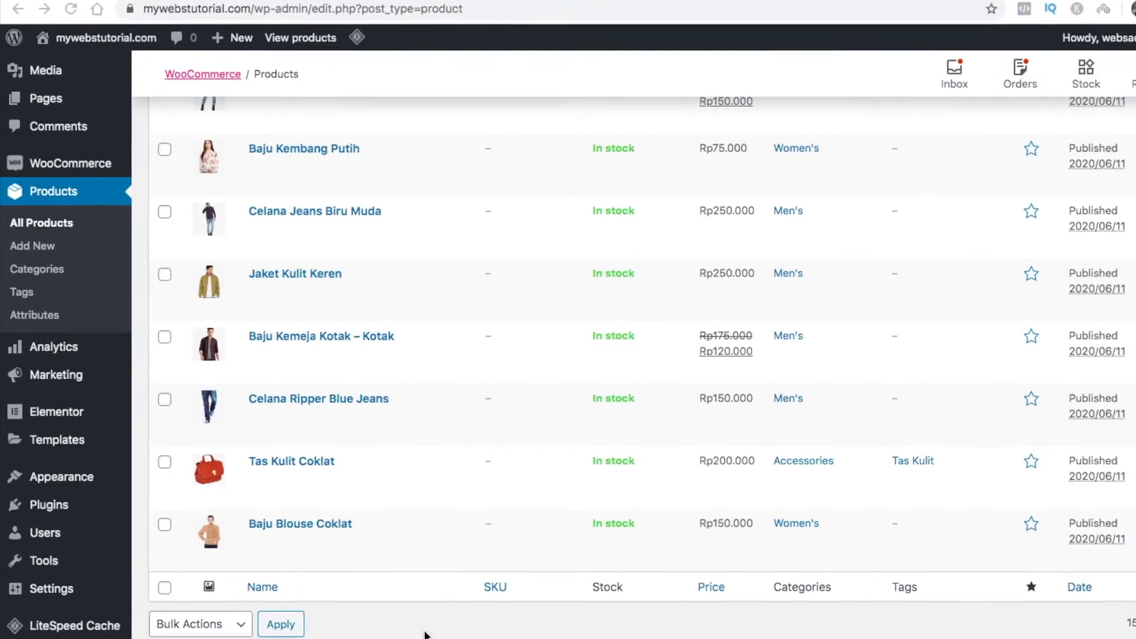
mouse_move(73, 543)
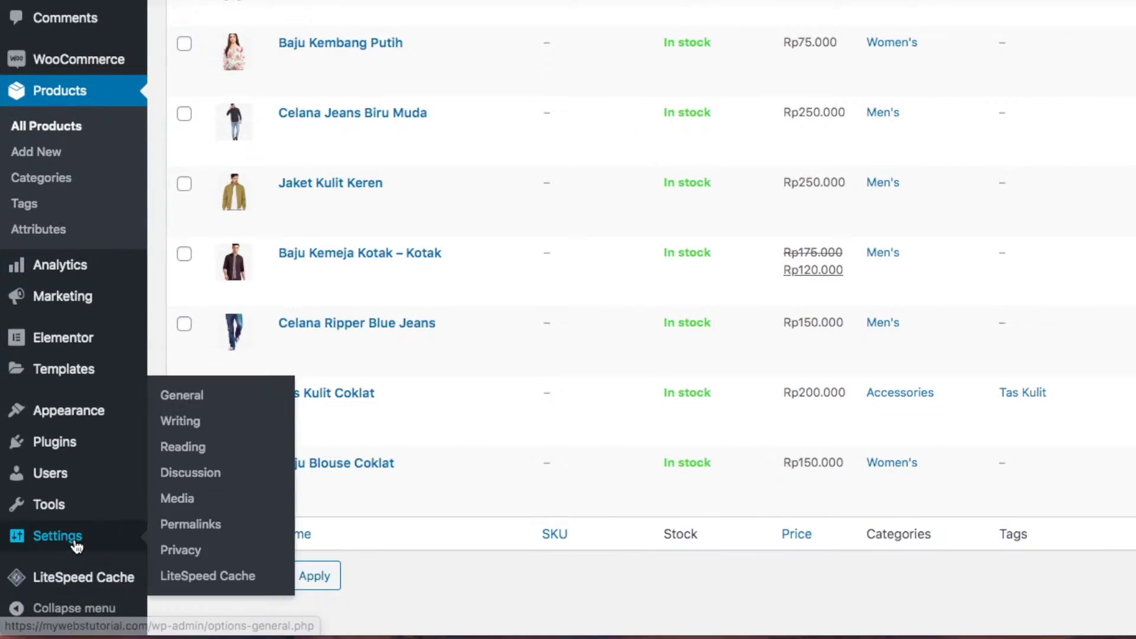
Switch the permalink structure to Post name (/%postname%/) and save the changes
click(185, 528)
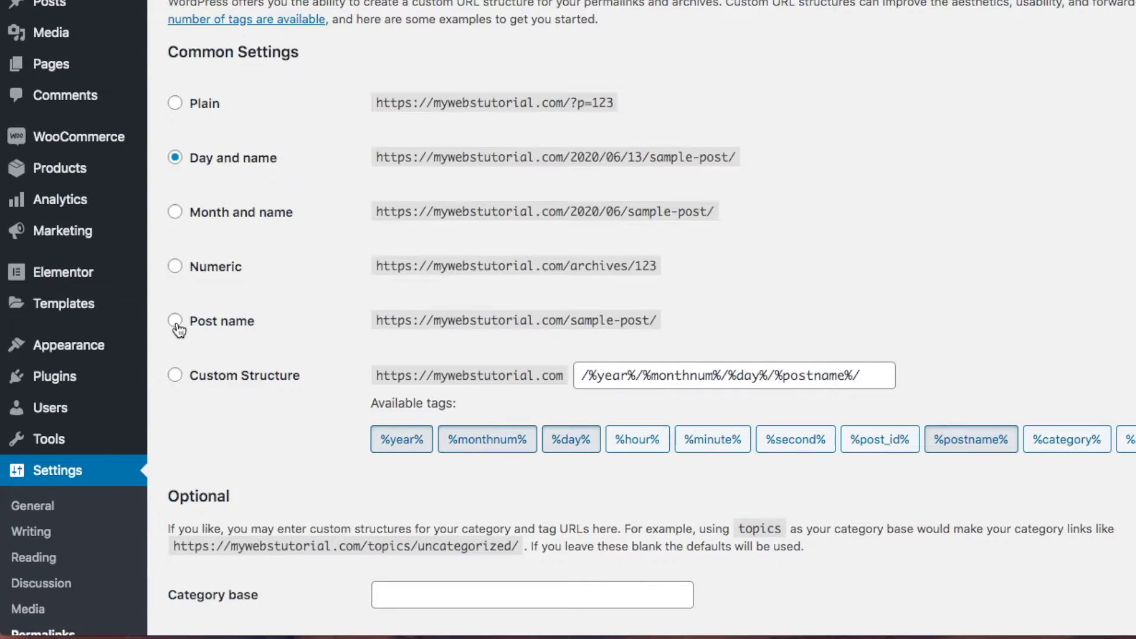
click(175, 321)
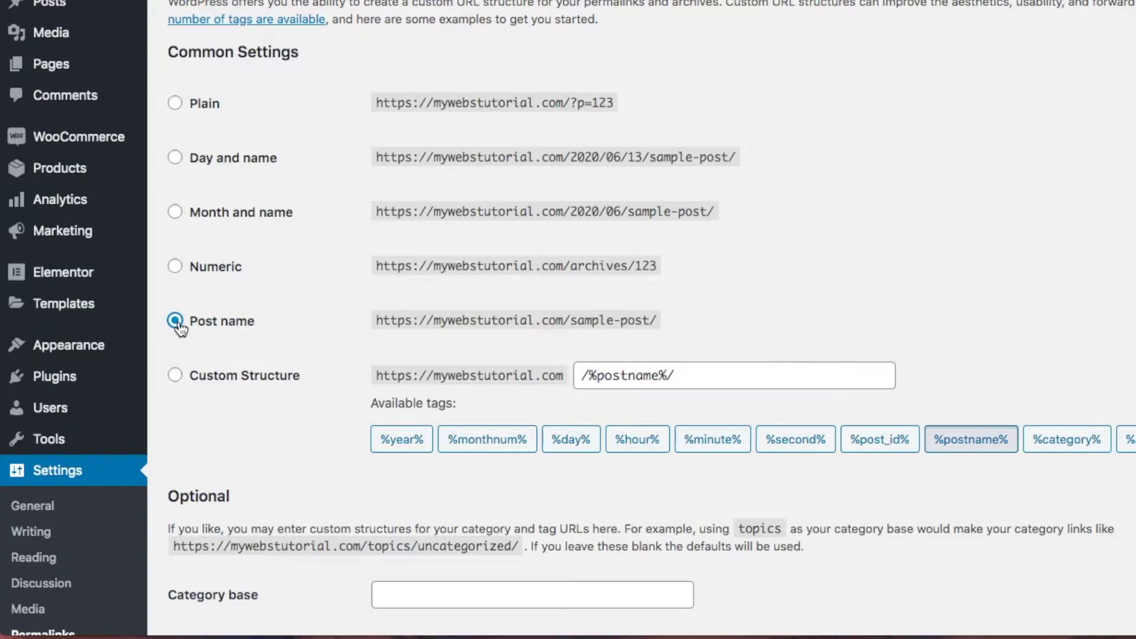
scroll(322, 429, down, 10)
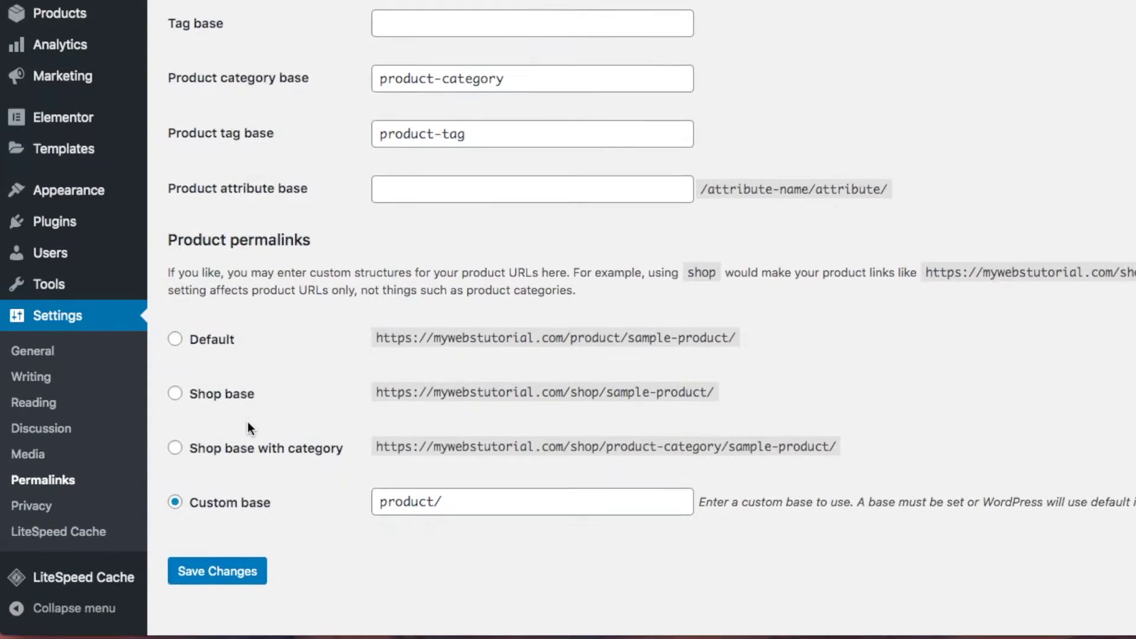
click(236, 559)
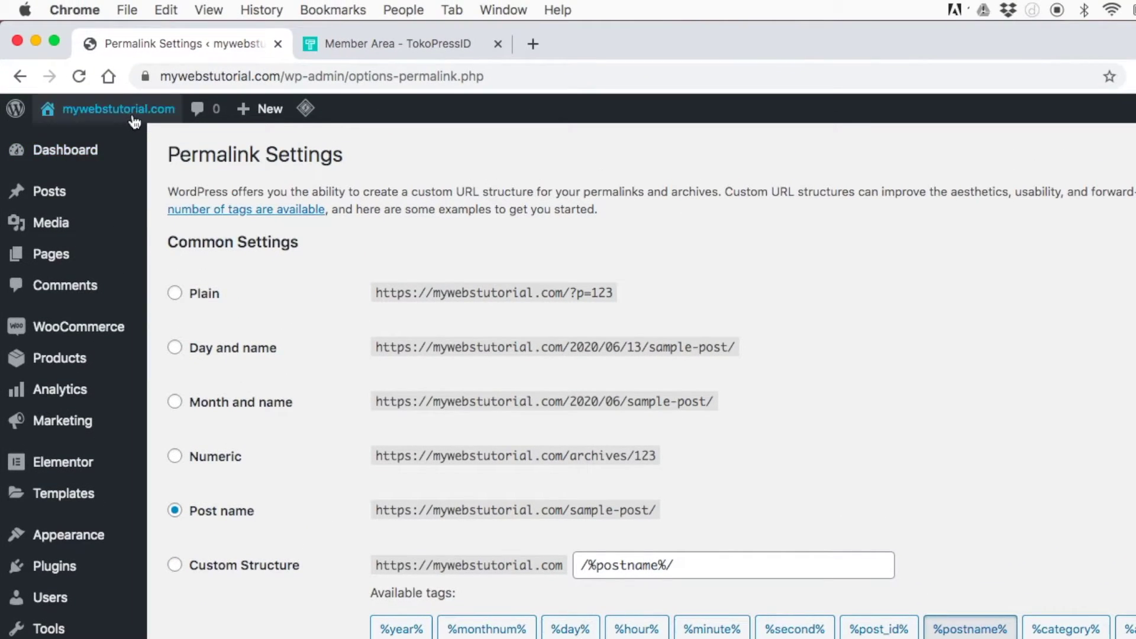
Visit the live Shop page, browse to product page 2, then go back to page 1
mouse_move(131, 120)
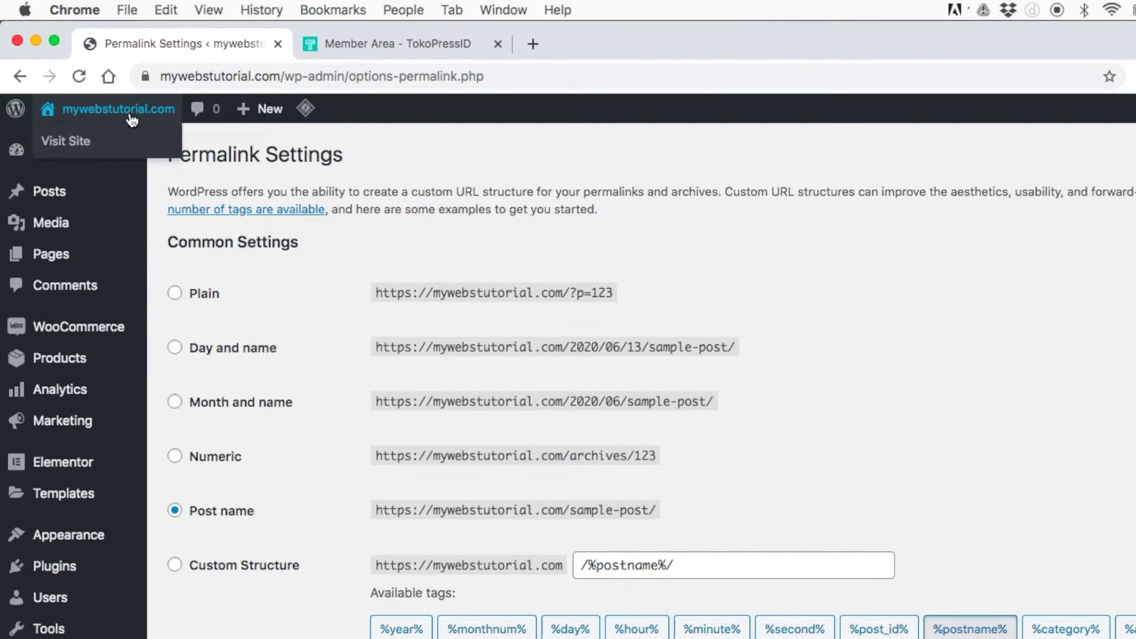
click(76, 142)
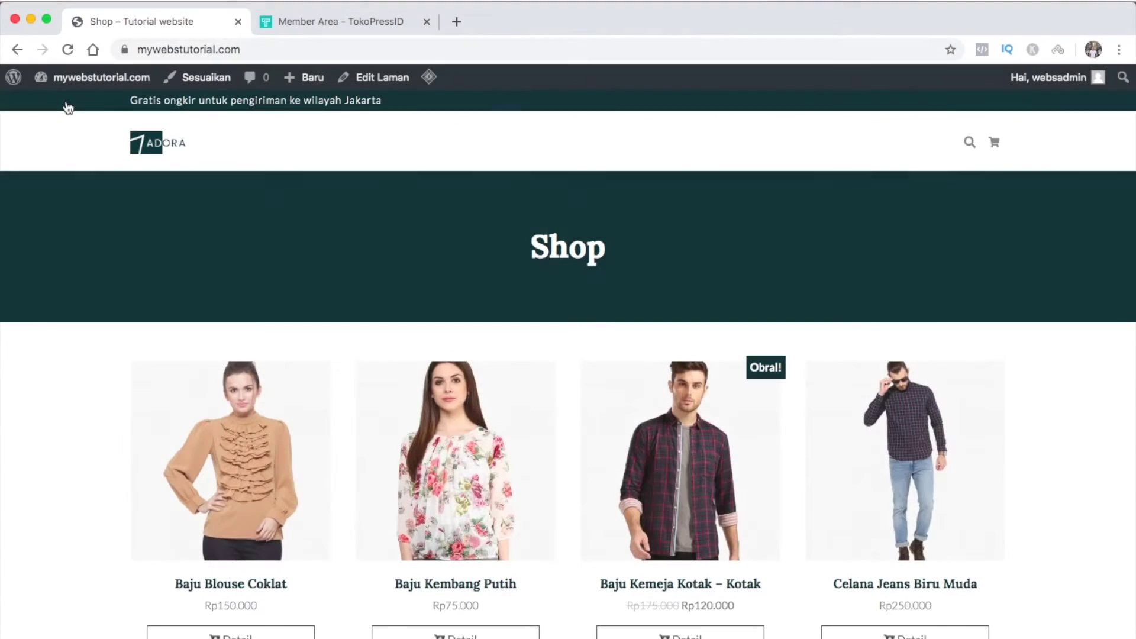
scroll(76, 513, down, 10)
scroll(76, 510, down, 7)
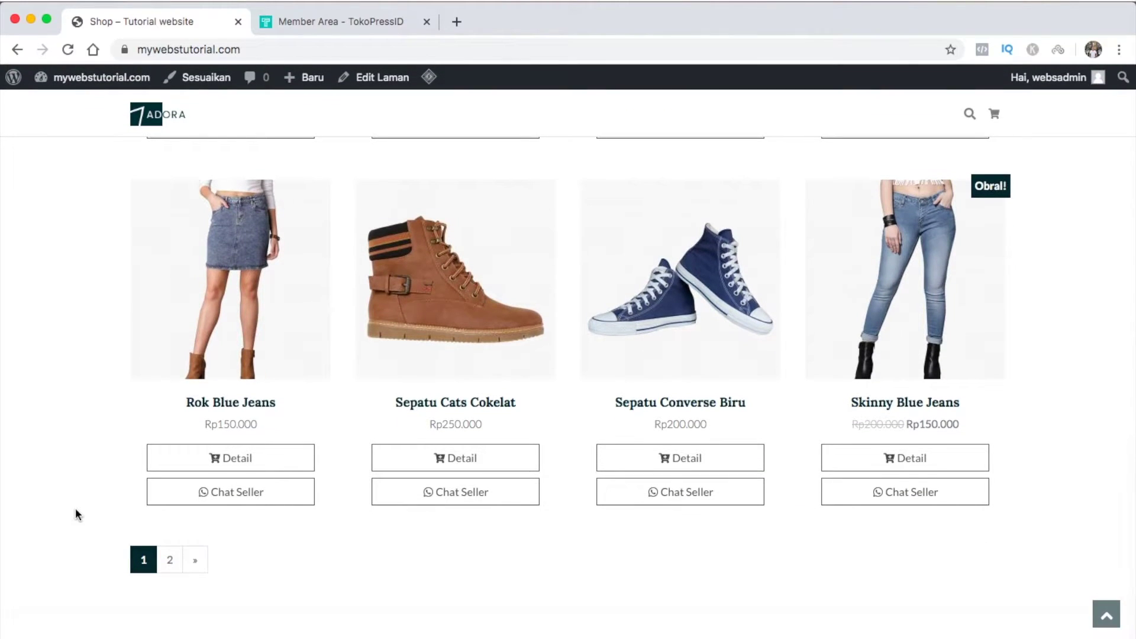
click(169, 563)
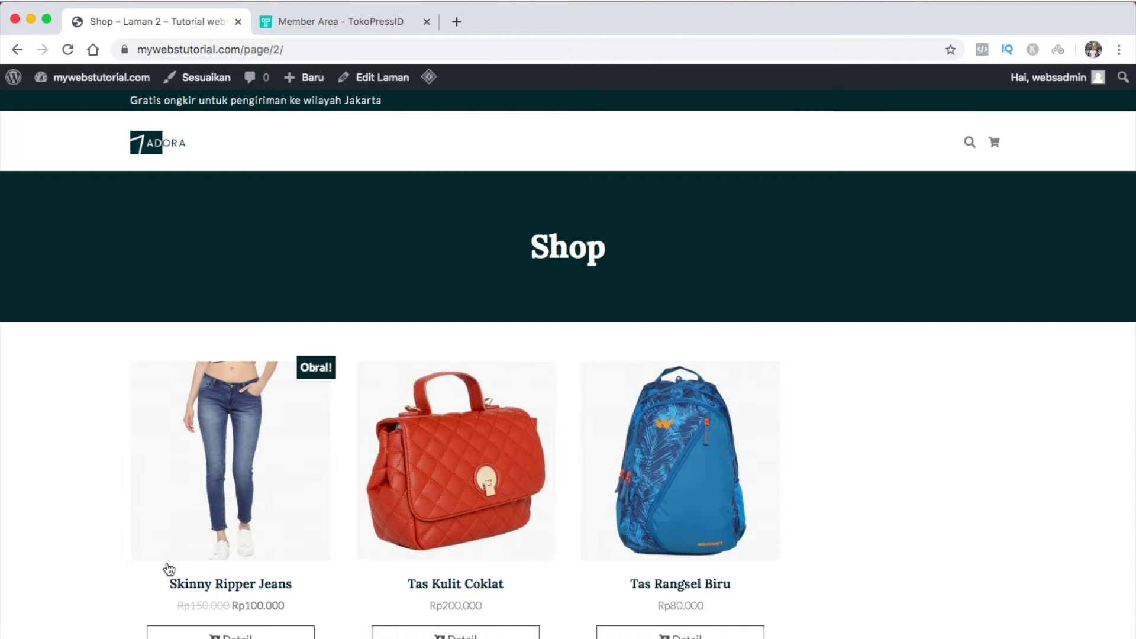
scroll(170, 569, down, 5)
click(169, 570)
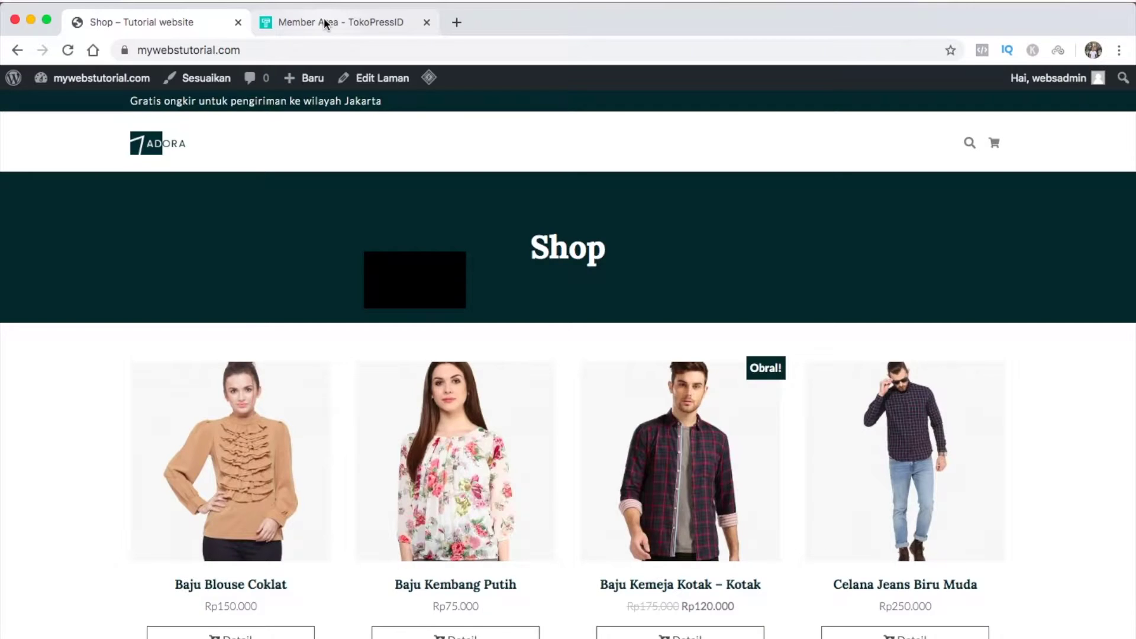
Go to the Member Area - TokoPressID browser tab
click(325, 23)
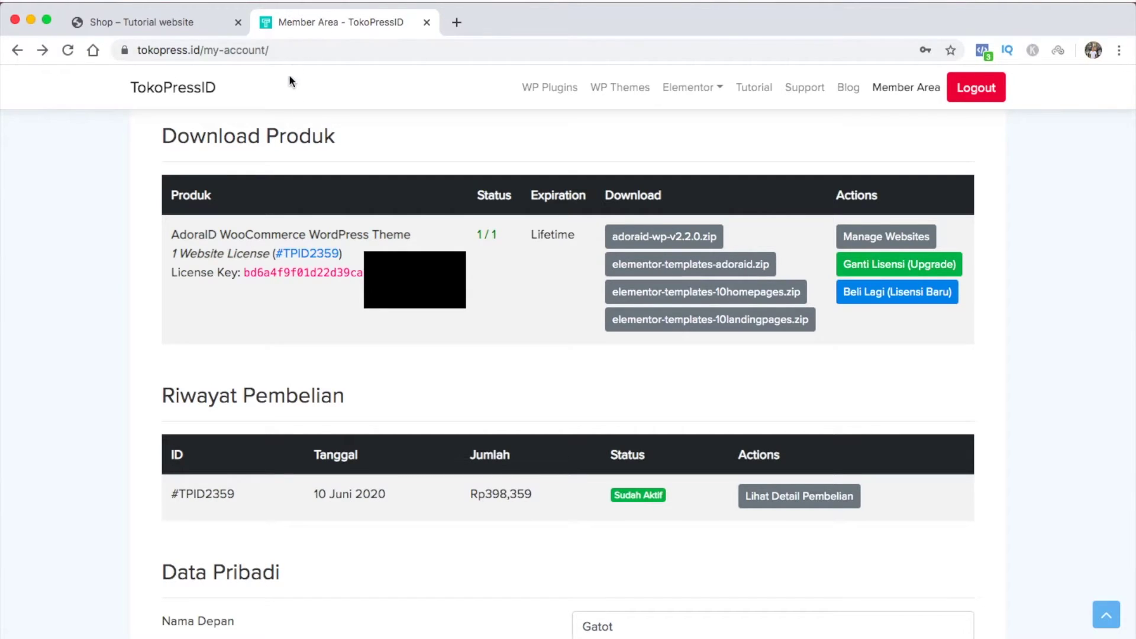
Open the TokoPressID homepage in a new tab and scroll down through it
double_click(200, 87)
right_click(200, 85)
click(211, 90)
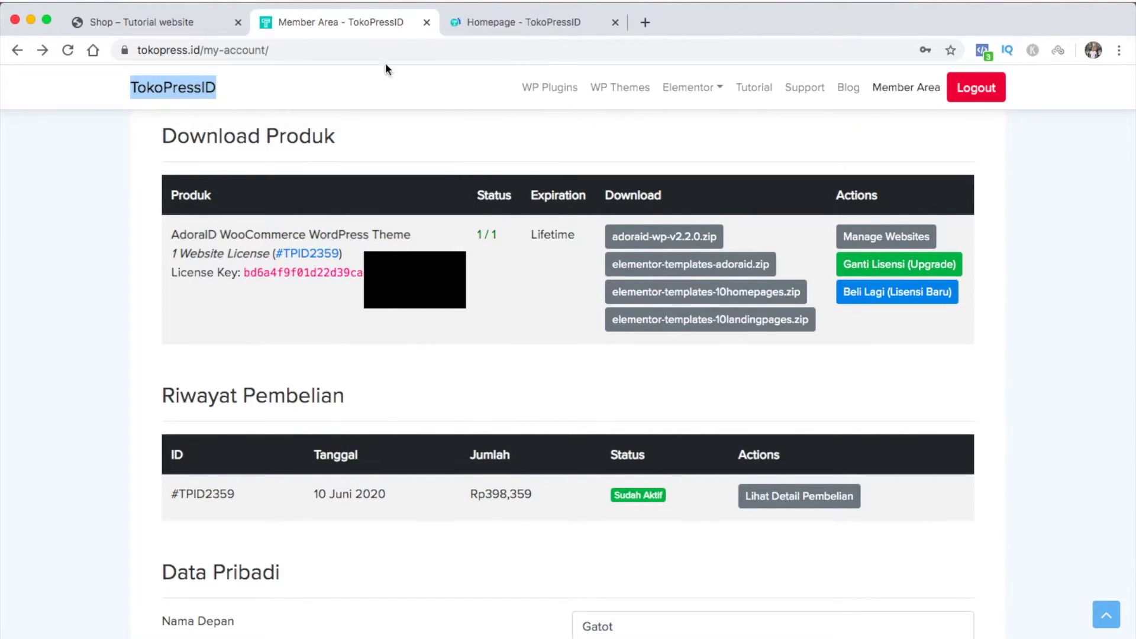
click(513, 22)
scroll(456, 349, down, 10)
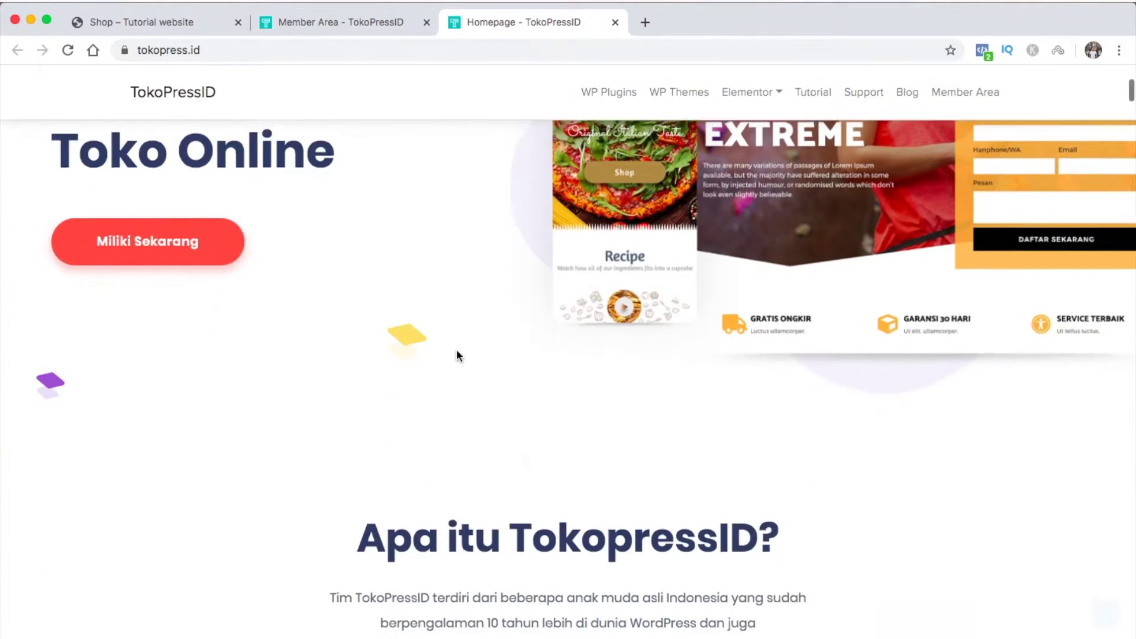
scroll(456, 350, down, 15)
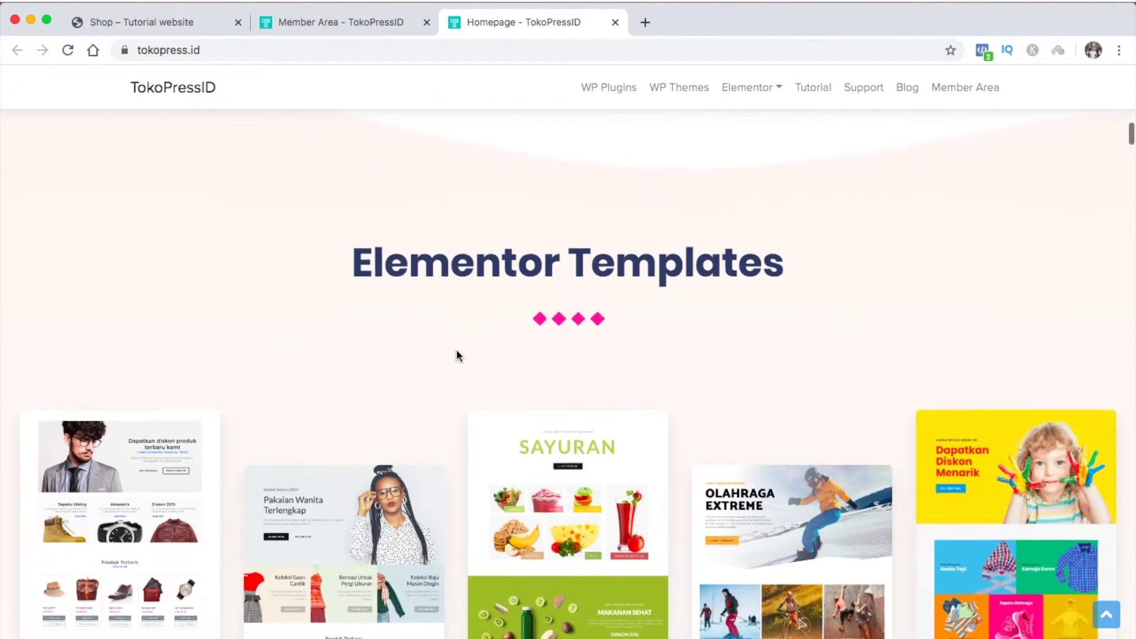
scroll(457, 349, down, 4)
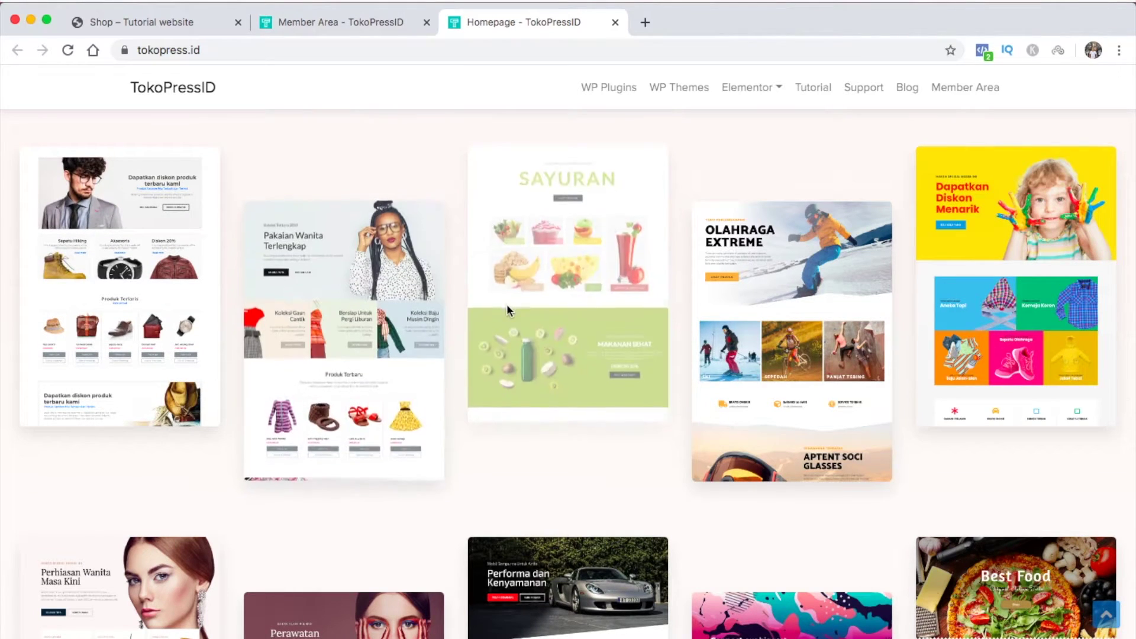
scroll(881, 303, down, 7)
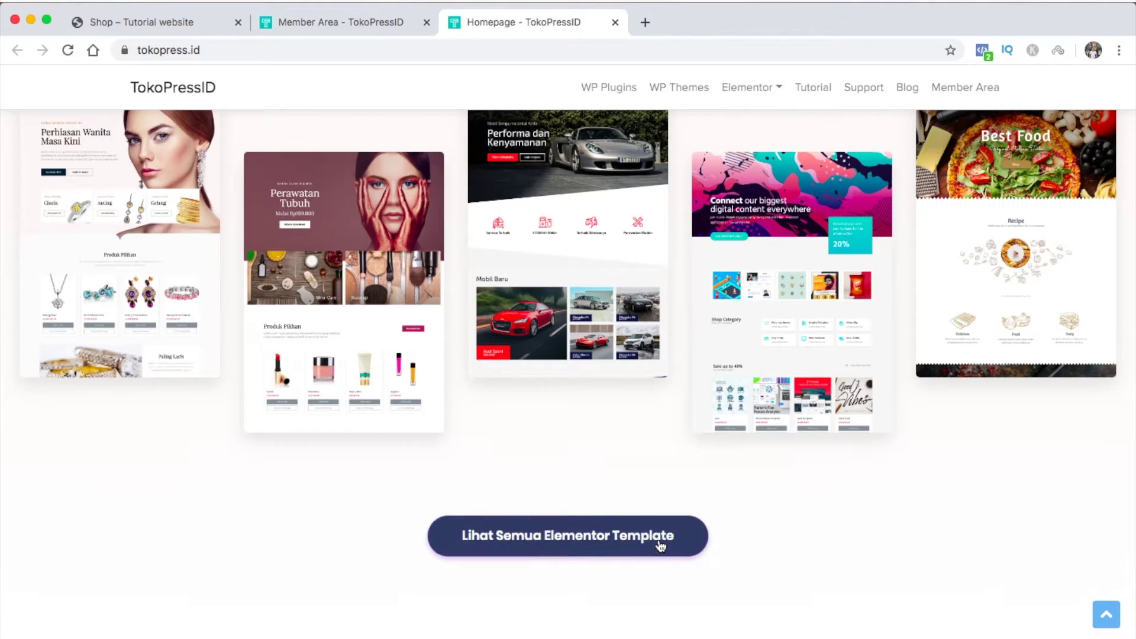
Open the full Elementor template catalogue and preview the Pakaian Pria homepage template
click(661, 544)
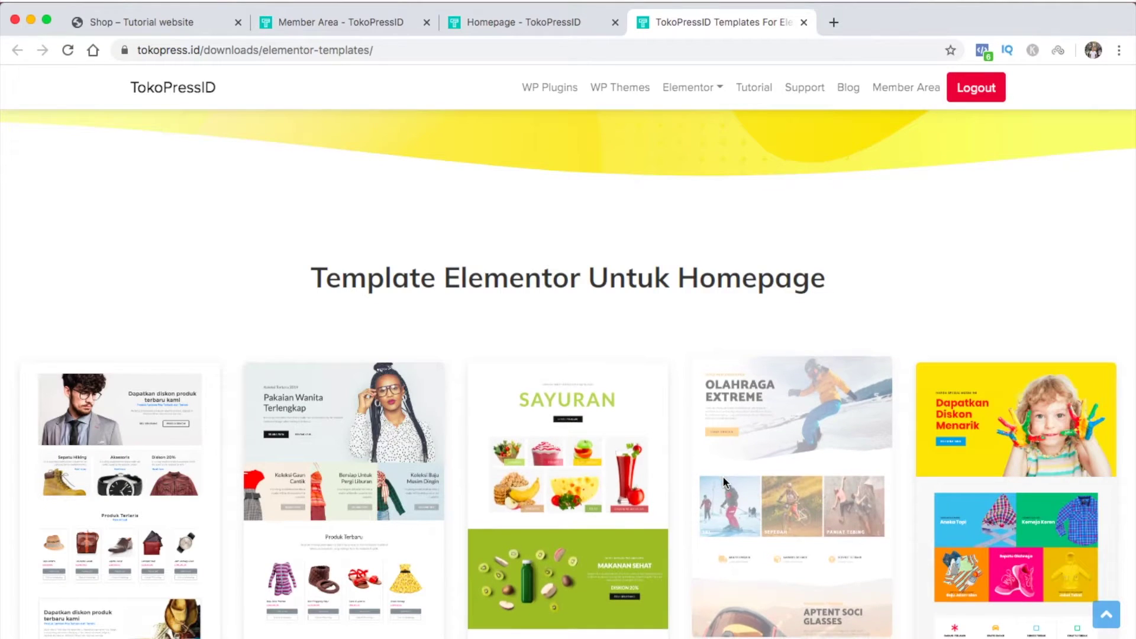
scroll(723, 475, down, 10)
scroll(722, 481, down, 2)
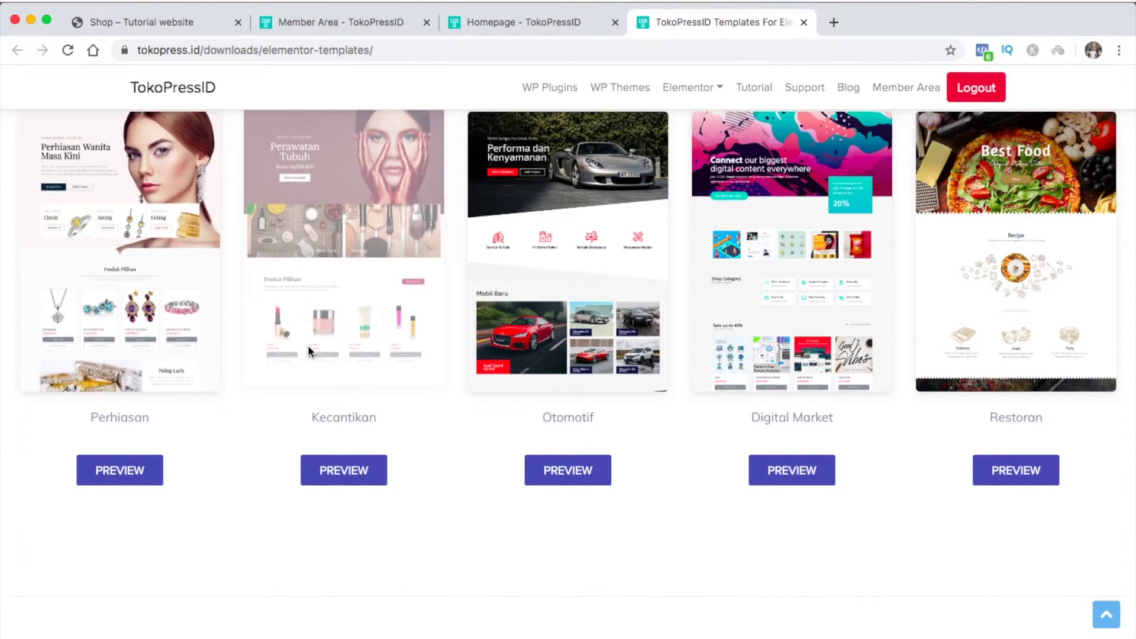
scroll(712, 575, up, 8)
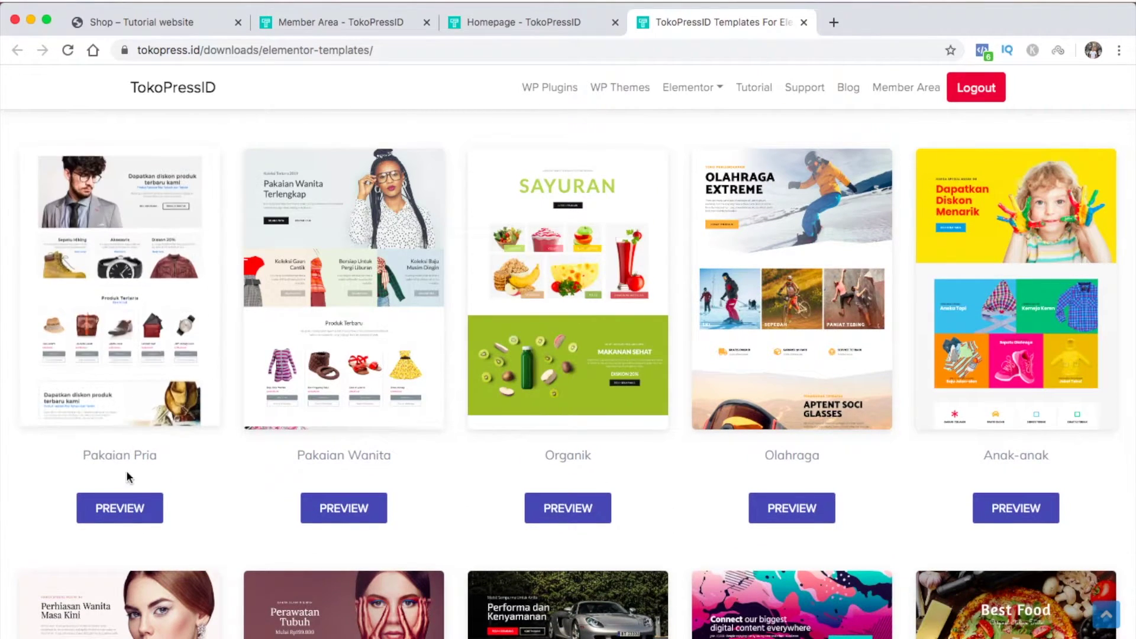
click(125, 509)
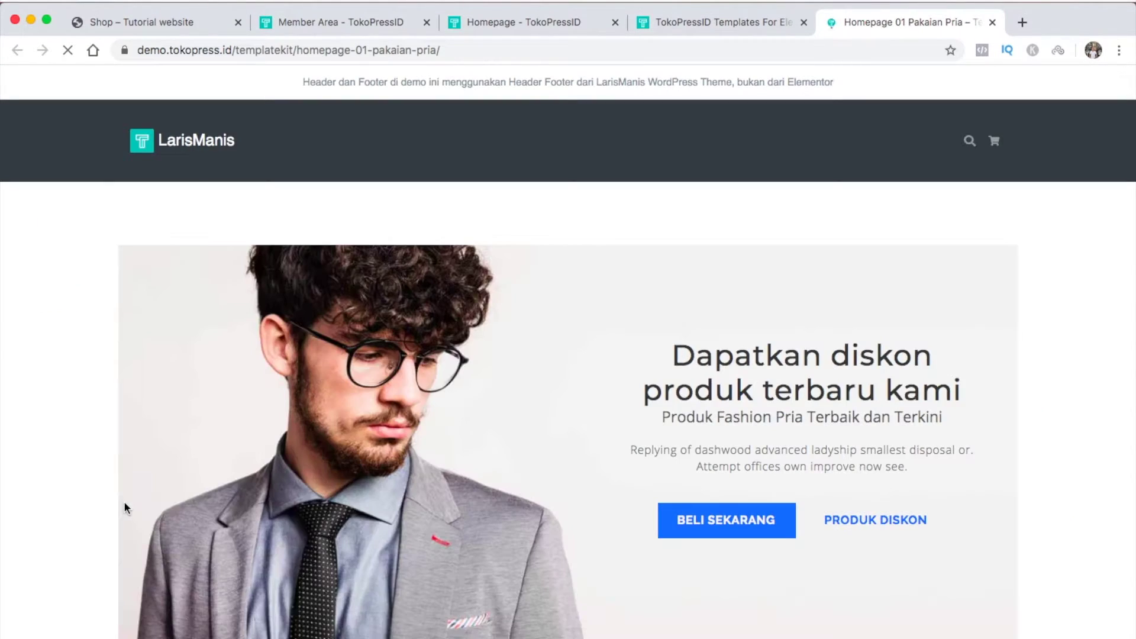
Scroll through the Pakaian Pria homepage demo, then return to the Member Area tab
scroll(287, 479, down, 5)
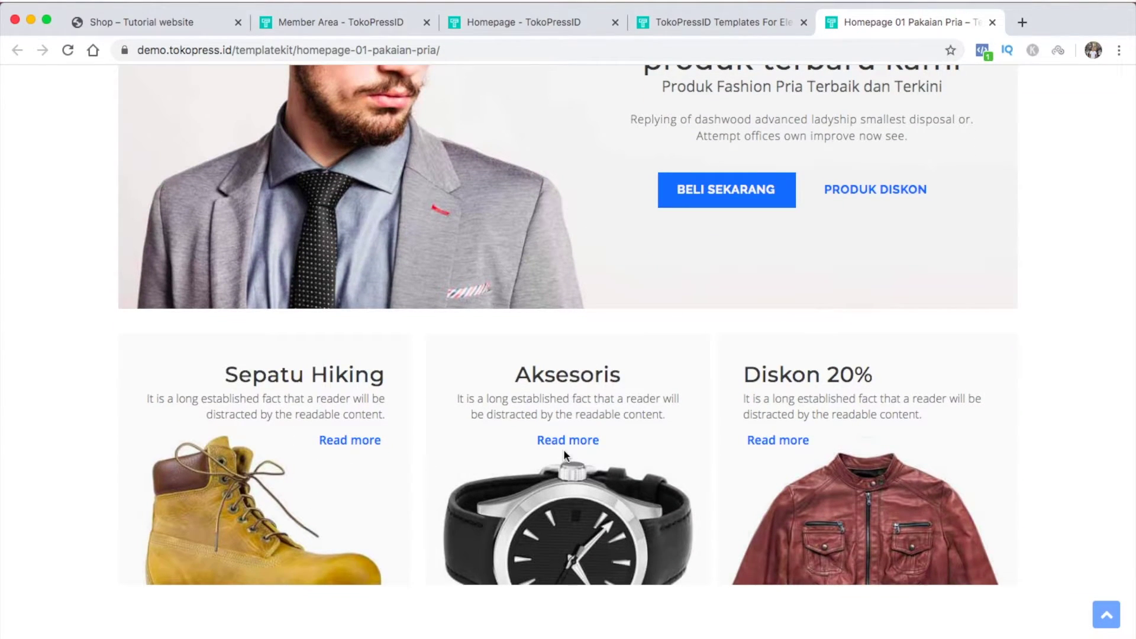
scroll(768, 429, down, 4)
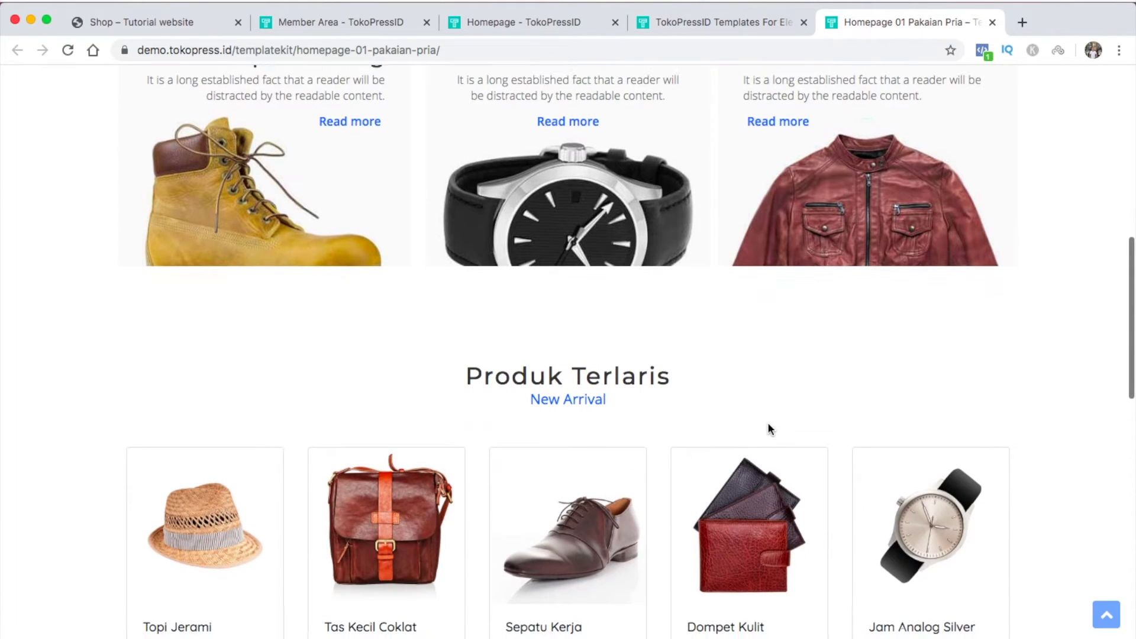
scroll(768, 429, down, 5)
scroll(768, 429, down, 3)
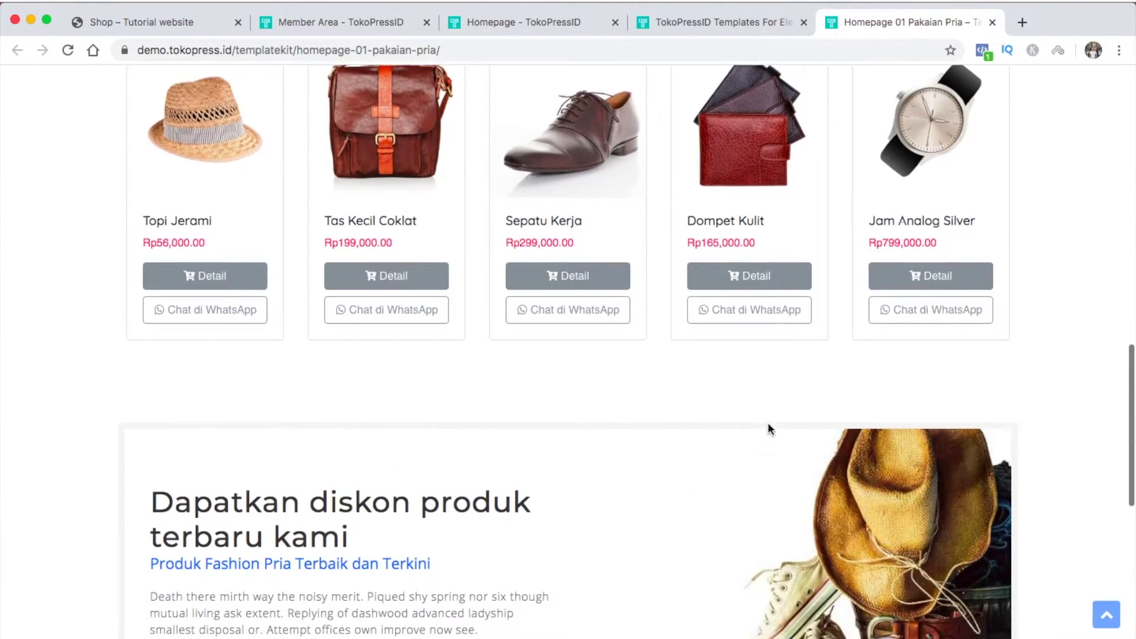
scroll(767, 425, down, 4)
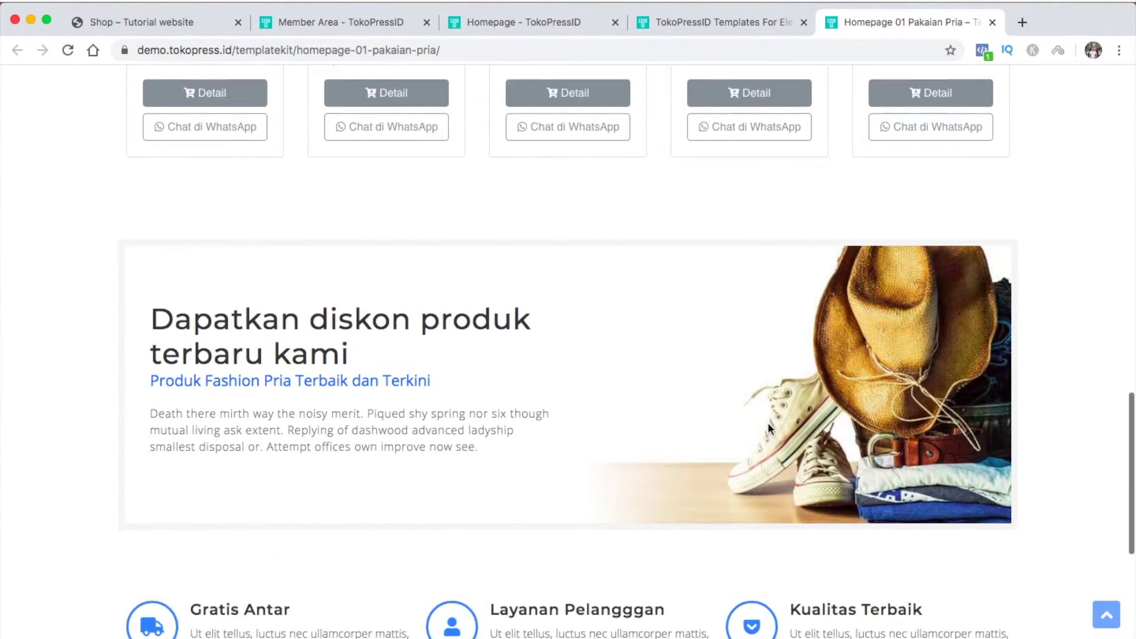
scroll(768, 426, down, 5)
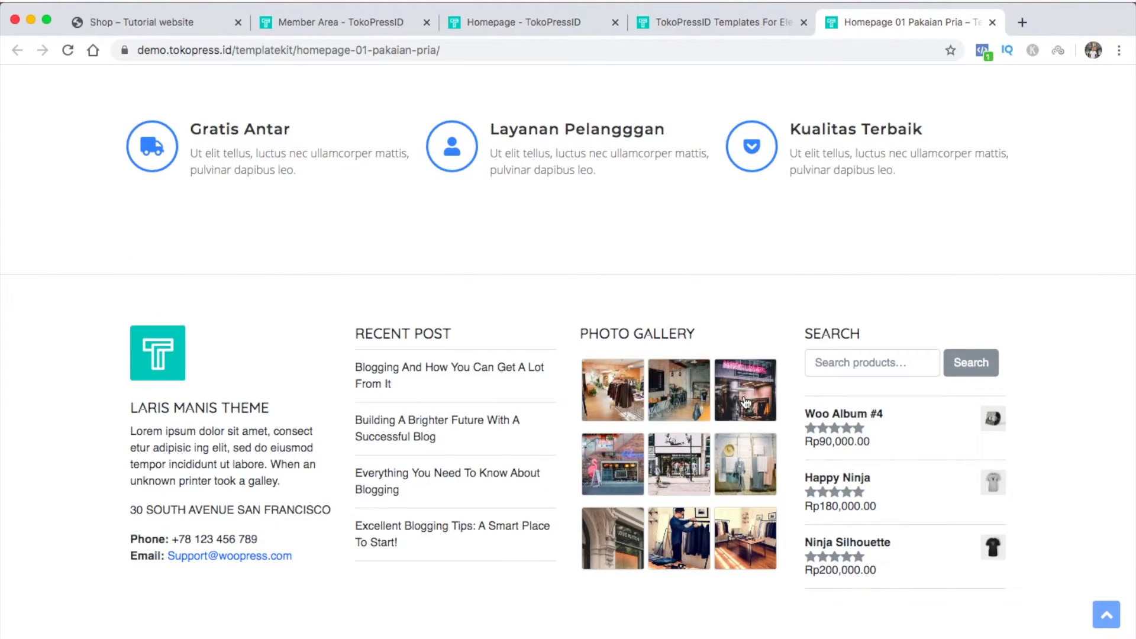
scroll(768, 425, up, 12)
scroll(743, 395, up, 12)
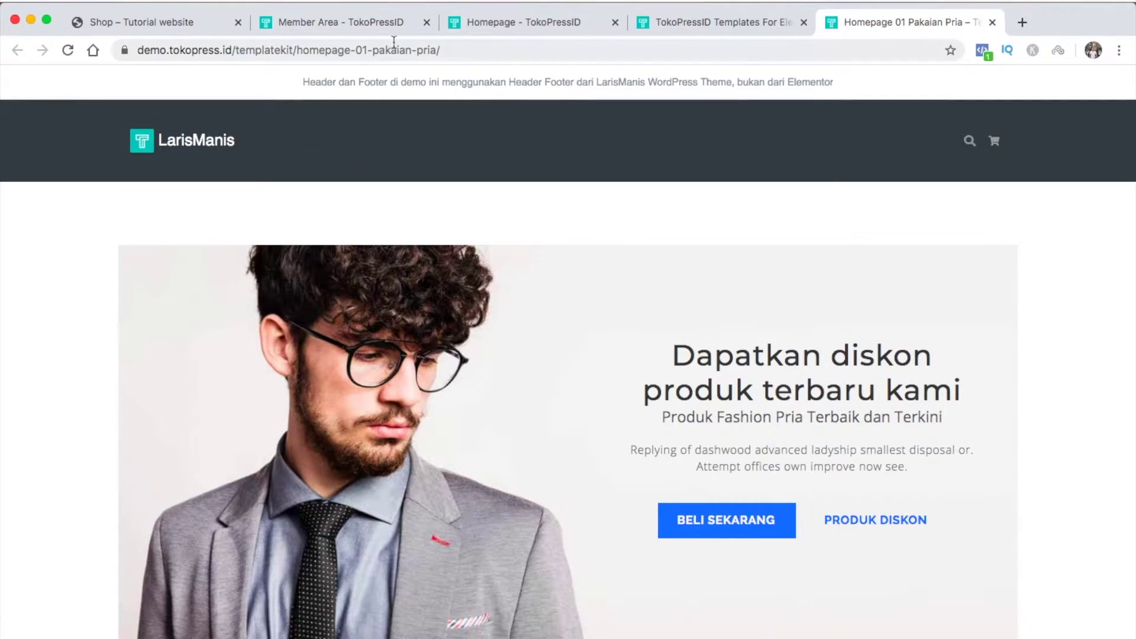
click(371, 24)
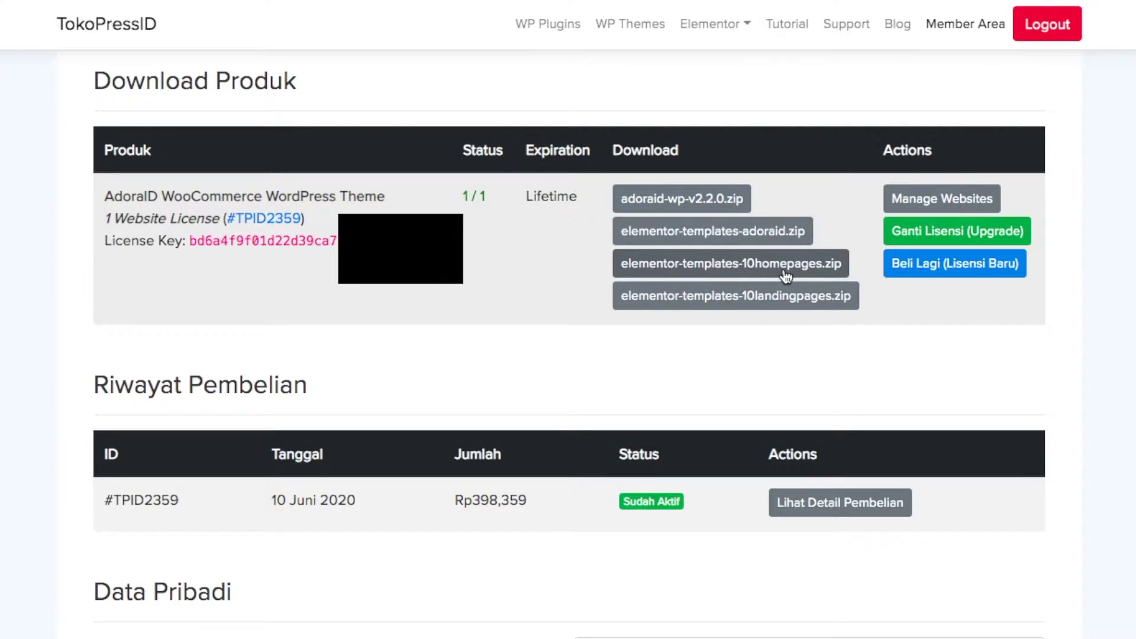
Download elementor-templates-10homepages.zip, then go to the shop site's admin dashboard (Dasbor)
click(786, 276)
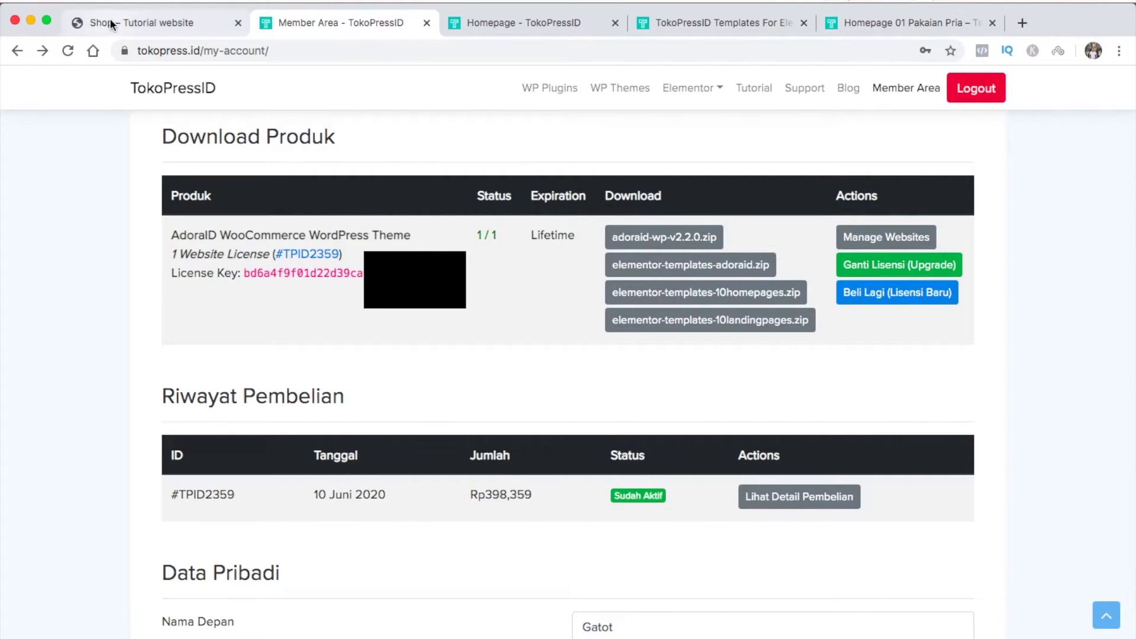
click(110, 22)
mouse_move(101, 82)
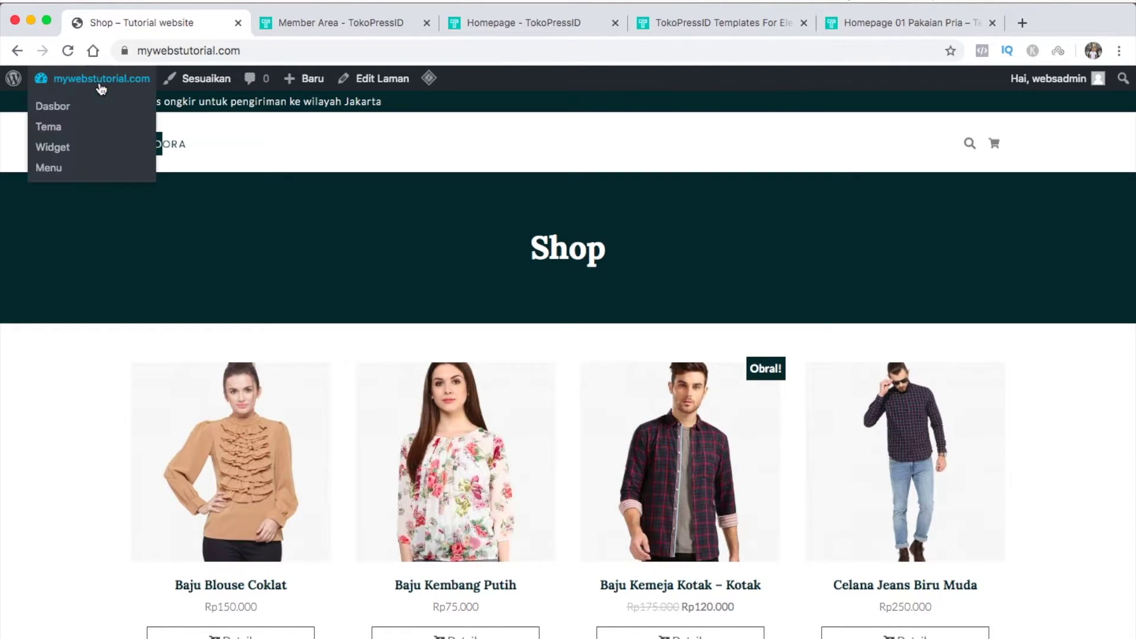
click(68, 111)
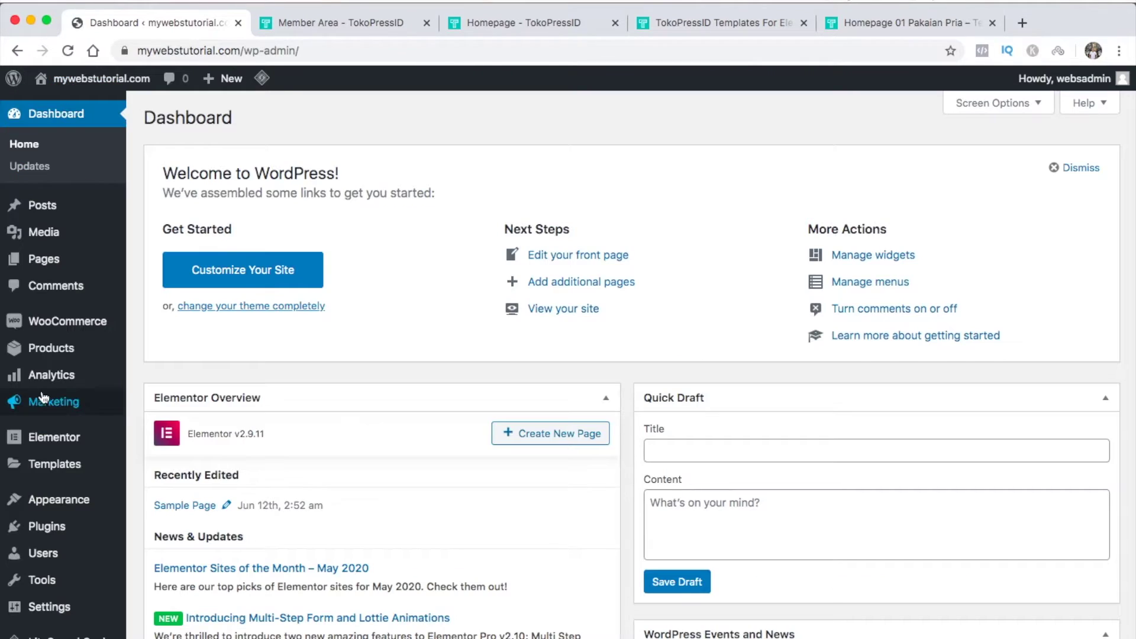
Open Elementor's Saved Templates list from the admin sidebar
mouse_move(43, 436)
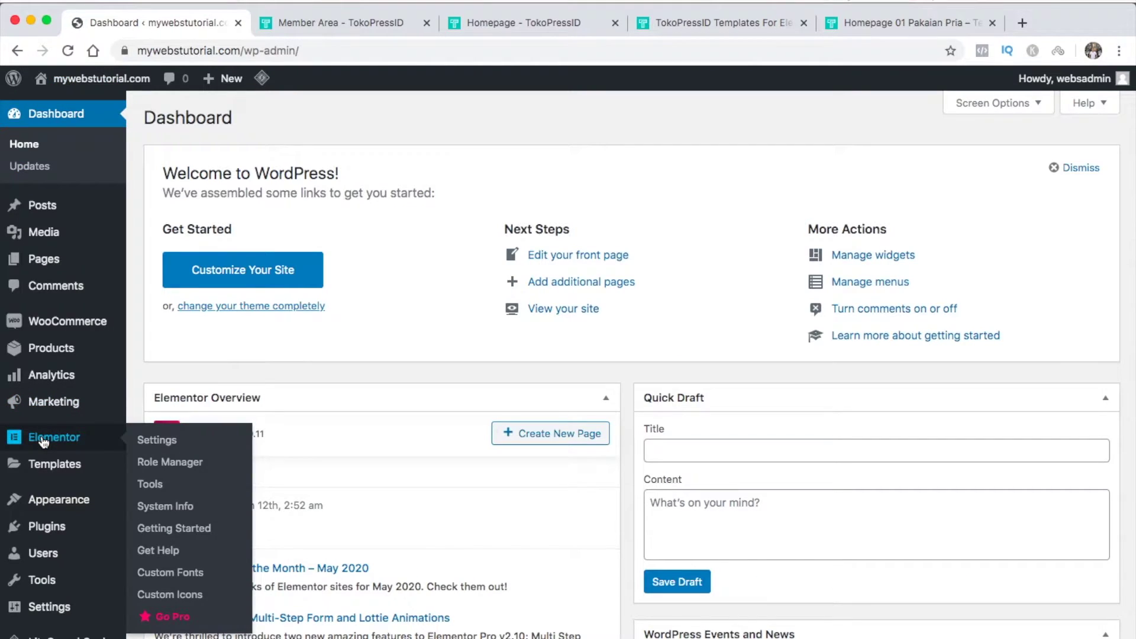
mouse_move(46, 468)
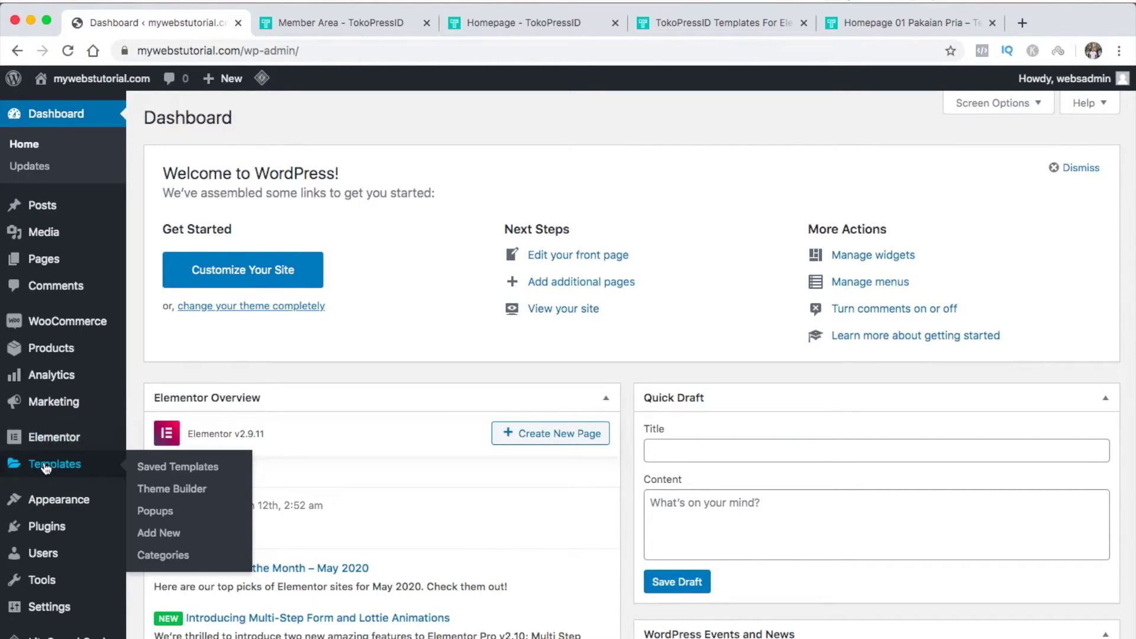
click(46, 468)
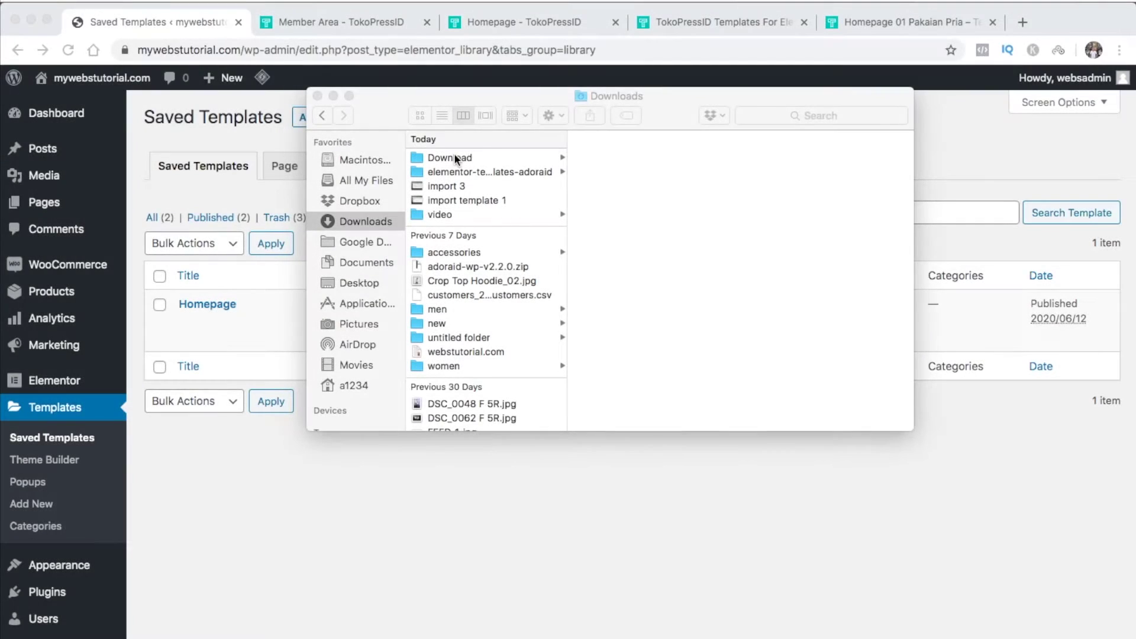
Unzip the downloaded ten-homepages template package in the Download folder
click(454, 157)
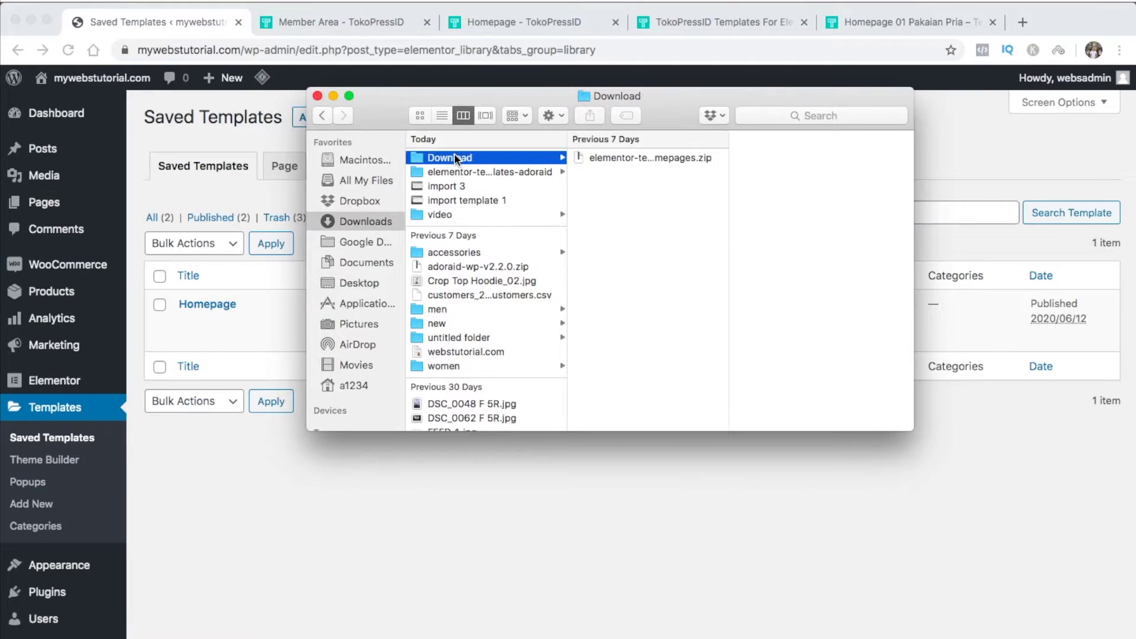
click(605, 159)
double_click(605, 156)
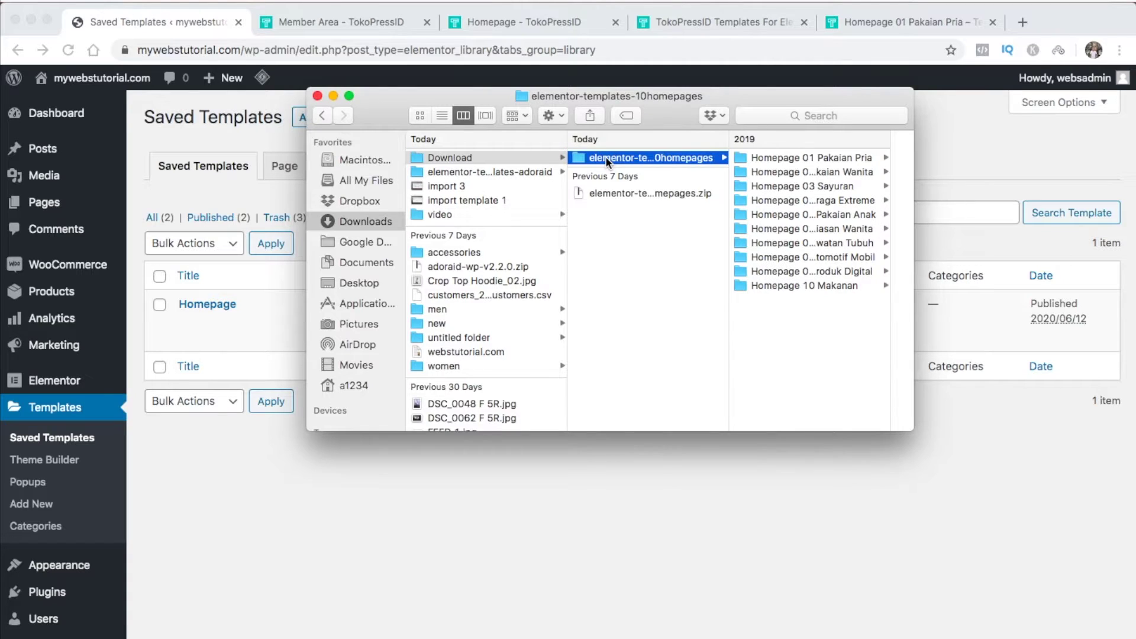
click(606, 159)
Preview the Homepage 01 Pakaian Pria screenshot, check its .json file name, then close Finder
click(761, 155)
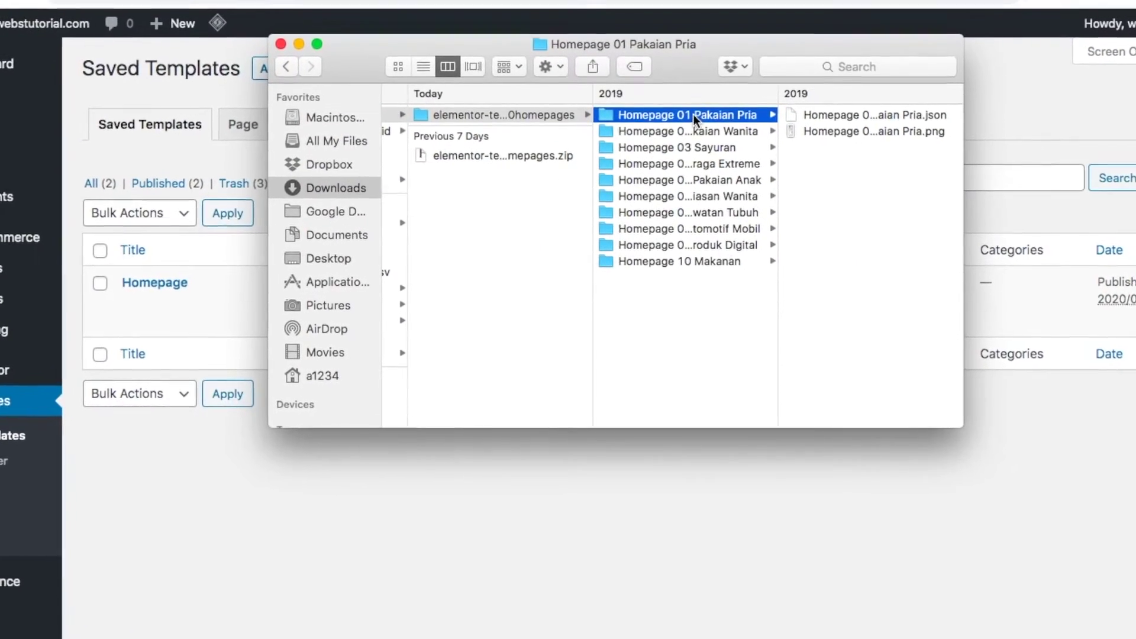
click(826, 121)
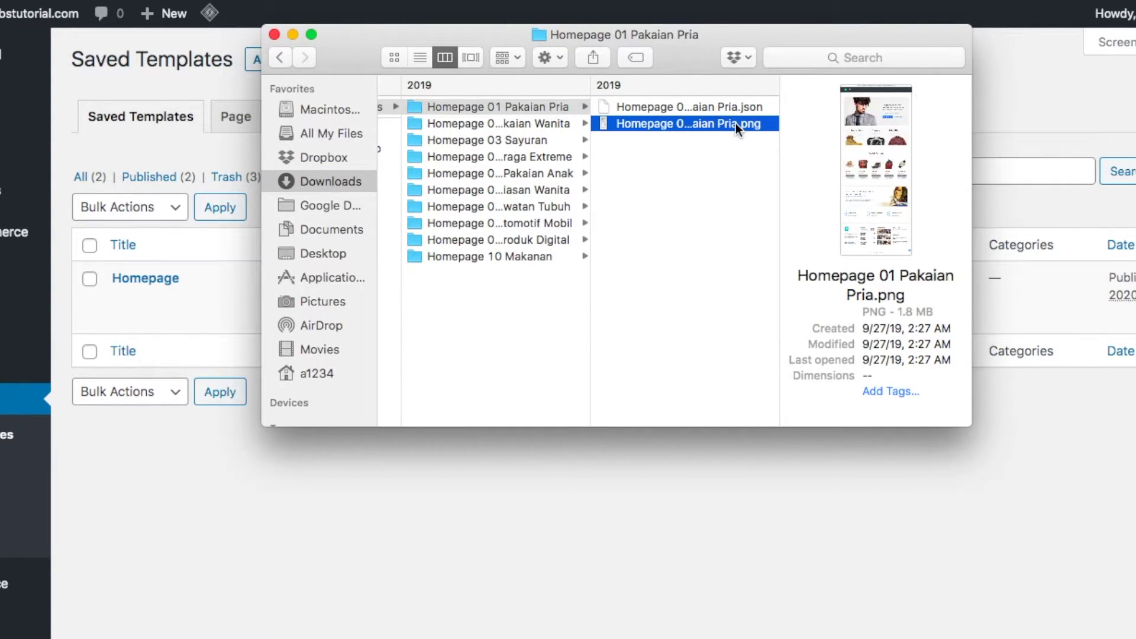
key(space)
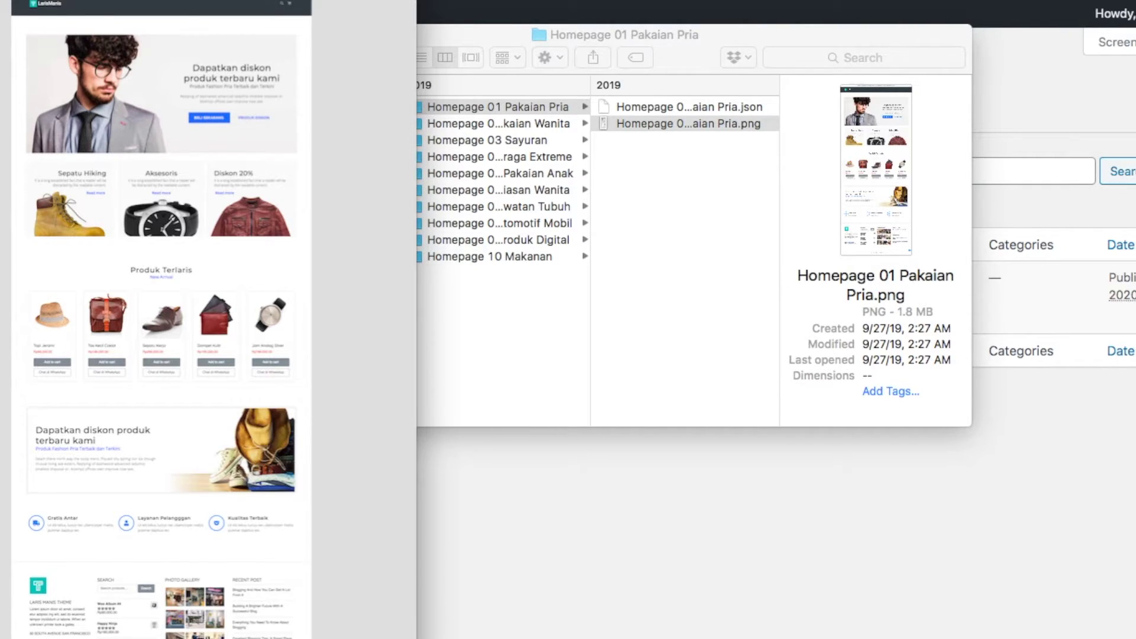
key(space)
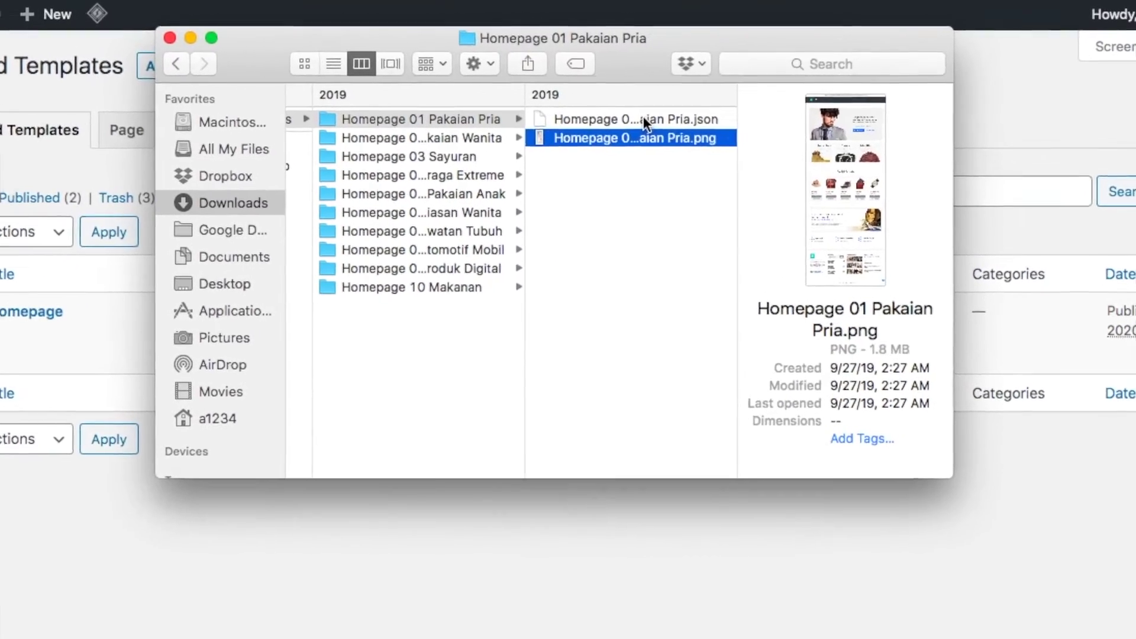
click(692, 107)
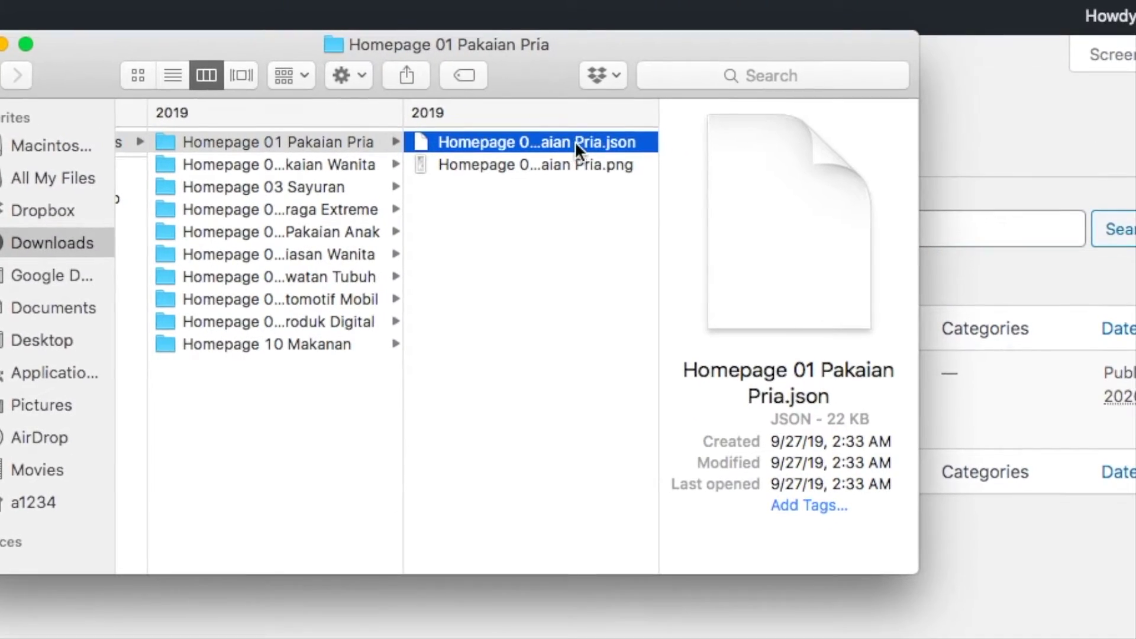
click(584, 141)
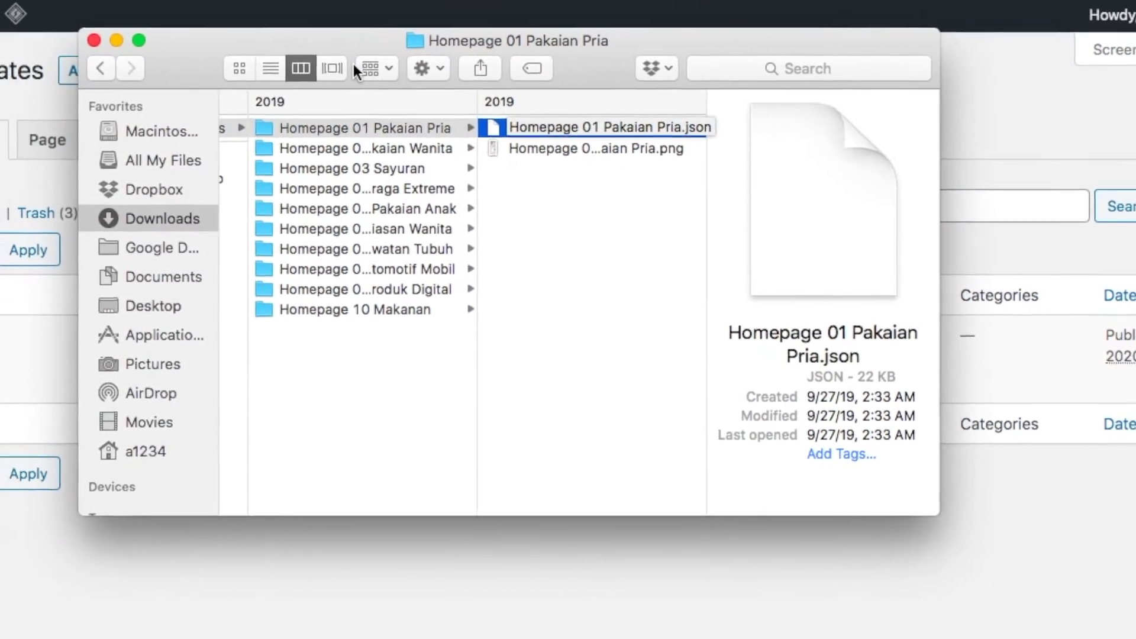
click(93, 40)
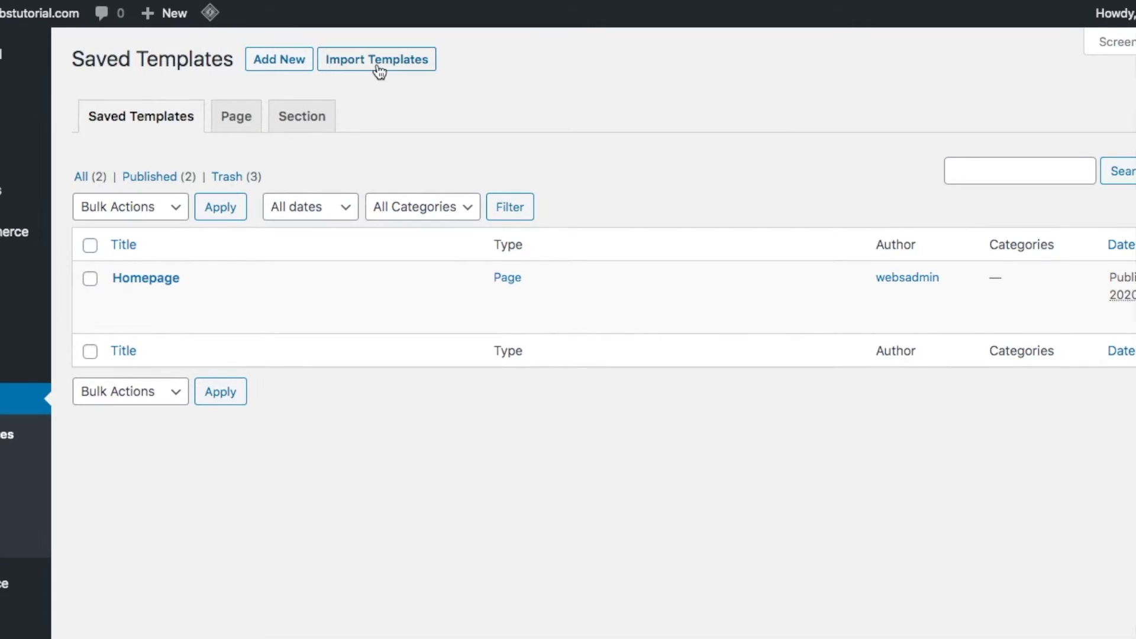
Import 'Homepage 01 Pakaian Pria.json' into the Elementor template library
click(380, 70)
click(507, 242)
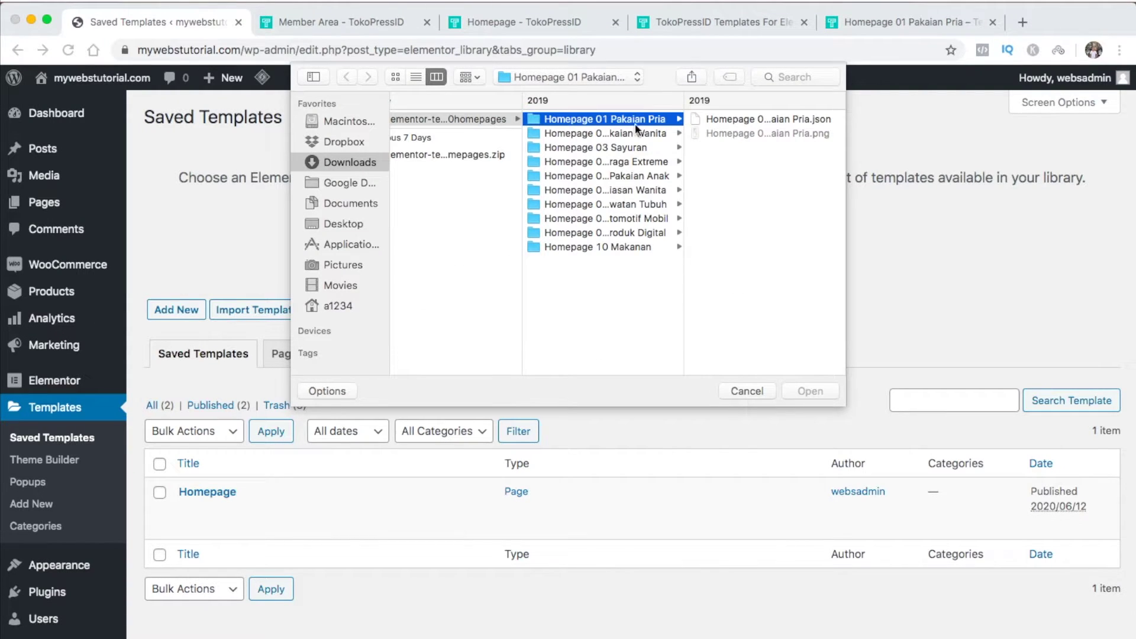
click(740, 117)
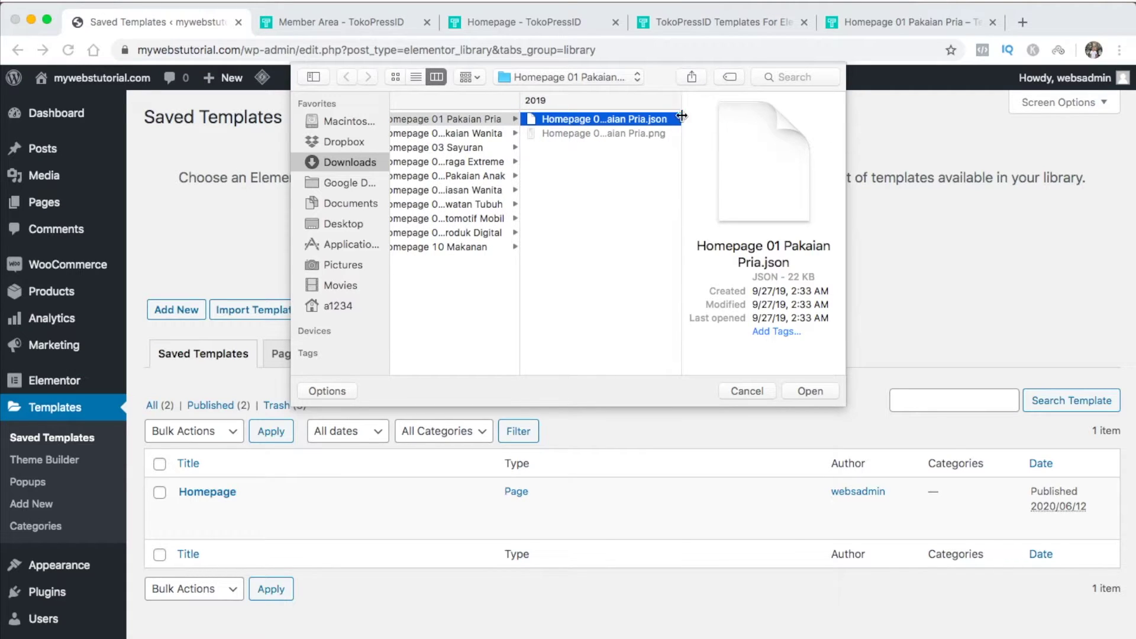
click(811, 390)
click(756, 248)
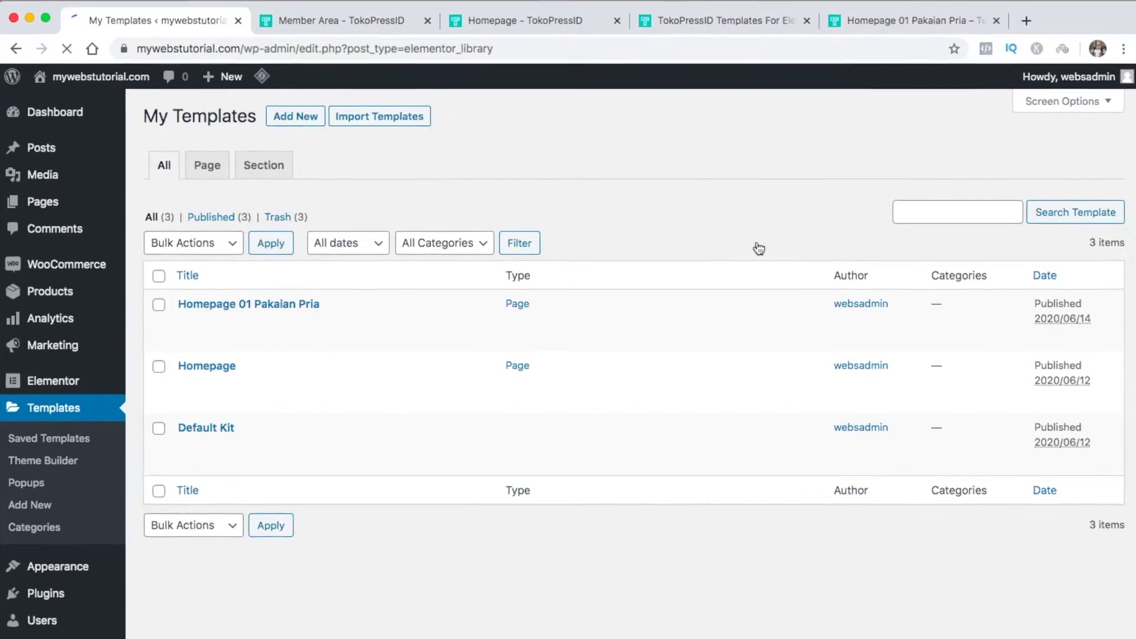
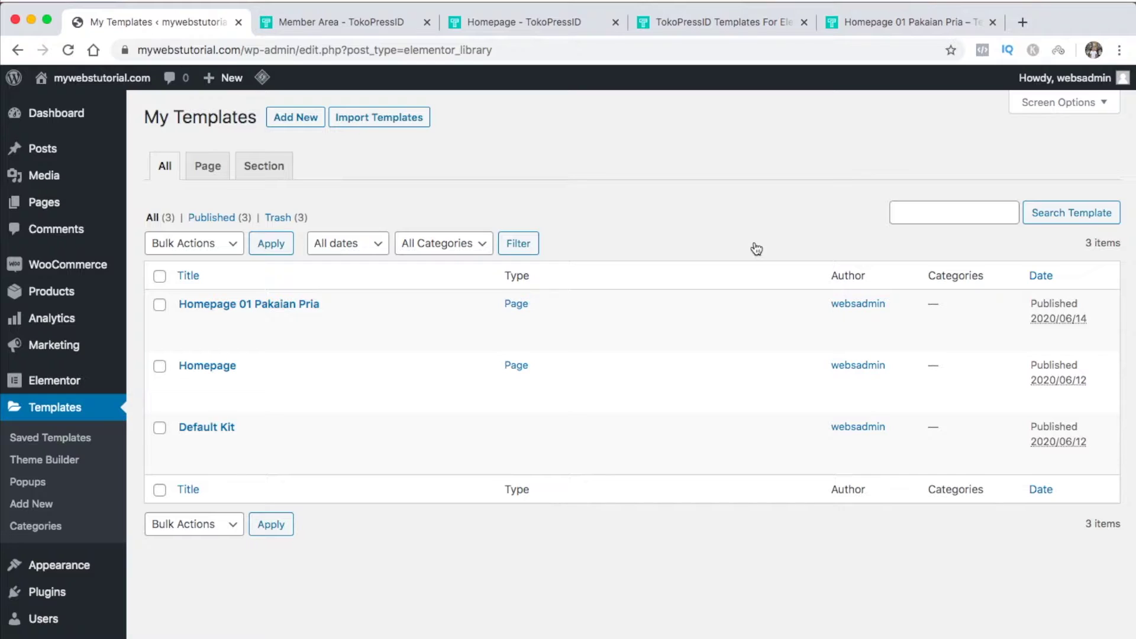
Add a new page 'Home 1' with the Elementor Full Width template and publish it
mouse_move(50, 203)
click(152, 229)
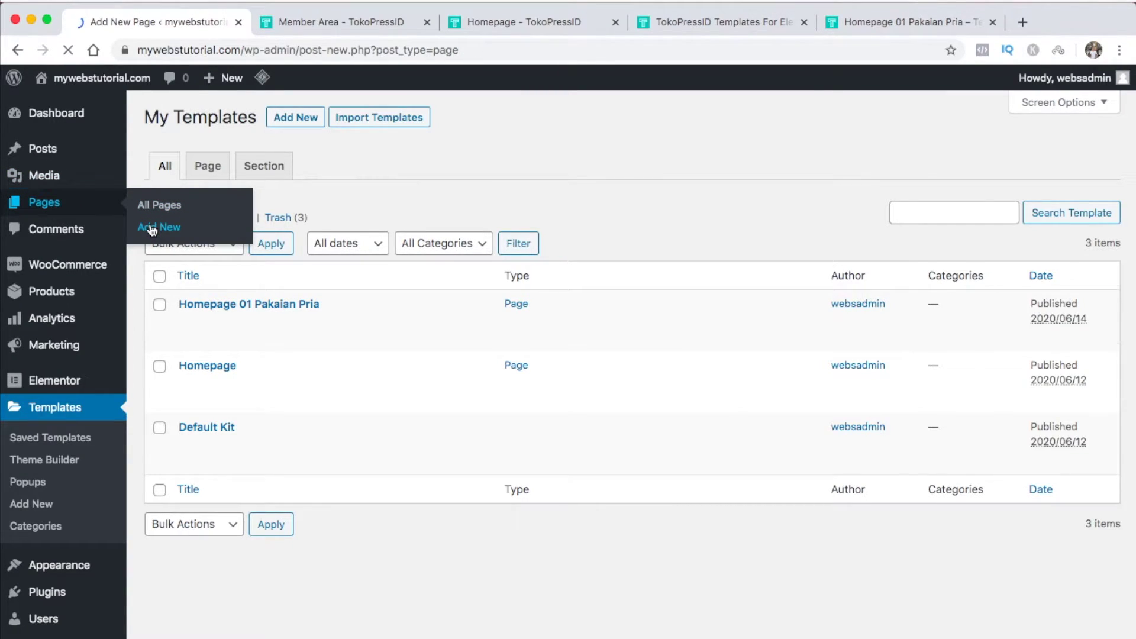
text(Home )
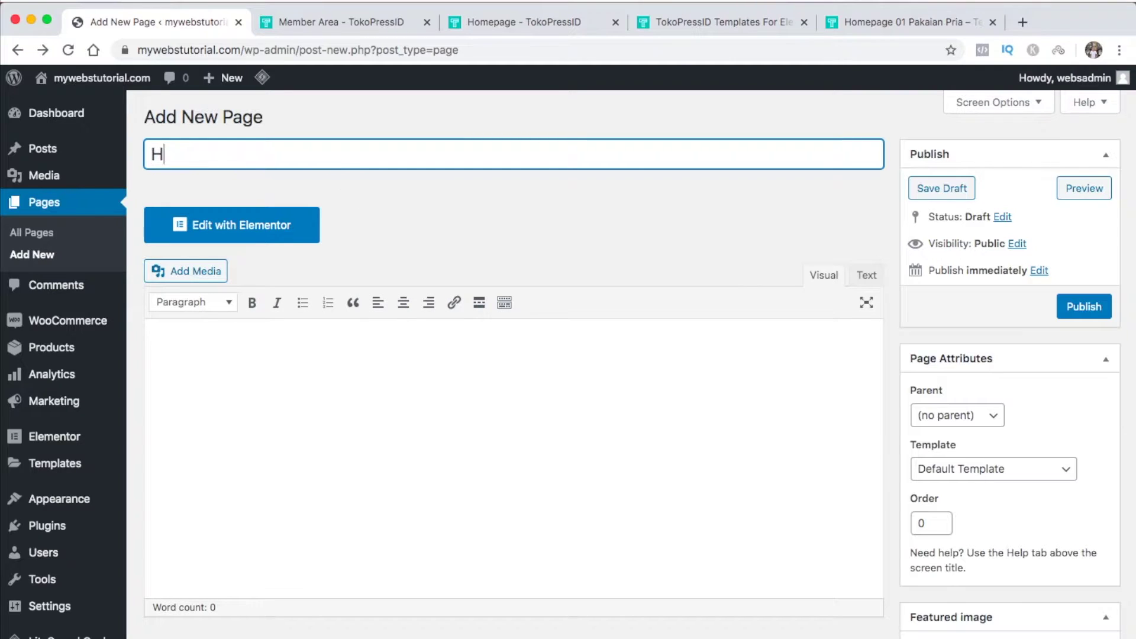
text(1)
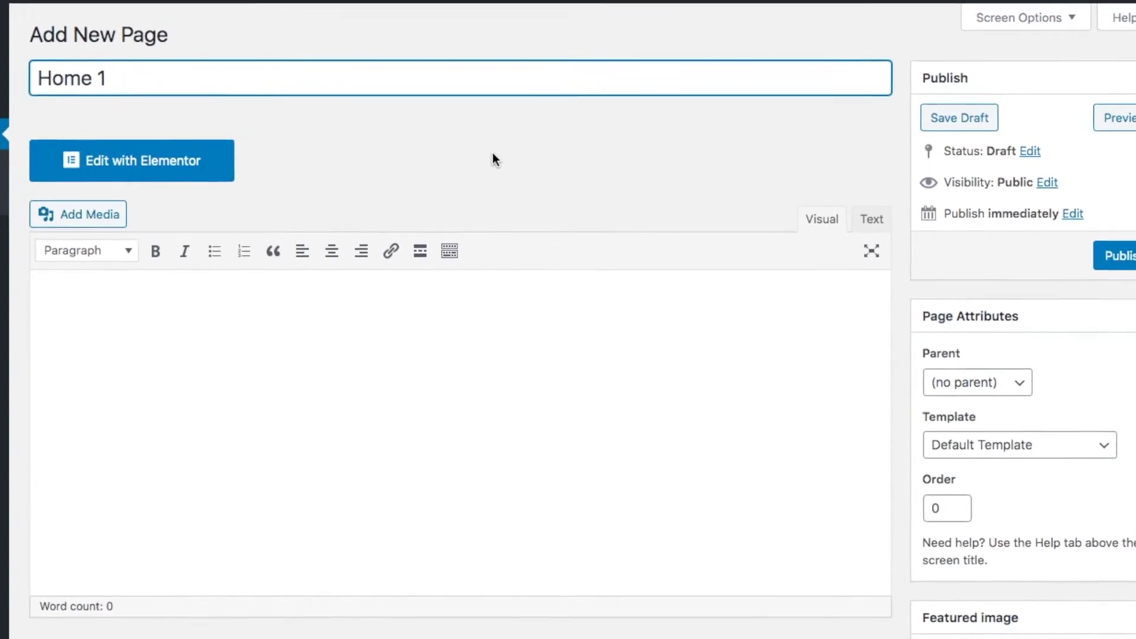
click(1099, 445)
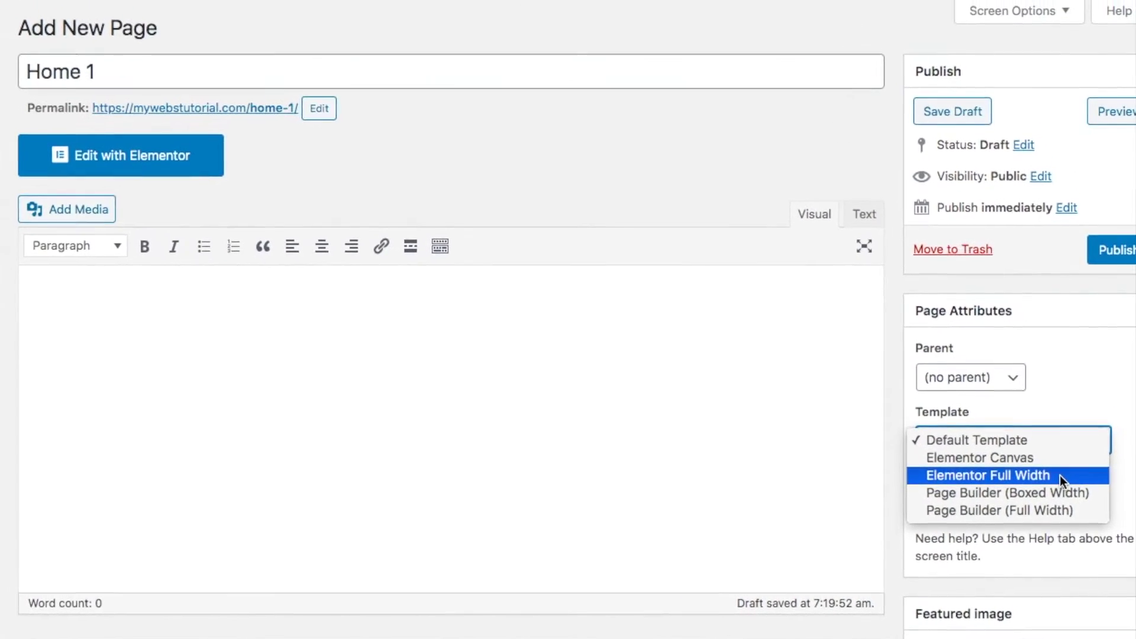
click(1059, 475)
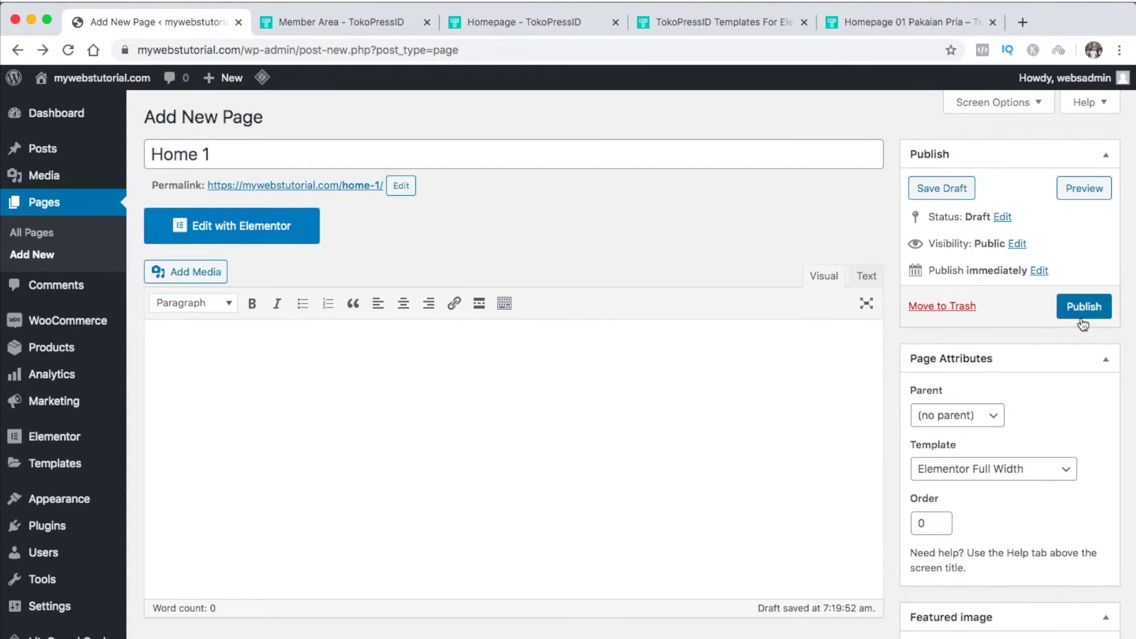
click(1082, 306)
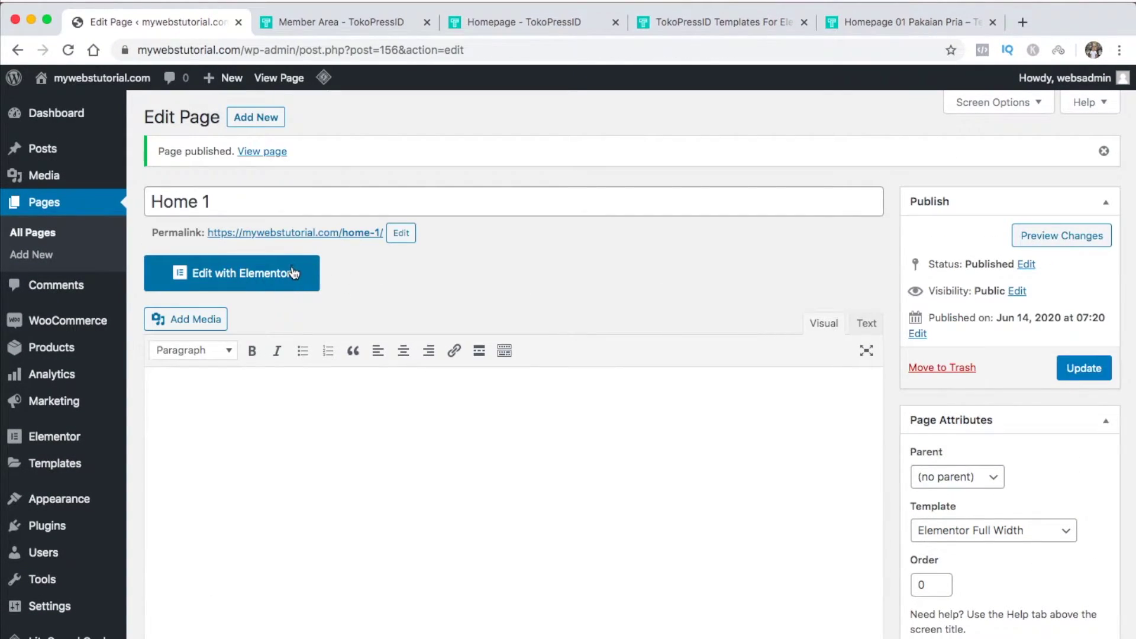
Turn on a custom layout with the site header hidden, update Home 1, and launch Elementor
click(282, 281)
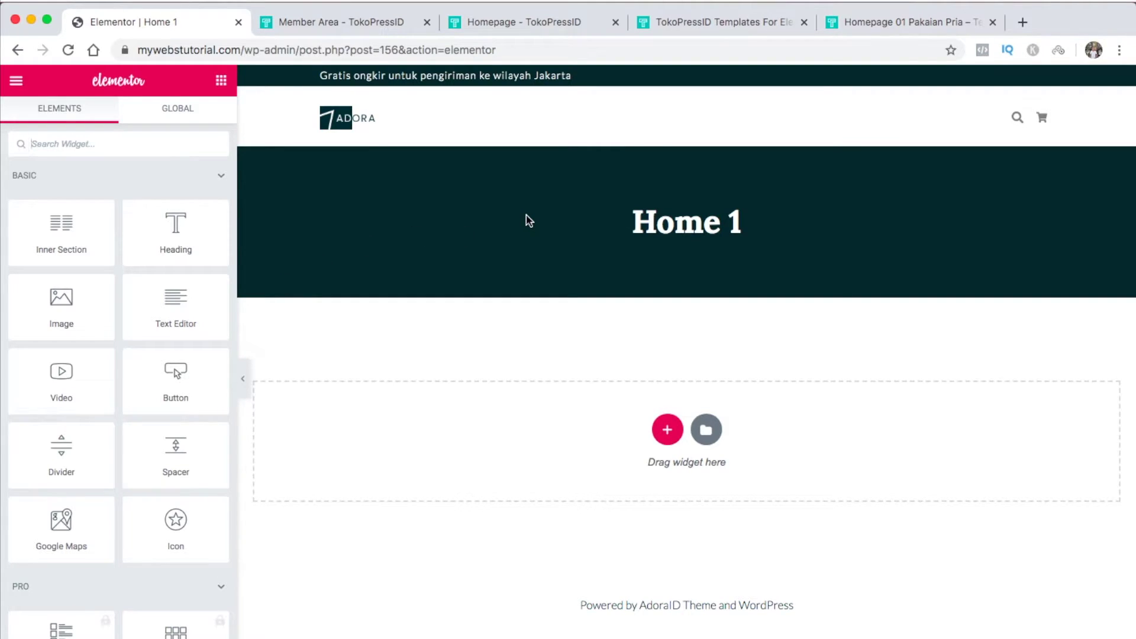
scroll(529, 221, left, 5)
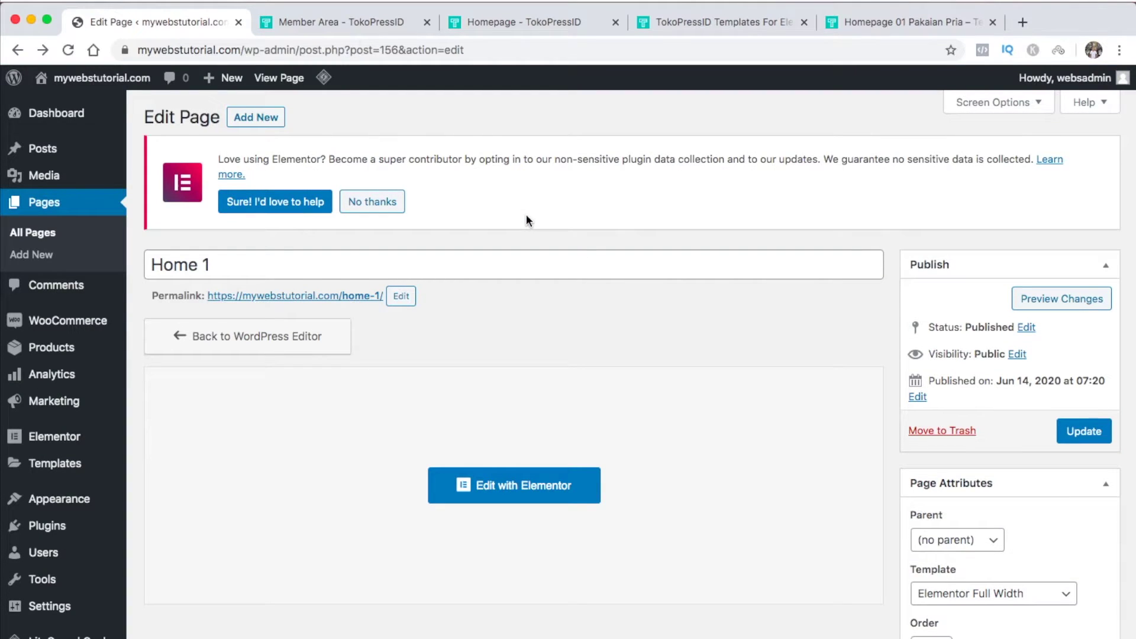
scroll(697, 323, down, 10)
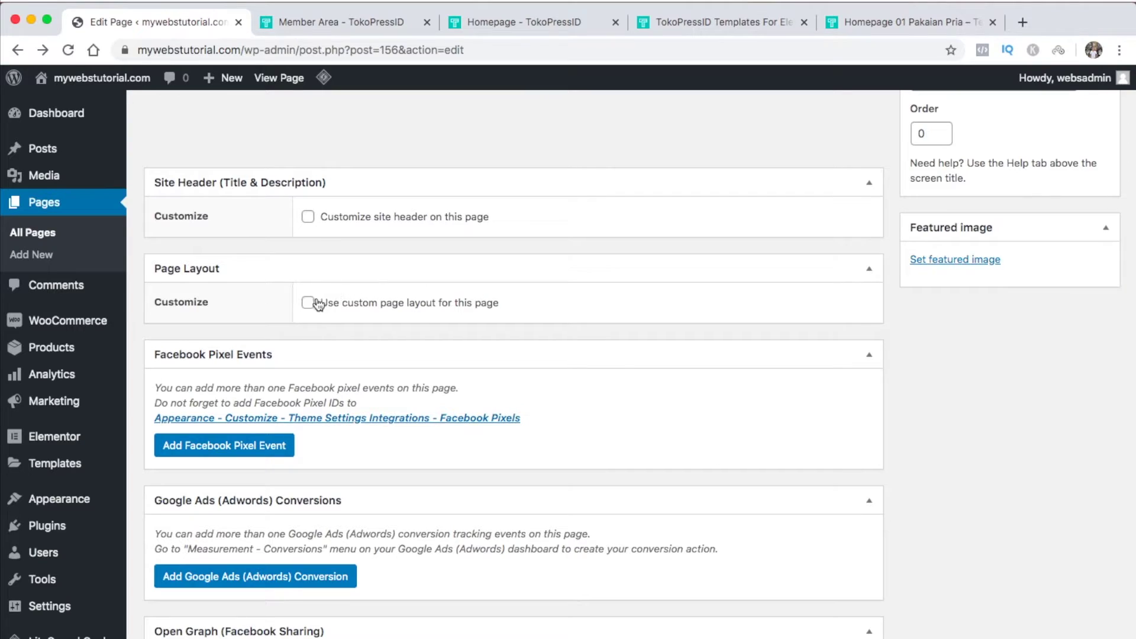
click(308, 303)
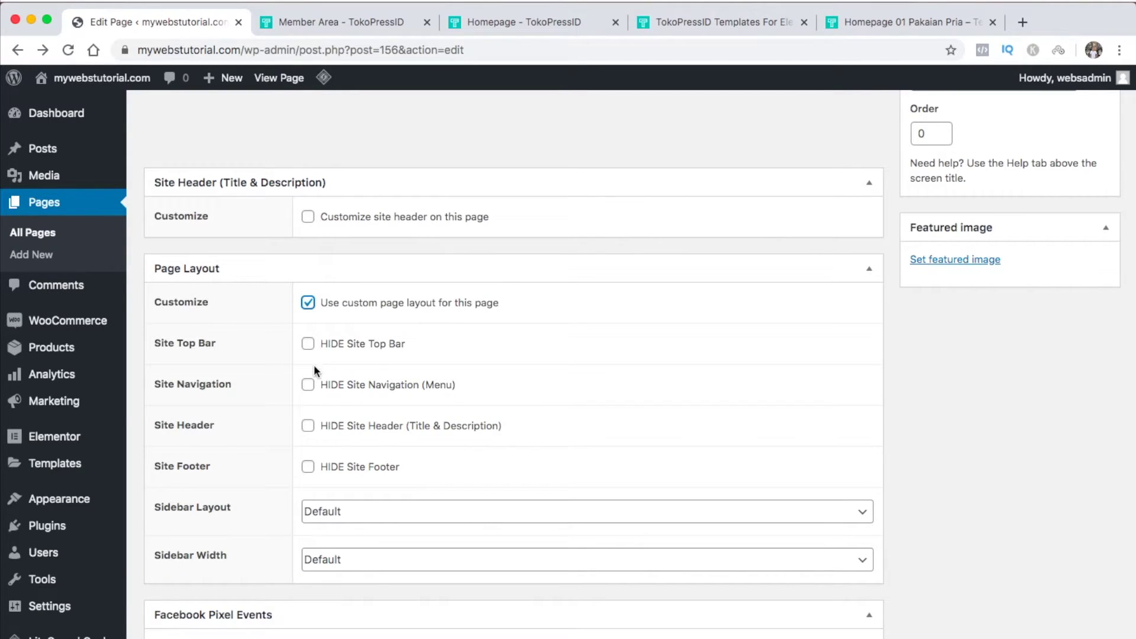
click(309, 427)
scroll(460, 347, up, 10)
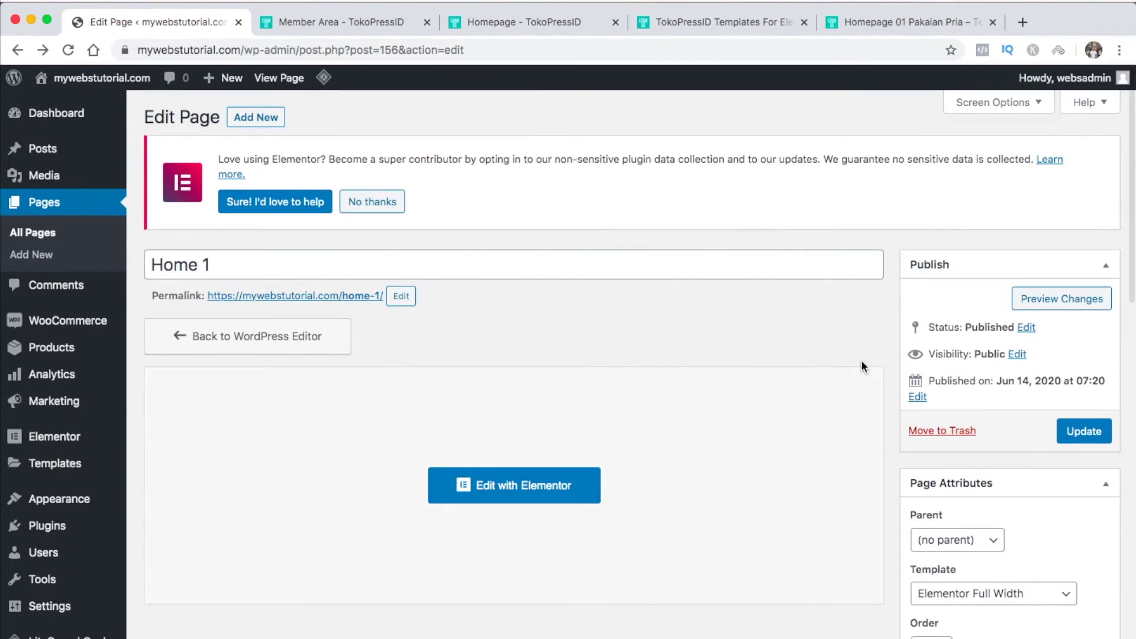
click(1081, 433)
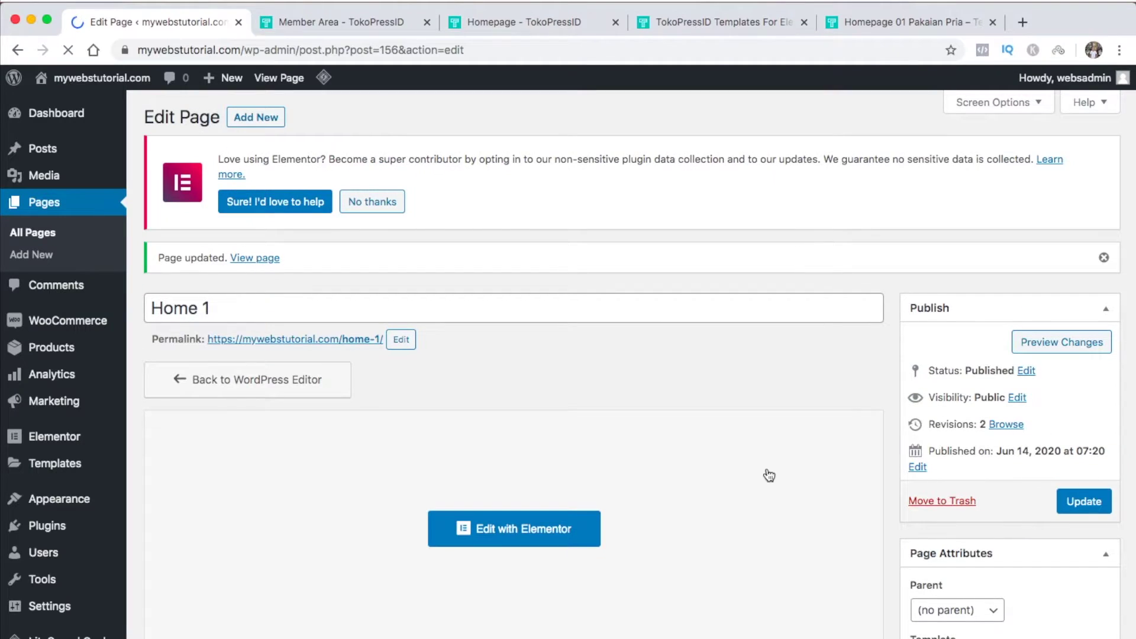
click(567, 528)
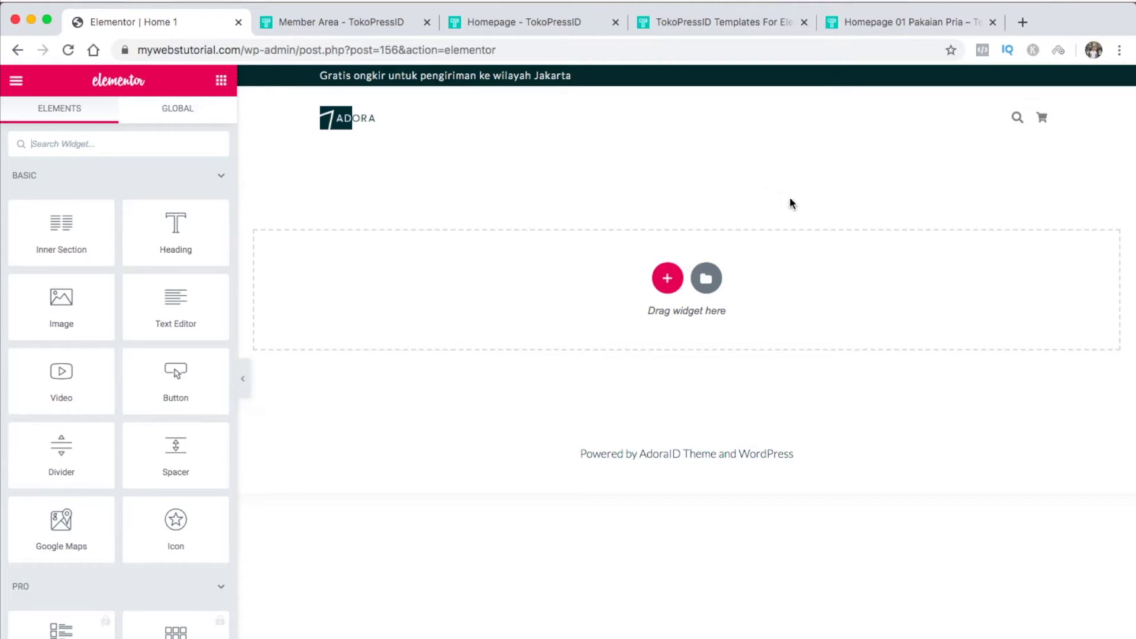
Insert the 'Homepage 01 Pakaian Pria' template from My Templates and preview it full width
click(705, 281)
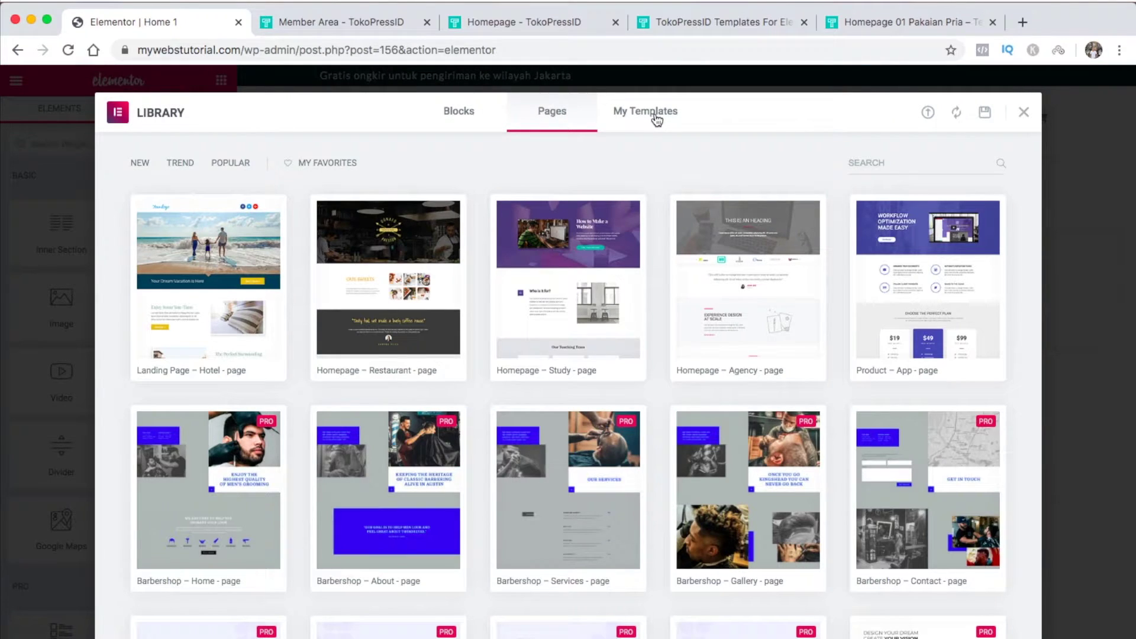
click(656, 118)
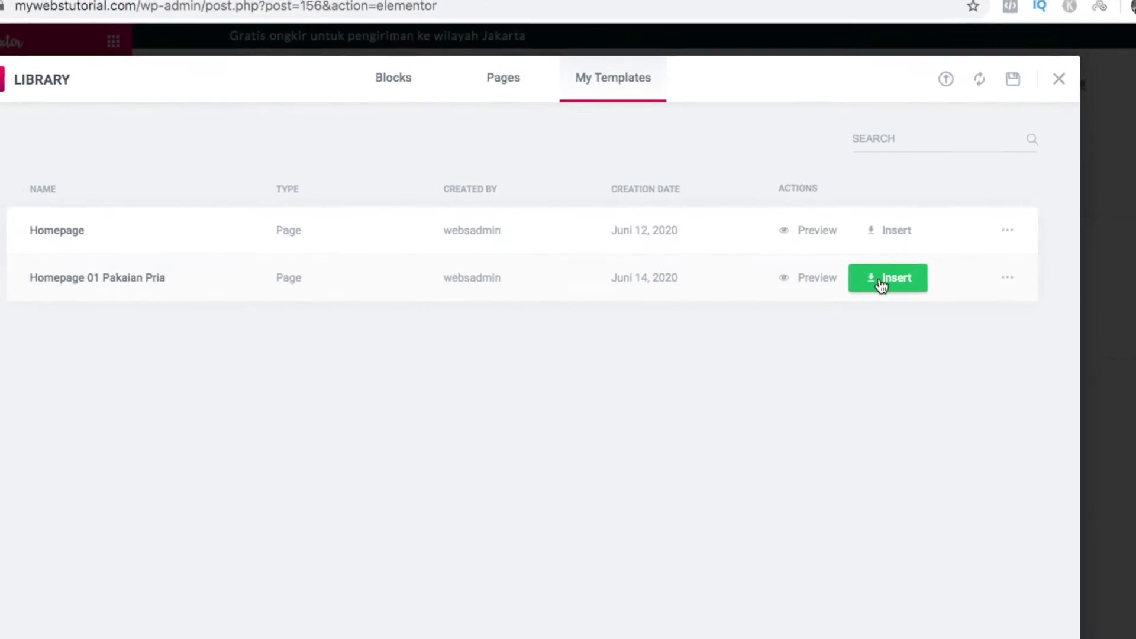
click(890, 284)
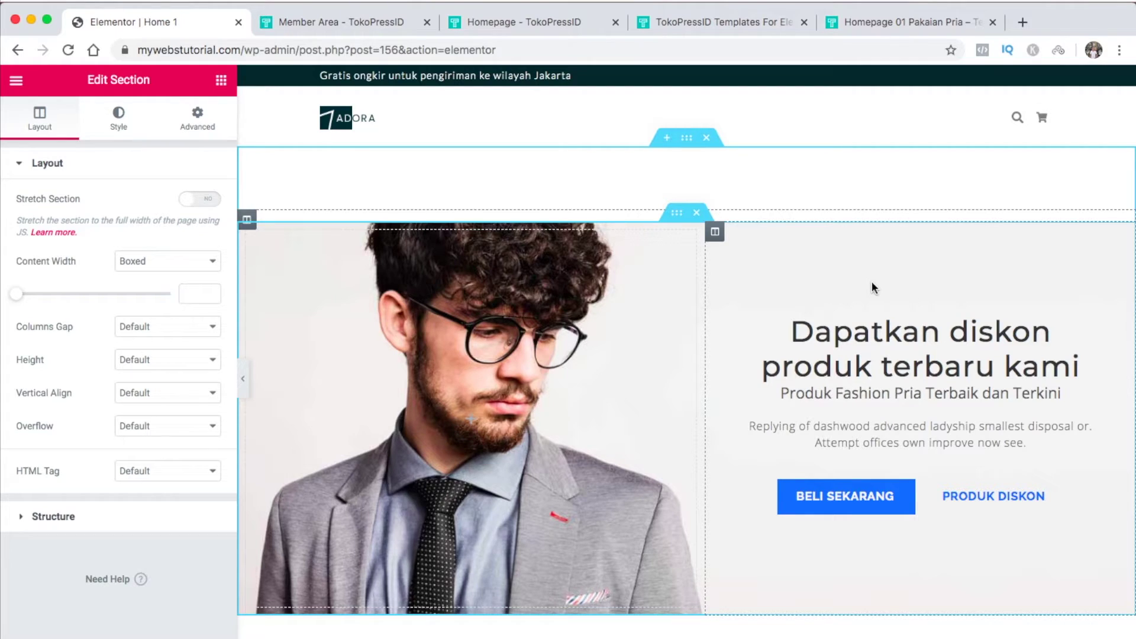
click(244, 379)
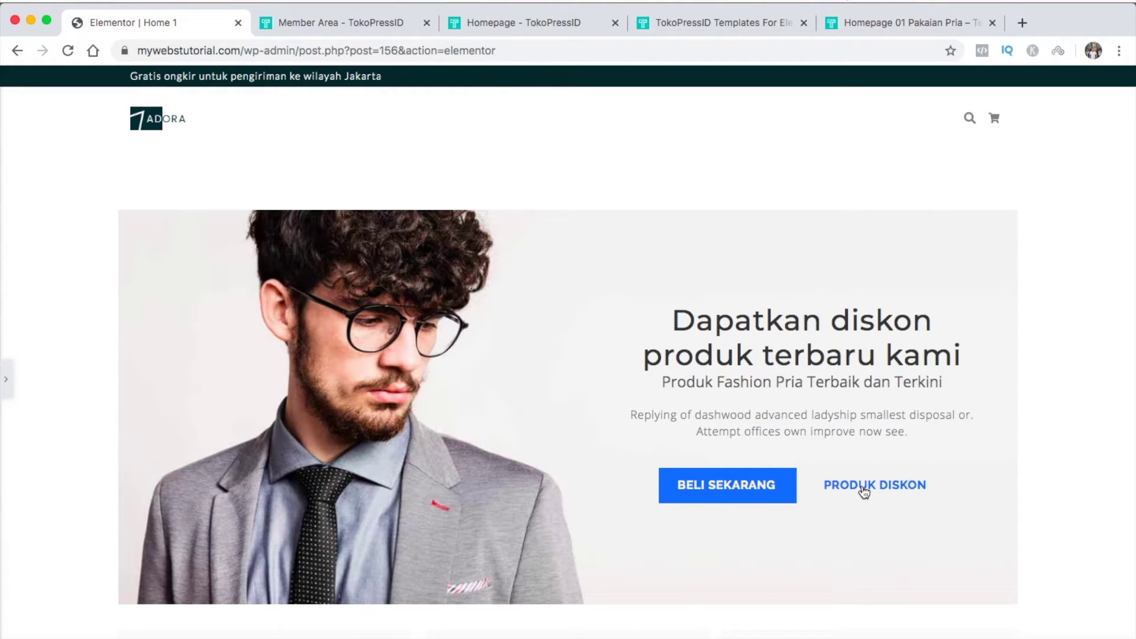
scroll(863, 492, down, 8)
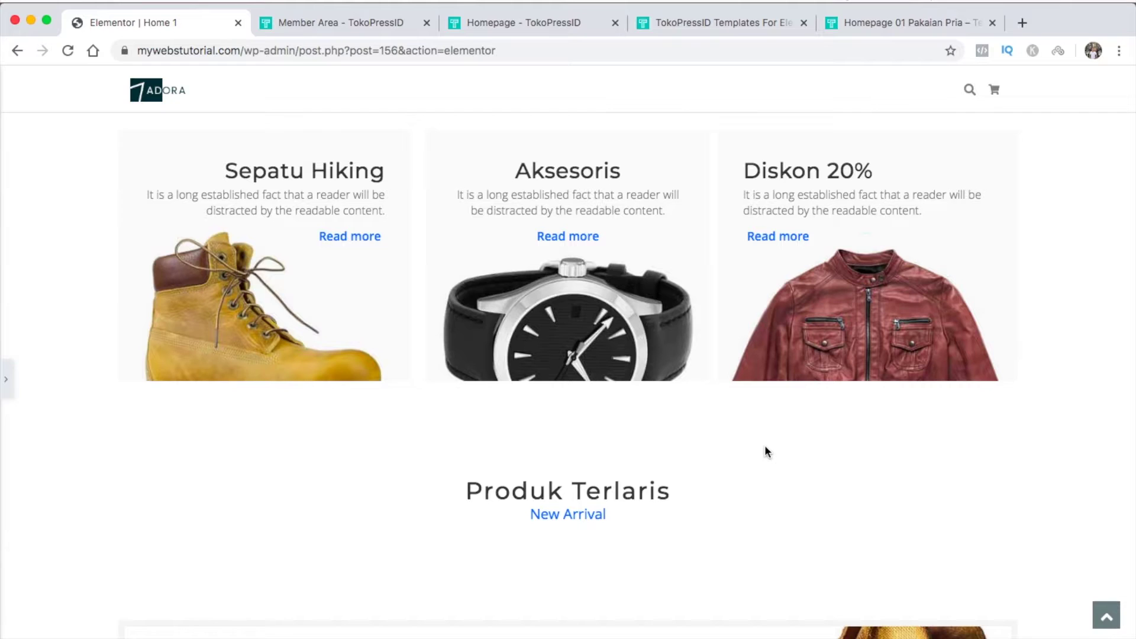
scroll(765, 447, down, 5)
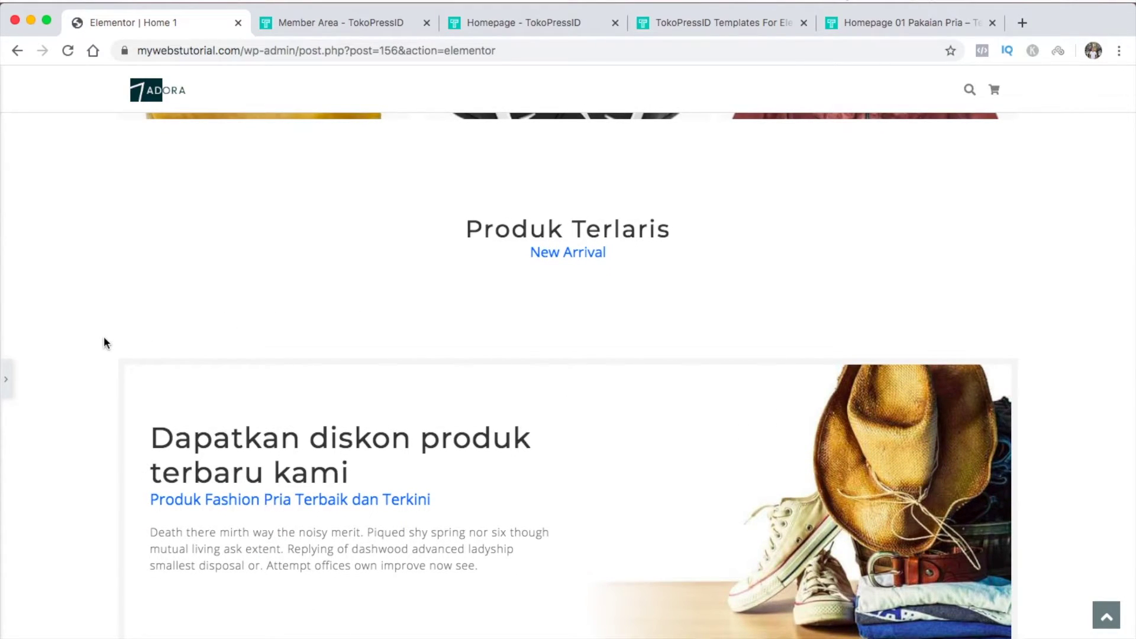
click(6, 380)
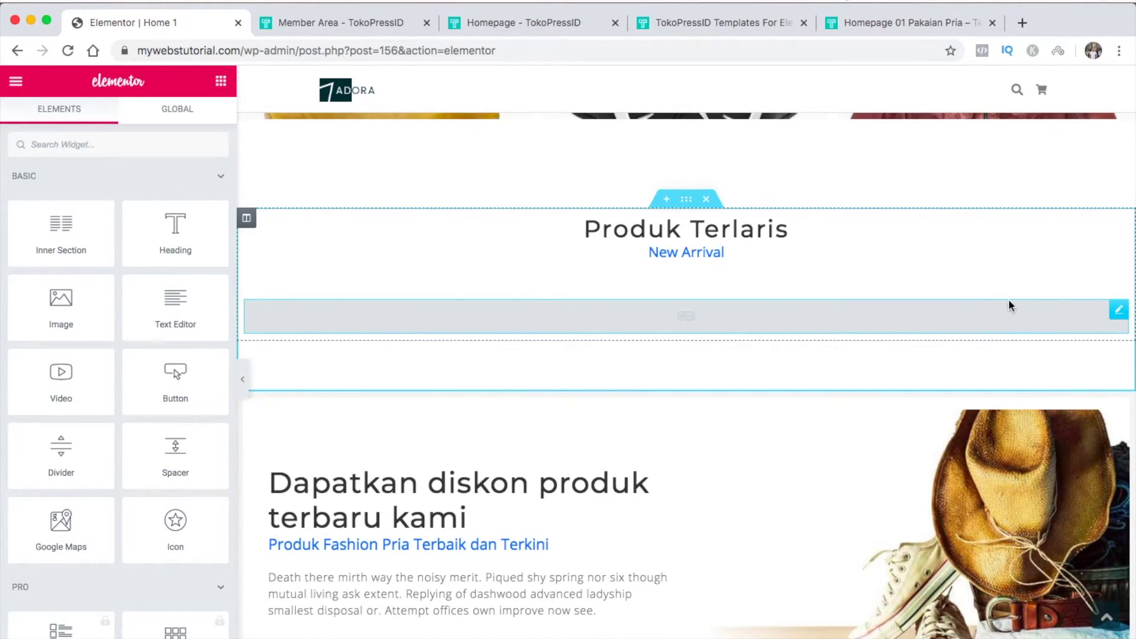
Try the product grid's Filter By options: all, featured, on-sale and best-selling products
click(1118, 312)
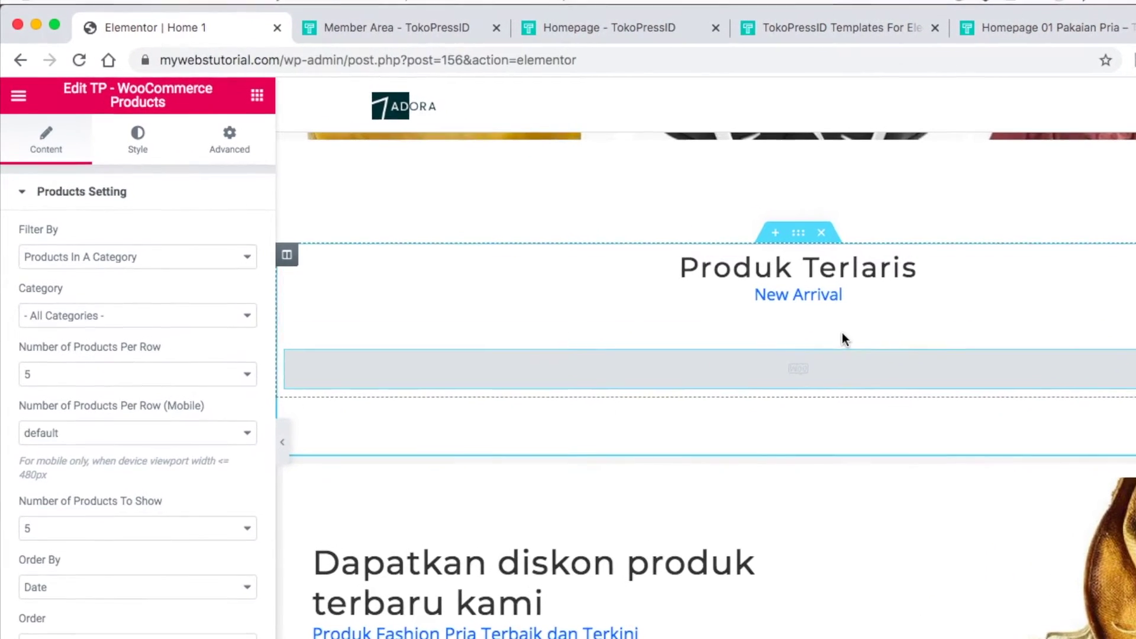
click(213, 257)
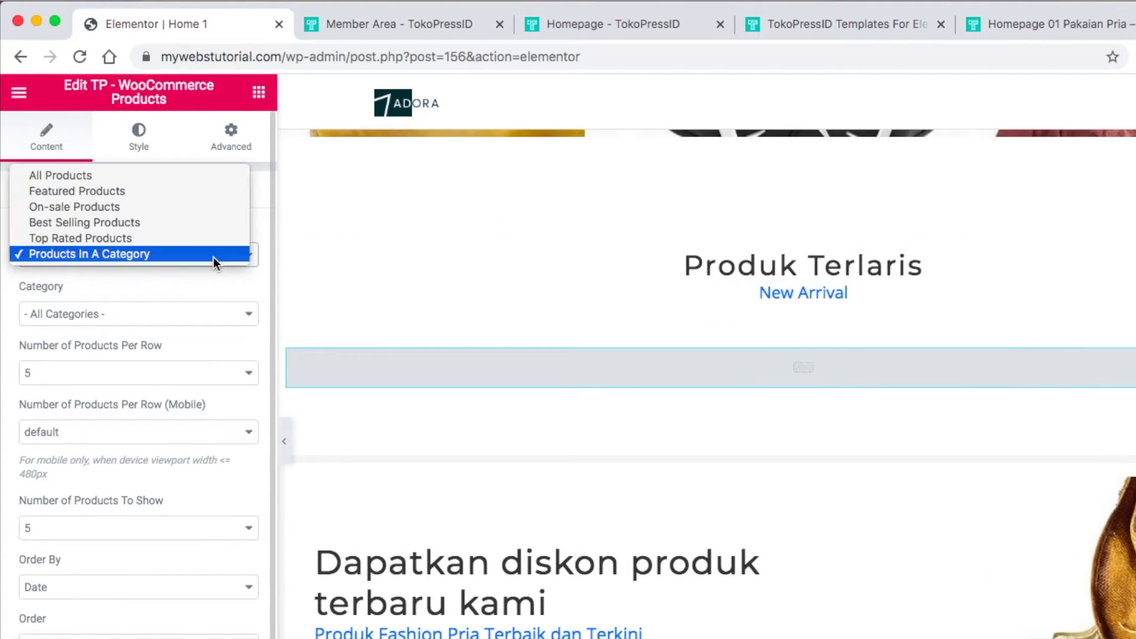
click(190, 176)
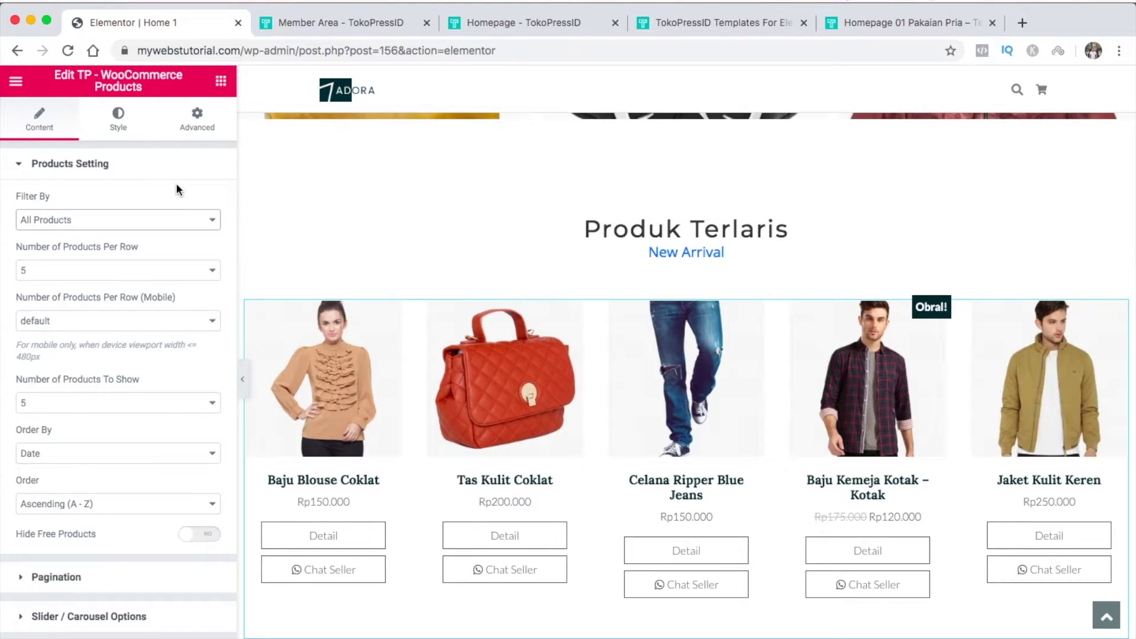
click(182, 221)
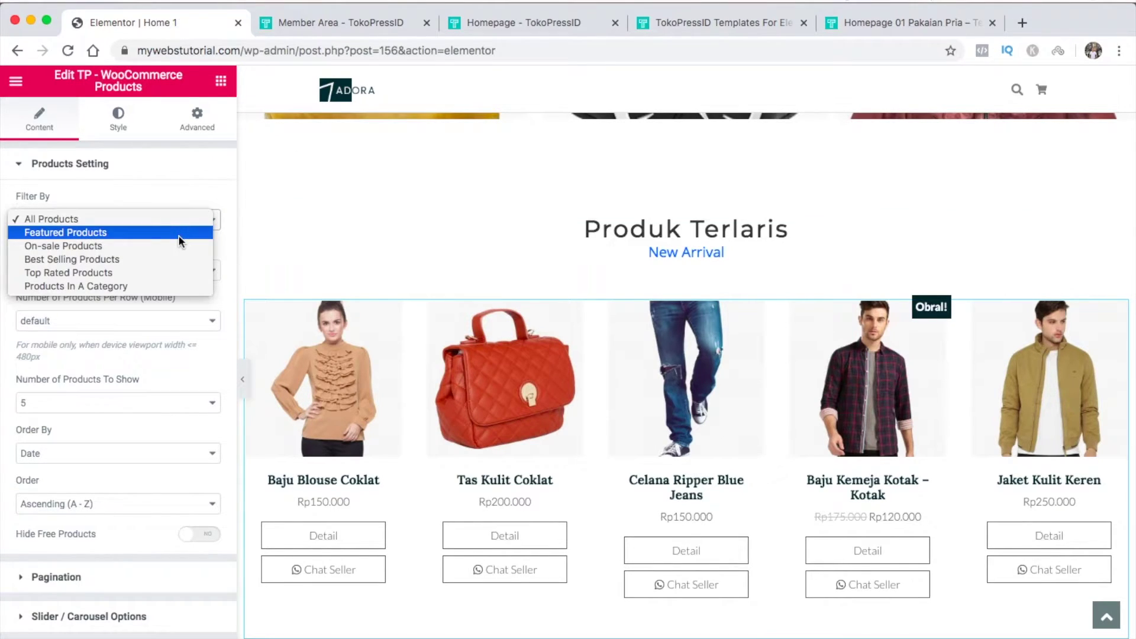
click(180, 236)
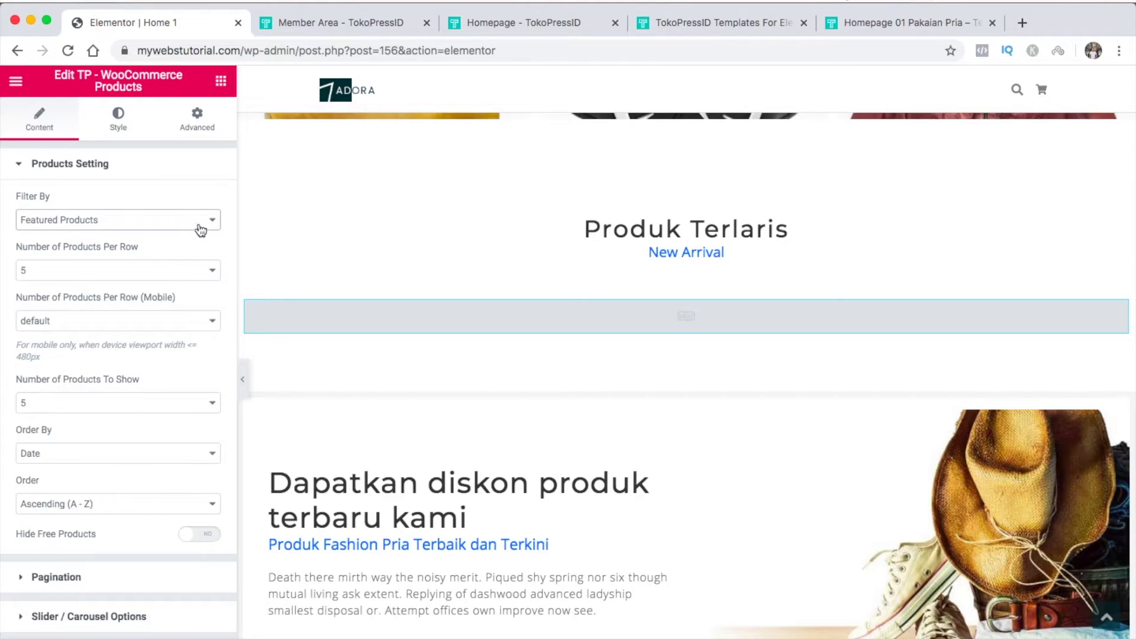
click(201, 231)
click(196, 230)
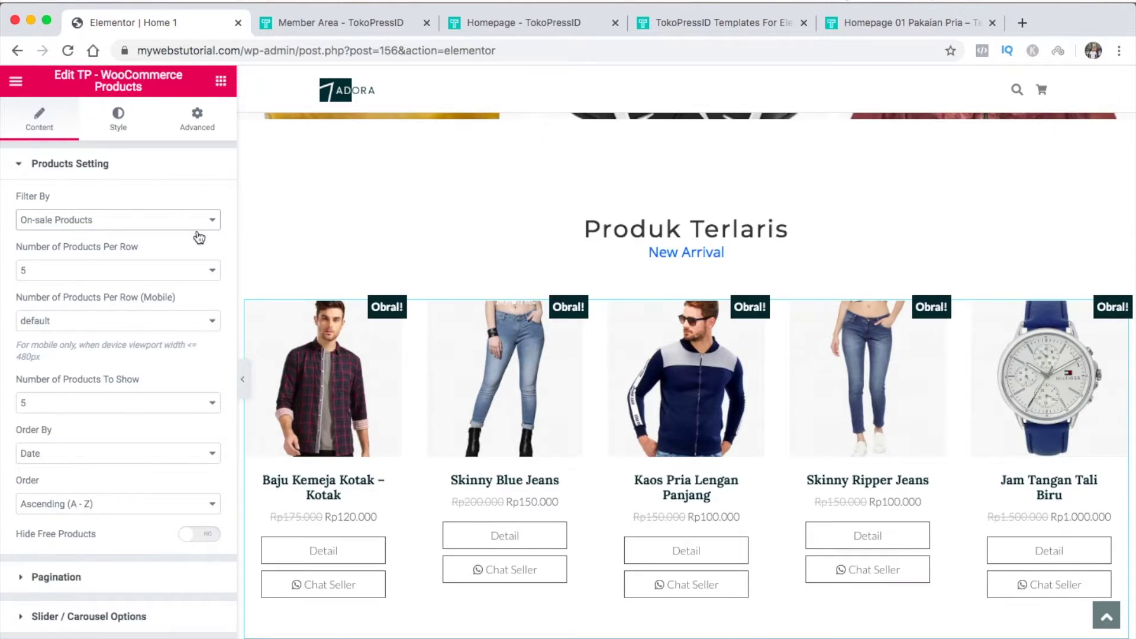
click(212, 221)
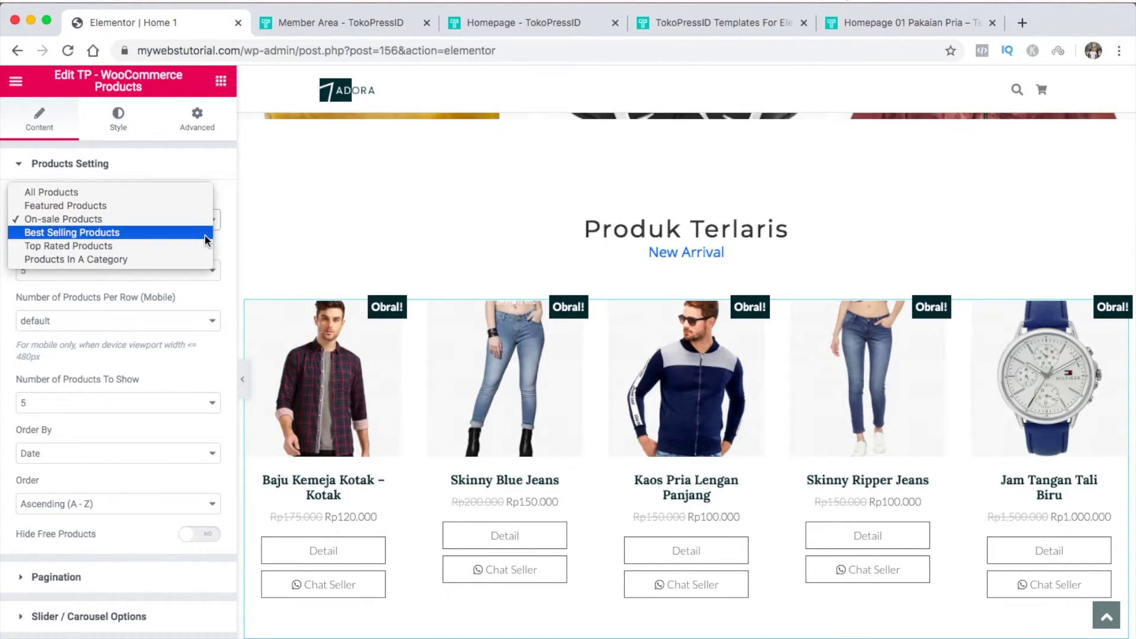
click(206, 239)
Filter the product grid to Products In A Category with Category set to Men's
click(201, 229)
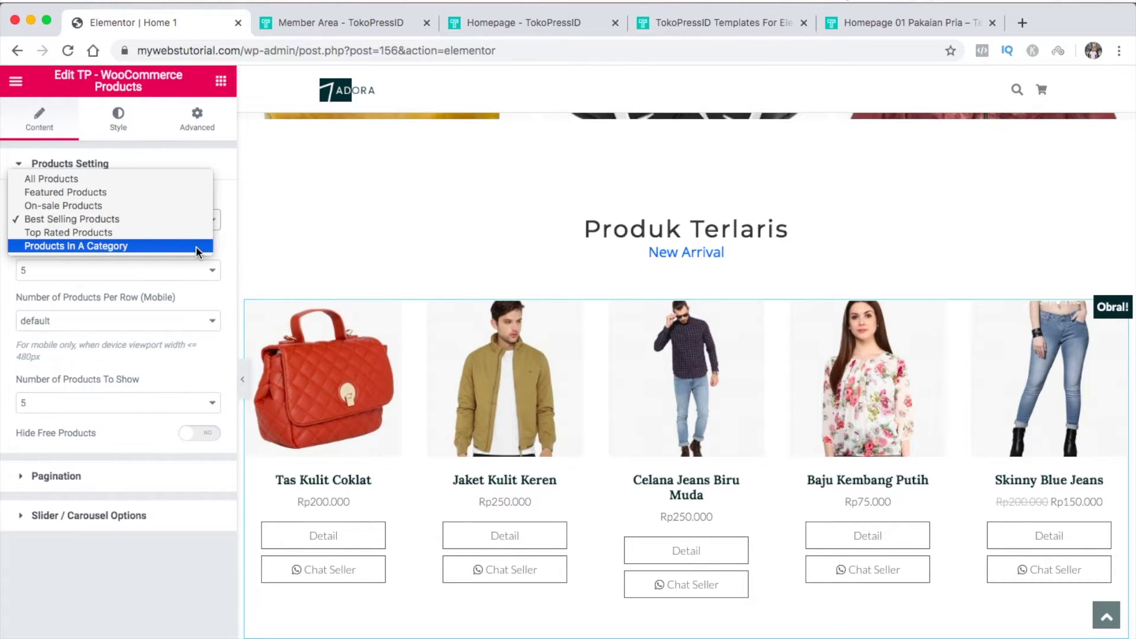
click(196, 246)
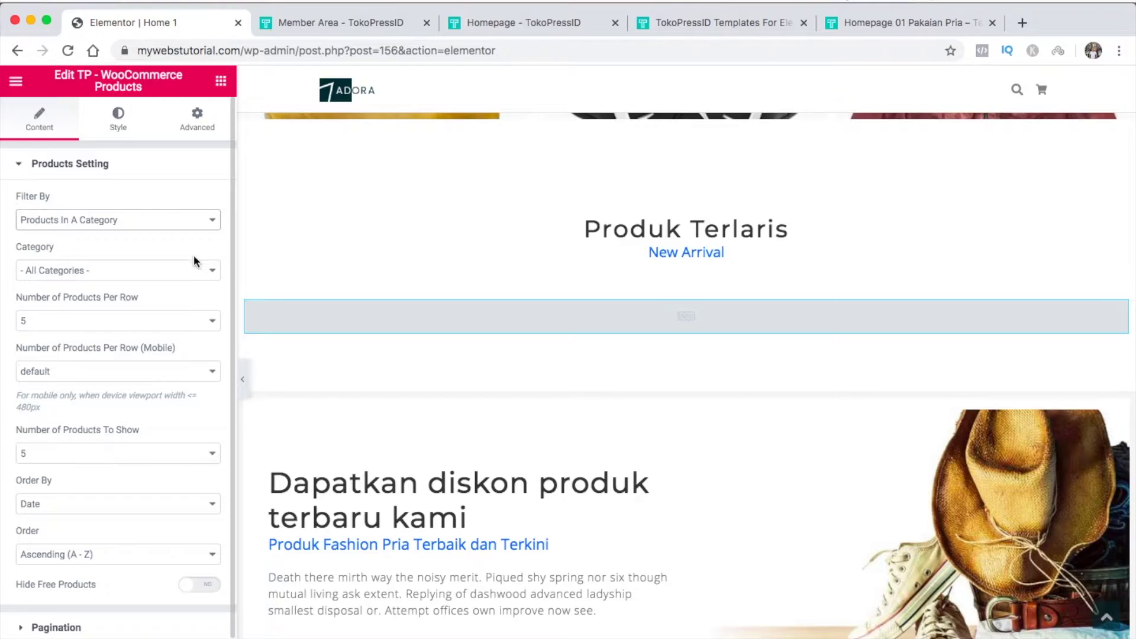
click(198, 270)
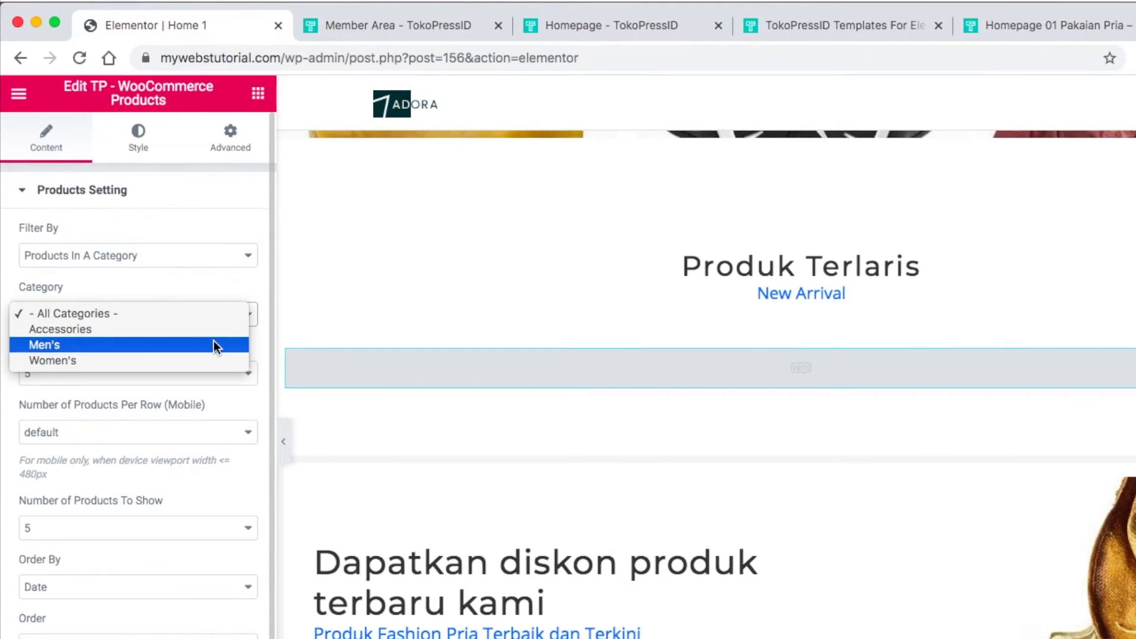
click(214, 344)
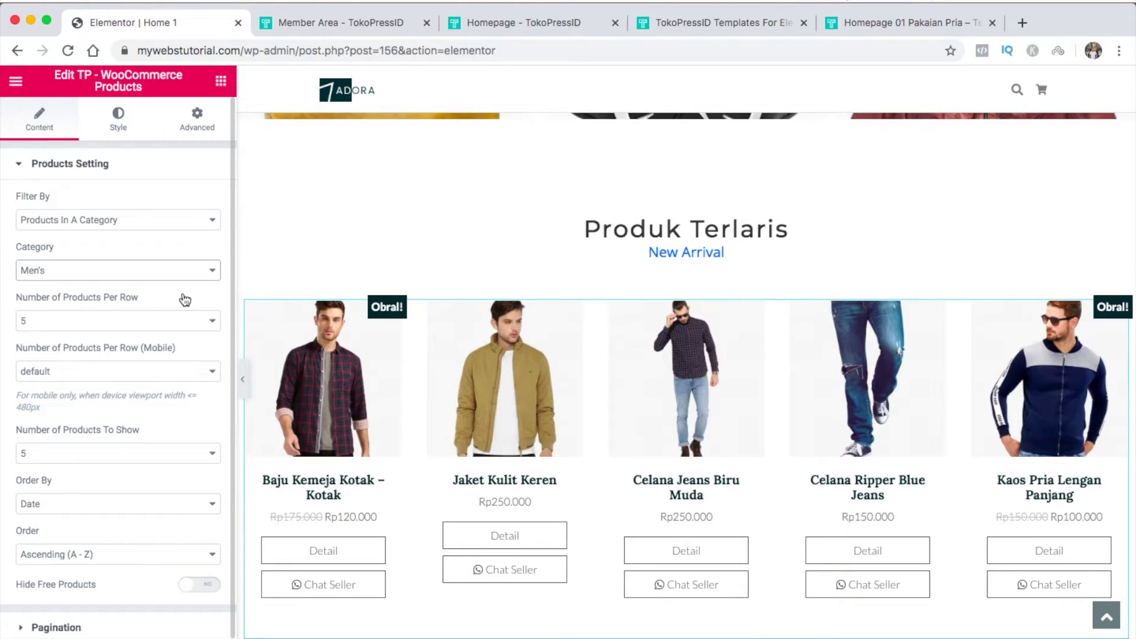
Change the Produk Terlaris heading to 'Pakaian Pria', then select the men's product grid
click(748, 230)
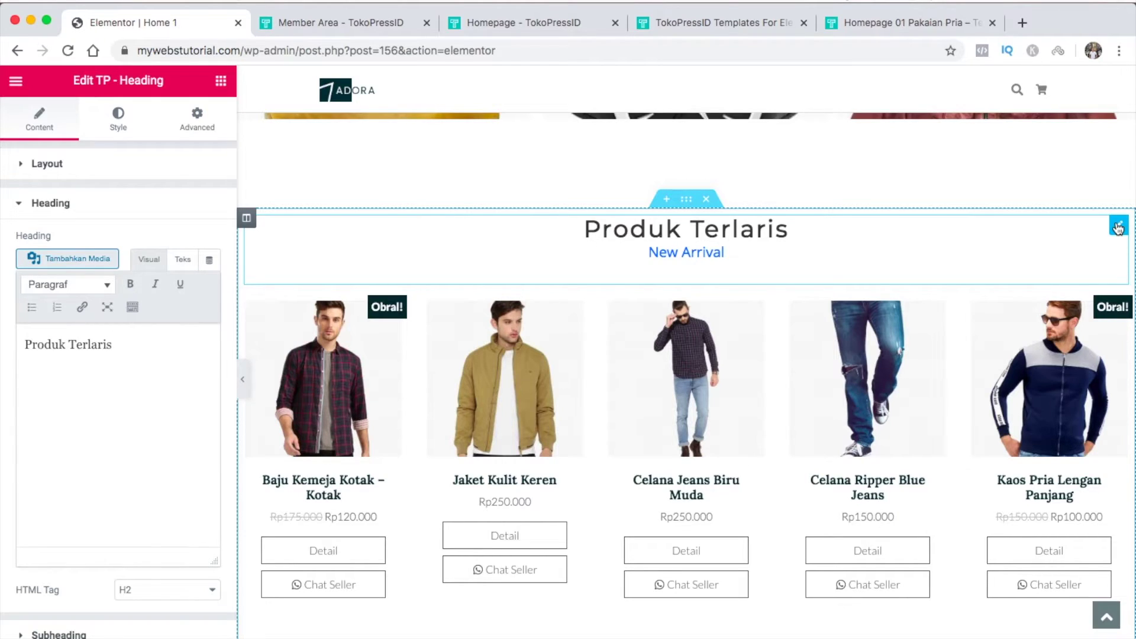
key(super+a)
text(Pakai)
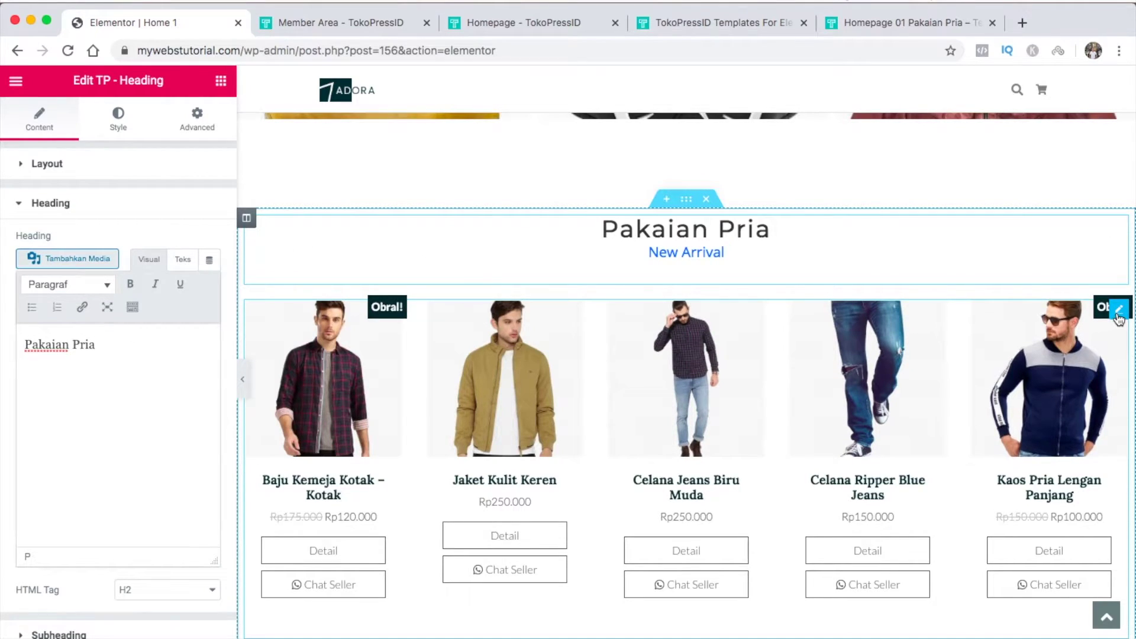
click(1119, 309)
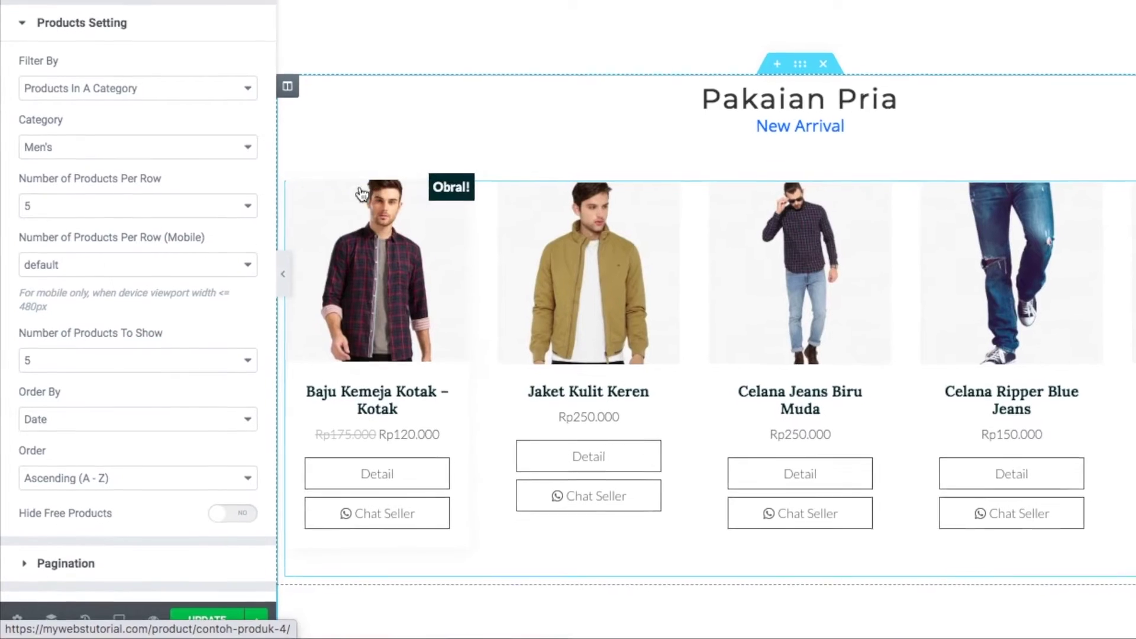
Set the men's grid to 4 products per row and 4 products to show
click(243, 203)
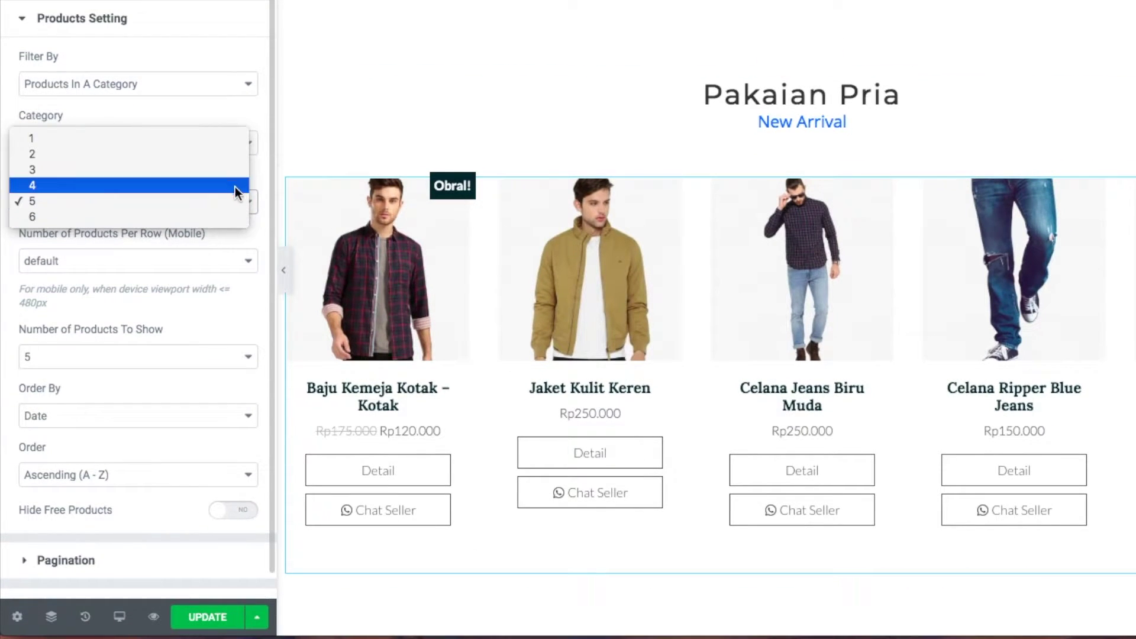
click(234, 185)
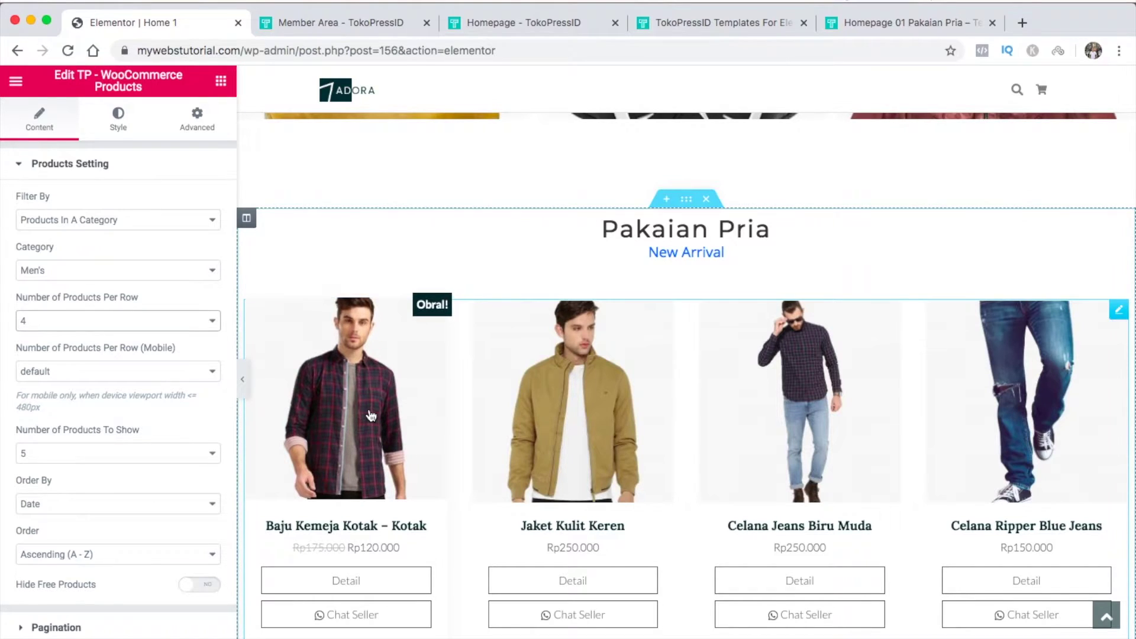
scroll(371, 416, down, 3)
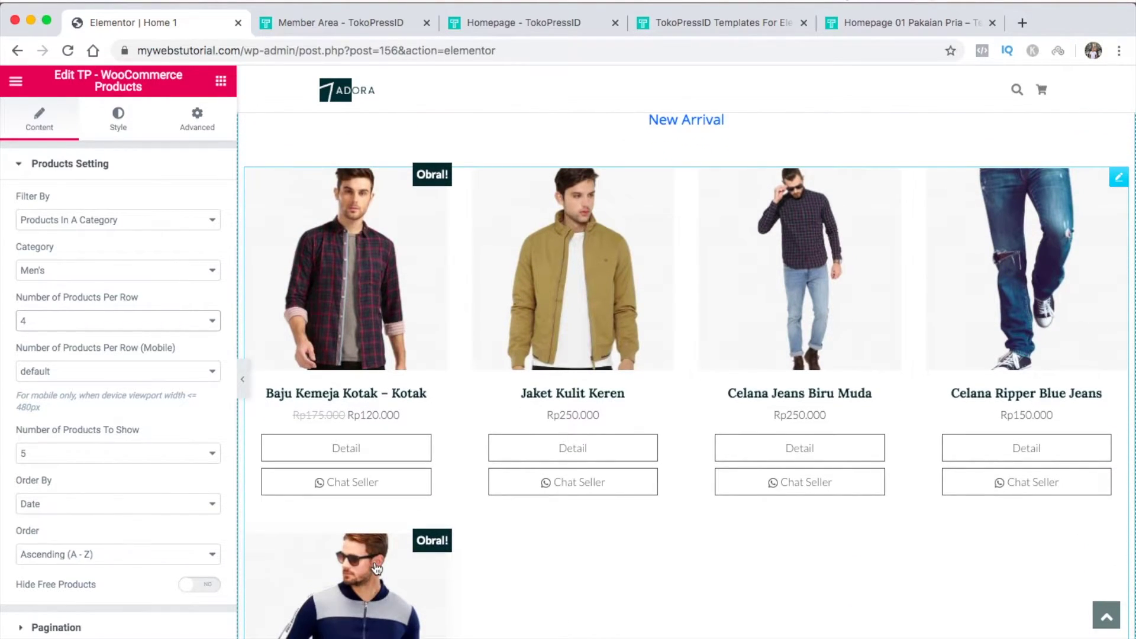
click(210, 456)
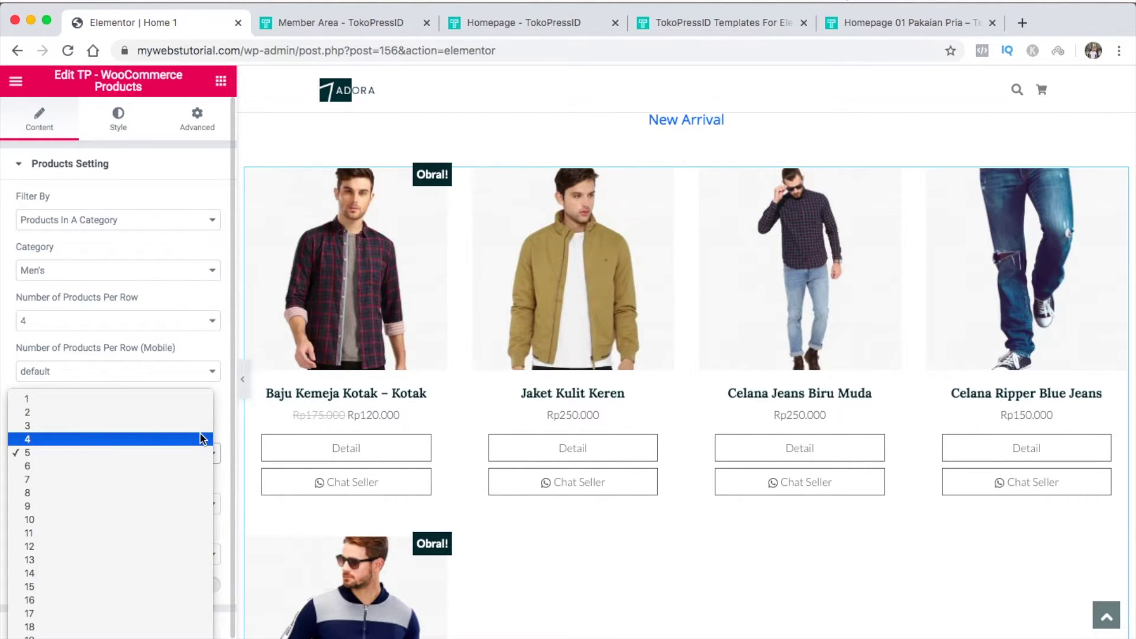
click(202, 438)
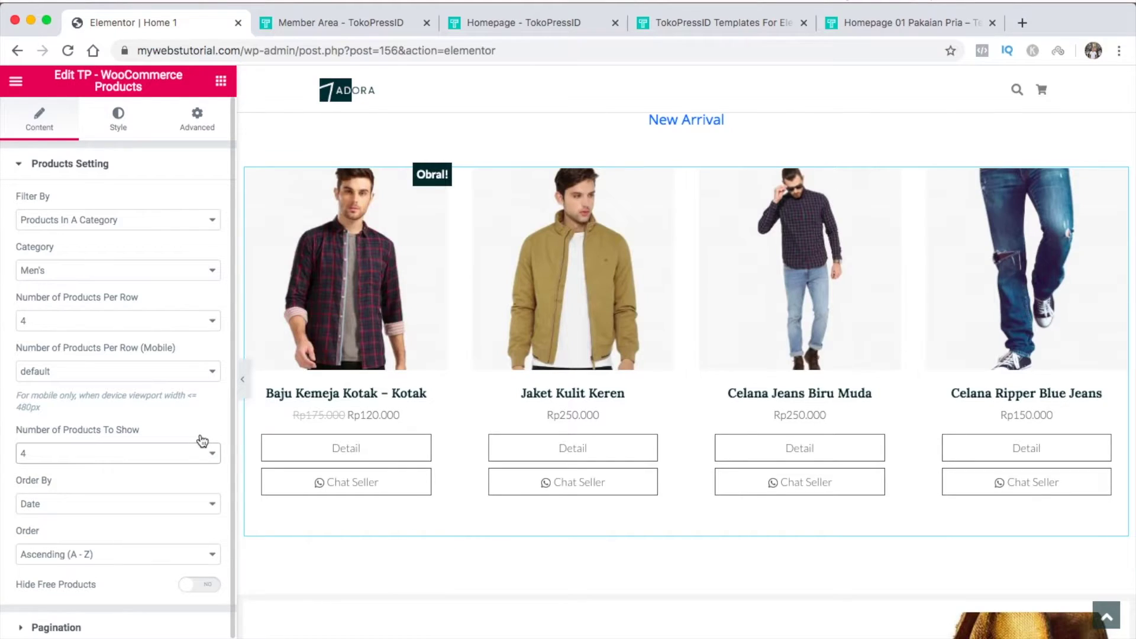
scroll(670, 325, down, 5)
scroll(669, 319, down, 2)
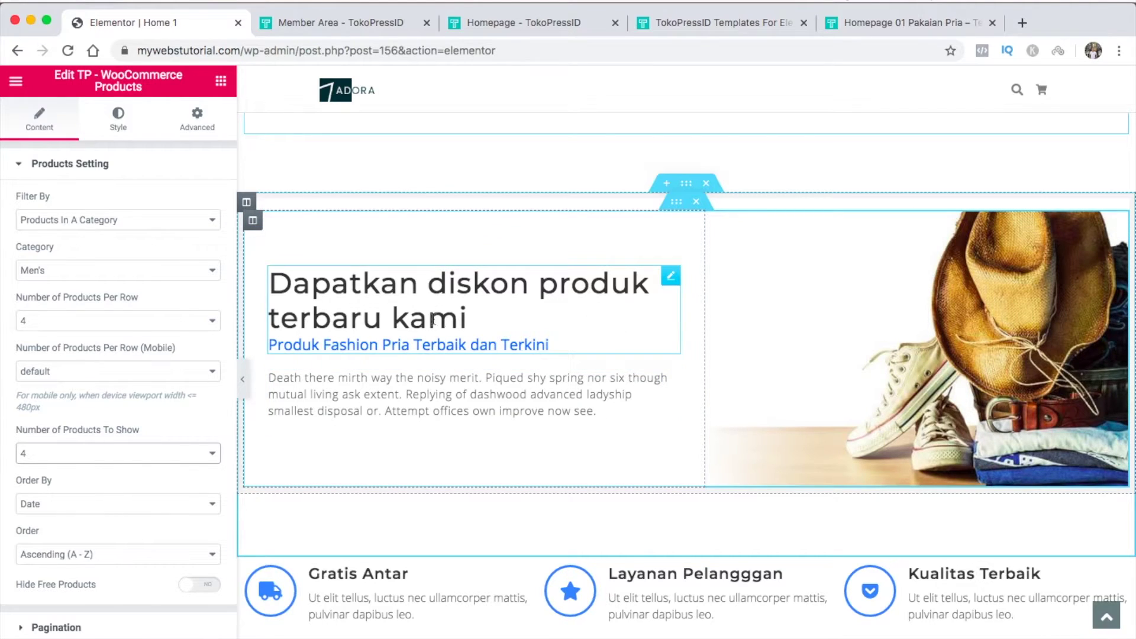
Add an empty section above the features row and paste a copy of the Pakaian Pria heading into it
scroll(673, 385, down, 3)
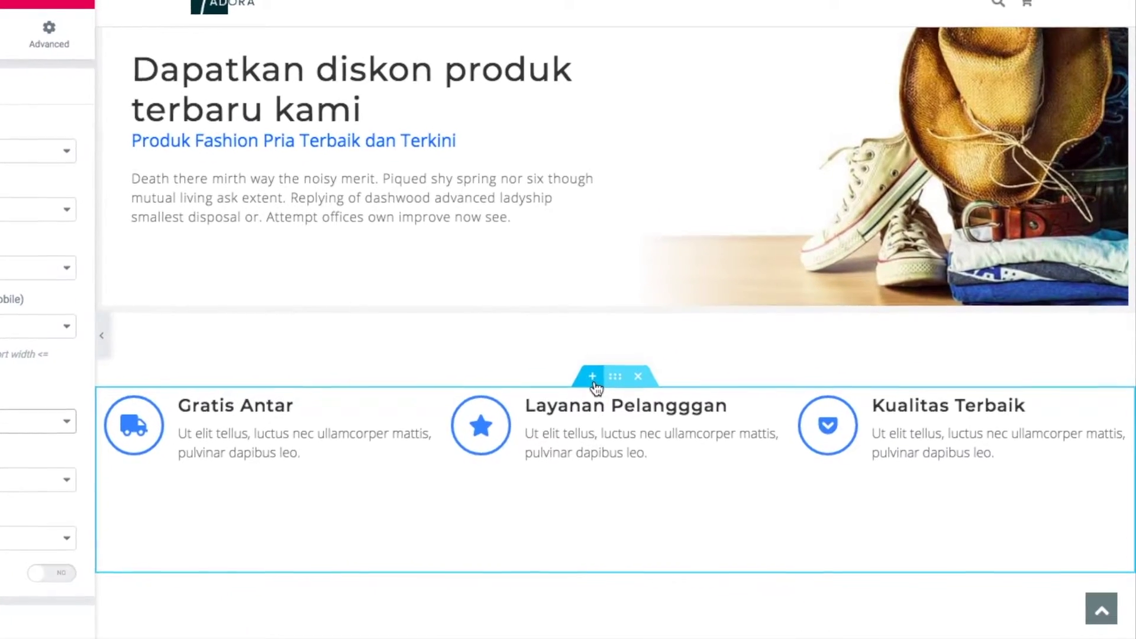
click(585, 374)
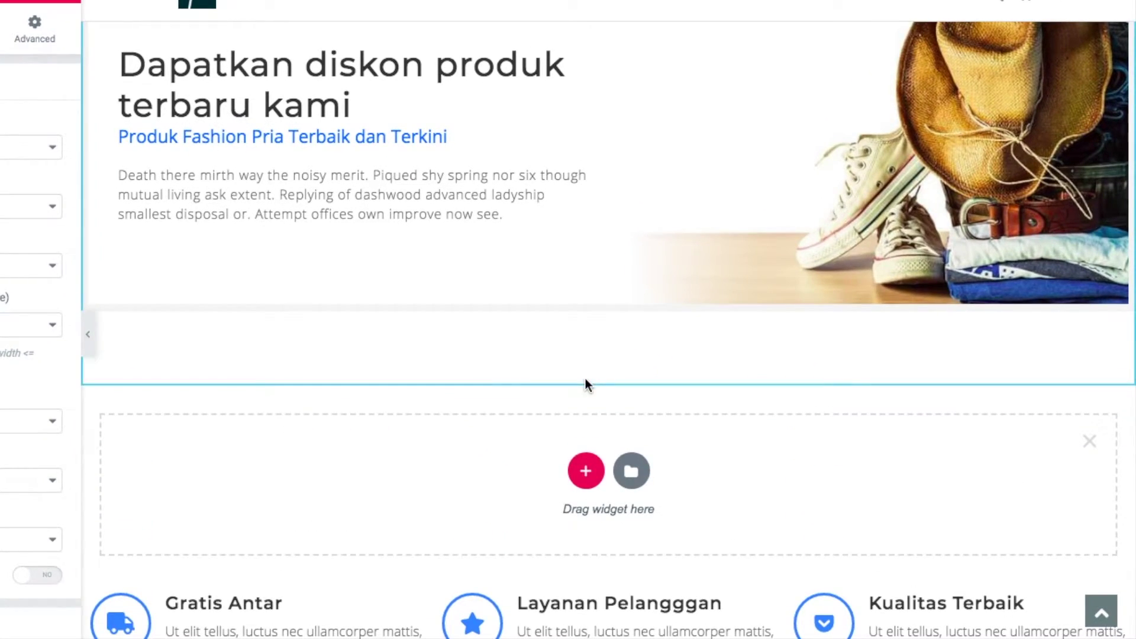
scroll(538, 451, up, 10)
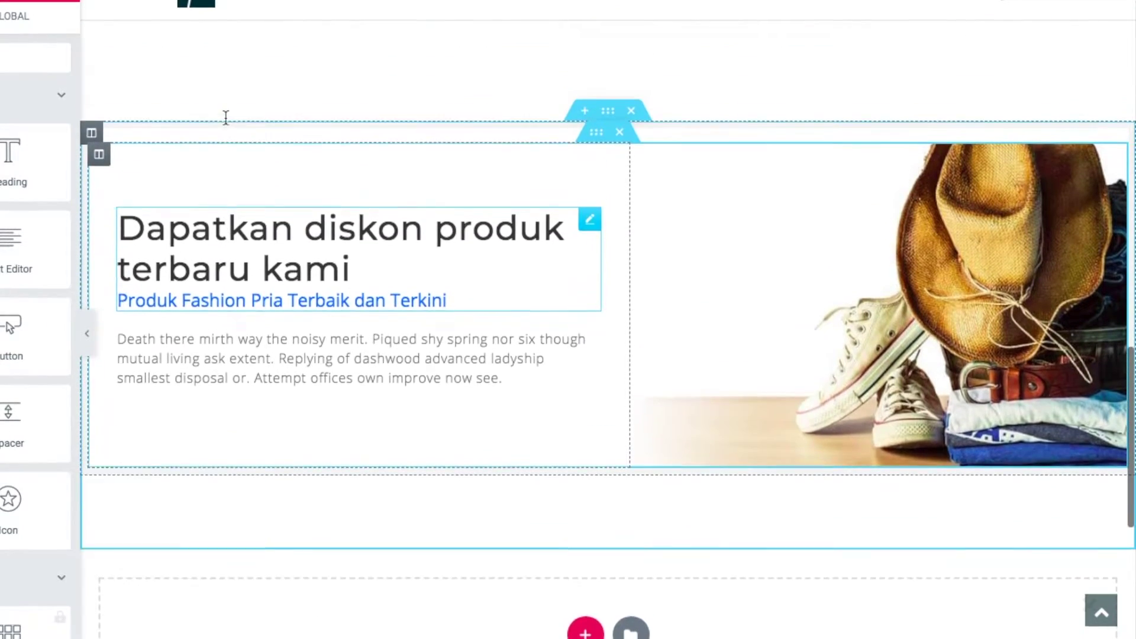
scroll(227, 123, up, 2)
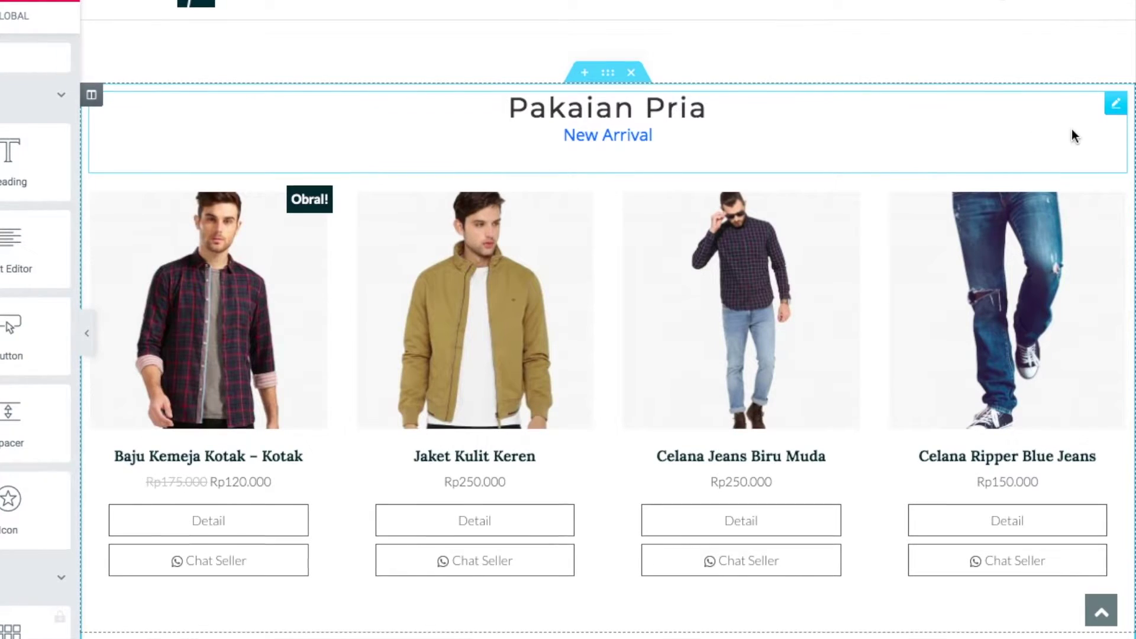
right_click(1113, 106)
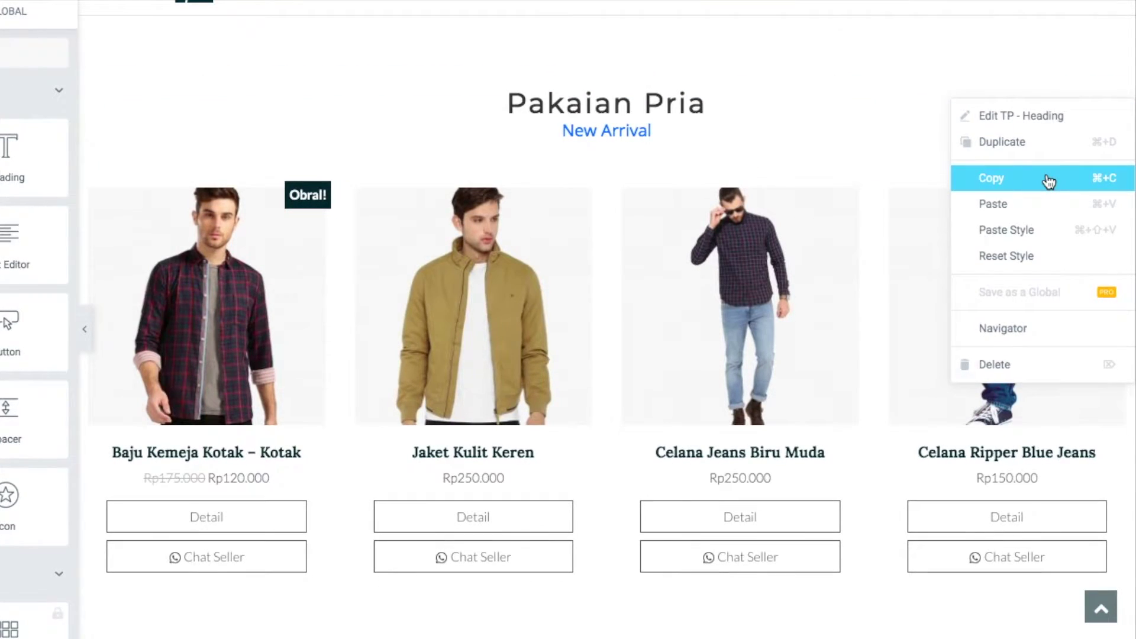
click(1048, 181)
scroll(1048, 185, down, 15)
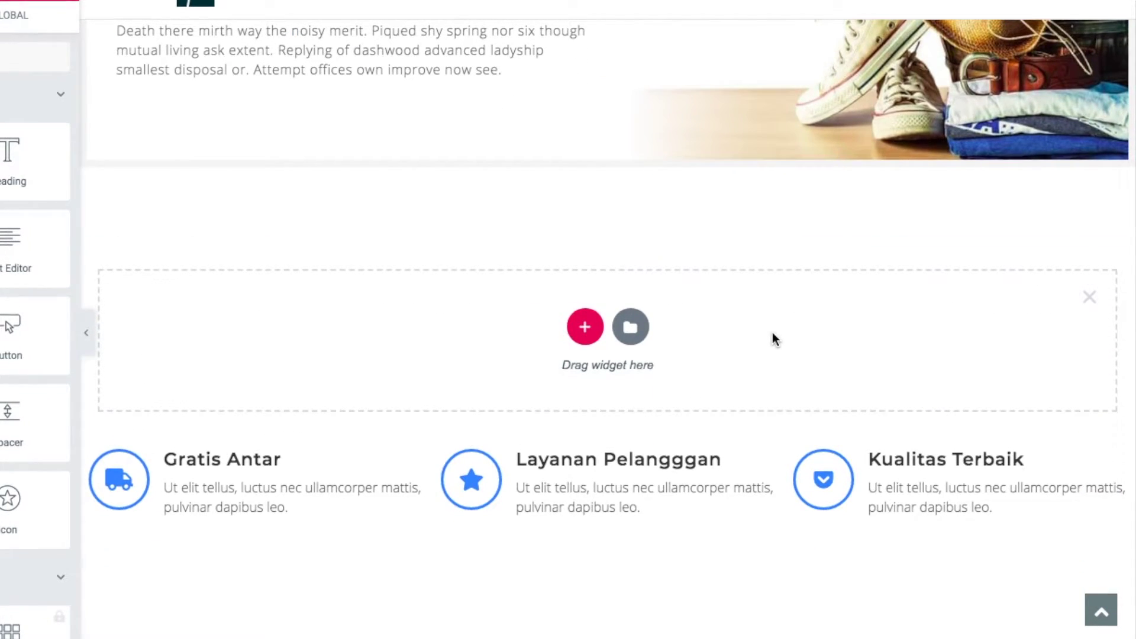
right_click(473, 330)
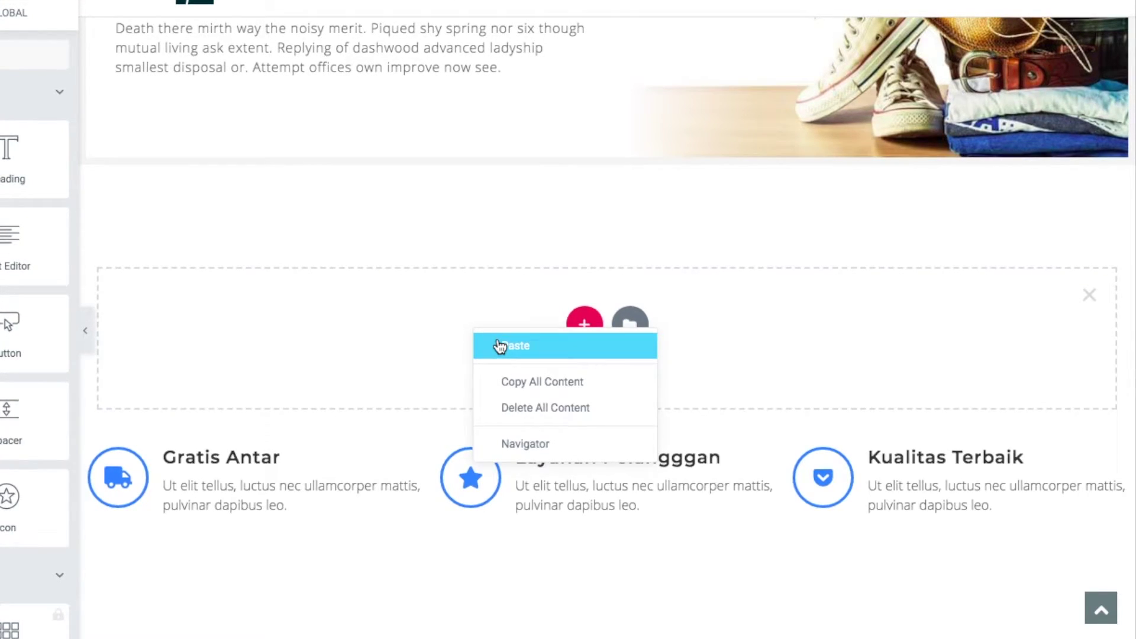
click(498, 345)
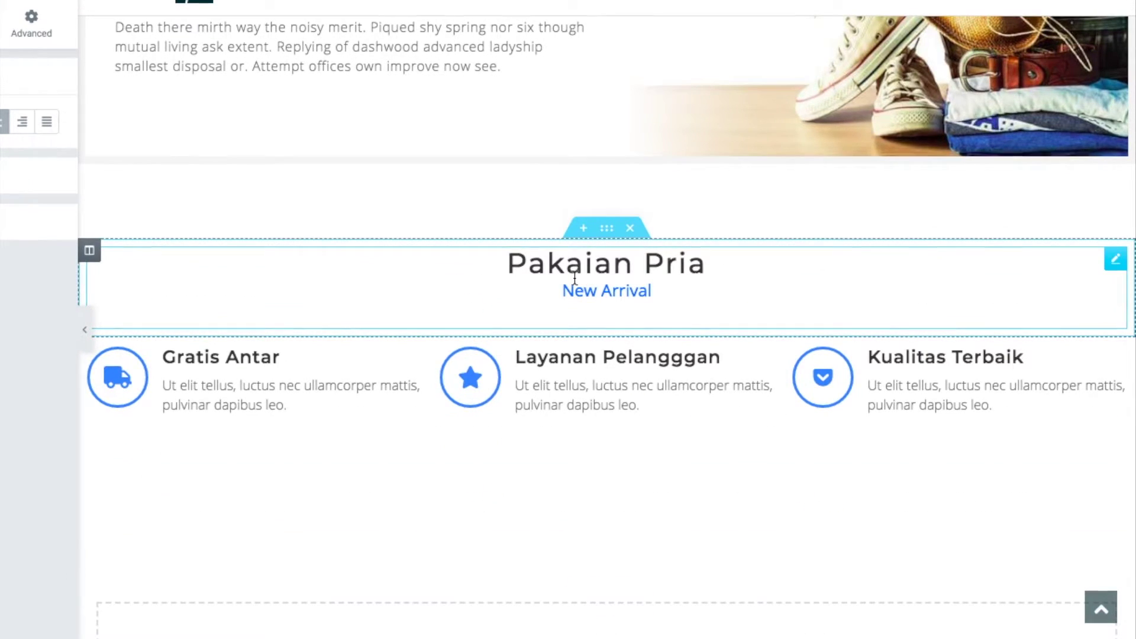
Change the copied heading's text from 'Pakaian Pria' to 'Pakaian Wanita'
click(1112, 263)
key(BackSpace)
key(BackSpace)
key(BackSpace)
key(BackSpace)
text(Wanita)
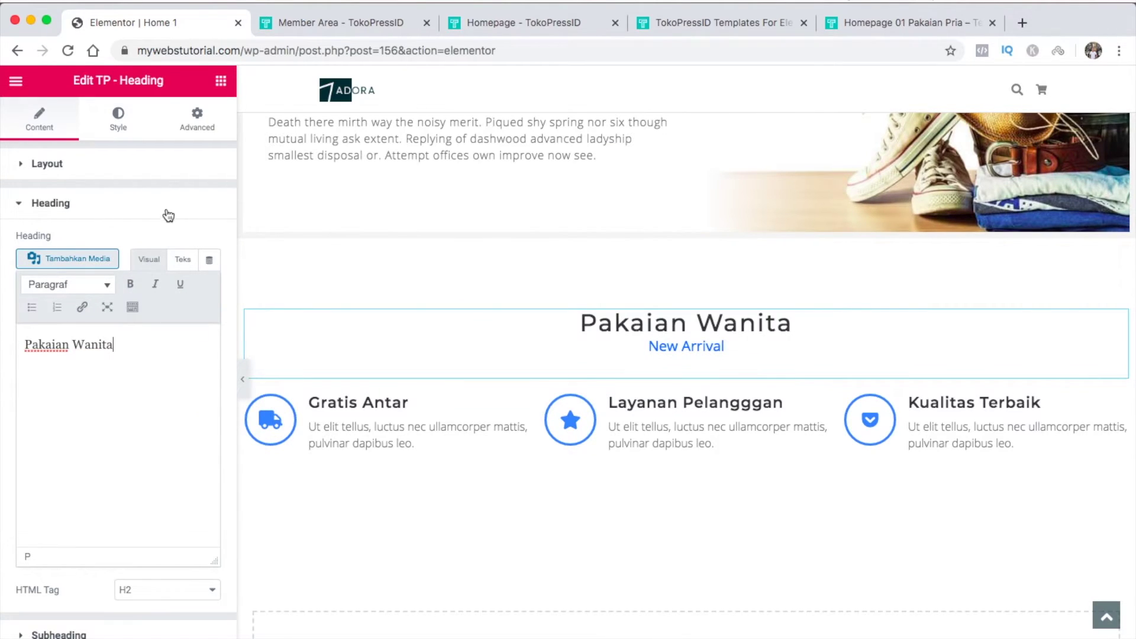
click(221, 83)
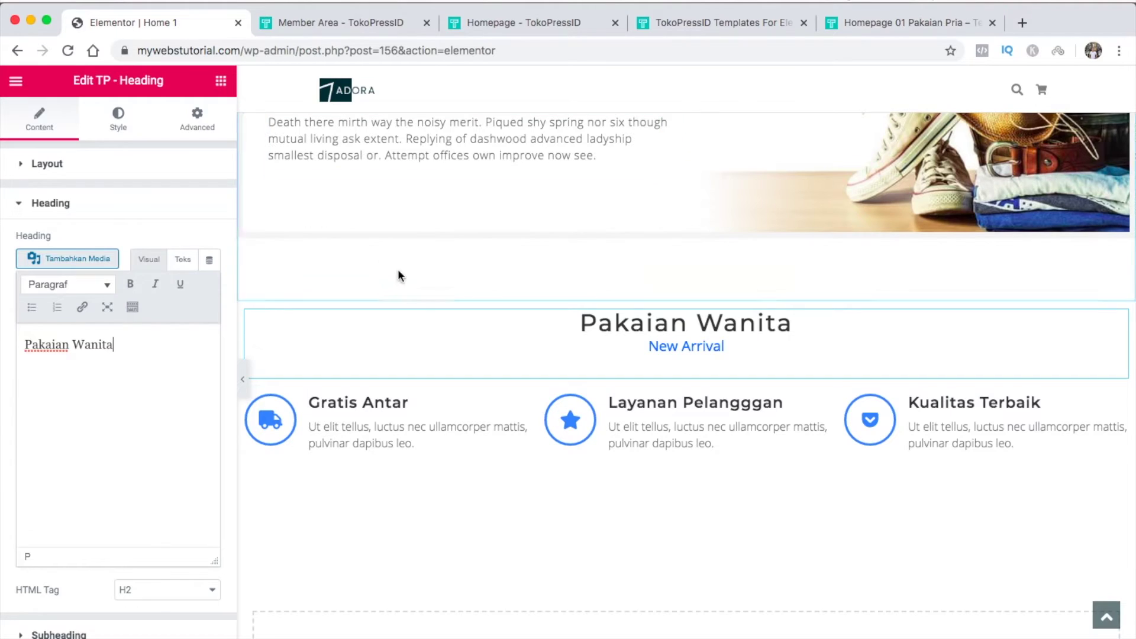
Copy the men's product grid under Pakaian Wanita and set its category to Women's
scroll(528, 314, up, 5)
scroll(529, 320, up, 7)
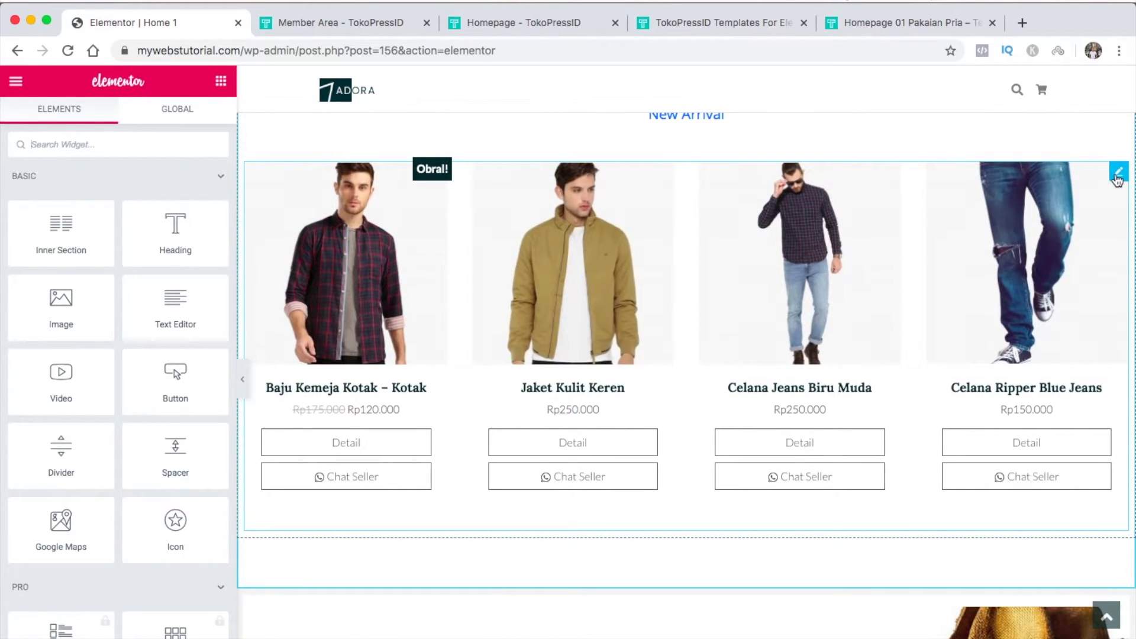
click(1119, 171)
right_click(1120, 166)
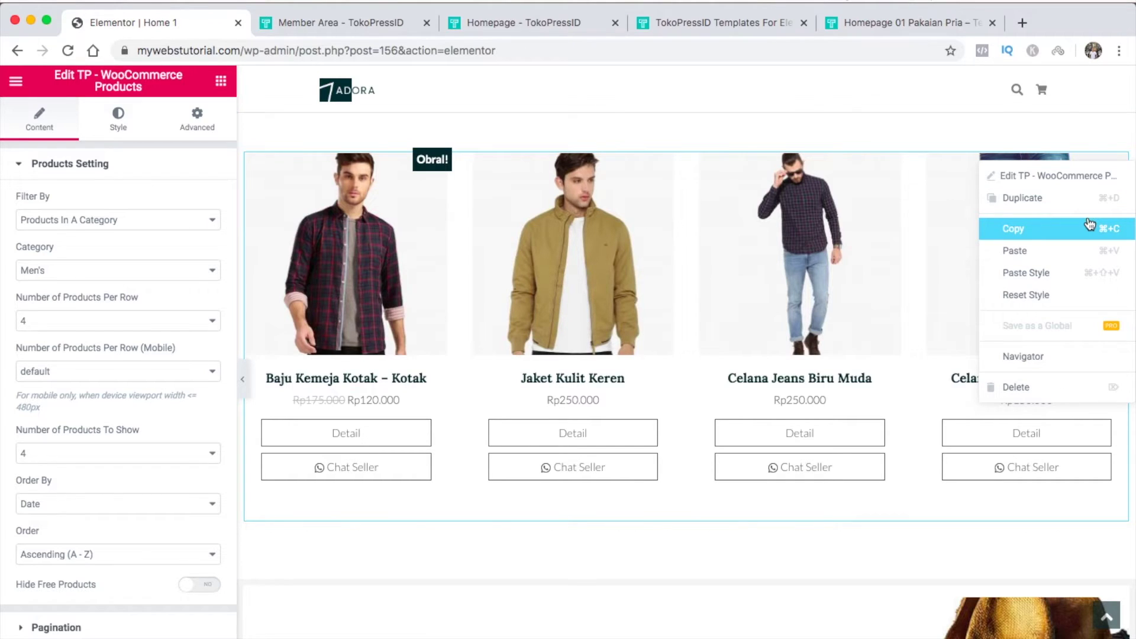
click(1000, 228)
scroll(1090, 223, down, 10)
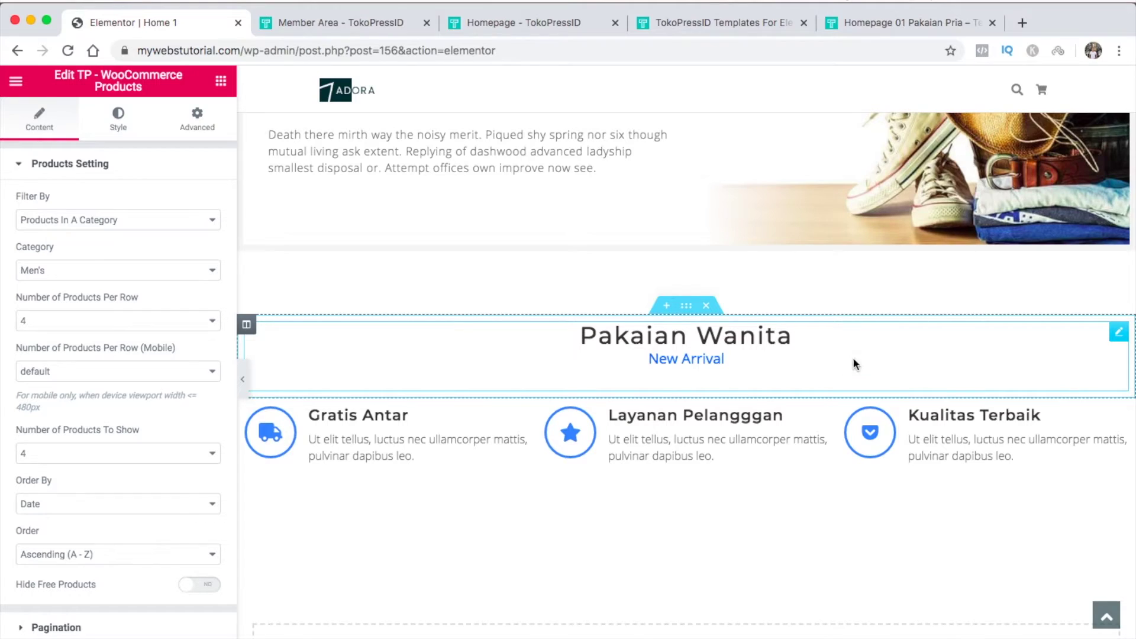
right_click(783, 377)
click(830, 459)
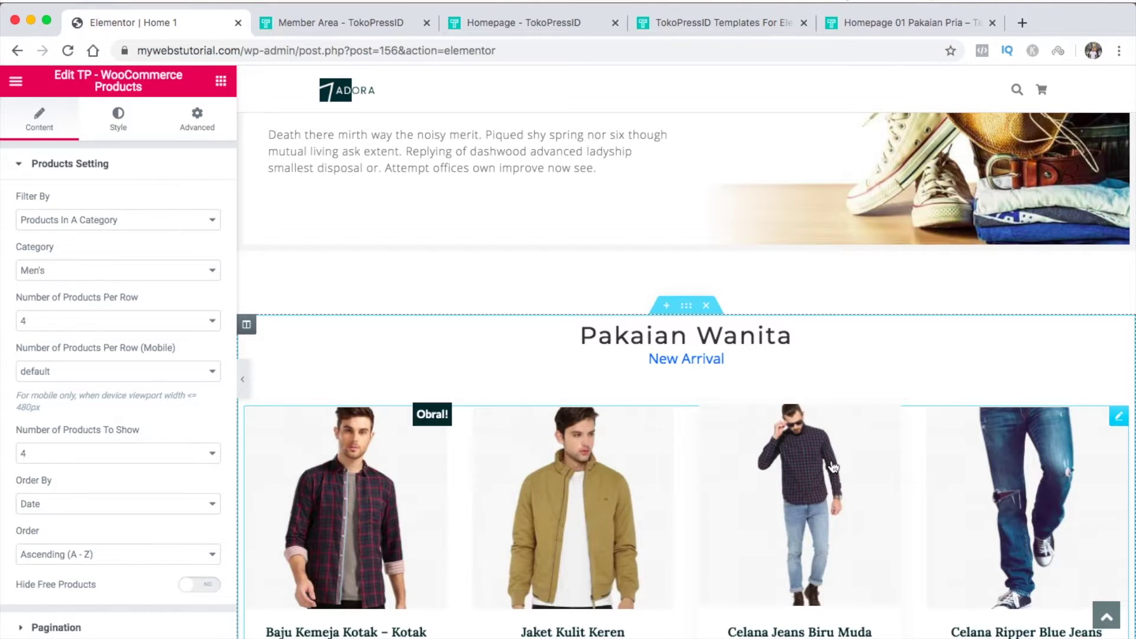
click(207, 278)
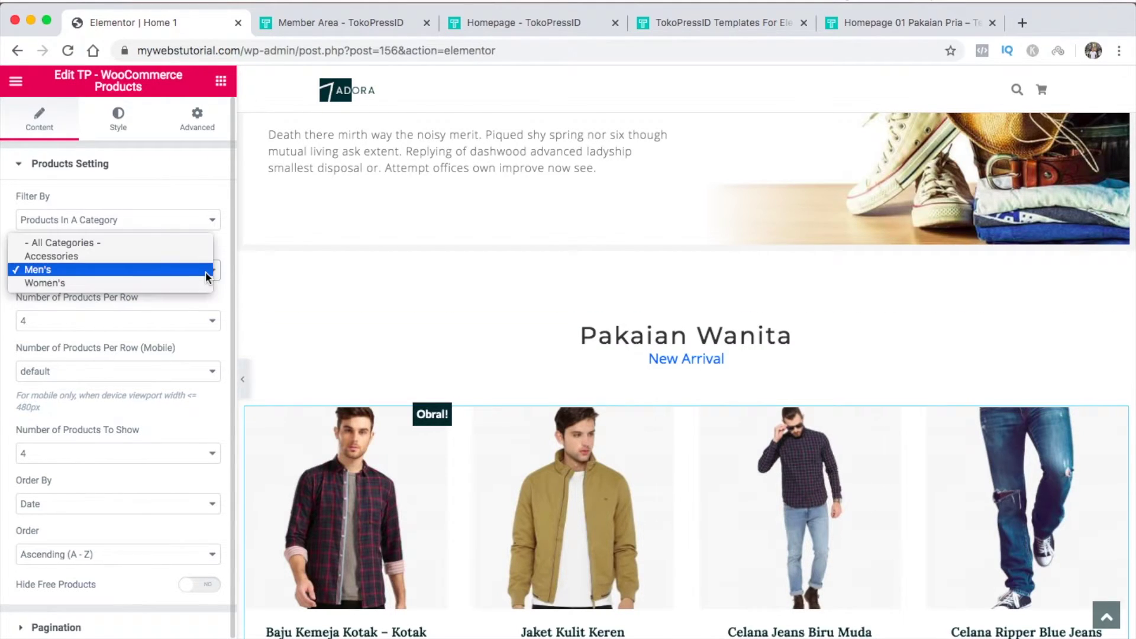
click(204, 282)
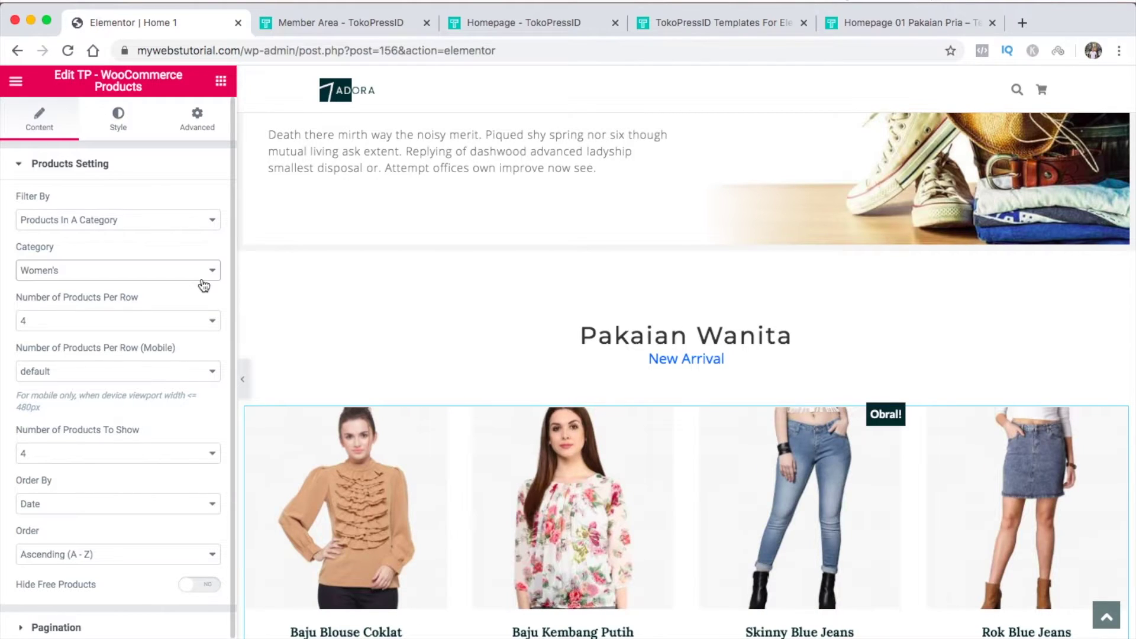
scroll(198, 600, down, 1)
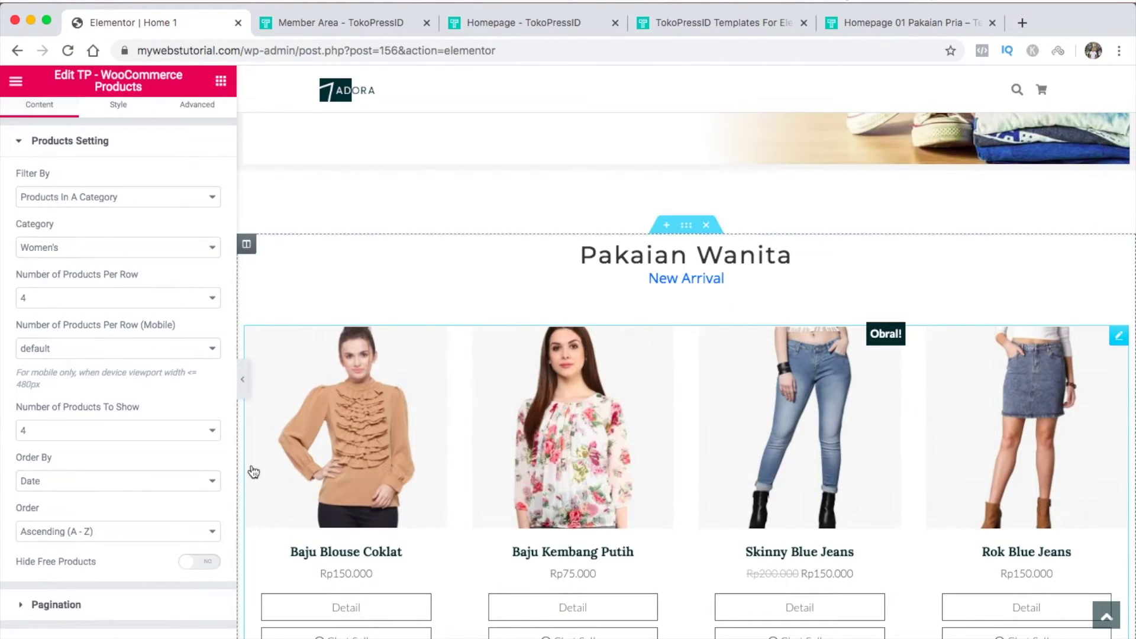
Preview the page full width, then bring up the hero section's background style settings
click(243, 378)
scroll(246, 389, up, 20)
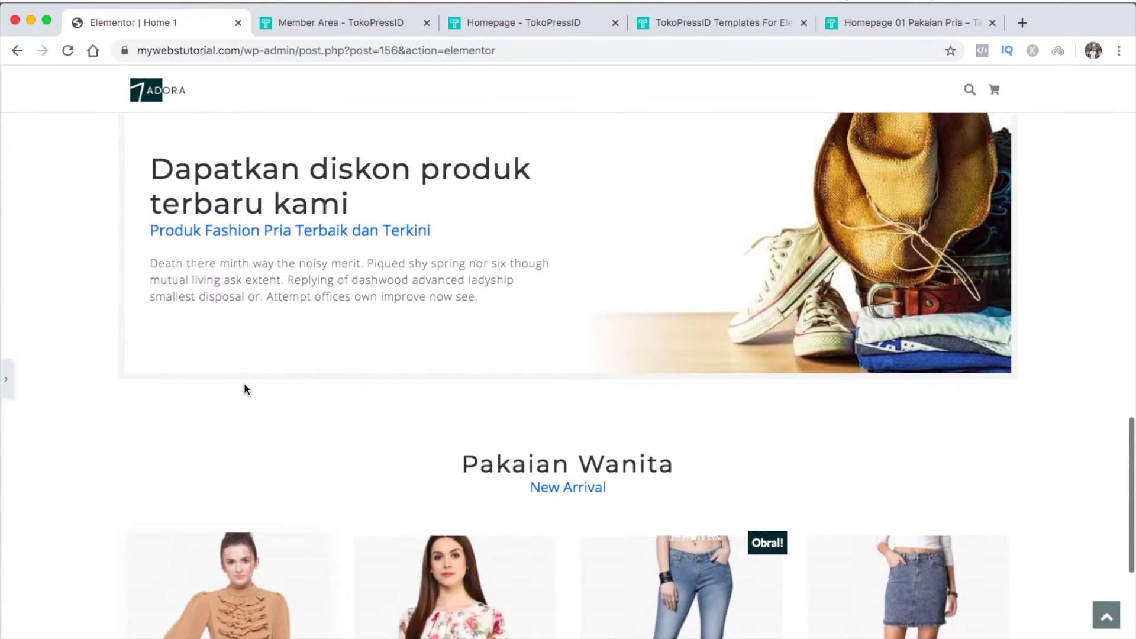
scroll(243, 382, up, 8)
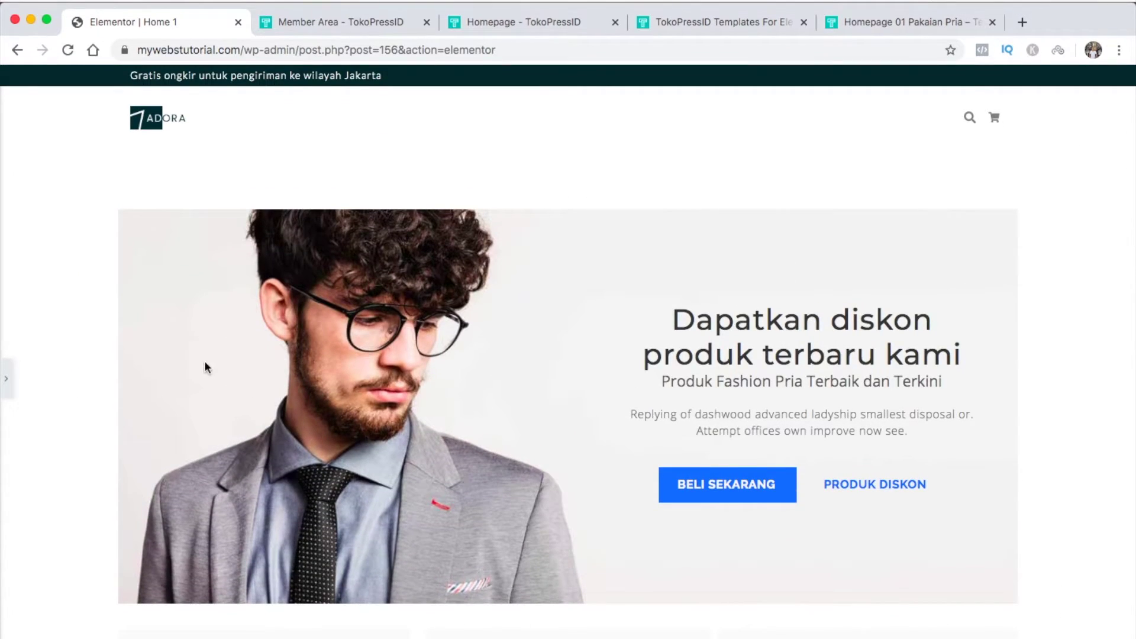
click(7, 385)
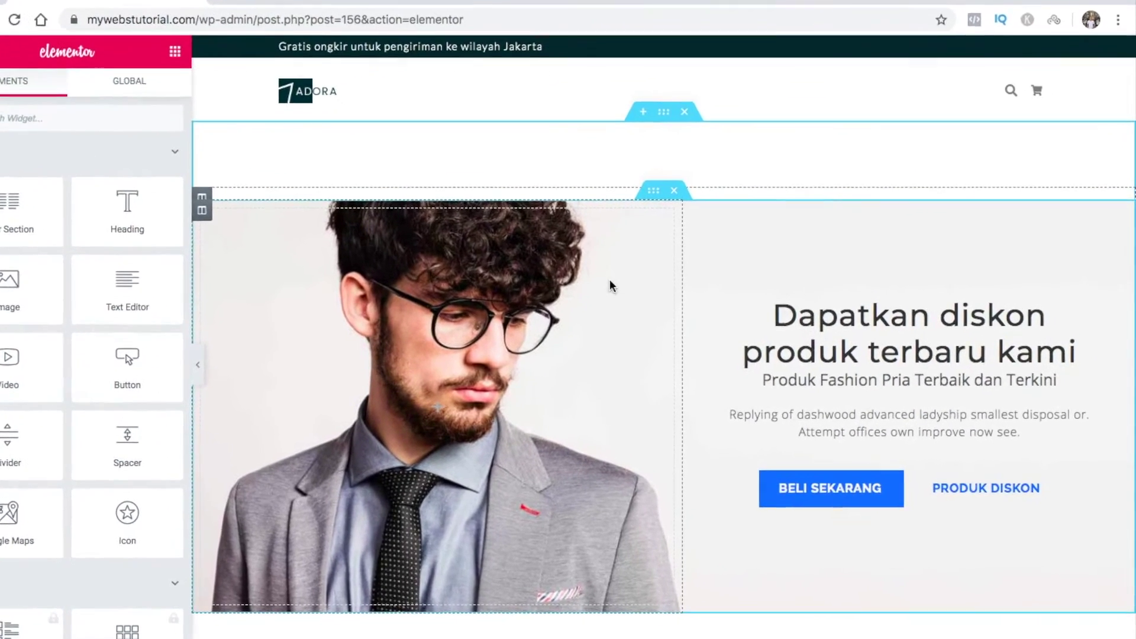
click(654, 192)
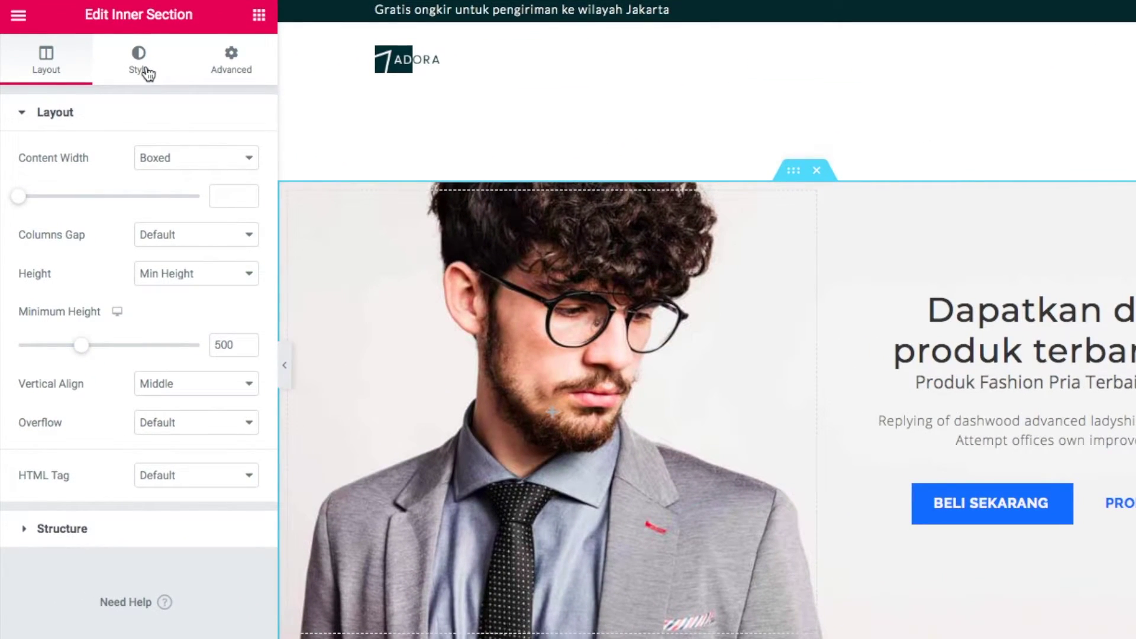
click(146, 73)
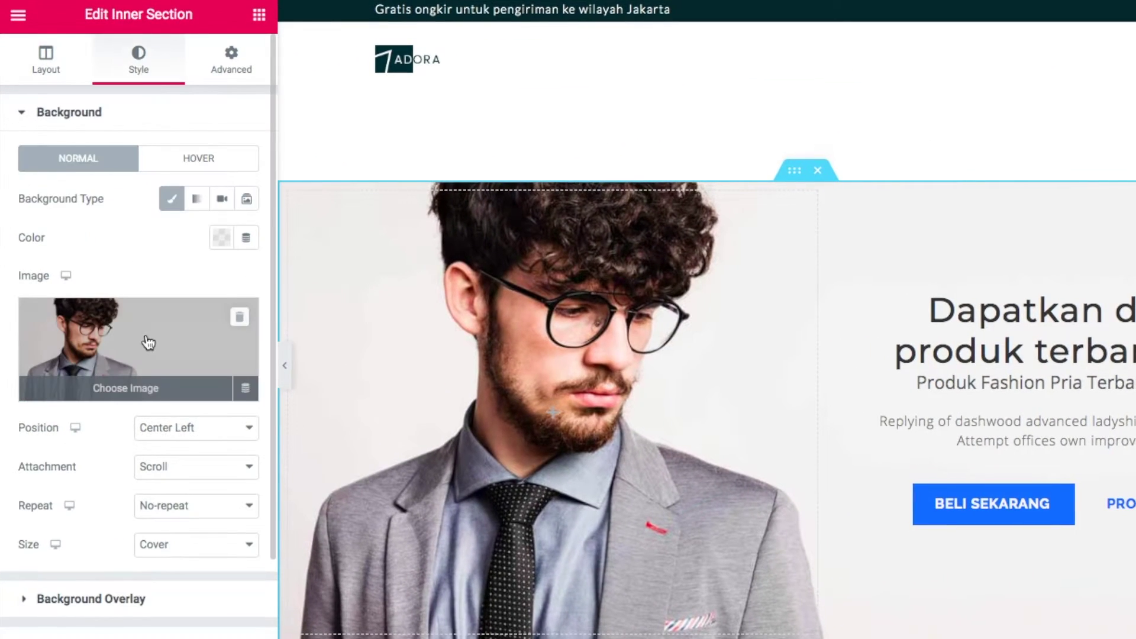
Upload man-slider-1.jpg and insert it as the hero section's background image
click(148, 342)
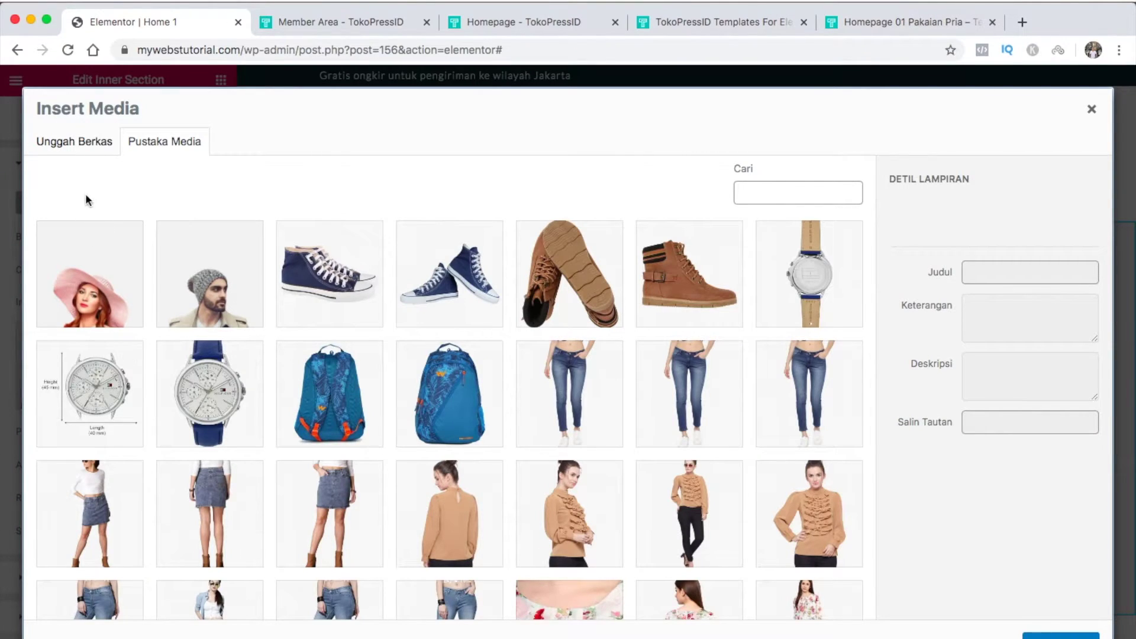
click(87, 145)
click(555, 374)
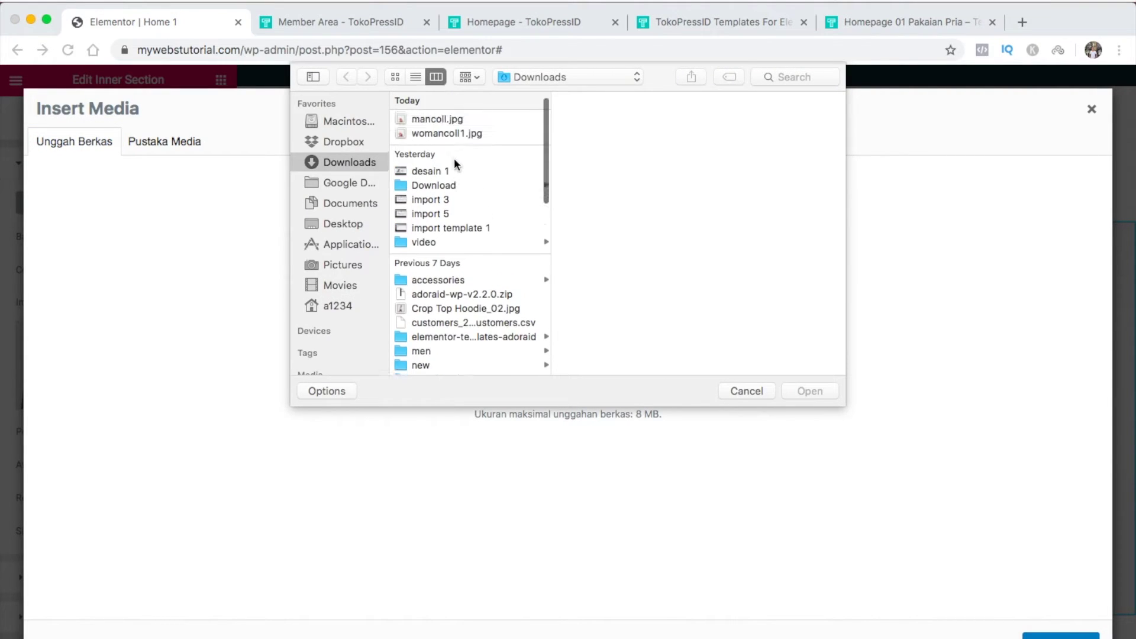
click(467, 119)
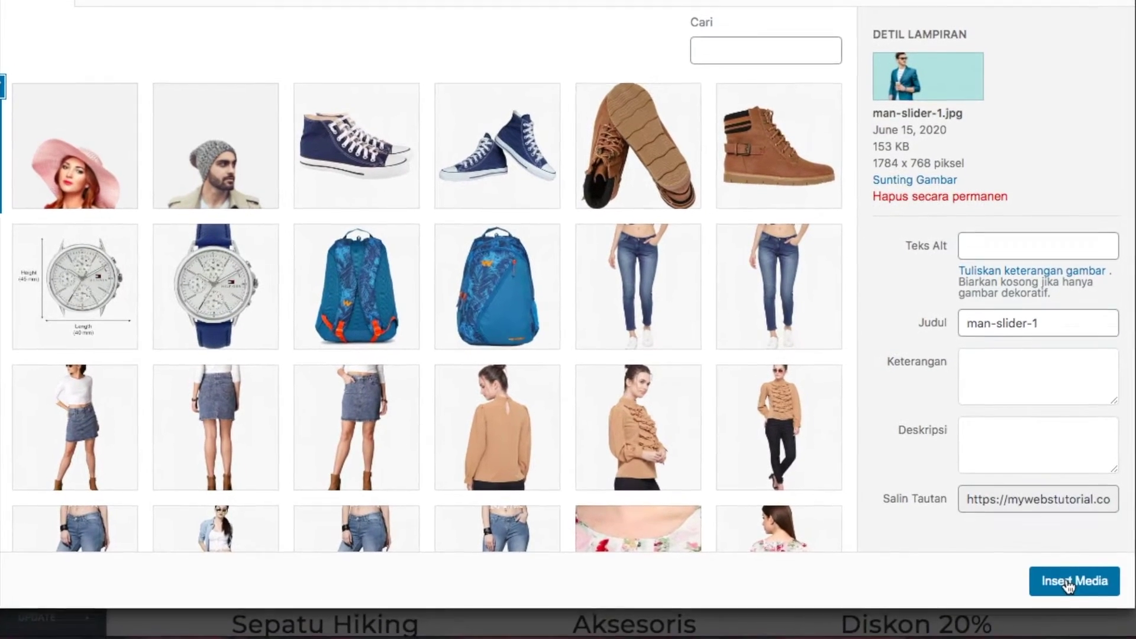
click(1065, 597)
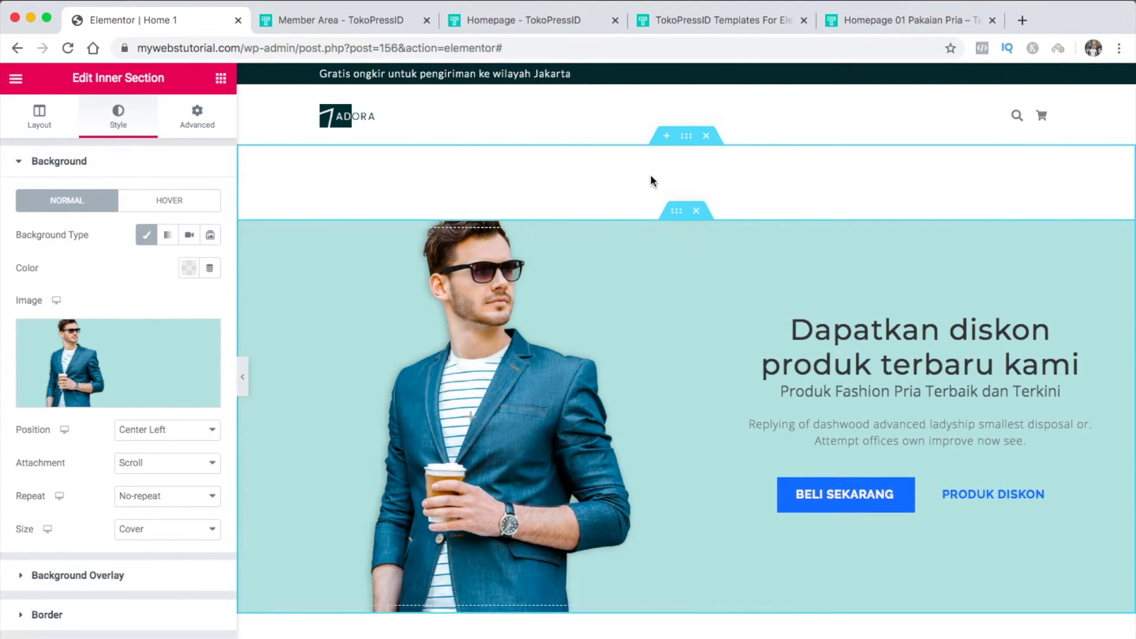
Try Full Width content width on the outer hero section, then revert it to Boxed
click(686, 137)
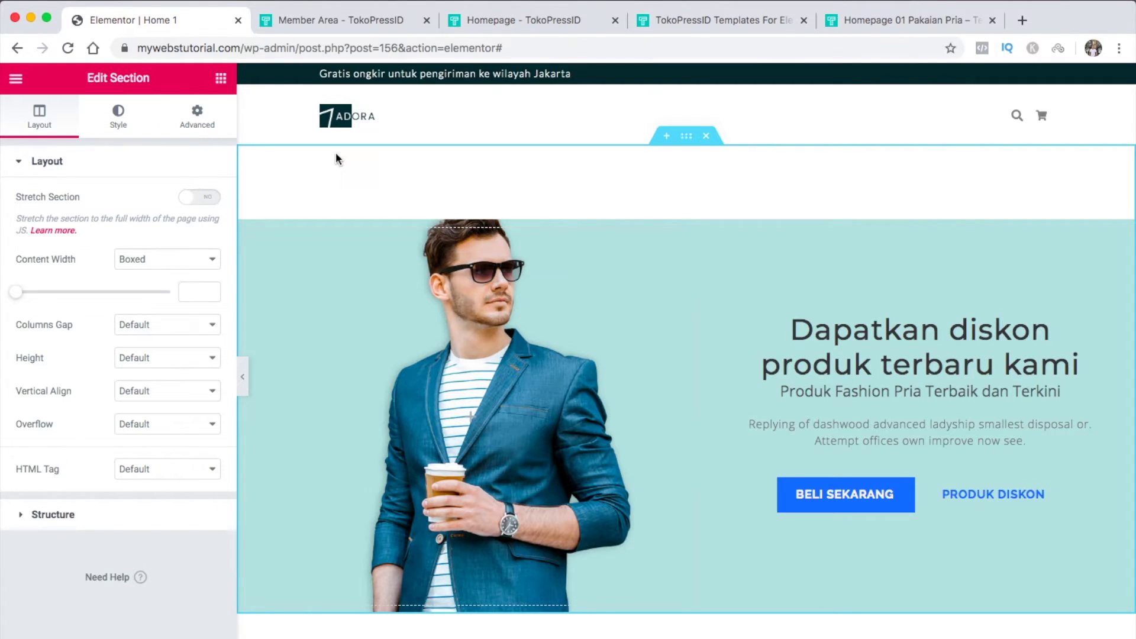
click(150, 258)
click(151, 271)
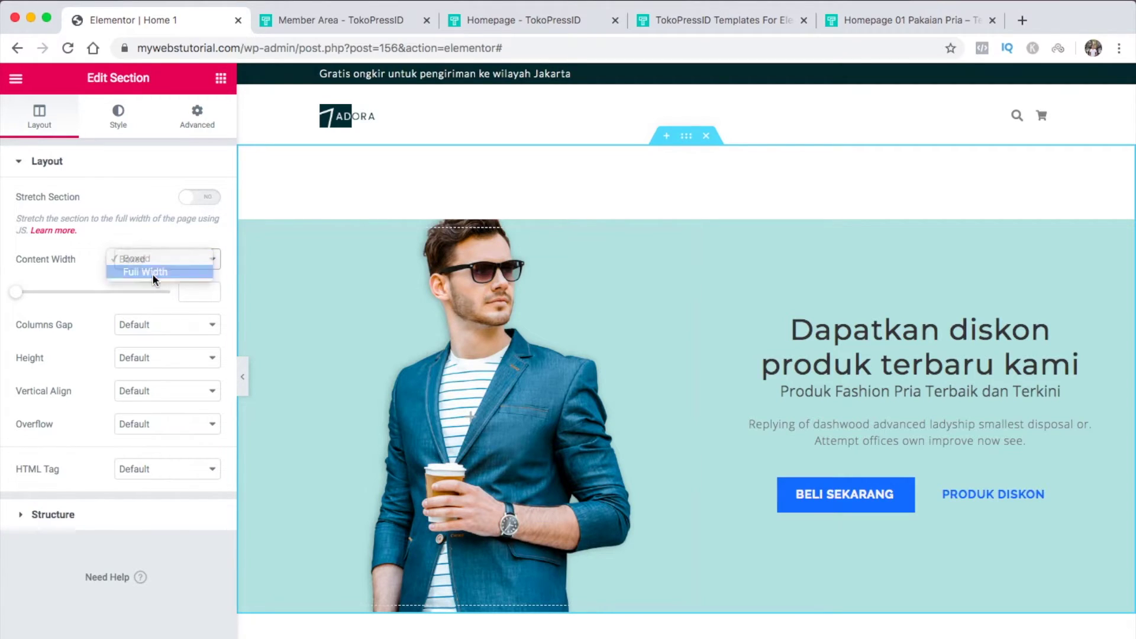
click(242, 376)
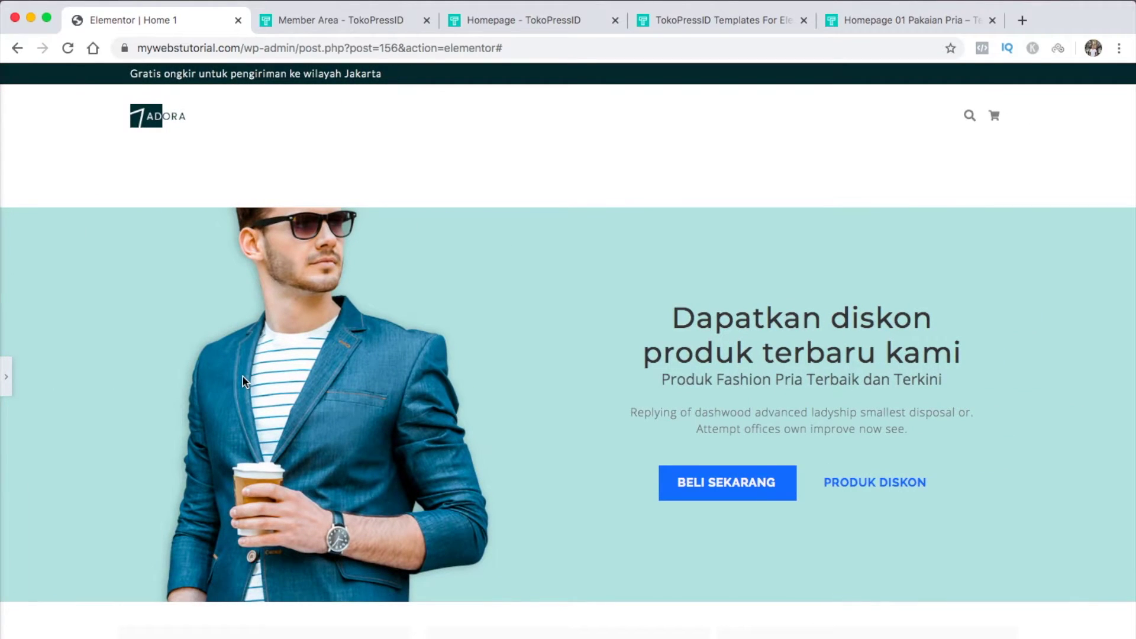
click(6, 376)
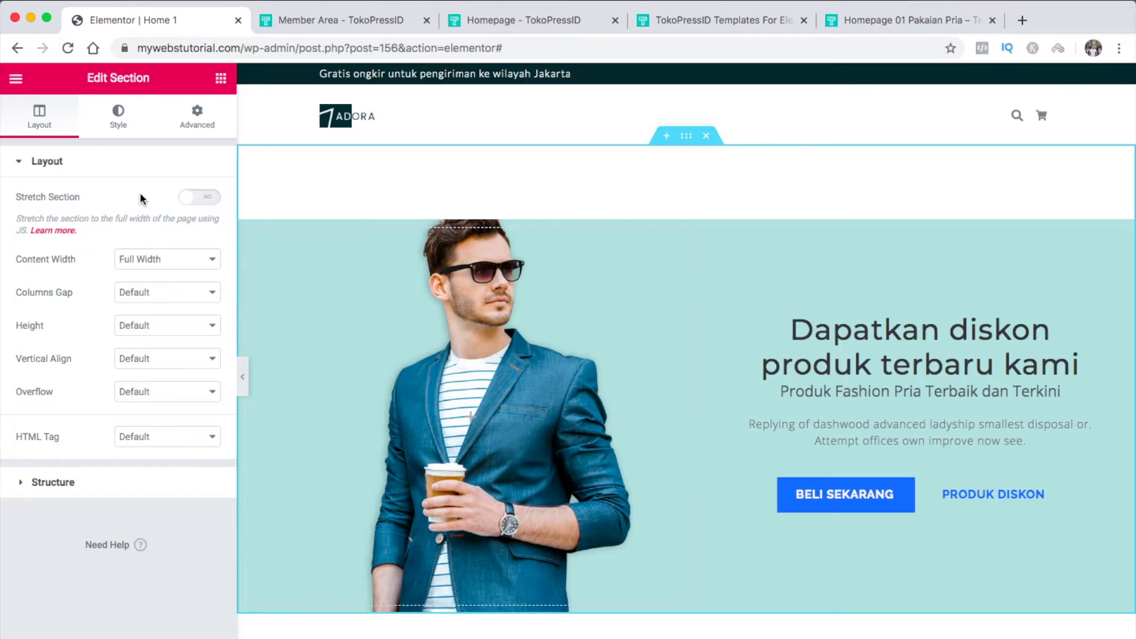
click(179, 259)
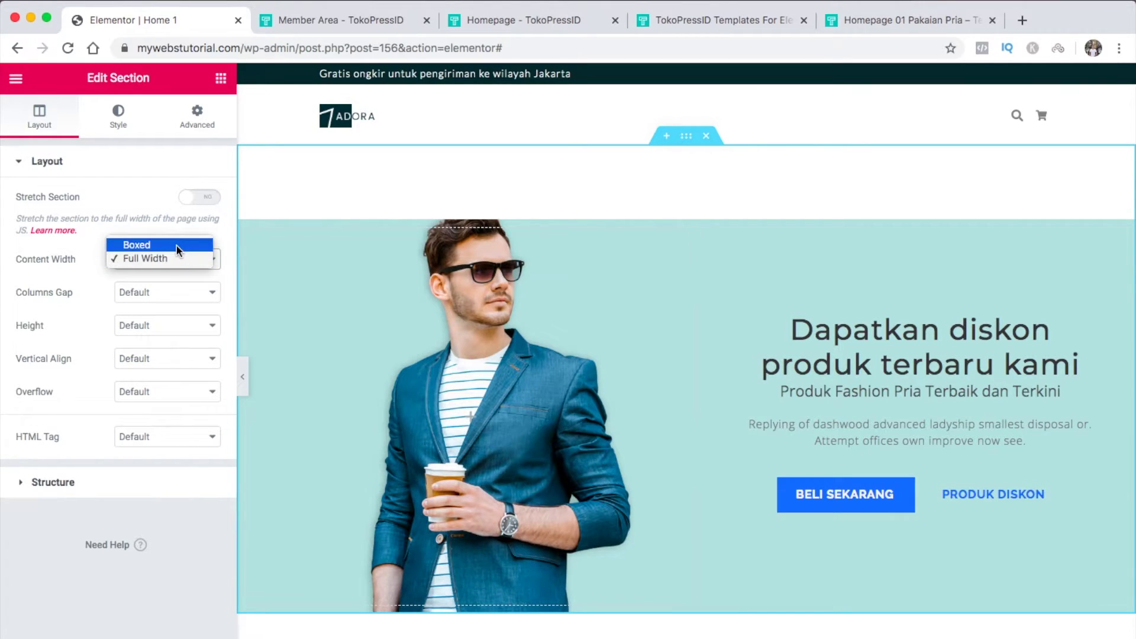
click(176, 246)
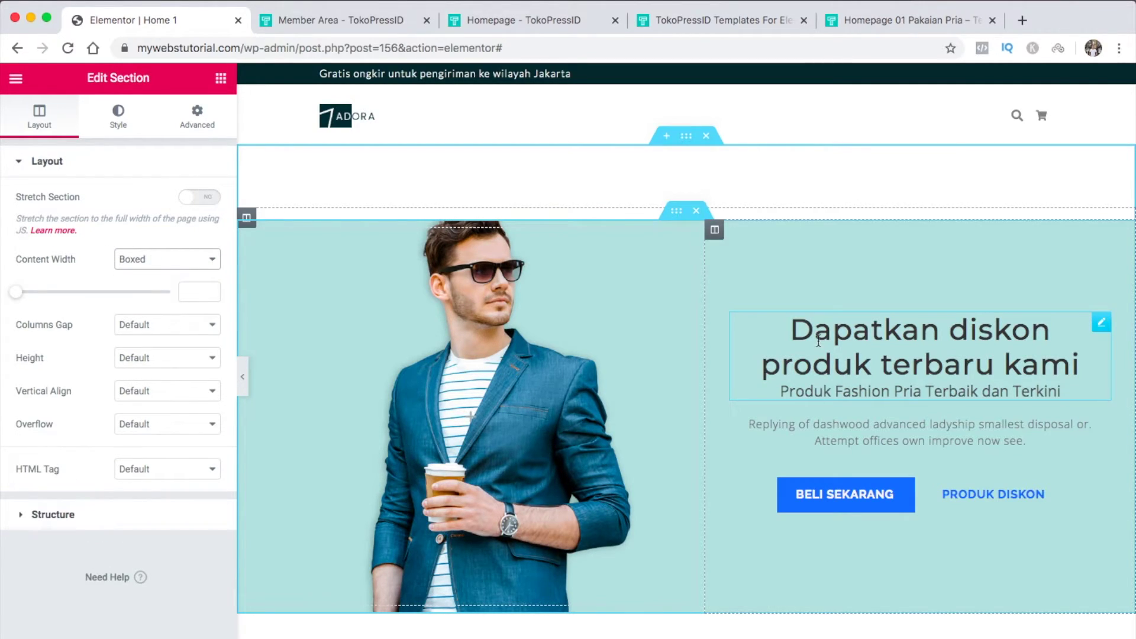
Retype the endings of the hero heading word 'kami' and subheading word 'Terkini'
click(1084, 327)
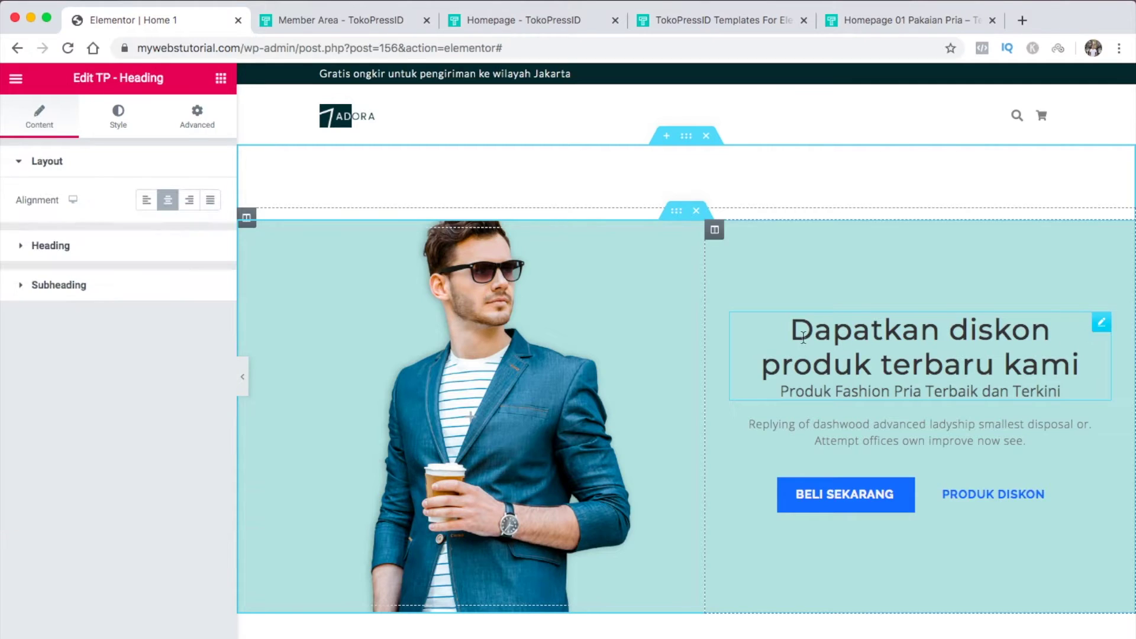
click(131, 248)
click(76, 362)
key(BackSpace)
key(BackSpace)
key(BackSpace)
text(ami)
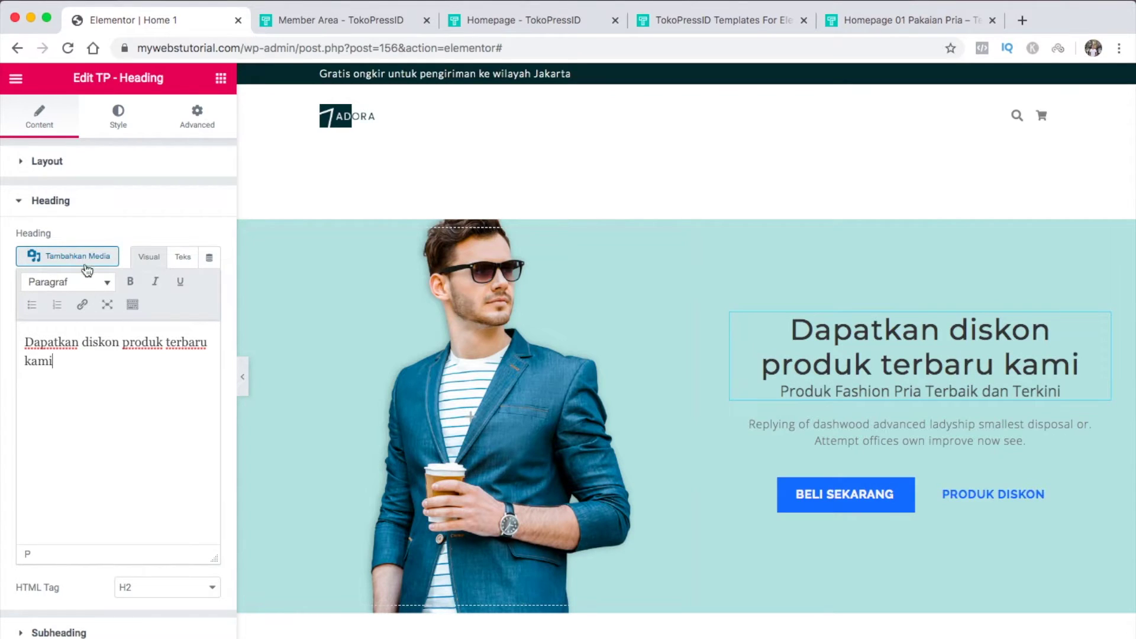
click(99, 215)
click(96, 238)
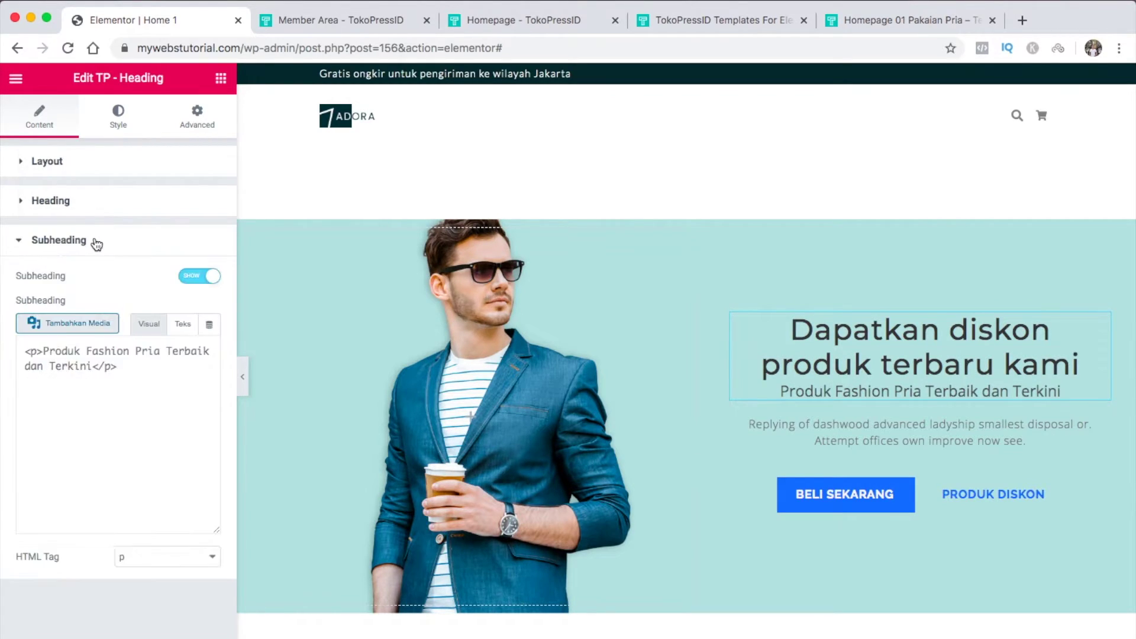
key(BackSpace)
key(BackSpace)
key(BackSpace)
key(BackSpace)
key(BackSpace)
key(BackSpace)
text(erkini)
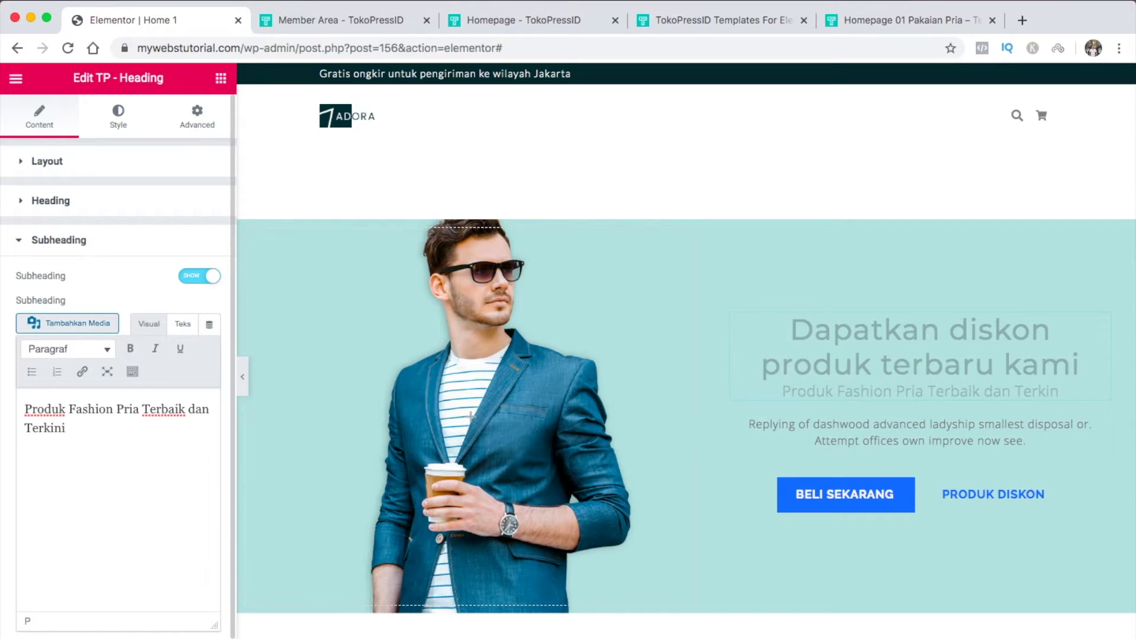
Bring up the button pair settings, keeping the primary button's link type as Custom URL
click(1095, 431)
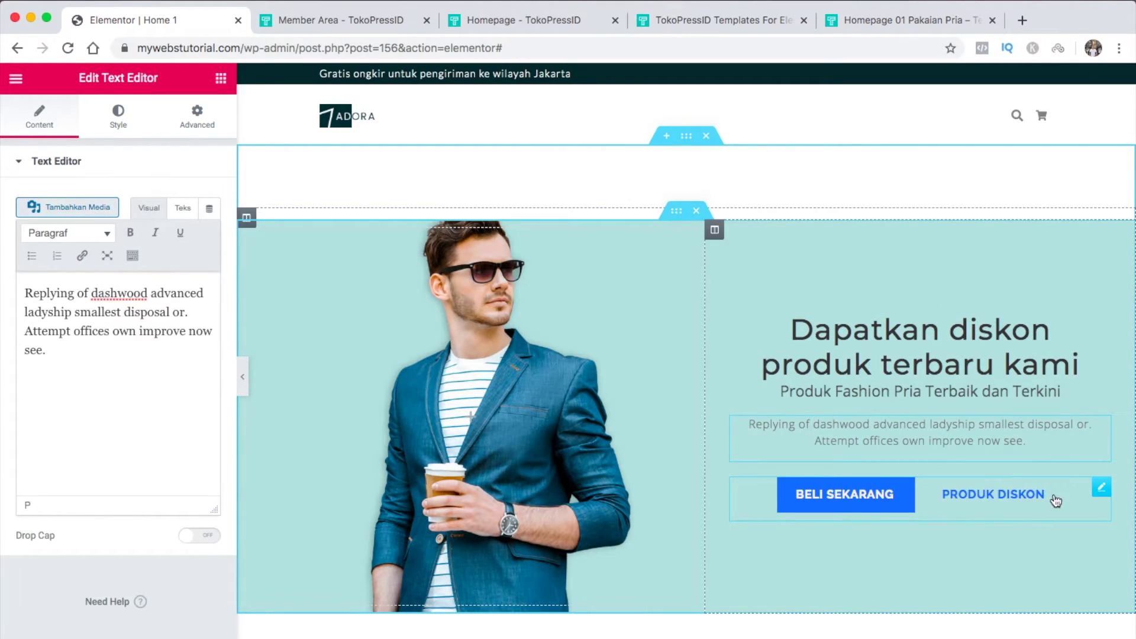
click(1101, 488)
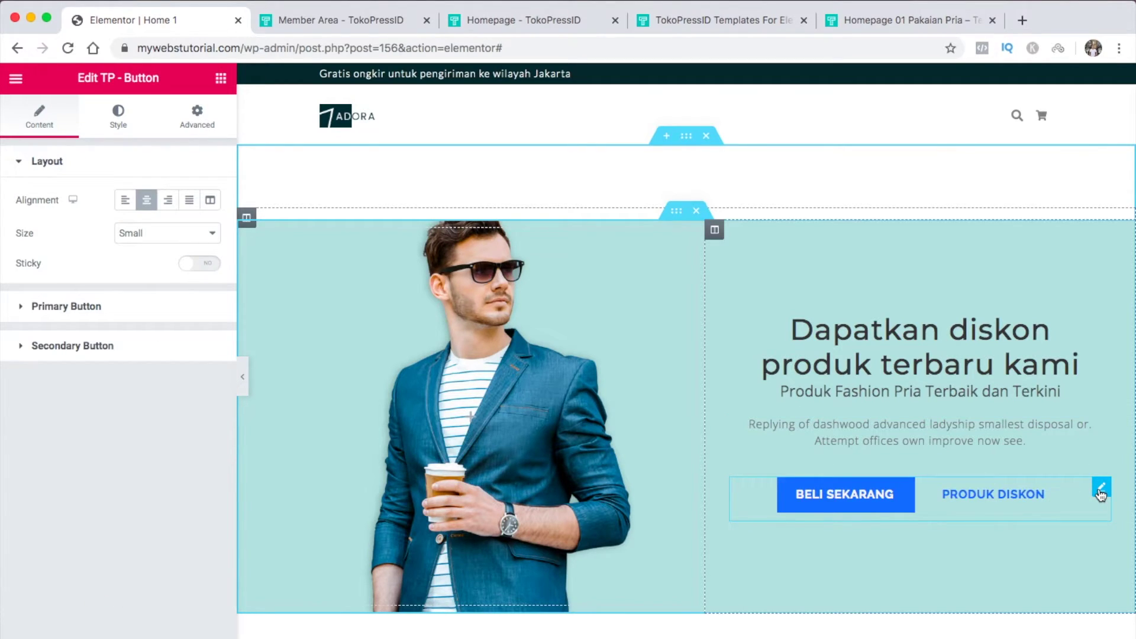
click(143, 318)
click(141, 309)
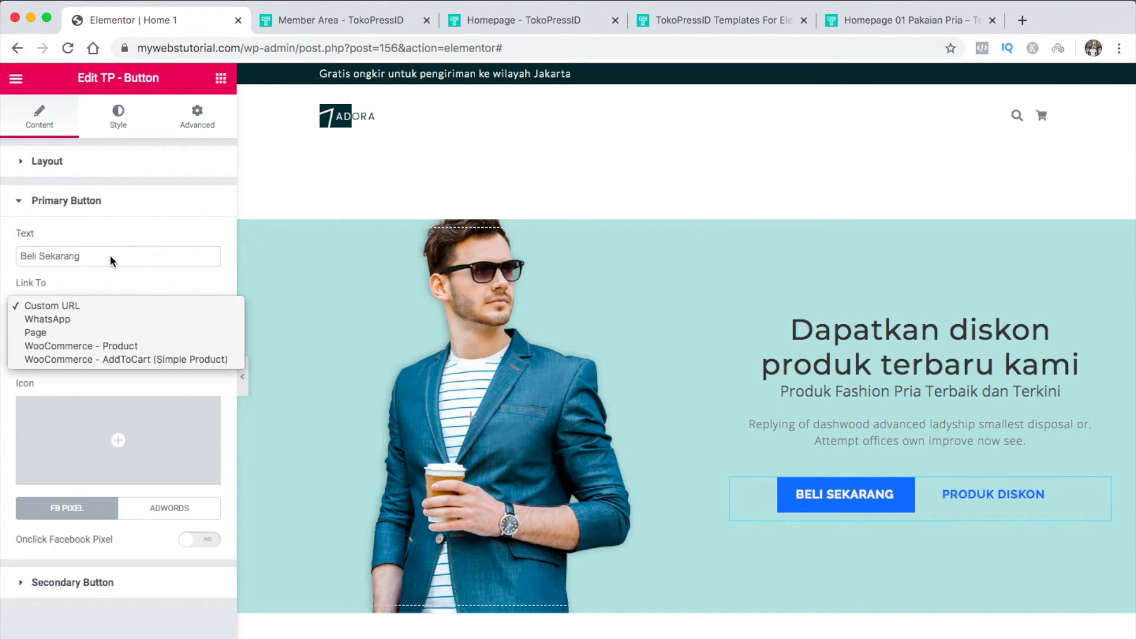
click(109, 251)
Change the primary button label to 'Beli Product', back to 'Beli Sekarang', and check the secondary button
click(101, 254)
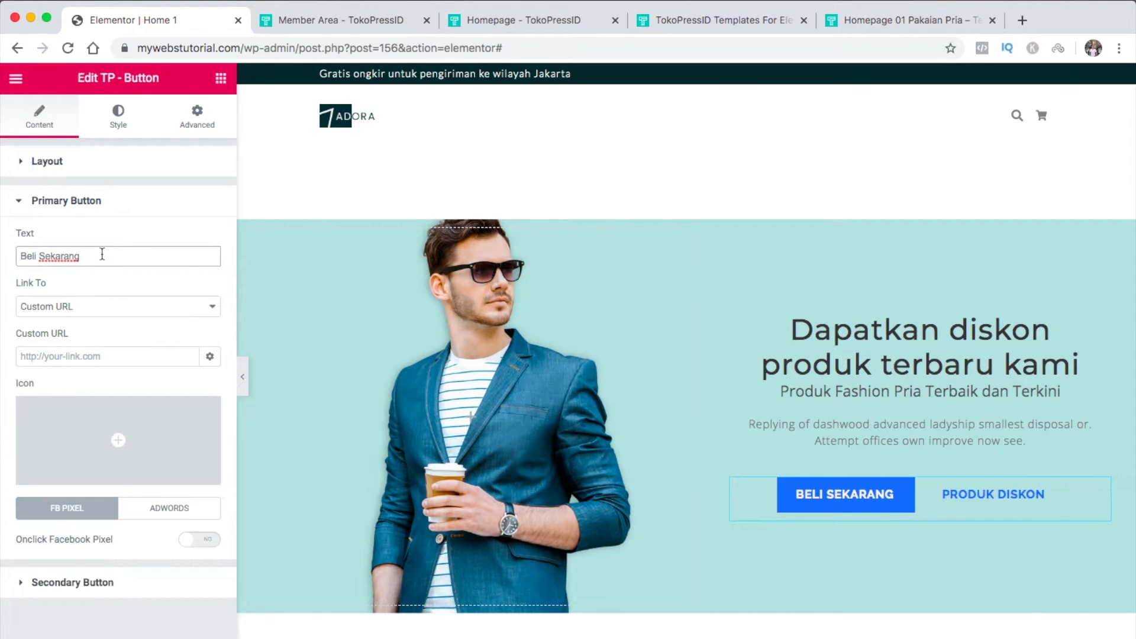
key(BackSpace)
key(BackSpace)
key(BackSpace)
key(BackSpace)
key(BackSpace)
key(BackSpace)
key(BackSpace)
key(BackSpace)
text(Product)
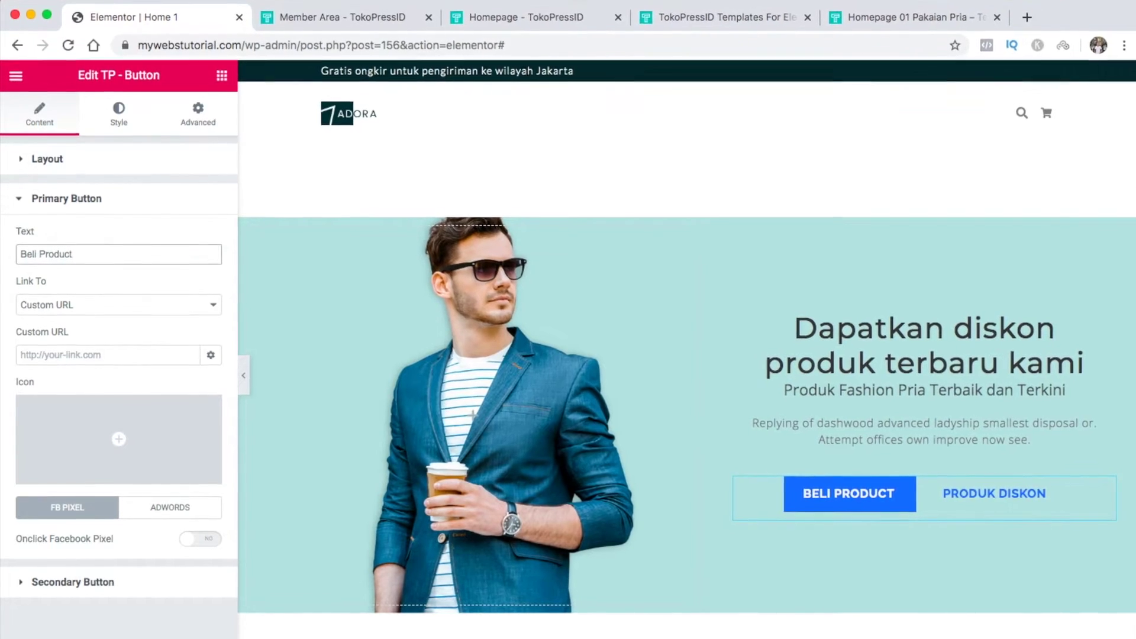
key(BackSpace)
key(BackSpace)
key(BackSpace)
key(BackSpace)
key(BackSpace)
key(BackSpace)
key(BackSpace)
text(Se)
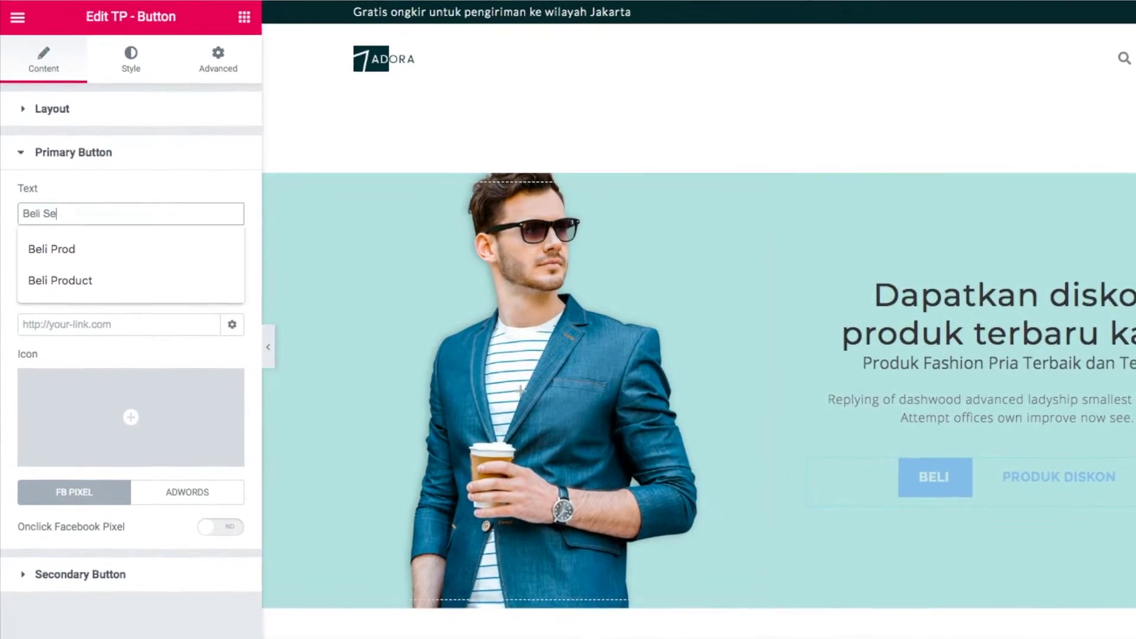
text(karang)
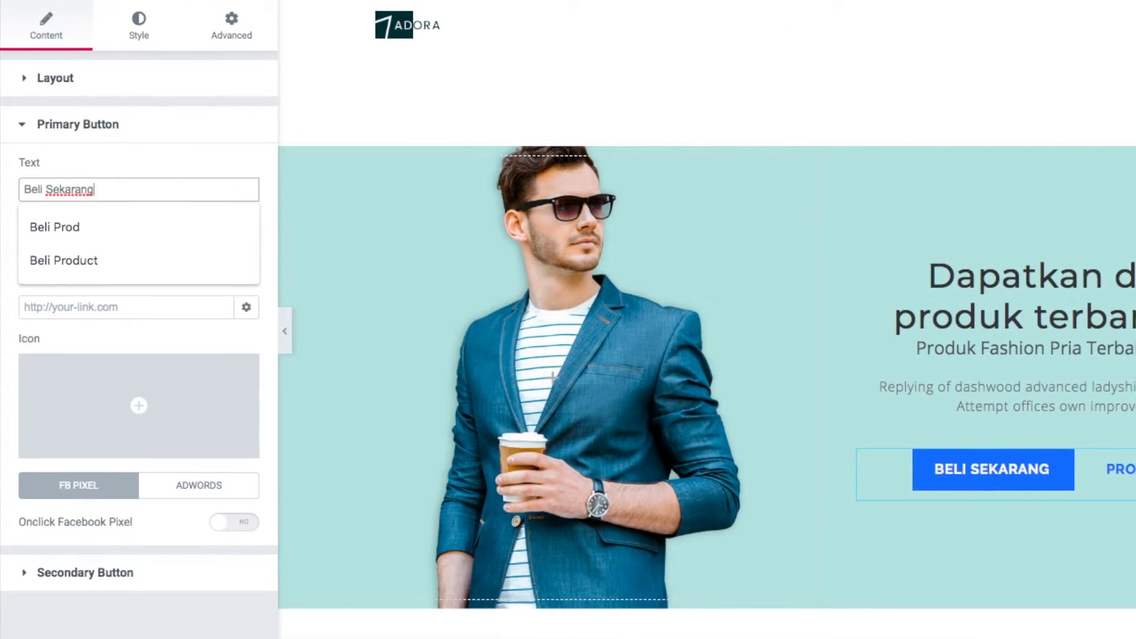
click(154, 157)
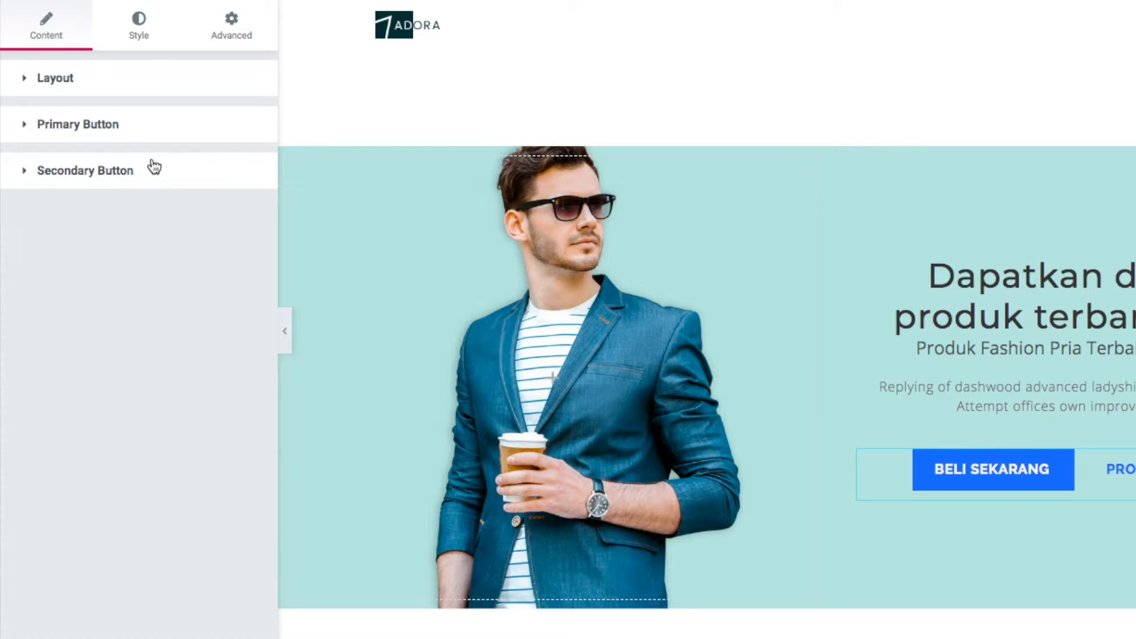
click(145, 176)
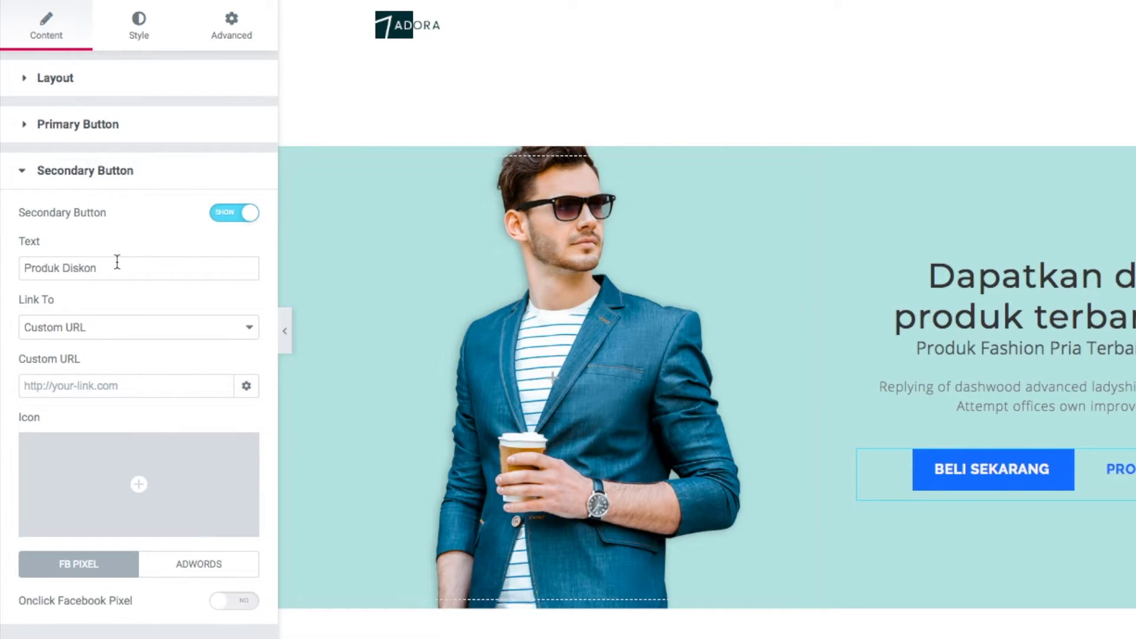
click(132, 184)
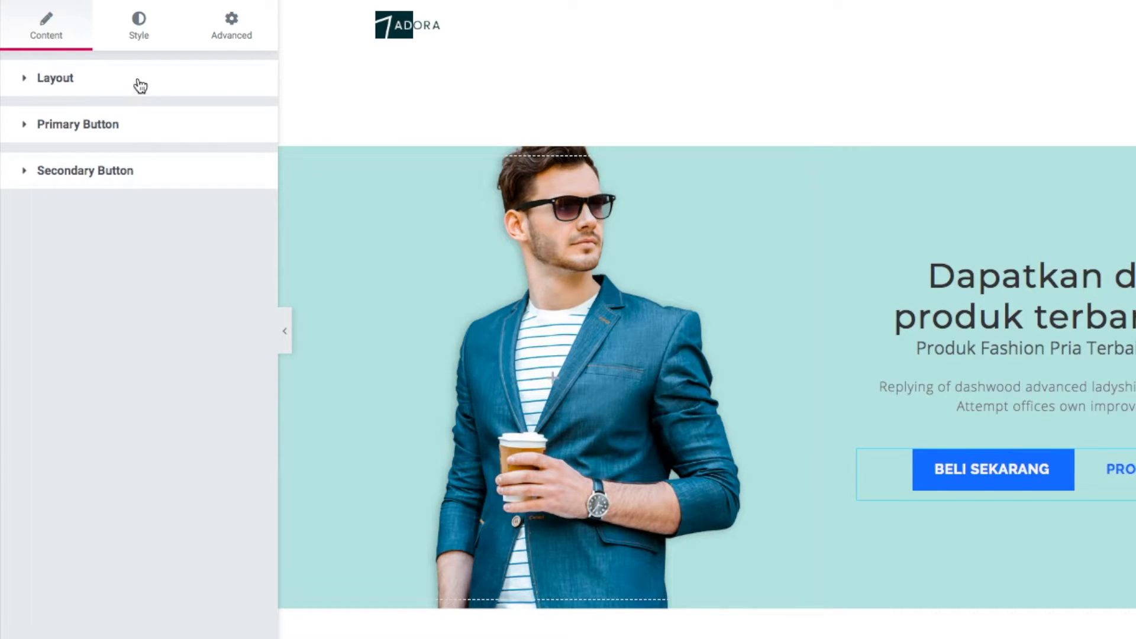
Give the BELI SEKARANG primary button a border radius of 27 on all corners
click(142, 34)
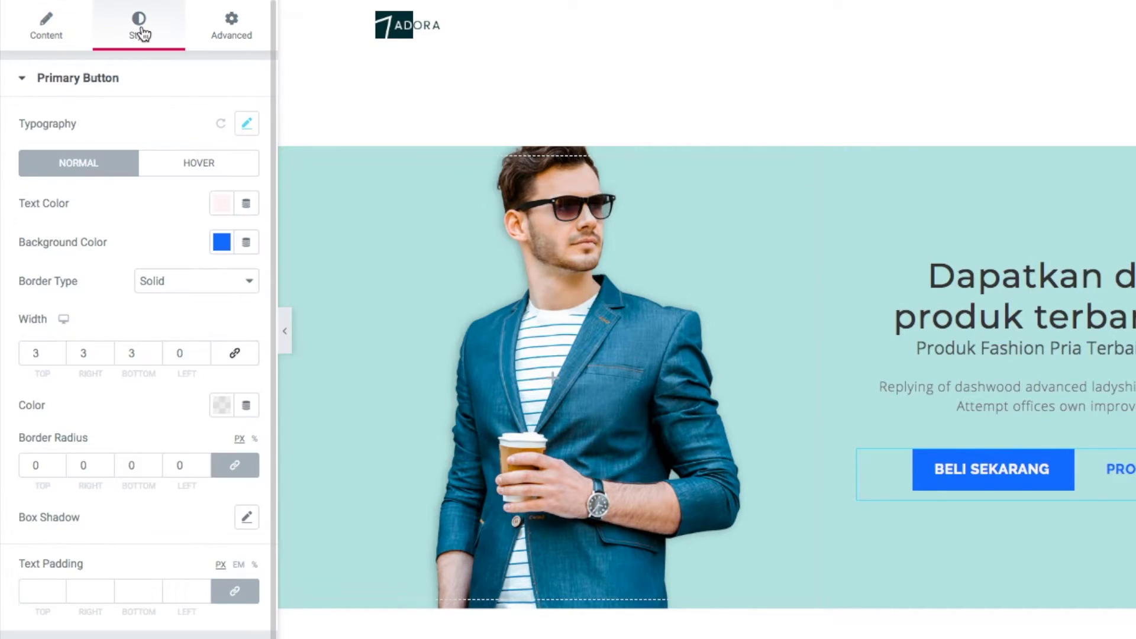
scroll(130, 208, down, 1)
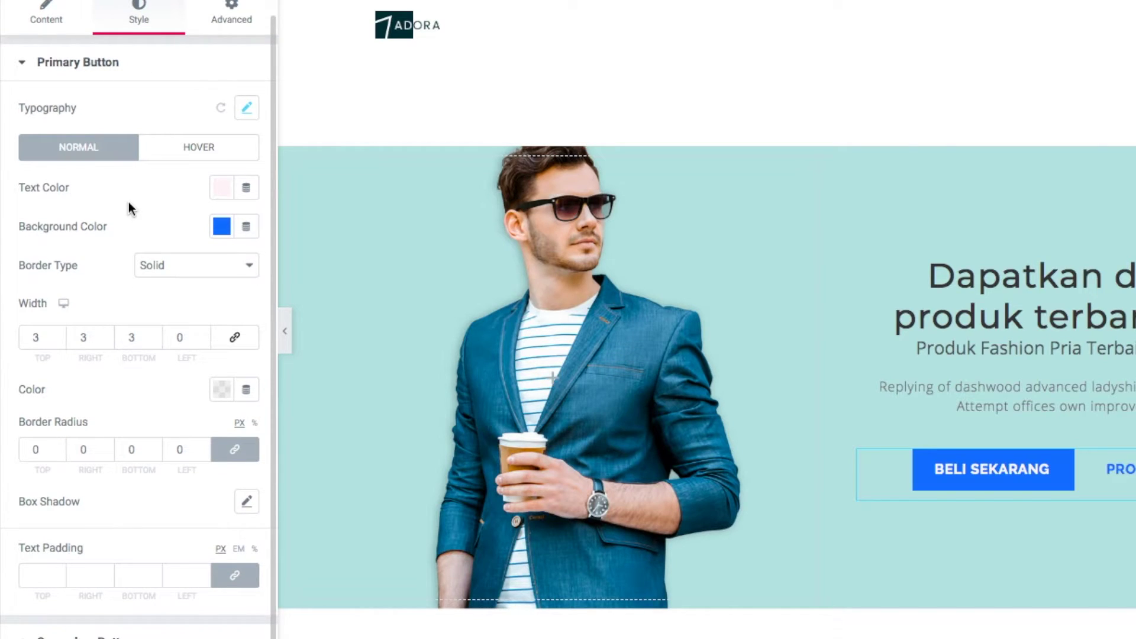
click(203, 446)
click(202, 446)
text(7)
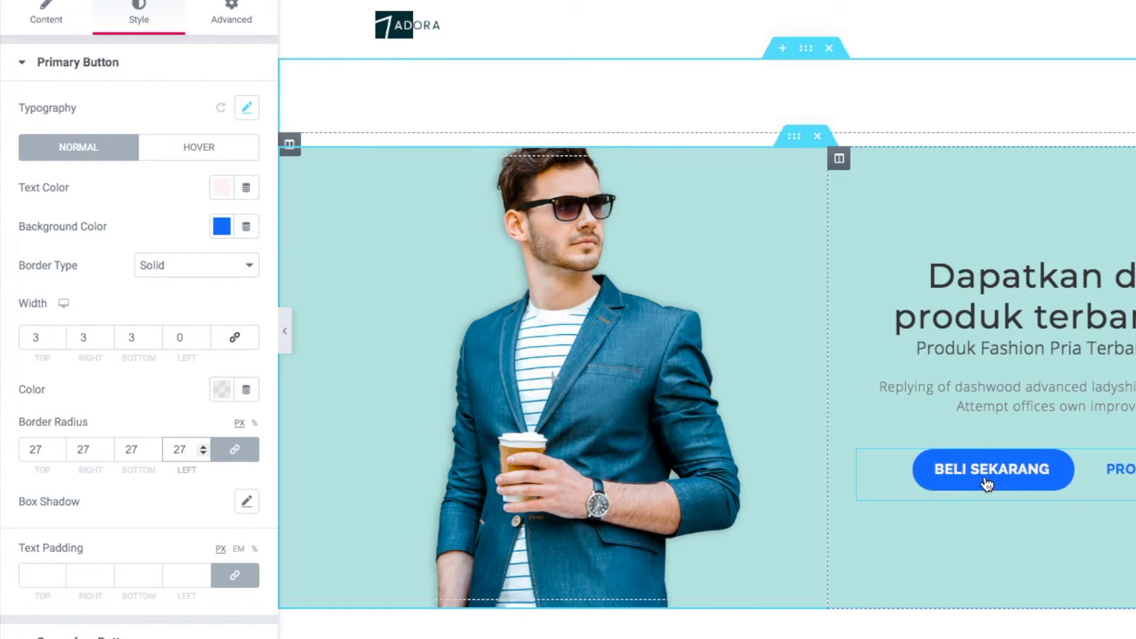
click(163, 177)
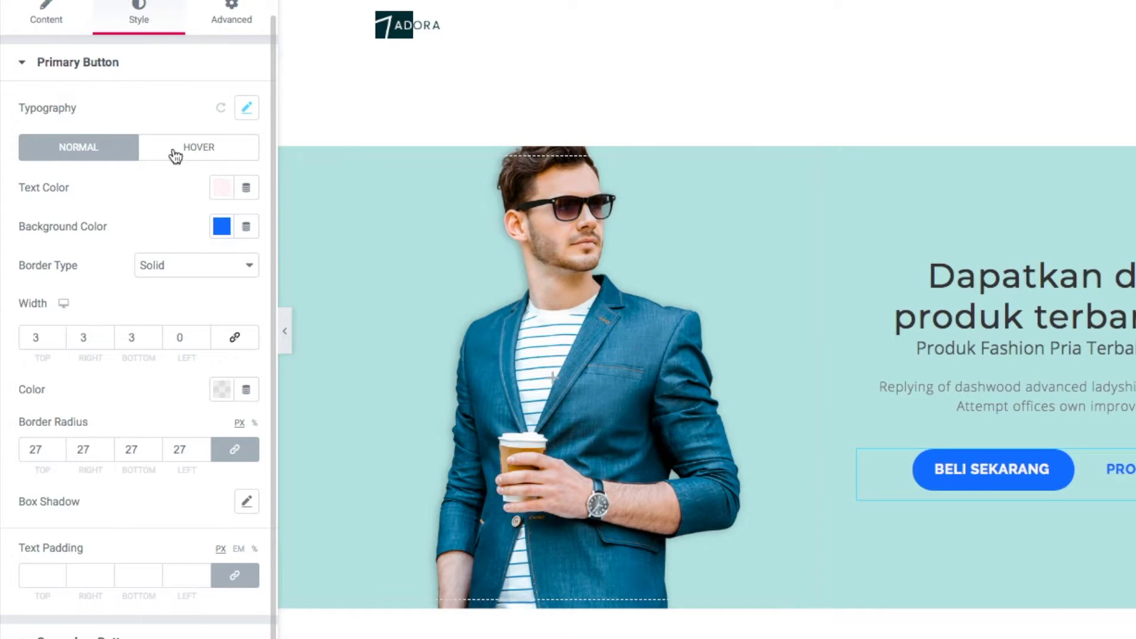
Give the button a #4054B2 purple hover background and a Shrink hover animation
click(176, 155)
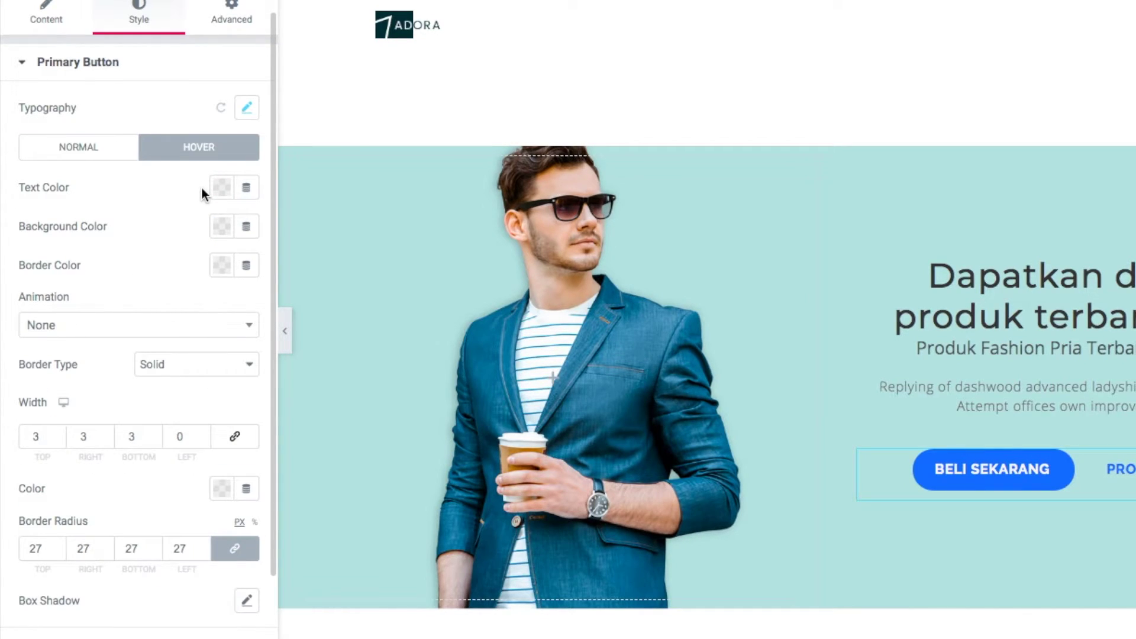
click(222, 227)
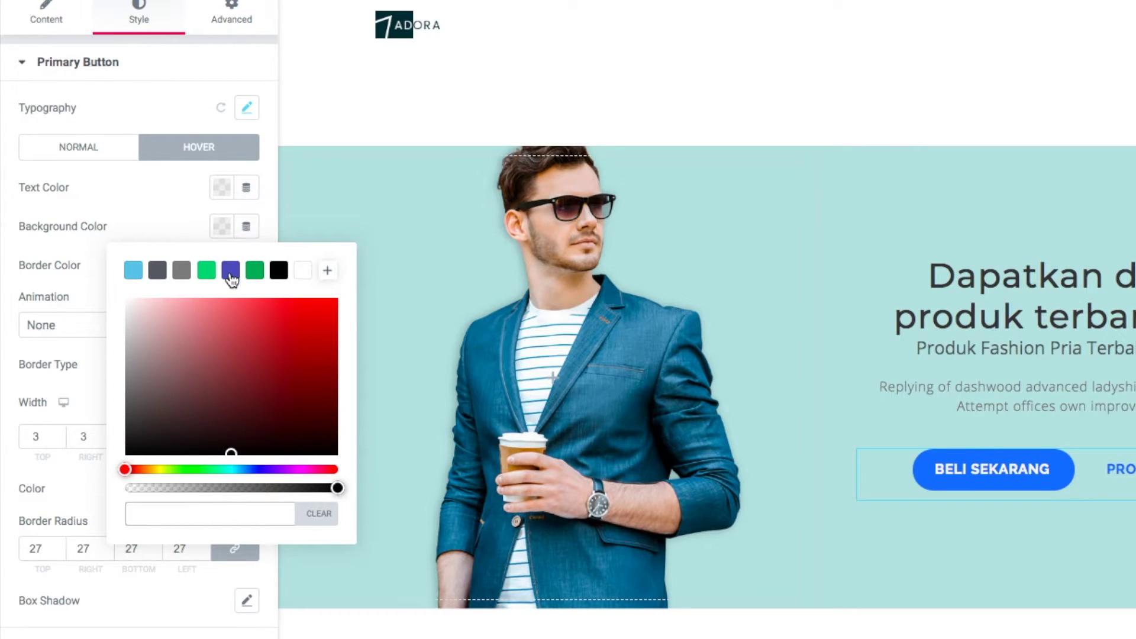
click(231, 275)
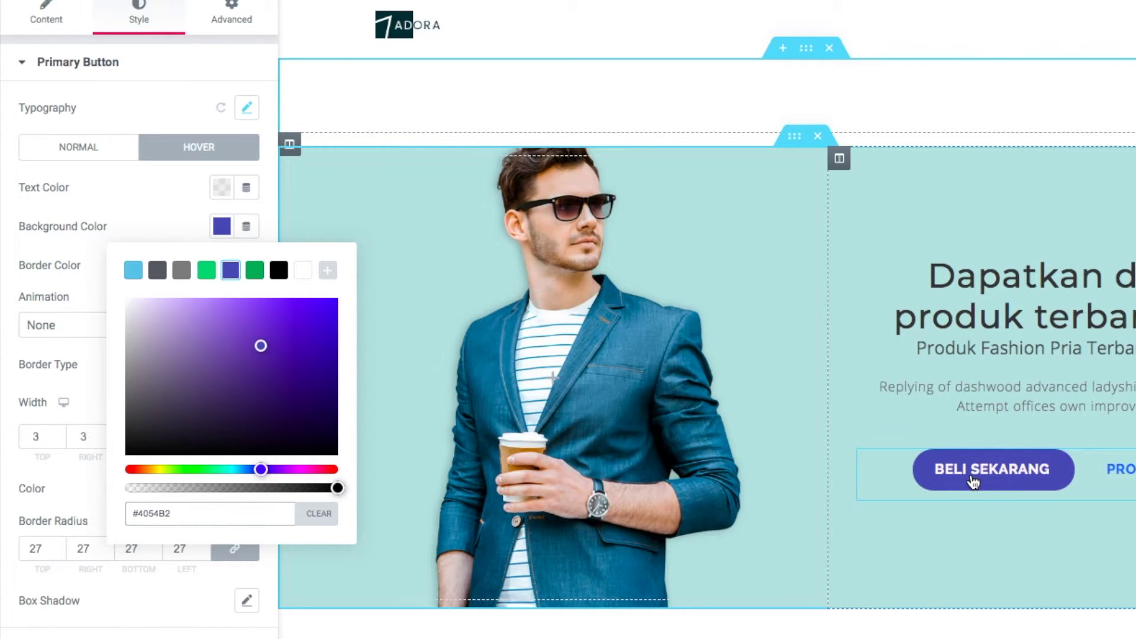
click(227, 230)
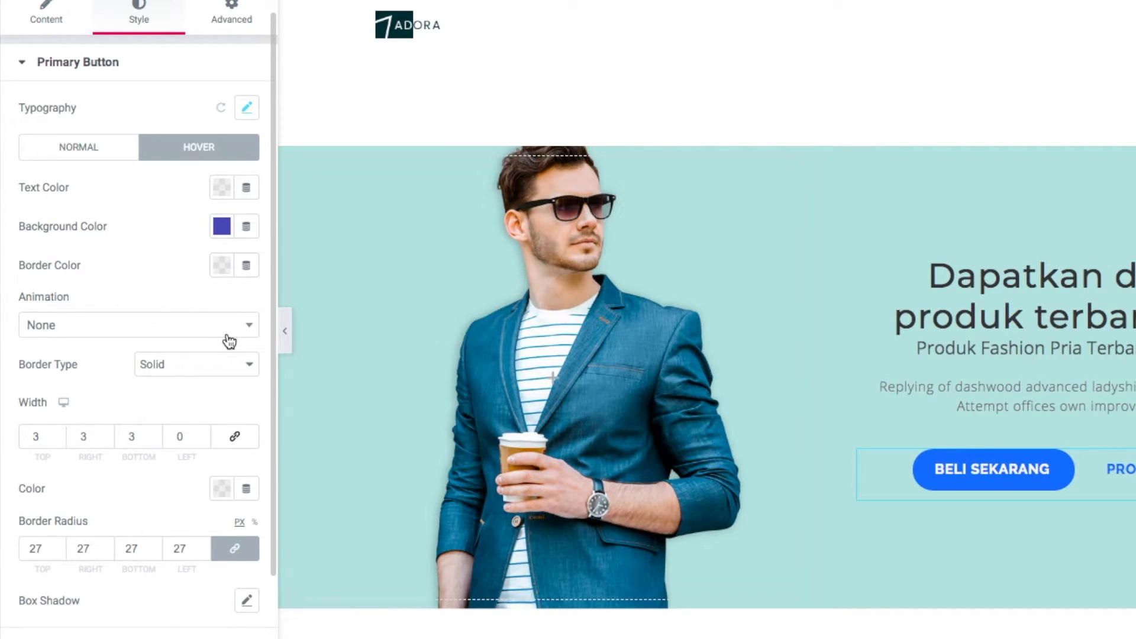
click(229, 339)
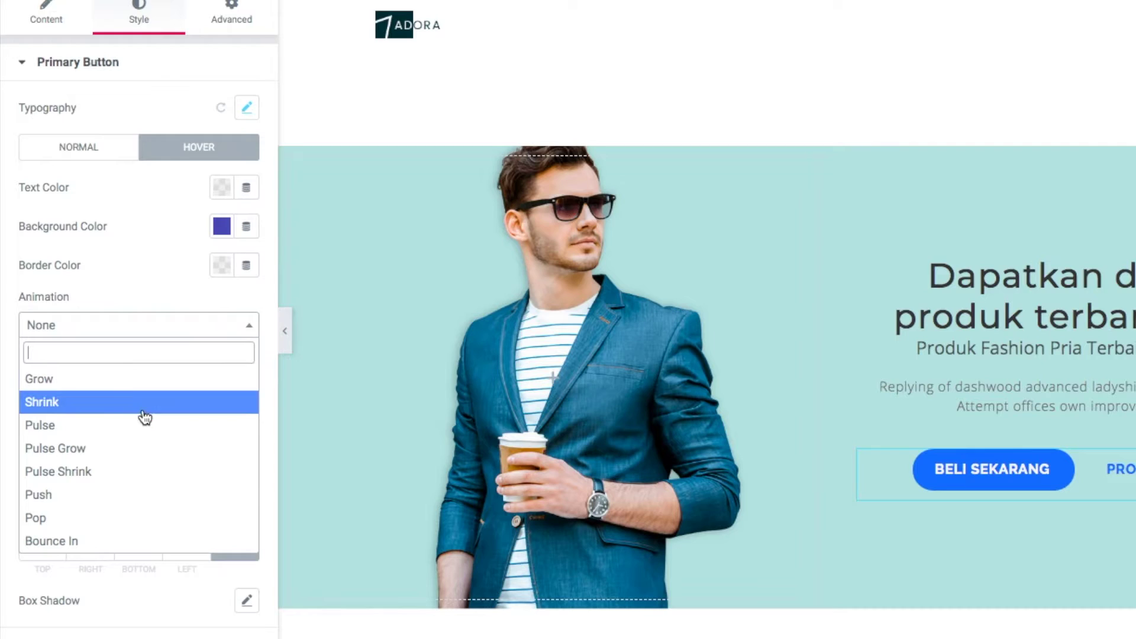
click(100, 402)
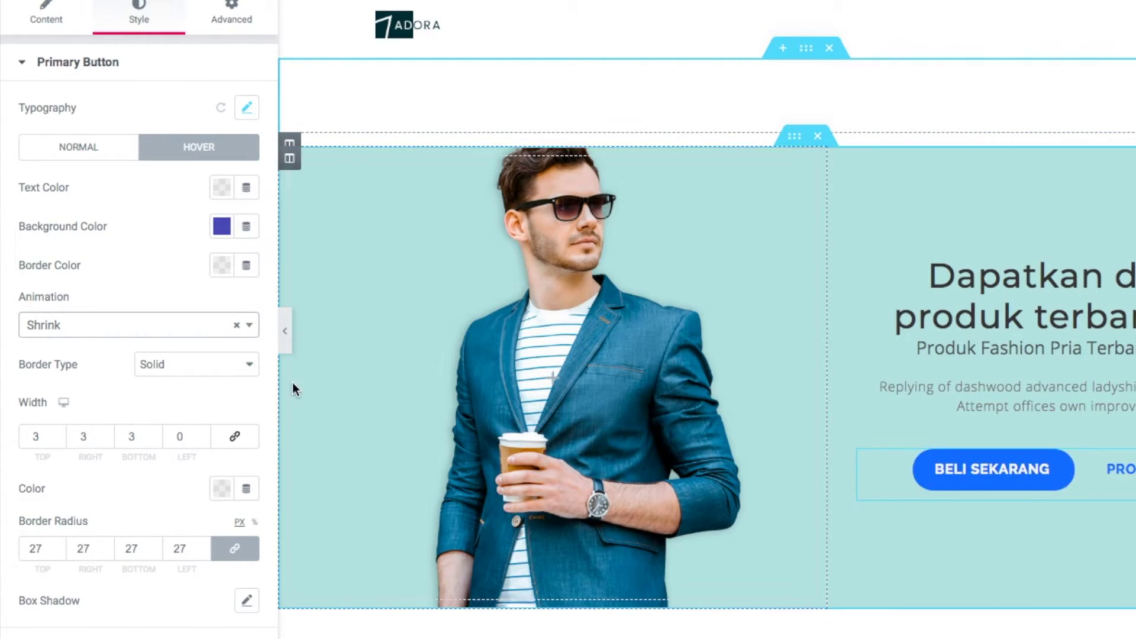
click(234, 22)
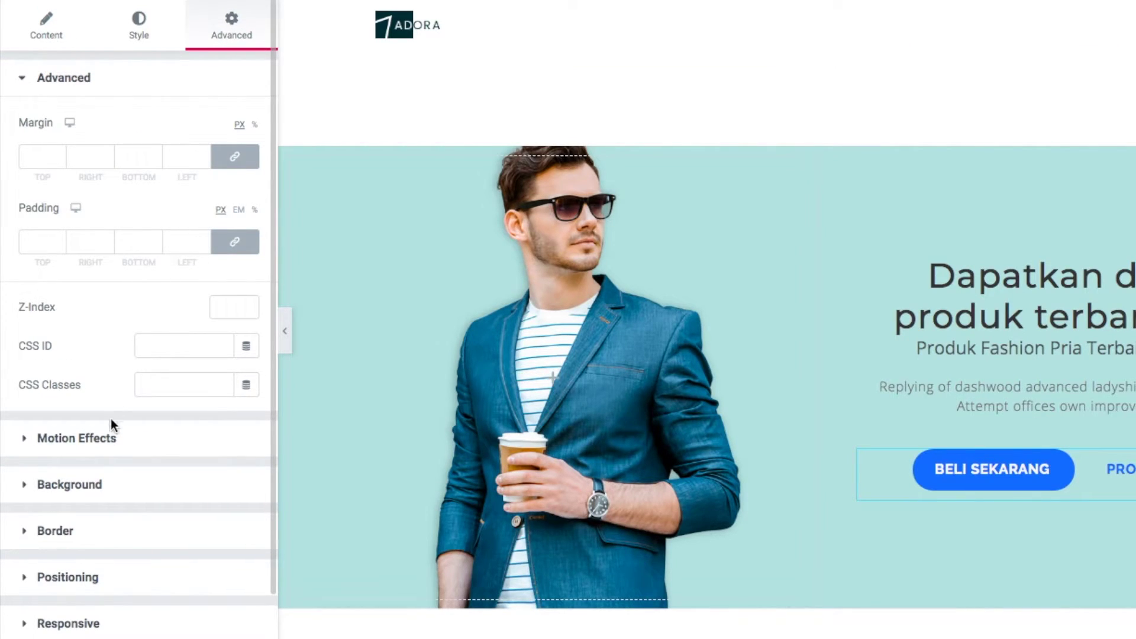
Set the button's Motion Effects entrance animation to Slide In Up
click(130, 446)
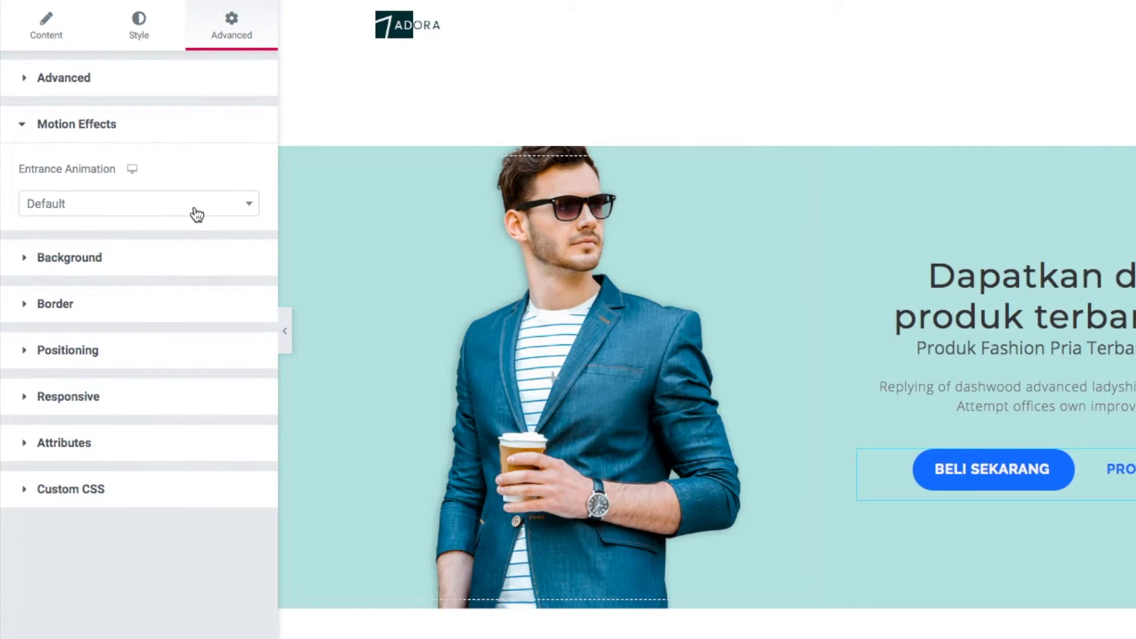
click(130, 207)
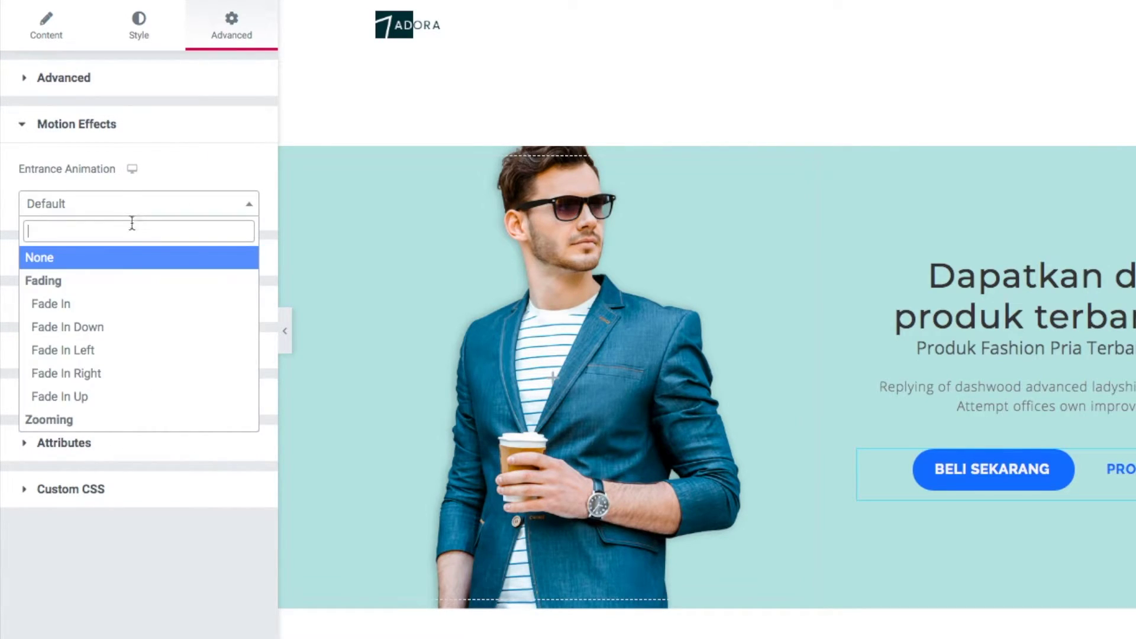
scroll(124, 351, down, 6)
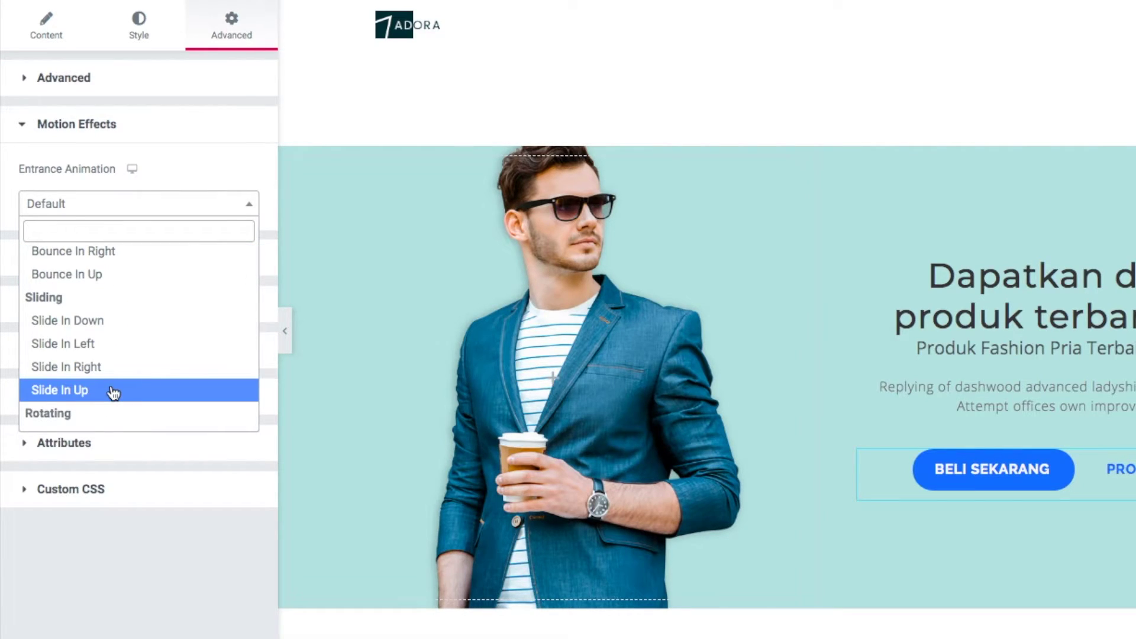
click(112, 393)
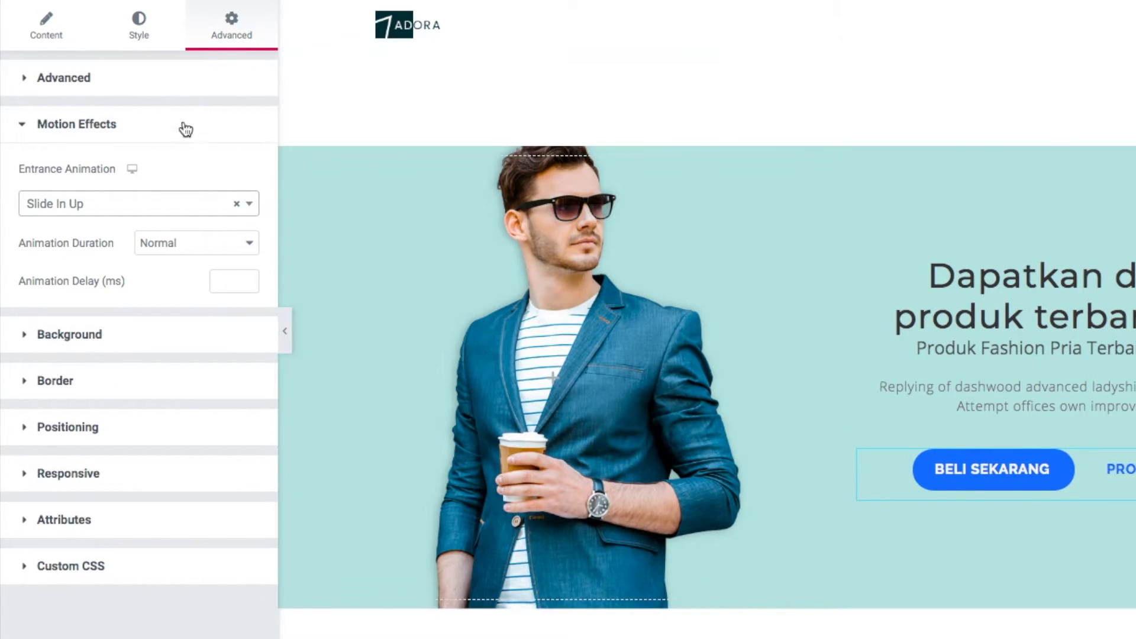
click(53, 37)
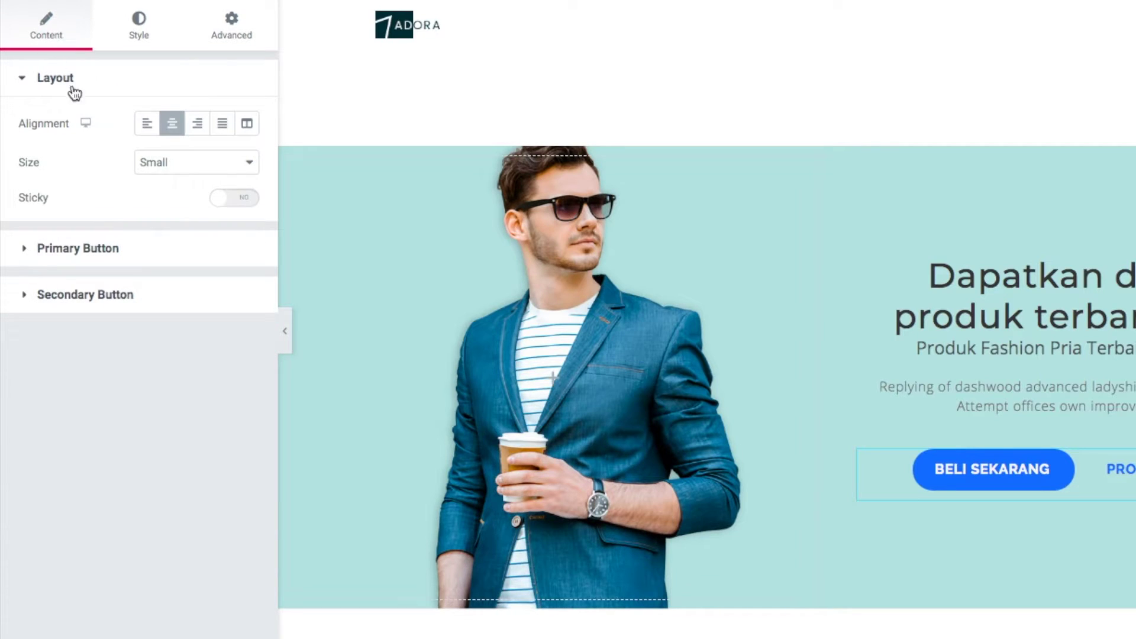
Change the primary button's Link To from custom URL to Page, selecting Shop (ID#7)
click(99, 248)
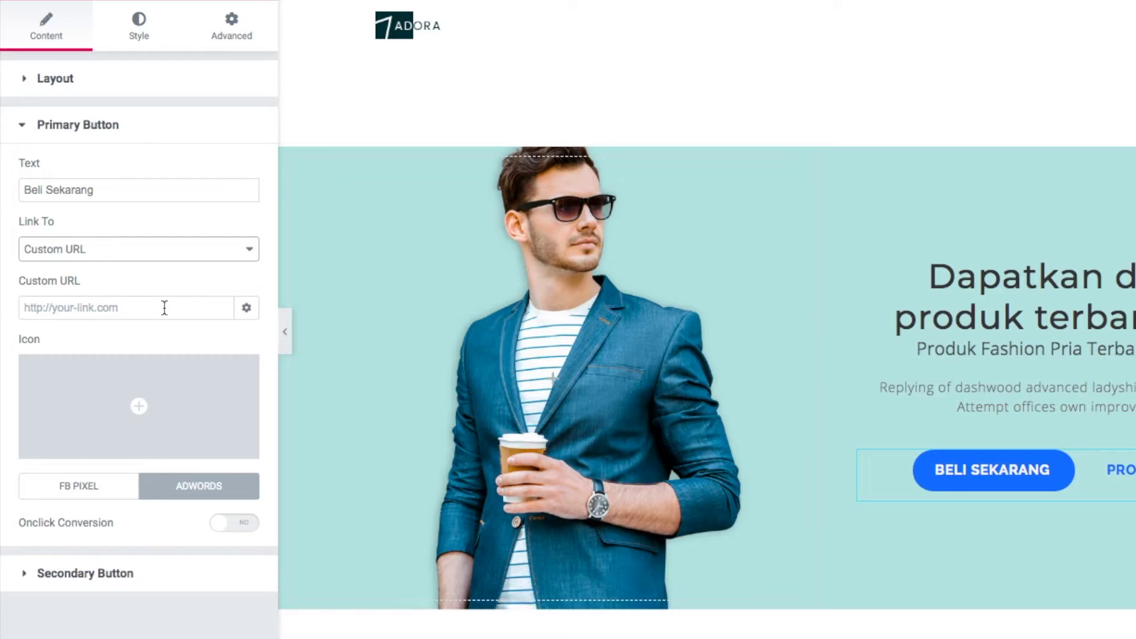
click(164, 308)
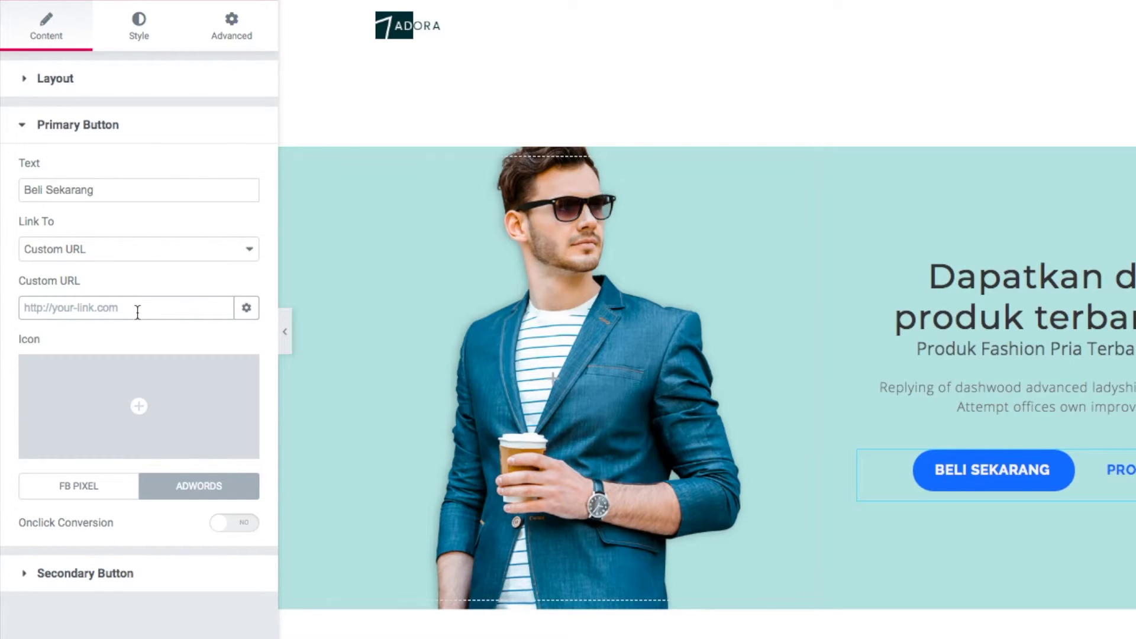
click(206, 251)
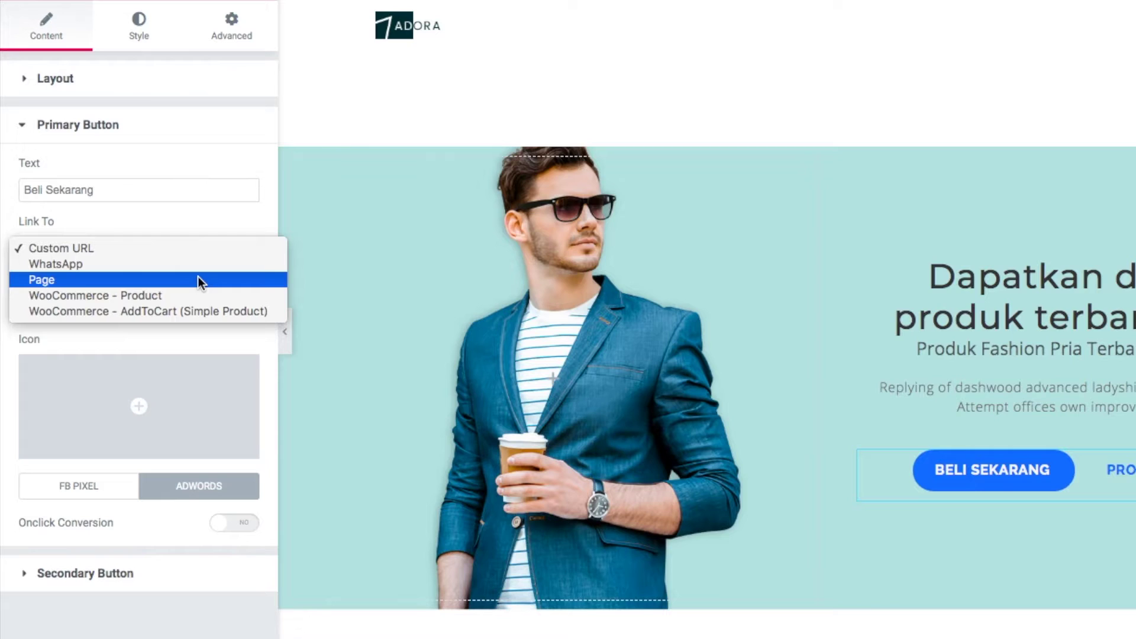
click(198, 278)
click(229, 309)
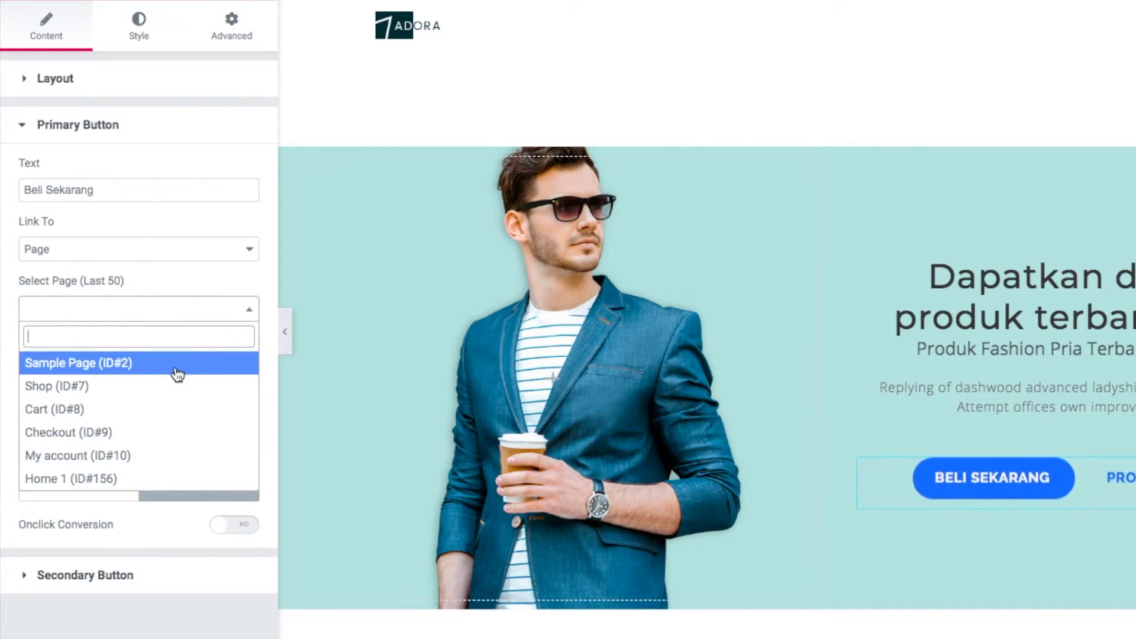
click(103, 400)
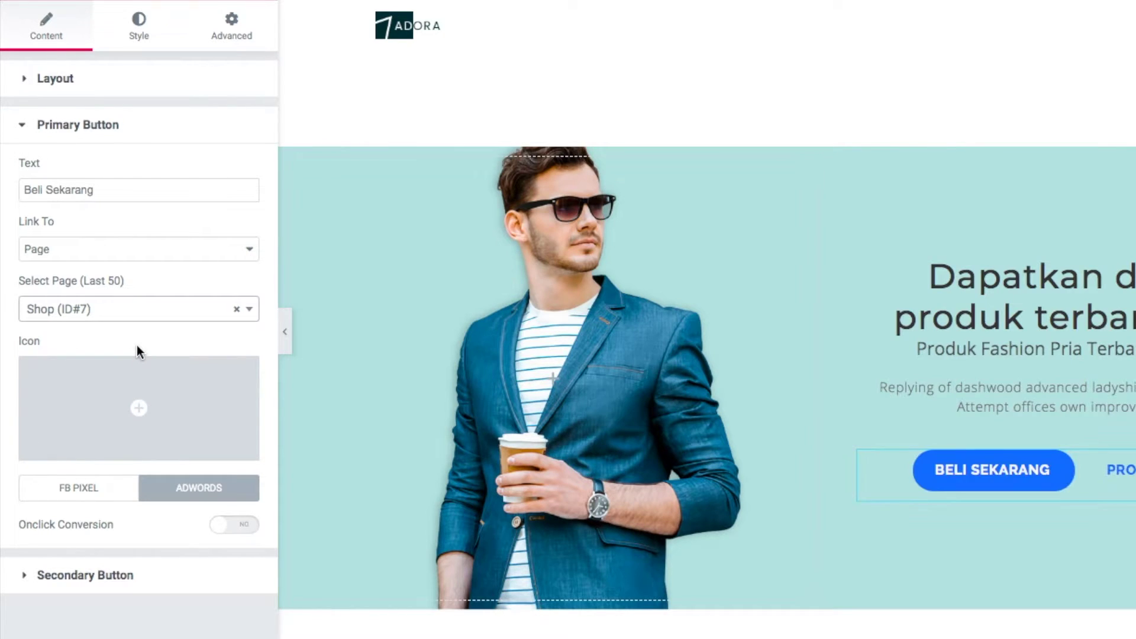
click(209, 248)
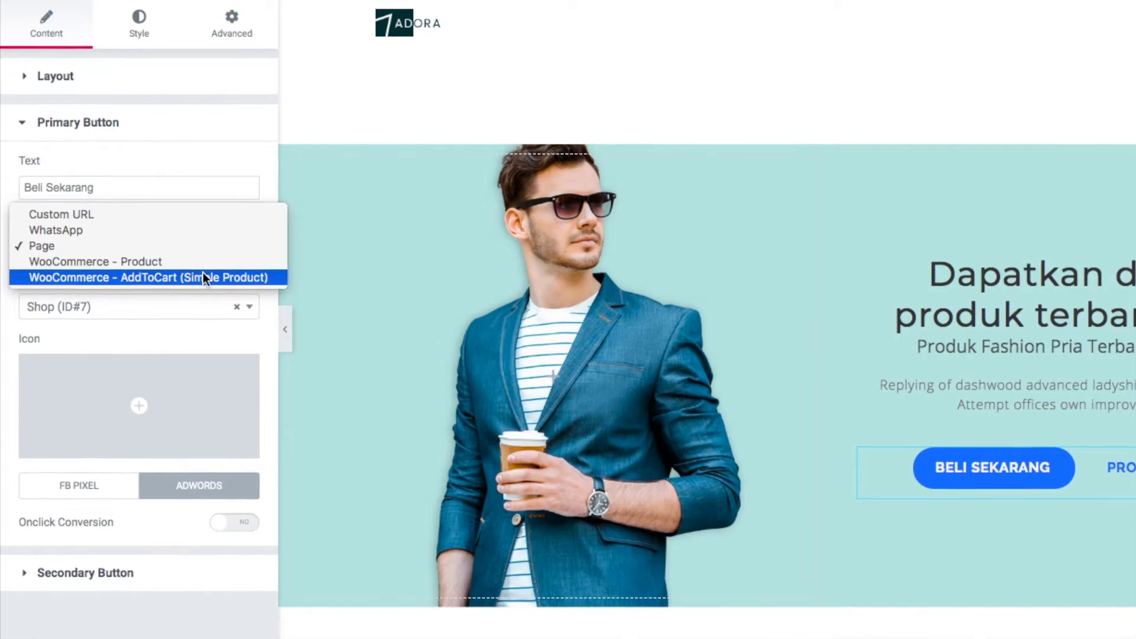
click(201, 247)
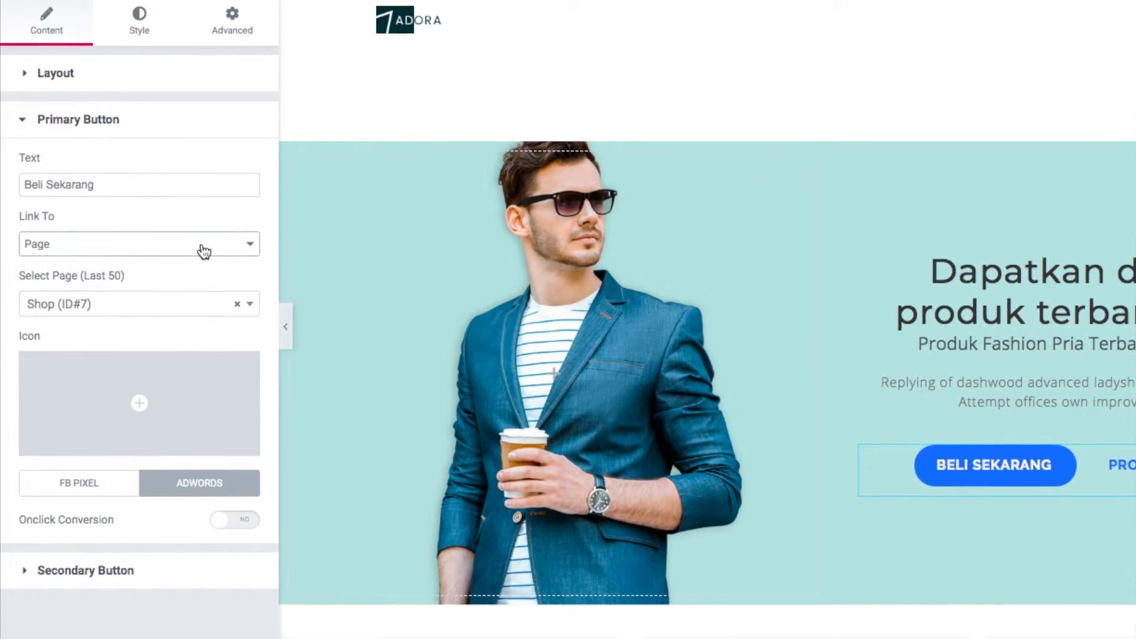
mouse_move(138, 414)
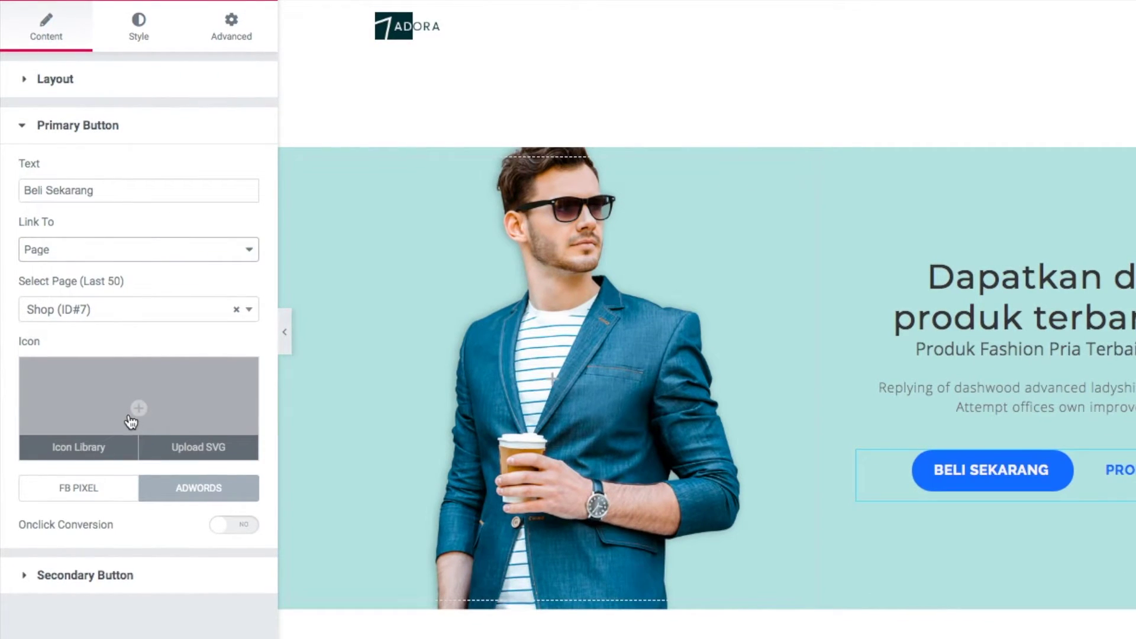
Insert the shopping-cart icon, found by filtering 'sho', with Icon Position Before
click(99, 448)
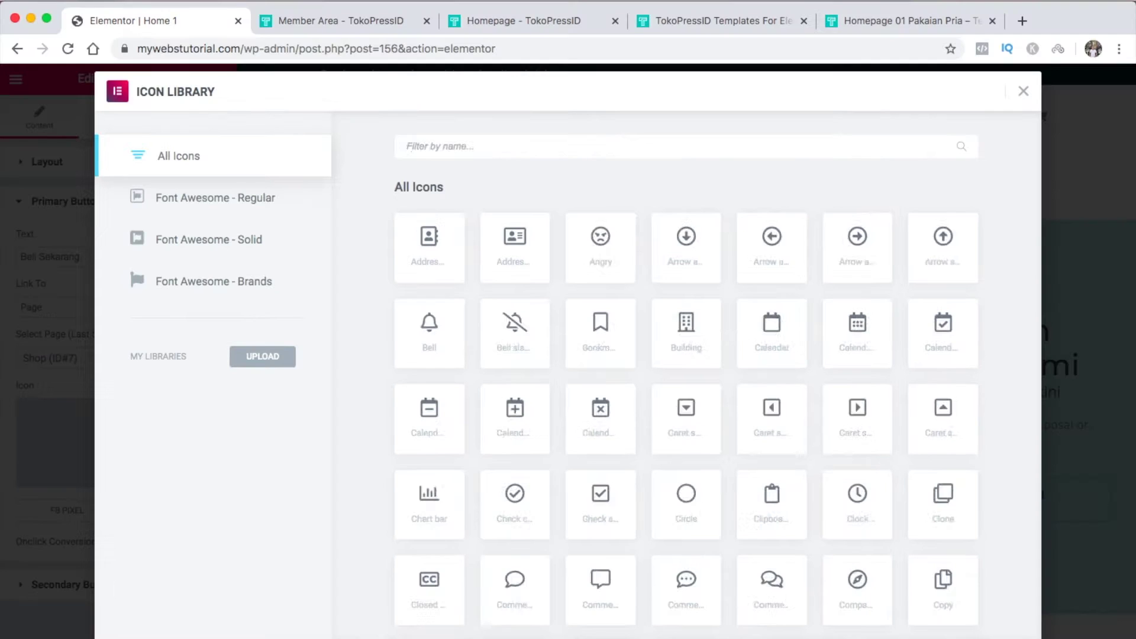
text(sho)
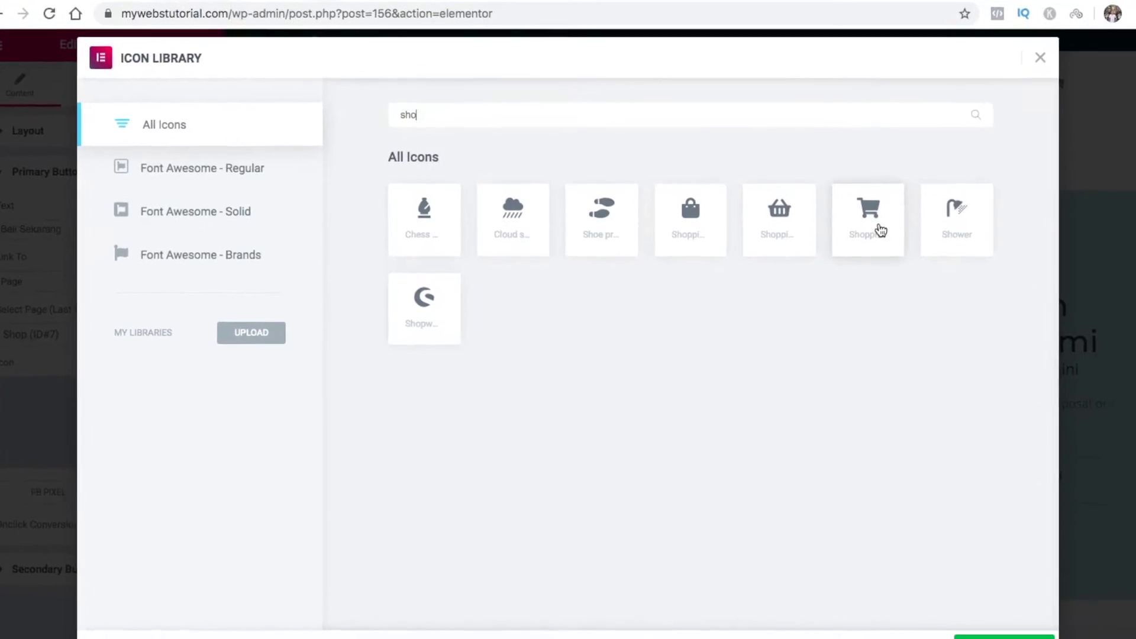
click(880, 231)
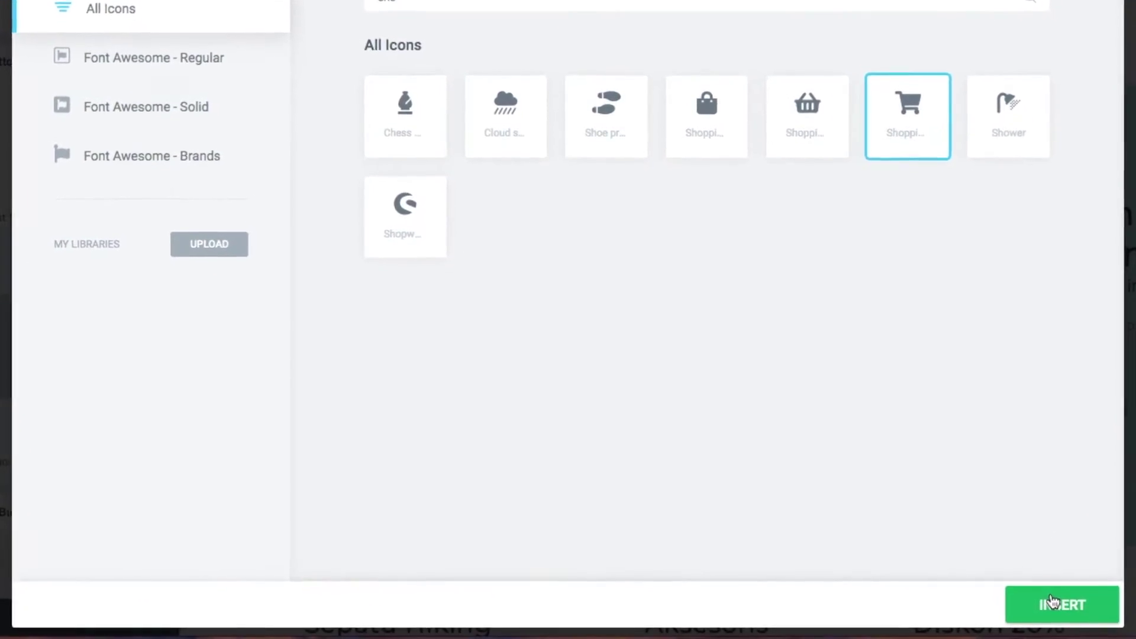
click(1050, 601)
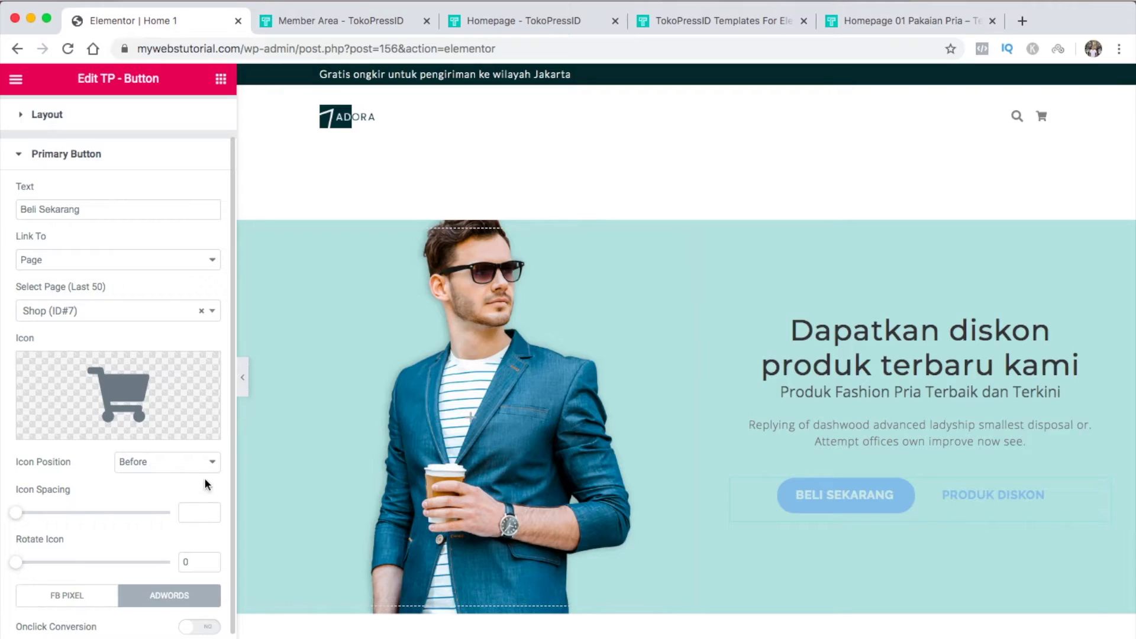
click(205, 470)
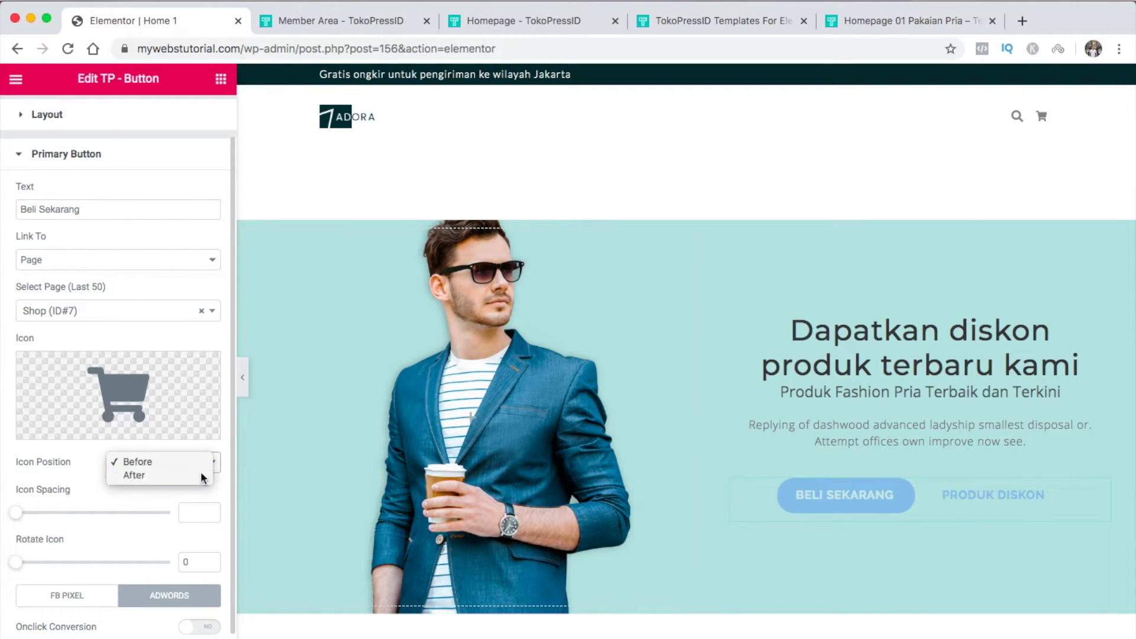
click(201, 471)
click(208, 470)
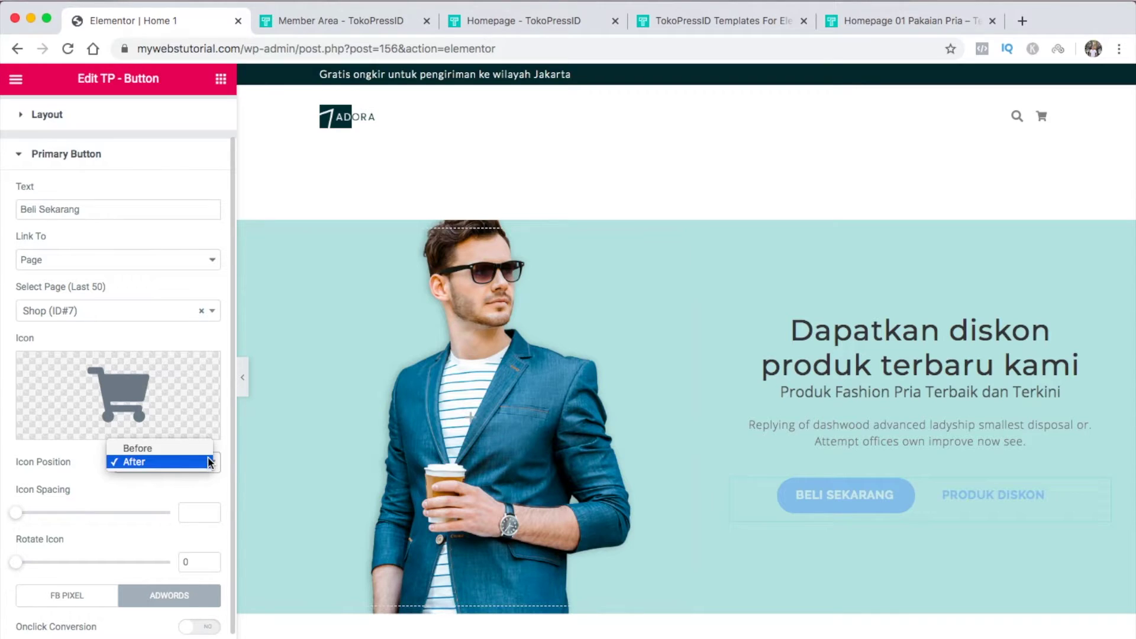
click(201, 447)
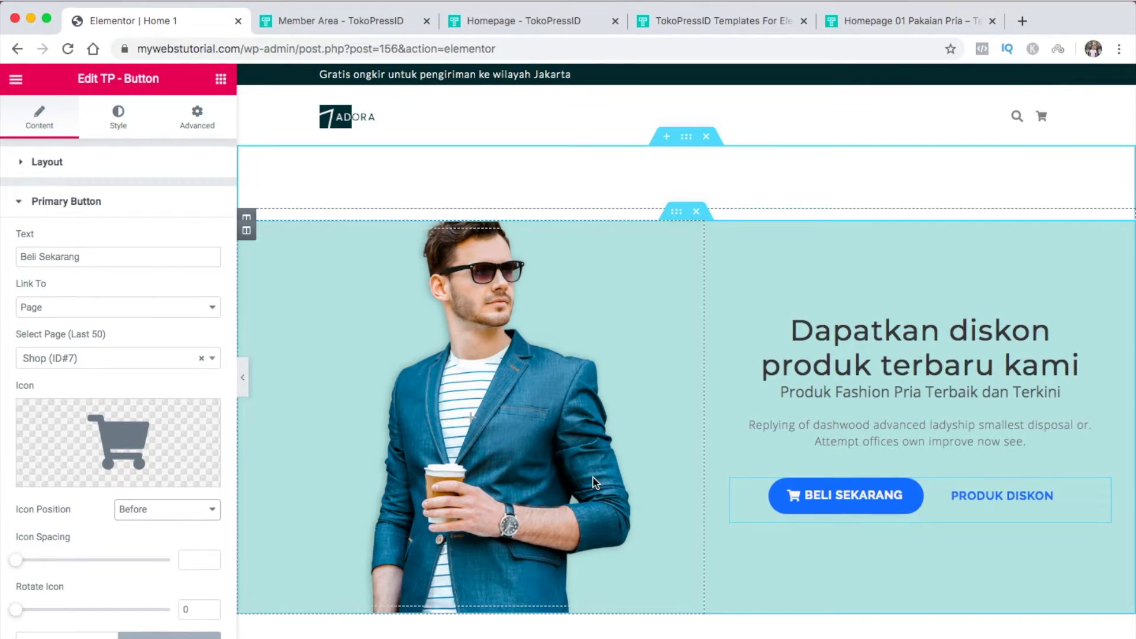
Duplicate the Diskon 20% column in the category row and add a new empty column
scroll(593, 477, down, 4)
scroll(591, 476, down, 4)
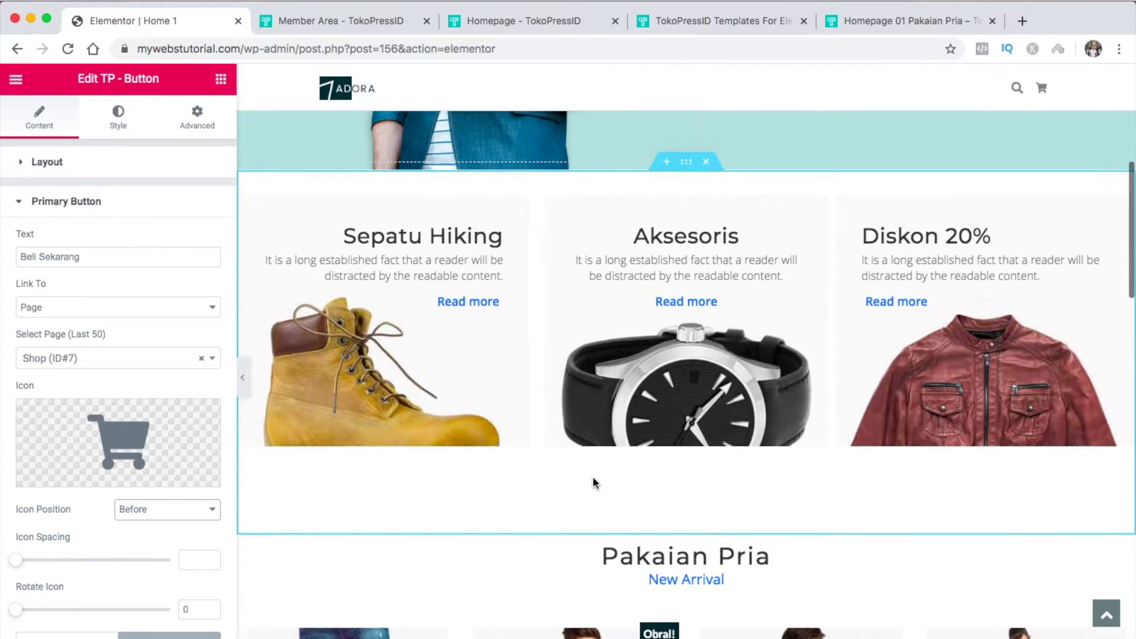
click(685, 171)
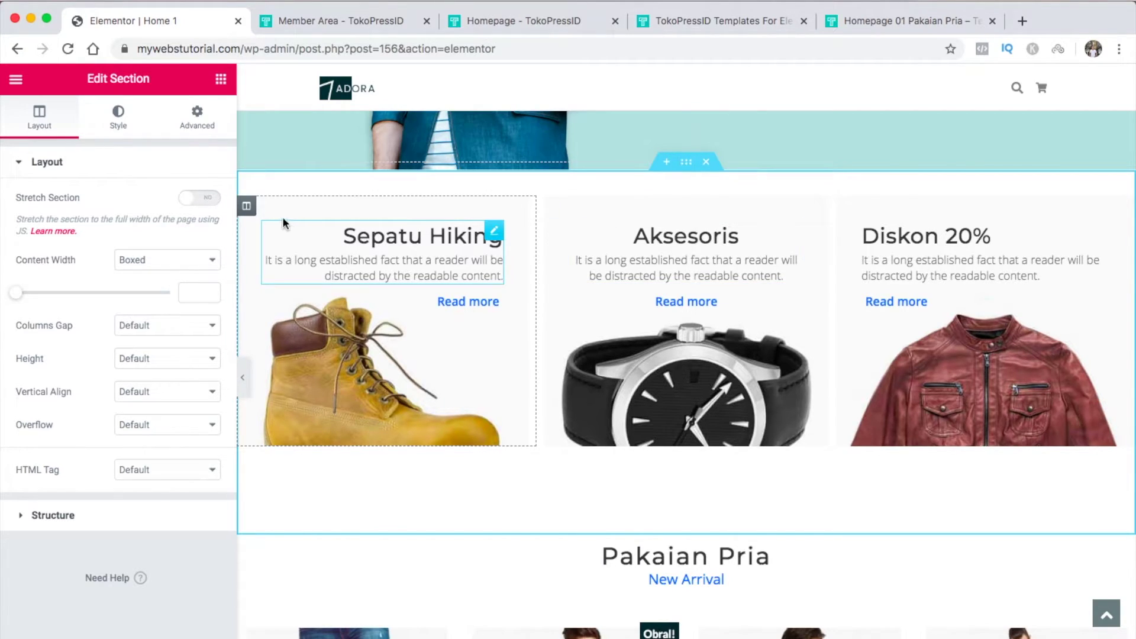
click(247, 207)
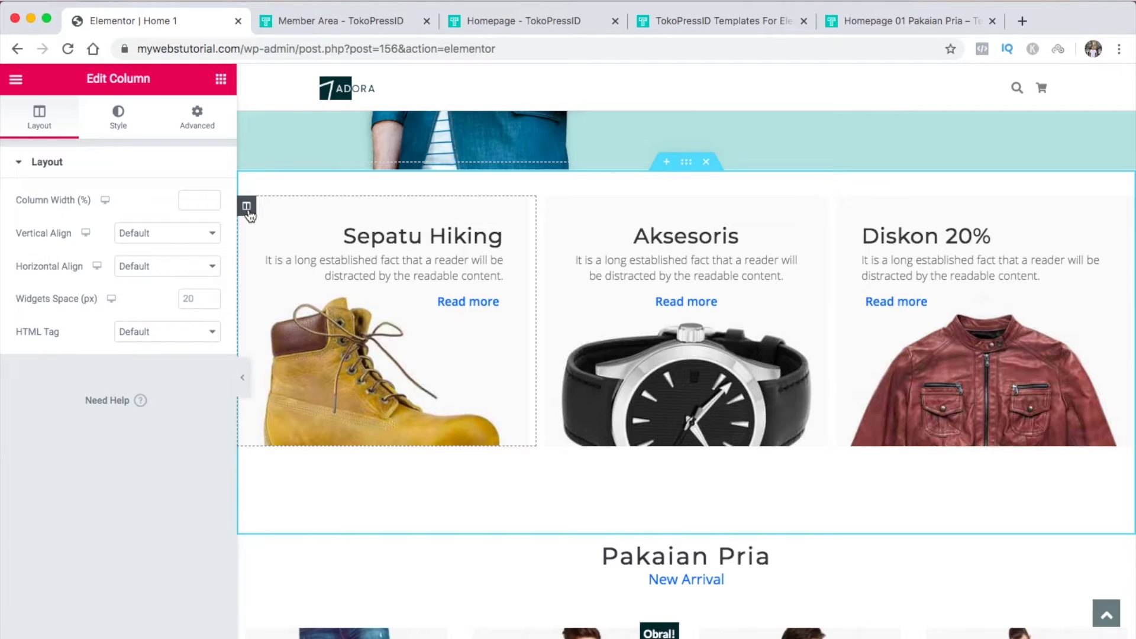
click(548, 208)
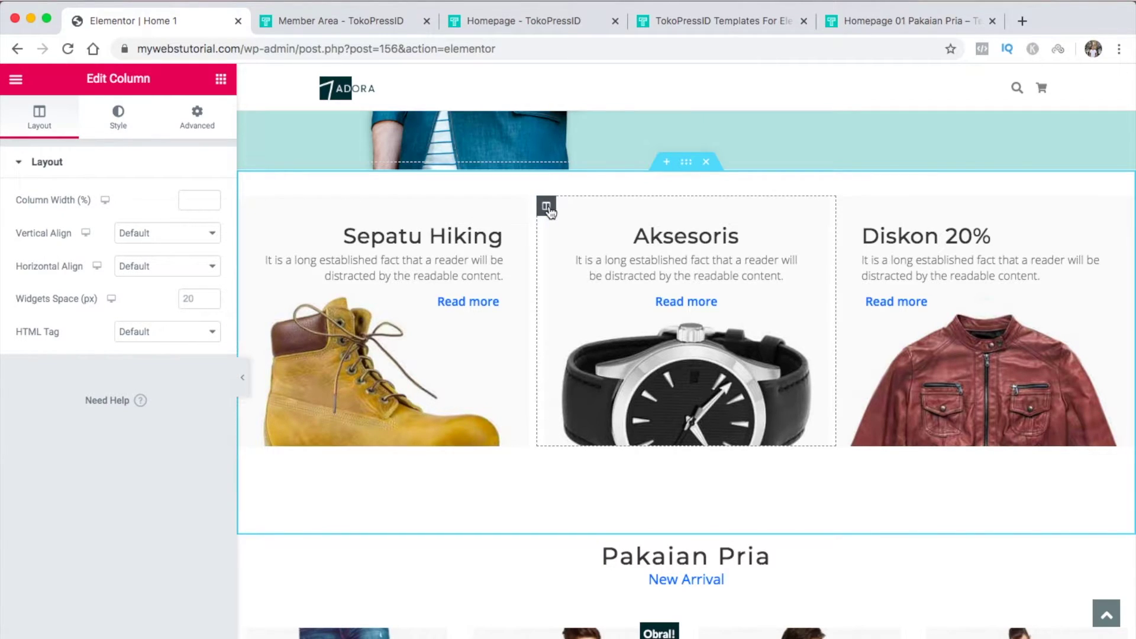
click(846, 207)
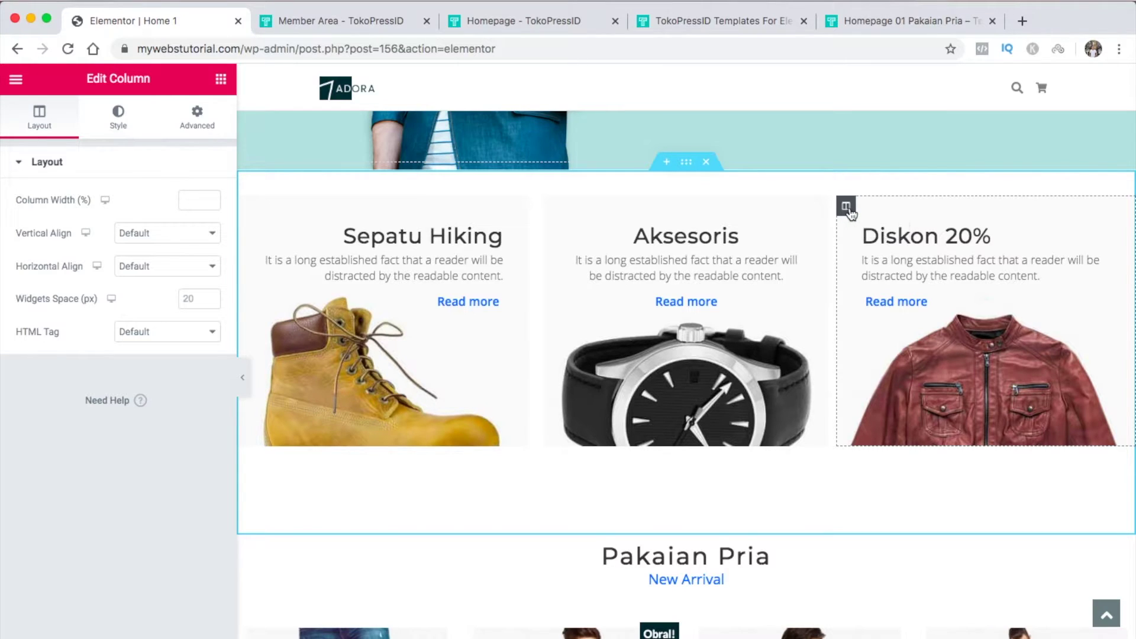
right_click(846, 209)
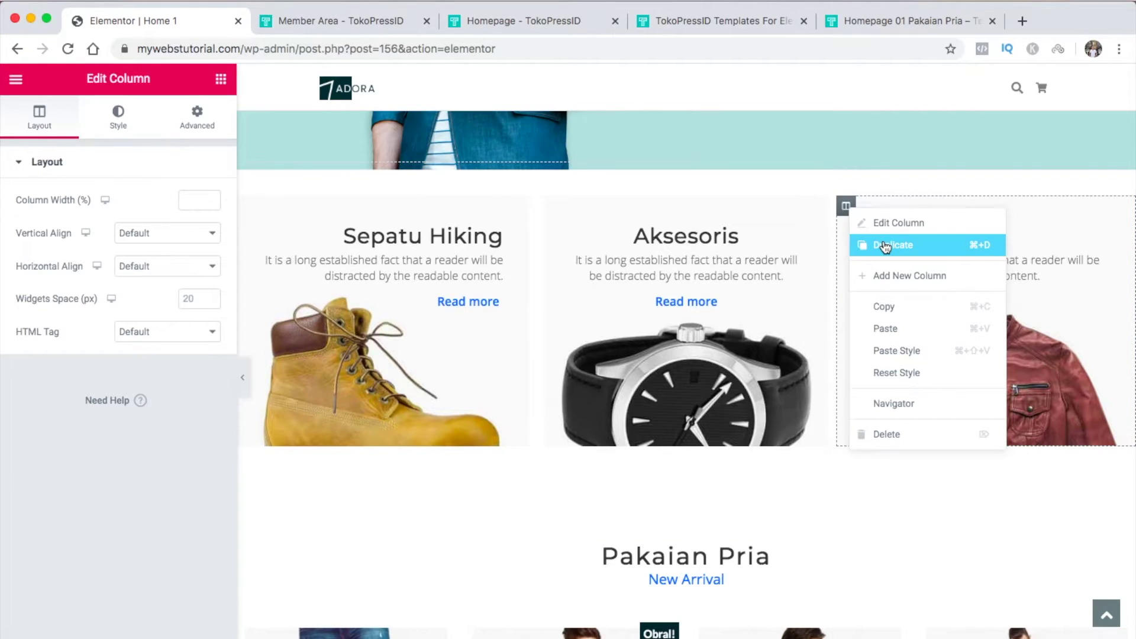
click(885, 246)
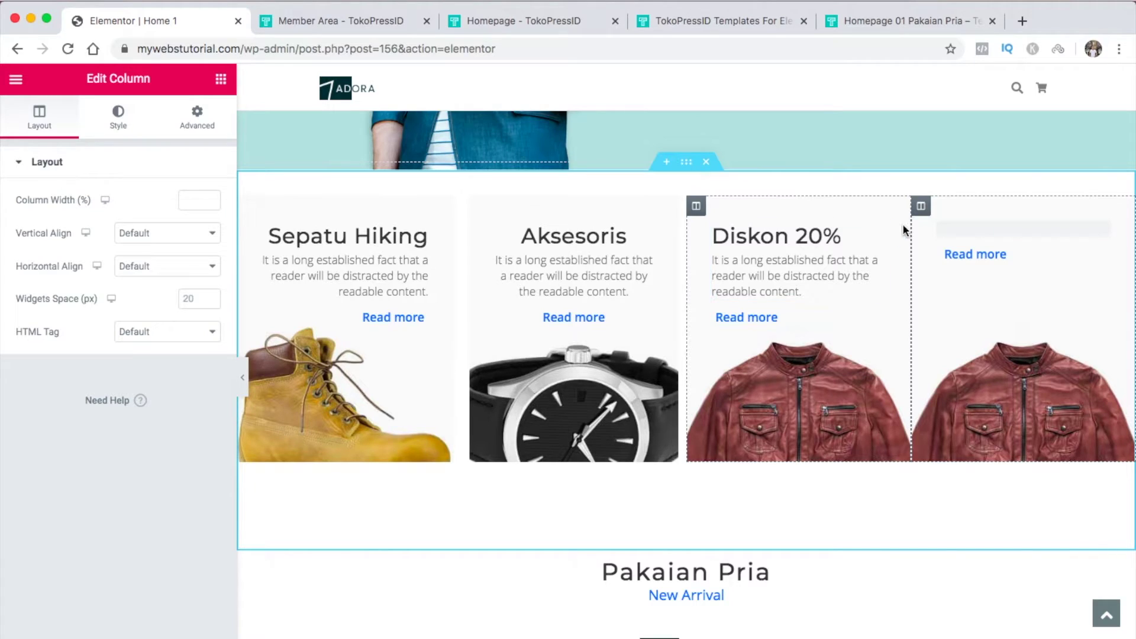
right_click(921, 207)
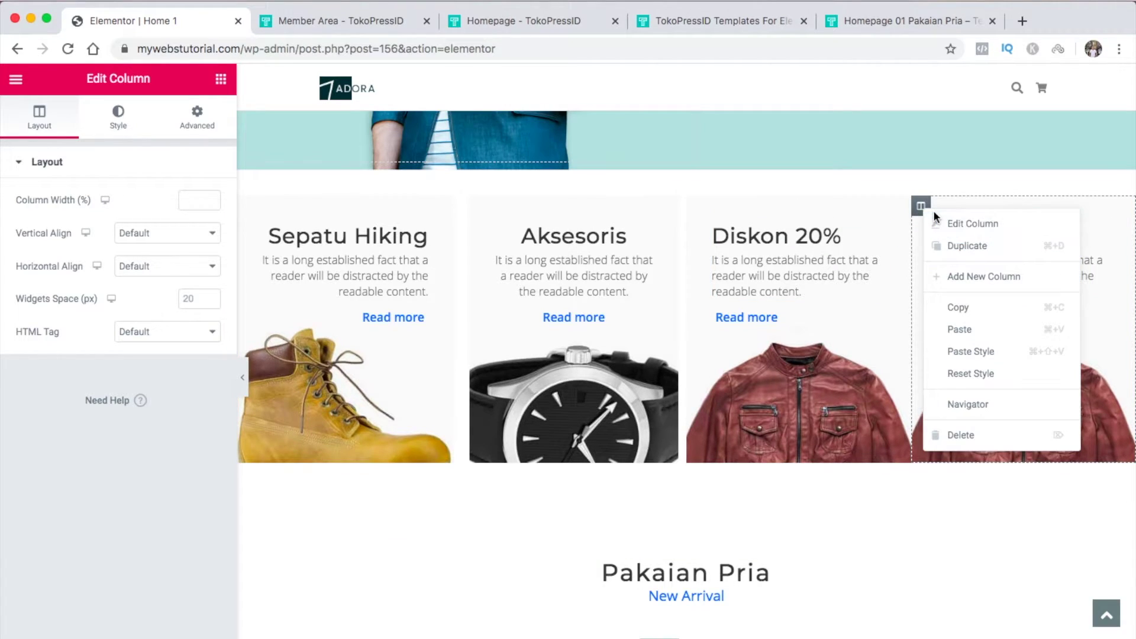
click(956, 281)
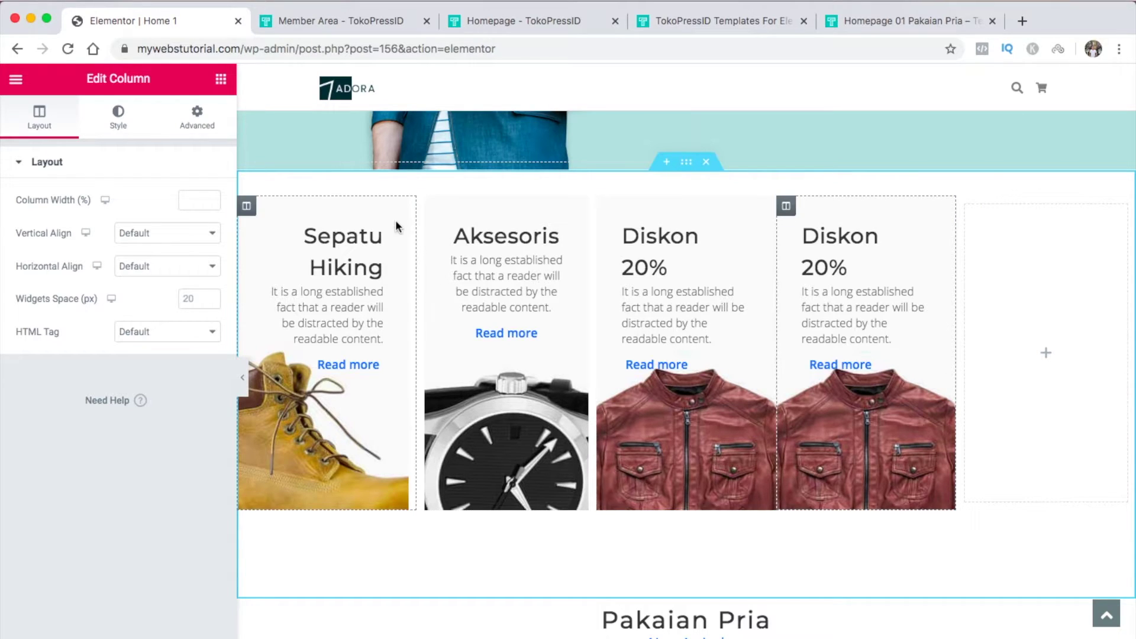
Unlink the column's margins and set the left and right margins to 10
click(197, 118)
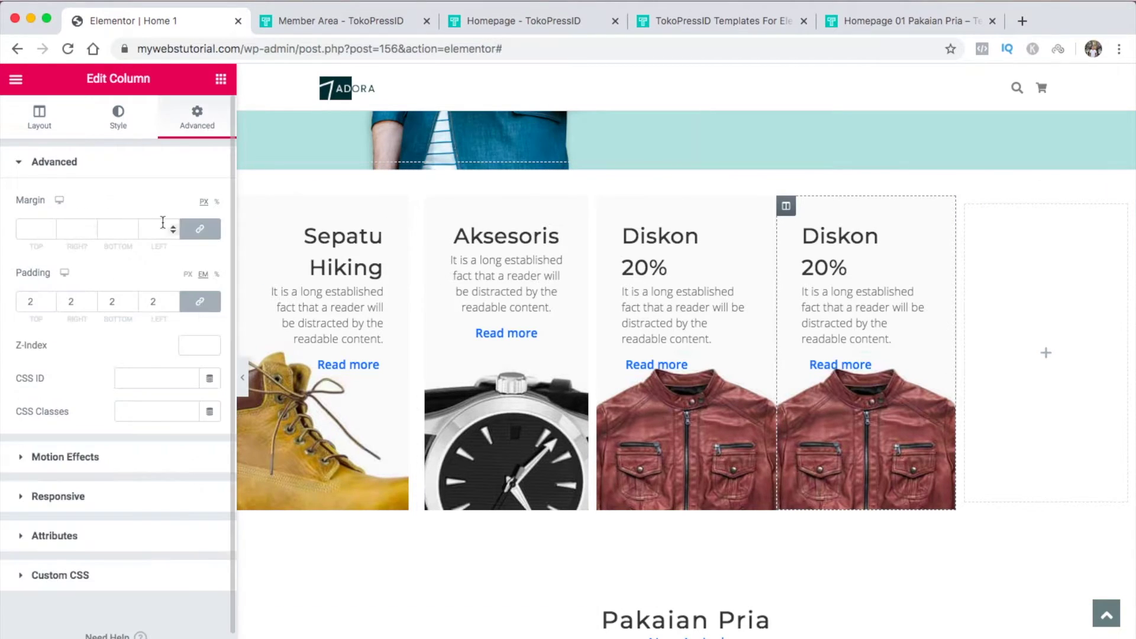
click(200, 230)
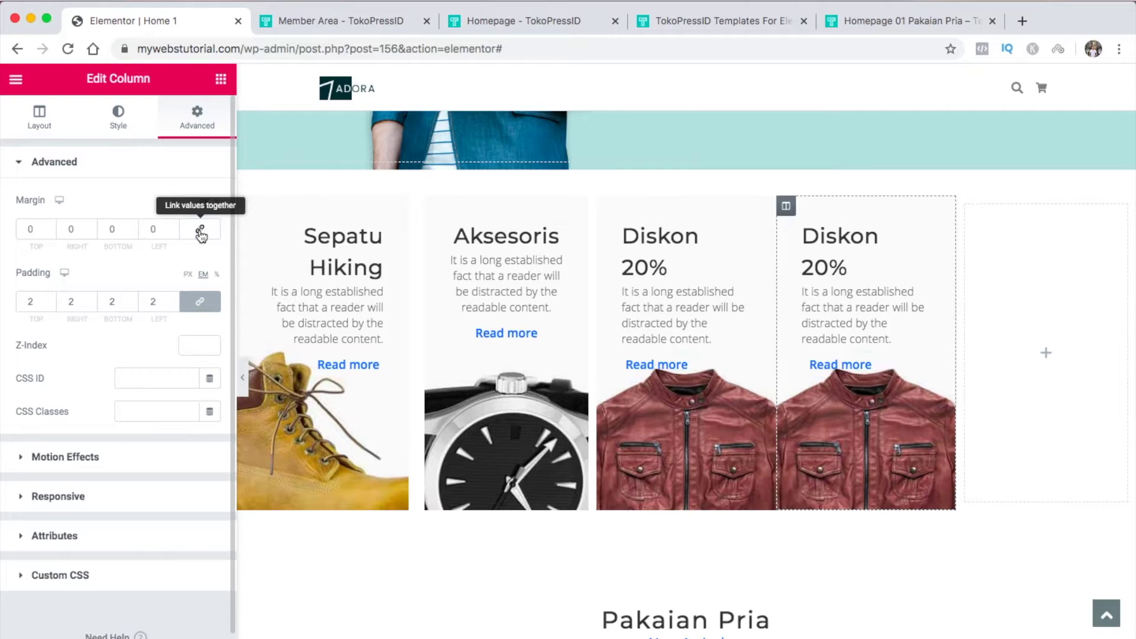
click(66, 230)
text(1)
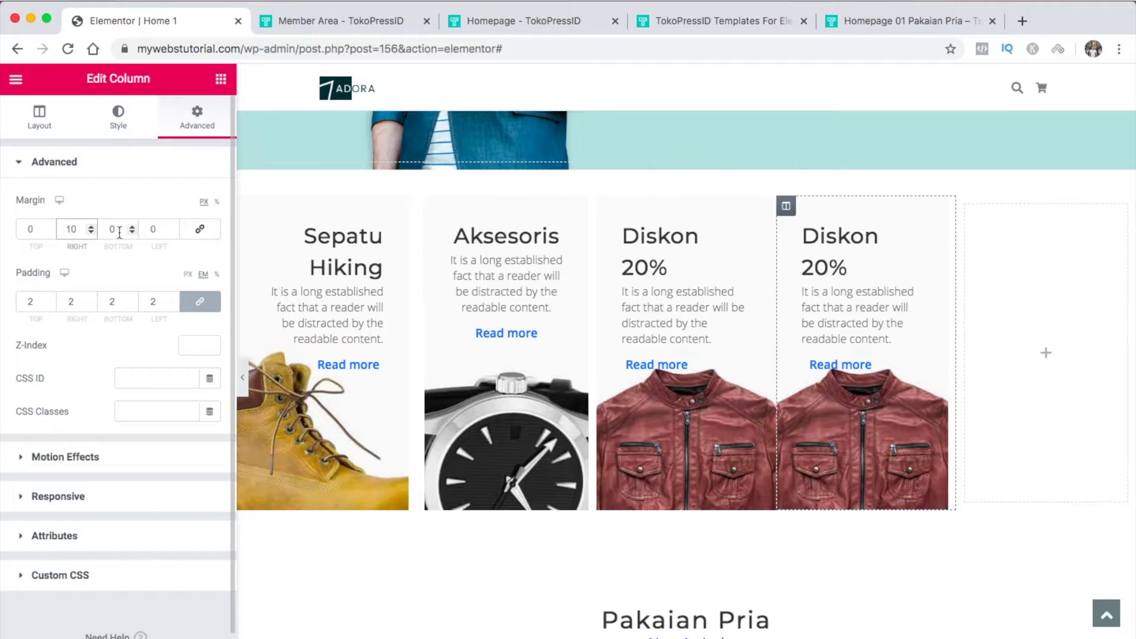
click(150, 229)
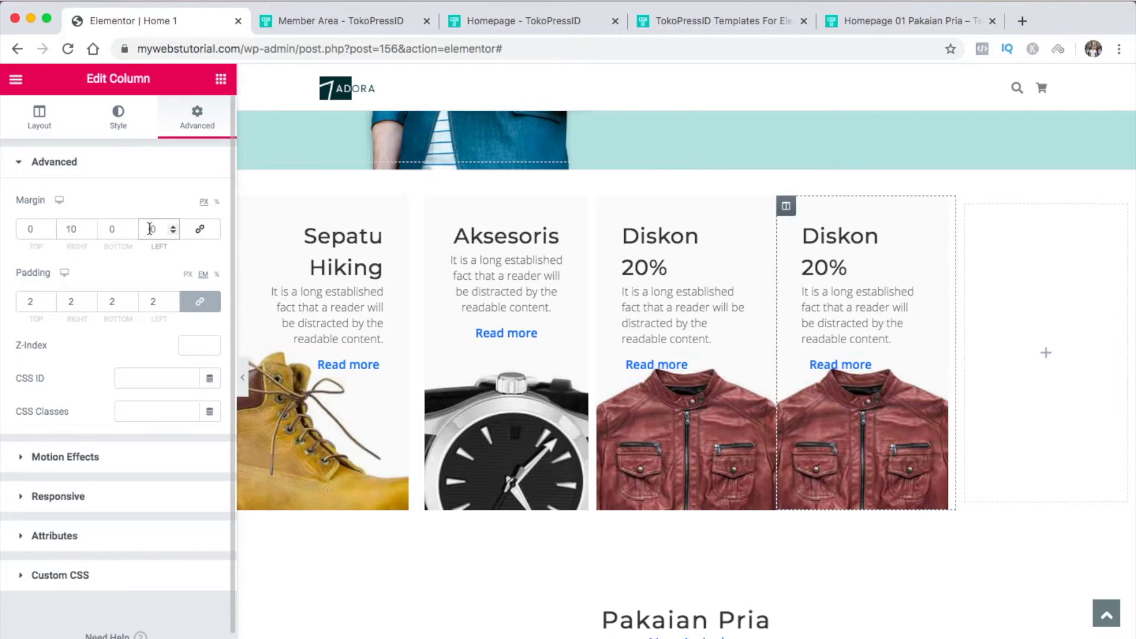
text(1)
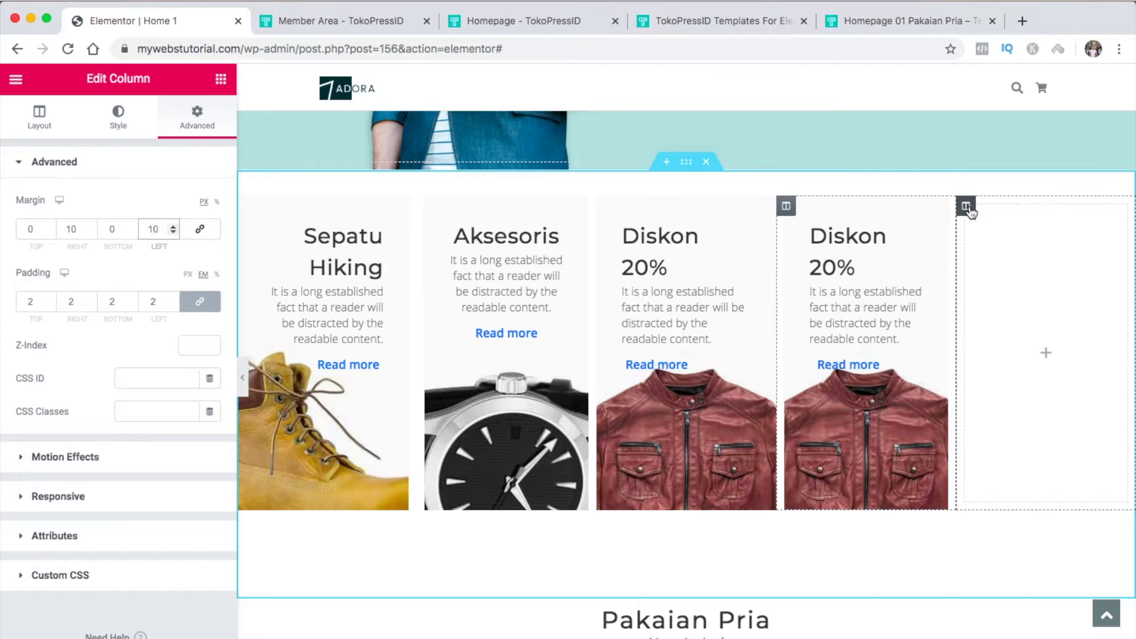
Delete the empty fifth column and the duplicate Diskon 20% column
right_click(968, 209)
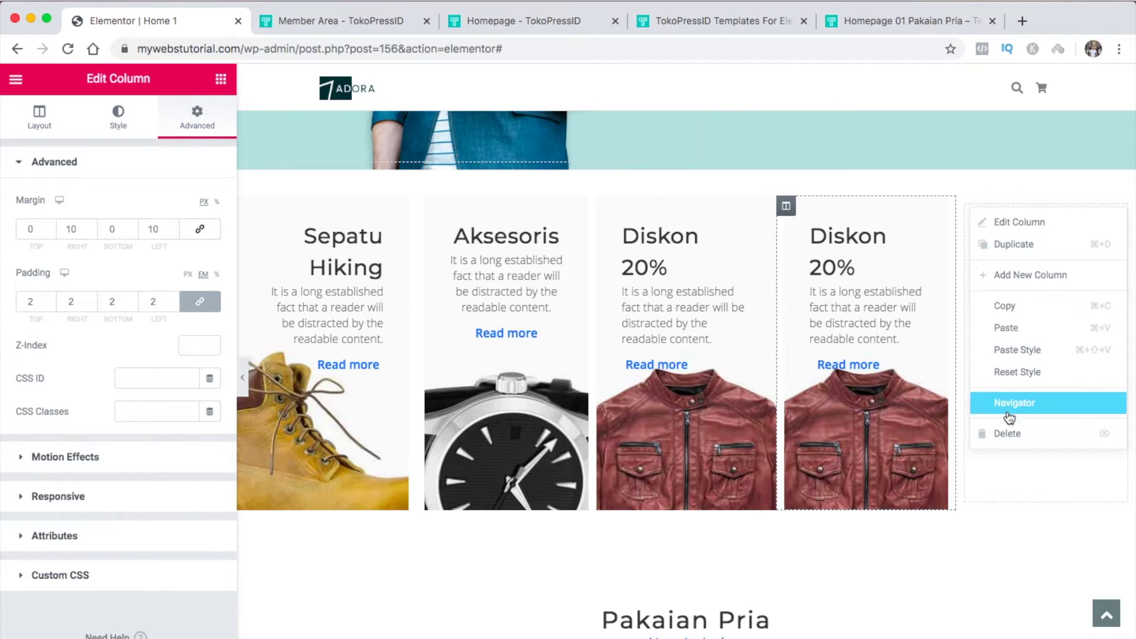
click(1010, 429)
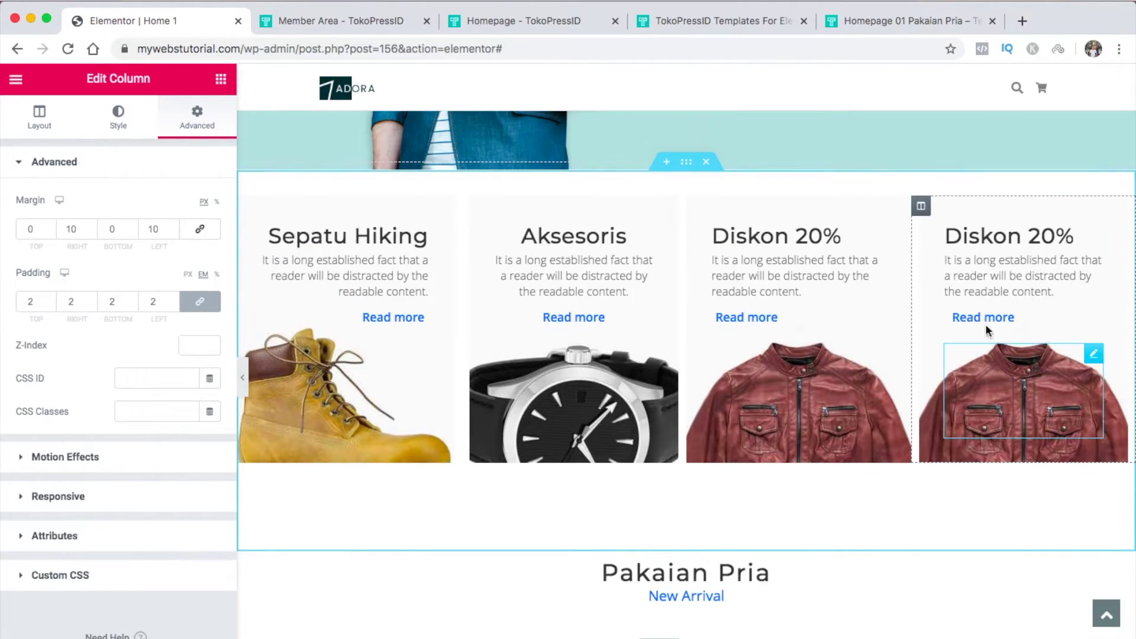
right_click(921, 210)
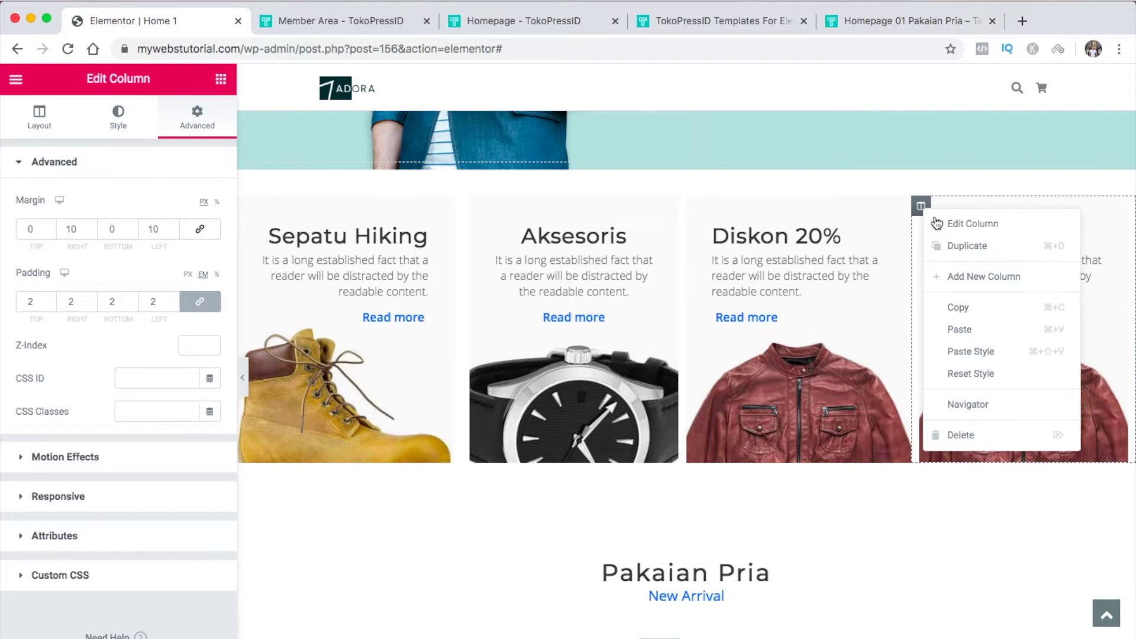
click(967, 435)
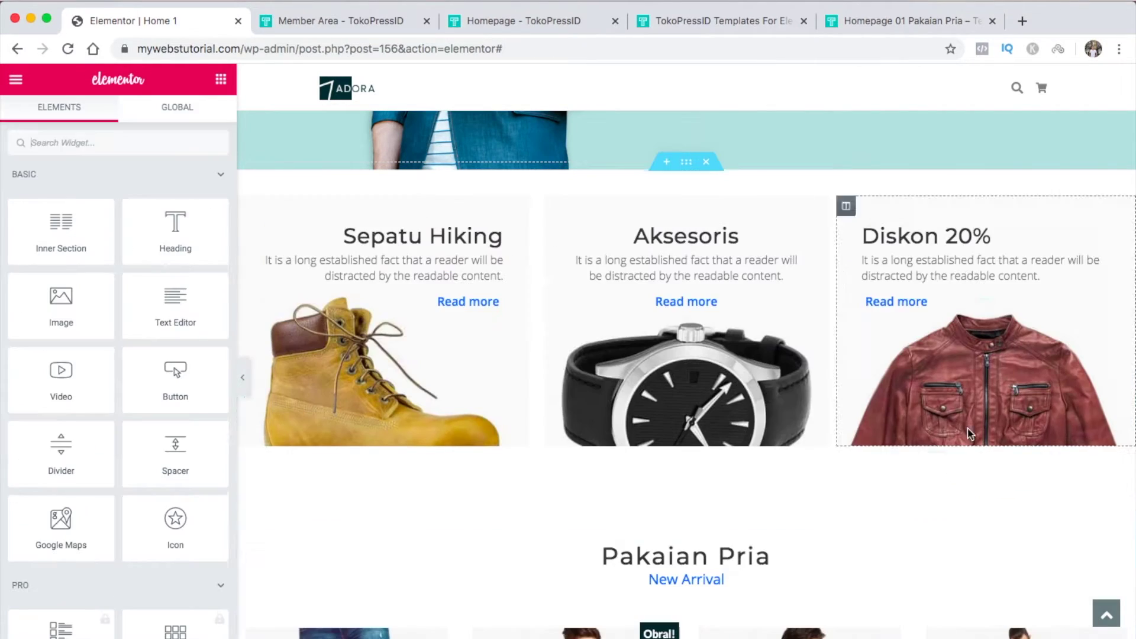
Set mancoll.jpg, the beanie photo, as the first column's background image
click(247, 207)
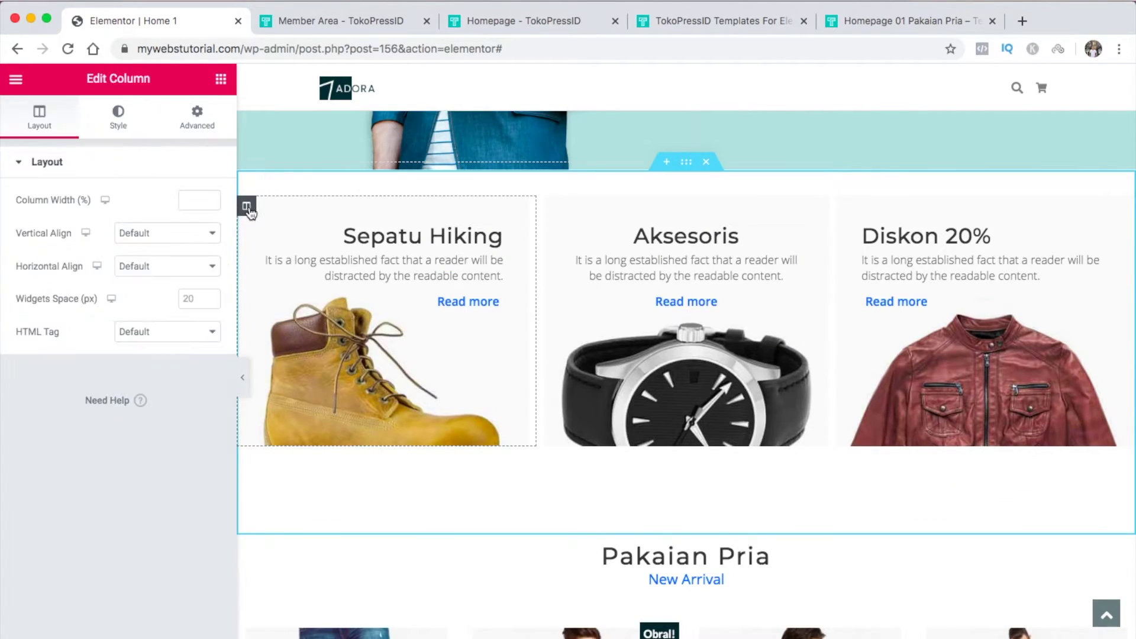
click(120, 128)
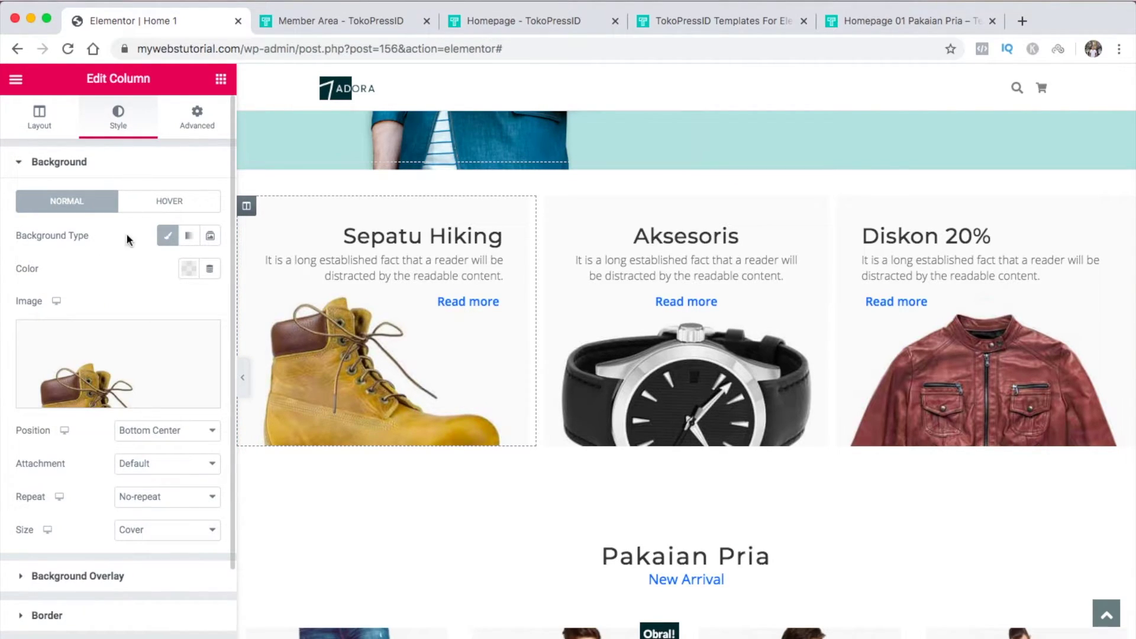
click(108, 362)
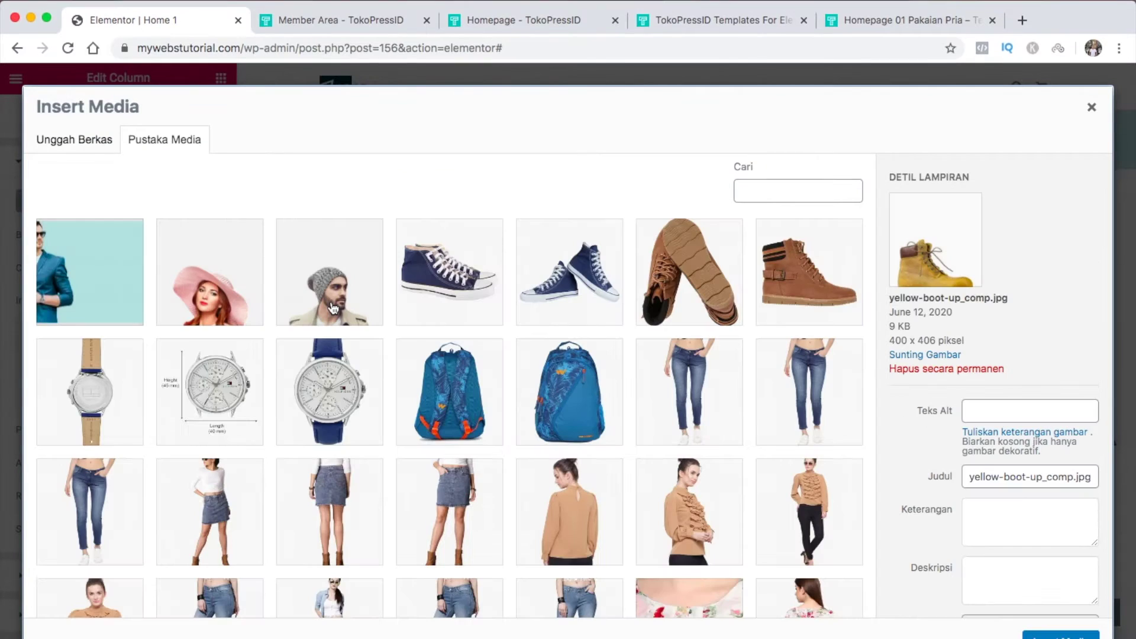
click(333, 307)
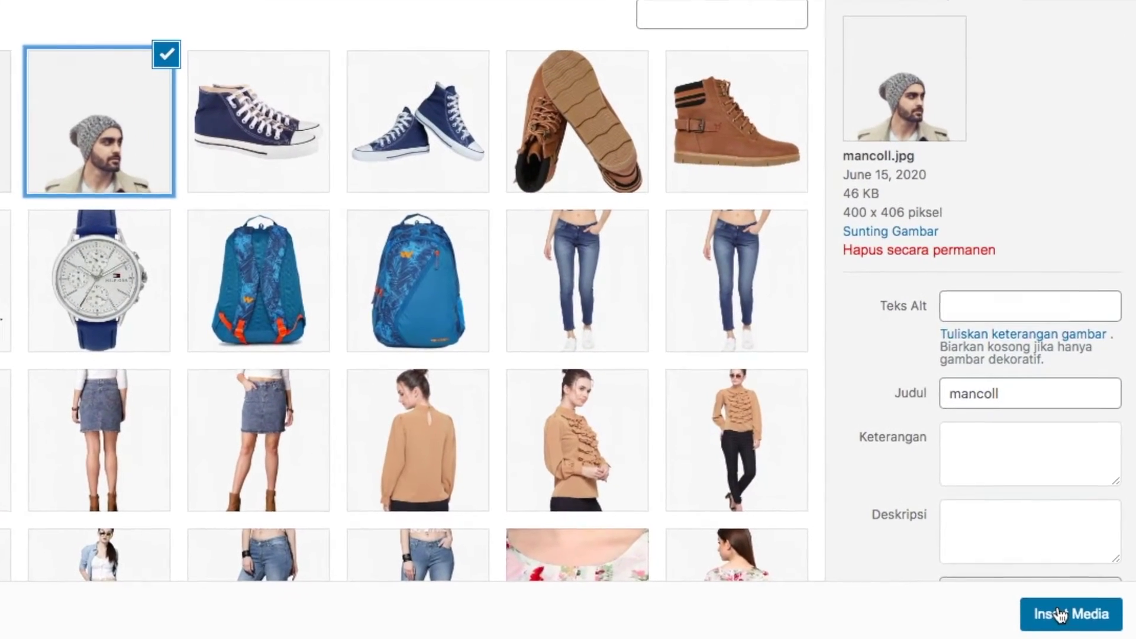
click(1059, 632)
Replace the Sepatu Hiking heading text with 'Pakaian Pria'
click(414, 237)
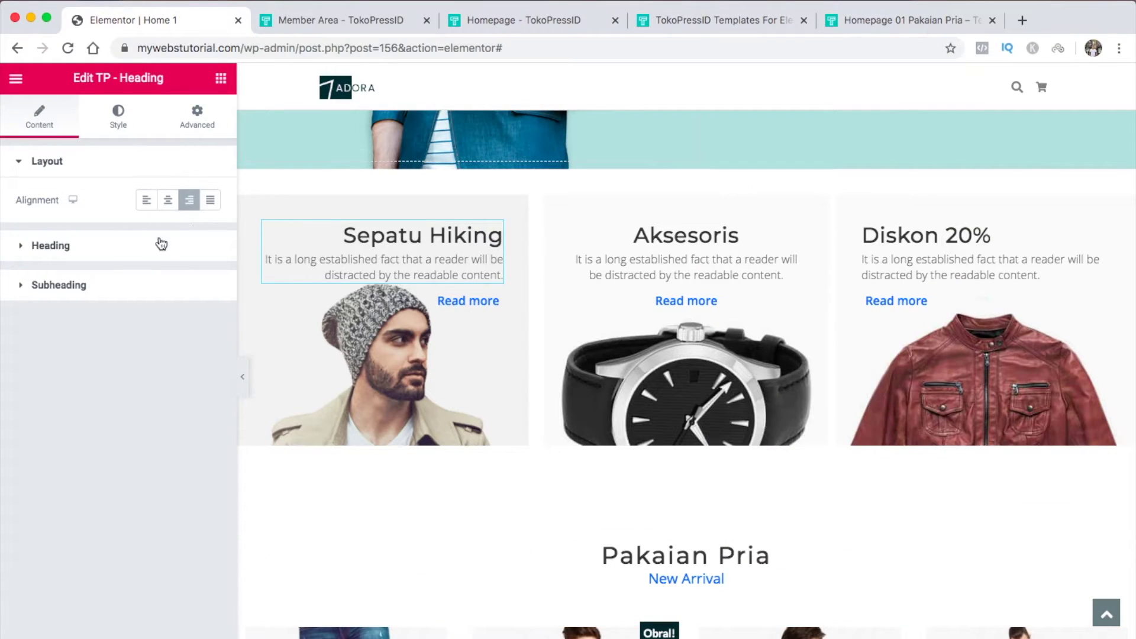
click(132, 246)
click(134, 253)
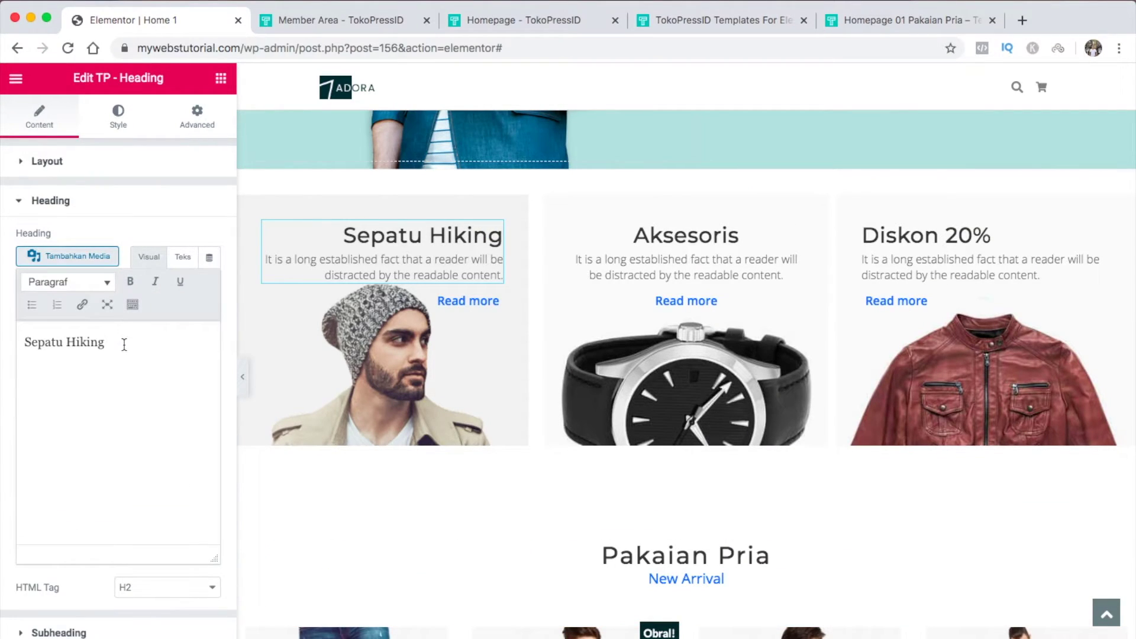
triple_click(124, 340)
text(Pakaian Pria)
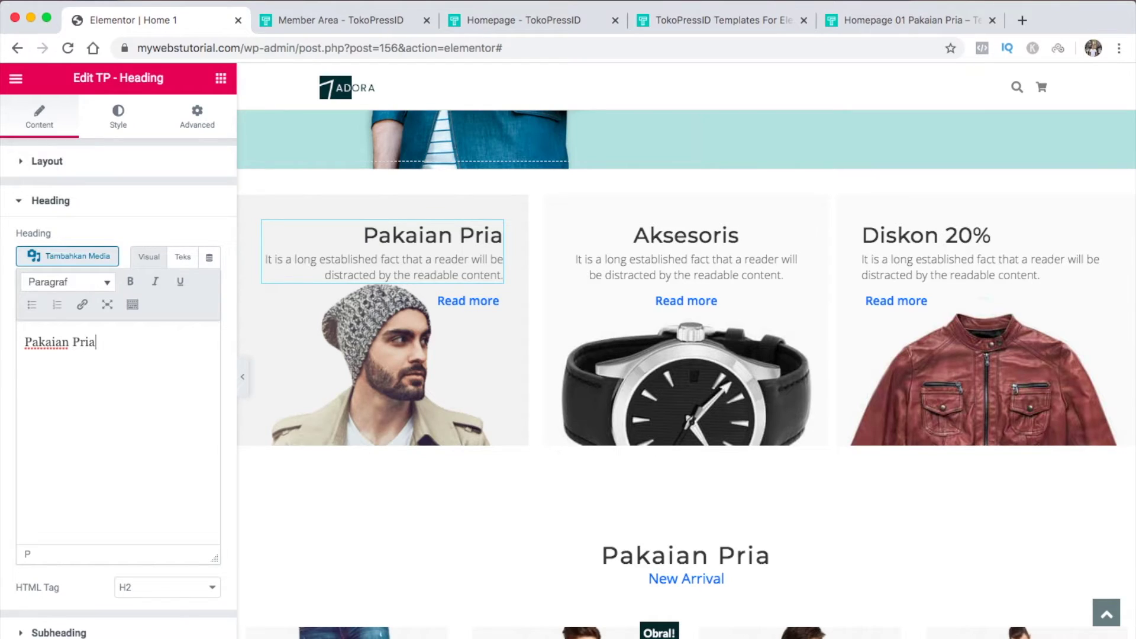
Change the first card's subheading ending from 'content.' to 'Subheading'
click(122, 207)
click(116, 247)
click(131, 448)
key(BackSpace)
key(BackSpace)
key(BackSpace)
key(BackSpace)
key(BackSpace)
key(BackSpace)
key(BackSpace)
key(BackSpace)
text(Subheading)
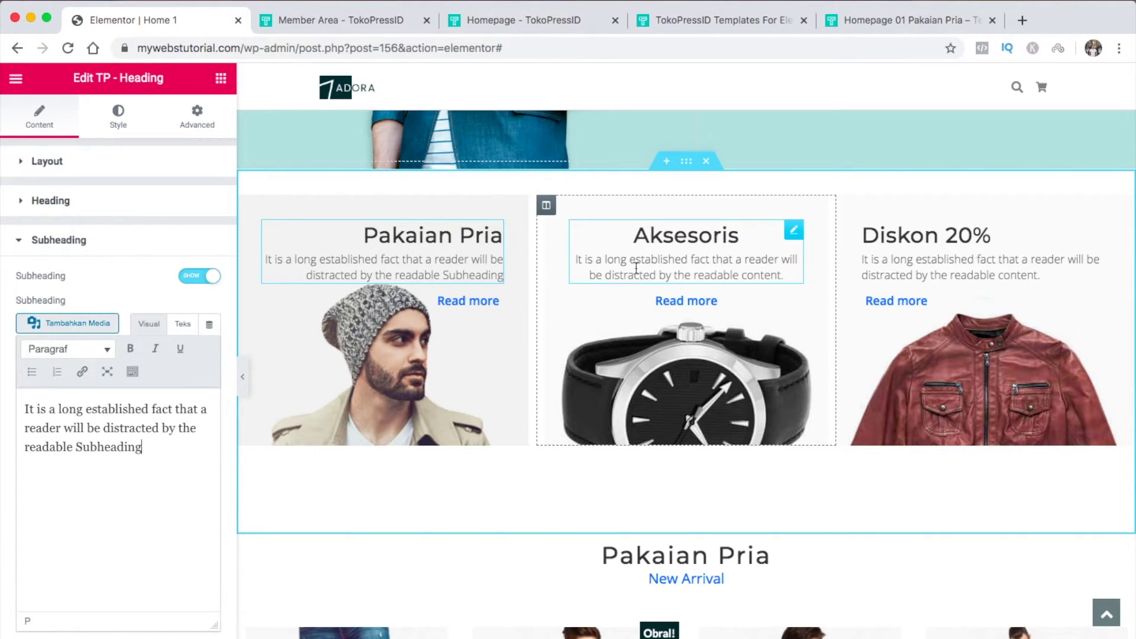
click(846, 206)
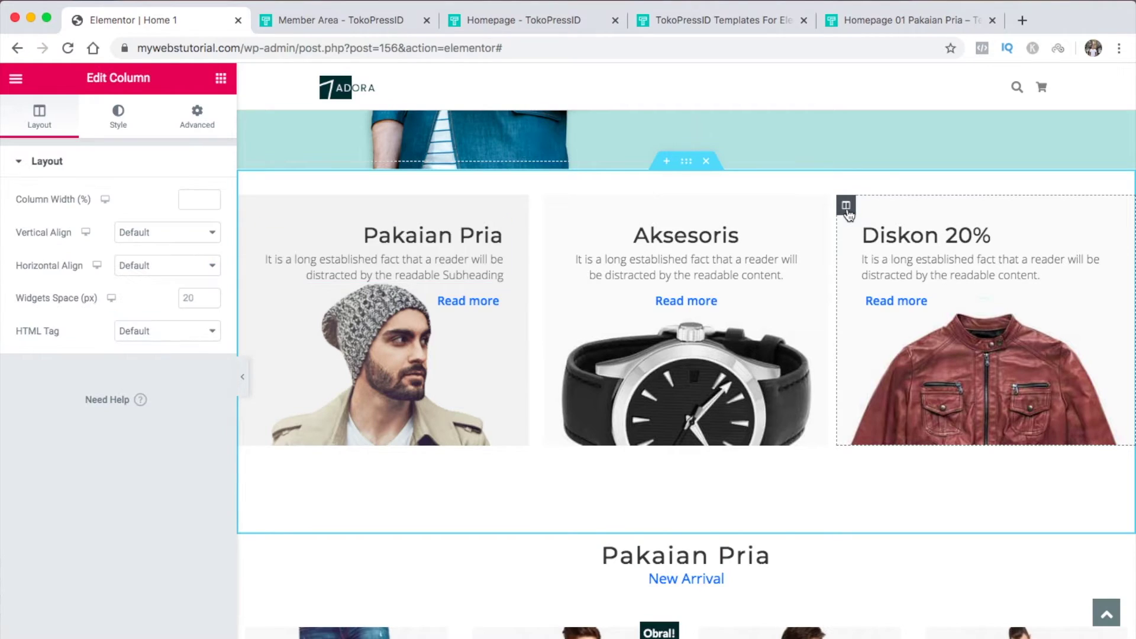
Set the pink-hat woman photo as the third column's background image
click(118, 127)
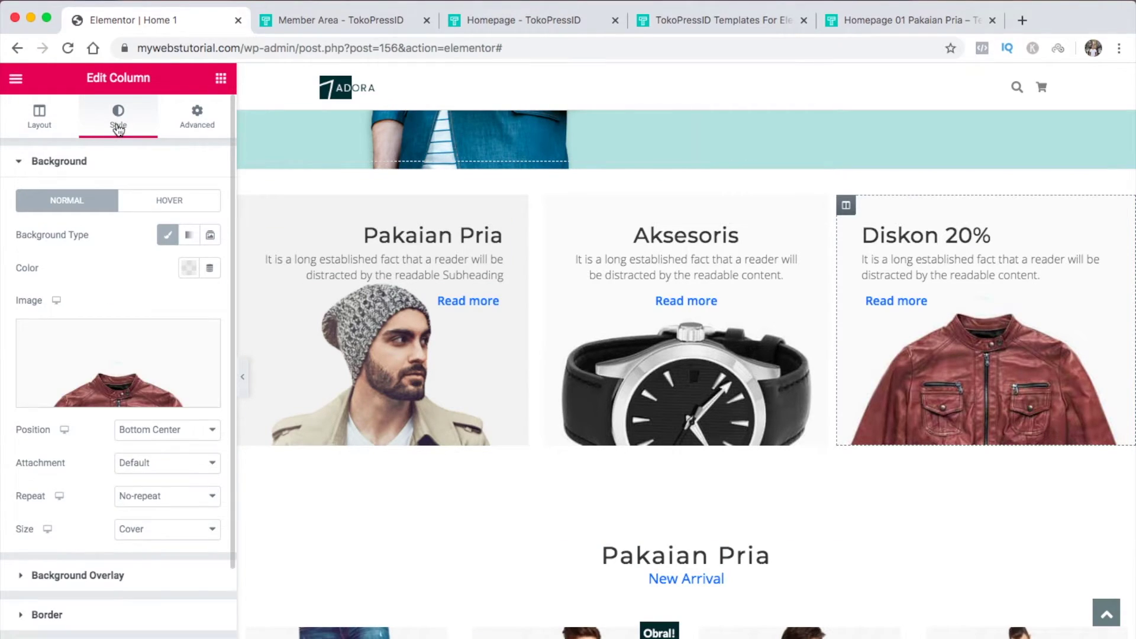
click(118, 364)
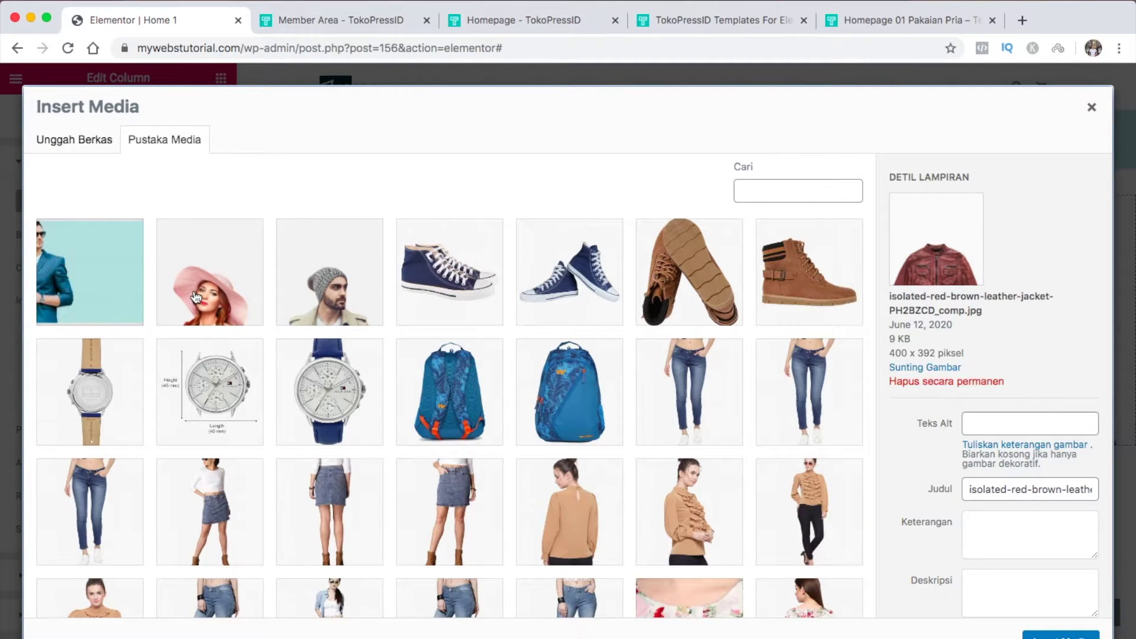
click(197, 298)
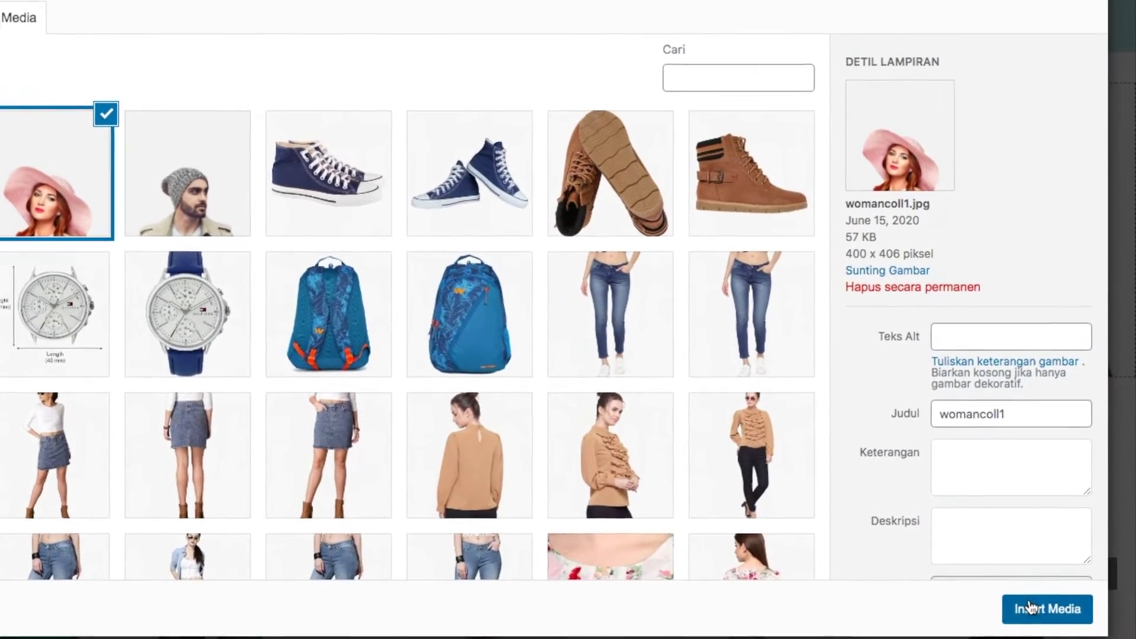
click(1039, 632)
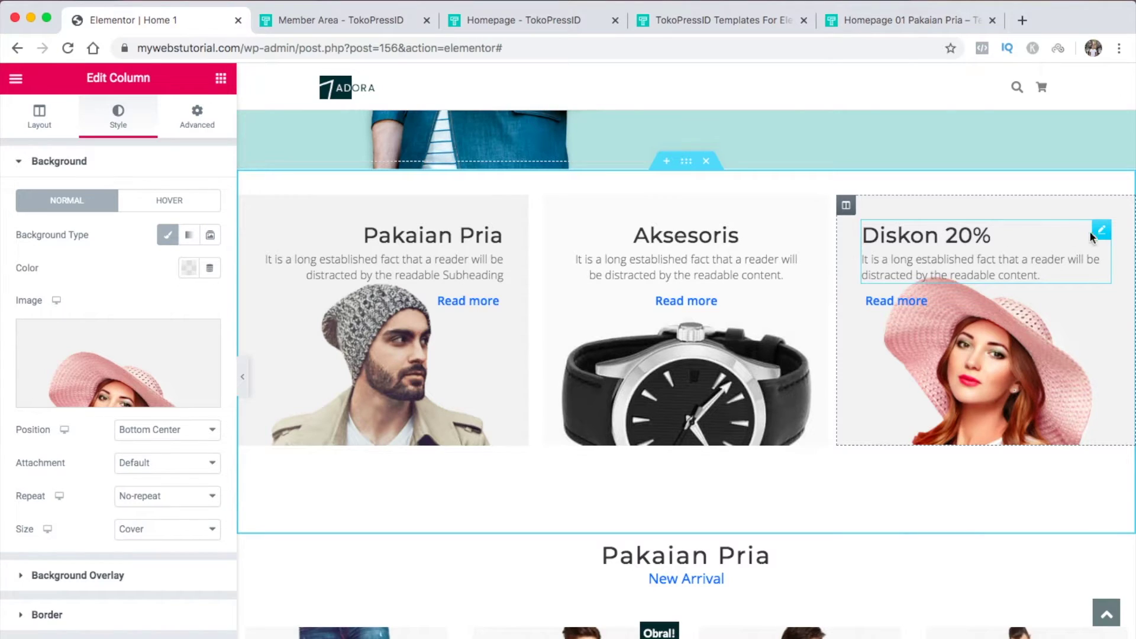
Retitle the third card's Diskon 20% heading to 'Pakaian Wanita'
click(1100, 232)
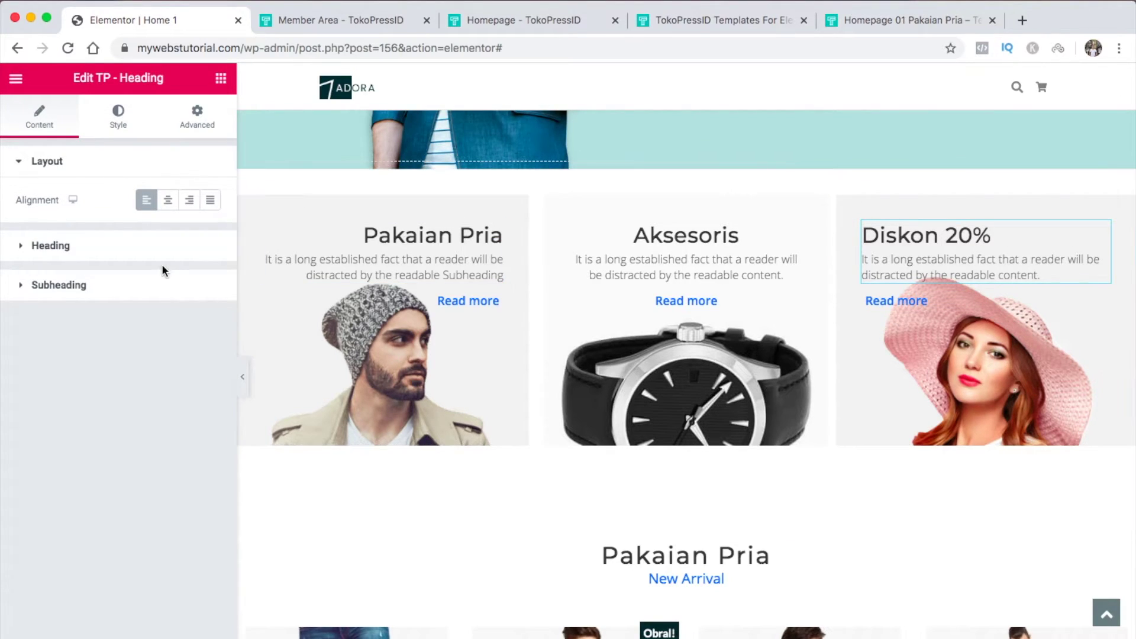
click(161, 249)
click(162, 255)
drag(106, 343, 25, 343)
text(Pakai)
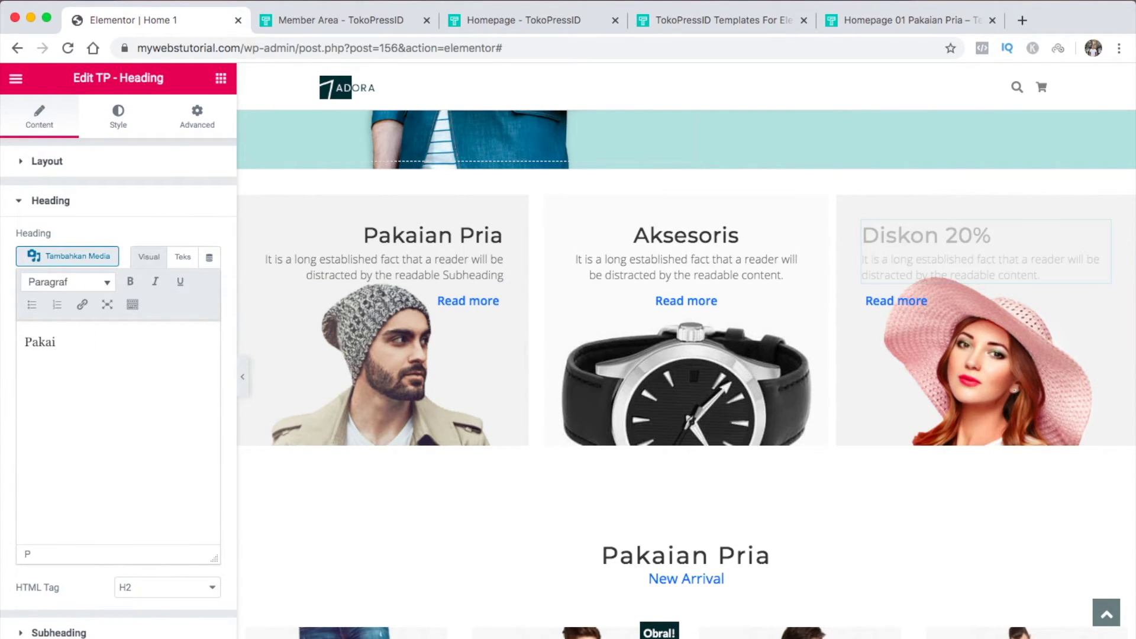
text(an Wanita)
click(71, 201)
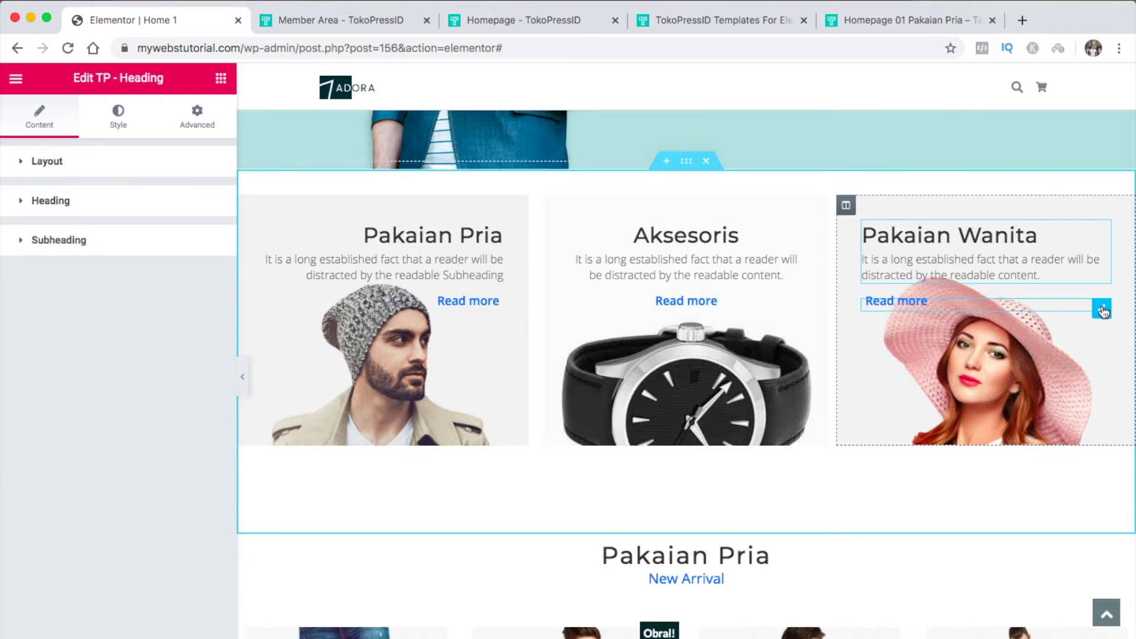
click(1101, 310)
scroll(326, 404, down, 2)
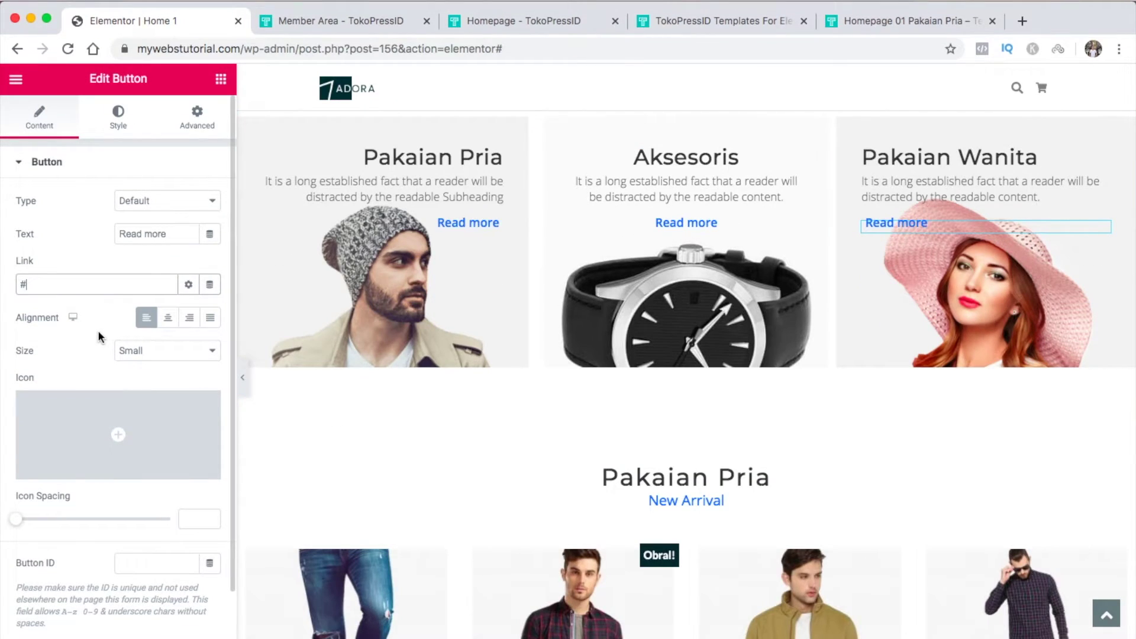
Increase the spacer below Read more from 119 to 158 px
drag(71, 284, 19, 282)
click(897, 303)
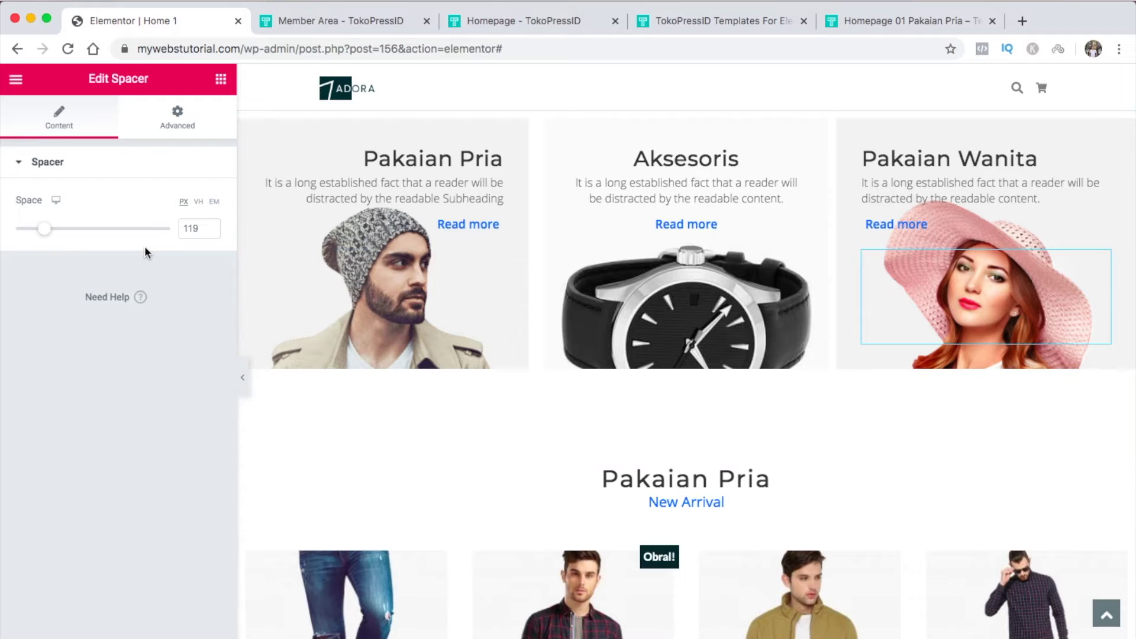
drag(58, 229, 61, 236)
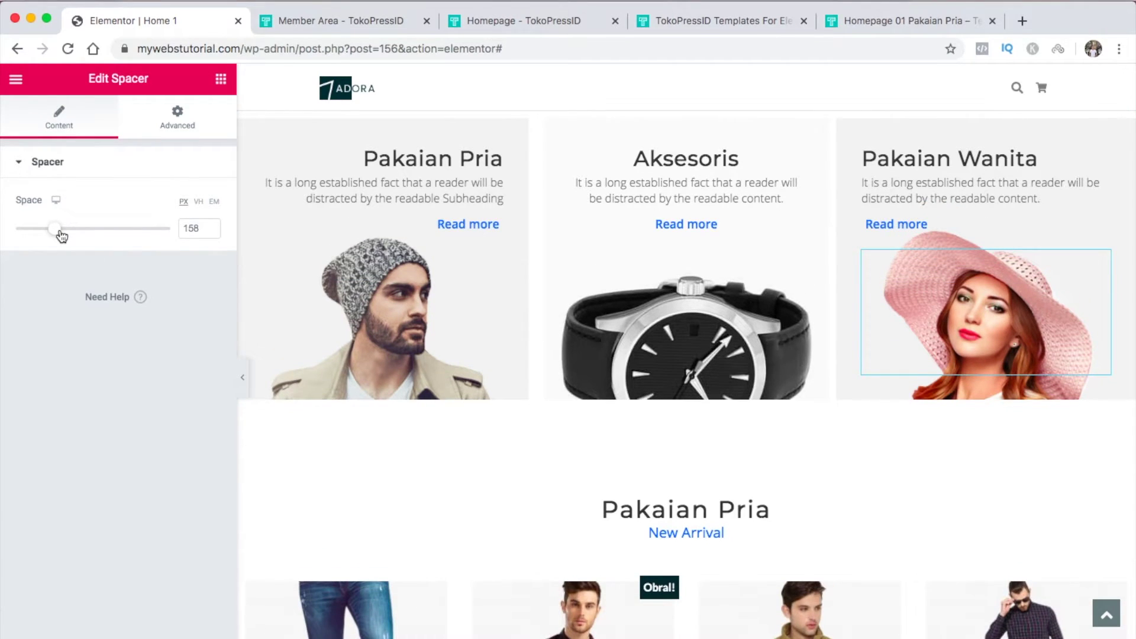
click(221, 78)
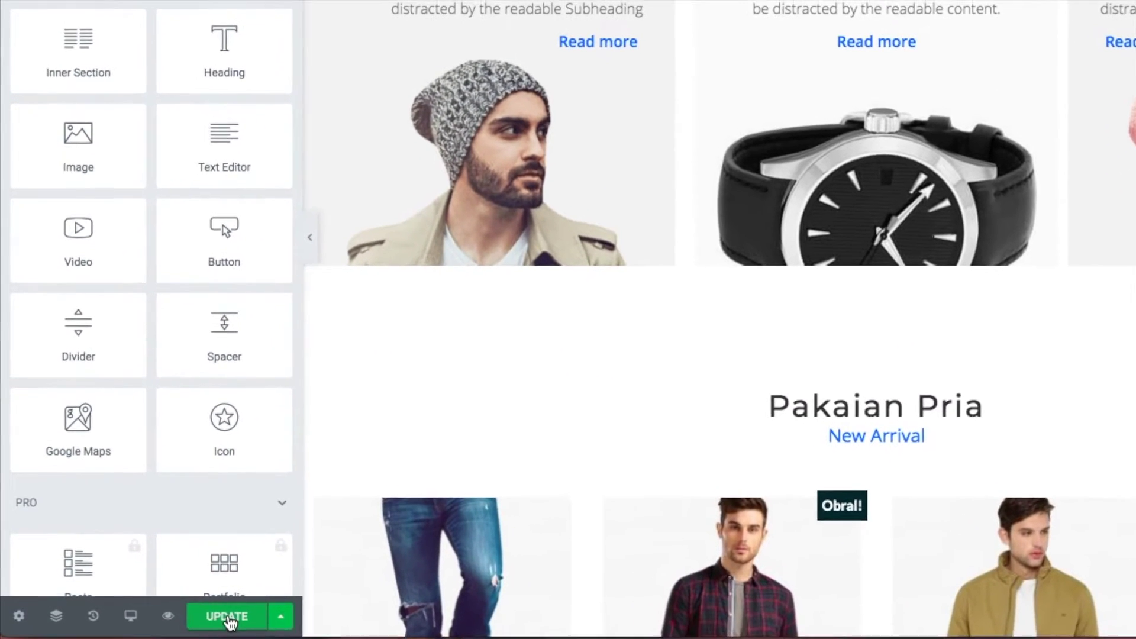
Save the page with Update
click(228, 617)
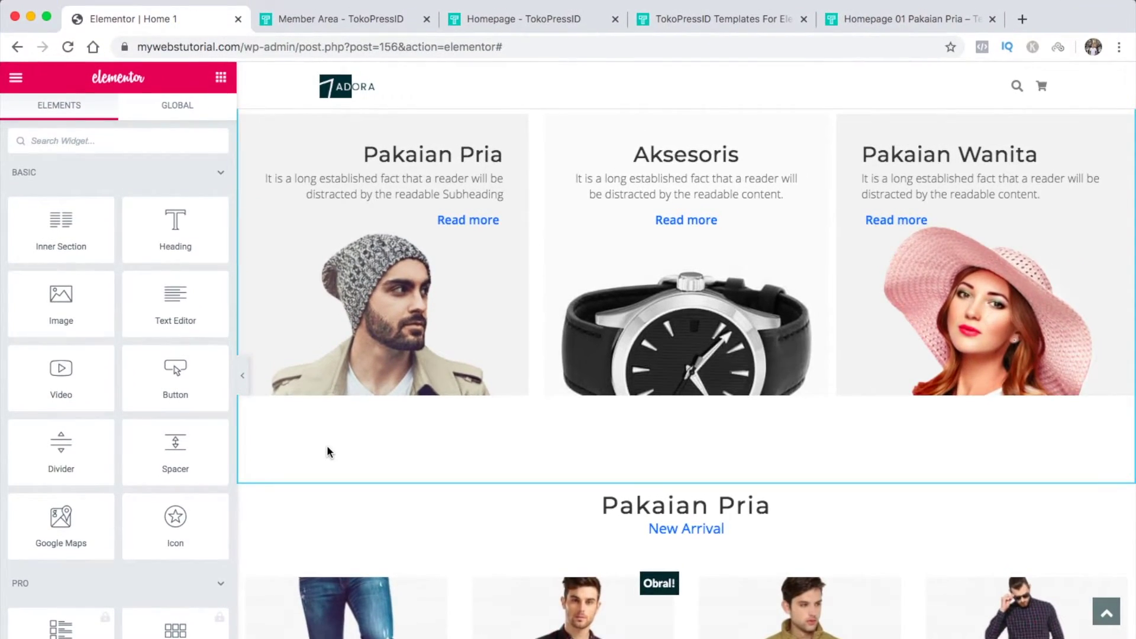
scroll(326, 451, down, 8)
scroll(327, 446, down, 15)
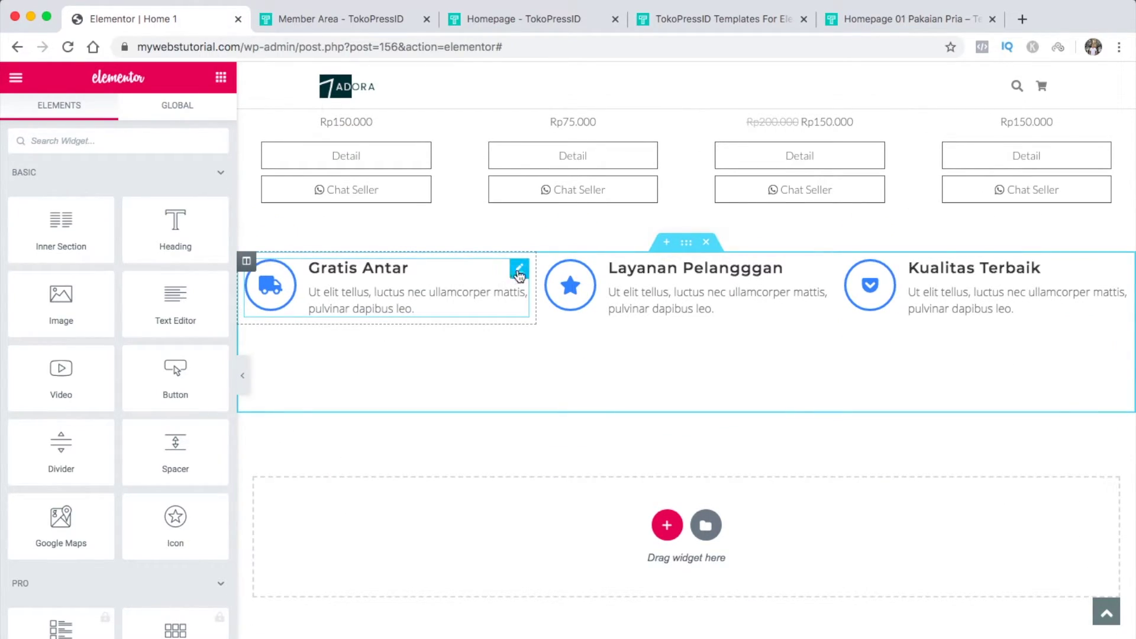
Replace the Gratis Antar description with 'Layanan gratis antar untuk pembelian minimal 250.000'
click(518, 272)
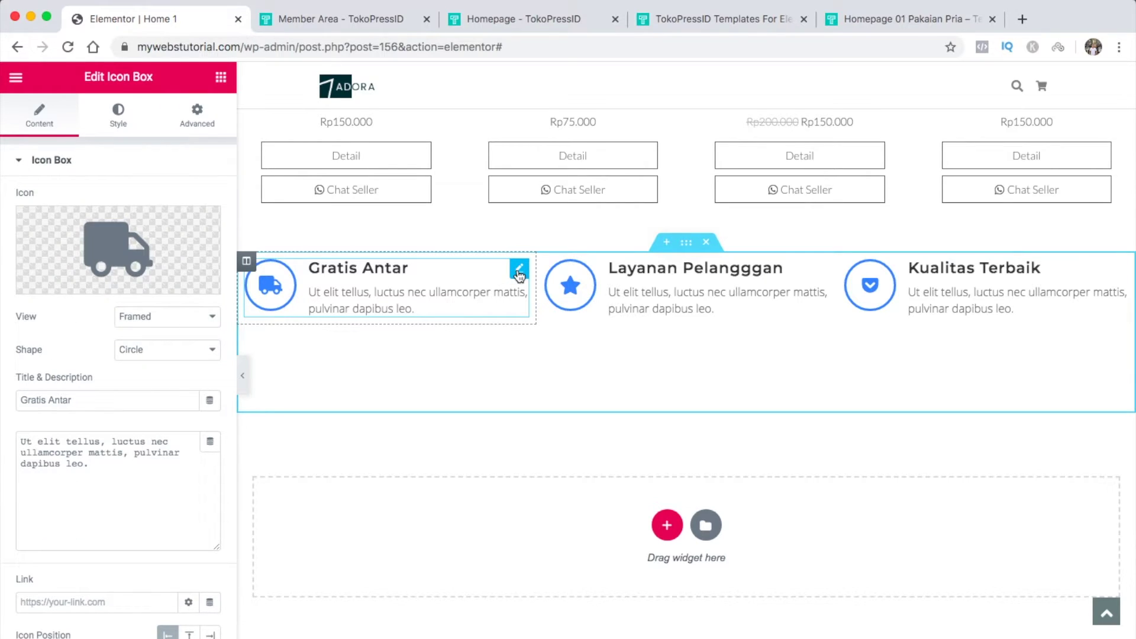
drag(168, 478, 74, 385)
text(Layanan gratis antar untuk pem)
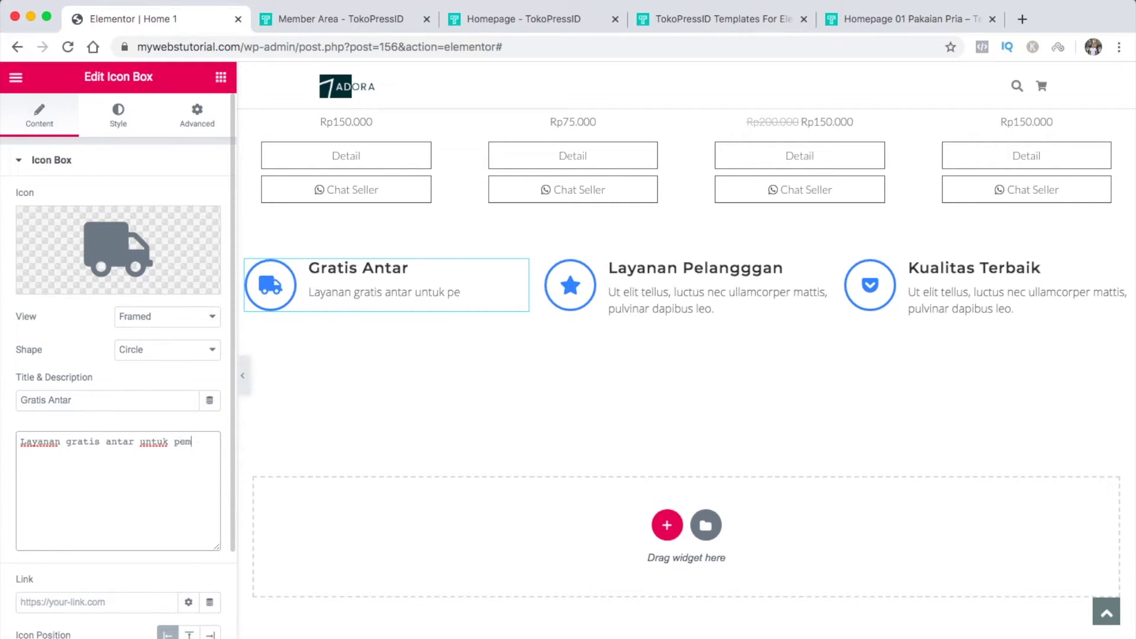
text(belian minia)
key(BackSpace)
text(mal 250.000)
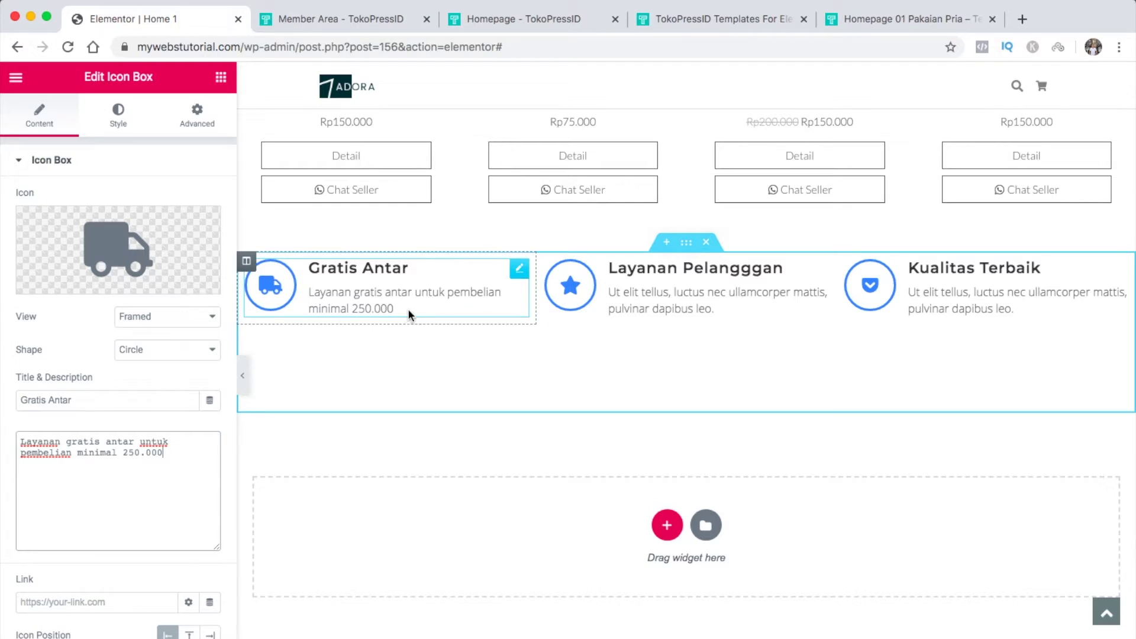
click(436, 437)
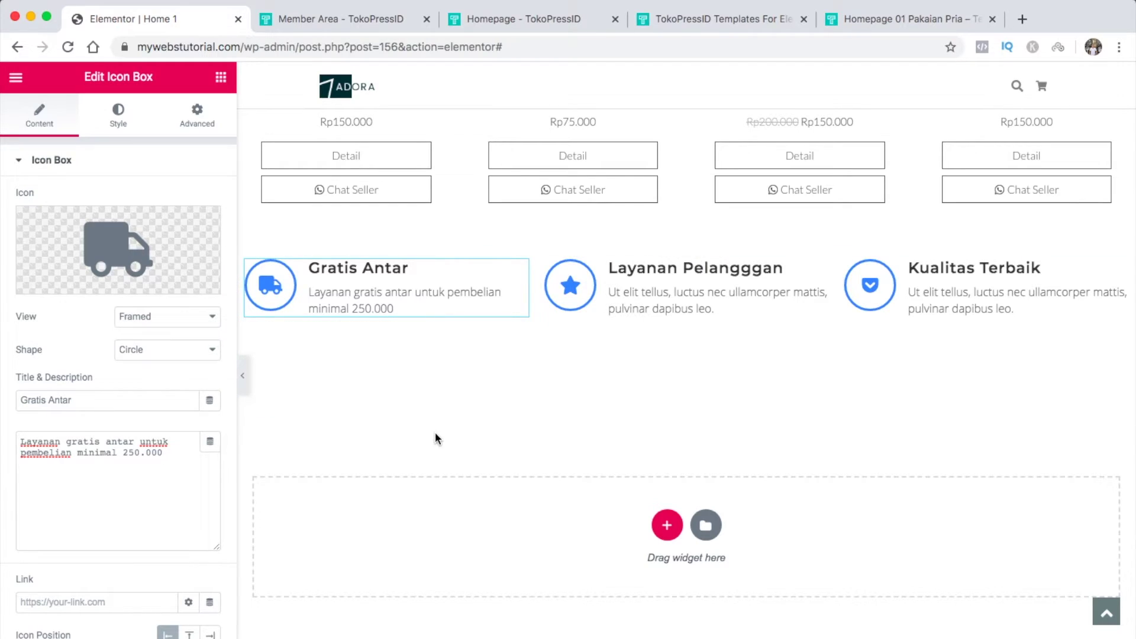
click(666, 526)
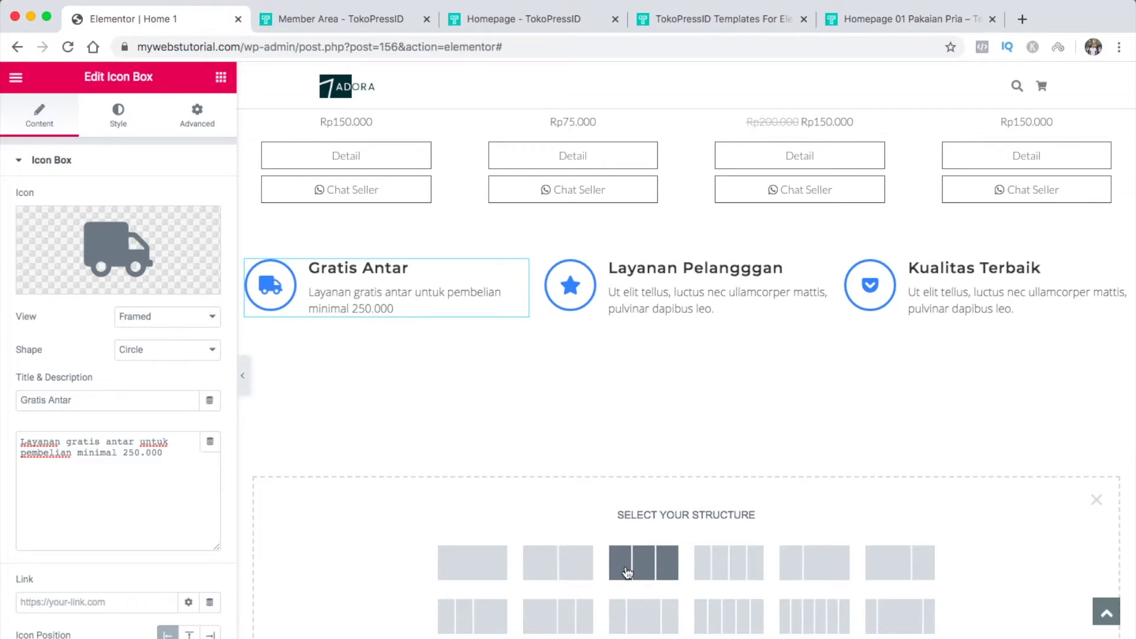
click(564, 572)
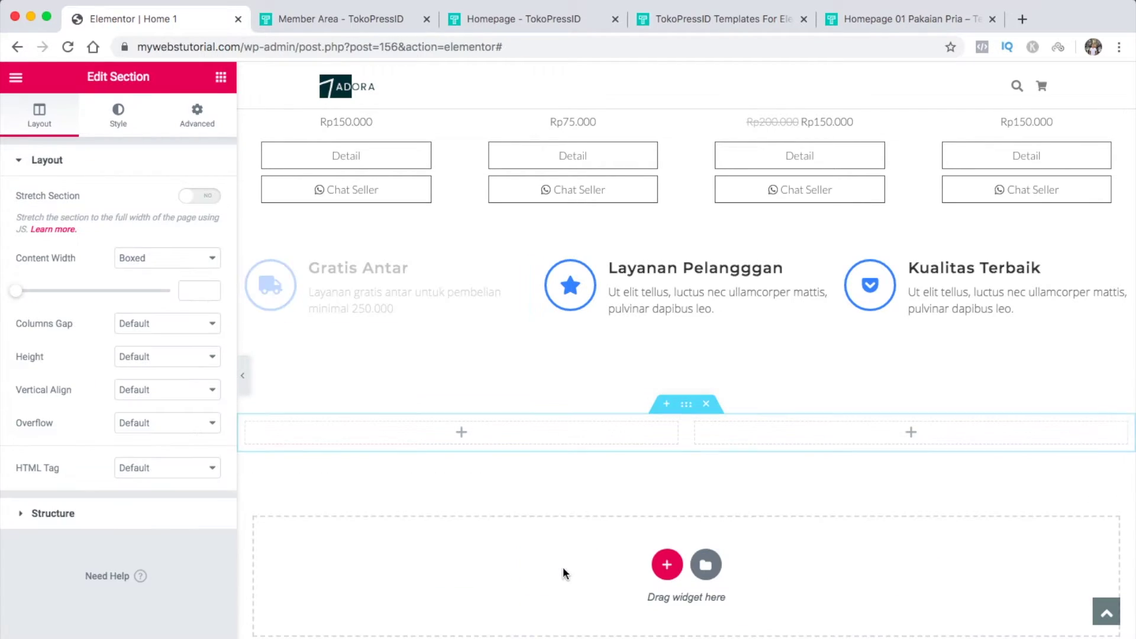
click(220, 76)
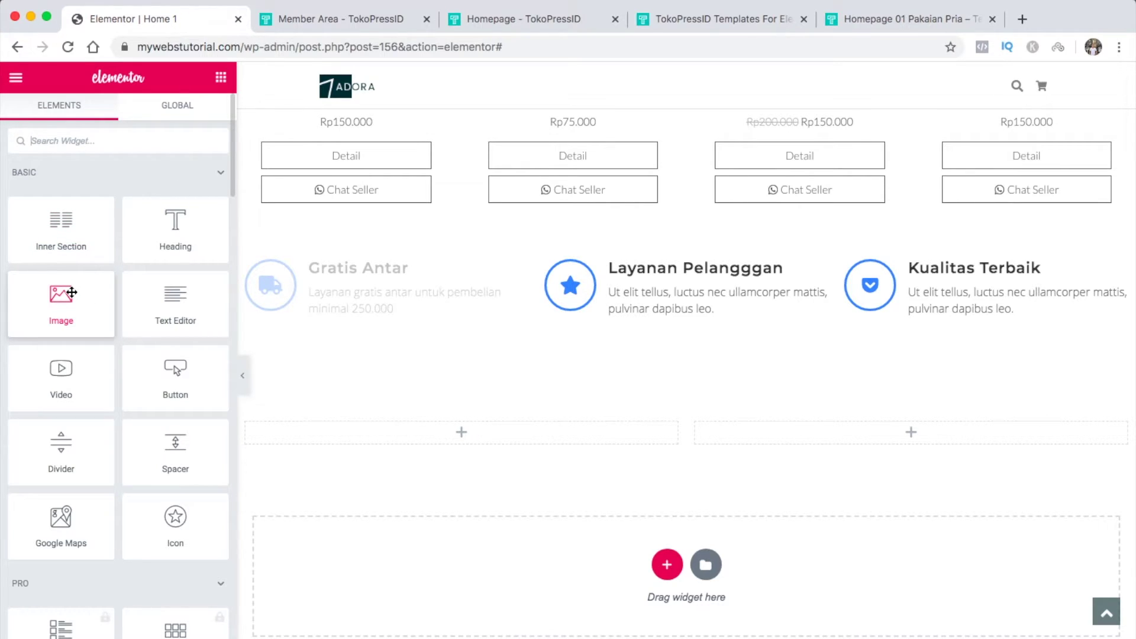
drag(71, 292, 407, 448)
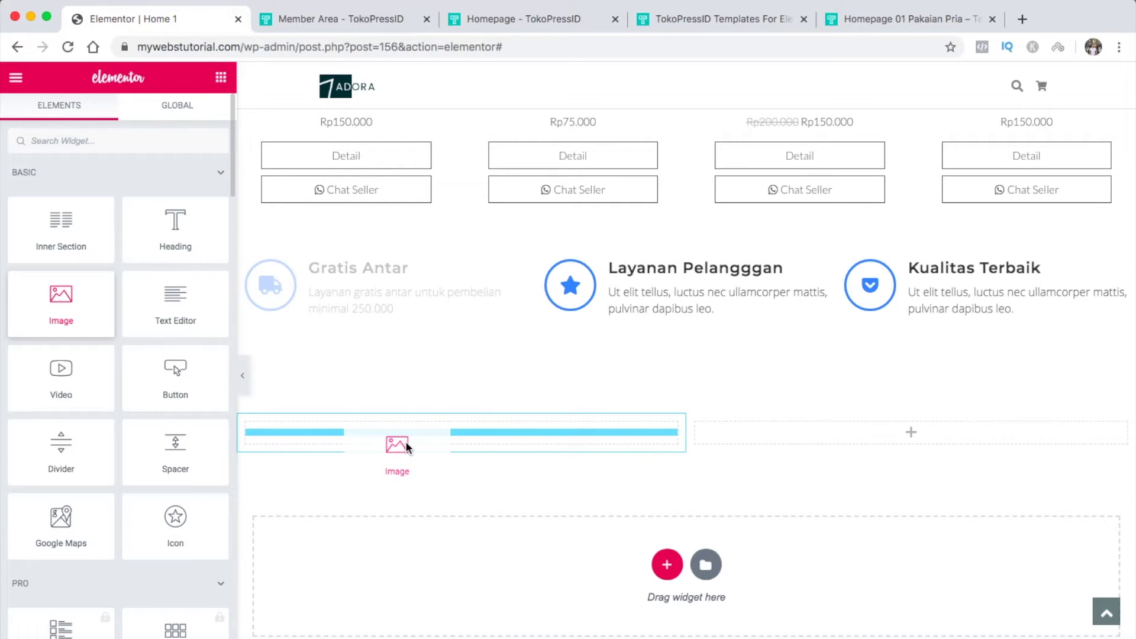
drag(407, 448, 407, 448)
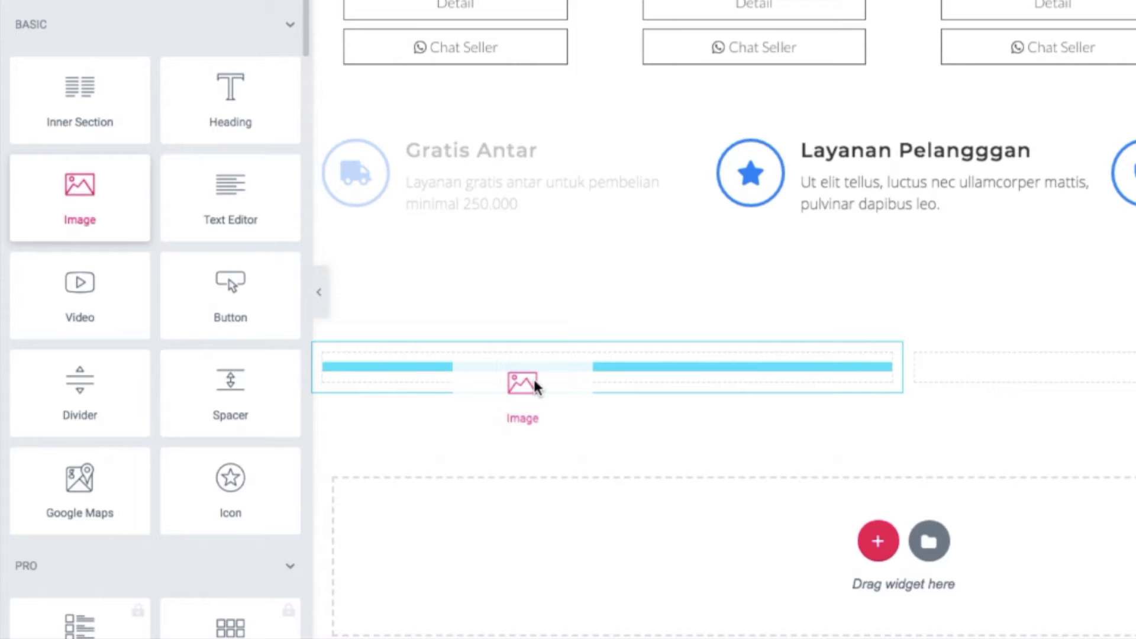
drag(536, 388, 535, 387)
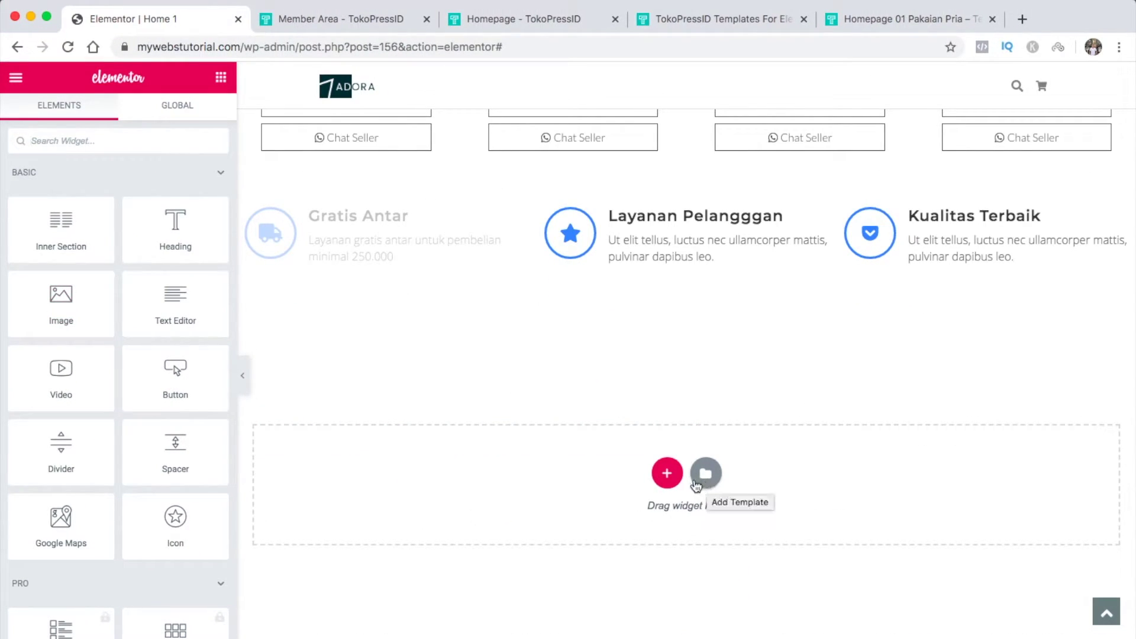
Find the Alternate Numbers block under the template library's Blocks tab and insert it
click(708, 477)
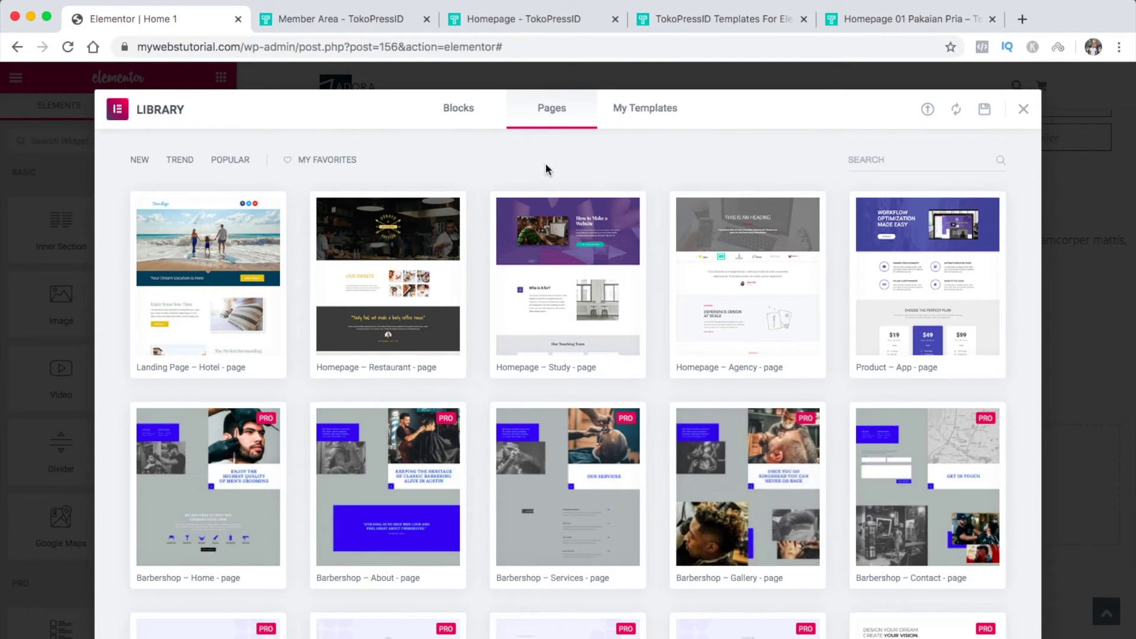
click(466, 116)
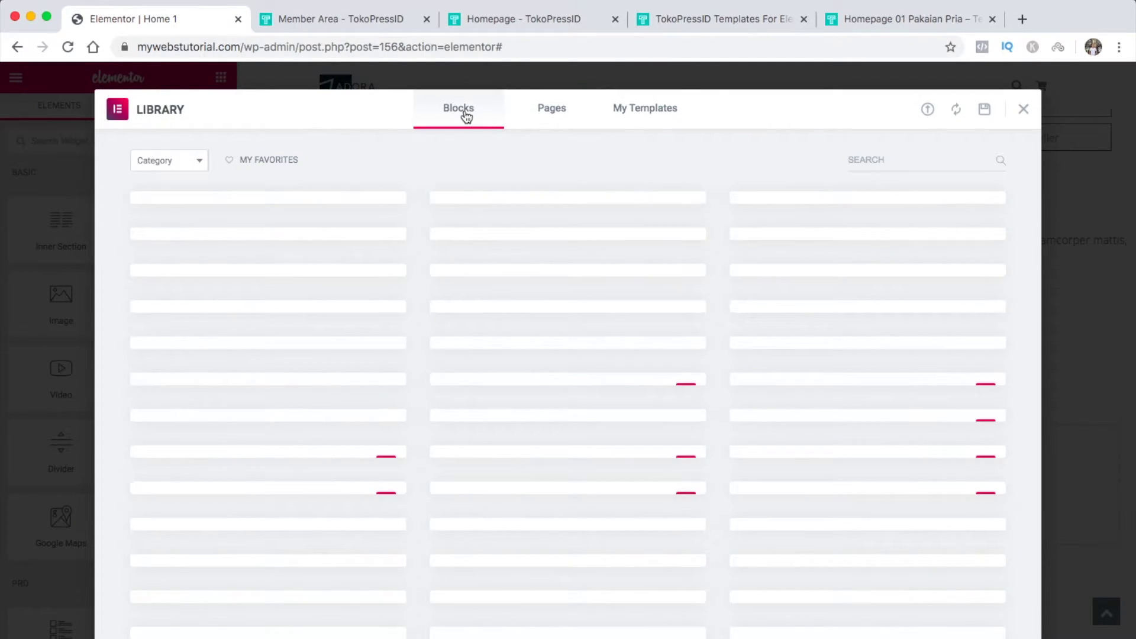
mouse_move(318, 358)
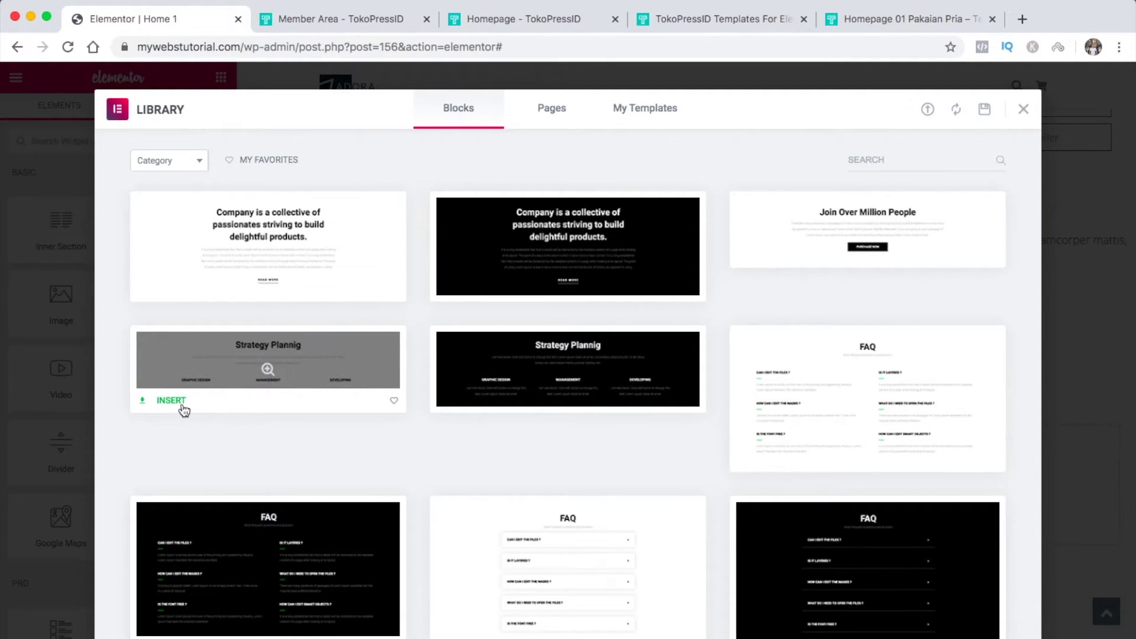
scroll(227, 452, down, 5)
scroll(228, 452, down, 12)
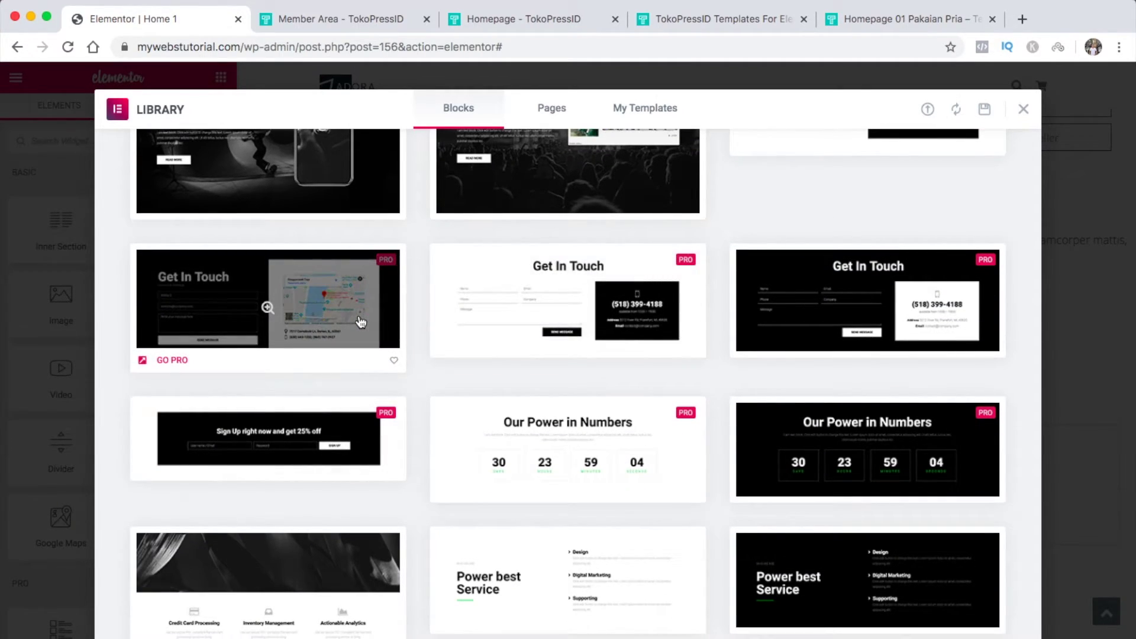
scroll(423, 382, down, 5)
scroll(423, 382, down, 8)
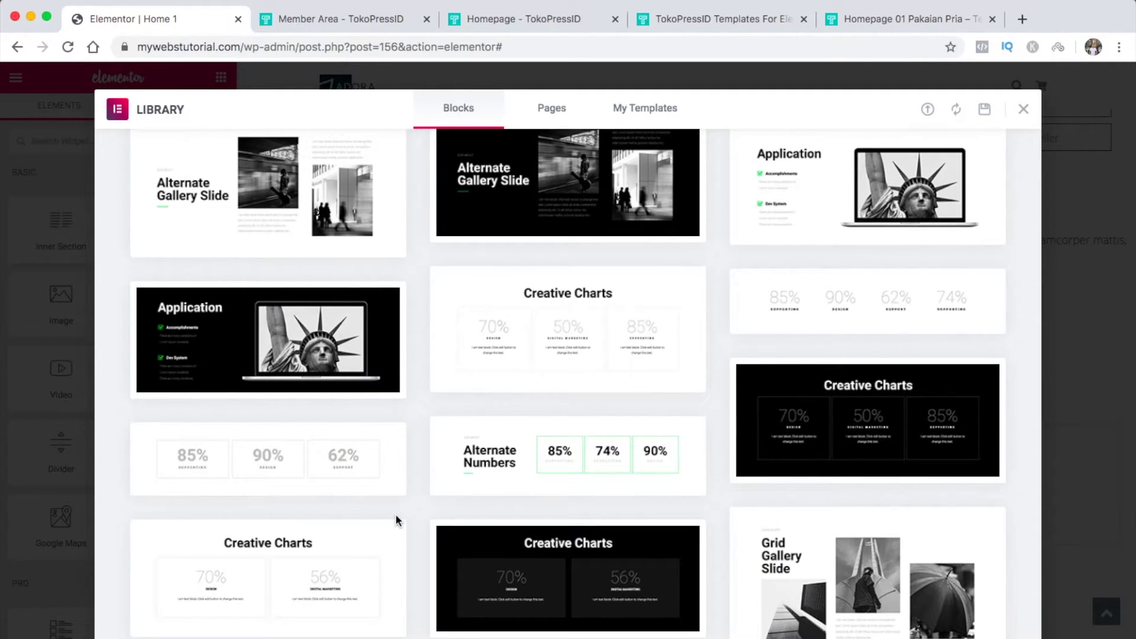
mouse_move(504, 472)
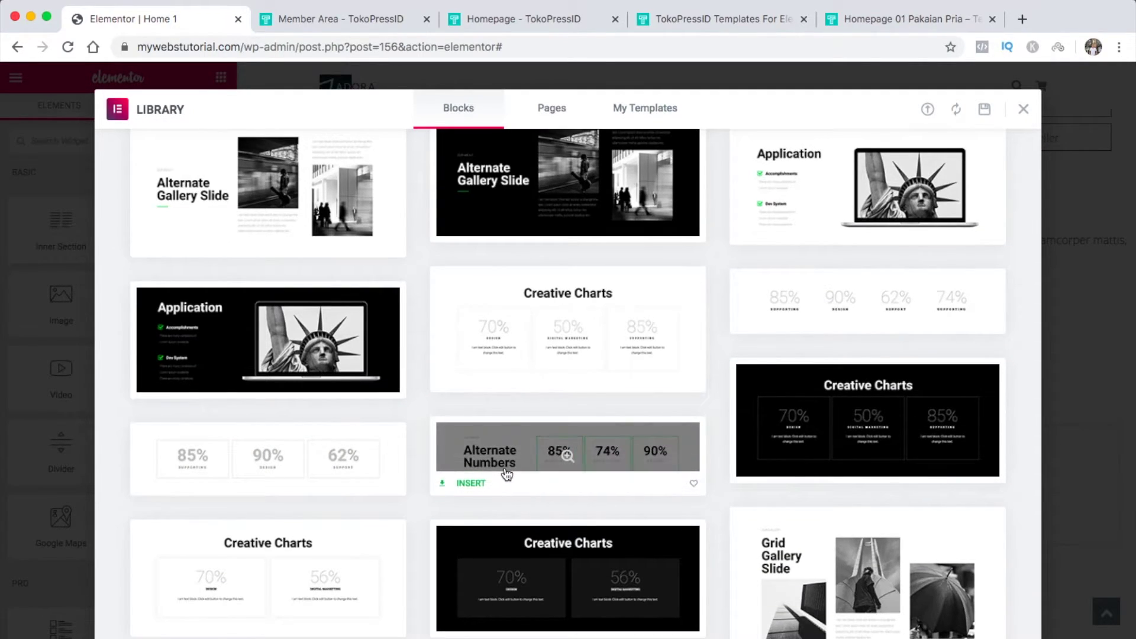
click(470, 483)
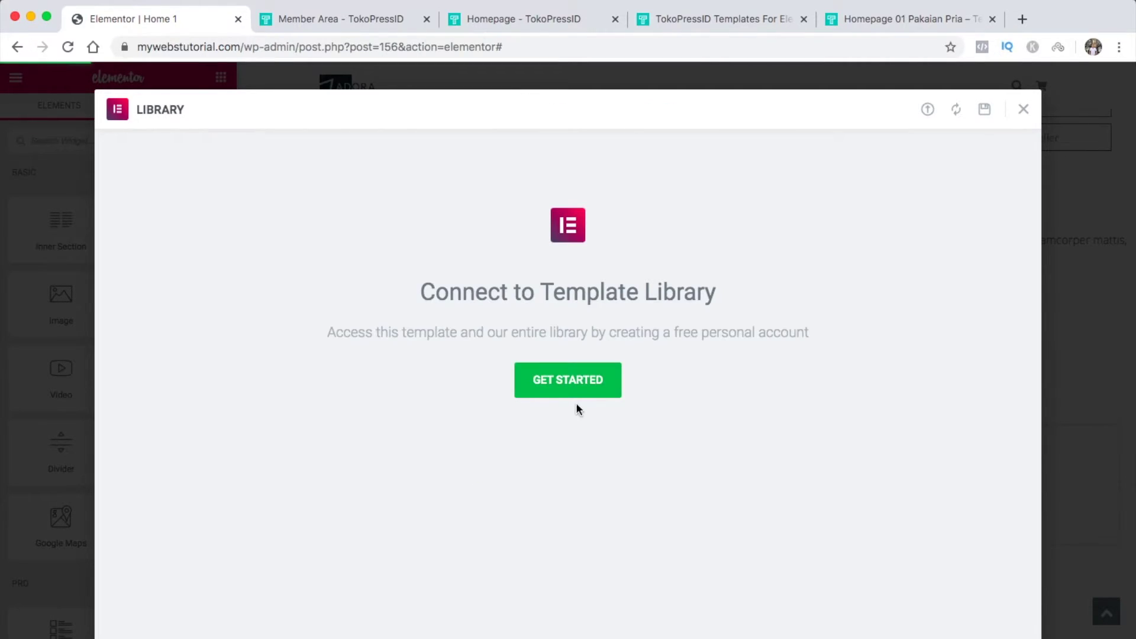
Log in and connect the site so Alternate Numbers (85%, 74%, 90%) lands below the features row
click(598, 389)
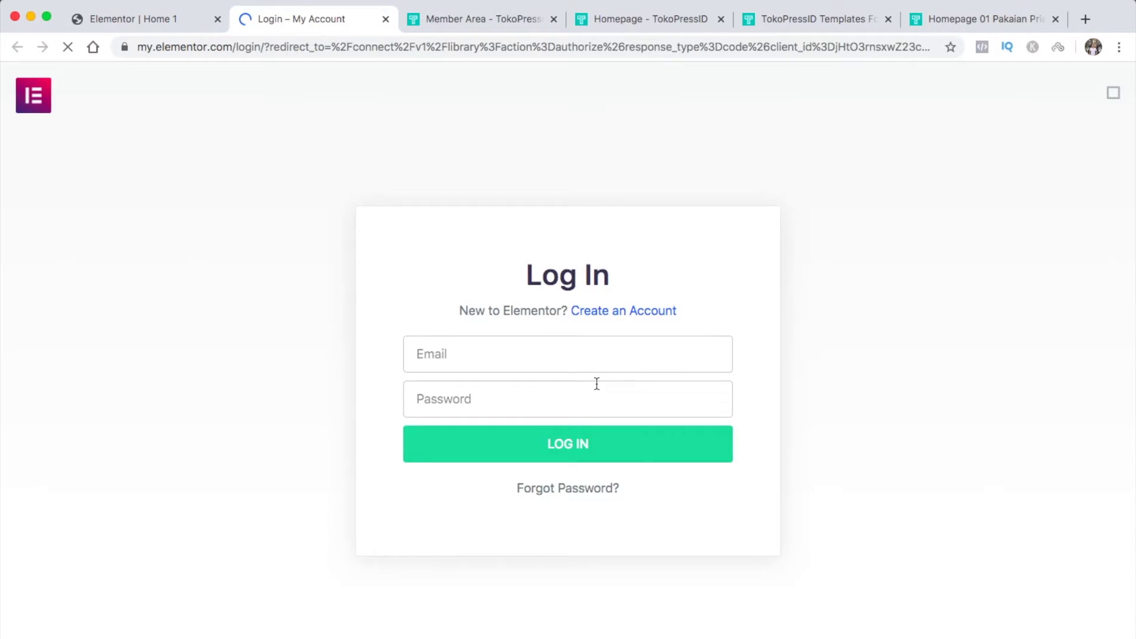
click(587, 442)
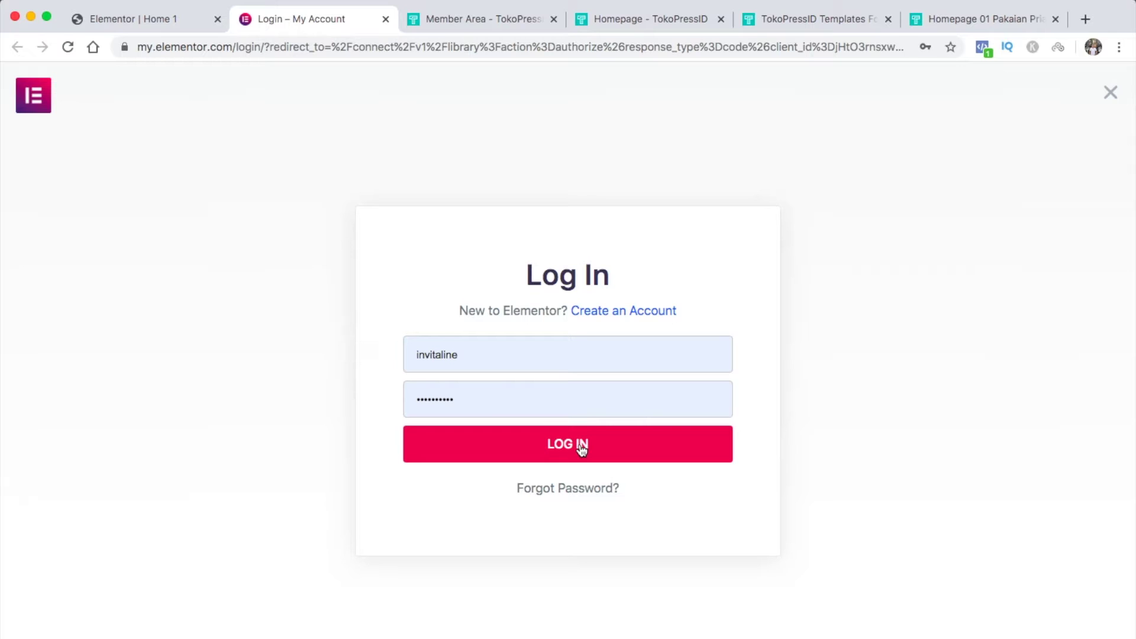
click(580, 446)
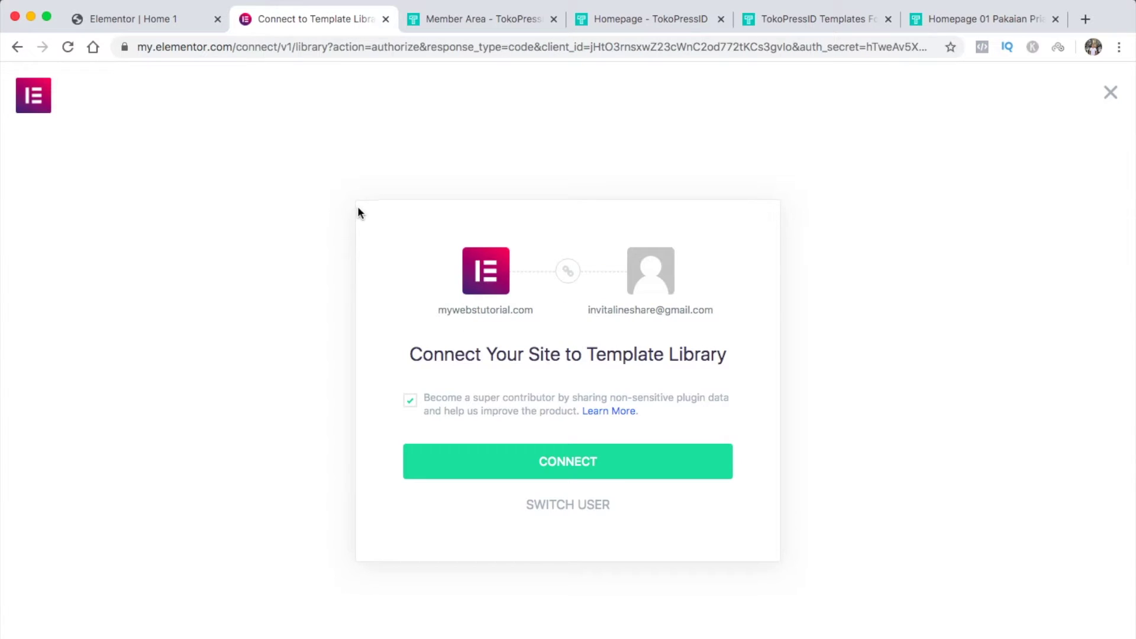
click(478, 467)
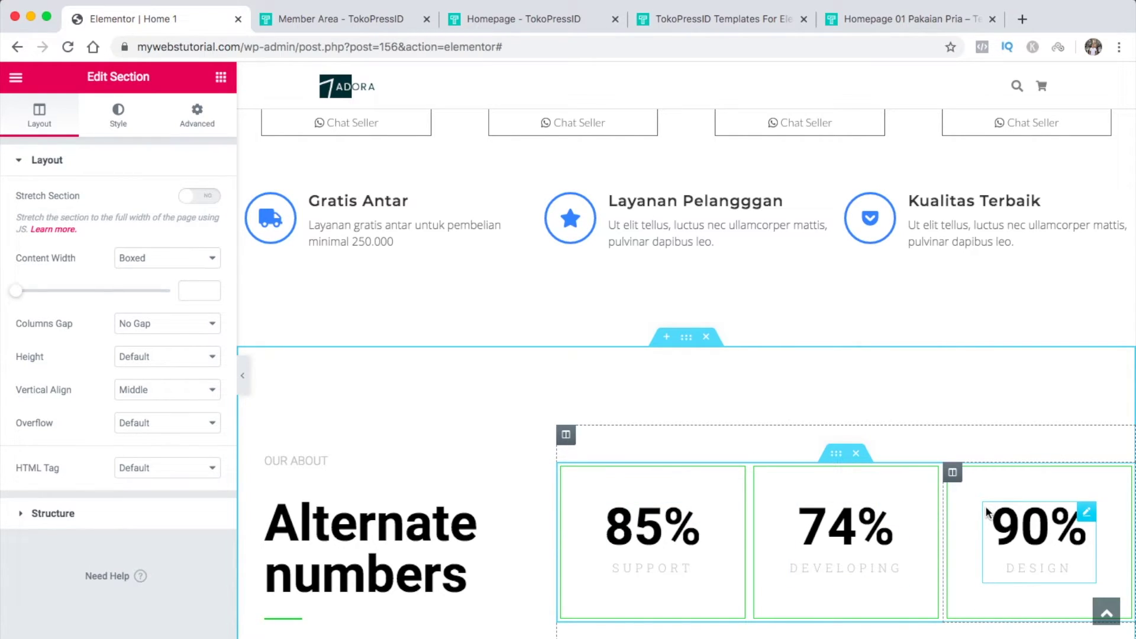
Delete the Alternate Numbers section, leaving Home 1's three-card category row
scroll(923, 532, down, 1)
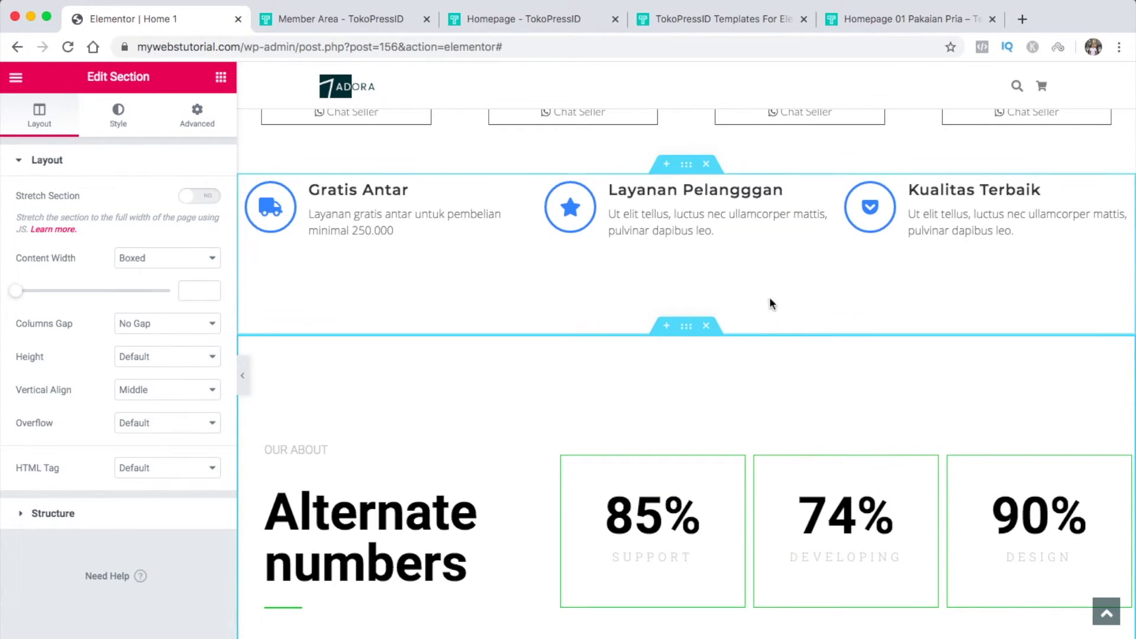
click(707, 329)
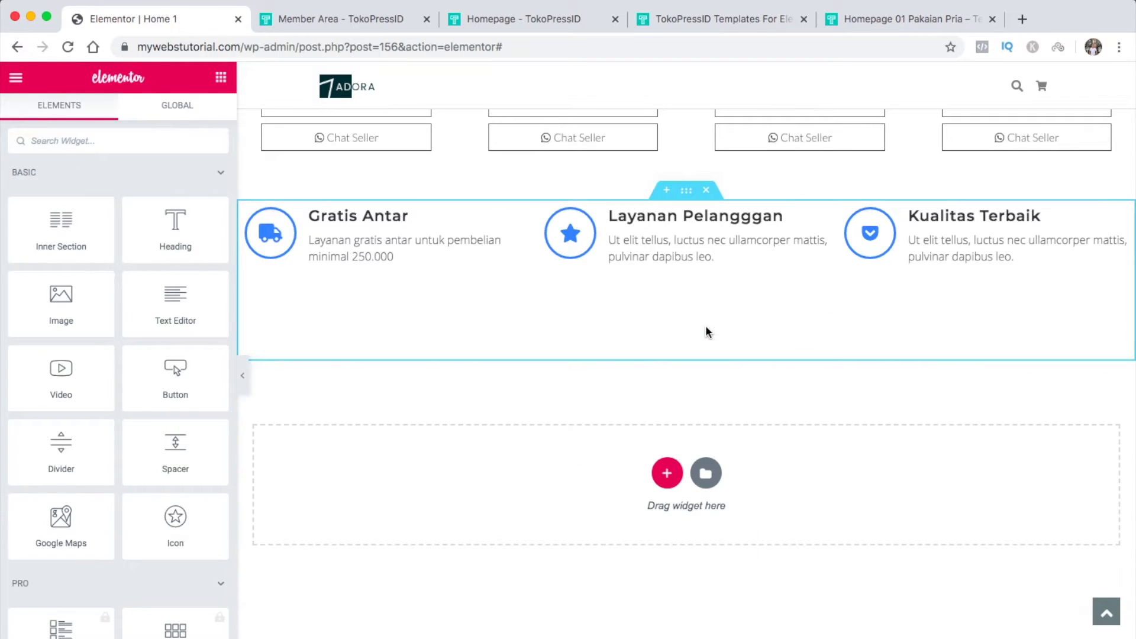
scroll(441, 556, up, 15)
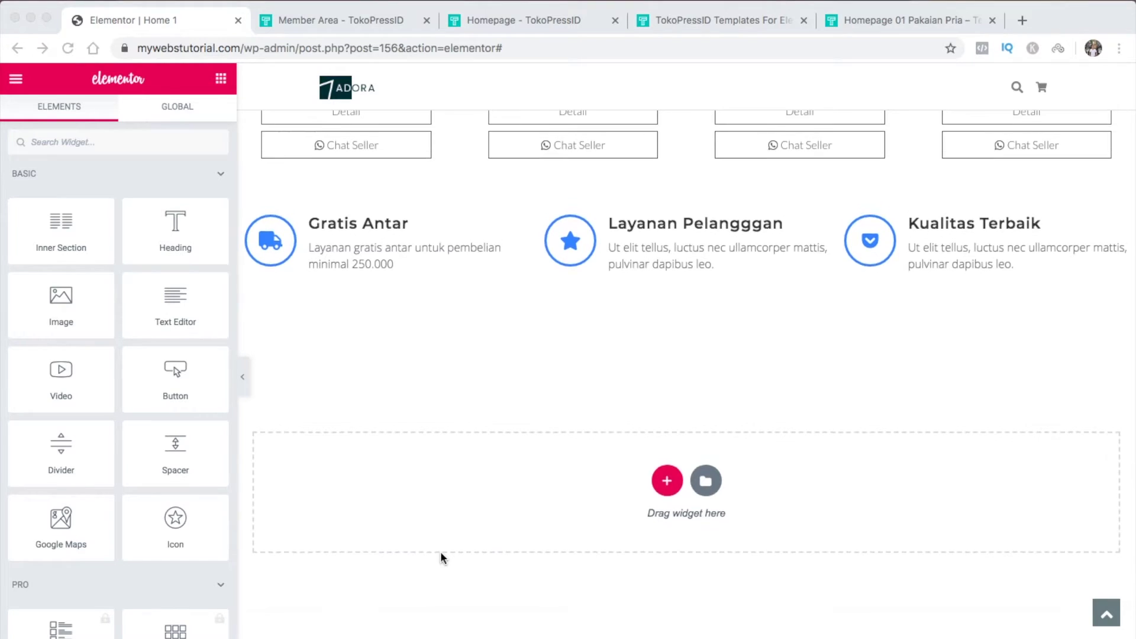
scroll(441, 556, up, 10)
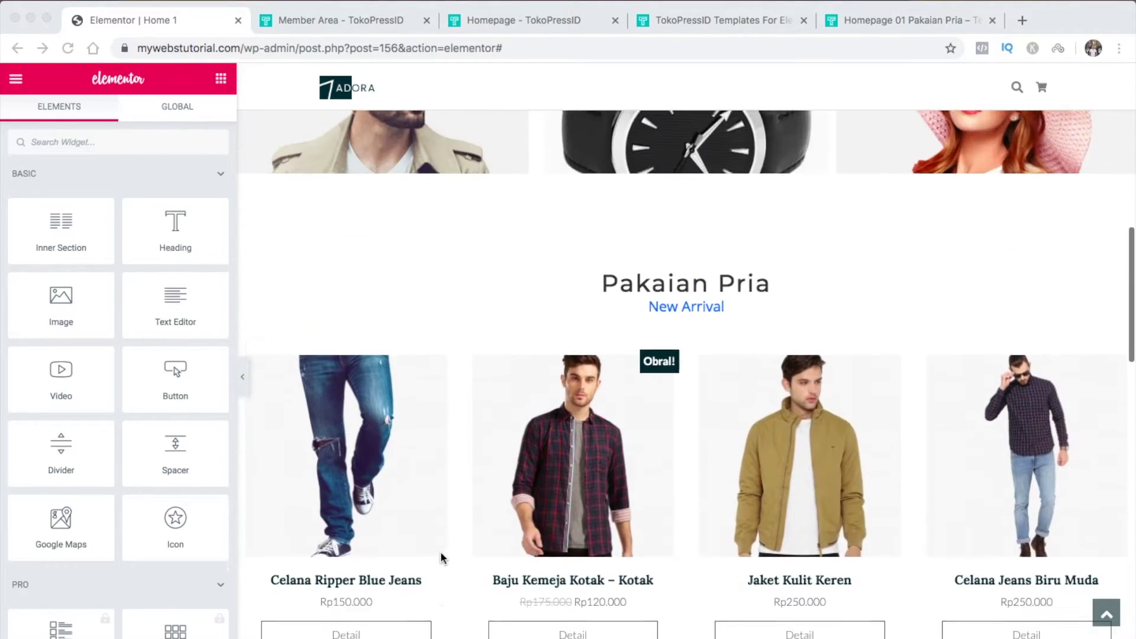
scroll(441, 556, down, 1)
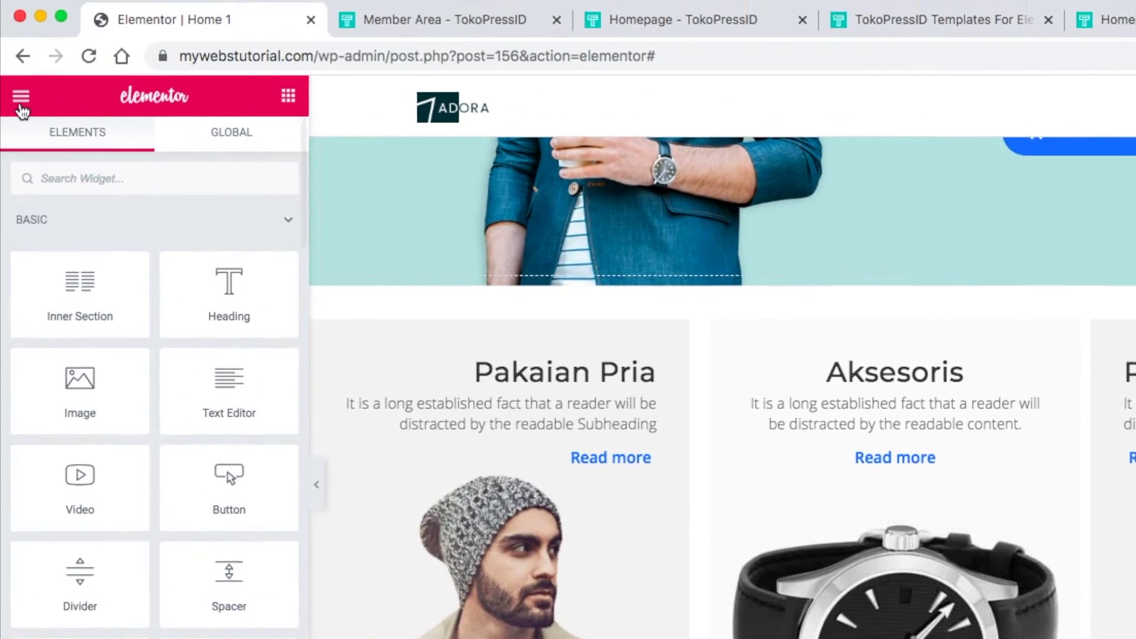
Exit Elementor to the WordPress dashboard via the editor's main menu
click(20, 106)
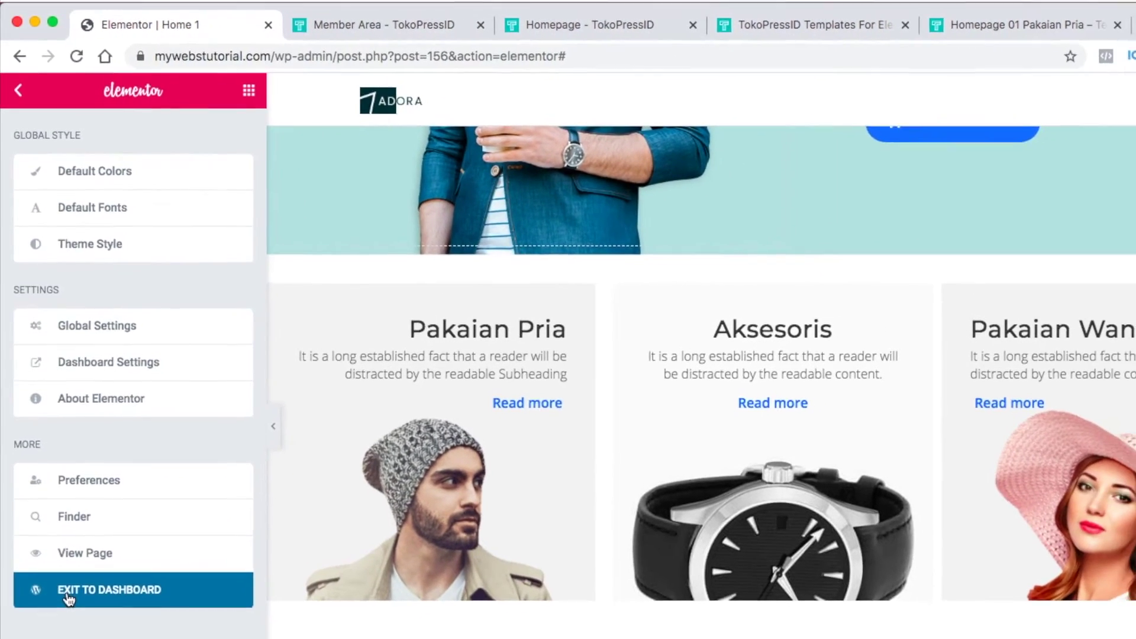
click(65, 565)
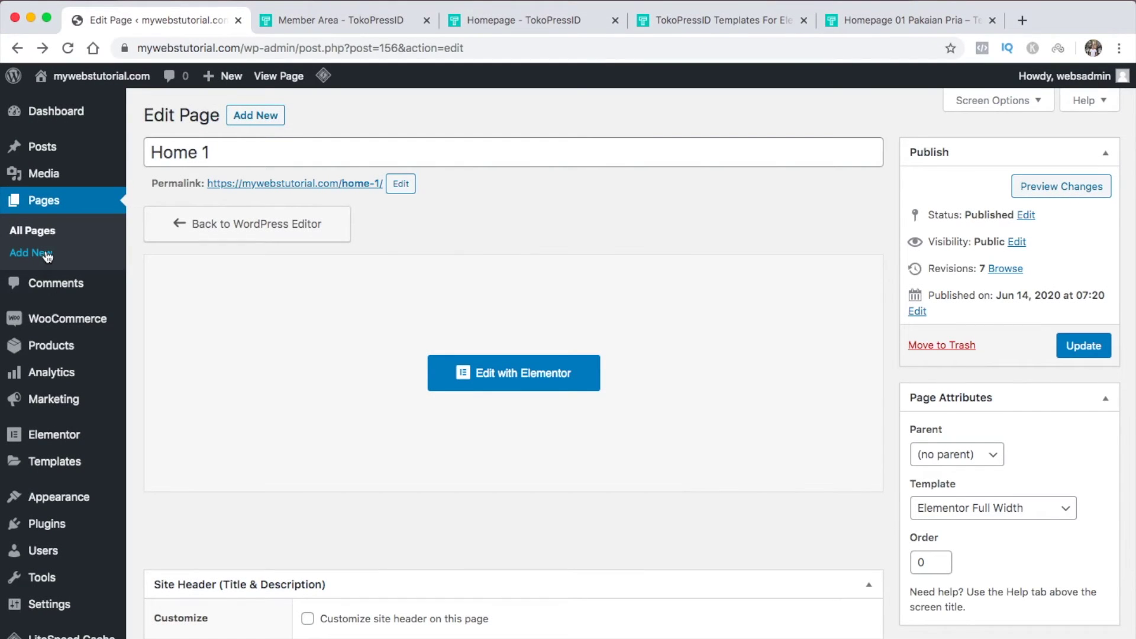
Publish a new 'Pakaian Pria' page on the Elementor Full Width template and open it in Elementor
click(259, 120)
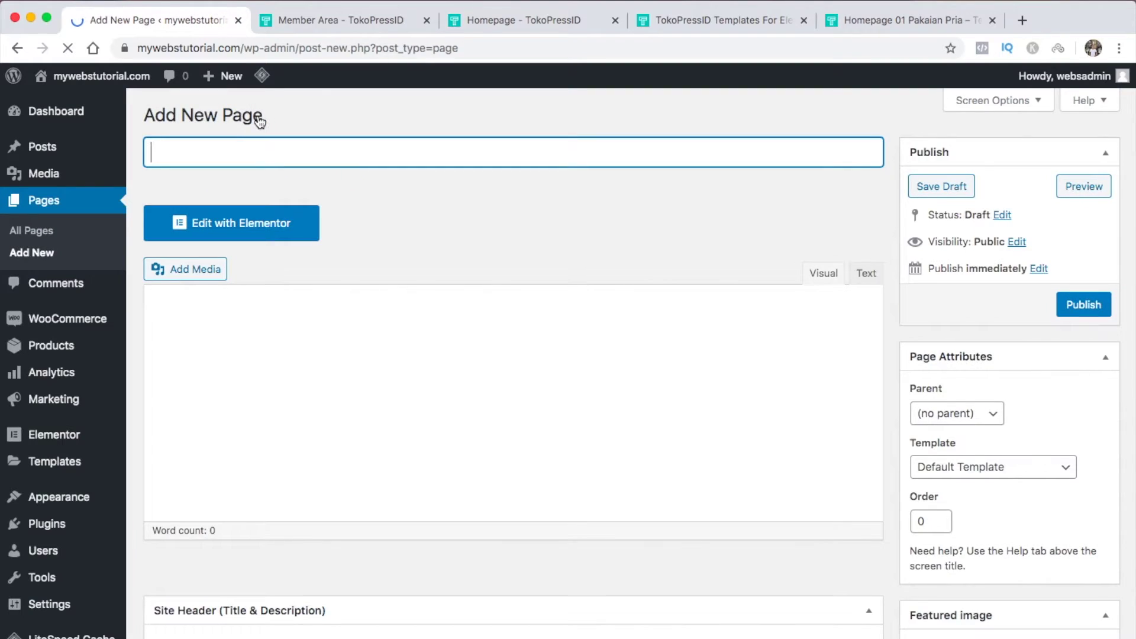
text(Pakaian Pria)
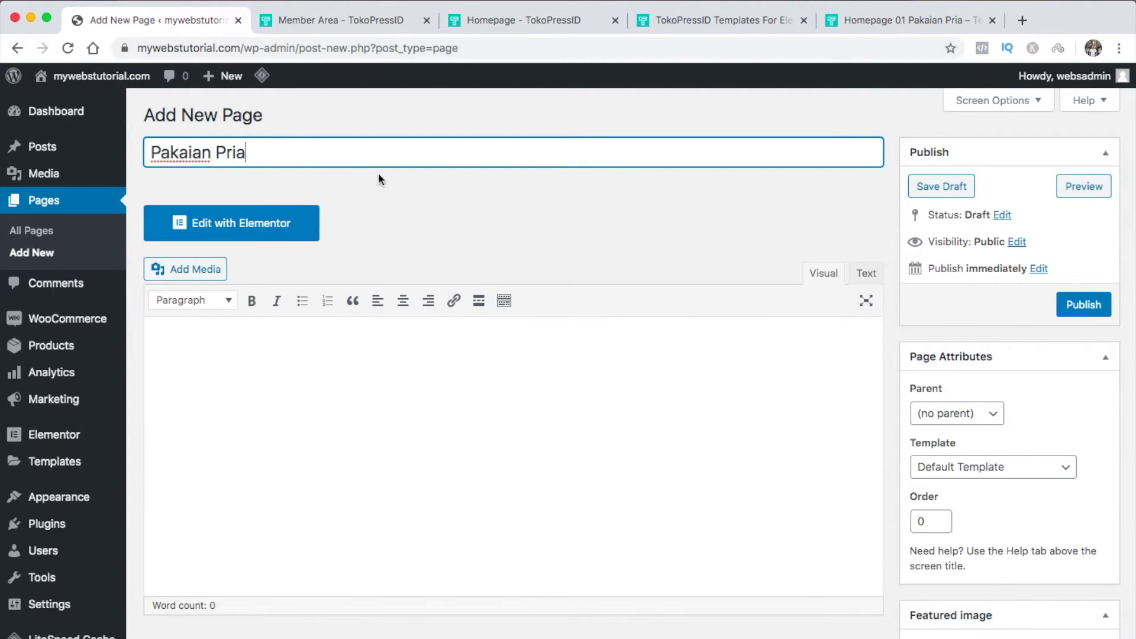
click(412, 236)
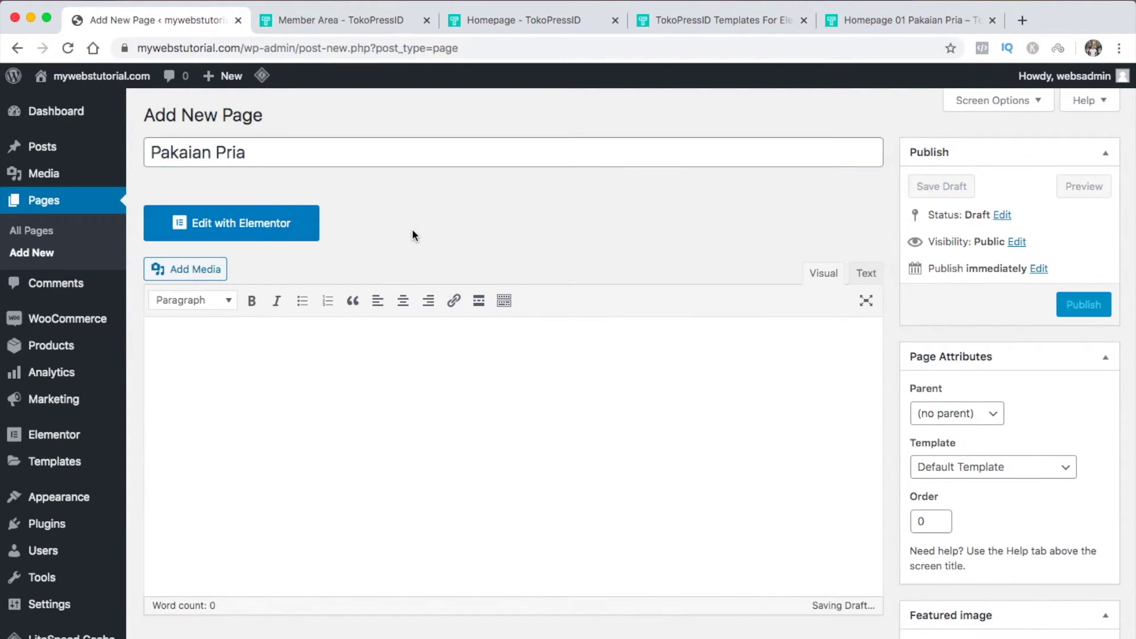
click(1068, 472)
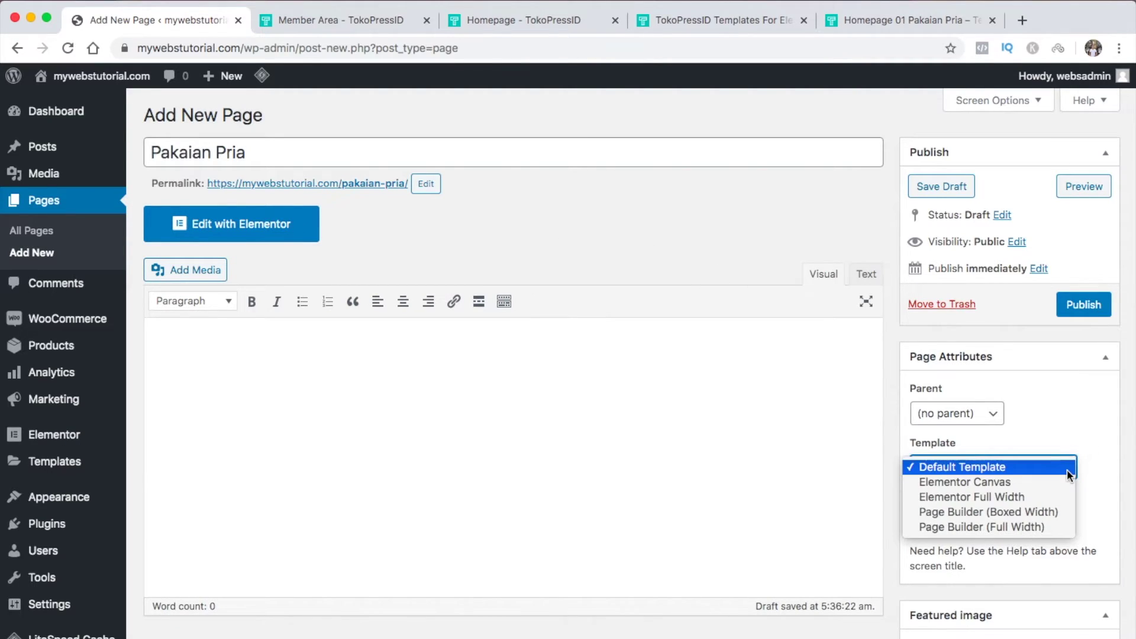
click(1063, 494)
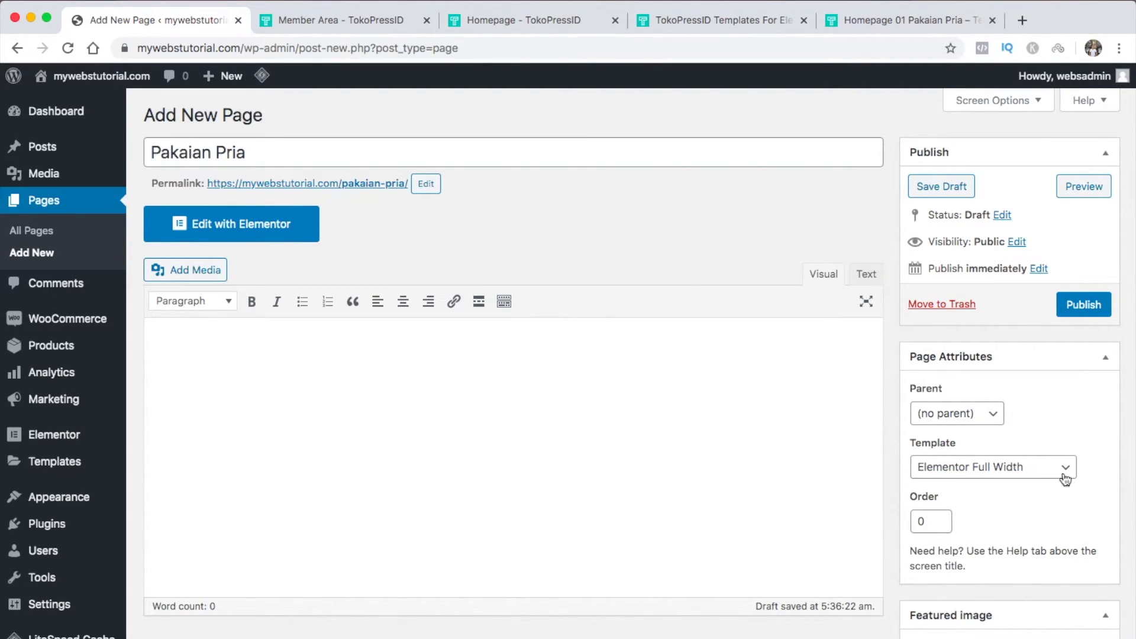
click(1080, 309)
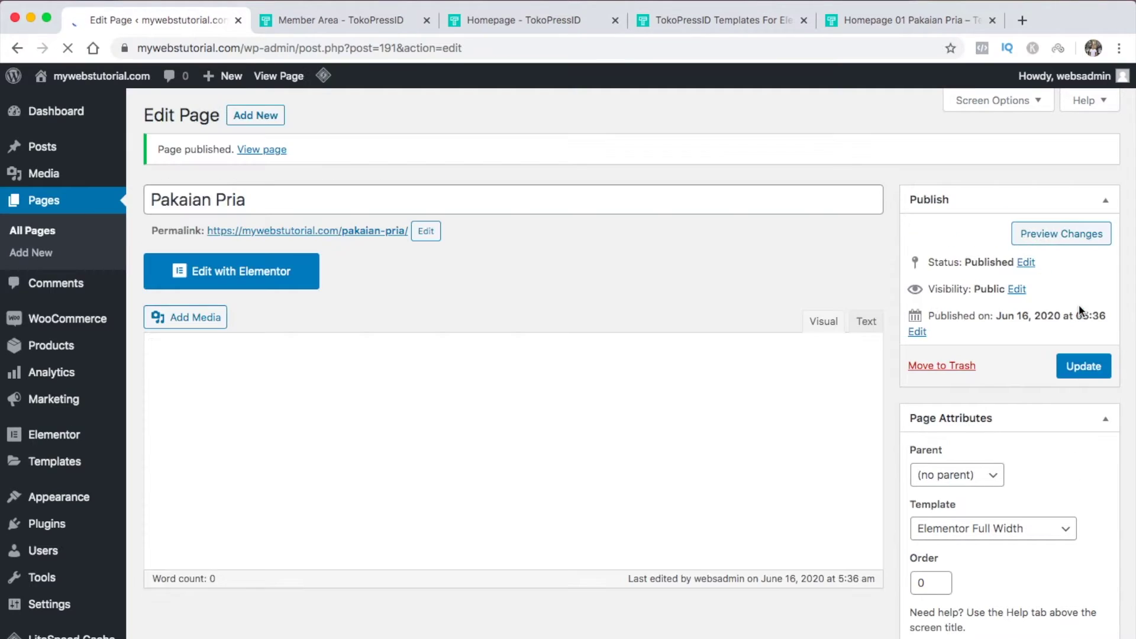
click(274, 278)
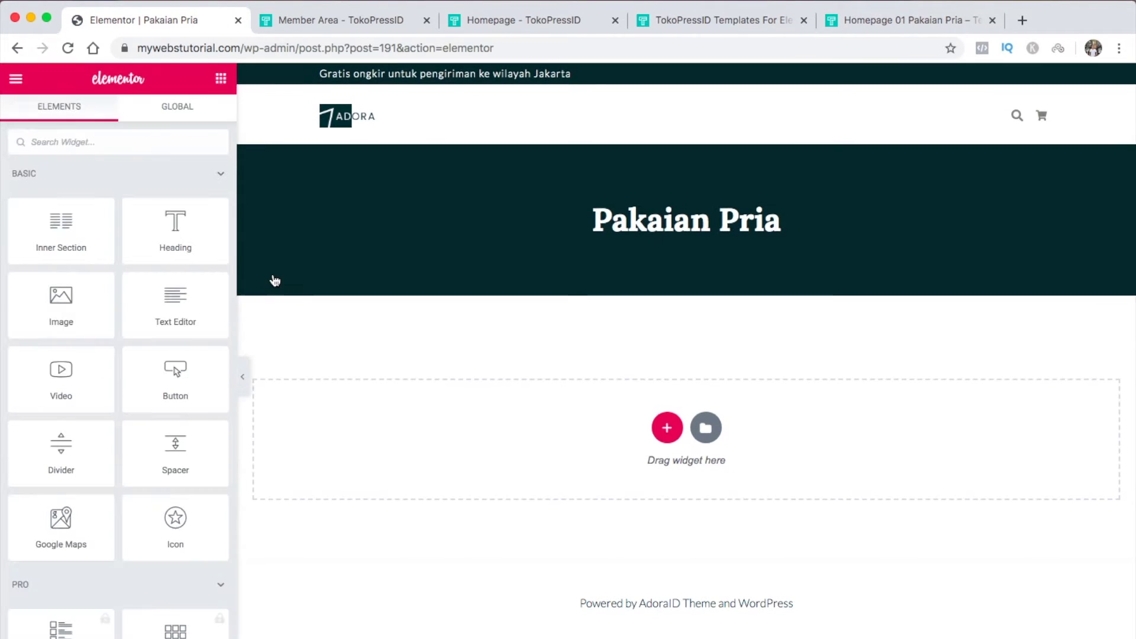
Add a WooCommerce Products grid below the banner, filtered to the Men's category
text(tp)
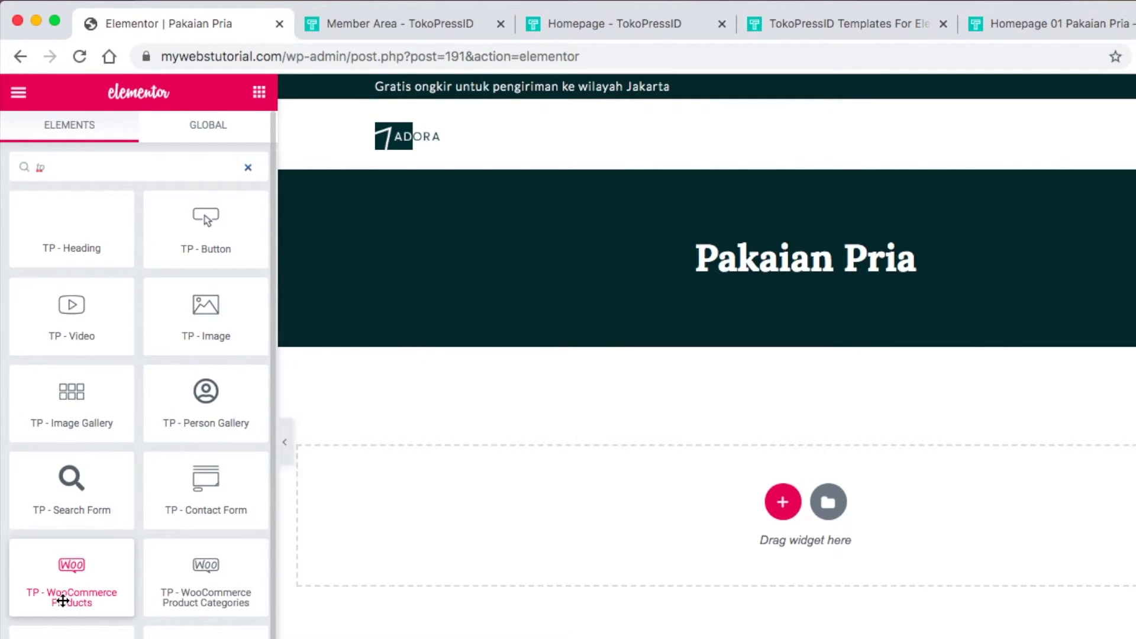
drag(71, 593, 385, 511)
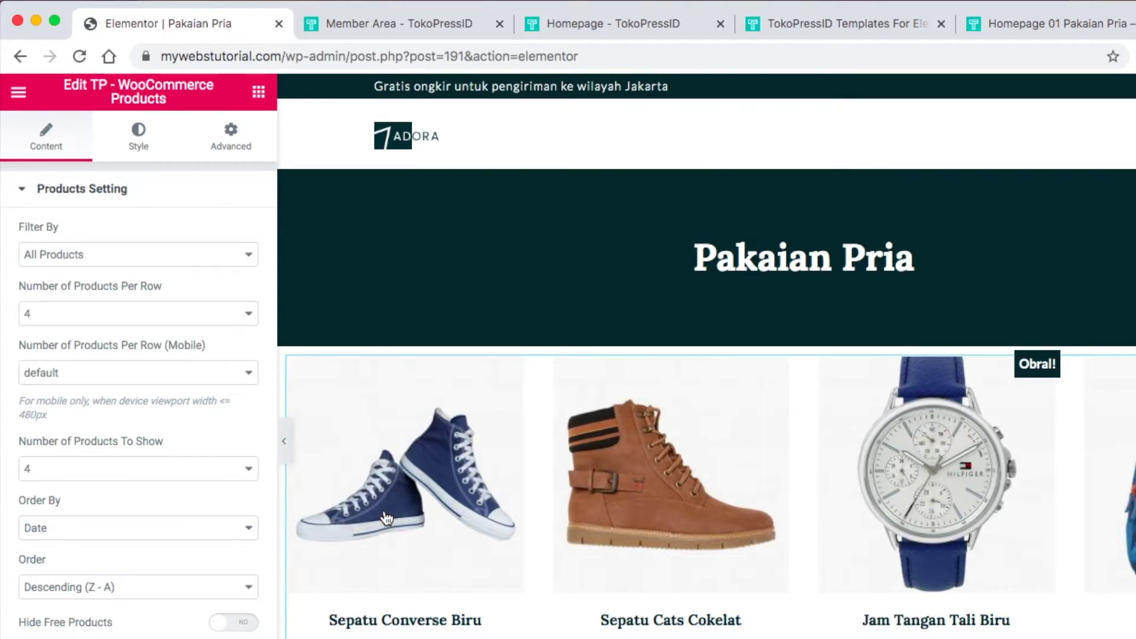
click(239, 253)
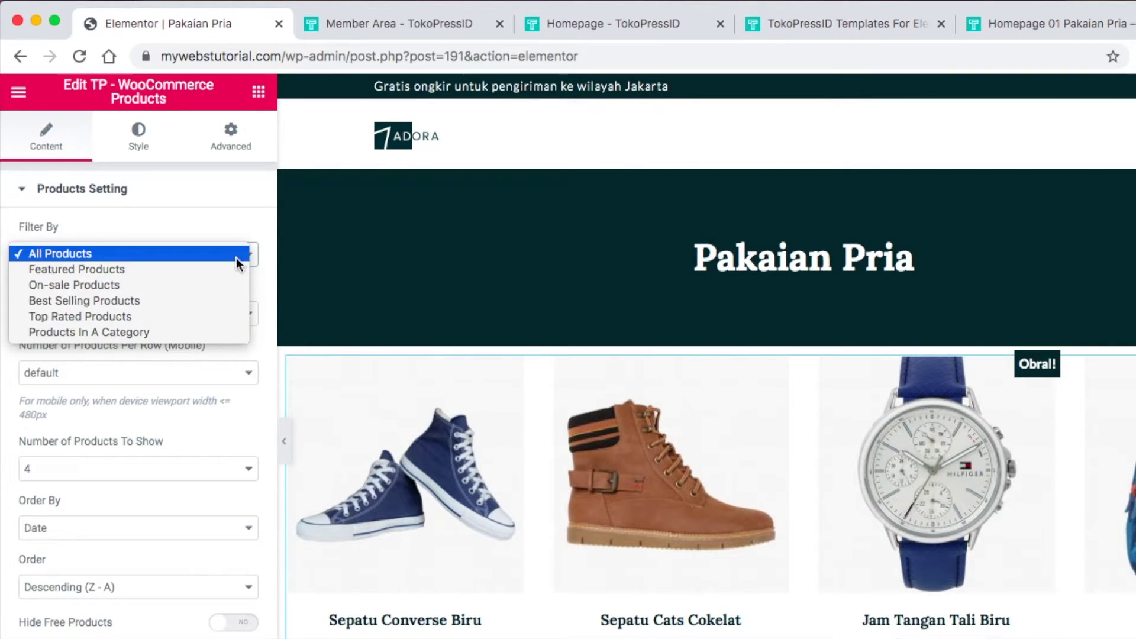
click(217, 331)
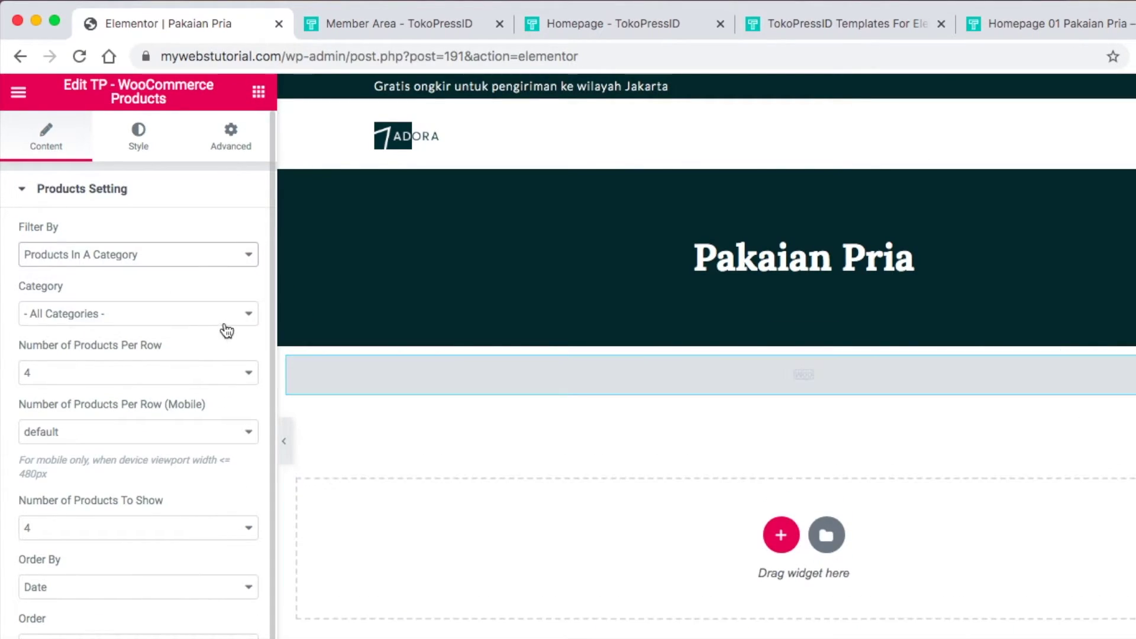
click(229, 318)
click(219, 343)
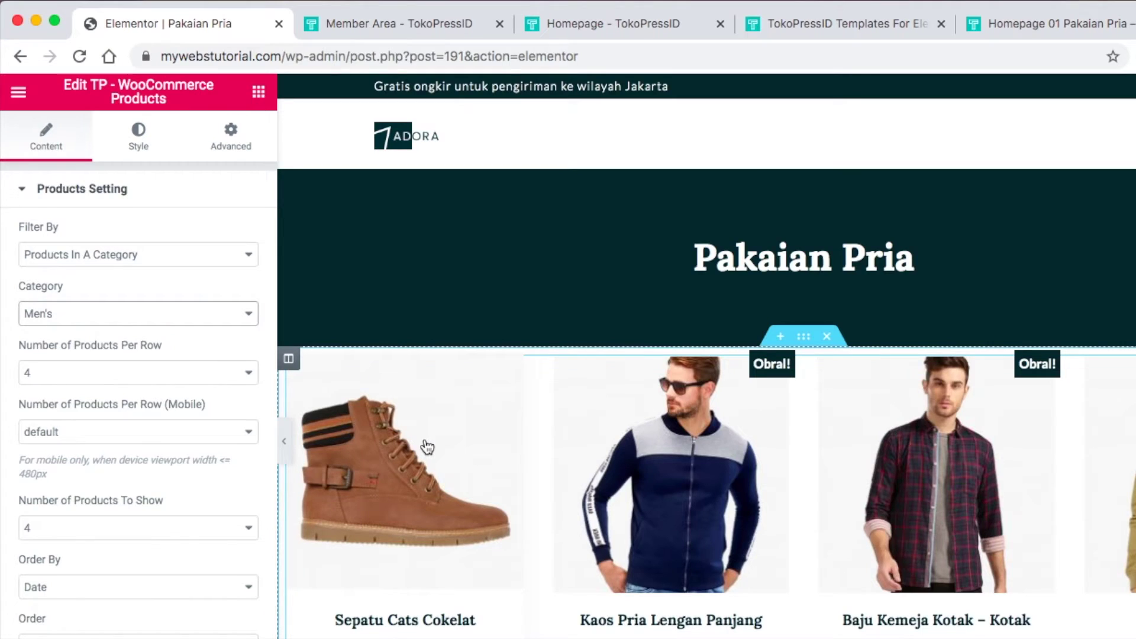
Show 3 products per row and 6 products in total, then preview the grid
scroll(427, 448, down, 2)
click(233, 373)
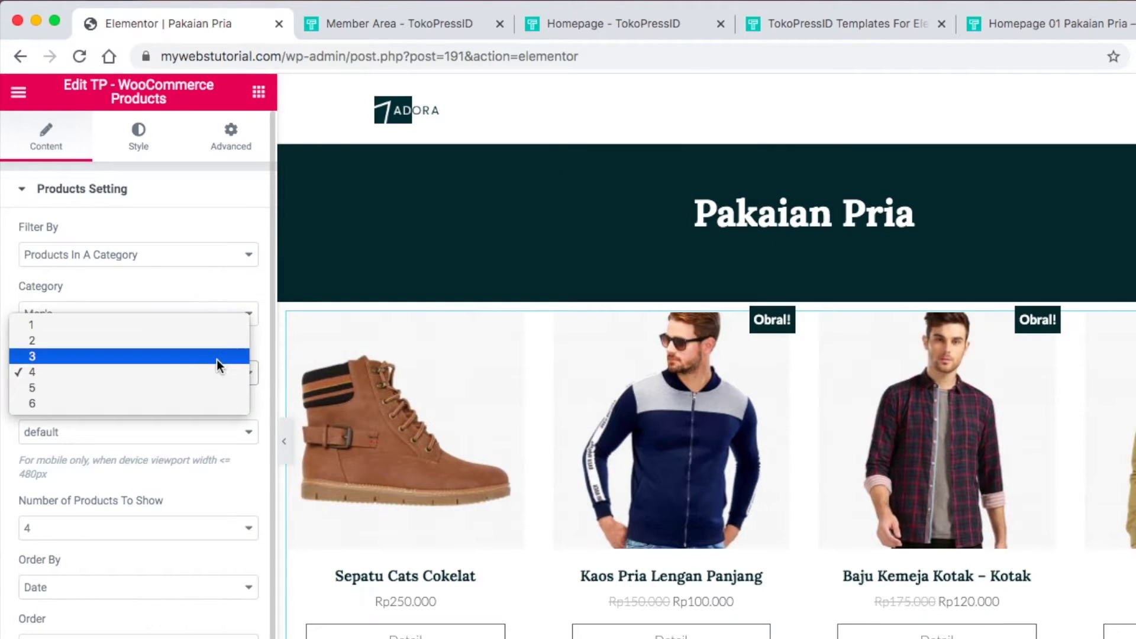
click(216, 357)
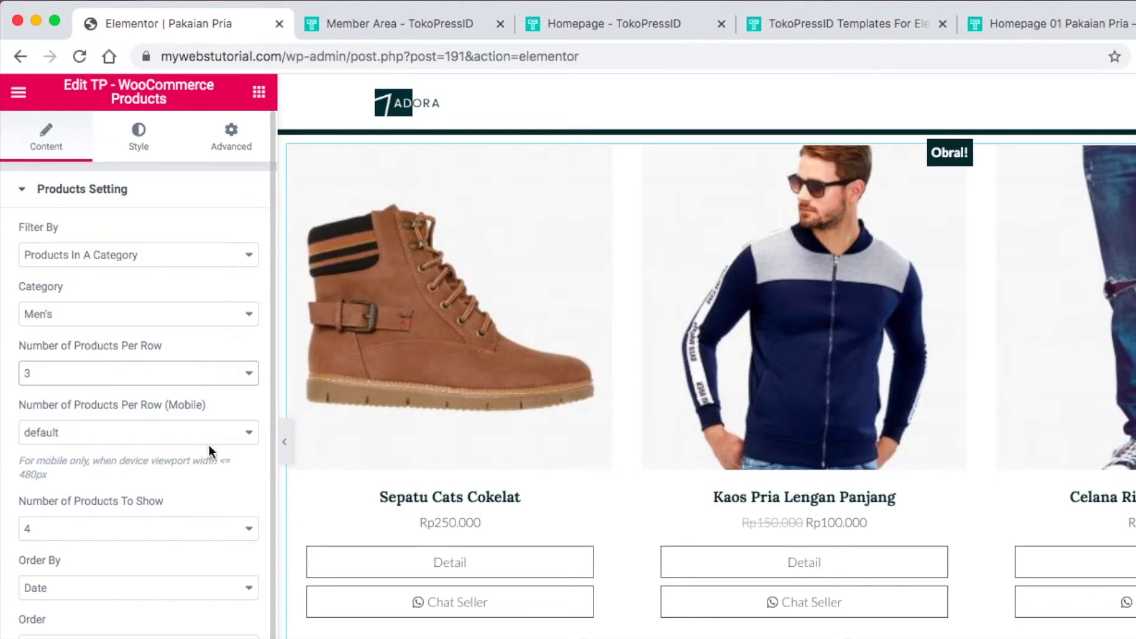
click(214, 528)
click(208, 559)
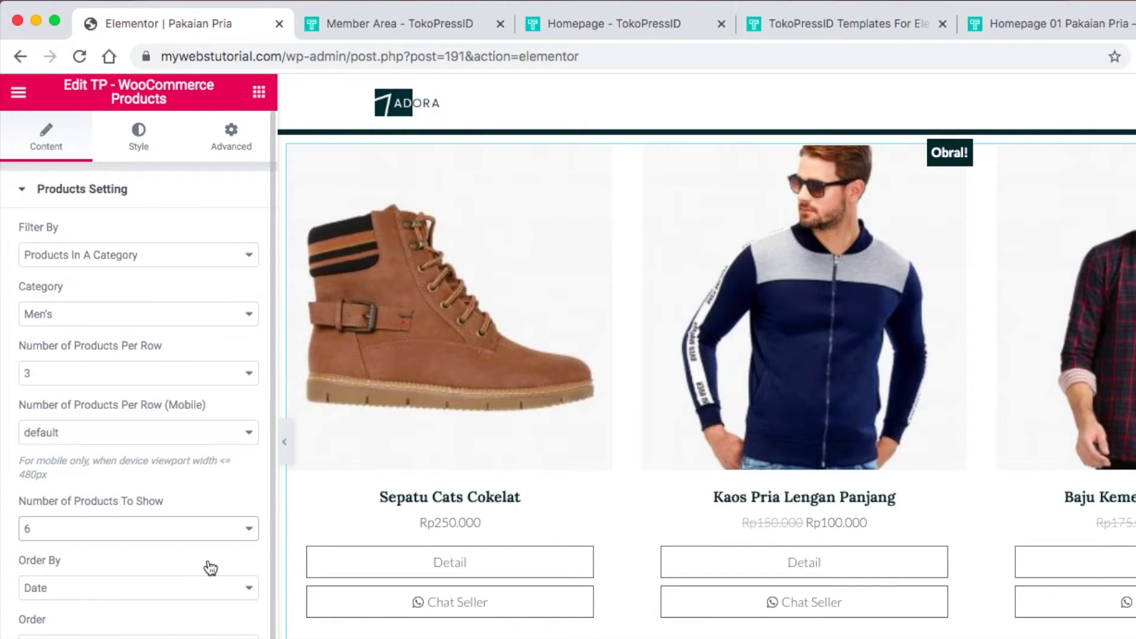
click(286, 441)
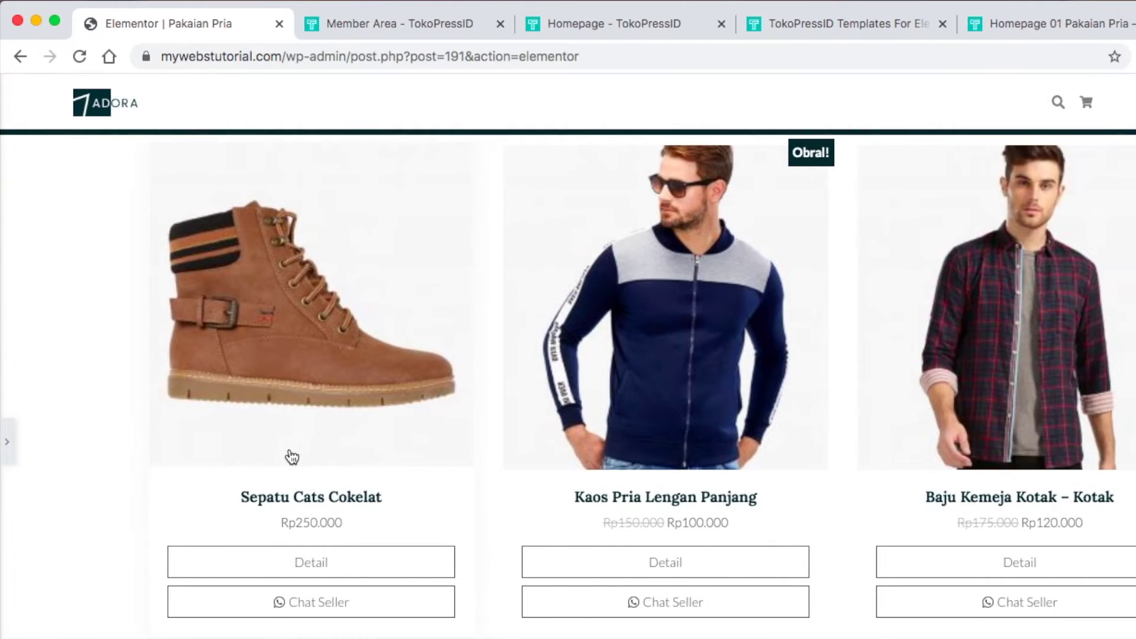
scroll(283, 447, down, 5)
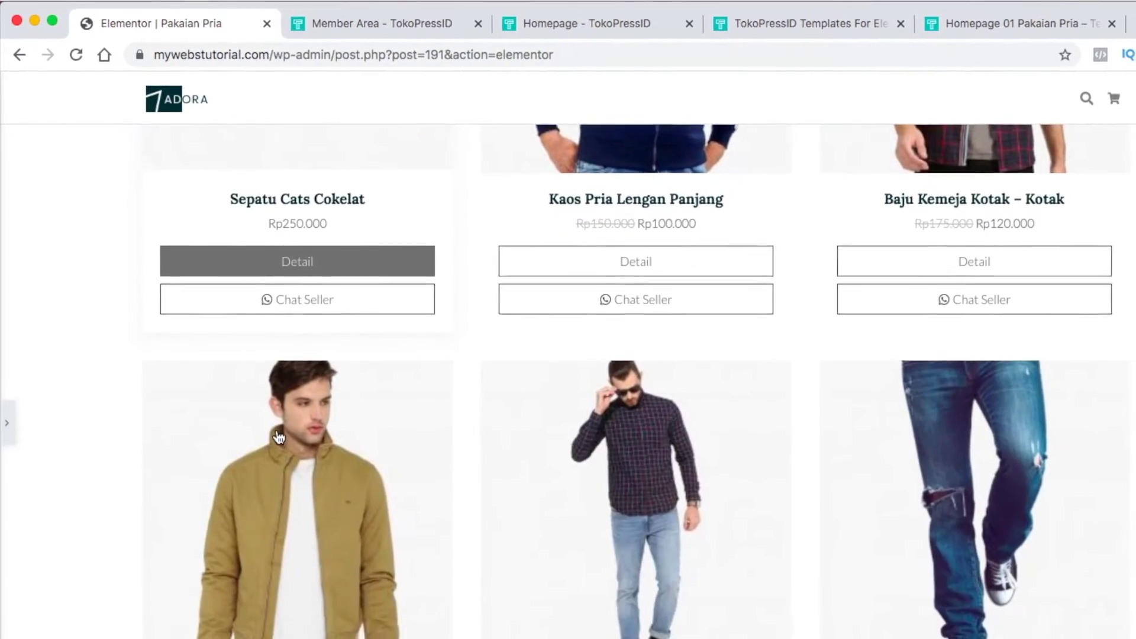
scroll(278, 438, up, 5)
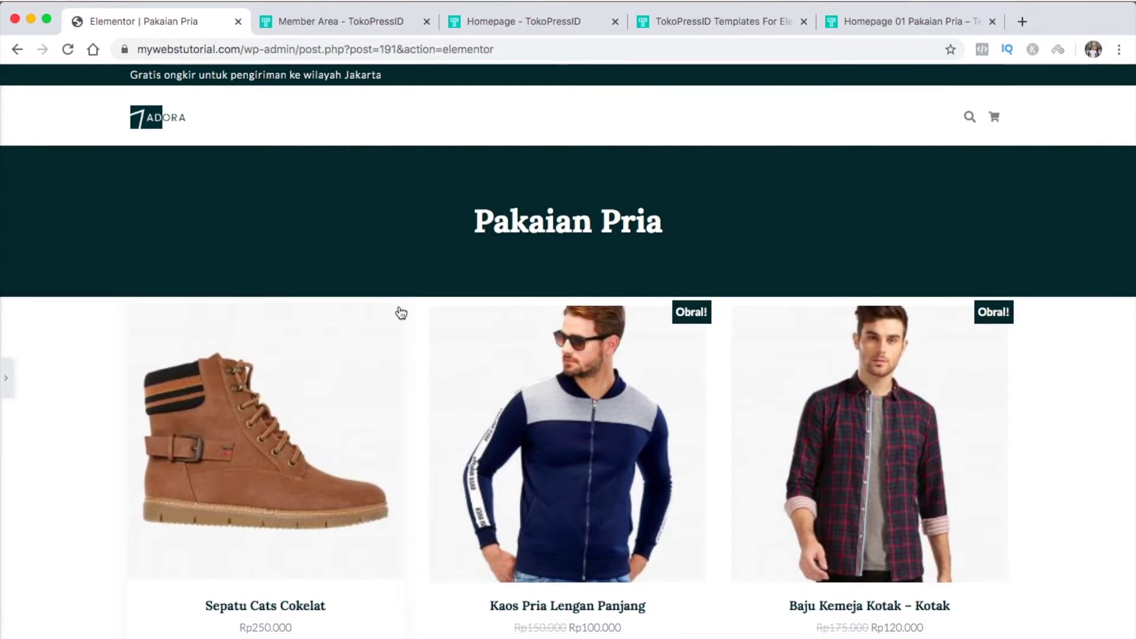
click(6, 377)
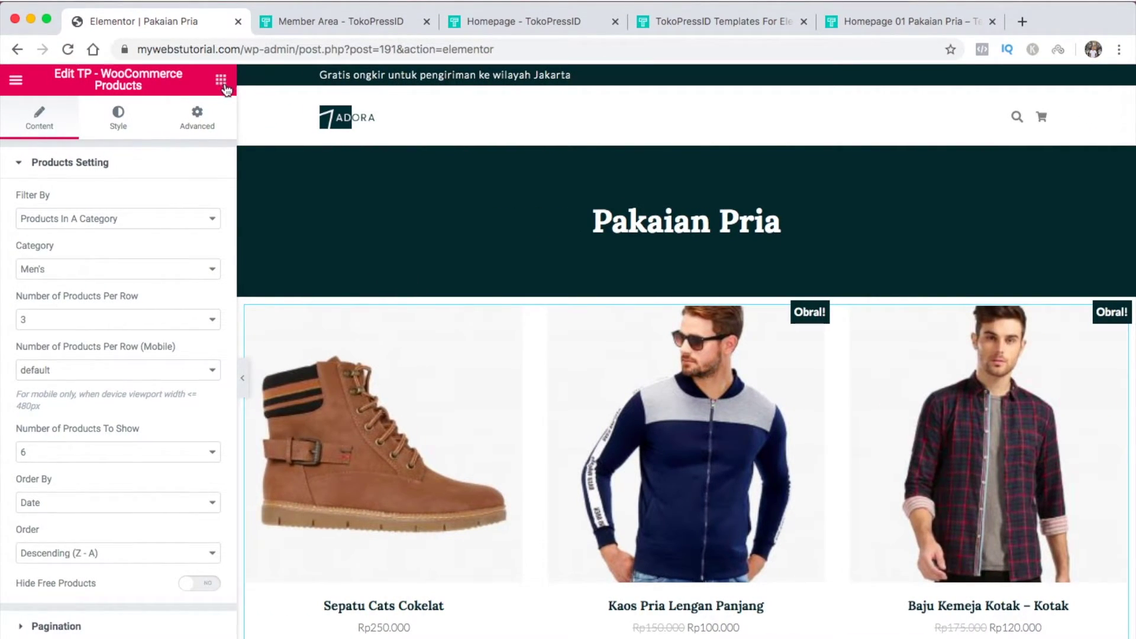
Add a 74 px Spacer above the men's product grid, preview it, and exit via the main menu
click(221, 80)
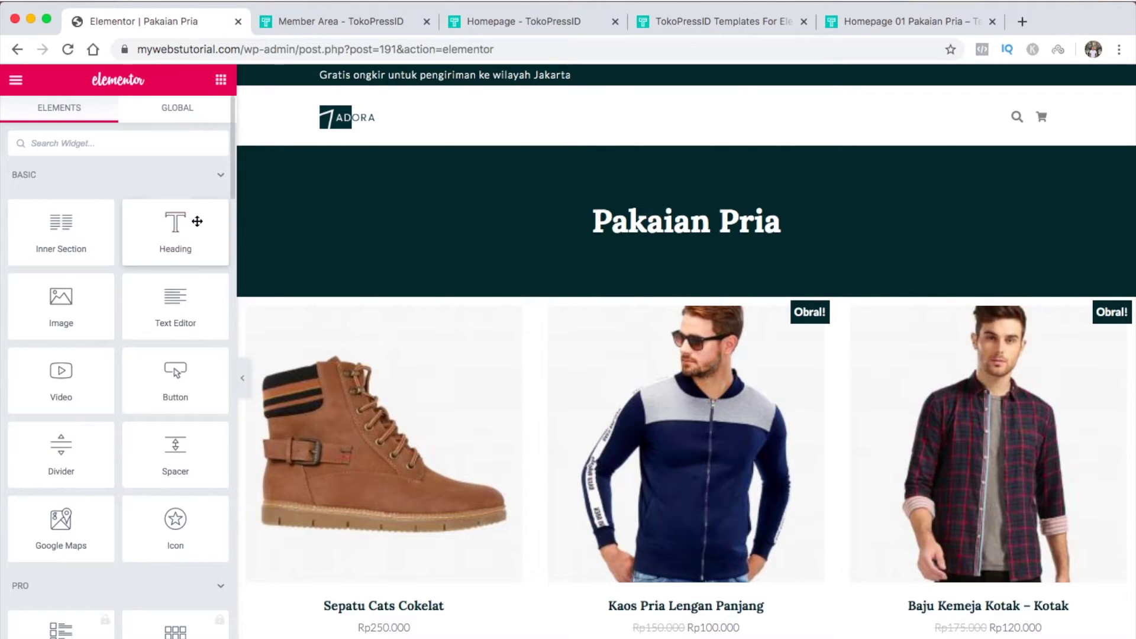
drag(178, 448, 484, 310)
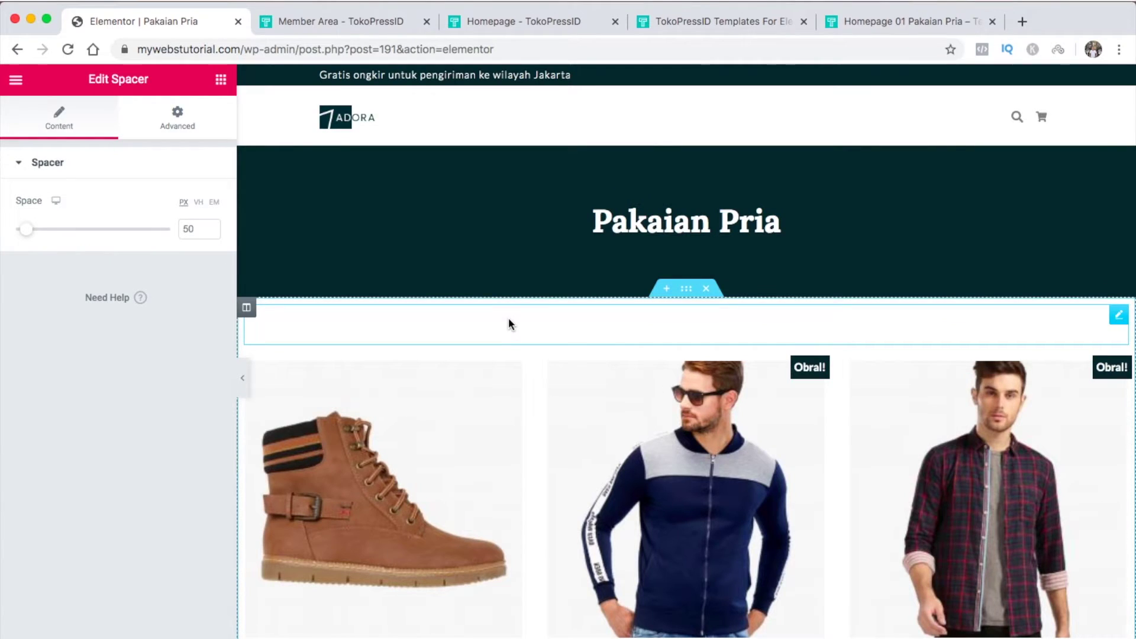
drag(27, 235, 35, 238)
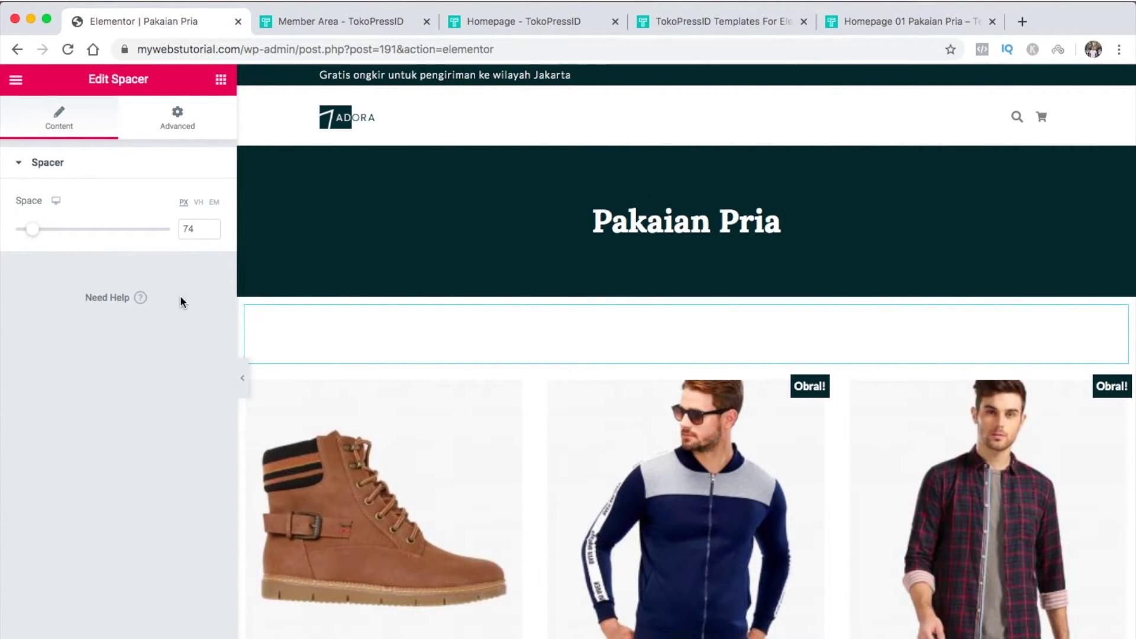
click(242, 378)
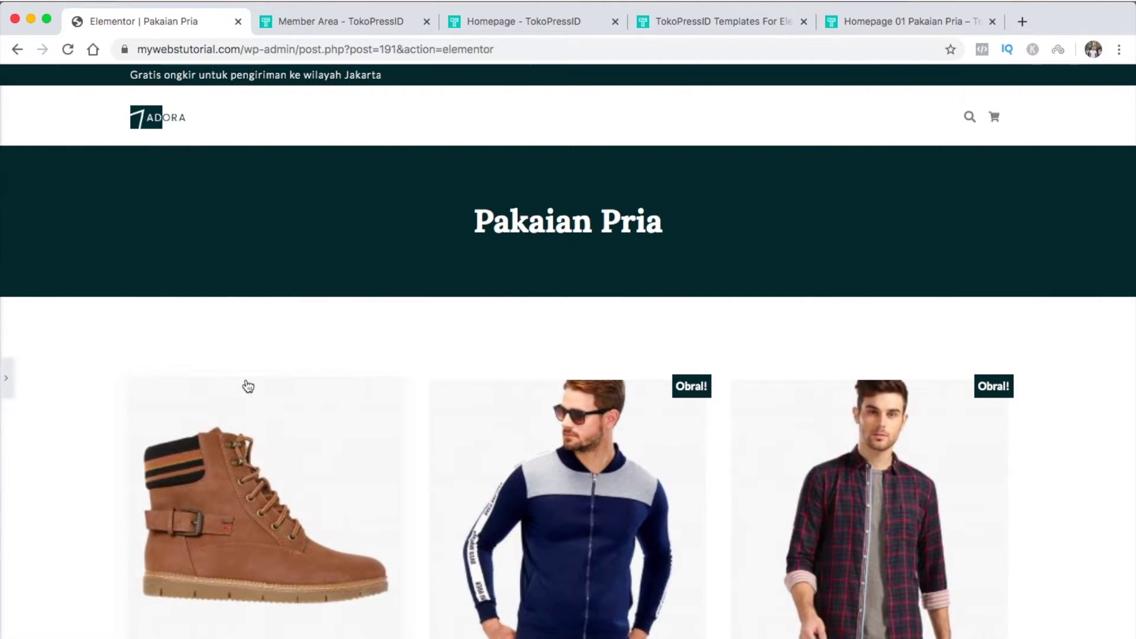
scroll(247, 386, down, 10)
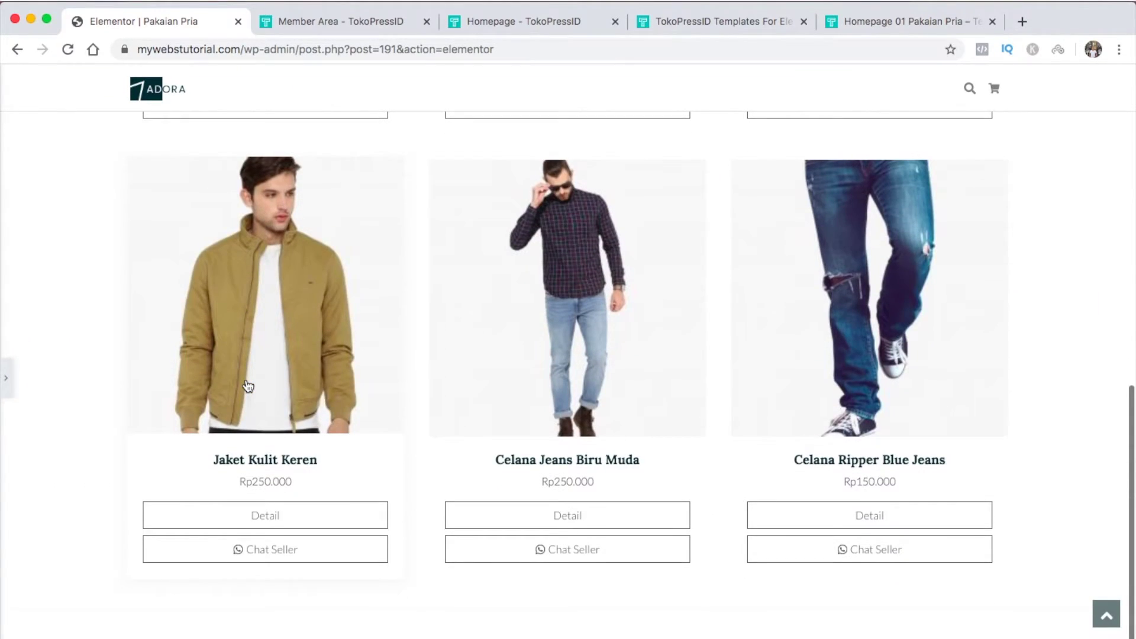
scroll(248, 386, up, 10)
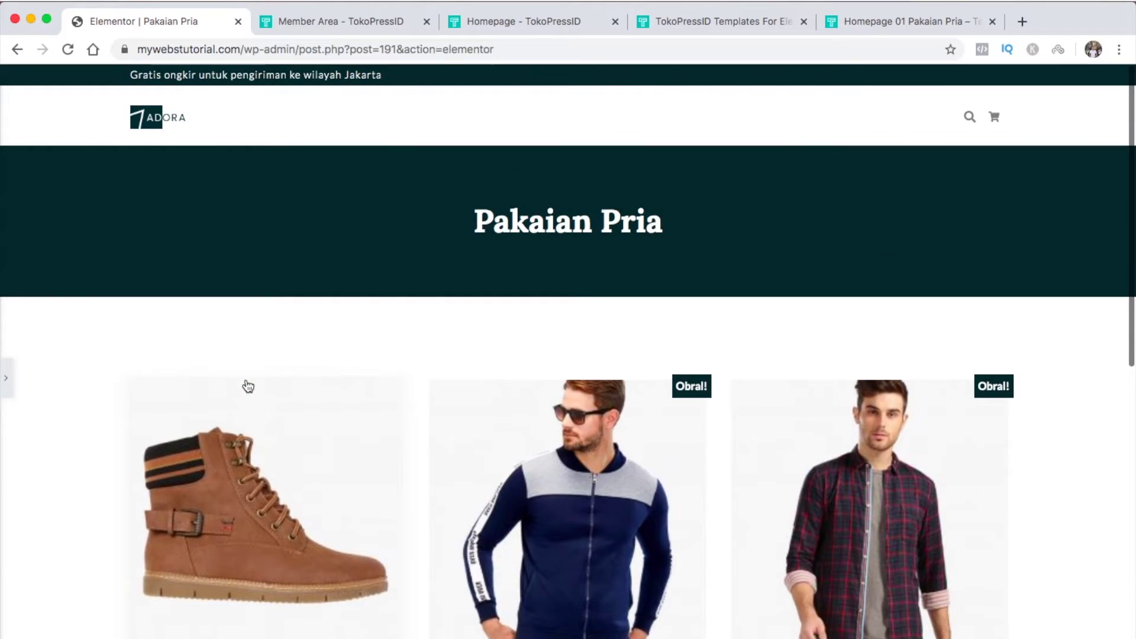
click(6, 377)
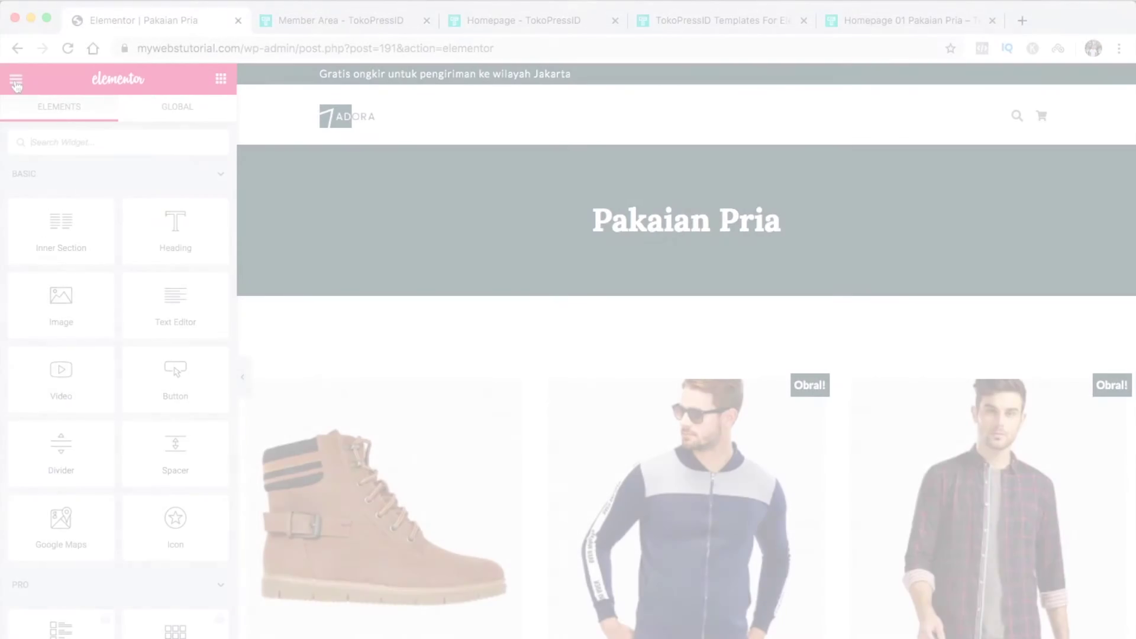
click(16, 80)
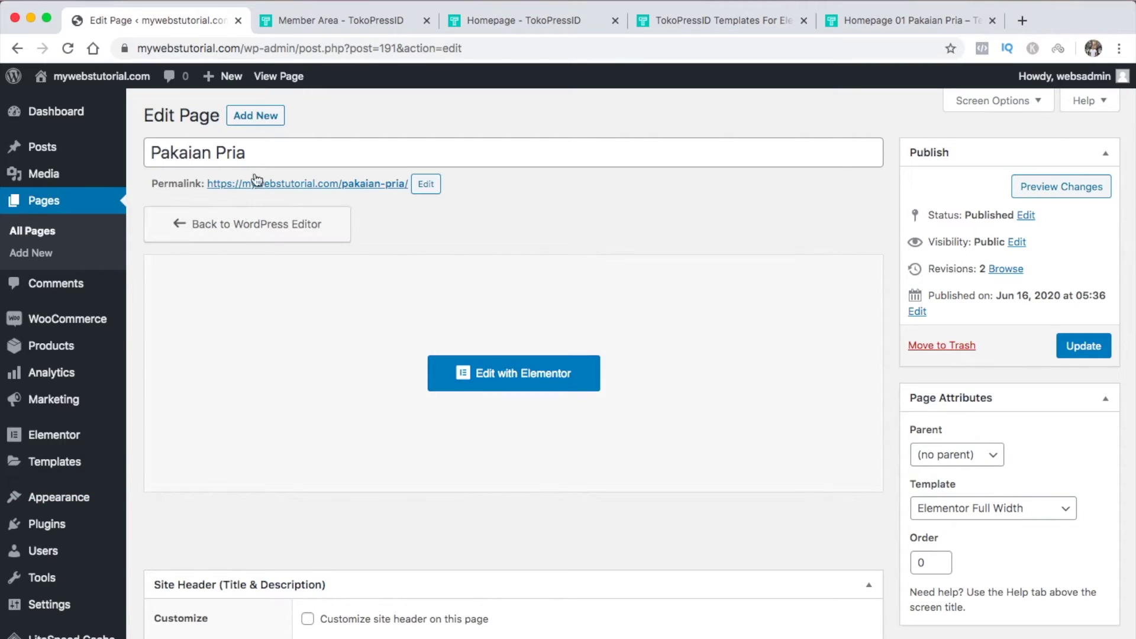
Start a new page titled 'Contact Us' using the Elementor Full Width template
click(257, 116)
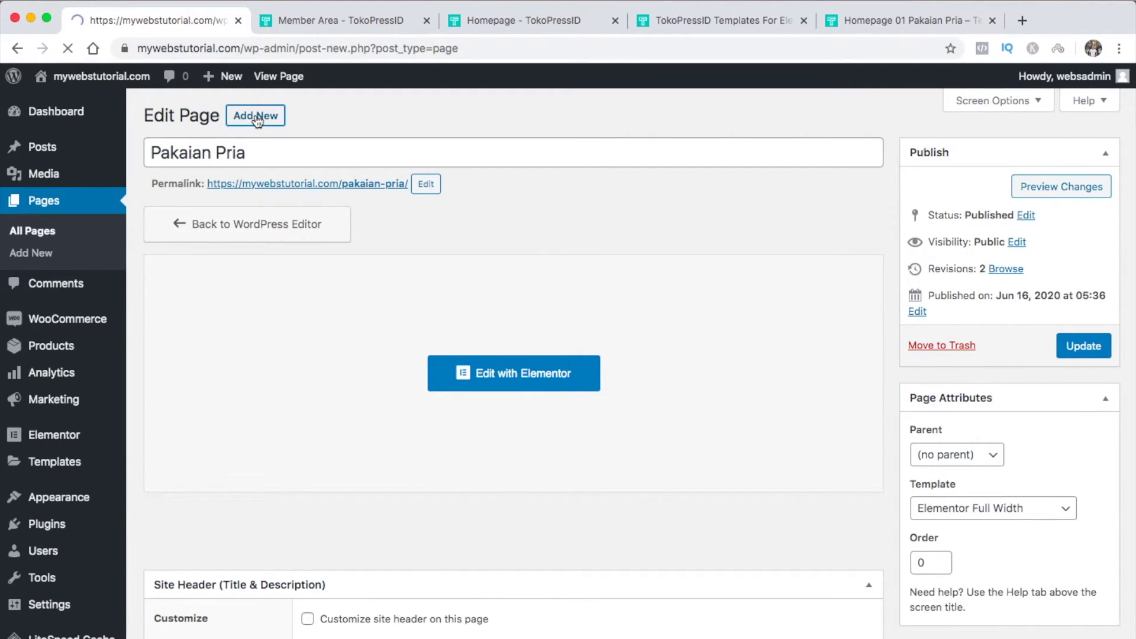
text(Contact Us)
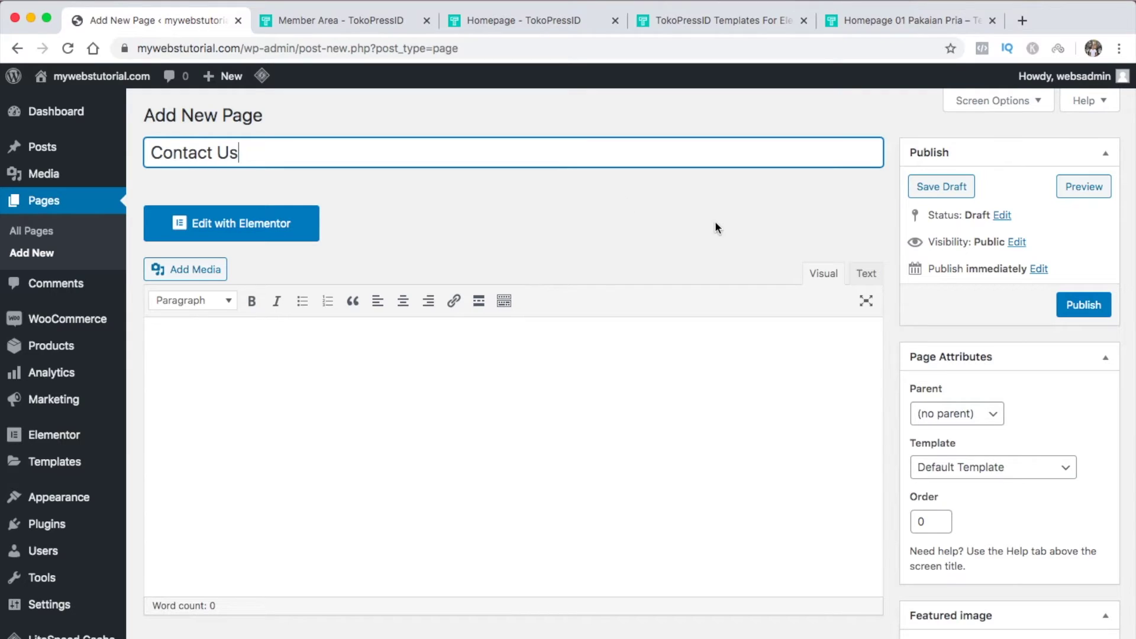
click(1015, 467)
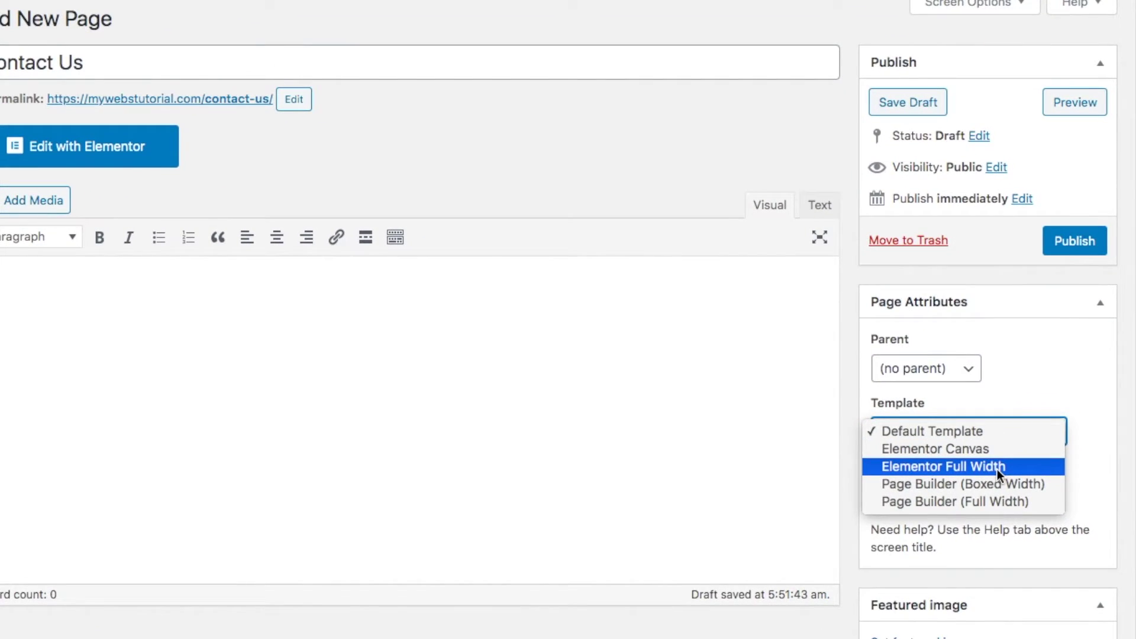
click(996, 470)
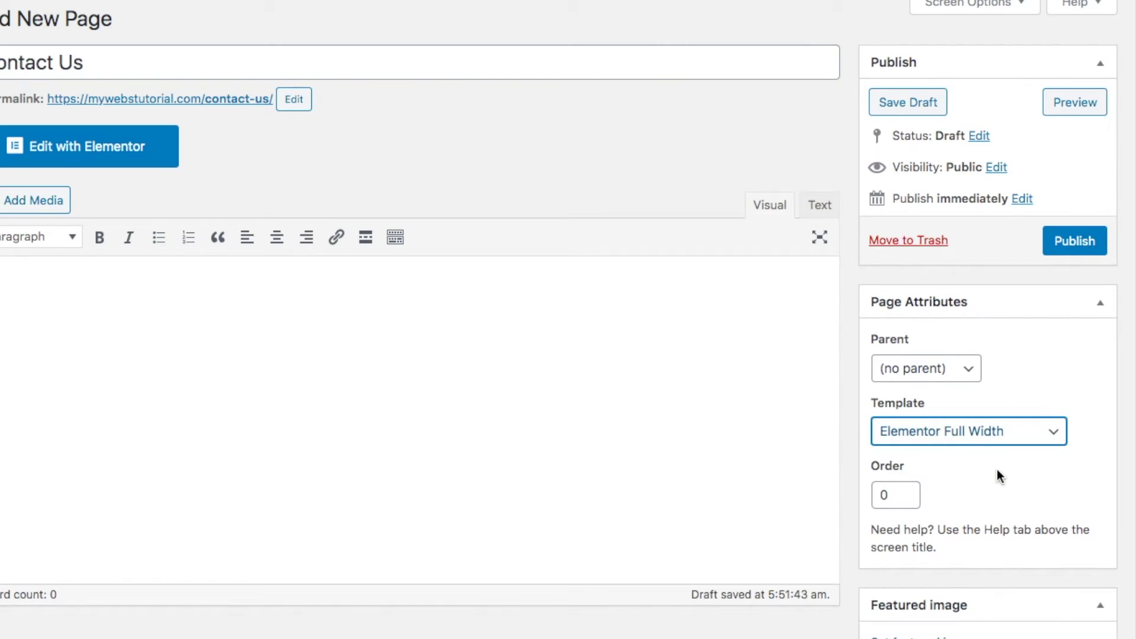
Enable a custom layout with the site header hidden, publish, and open the page in Elementor
scroll(998, 471, down, 1)
scroll(1009, 459, down, 5)
click(193, 364)
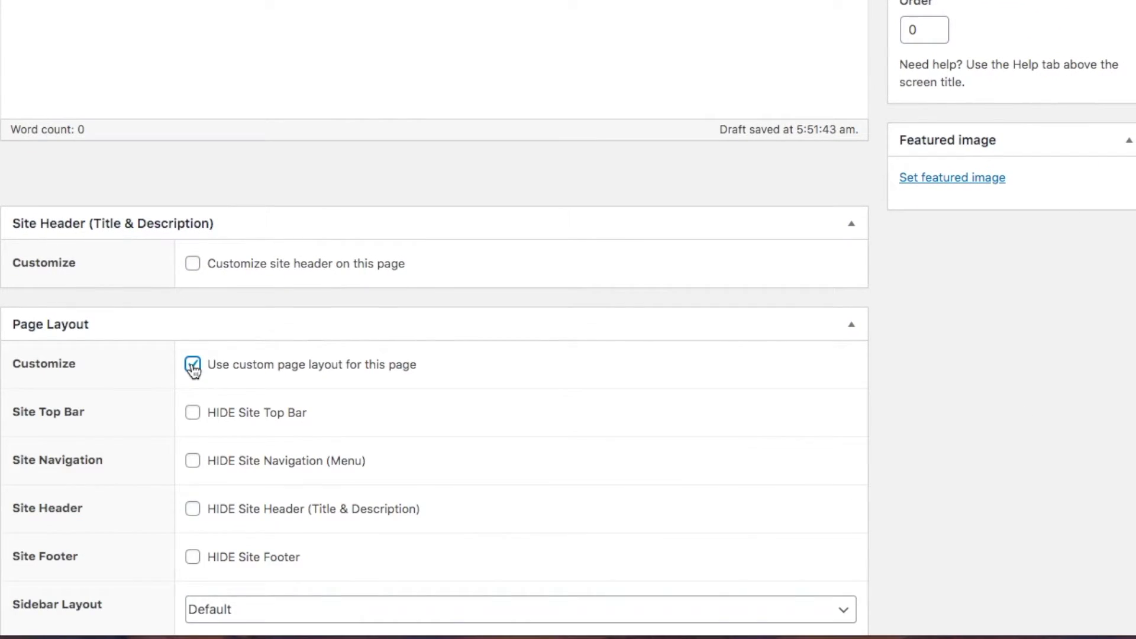
click(196, 511)
scroll(197, 511, up, 7)
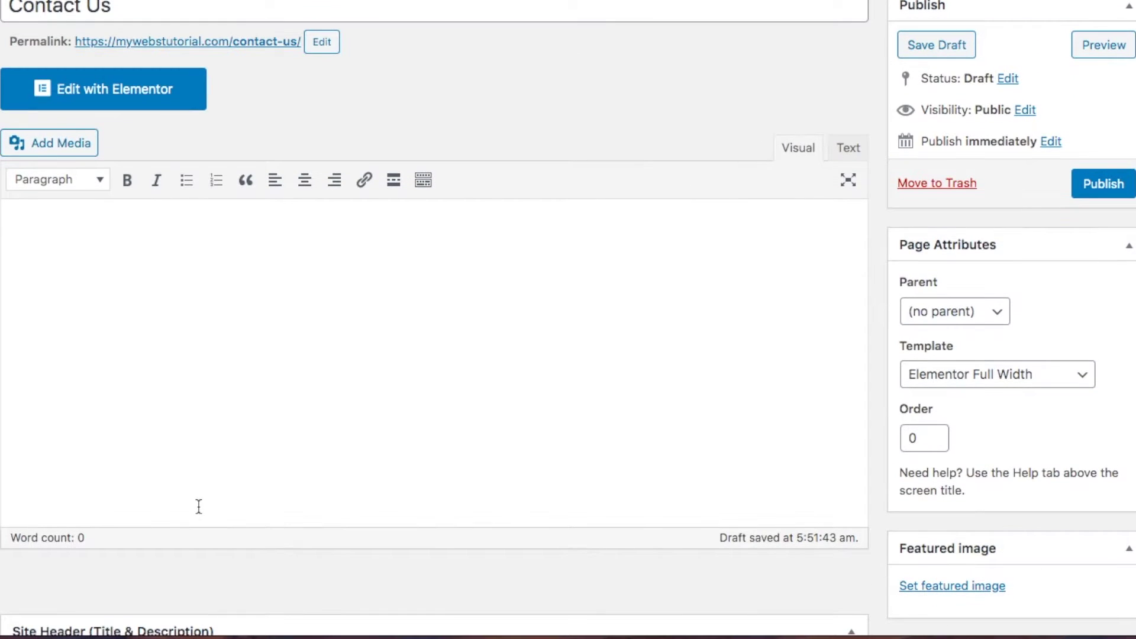
click(1091, 185)
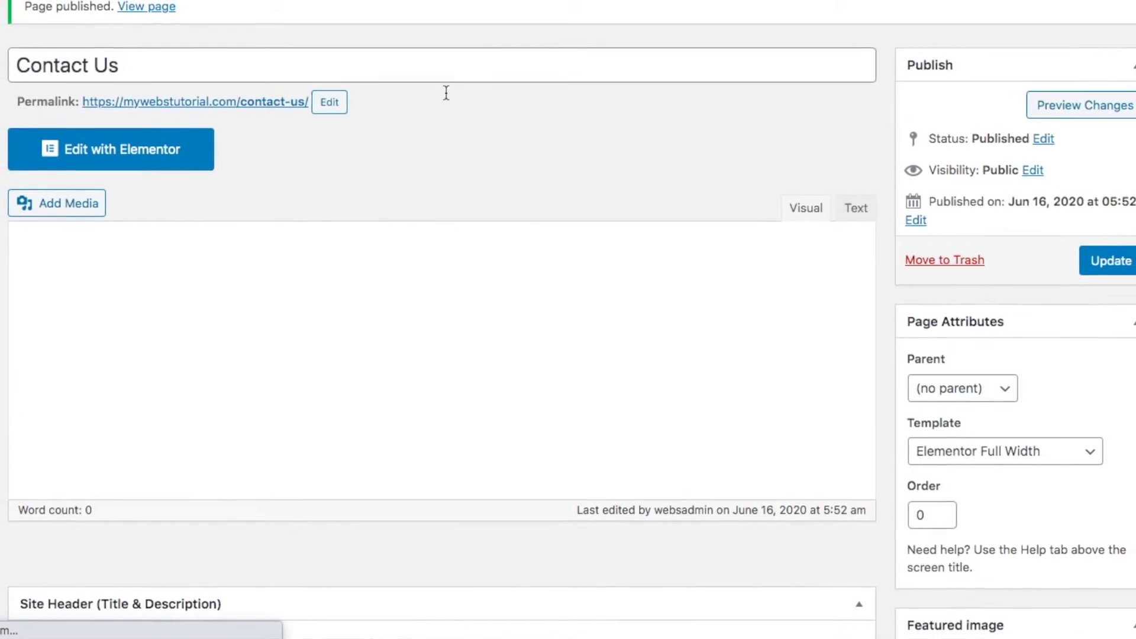
click(225, 181)
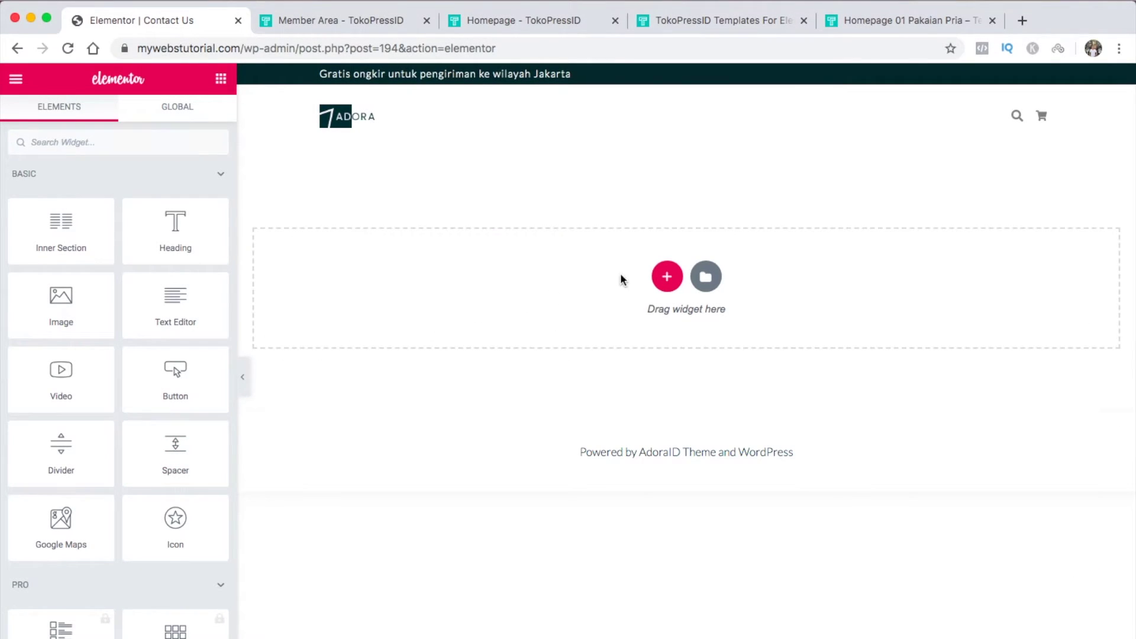
Filter library blocks to Contact and insert the 'For All Inquiries Please Email' block
click(707, 280)
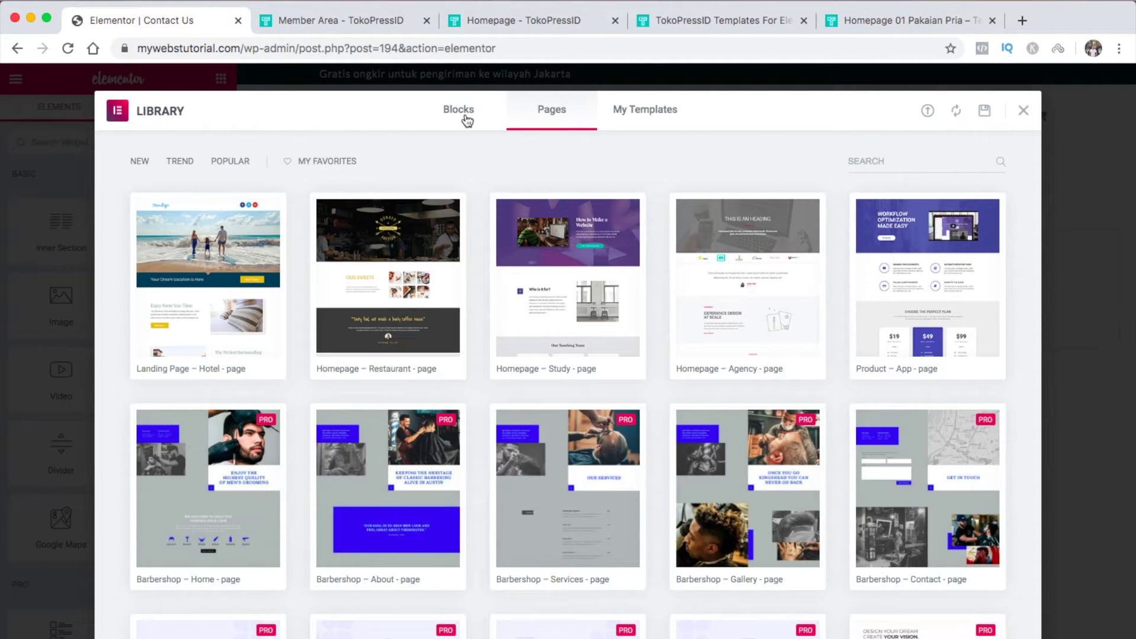
click(465, 118)
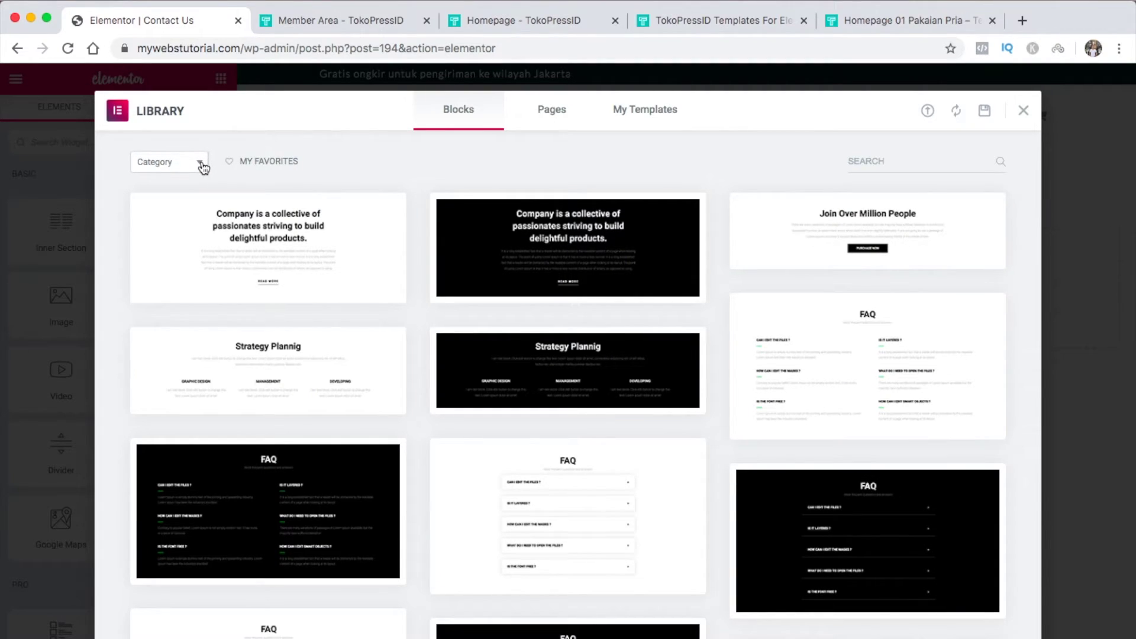
click(200, 163)
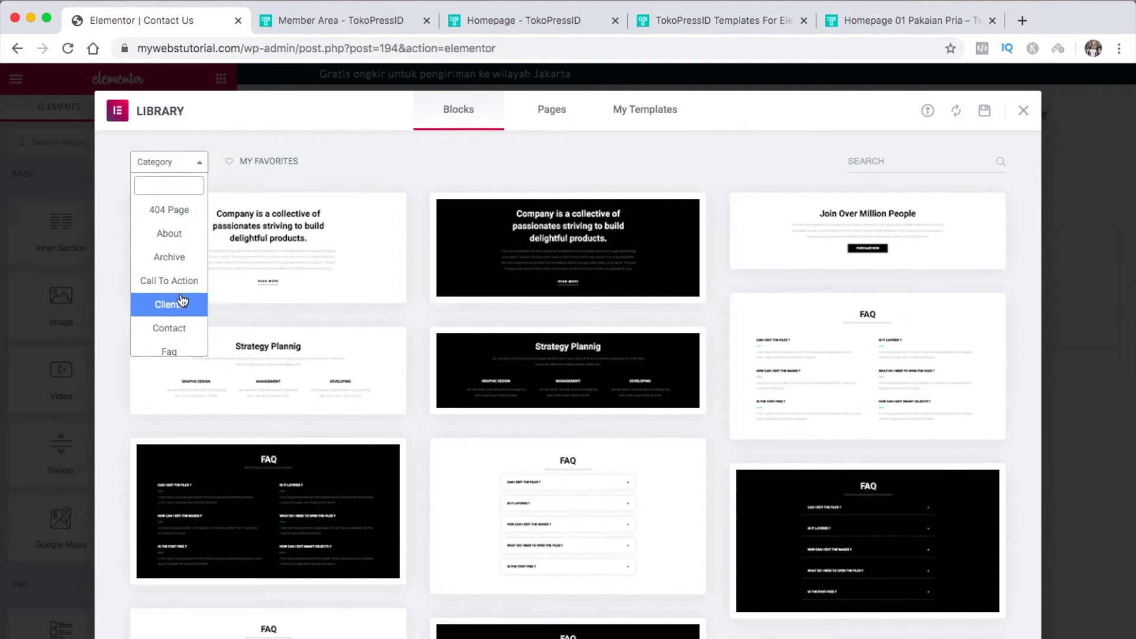
click(179, 329)
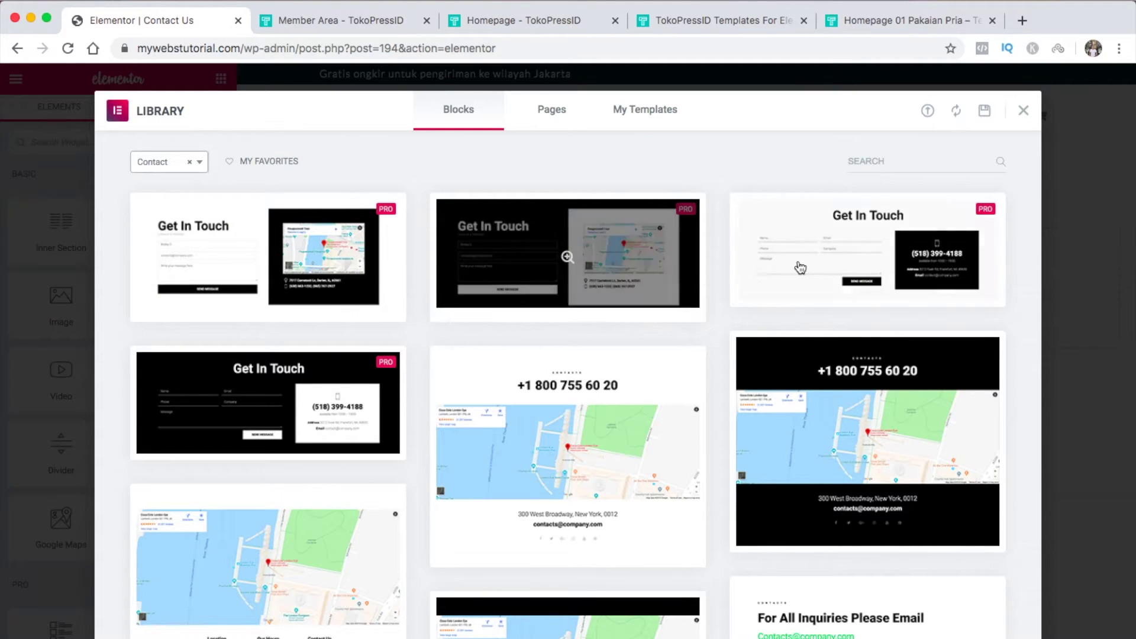
scroll(819, 379, down, 3)
scroll(820, 380, down, 5)
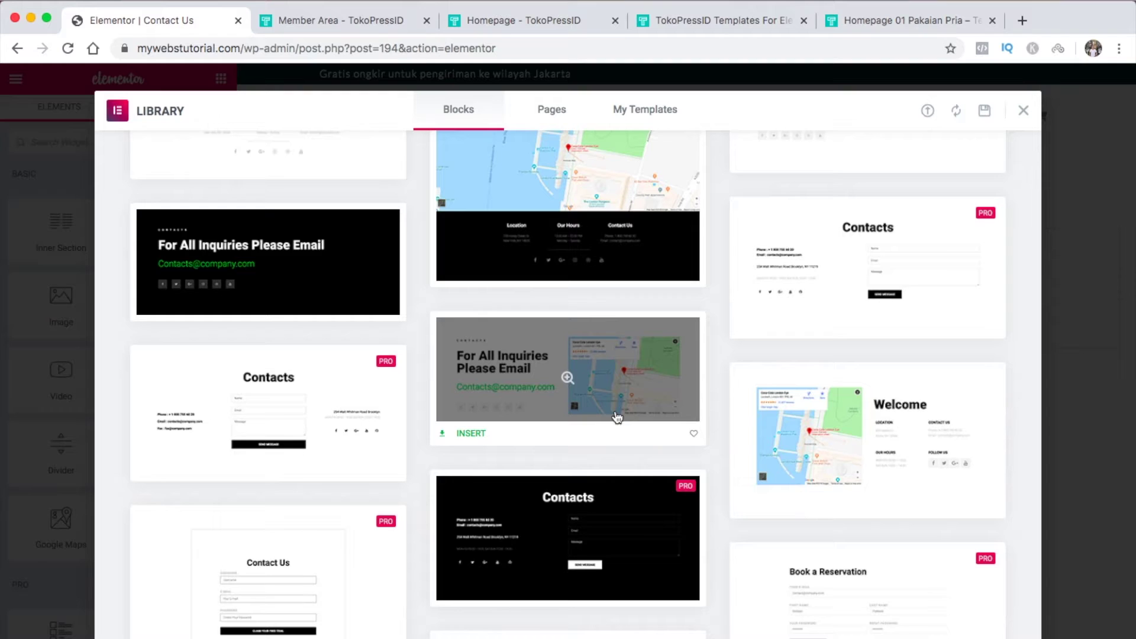
click(475, 436)
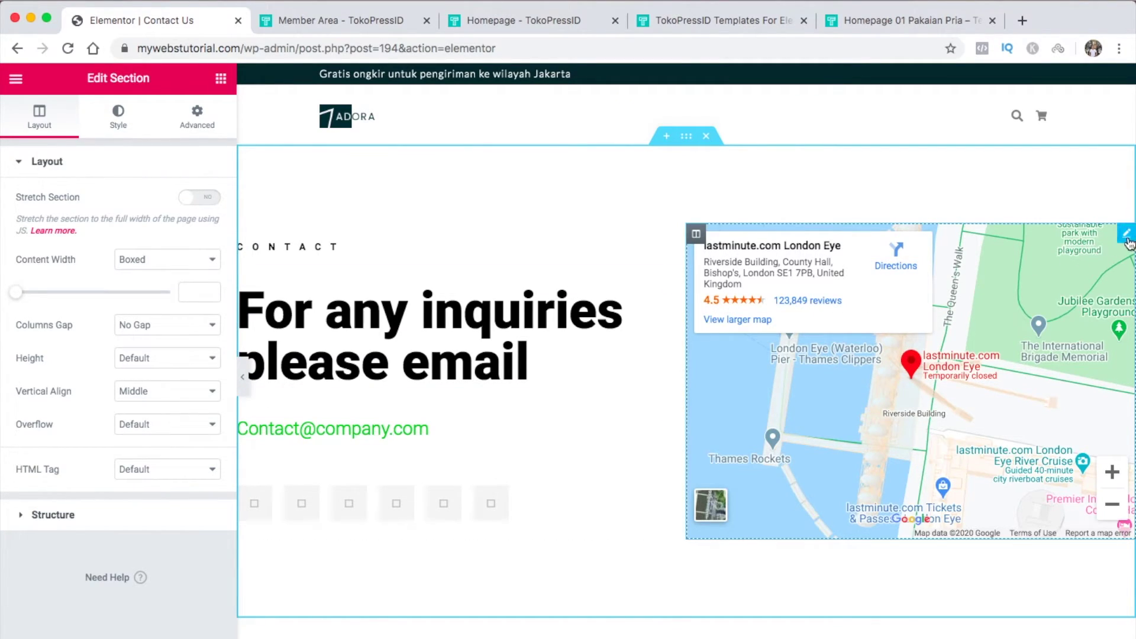
Replace the map's London Eye location with the Denpasar, Bali street address and preview full width
click(1125, 233)
click(161, 217)
triple_click(160, 217)
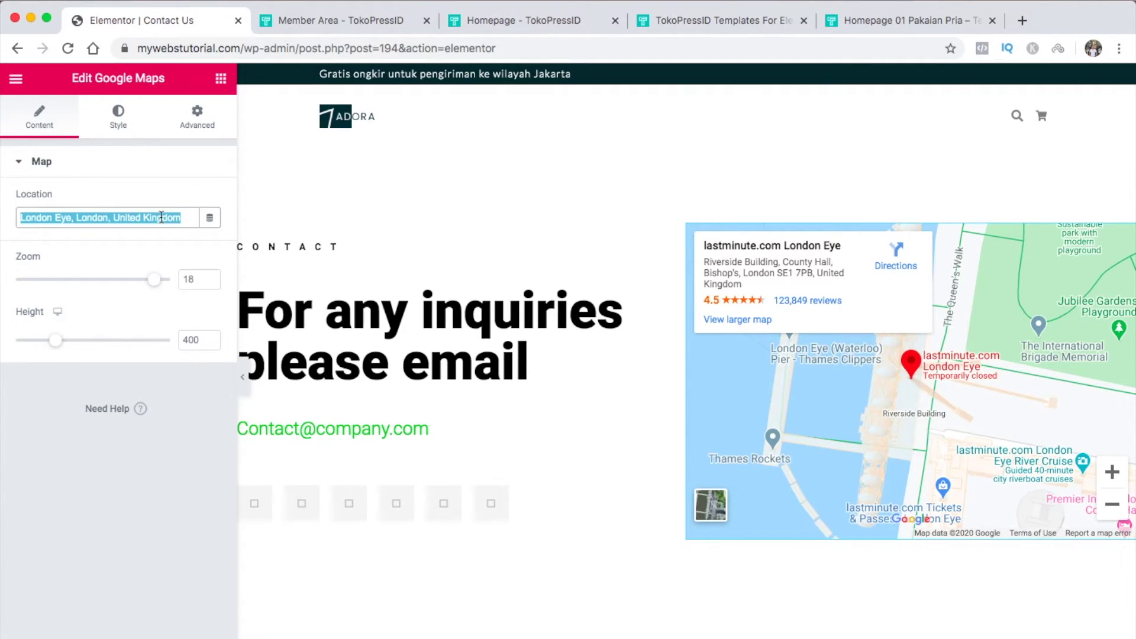
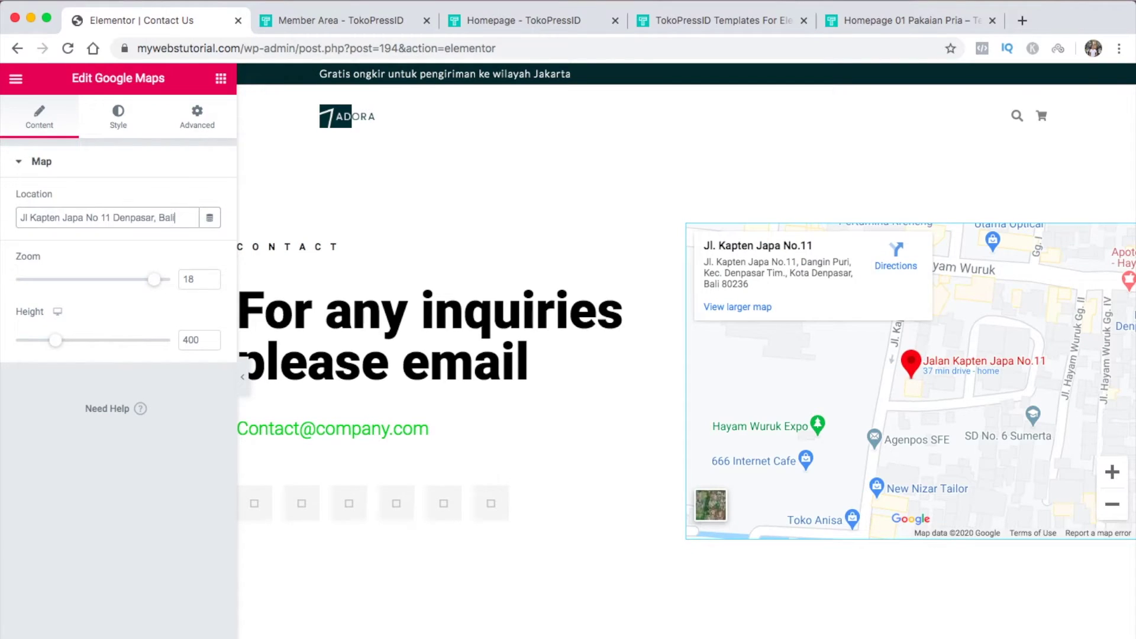
click(242, 377)
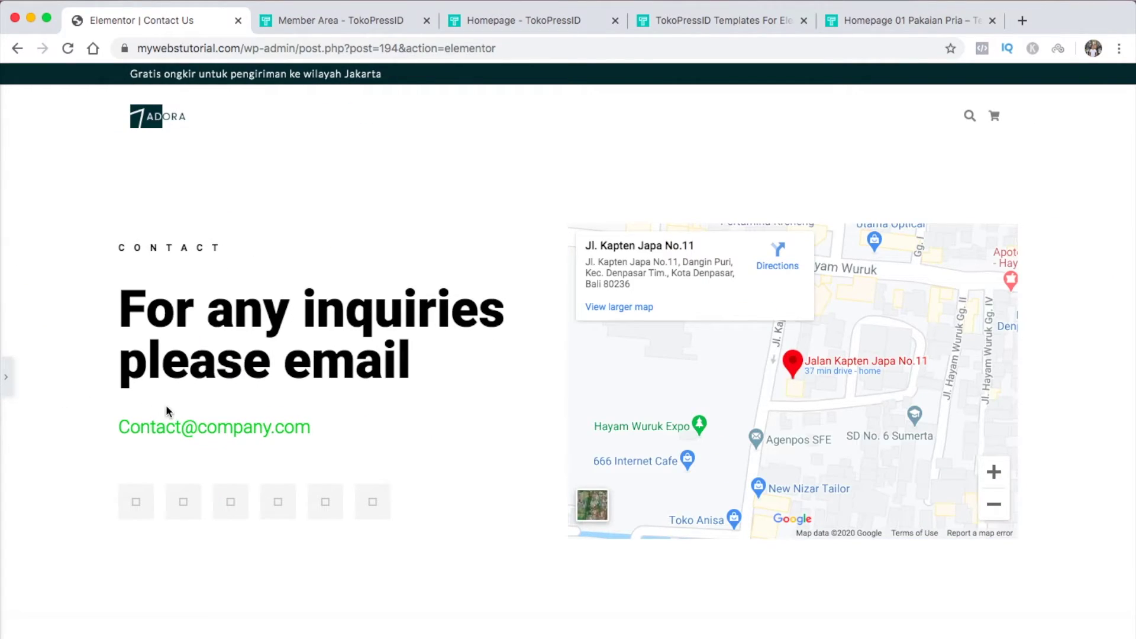
Remove the Google Plus, Dribbble and Twitter icons from the contact page's Social Icons
click(7, 374)
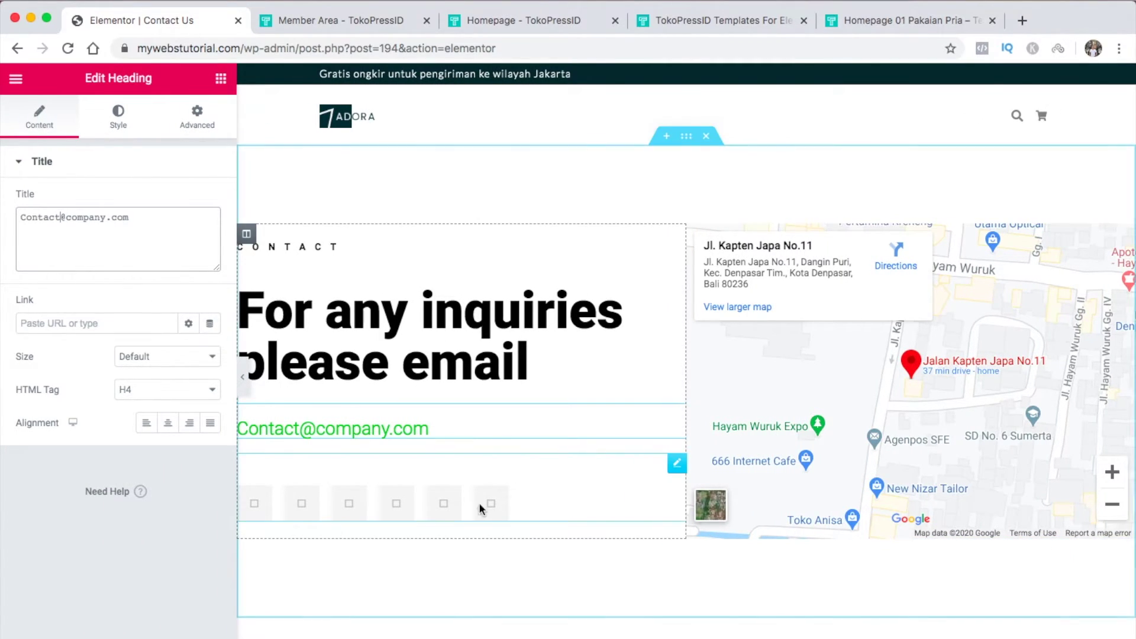
click(677, 463)
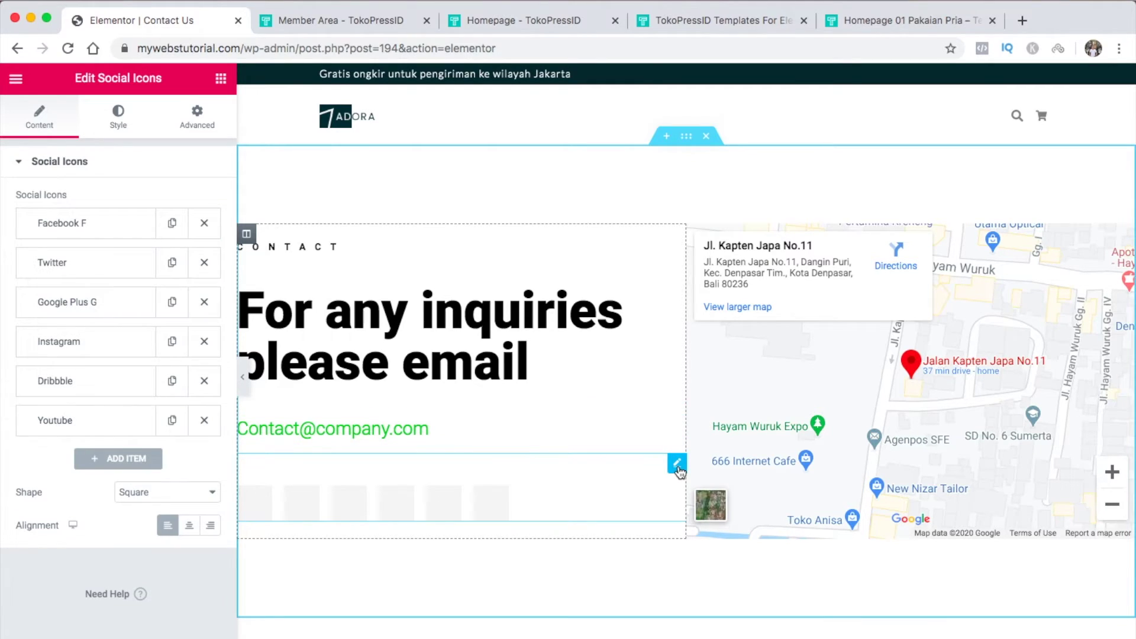
click(205, 305)
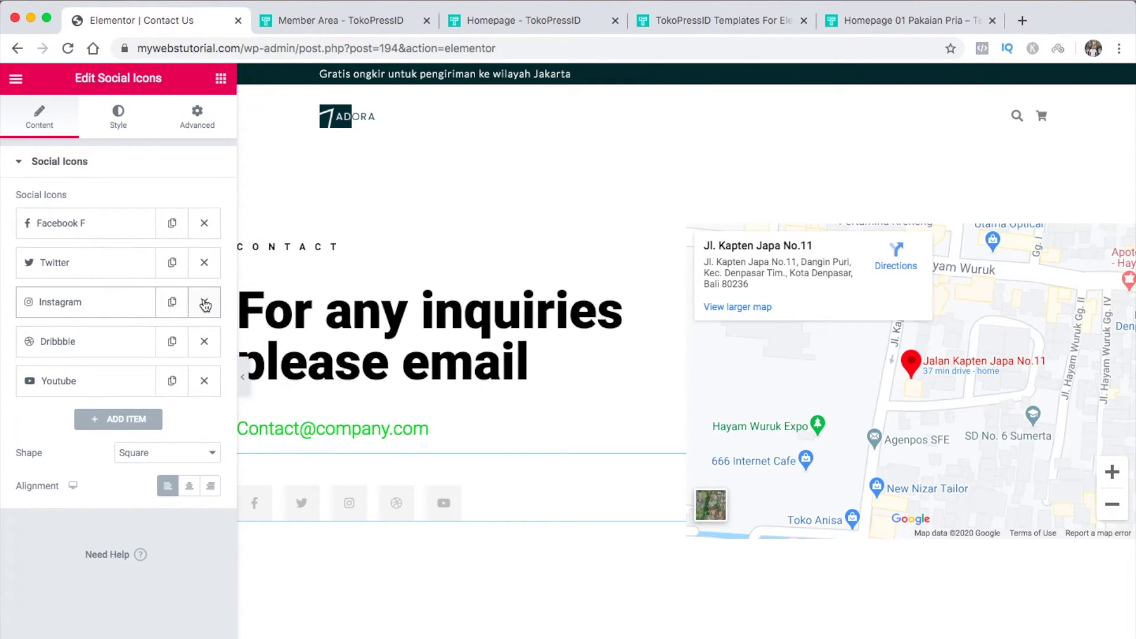
click(206, 342)
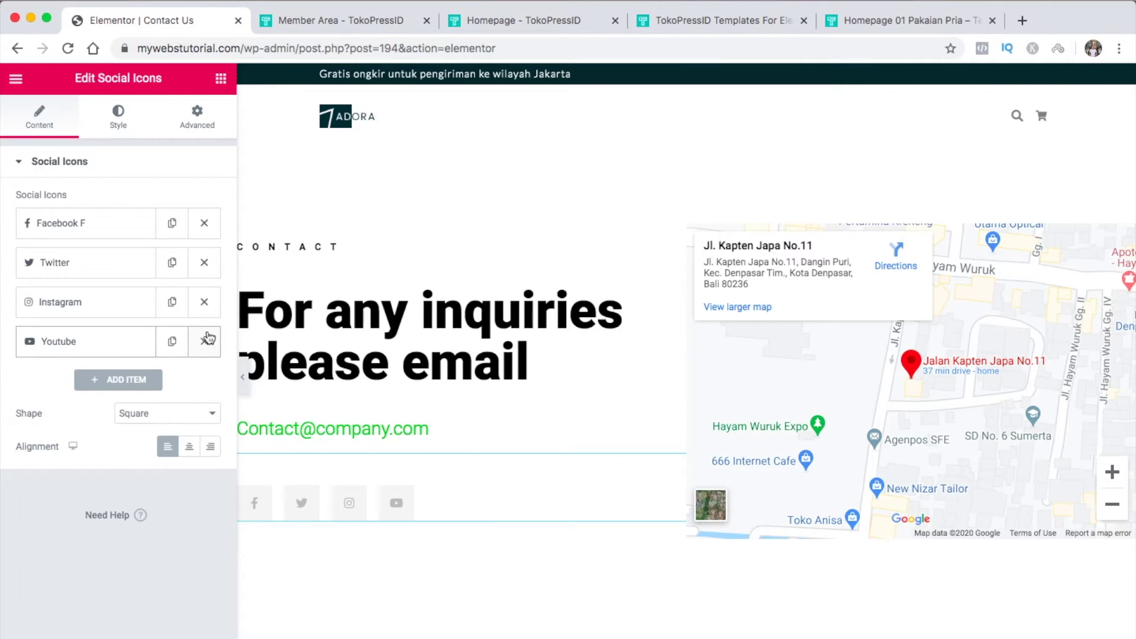
click(203, 262)
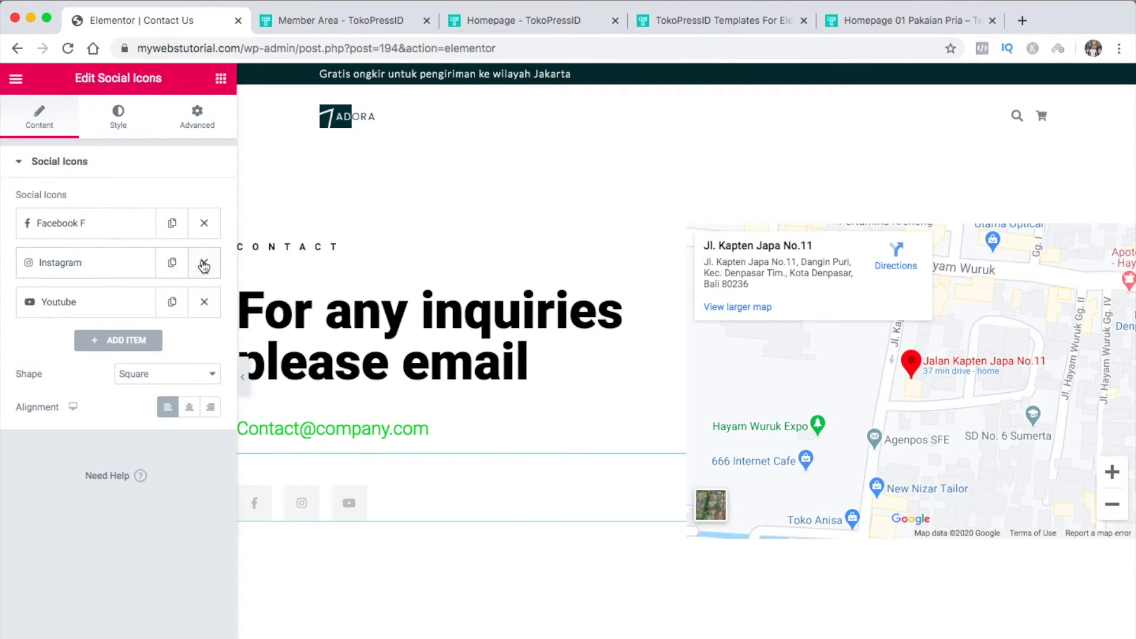
Check the Facebook and Instagram link settings, then enter 'About Us' as a new page title
click(104, 231)
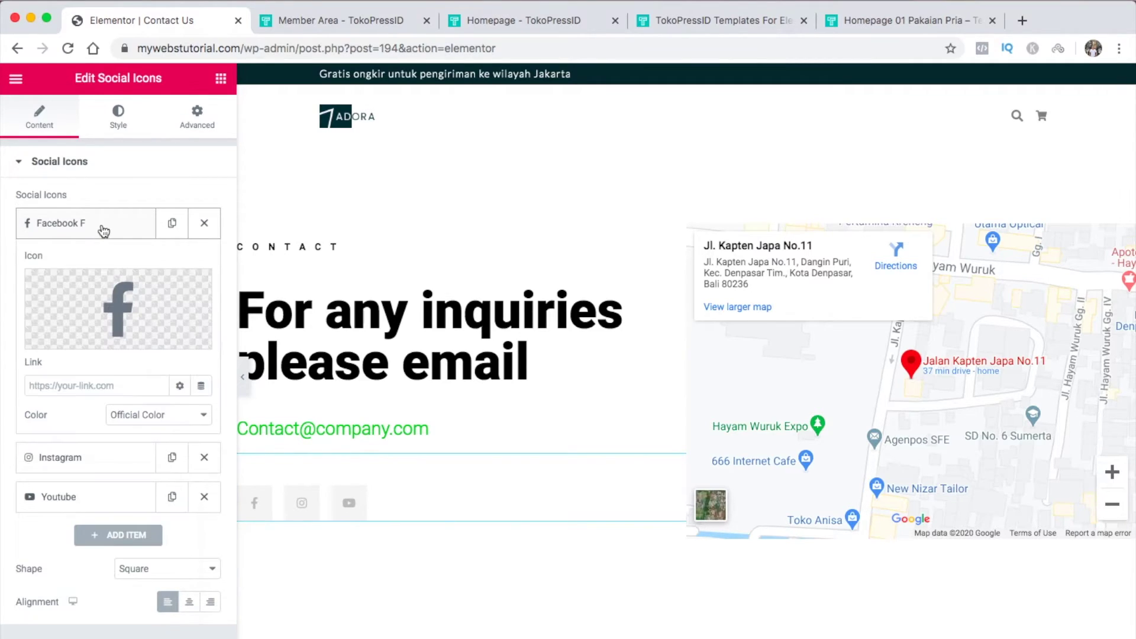
click(120, 385)
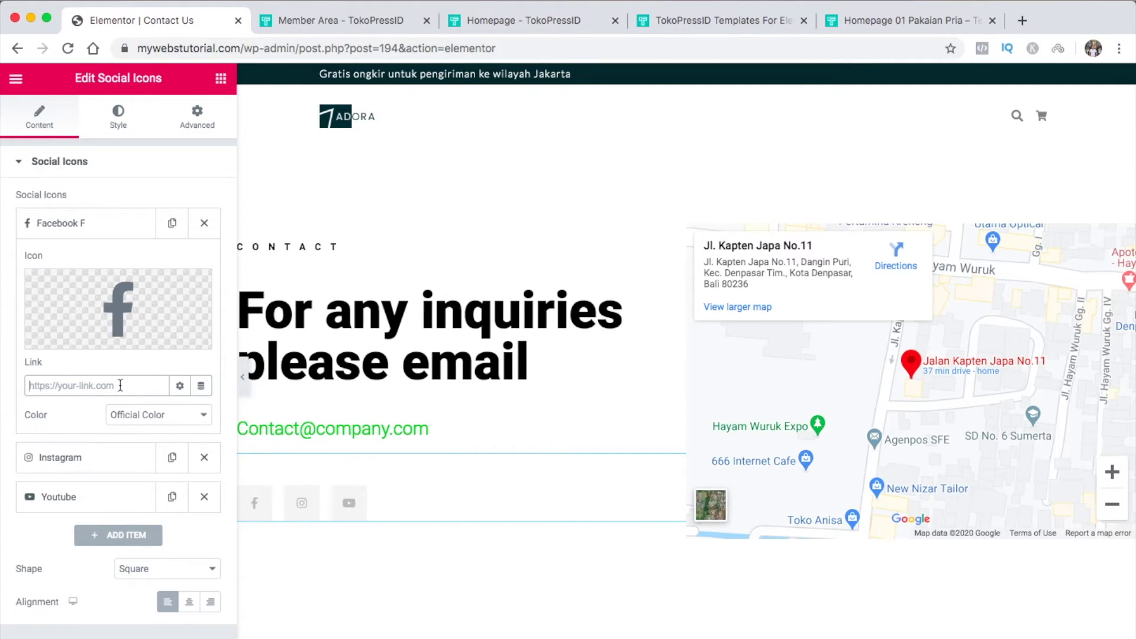
click(84, 458)
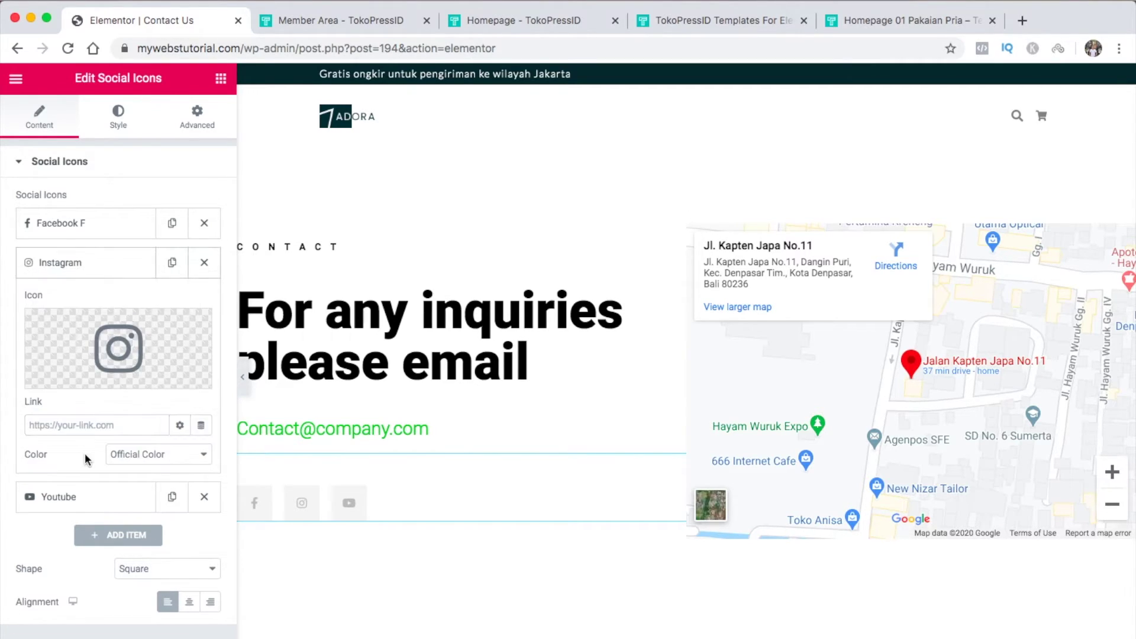
click(79, 424)
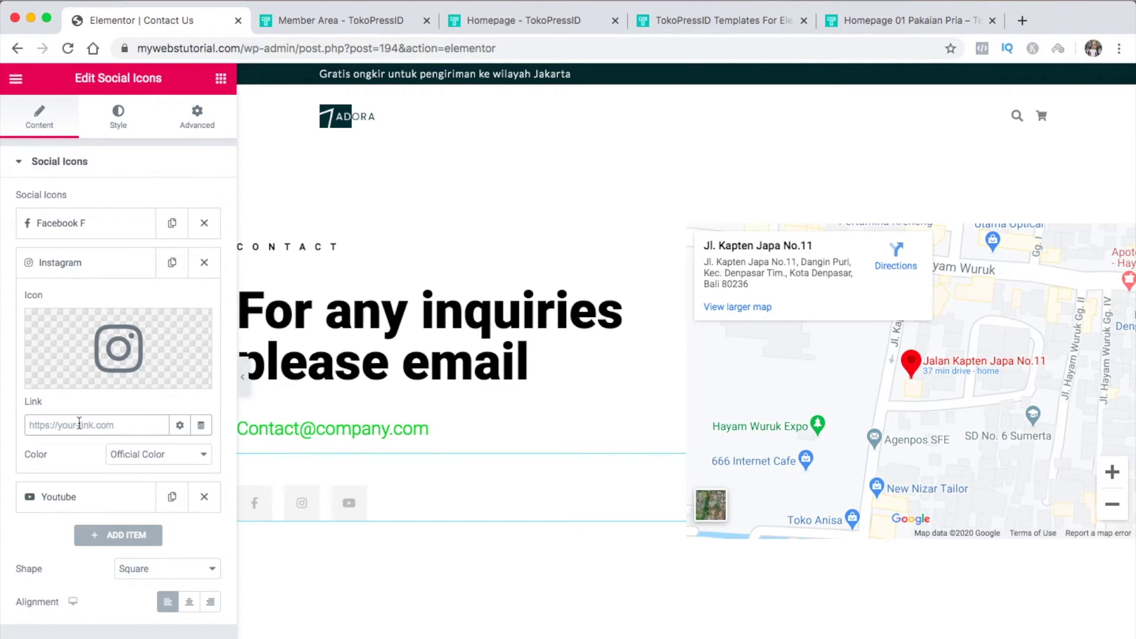
click(286, 490)
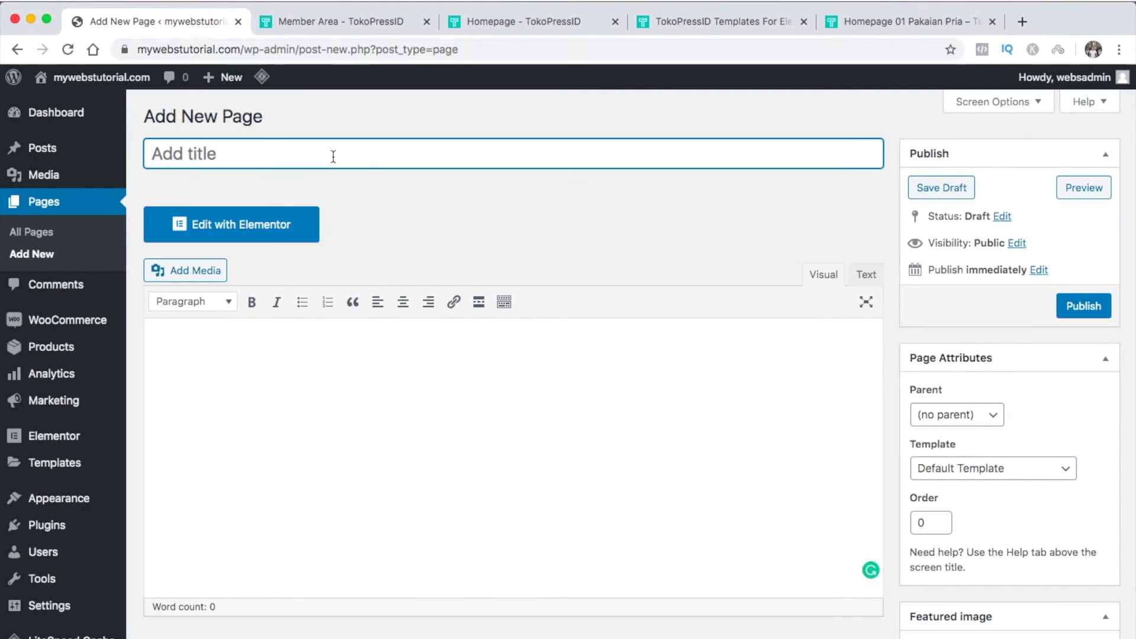
text(About Us)
Save the About Us draft with the Elementor Full Width template and custom page layout enabled
click(504, 237)
click(1028, 472)
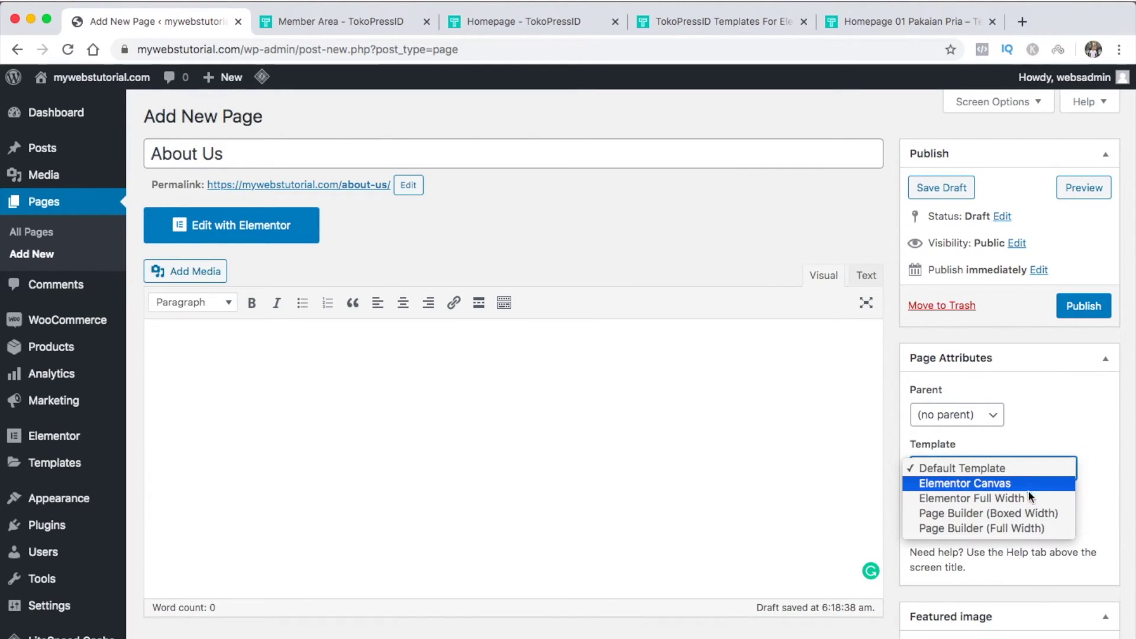
click(1028, 493)
scroll(1028, 492, down, 8)
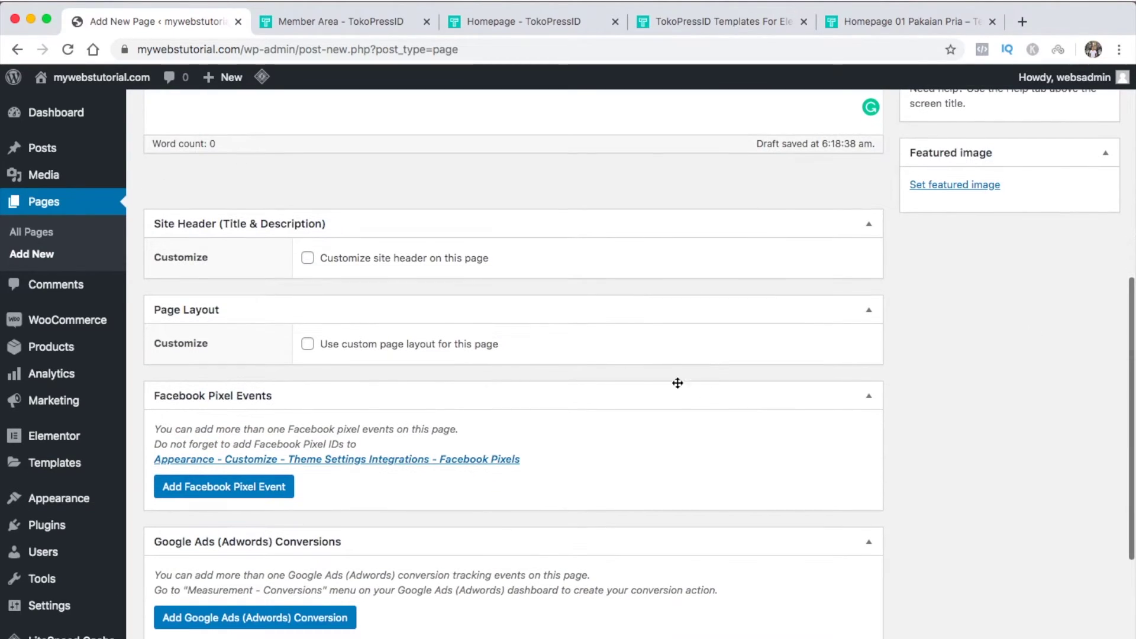
click(308, 344)
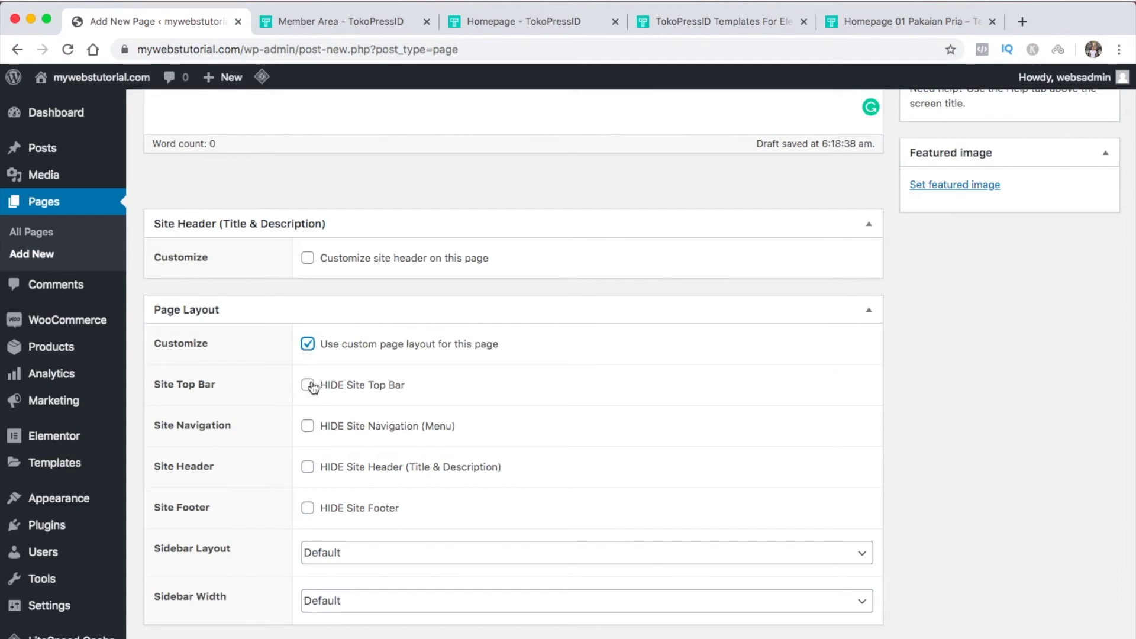
Publish the About Us page and open it in Elementor
scroll(309, 470, up, 4)
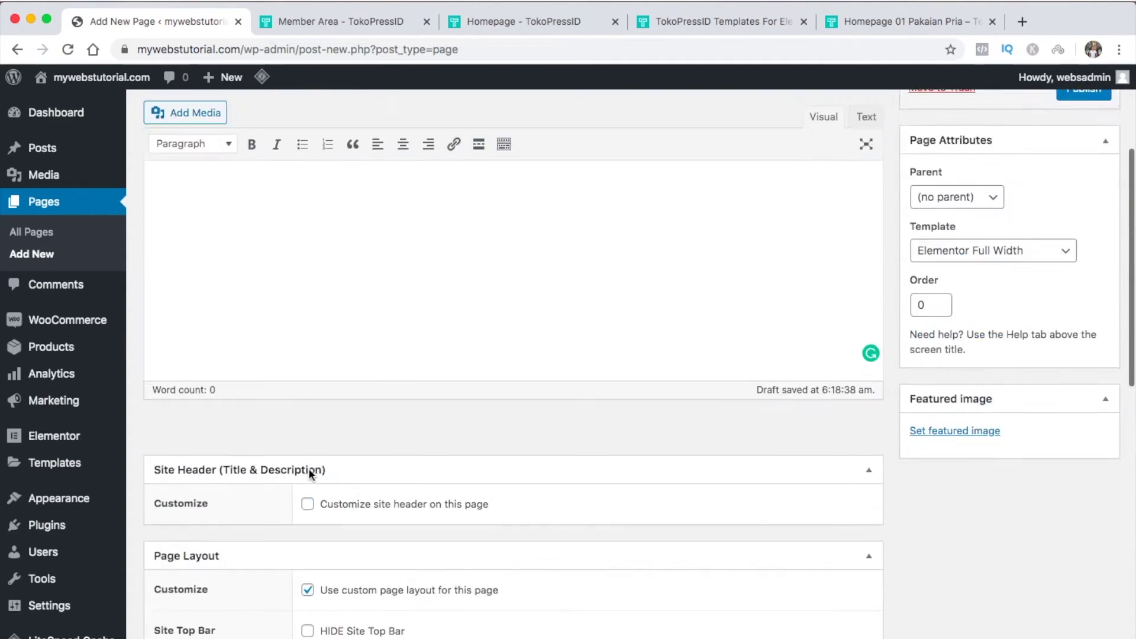
scroll(309, 470, up, 4)
click(1072, 305)
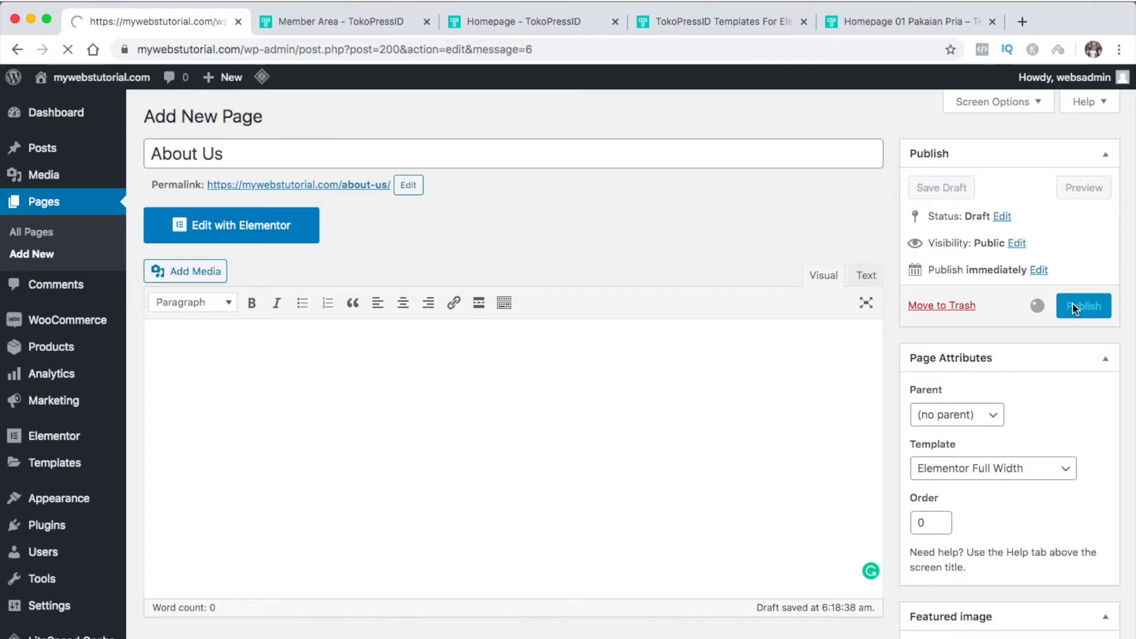
click(296, 285)
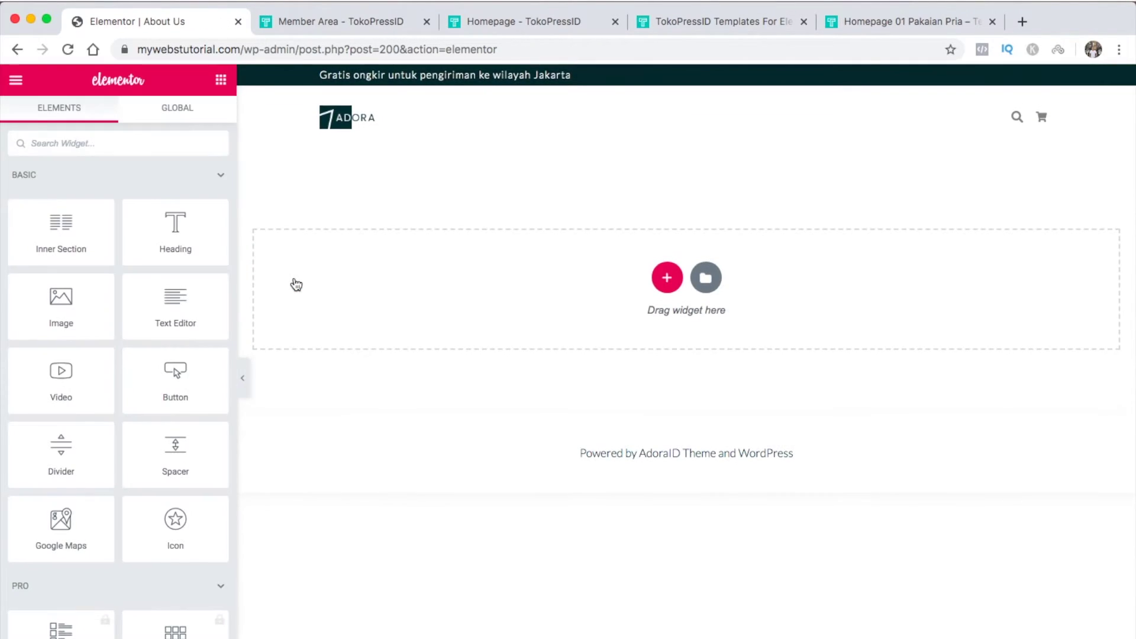
Insert the Alternate Gallery Slide block from the template library's About block category
click(705, 274)
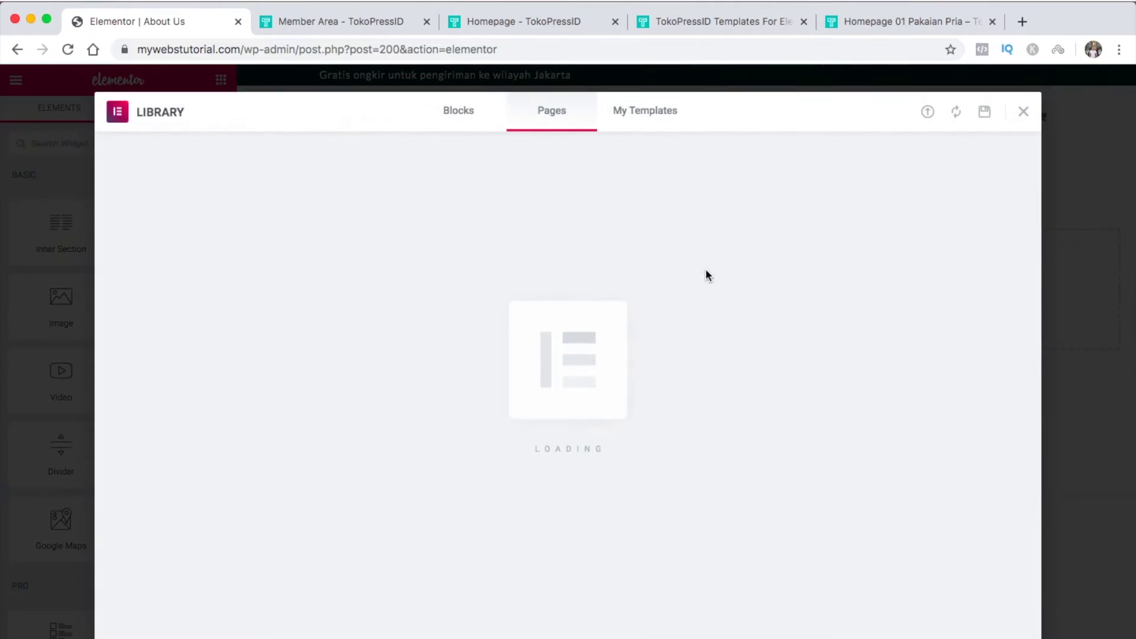
click(464, 118)
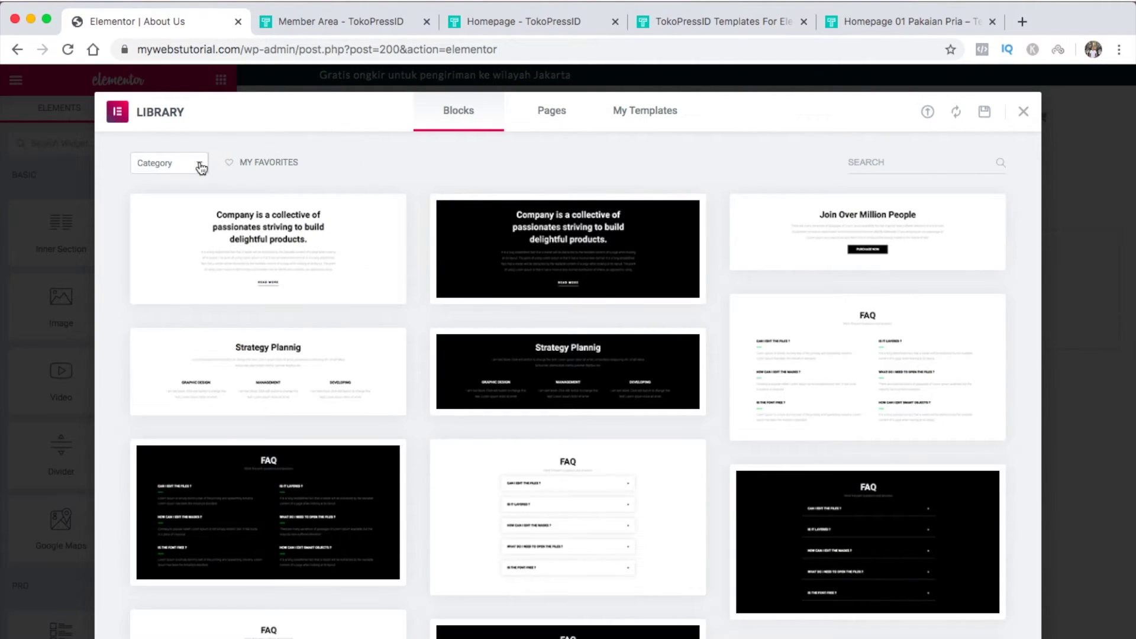
click(201, 168)
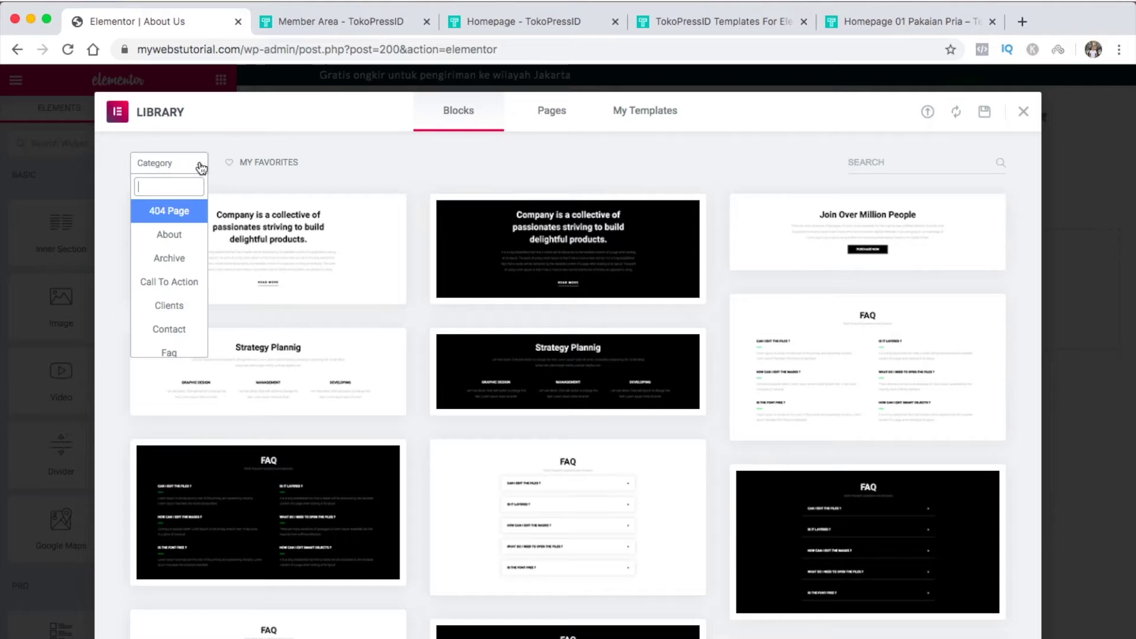
click(185, 243)
mouse_move(810, 311)
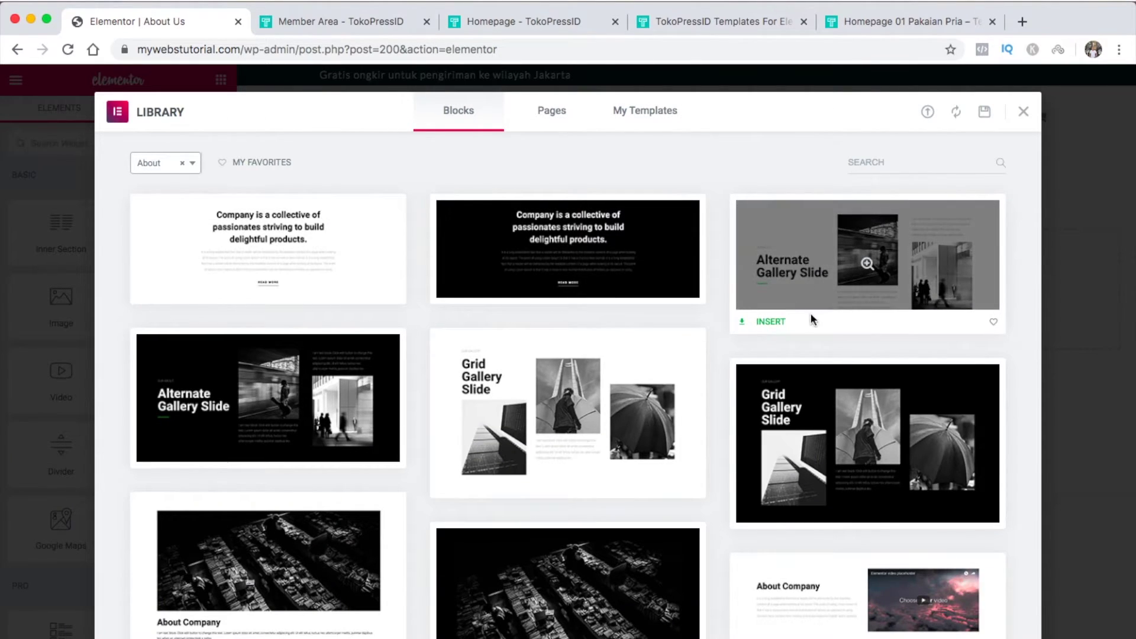
click(778, 323)
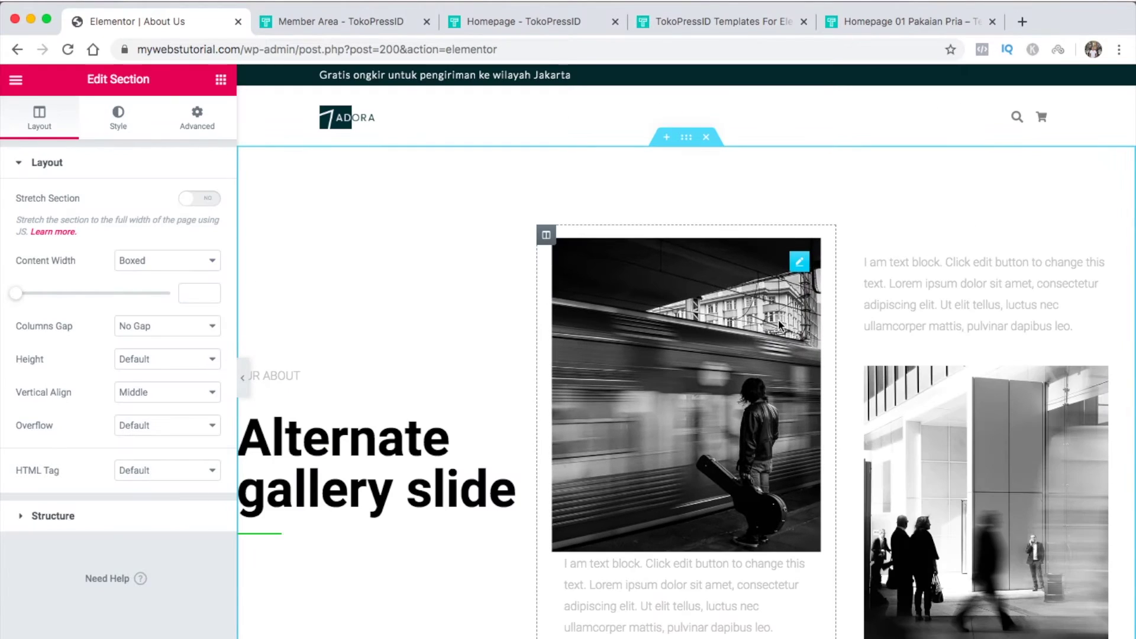
Replace the block's 'Alternate gallery slide' heading text with 'About Us'
click(509, 491)
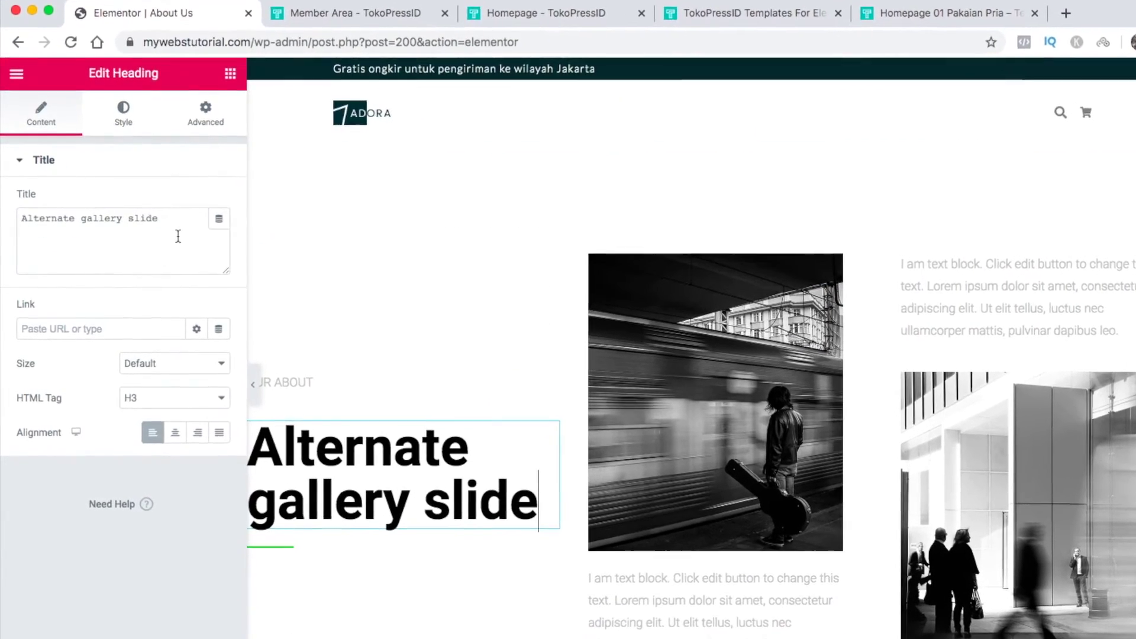
drag(177, 236, 89, 189)
text(About Us)
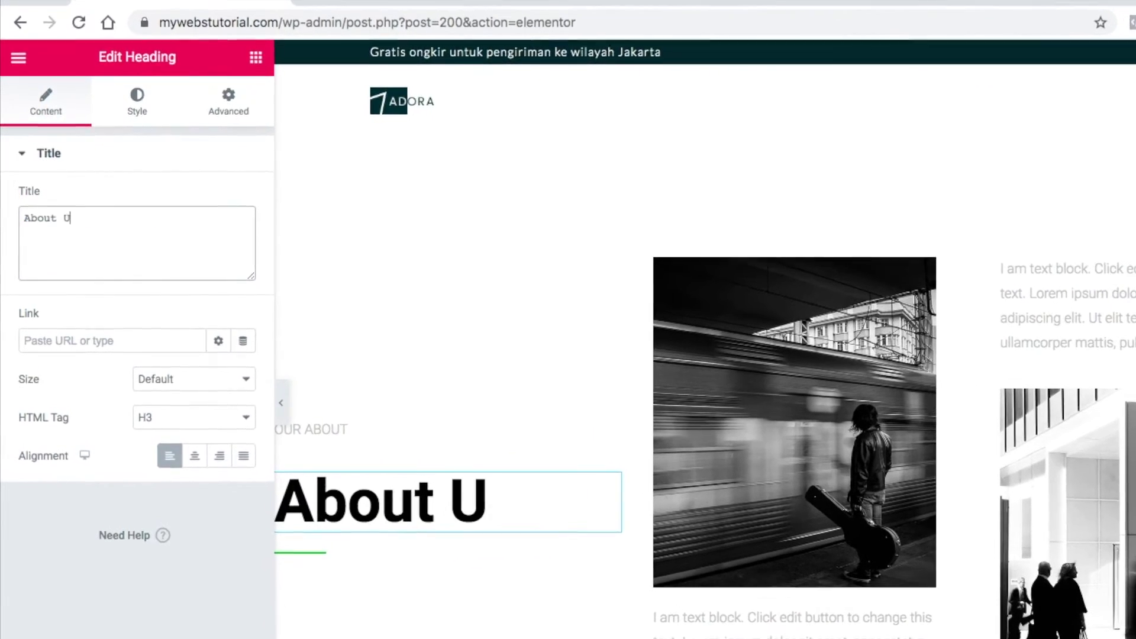
click(136, 153)
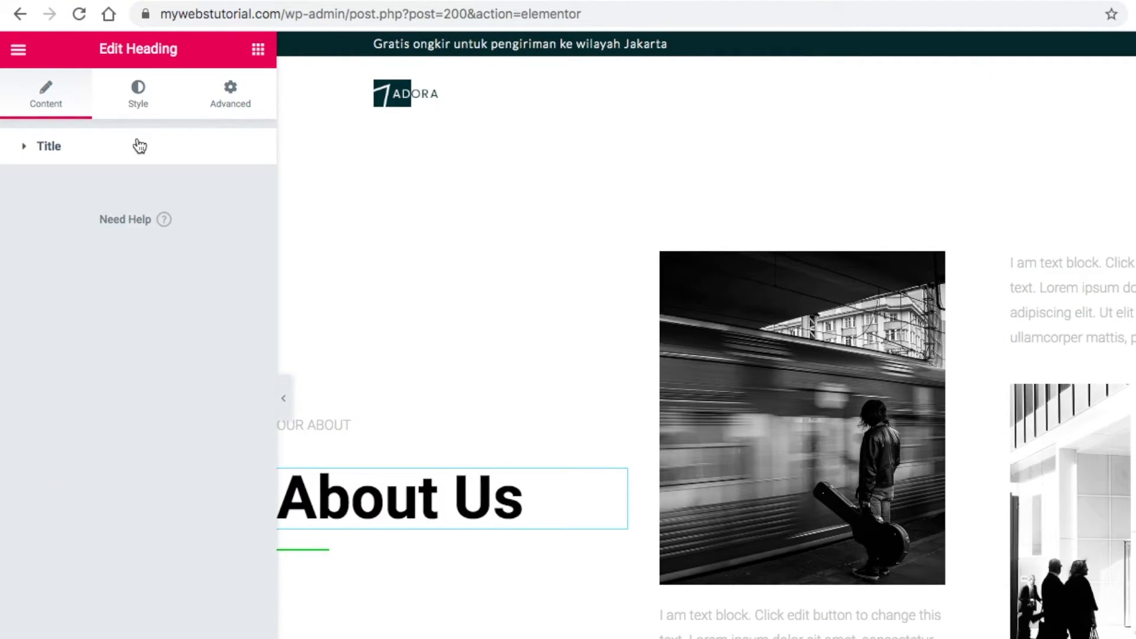
Give the heading a grey text colour and the Montserrat font family
click(141, 105)
click(221, 192)
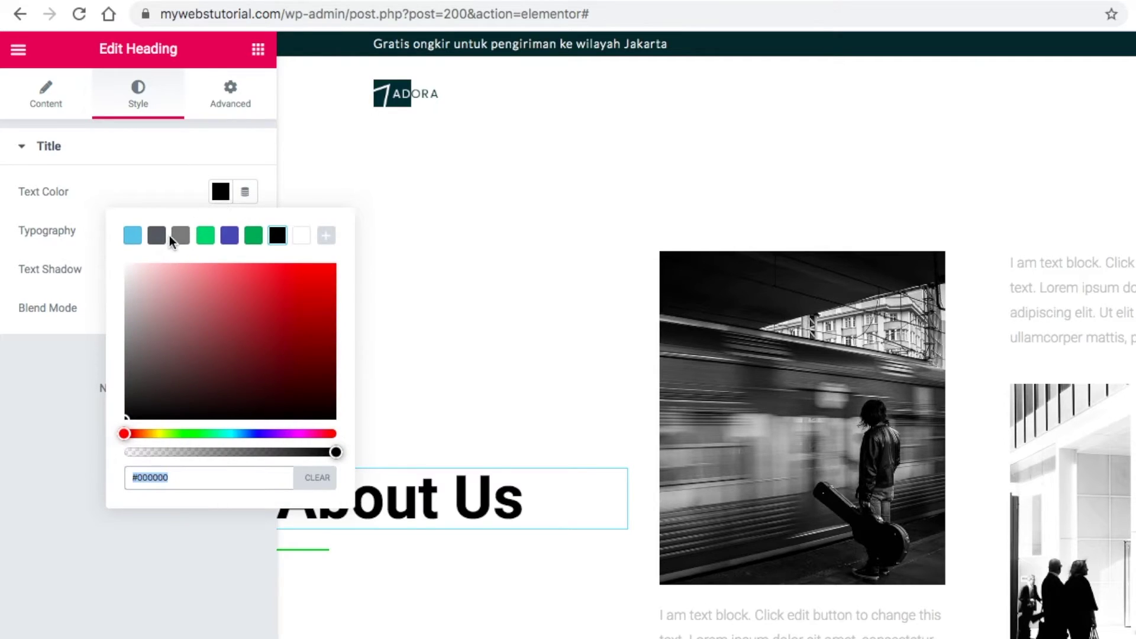
click(180, 236)
click(220, 194)
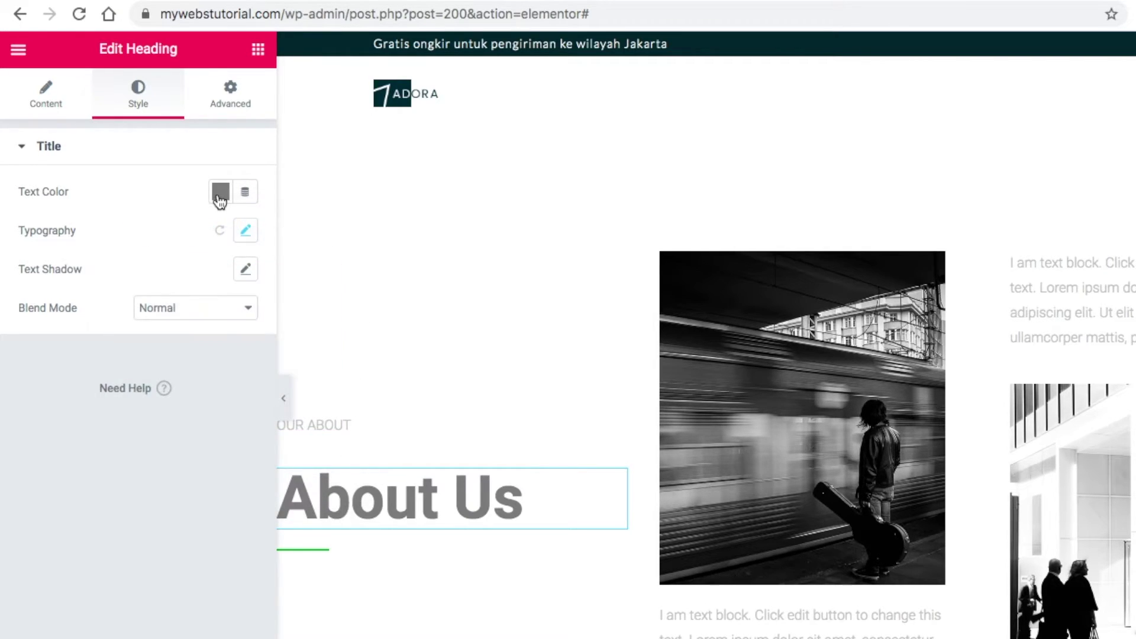
click(246, 232)
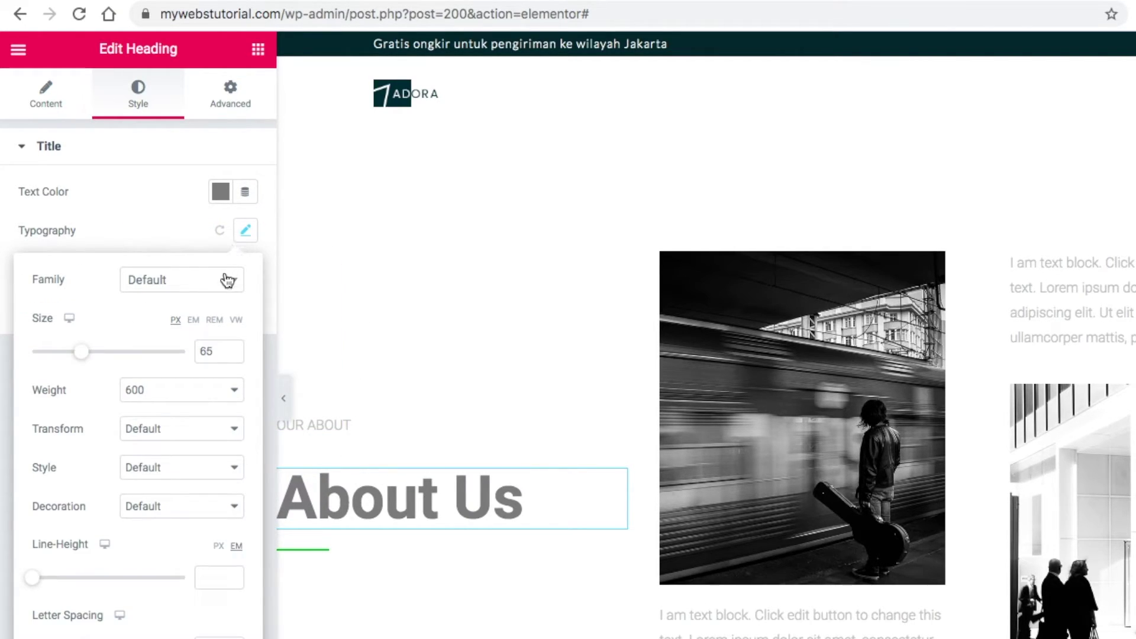
click(227, 281)
scroll(186, 426, down, 5)
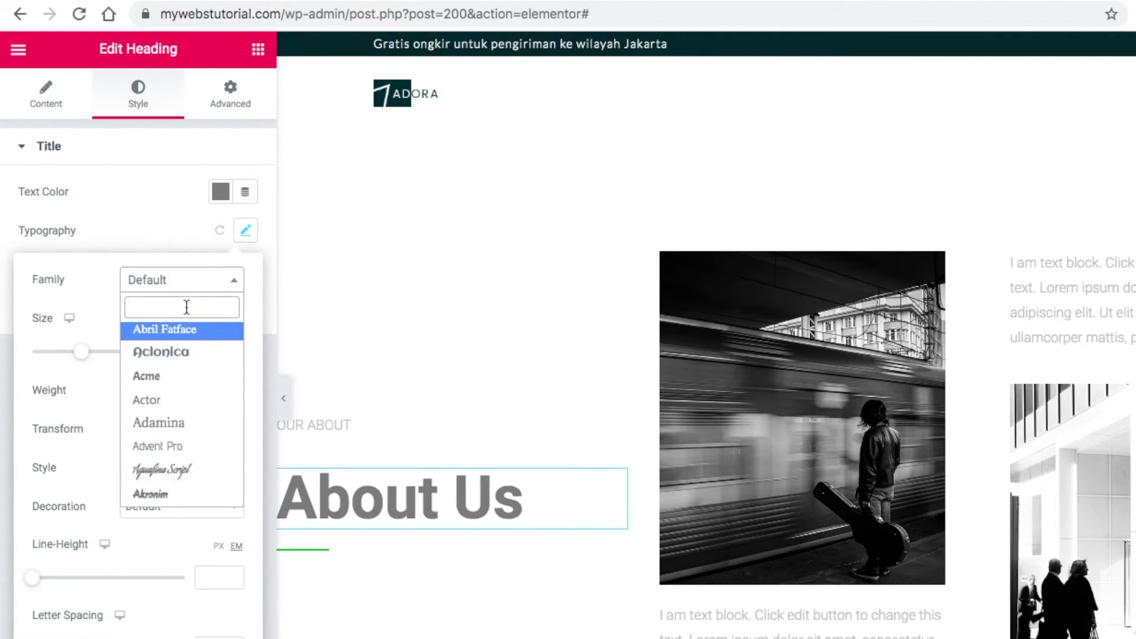
text(mont)
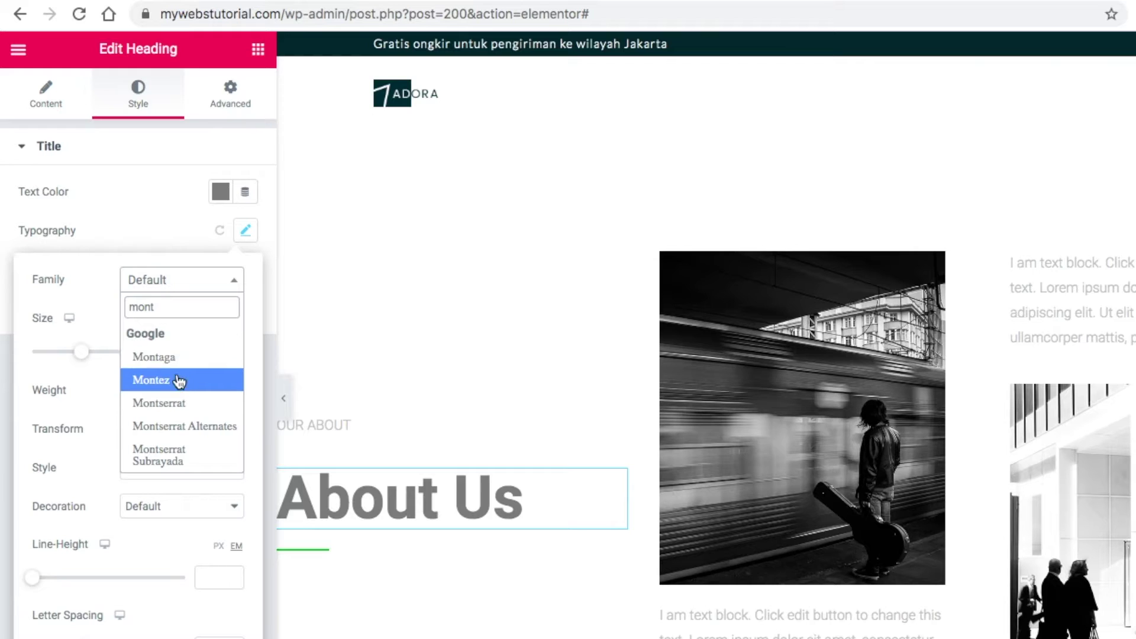
click(178, 407)
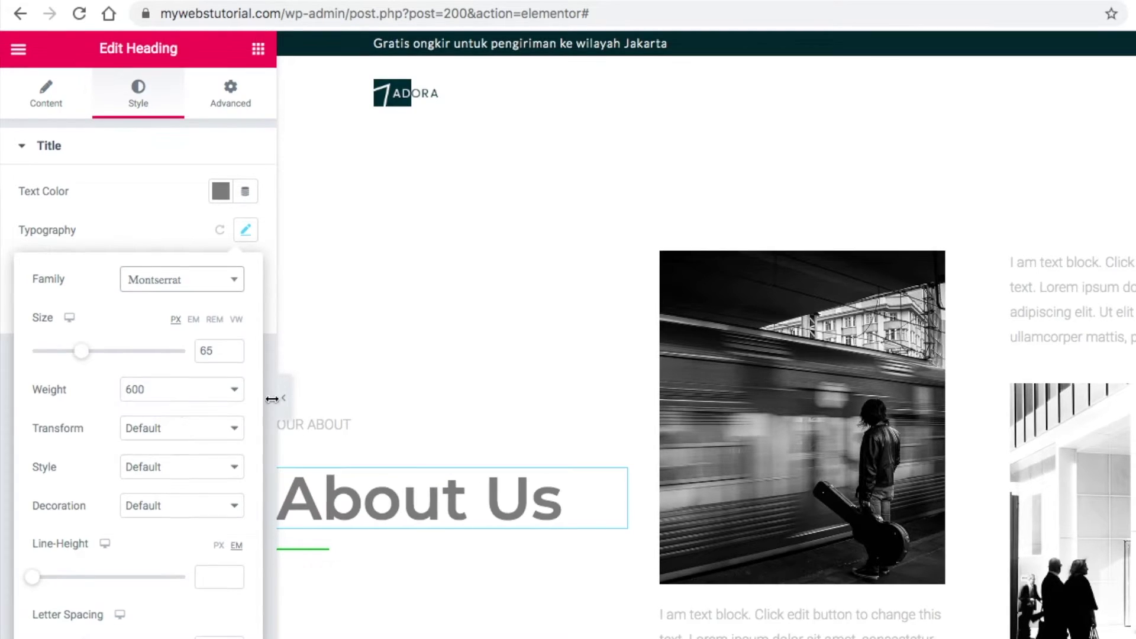
Change the OUR ABOUT label to 'tokobajuonline.com' with black #000000 text
click(335, 426)
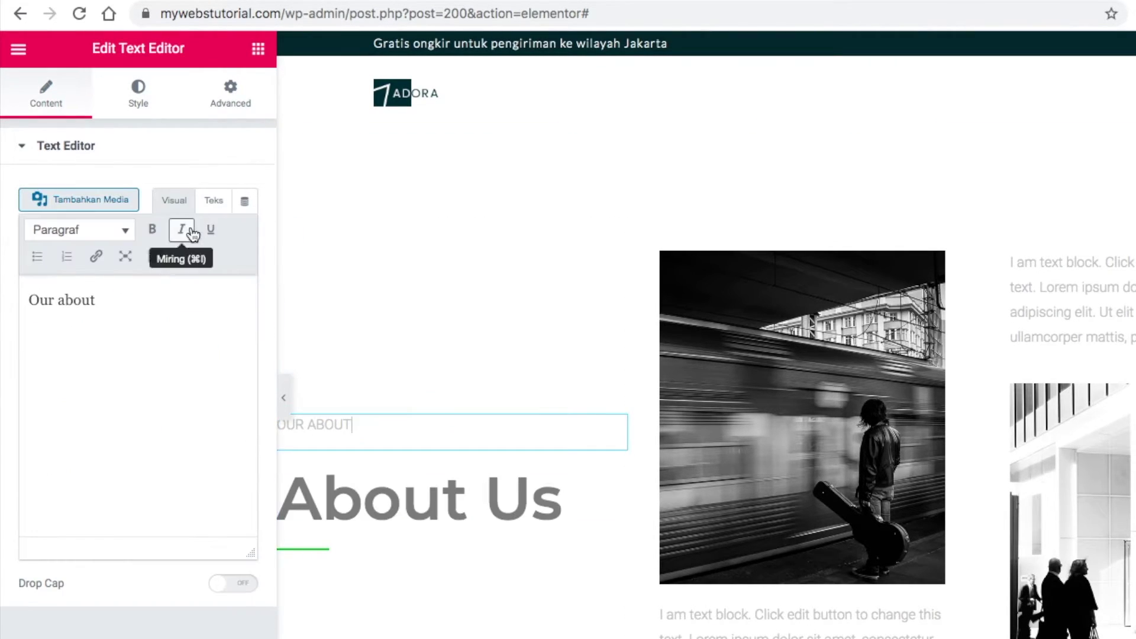
drag(146, 299, 26, 264)
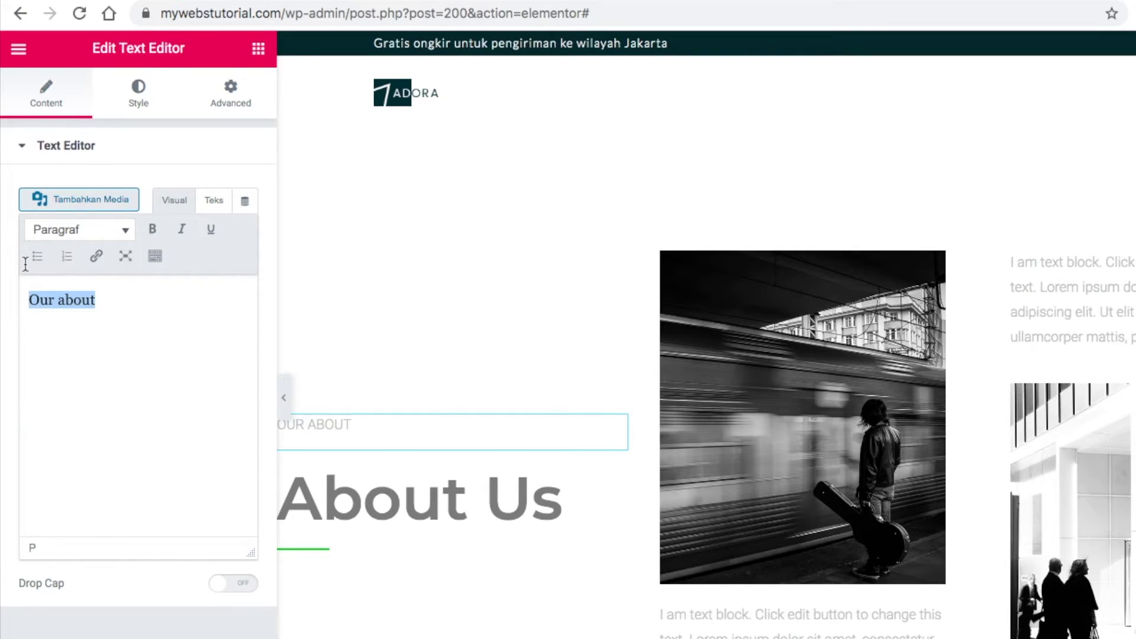
text(tokobajuonline.com)
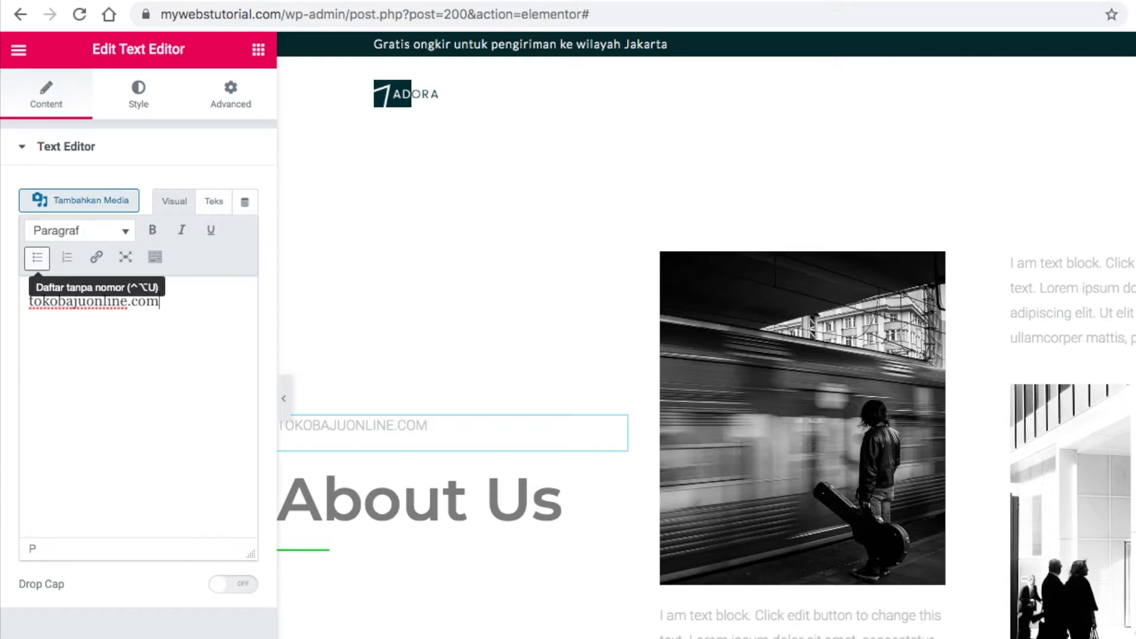
click(140, 105)
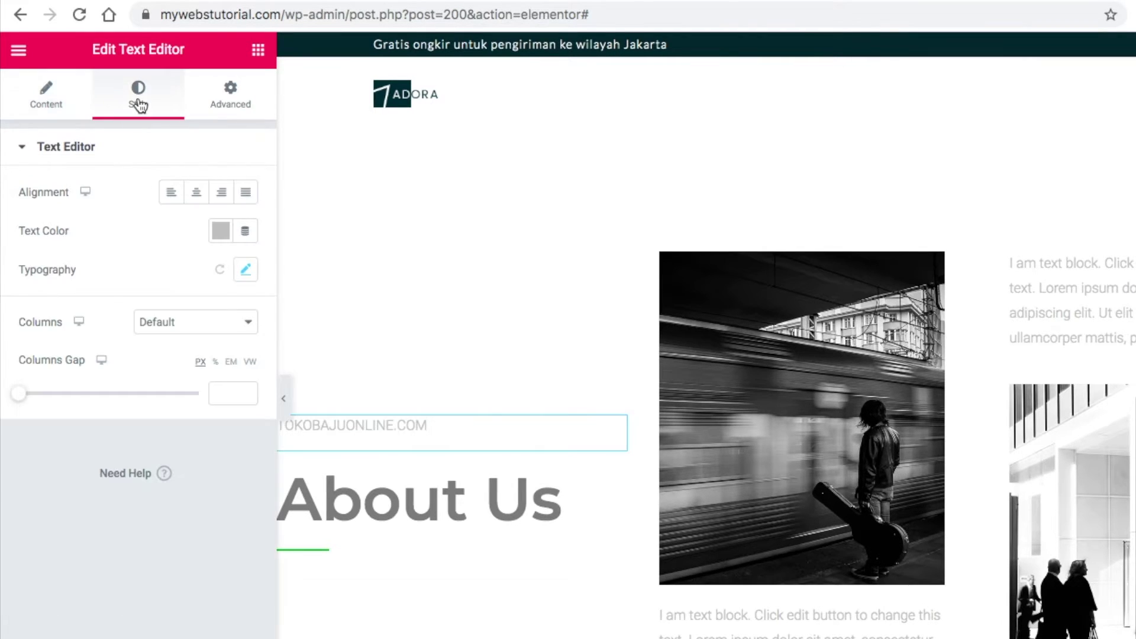
click(221, 231)
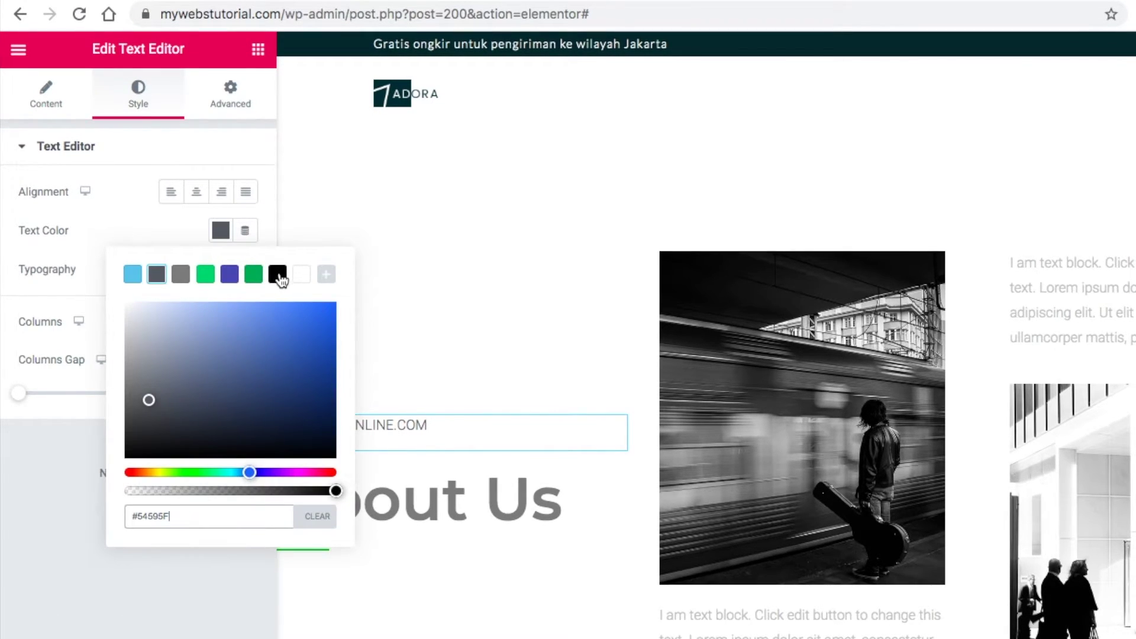
click(278, 275)
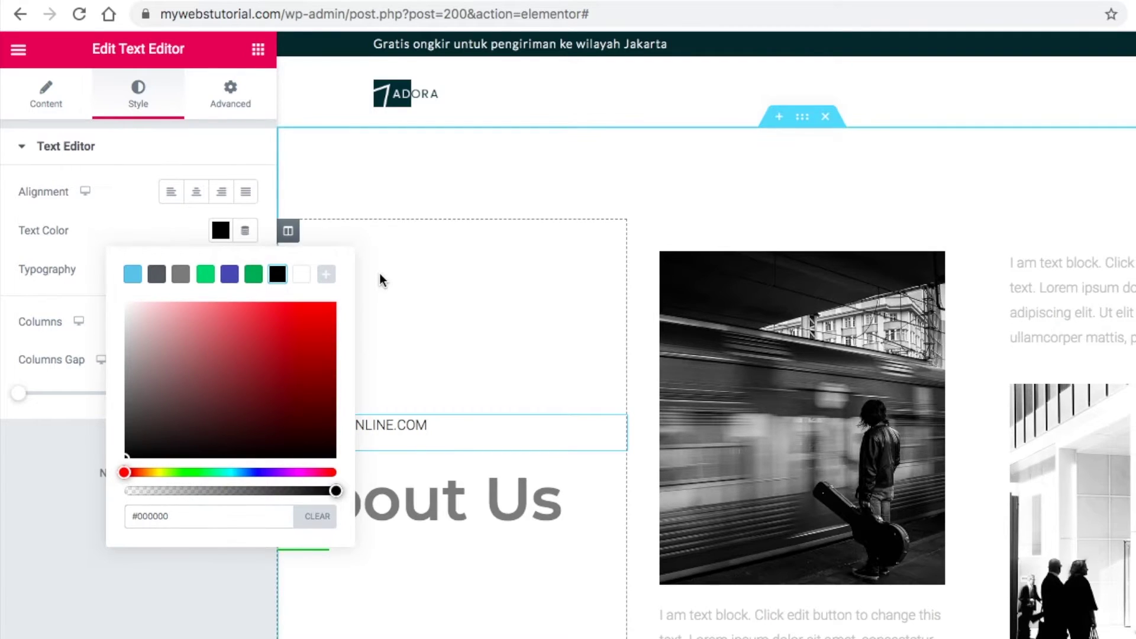
click(381, 279)
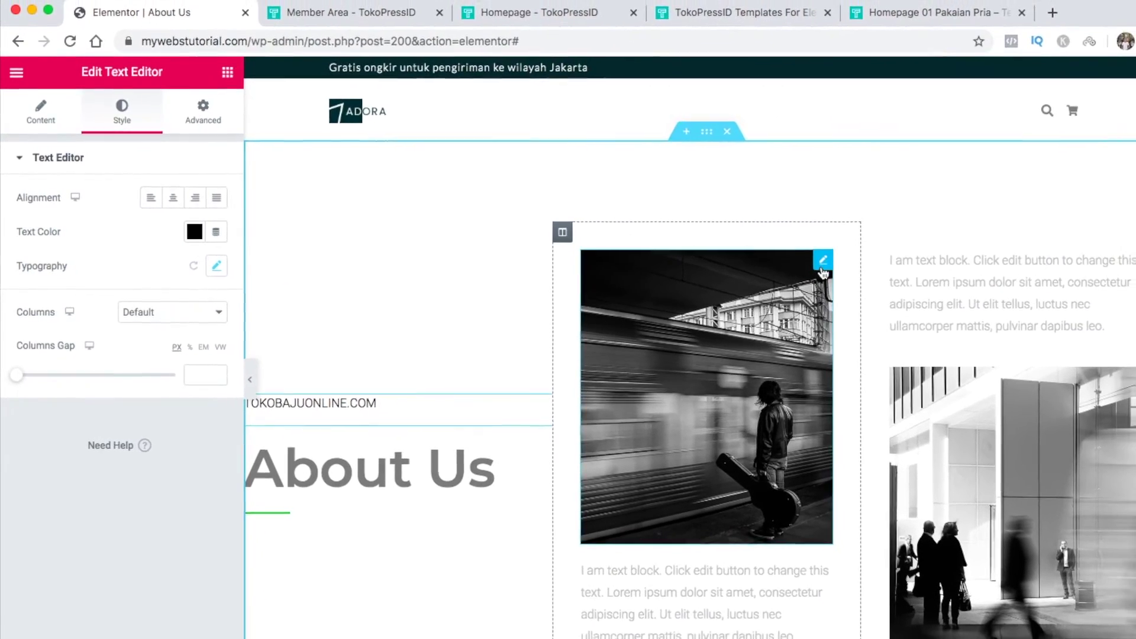
Replace the train photo with men-3.3.jpg from the media library
click(899, 262)
click(118, 250)
scroll(497, 482, down, 5)
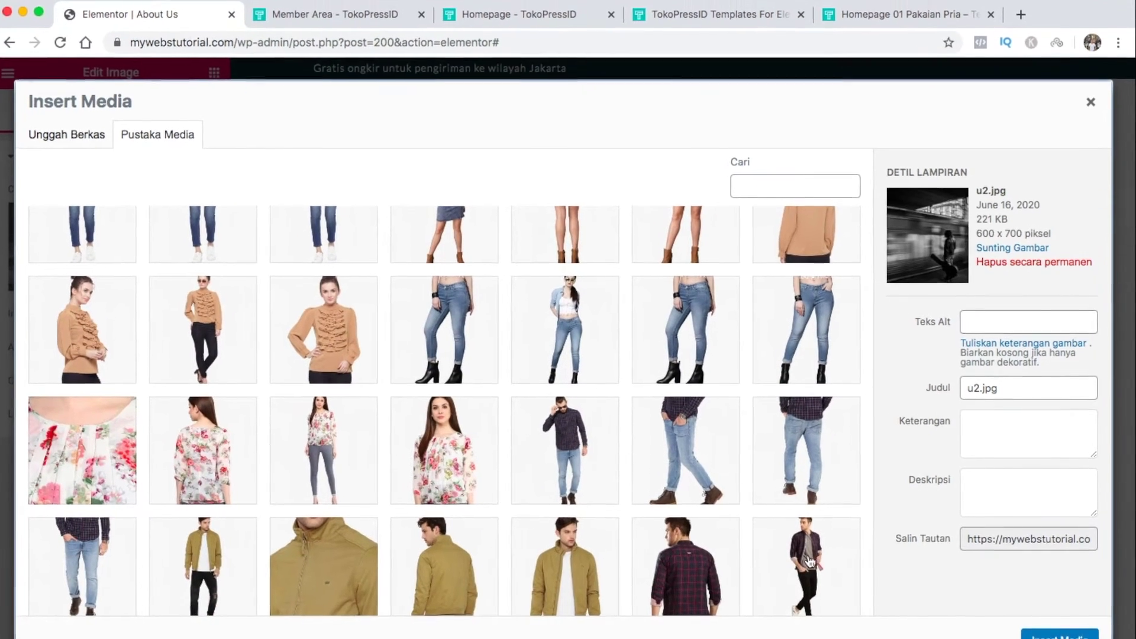
click(809, 561)
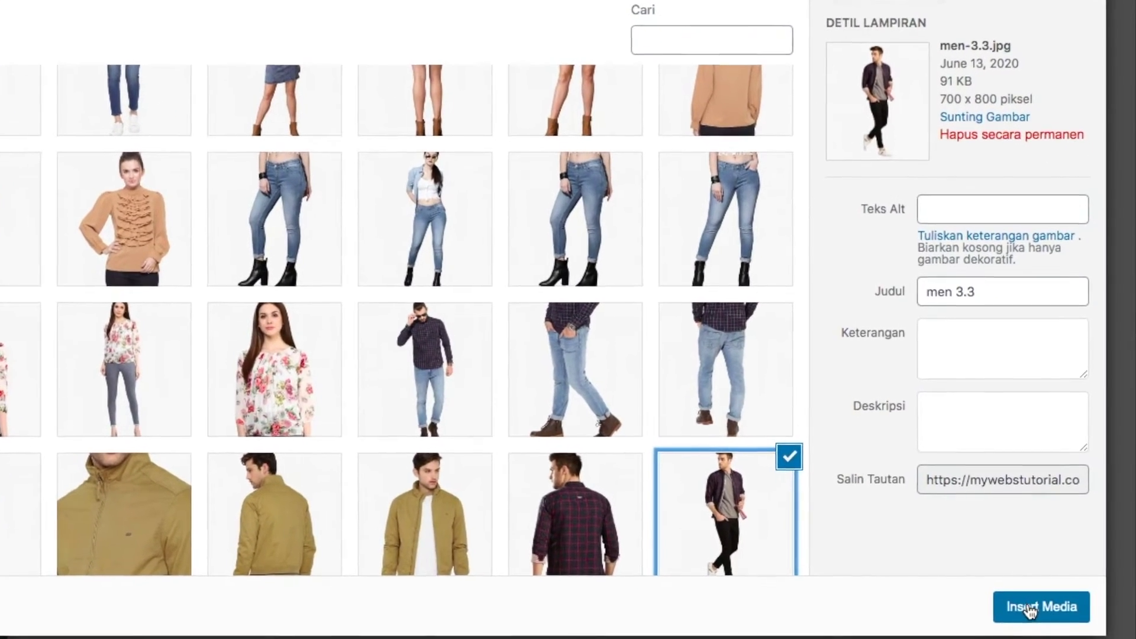
click(1059, 635)
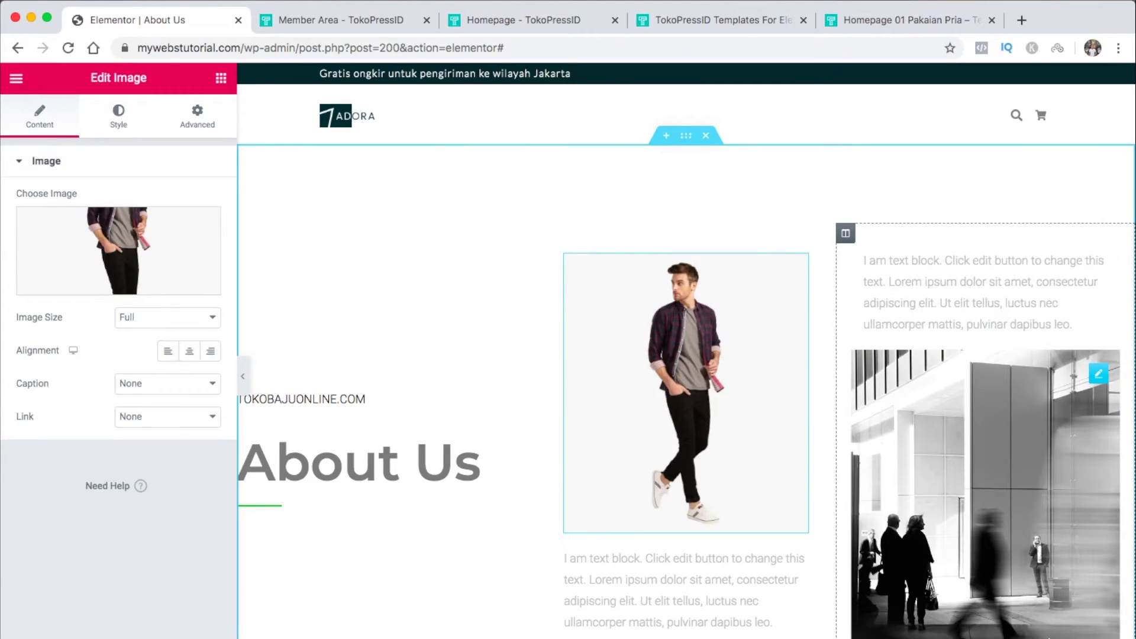
Replace the building photo in the right column with men-5.4.jpg
click(1098, 374)
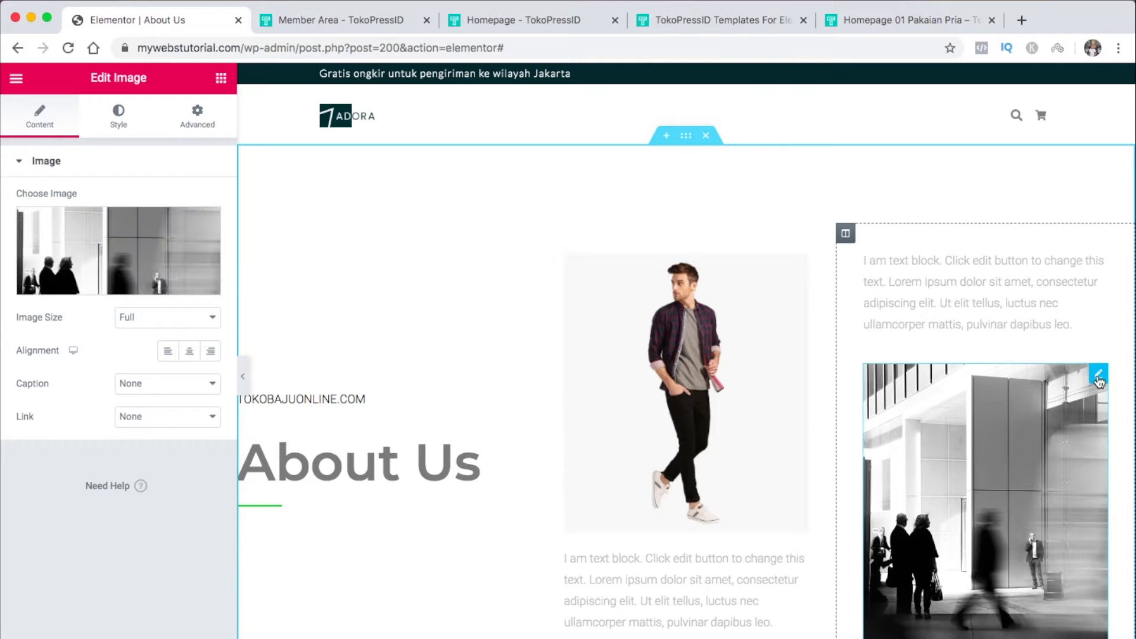
click(119, 250)
scroll(603, 499, down, 10)
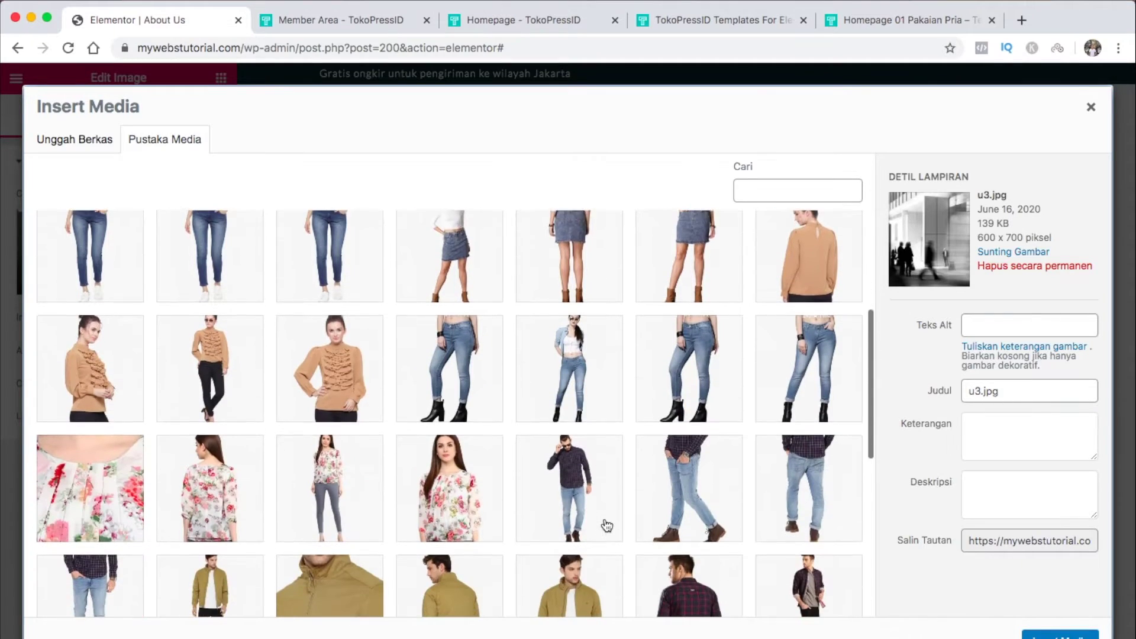
click(565, 387)
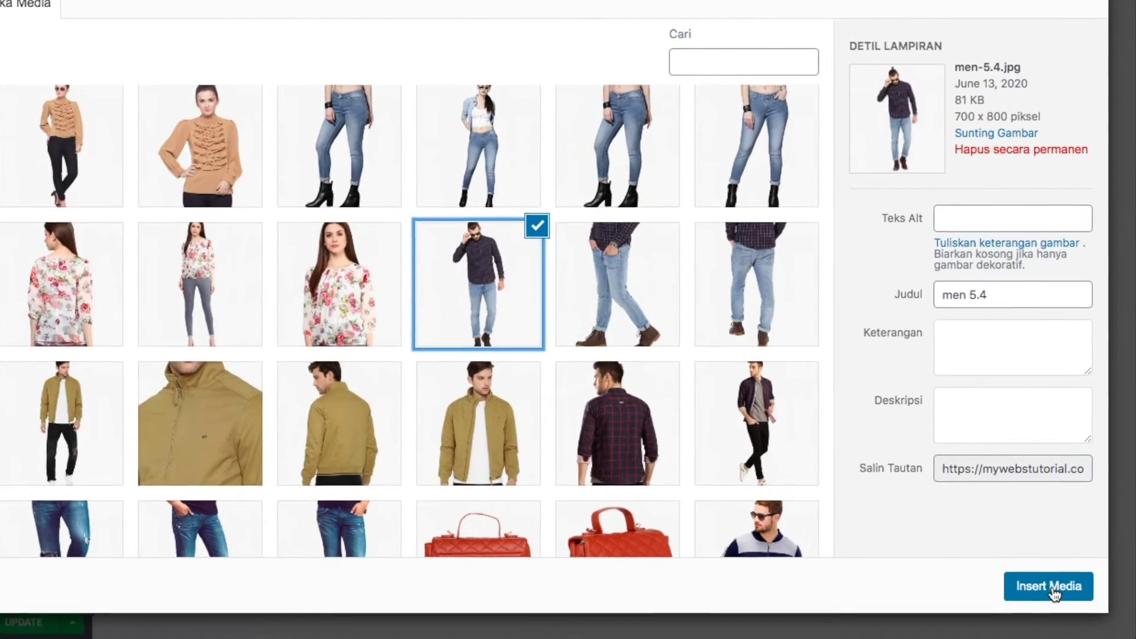
click(1060, 635)
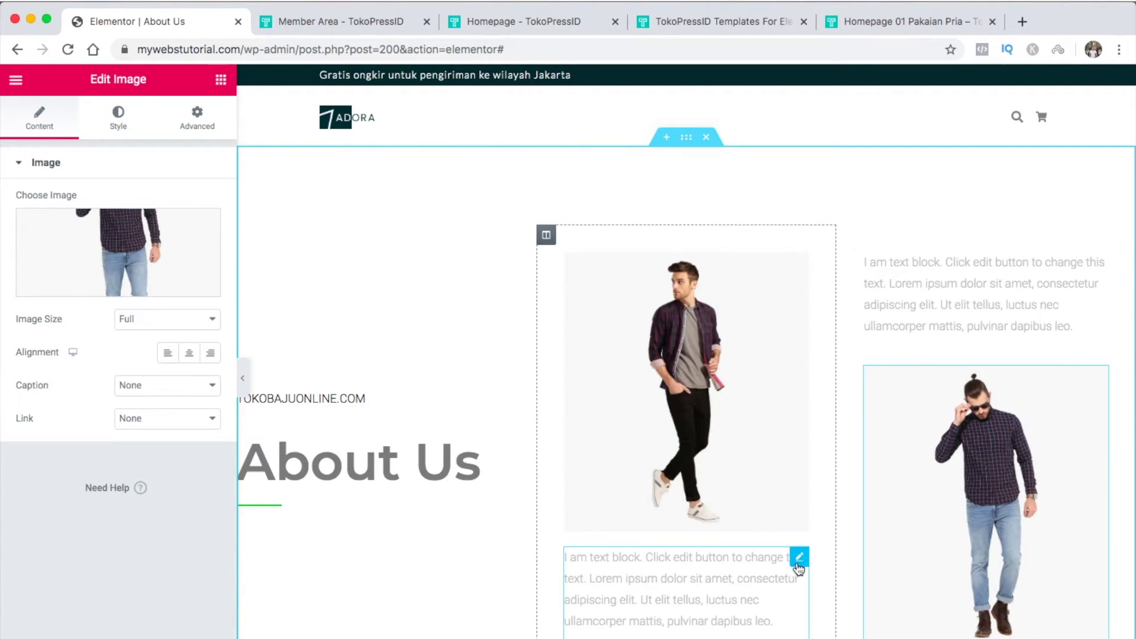
click(799, 558)
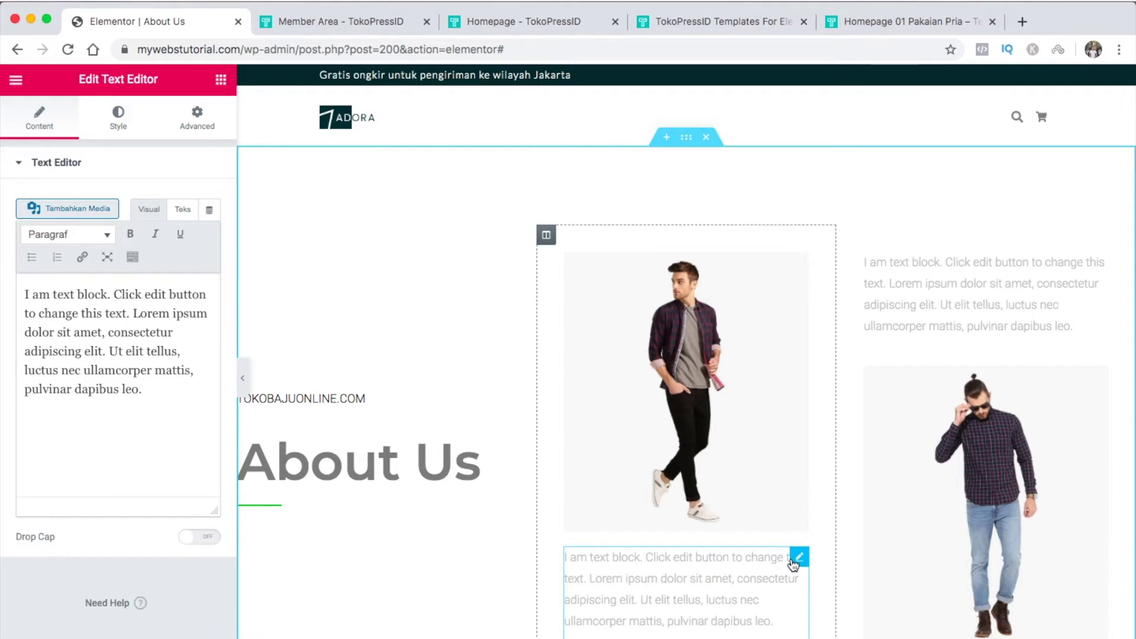
Change the left and right text blocks from light grey to the #54595F text colour
click(121, 123)
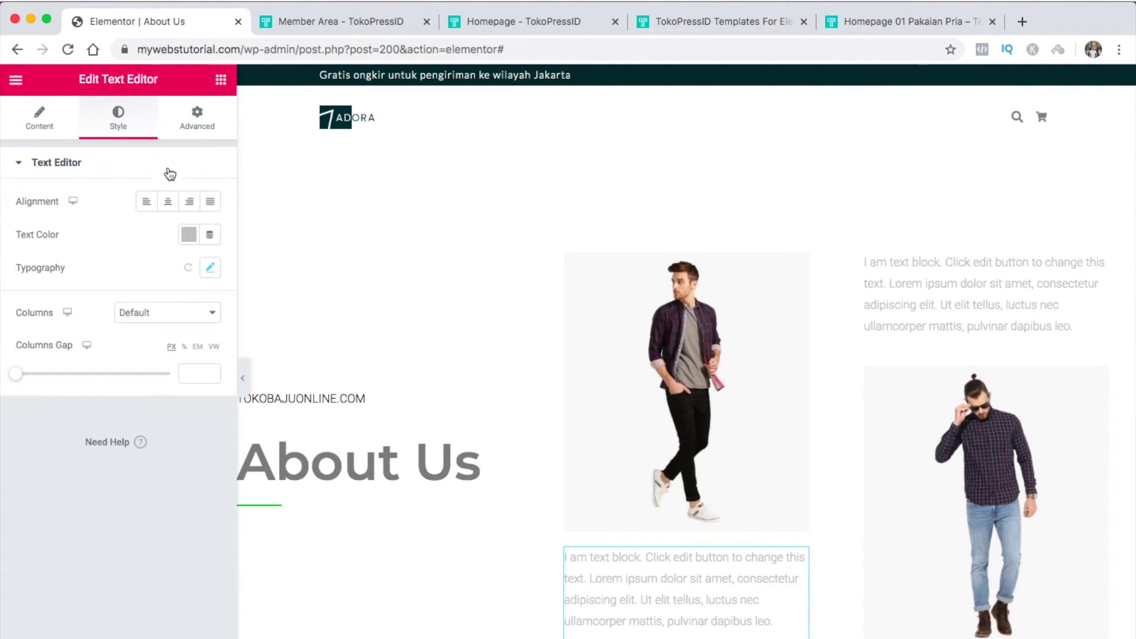
click(188, 234)
click(134, 273)
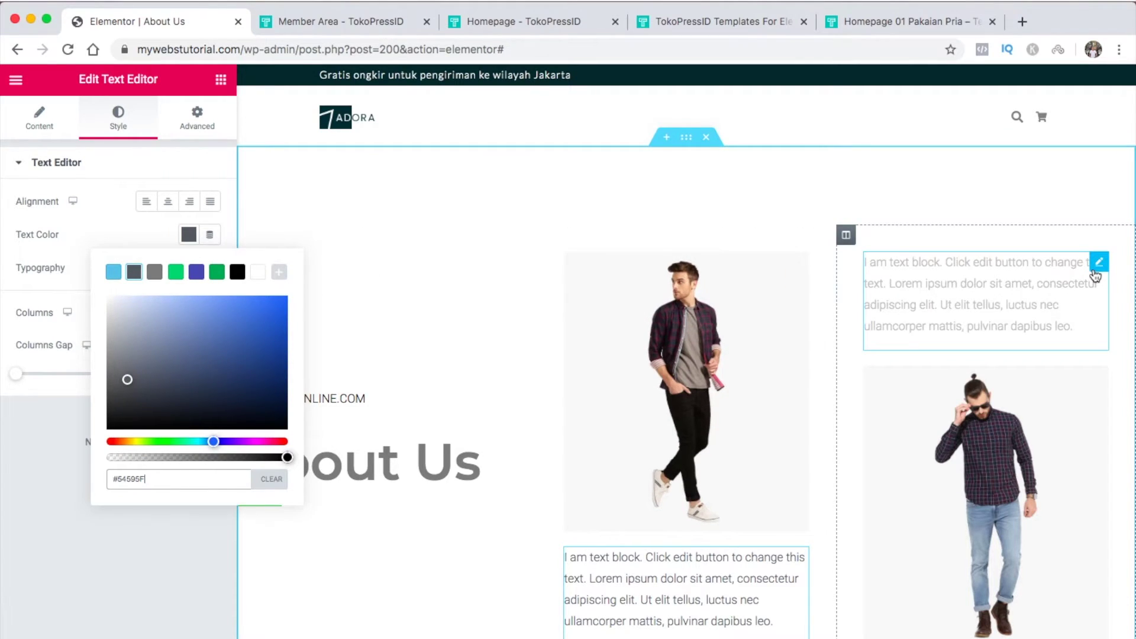
click(1096, 273)
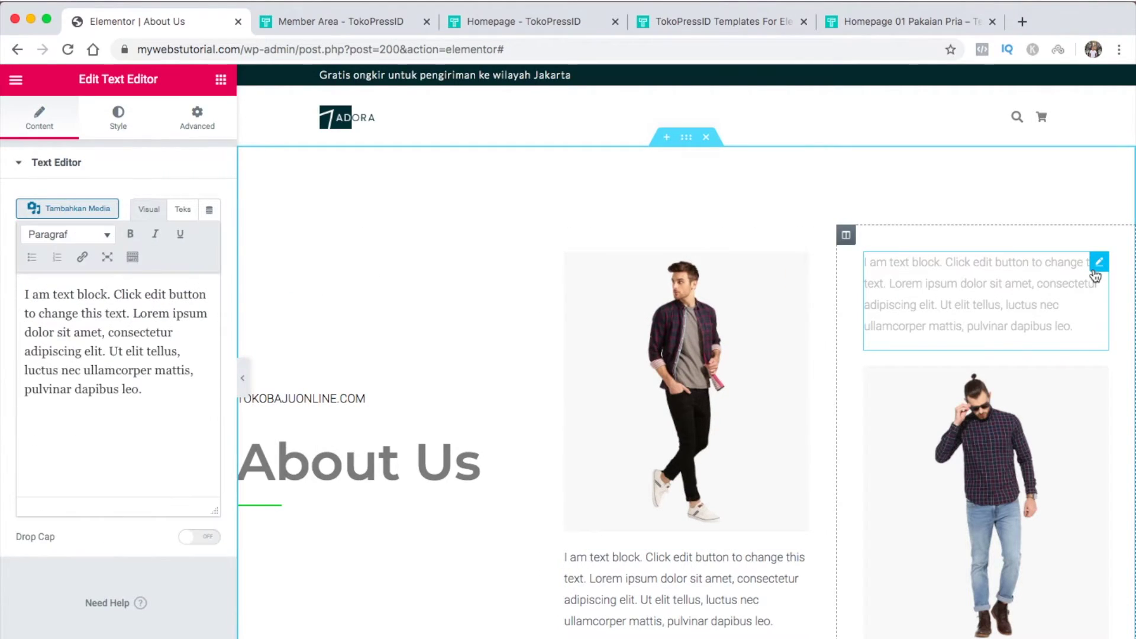
click(117, 123)
click(188, 234)
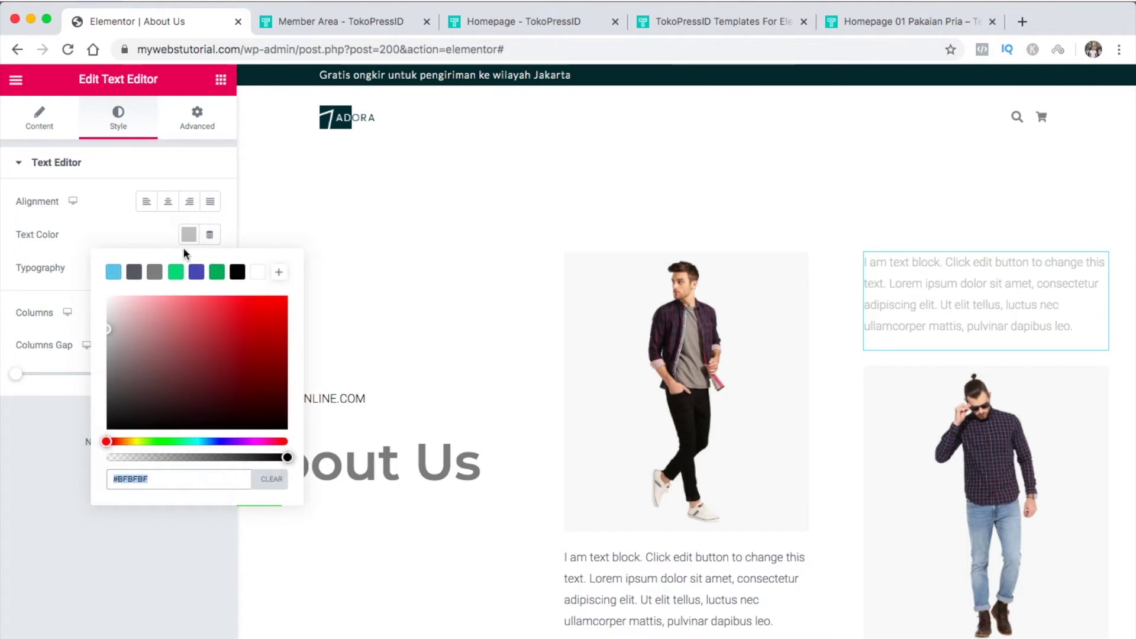
click(134, 273)
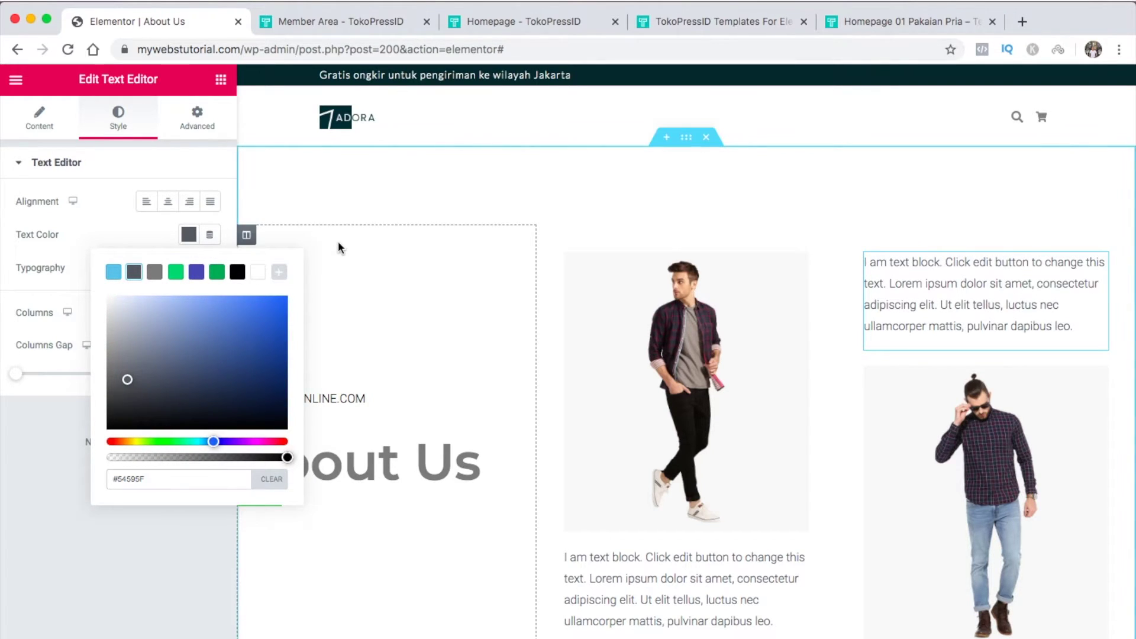
click(192, 242)
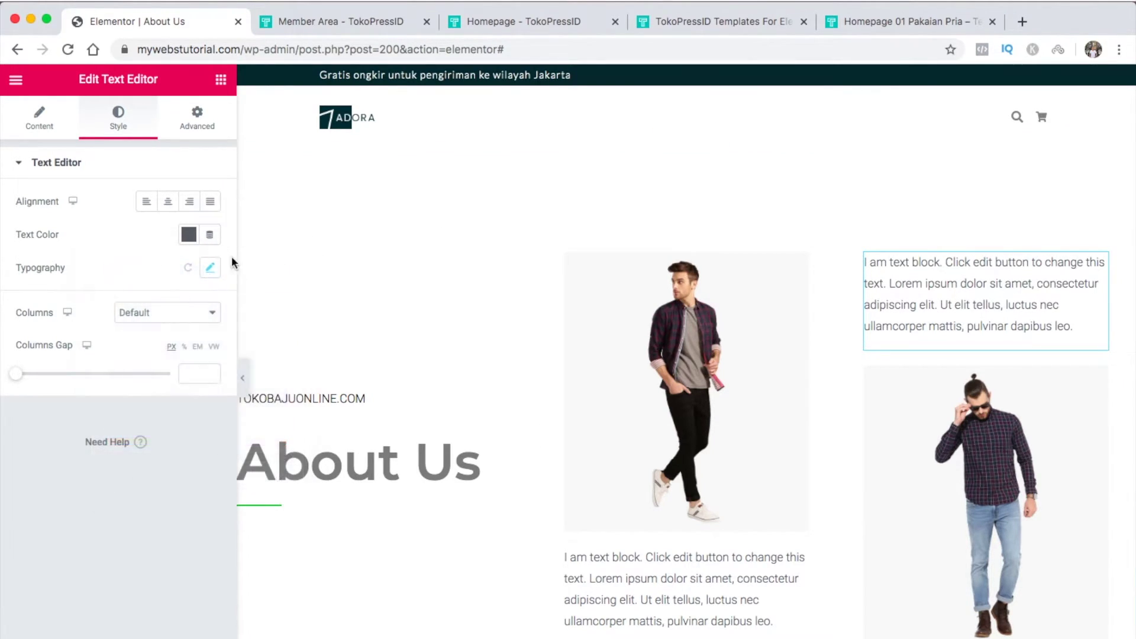
Hide the editing panel to preview the darker text, then restore it
click(246, 373)
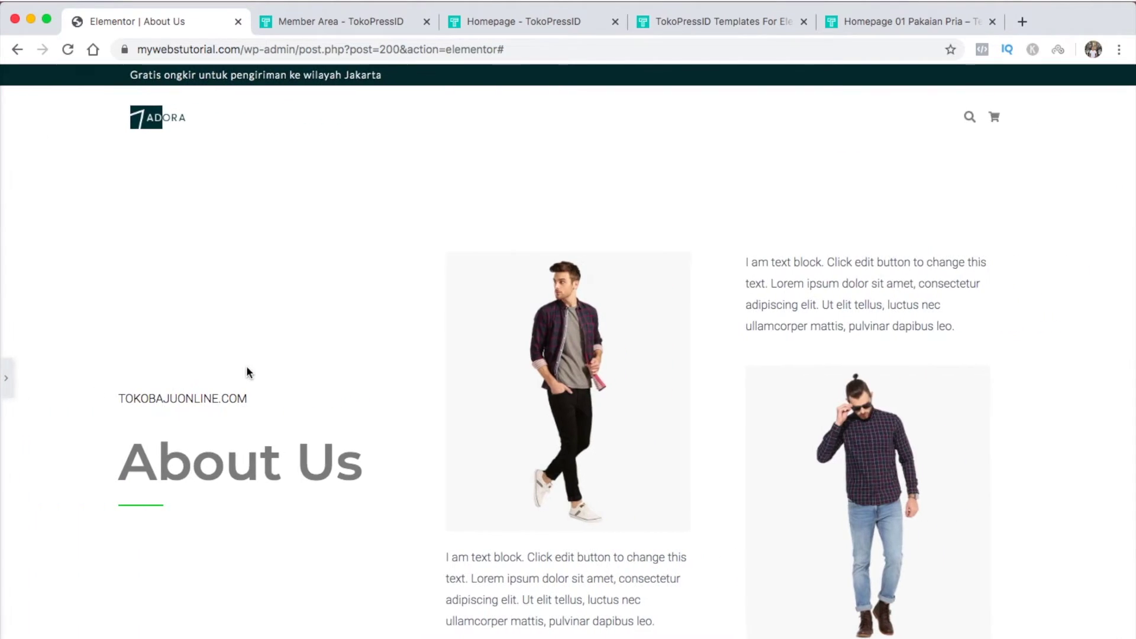
scroll(248, 372, down, 2)
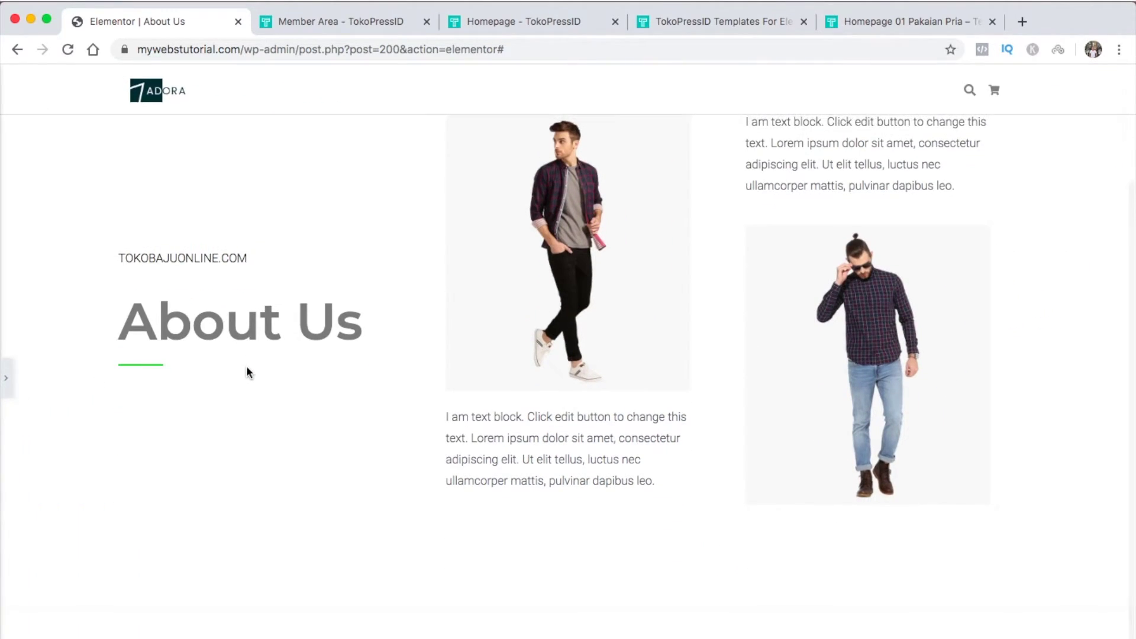
scroll(248, 371, up, 2)
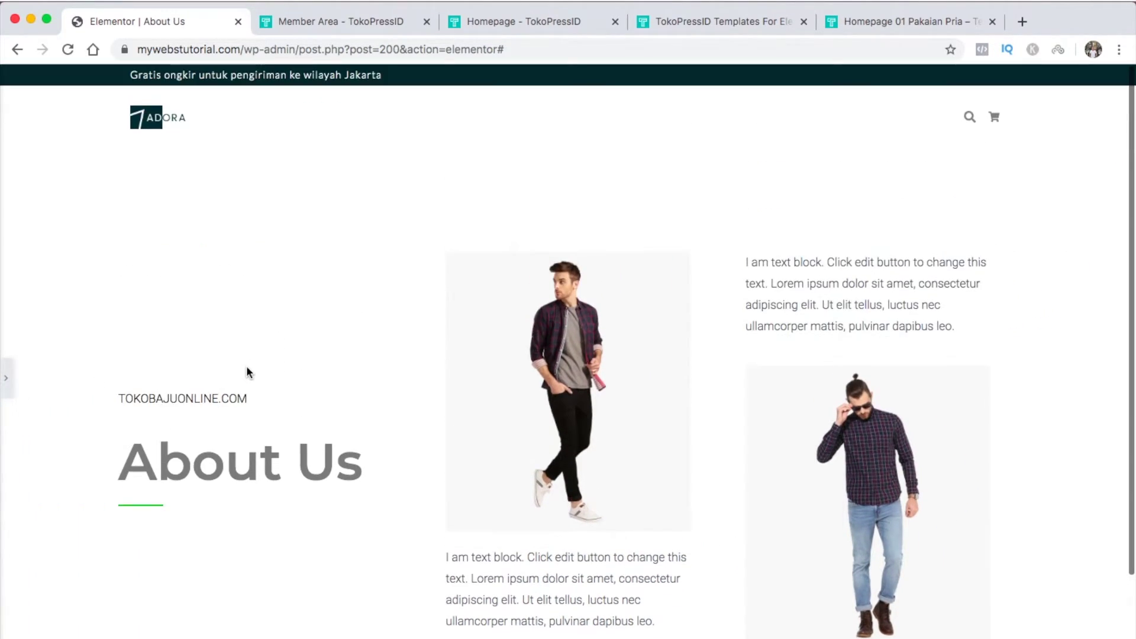
click(6, 378)
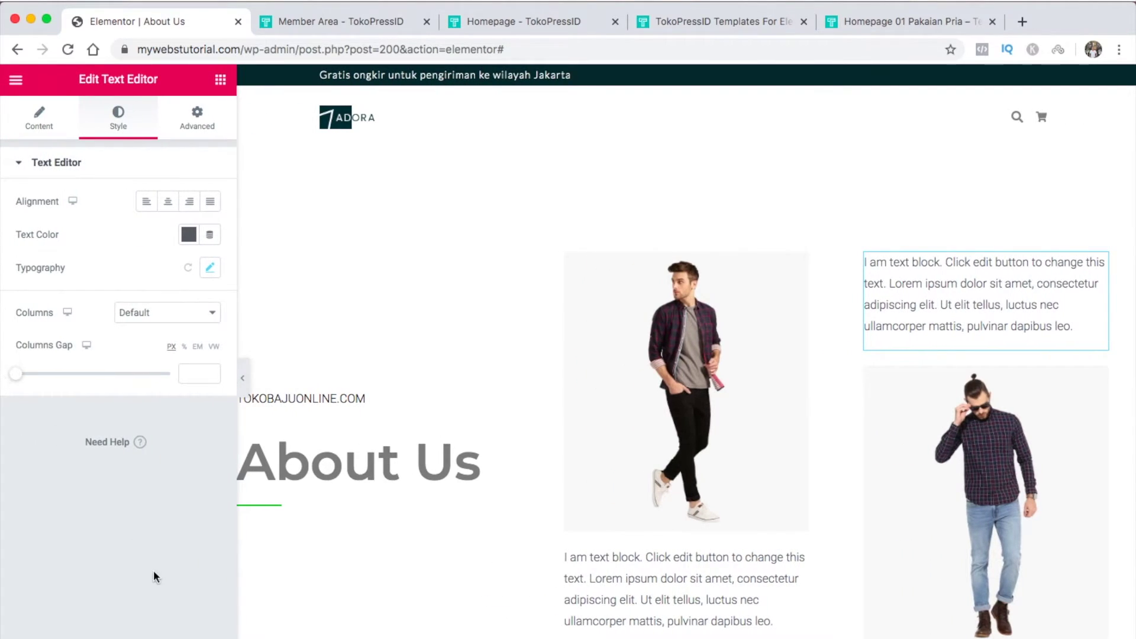
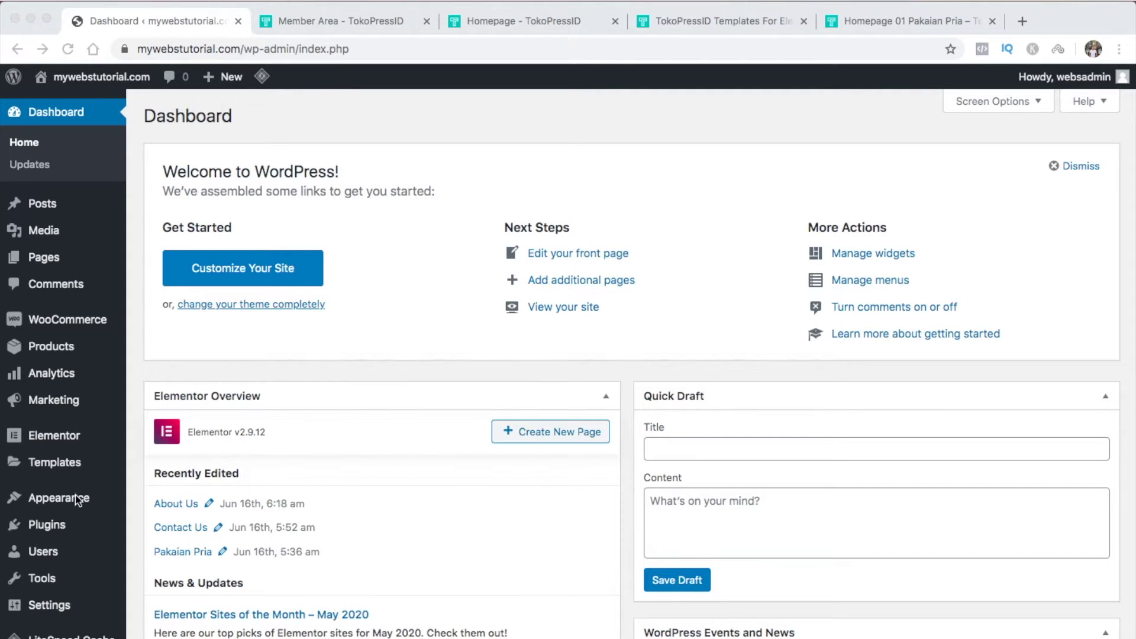
Create a menu named 'Main Menu' and add the Home 1, About Us and Contact Us pages
mouse_move(76, 500)
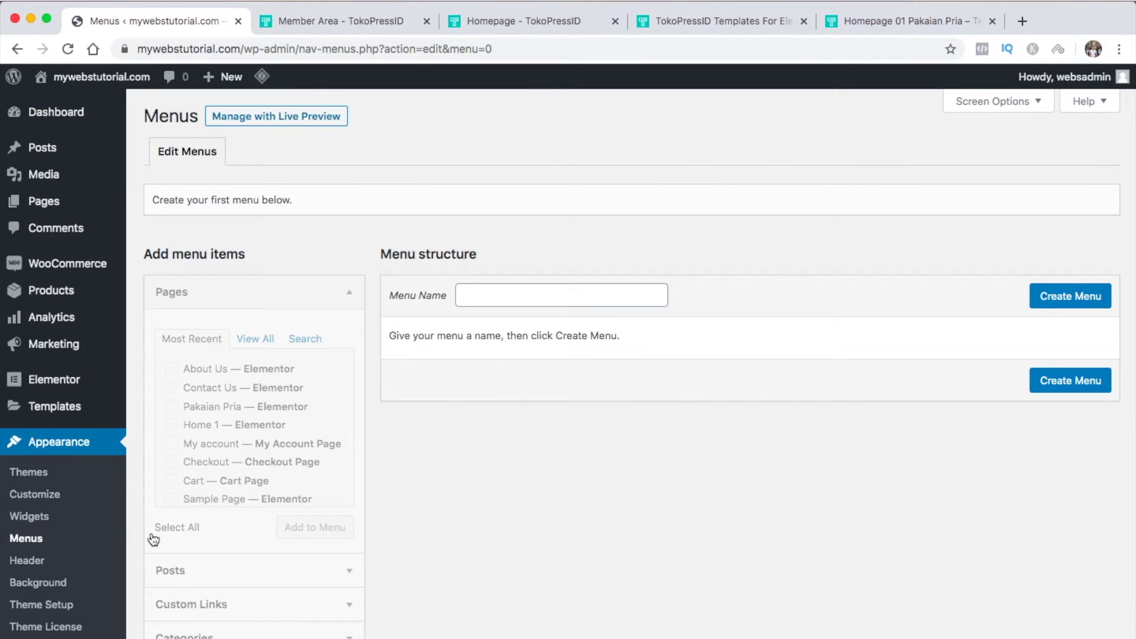
click(521, 295)
text(Main Menu)
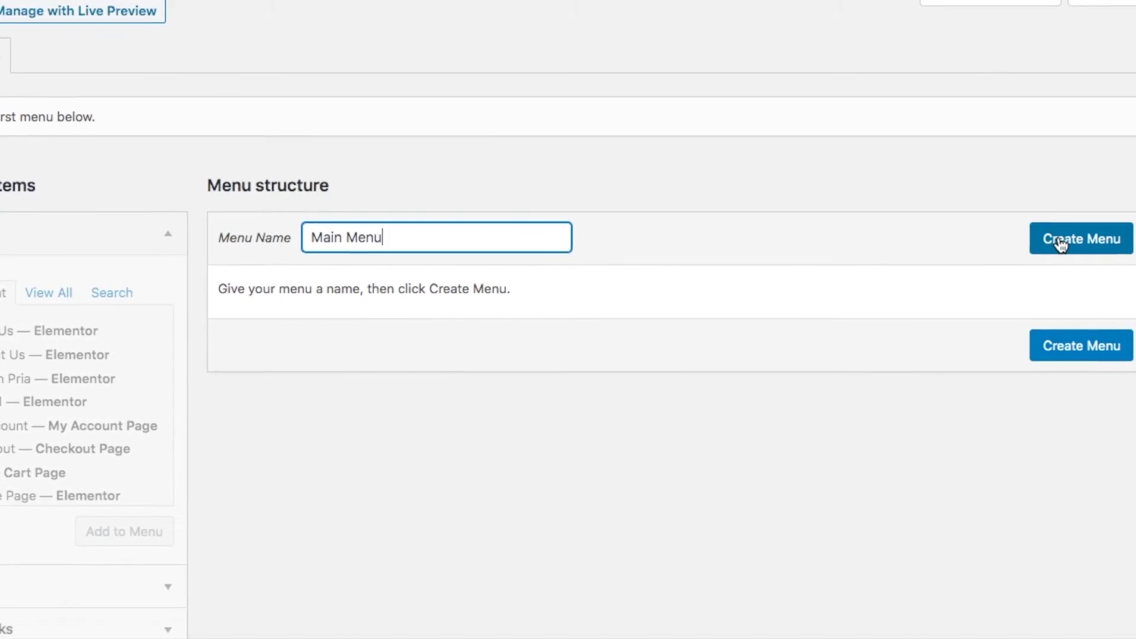
click(1060, 244)
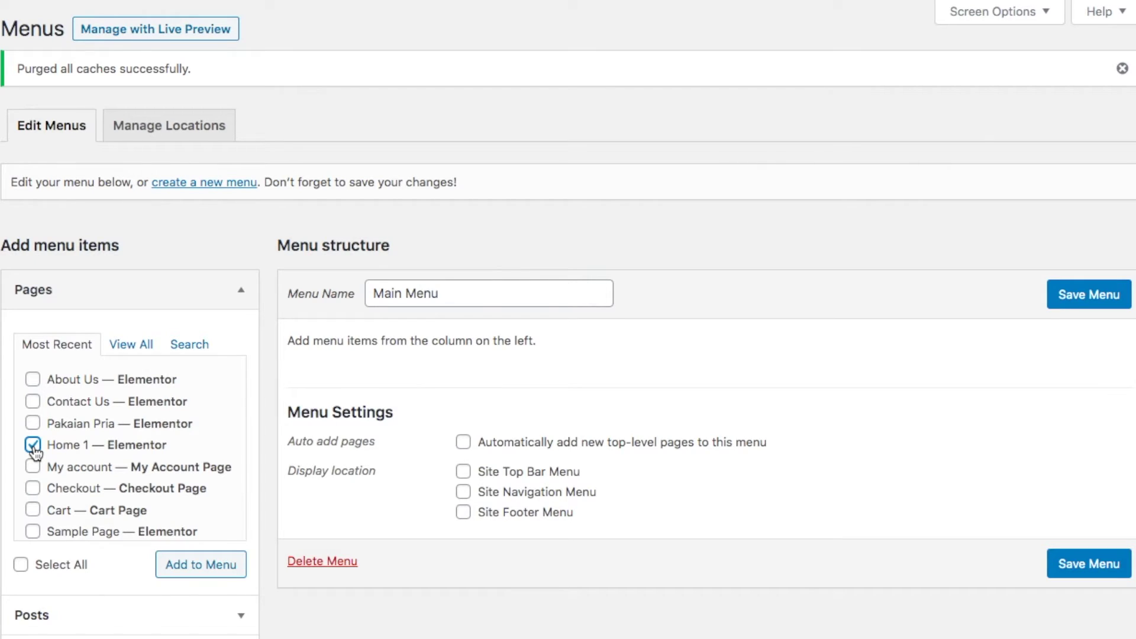
click(33, 380)
click(33, 404)
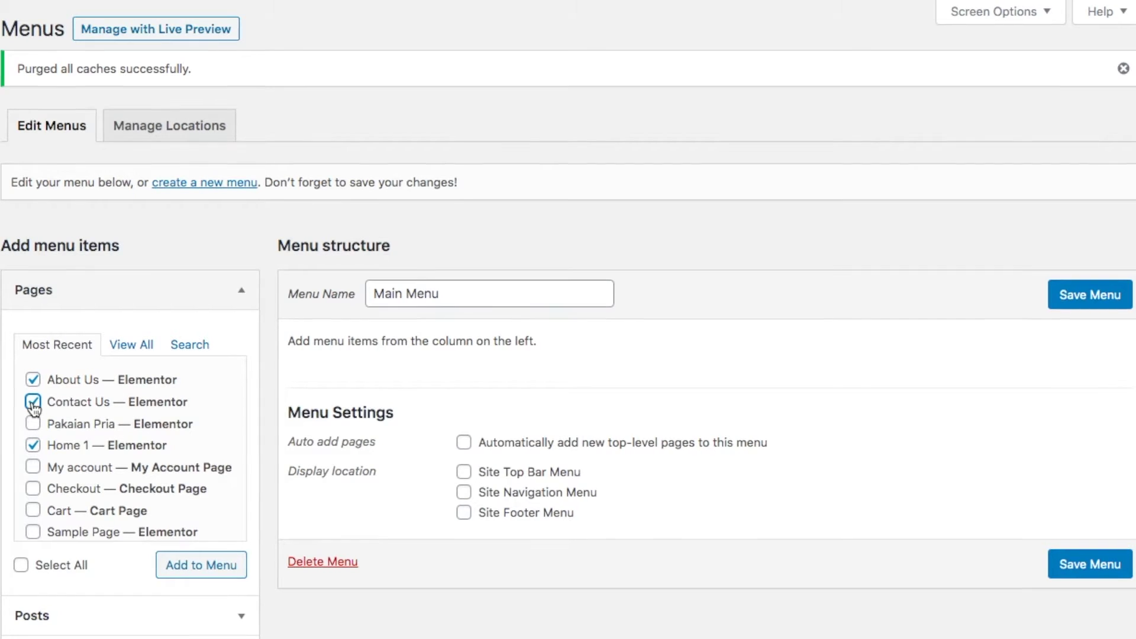
click(194, 567)
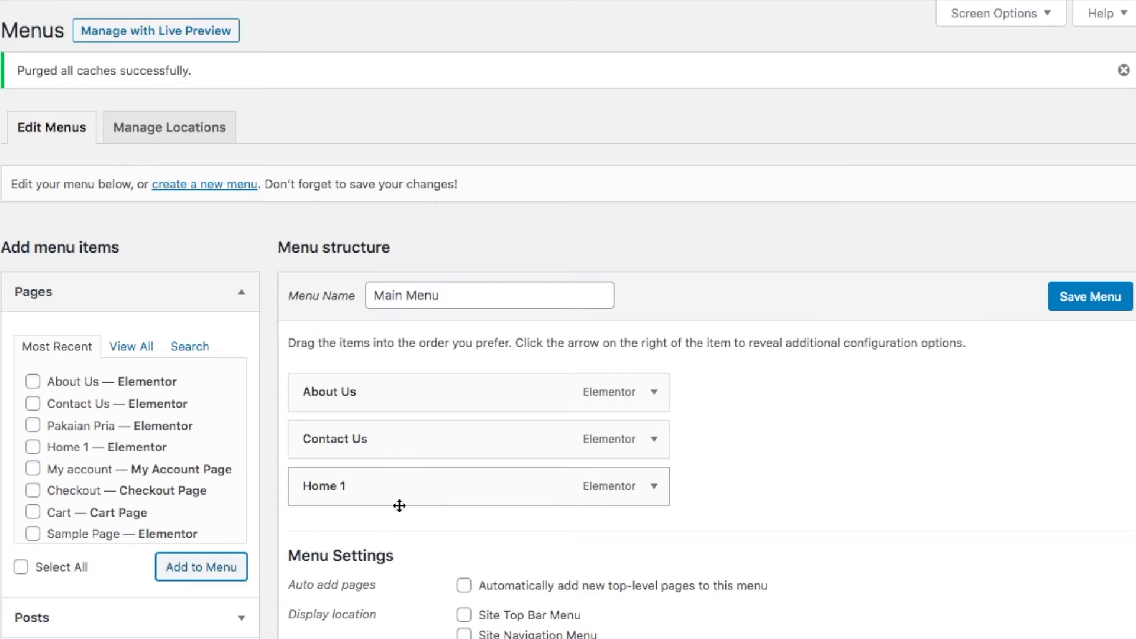
Move Home 1 to the top of the menu and relabel it 'Home'
drag(380, 495, 375, 390)
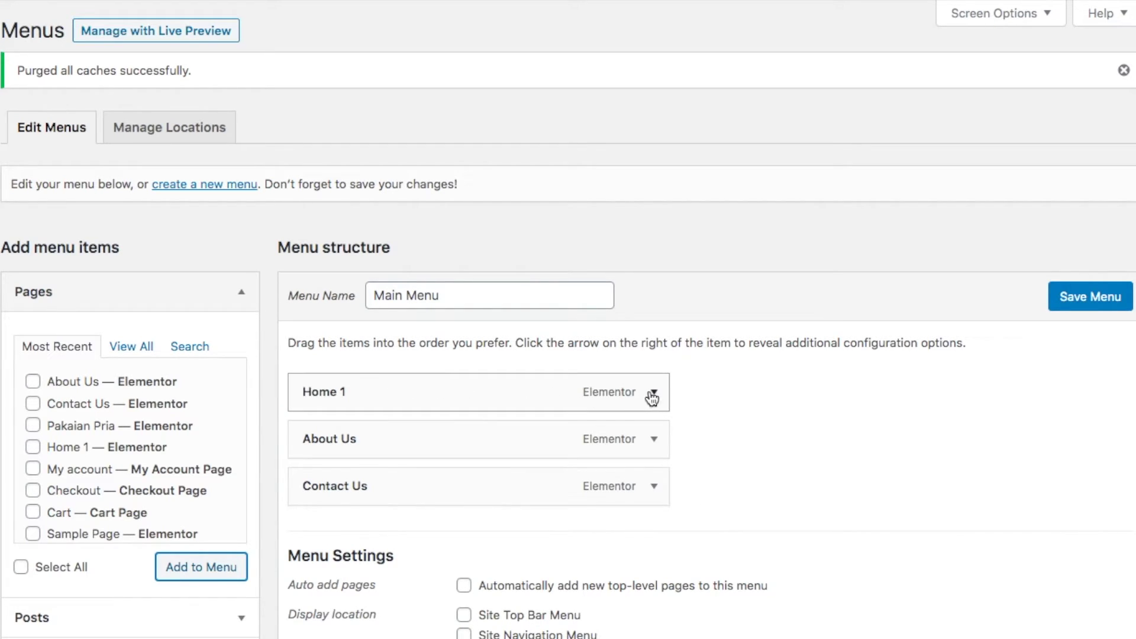
click(653, 395)
click(375, 459)
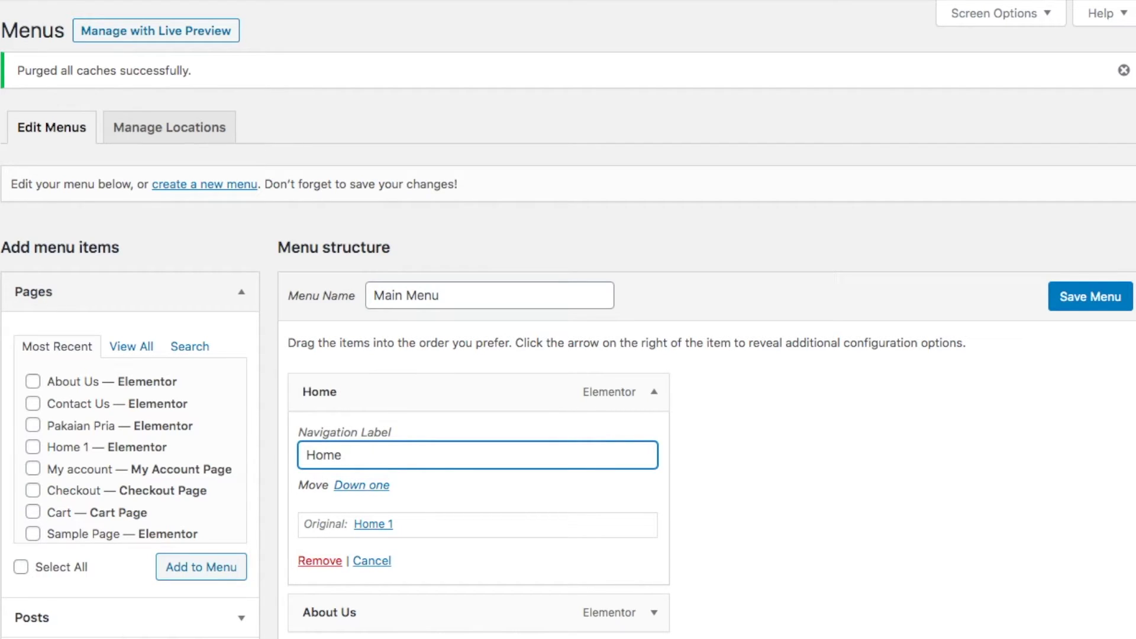
click(653, 394)
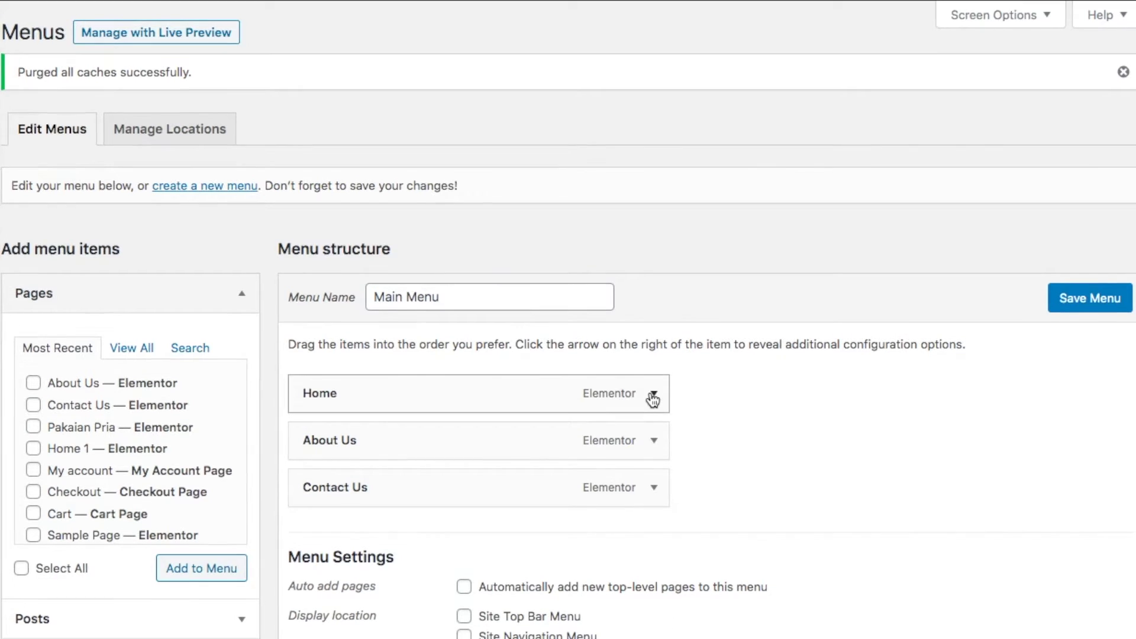
scroll(653, 397, down, 3)
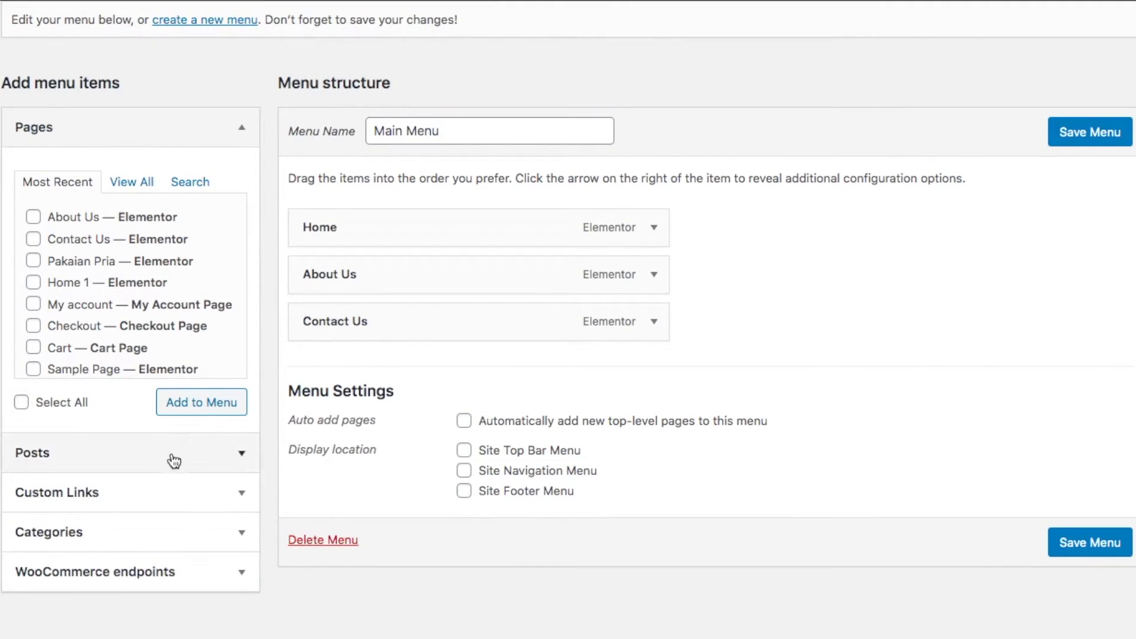
click(166, 493)
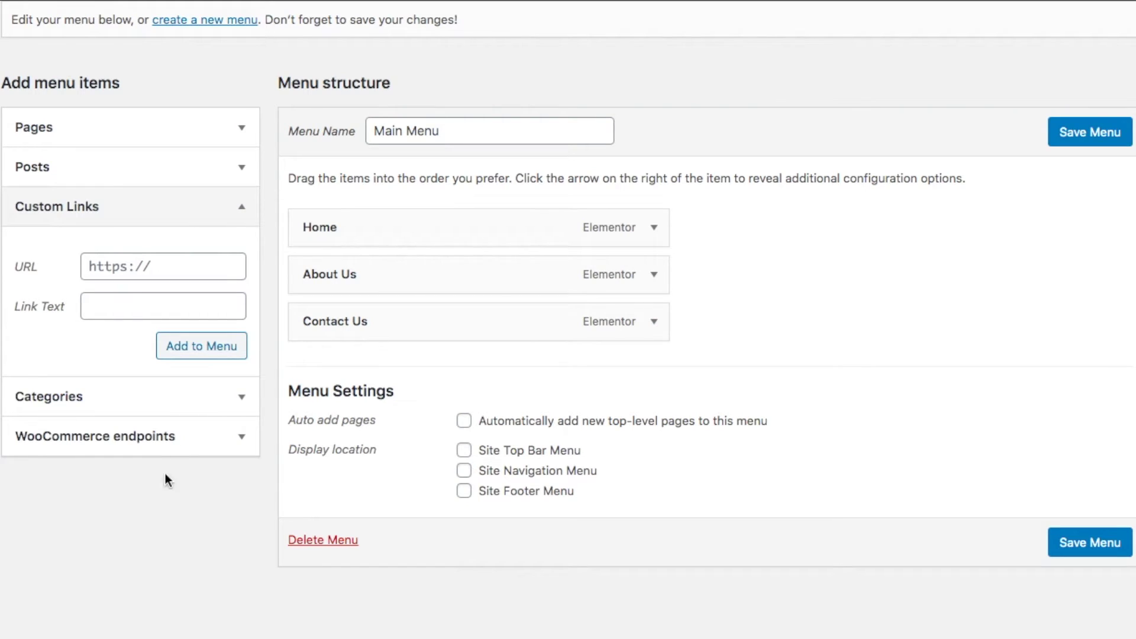
Add a 'Category' custom link with URL # as the second menu item
click(178, 270)
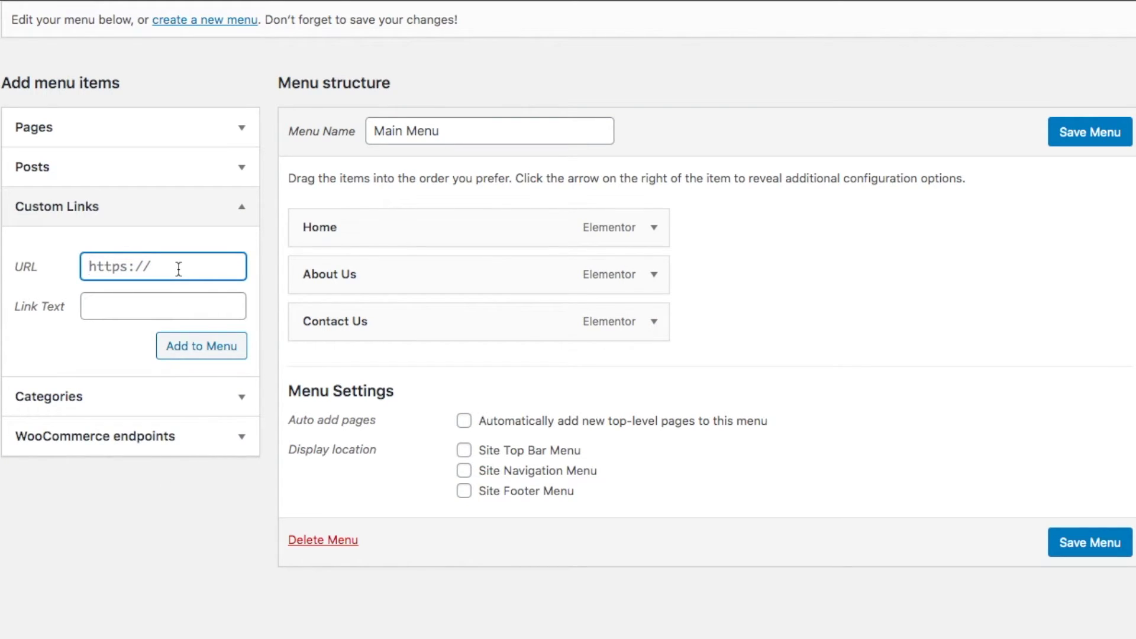
text(#)
click(144, 305)
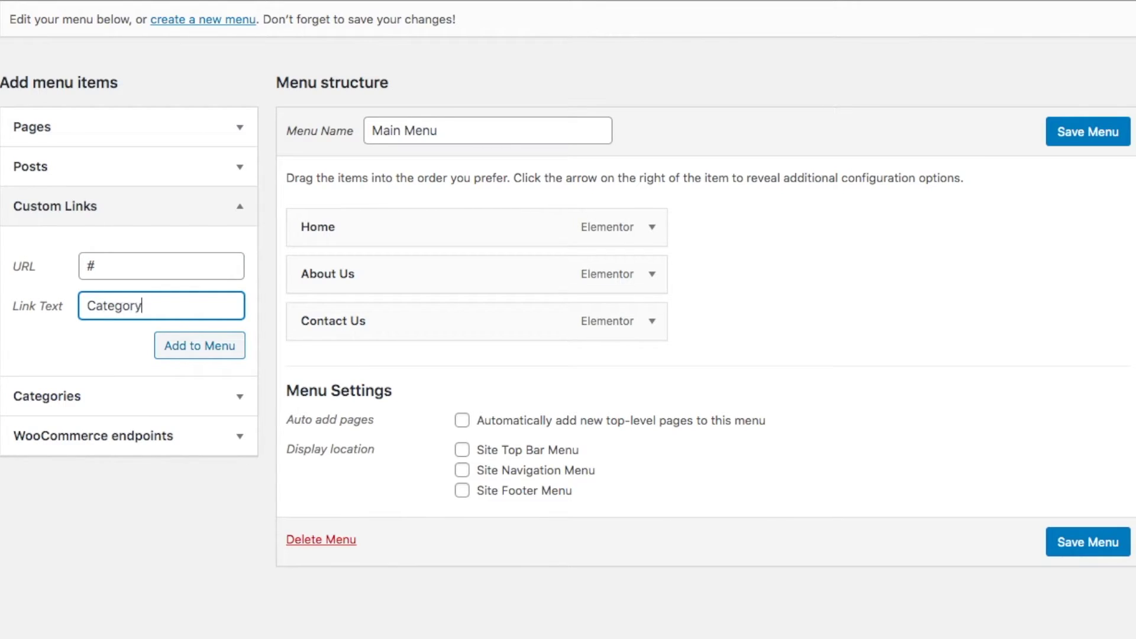
click(193, 347)
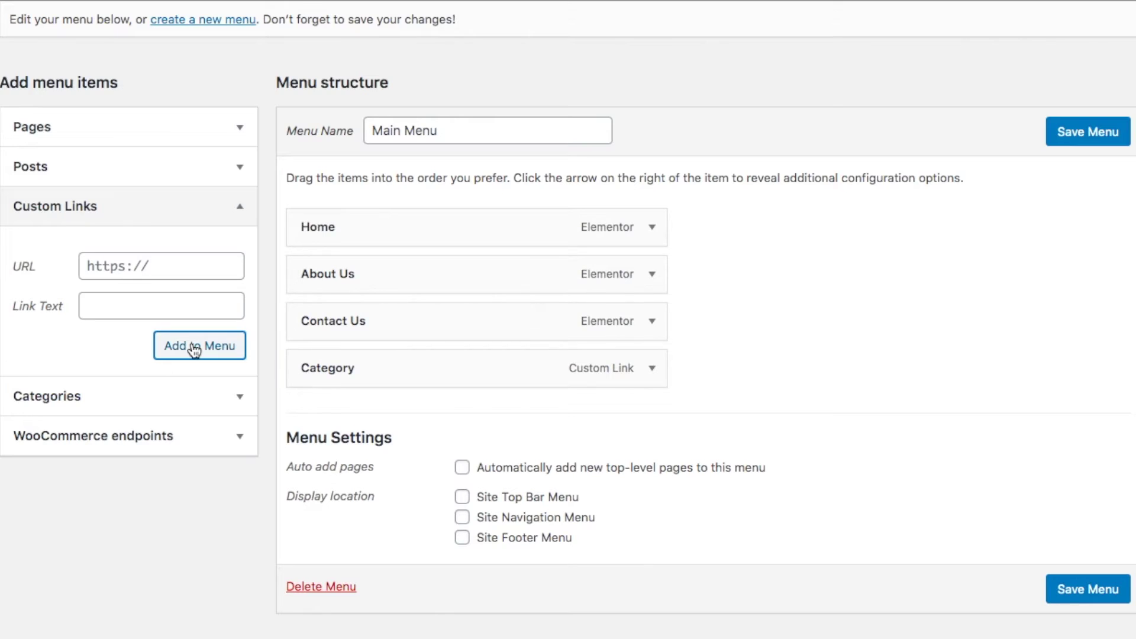
drag(340, 368, 341, 268)
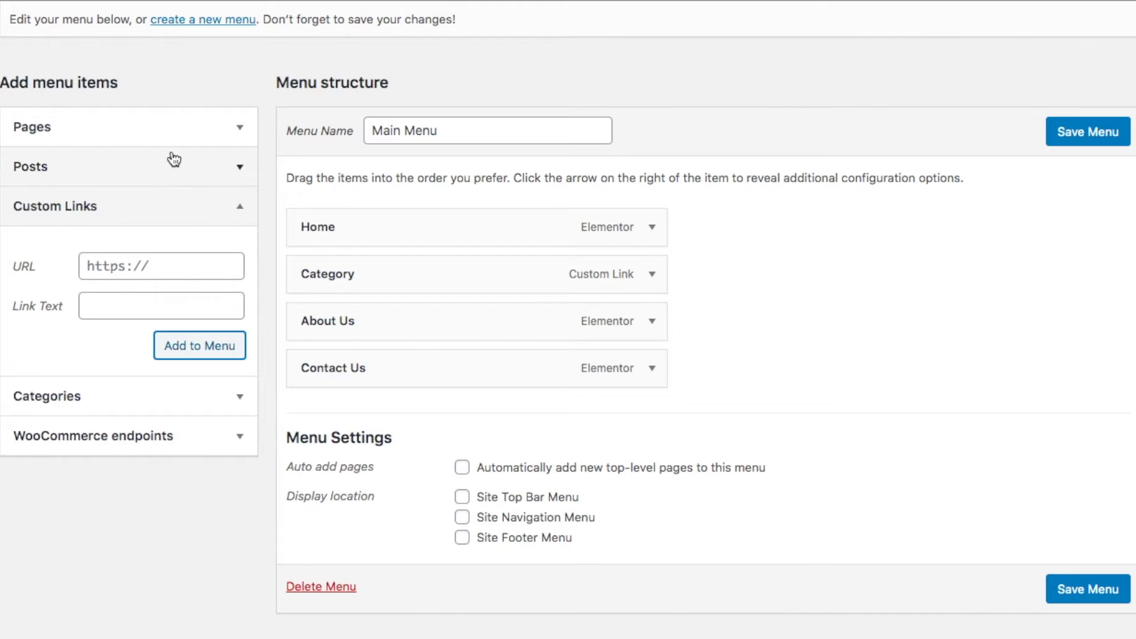
Add the Pakaian Pria page as a sub item under Category and save the menu
click(158, 143)
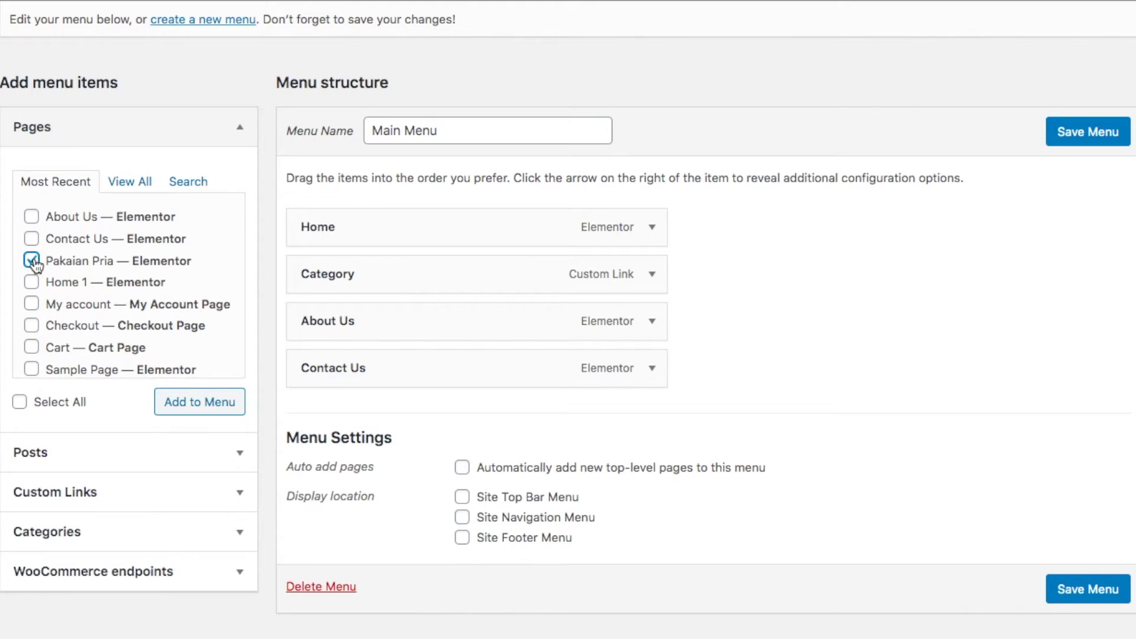
click(185, 402)
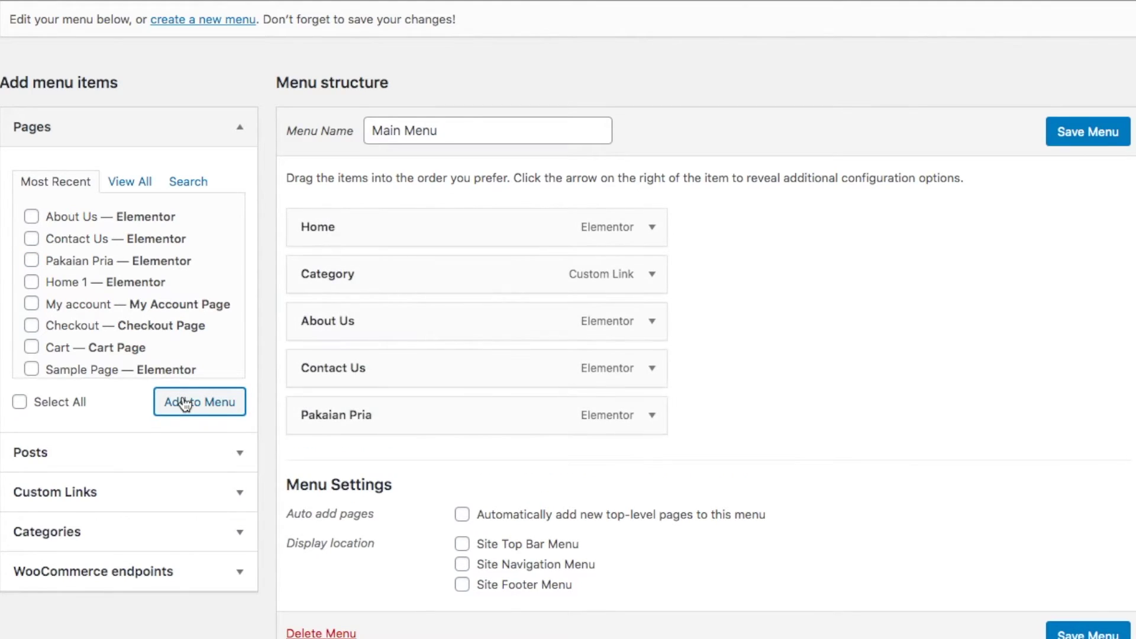
drag(340, 420, 395, 326)
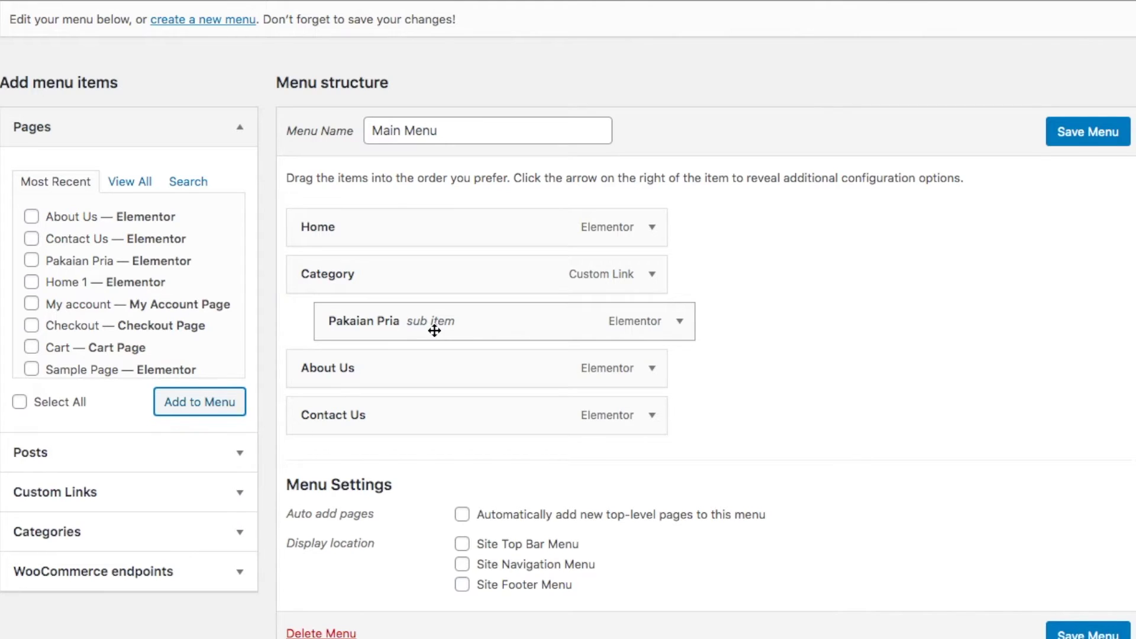
click(1081, 142)
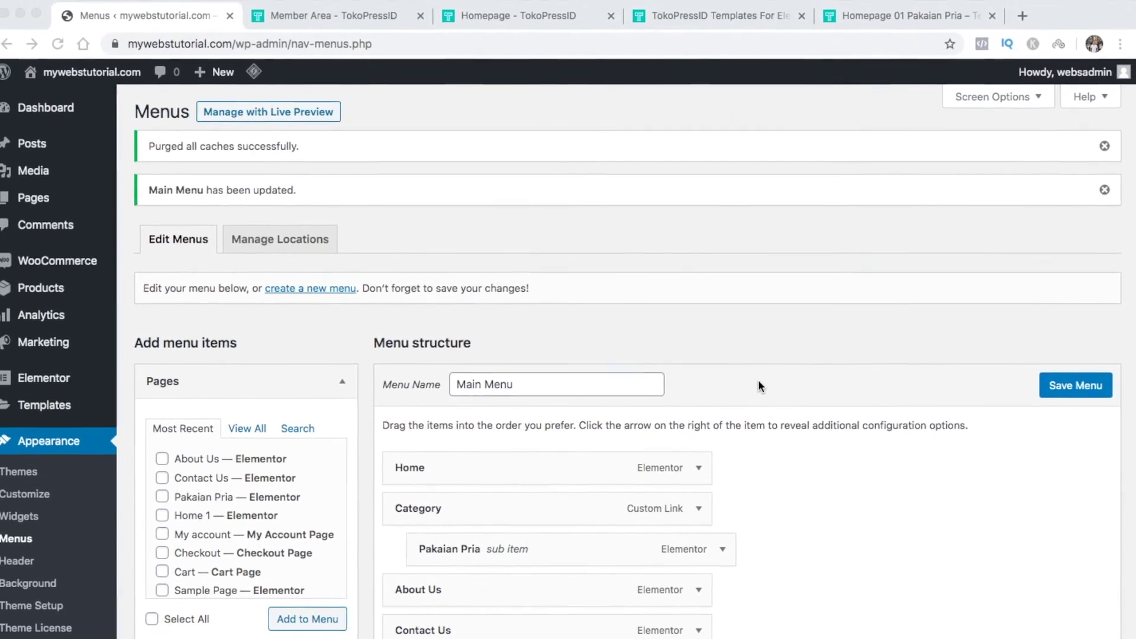
Assign Main Menu to the Site Navigation Menu location and save the change
click(300, 250)
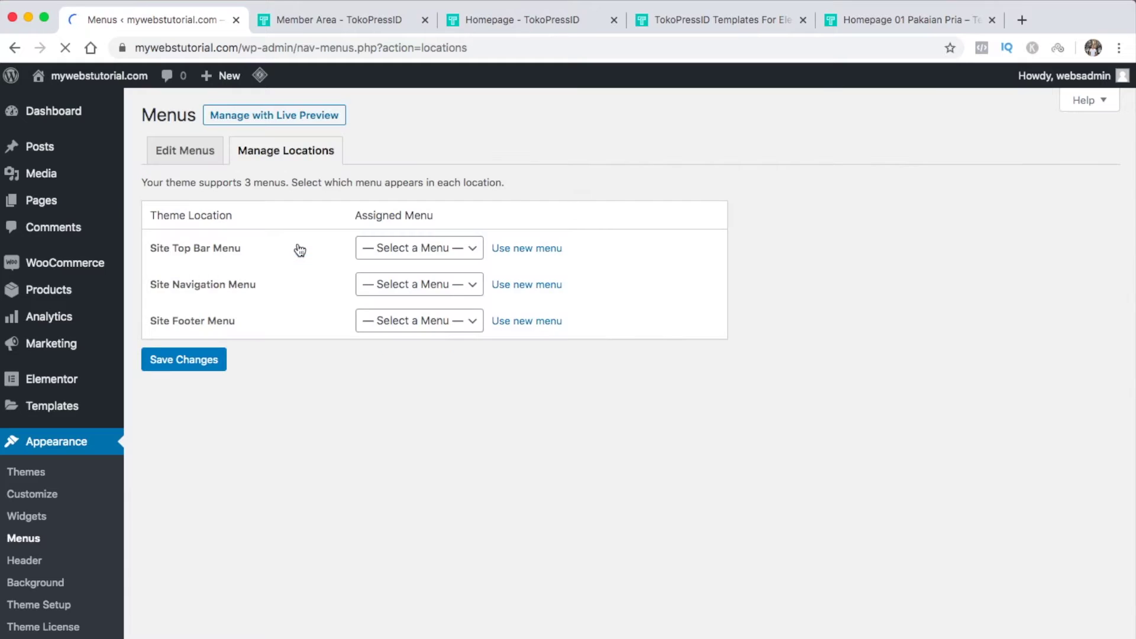
click(448, 267)
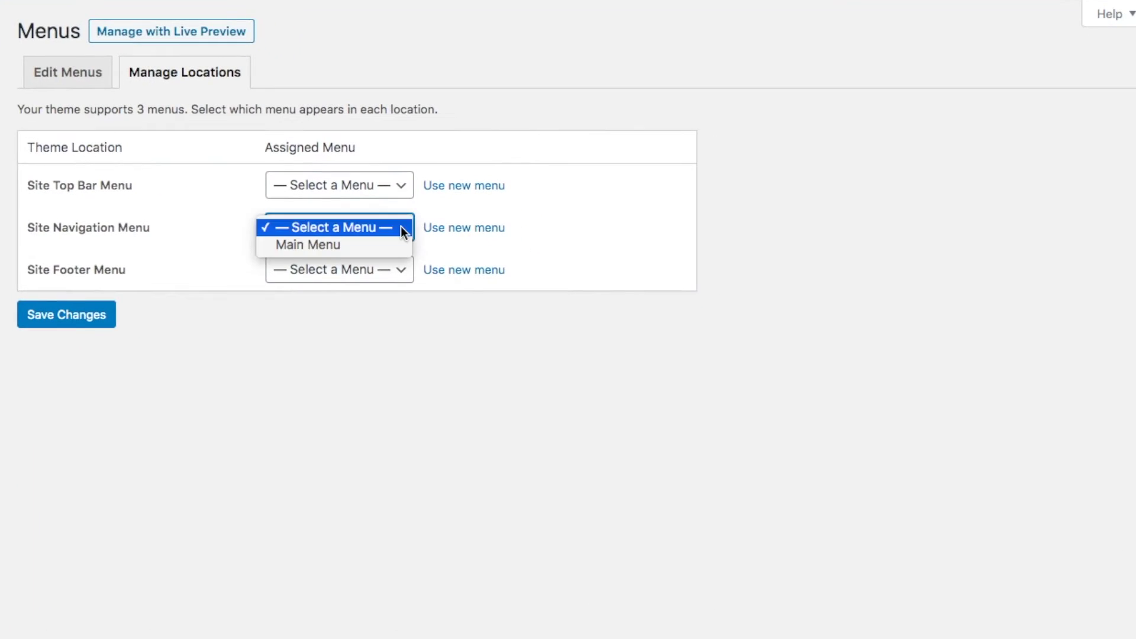
click(366, 249)
click(93, 325)
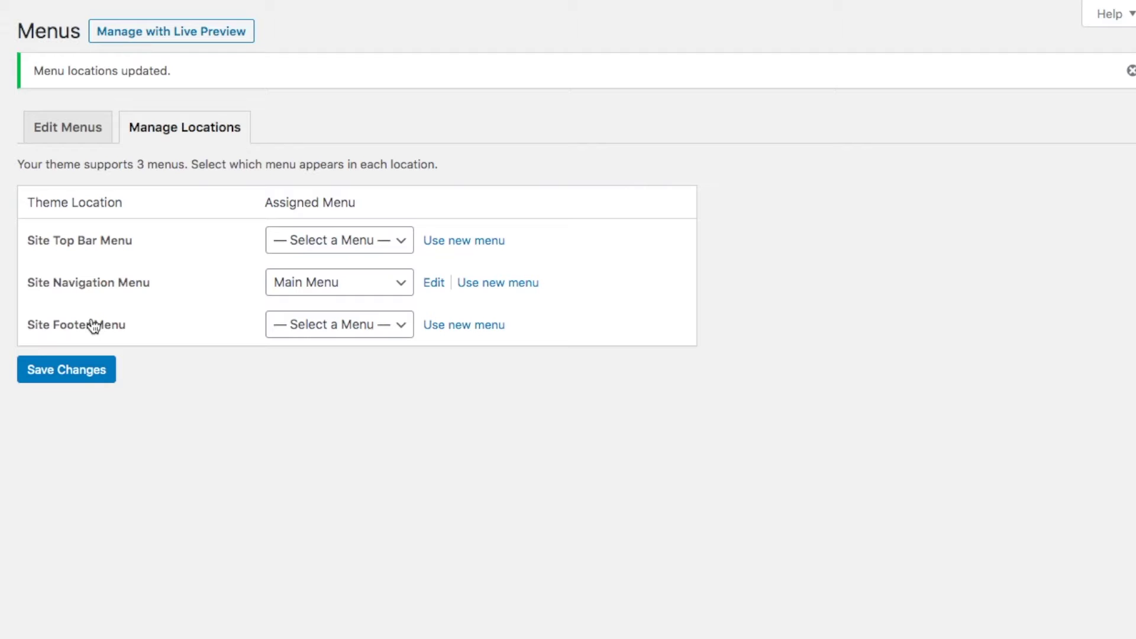
Open the live site in a new tab and view the header's new menu
mouse_move(100, 76)
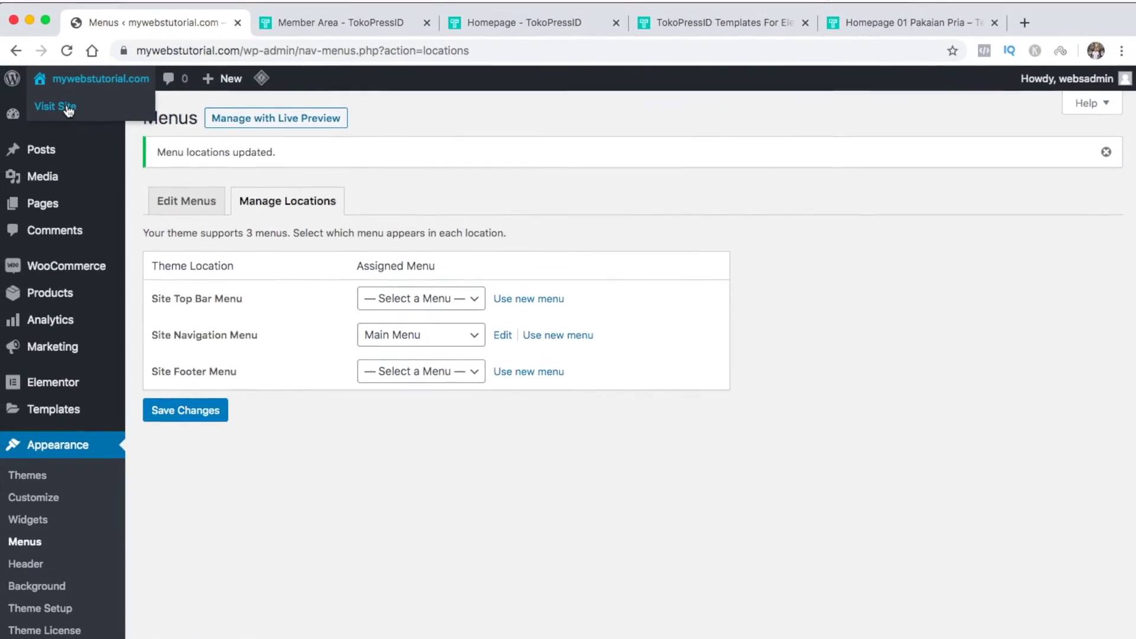
right_click(65, 105)
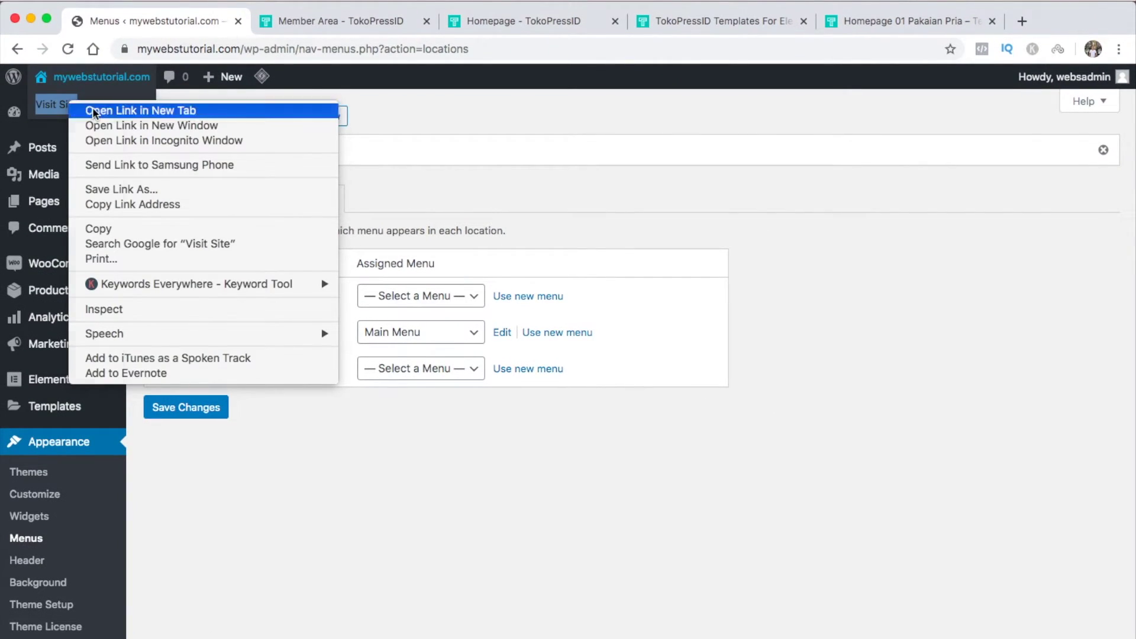
click(92, 110)
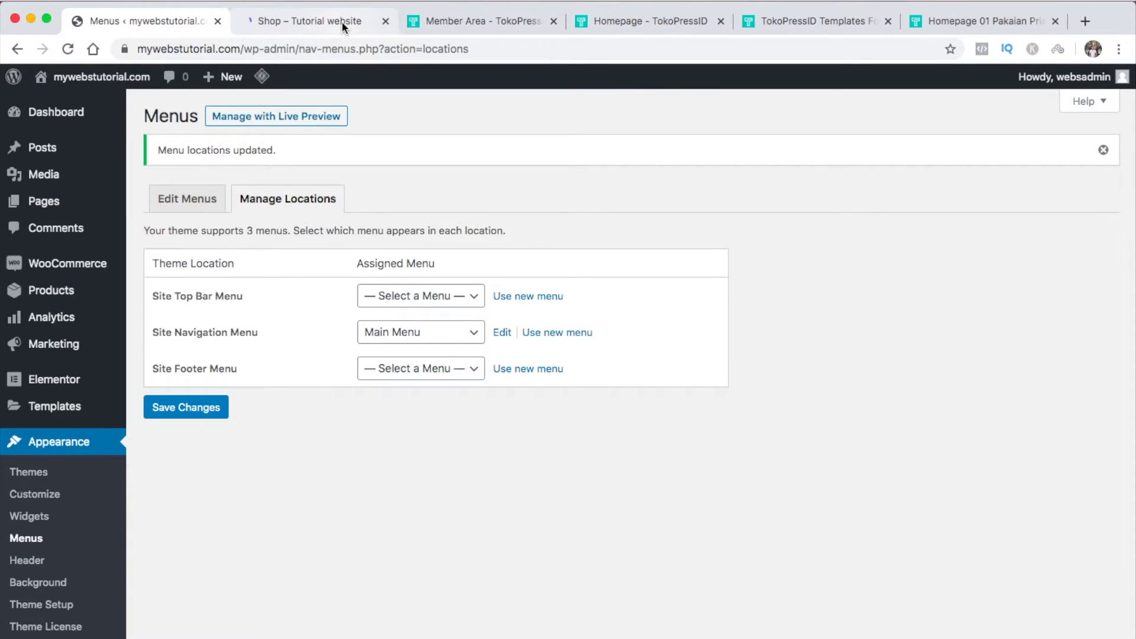
click(342, 20)
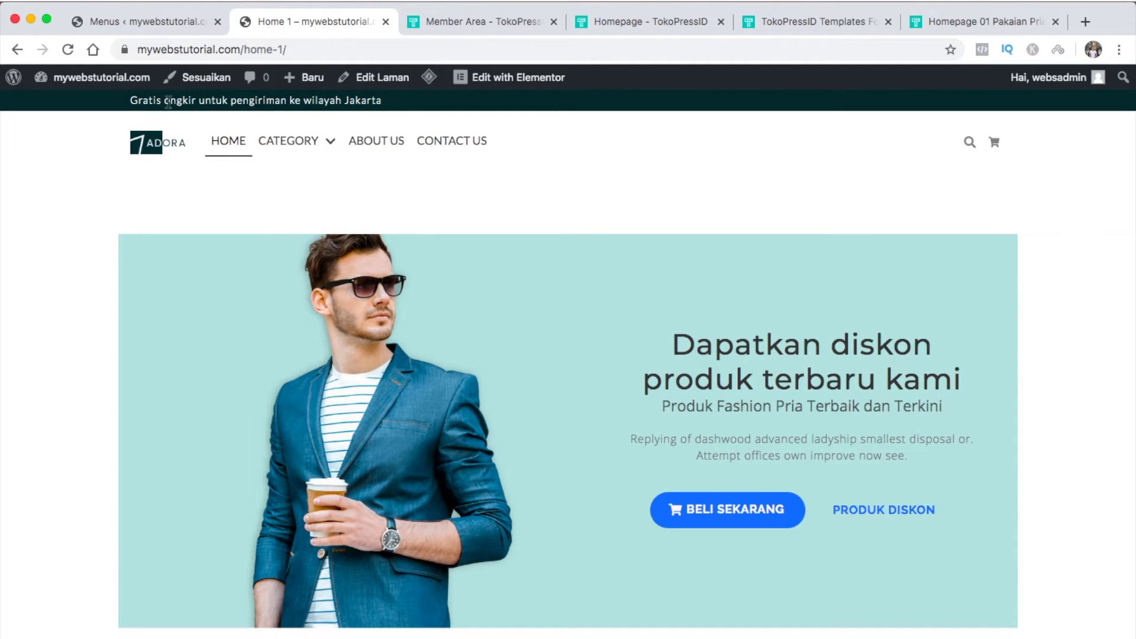
click(169, 151)
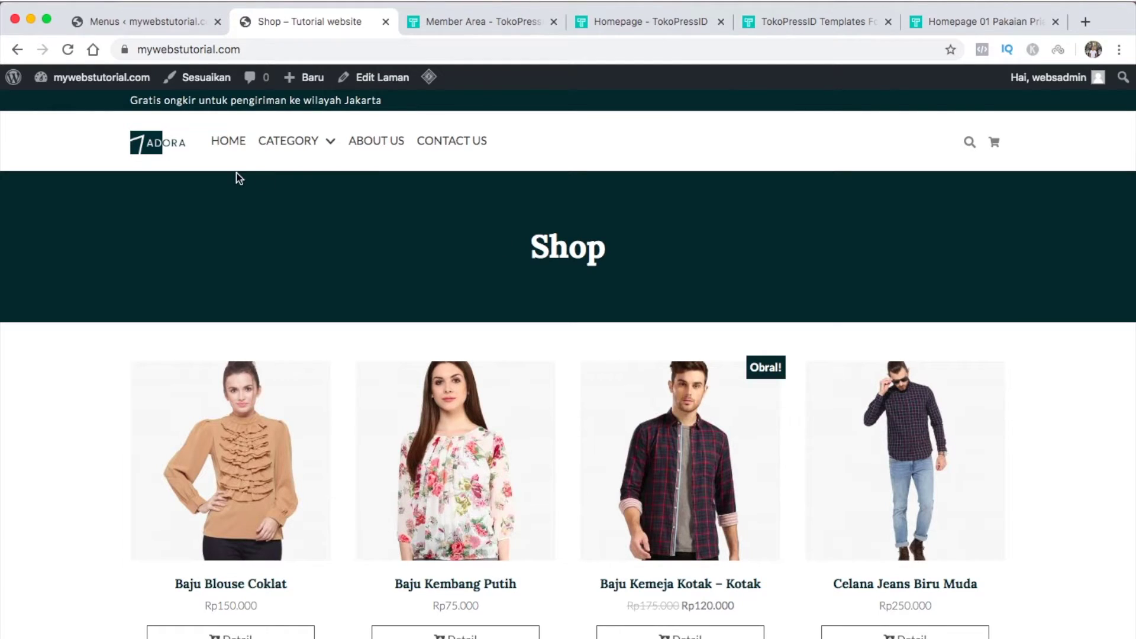
In Reading Settings, set Home 1 as the static homepage and save
click(145, 21)
mouse_move(40, 610)
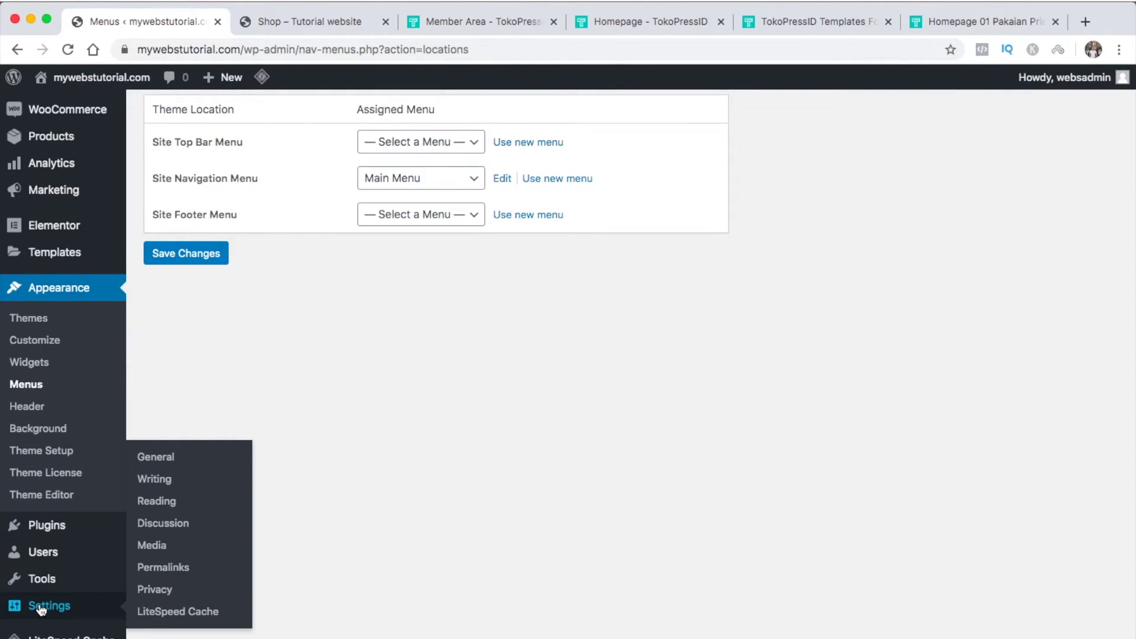
click(165, 509)
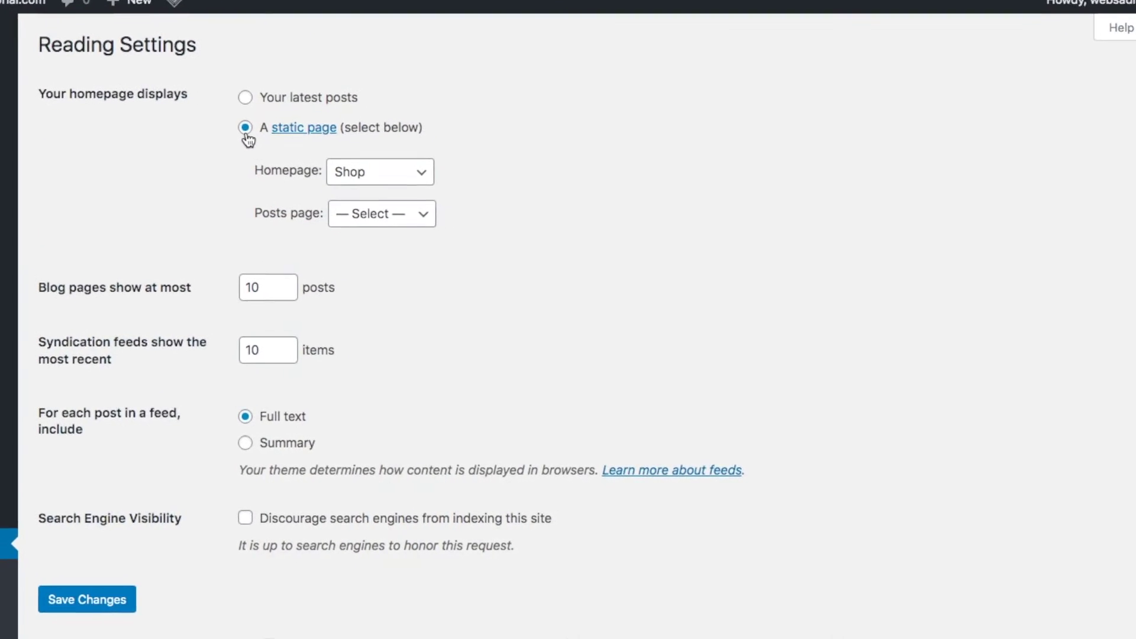
click(378, 168)
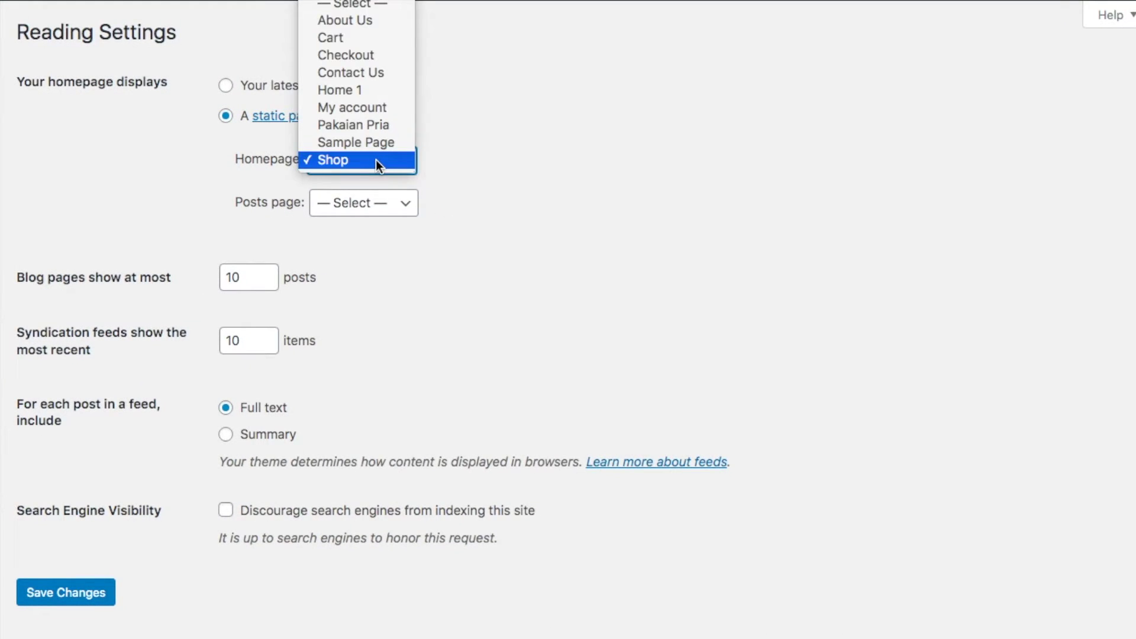
click(369, 94)
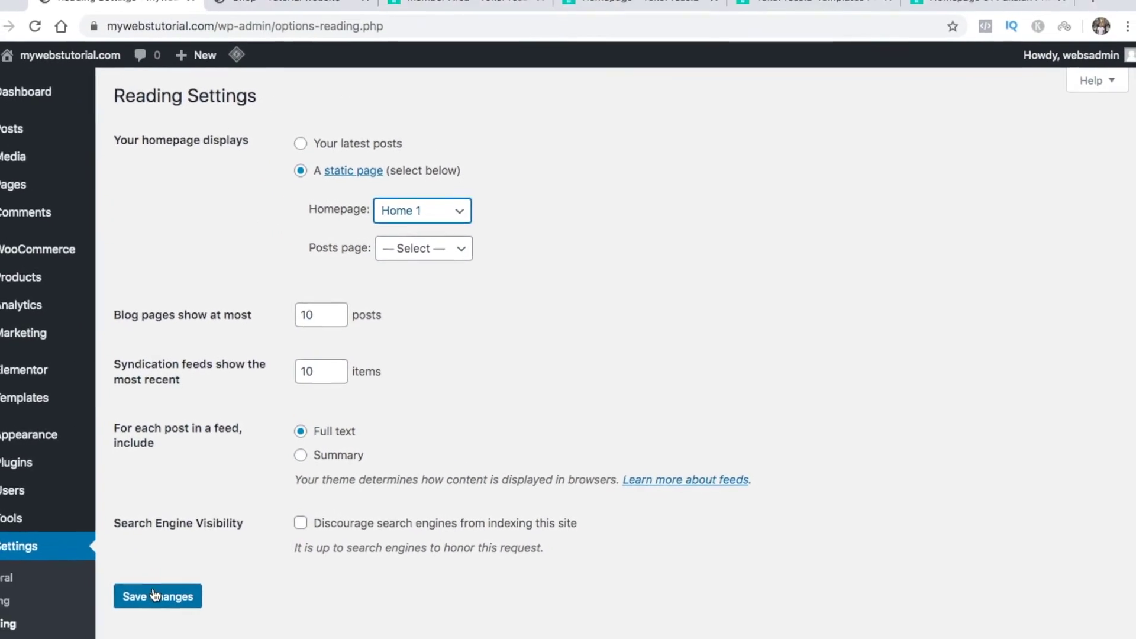
click(109, 591)
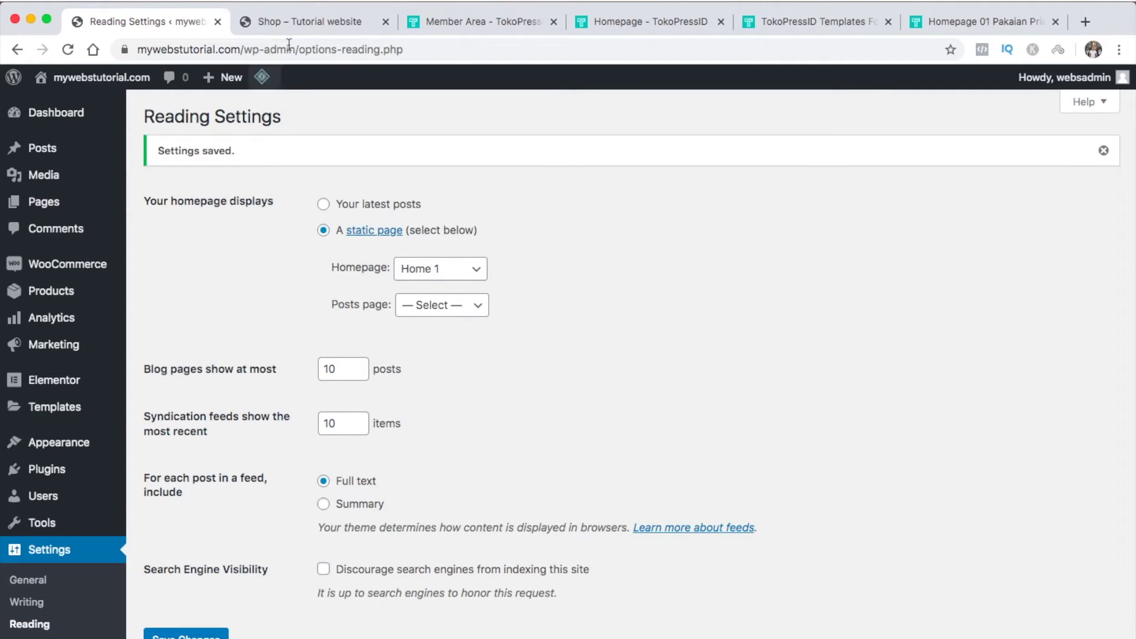
click(321, 23)
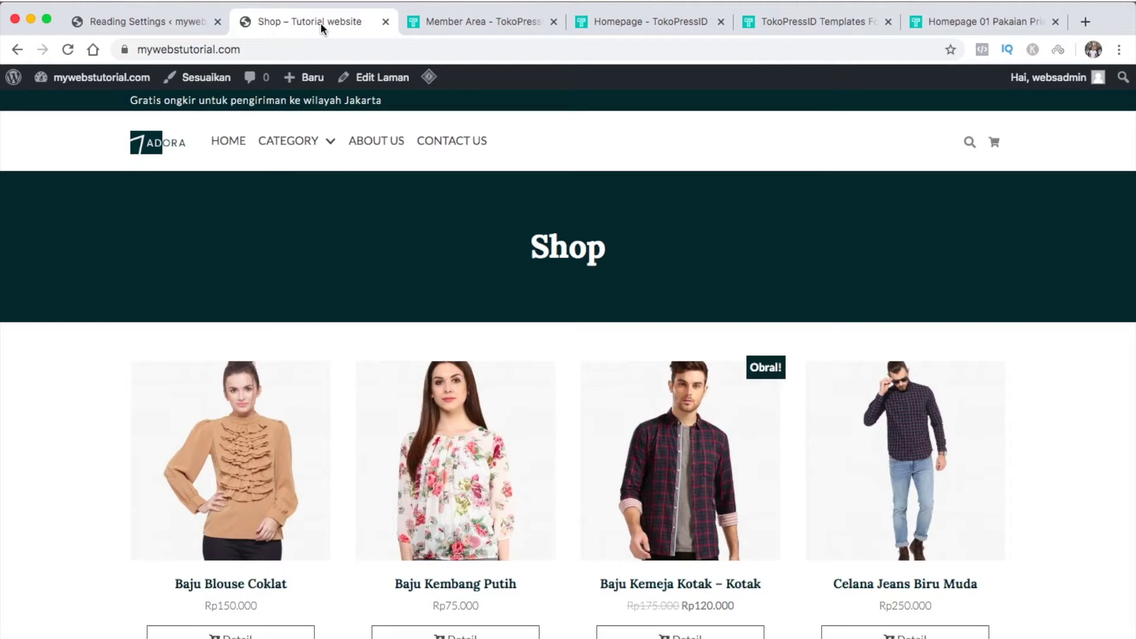
Reload the storefront and browse the new homepage, Pakaian Pria and Contact Us pages
click(68, 50)
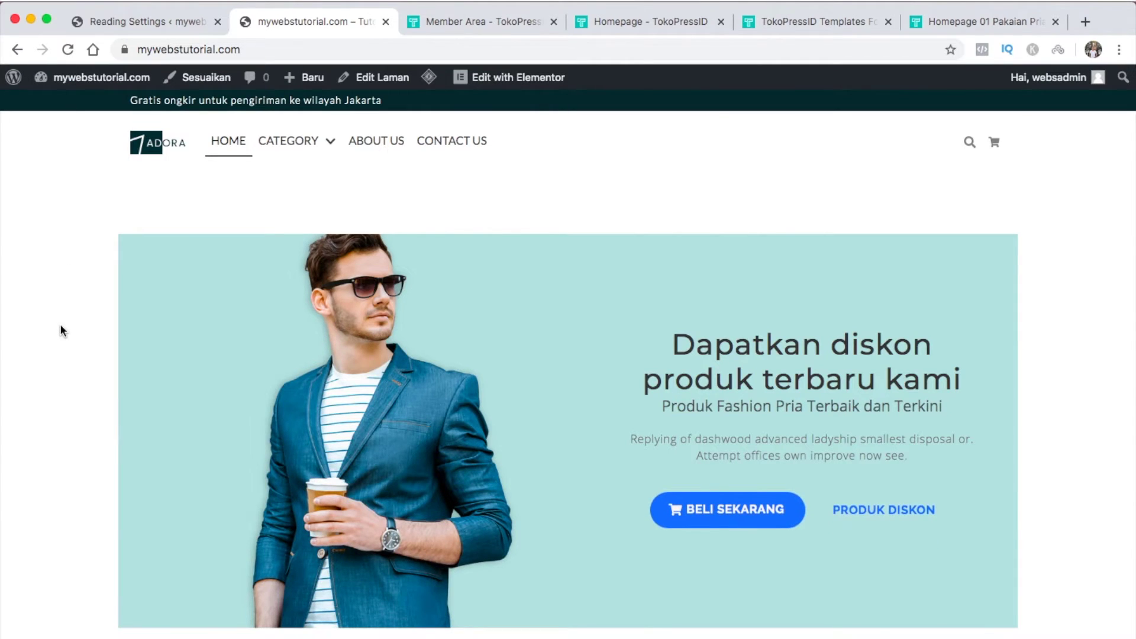
scroll(61, 330, down, 15)
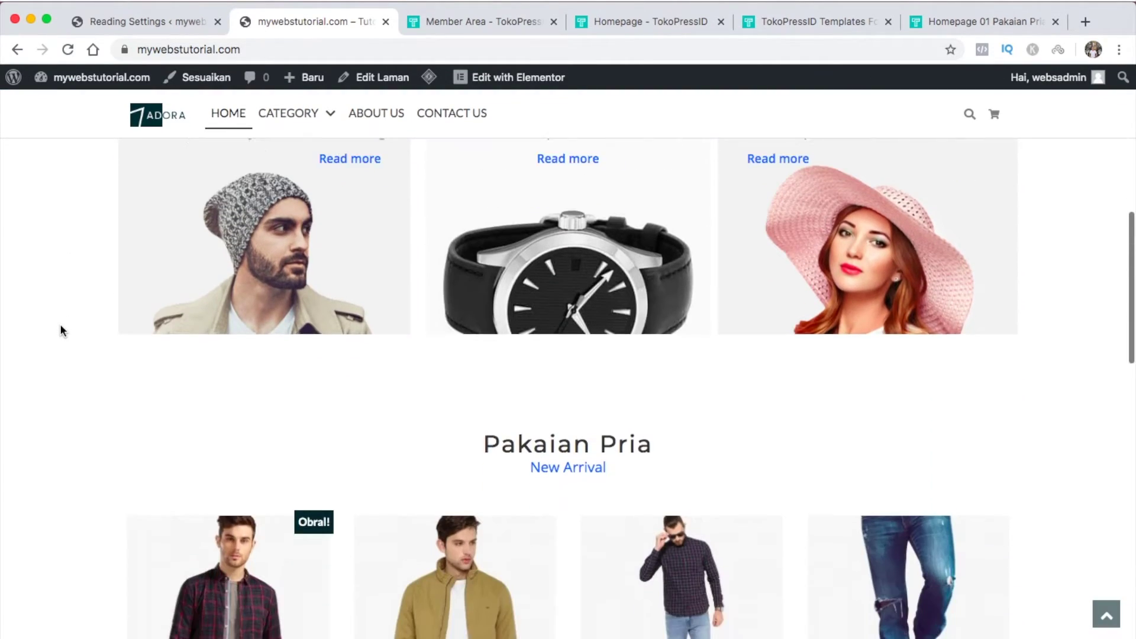
scroll(61, 330, down, 18)
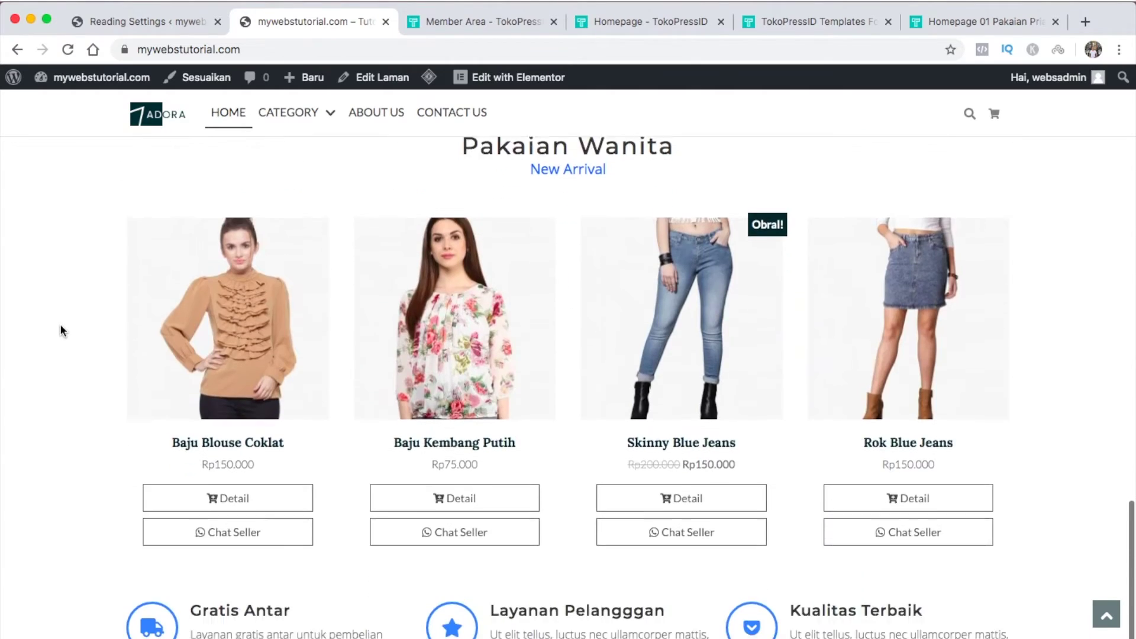
scroll(61, 330, up, 18)
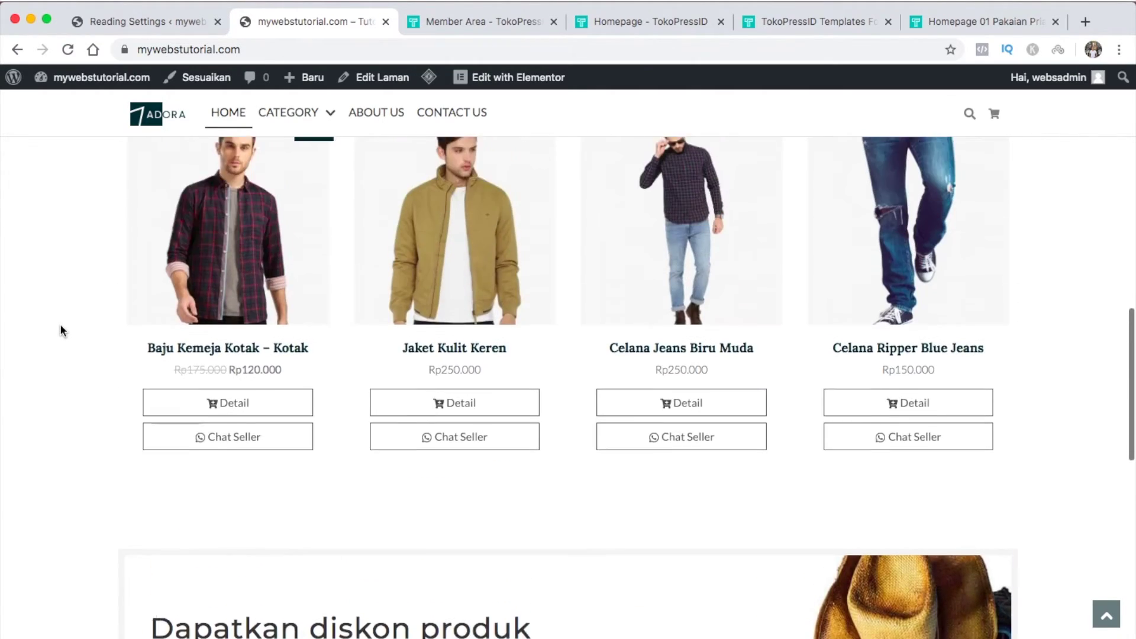
scroll(61, 330, up, 15)
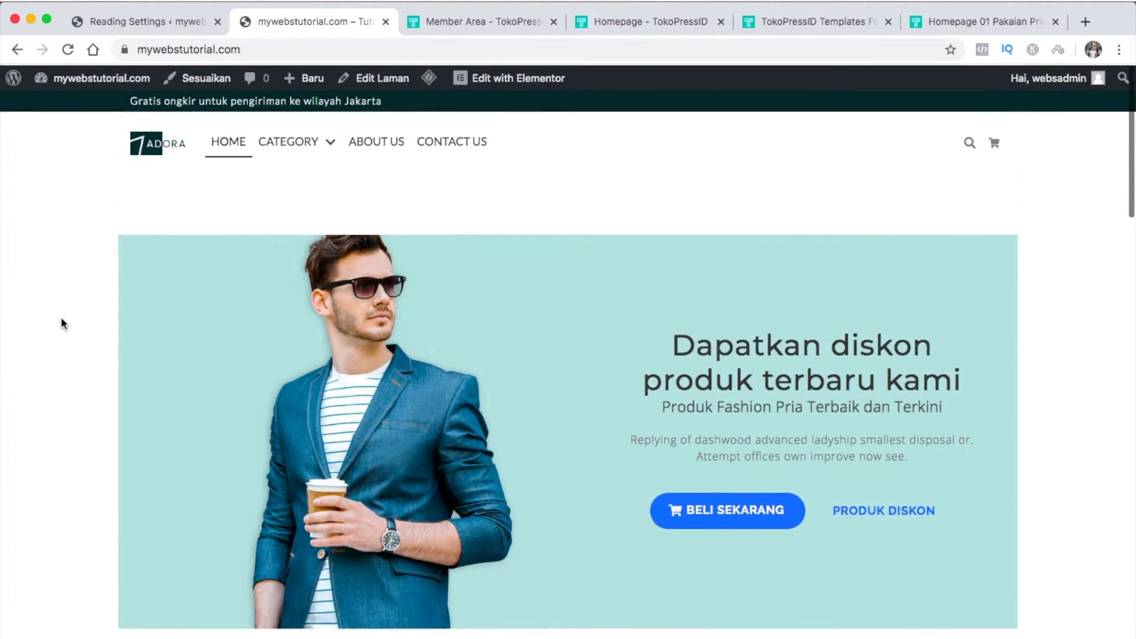
mouse_move(286, 143)
click(284, 175)
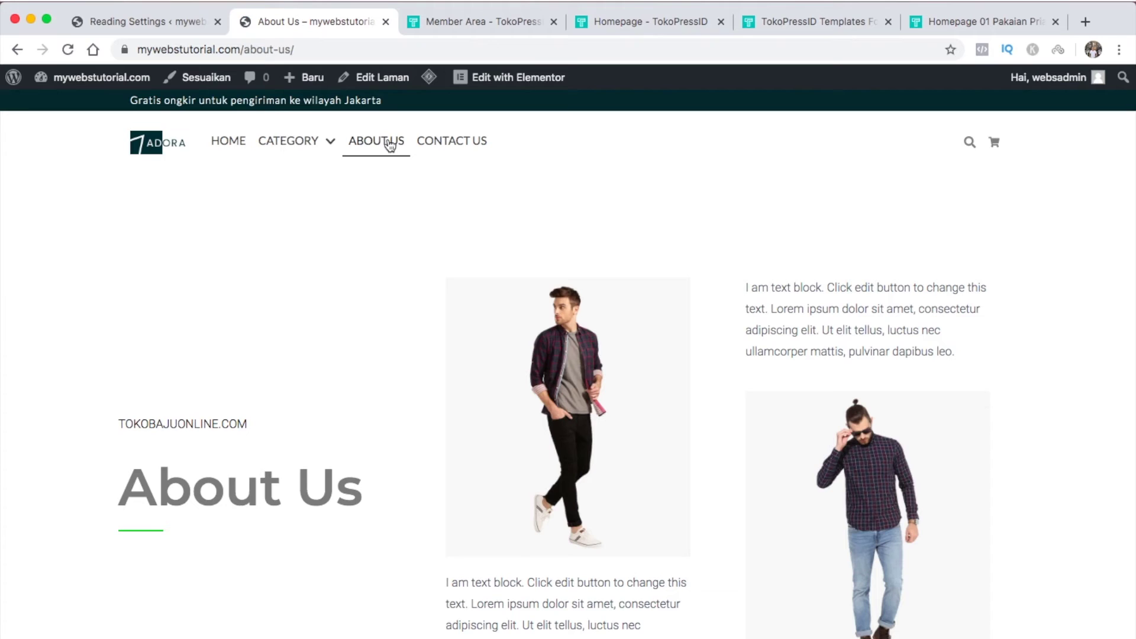
click(457, 145)
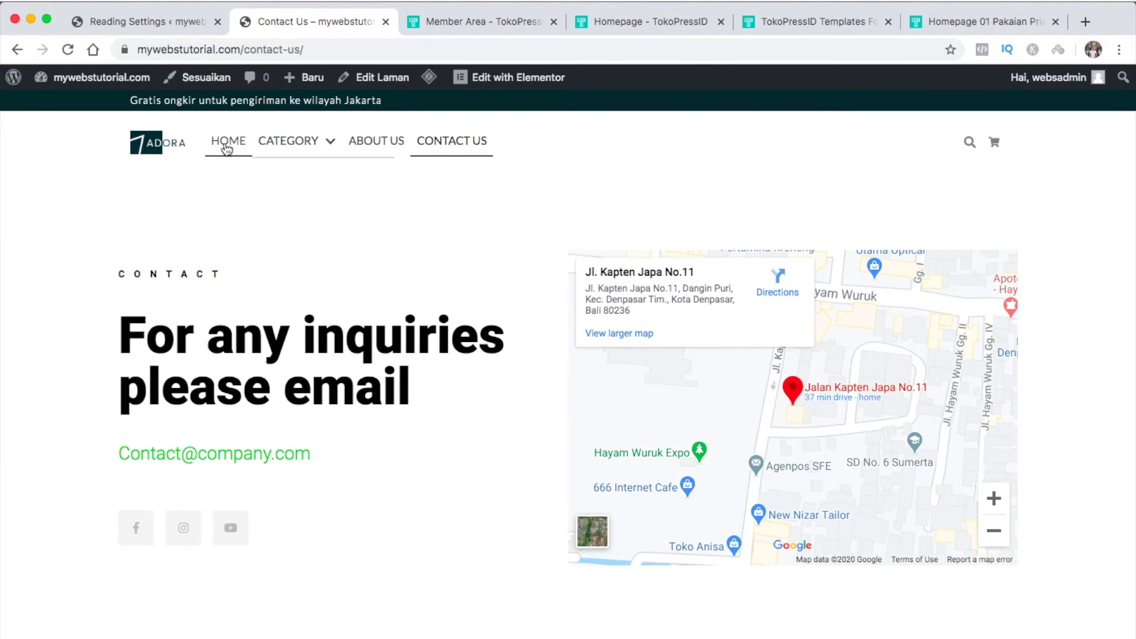
click(226, 148)
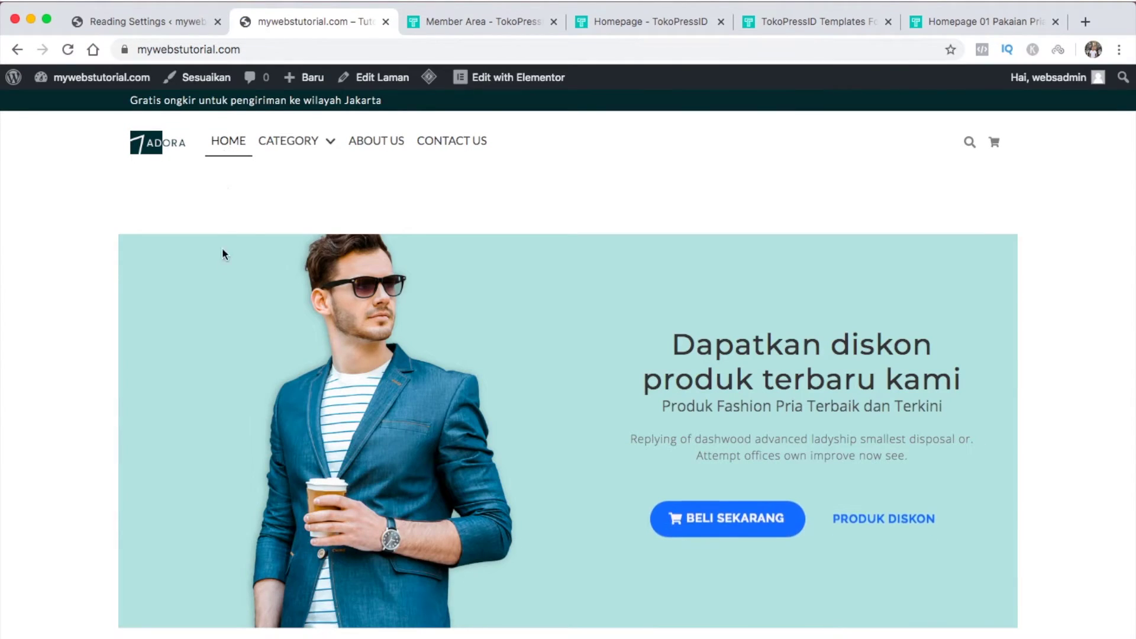
scroll(211, 349, down, 7)
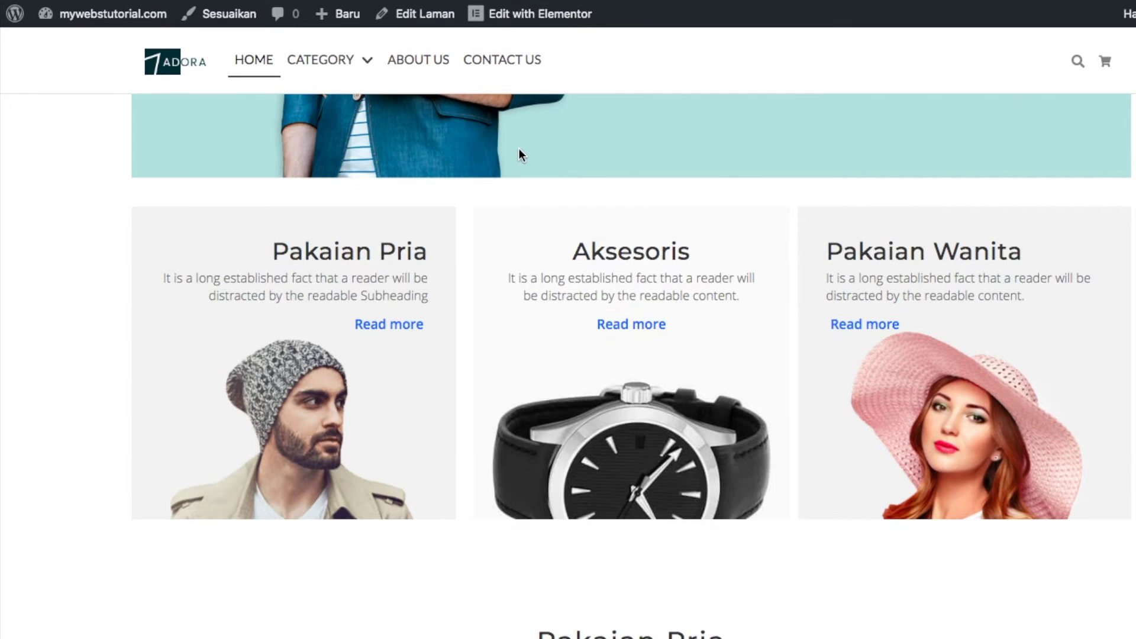
Open Pakaian Pria in a new tab, copy its address, and edit Home 1 with Elementor
mouse_move(365, 67)
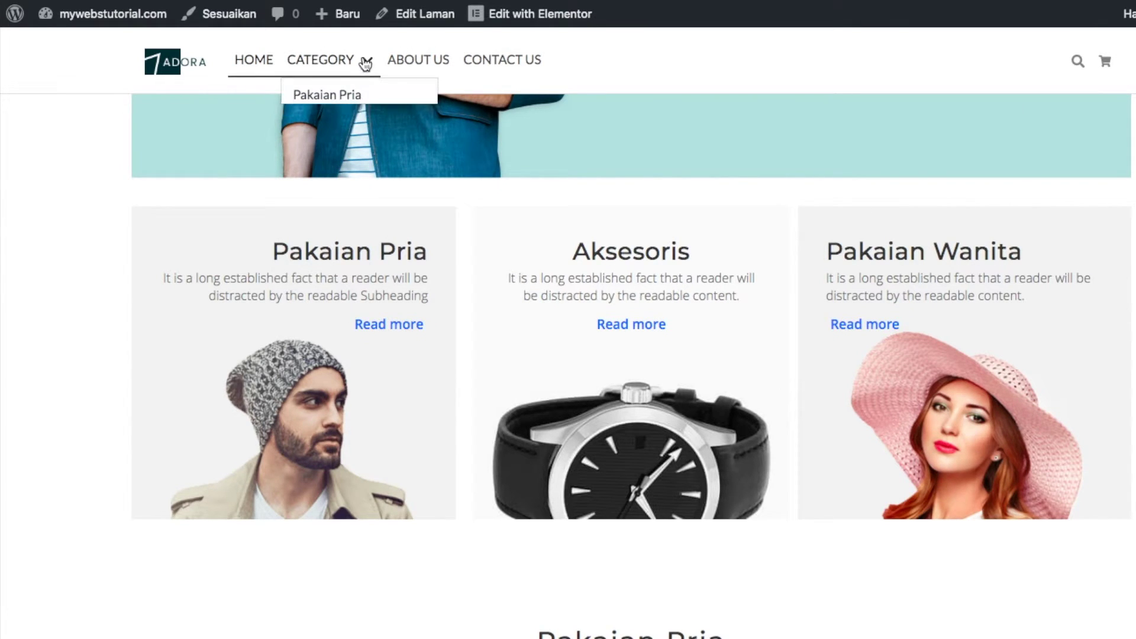
right_click(358, 98)
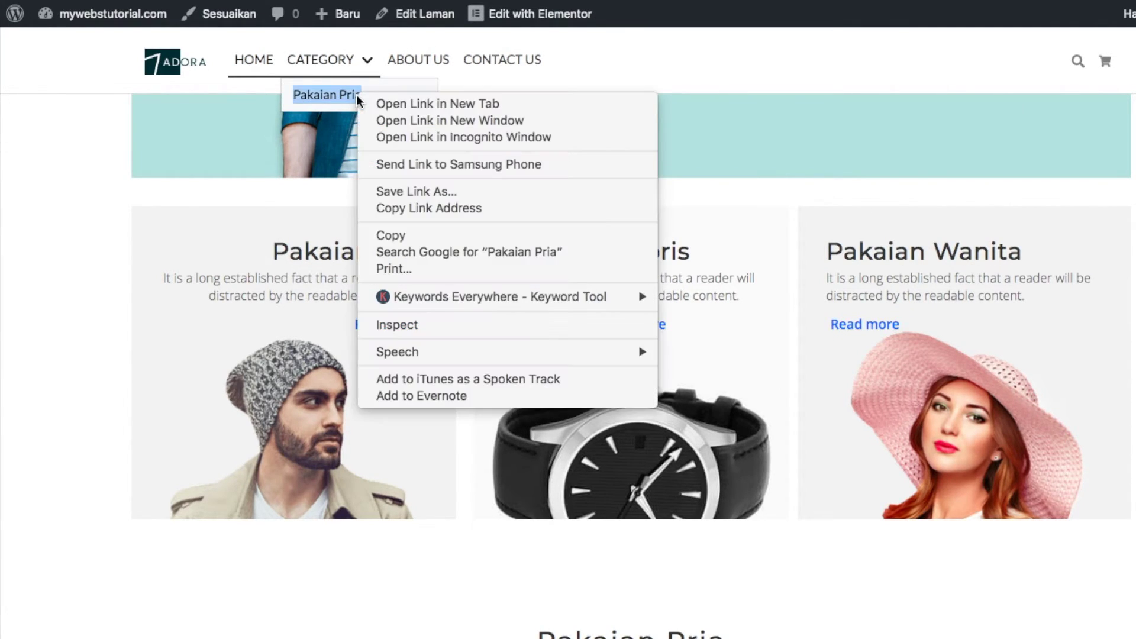
click(379, 103)
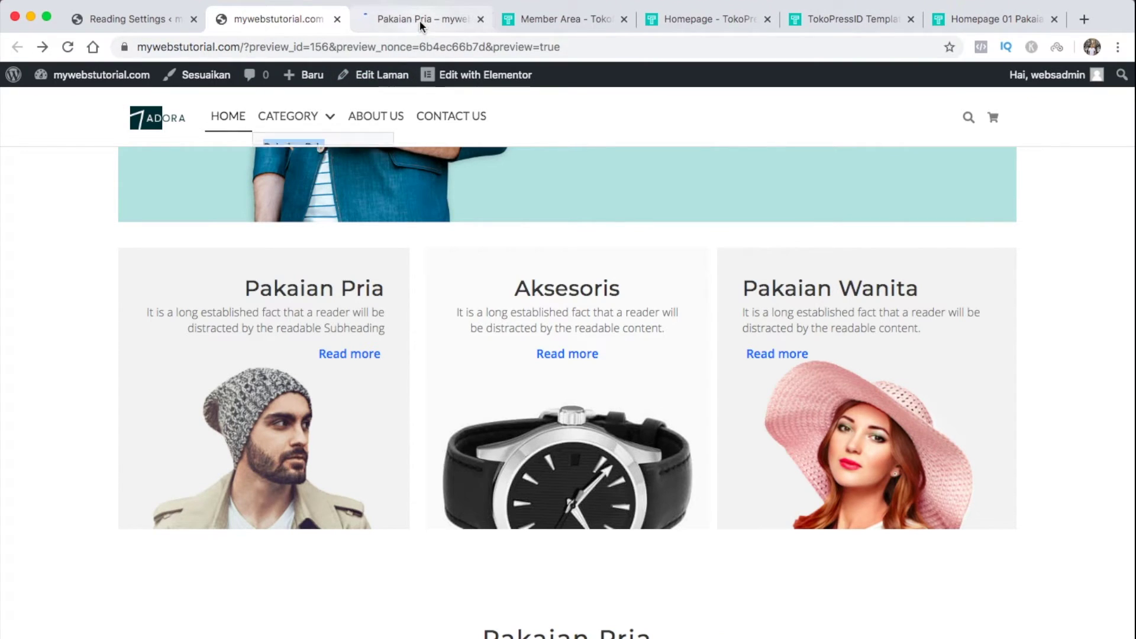
click(420, 20)
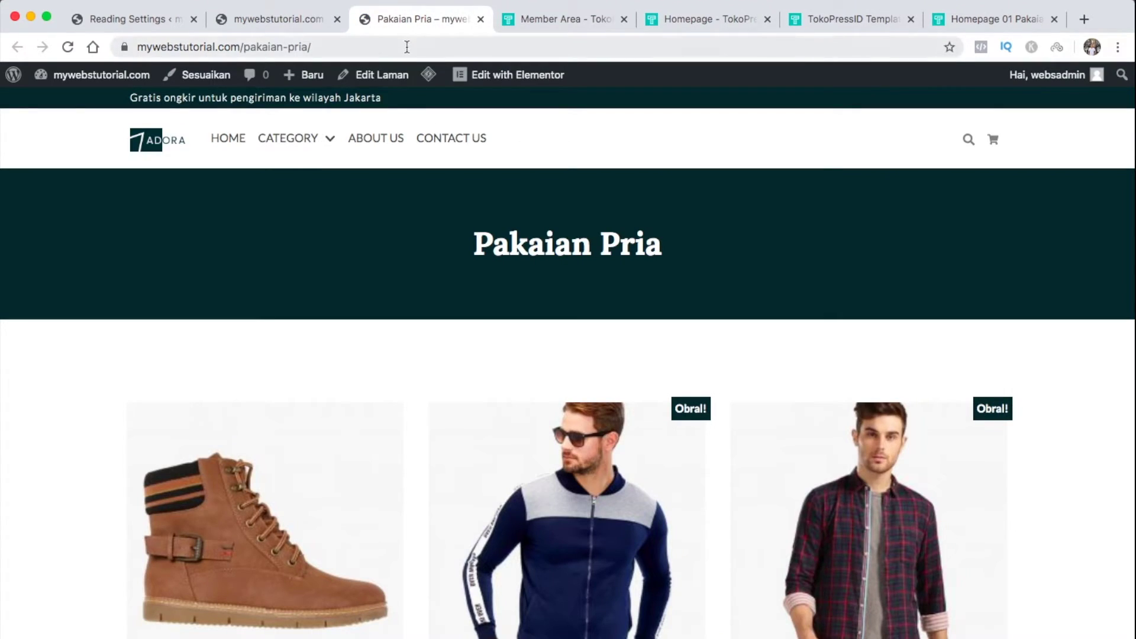
click(407, 47)
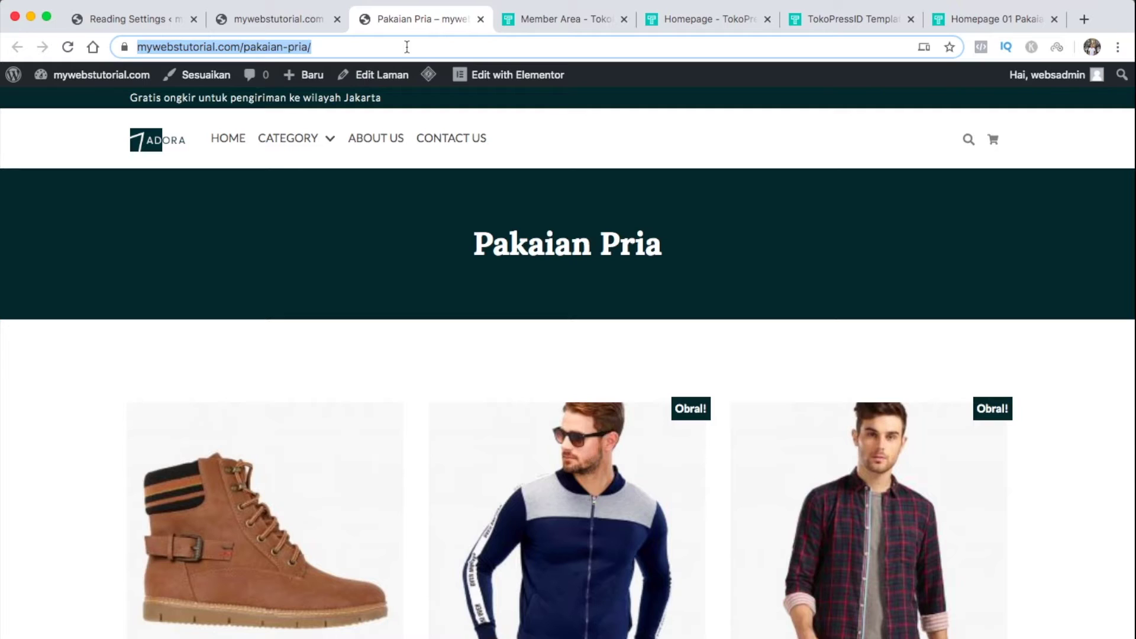
click(308, 18)
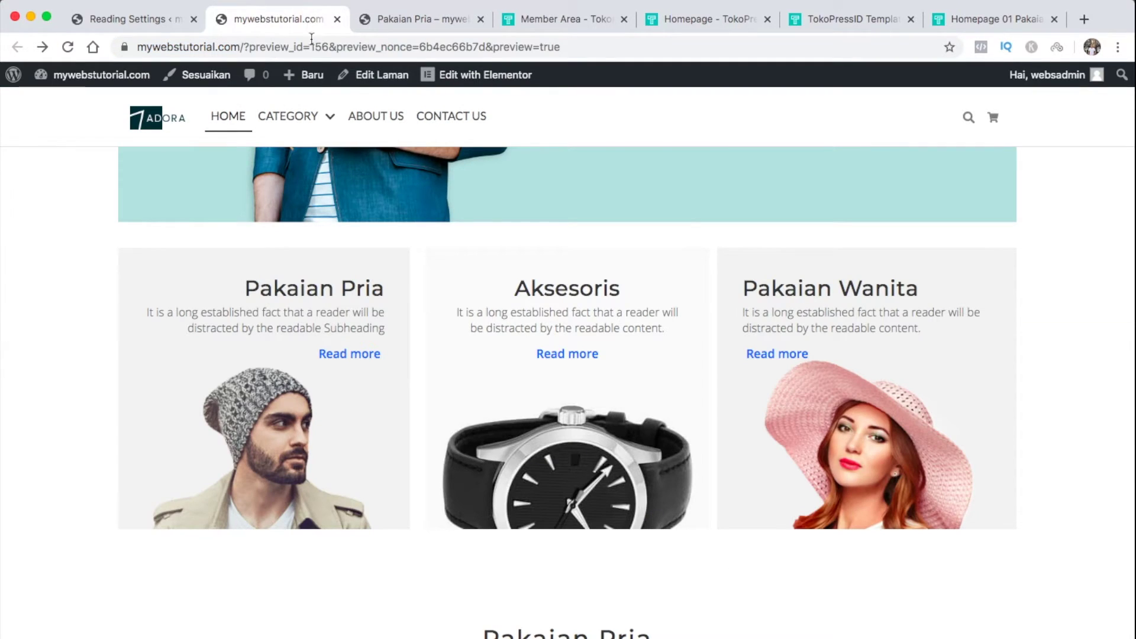
click(482, 85)
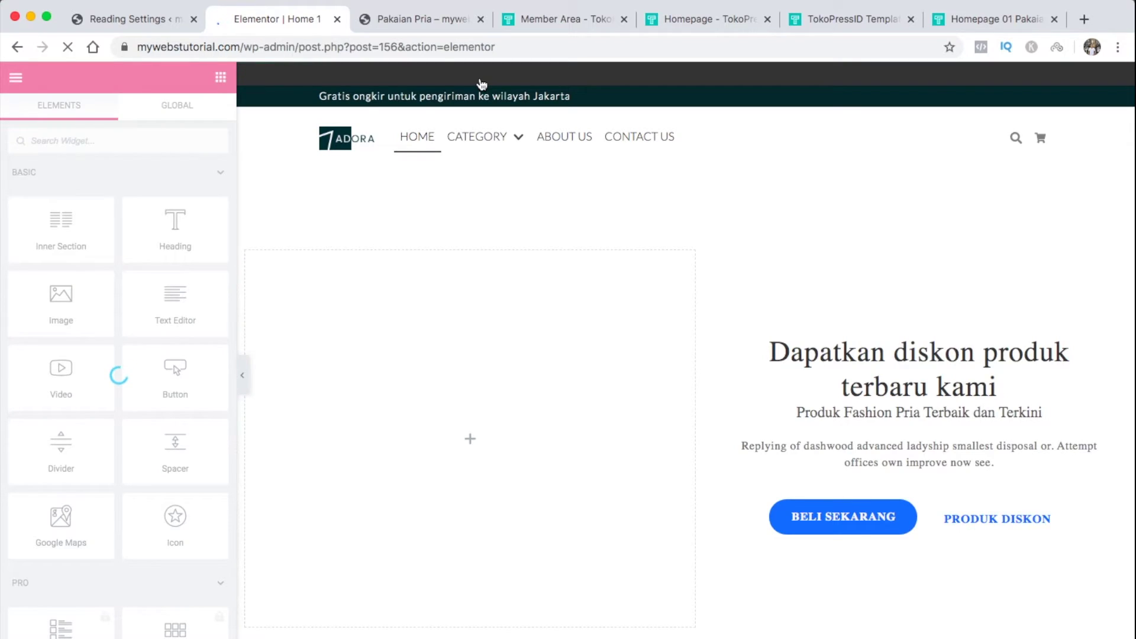
Link Pakaian Pria's Read more button to the copied category URL in a new window, then preview
scroll(470, 382, down, 5)
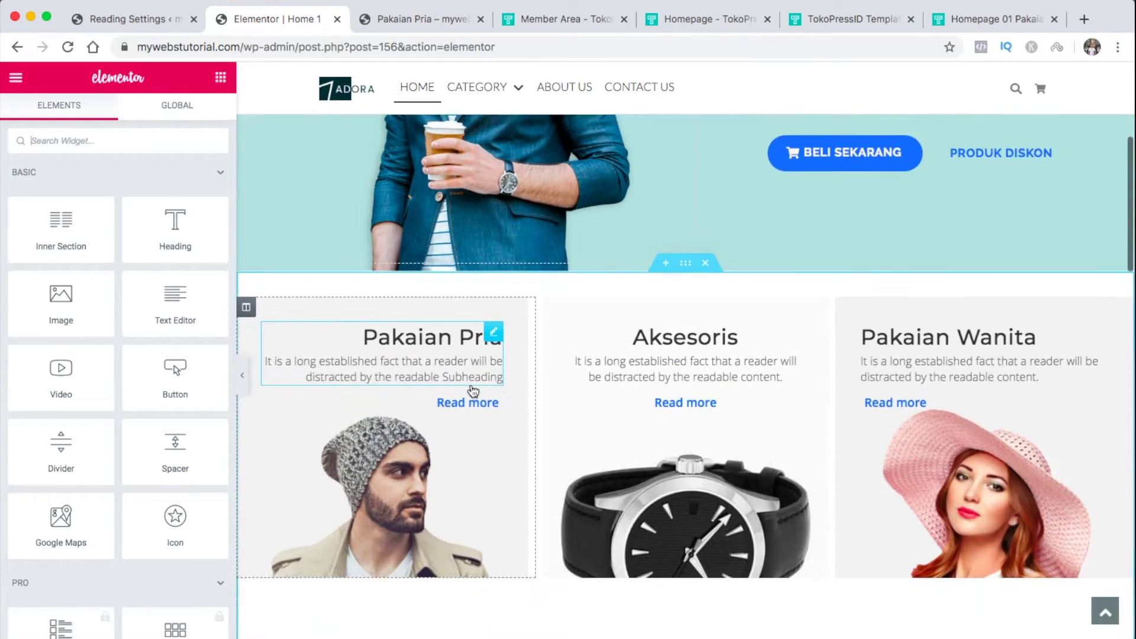
scroll(472, 390, down, 2)
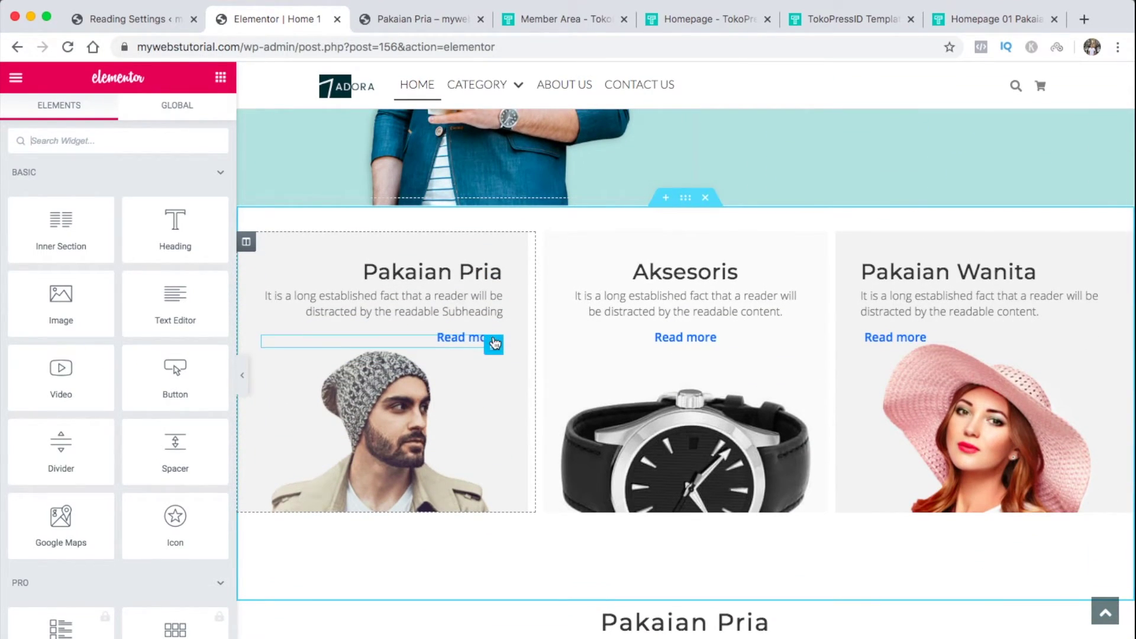
click(494, 345)
click(98, 282)
key(BackSpace)
key(ctrl+v)
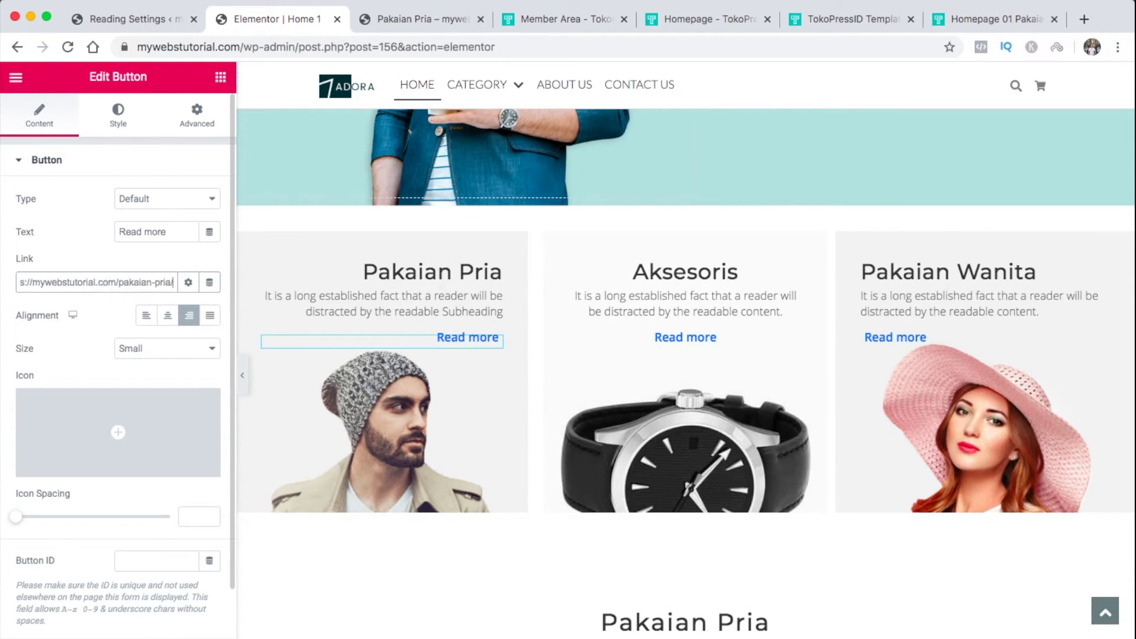
click(188, 282)
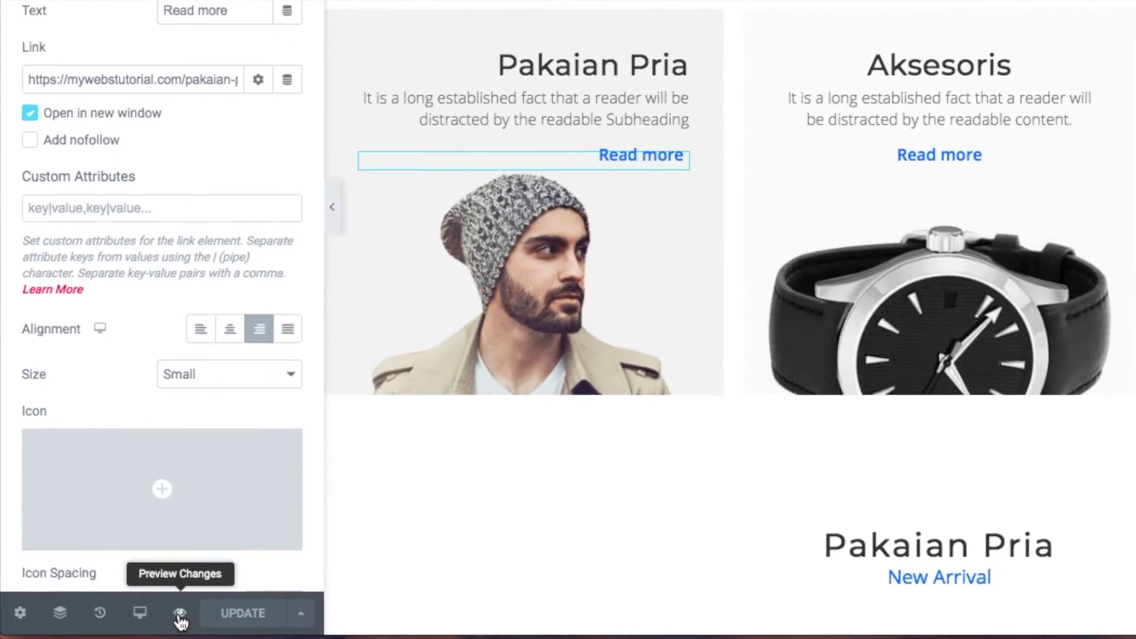
click(180, 614)
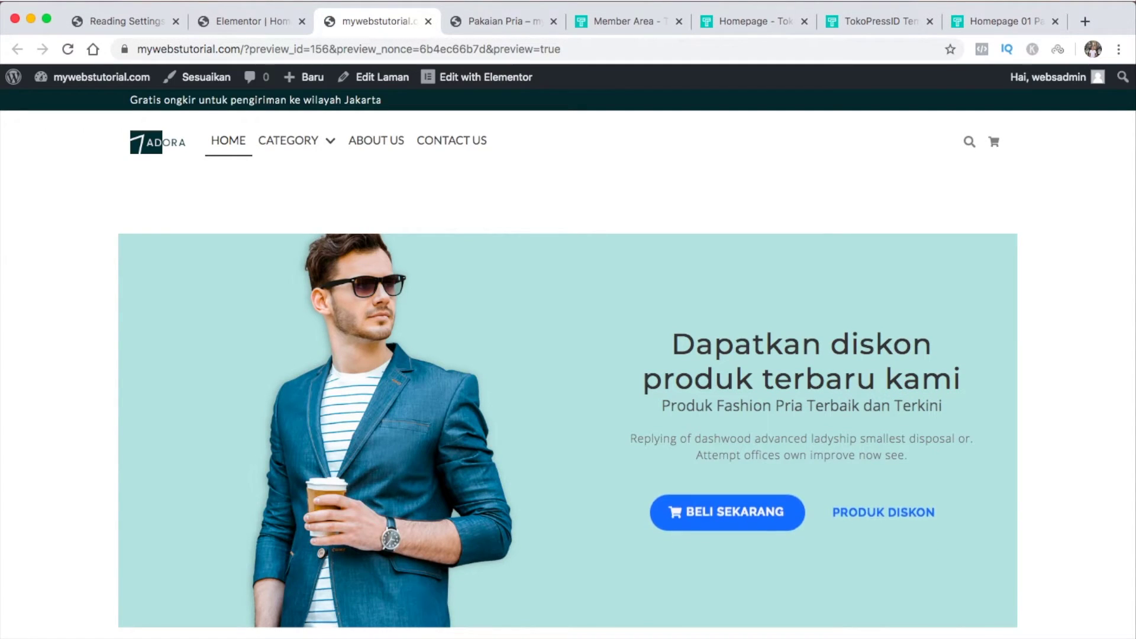
Verify Pakaian Pria's Read more opens the category page, then reload the Elementor editor
scroll(568, 364, down, 5)
scroll(267, 547, down, 1)
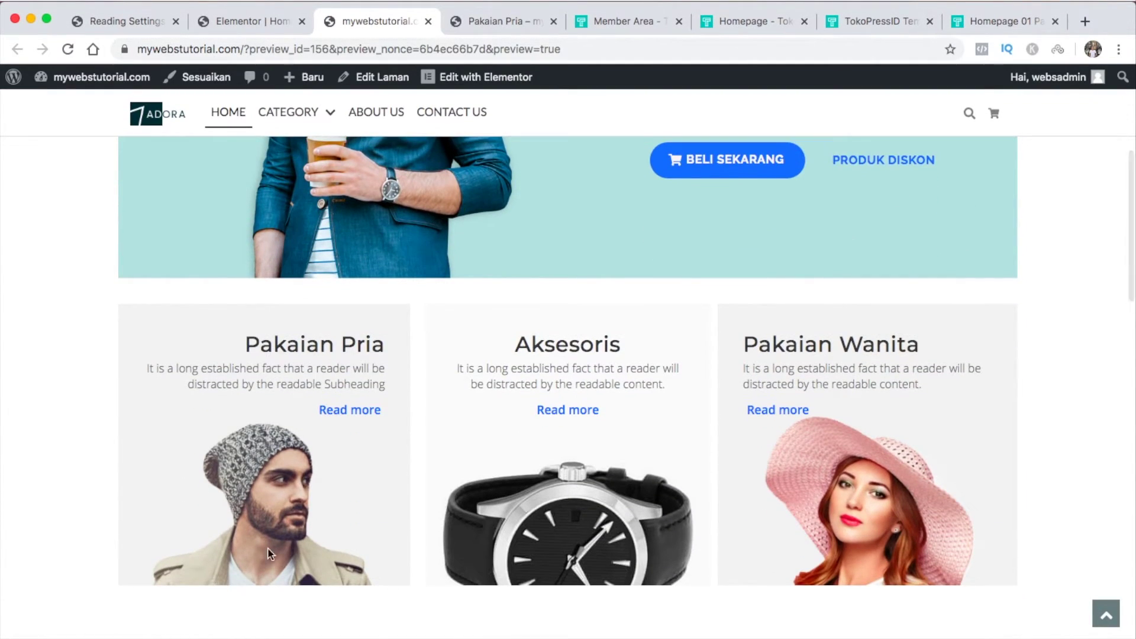
click(352, 410)
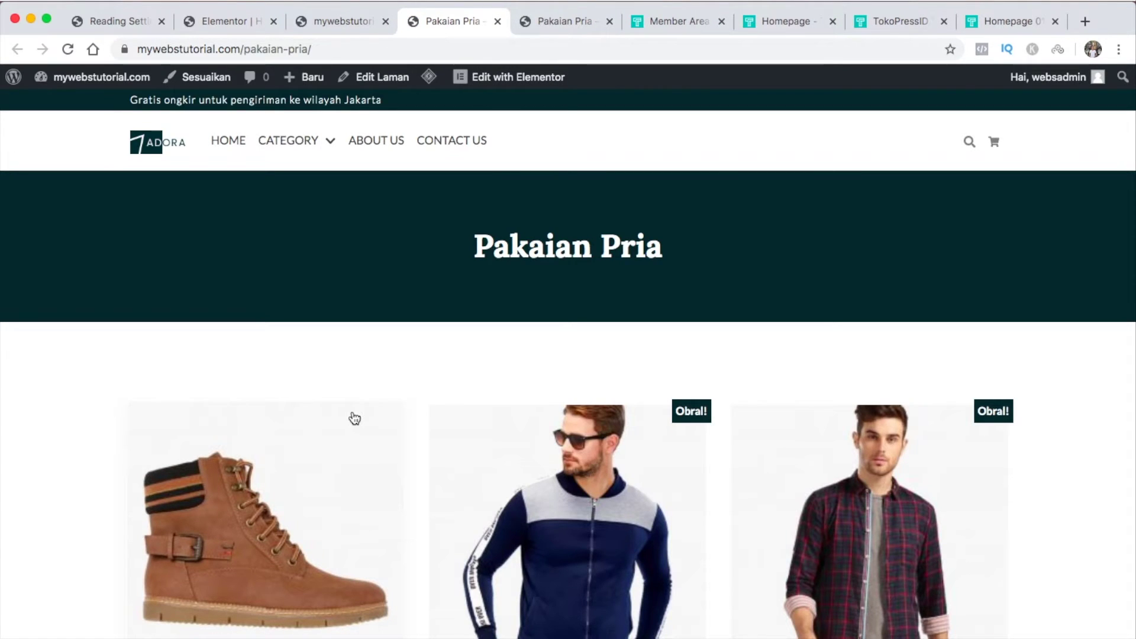
scroll(354, 419, down, 8)
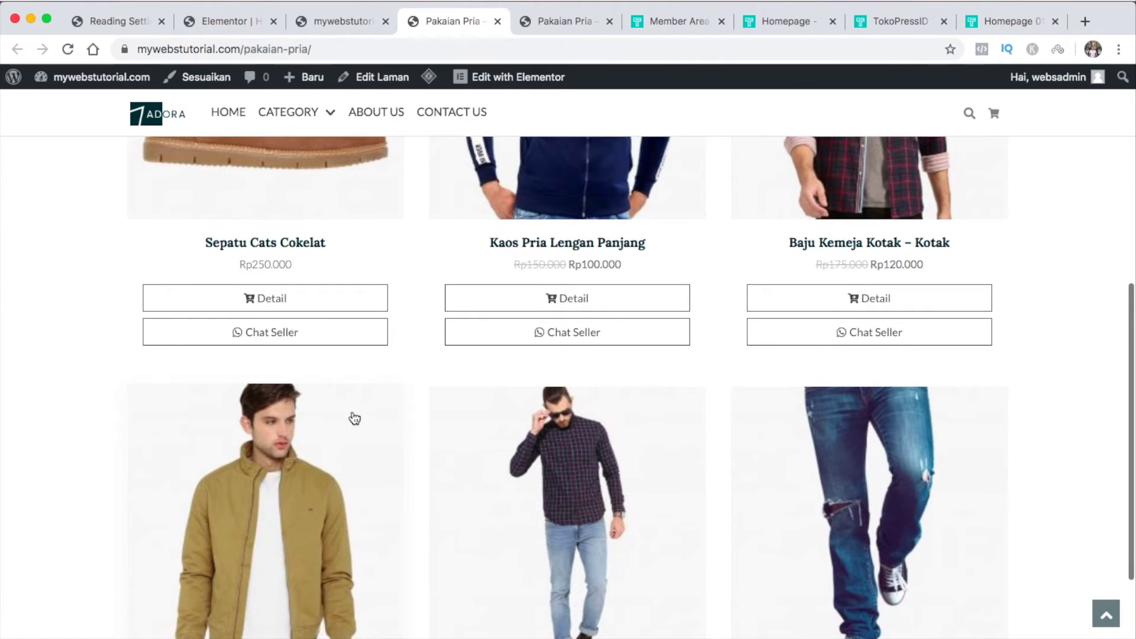
scroll(353, 419, up, 8)
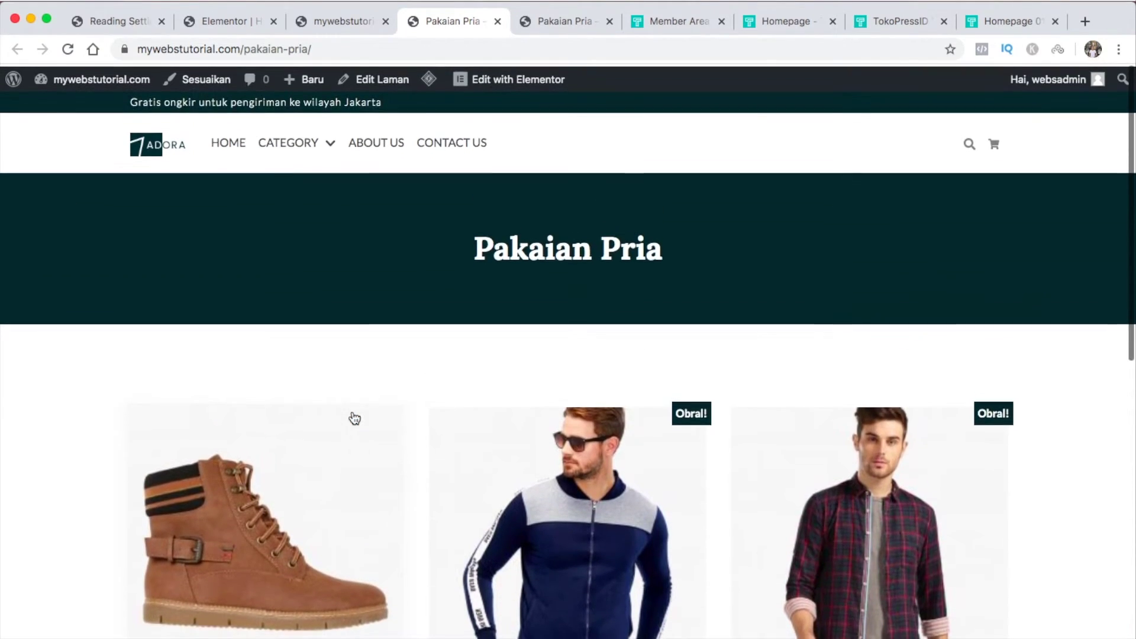
click(234, 24)
click(67, 50)
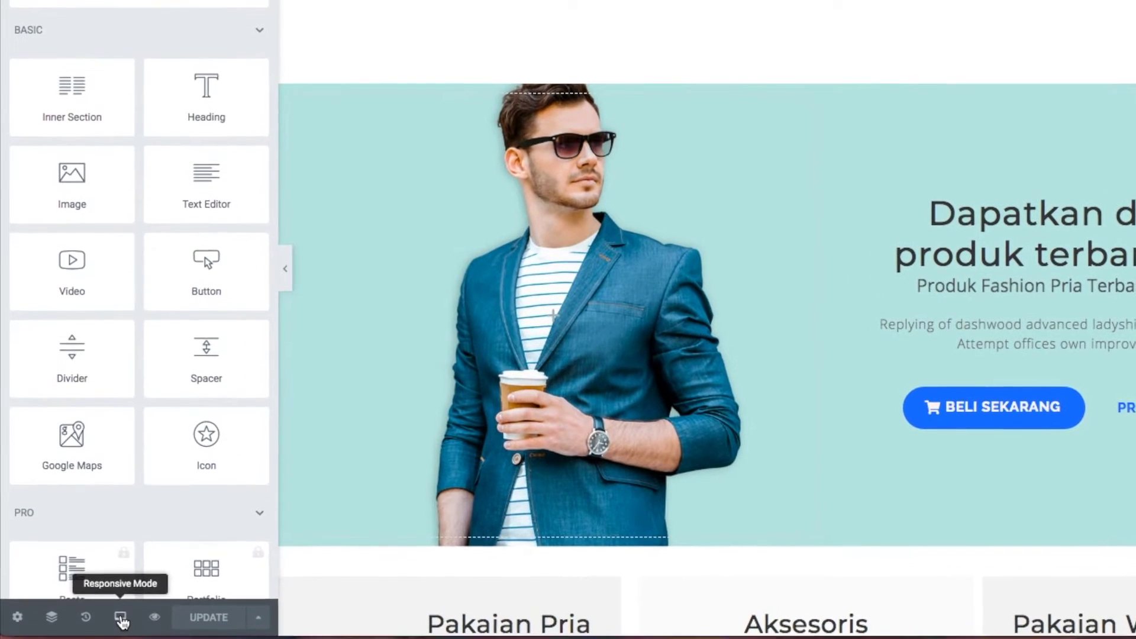
Preview the homepage at tablet width and scroll through it
click(120, 618)
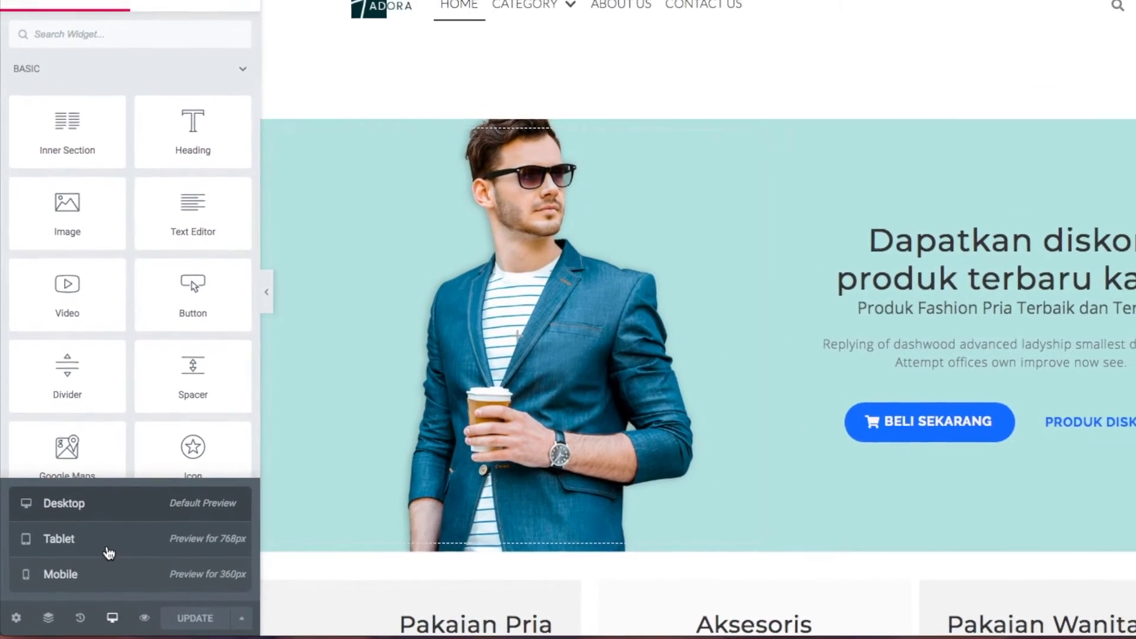
click(119, 534)
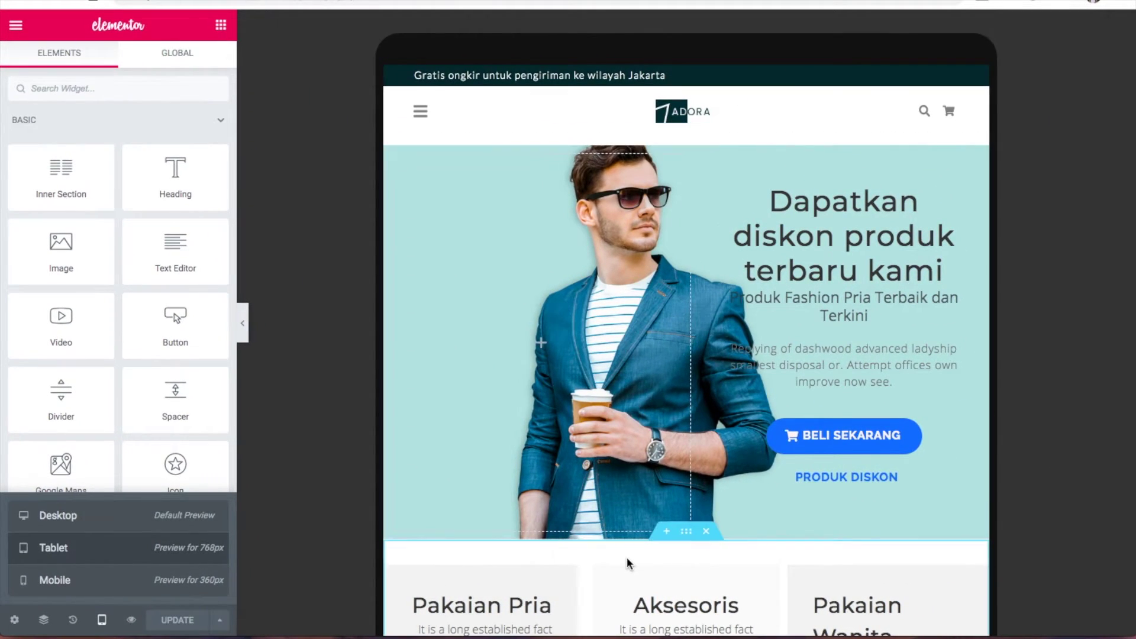
scroll(627, 559, down, 5)
scroll(629, 562, down, 10)
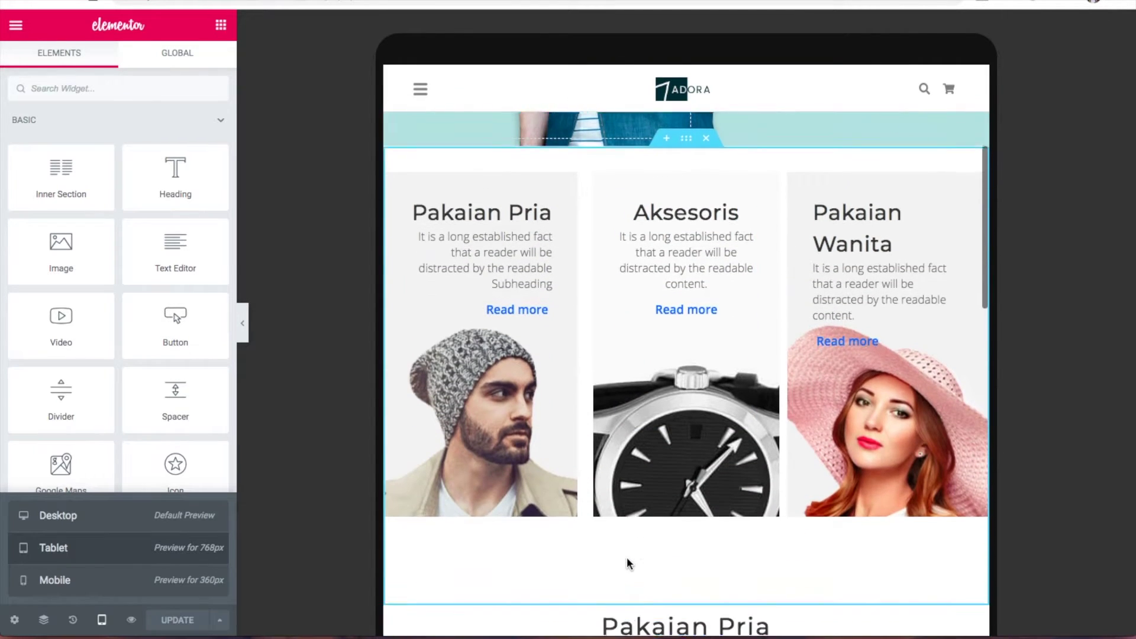
scroll(628, 564, down, 10)
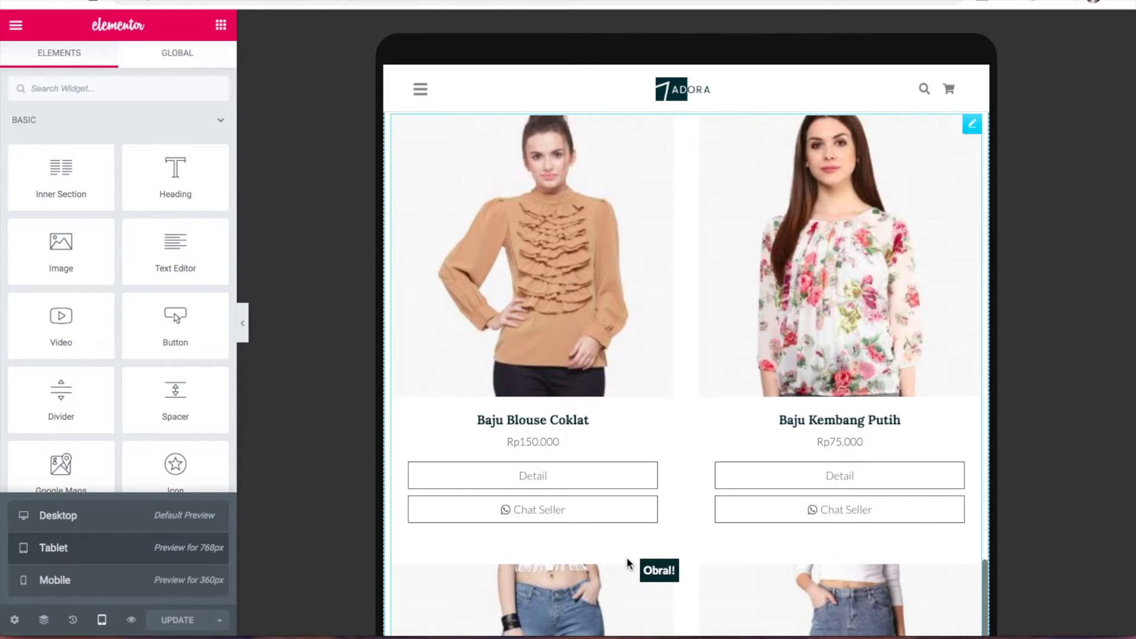
scroll(626, 559, down, 5)
scroll(627, 561, up, 15)
scroll(627, 561, up, 15)
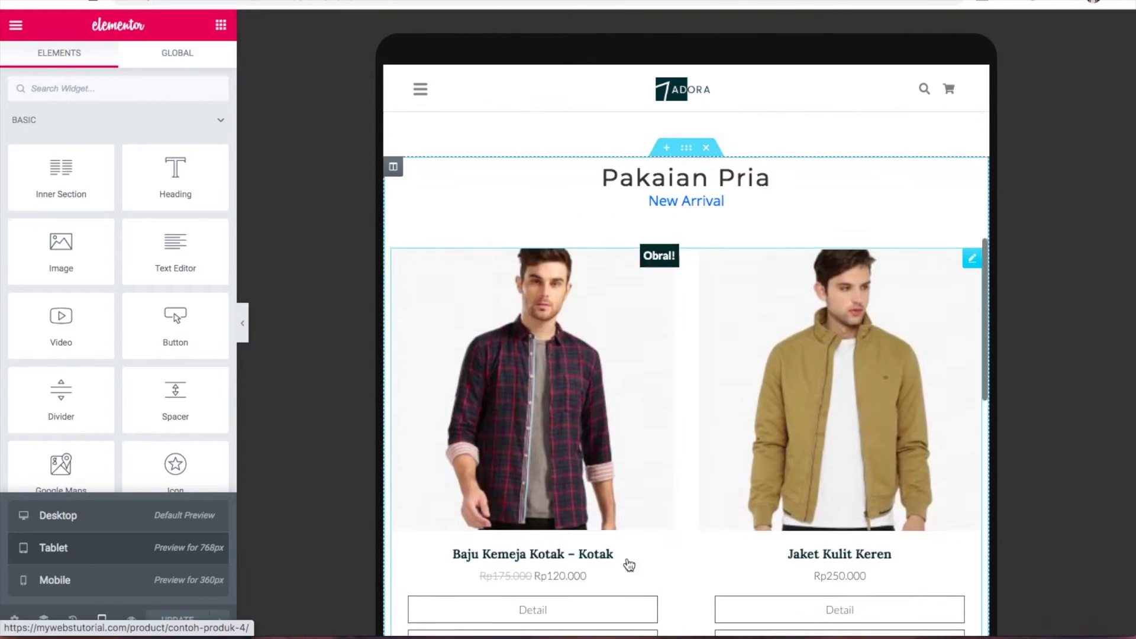
scroll(627, 561, up, 2)
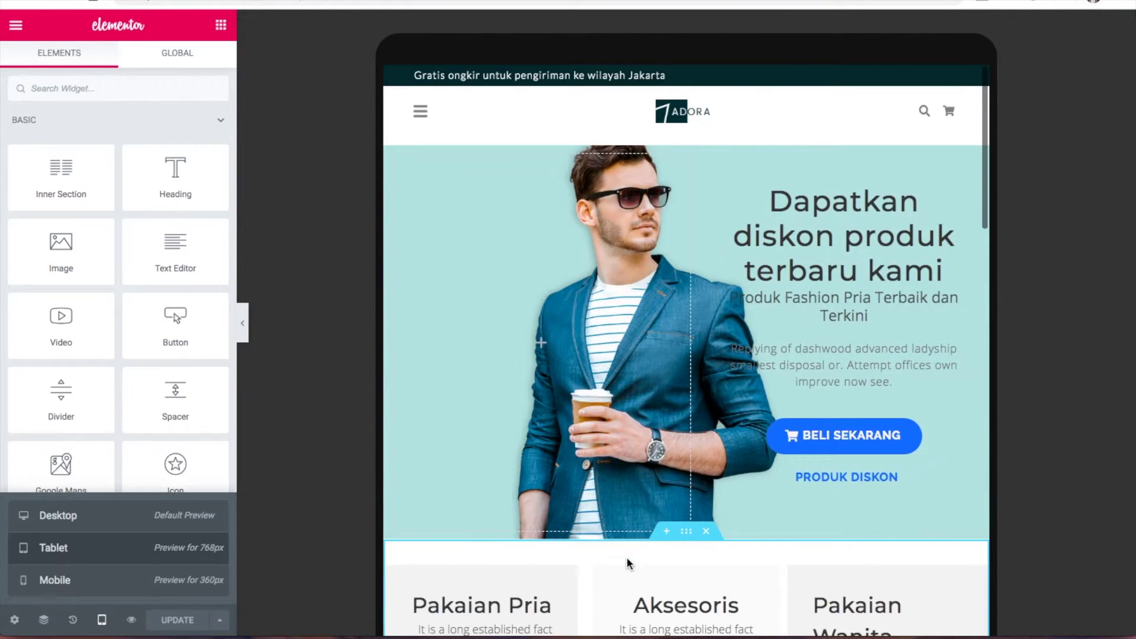
Switch to mobile width, review the page with the panel hidden, and exit full screen
click(82, 587)
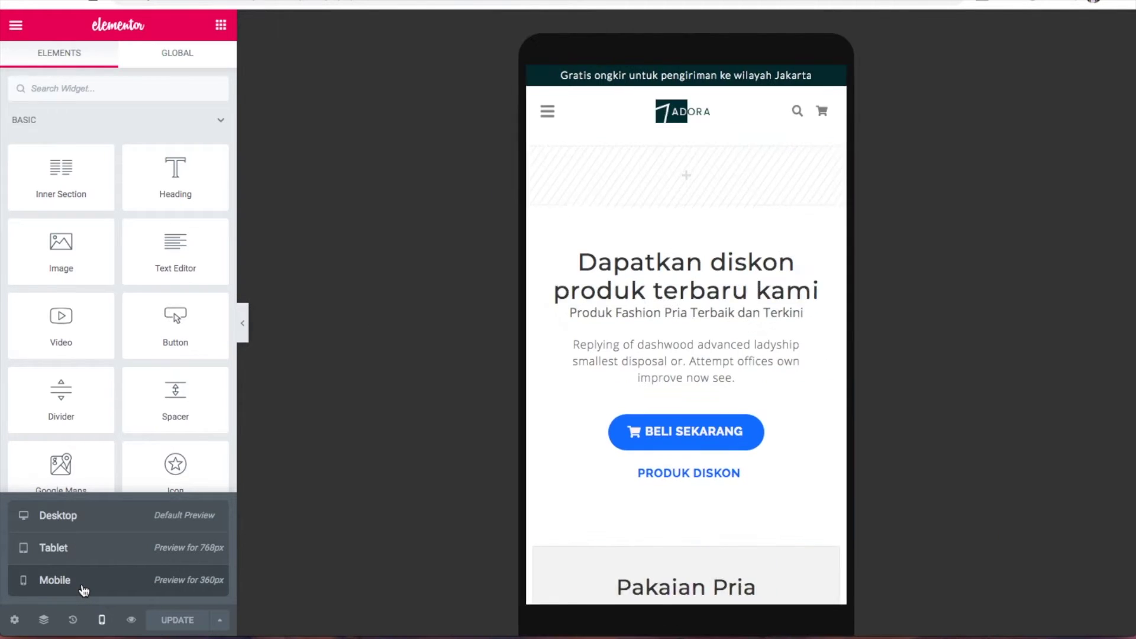
scroll(675, 383, down, 7)
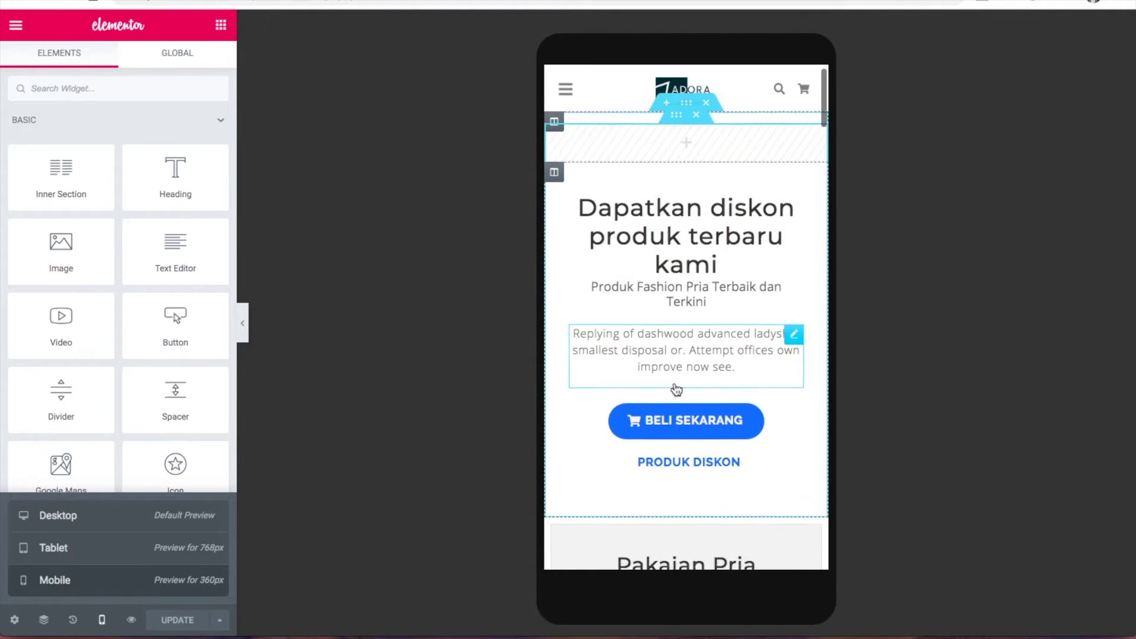
click(245, 323)
scroll(531, 386, down, 10)
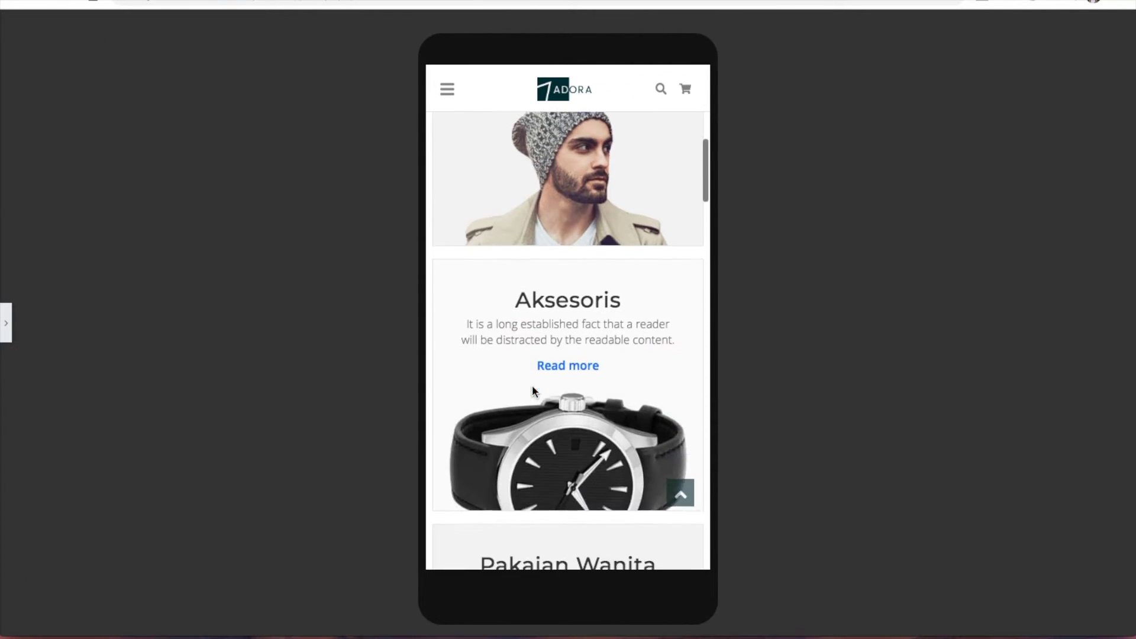
scroll(531, 385, down, 4)
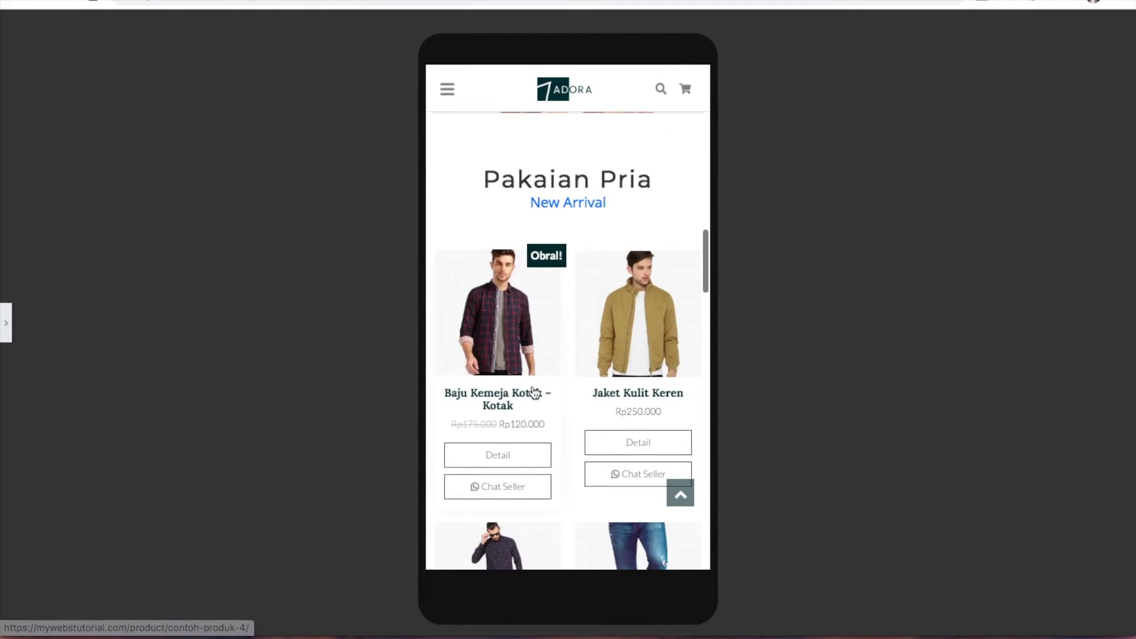
scroll(532, 392, down, 1)
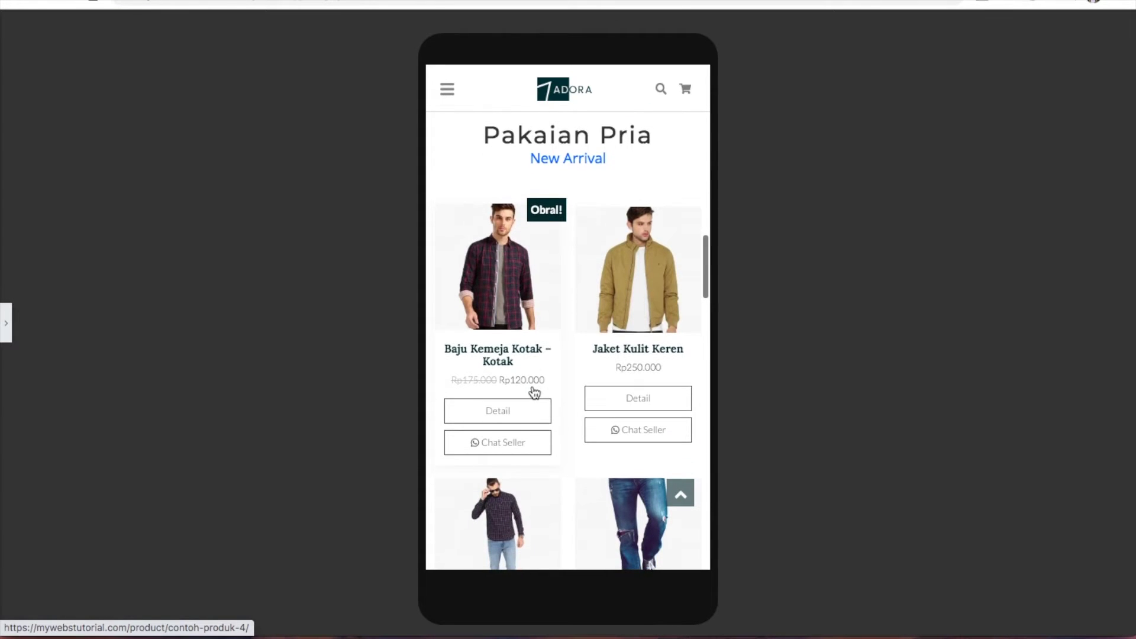
click(5, 322)
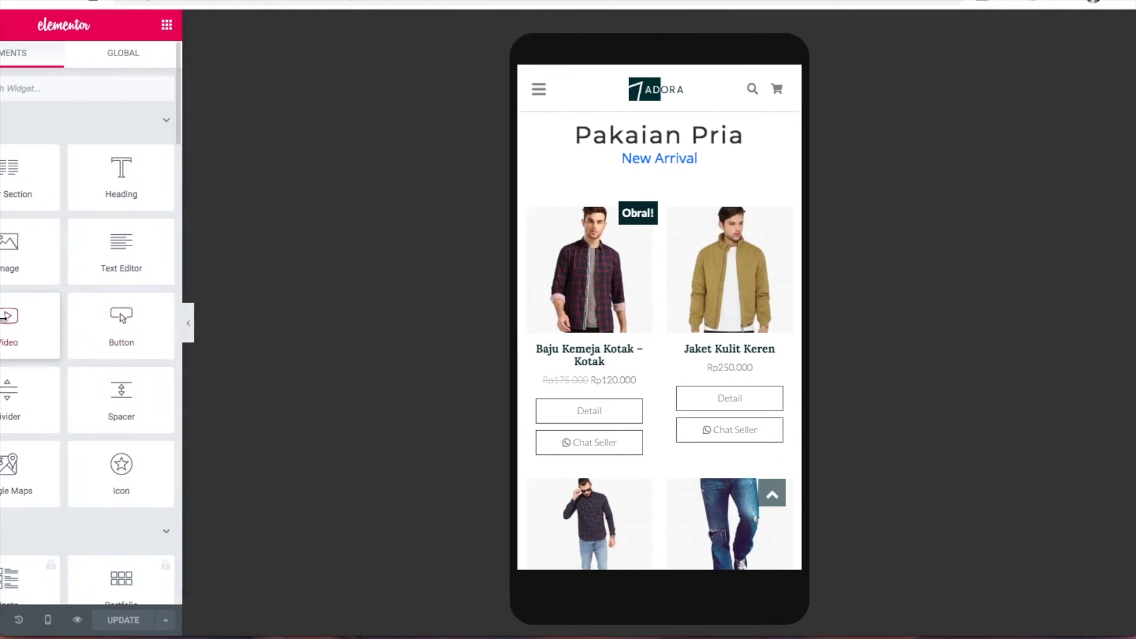
key(ctrl+super+f)
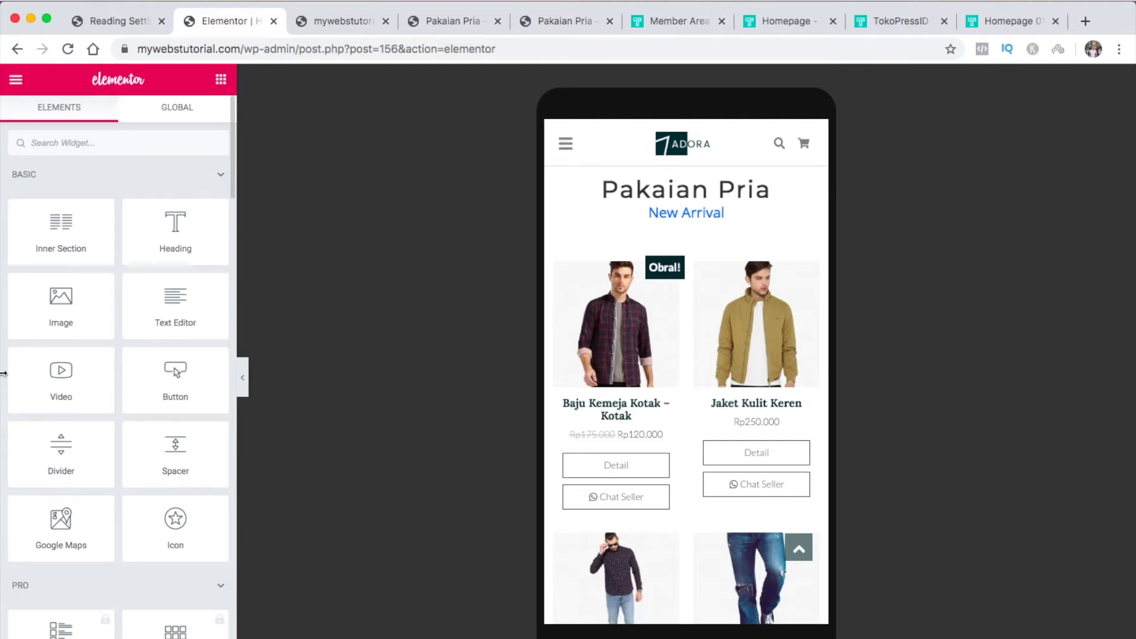
Close the seven leftover browser tabs, including the Pakaian Pria and front-end tabs
click(1053, 21)
click(1016, 22)
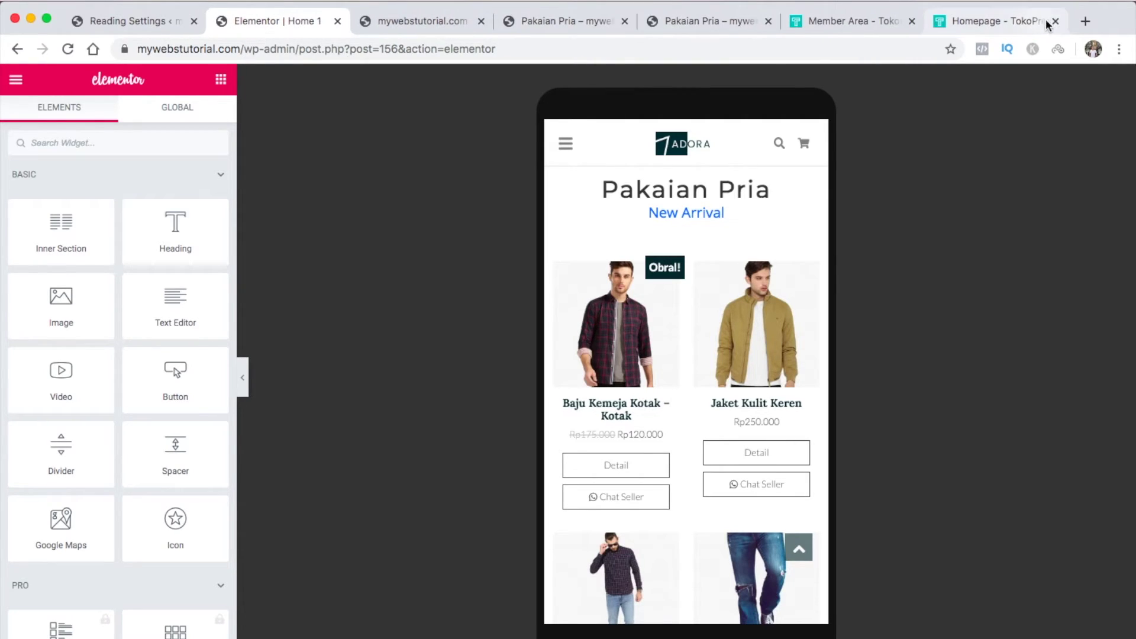
click(1006, 21)
click(1001, 21)
click(993, 21)
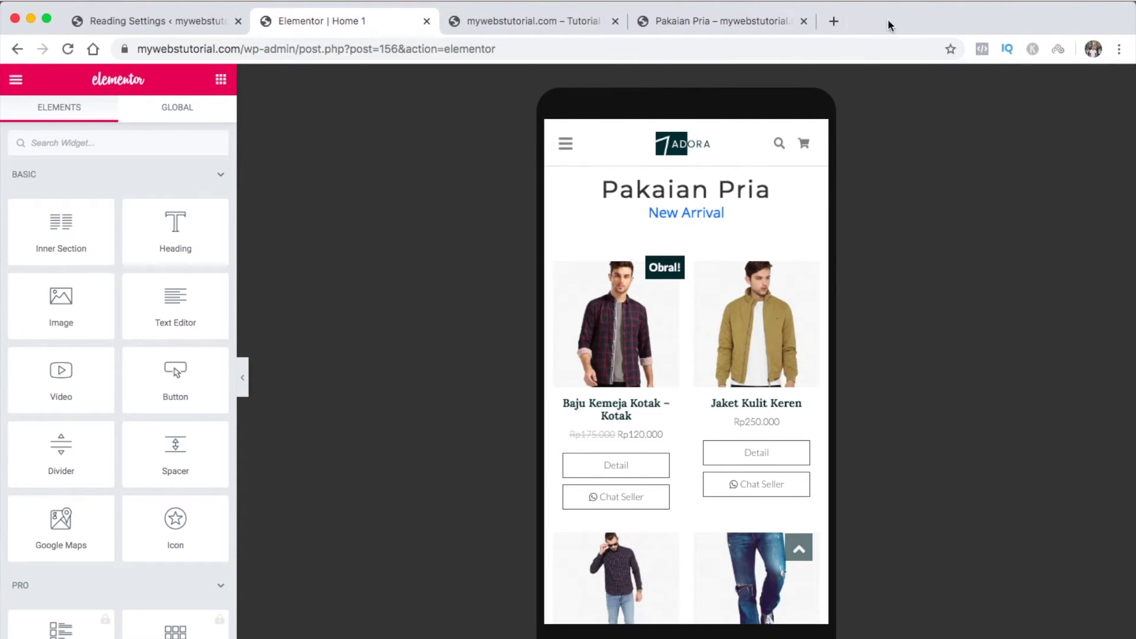
click(803, 22)
click(615, 22)
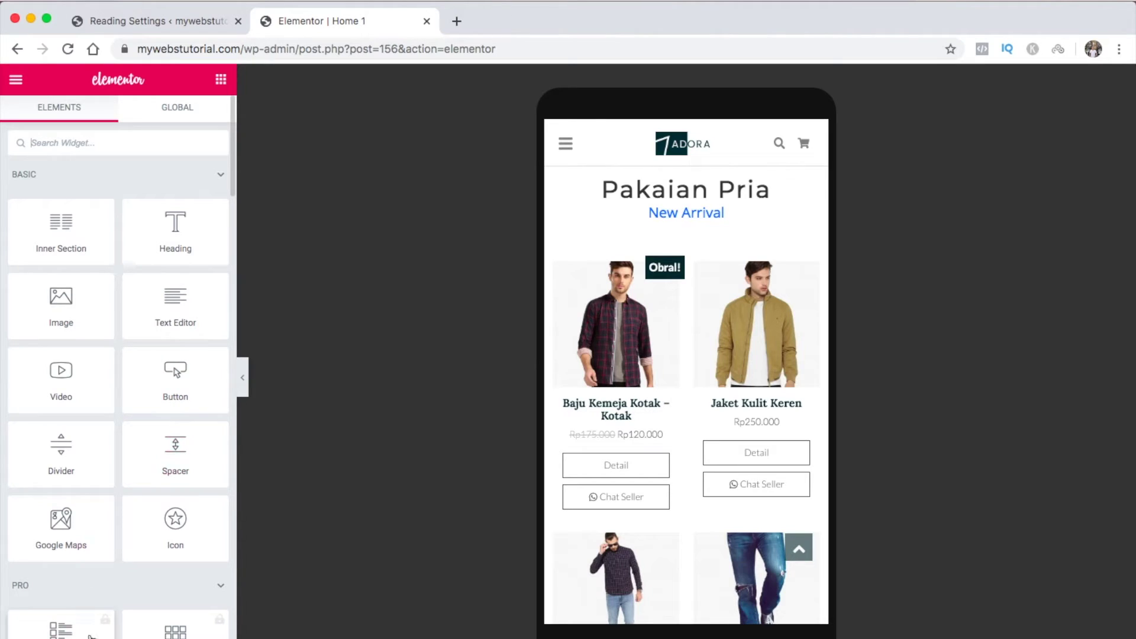
Return the Elementor preview to desktop width and review it full-width
mouse_move(88, 637)
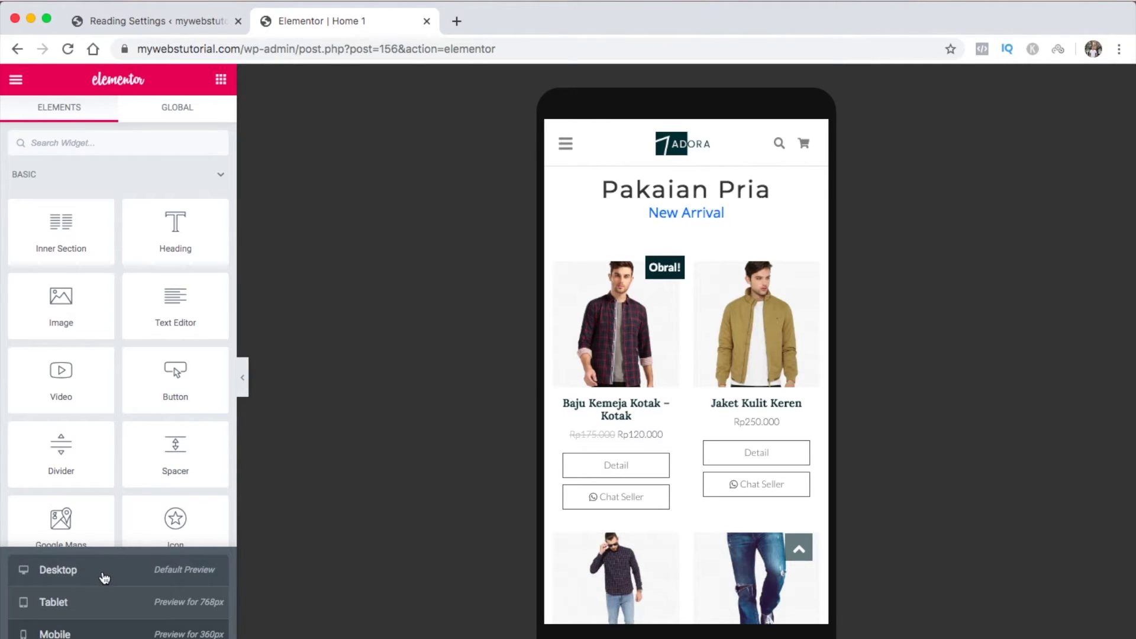
click(103, 578)
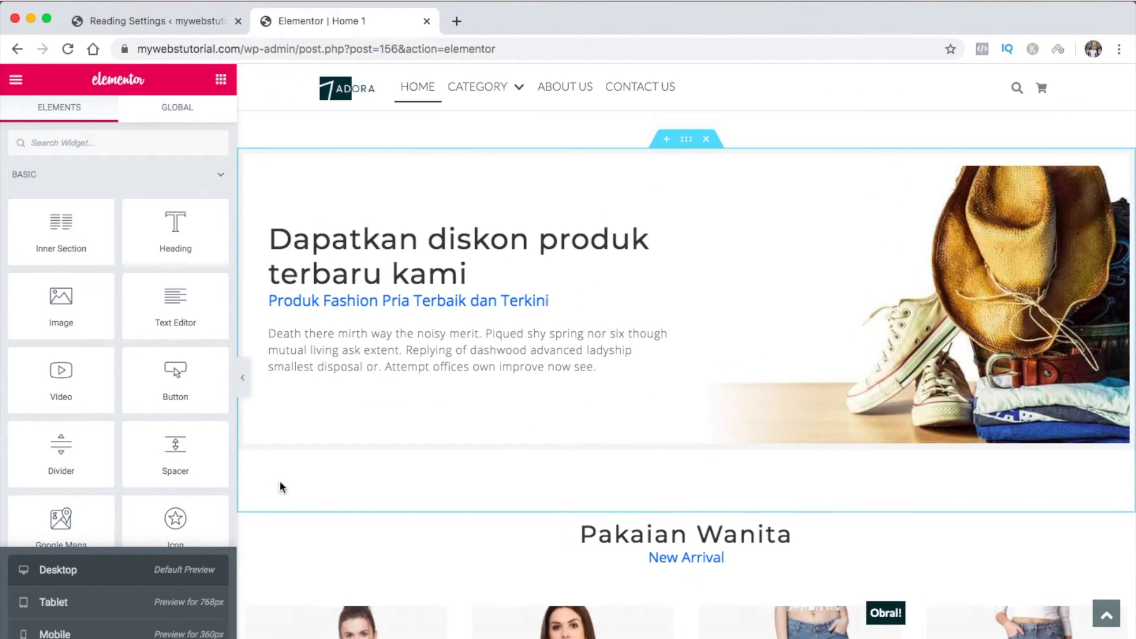
click(243, 379)
scroll(247, 389, down, 15)
scroll(247, 386, up, 15)
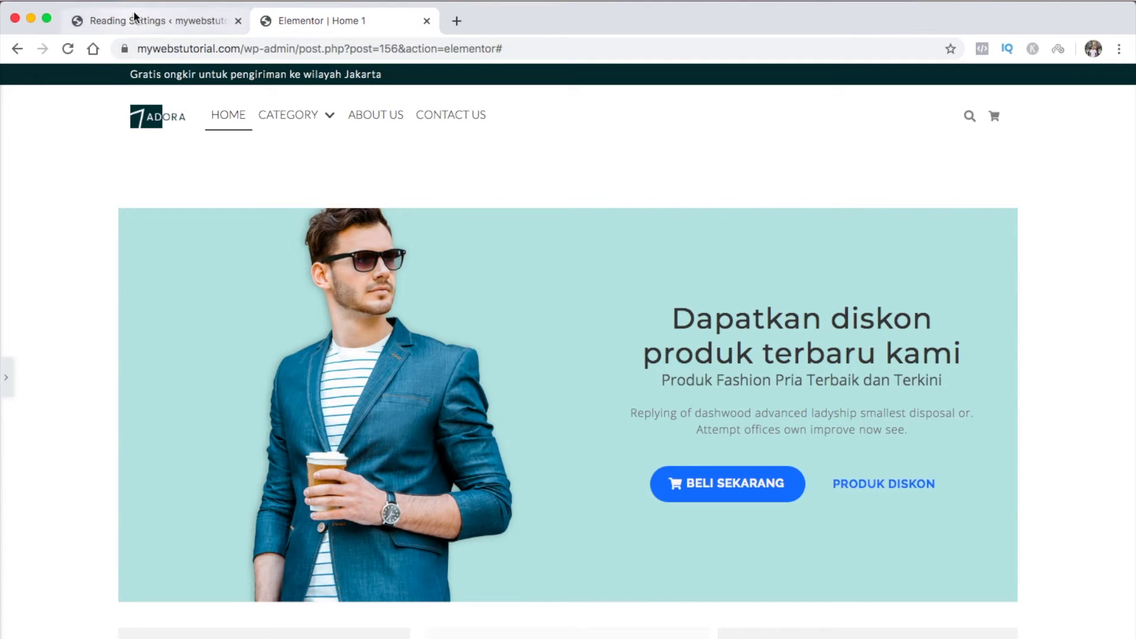
click(135, 22)
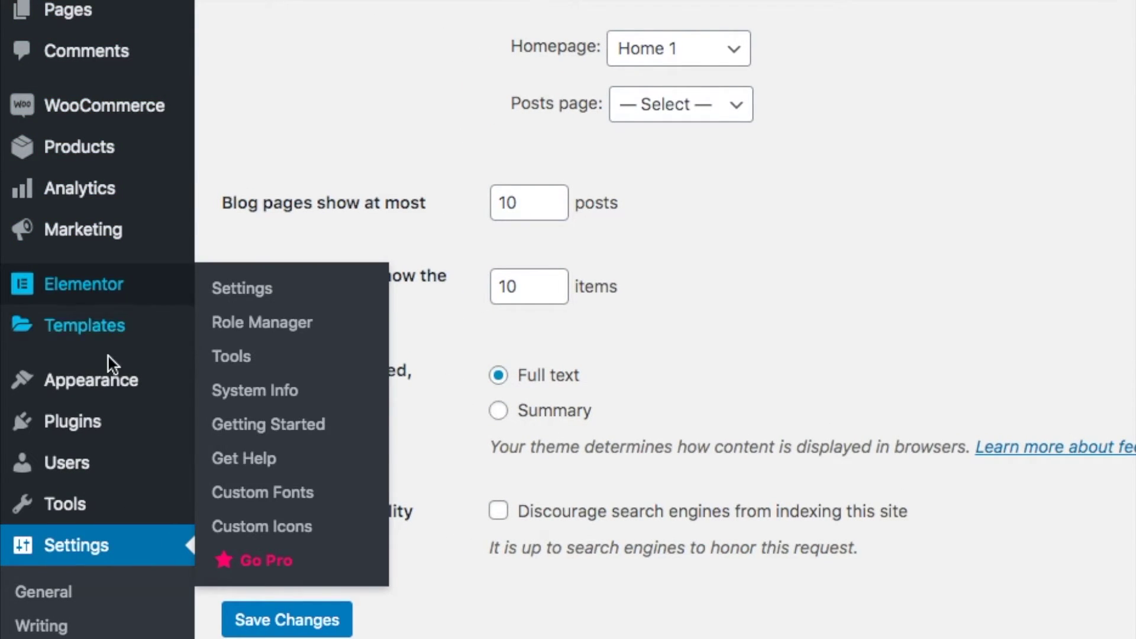
Open the Customizer's Site Identity section and check the site title and tagline
mouse_move(38, 381)
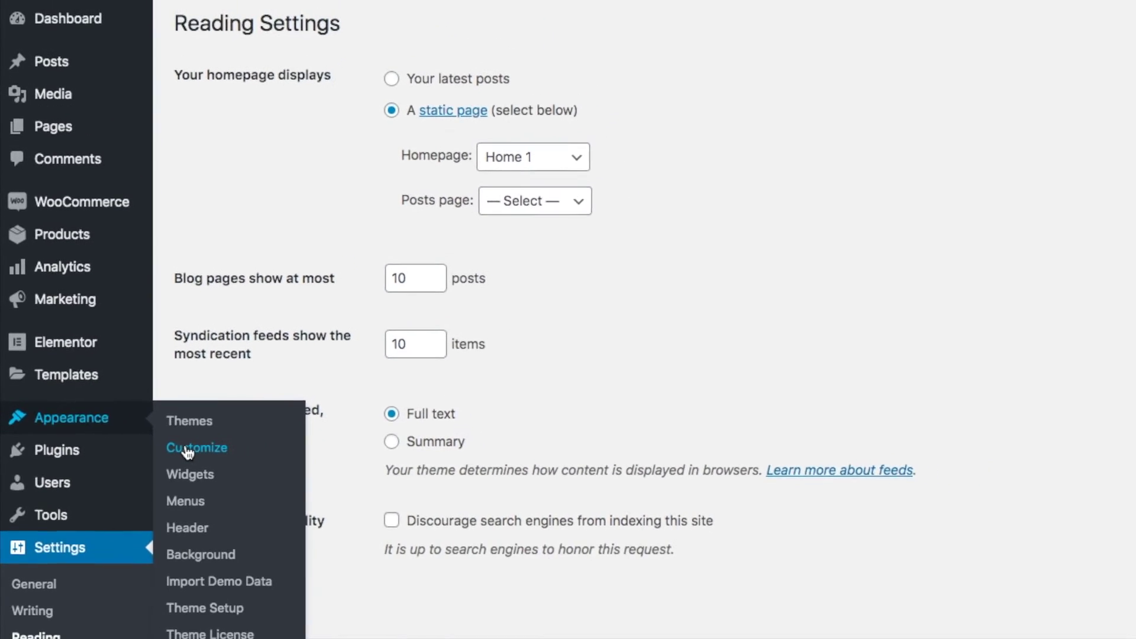
click(188, 450)
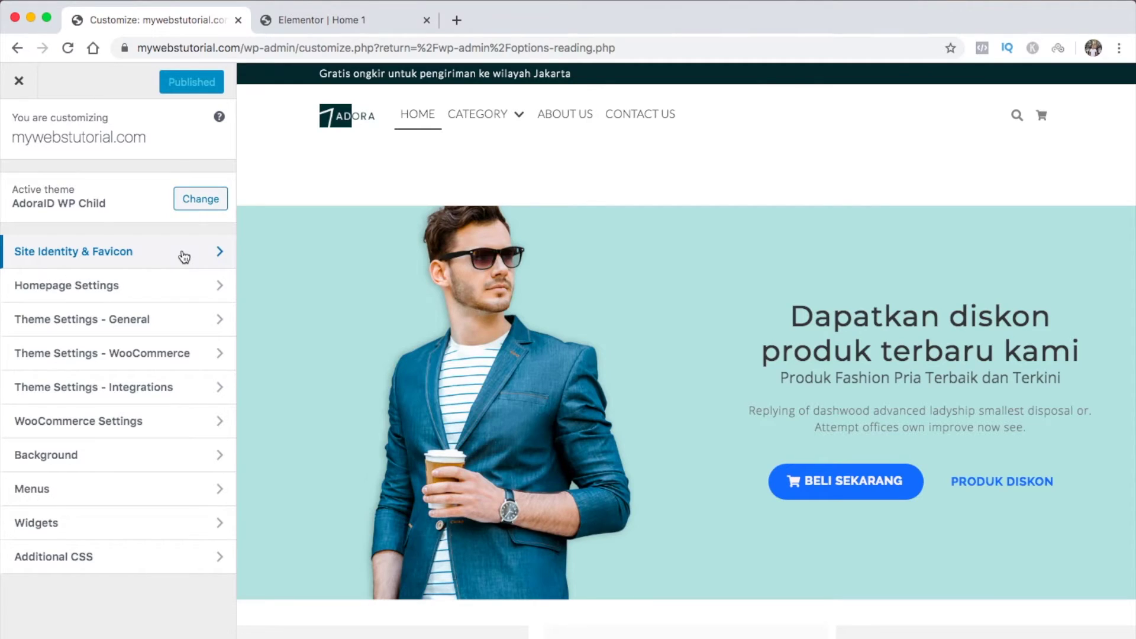
click(184, 256)
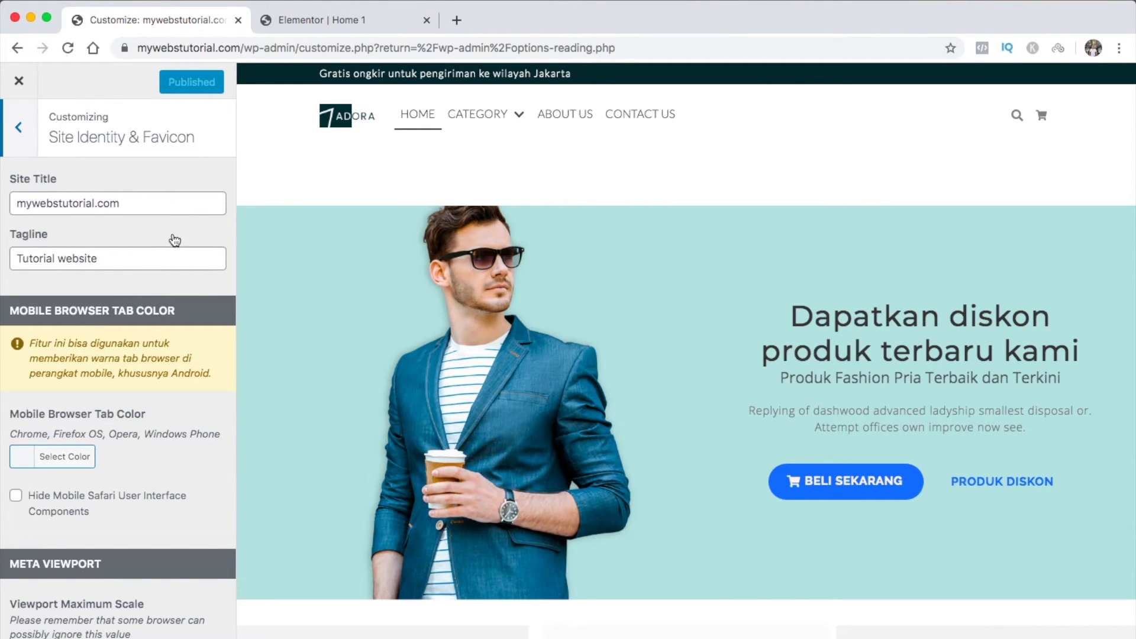
click(161, 208)
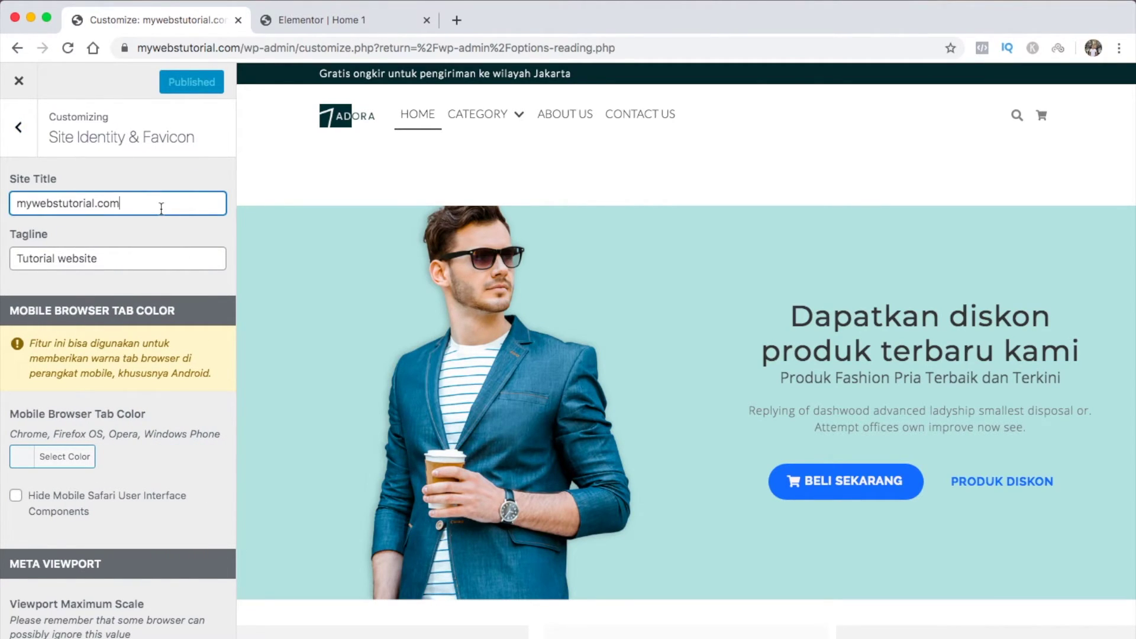
click(141, 257)
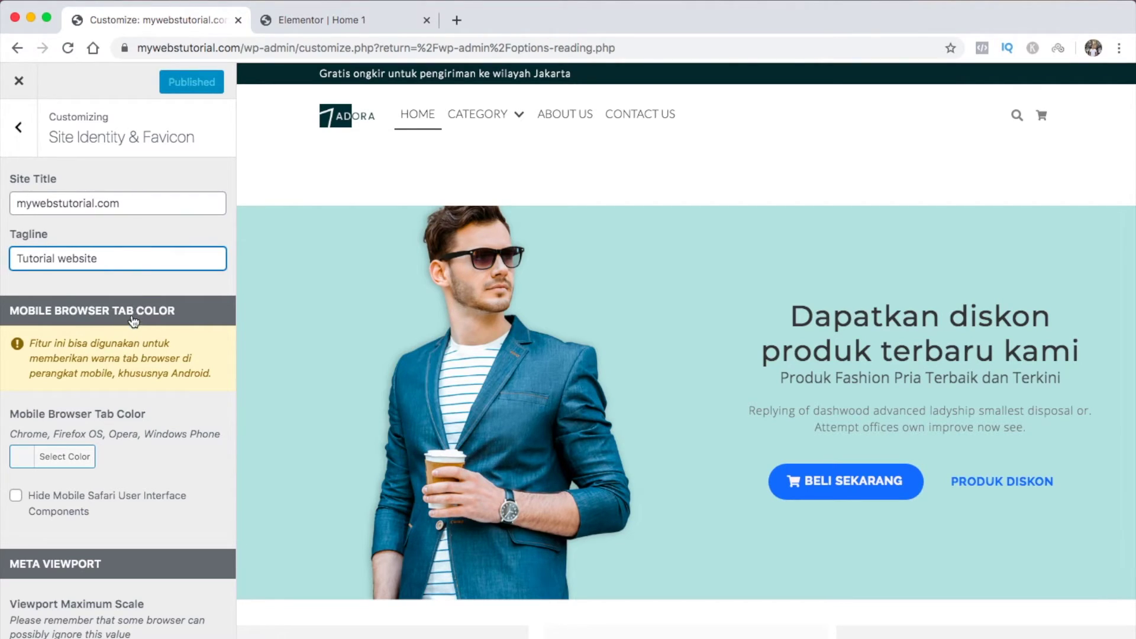
Set the mobile browser tab colour to blue #1e73be
click(28, 463)
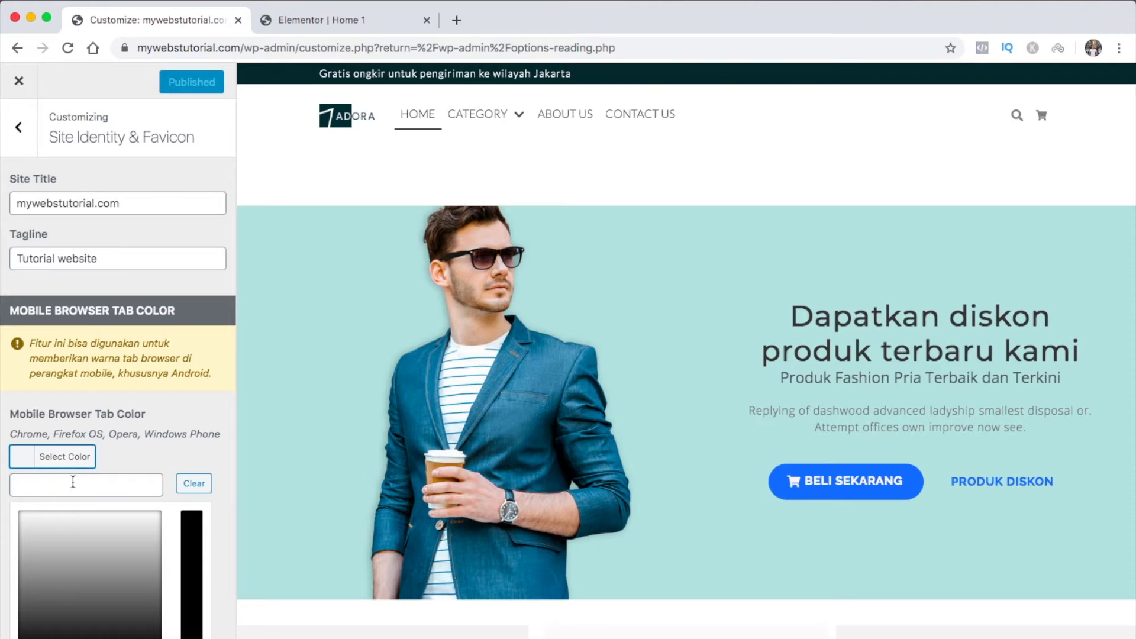
scroll(72, 482, down, 5)
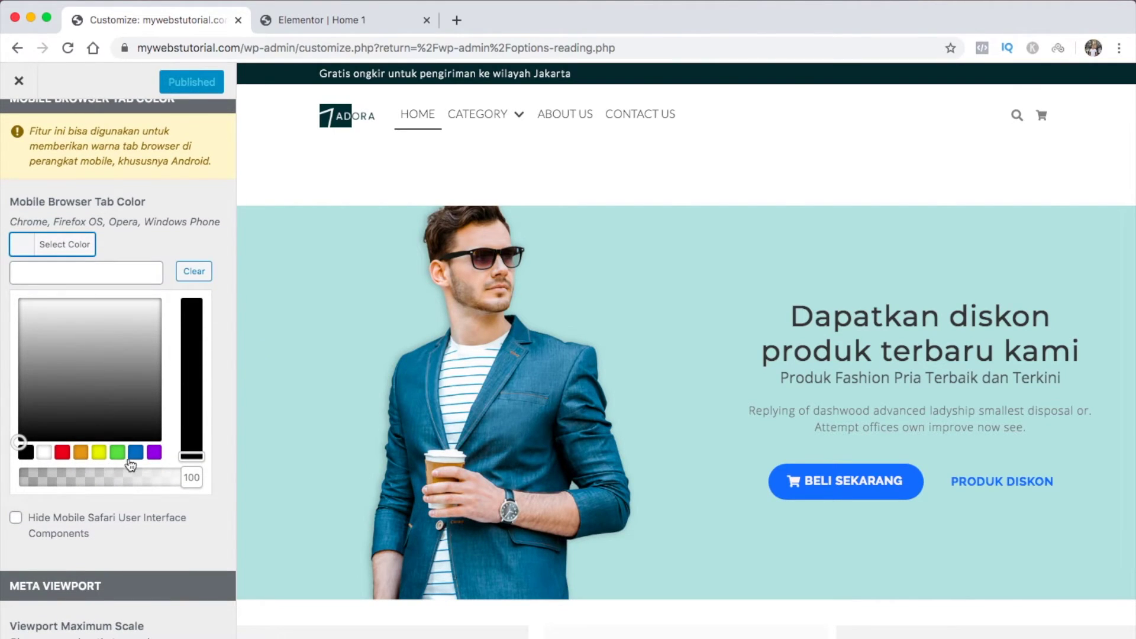
click(134, 456)
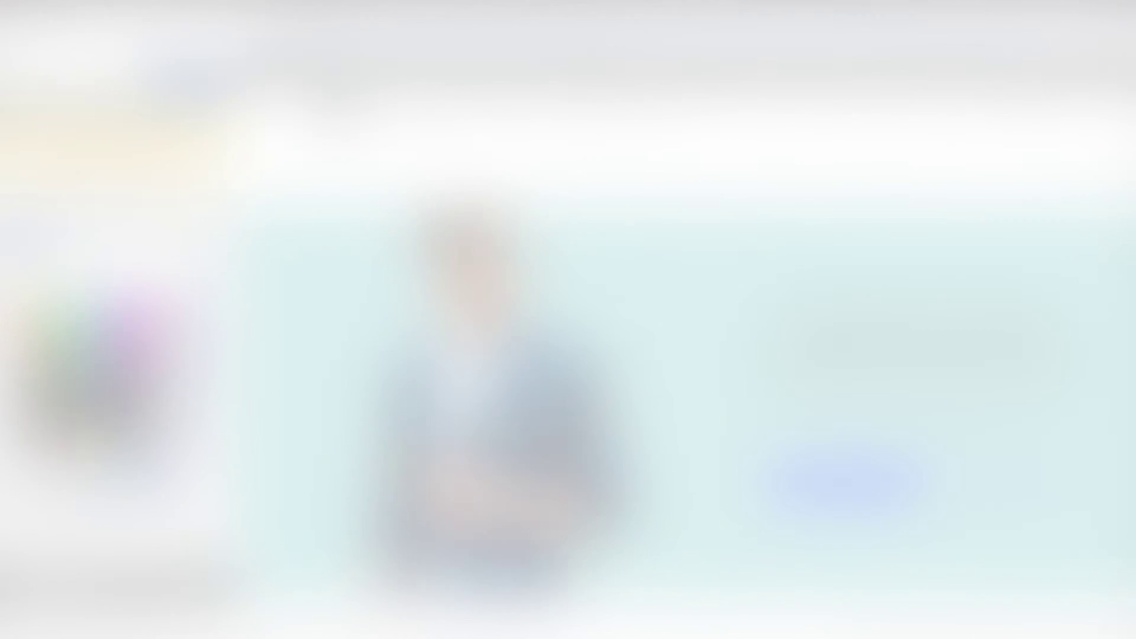
scroll(134, 461, down, 10)
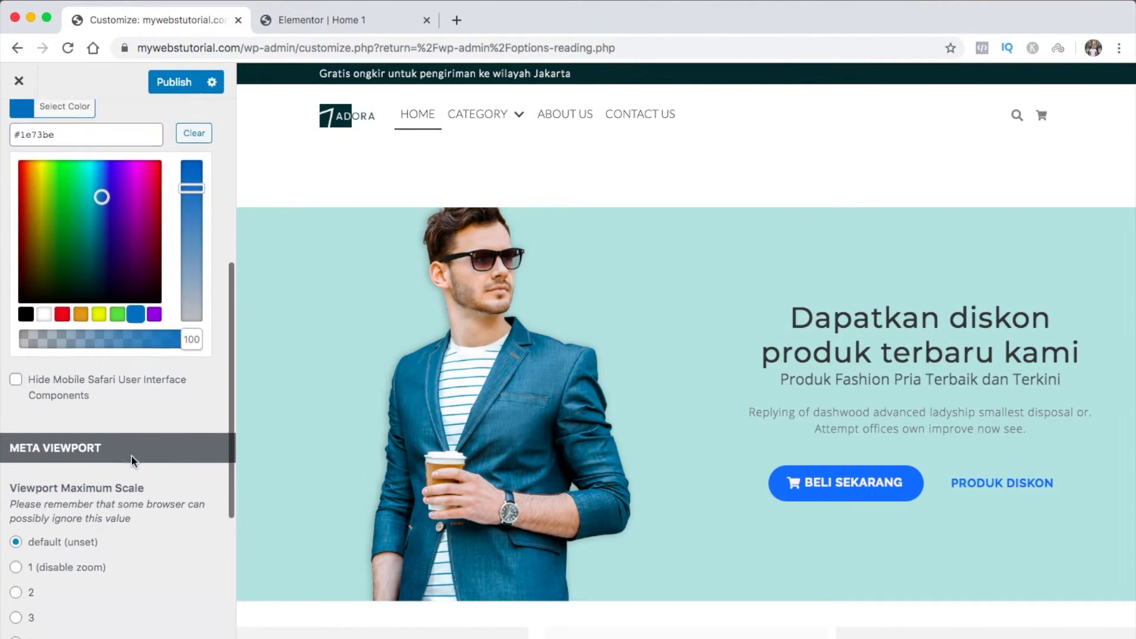
scroll(130, 461, down, 2)
click(456, 21)
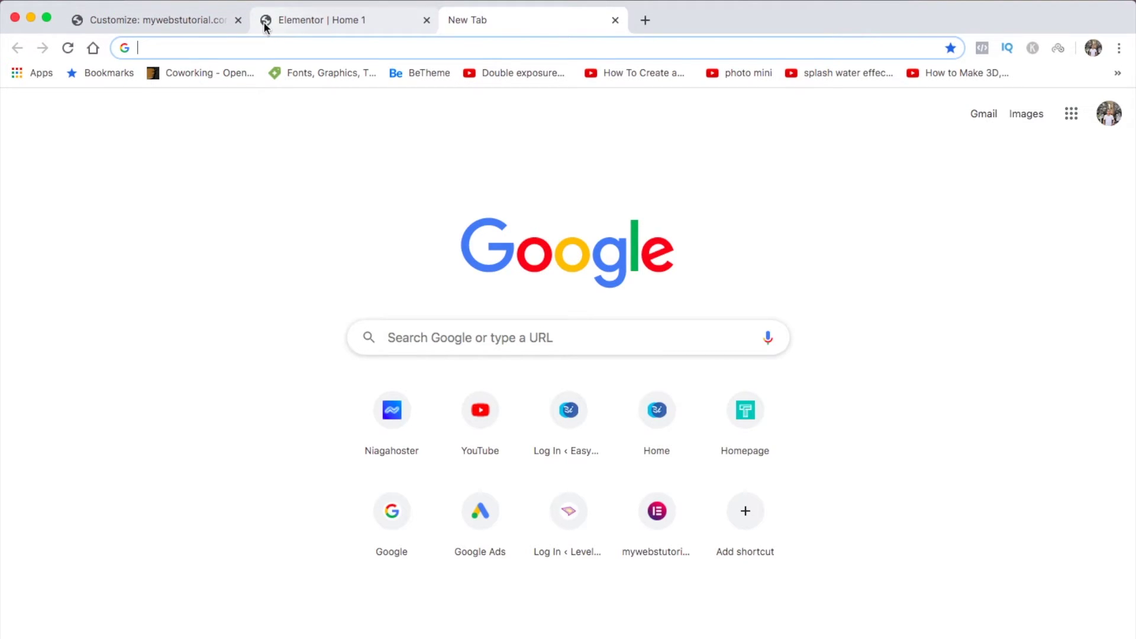
Upload pavicon-sample.jpg, crop it as the site icon, and publish the Customizer changes
click(186, 20)
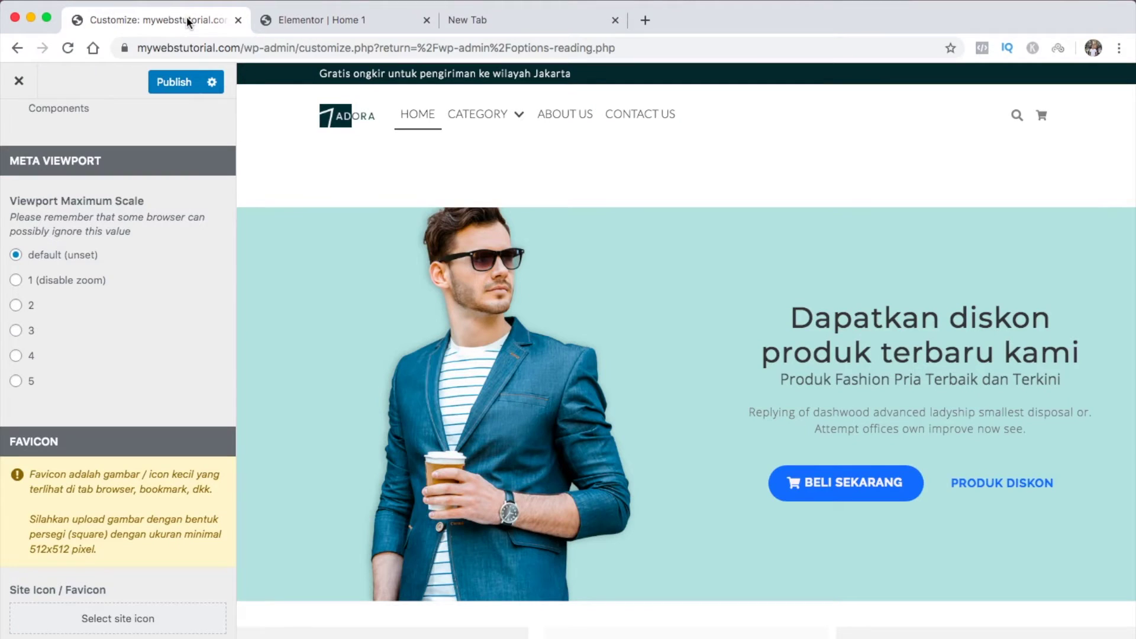
click(82, 621)
click(86, 142)
click(574, 382)
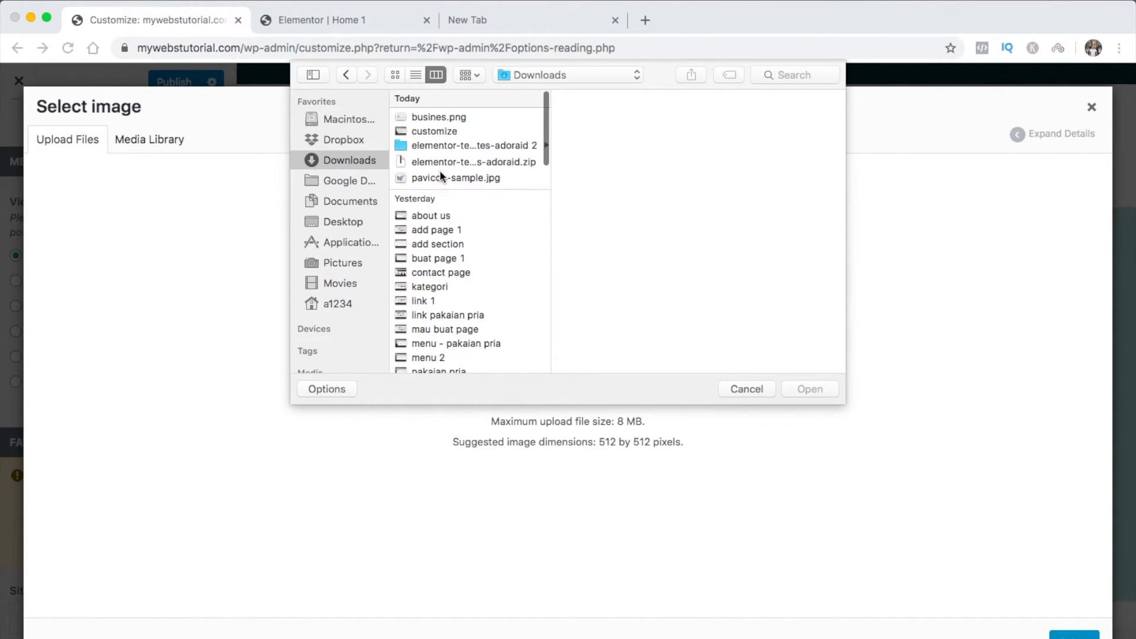
click(440, 176)
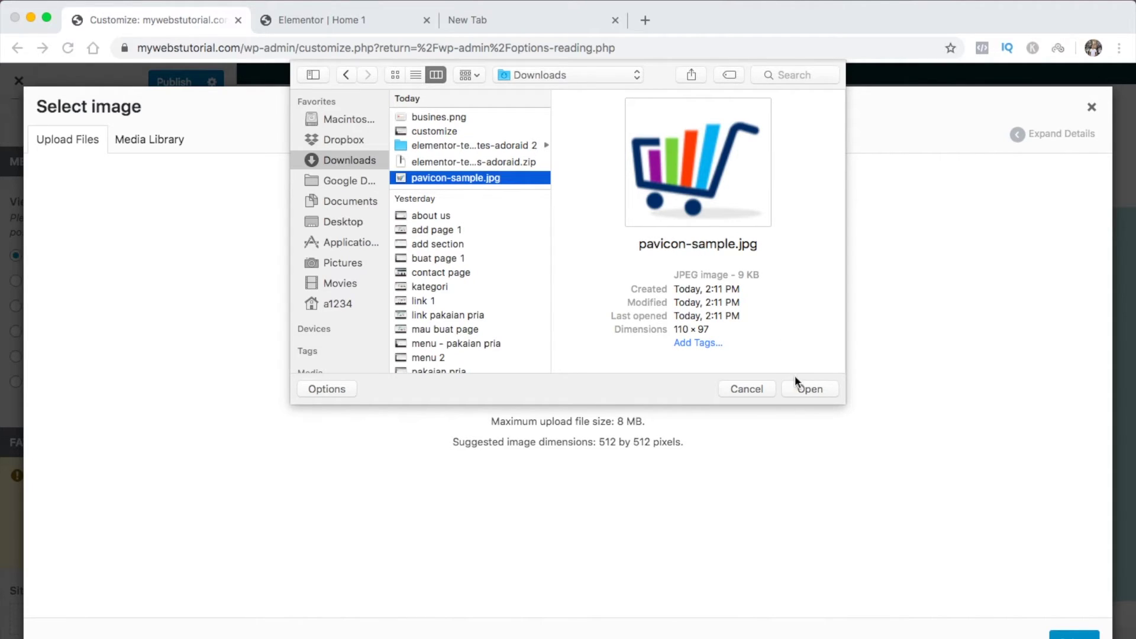
click(803, 386)
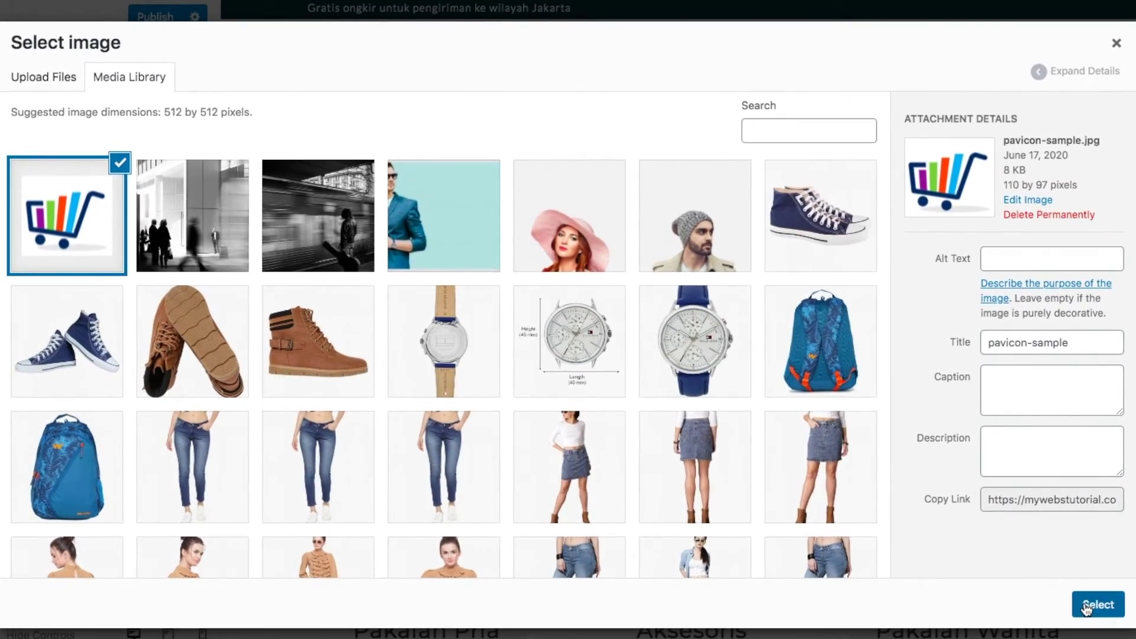
click(1074, 635)
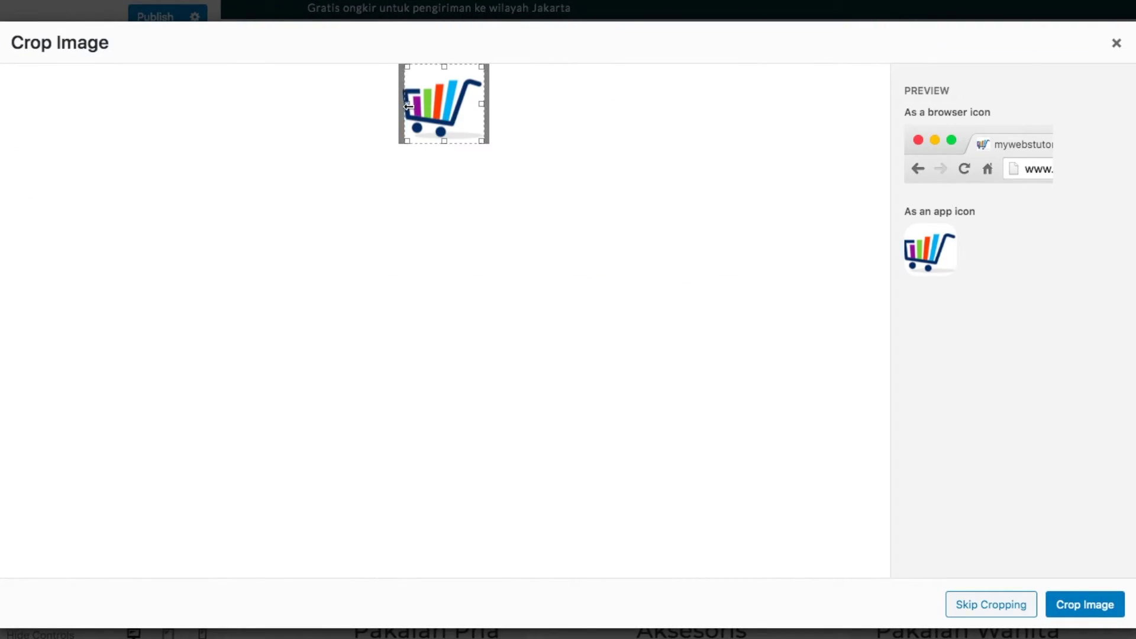
click(1084, 604)
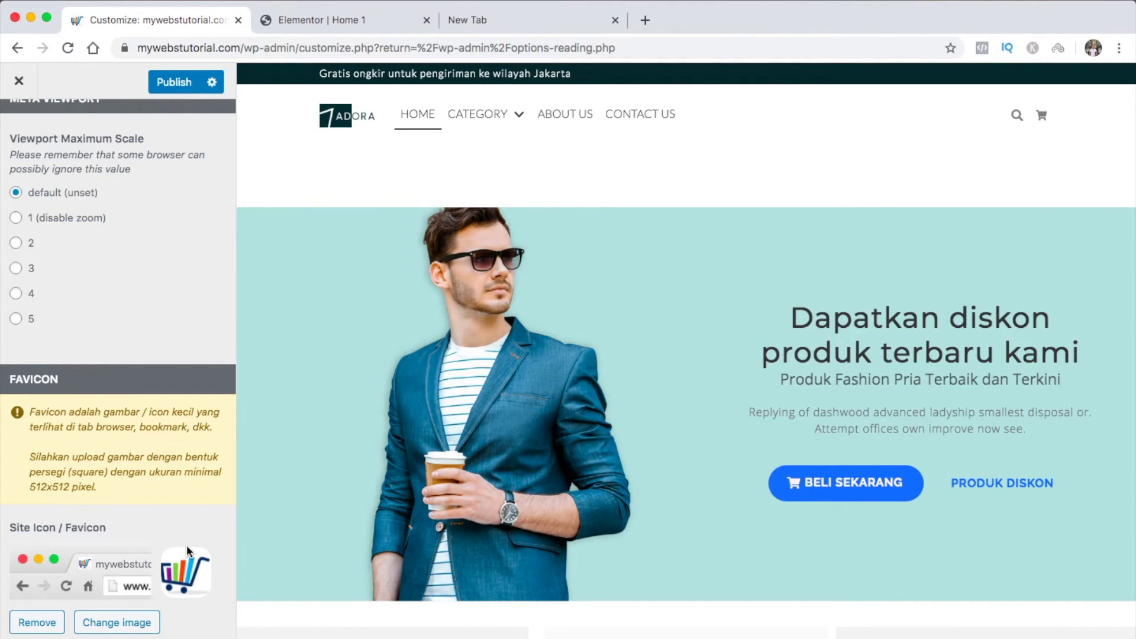
scroll(187, 545, up, 8)
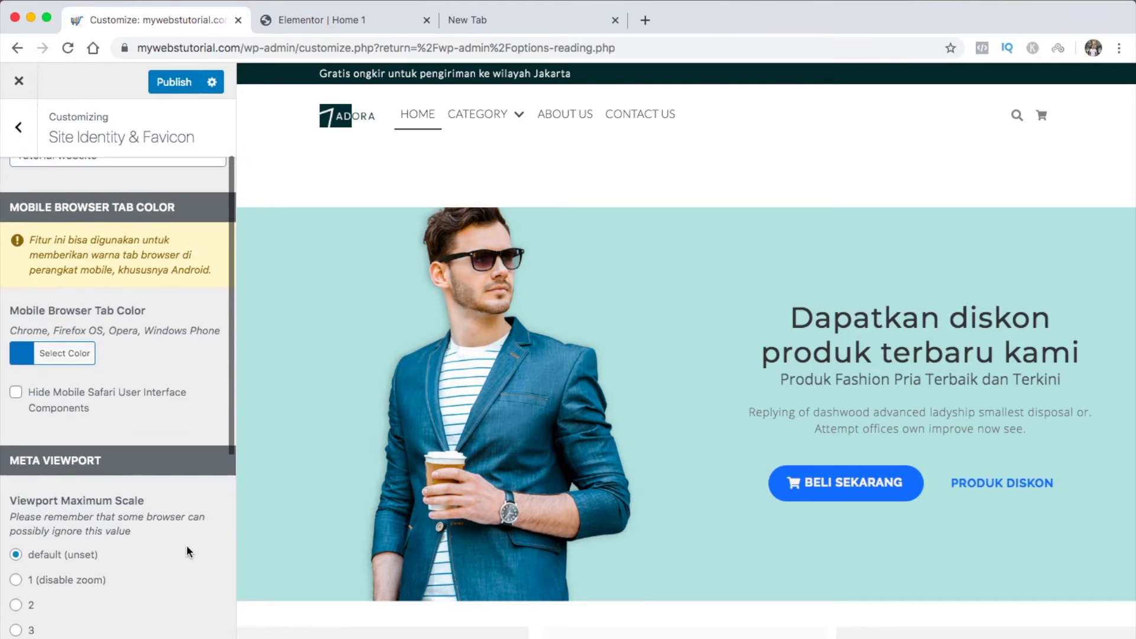
click(164, 88)
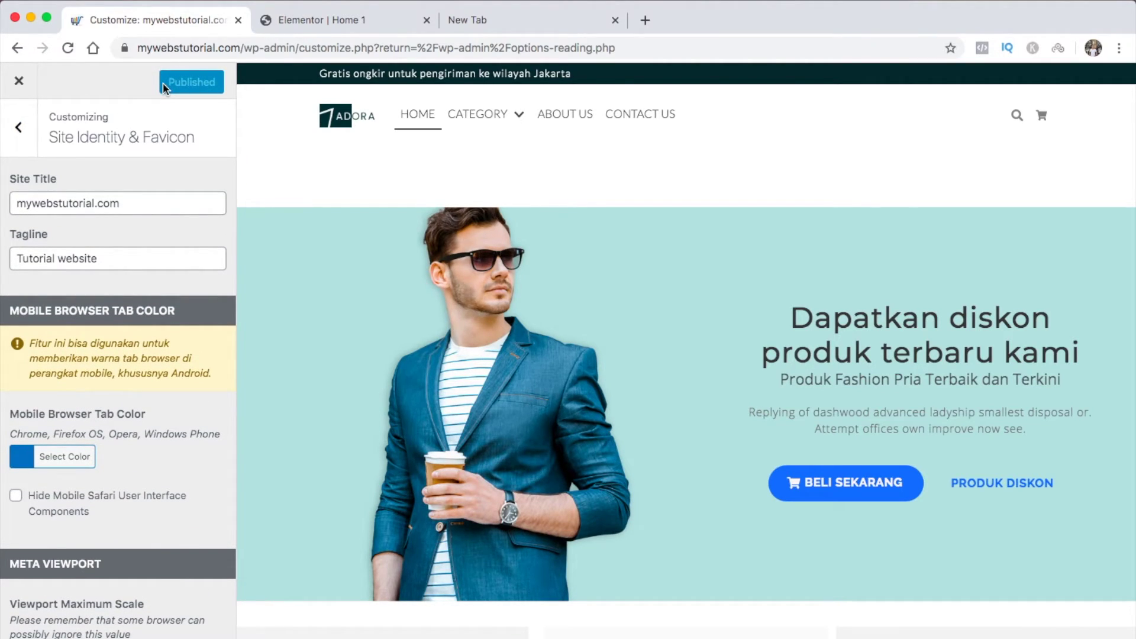
Reconfirm Home 1 as the static homepage in Homepage Settings
click(24, 139)
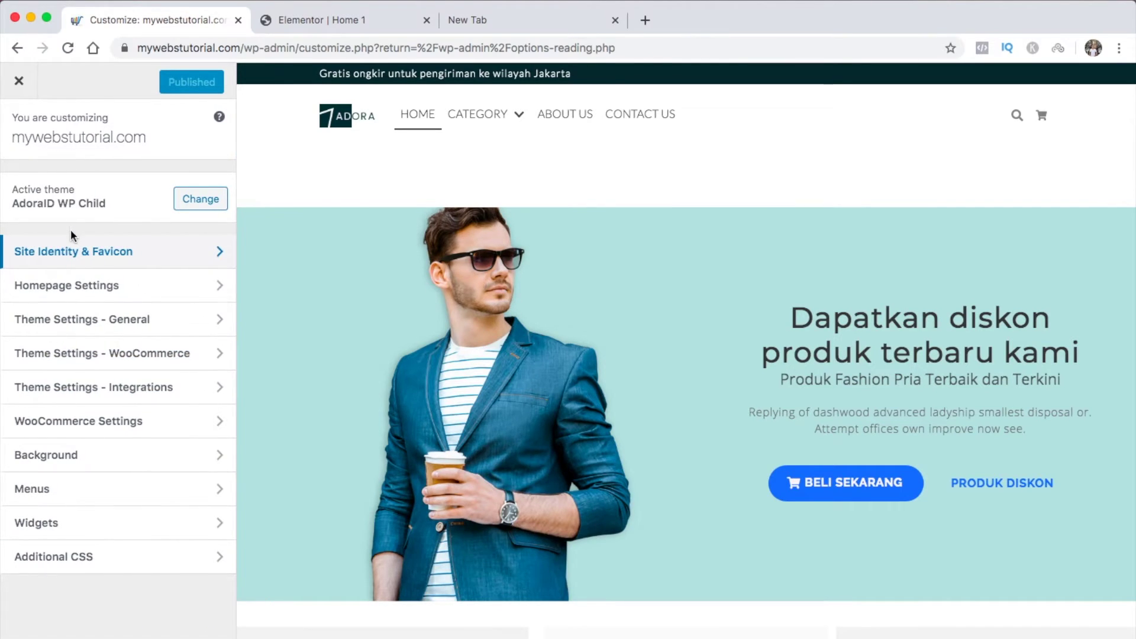
click(101, 285)
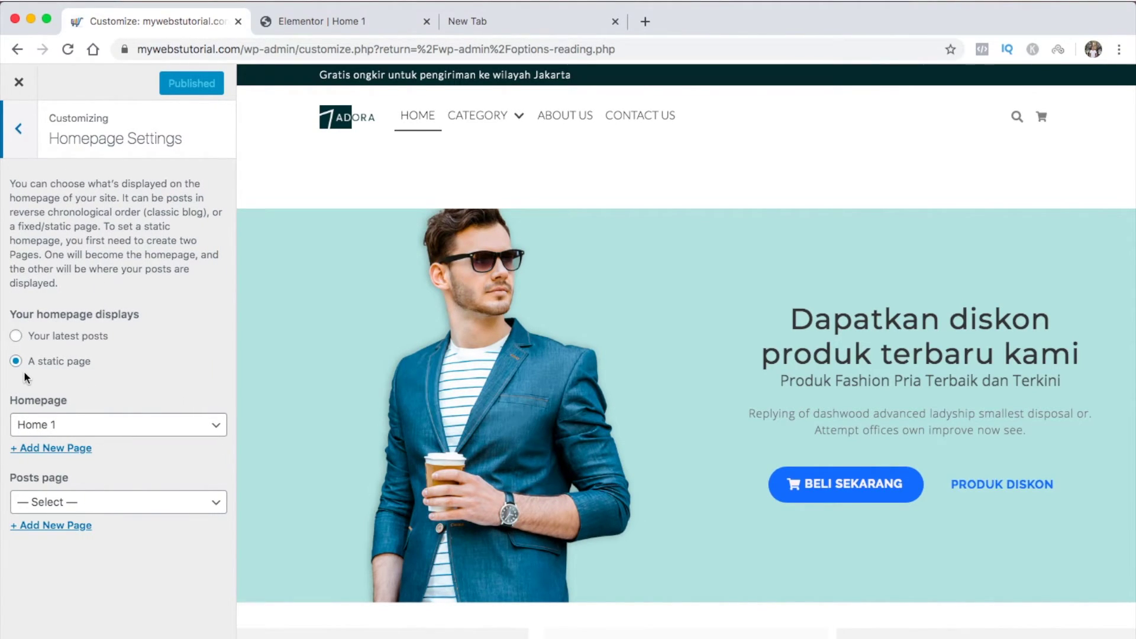
click(84, 425)
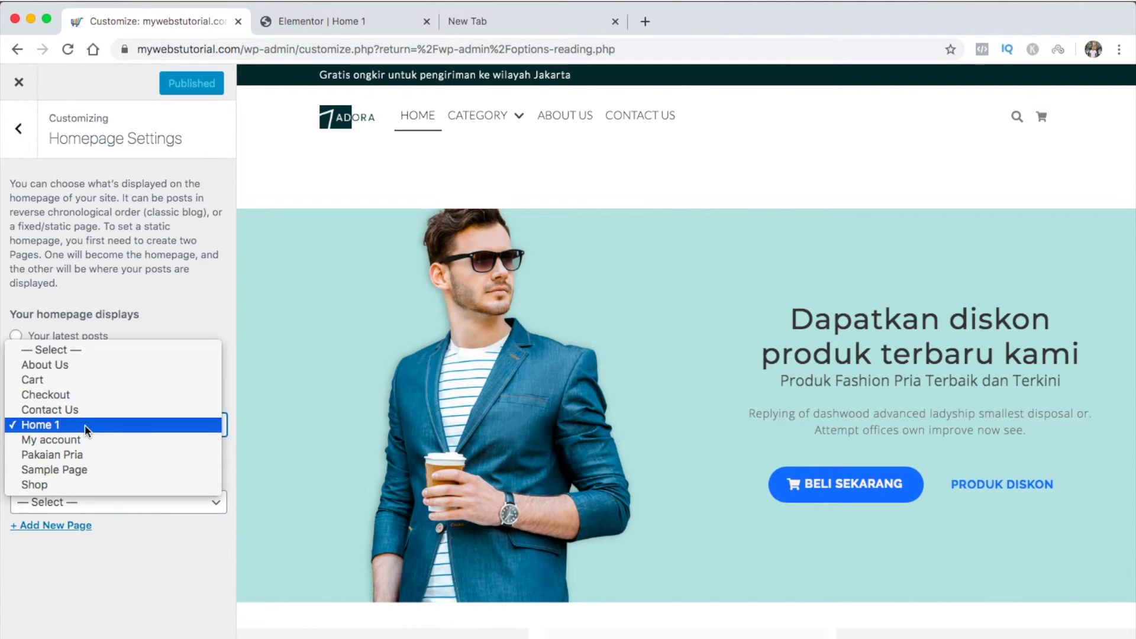
click(84, 425)
Go to Theme Settings - General typography, then switch to the Elementor editor for Home 1
click(20, 130)
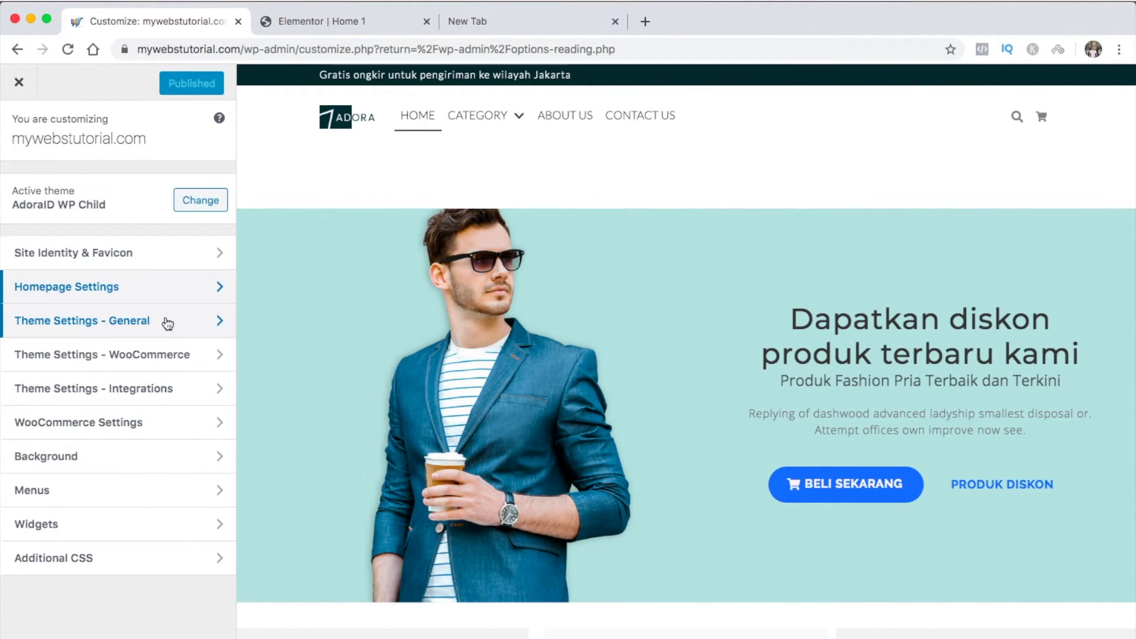
click(211, 325)
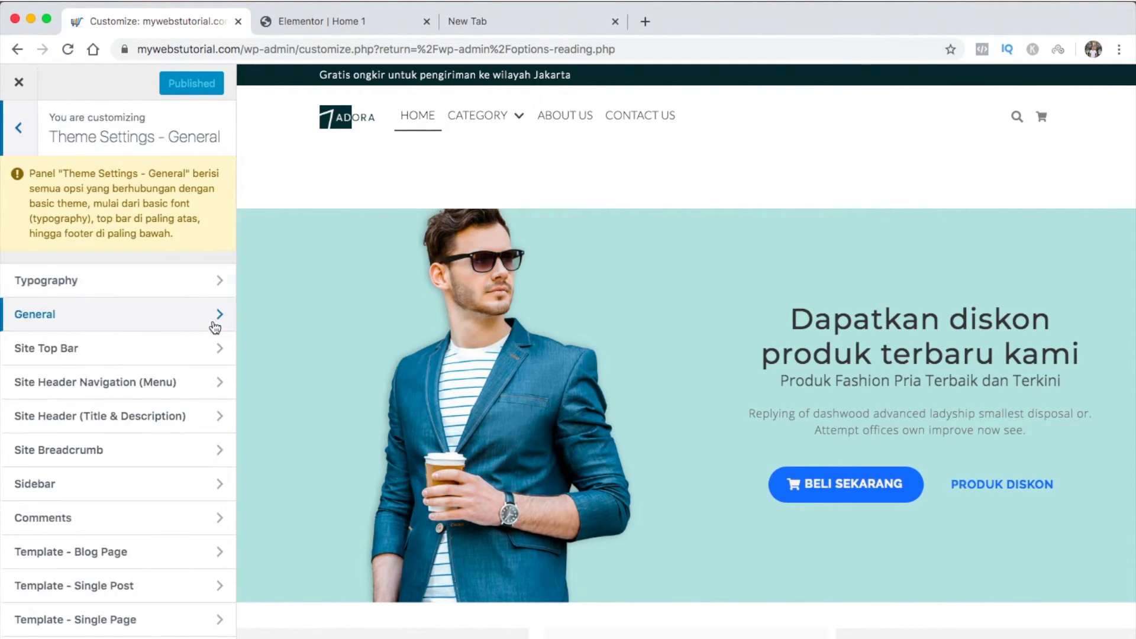
click(204, 288)
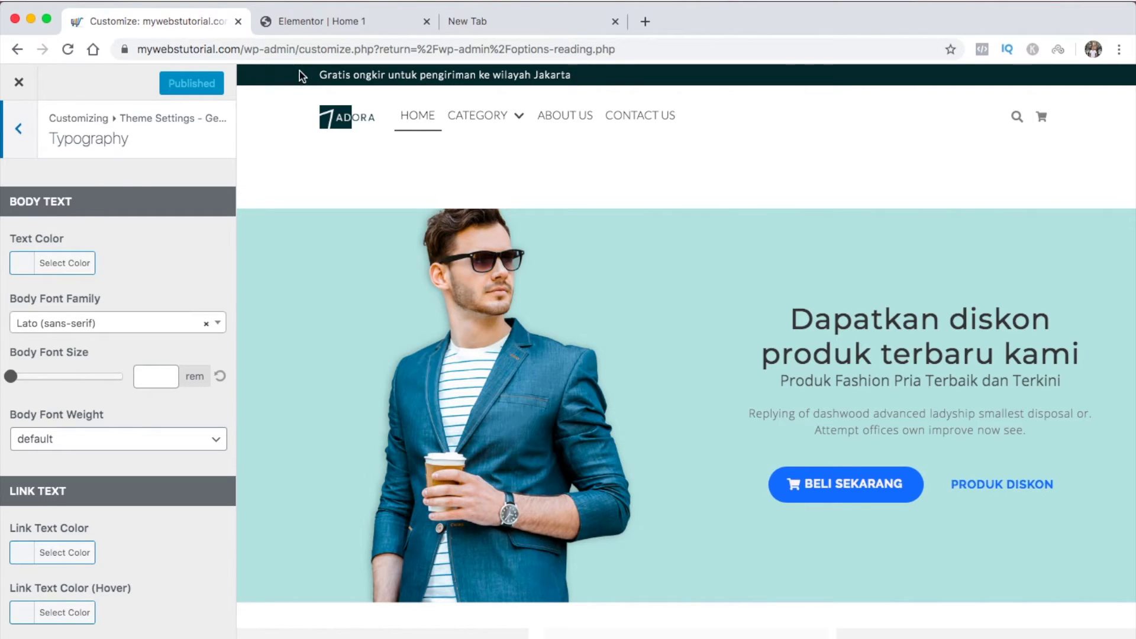
click(338, 20)
scroll(527, 305, down, 3)
scroll(528, 302, down, 2)
click(6, 377)
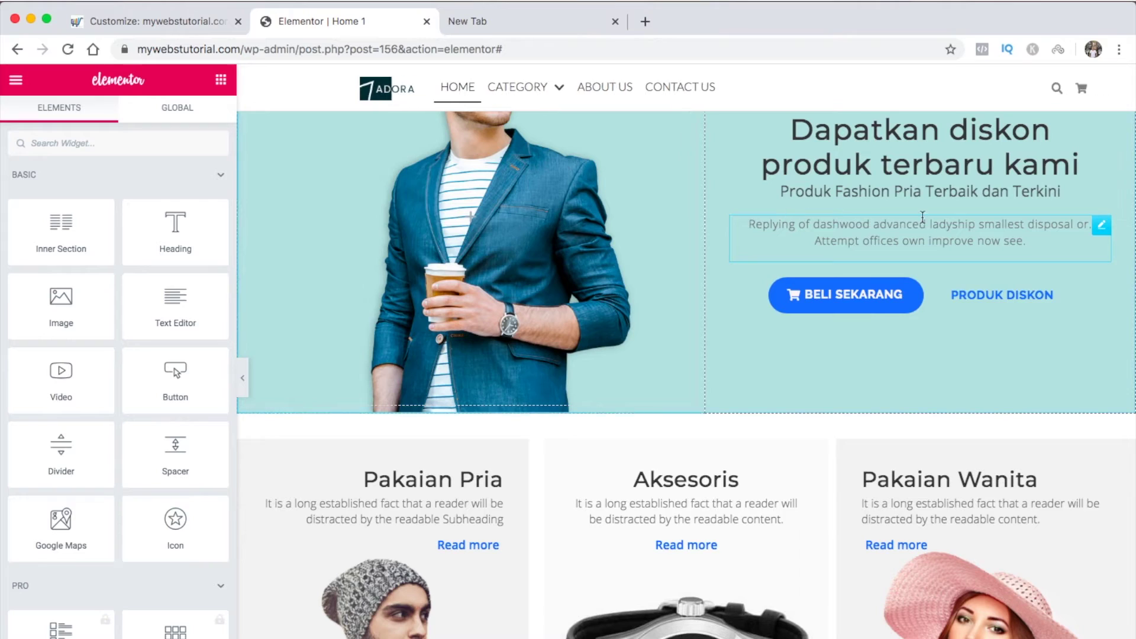
Confirm the hero Text Editor widget's typography family is Open Sans, then go back to the Customizer
click(1101, 226)
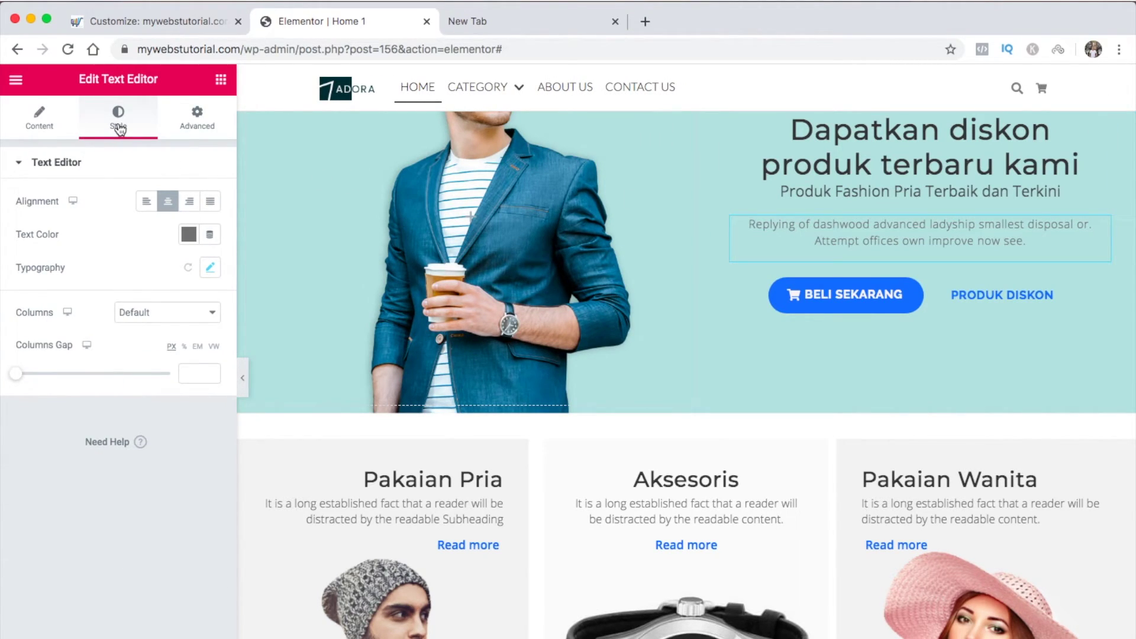
click(209, 267)
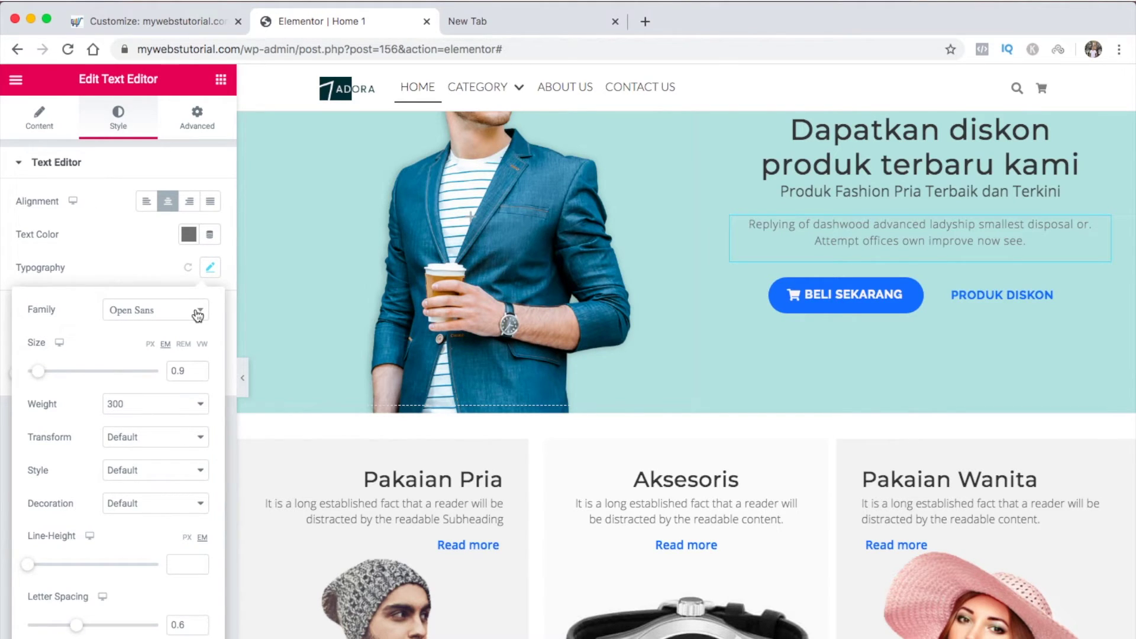
scroll(808, 350, down, 5)
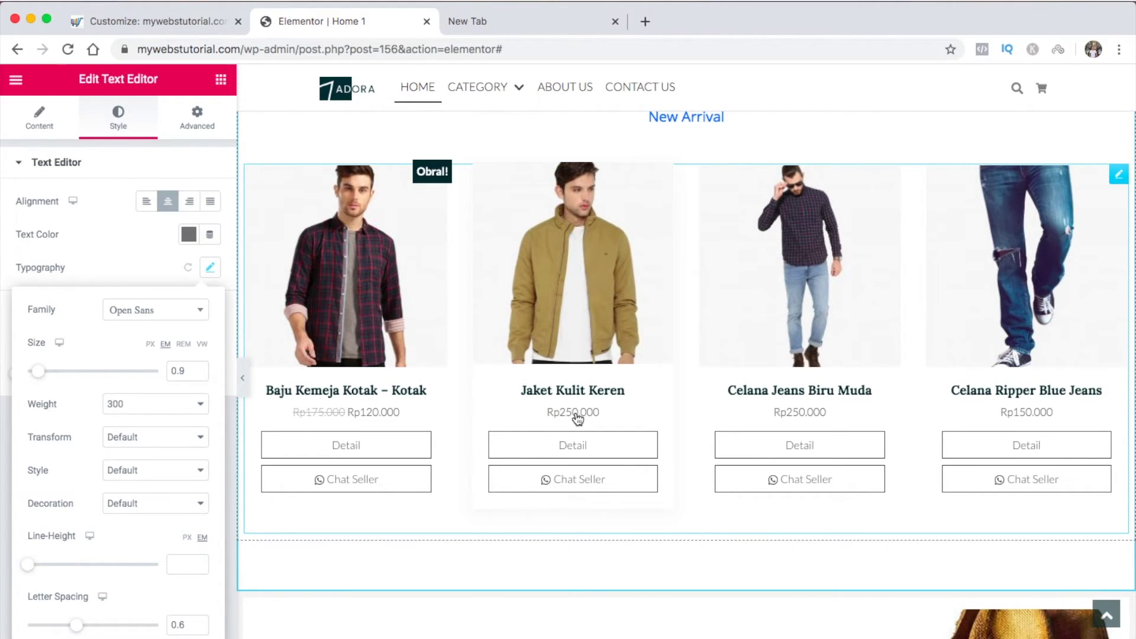
click(198, 22)
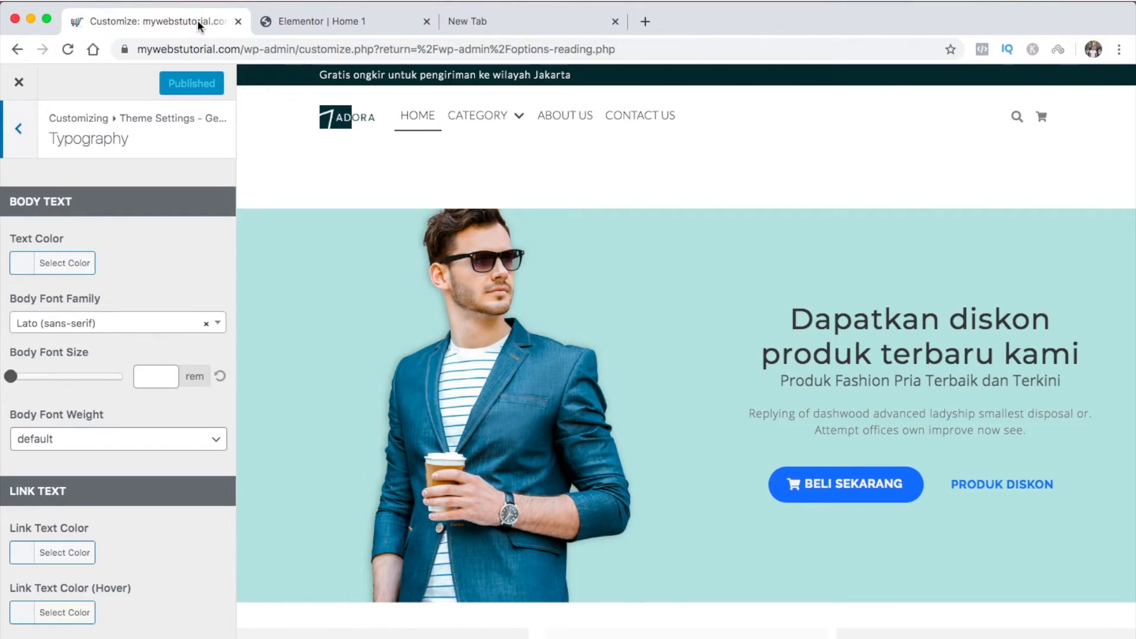
Change the body font family from Lato to Open Sans
click(156, 330)
text(ope)
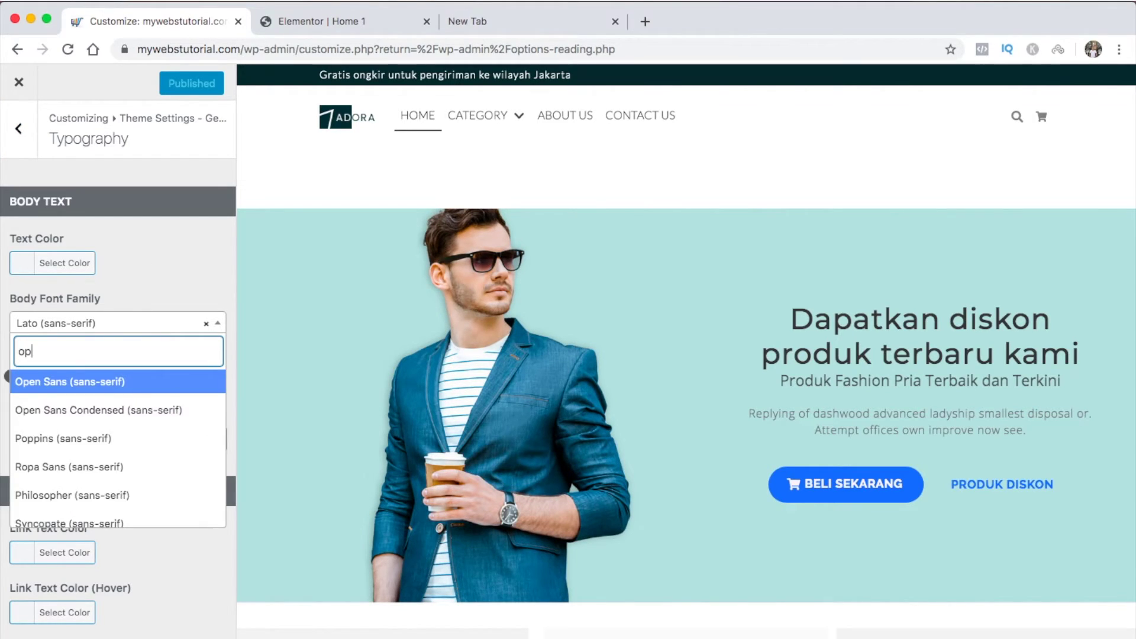
click(94, 383)
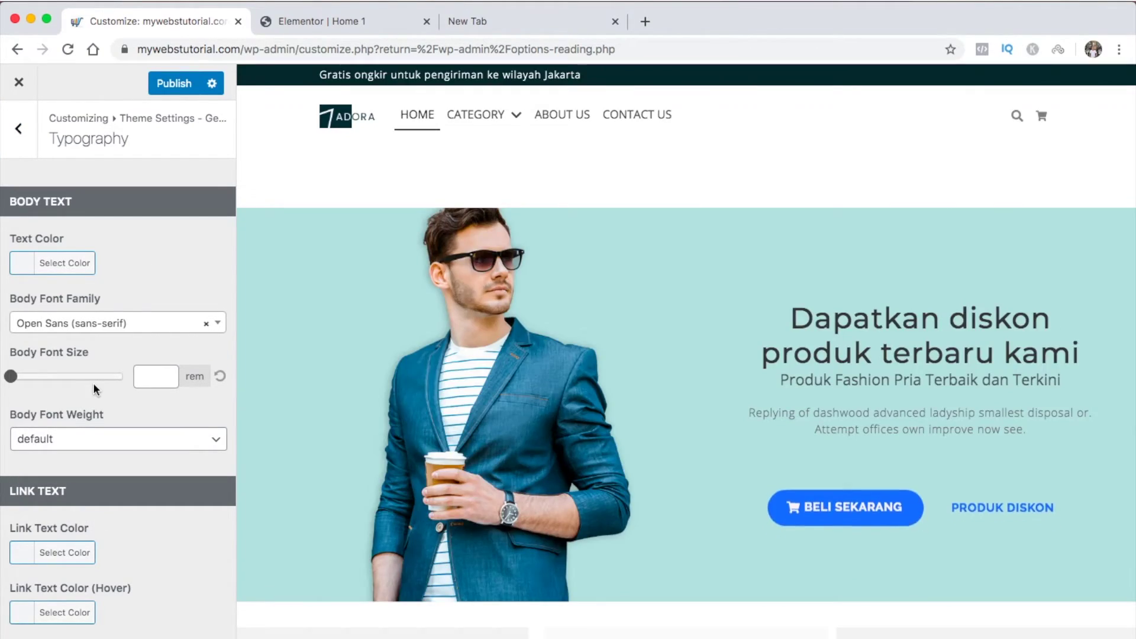
scroll(94, 389, down, 1)
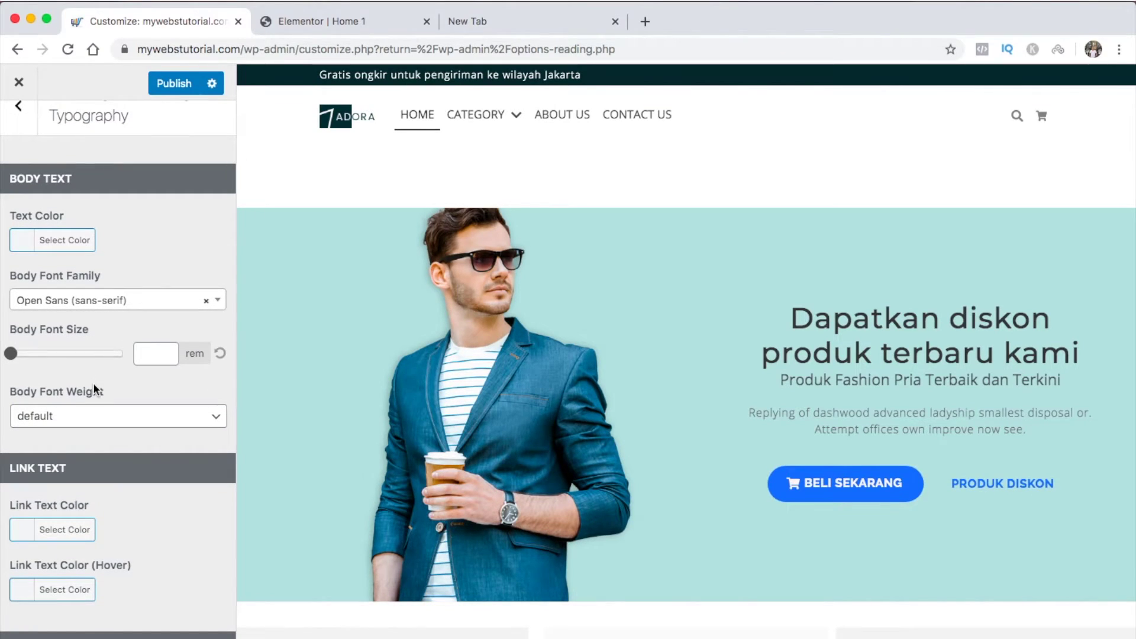
scroll(94, 391, down, 3)
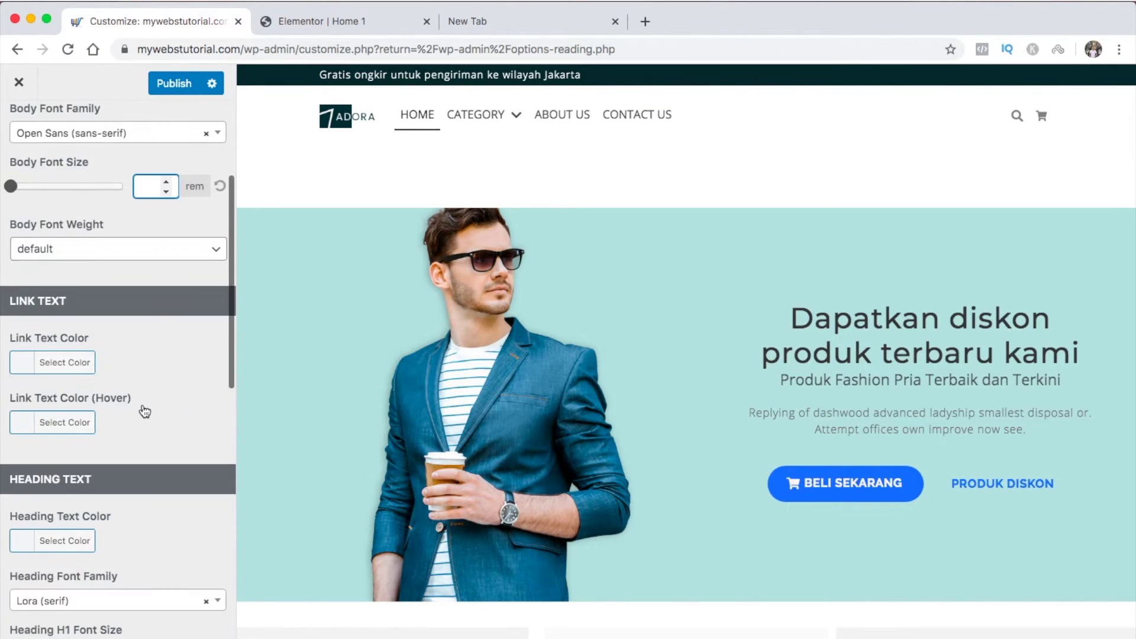
Set the link text colour to blue #1e73be
click(30, 370)
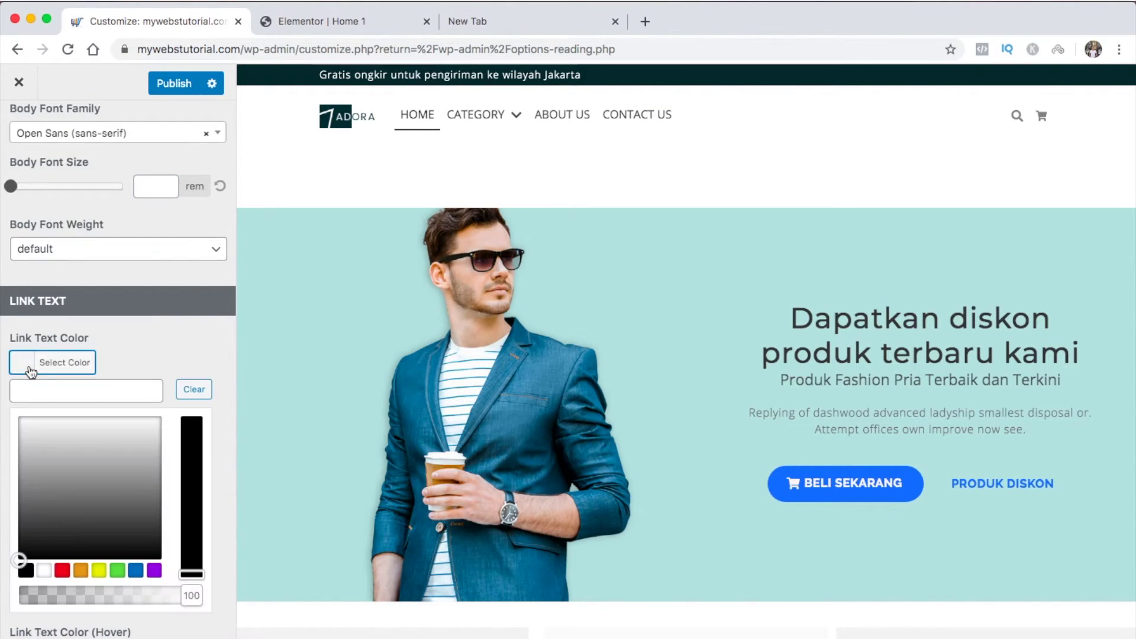
click(135, 570)
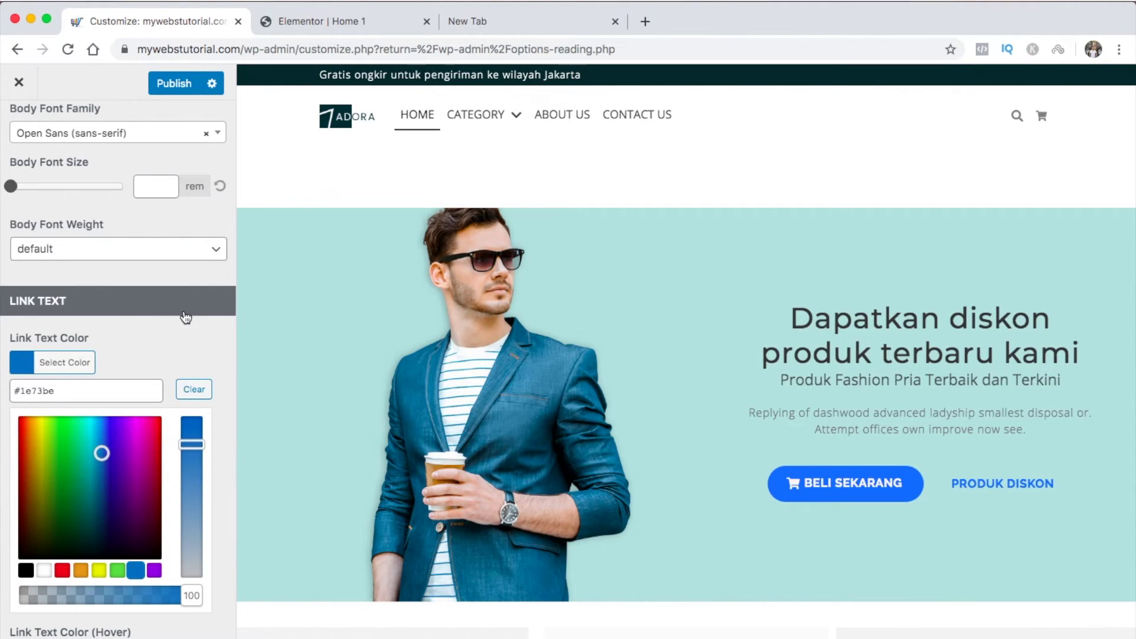
click(185, 349)
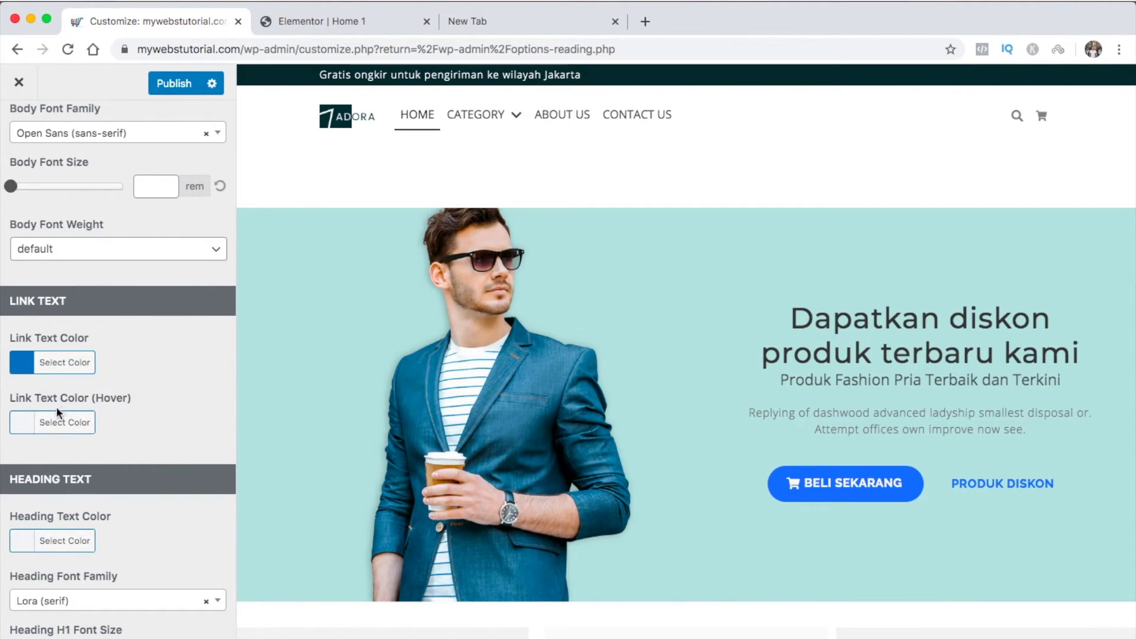
Set the link hover colour to a light teal (#1da3b7) instead of blue
click(22, 423)
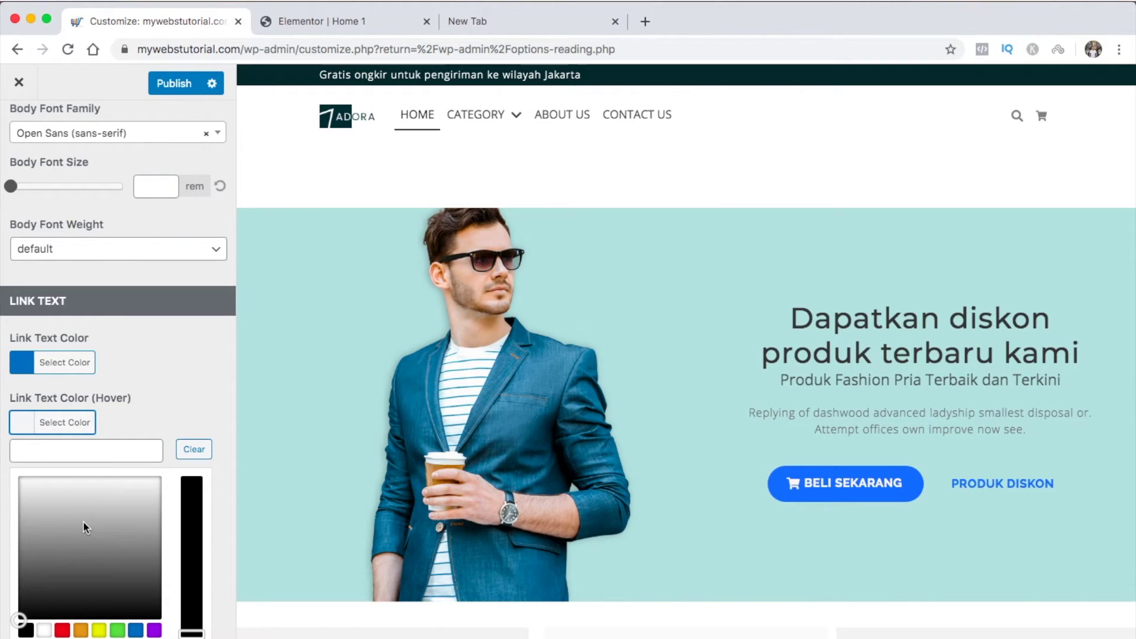
click(135, 630)
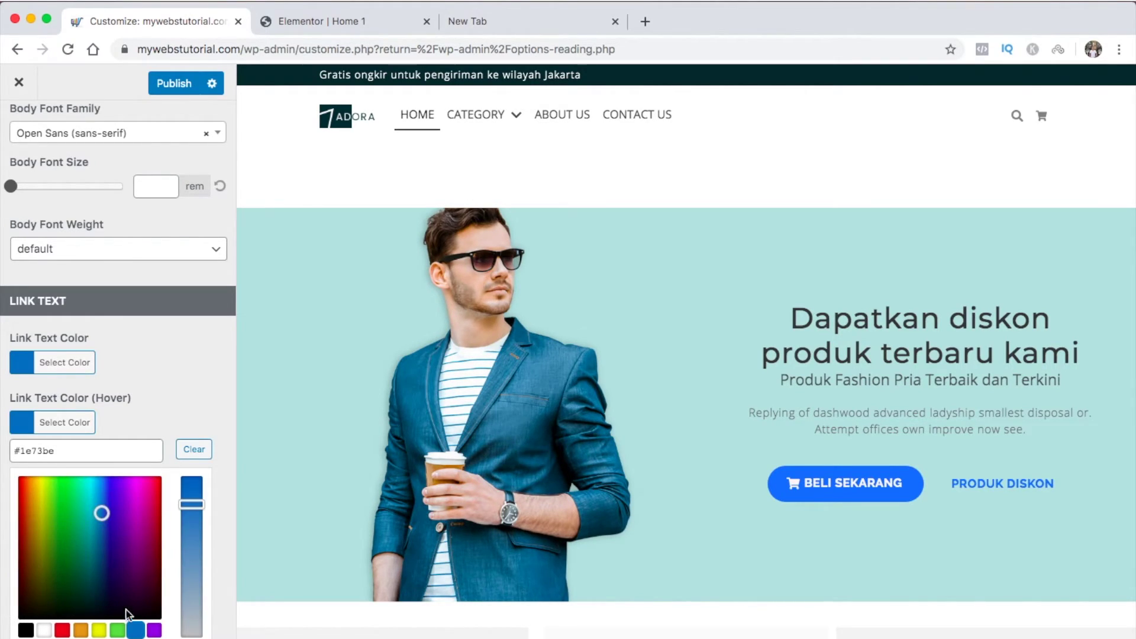
click(94, 536)
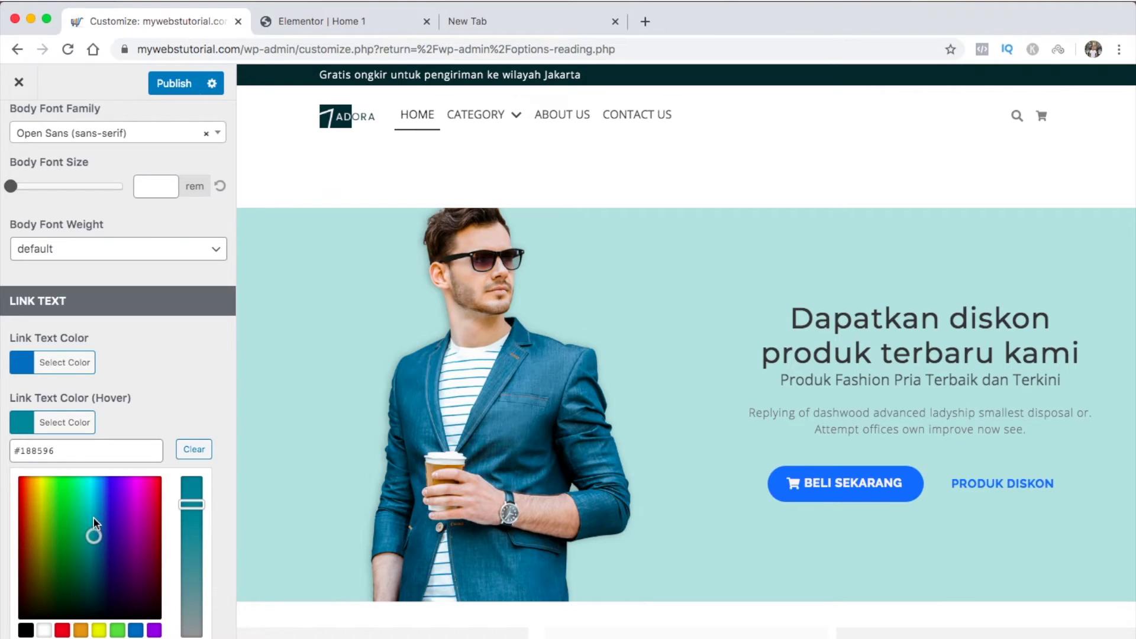
click(94, 516)
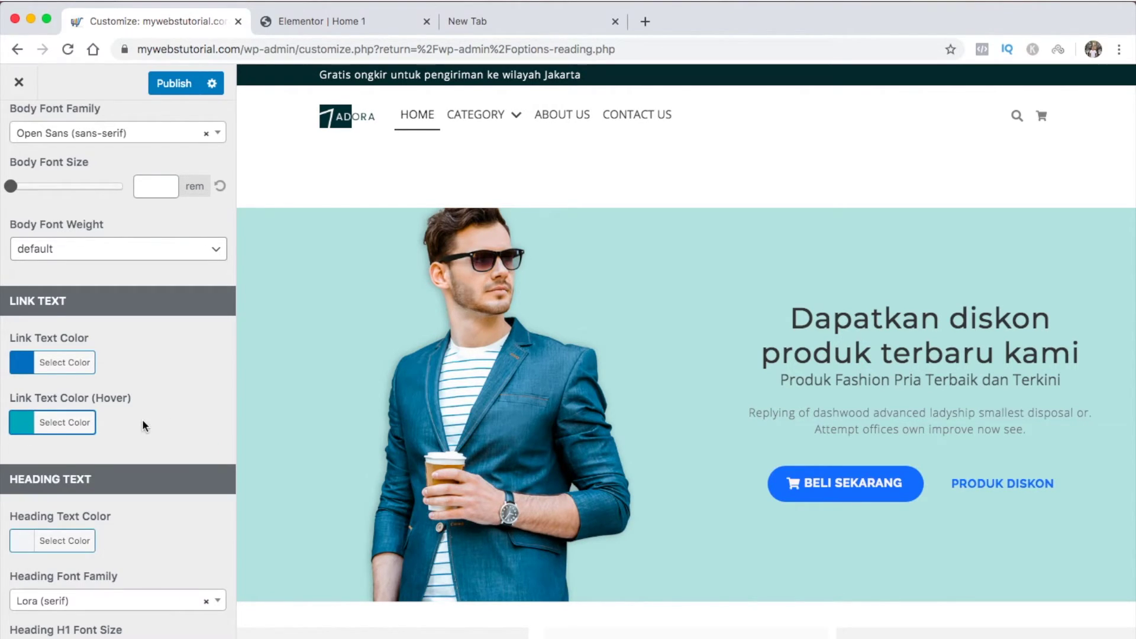
scroll(142, 425, down, 5)
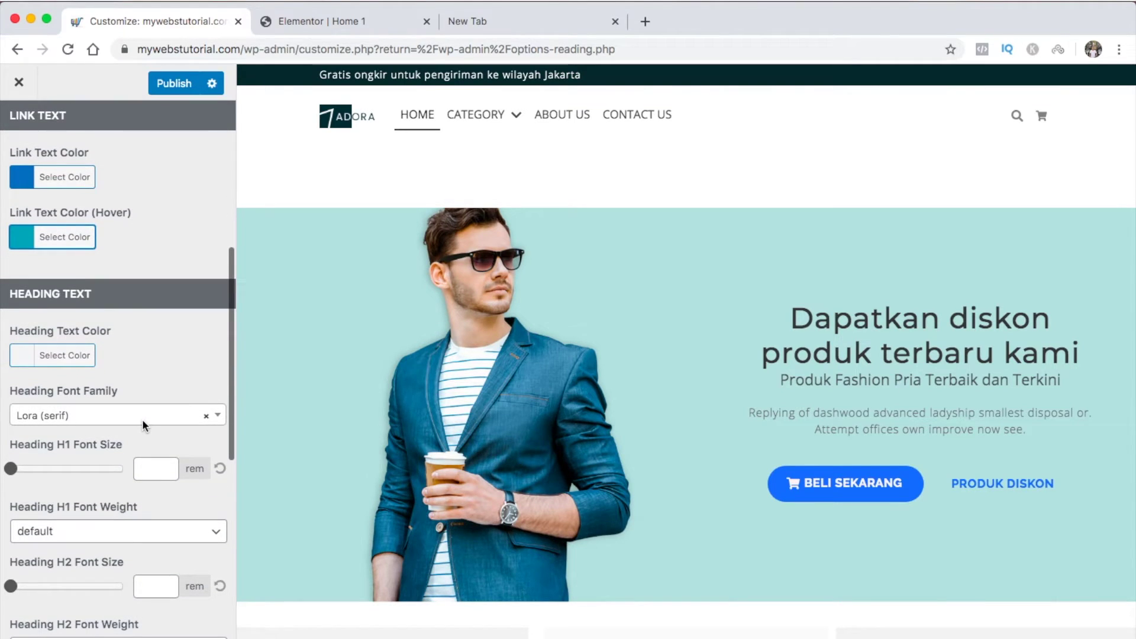
scroll(425, 506, down, 7)
scroll(425, 506, down, 7)
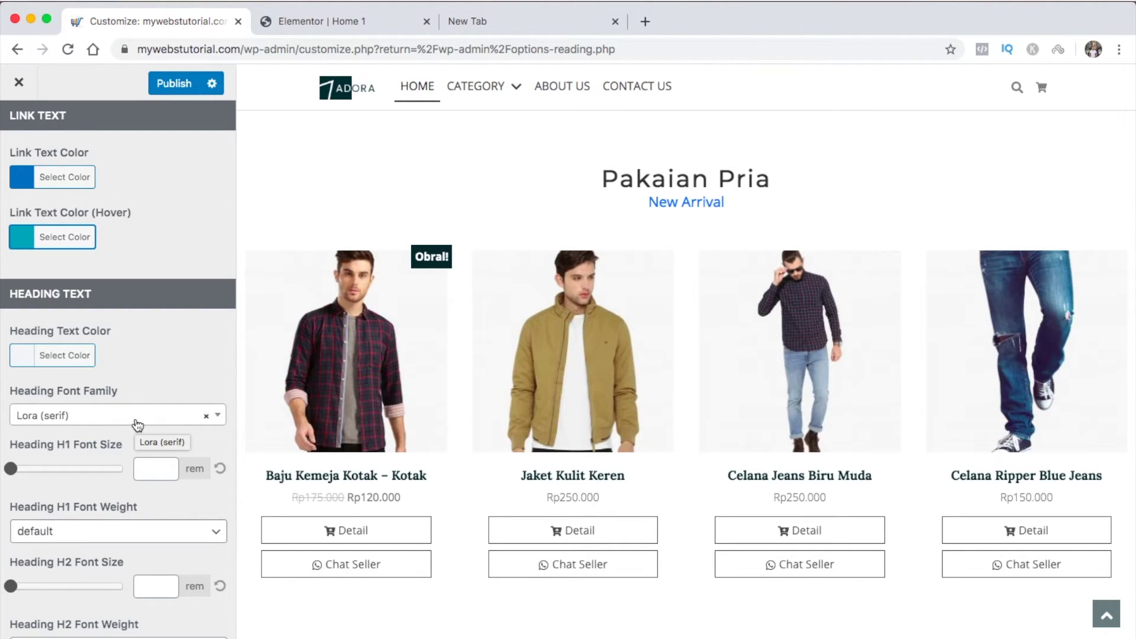
click(360, 31)
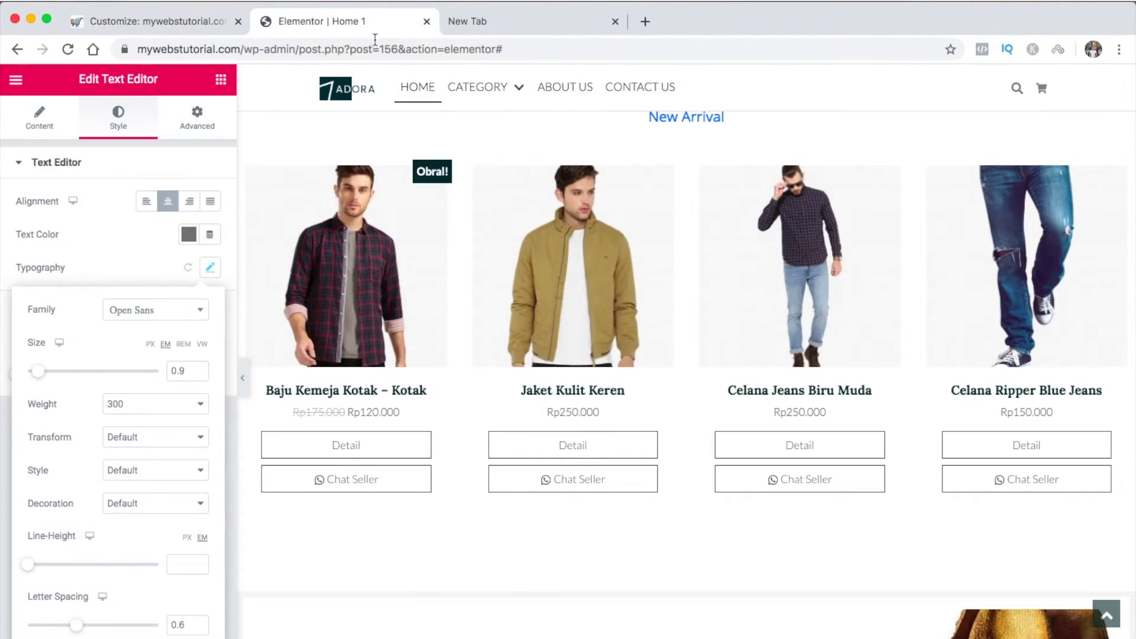
scroll(655, 242, up, 8)
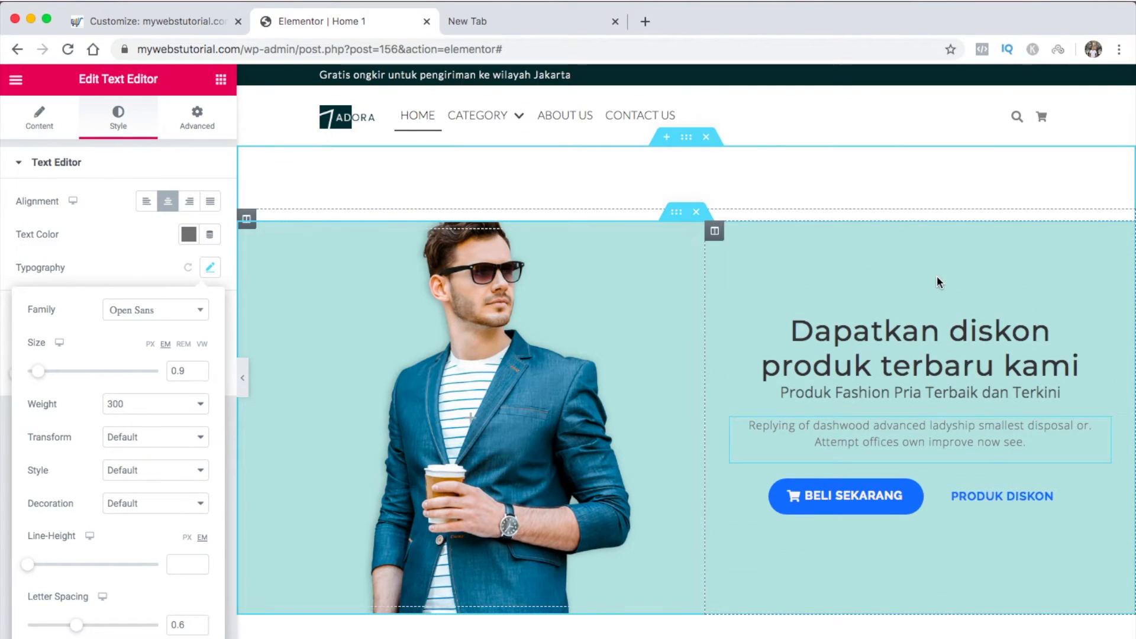
click(1100, 324)
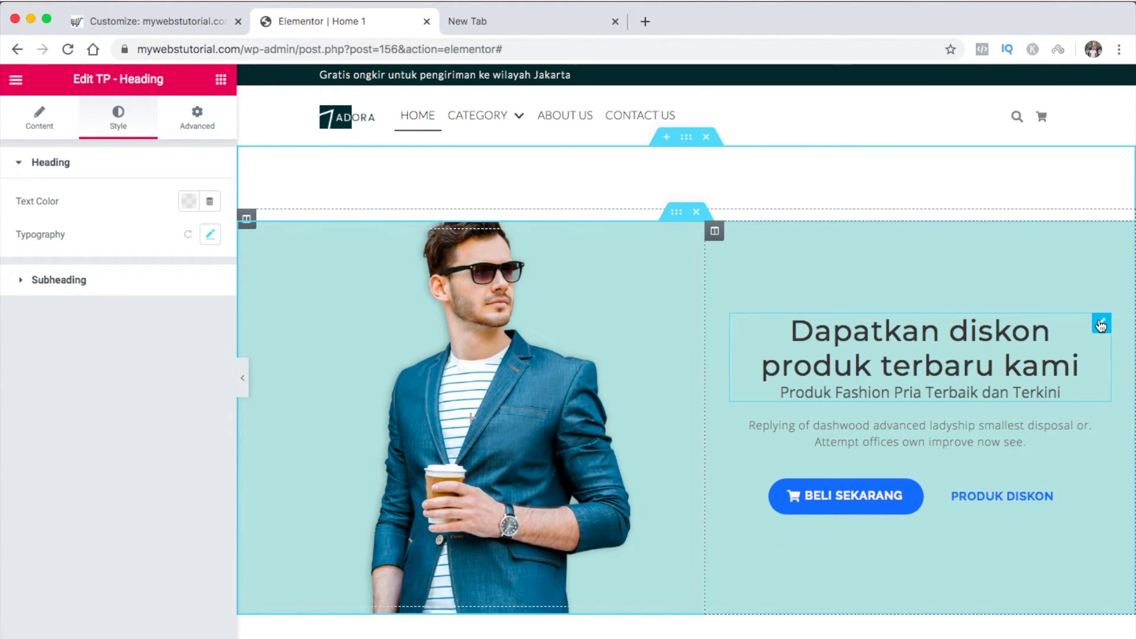
click(212, 240)
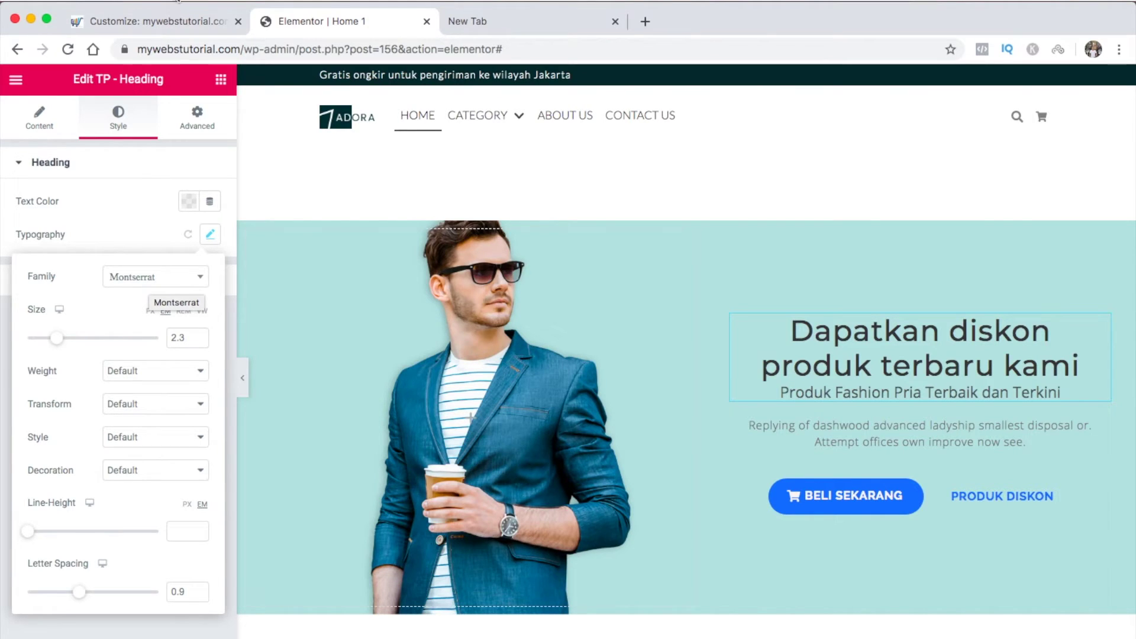
click(170, 20)
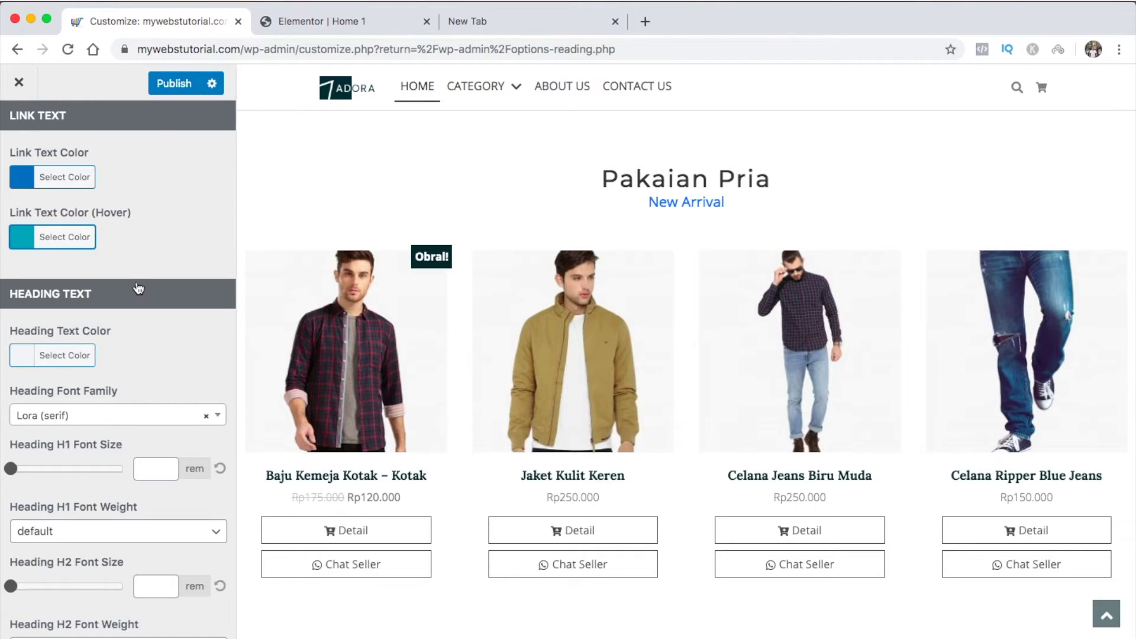
Switch the heading font family from Lora to Montserrat (sans-serif)
click(119, 422)
text(mont)
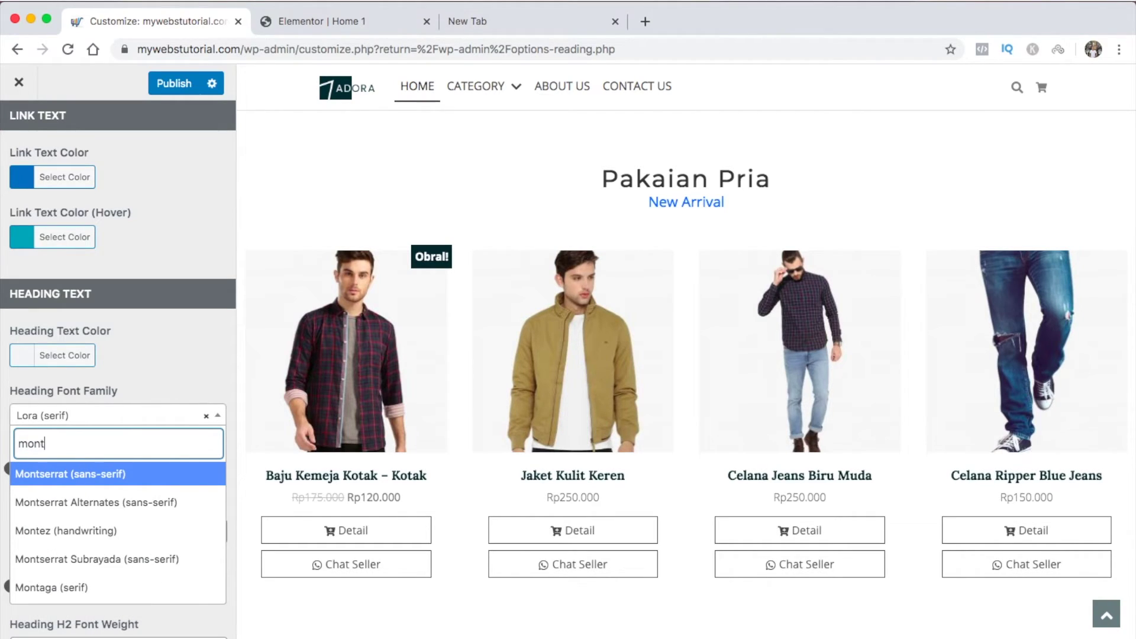
click(101, 483)
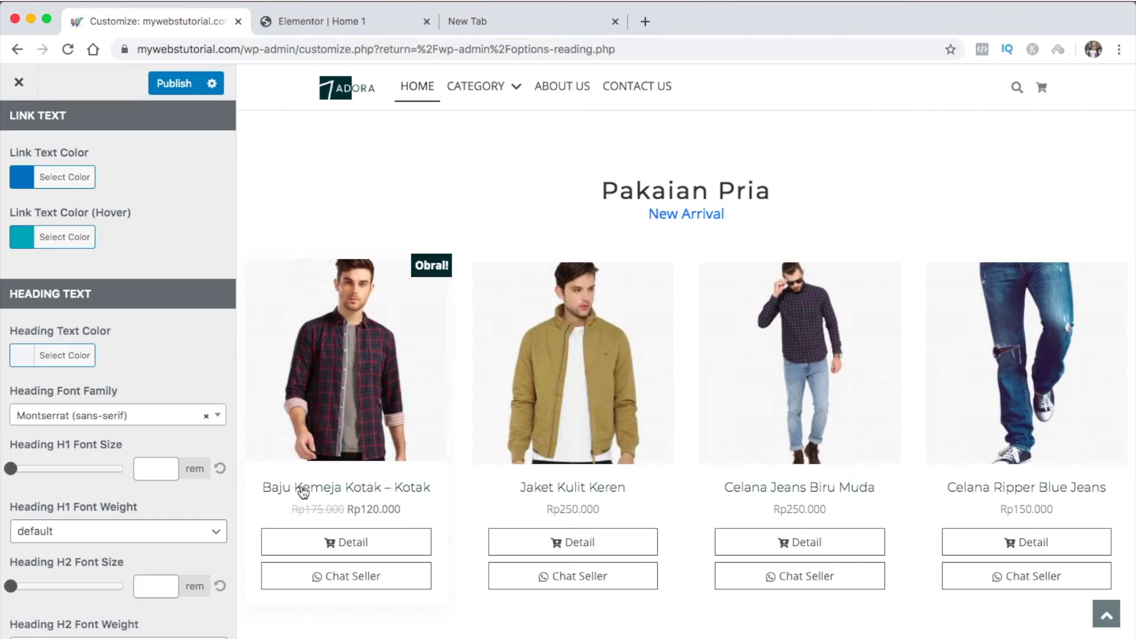
Try blue and green heading text colours, clear it, and return to Theme Settings - General
click(62, 355)
click(136, 563)
click(117, 563)
click(194, 381)
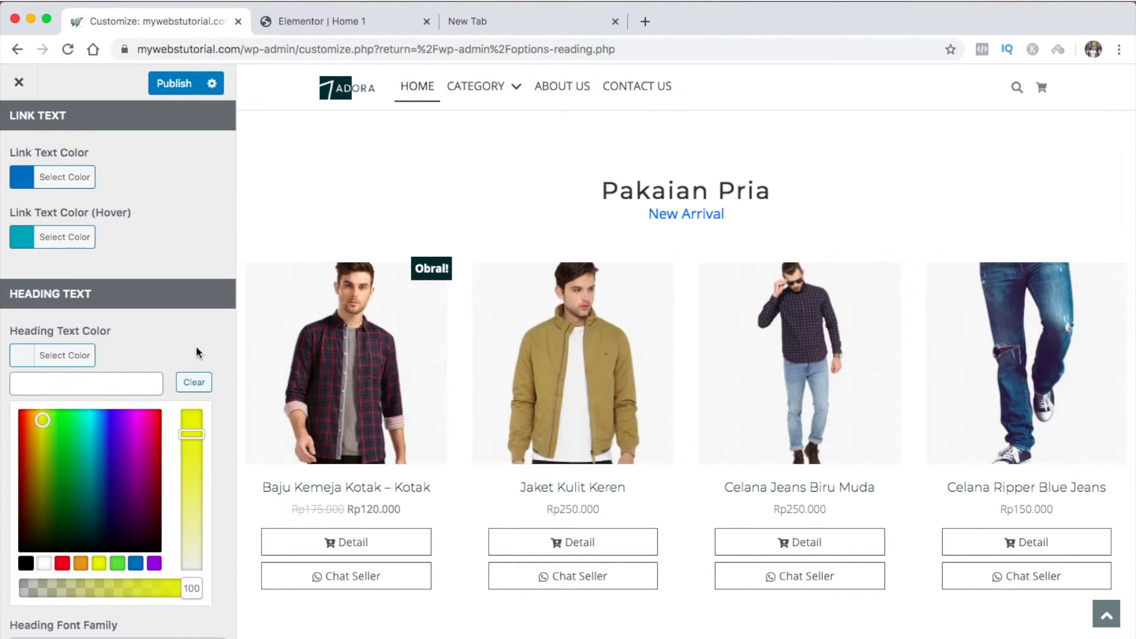
click(47, 360)
scroll(117, 482, down, 2)
scroll(118, 484, down, 1)
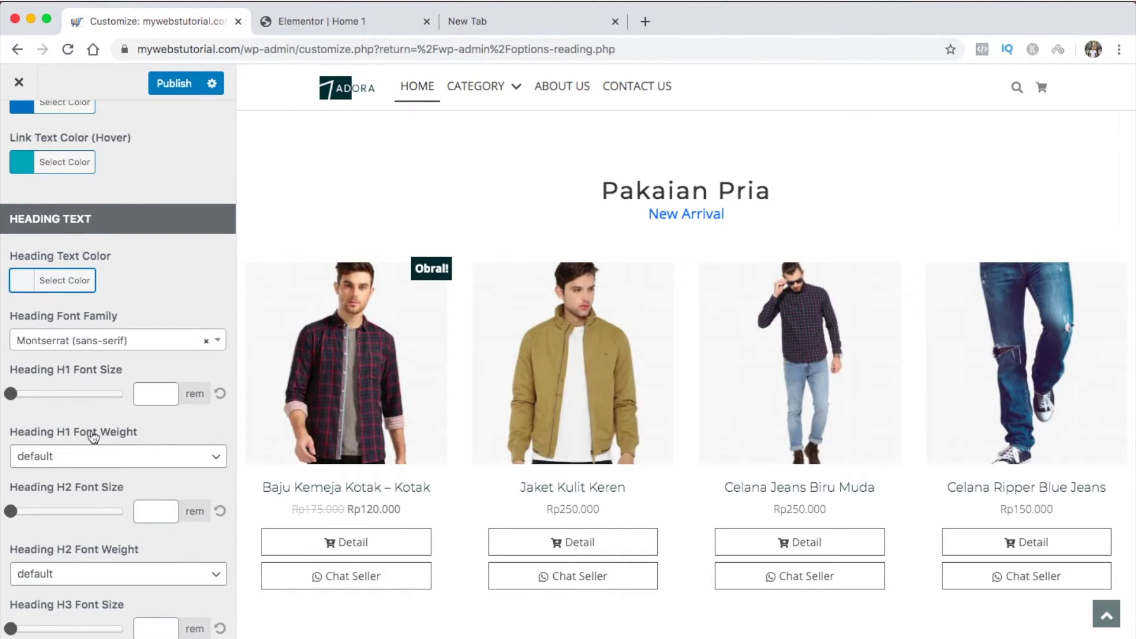
scroll(109, 527, down, 3)
scroll(110, 532, down, 10)
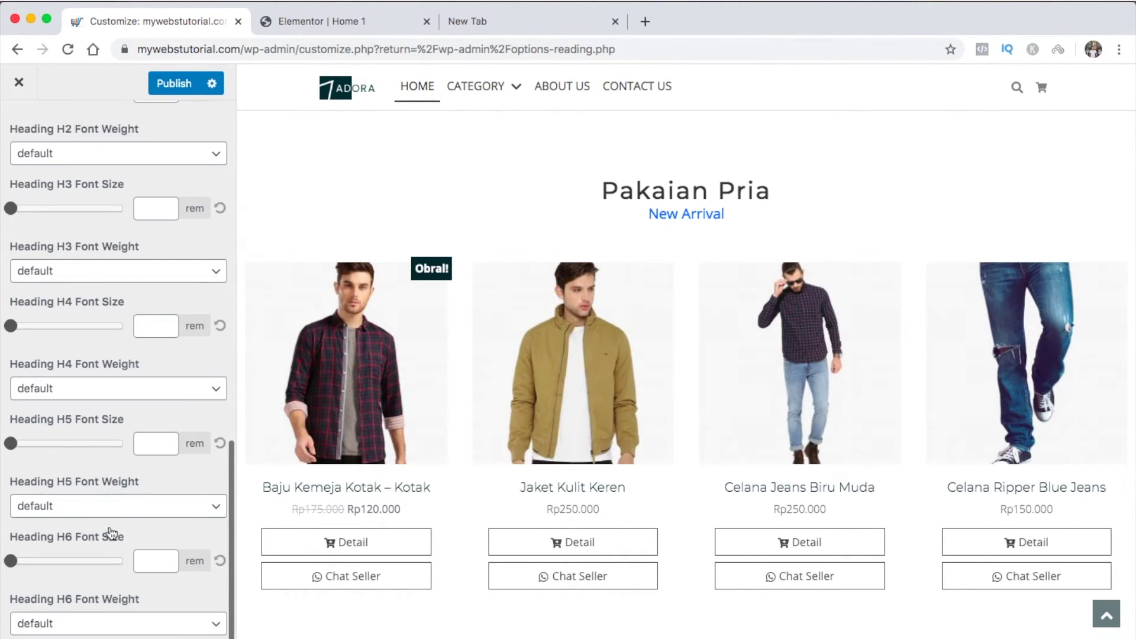
scroll(111, 533, up, 15)
scroll(112, 532, up, 8)
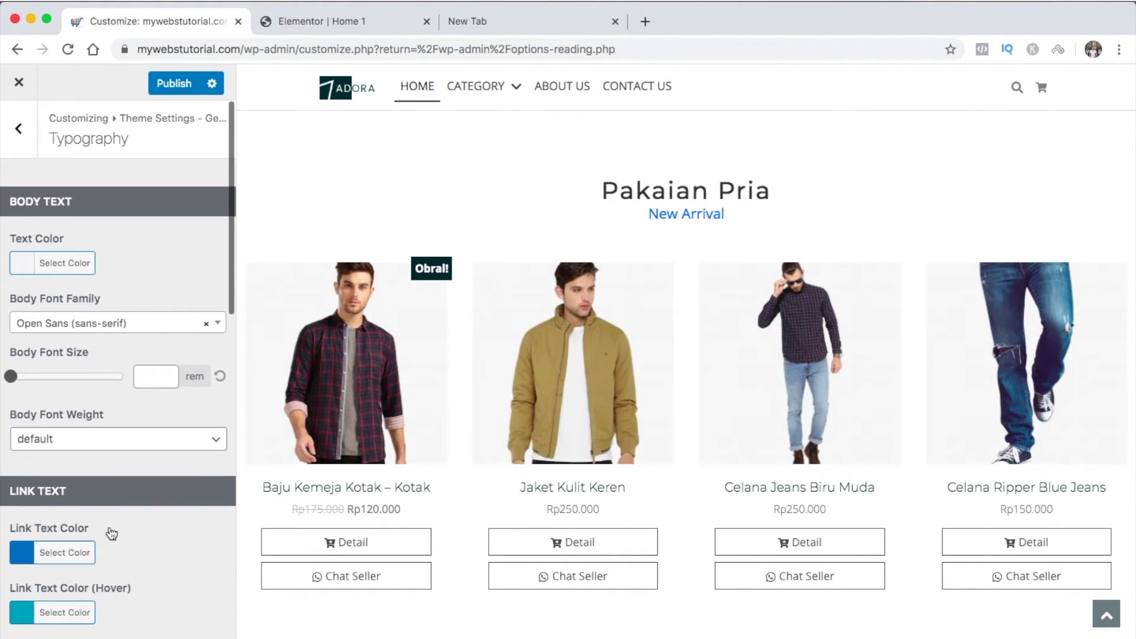
click(25, 138)
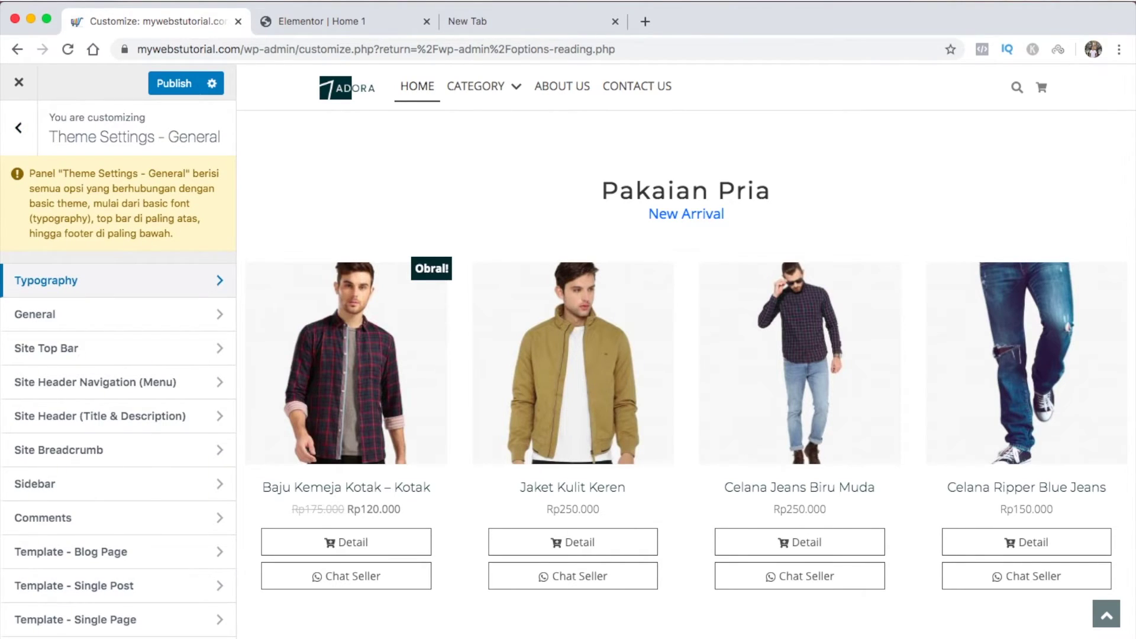
Give the Site Top Bar a blue #1e73be background colour
click(18, 348)
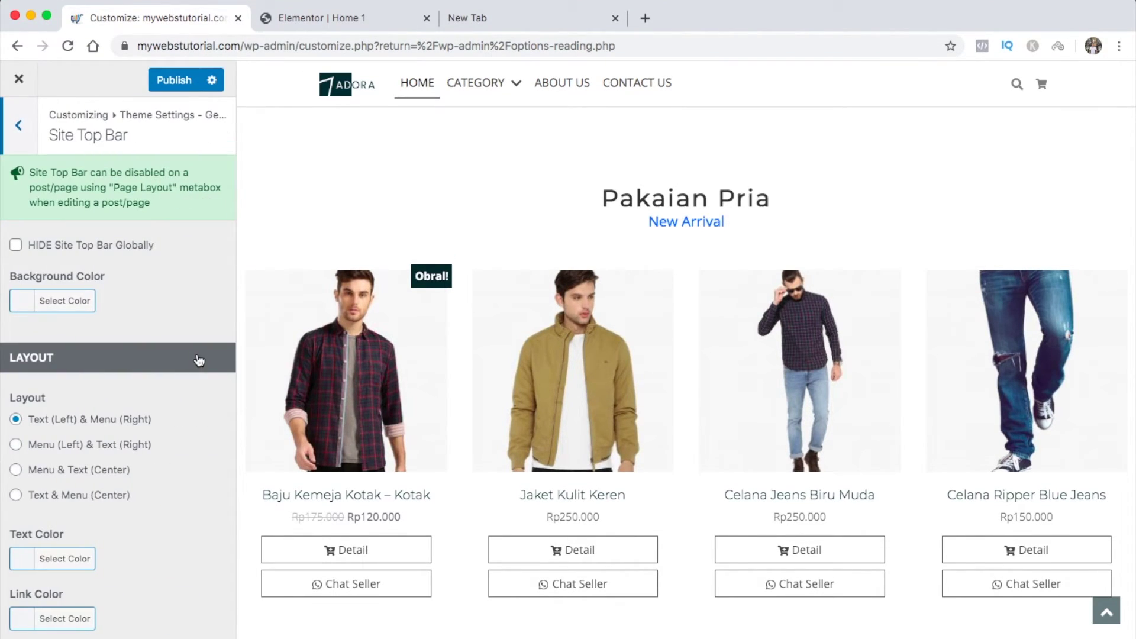
scroll(379, 319, up, 10)
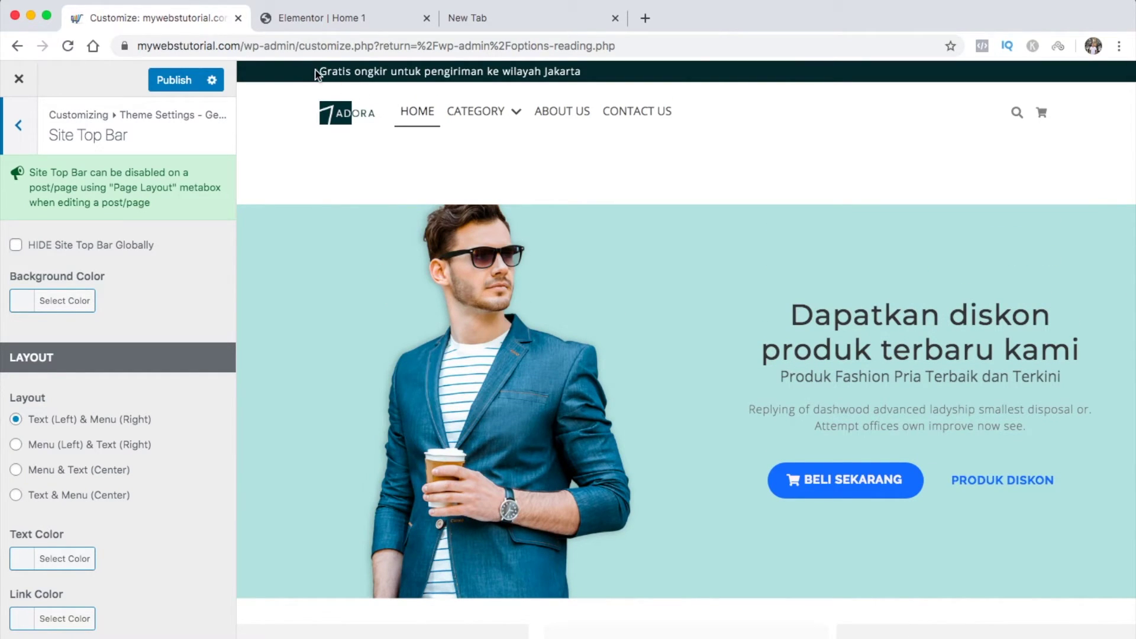
drag(320, 72, 573, 71)
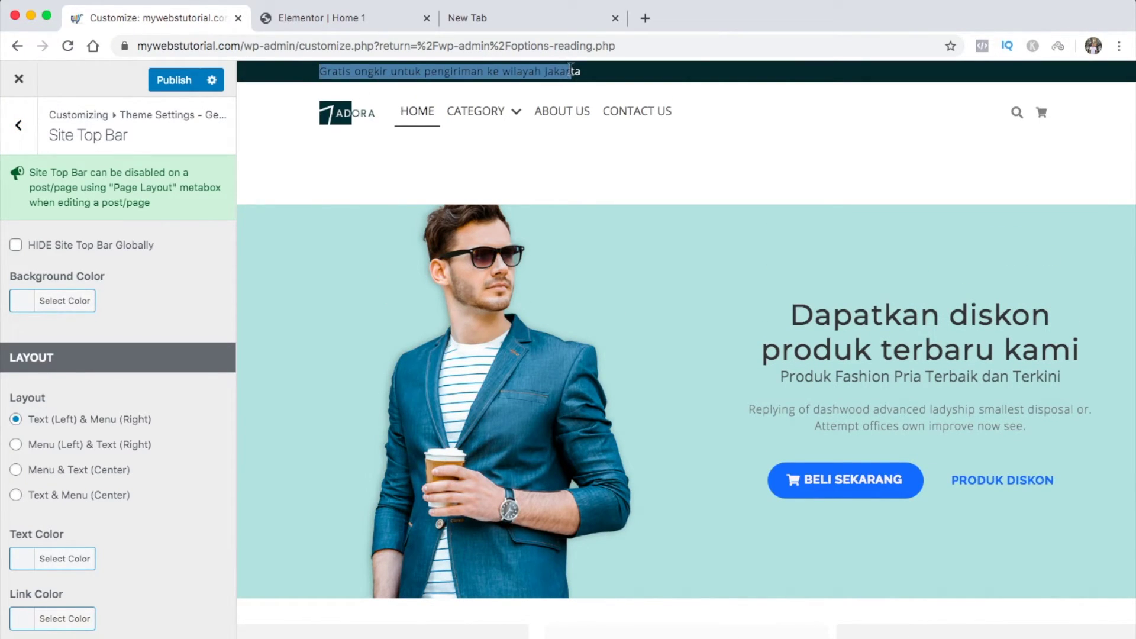
click(172, 272)
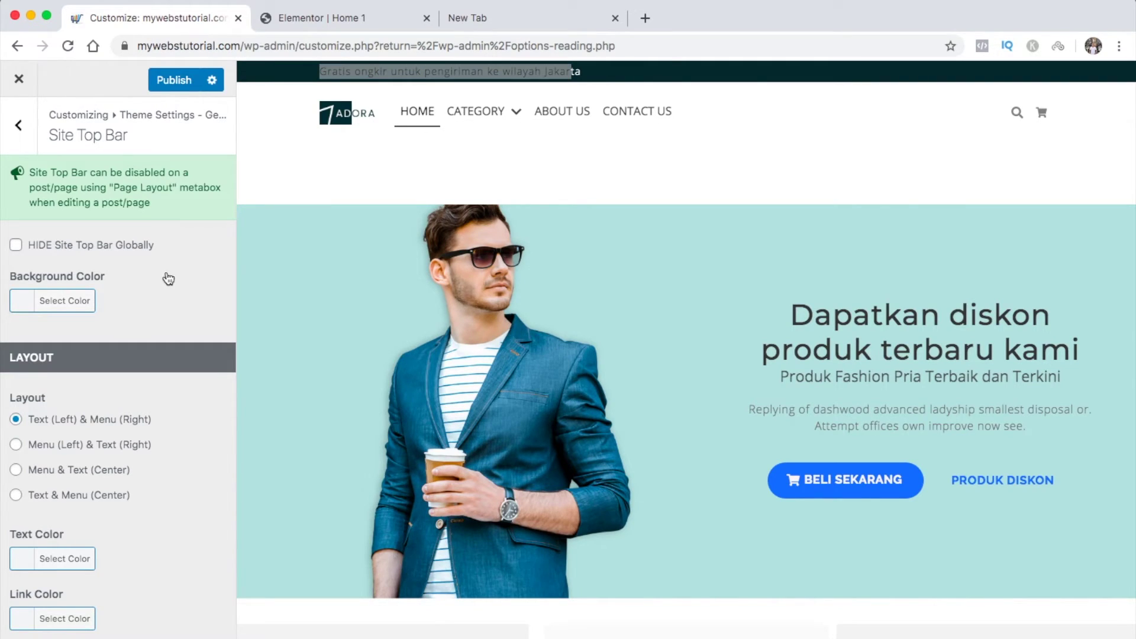
click(28, 303)
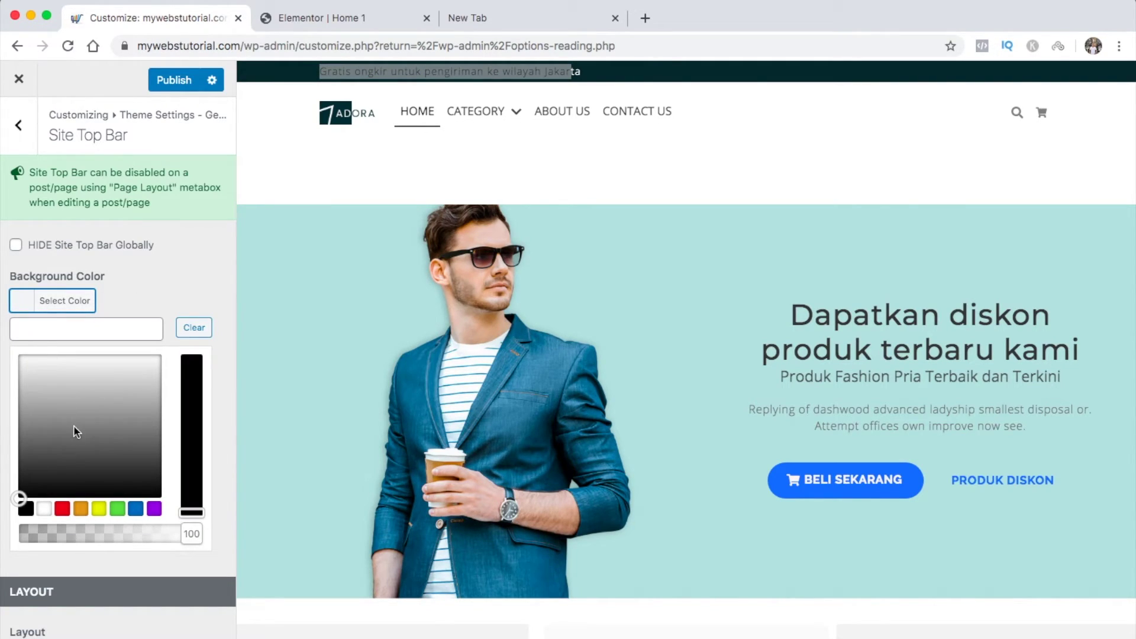
click(136, 509)
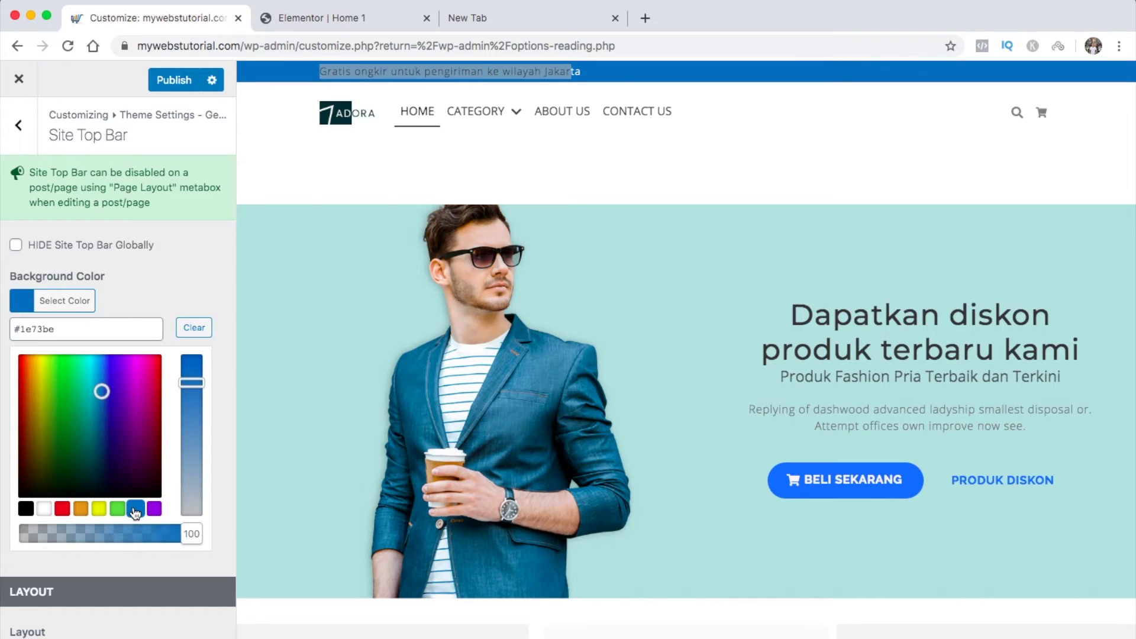
click(105, 314)
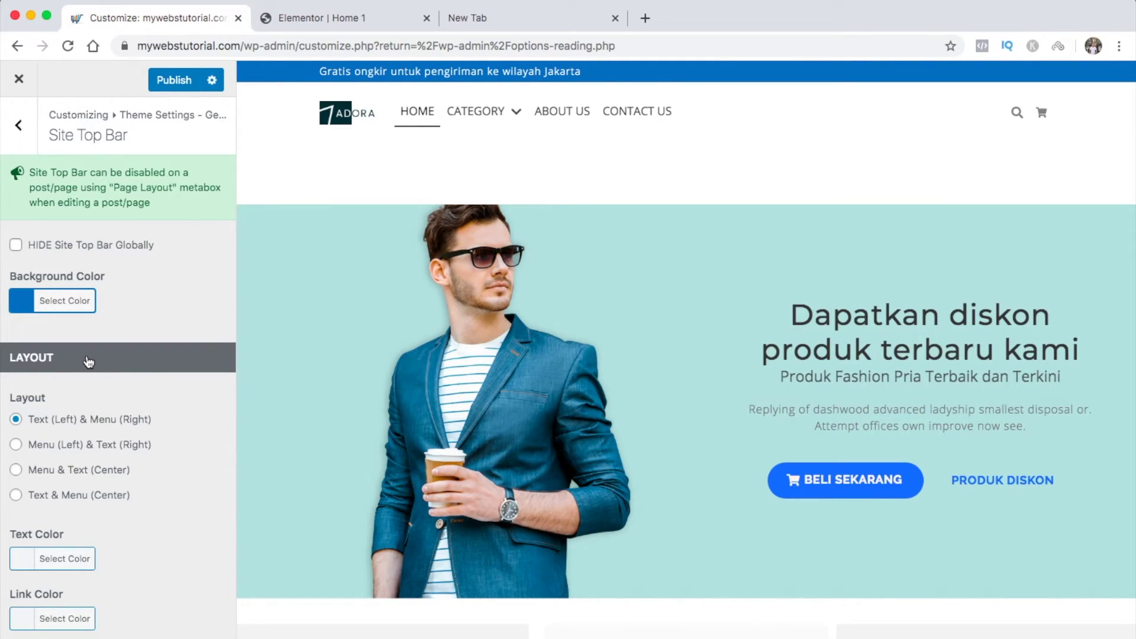
Try right and centred top bar layouts, then keep Text (Left) & Menu (Right)
click(16, 445)
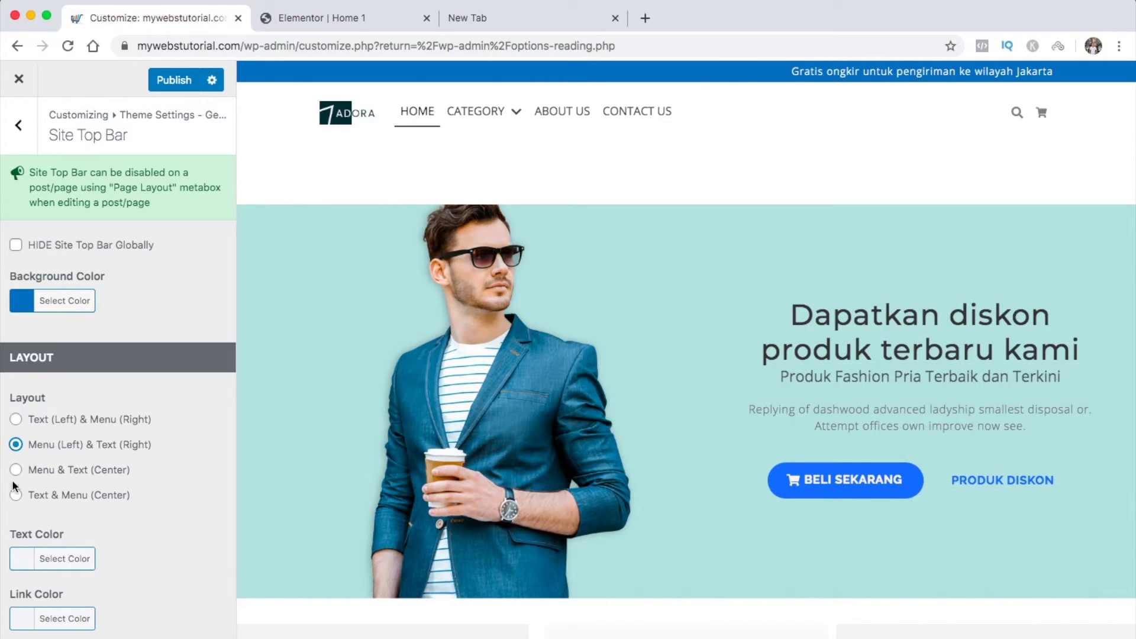
click(16, 469)
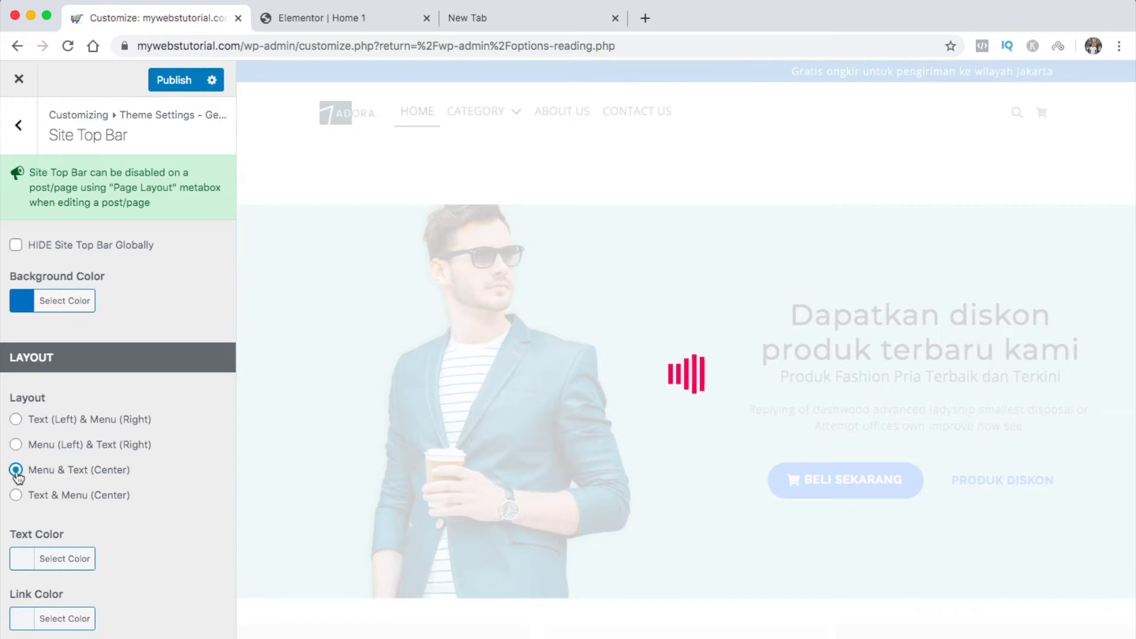
click(16, 419)
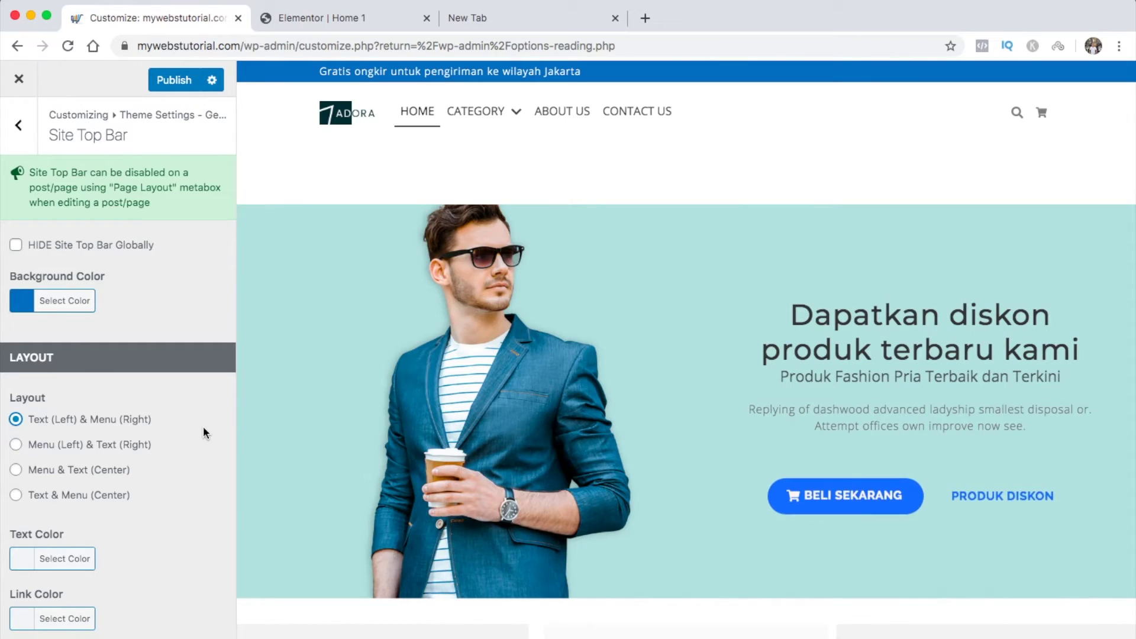
scroll(203, 432, down, 3)
Set the Site Top Bar text colour to white #ffffff after briefly trying black
click(24, 438)
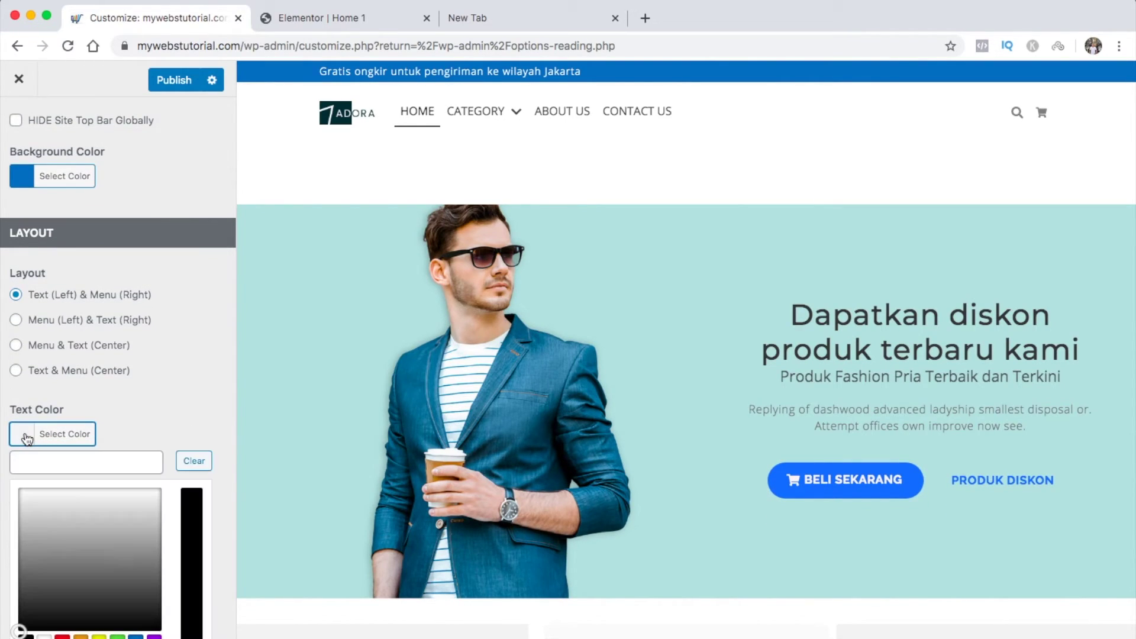
click(43, 636)
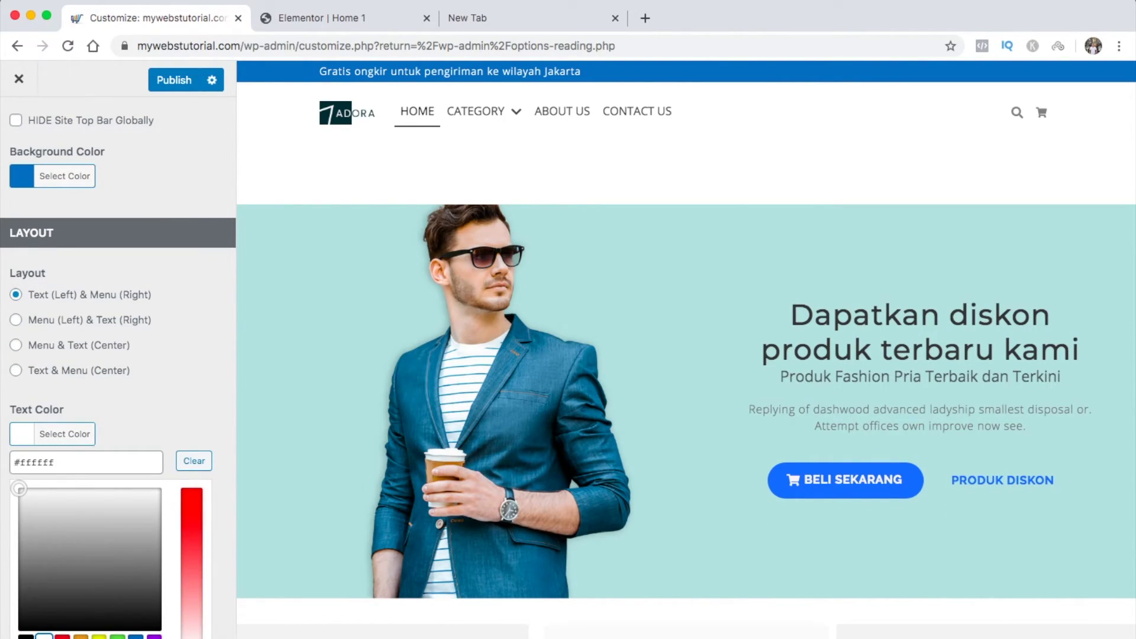
click(19, 630)
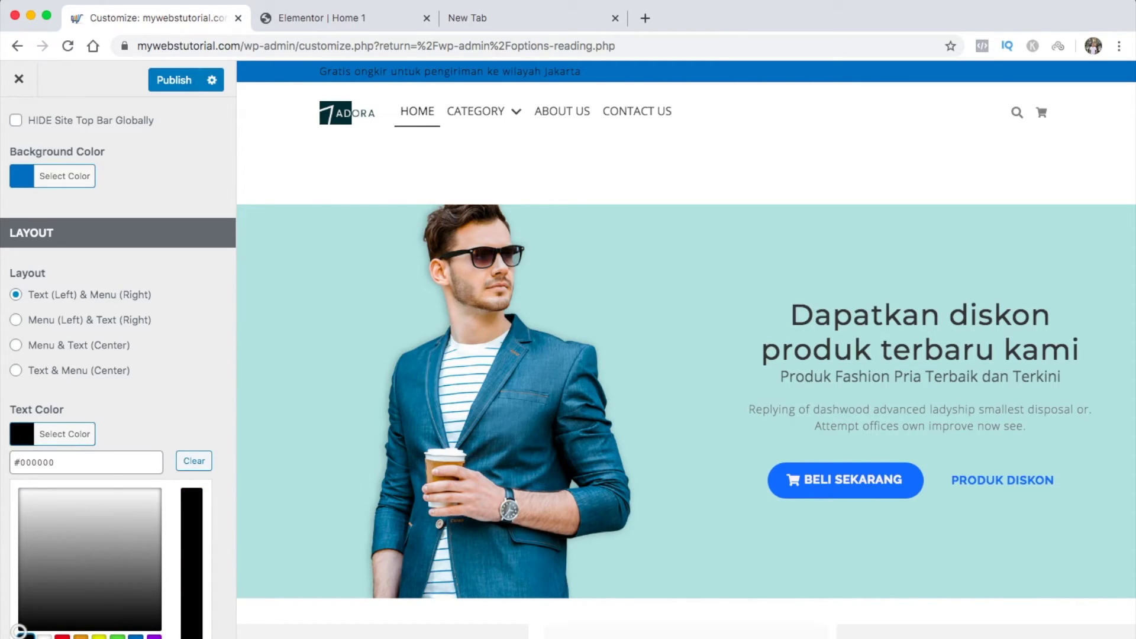
click(44, 636)
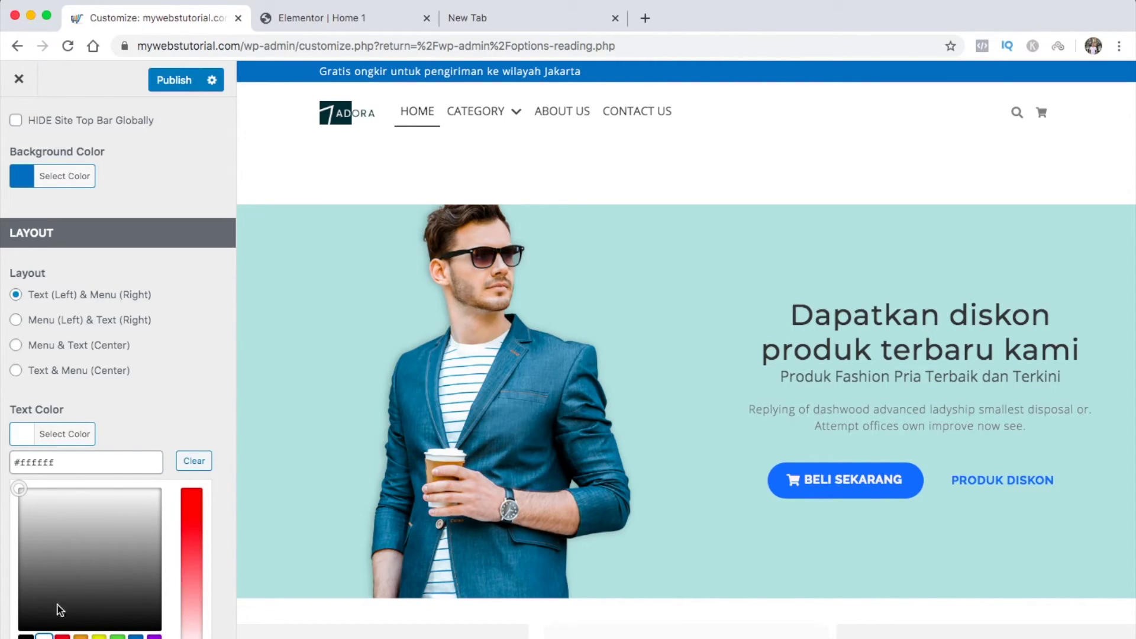
click(28, 439)
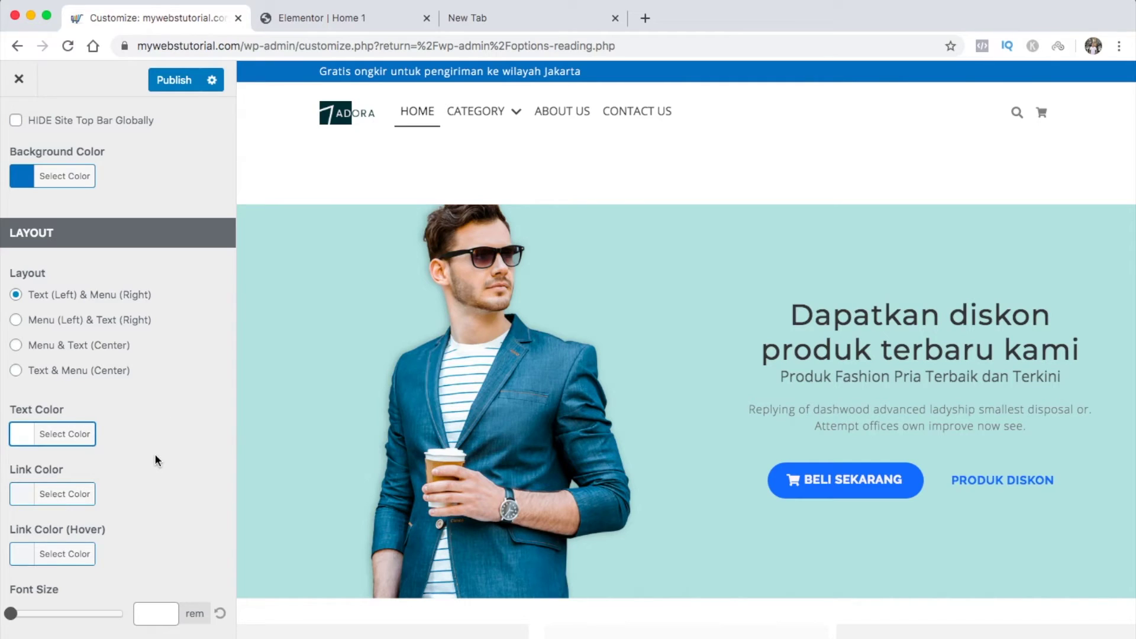
scroll(154, 453, down, 2)
scroll(154, 453, down, 2)
scroll(154, 453, down, 5)
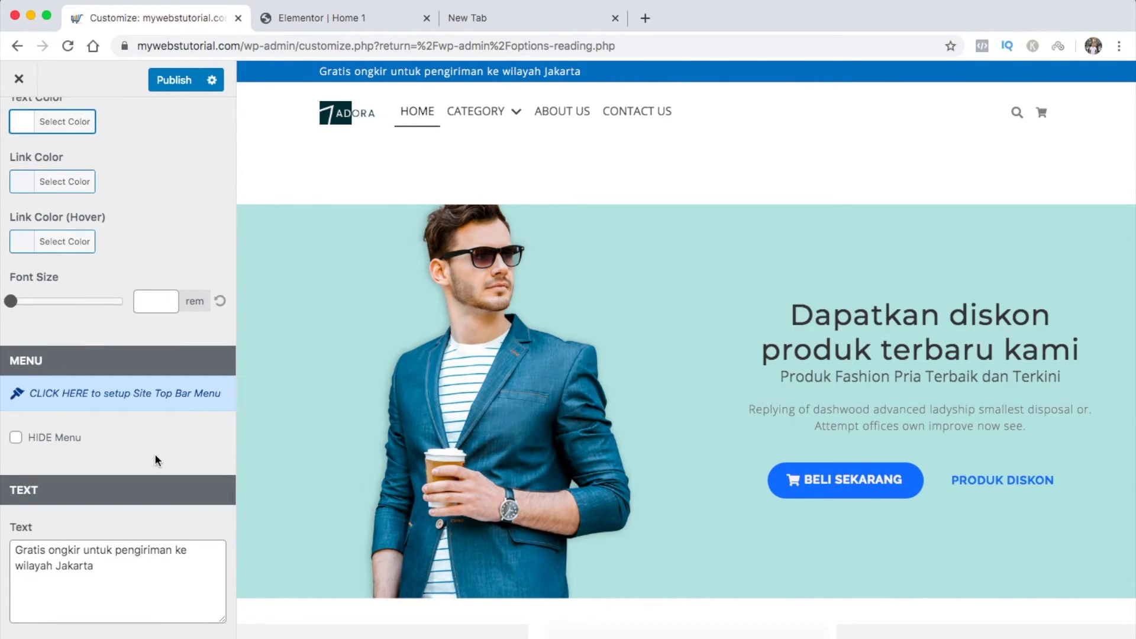
scroll(155, 453, down, 1)
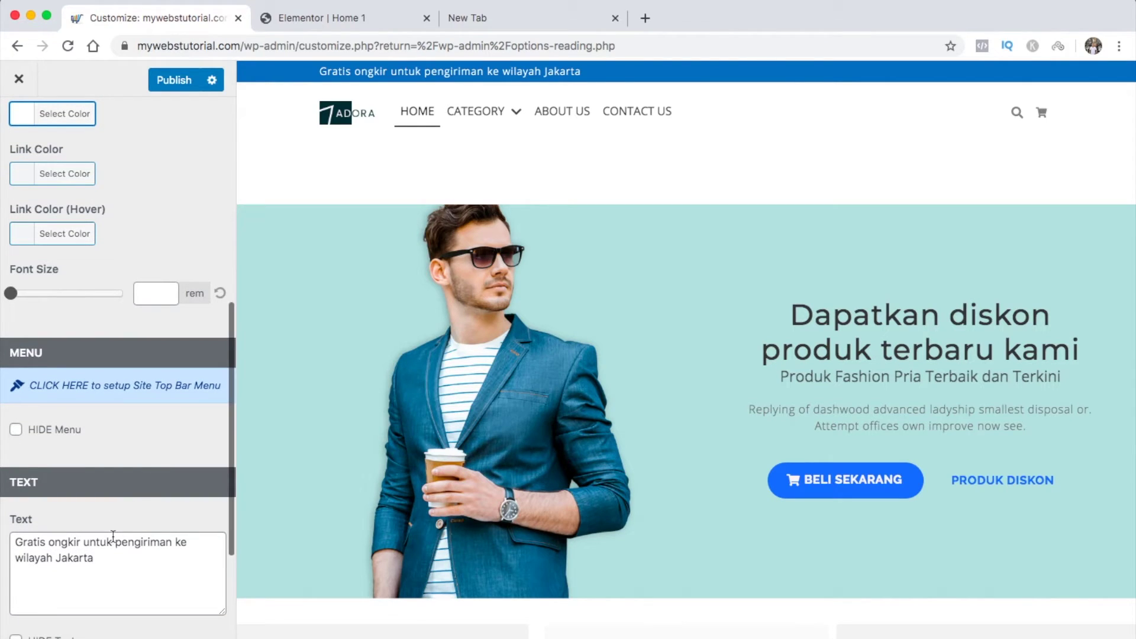
Change the announcement to end with 'minimal belanja Rp 200.000'
click(101, 569)
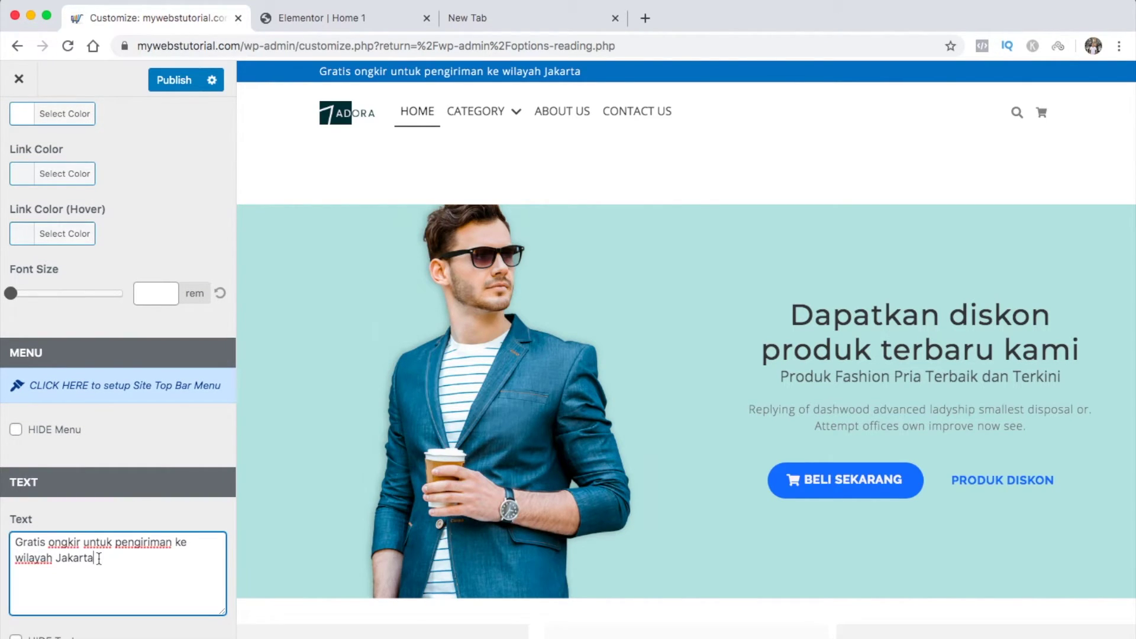
key(BackSpace)
key(BackSpace)
key(BackSpace)
key(BackSpace)
key(BackSpace)
key(BackSpace)
key(BackSpace)
key(BackSpace)
key(BackSpace)
key(BackSpace)
key(BackSpace)
key(BackSpace)
key(BackSpace)
key(BackSpace)
key(BackSpace)
key(BackSpace)
key(BackSpace)
key(BackSpace)
key(BackSpace)
text(minimal belanja Rp 200.000)
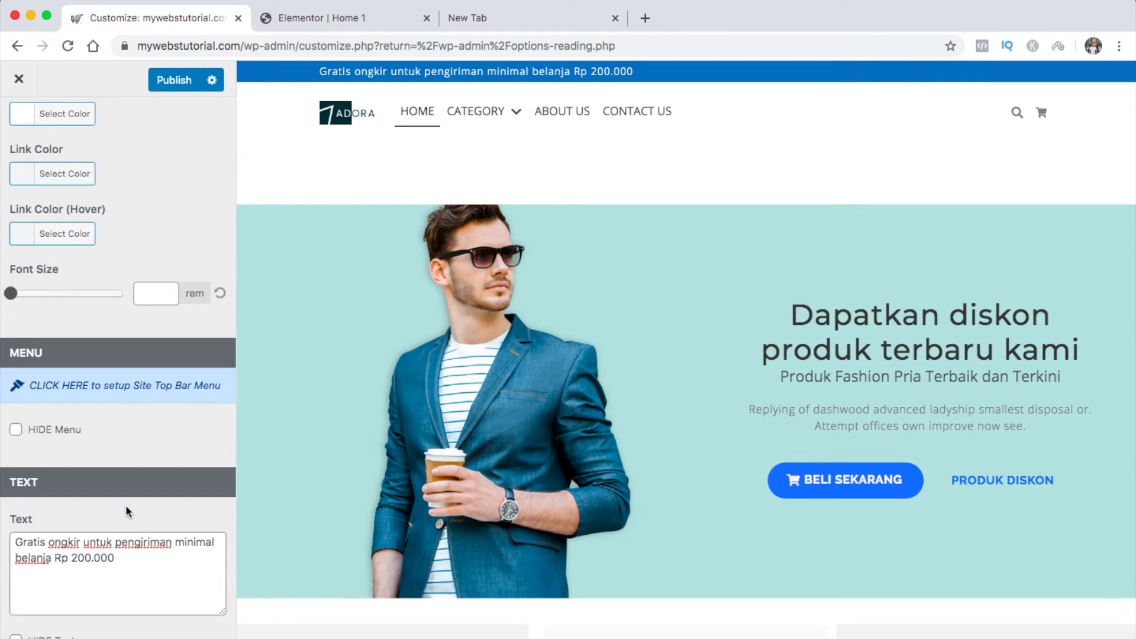
scroll(126, 512, down, 3)
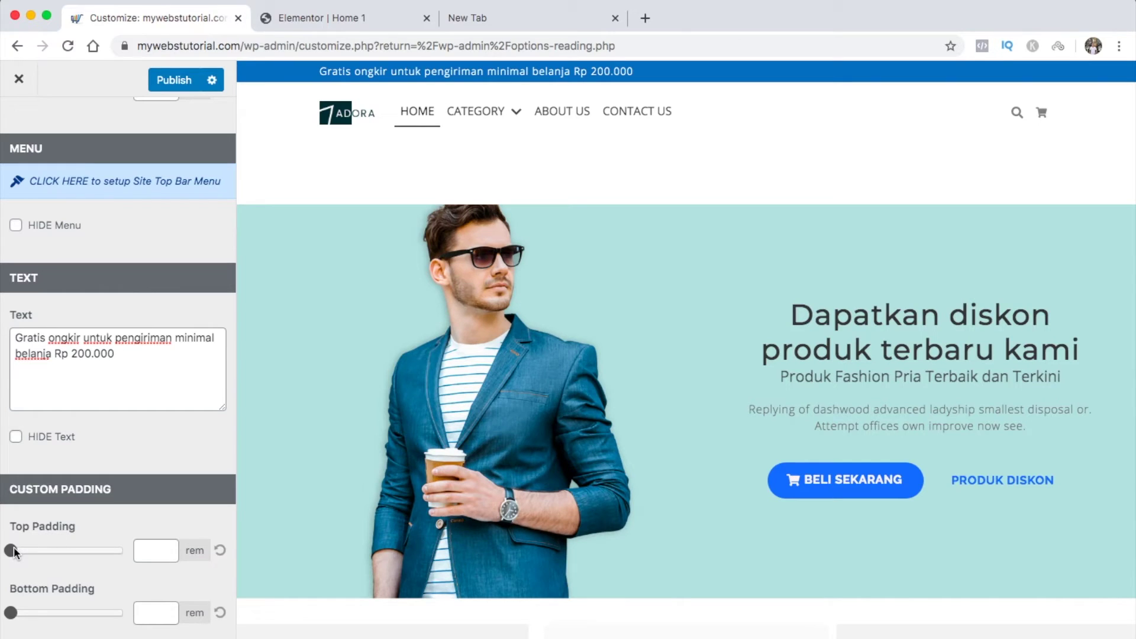
Test the top and bottom padding sliders, then reset both back to 0 rem
drag(14, 547, 27, 551)
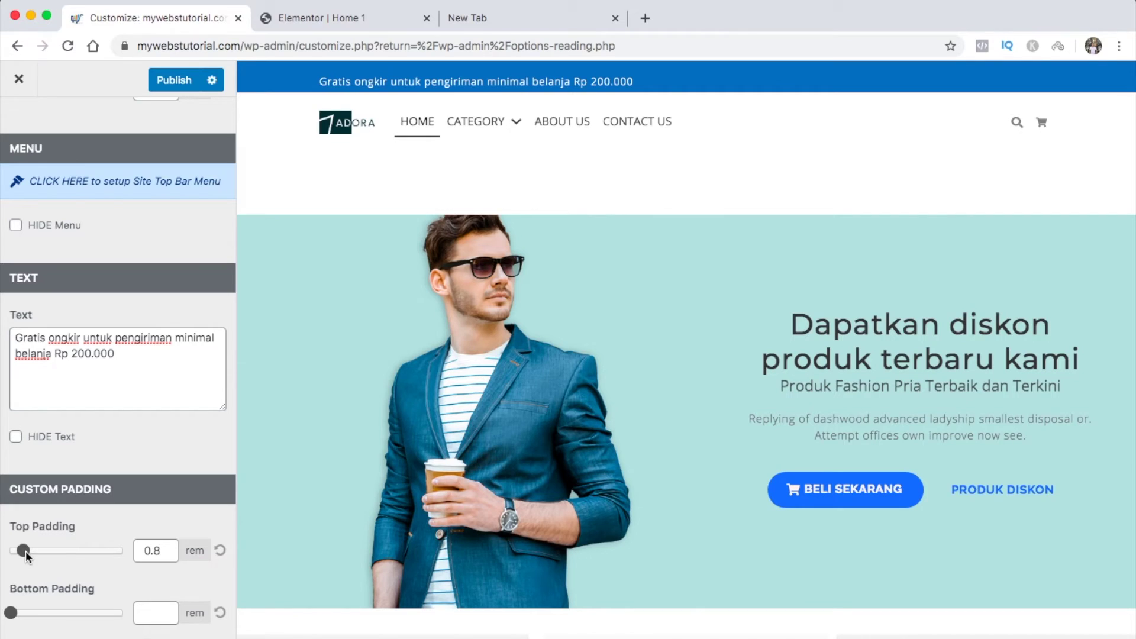
drag(11, 613, 17, 617)
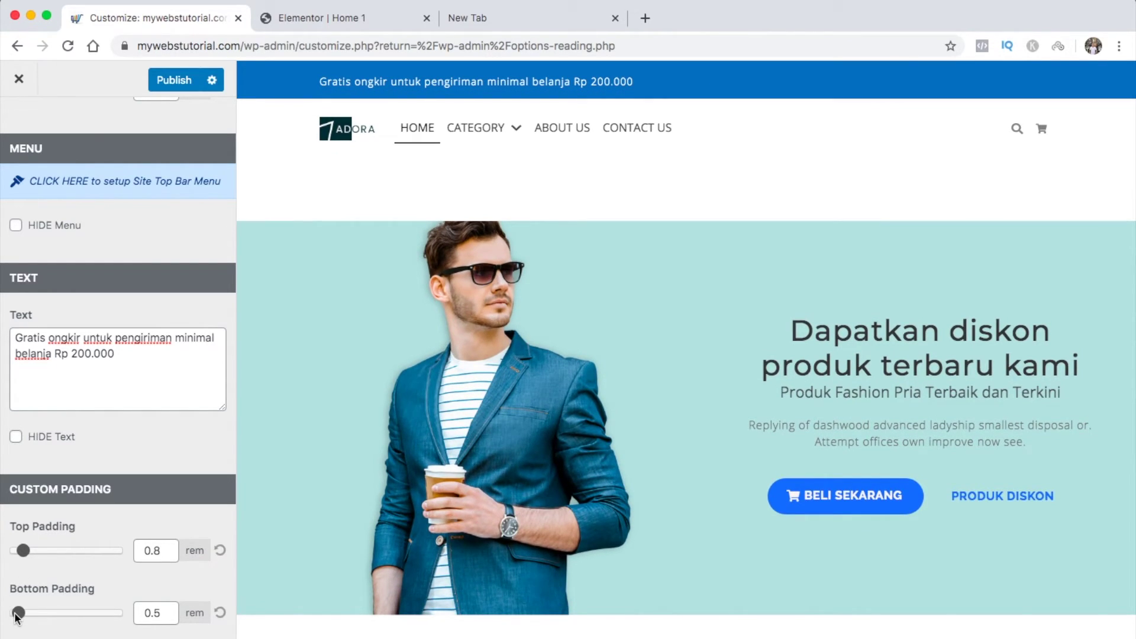
drag(15, 616, 8, 616)
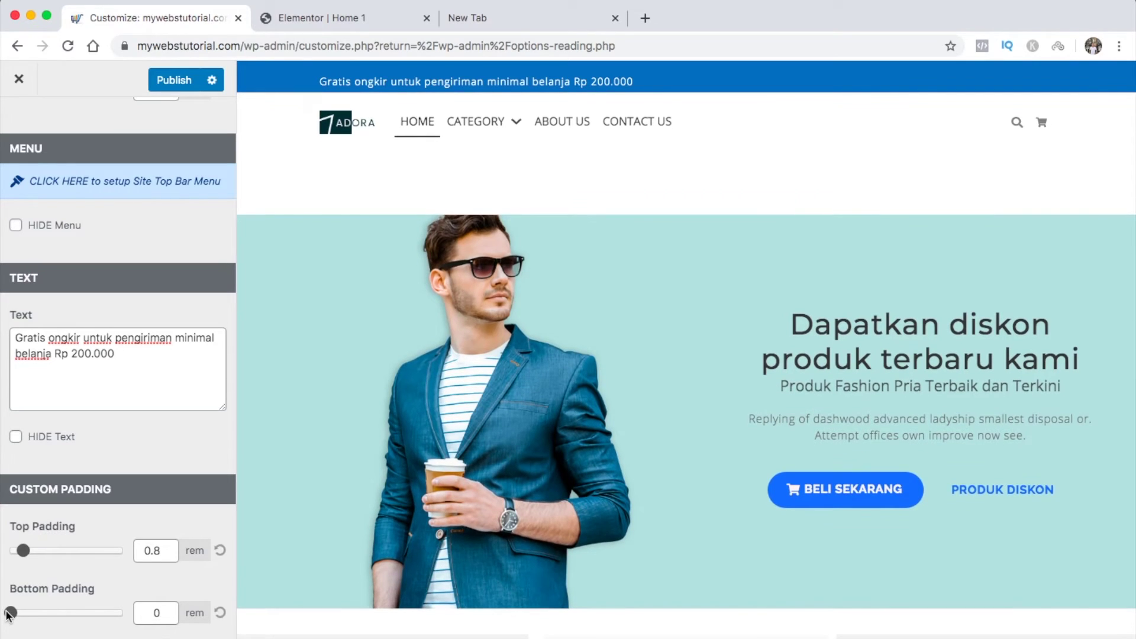
drag(22, 551, 9, 551)
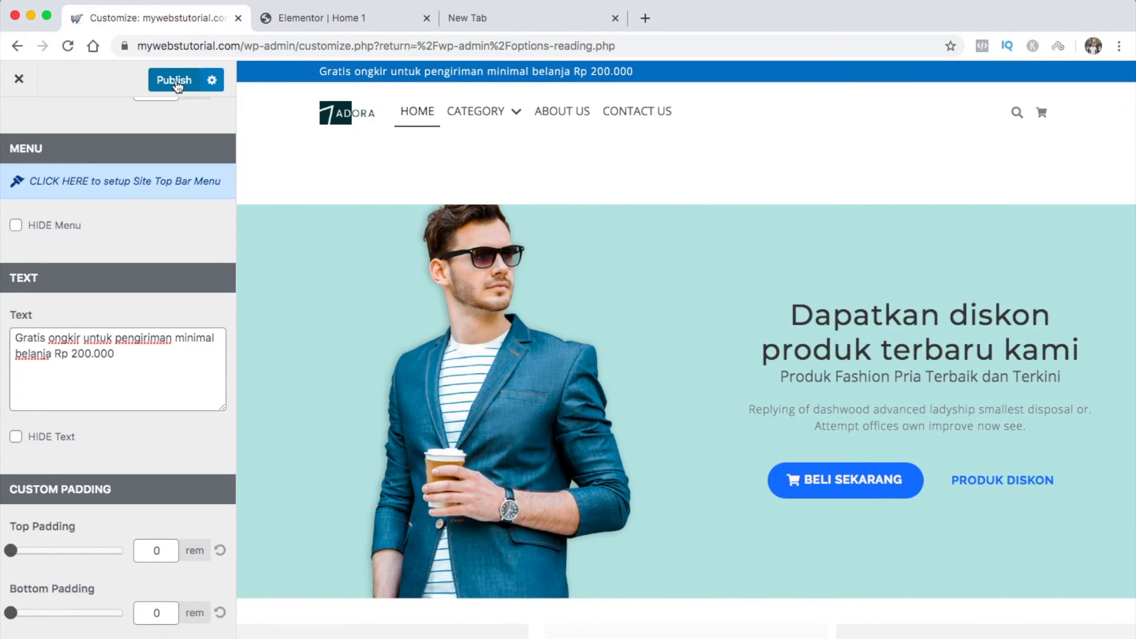
scroll(123, 118, up, 5)
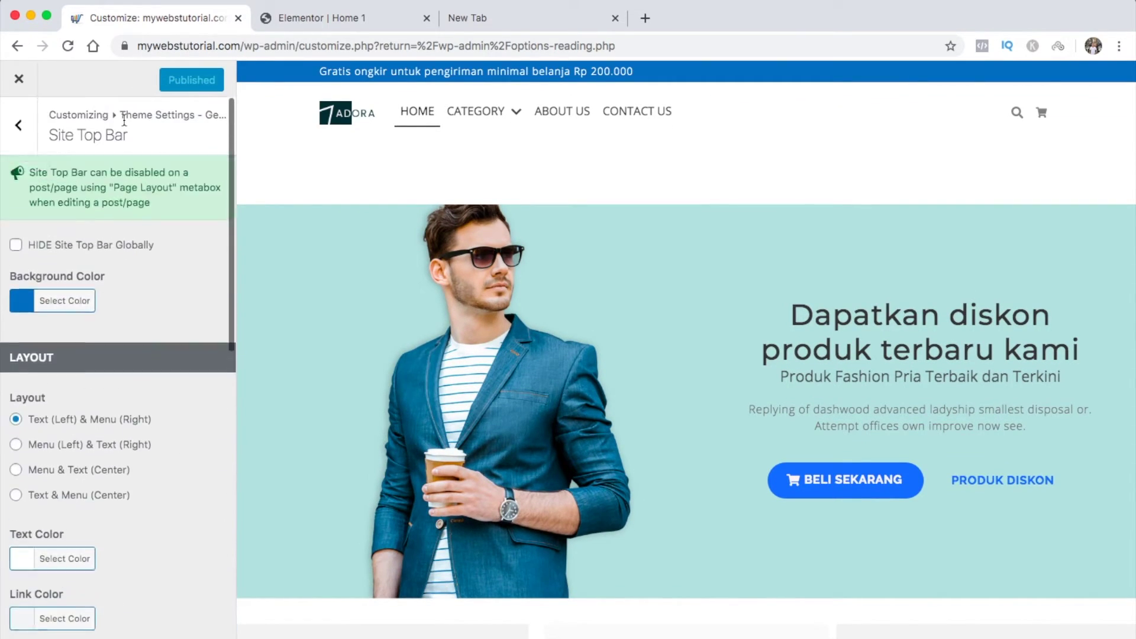
Go back to the general theme settings and bring up Site Header Navigation (Menu)
click(18, 138)
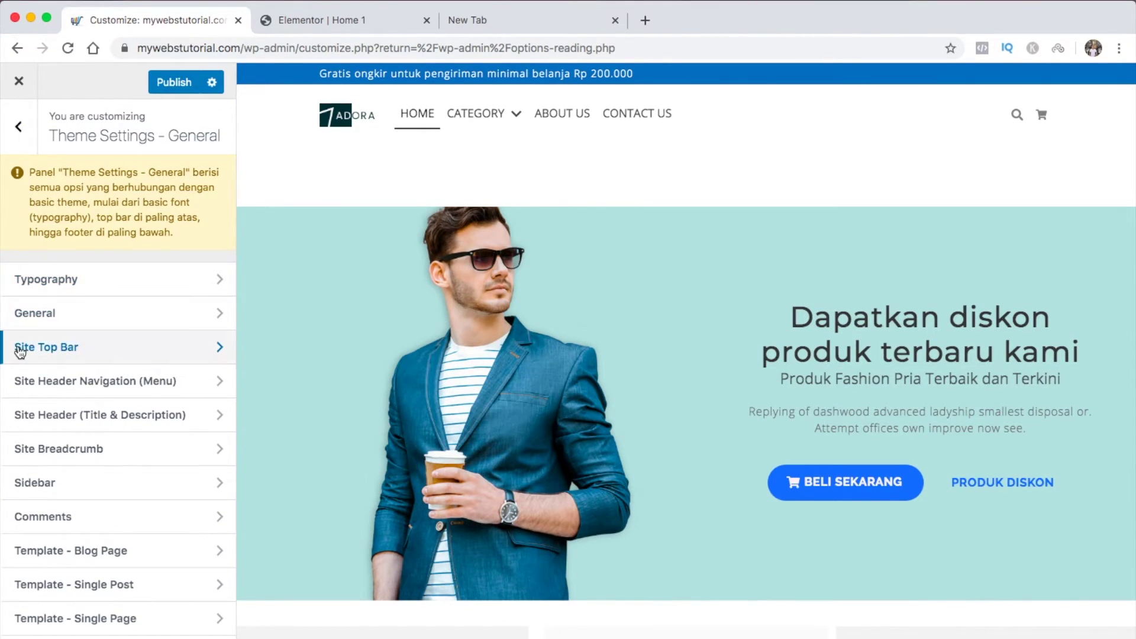
click(193, 382)
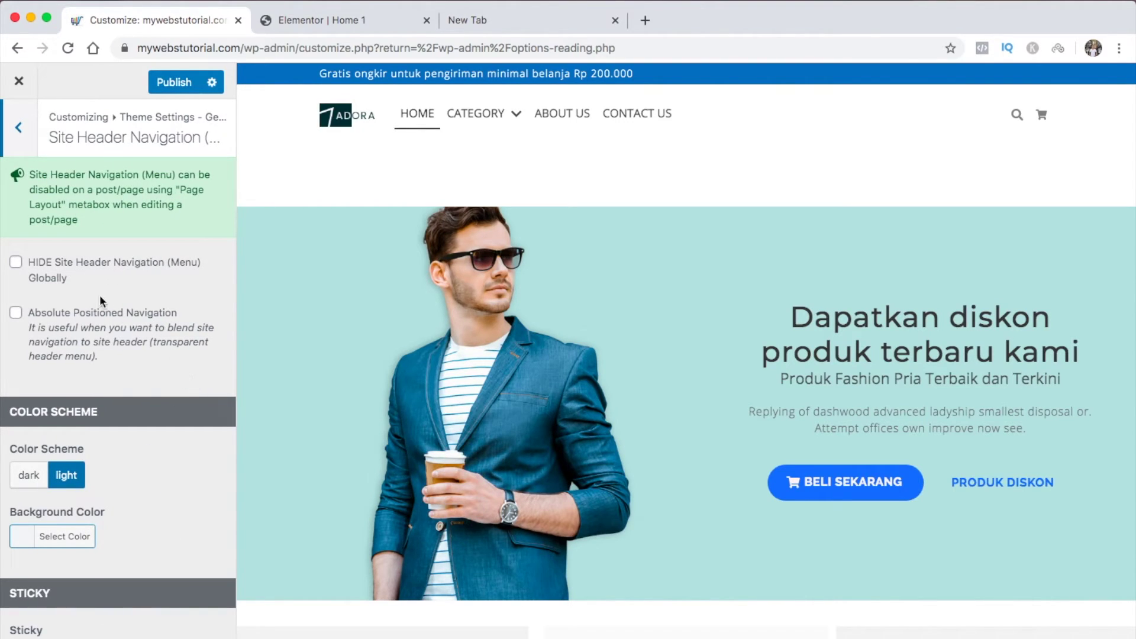
scroll(76, 307, down, 4)
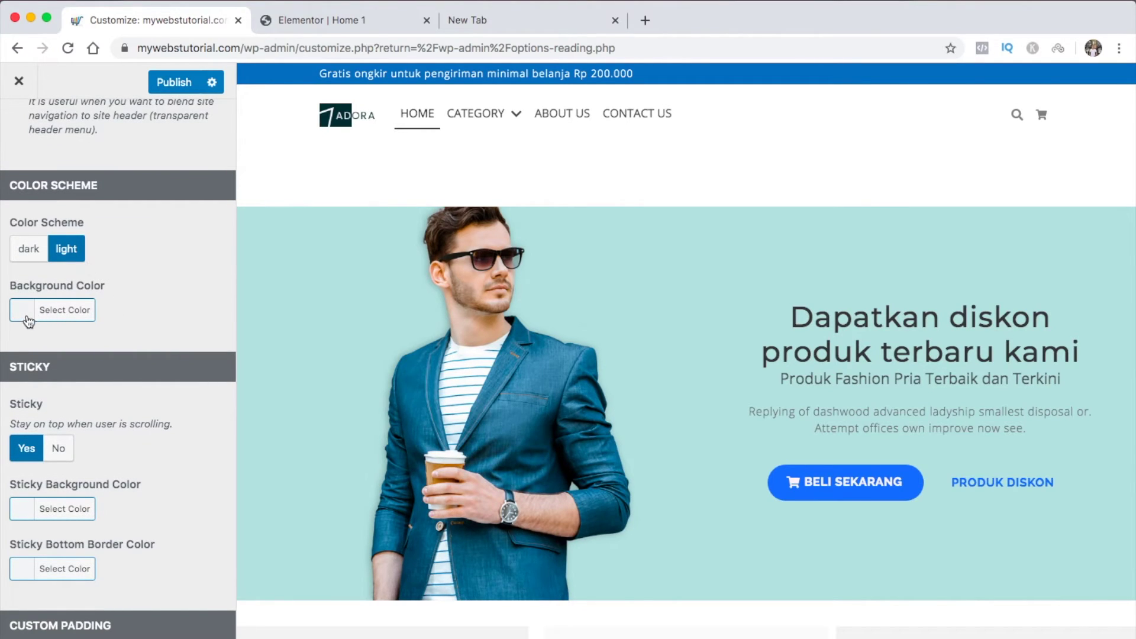
Try a blue header background colour, then clear it back to empty
click(24, 317)
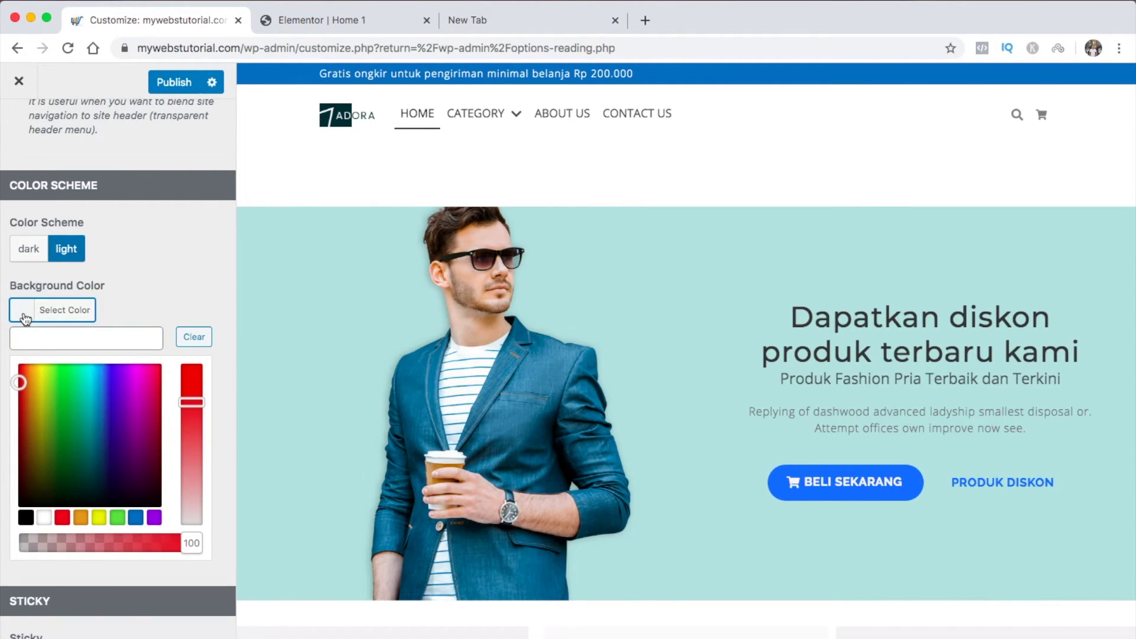
click(137, 521)
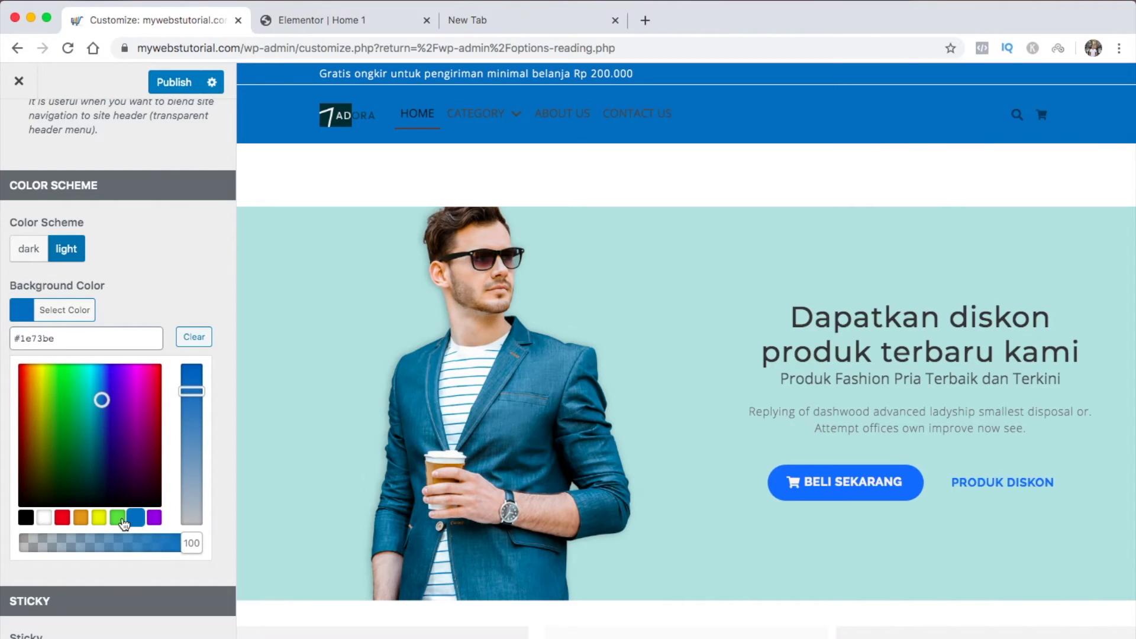
click(198, 337)
click(197, 298)
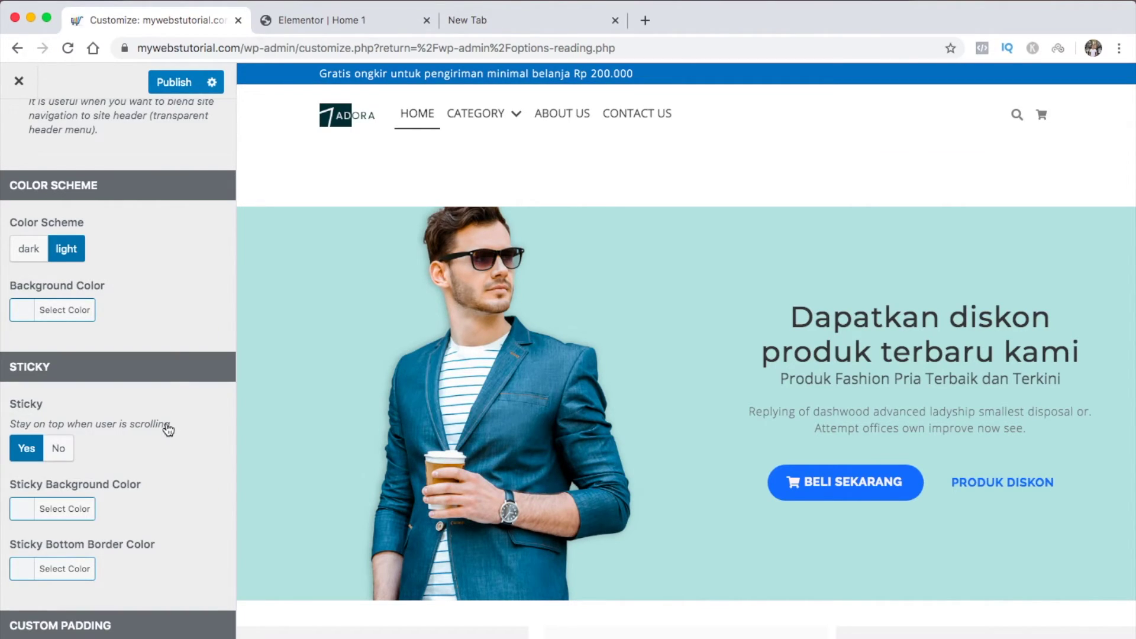
scroll(168, 429, down, 5)
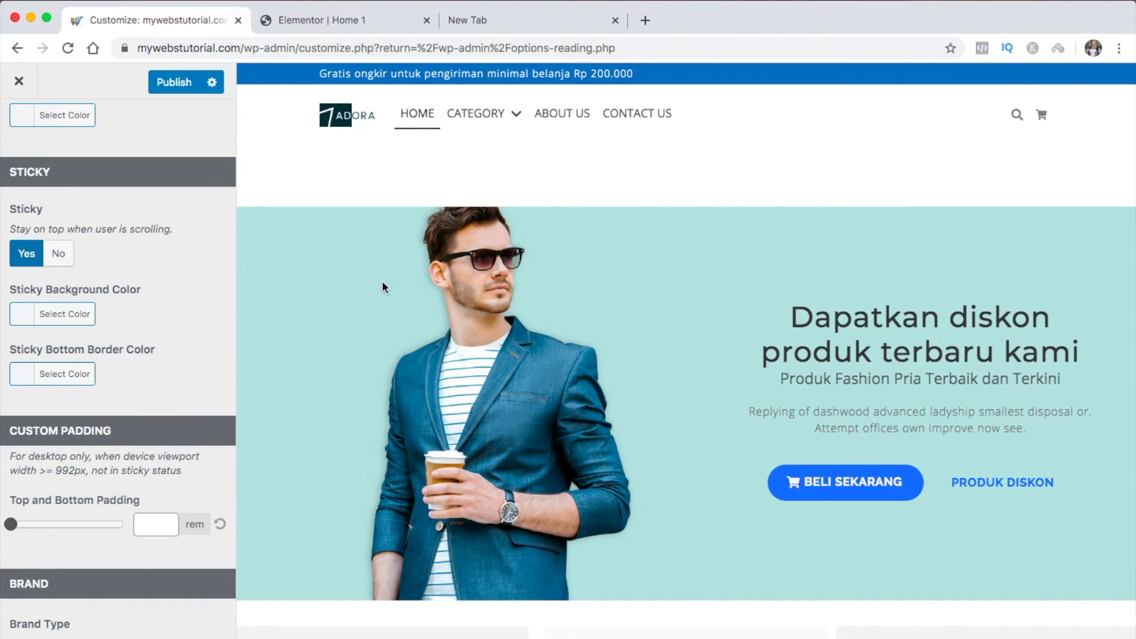
scroll(417, 325, down, 5)
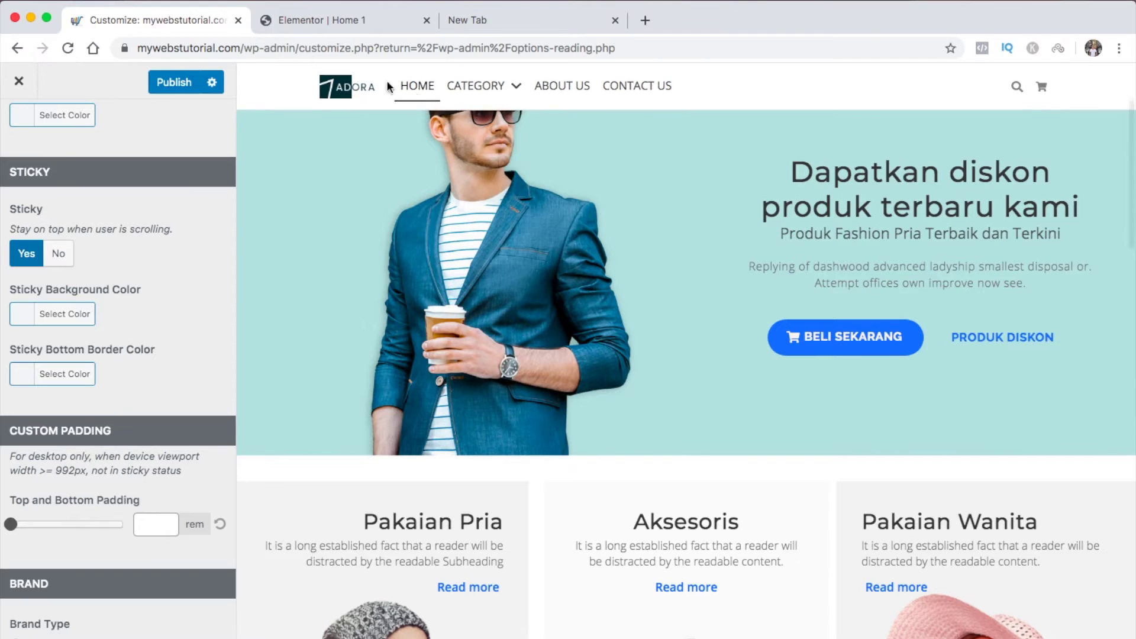
scroll(389, 326, down, 5)
scroll(388, 326, up, 10)
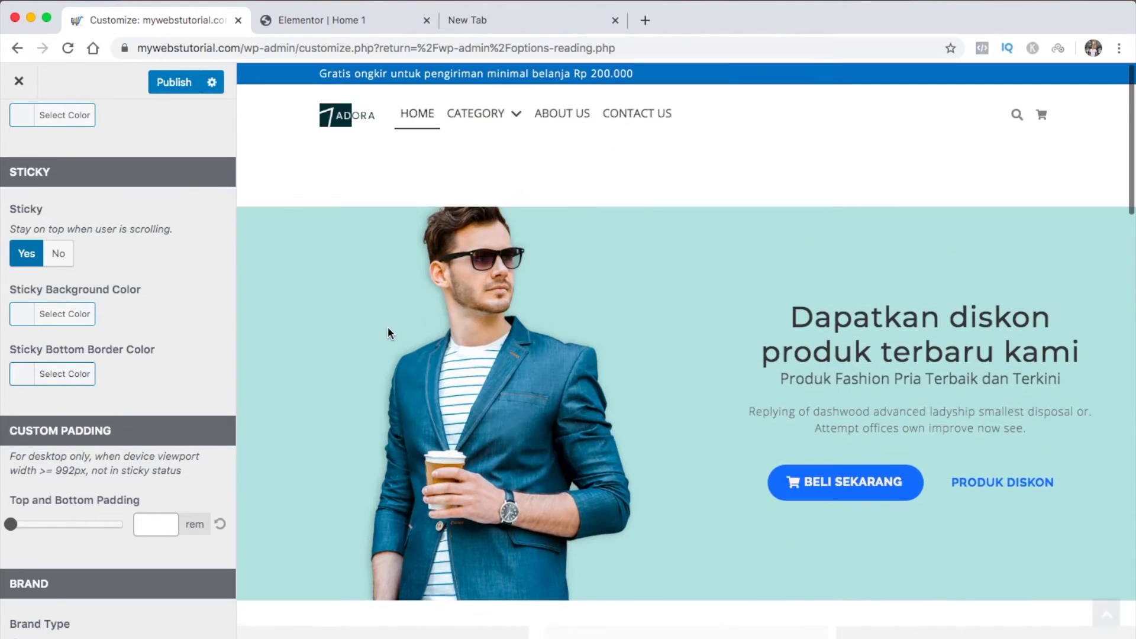
Try a blue #1e73be sticky header background, then clear it again
click(30, 318)
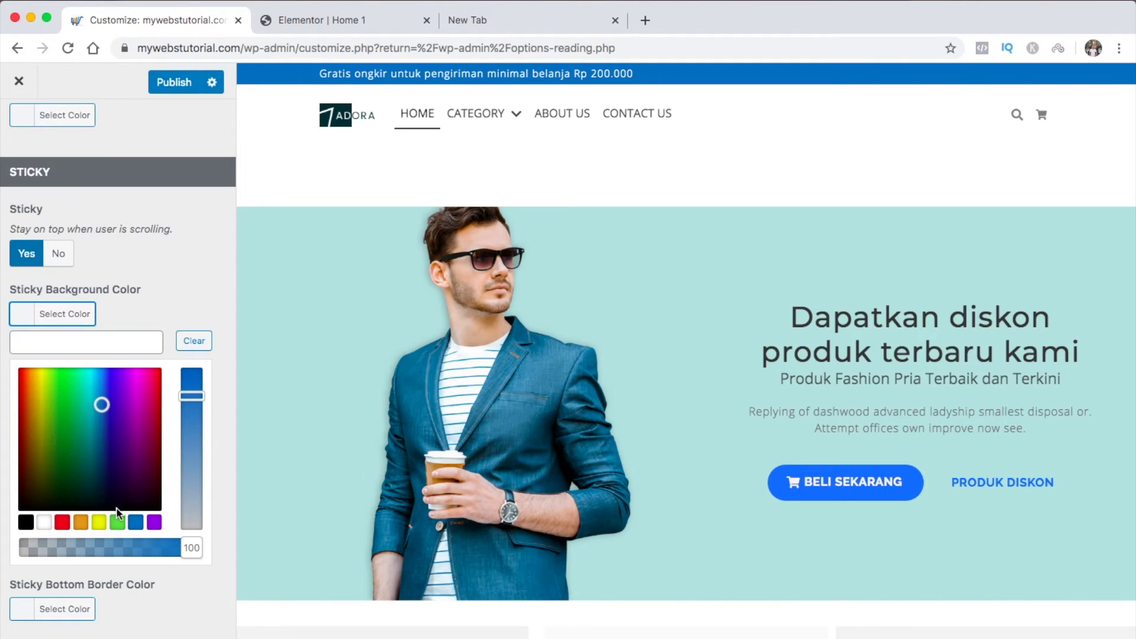
click(135, 522)
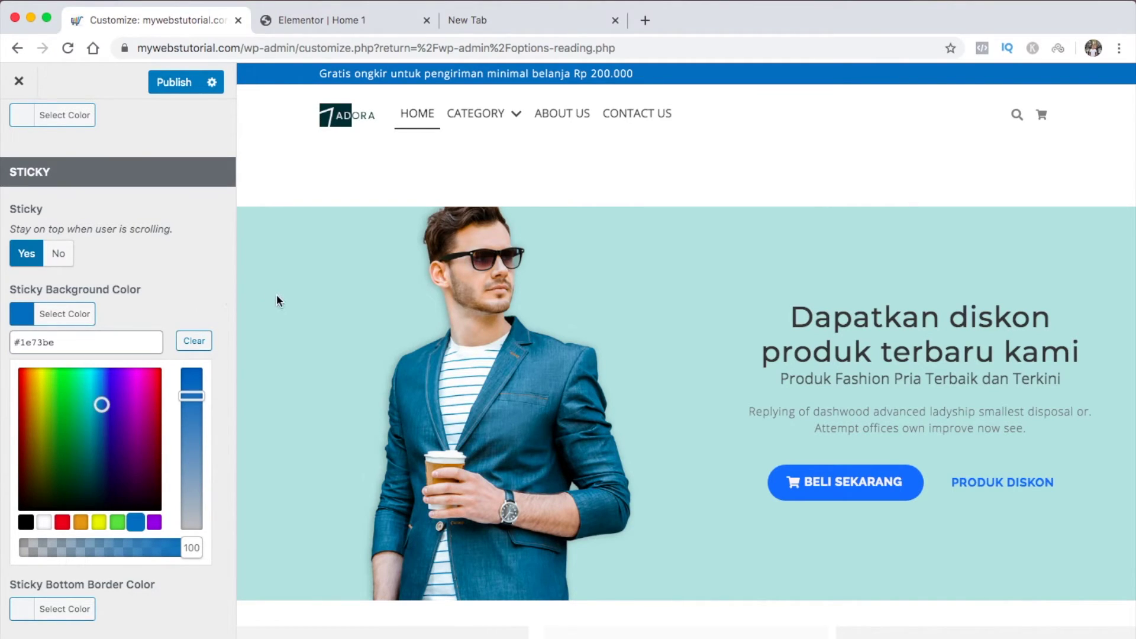
scroll(283, 322, down, 5)
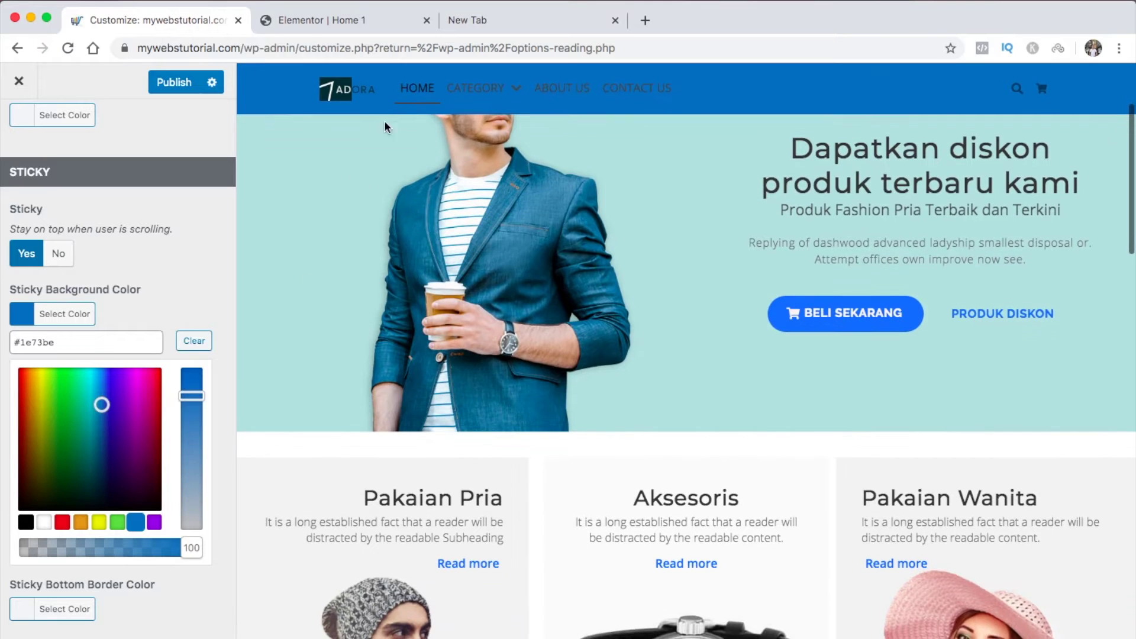
scroll(389, 258, down, 3)
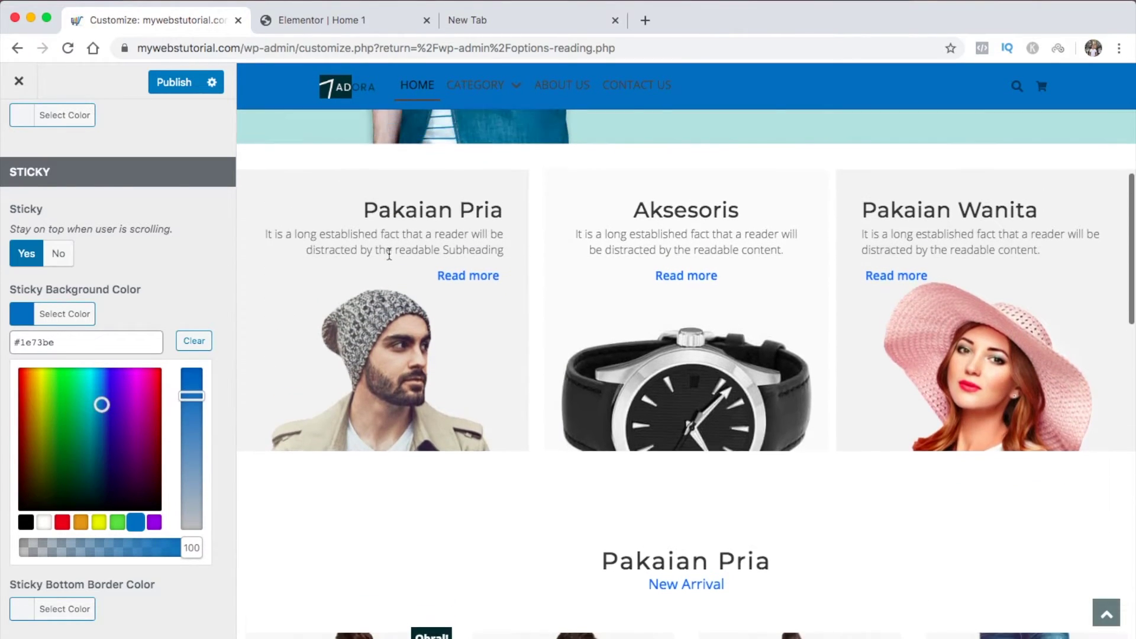
scroll(388, 258, up, 7)
scroll(388, 252, up, 2)
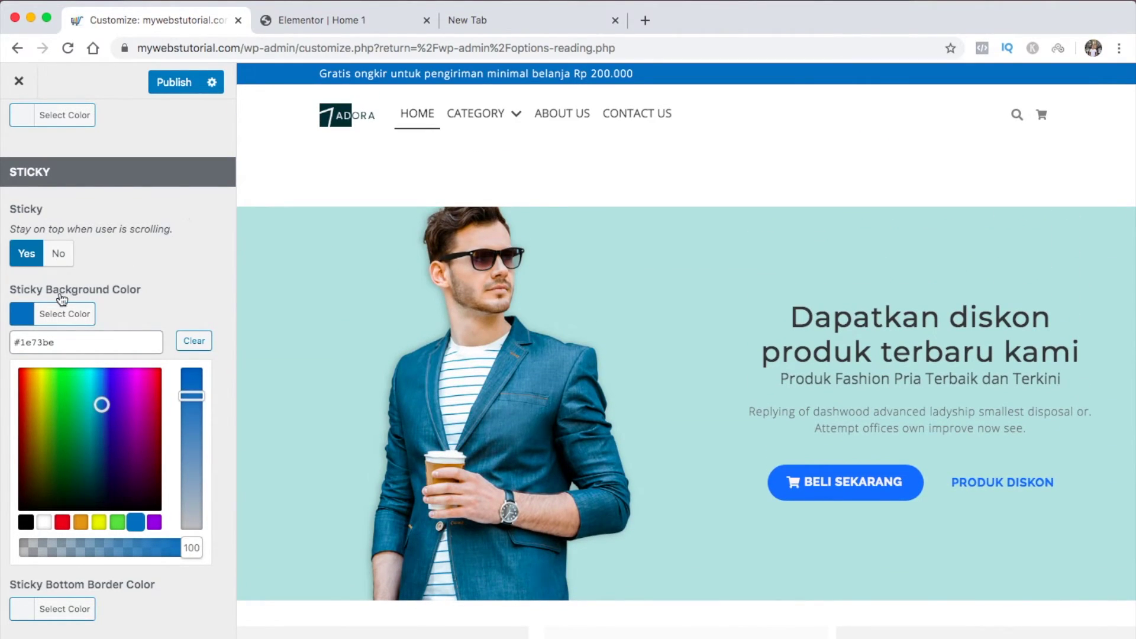
click(190, 341)
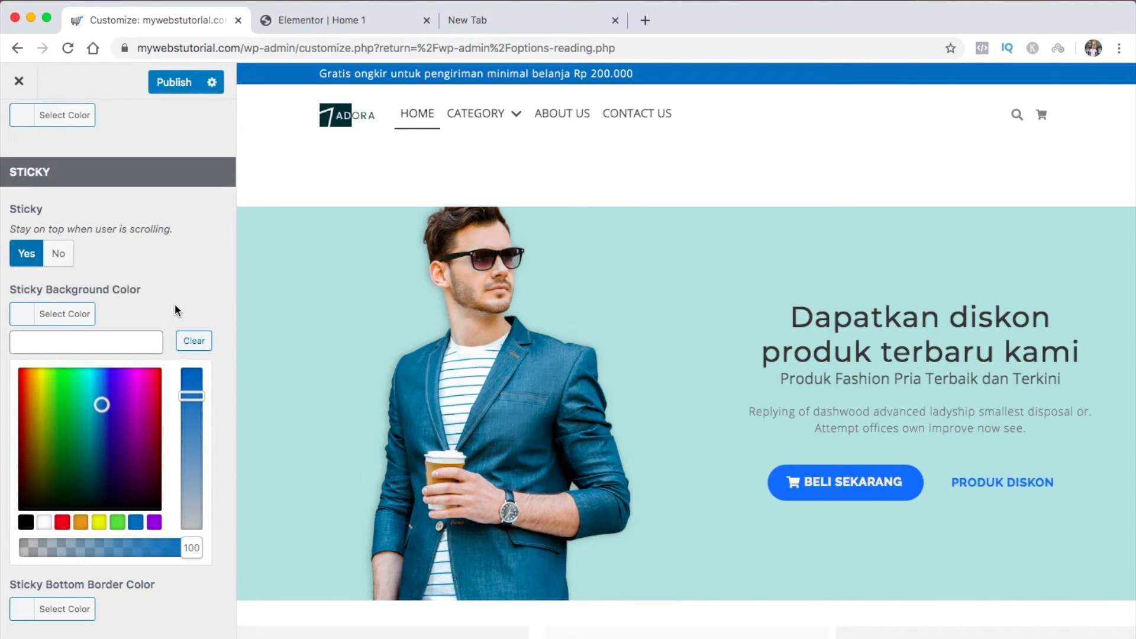
click(27, 322)
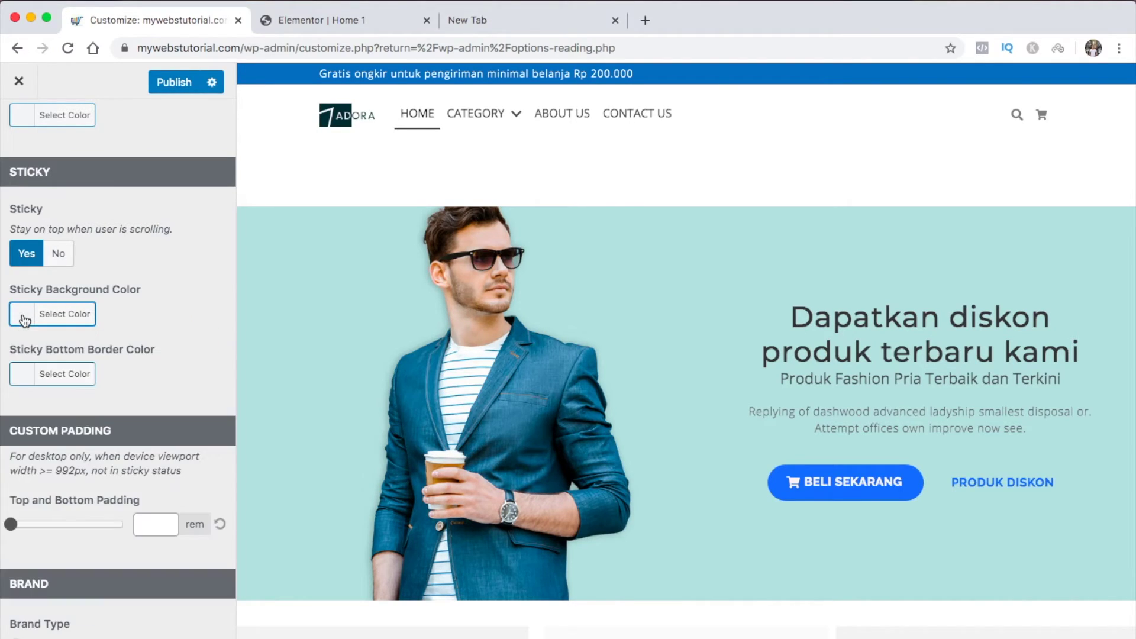
scroll(149, 397, down, 5)
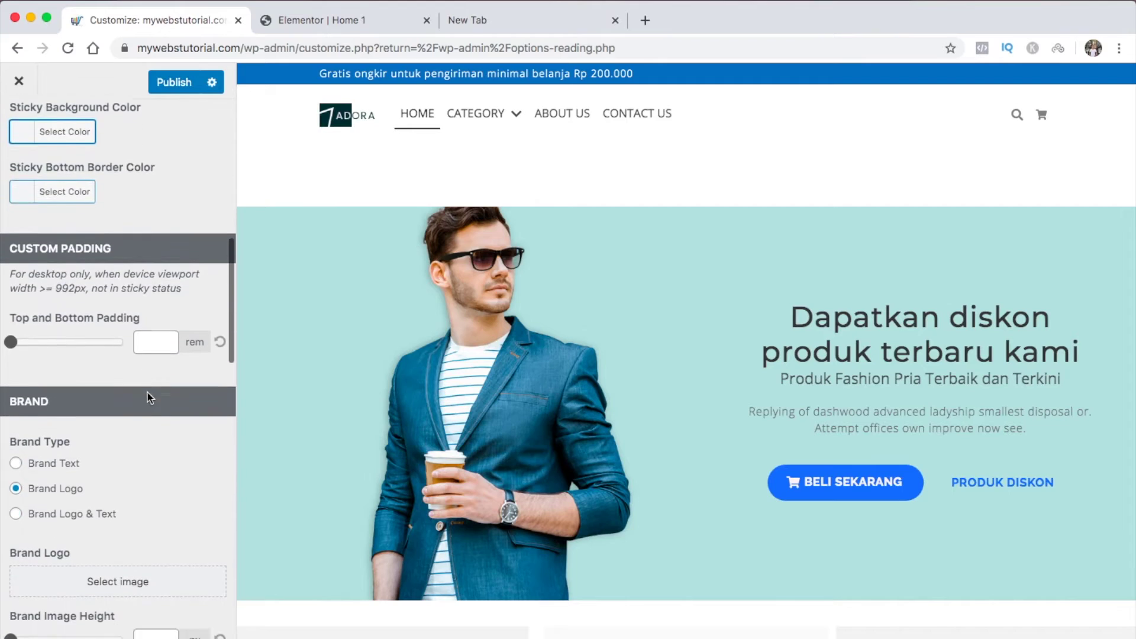
scroll(147, 392, down, 1)
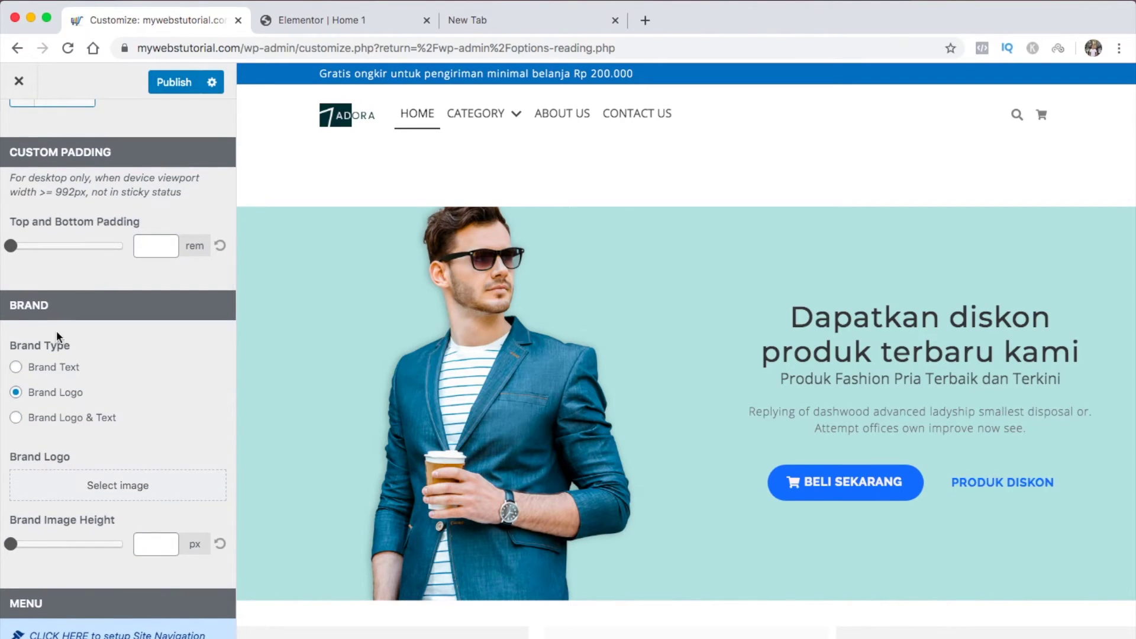
Upload logo1.jpg to the media library and choose it as the brand logo
click(111, 486)
click(80, 145)
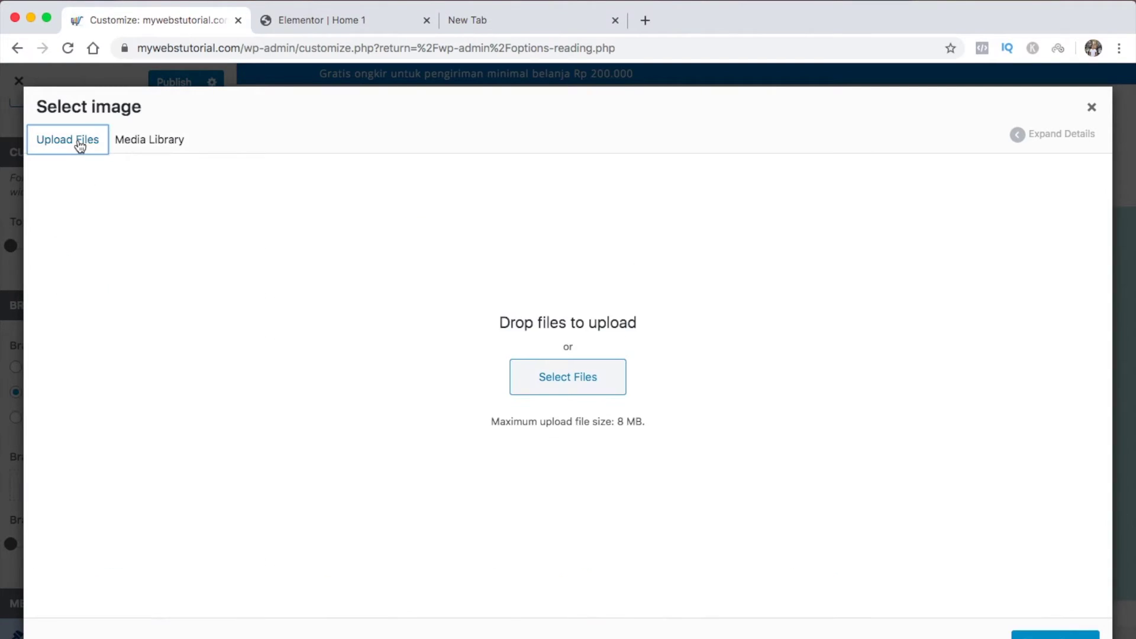
click(536, 377)
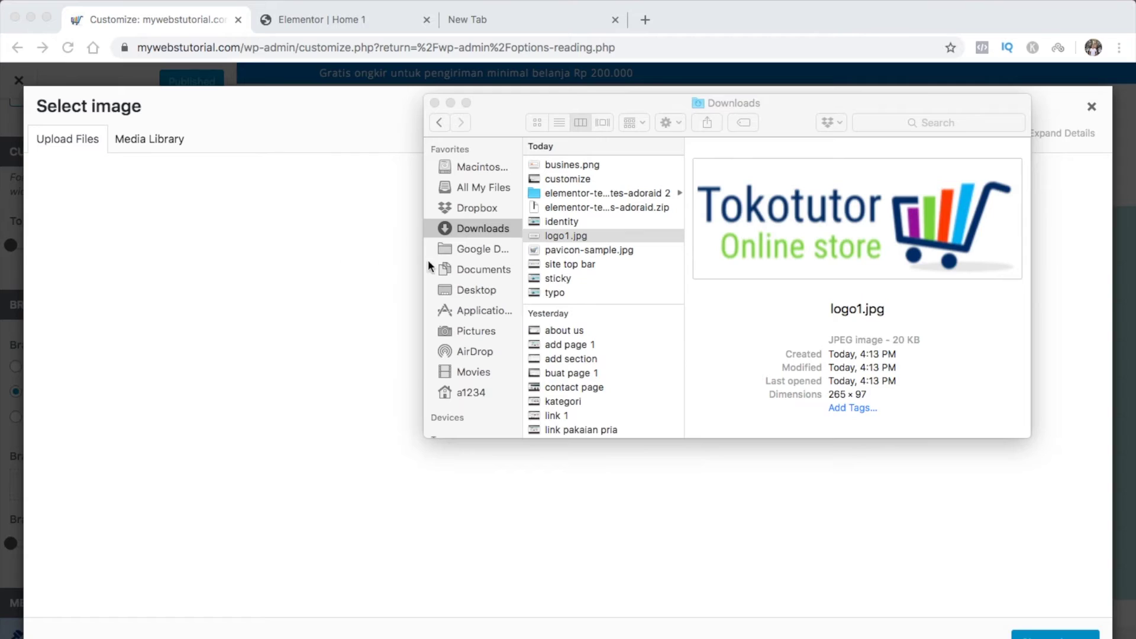
click(579, 237)
drag(581, 237, 529, 340)
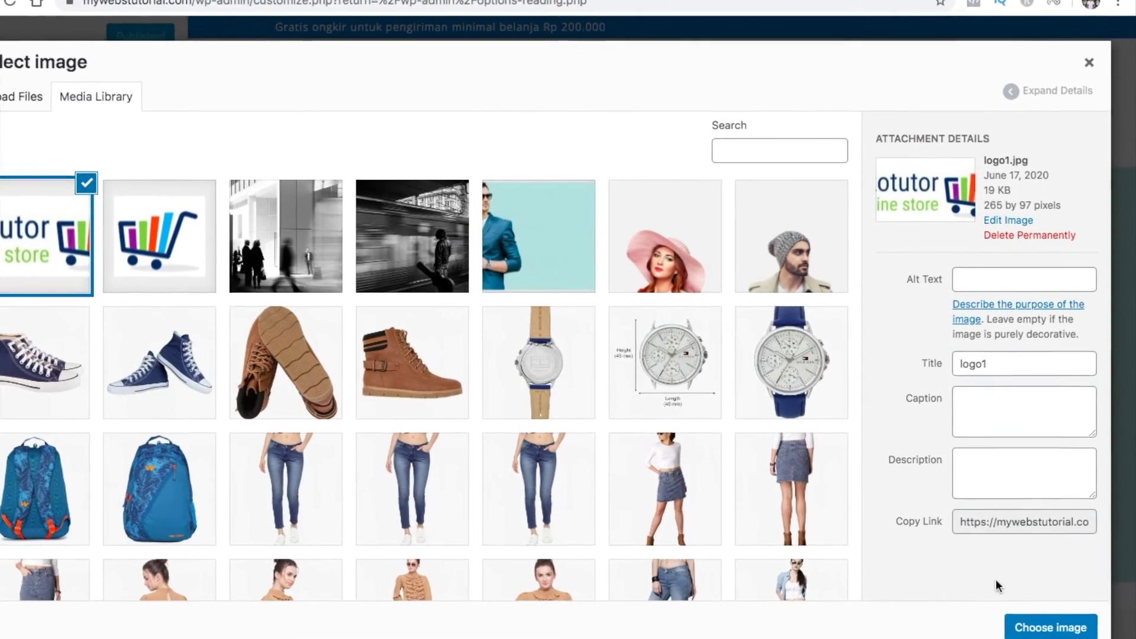
click(1051, 627)
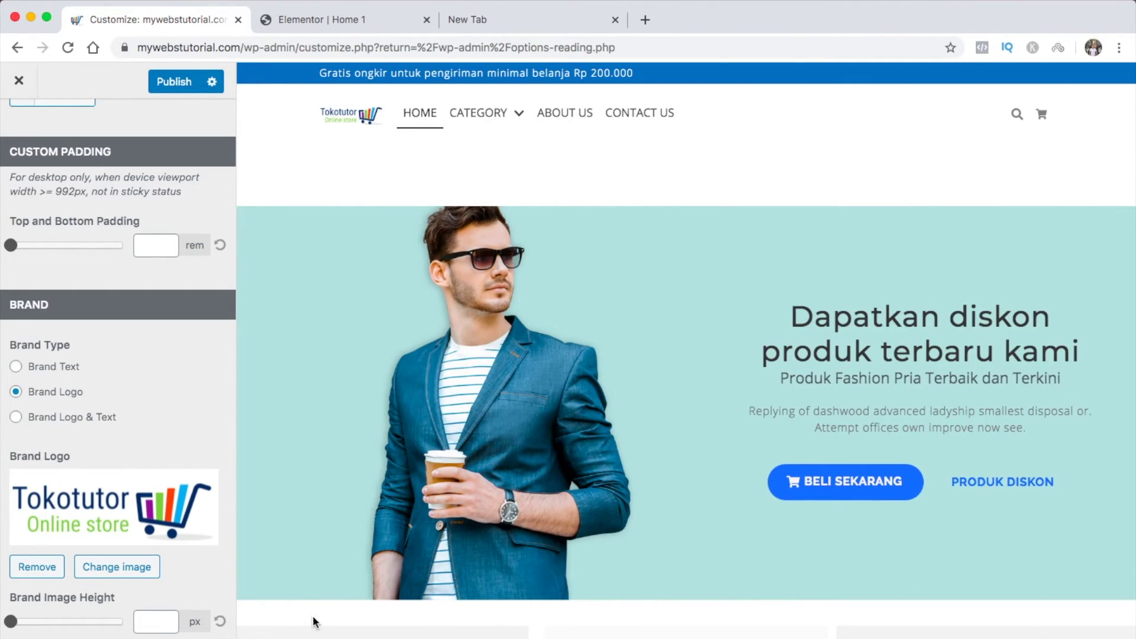
Raise the brand image height to 55 px and align the menu links to the right
scroll(164, 580, down, 2)
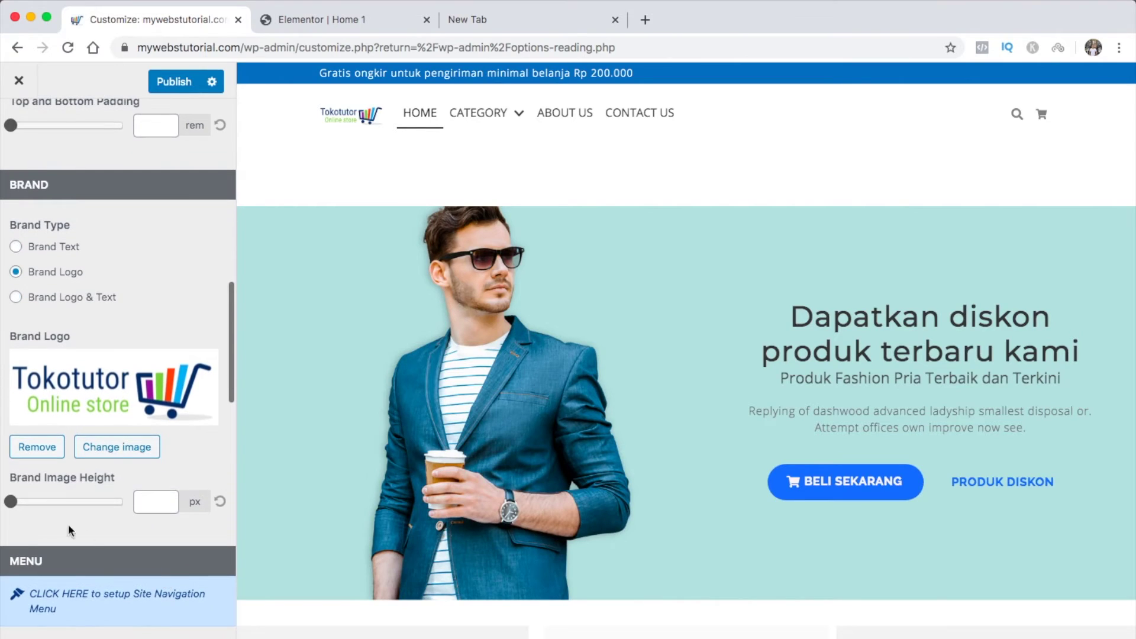
drag(12, 502, 71, 497)
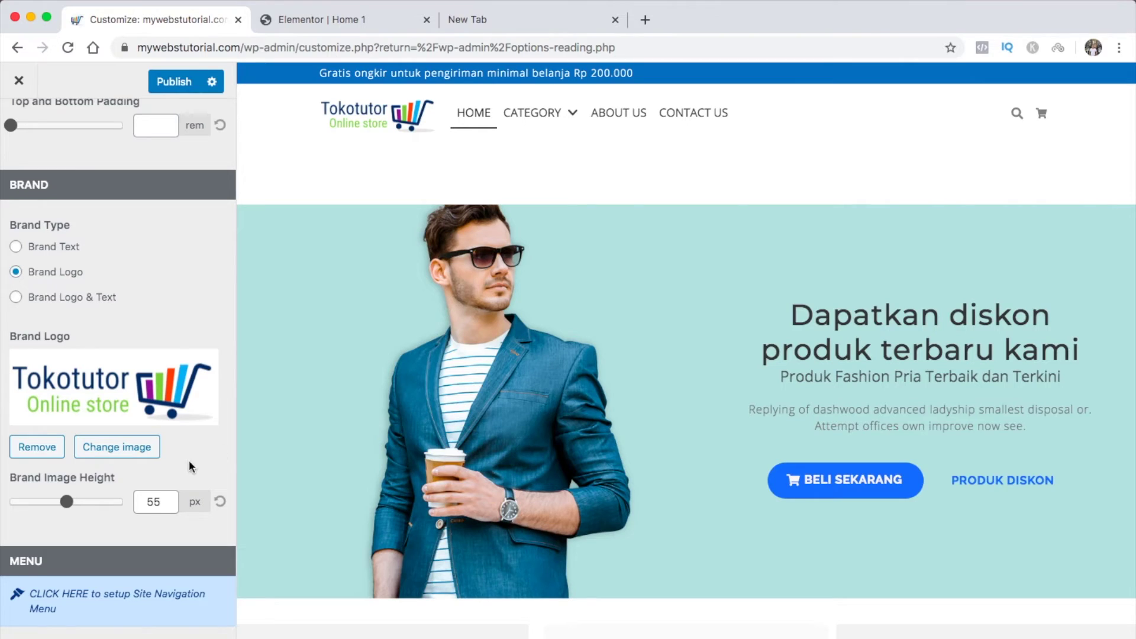
scroll(190, 462, down, 5)
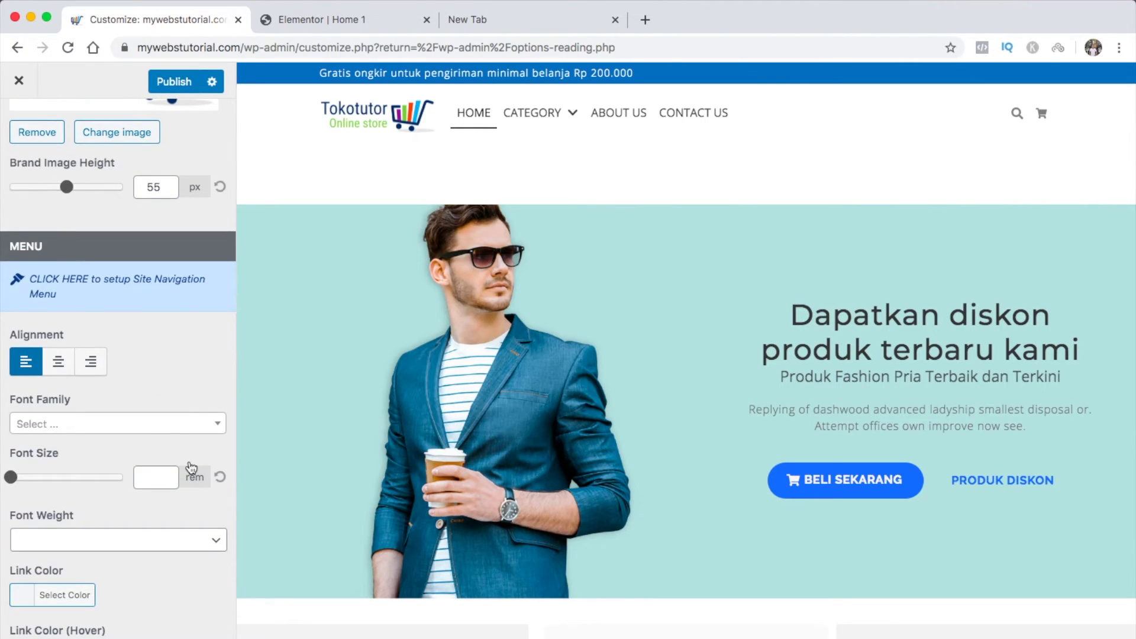
click(58, 362)
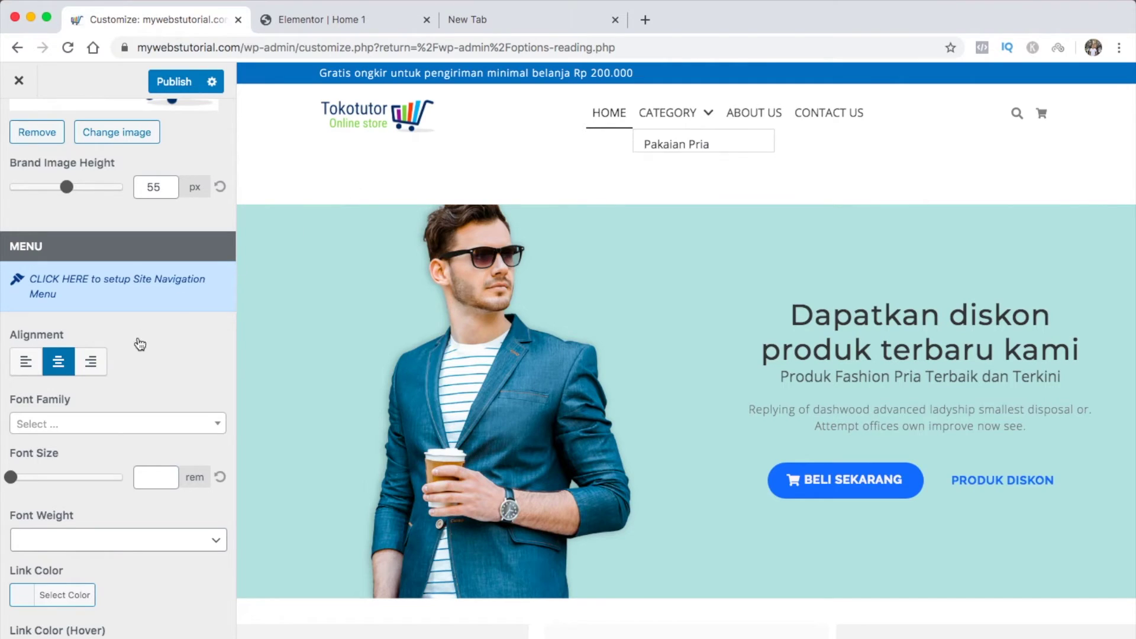
click(92, 364)
Look through the menu Font Family list without changing it, then publish the changes
scroll(153, 354, down, 2)
scroll(153, 353, down, 1)
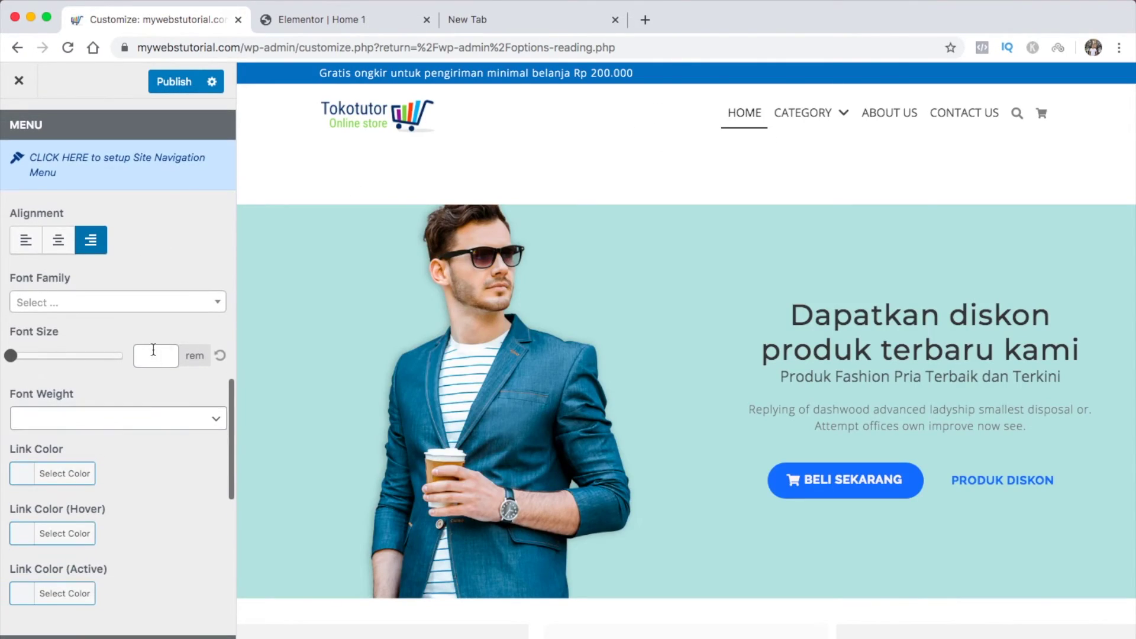
click(152, 307)
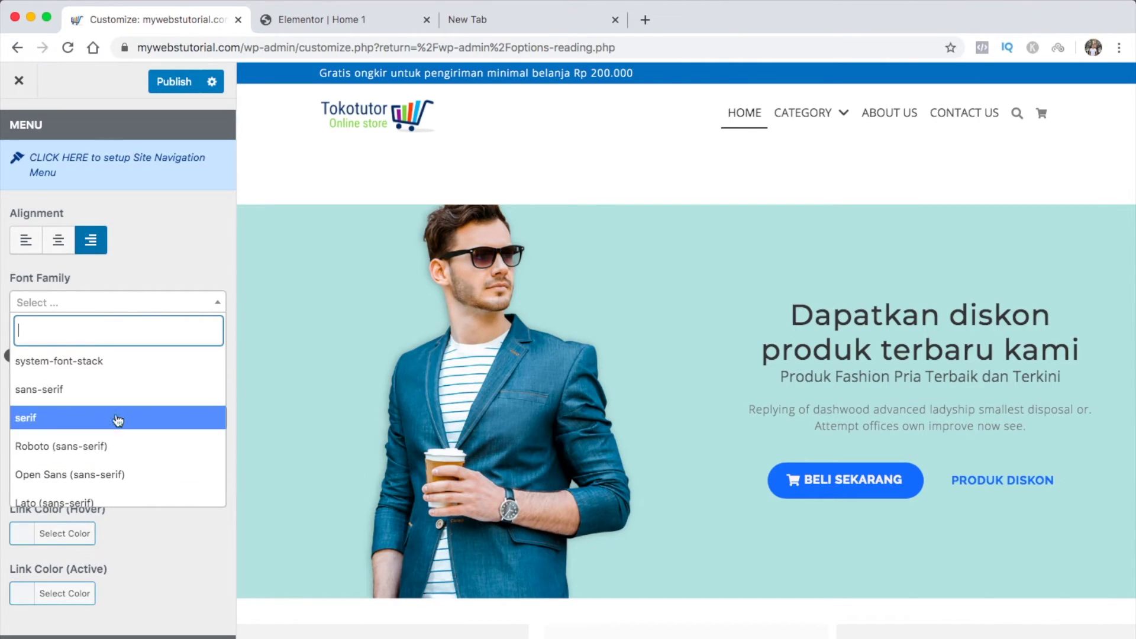
click(183, 248)
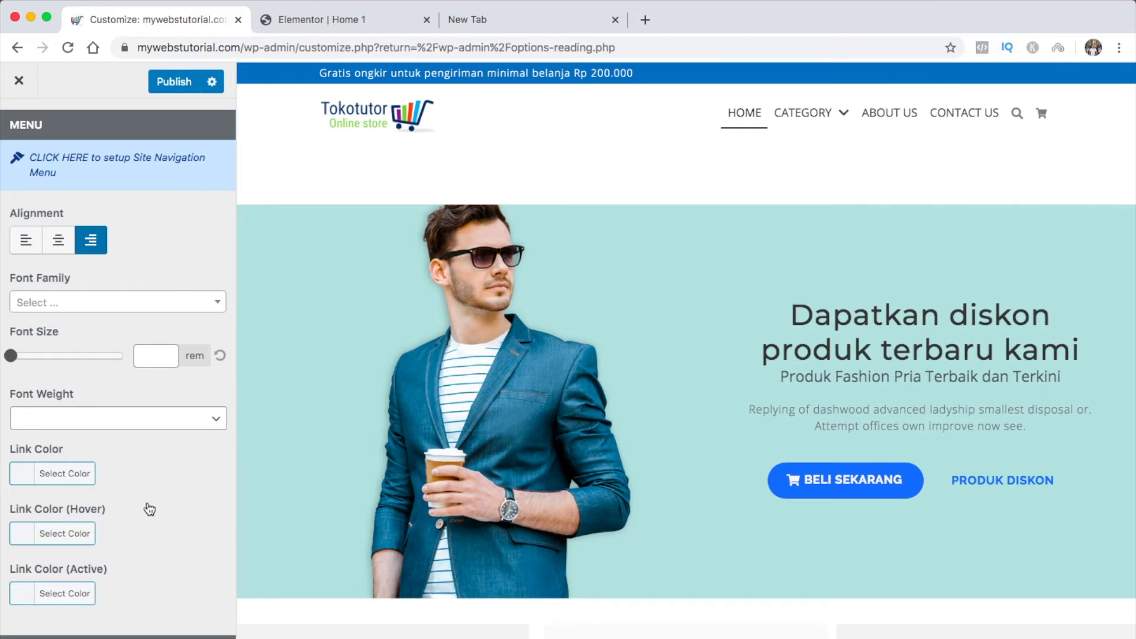
scroll(147, 507, down, 5)
scroll(149, 510, down, 8)
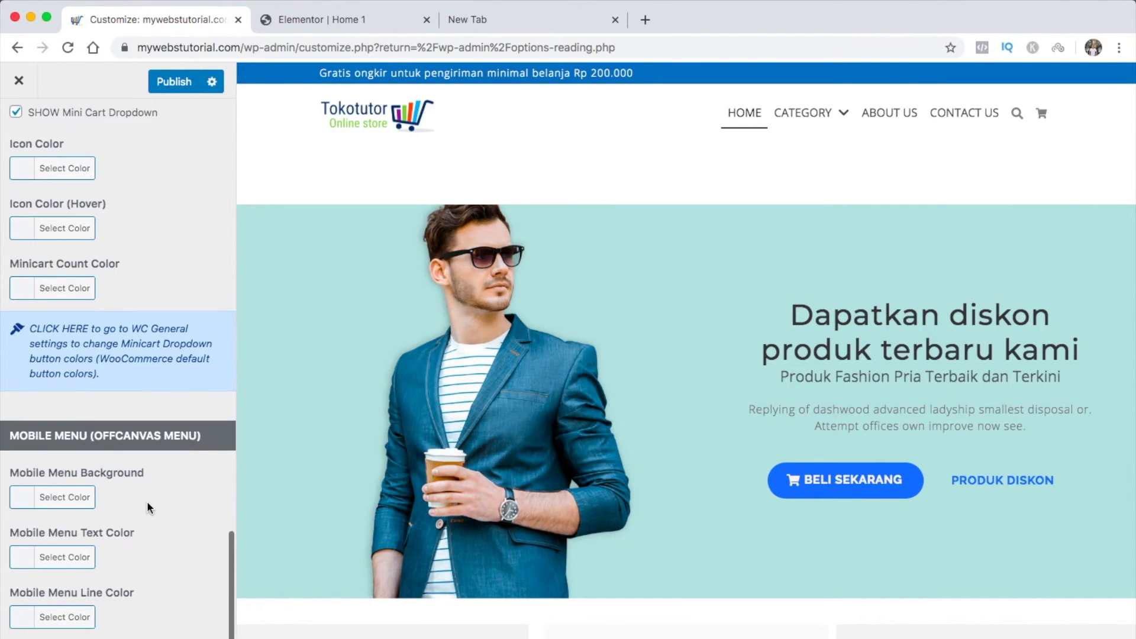
scroll(147, 501, up, 15)
scroll(146, 466, up, 15)
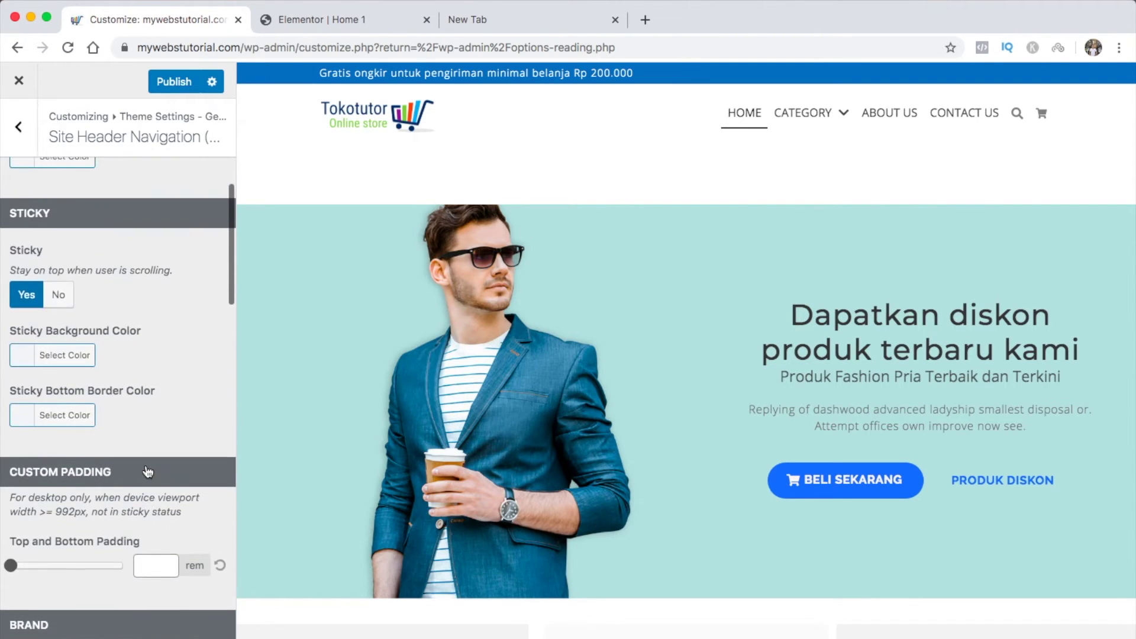
click(172, 88)
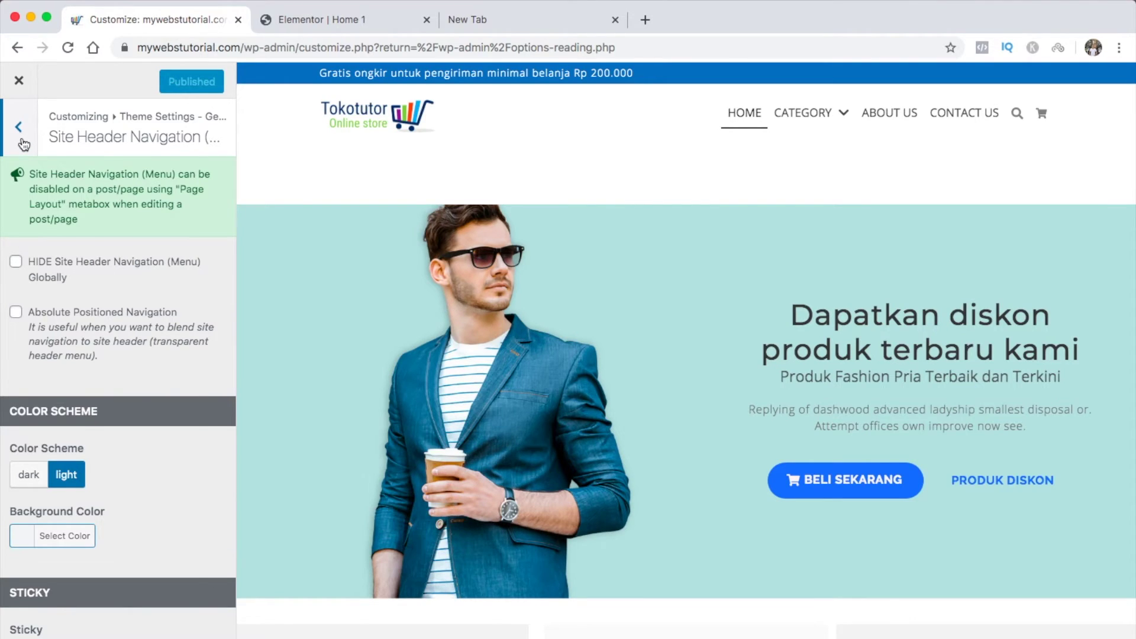
Open Site Header (Title & Description) settings and preview the Pakaian Pria category page in a new tab
click(24, 144)
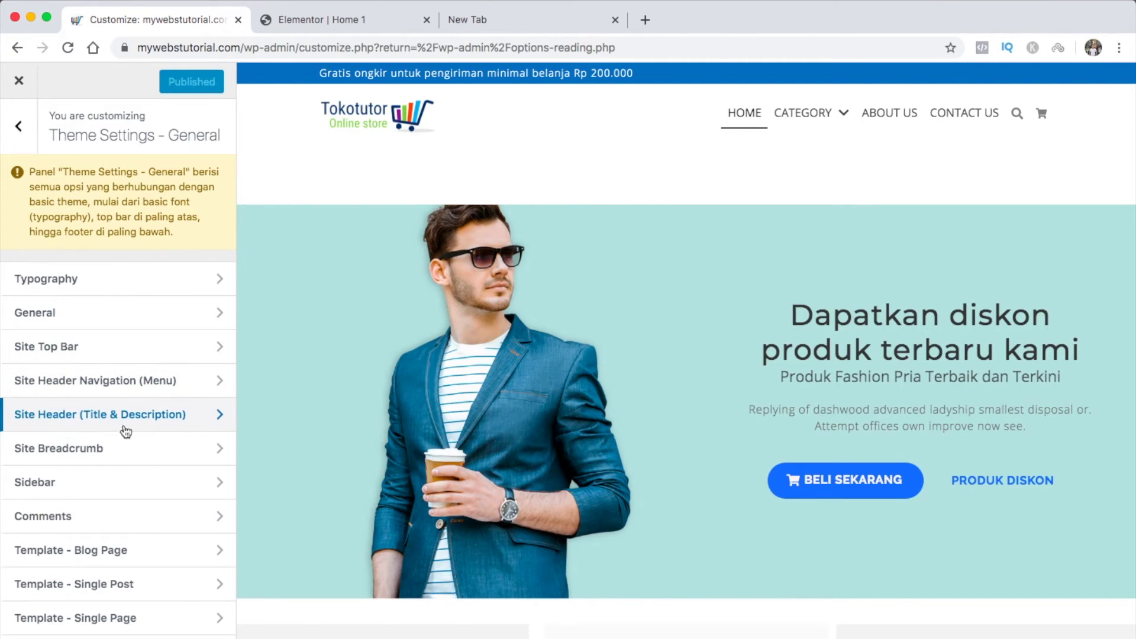
click(204, 426)
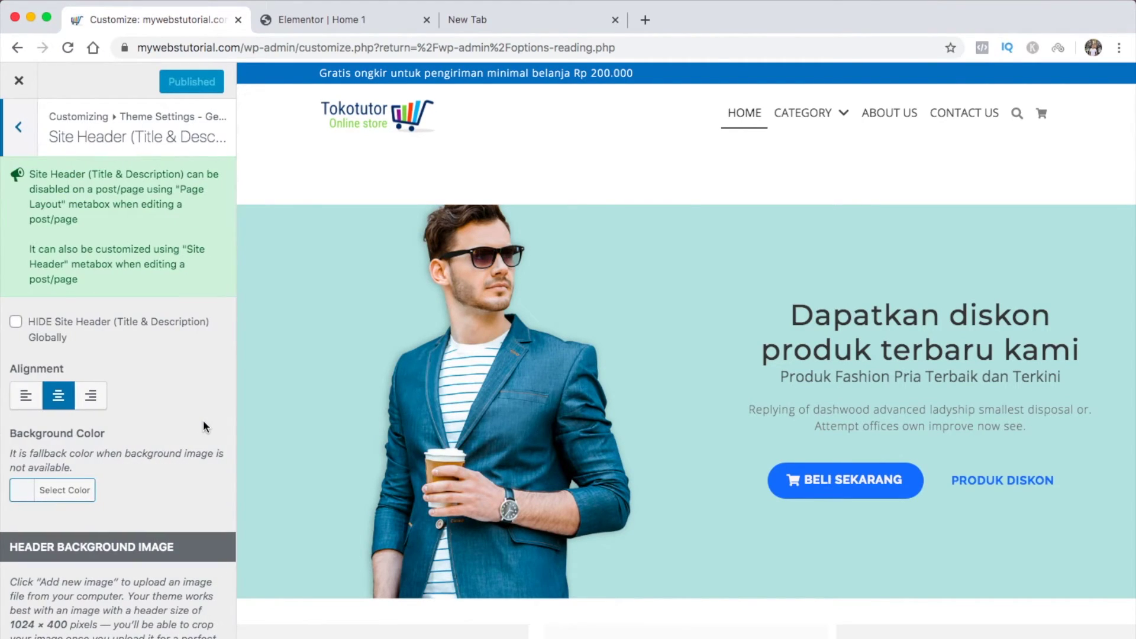
click(348, 18)
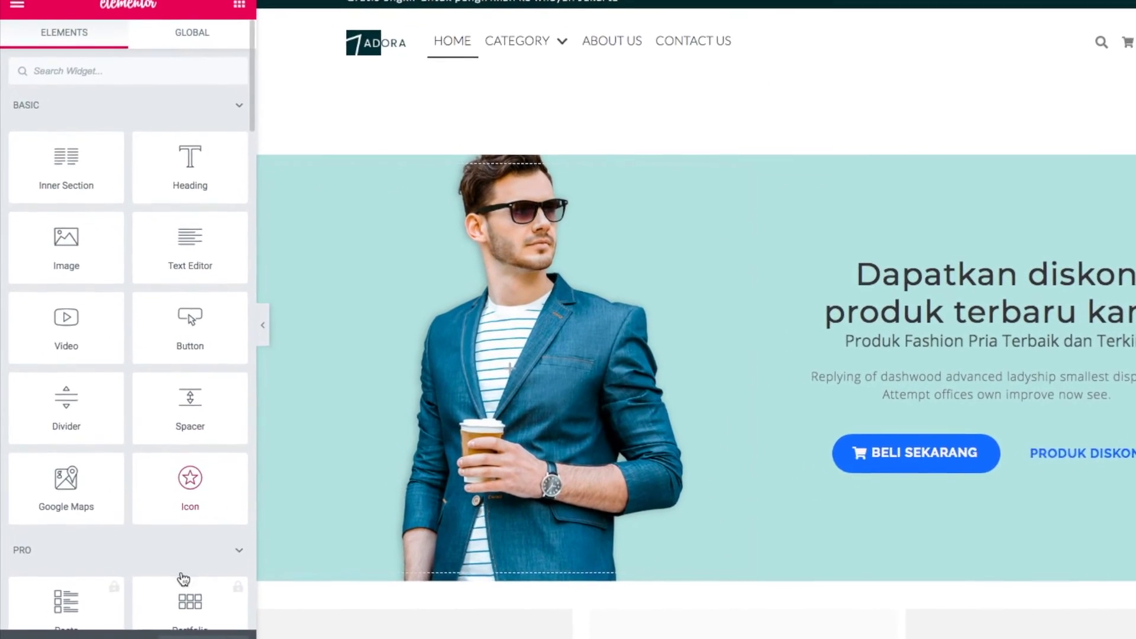
click(157, 615)
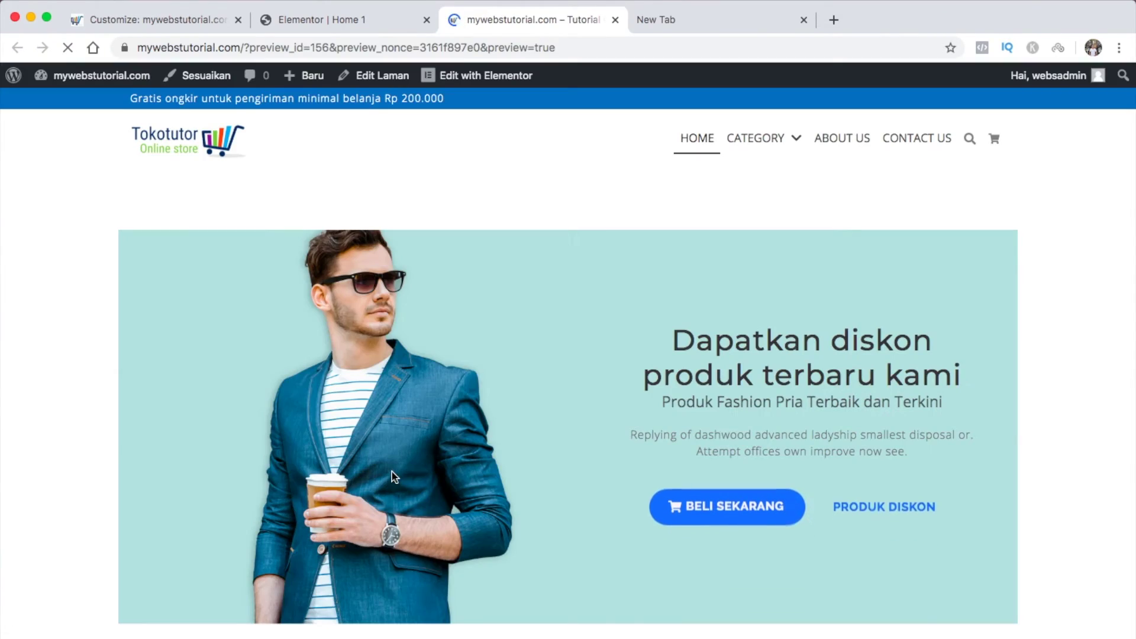
scroll(392, 471, down, 5)
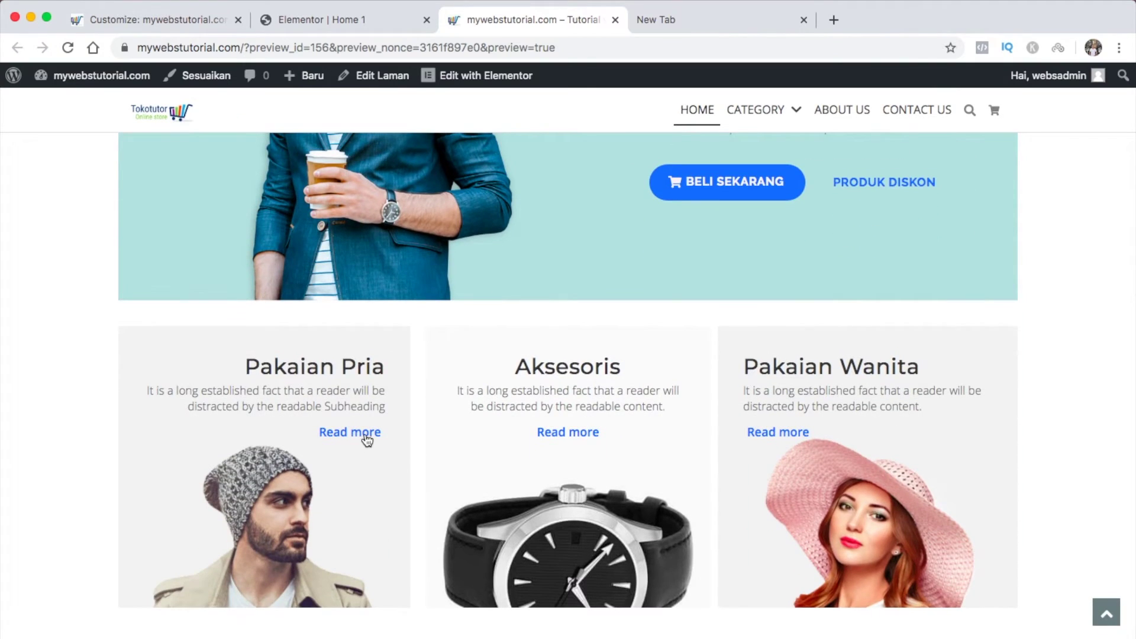
click(365, 437)
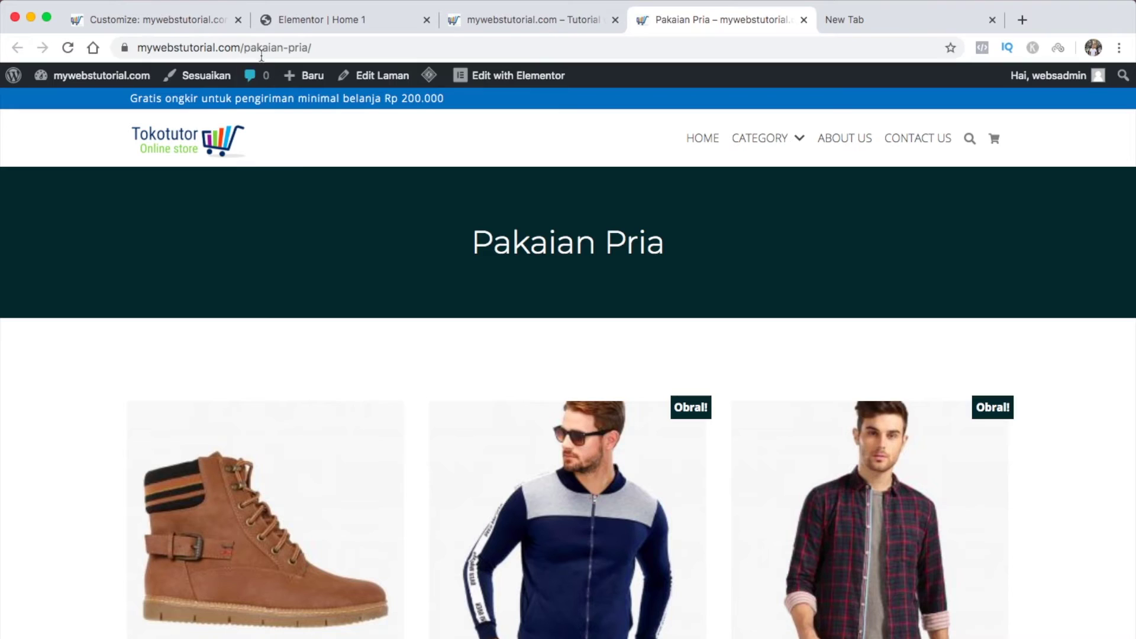
click(198, 24)
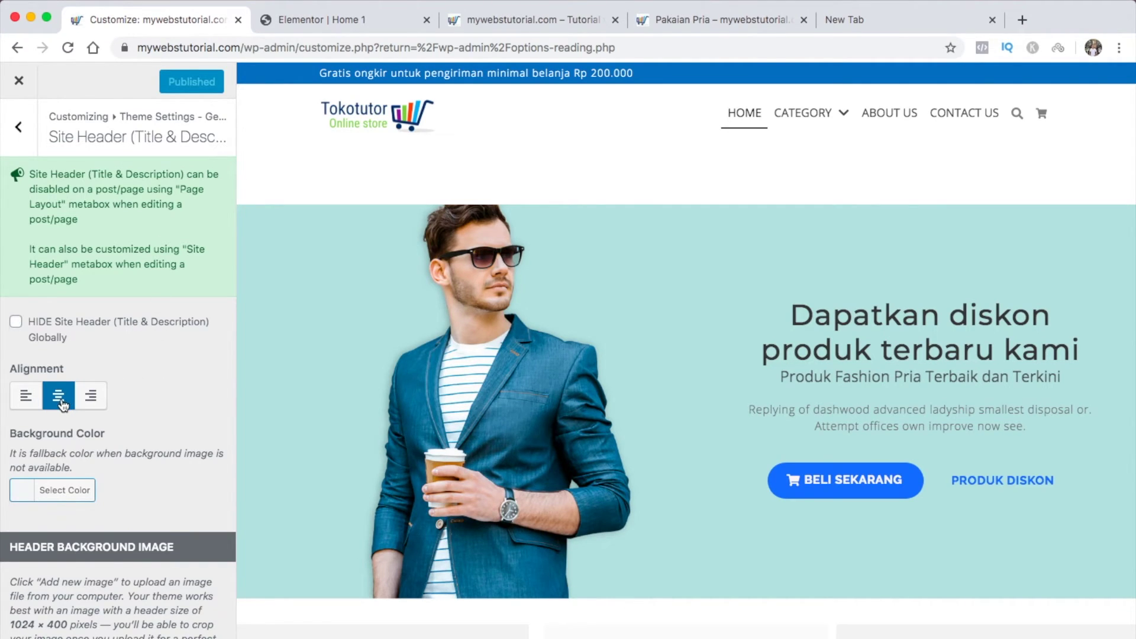
Set the site header background colour to blue (#1e73be) and publish it
click(30, 497)
scroll(84, 495, down, 3)
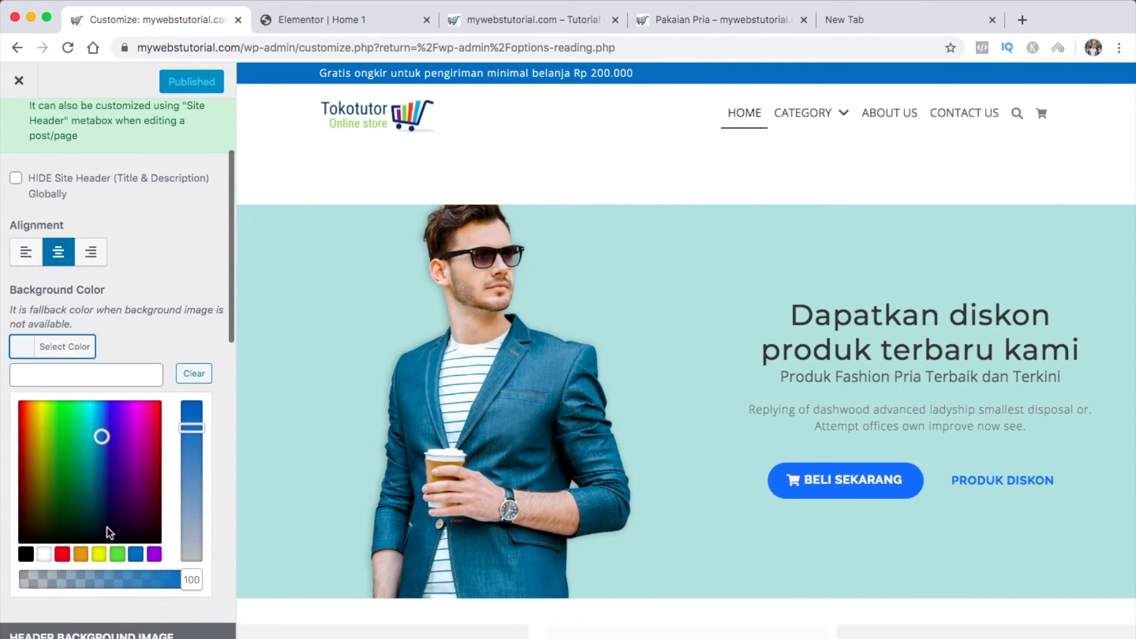
click(136, 558)
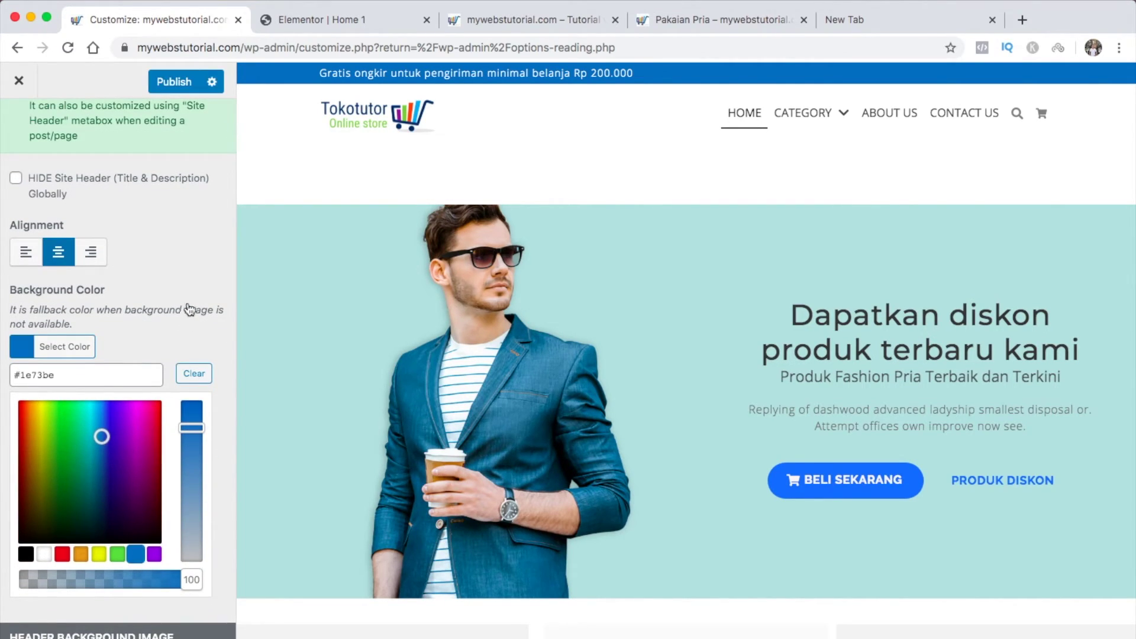
click(187, 275)
click(163, 81)
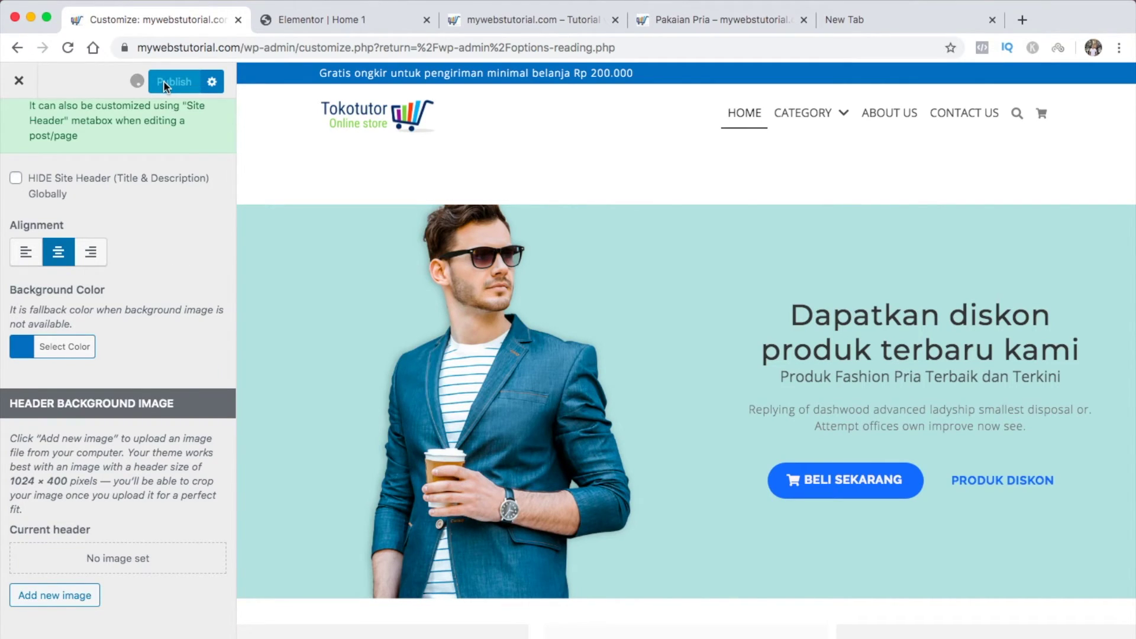
Reload the Pakaian Pria page to confirm the blue banner, then close that tab
click(725, 22)
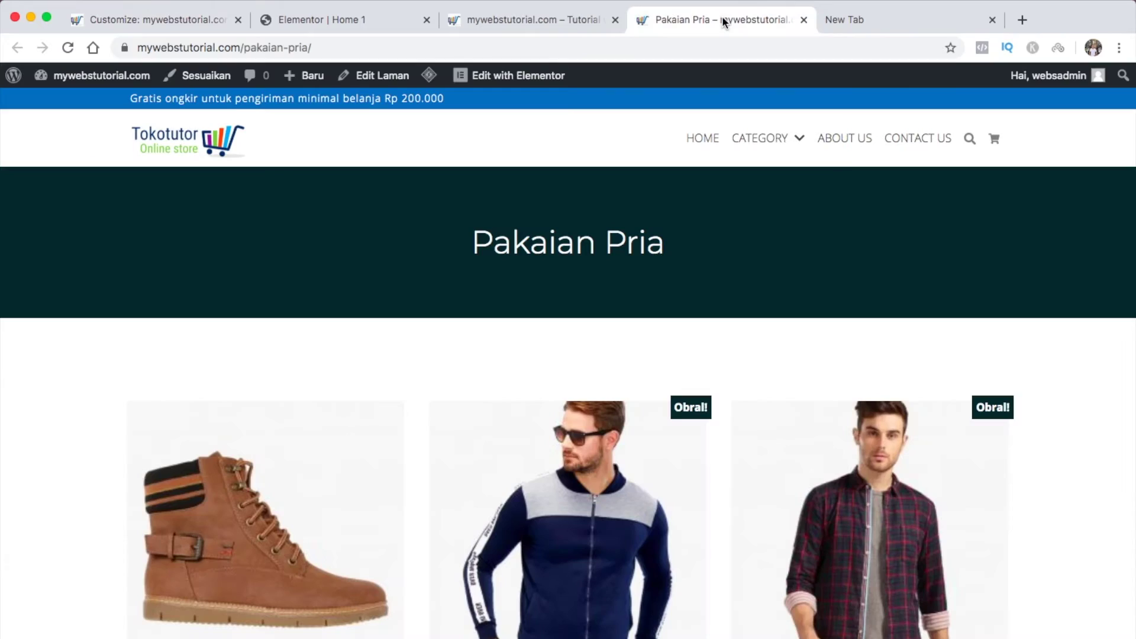
key(super+r)
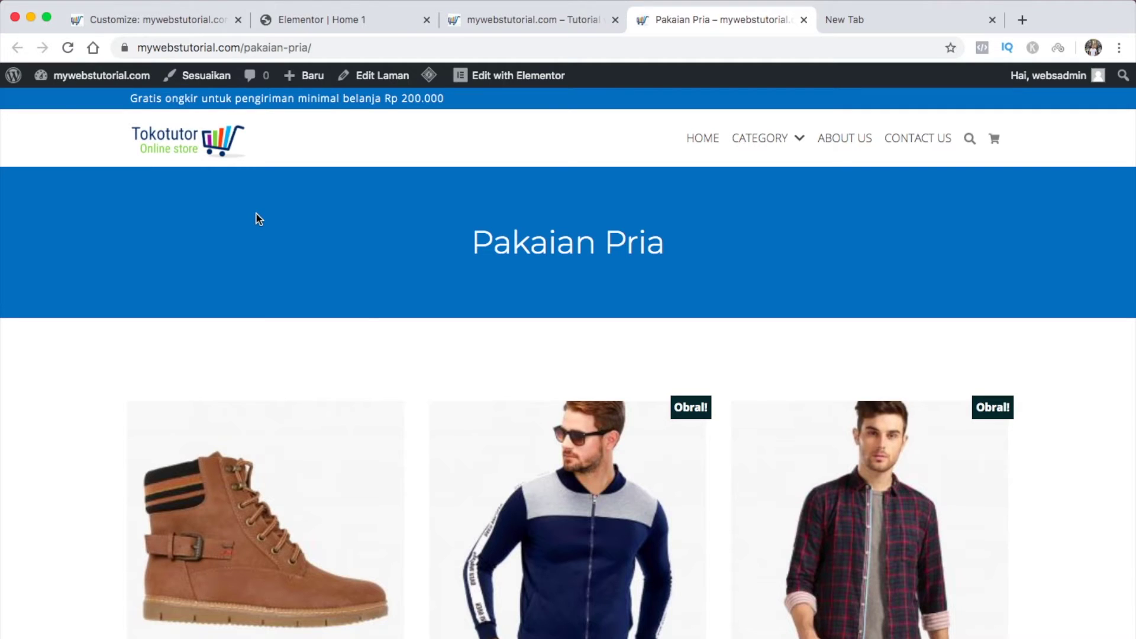
key(super+w)
scroll(155, 345, down, 2)
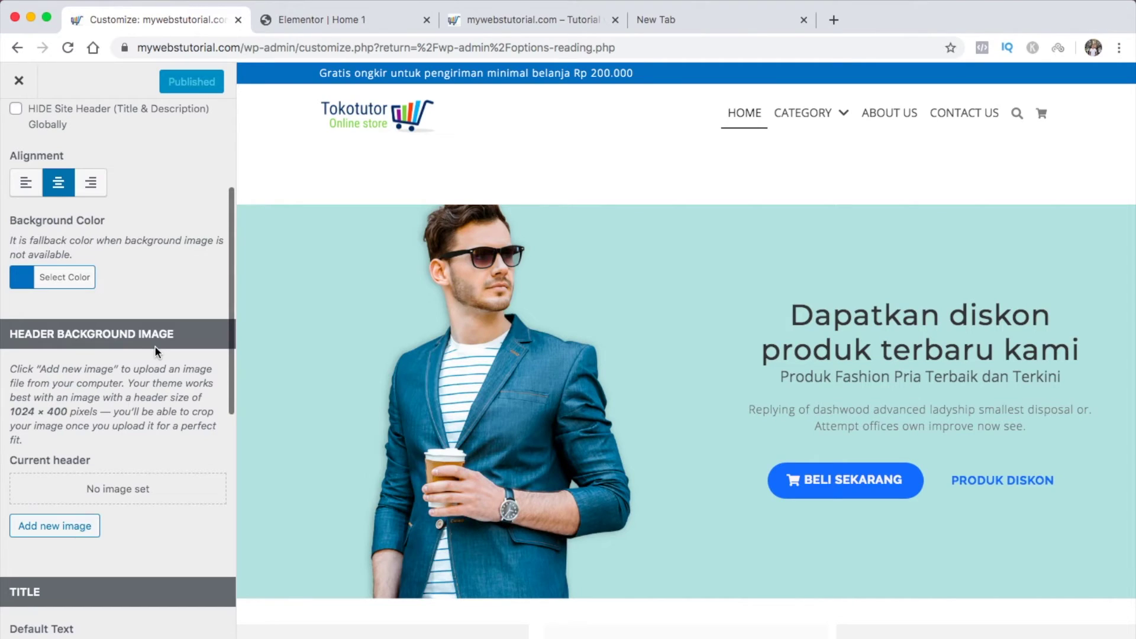
Back out to the Theme Settings - General list and scroll down to Site Footer
scroll(154, 346, down, 4)
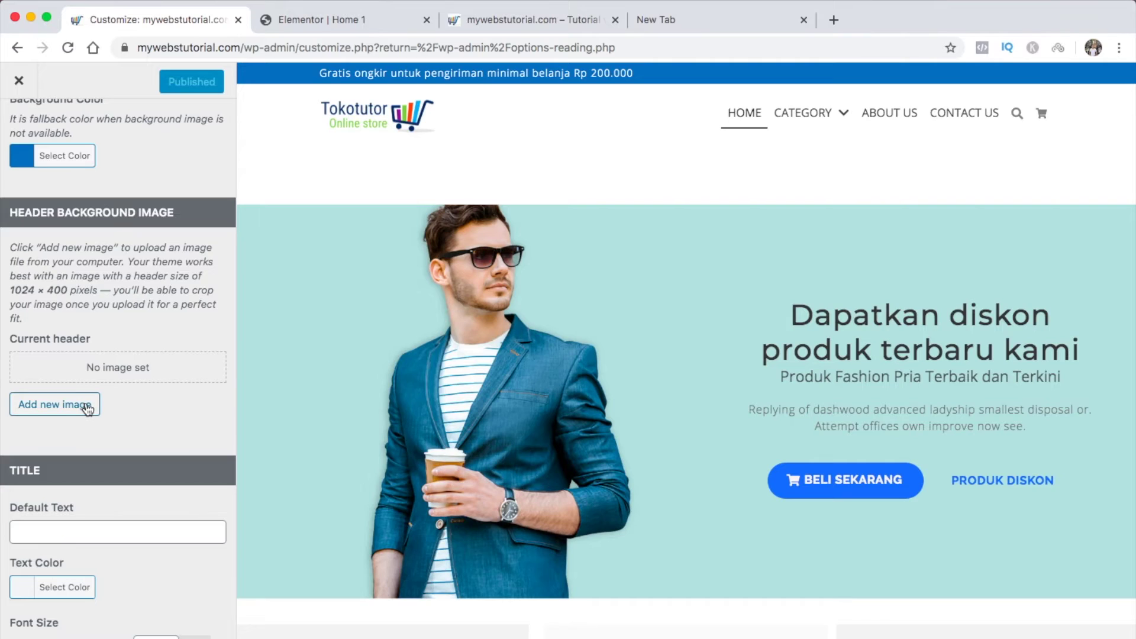
scroll(118, 403, down, 6)
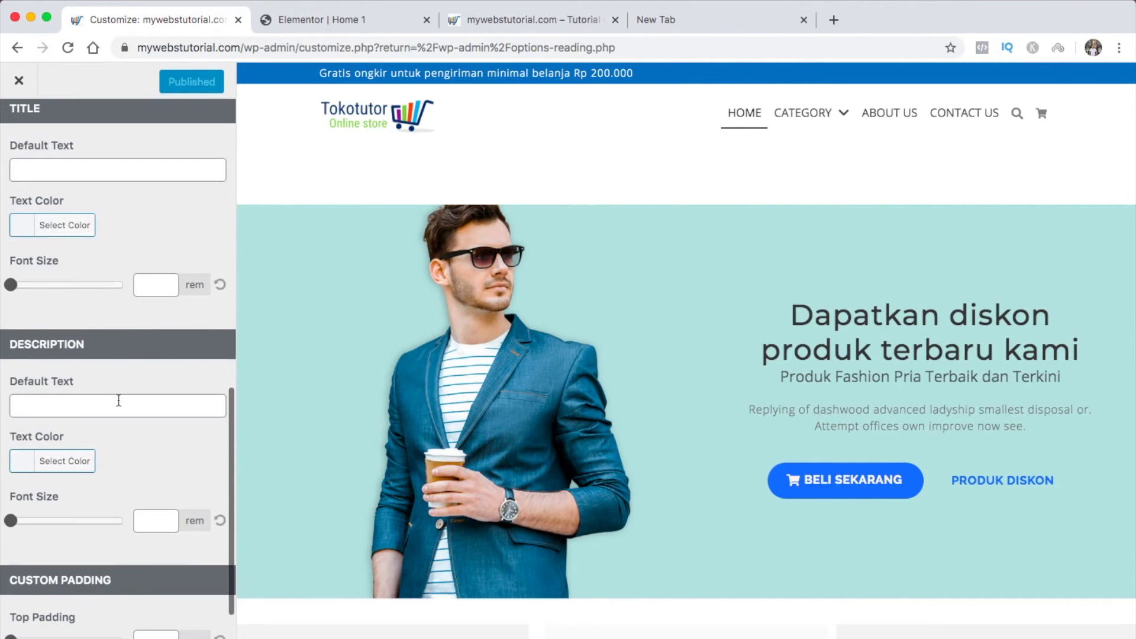
scroll(119, 400, down, 2)
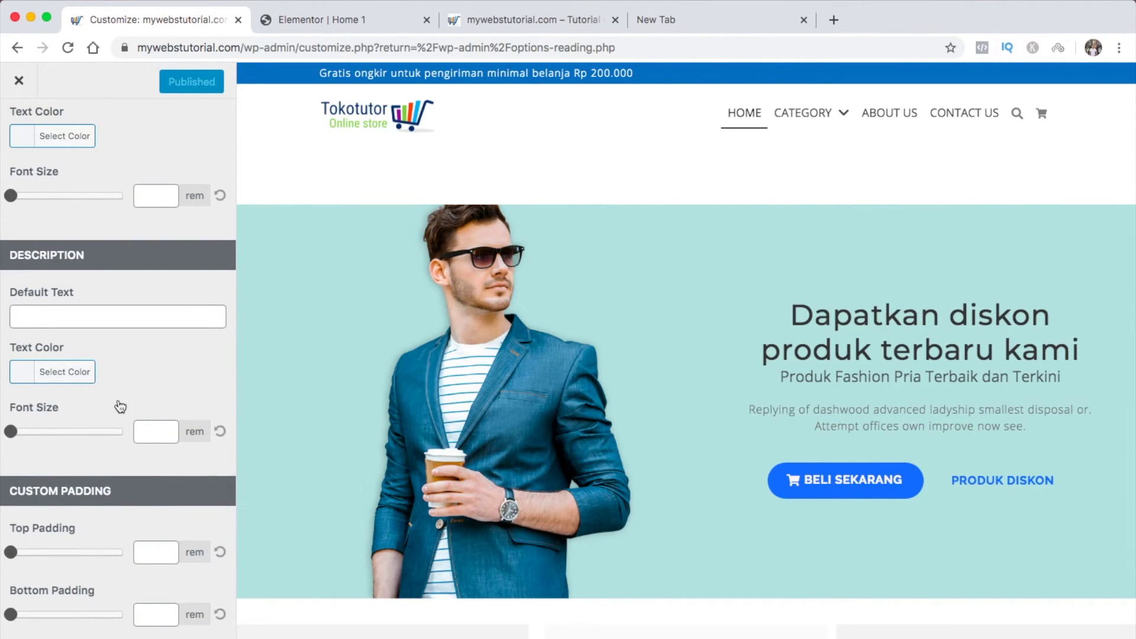
scroll(120, 405, up, 8)
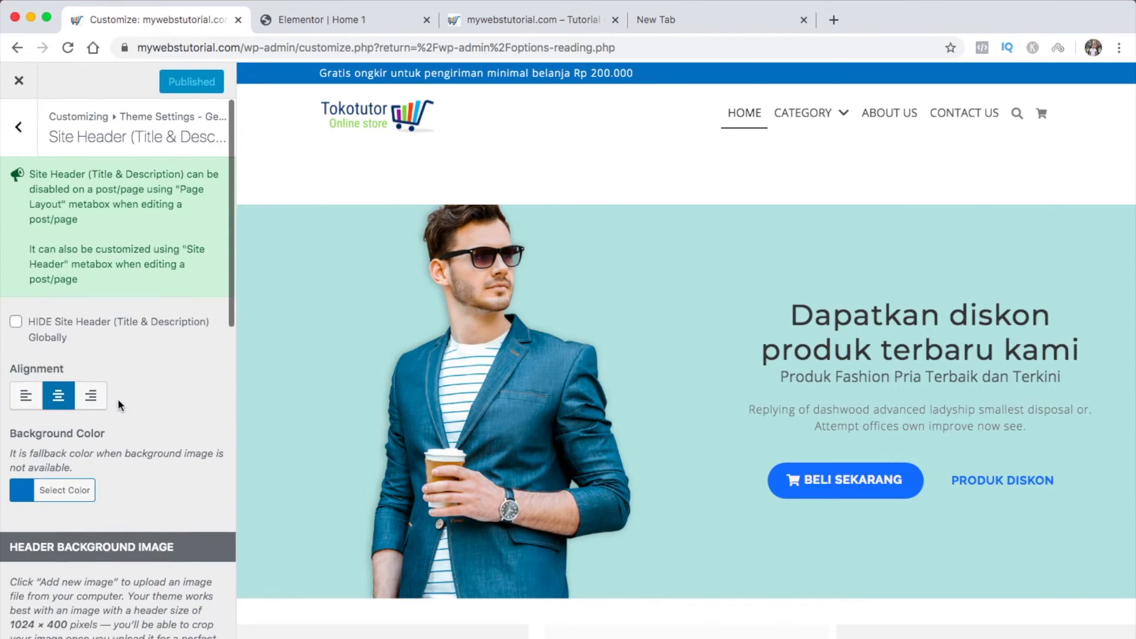
click(19, 126)
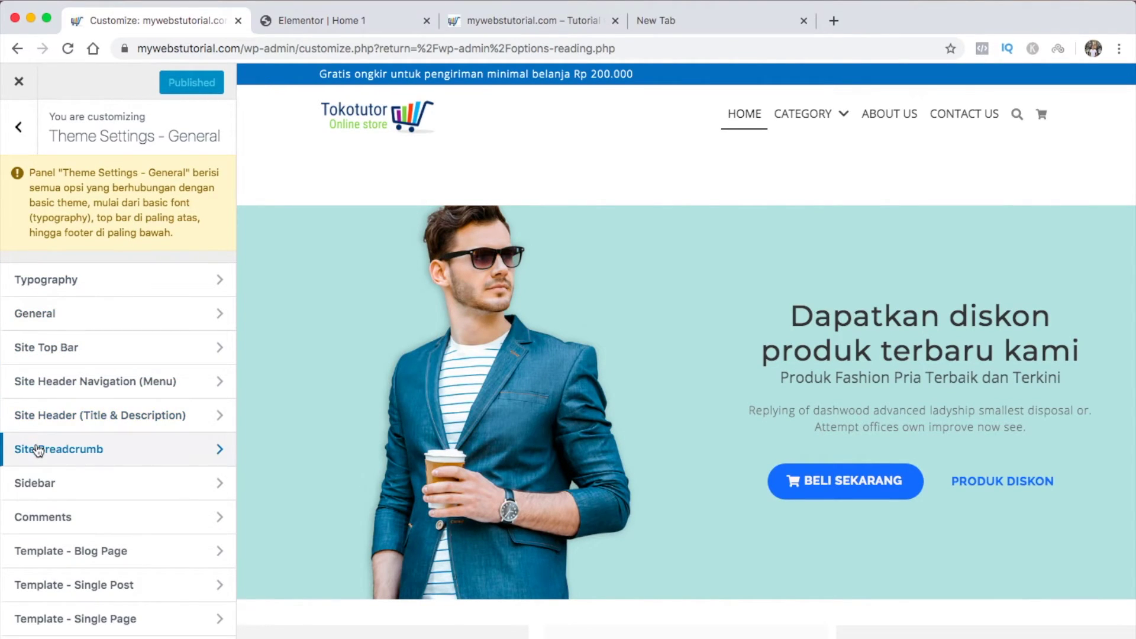
scroll(38, 450, down, 5)
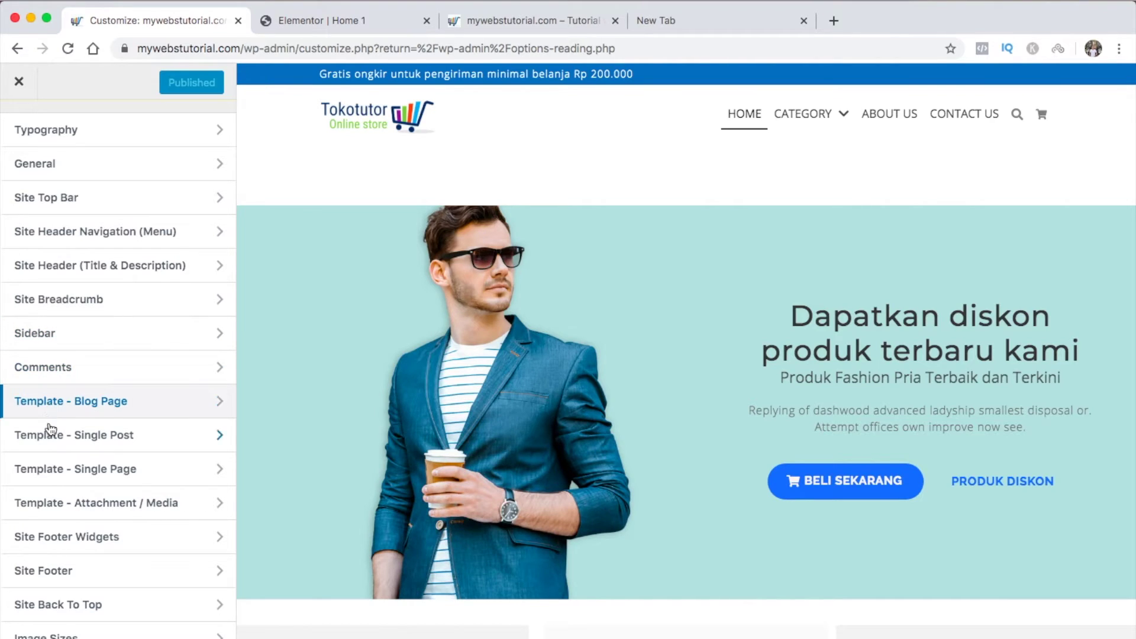
scroll(51, 443, down, 1)
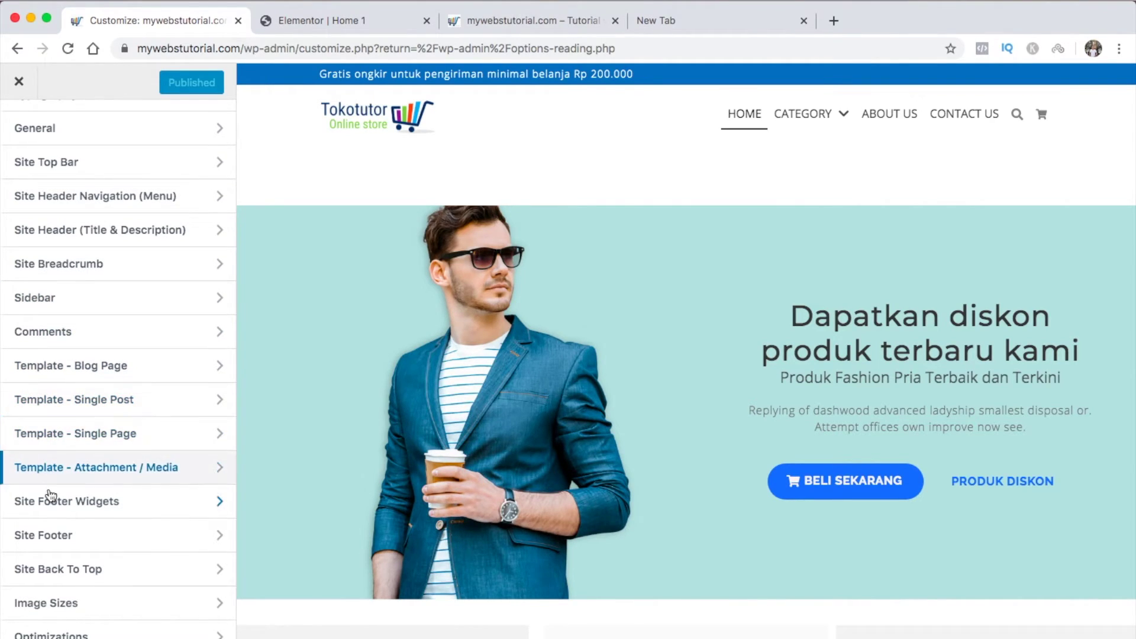
Open Site Footer, set a blue background and keep the layout centered
click(211, 534)
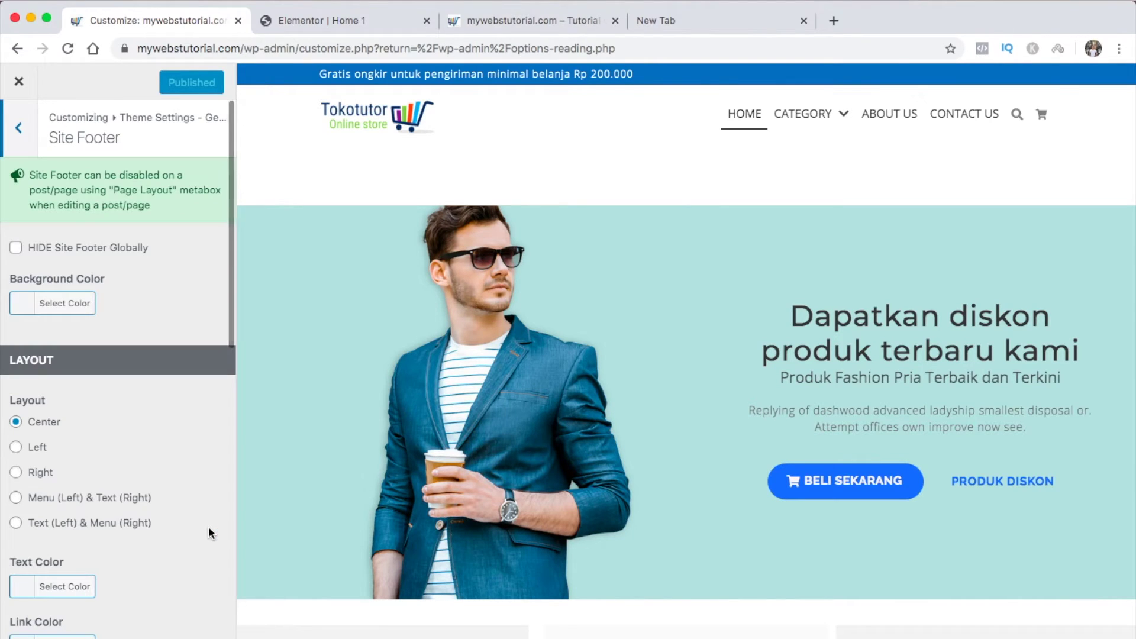
scroll(413, 467, down, 3)
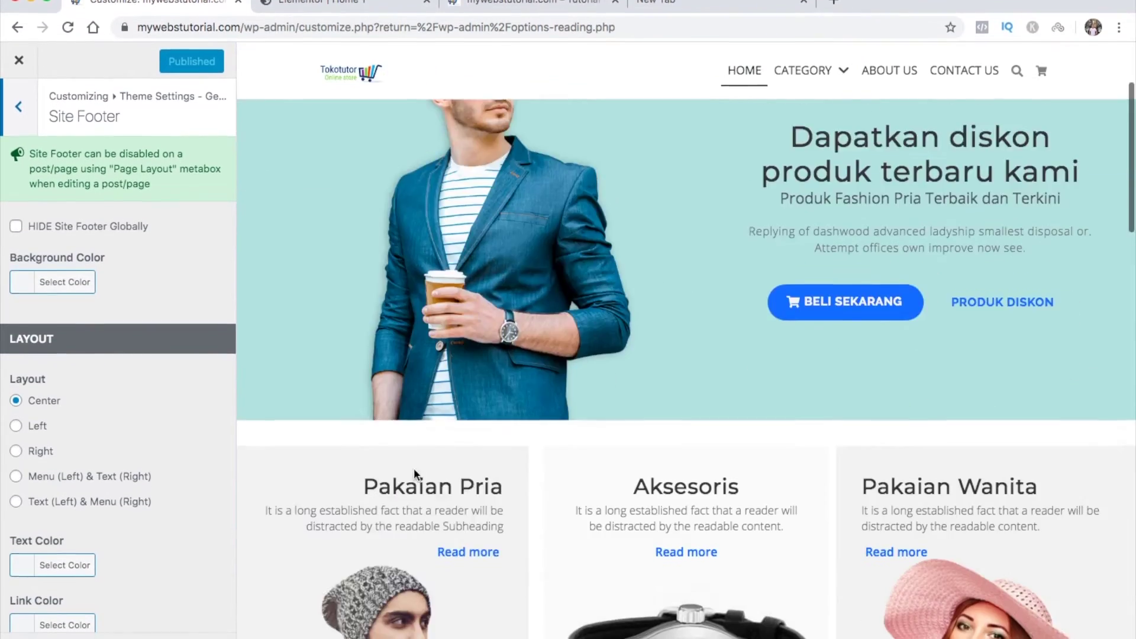
scroll(413, 468, down, 10)
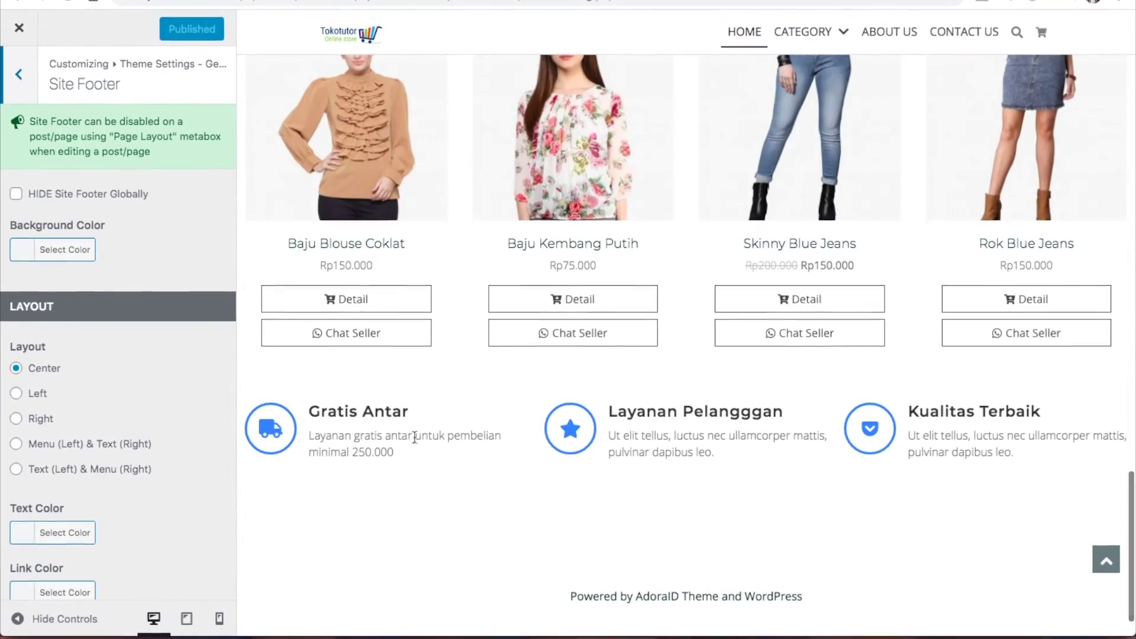
click(24, 252)
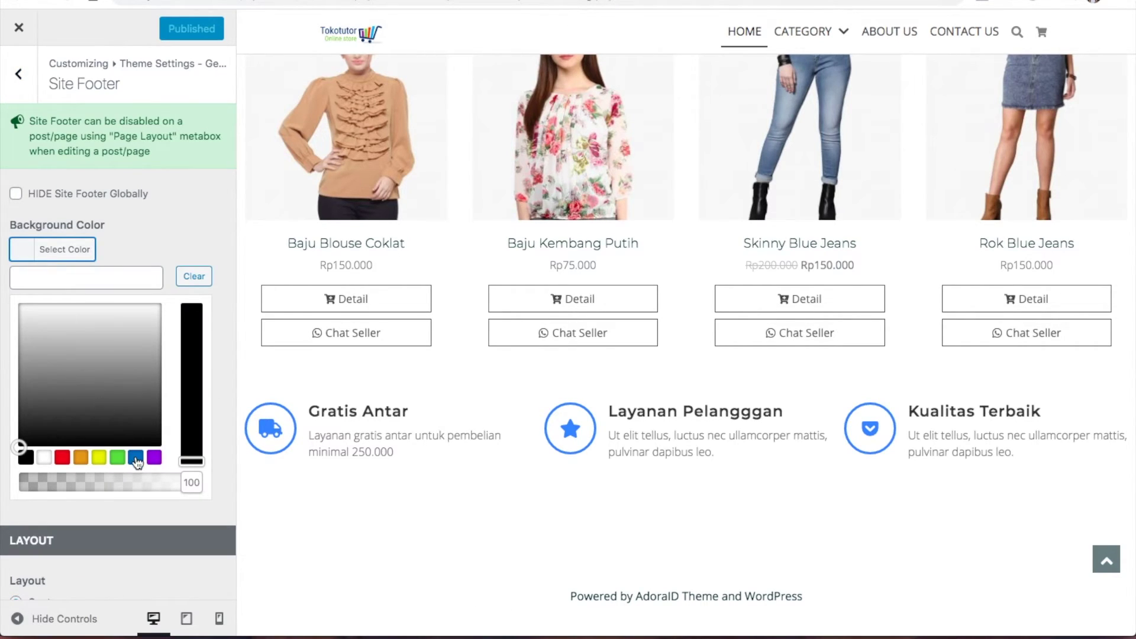
click(136, 458)
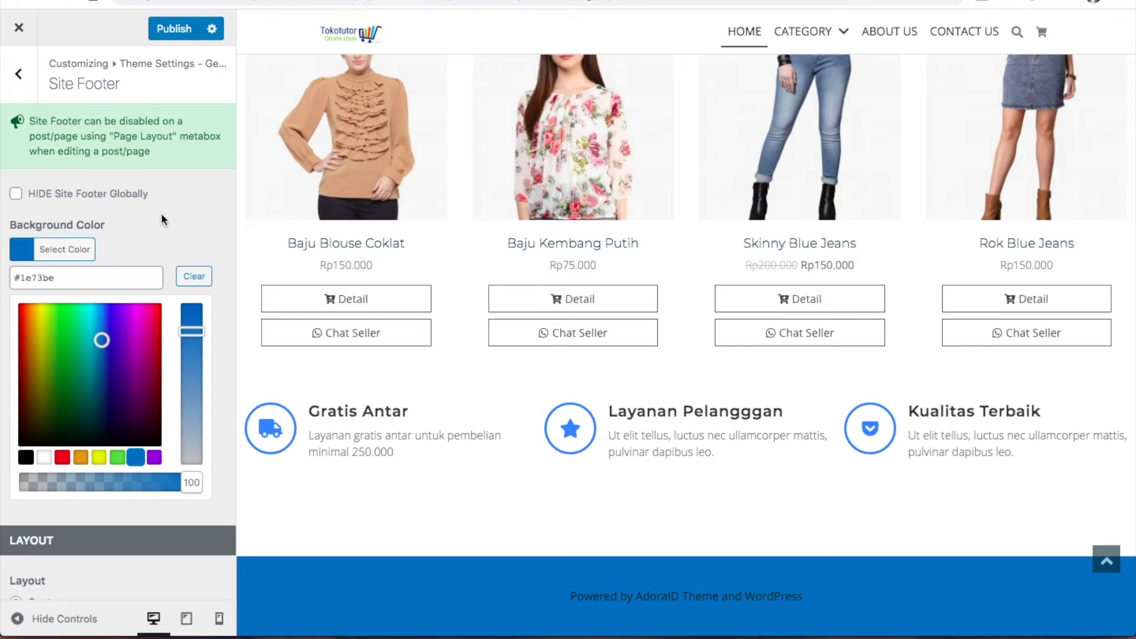
click(163, 230)
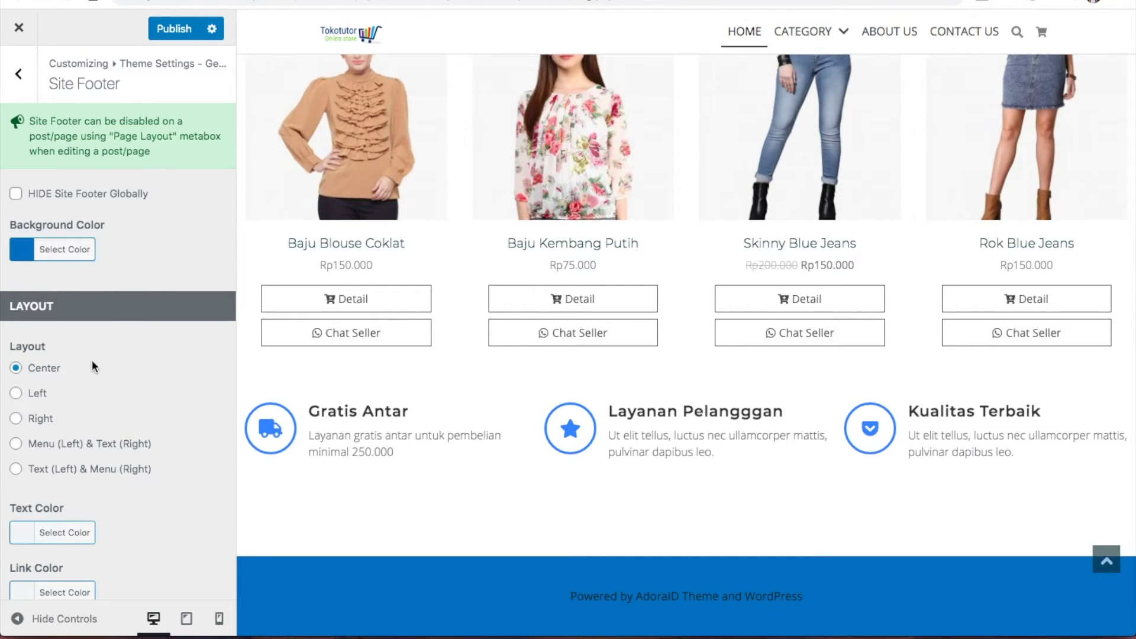
click(15, 394)
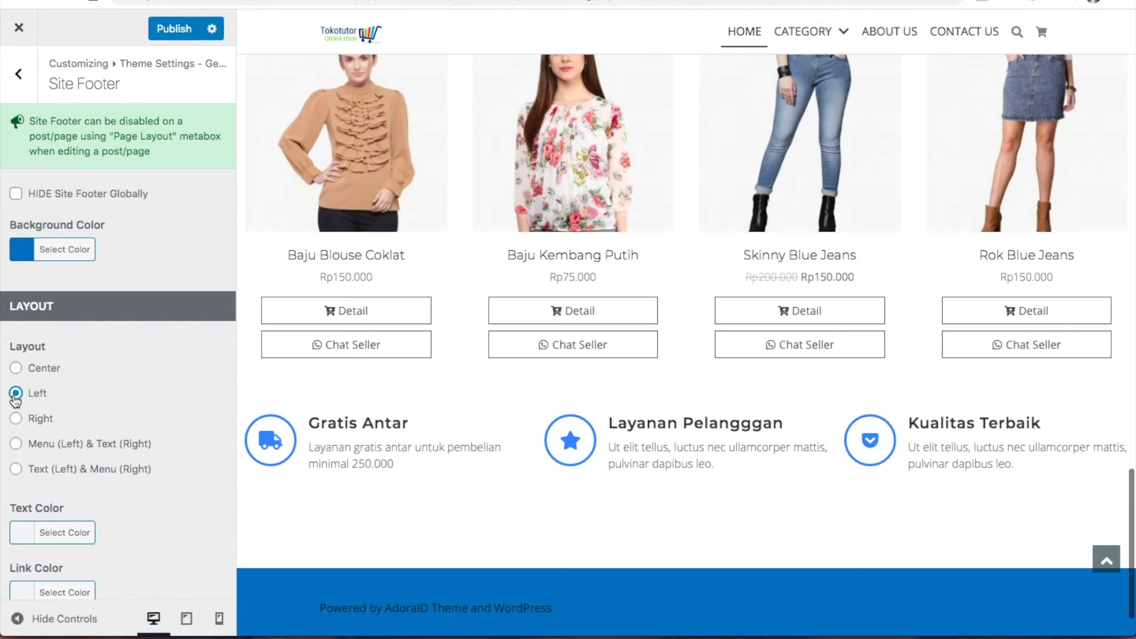
click(16, 367)
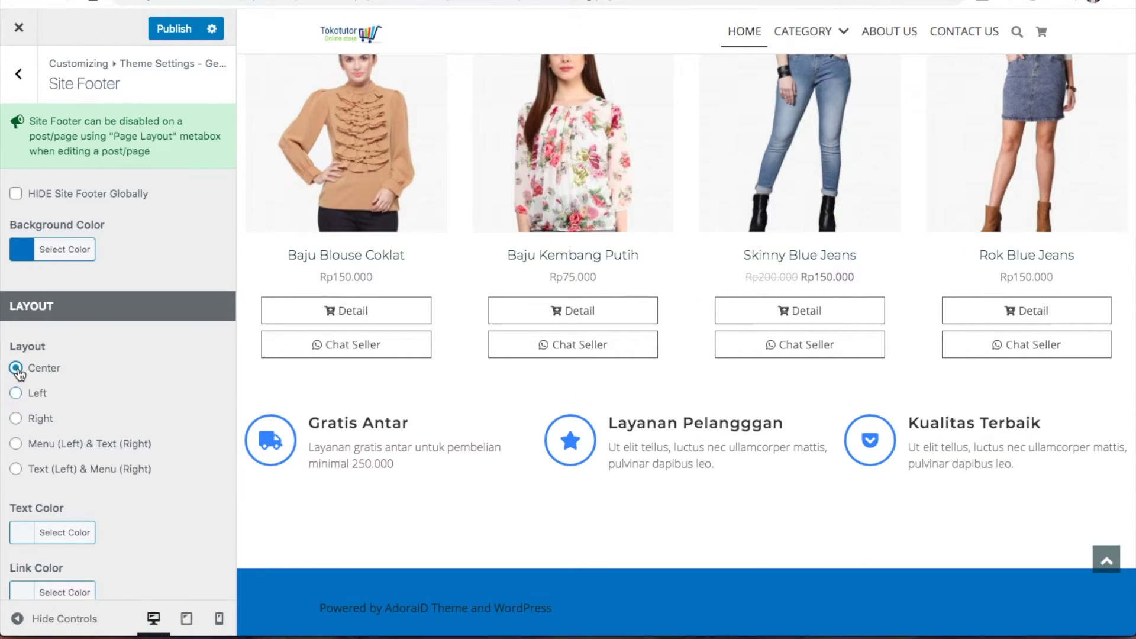
Make the footer text colour white and enter 'Tokotutor.com' as the footer text
scroll(116, 370, down, 1)
scroll(117, 376, down, 5)
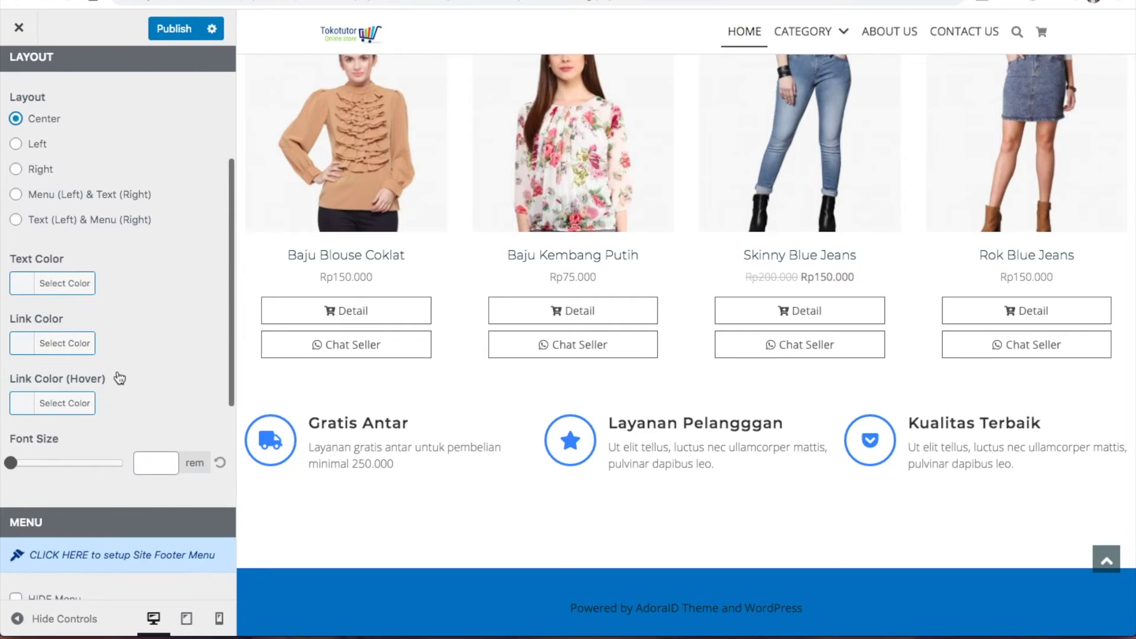
click(24, 284)
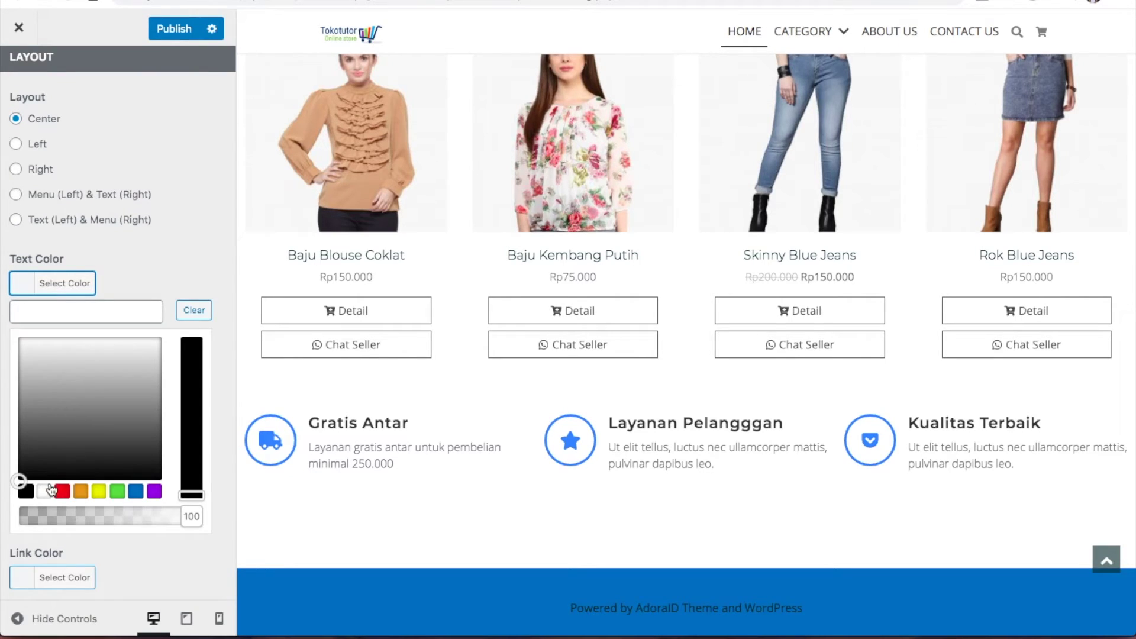
click(45, 491)
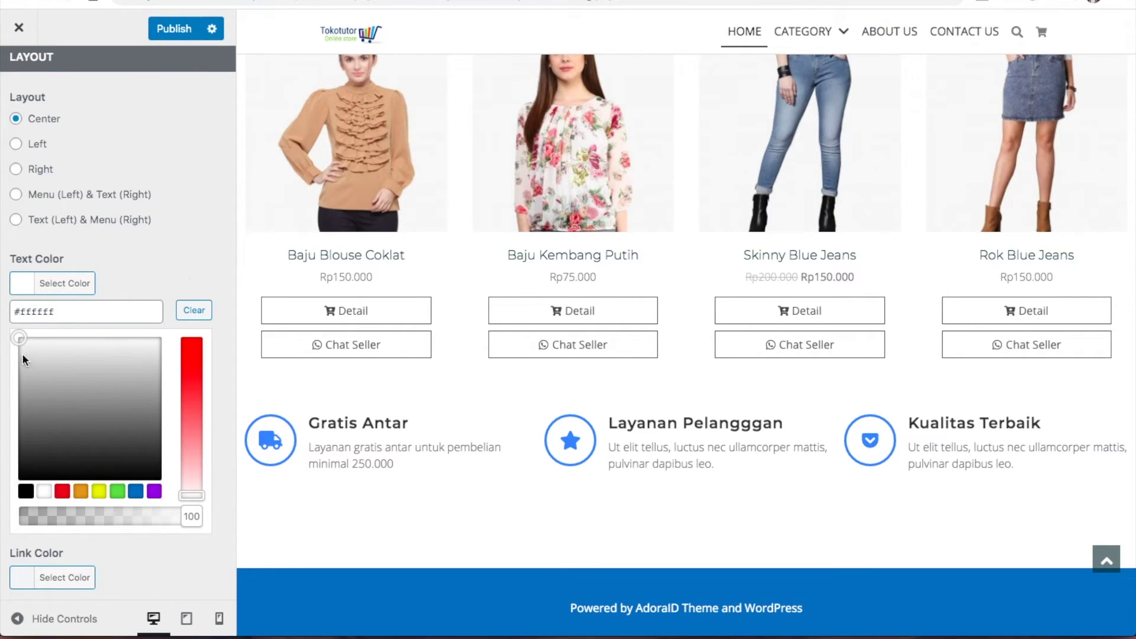
click(43, 290)
scroll(154, 332, down, 6)
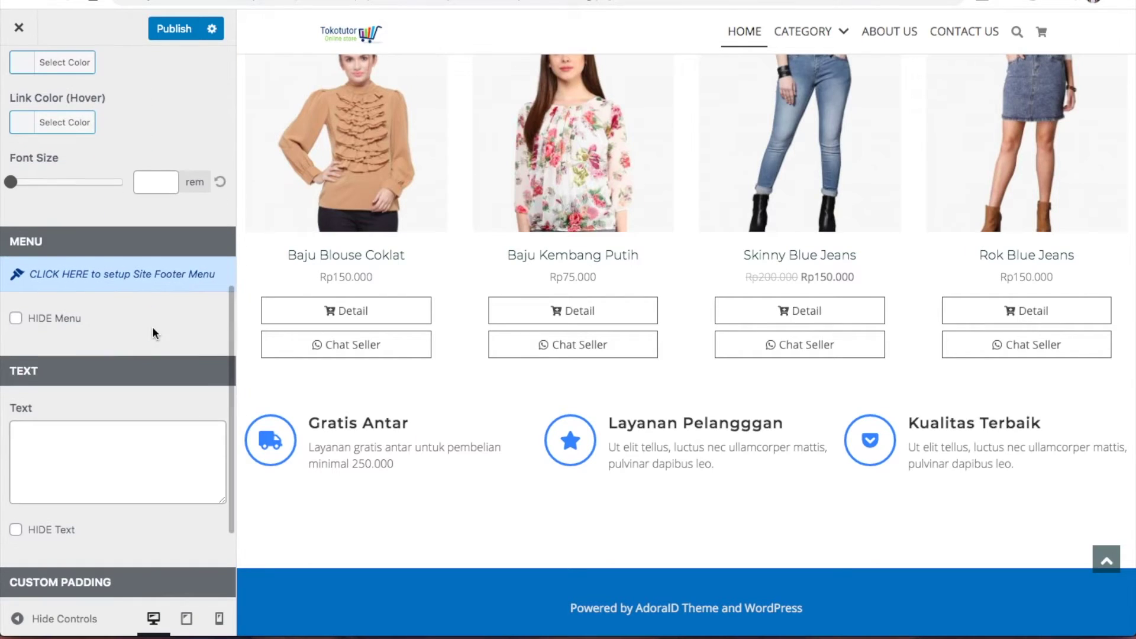
click(118, 437)
text(Tokotutor.com)
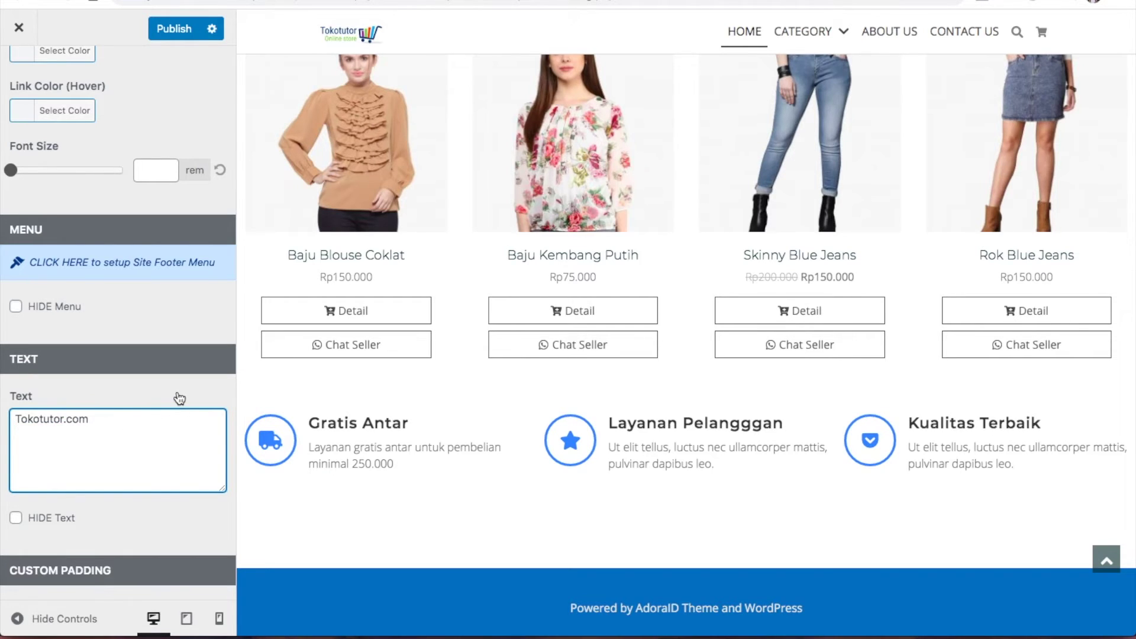
Try adjusting footer padding, reset it to default, and publish the footer changes
scroll(180, 398, down, 3)
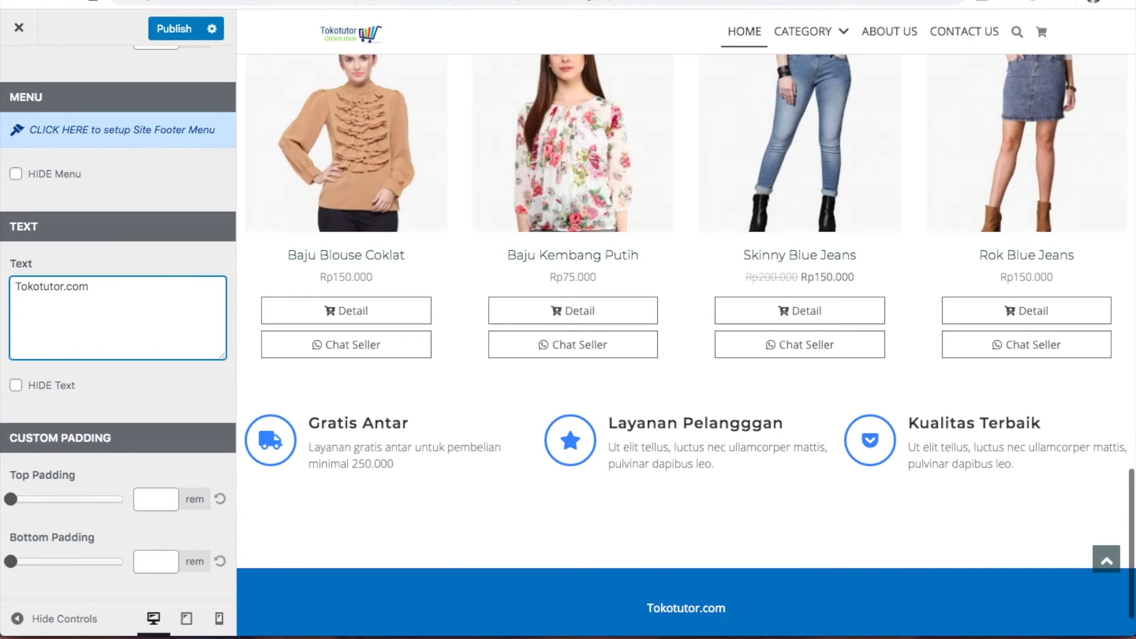
drag(11, 499, 35, 501)
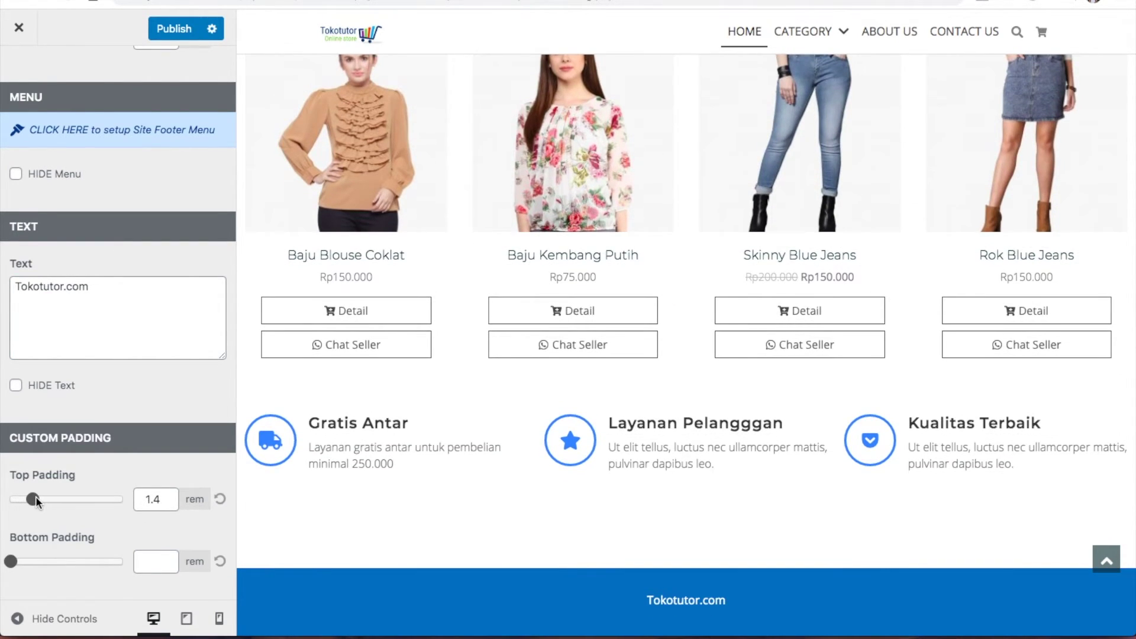
mouse_move(12, 562)
mouse_down()
mouse_move(35, 571)
mouse_move(12, 575)
mouse_up()
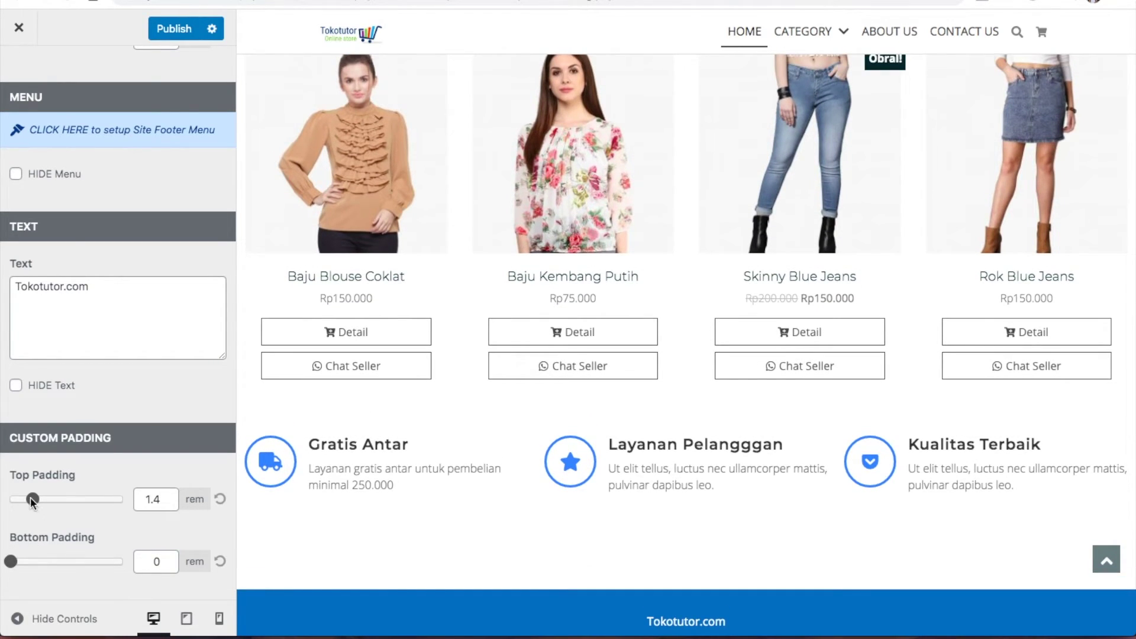
drag(33, 500, 11, 500)
click(159, 562)
click(230, 501)
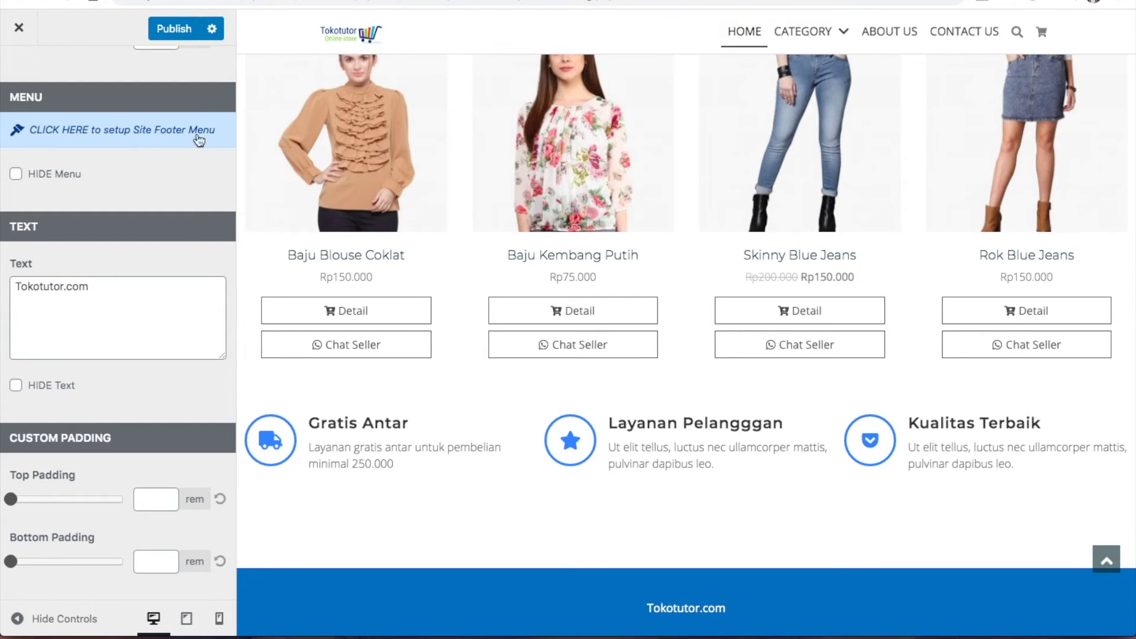
click(181, 36)
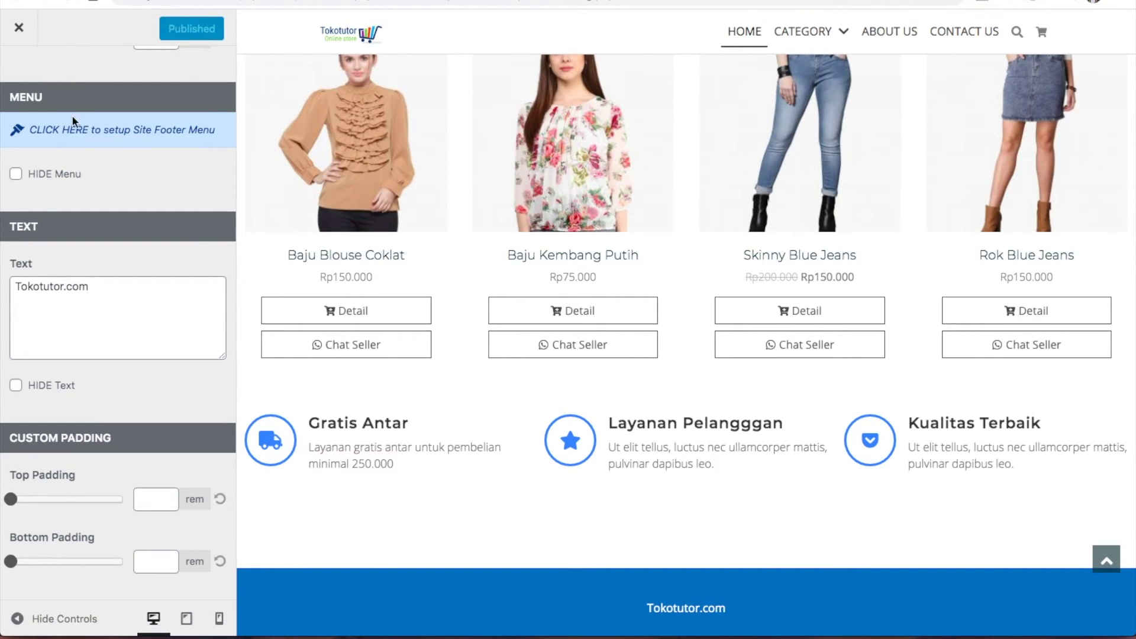
scroll(72, 118, up, 6)
Exit the Customizer, close extra tabs and cancel the theme setup wizard to reach the Dashboard
click(18, 67)
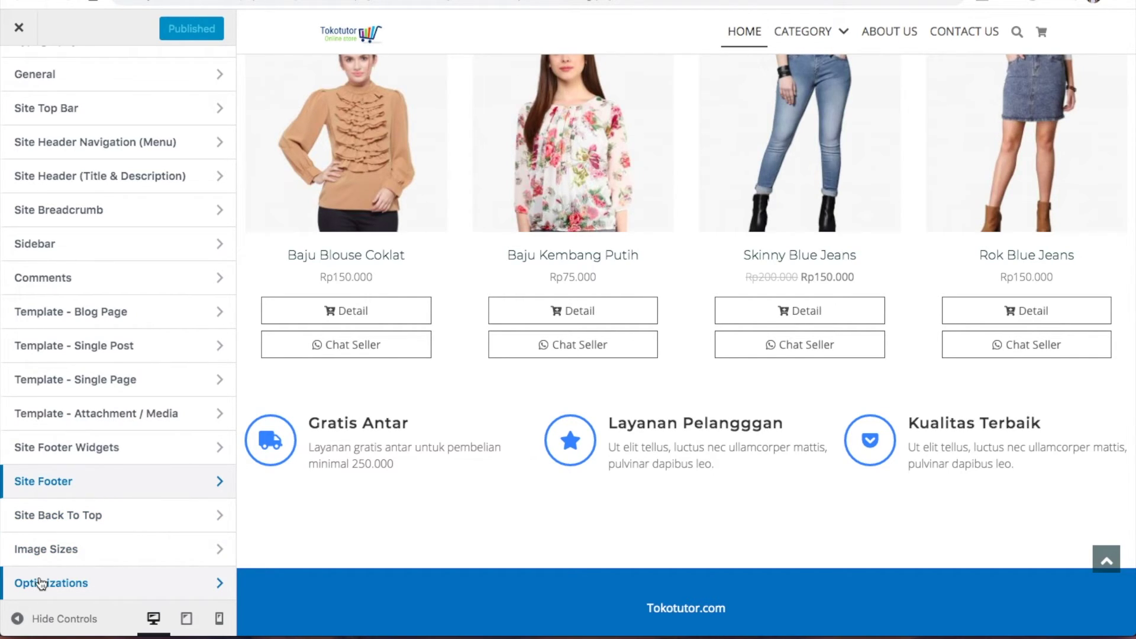
click(19, 30)
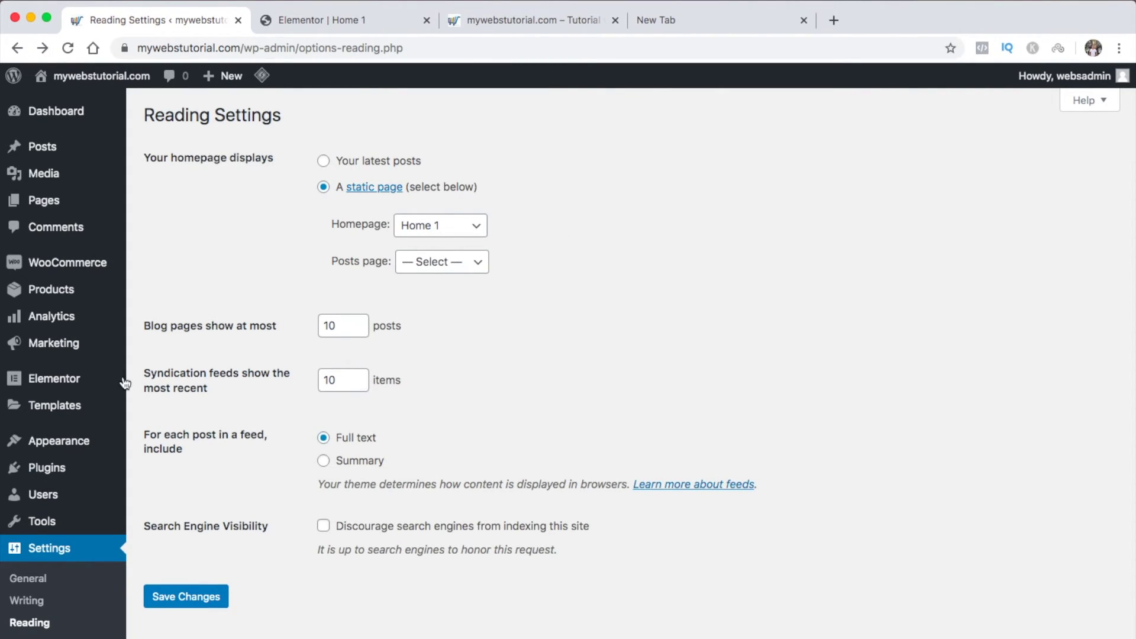
mouse_move(80, 444)
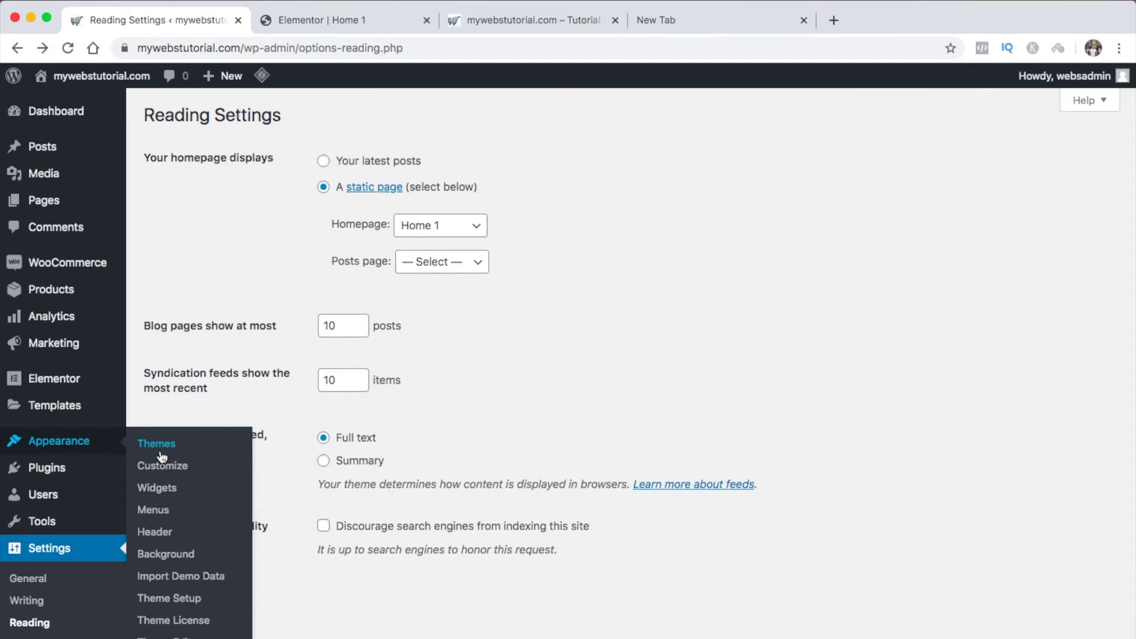
click(169, 600)
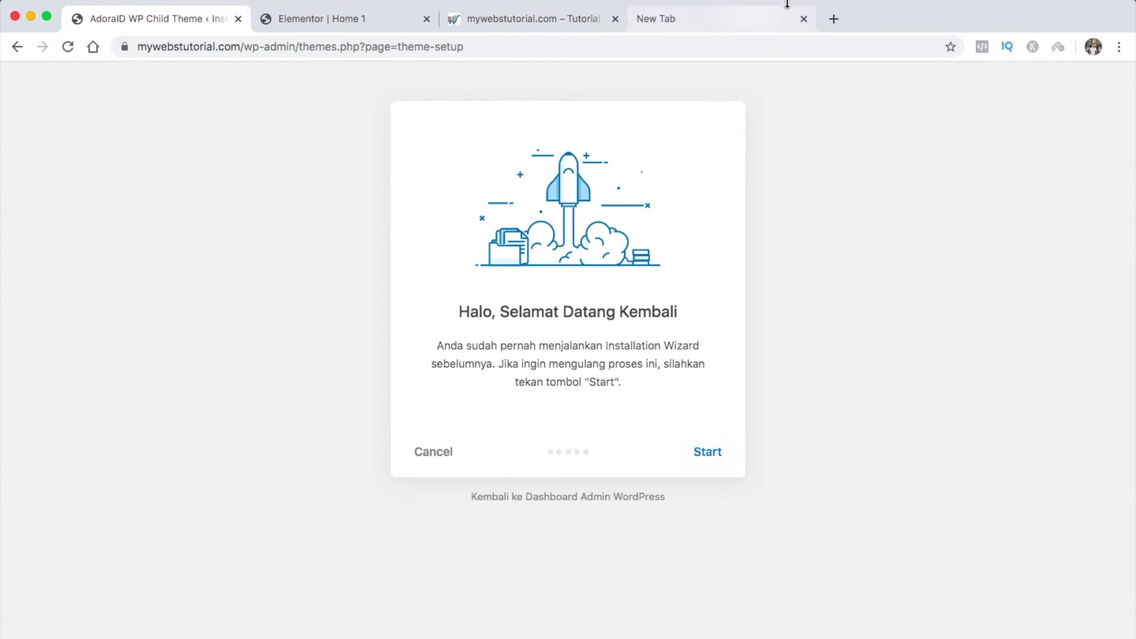
click(803, 20)
click(615, 19)
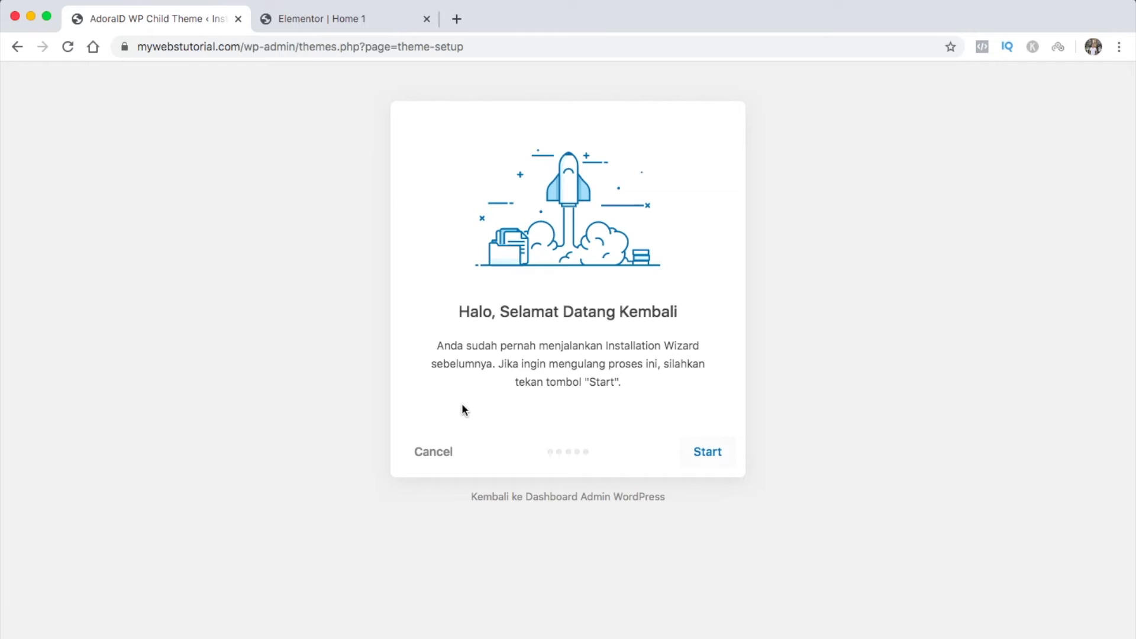
click(443, 454)
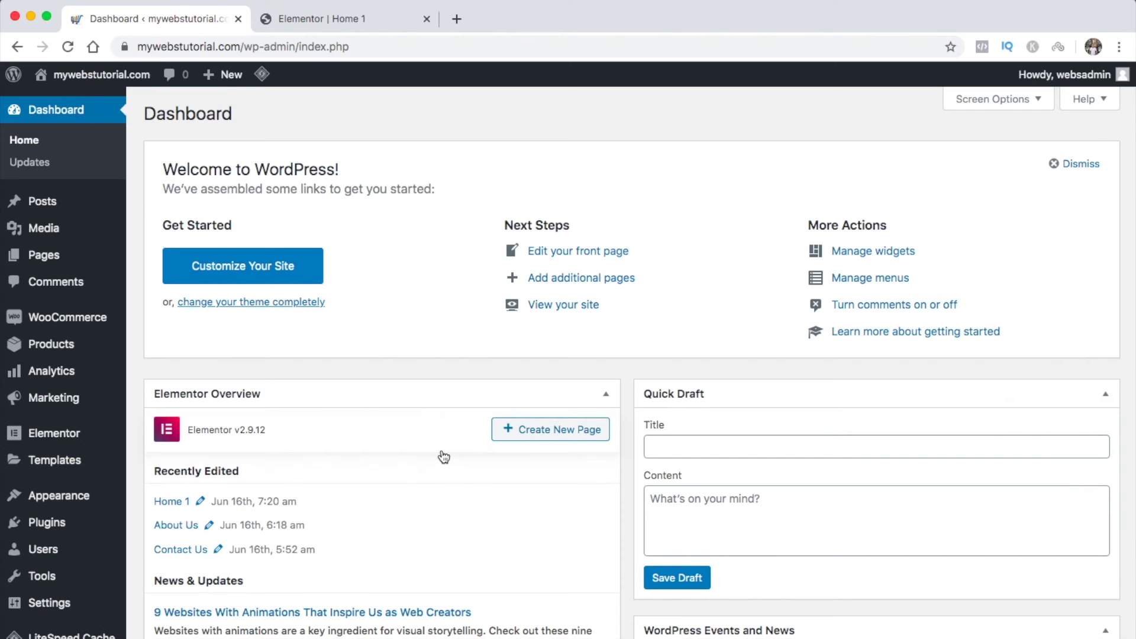
Open Customize > Theme Settings - WooCommerce > WC - General
mouse_move(83, 503)
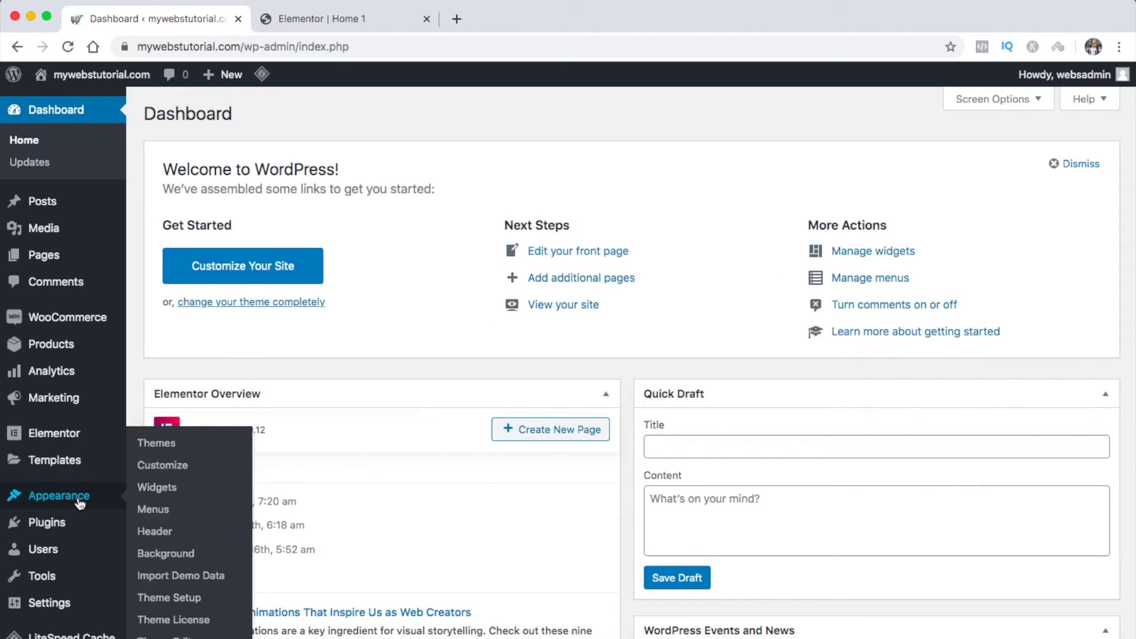
click(158, 468)
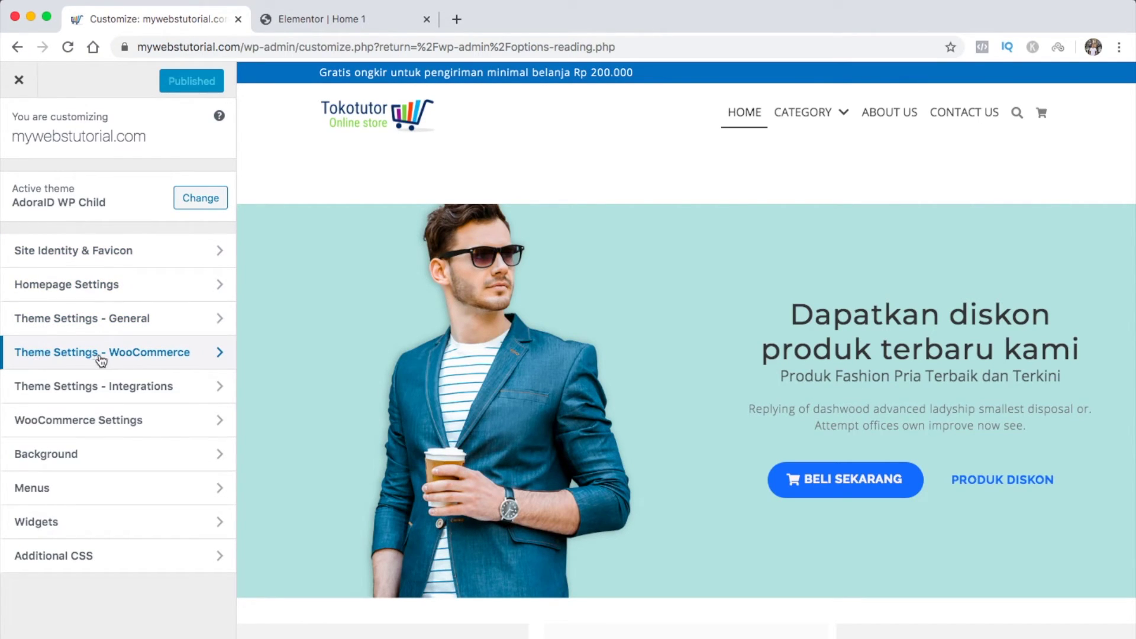
click(203, 358)
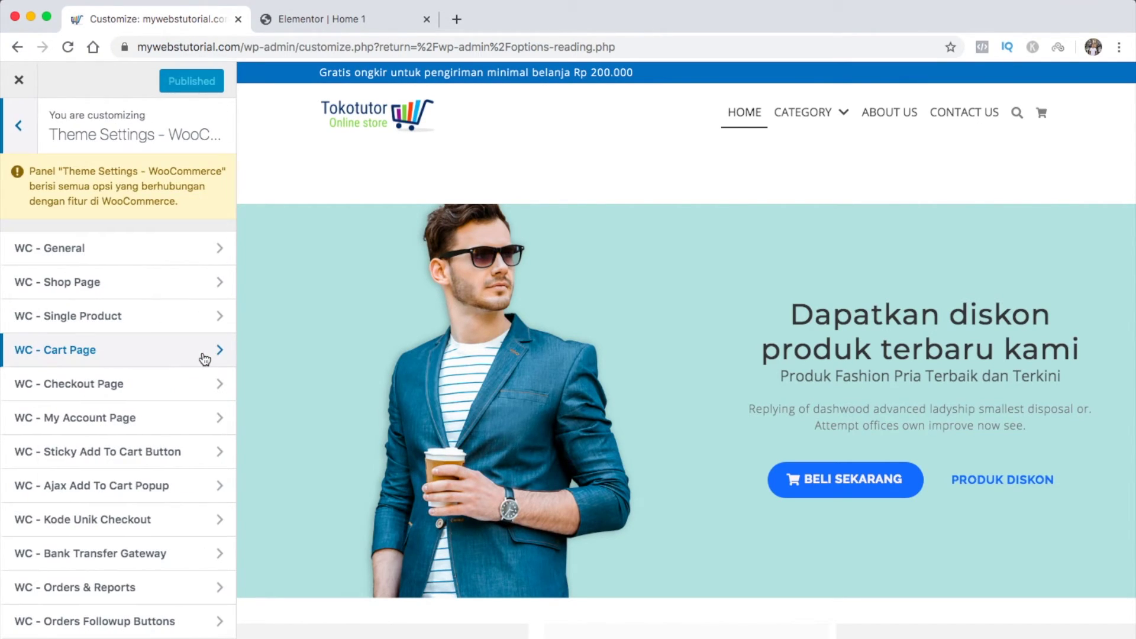
click(185, 254)
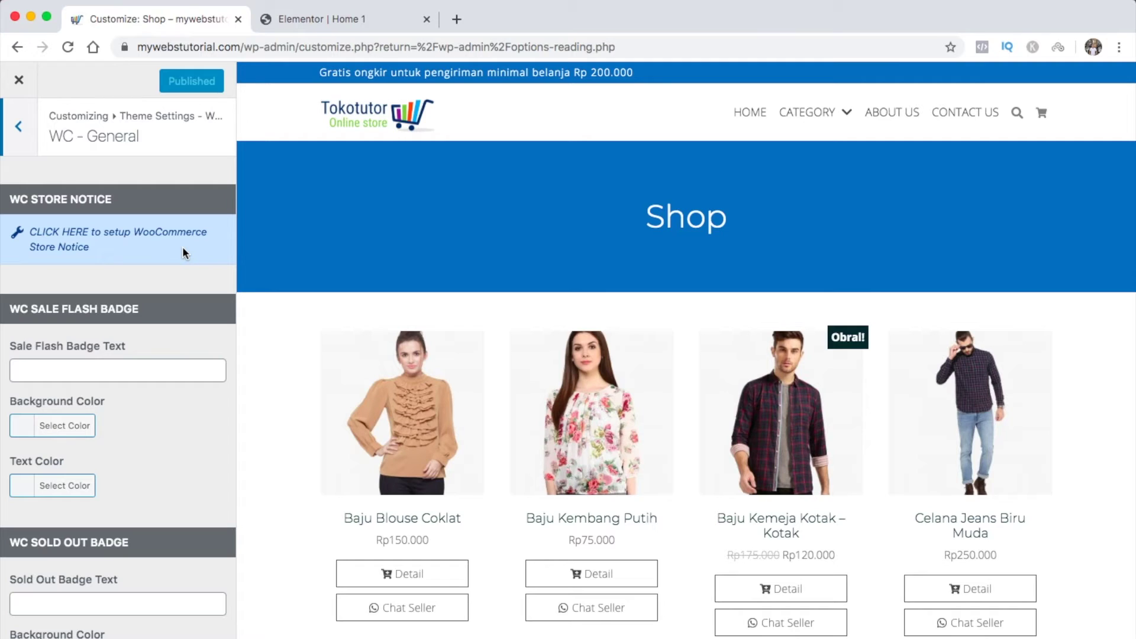
Set the sale flash badge text to 'Diskon' with a red background, leaving text colour unchanged
click(129, 364)
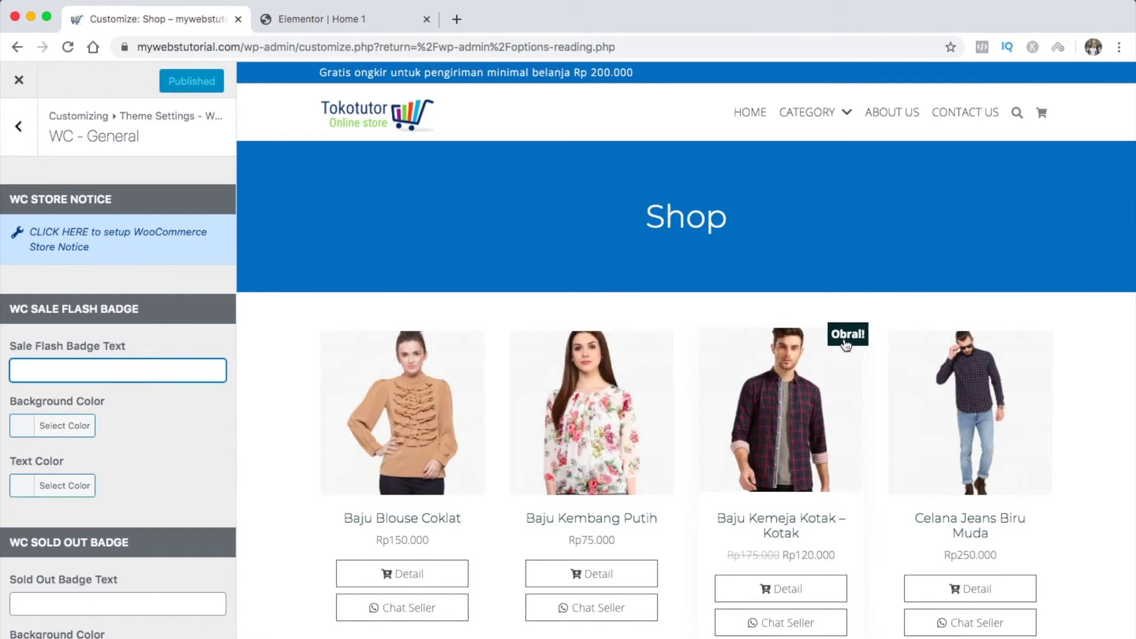
text(Diskon)
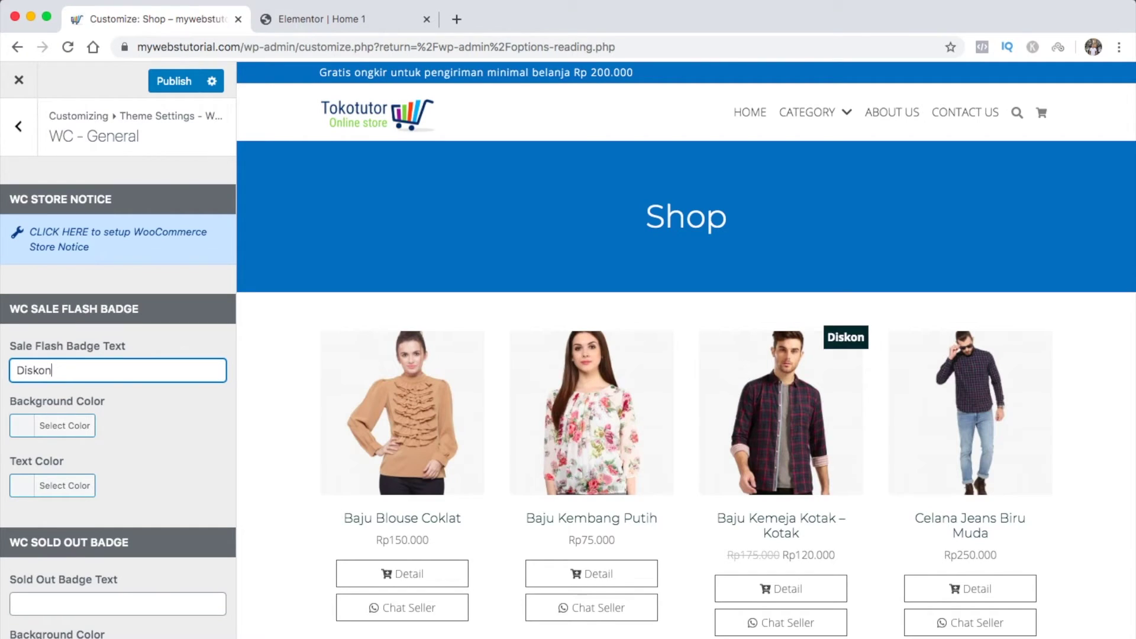
click(26, 431)
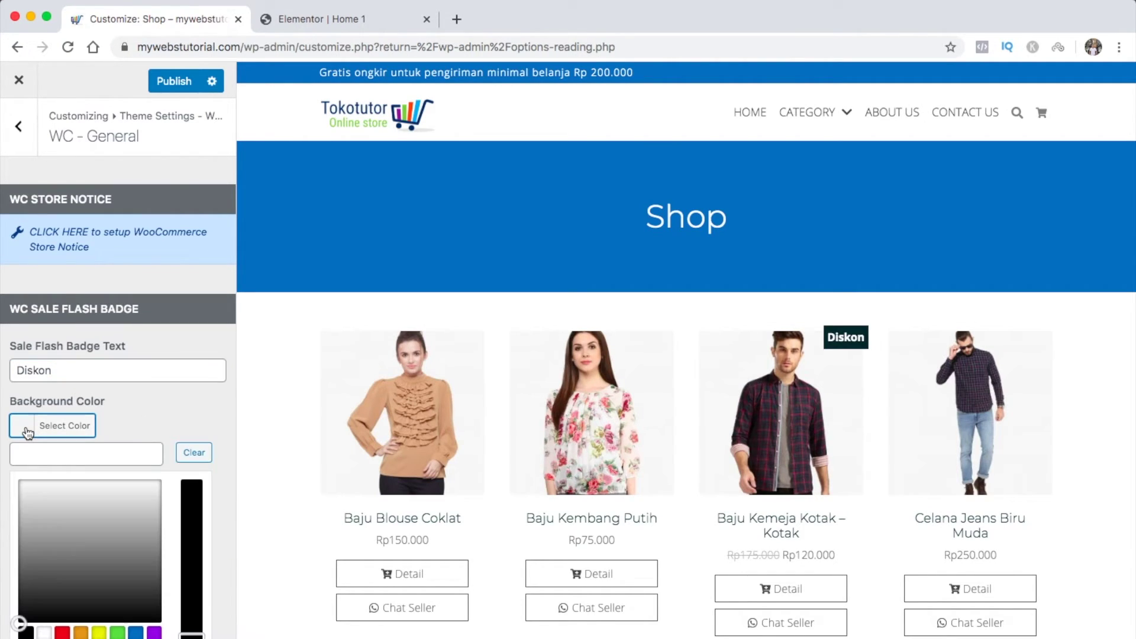
click(62, 633)
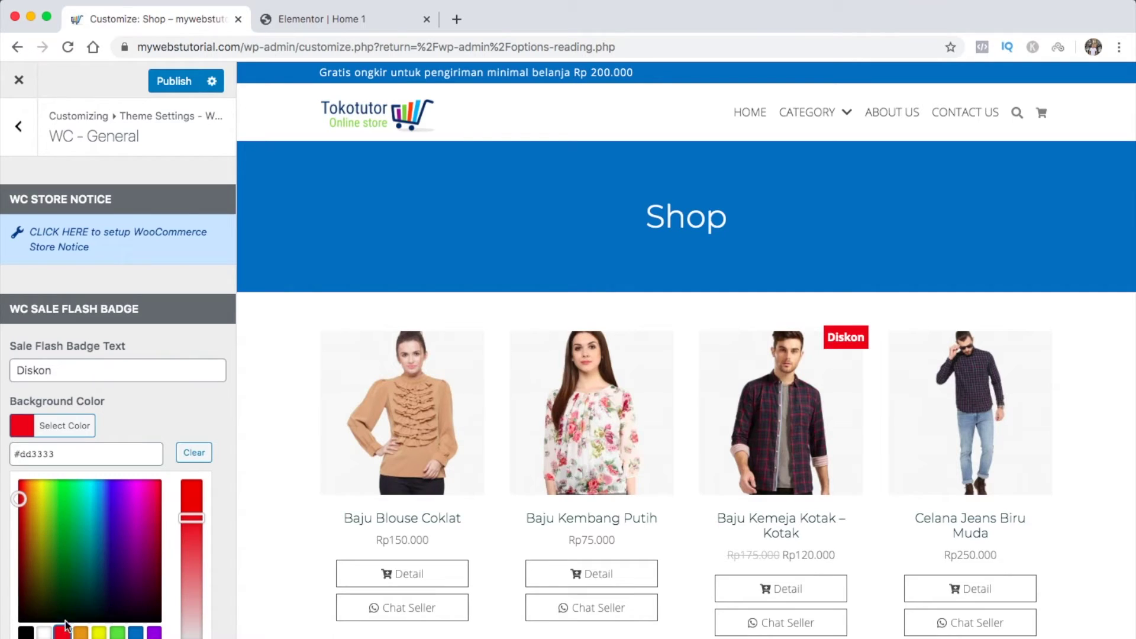
click(32, 429)
scroll(140, 442, down, 1)
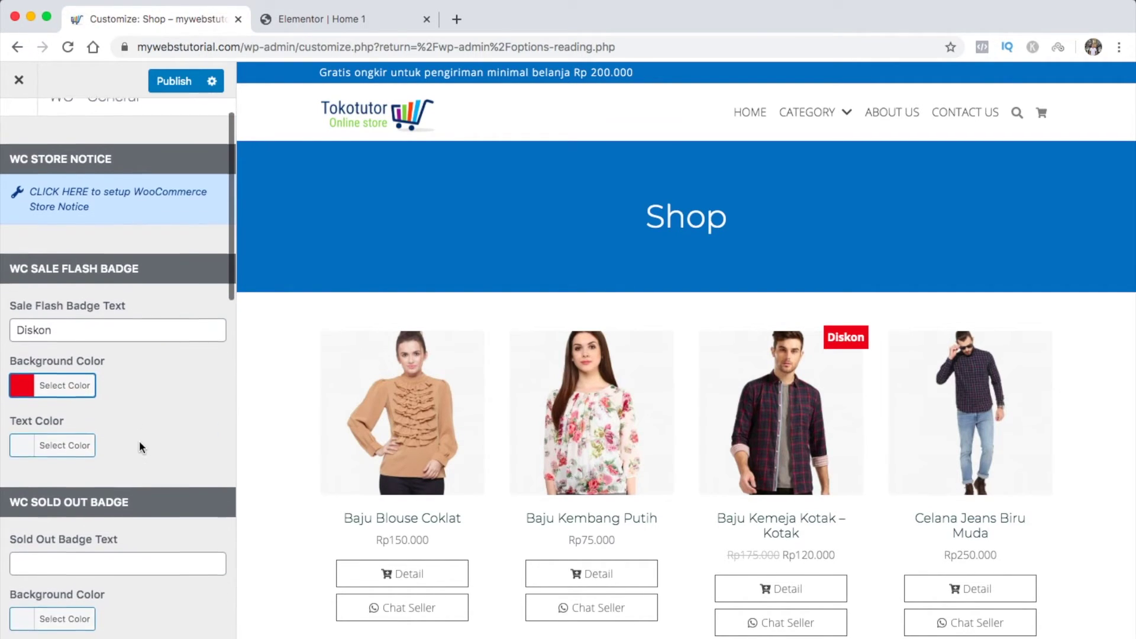
click(29, 439)
click(29, 440)
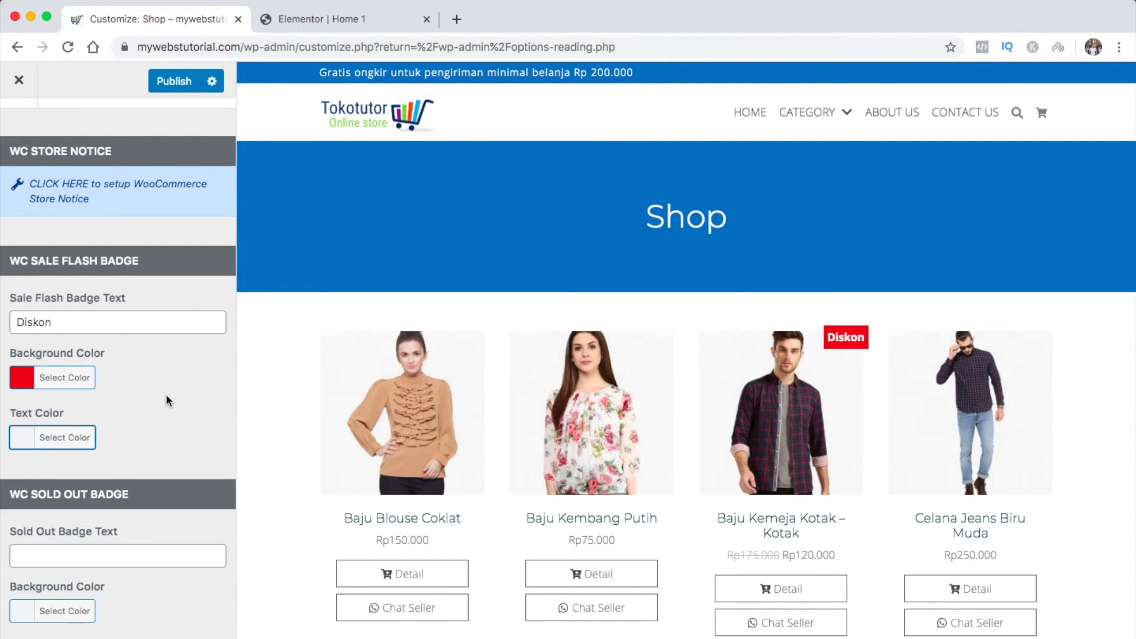
Leave the sold out badge label empty and publish the badge settings
scroll(166, 401, down, 5)
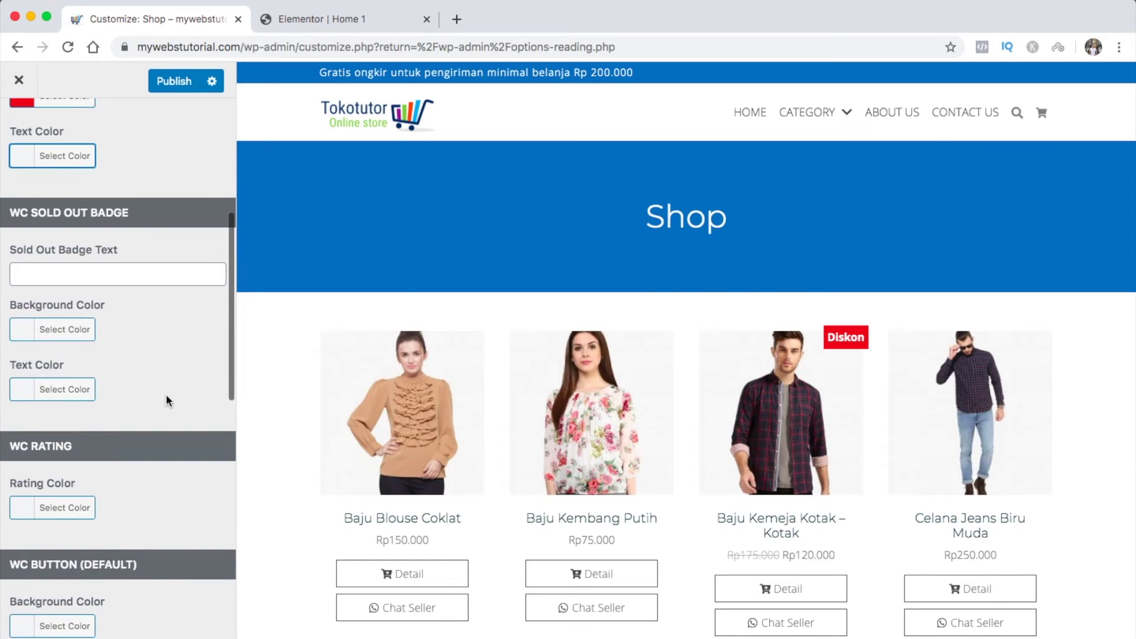
click(152, 279)
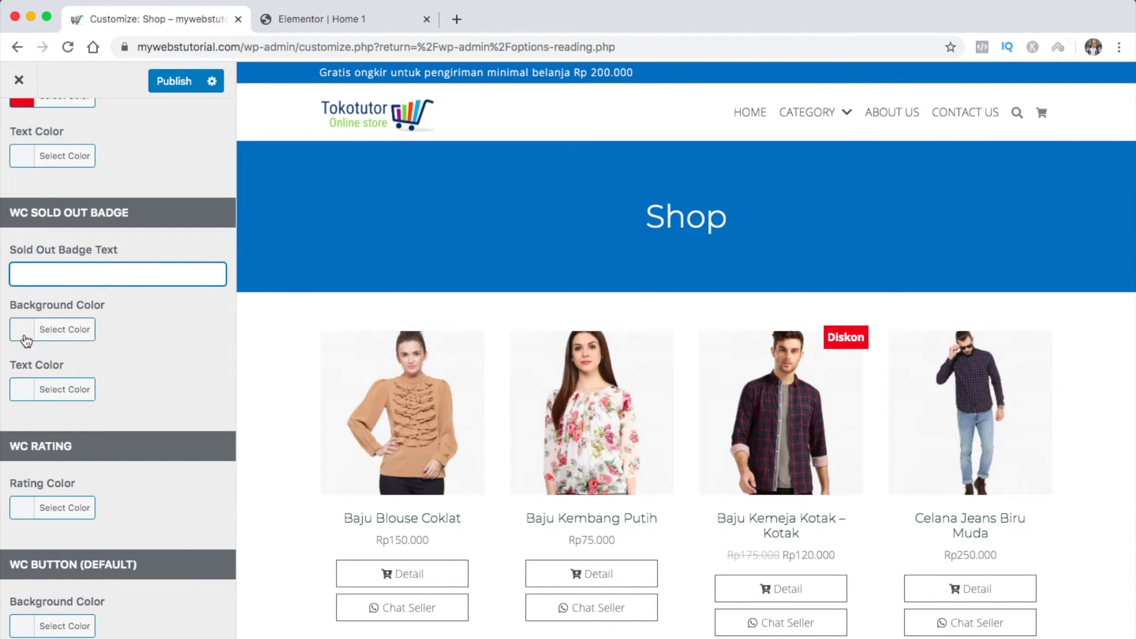
scroll(136, 414, down, 5)
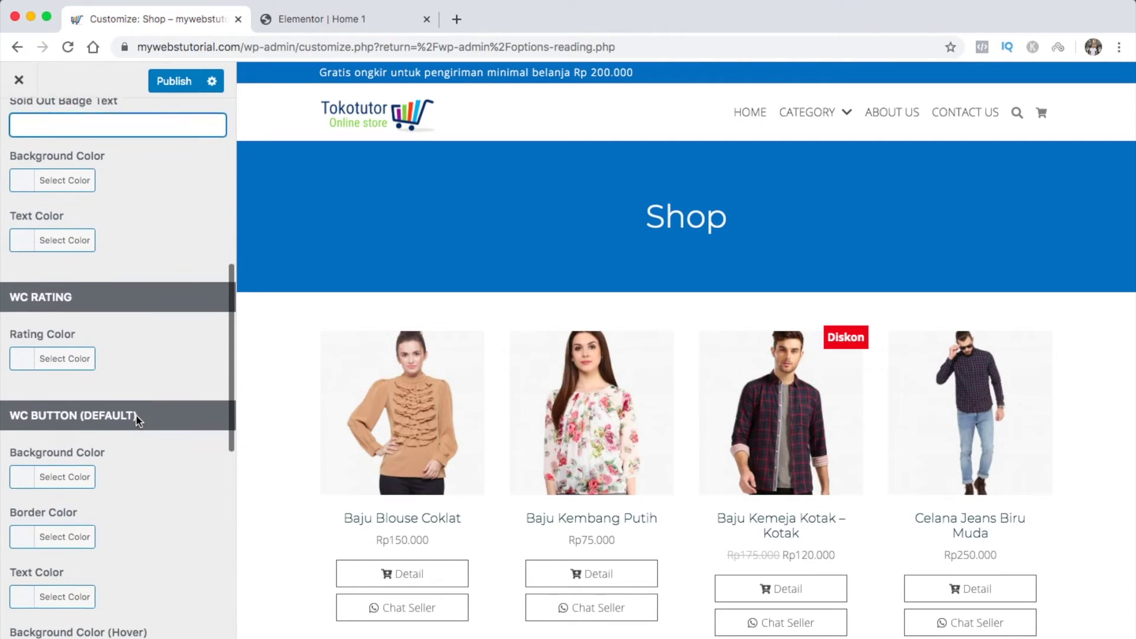
click(126, 359)
scroll(126, 360, down, 3)
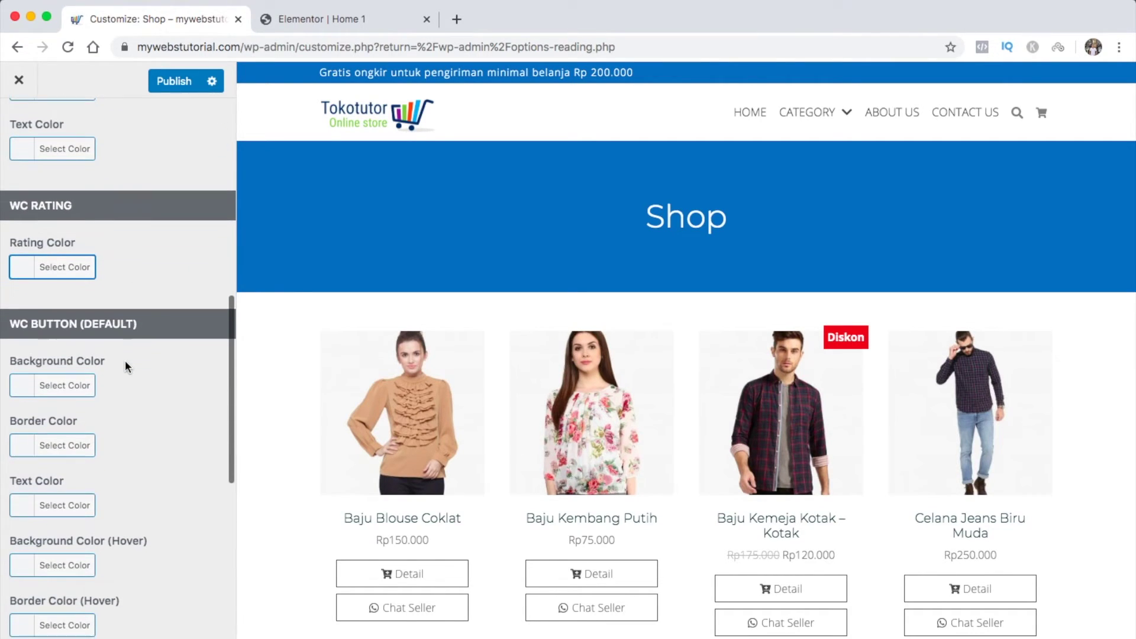
scroll(126, 360, down, 3)
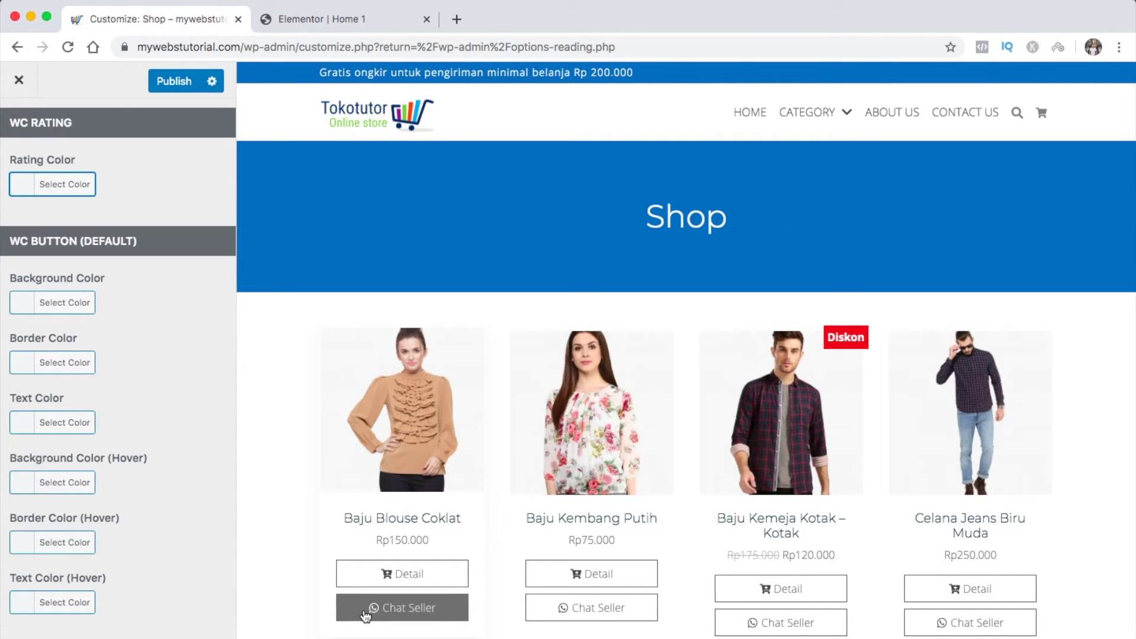
scroll(203, 489, down, 10)
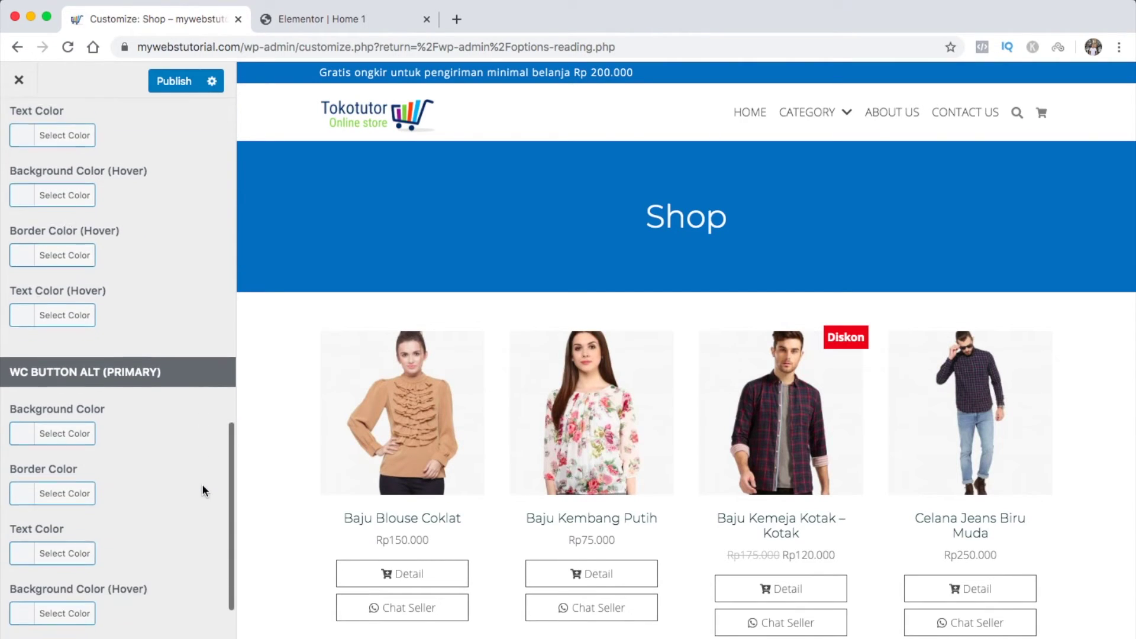
scroll(204, 492, down, 2)
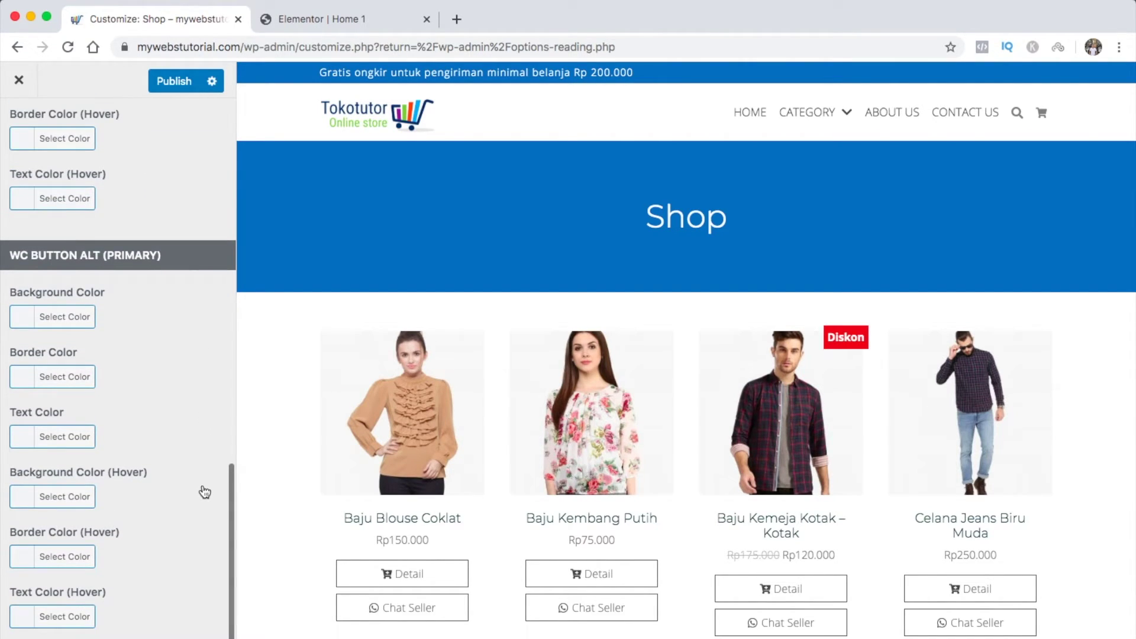
scroll(205, 492, up, 2)
scroll(205, 492, up, 15)
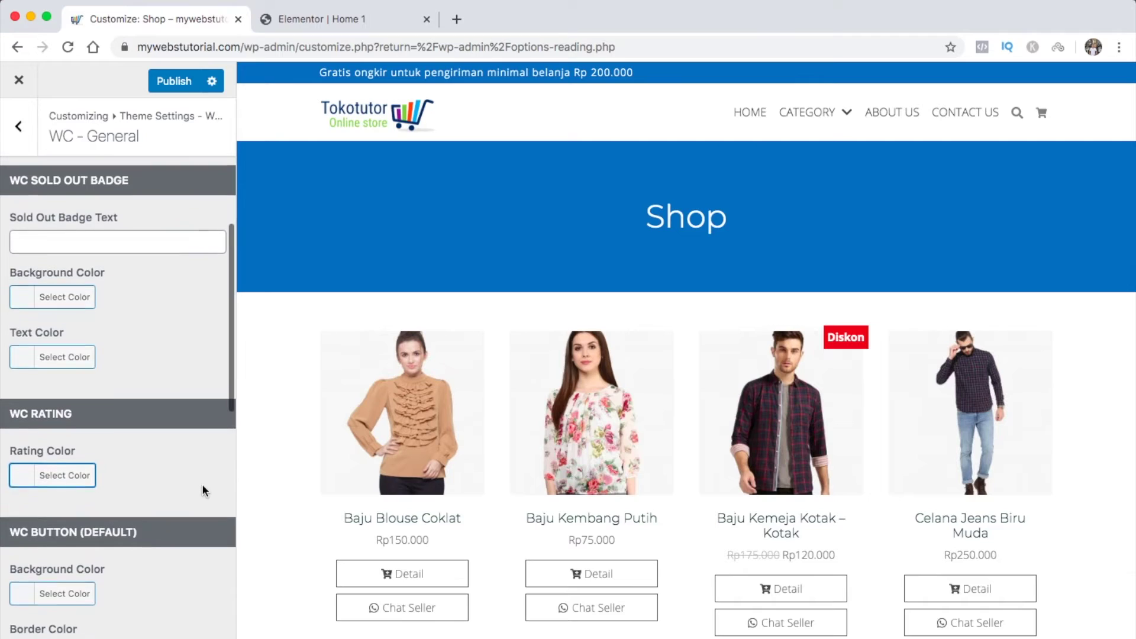
scroll(201, 484, up, 4)
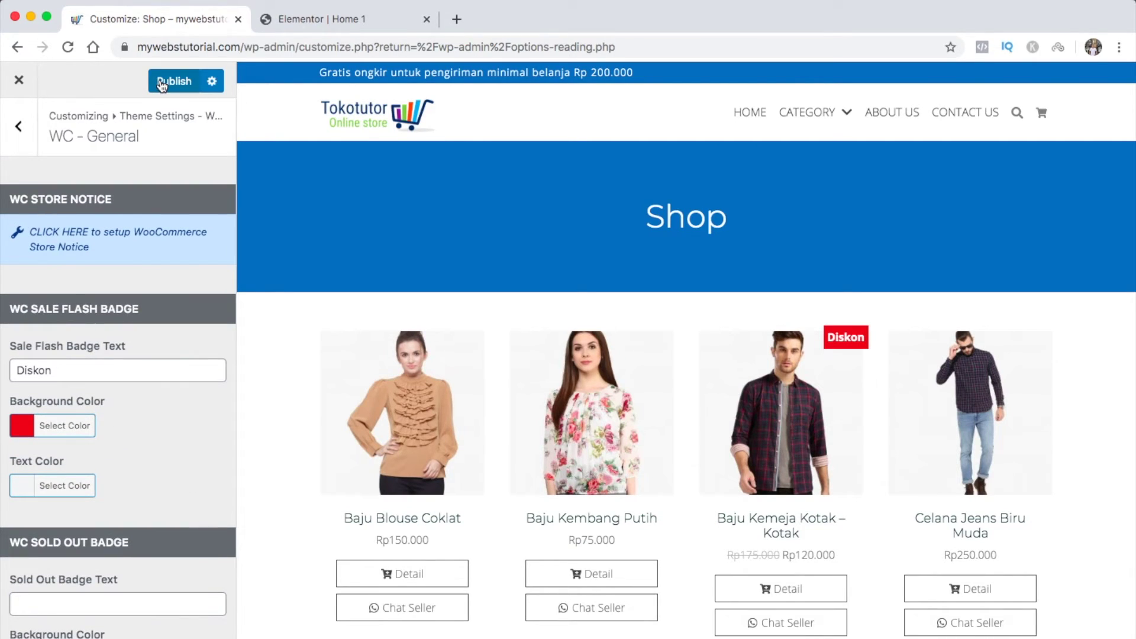
click(162, 84)
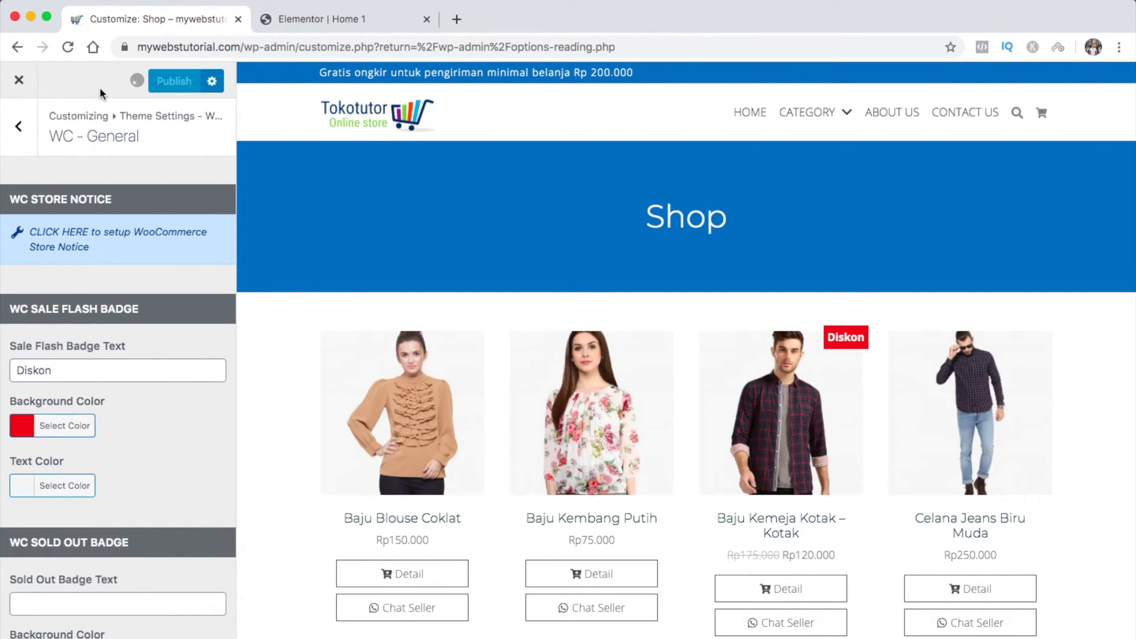
Open WC - Shop Page and review its layout, image and element options (4 per row, 12 per page)
click(20, 126)
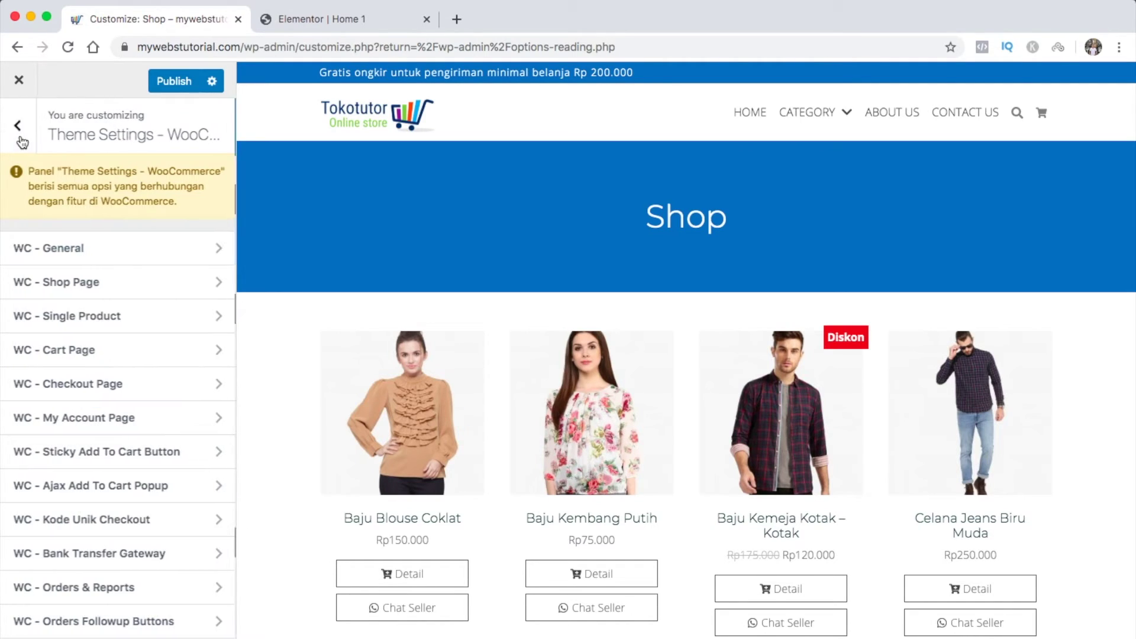
click(85, 287)
scroll(95, 335, down, 5)
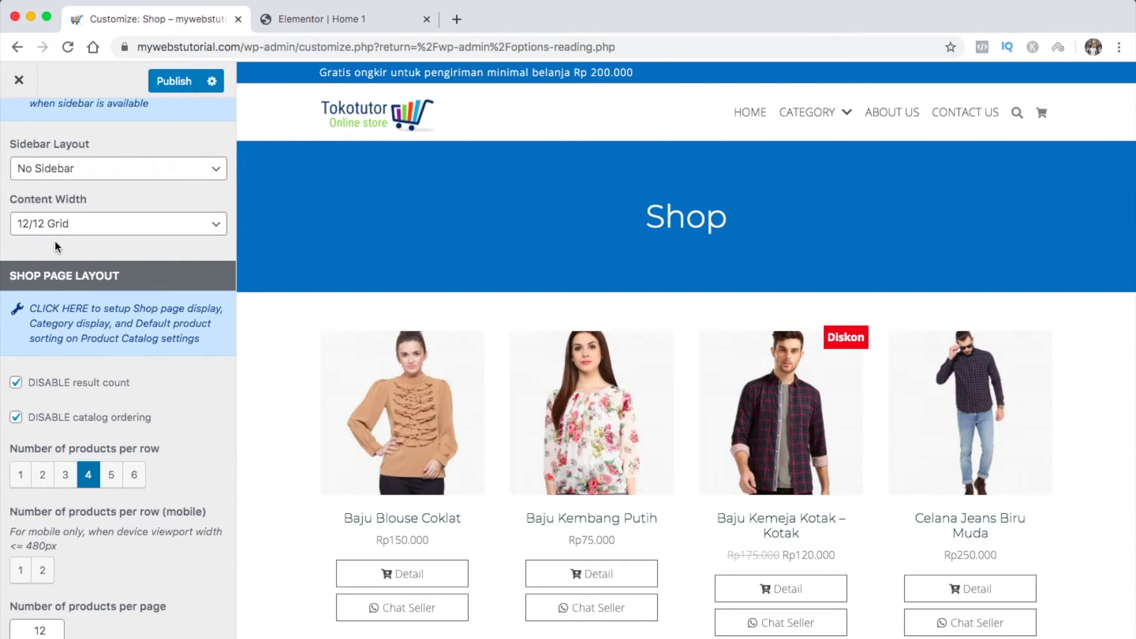
scroll(106, 414, down, 3)
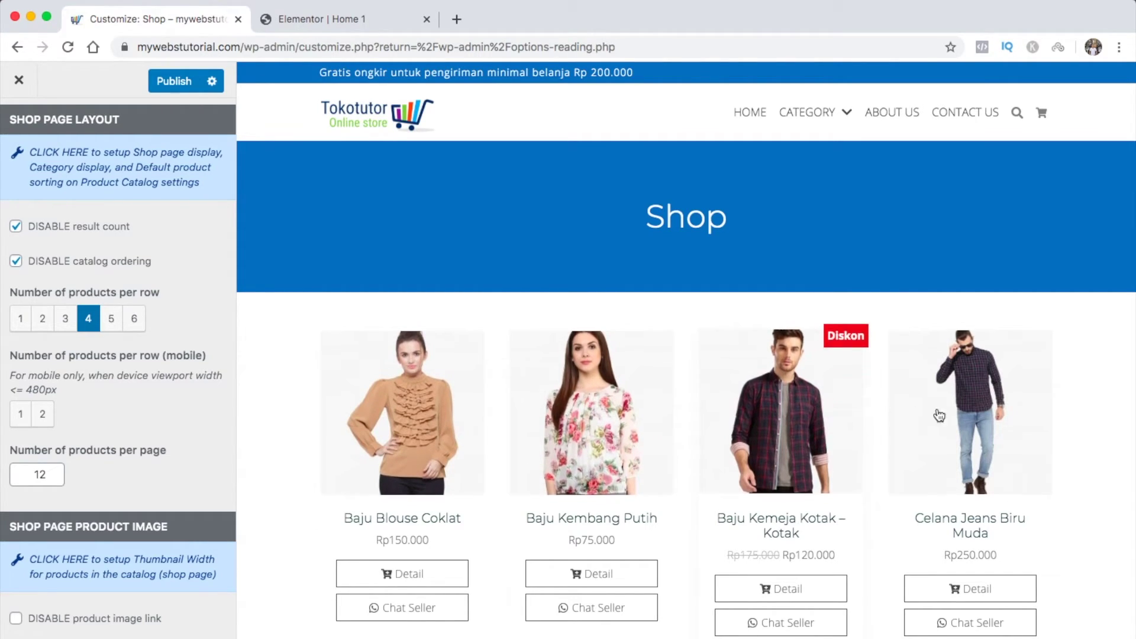
scroll(176, 450, down, 5)
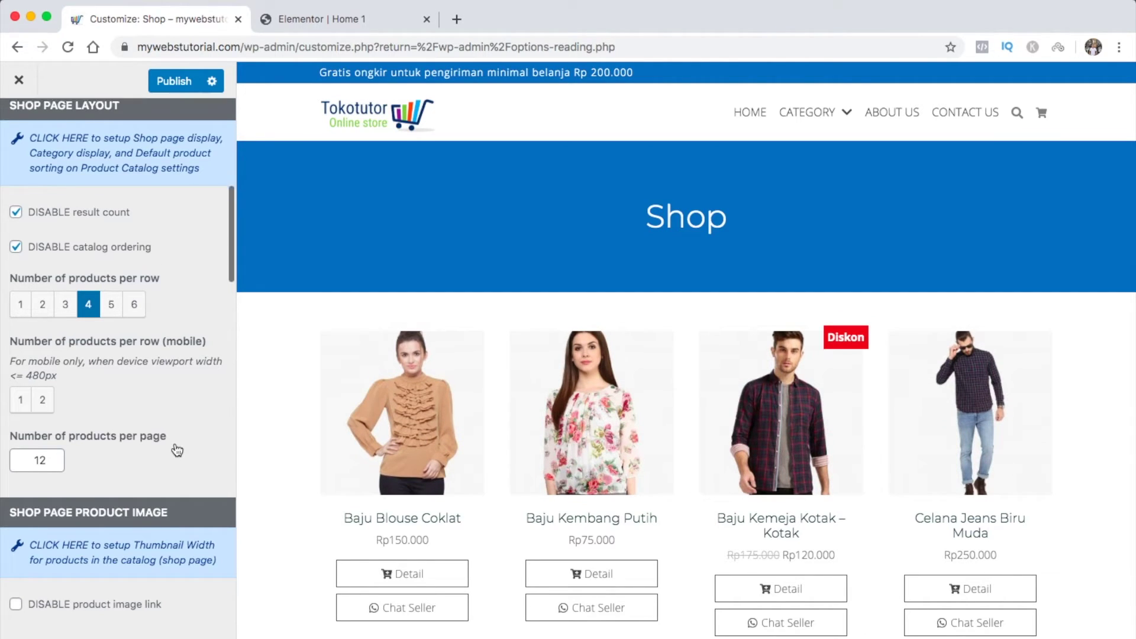
scroll(176, 449, down, 1)
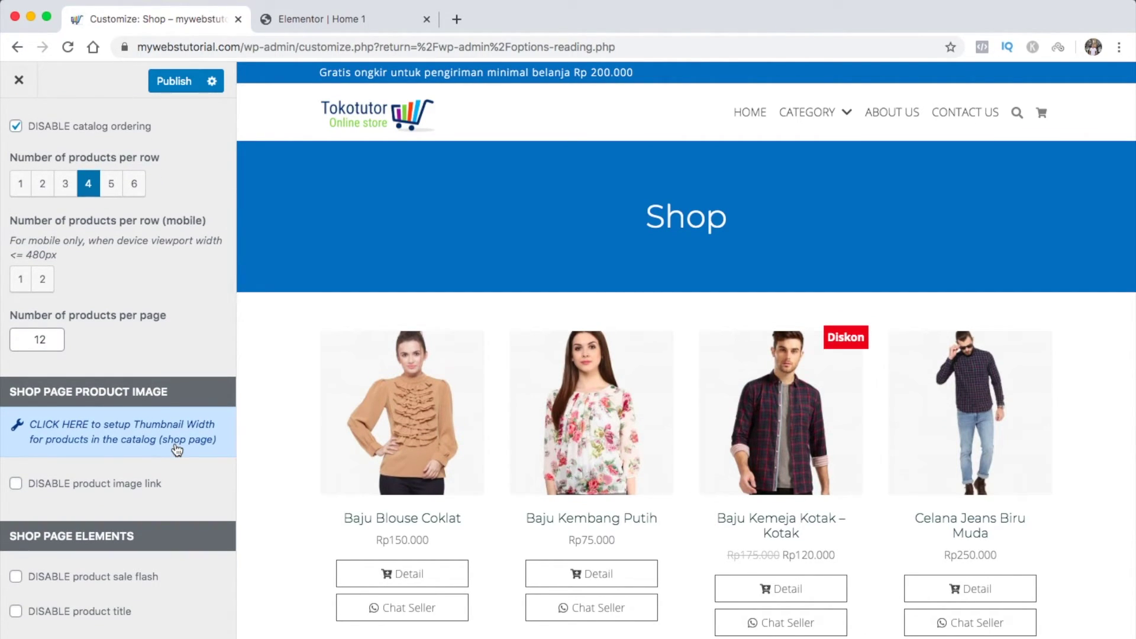
scroll(414, 495, down, 12)
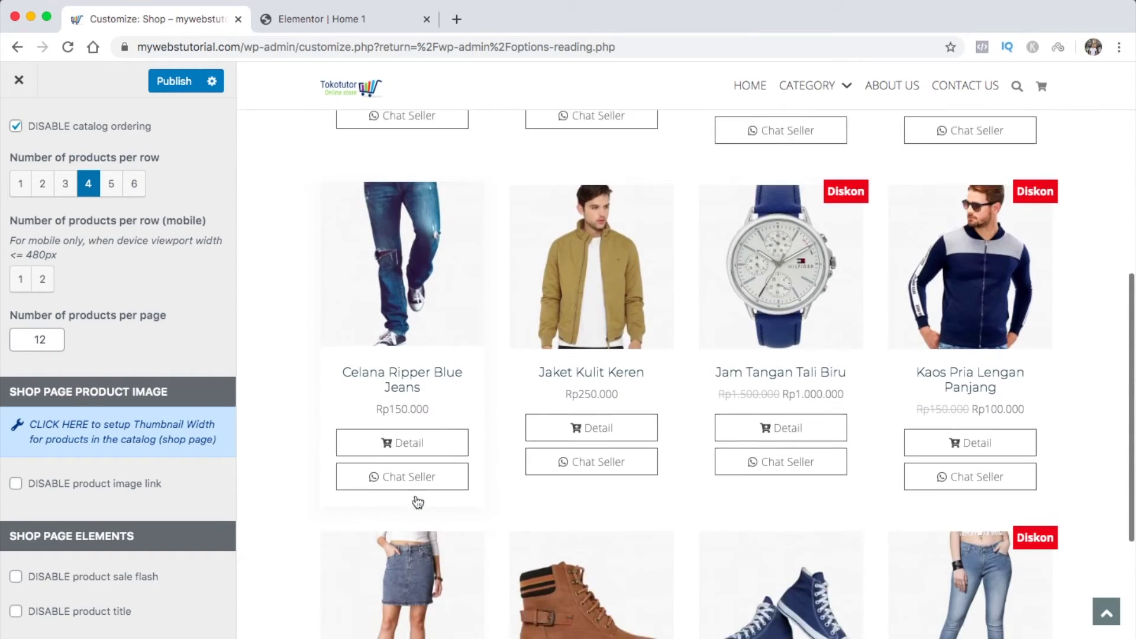
scroll(414, 495, up, 15)
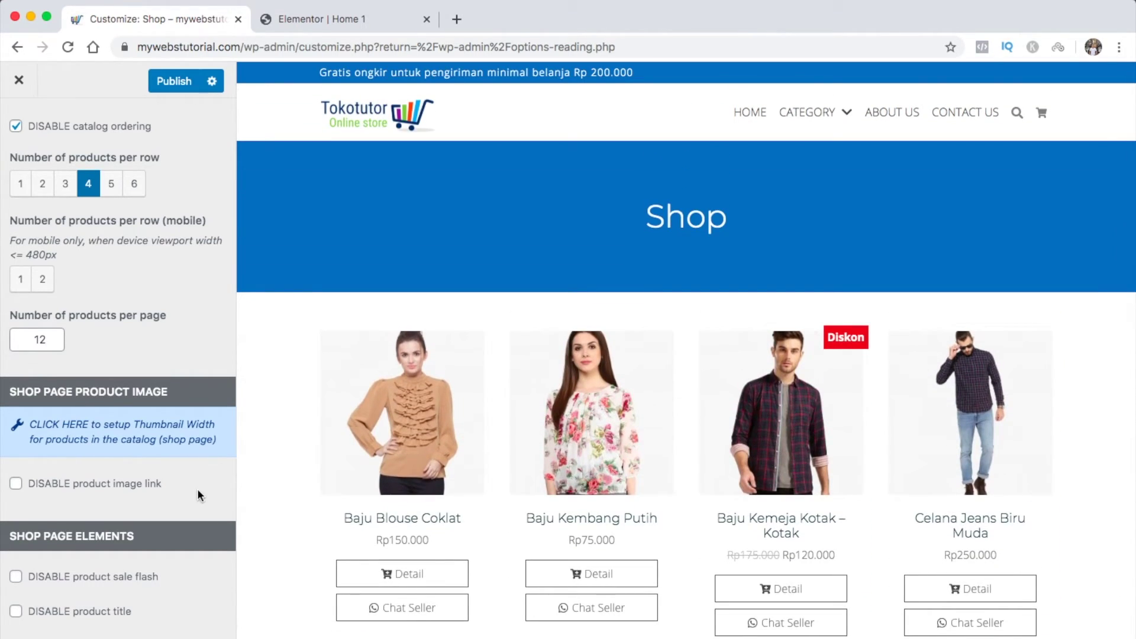
scroll(197, 488, down, 5)
scroll(200, 496, down, 2)
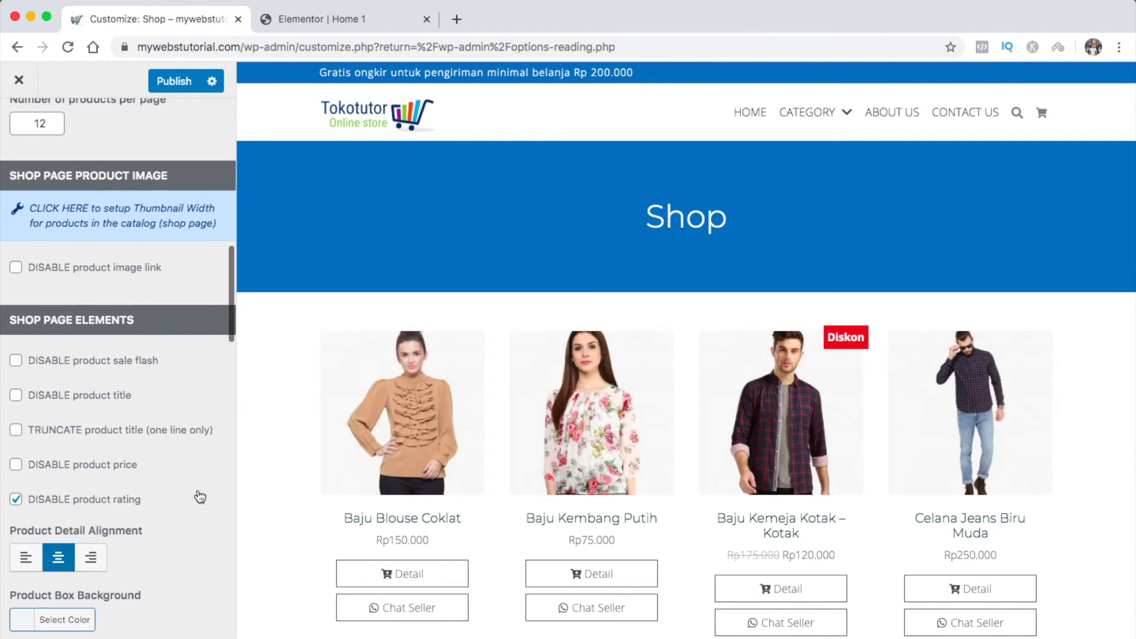
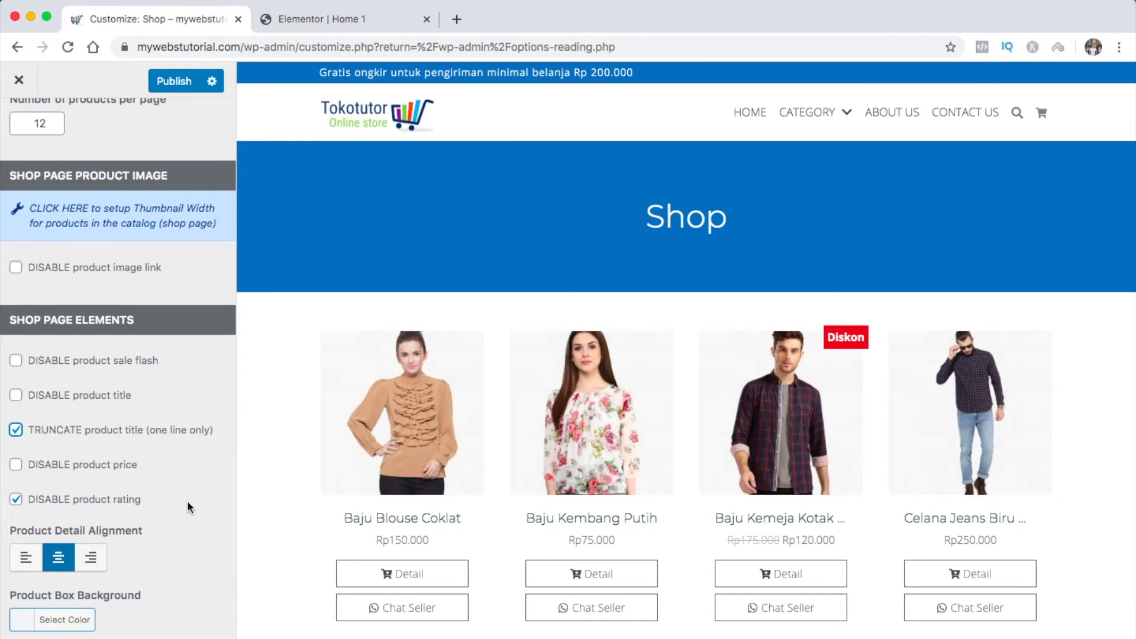
Try a lighter purple product box background, then remove the colour again
scroll(187, 501, down, 5)
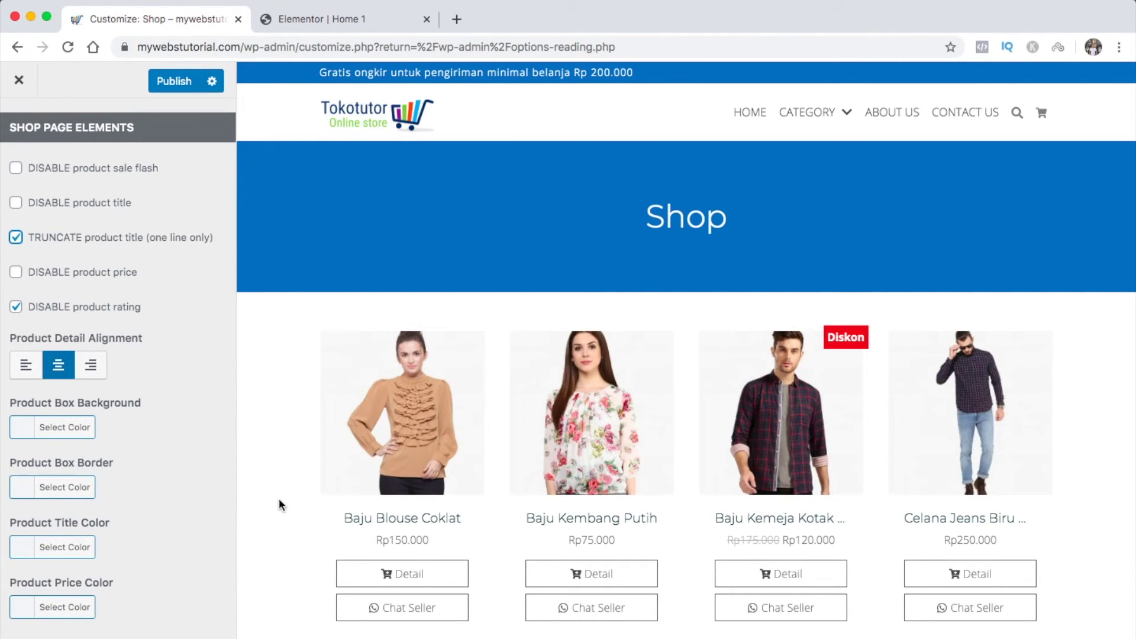
scroll(304, 503, down, 5)
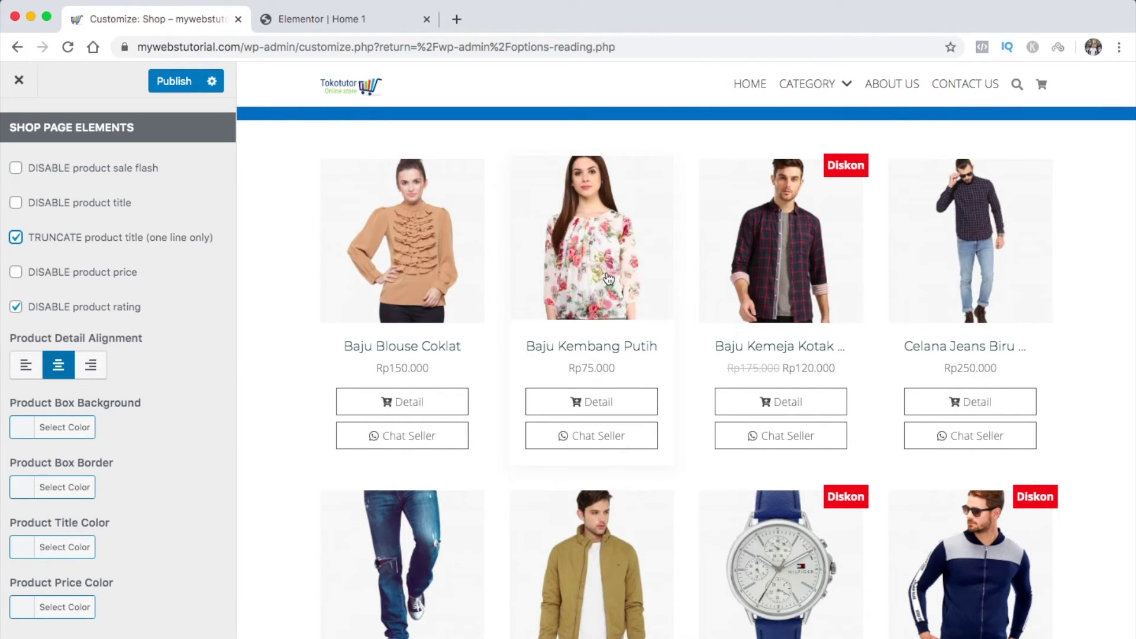
click(24, 432)
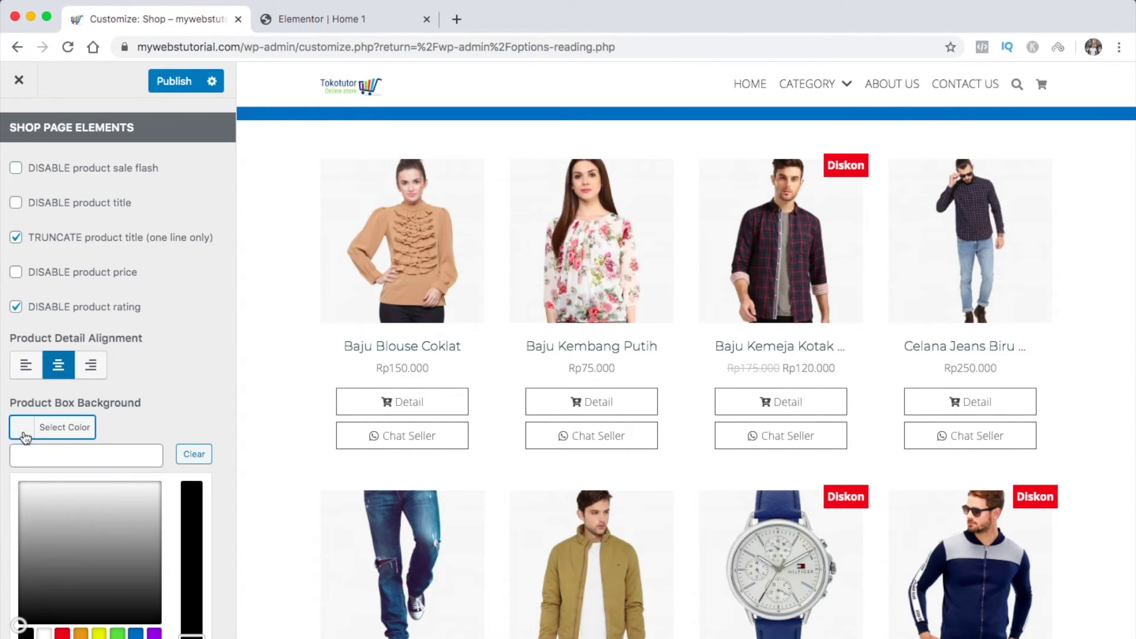
scroll(59, 520, down, 1)
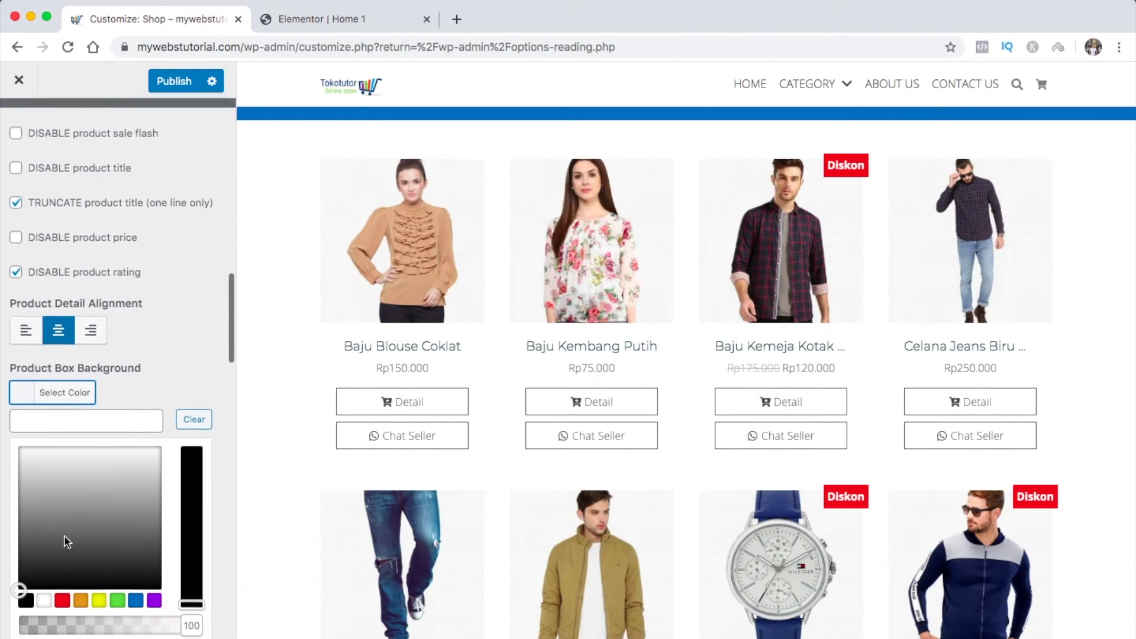
click(153, 580)
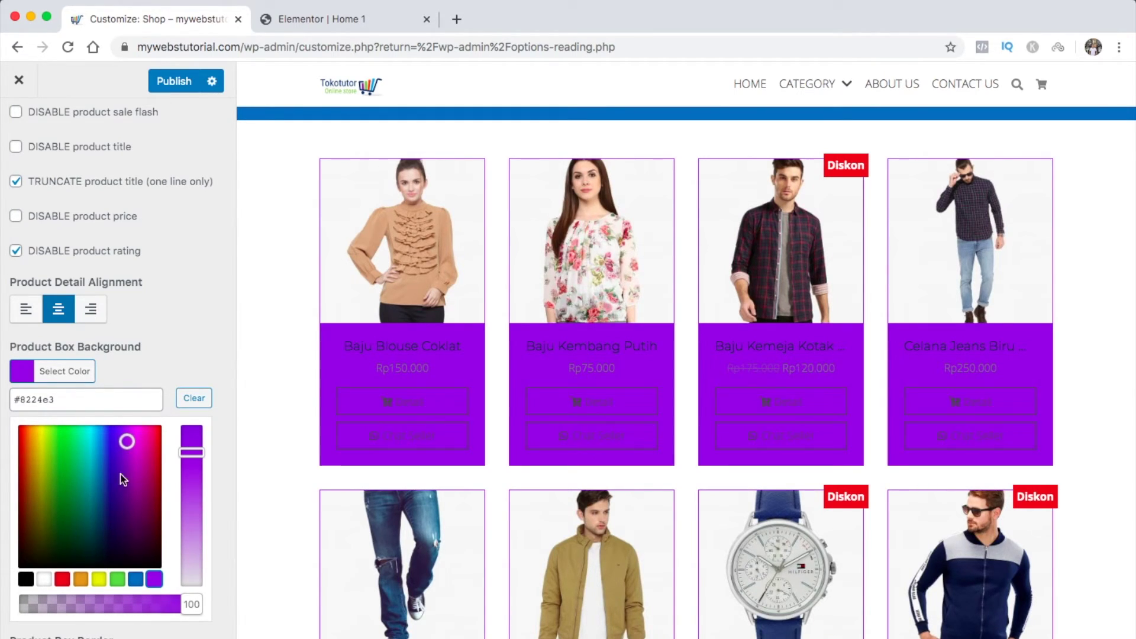
drag(194, 457, 191, 503)
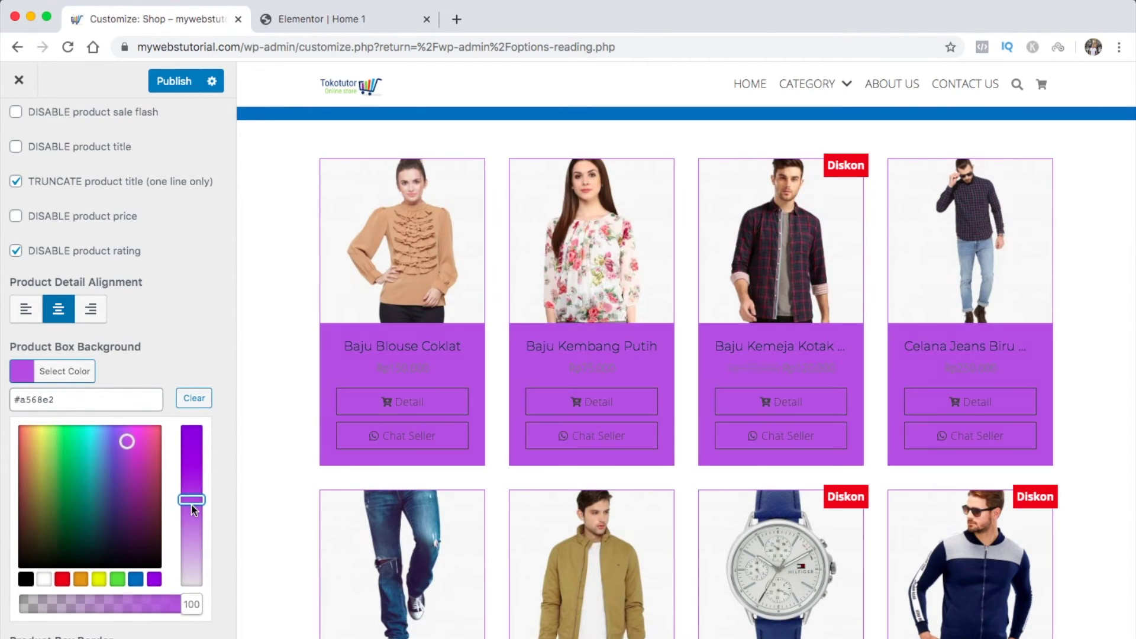
click(194, 398)
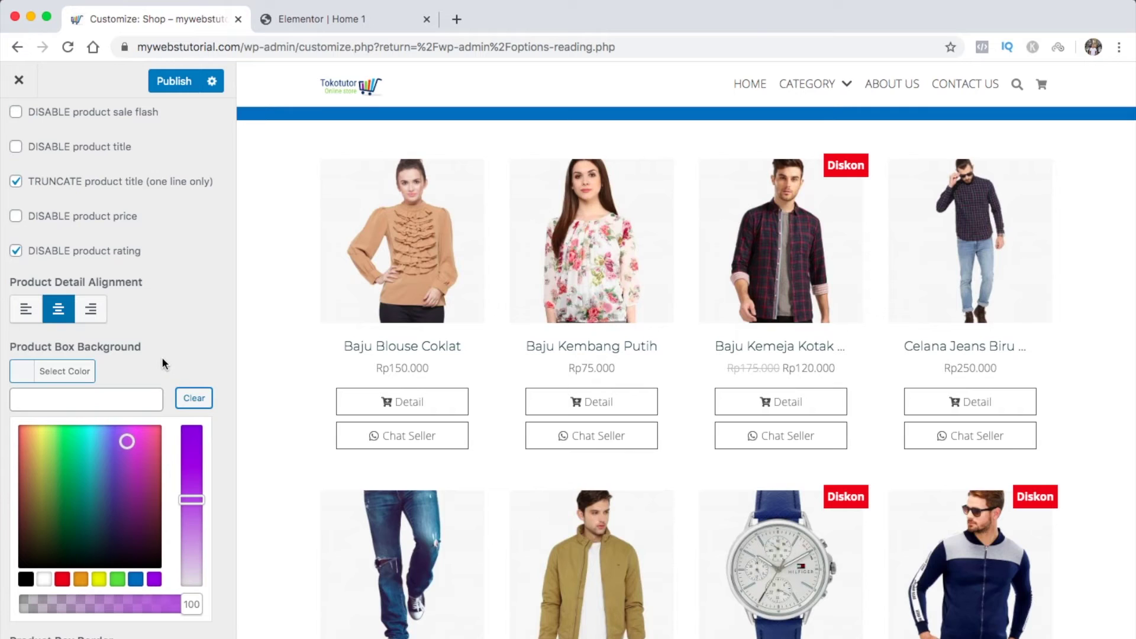
click(31, 371)
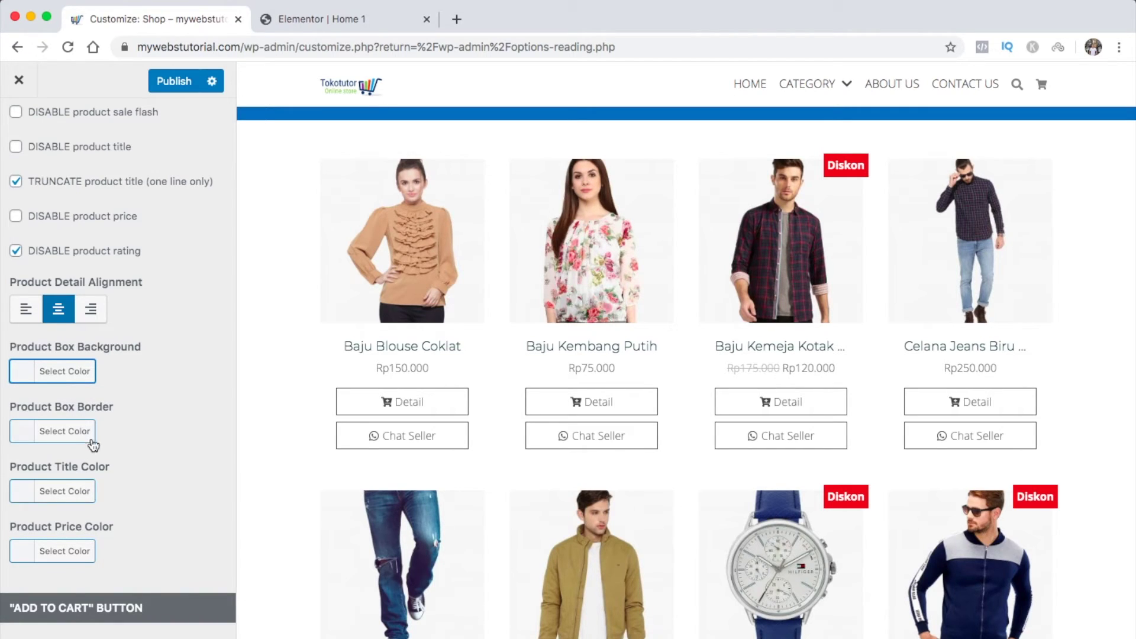
Change the shop button label from 'shop now' to 'Detail'
scroll(104, 481, down, 1)
scroll(104, 481, down, 3)
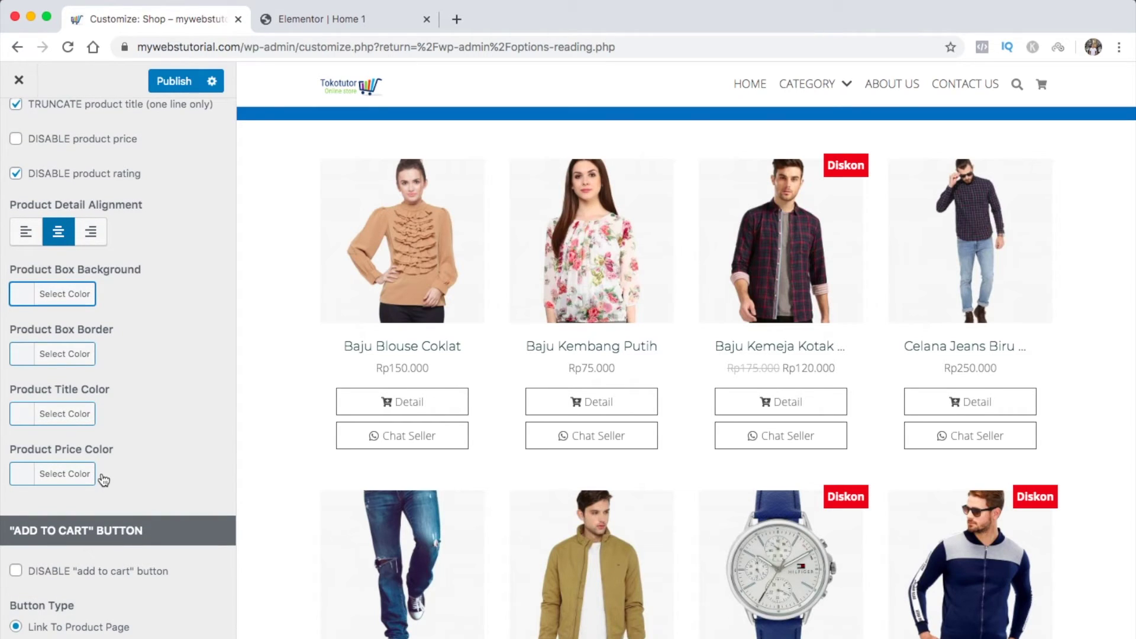
scroll(102, 478, down, 8)
scroll(102, 476, down, 8)
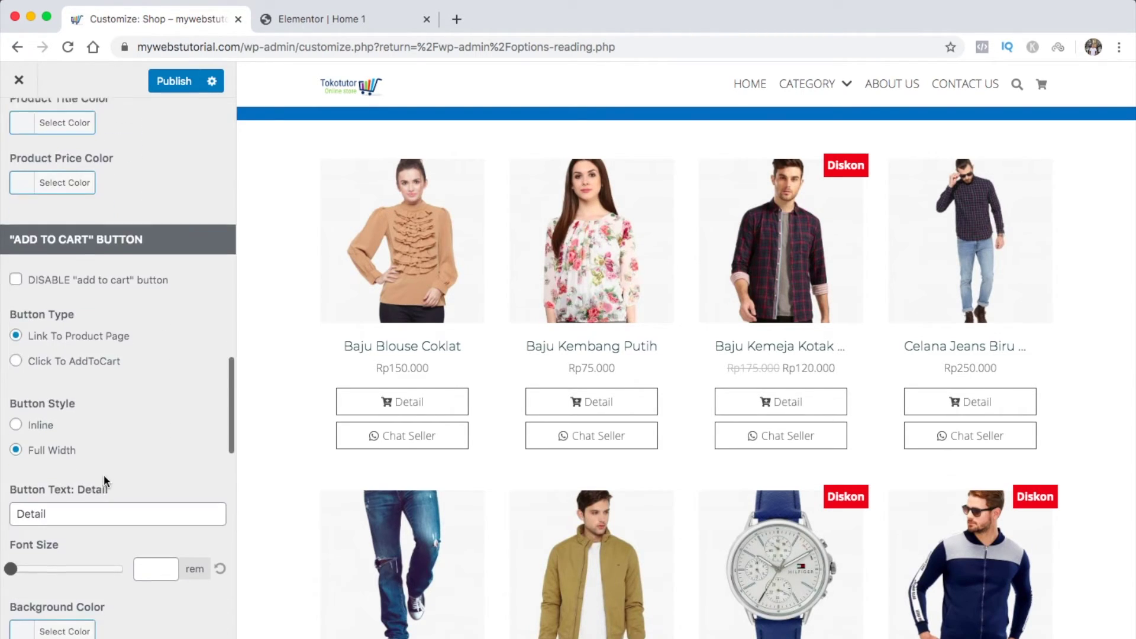
double_click(62, 323)
text(shop now)
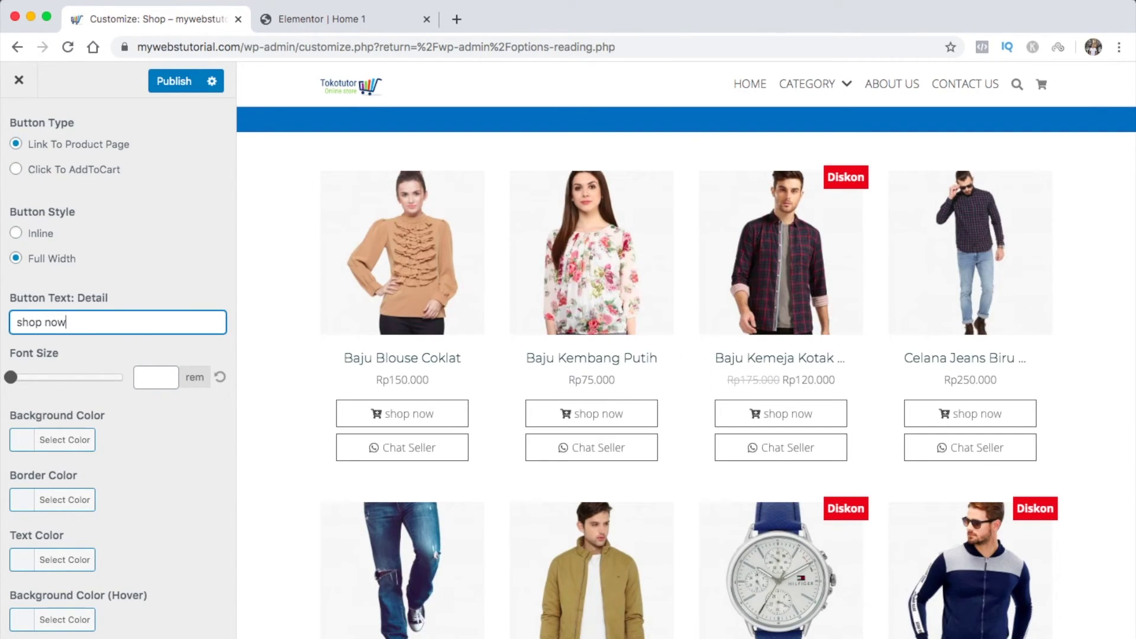
key(super+a)
text(Detail)
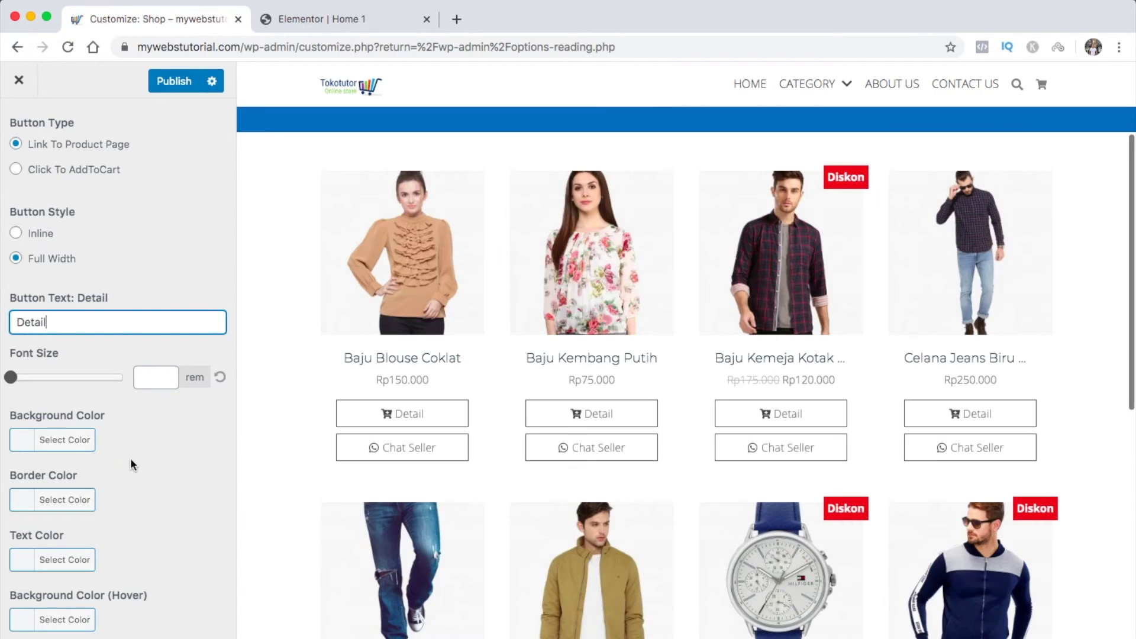
Give the Detail buttons a blue background and white text
click(24, 444)
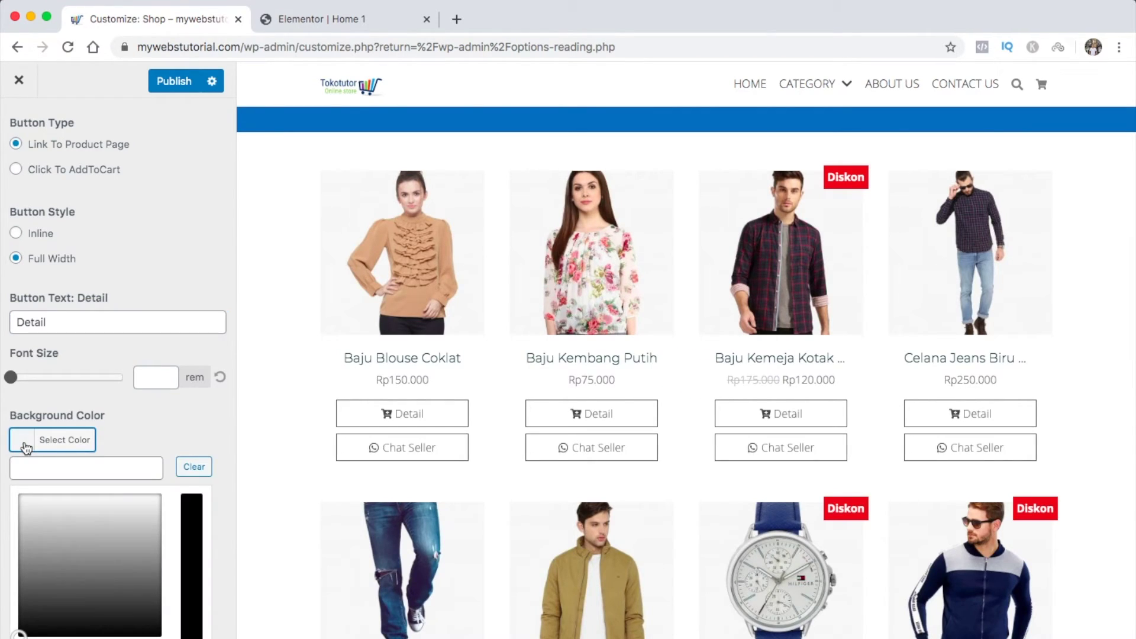
scroll(26, 448, down, 4)
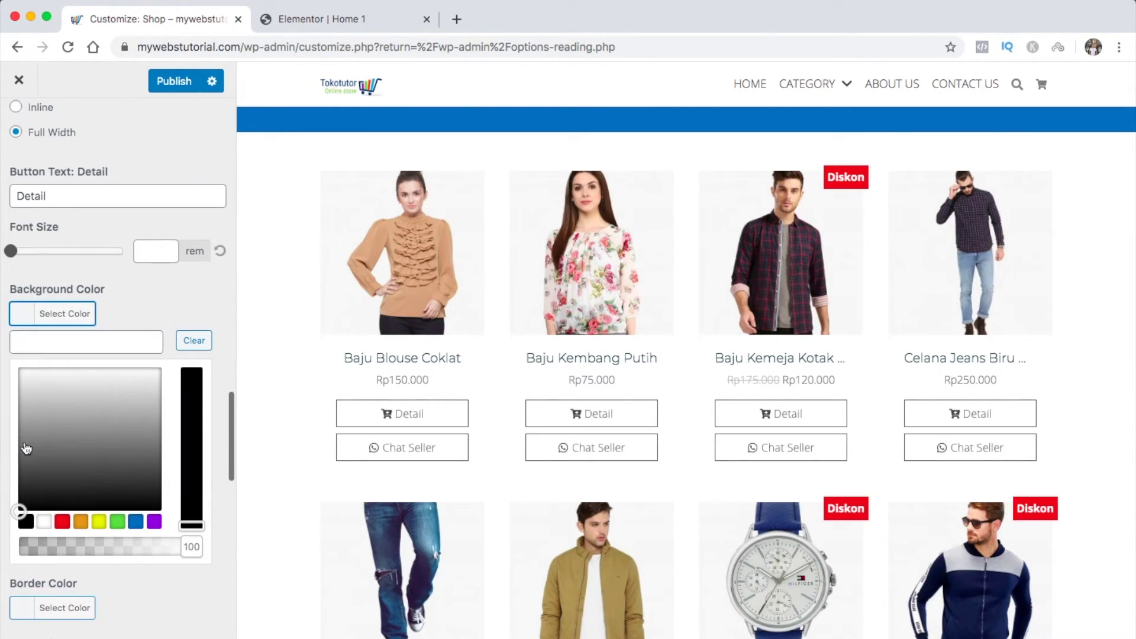
click(136, 523)
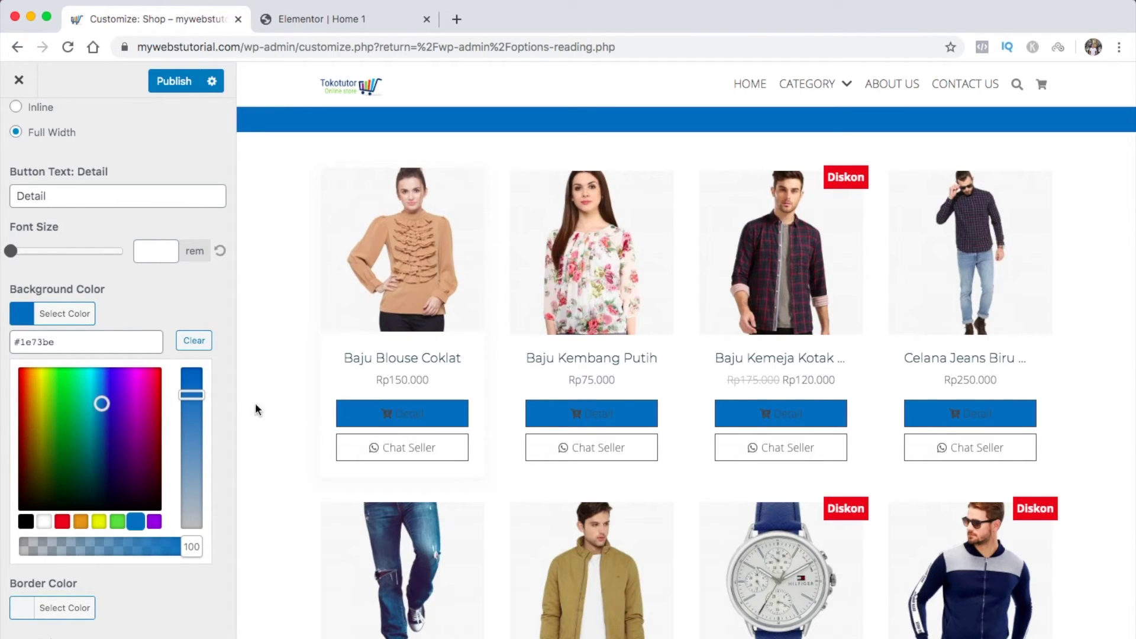
click(26, 316)
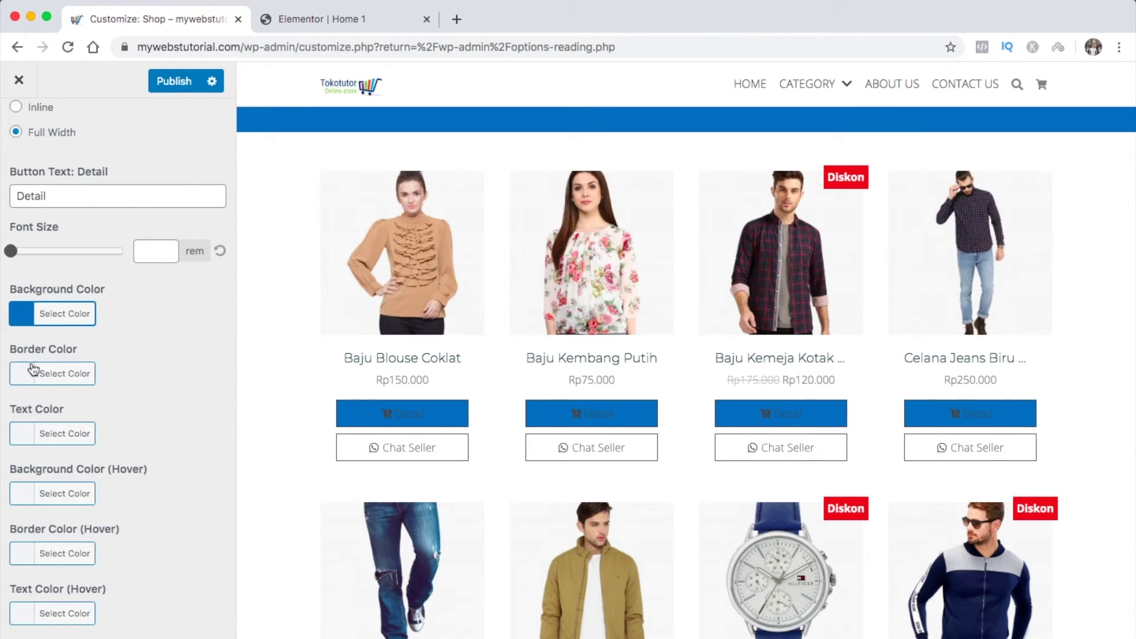
click(25, 434)
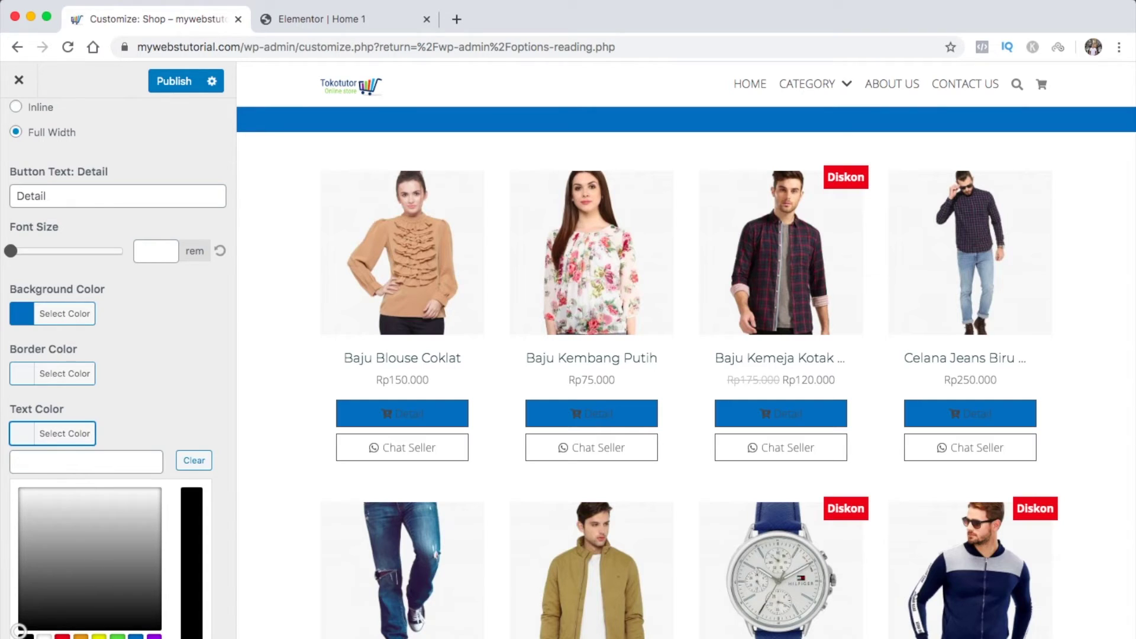
click(43, 636)
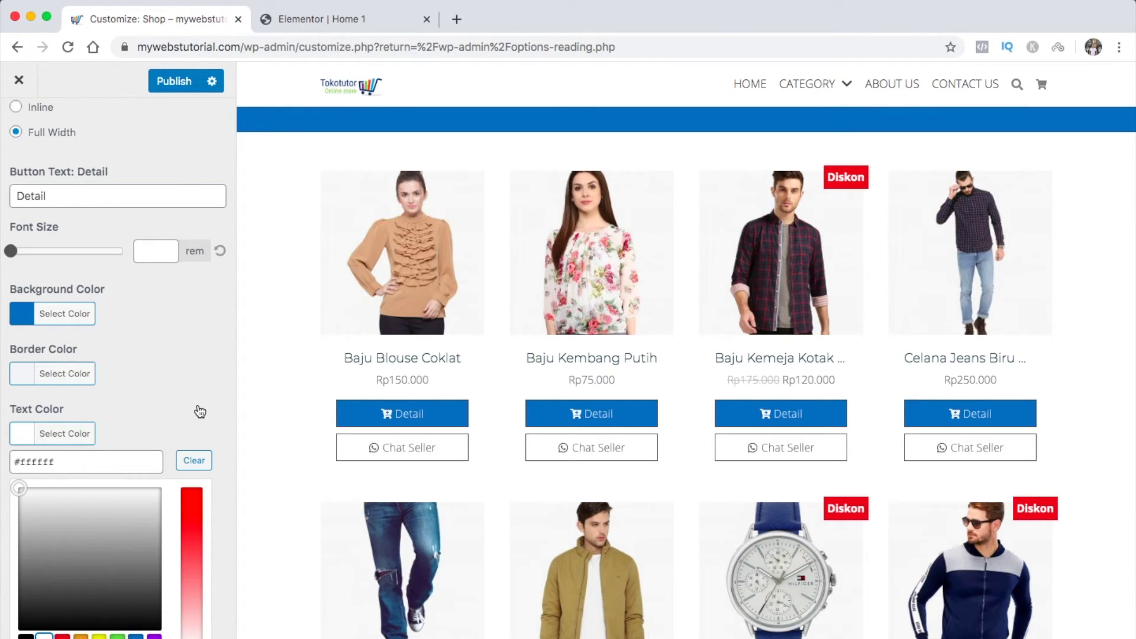
click(200, 411)
Add a #1e73be blue border and a #018e2e green hover background to the Detail buttons
scroll(31, 321, down, 2)
click(29, 295)
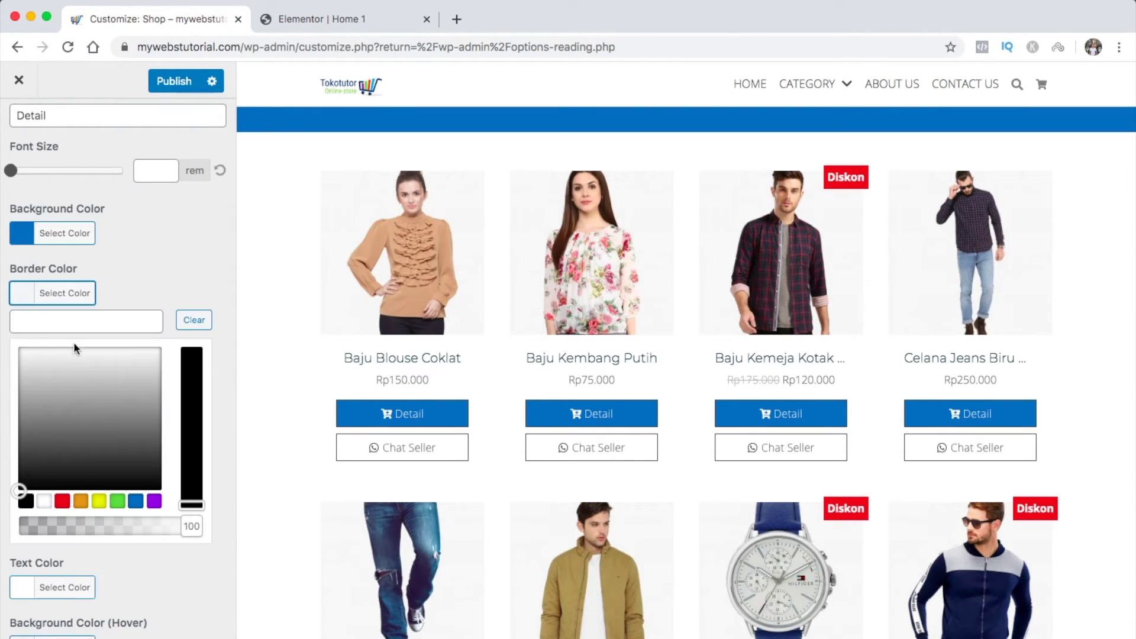
click(136, 501)
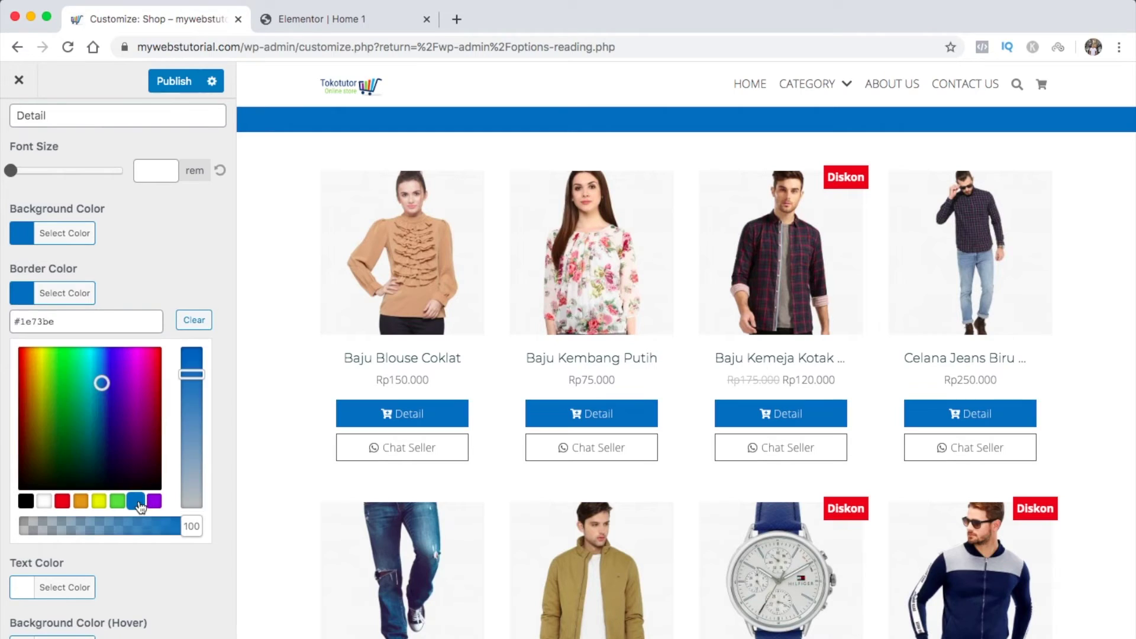
click(25, 296)
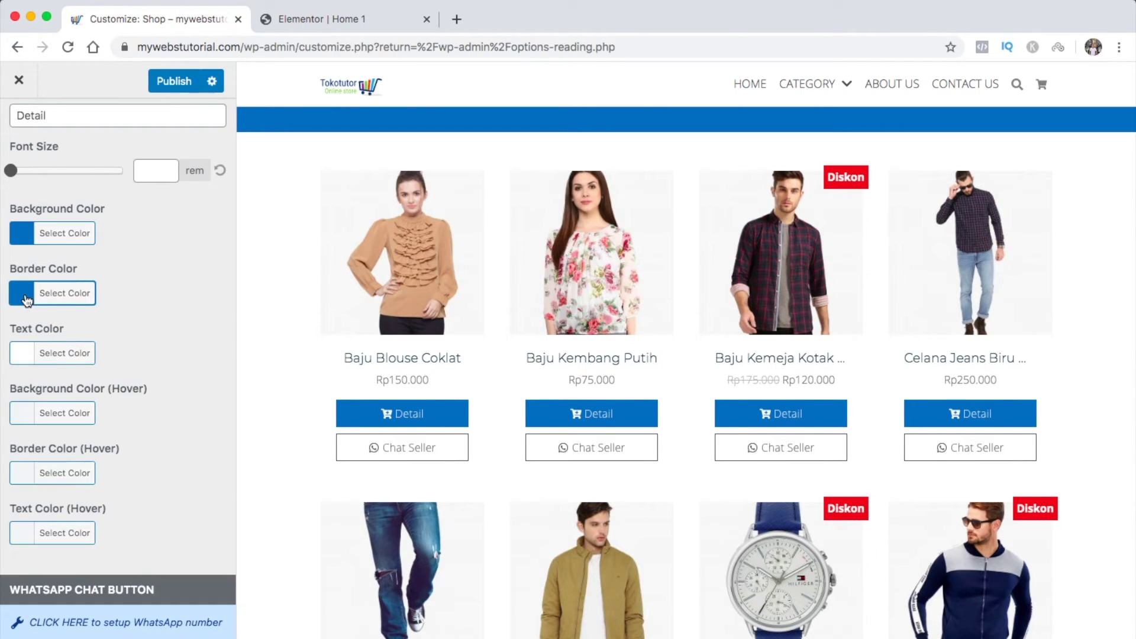
click(30, 416)
click(135, 621)
click(89, 531)
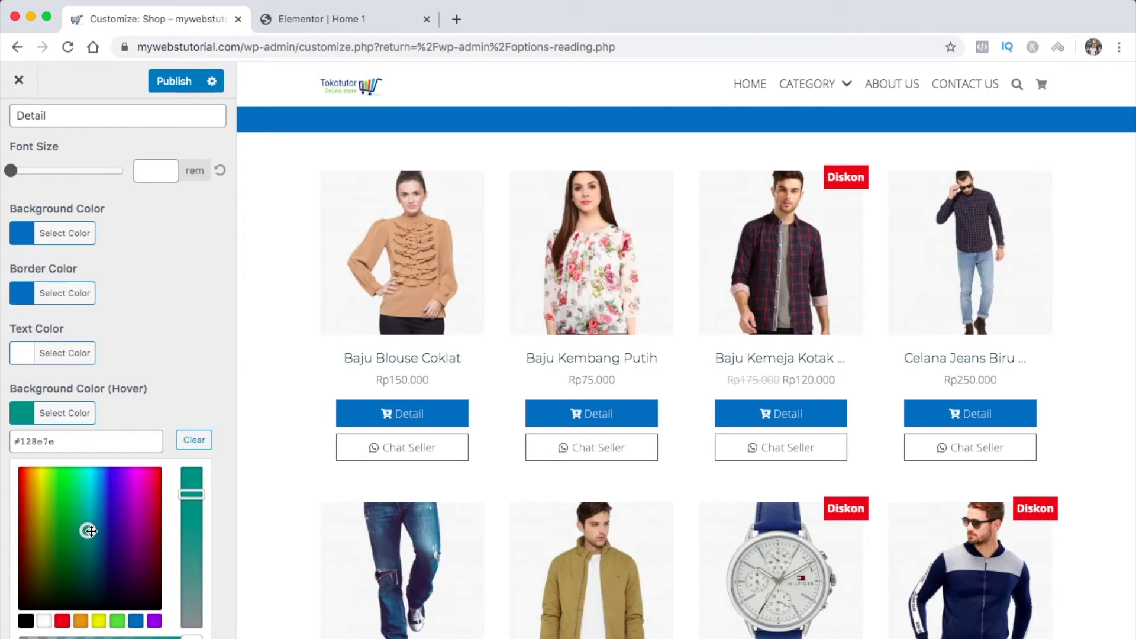
drag(91, 531, 74, 530)
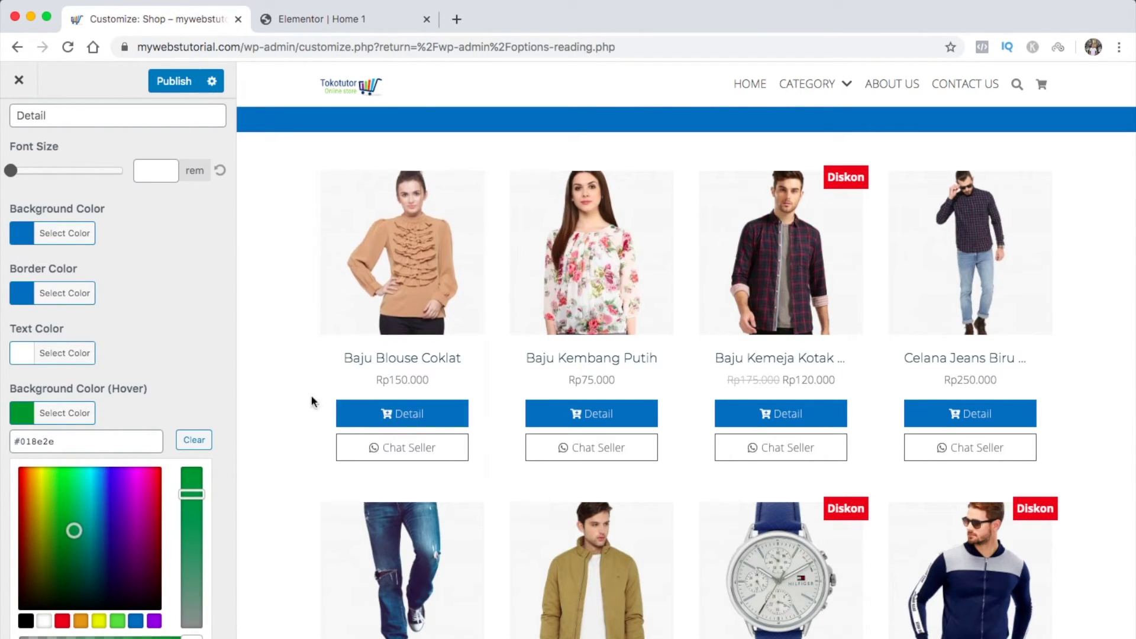
click(78, 420)
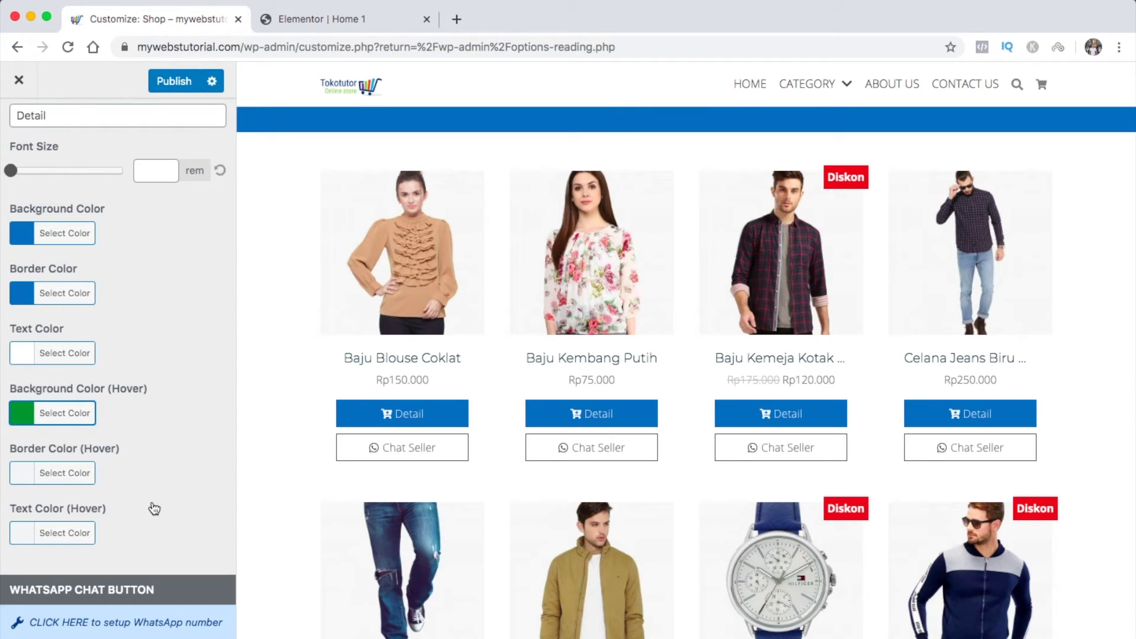
scroll(152, 507, down, 5)
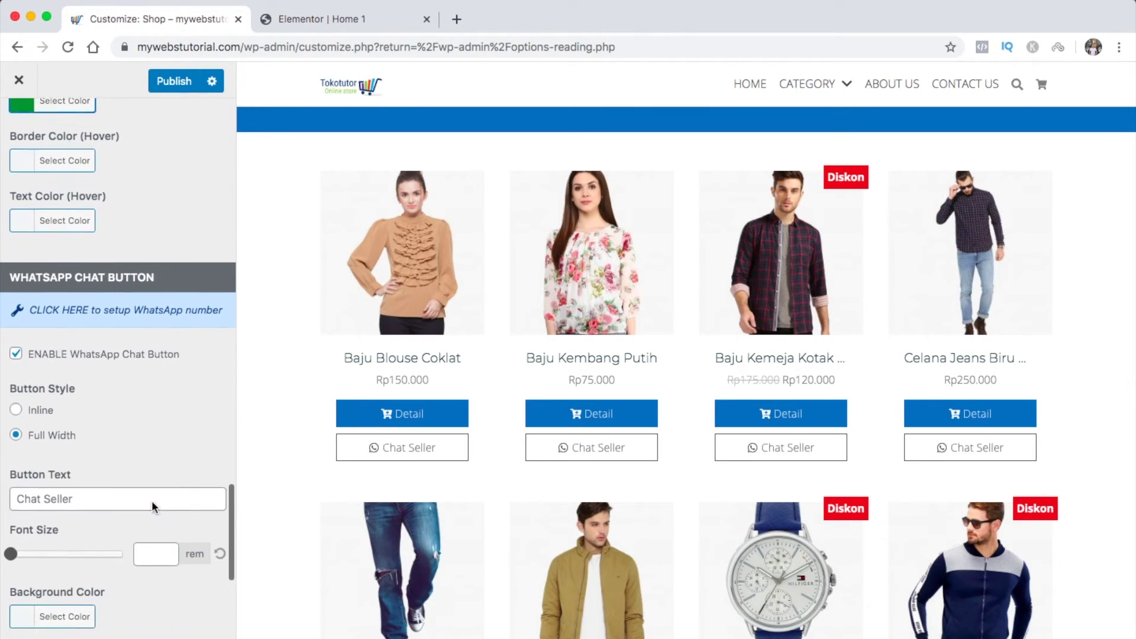
Replace the Chat Seller button label with 'Chat Now'
scroll(151, 500, down, 1)
scroll(396, 460, down, 2)
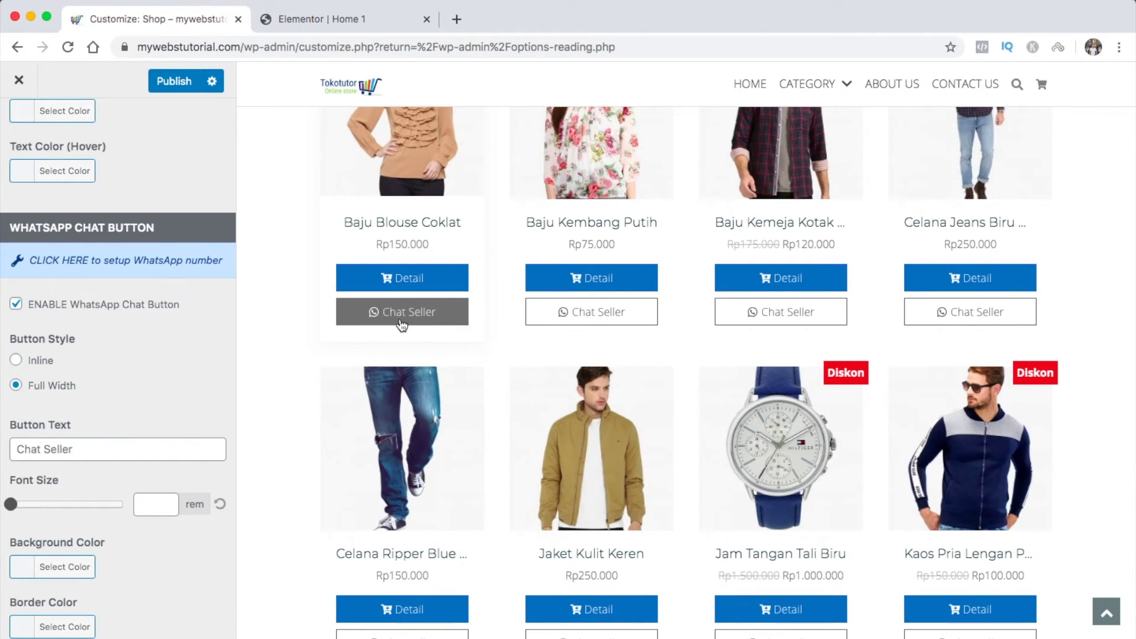
scroll(115, 431, down, 1)
triple_click(100, 395)
text(C)
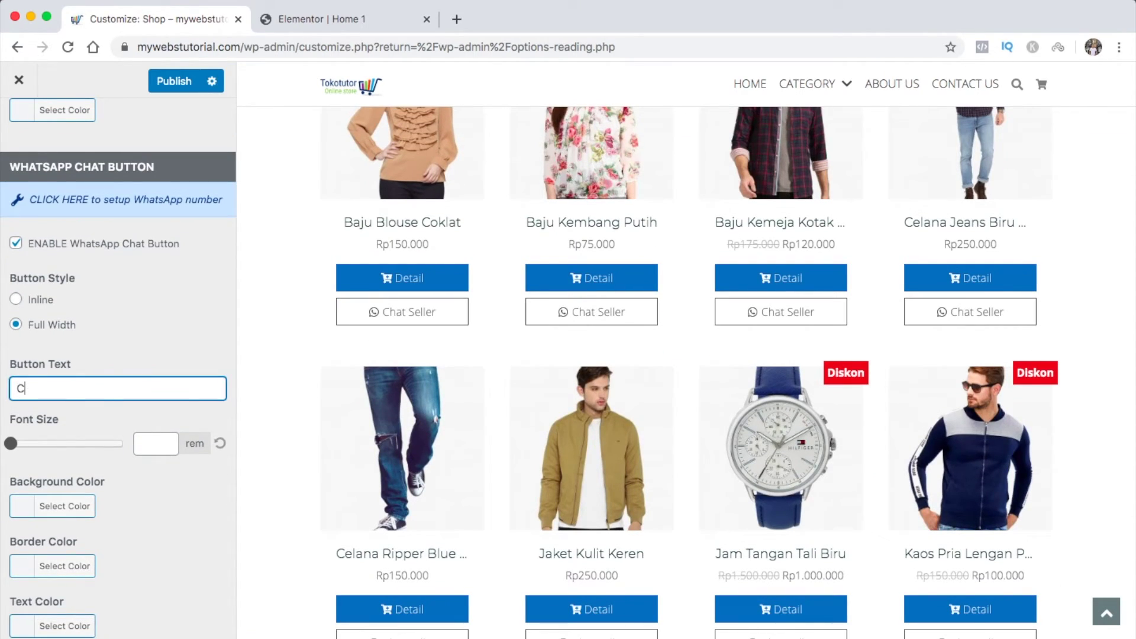
text(hat Now)
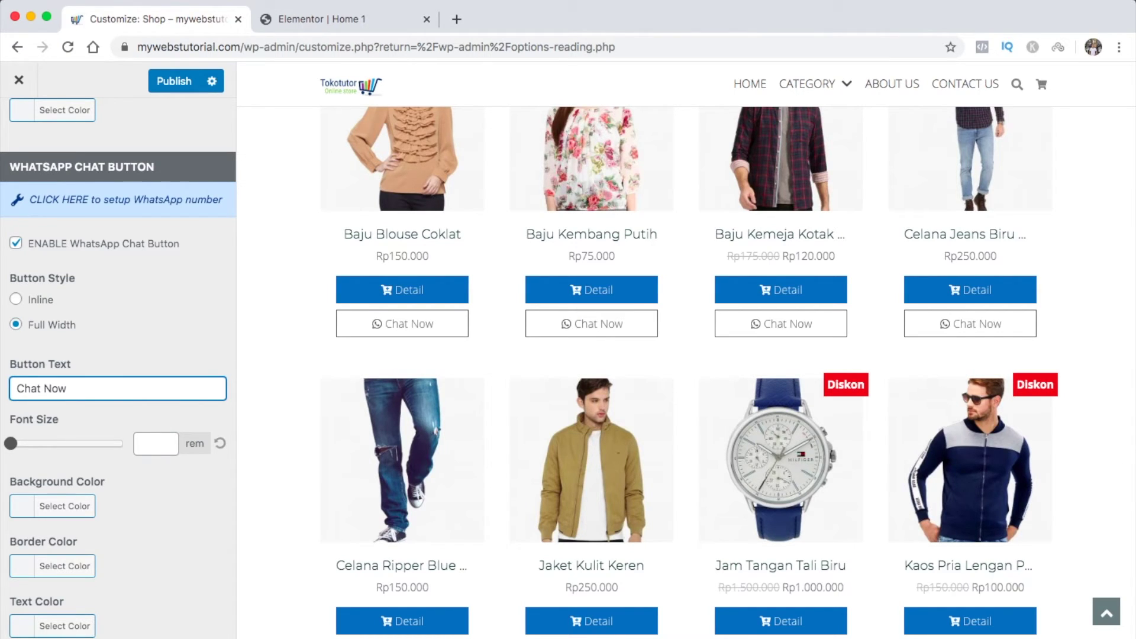
Give the Chat Now buttons a light blue background and a white border
scroll(132, 500, down, 3)
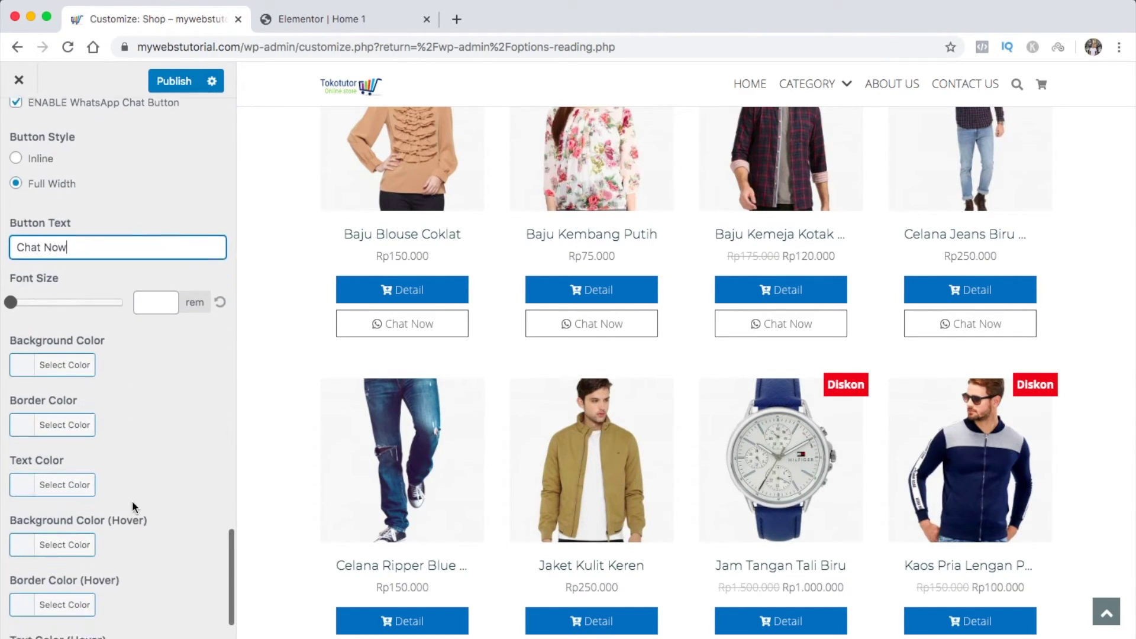
click(27, 350)
drag(103, 472, 89, 425)
drag(195, 450, 193, 522)
click(94, 415)
click(36, 354)
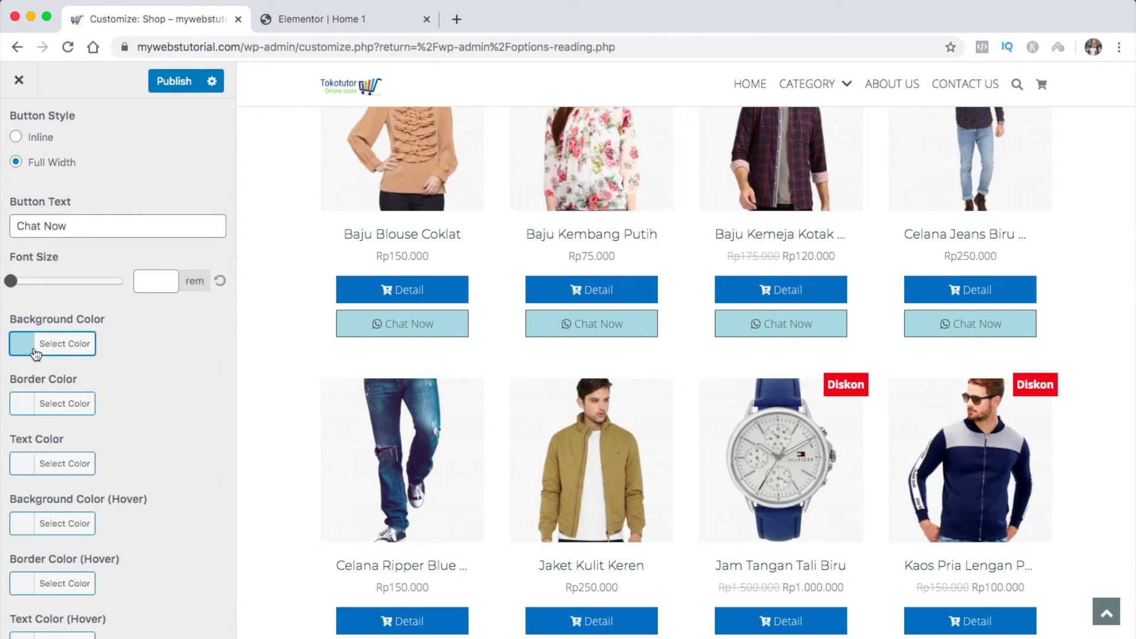
click(29, 409)
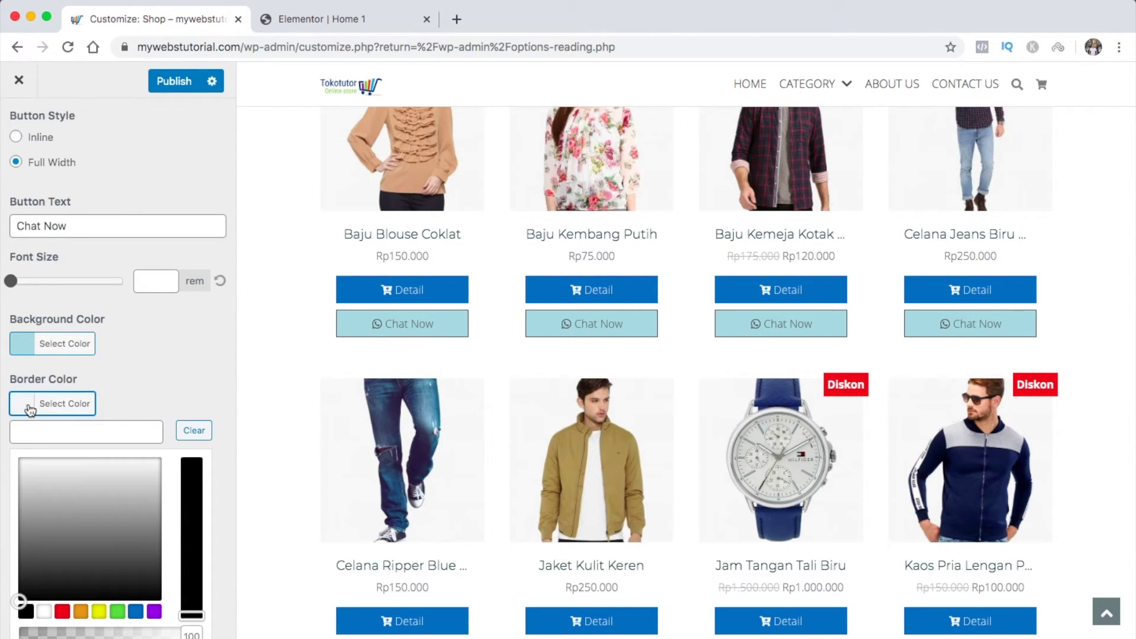
click(44, 611)
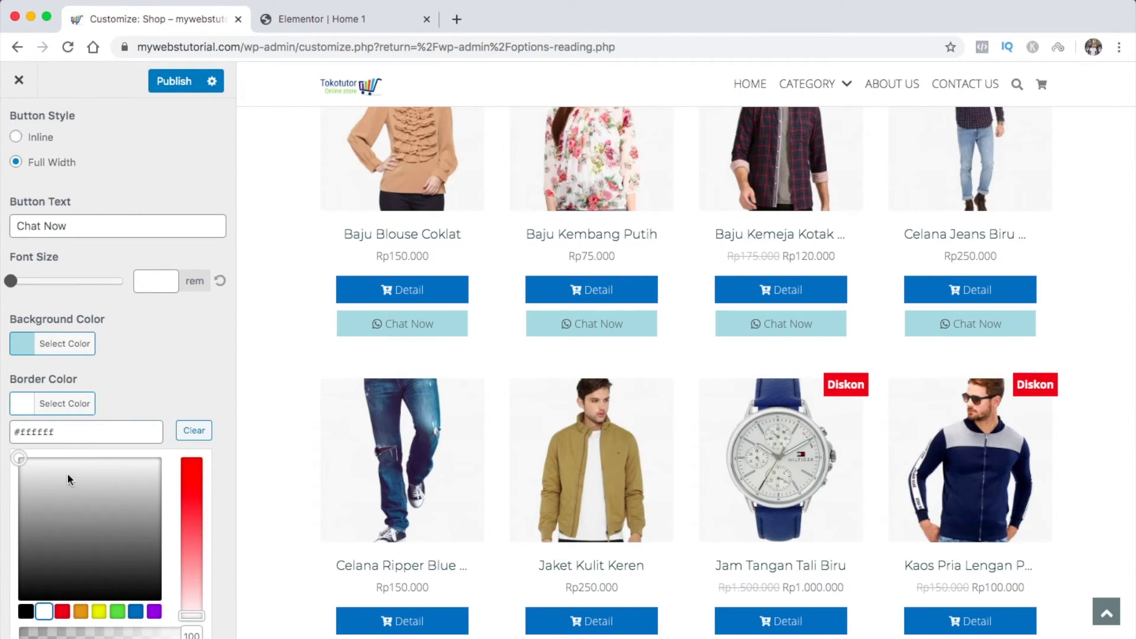
click(26, 408)
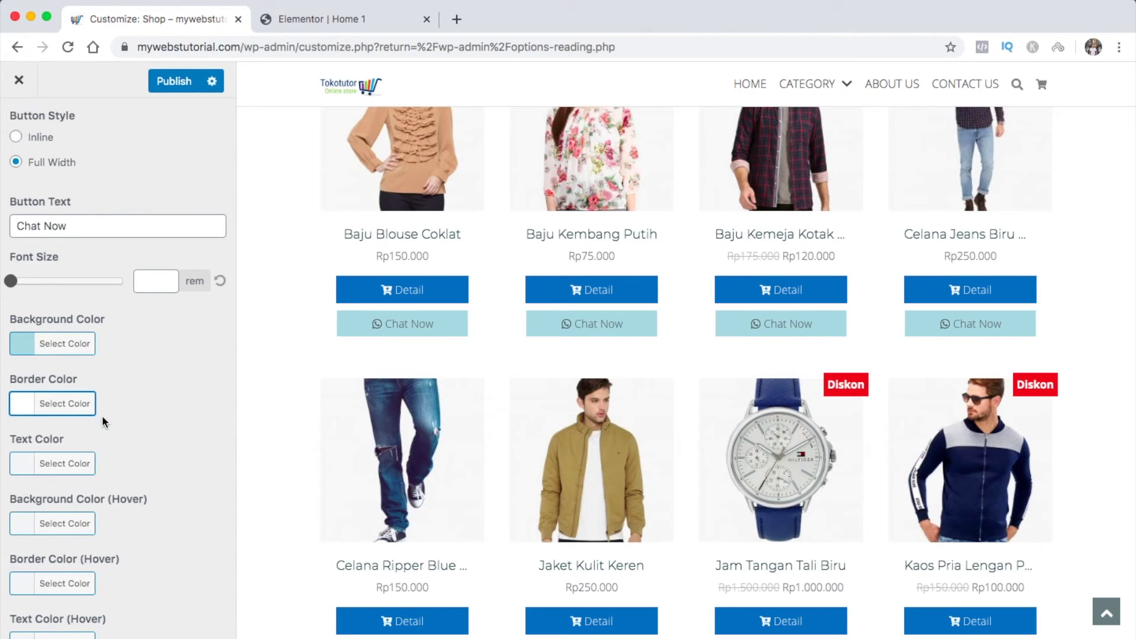
Make the Chat Now button text black
click(25, 463)
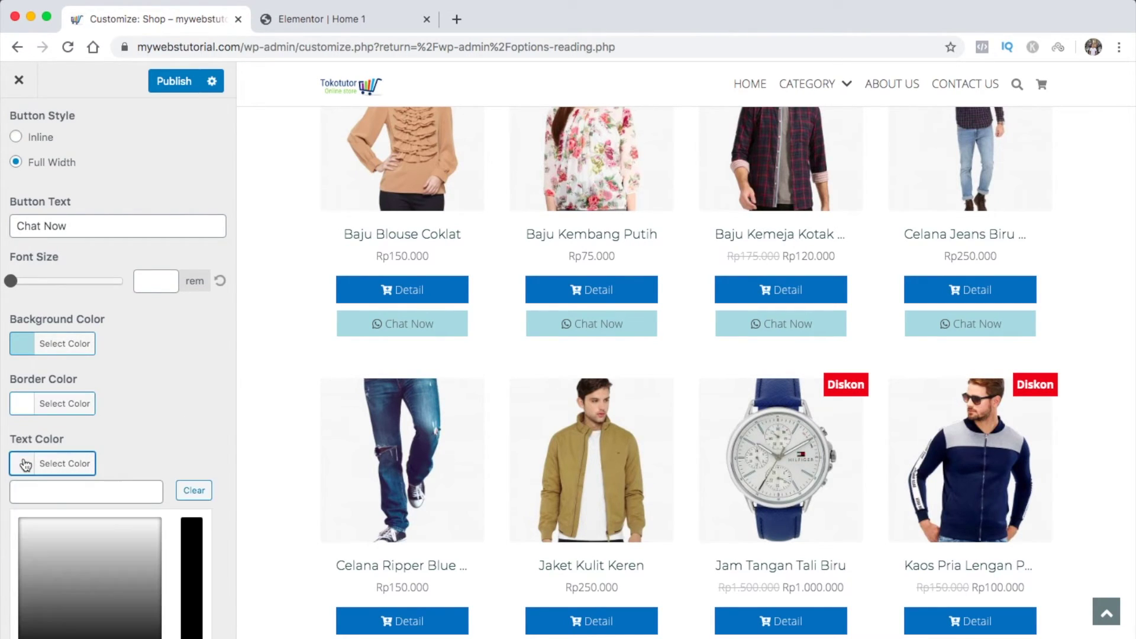
scroll(54, 504, down, 5)
click(25, 526)
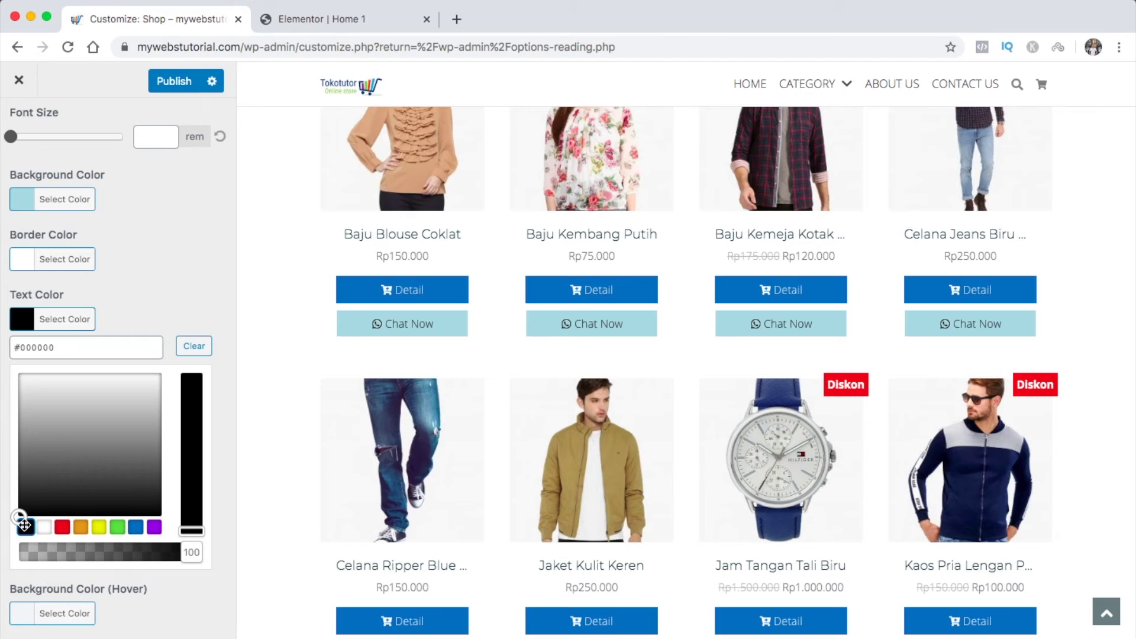
click(24, 322)
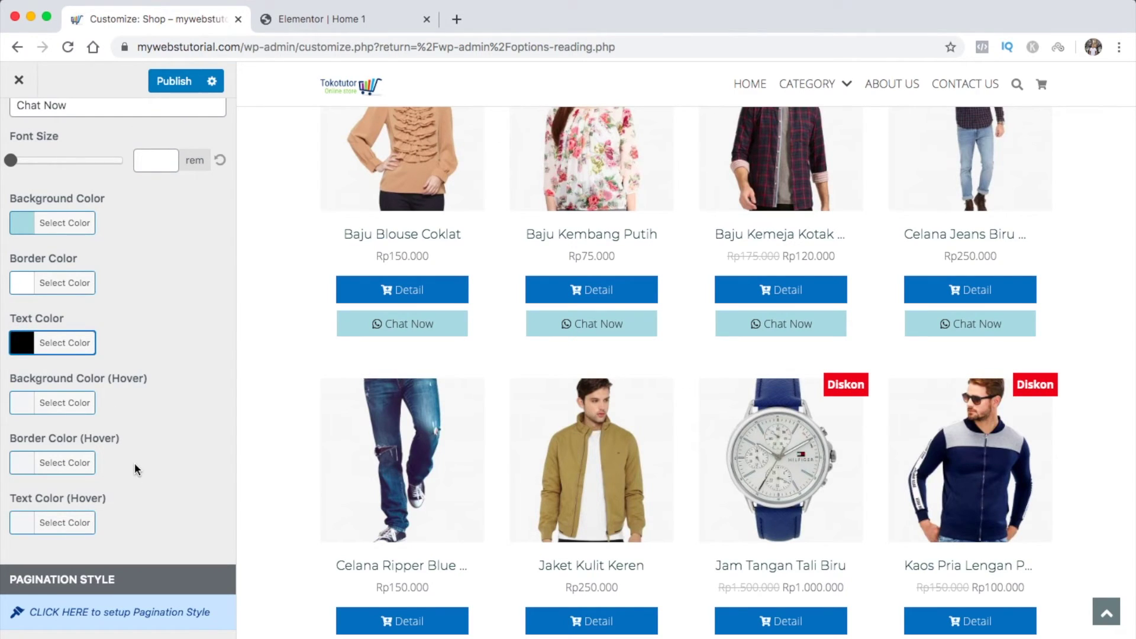
Set a #2d914b green hover background and white hover text for Chat Now
click(24, 405)
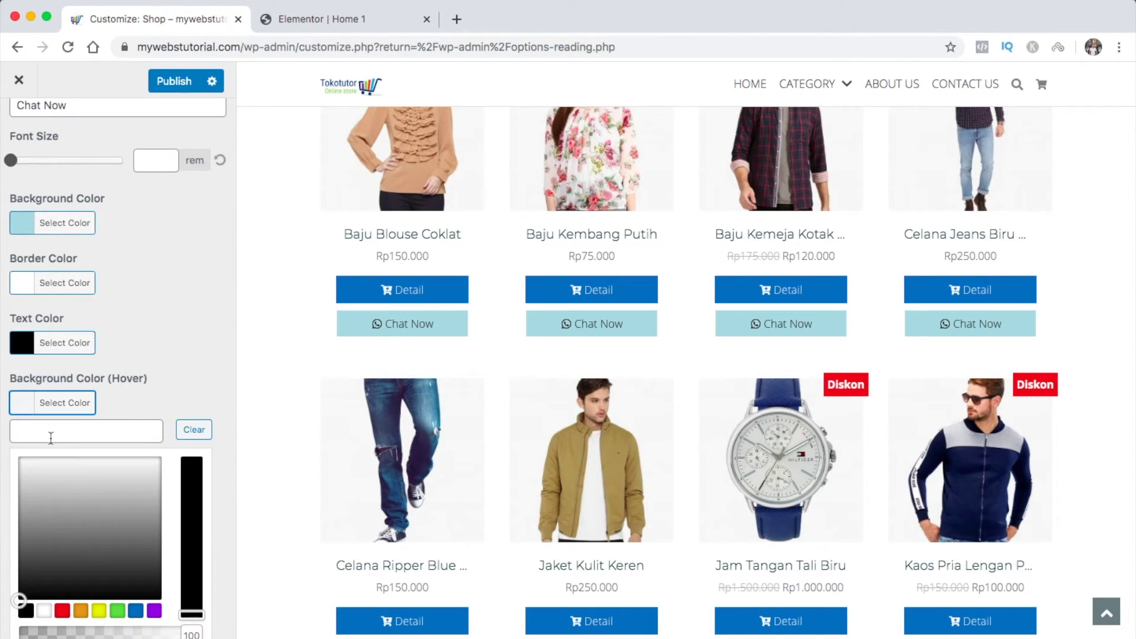
drag(68, 492, 74, 519)
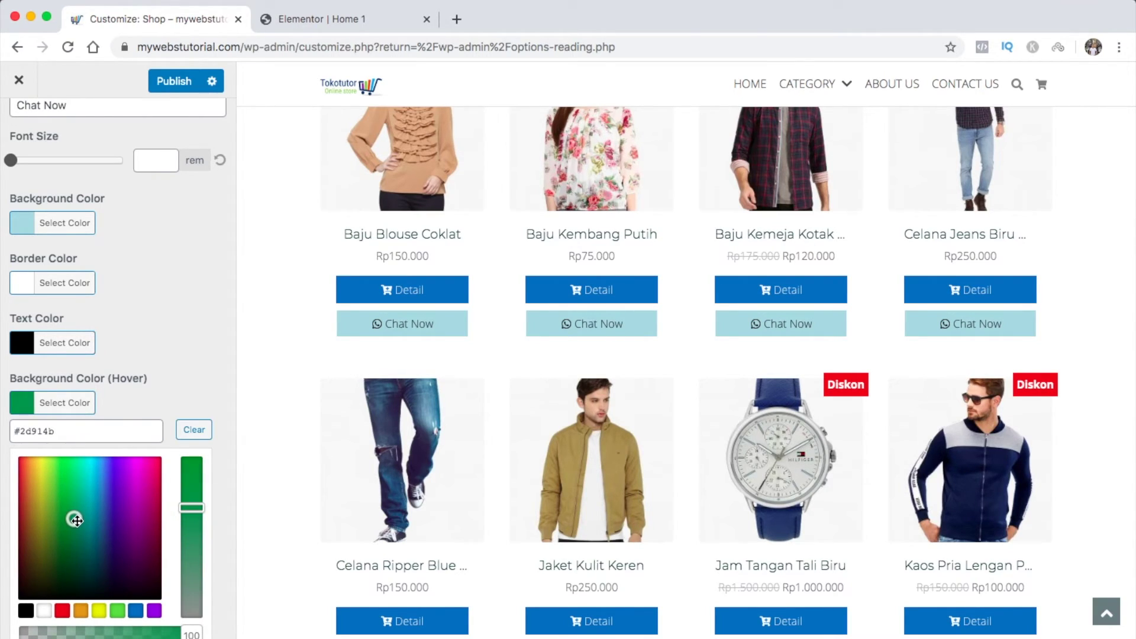
click(26, 408)
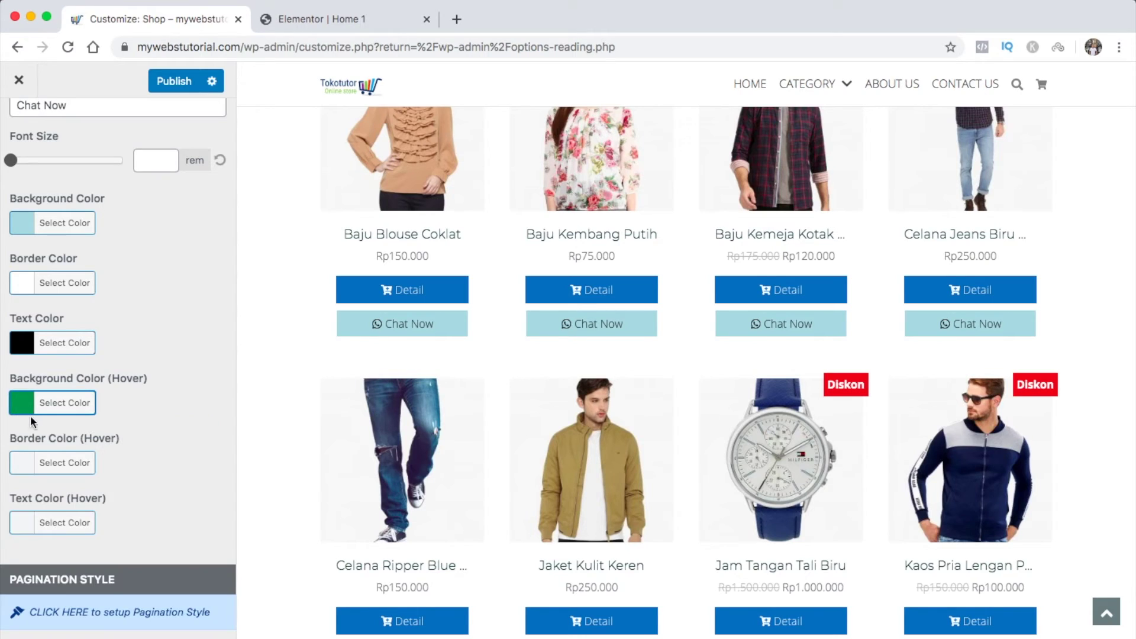
click(27, 522)
scroll(42, 536, down, 5)
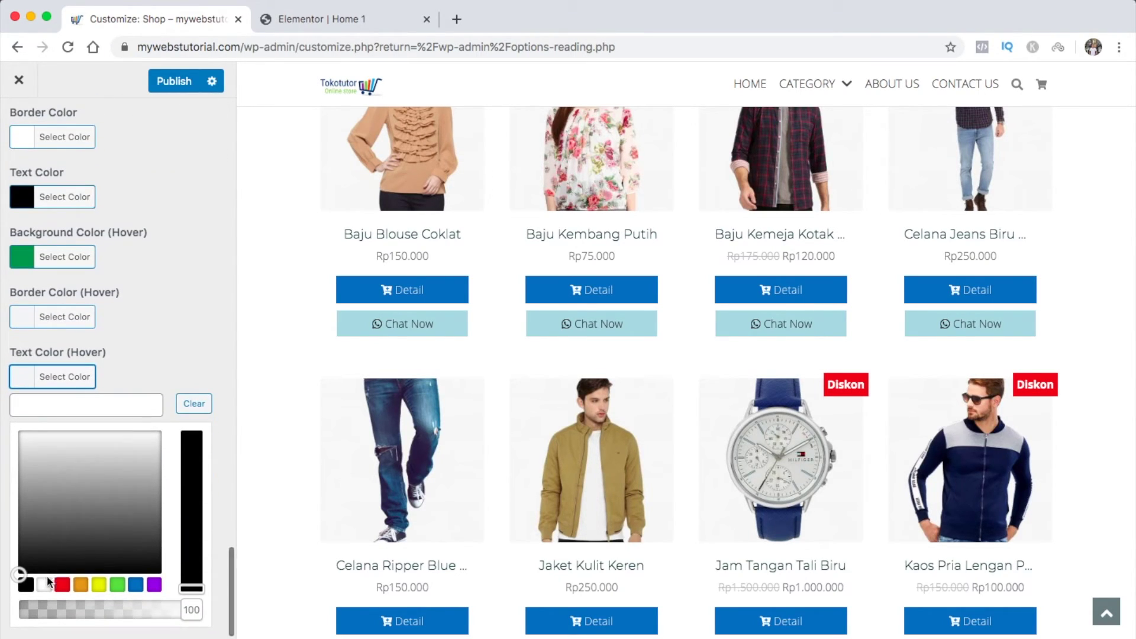
click(44, 584)
click(27, 383)
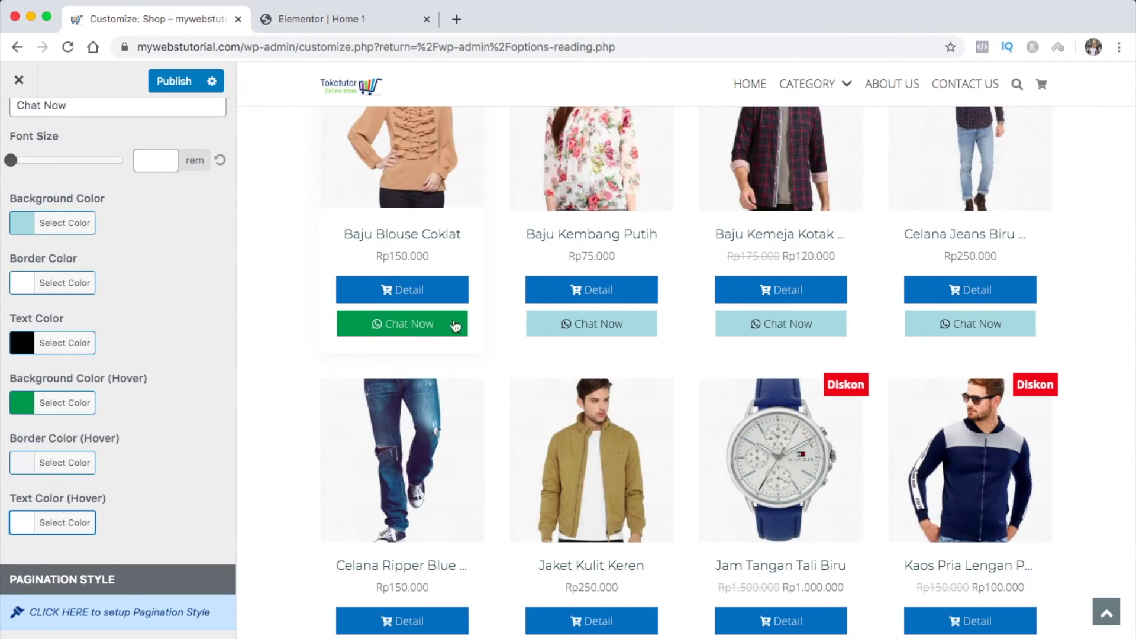
scroll(195, 386, up, 15)
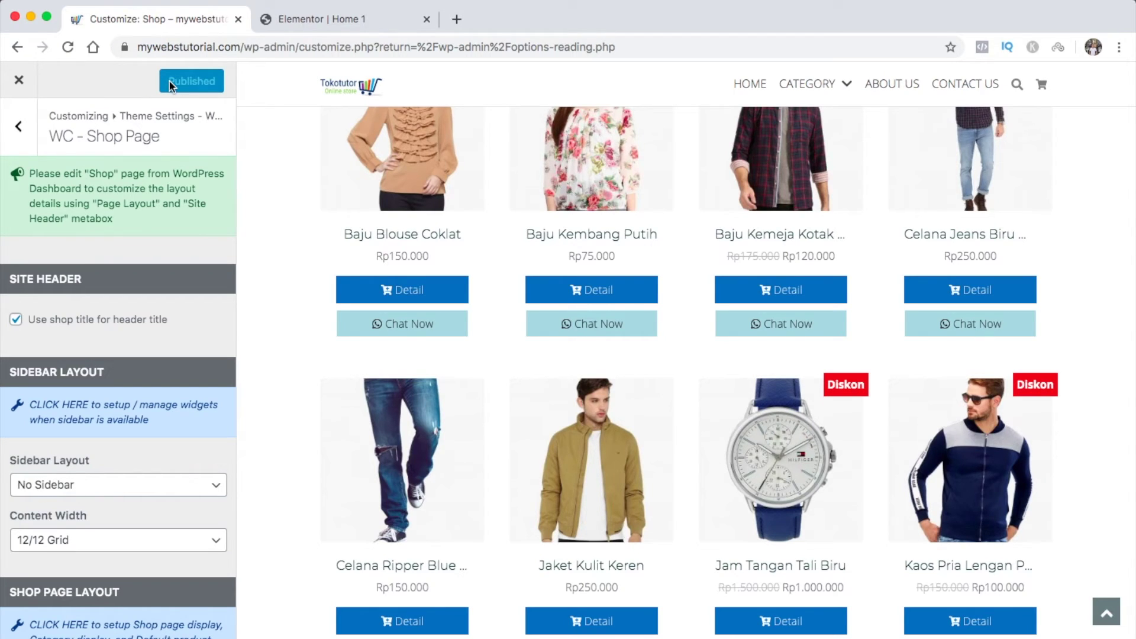
Open the WC - Single Product settings and preview the Baju Kemeja Kotak – Kotak page
click(30, 146)
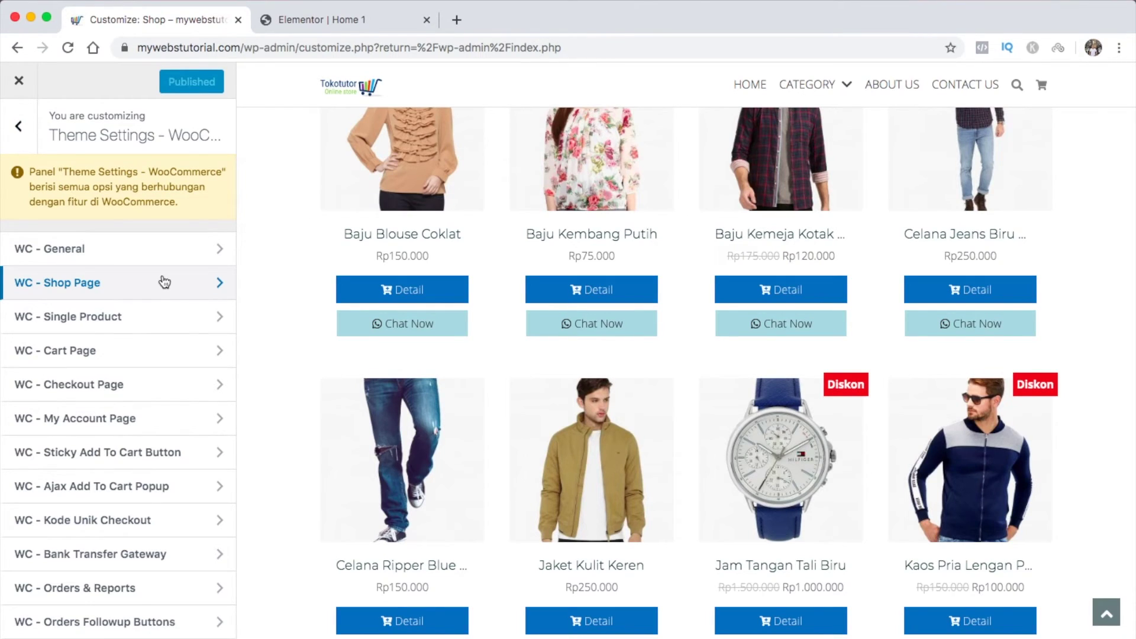
click(119, 316)
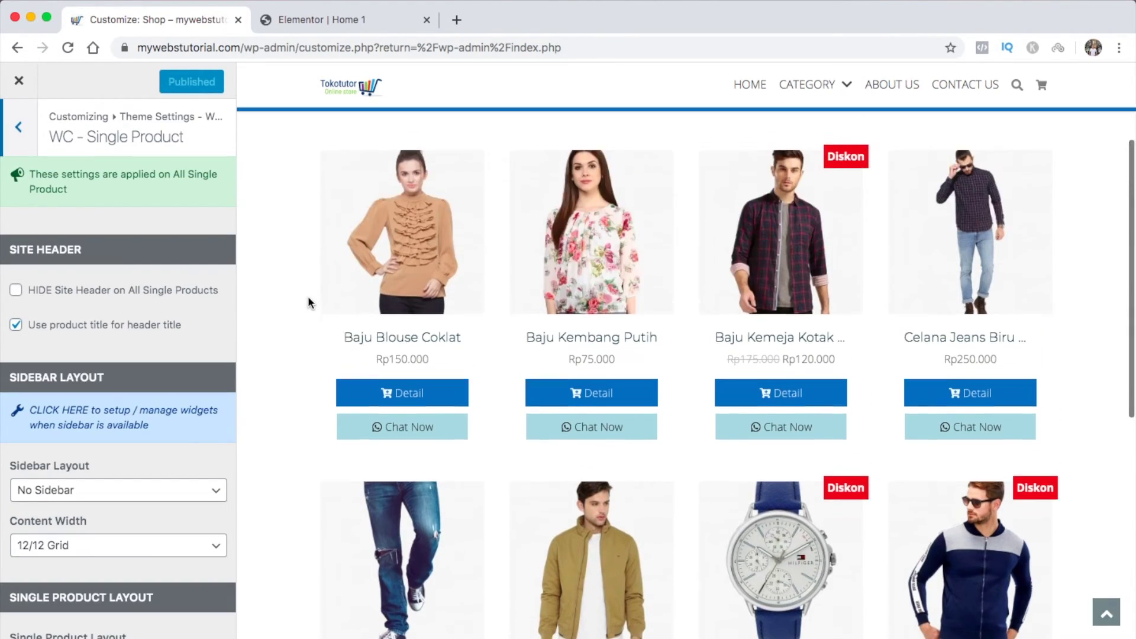
scroll(308, 301, down, 1)
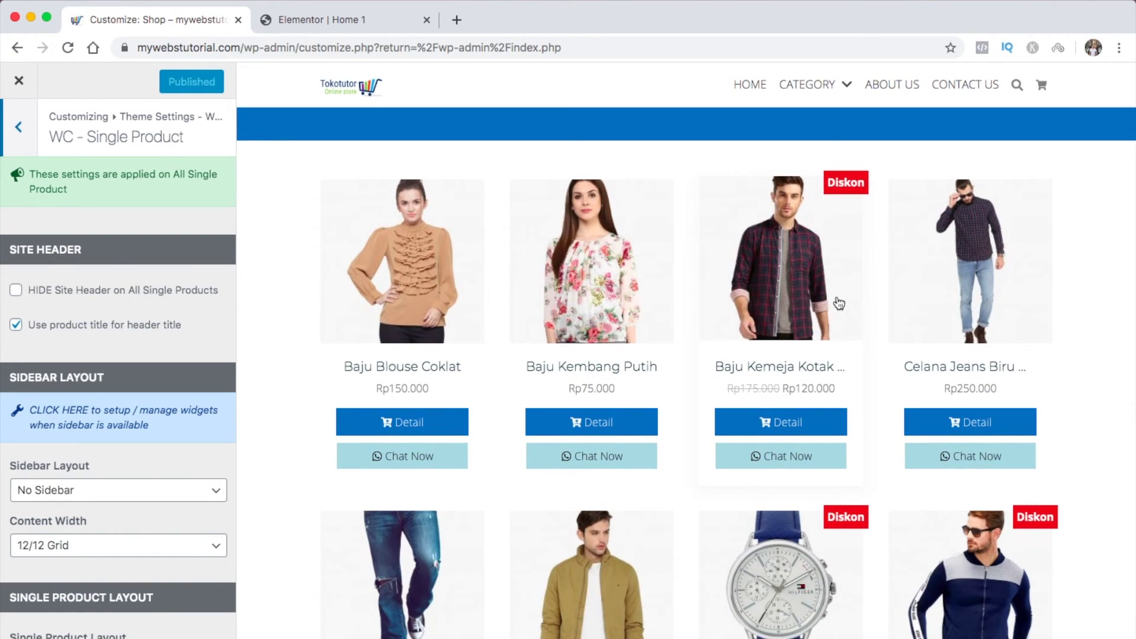
click(789, 422)
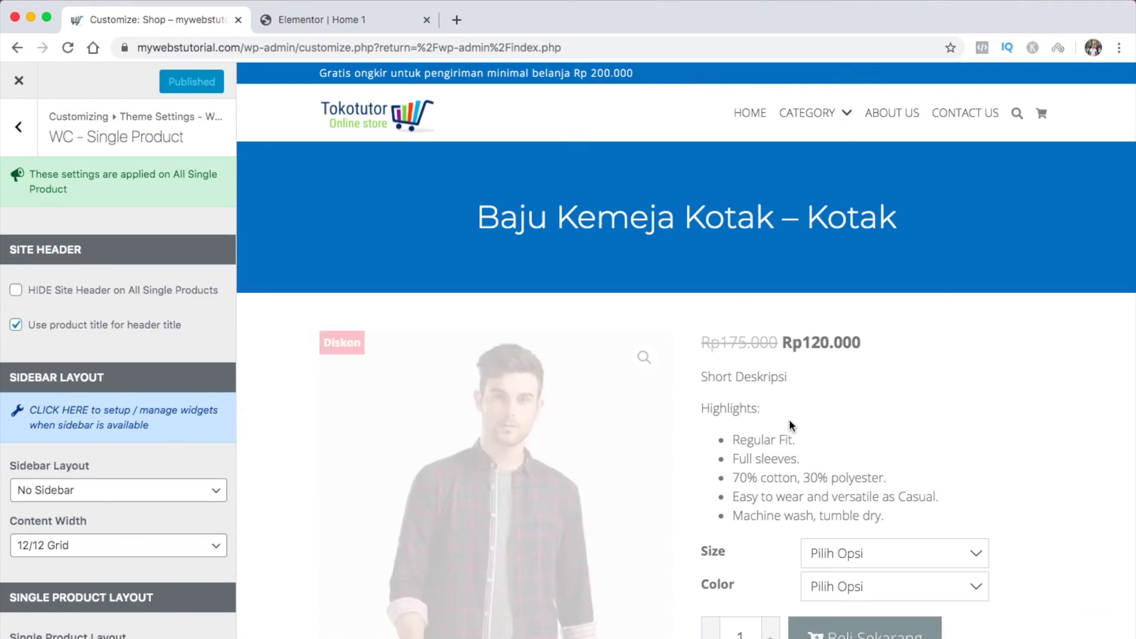
Try the summary-left layout, then restore image left, summary right
scroll(210, 320, down, 4)
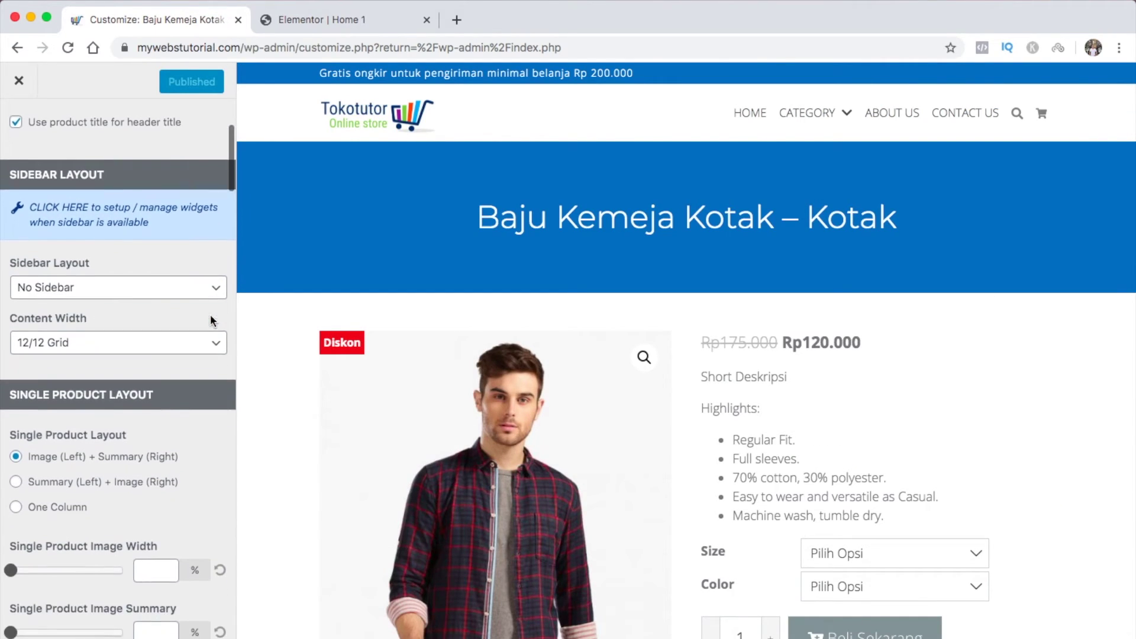
scroll(210, 320, down, 2)
scroll(221, 315, down, 3)
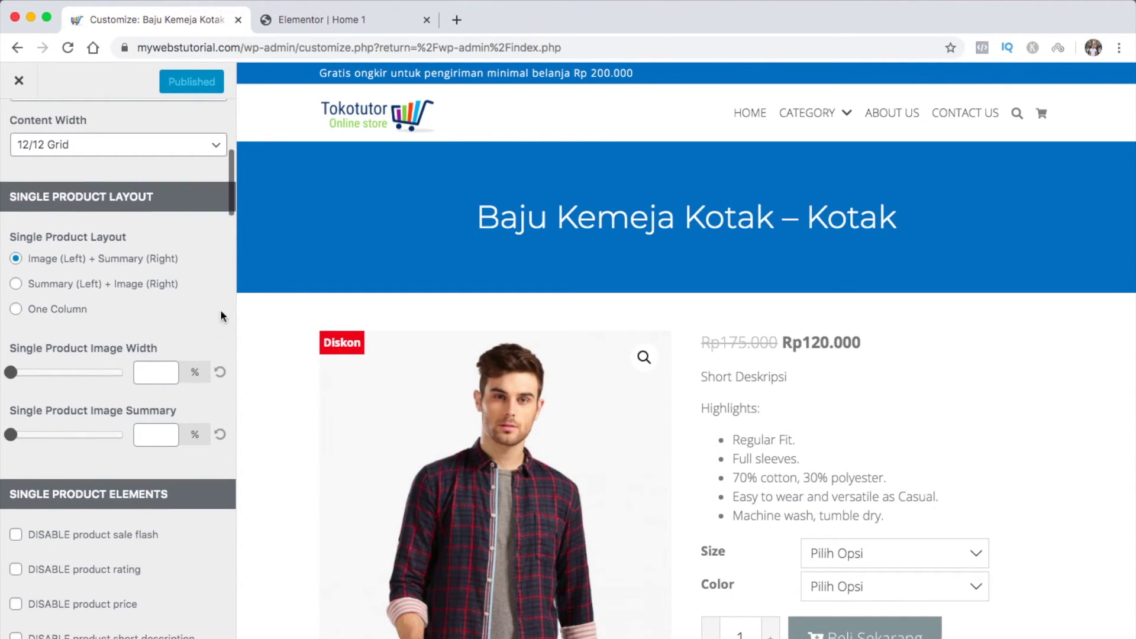
scroll(310, 355, down, 3)
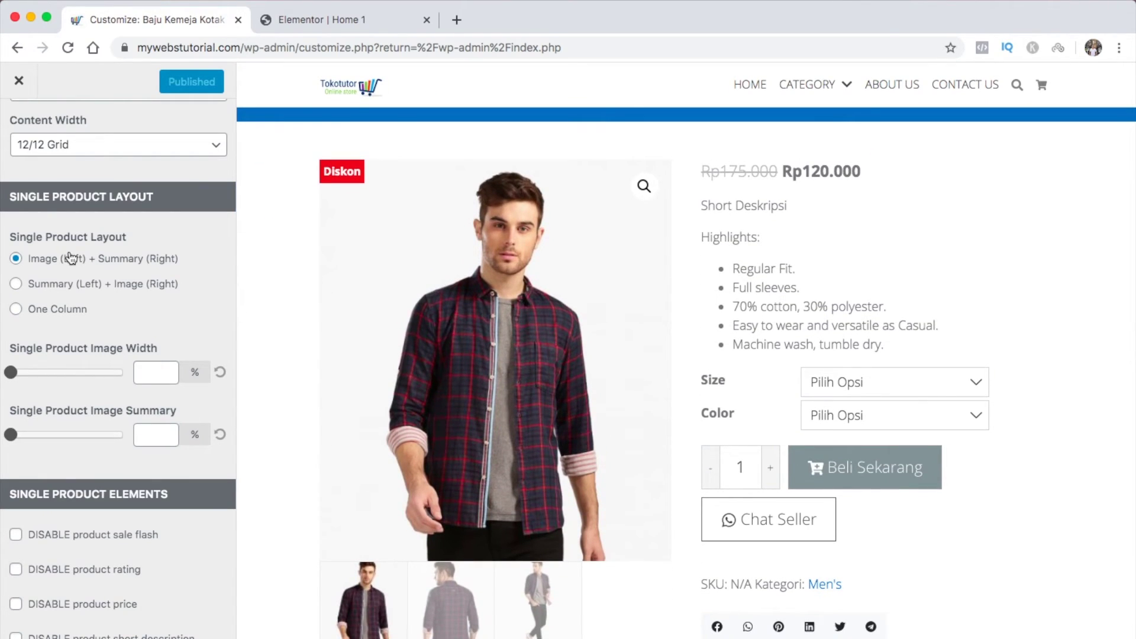
click(16, 284)
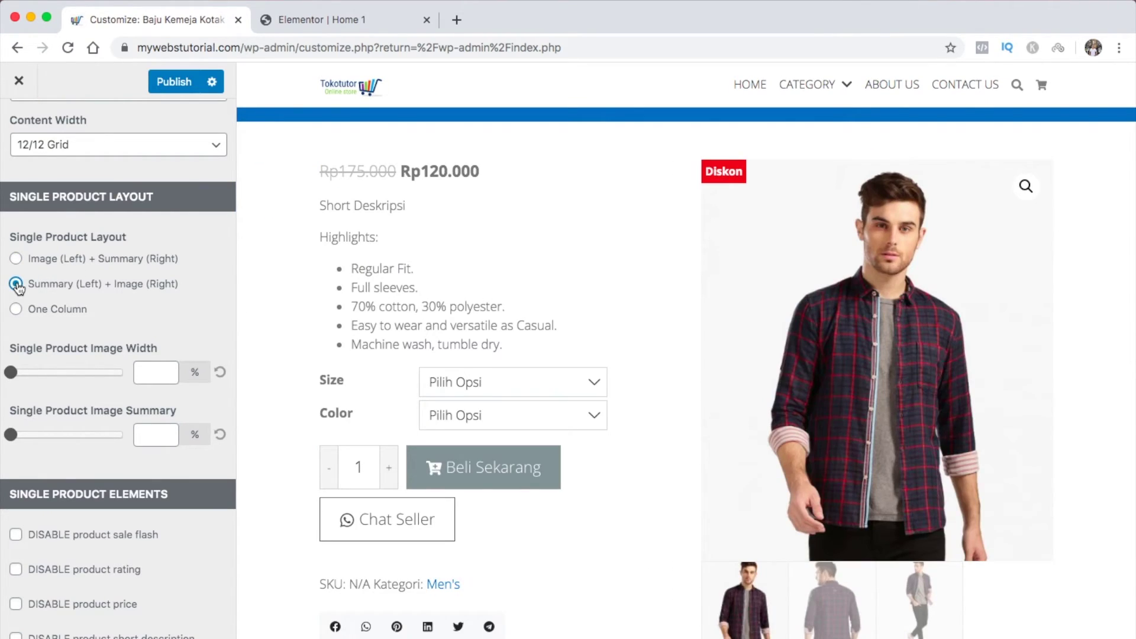
click(16, 259)
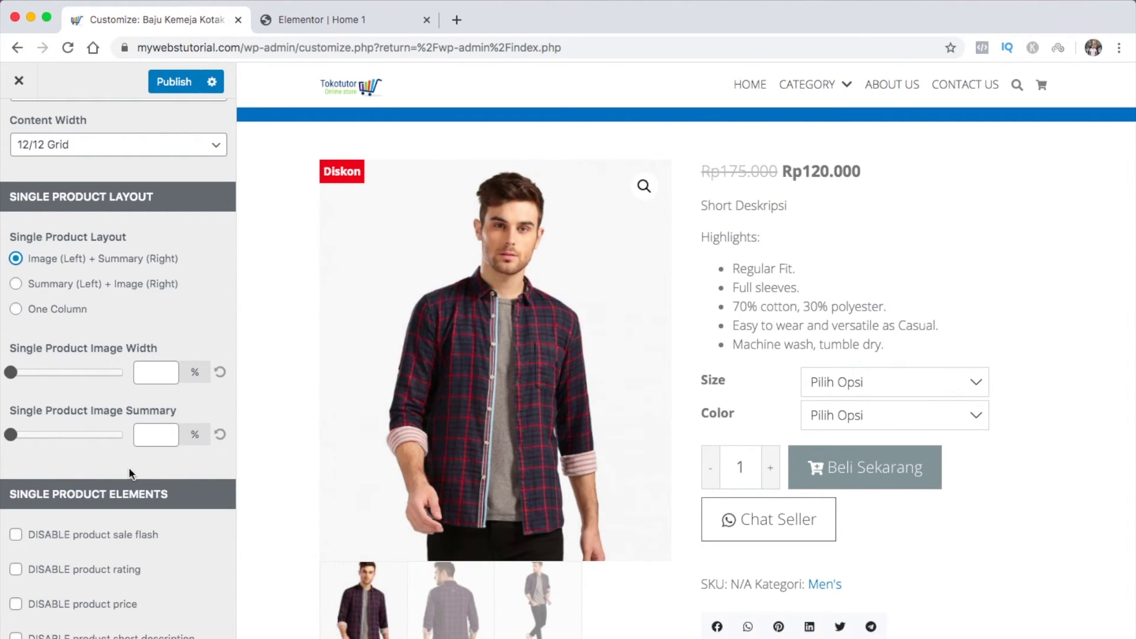
Set the product price colour to #1e73be blue
scroll(129, 467, down, 5)
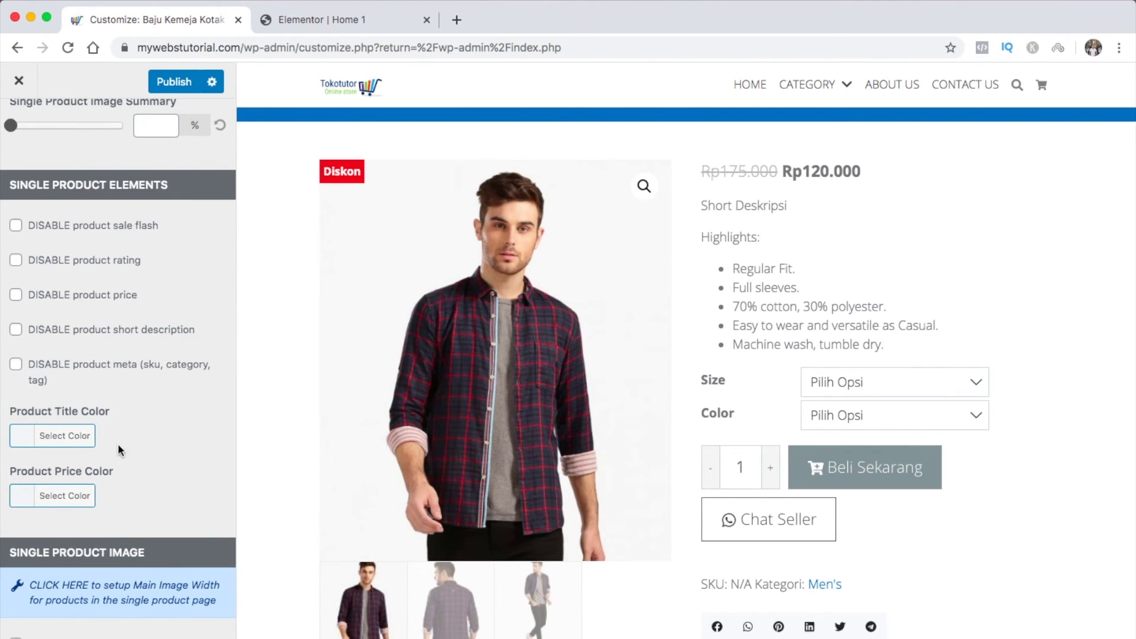
scroll(118, 442, down, 2)
click(23, 362)
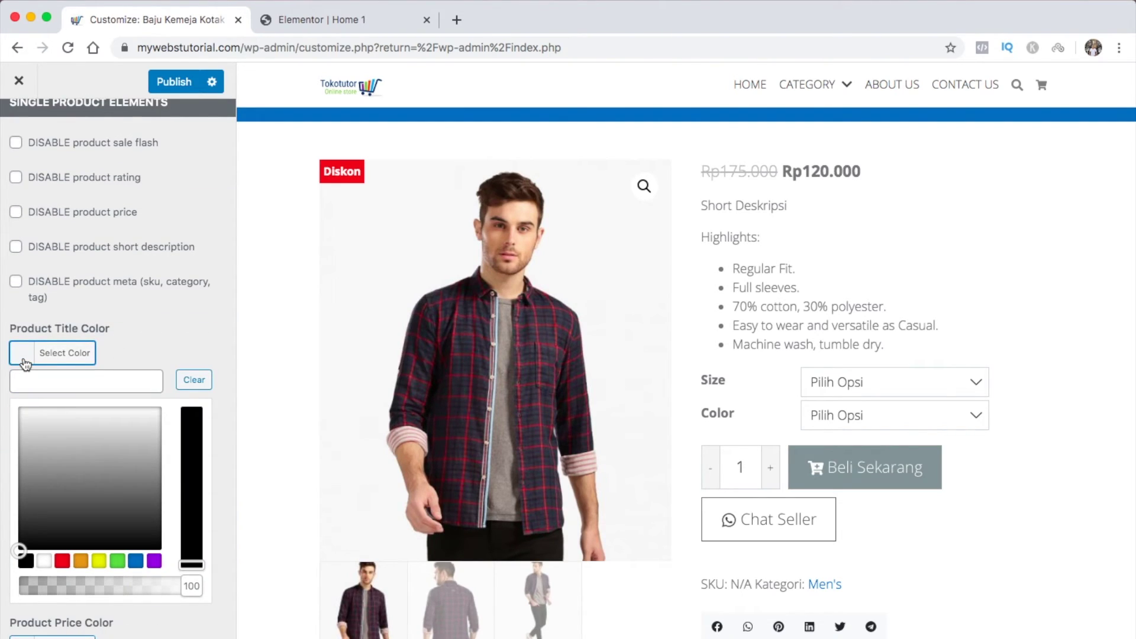
click(23, 362)
click(27, 413)
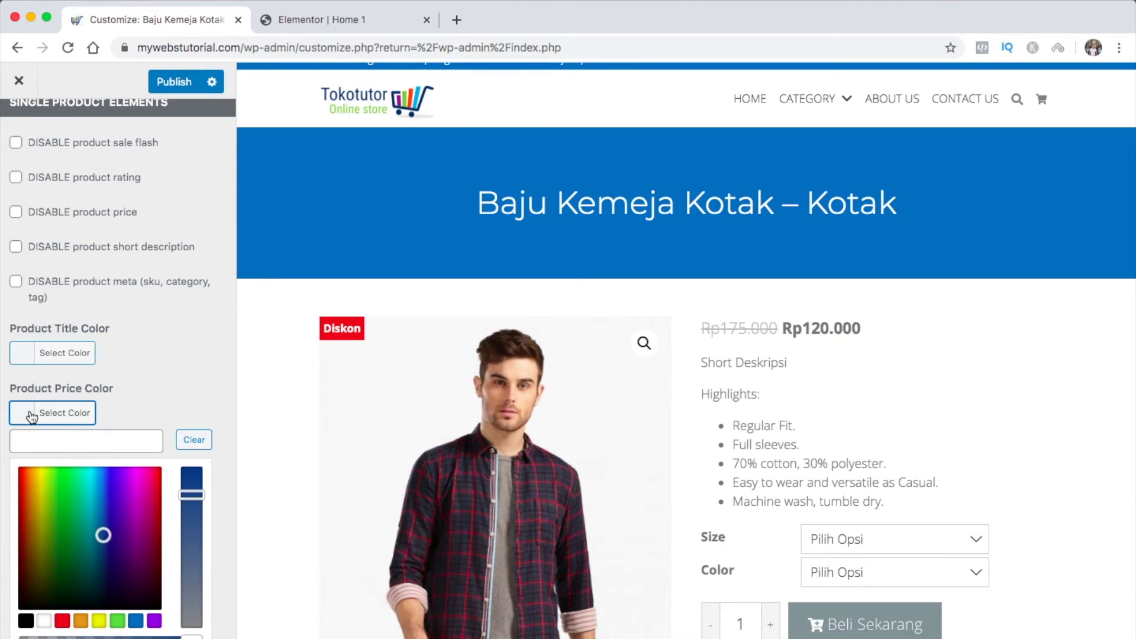
click(135, 620)
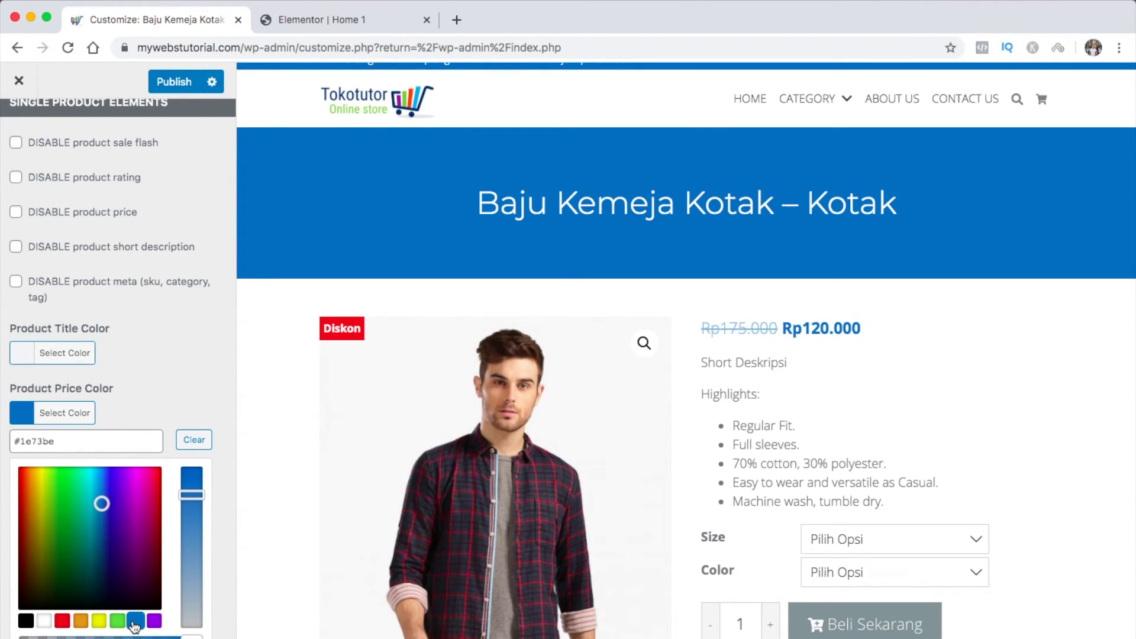
click(176, 399)
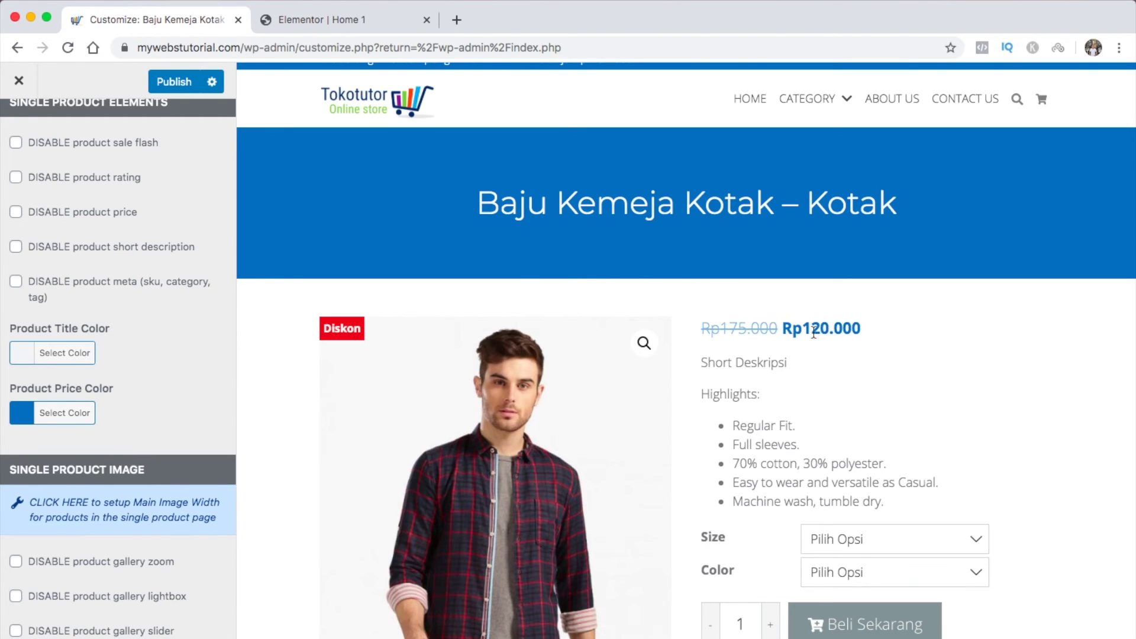
Move Twitter after WhatsApp and hide the Telegram, LinkedIn and Google Plus share icons
scroll(164, 408, down, 5)
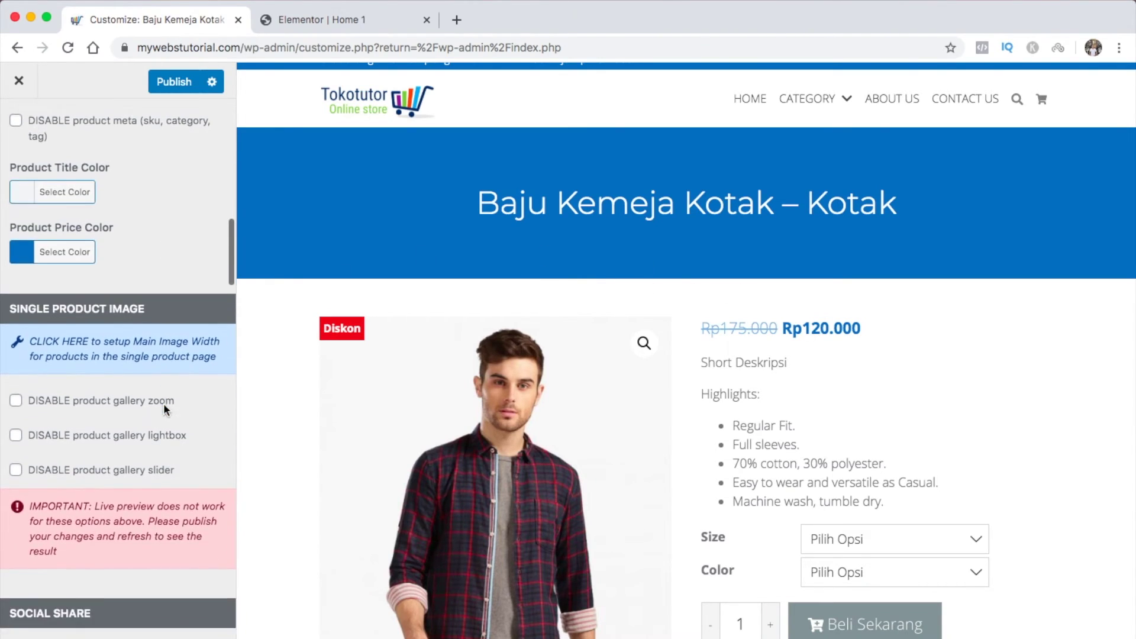
scroll(163, 406, down, 1)
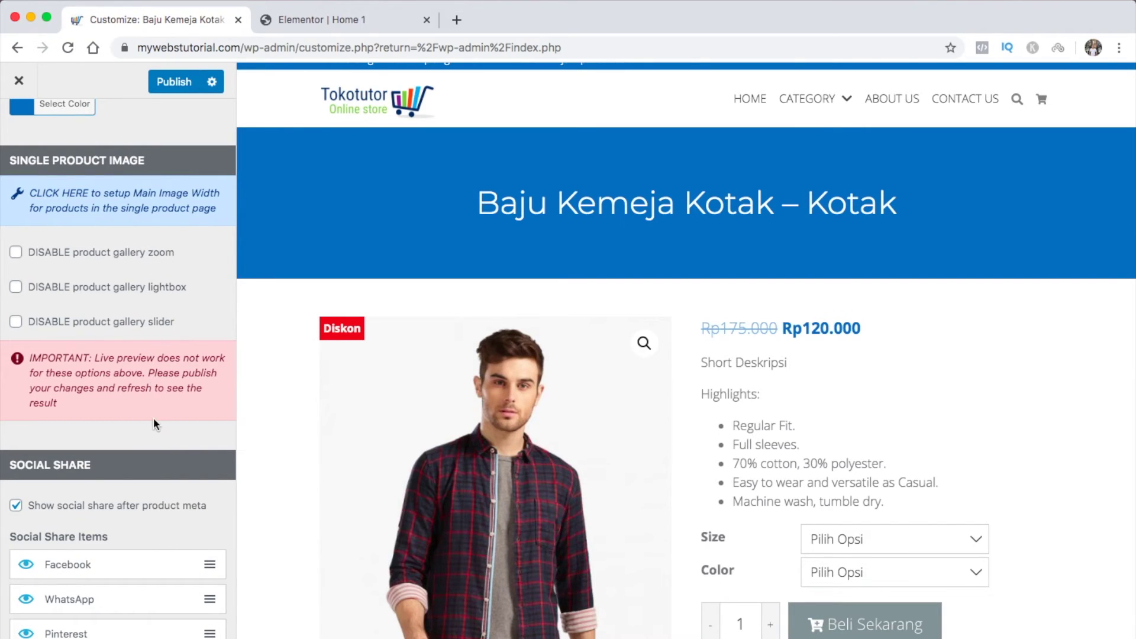
scroll(155, 419, down, 5)
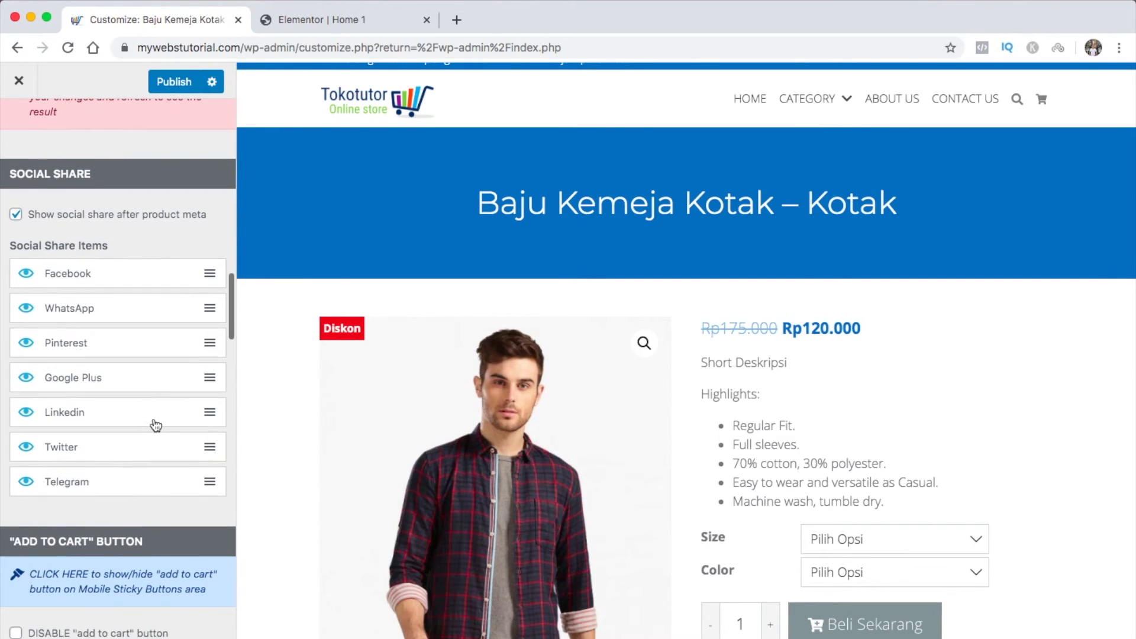
scroll(936, 444, down, 5)
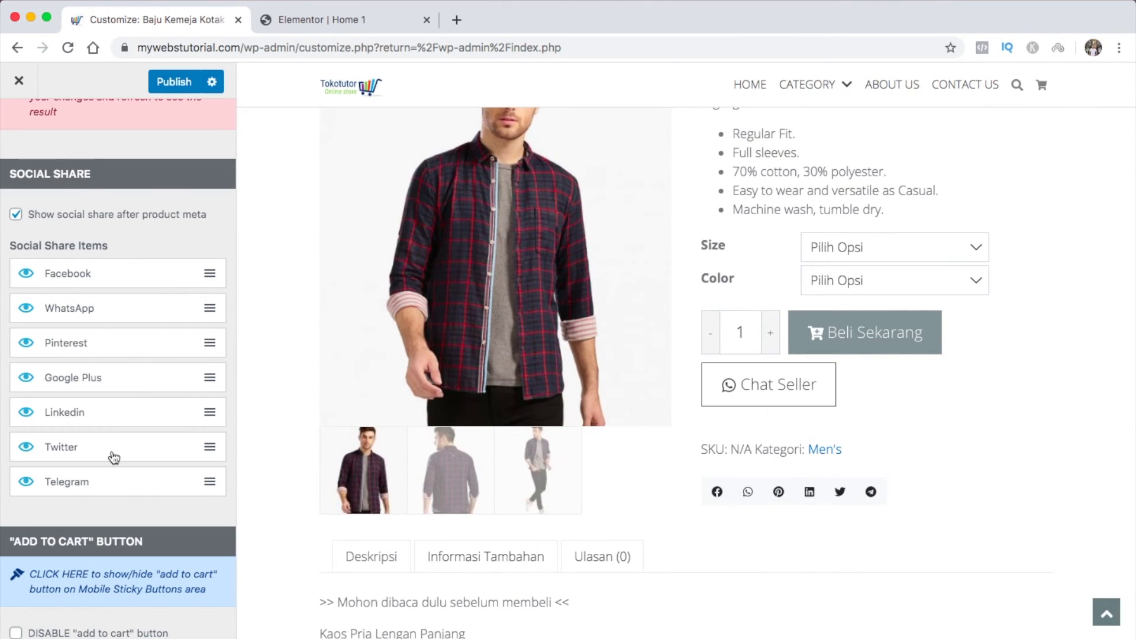
scroll(113, 455, down, 1)
drag(93, 406, 94, 302)
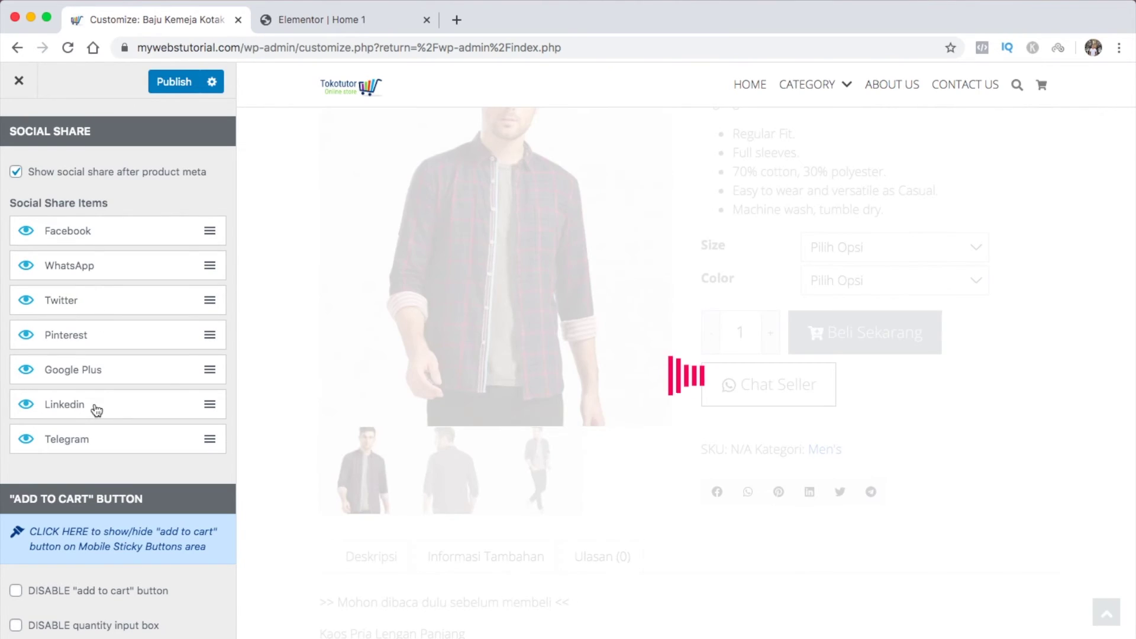
click(26, 440)
click(26, 405)
click(26, 370)
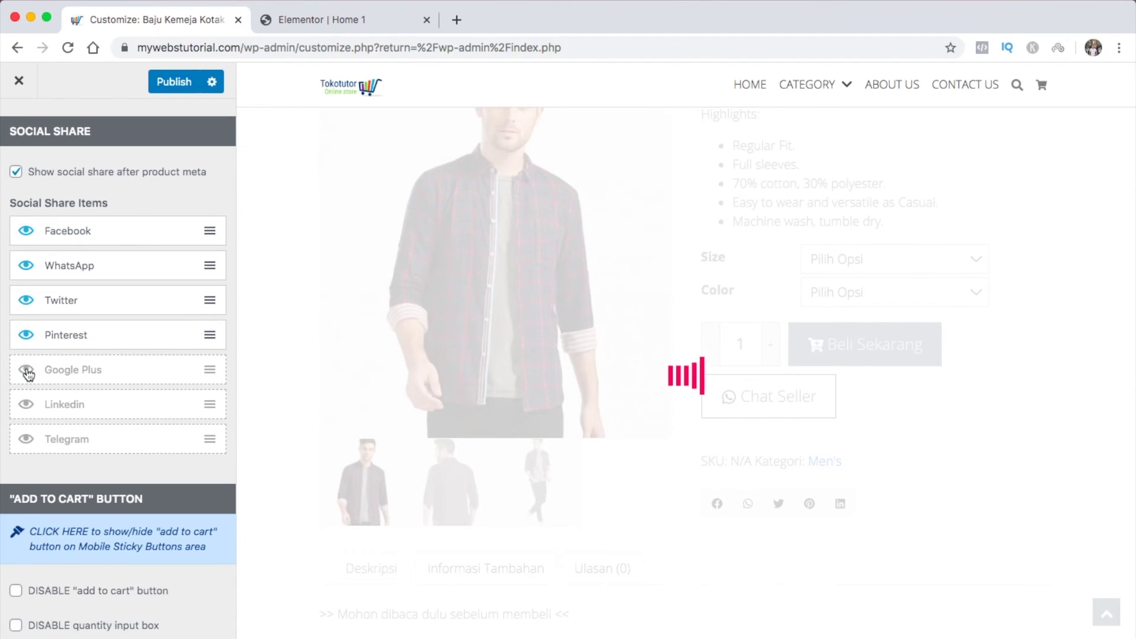
scroll(80, 361, down, 4)
scroll(80, 355, down, 3)
Change the add-to-cart button label to 'Beli Sekarang'
click(158, 388)
key(BackSpace)
key(BackSpace)
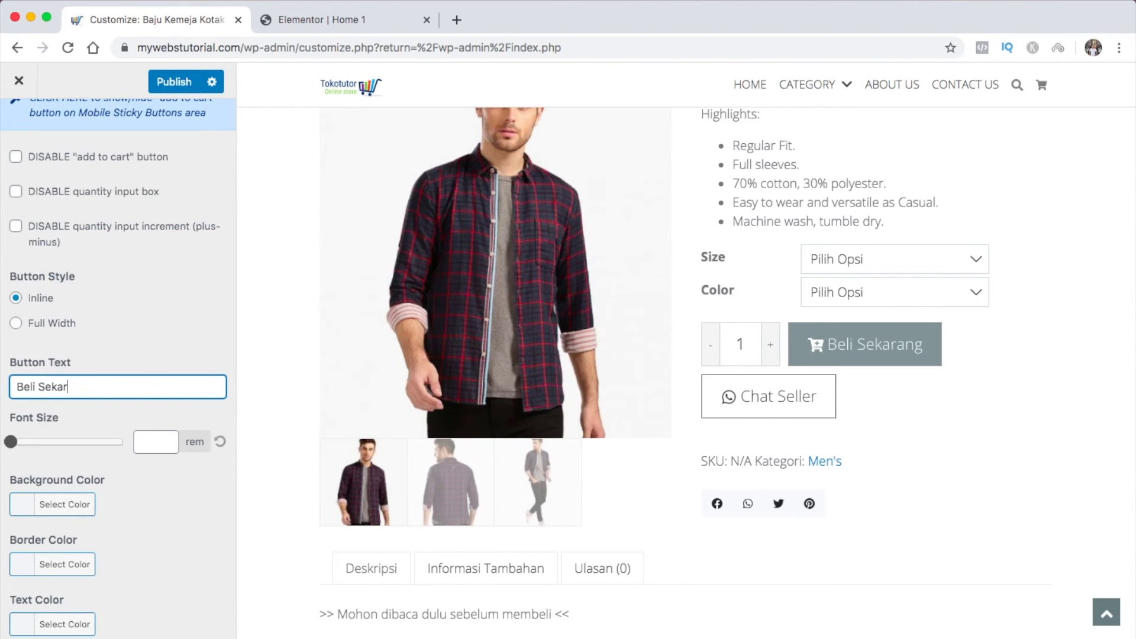
key(BackSpace)
key(BackSpace)
key(BackSpace)
key(BackSpace)
key(BackSpace)
key(BackSpace)
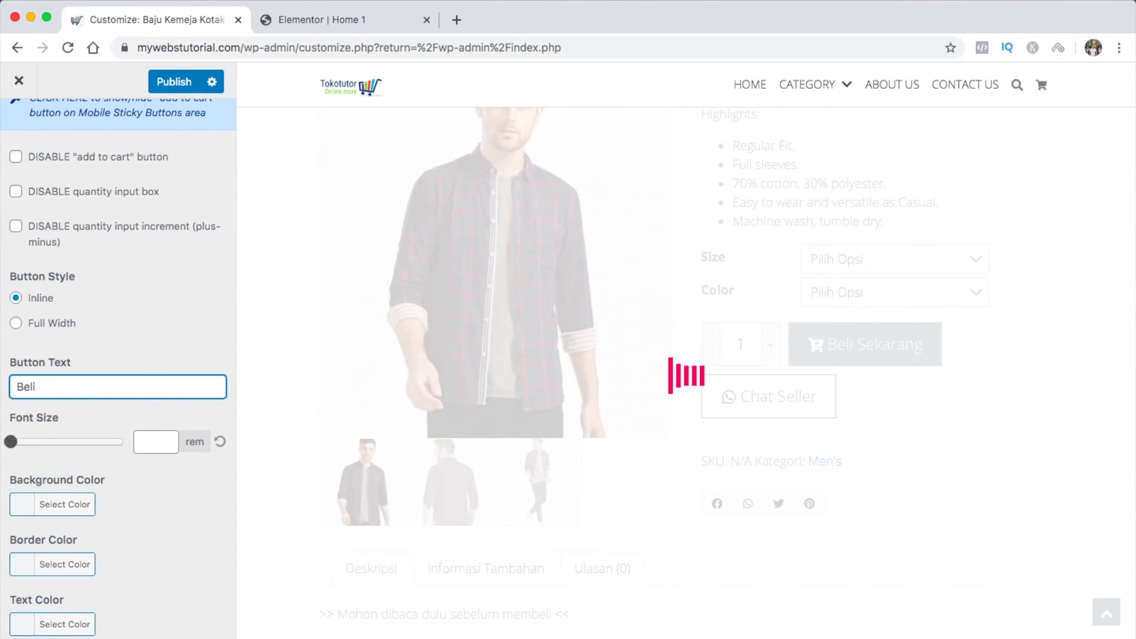
text(Sekarang)
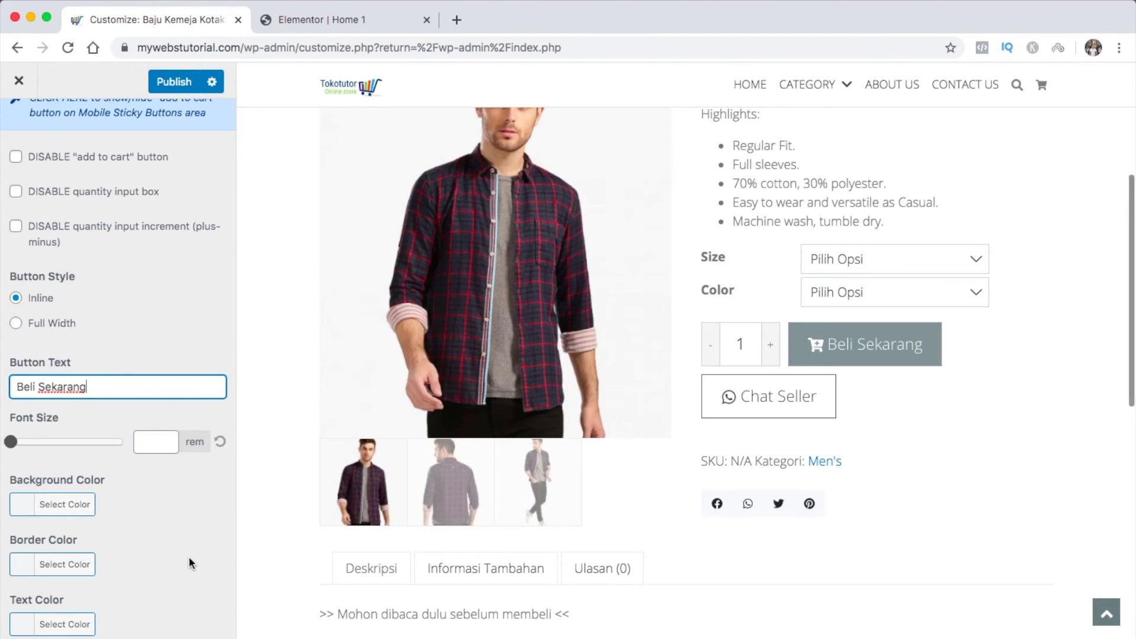
Give the buy button 0.8 rem text and a #1e73be blue background
scroll(189, 556, down, 3)
click(165, 341)
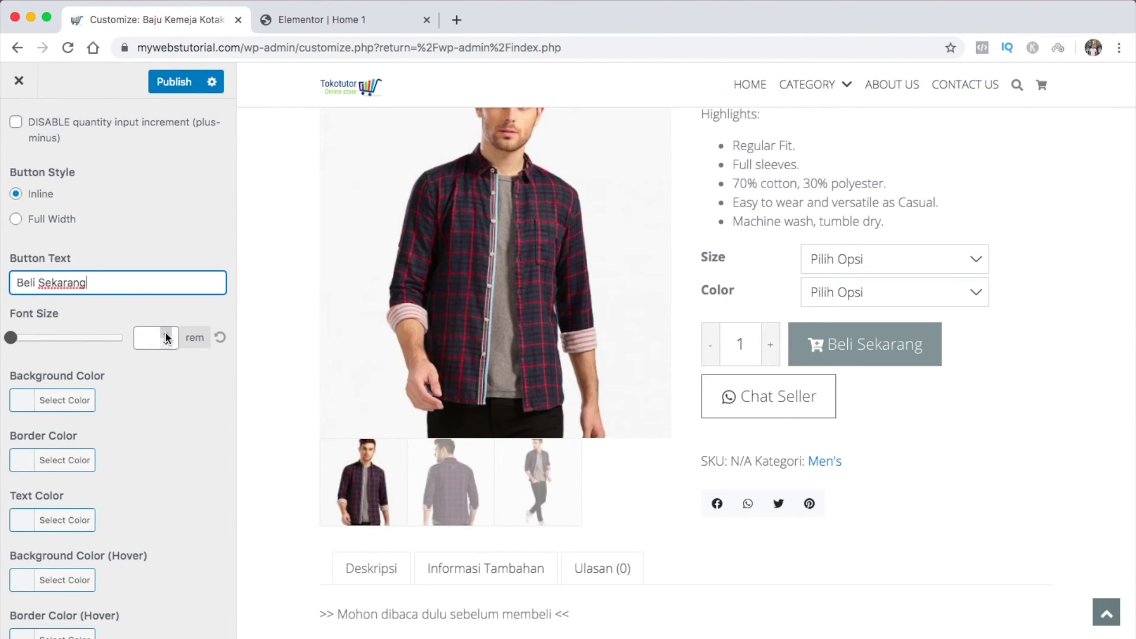
click(166, 333)
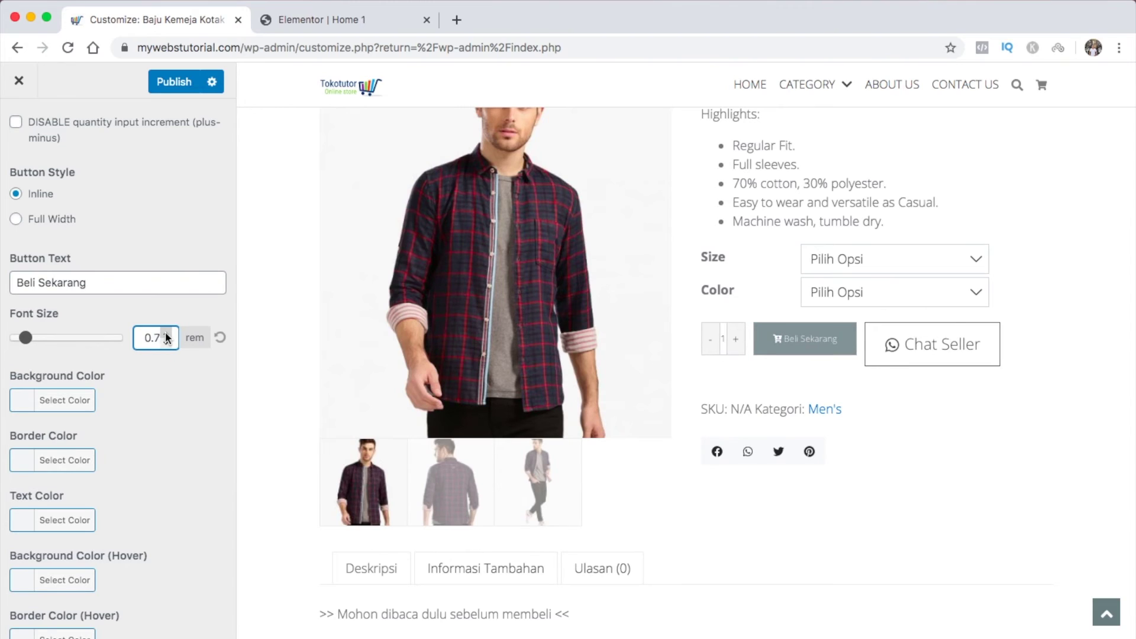
click(168, 405)
click(26, 406)
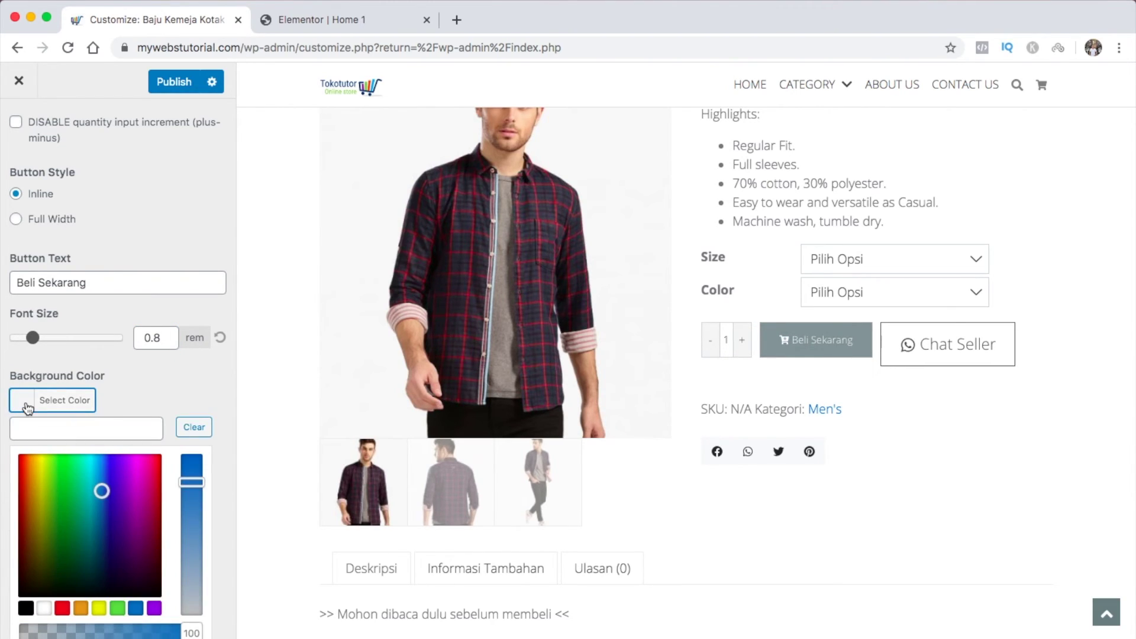
click(136, 608)
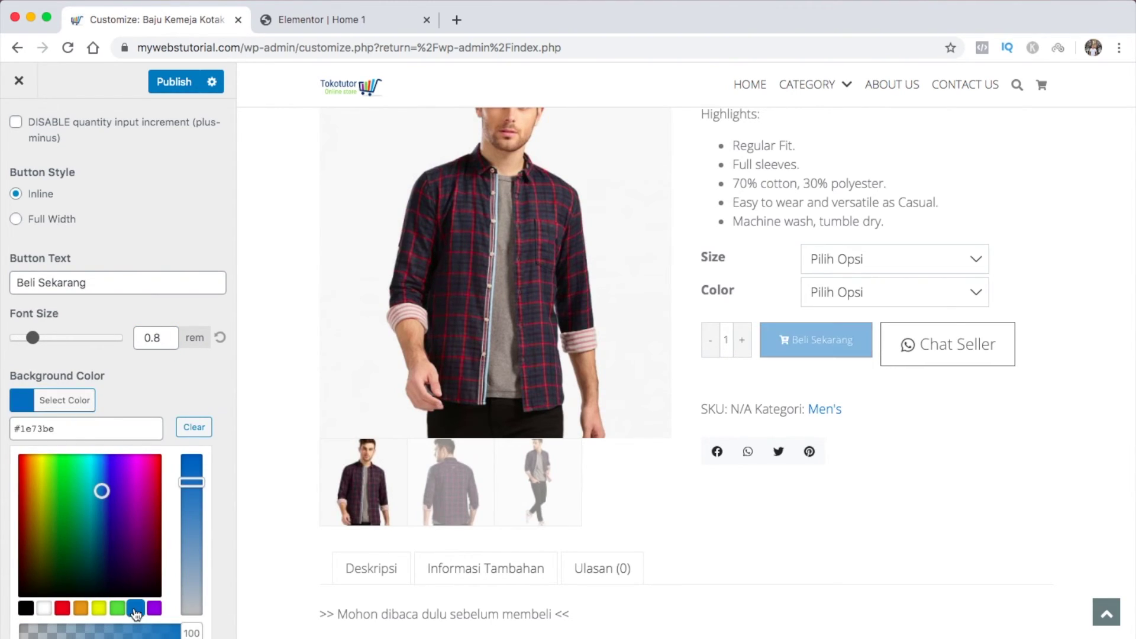
click(23, 404)
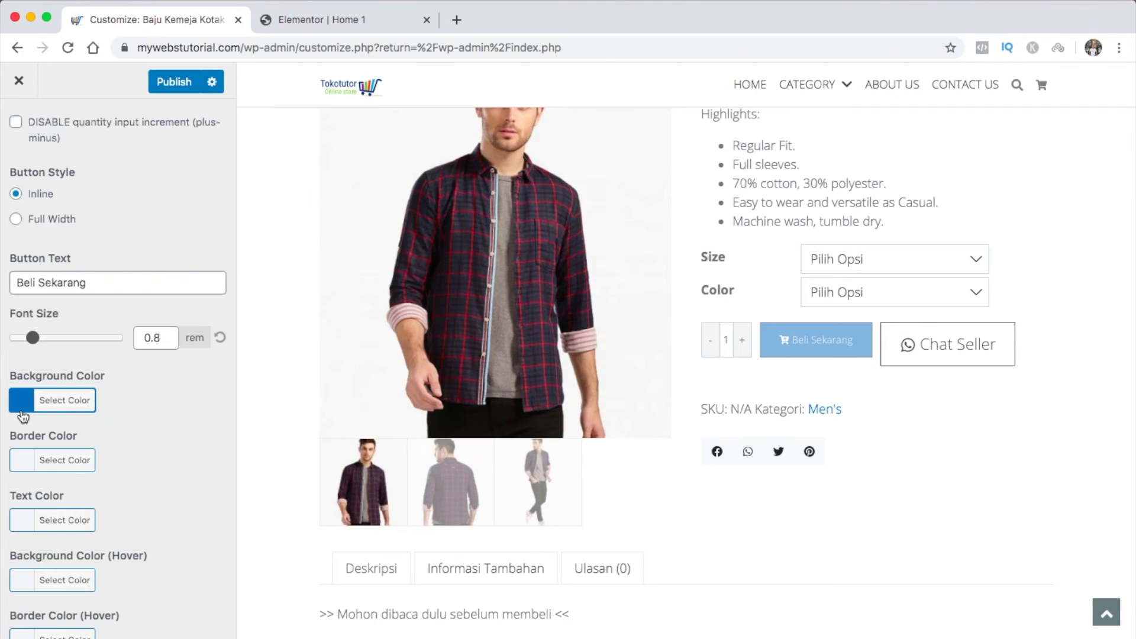
Pick size M and colour Red for the shirt in the preview
click(946, 258)
click(939, 271)
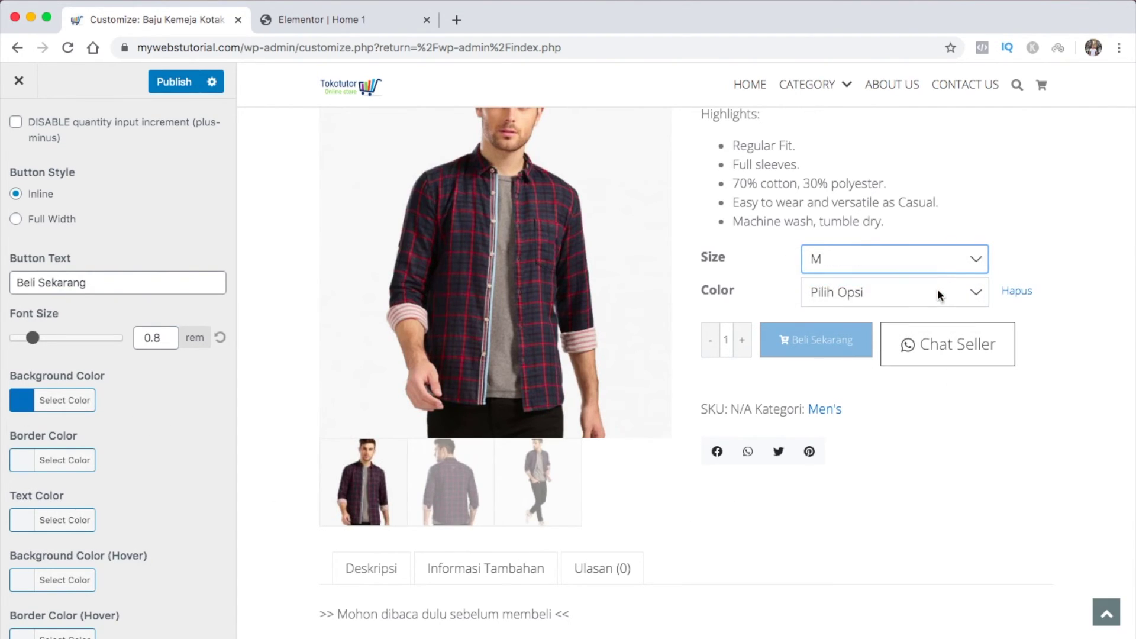
click(937, 292)
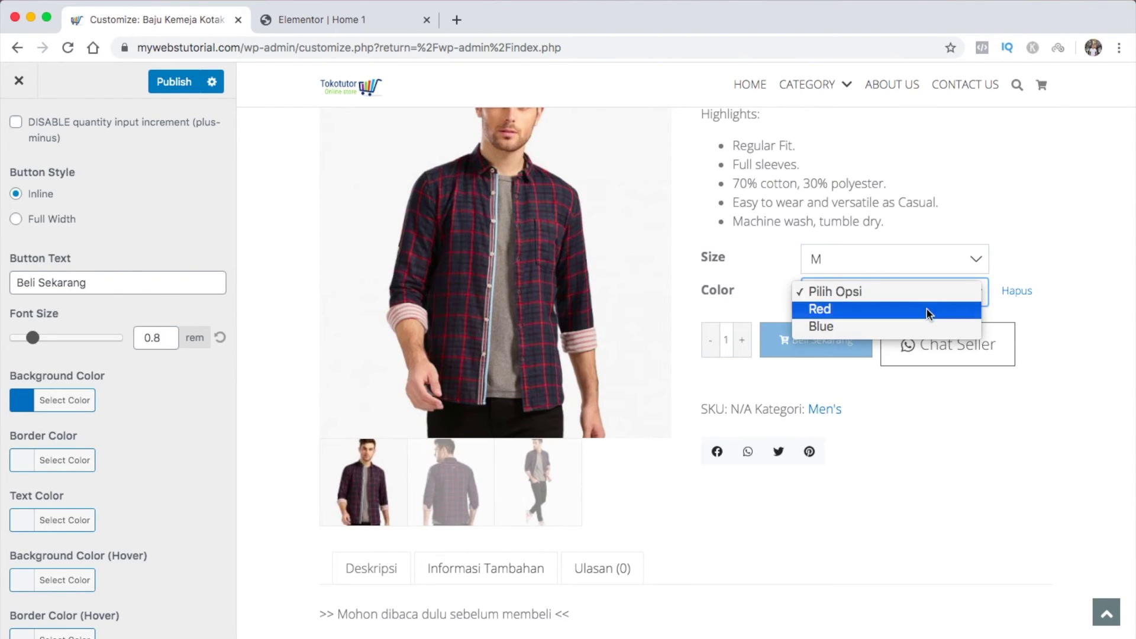
click(926, 309)
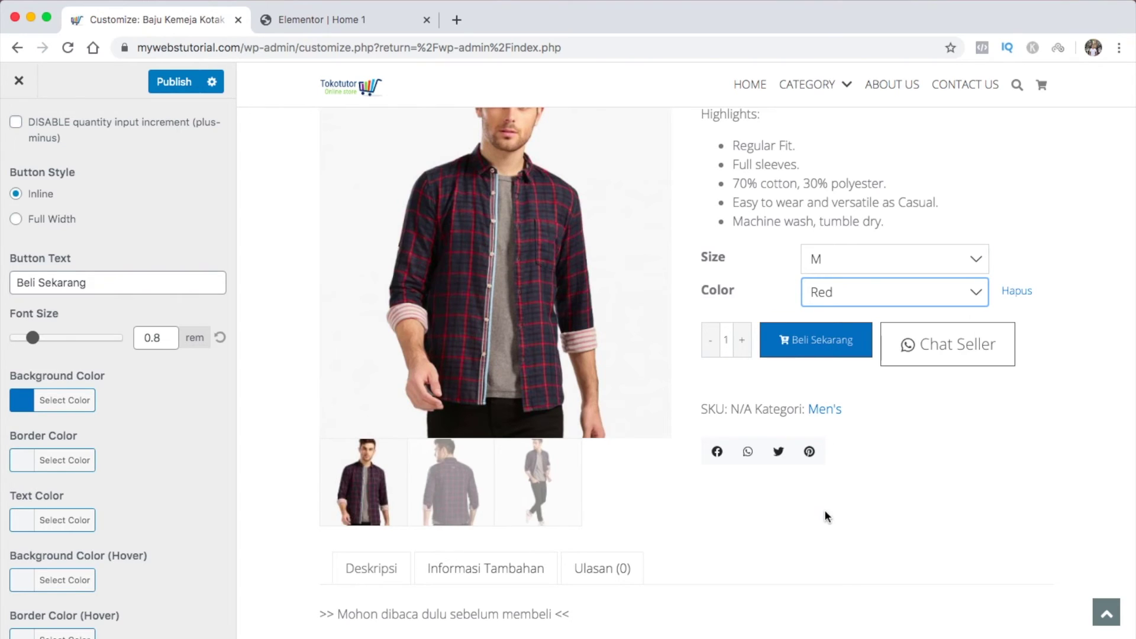
scroll(111, 478, down, 5)
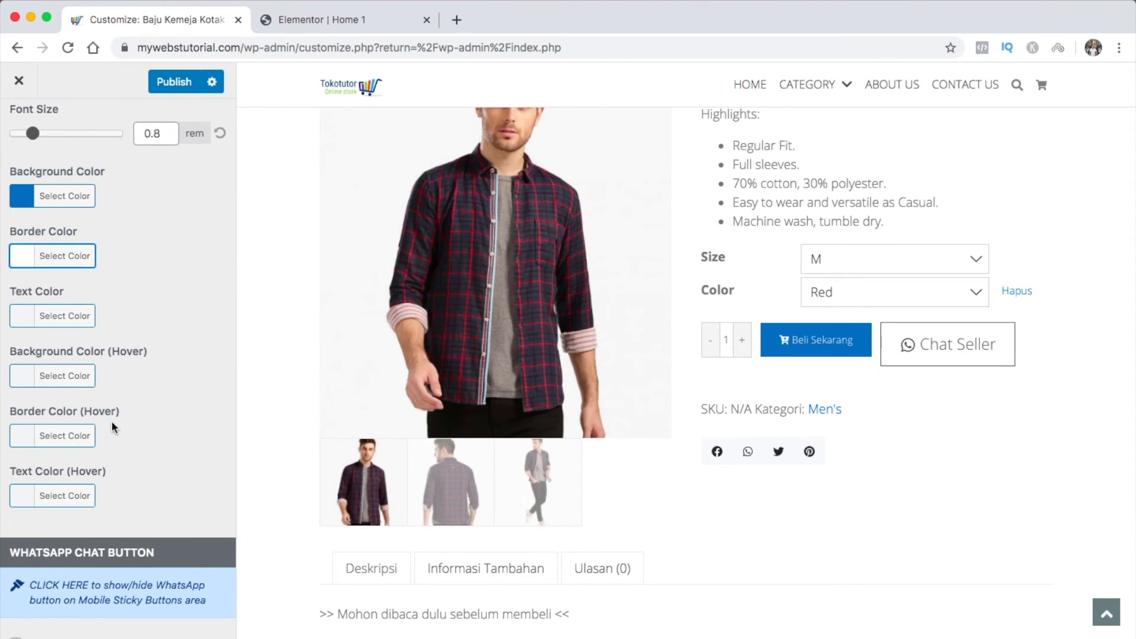
Give the Chat Seller button 0.8 rem text, a #2d841e green background and white #ffffff text
scroll(119, 503, down, 8)
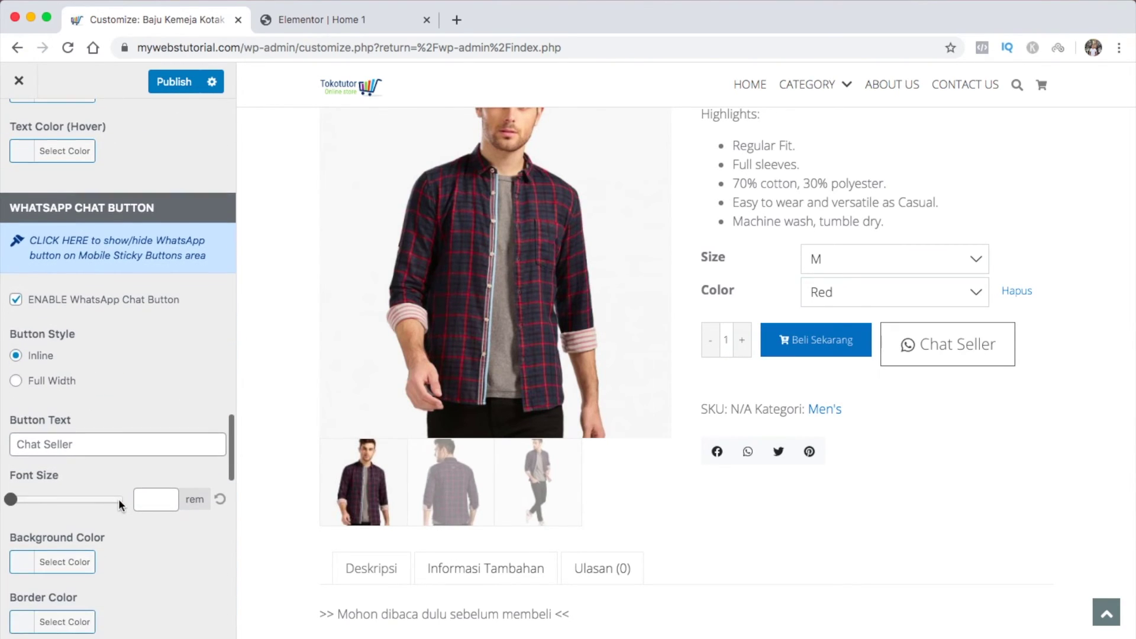
click(94, 446)
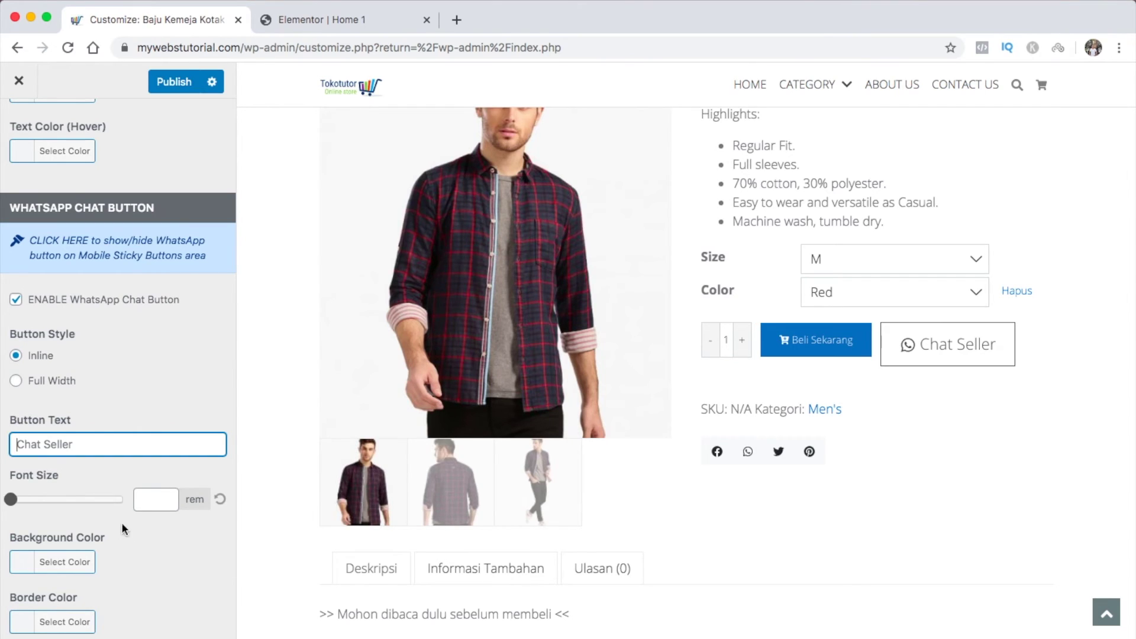
scroll(148, 548, down, 4)
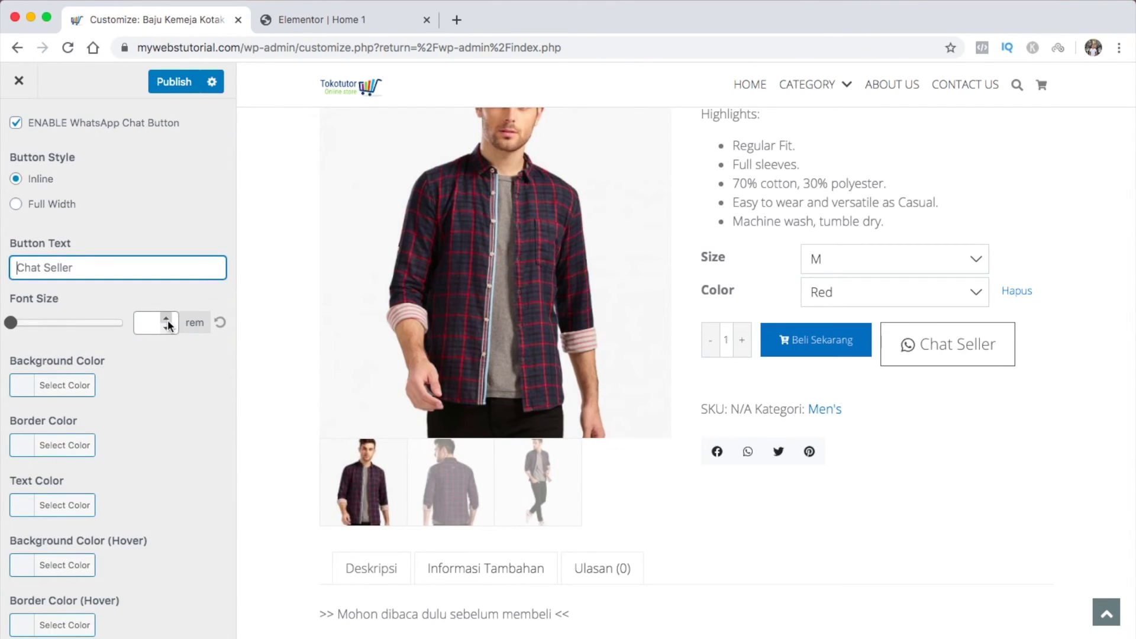
click(168, 320)
click(23, 391)
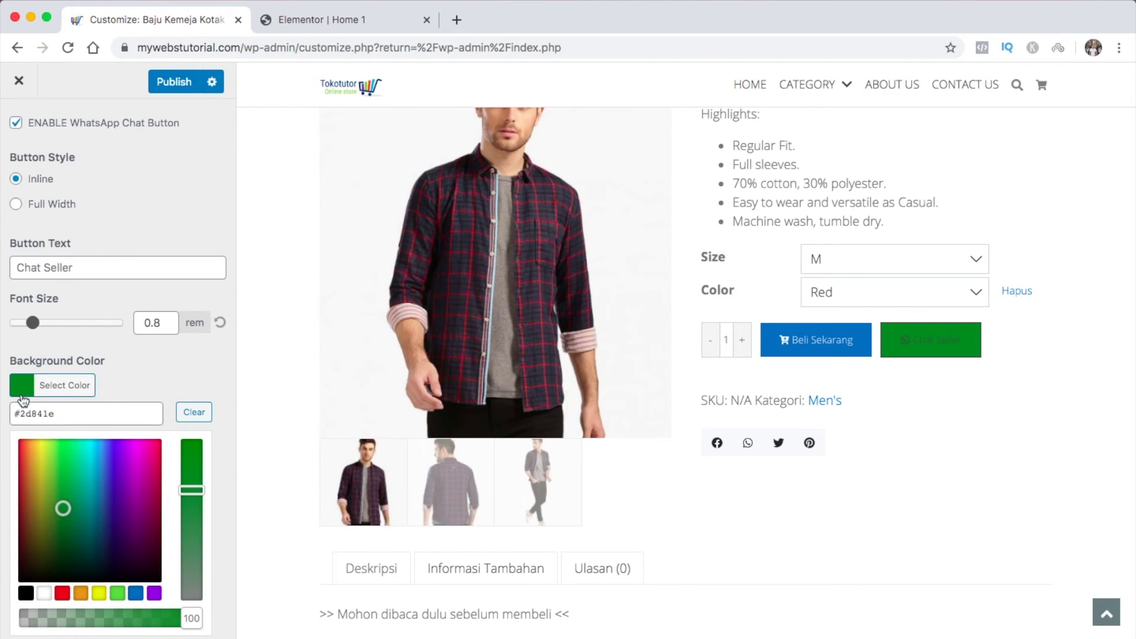
click(24, 391)
scroll(24, 390, down, 3)
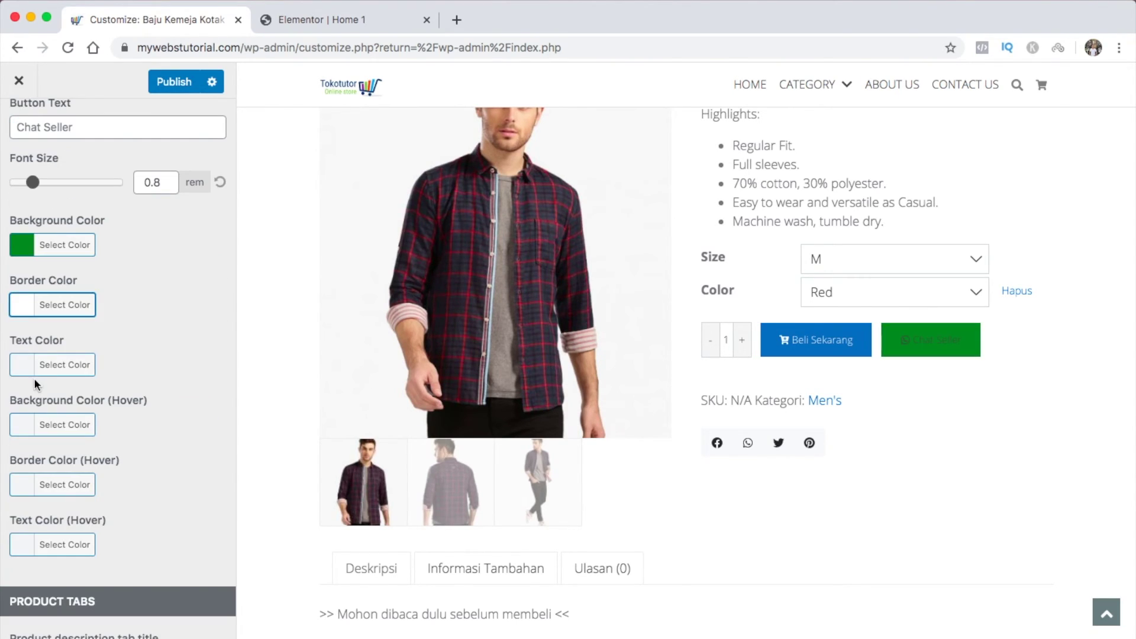
click(26, 367)
click(44, 572)
click(27, 370)
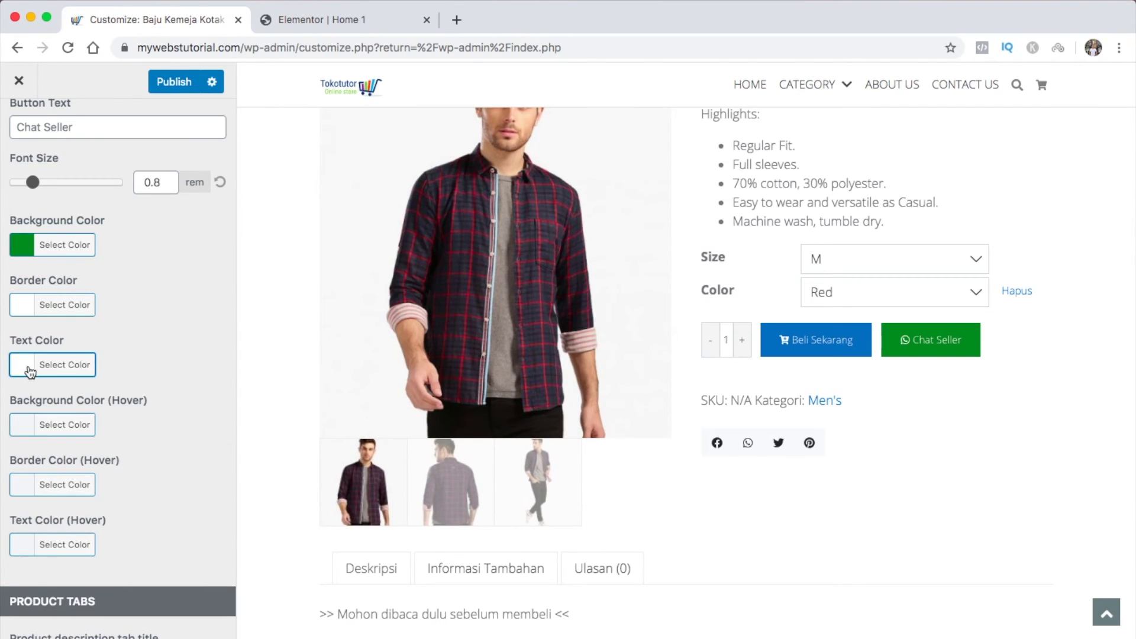
scroll(143, 469, down, 5)
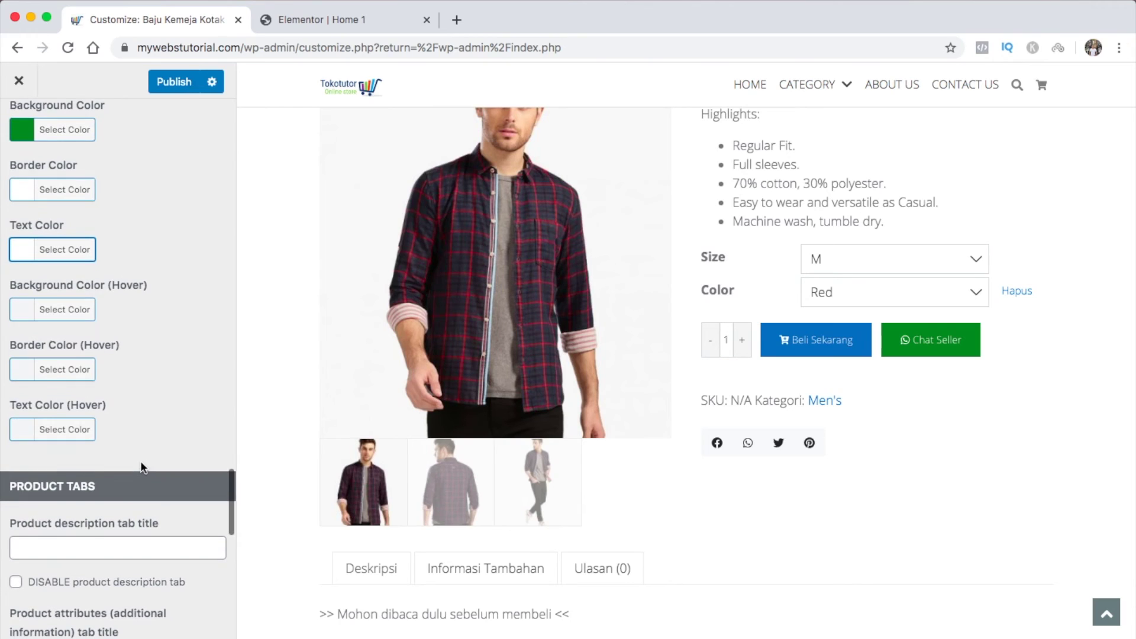
scroll(140, 460, down, 3)
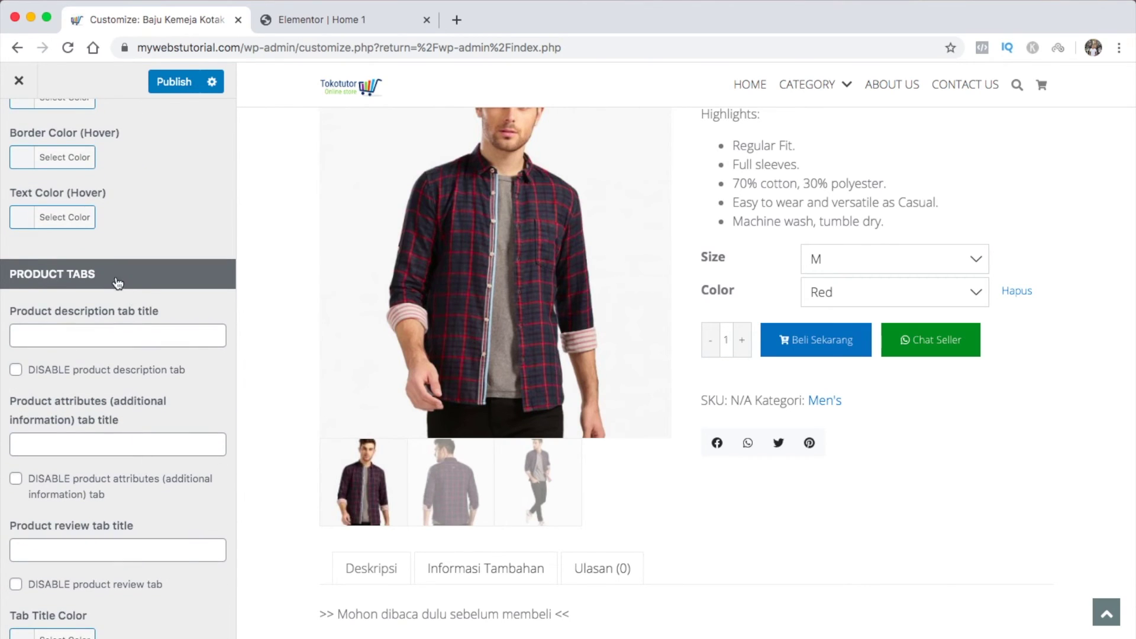
scroll(369, 539, down, 5)
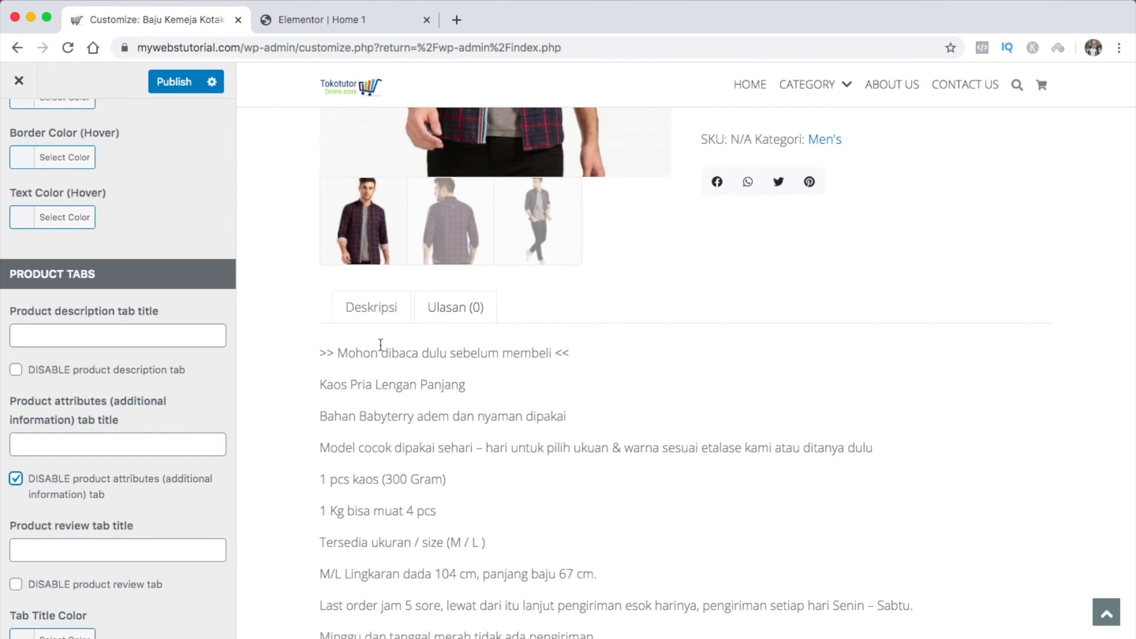
click(17, 479)
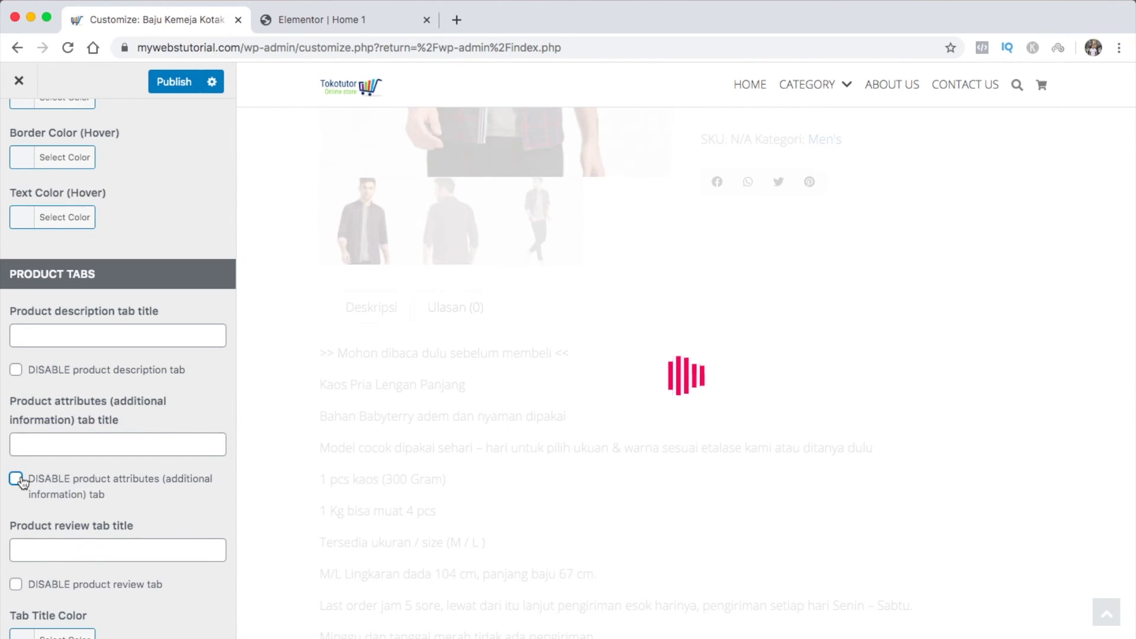
click(107, 336)
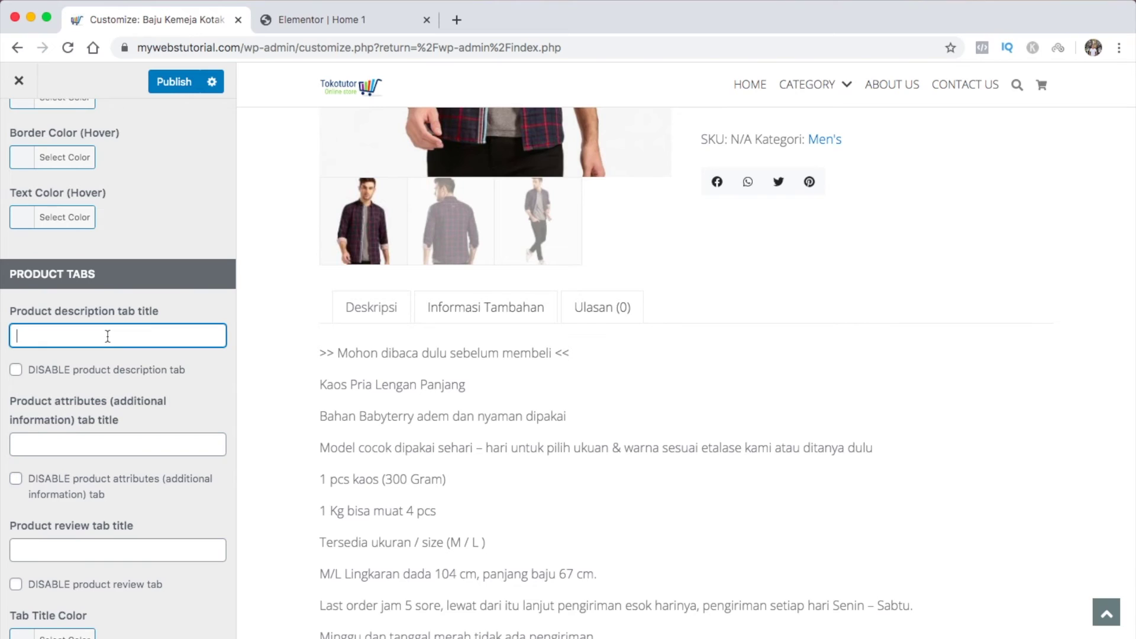
text(Penjelasan)
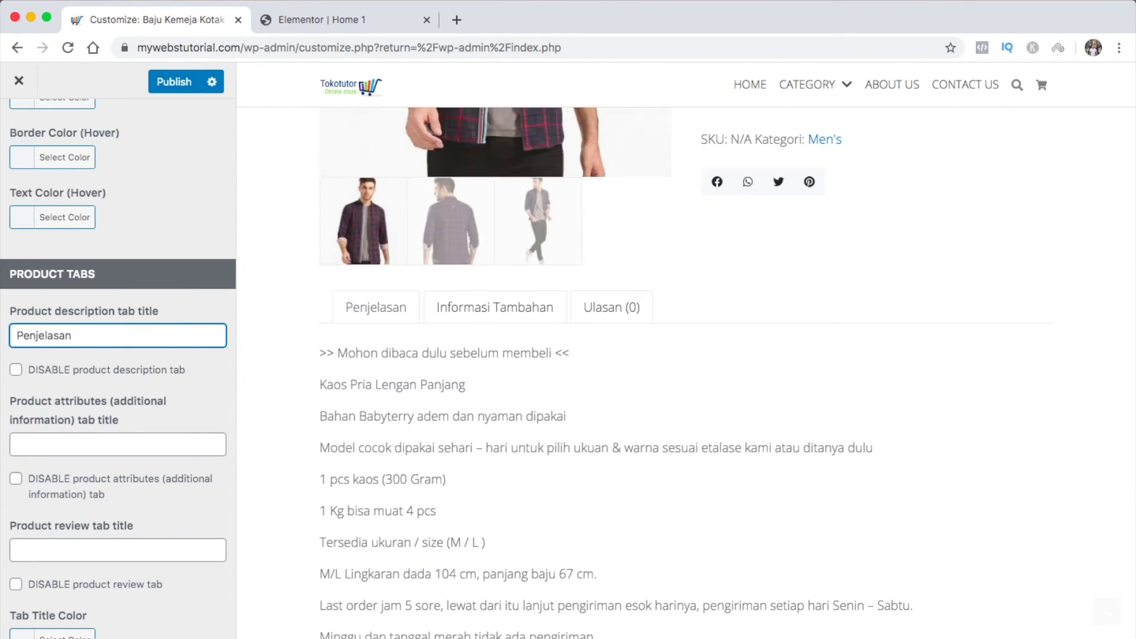
key(super+a)
key(BackSpace)
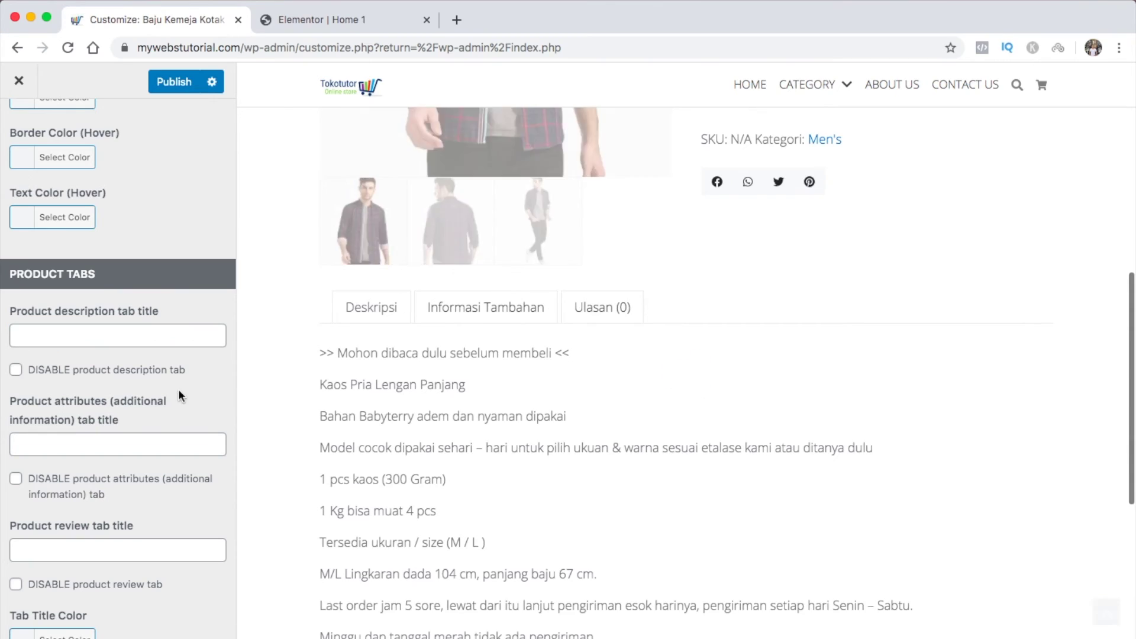
scroll(183, 502, down, 5)
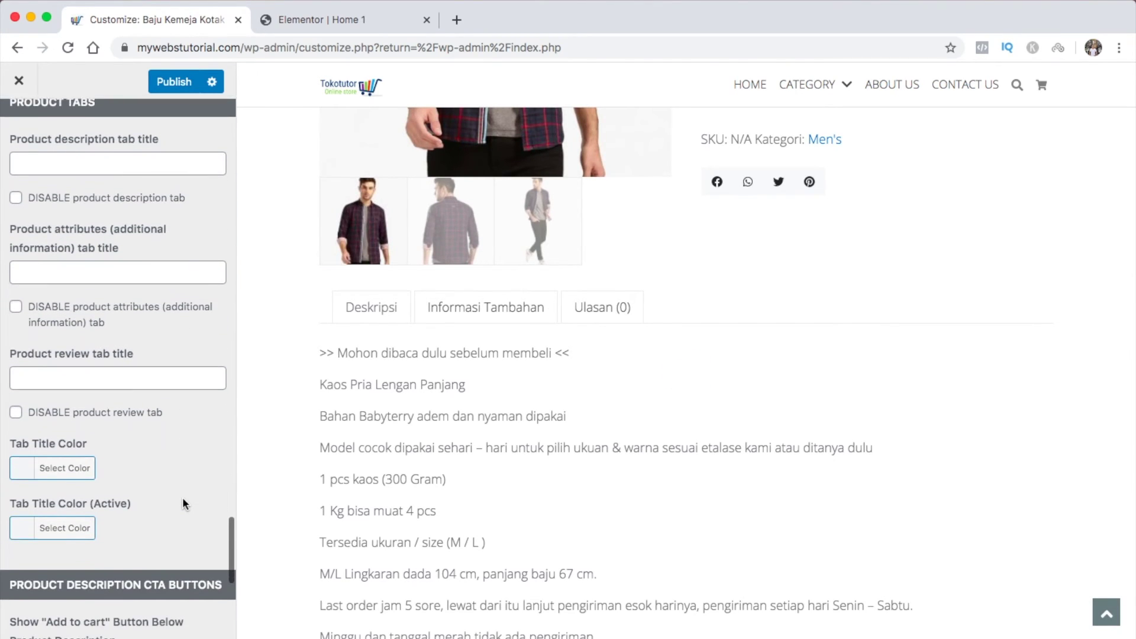
click(25, 439)
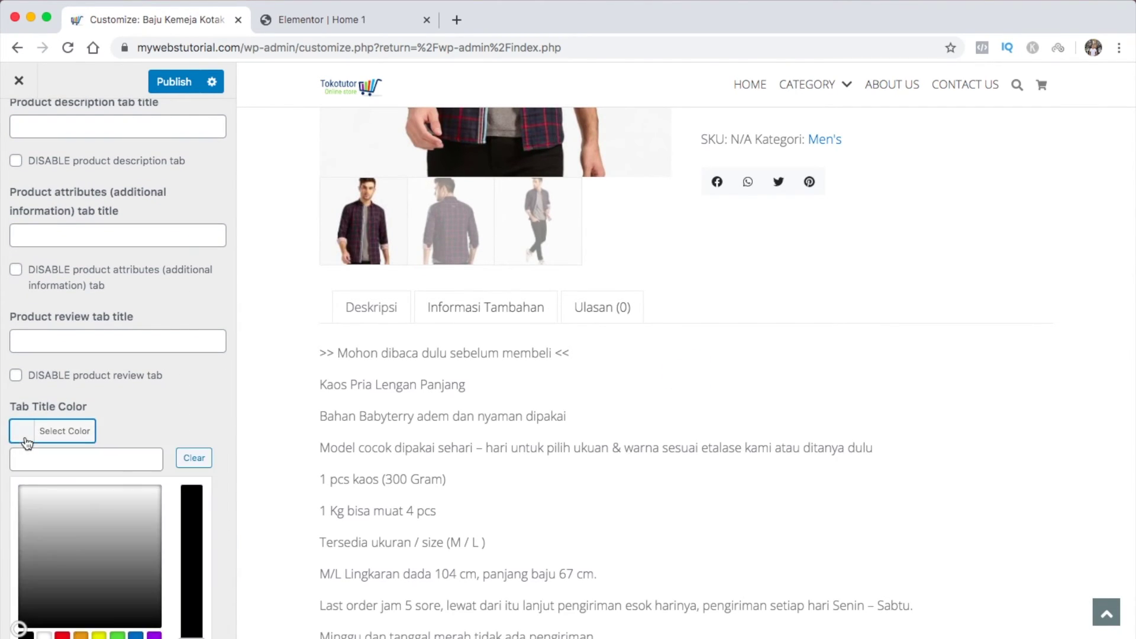
click(87, 556)
click(135, 635)
click(117, 635)
click(99, 634)
click(76, 431)
click(25, 431)
click(194, 457)
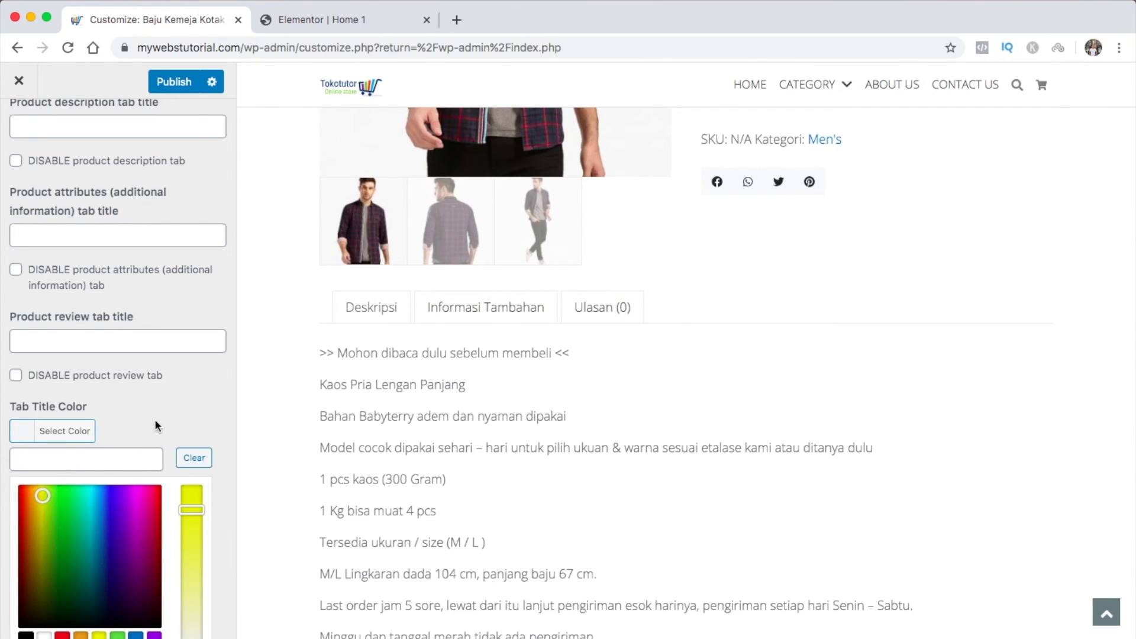
click(154, 421)
scroll(131, 503, down, 6)
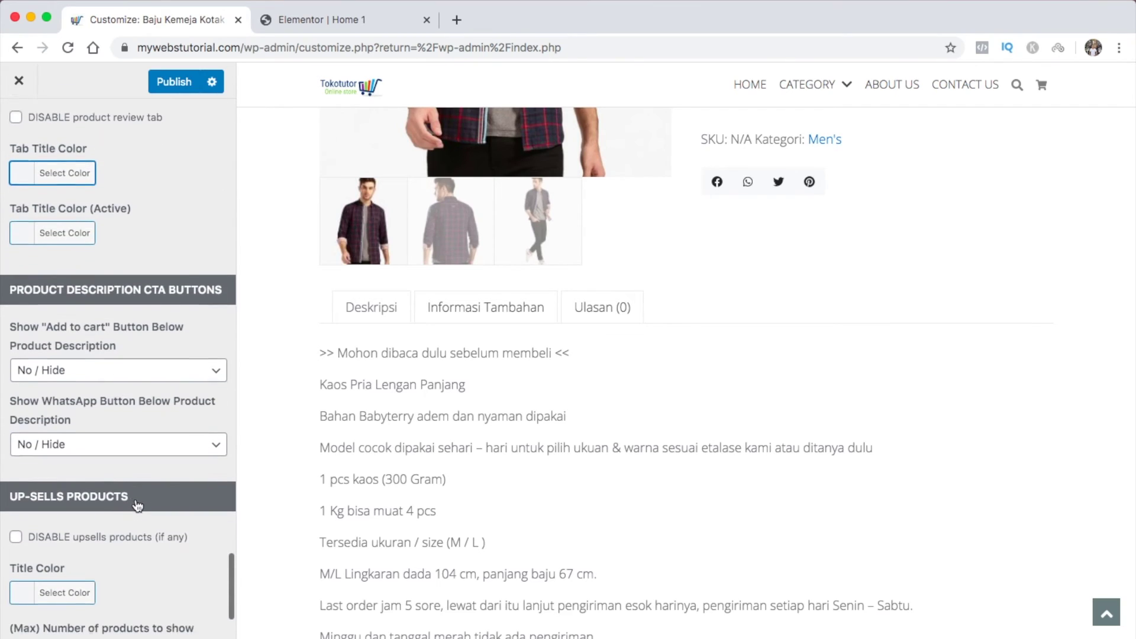
scroll(137, 506, down, 3)
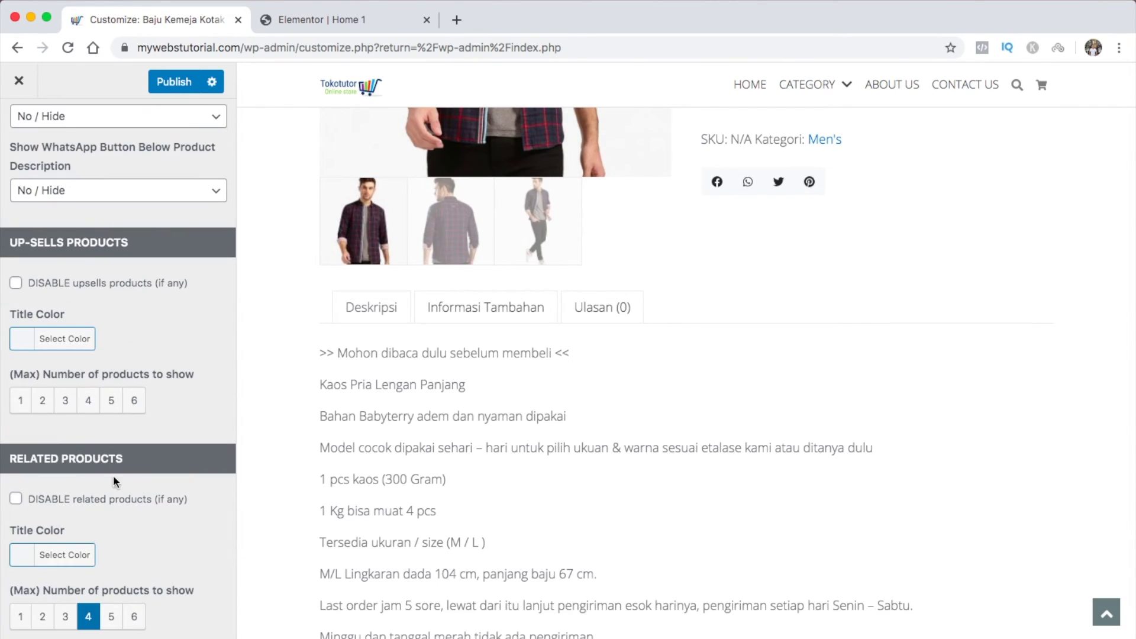
scroll(600, 594, down, 8)
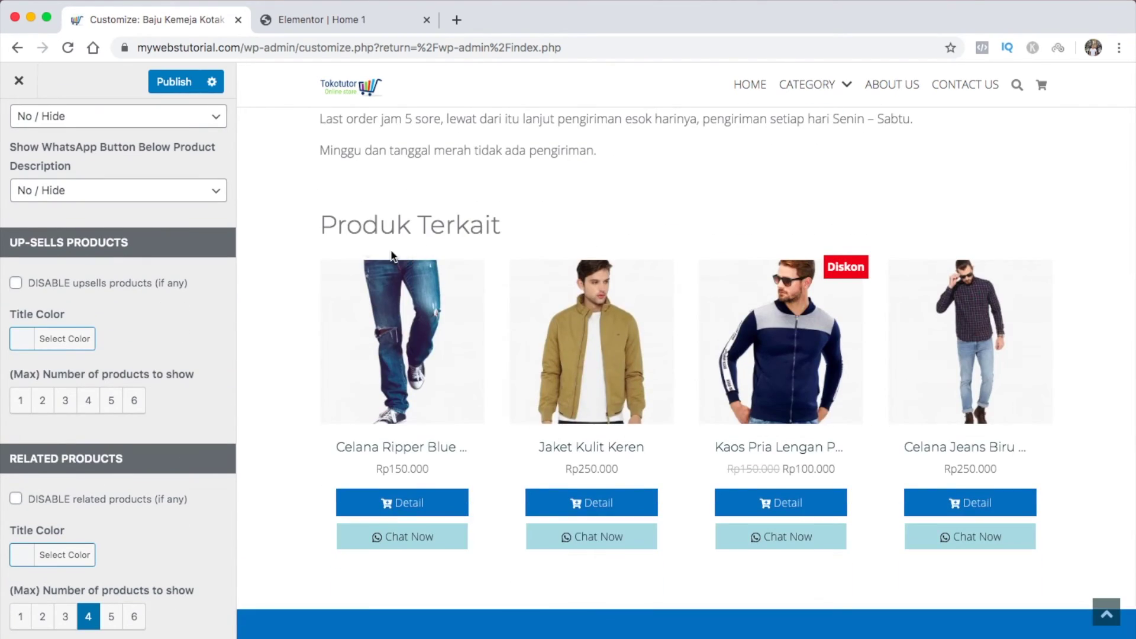
click(24, 562)
scroll(130, 594, down, 4)
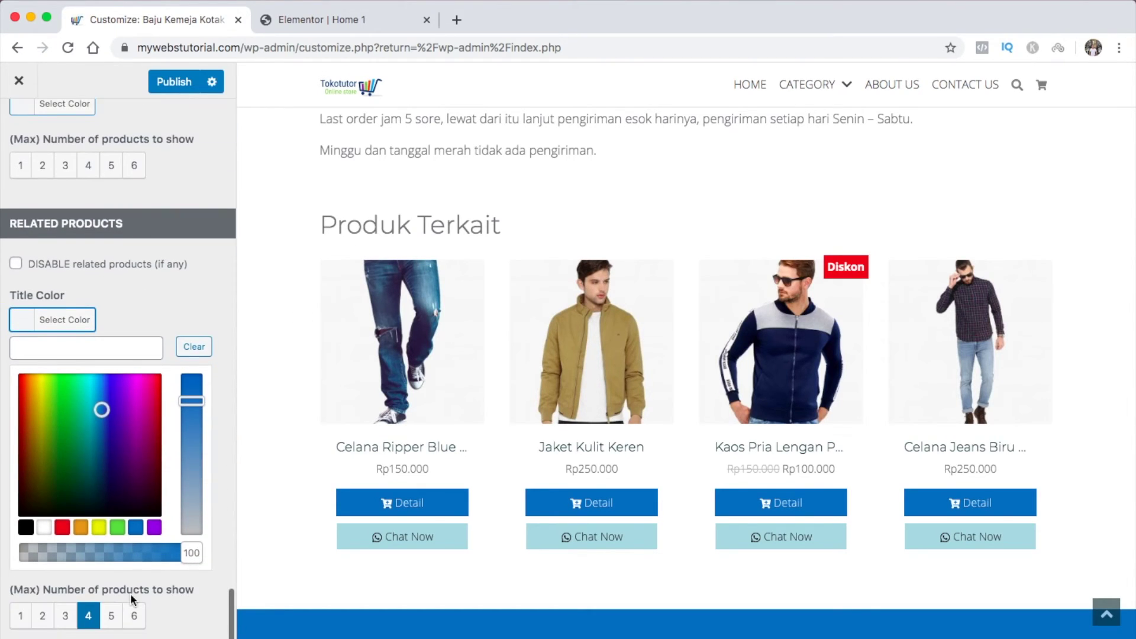
click(135, 527)
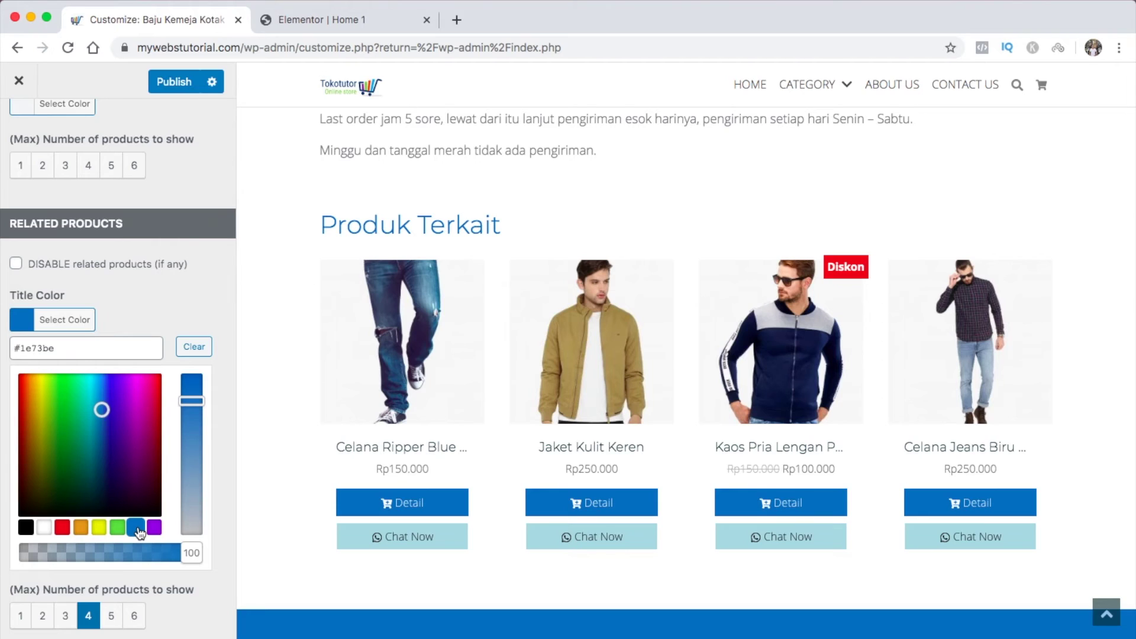
click(22, 320)
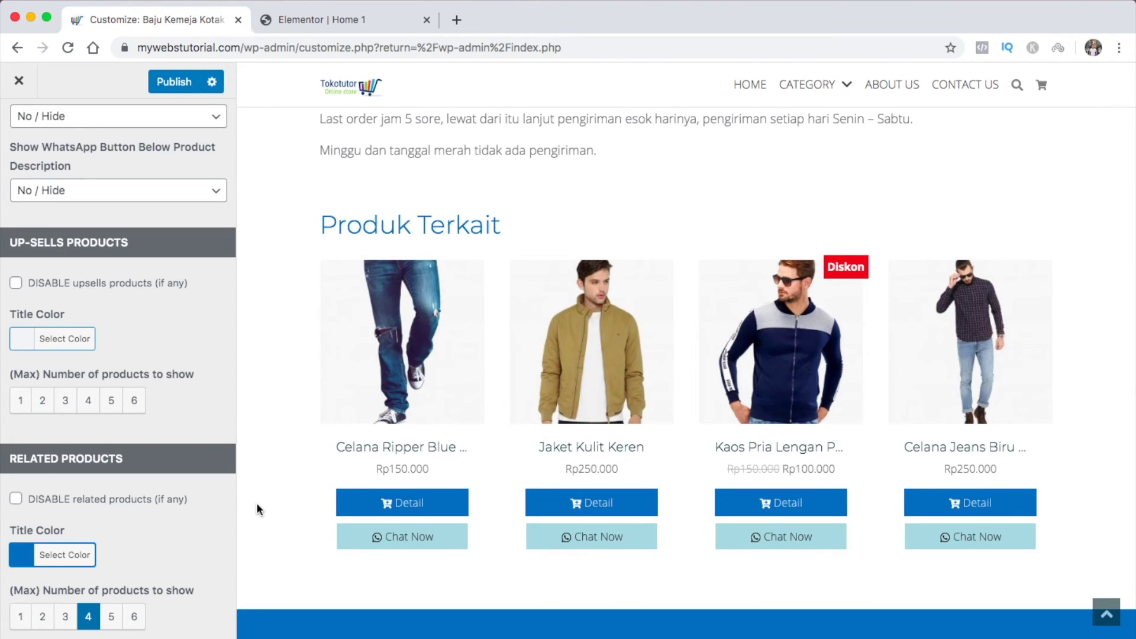
click(112, 618)
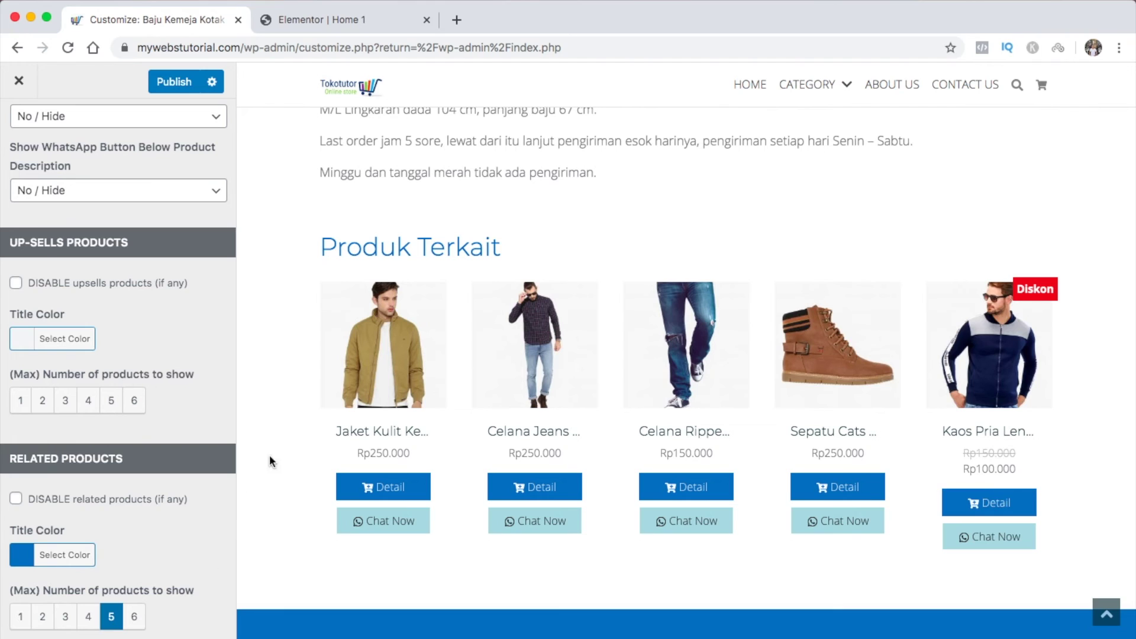
scroll(208, 465, up, 15)
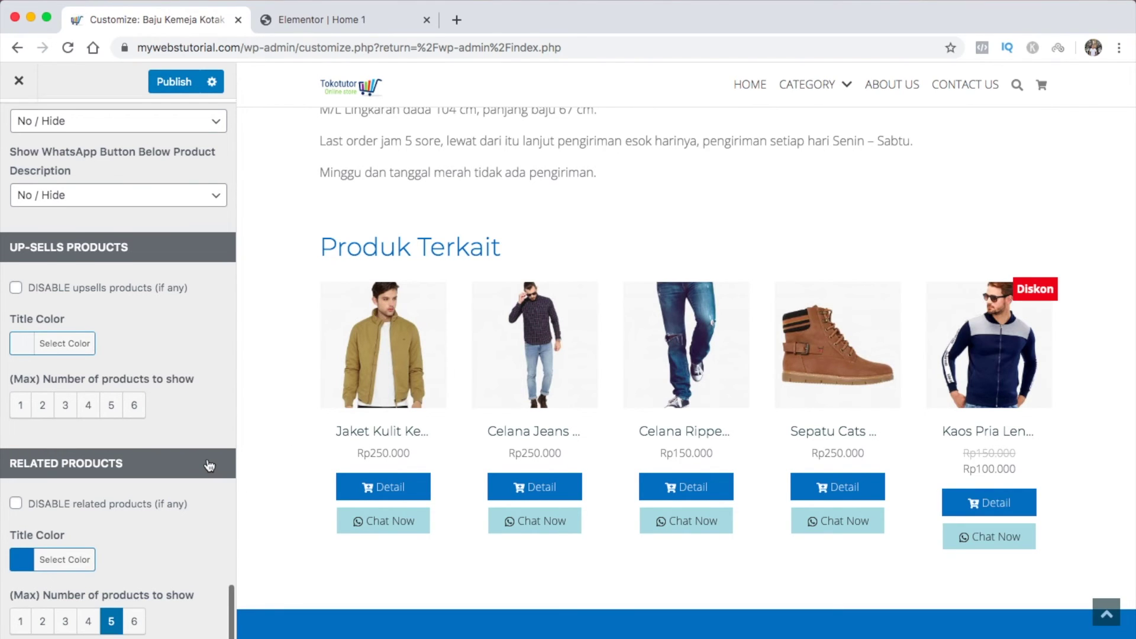
scroll(208, 465, up, 15)
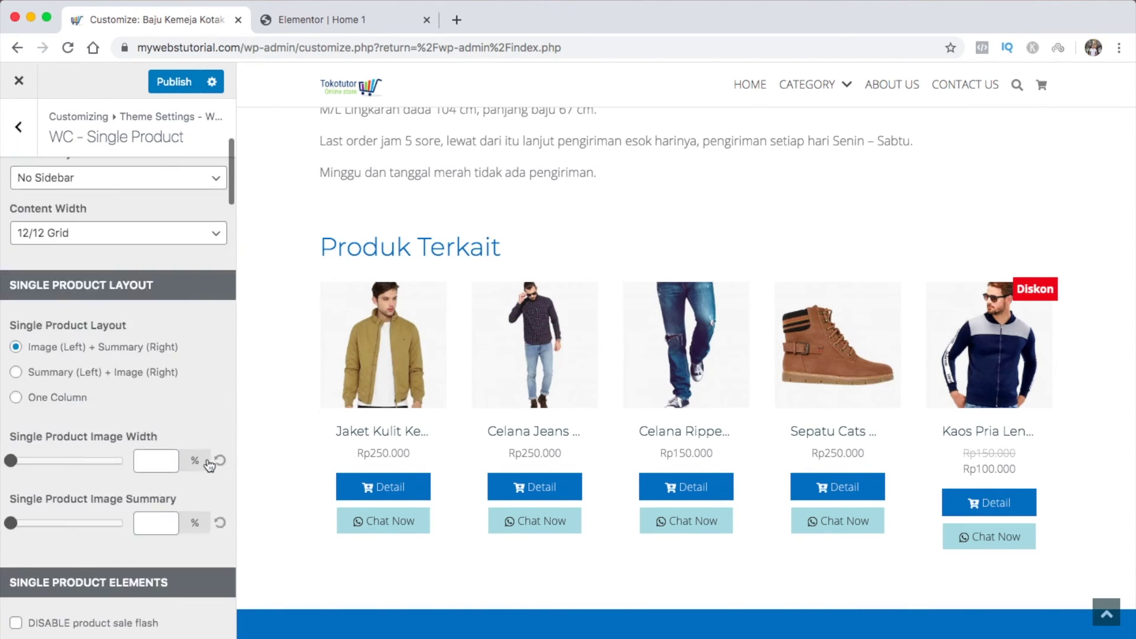
scroll(450, 317, up, 10)
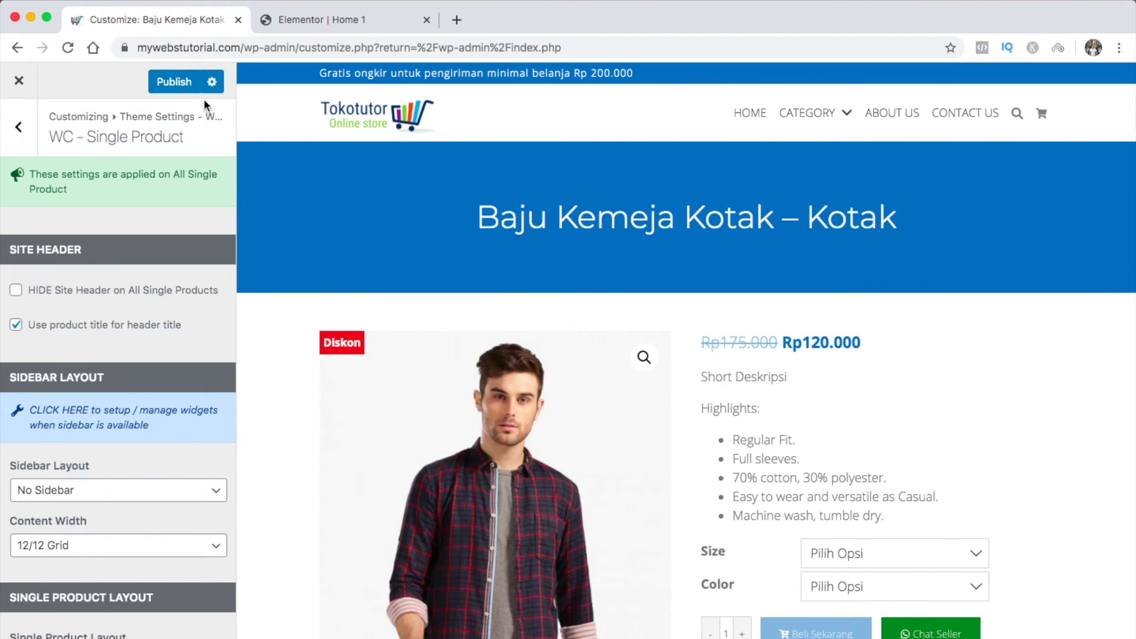
Publish the single-product customizer changes and return to the theme settings list
click(171, 82)
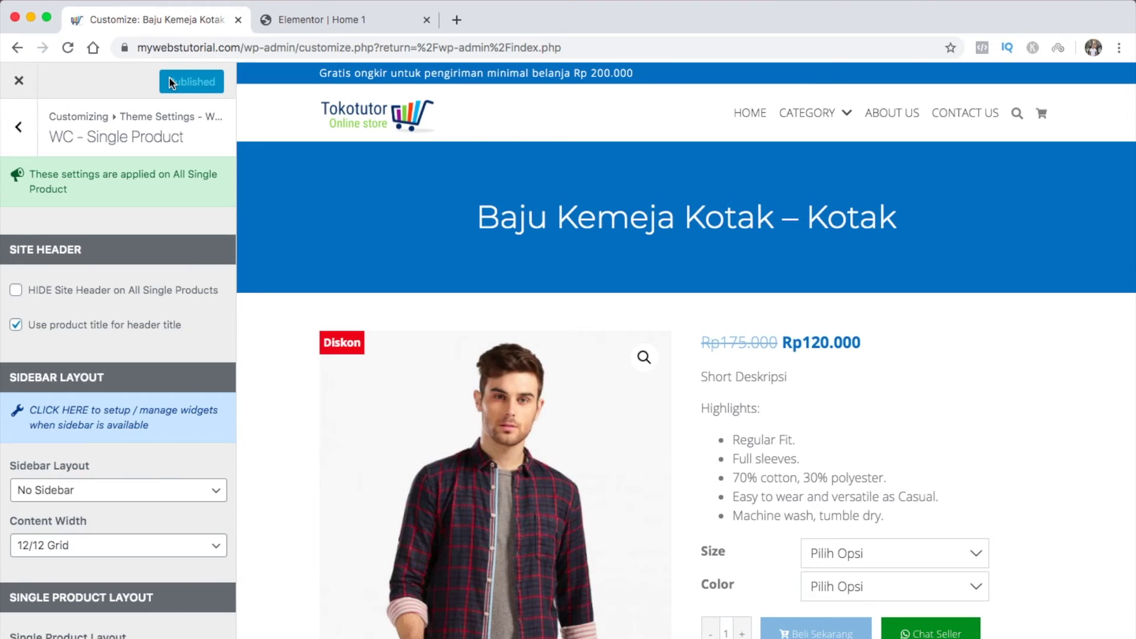
click(19, 142)
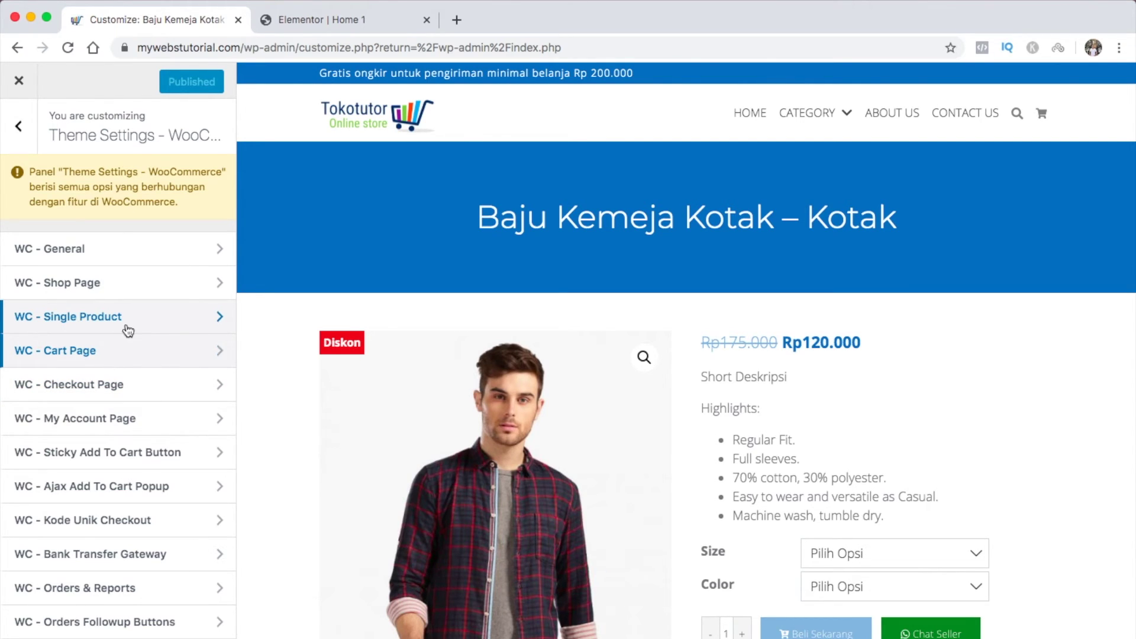
scroll(951, 420, down, 4)
Add the Baju Kemeja Kotak – Kotak shirt in size M, Red to the cart
click(945, 360)
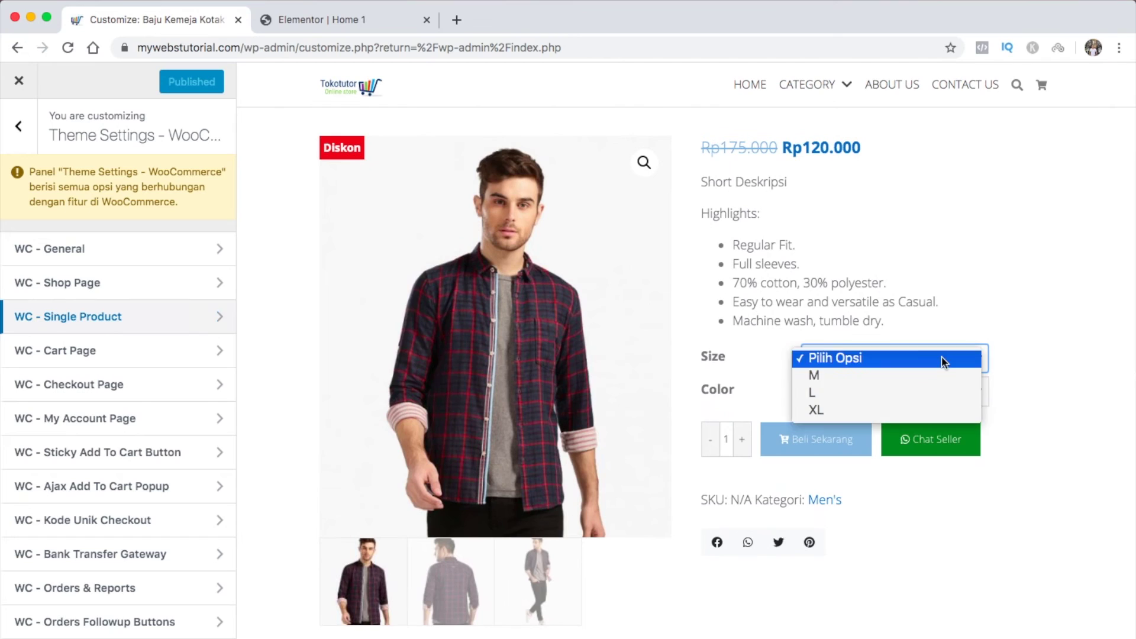
click(925, 375)
click(920, 391)
click(909, 405)
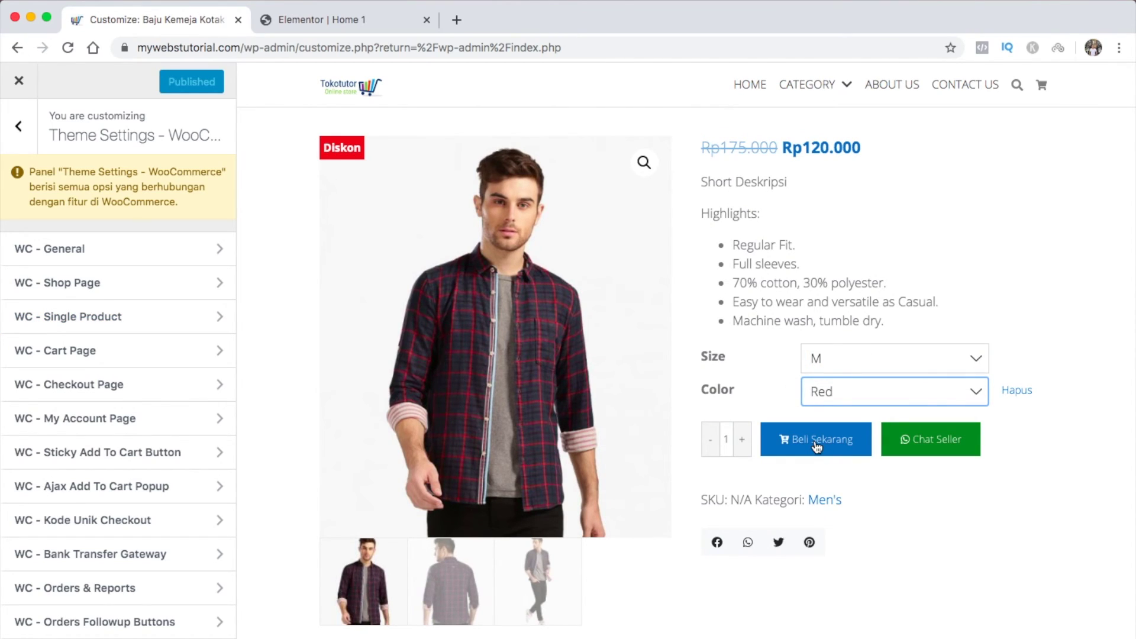
click(816, 444)
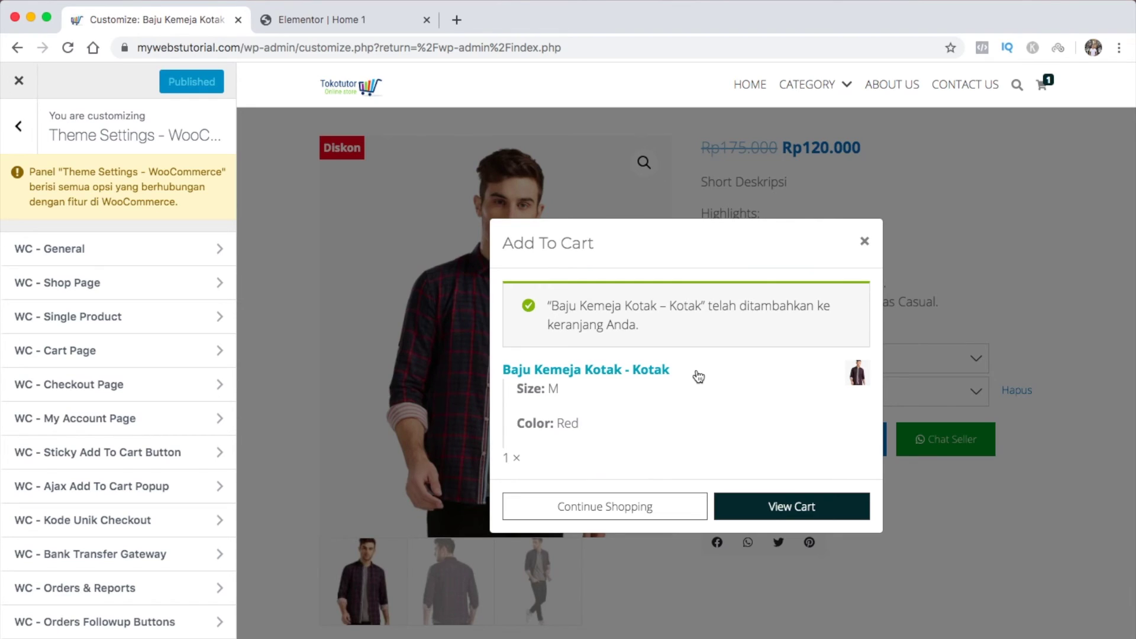
Look over the WC - Ajax Add To Cart Popup settings, then return to the list
click(144, 492)
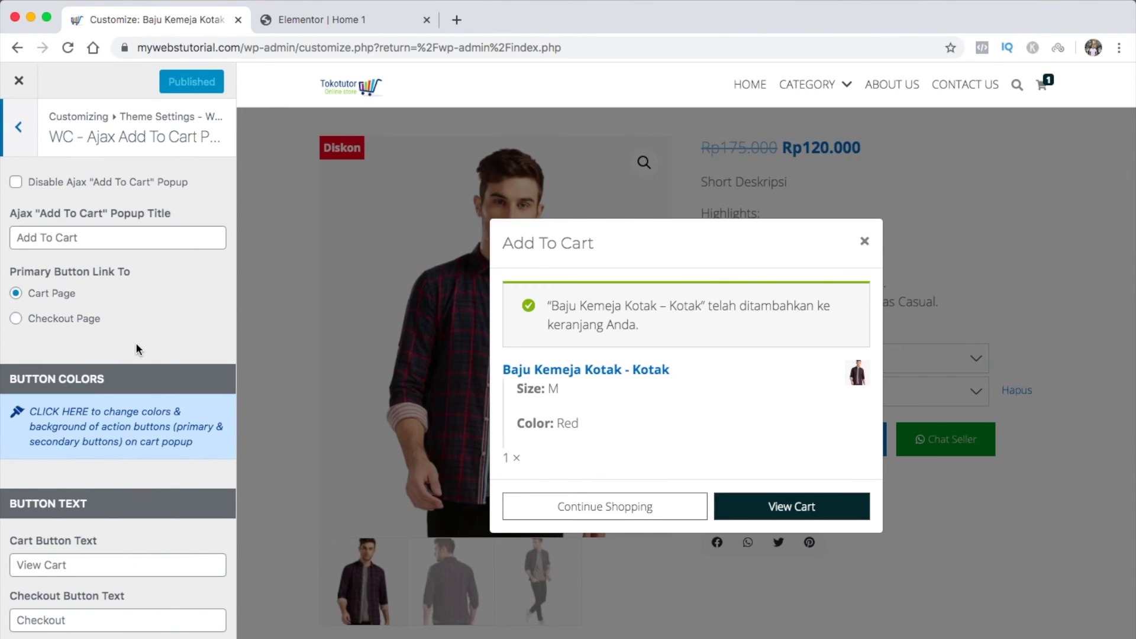
scroll(136, 348, down, 2)
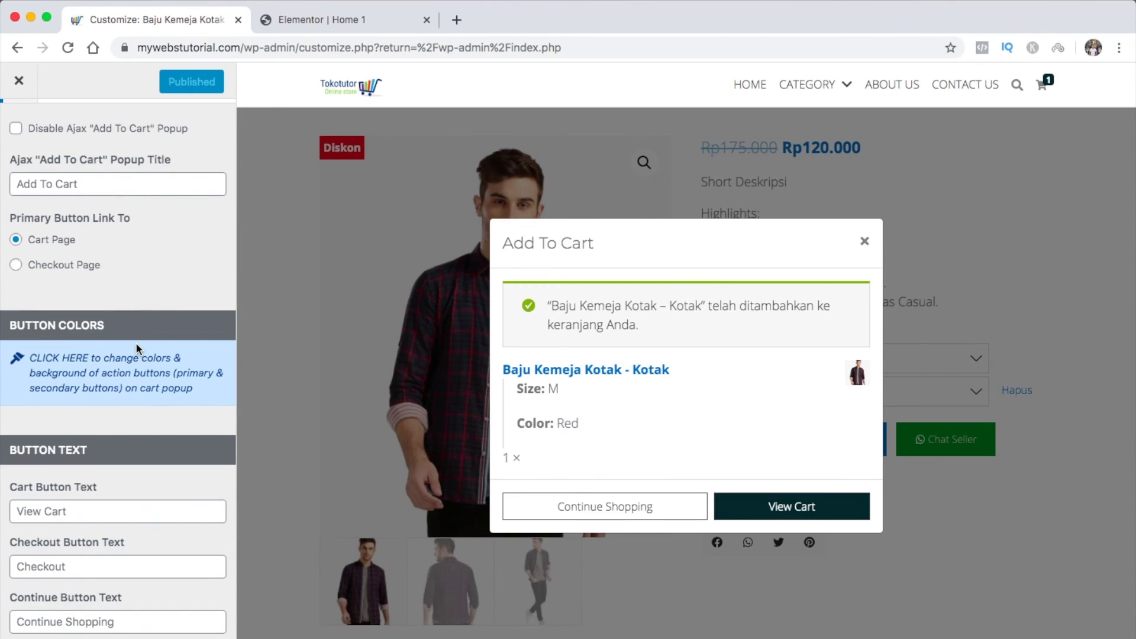
scroll(136, 342, up, 2)
click(18, 128)
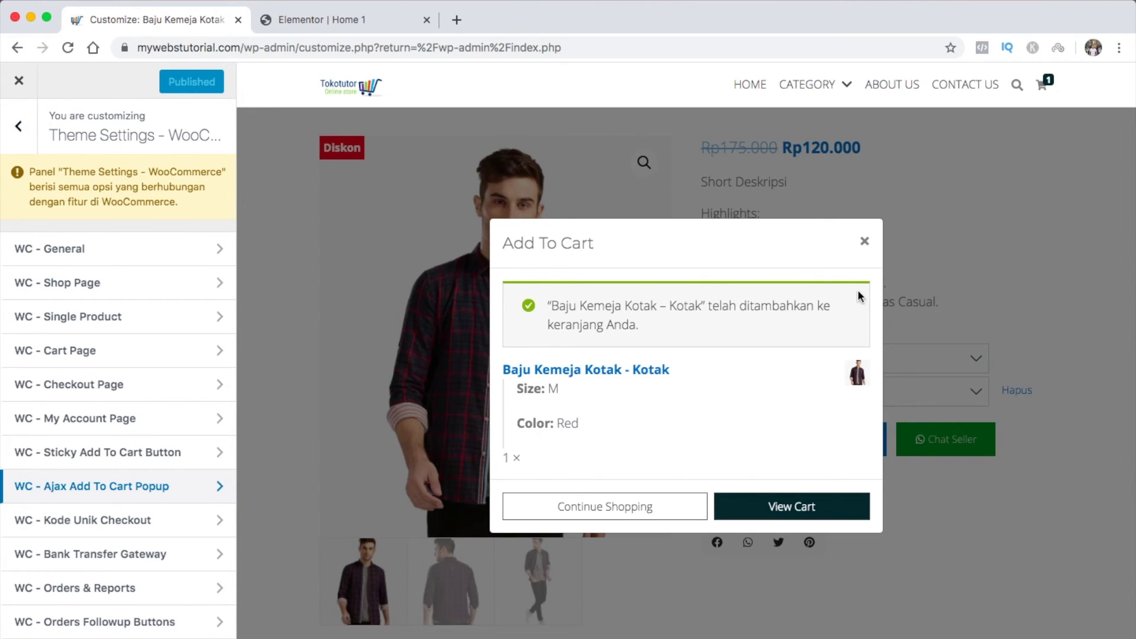
Show the cart with 2 shirts at Rp240.000 and review the WC - Cart Page settings
click(779, 505)
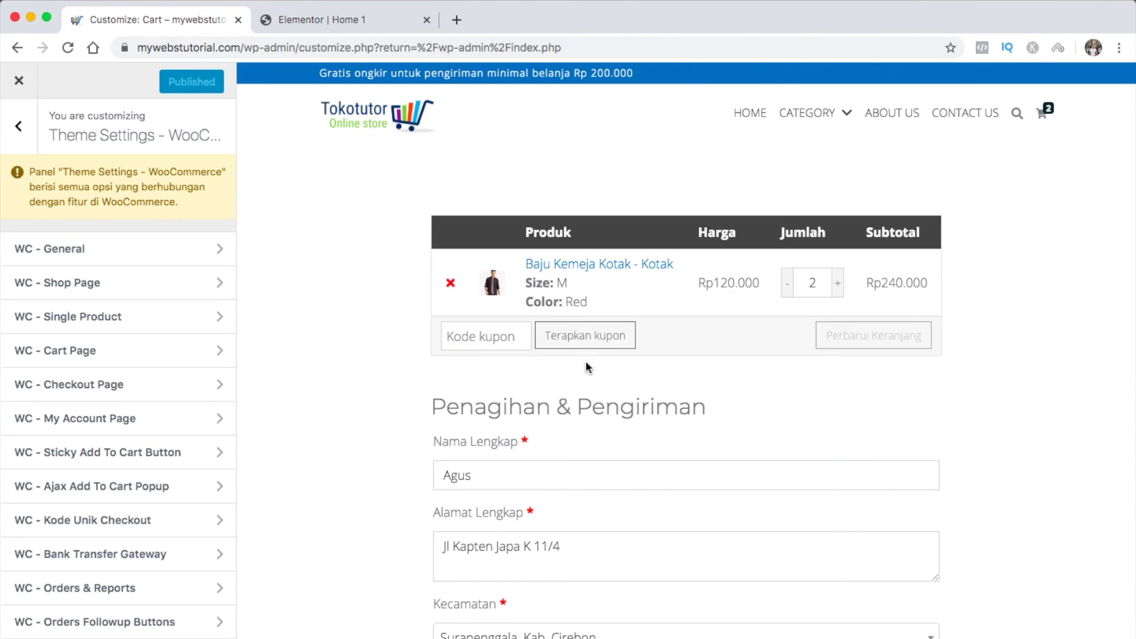
click(171, 362)
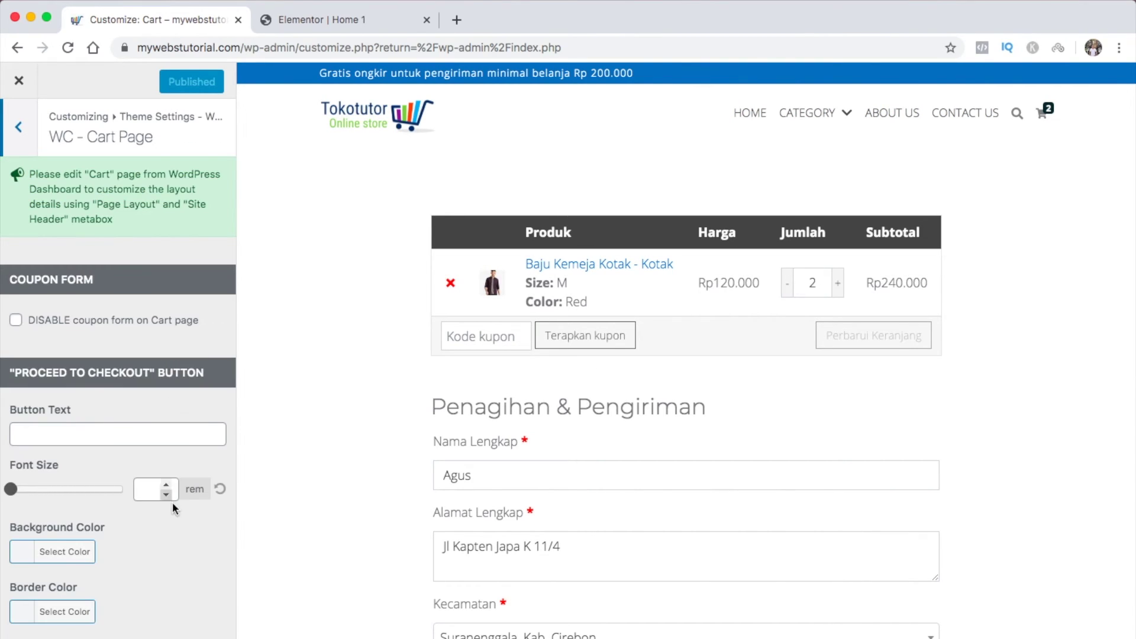
scroll(175, 402, down, 3)
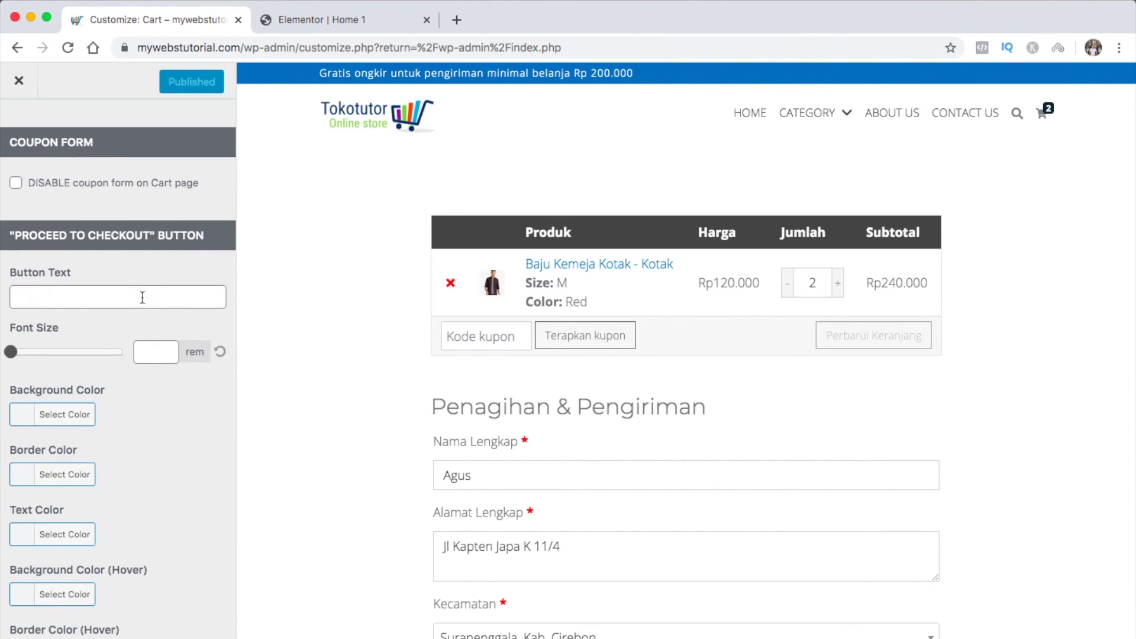
scroll(156, 476, down, 2)
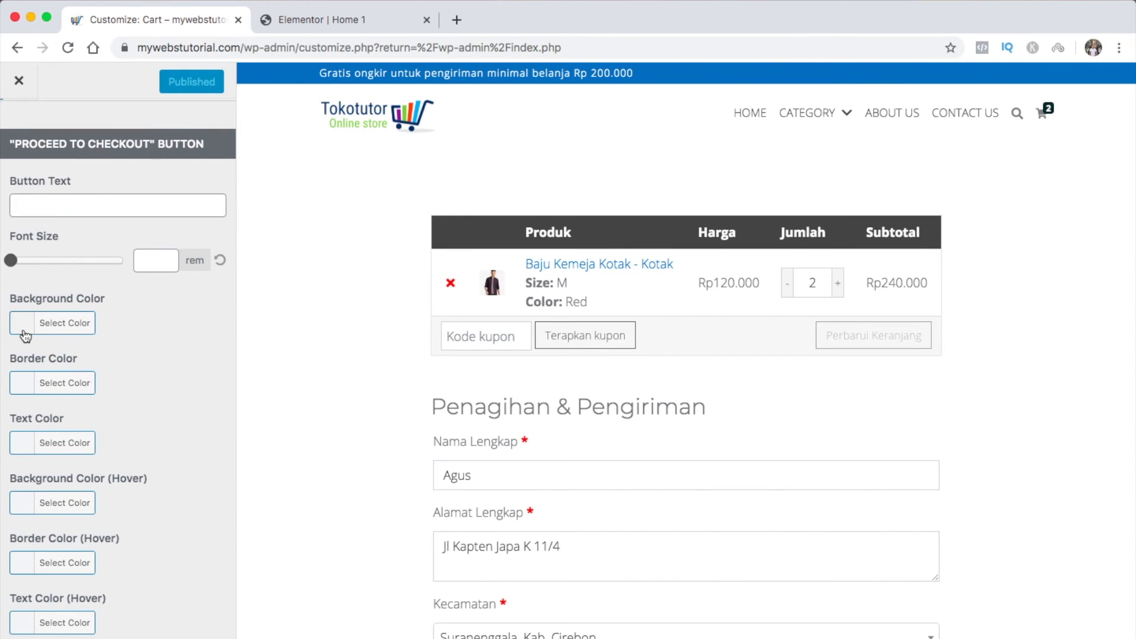
scroll(26, 387, down, 8)
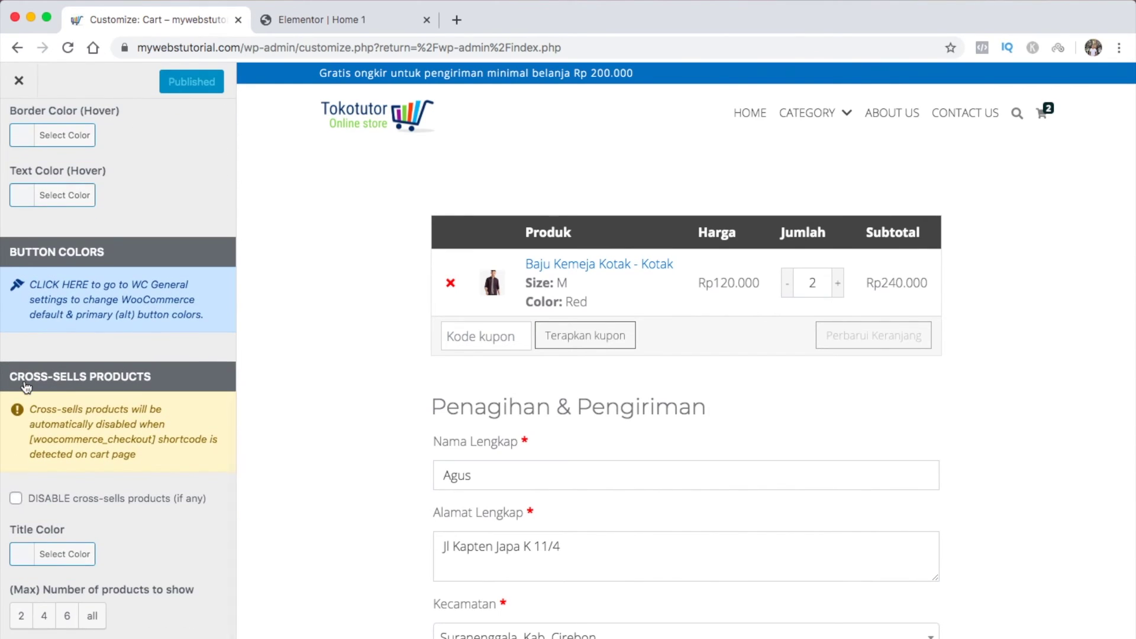
scroll(113, 459, up, 10)
scroll(350, 399, down, 10)
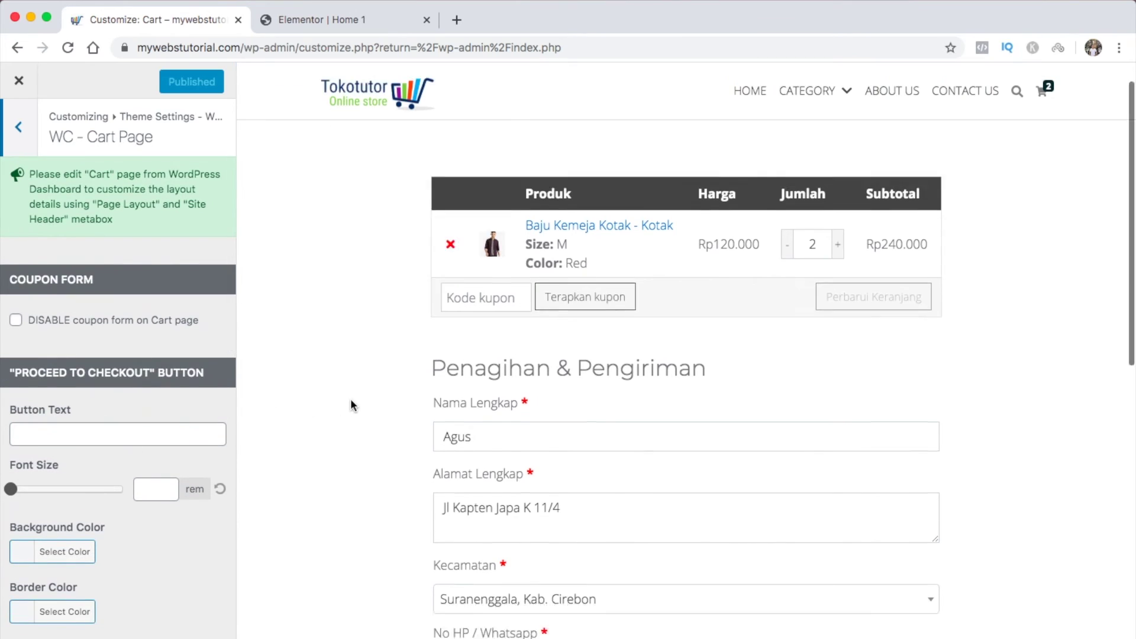
scroll(350, 398, up, 15)
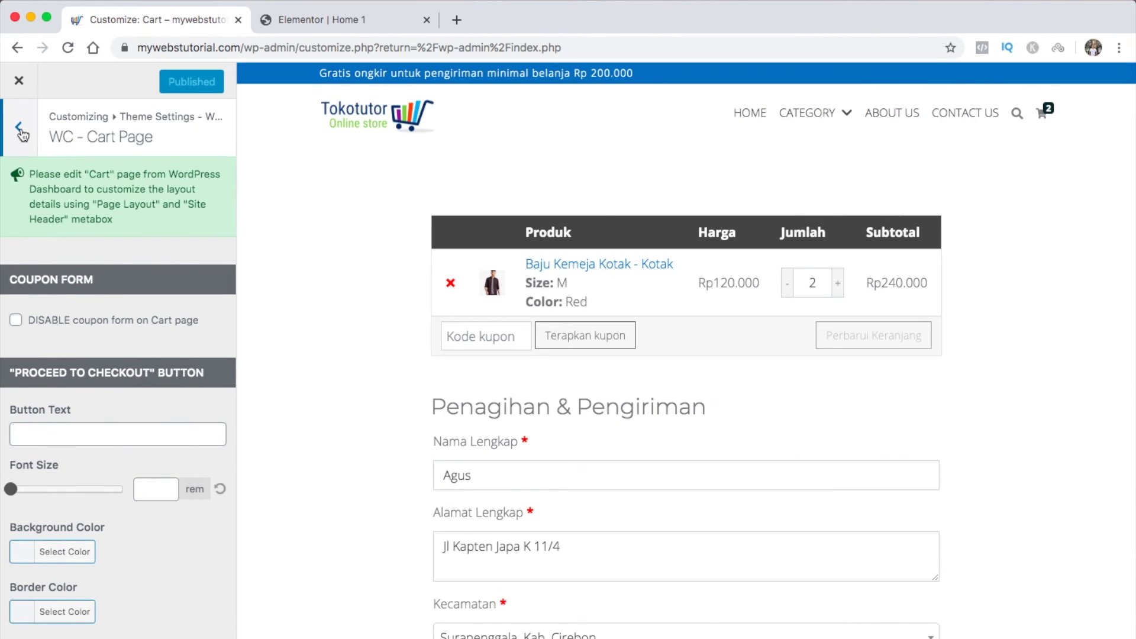
Return to the WooCommerce theme settings and load the store's home page in the preview
click(19, 126)
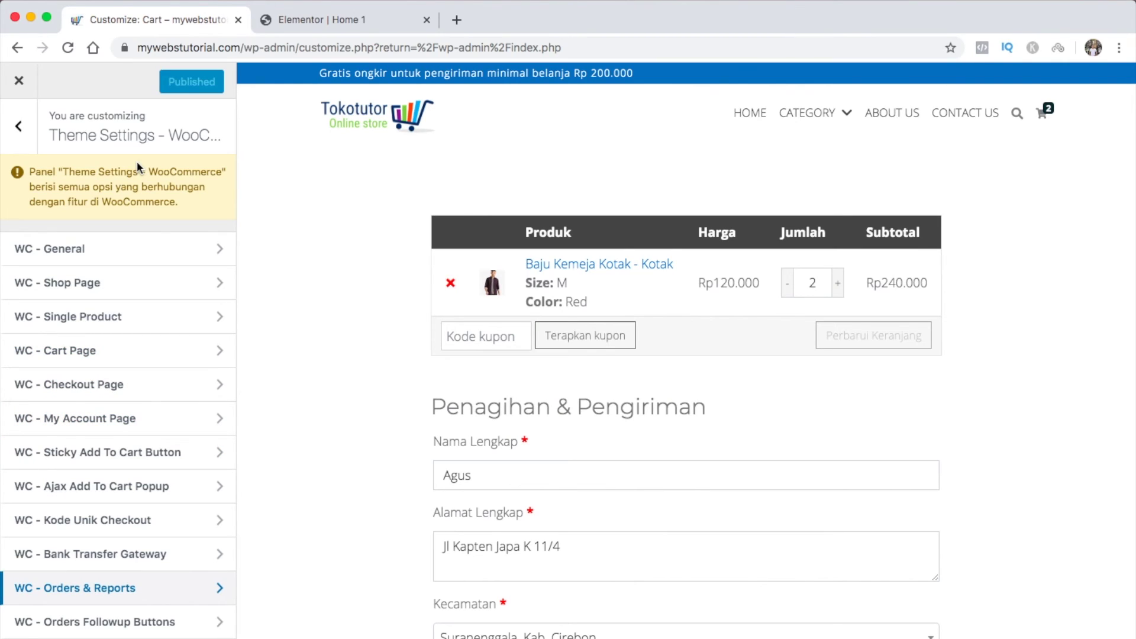
click(342, 117)
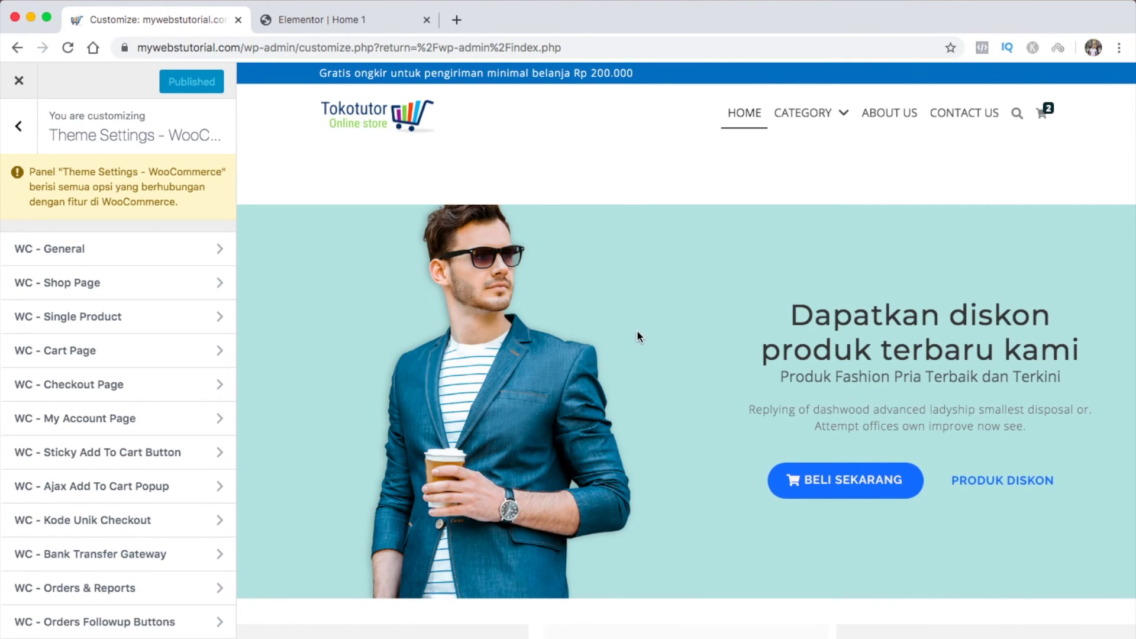
scroll(638, 333, down, 12)
scroll(639, 338, down, 10)
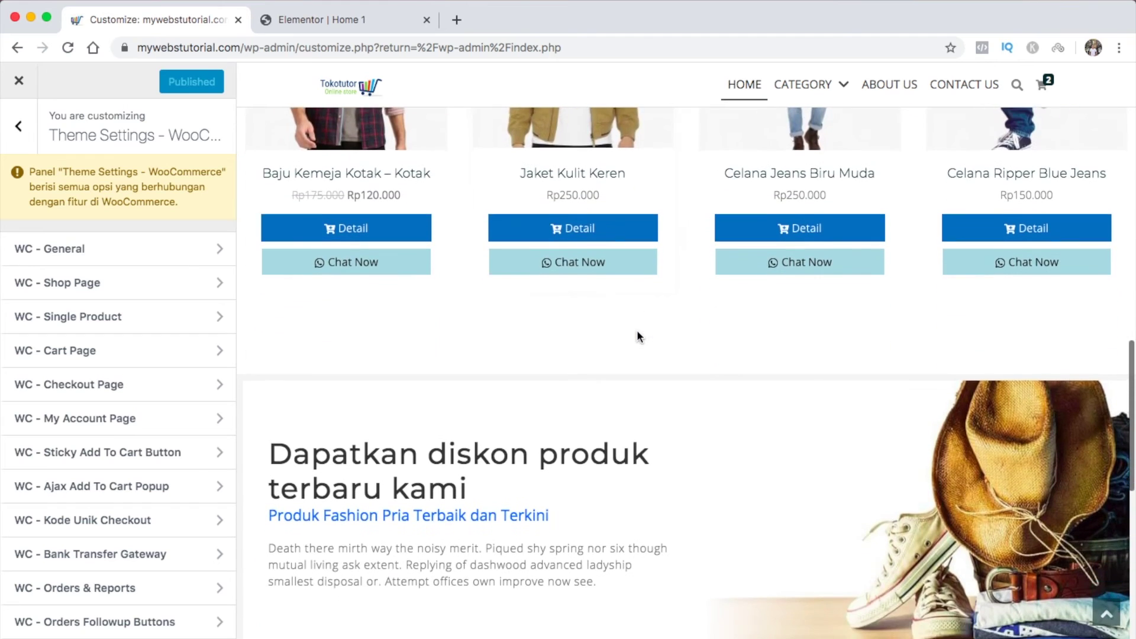
scroll(638, 336, up, 8)
scroll(638, 335, up, 7)
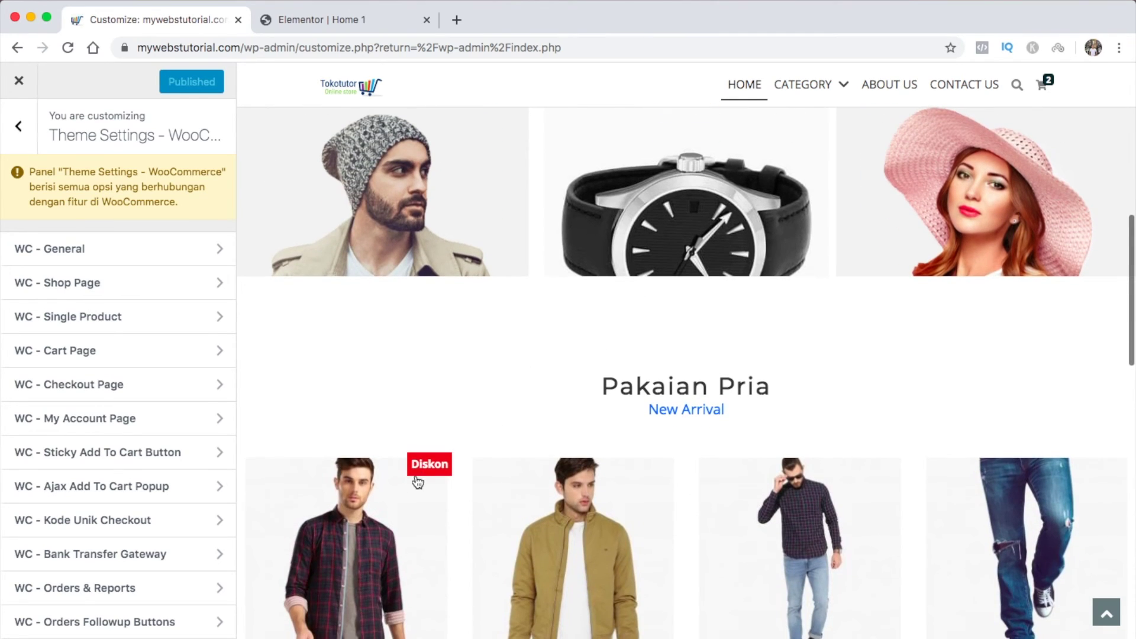
Open the shirt's product page and preview it in size M and colour Red
click(385, 504)
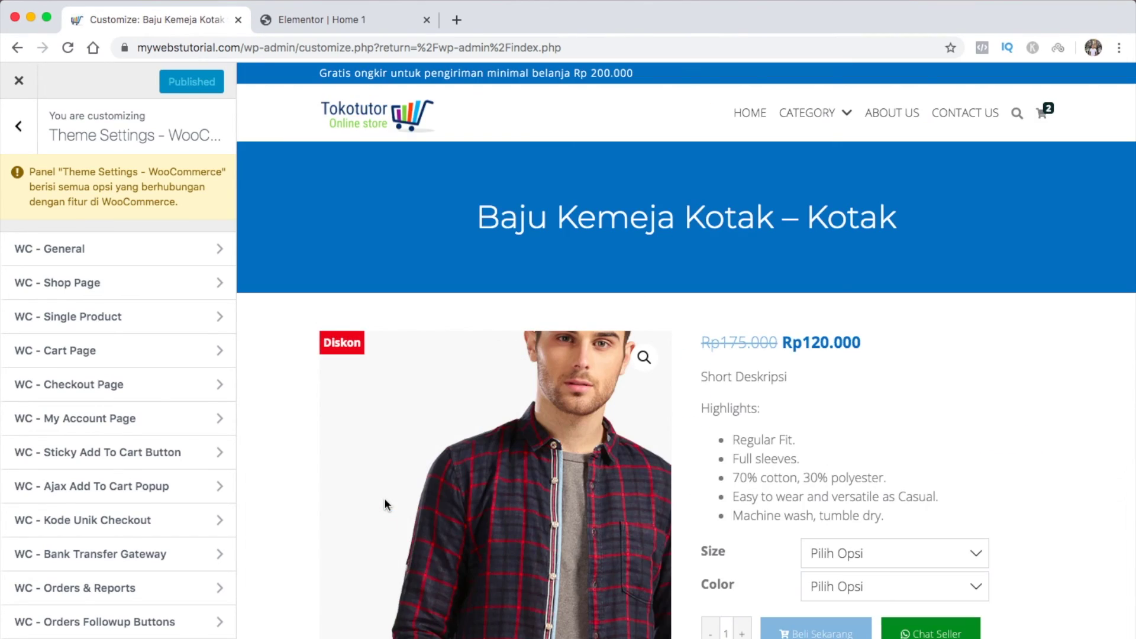
scroll(662, 324, down, 1)
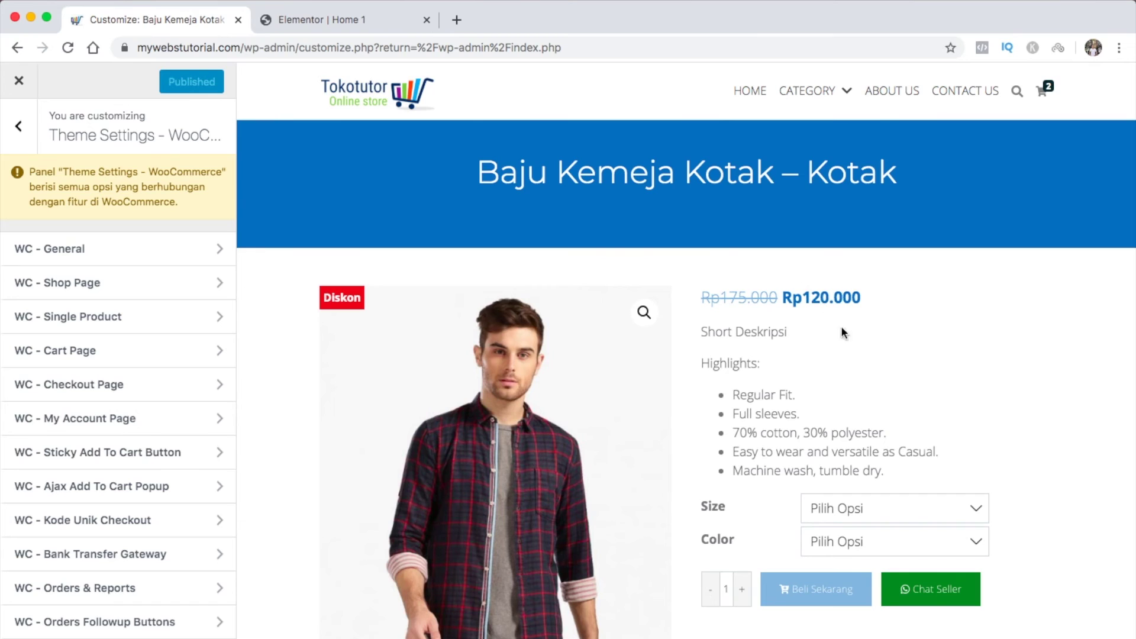
scroll(843, 332, down, 3)
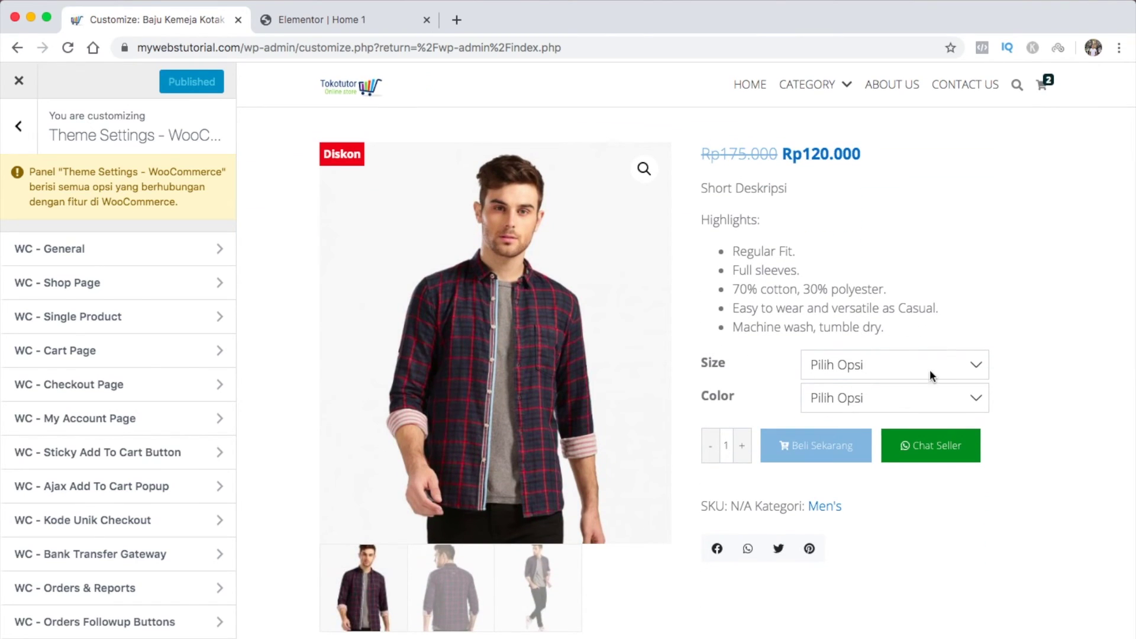
click(929, 370)
click(933, 377)
click(946, 397)
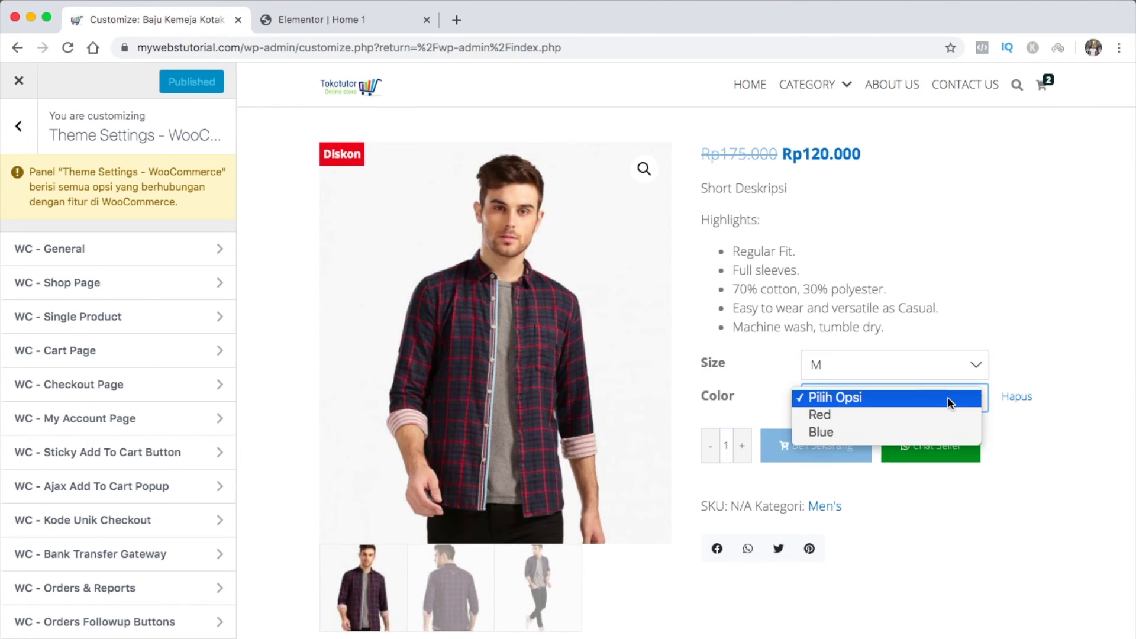
click(943, 414)
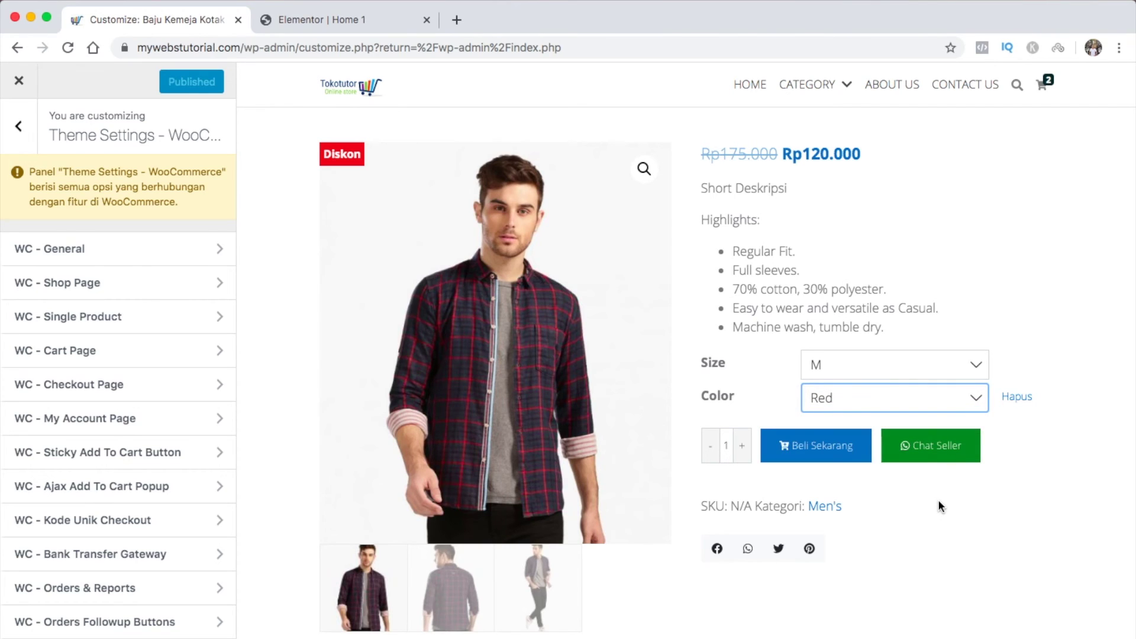
scroll(938, 506, down, 3)
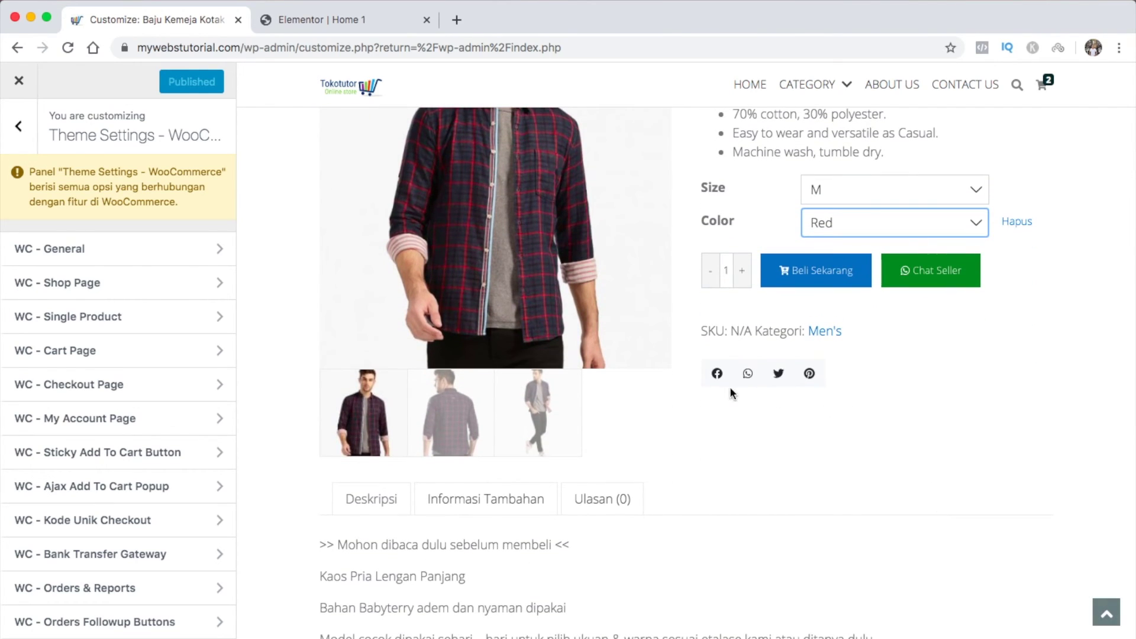
scroll(846, 460, down, 5)
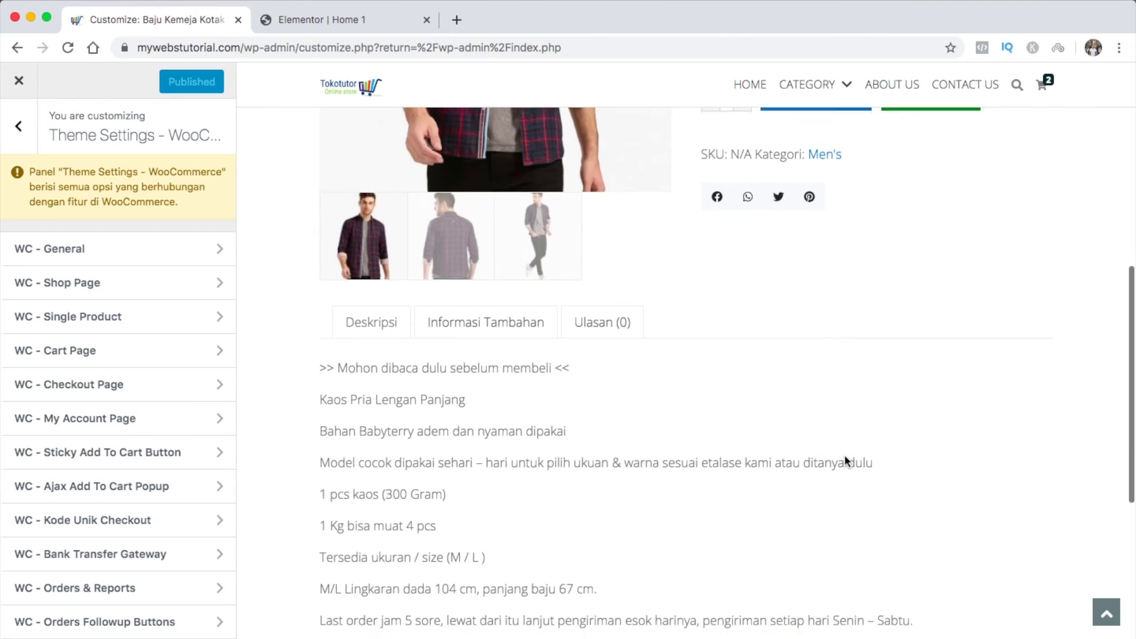
scroll(843, 461, down, 5)
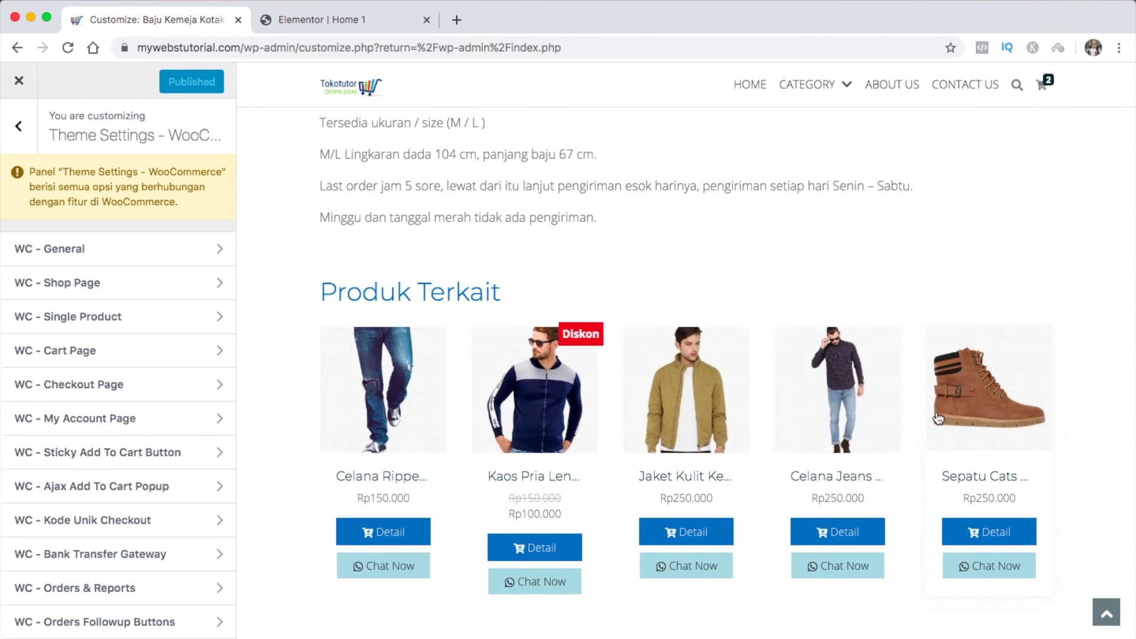
scroll(810, 306, down, 1)
scroll(811, 307, up, 10)
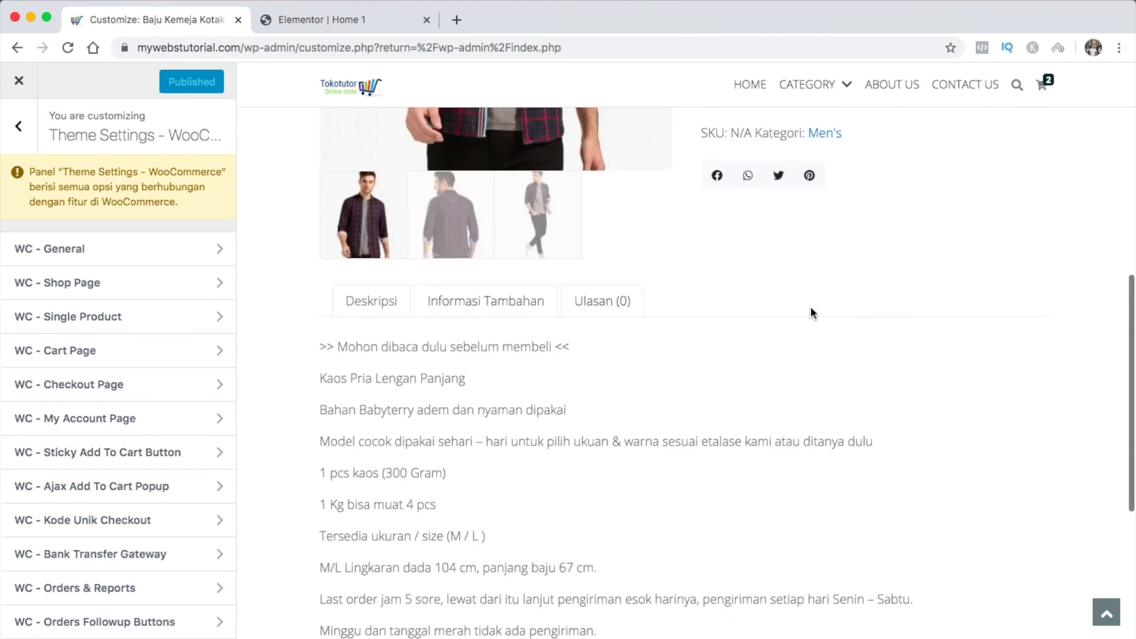
scroll(812, 309, up, 3)
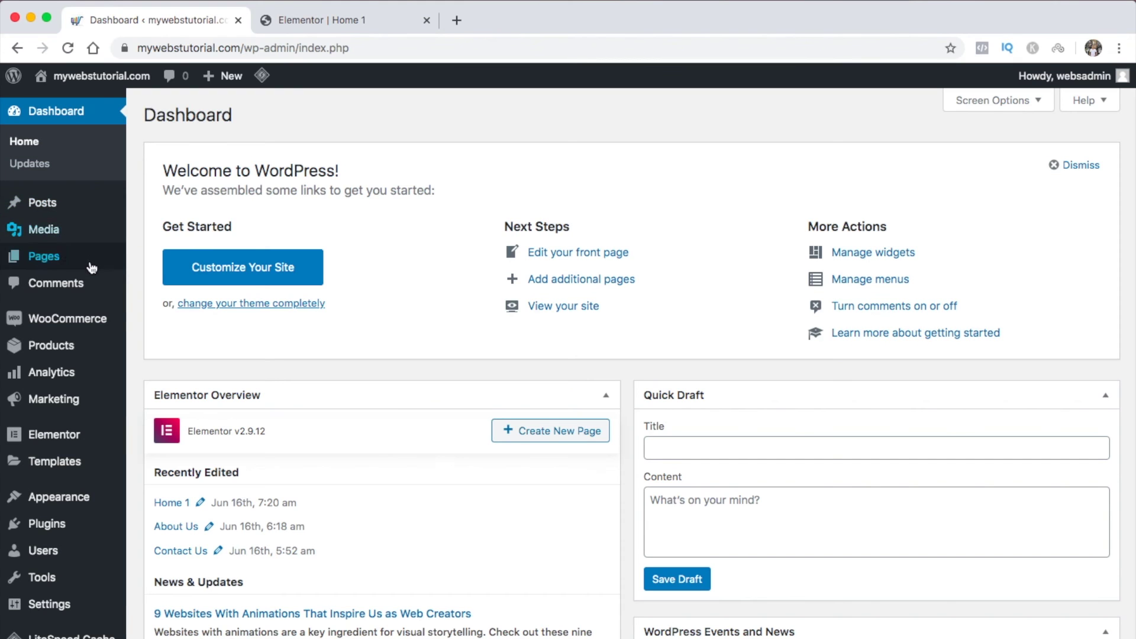
Create the first coupon with code kupon001 and description 'Kupon diskon 10%'
mouse_move(83, 322)
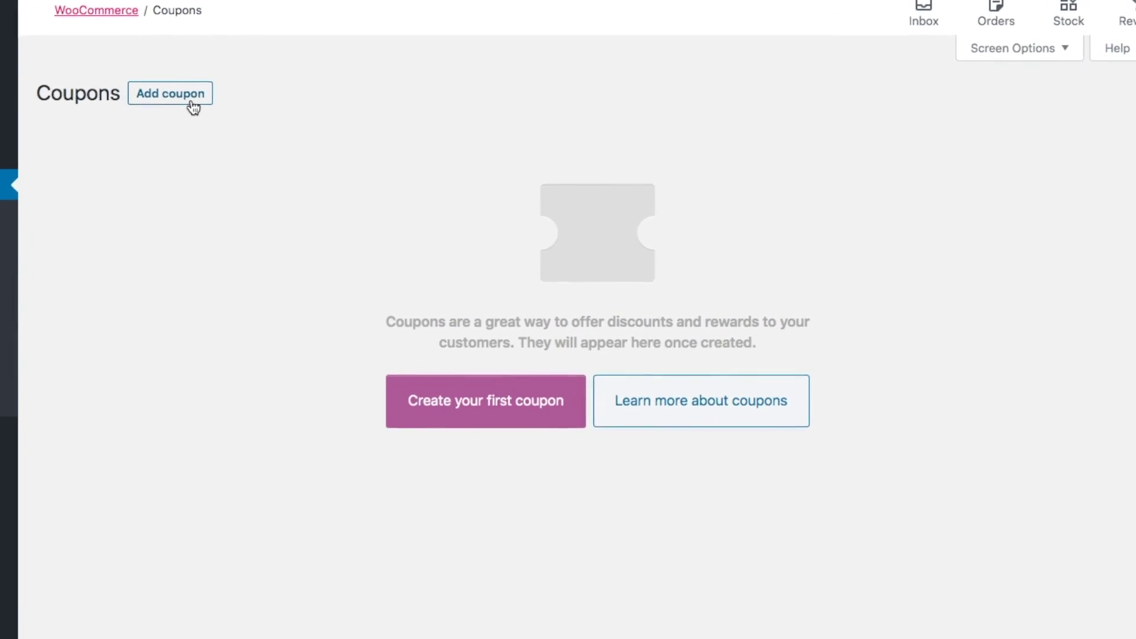
click(194, 106)
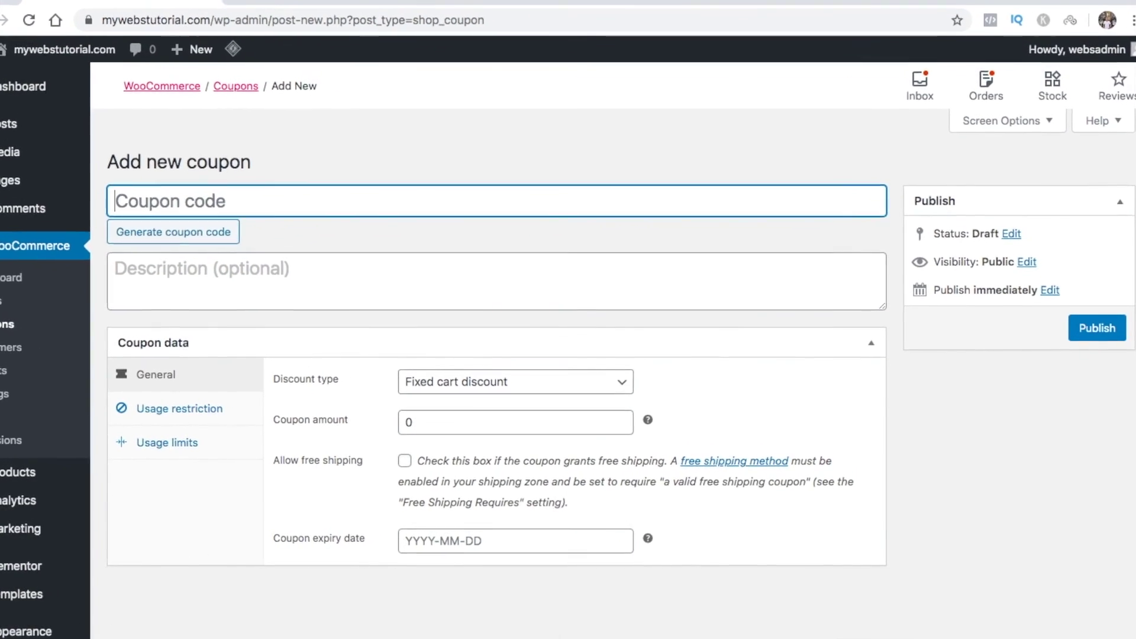
text(kupon001)
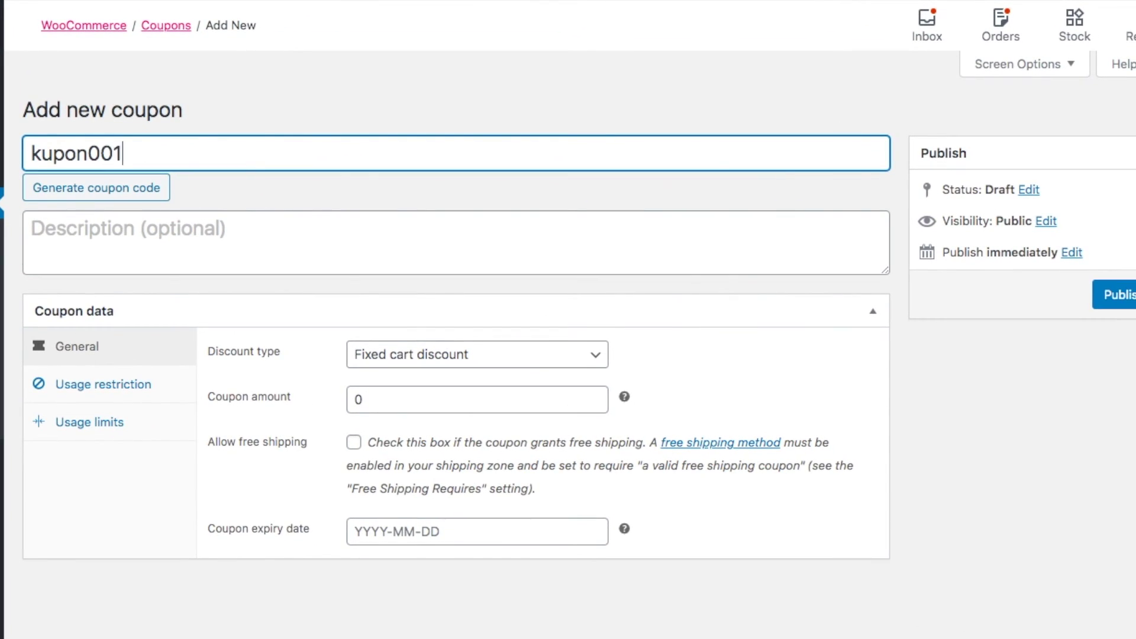
click(168, 247)
text(Kupon diskon 10%)
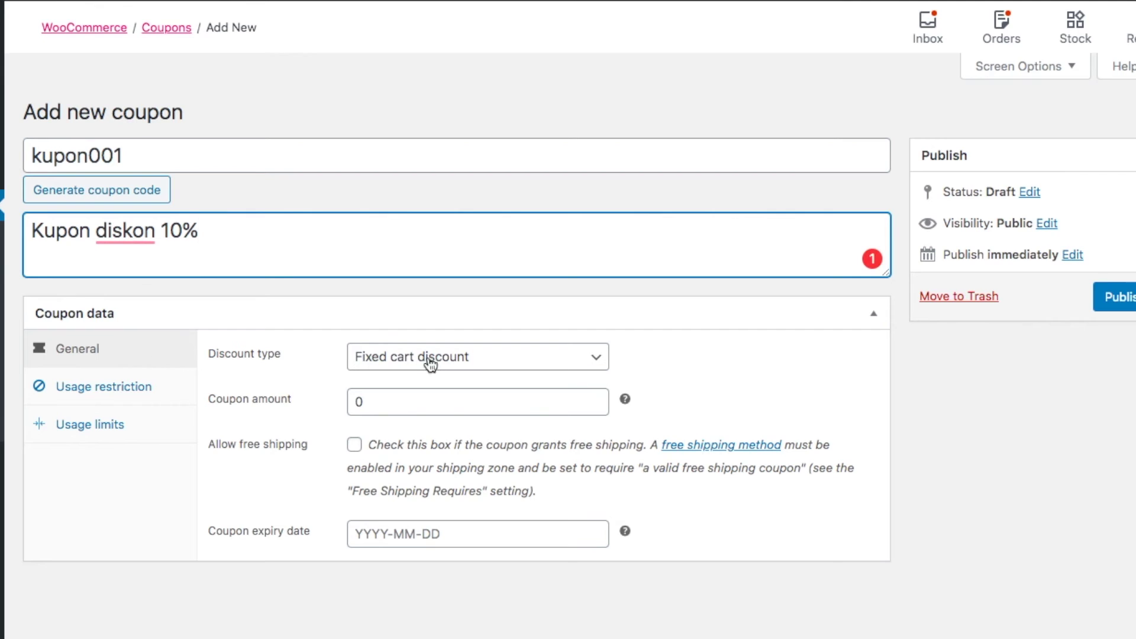
Set the coupon's discount type to Percentage discount
click(517, 367)
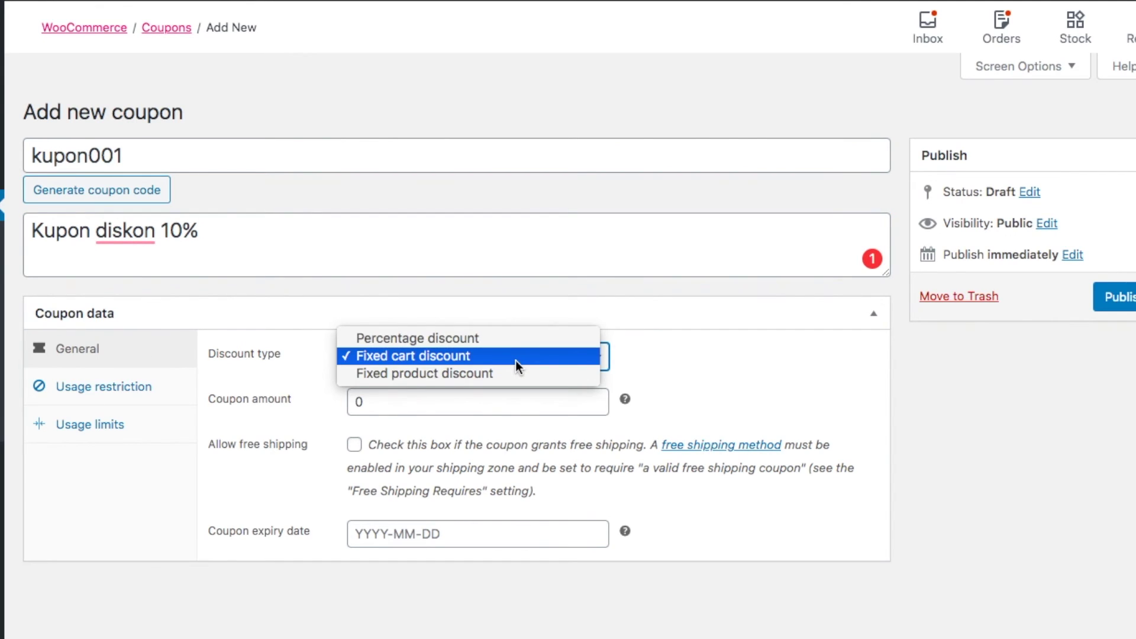
click(514, 341)
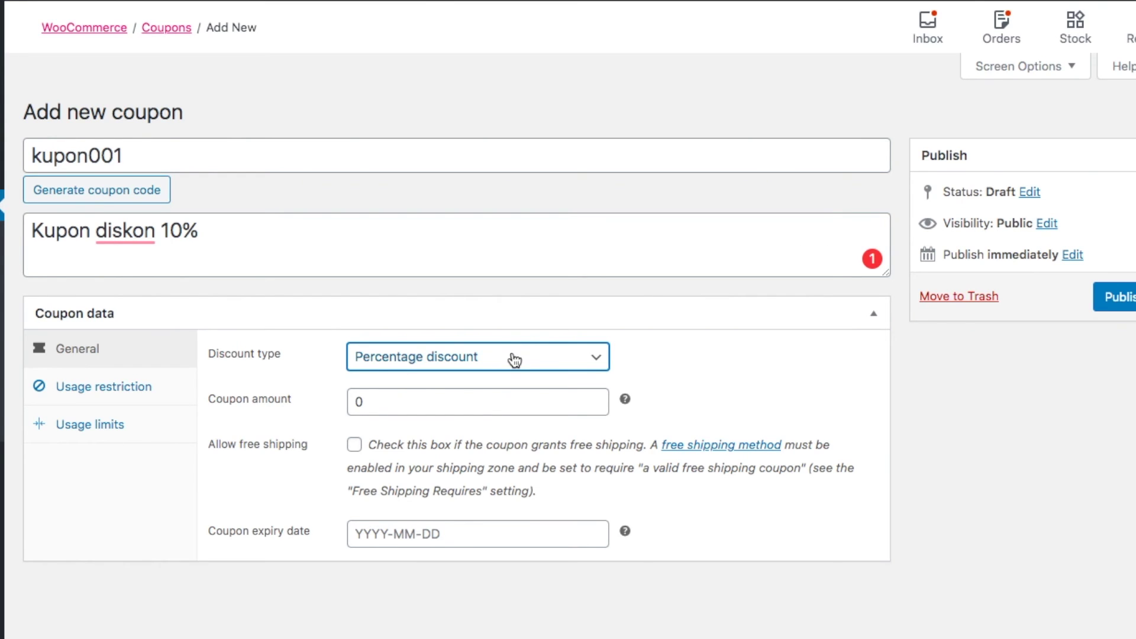
click(513, 358)
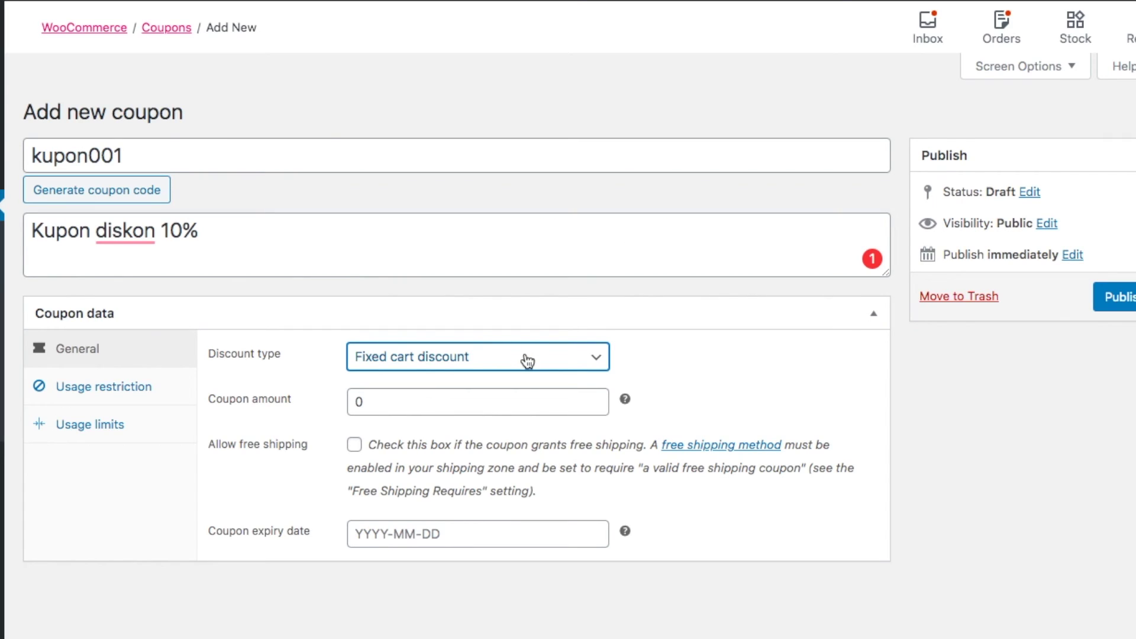
Review the discount type choices and enter a coupon amount of 10
click(527, 360)
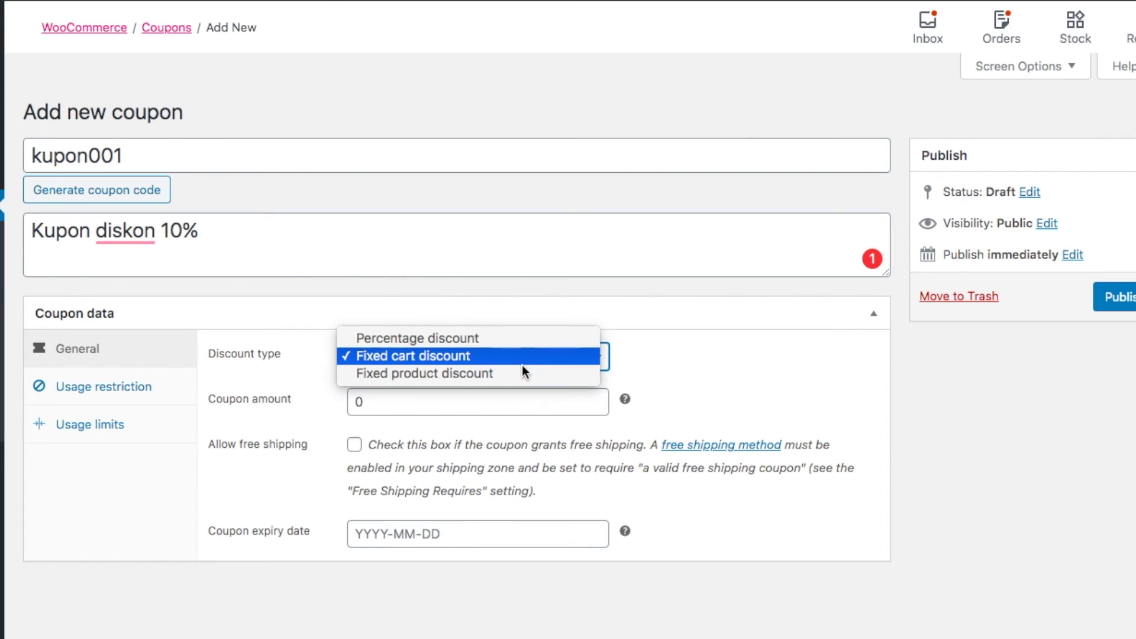
click(522, 375)
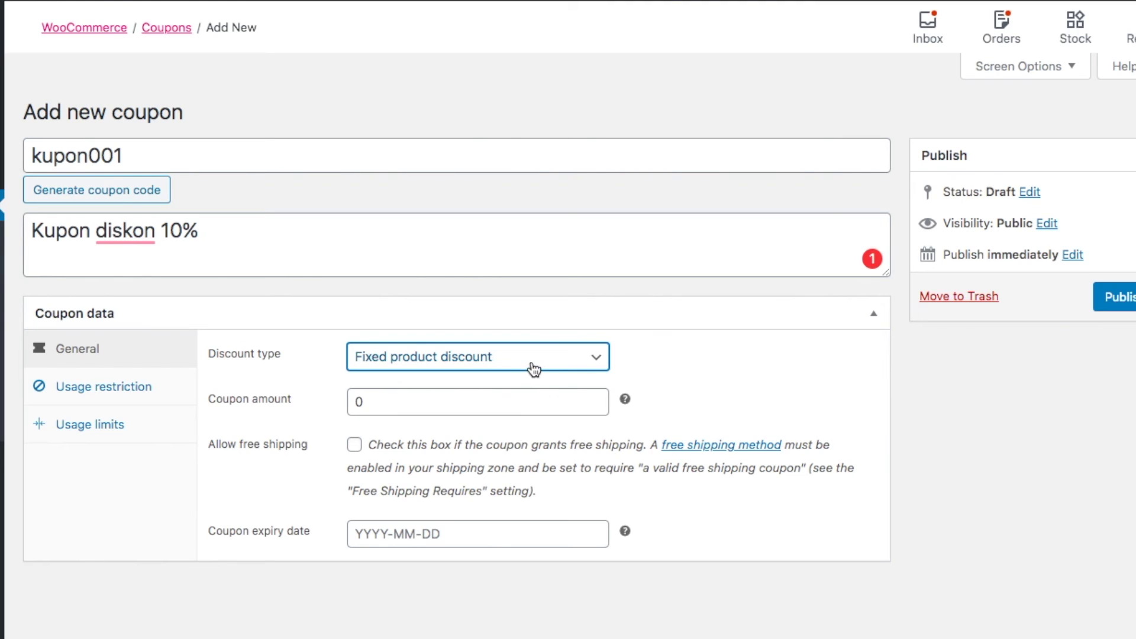
click(534, 369)
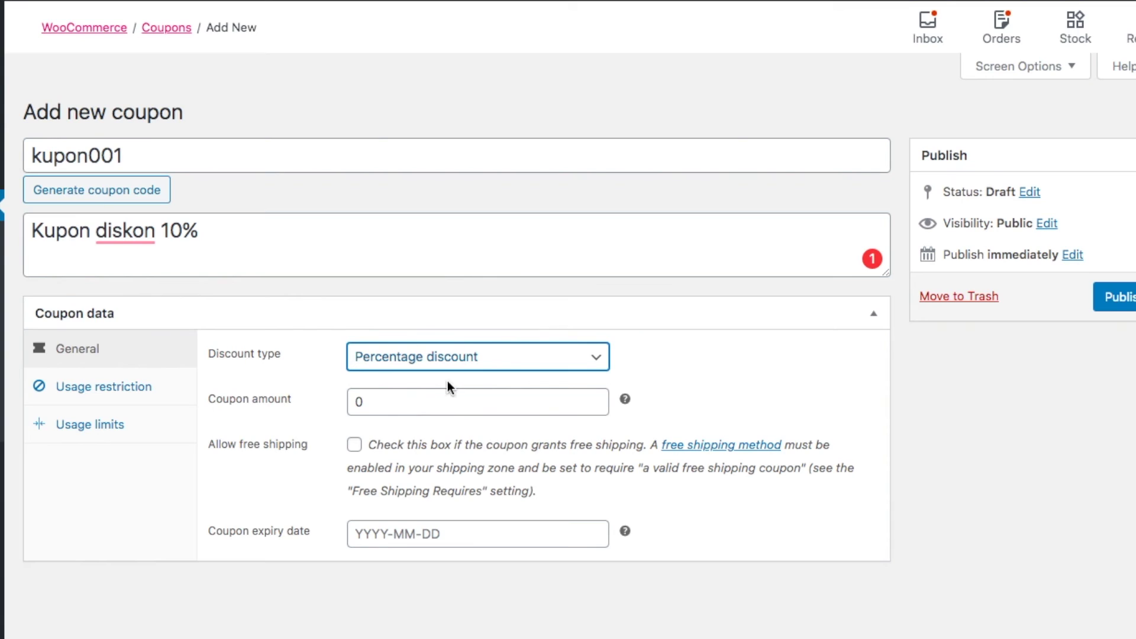
click(358, 403)
text(1)
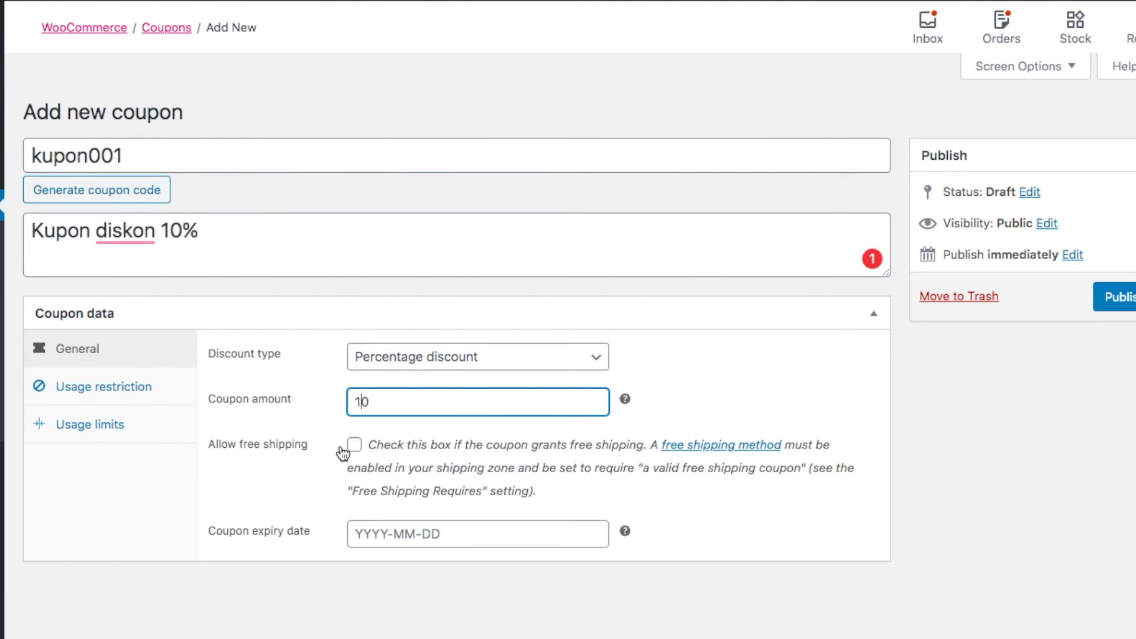
Set the coupon expiry date to 2020-08-31
click(396, 532)
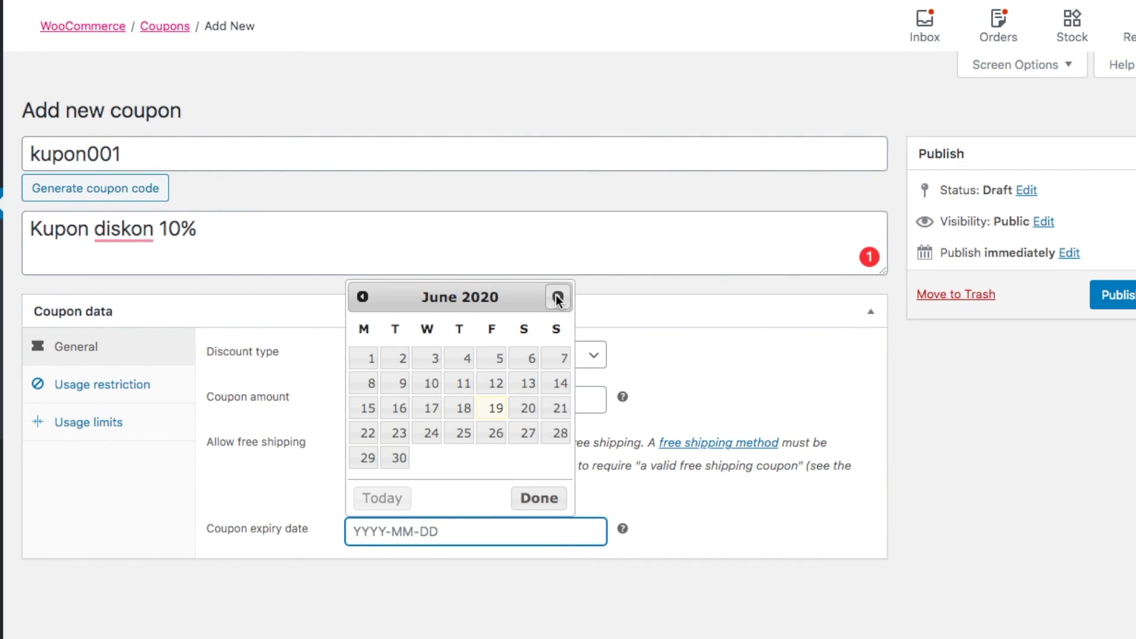
click(557, 297)
click(557, 297)
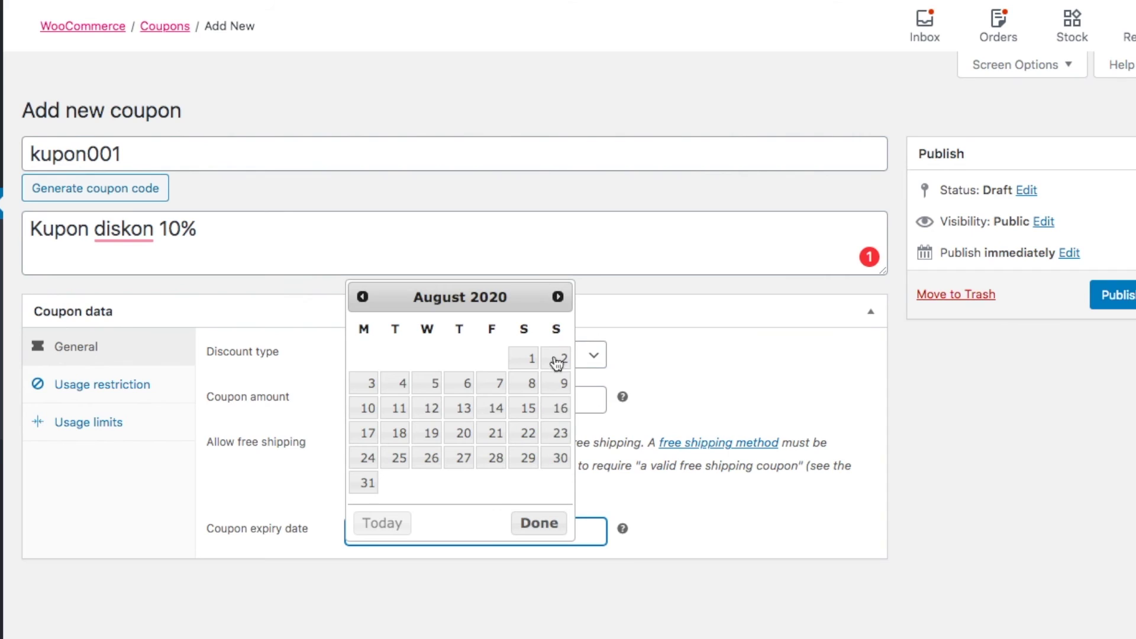
click(365, 483)
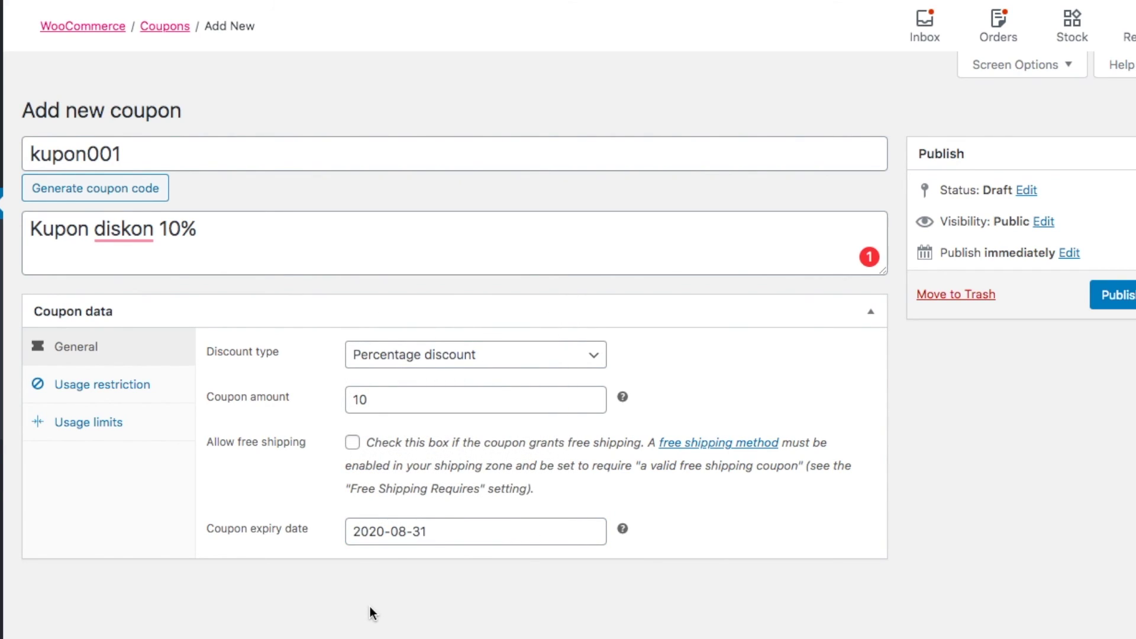
Under Usage restriction, leave spend limits empty and tick Exclude sale items and Individual use only
click(128, 390)
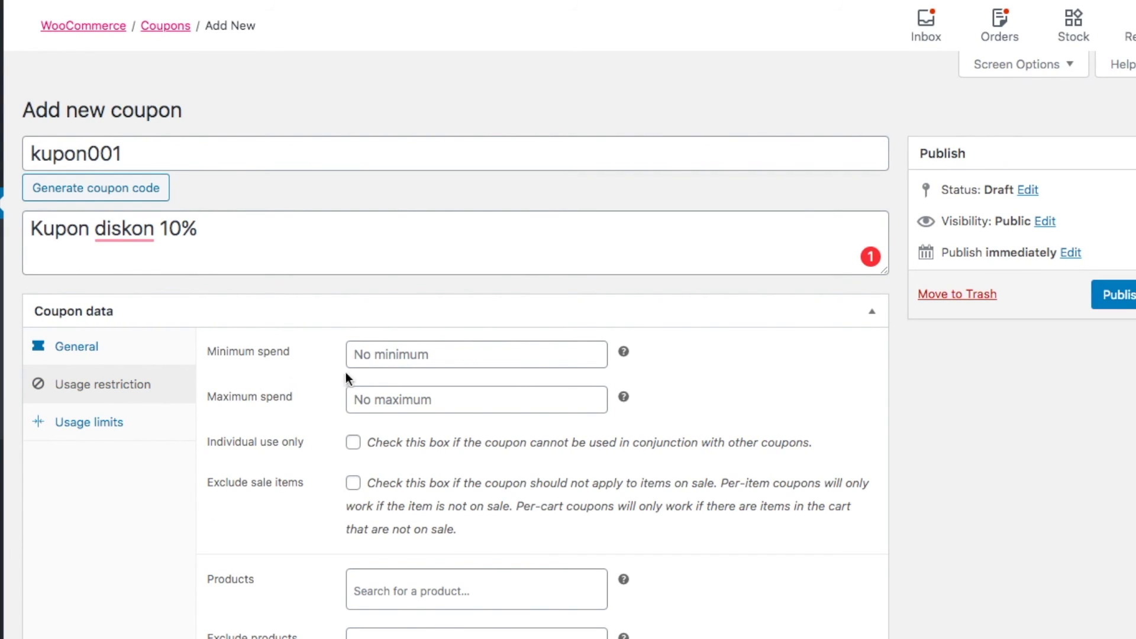
click(459, 362)
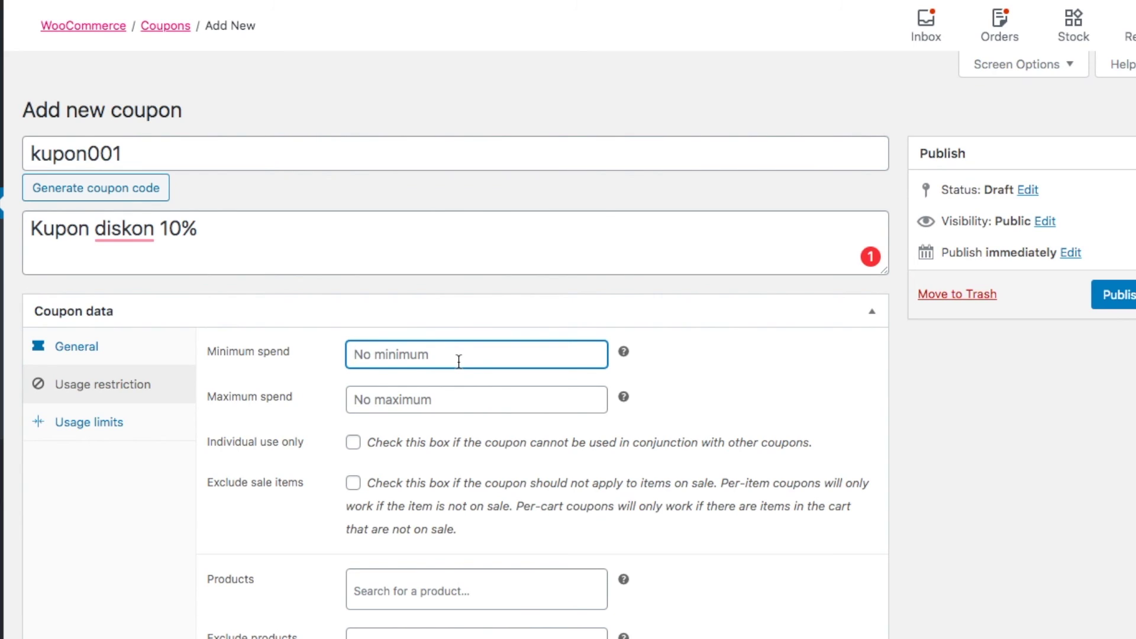
click(455, 404)
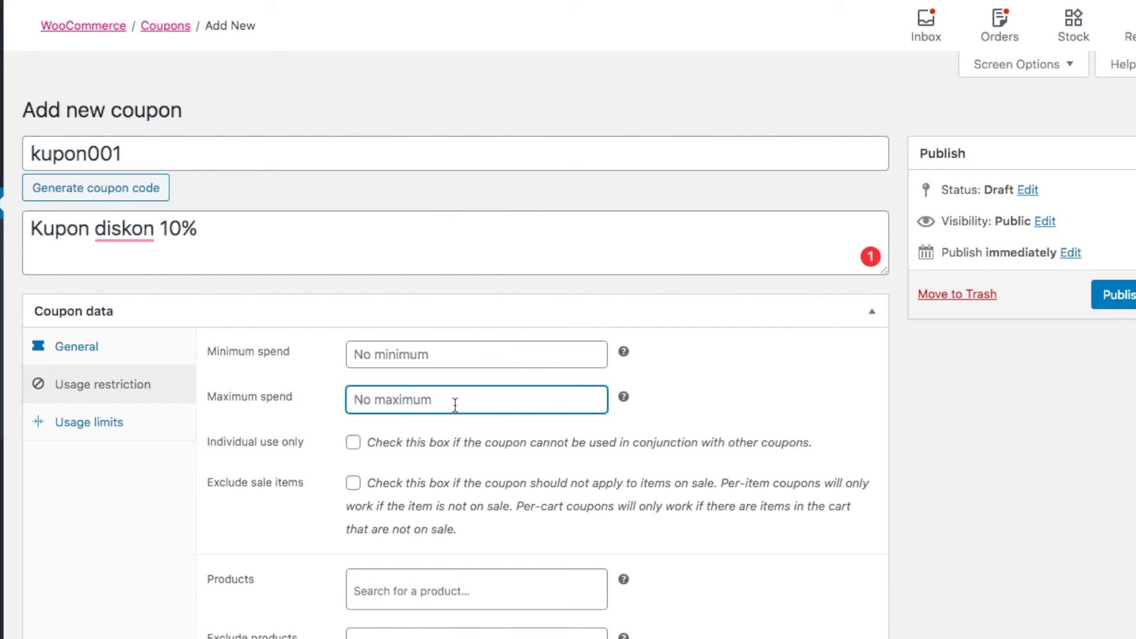
click(329, 460)
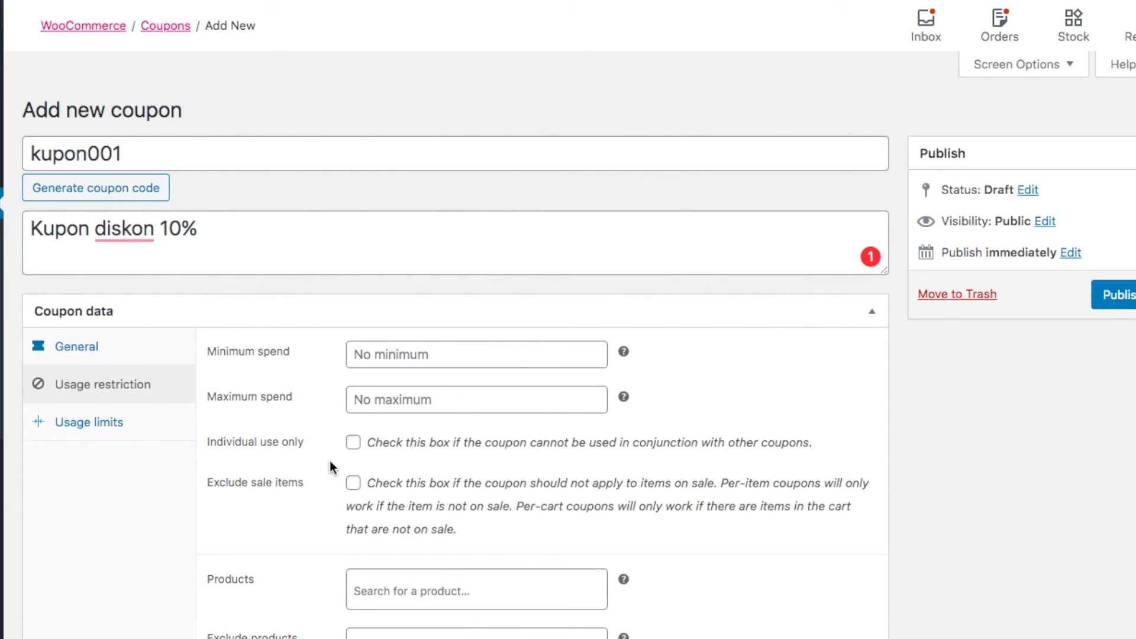
scroll(329, 460, down, 3)
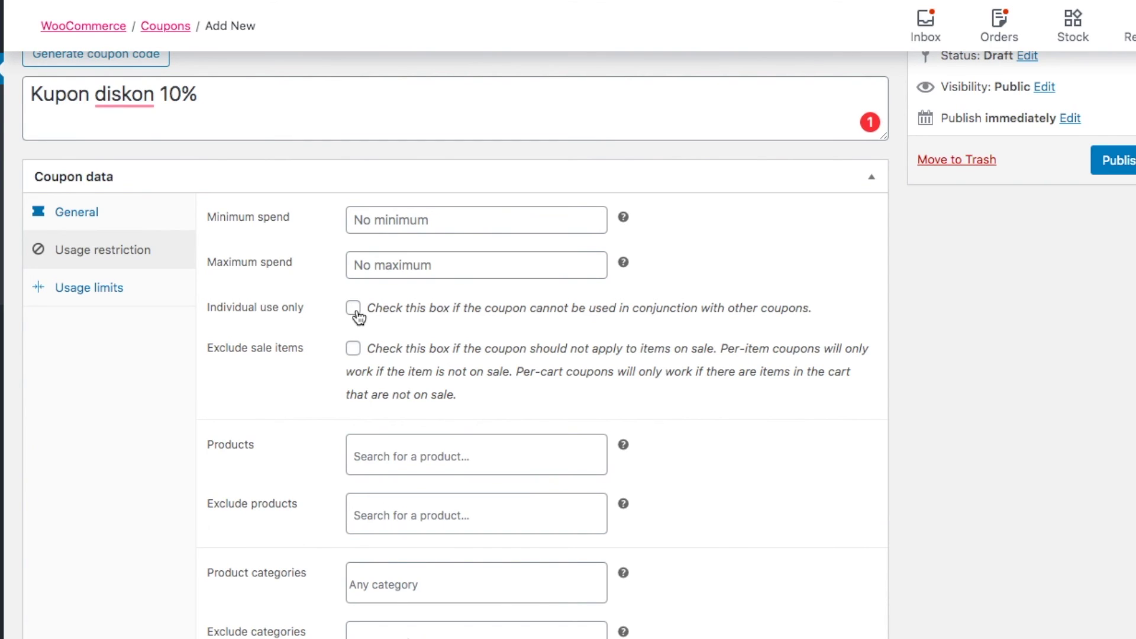
click(353, 348)
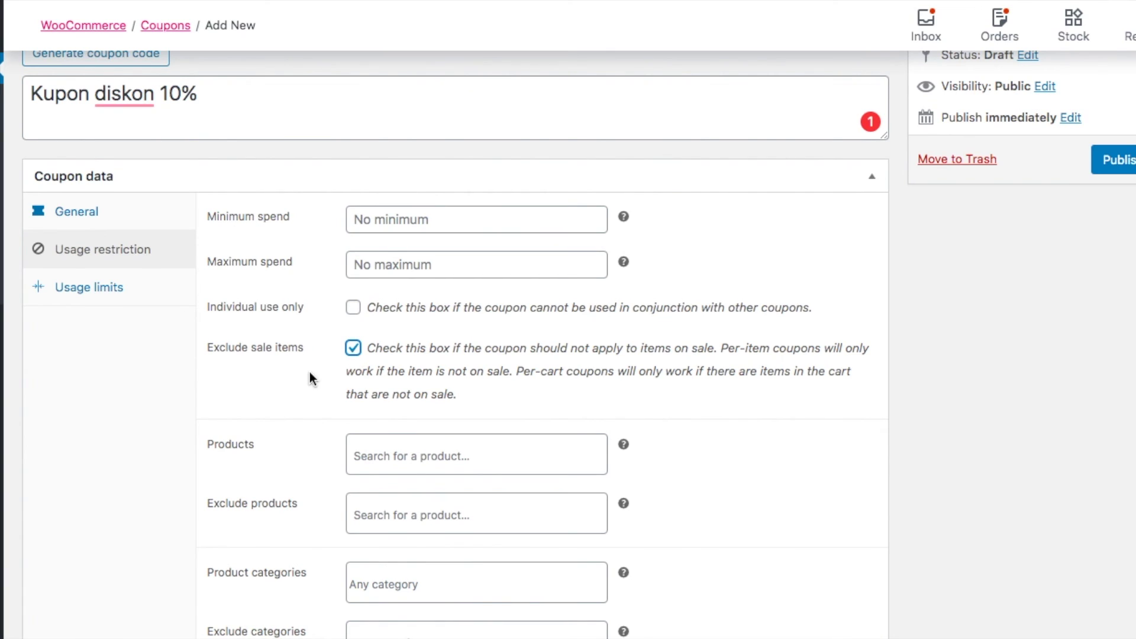
click(353, 307)
scroll(305, 437, down, 2)
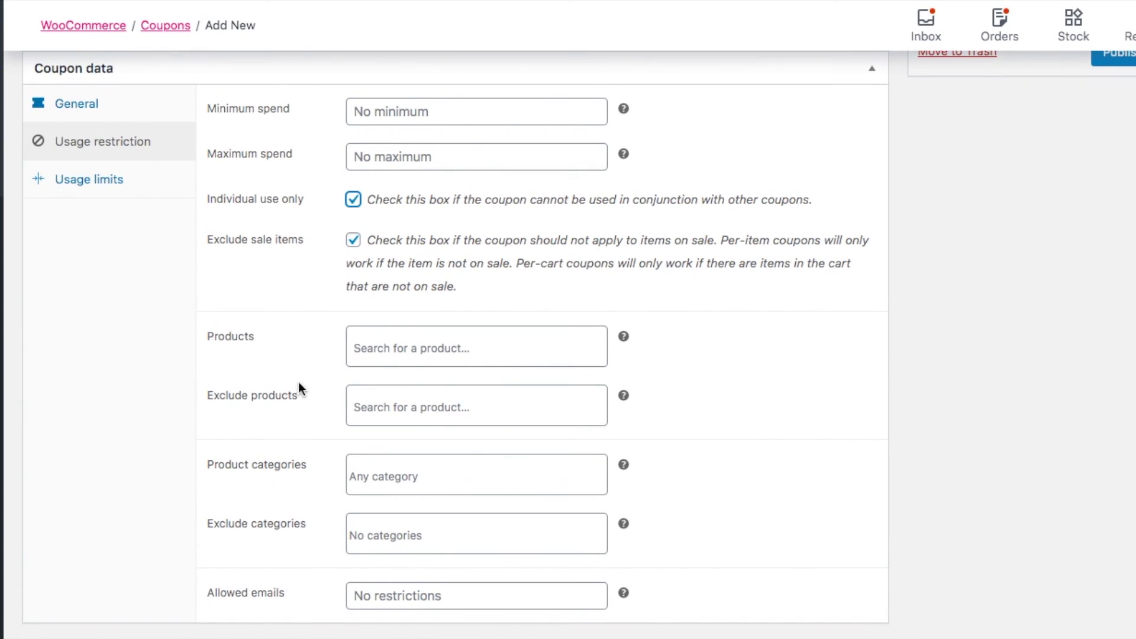
Search the Products field for 'jaket' without adding any product
click(414, 348)
text(jaket)
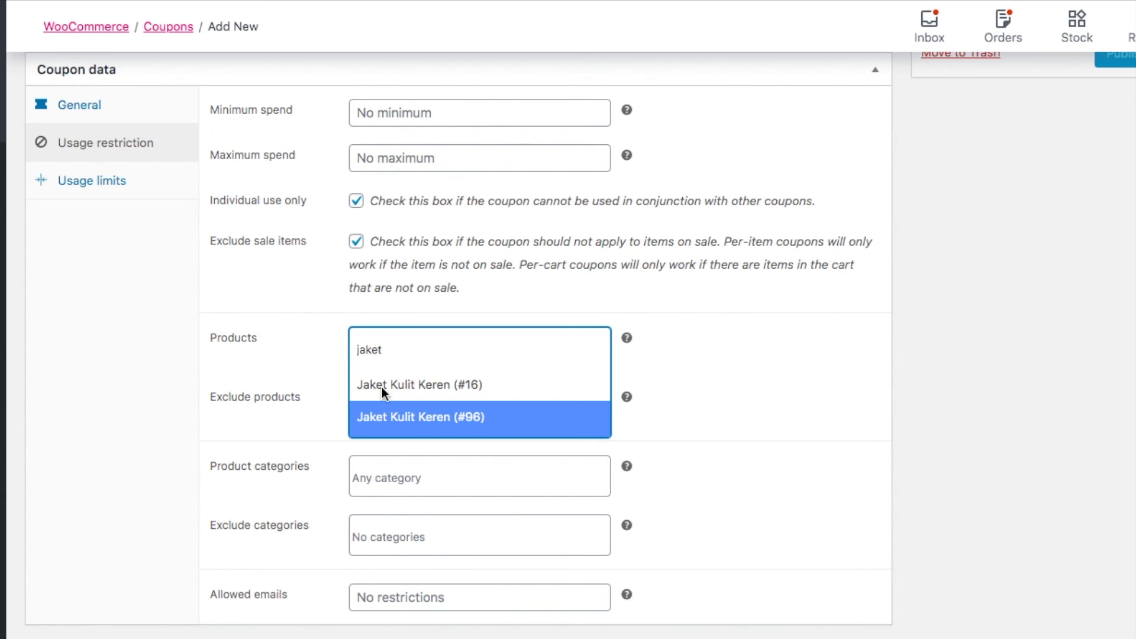
click(435, 414)
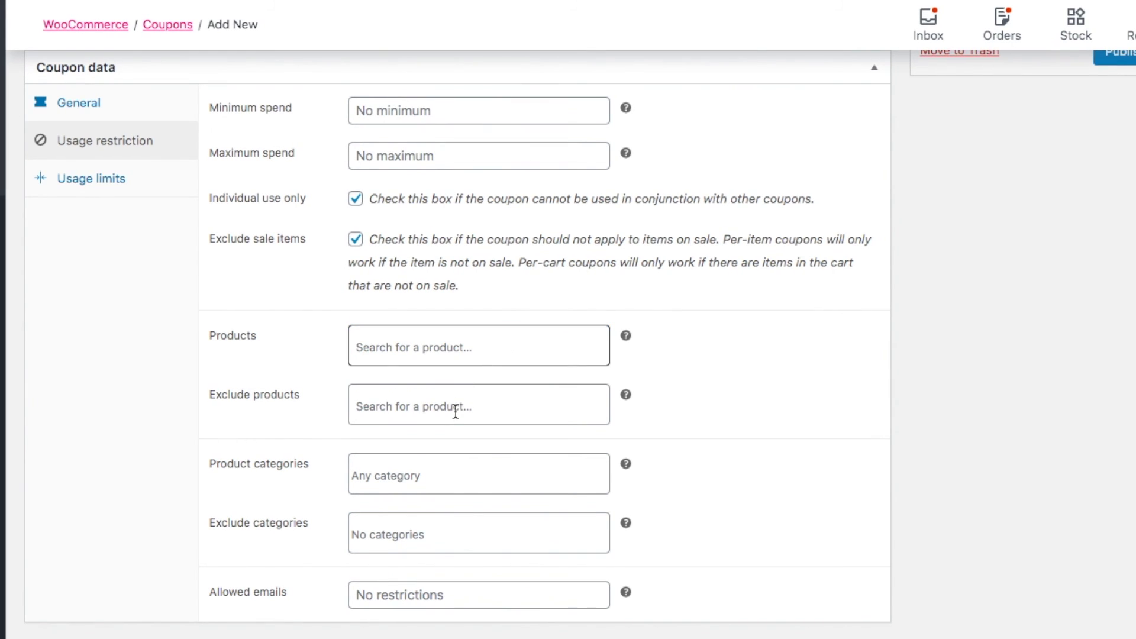
Set Usage limit per coupon to 1 and Usage limit per user to 2, then go back to General
click(111, 193)
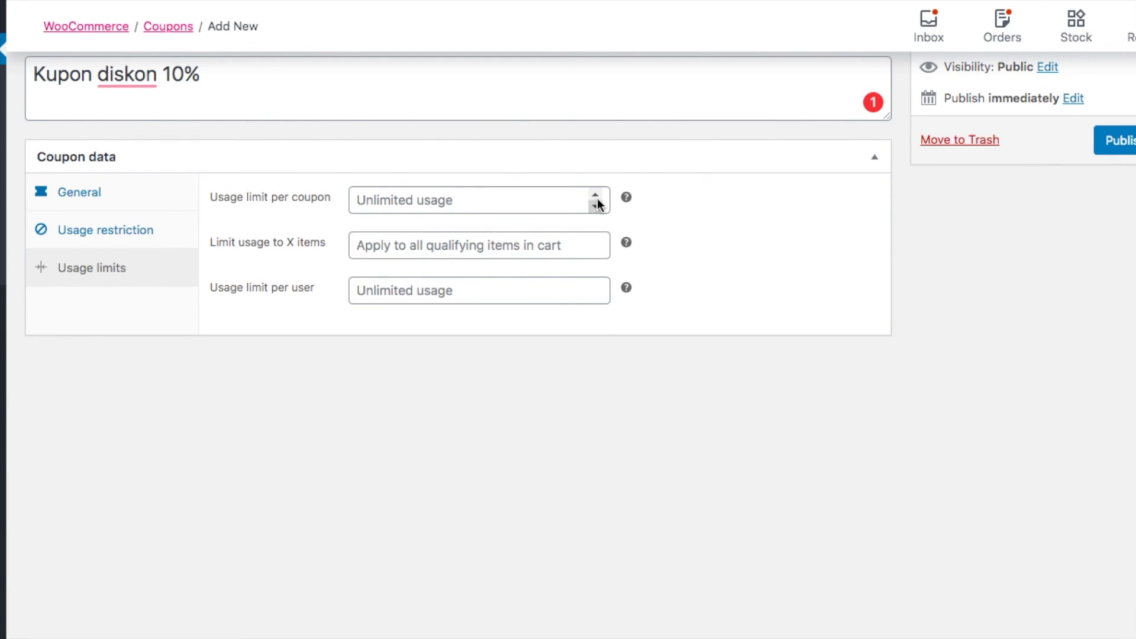
click(595, 195)
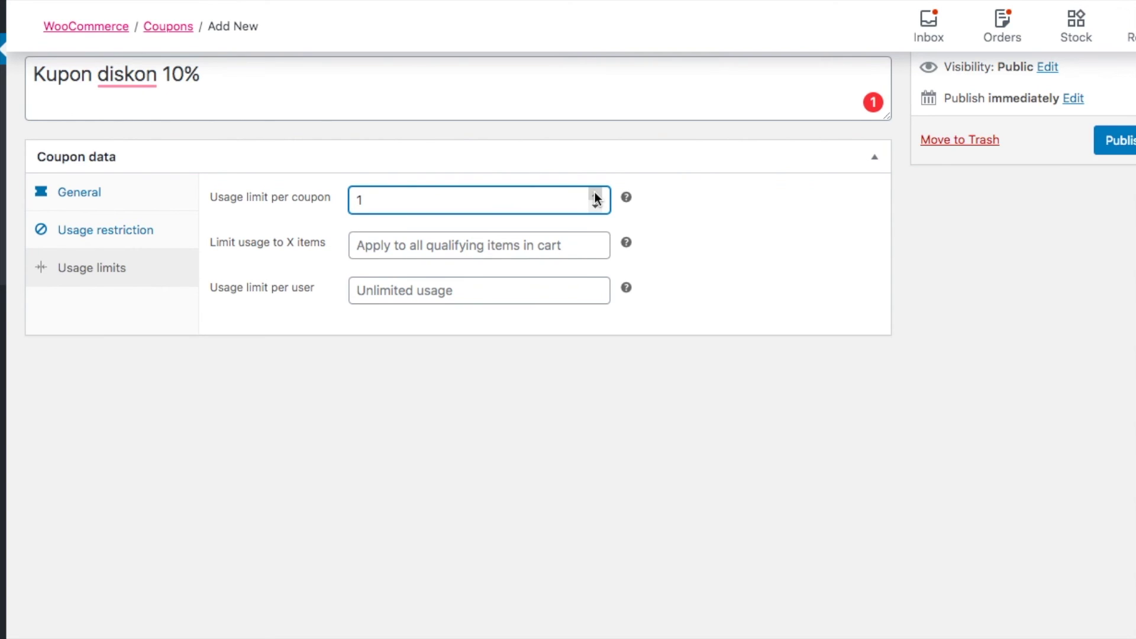
click(597, 243)
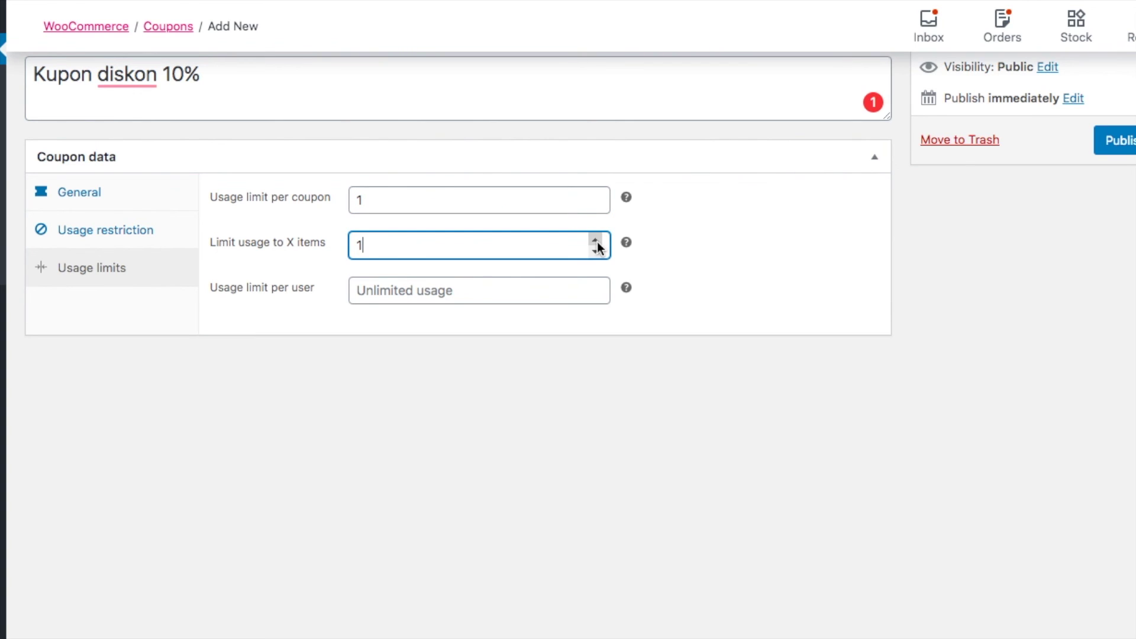
double_click(595, 286)
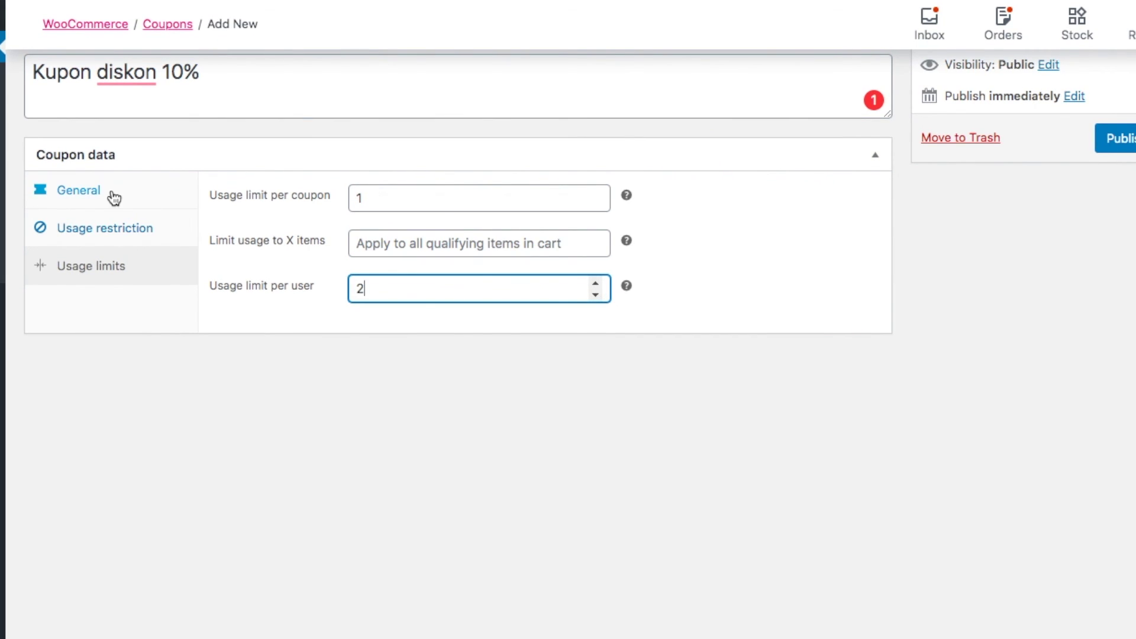
click(112, 195)
scroll(271, 303, up, 2)
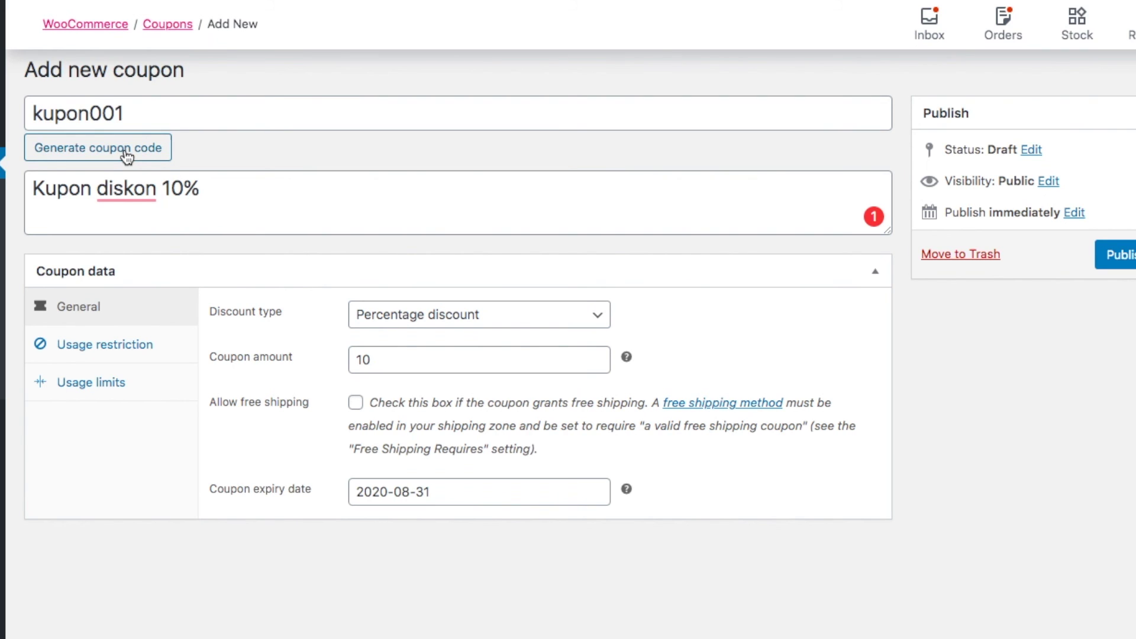
Publish kupon001 and open the WooCommerce coupons list
scroll(477, 145, up, 1)
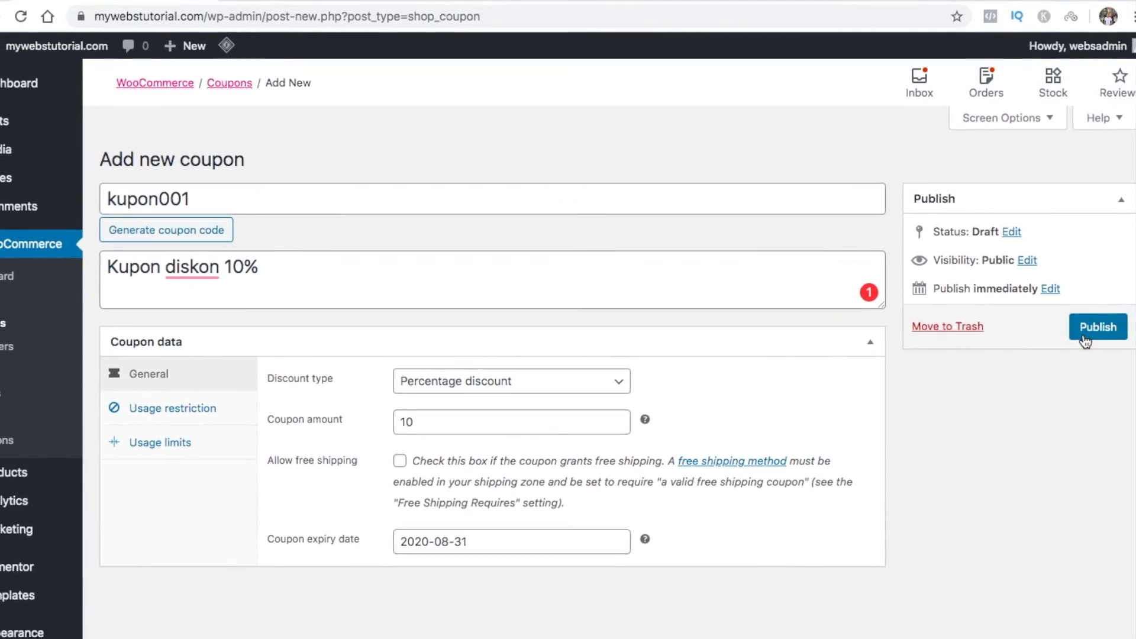
click(1122, 298)
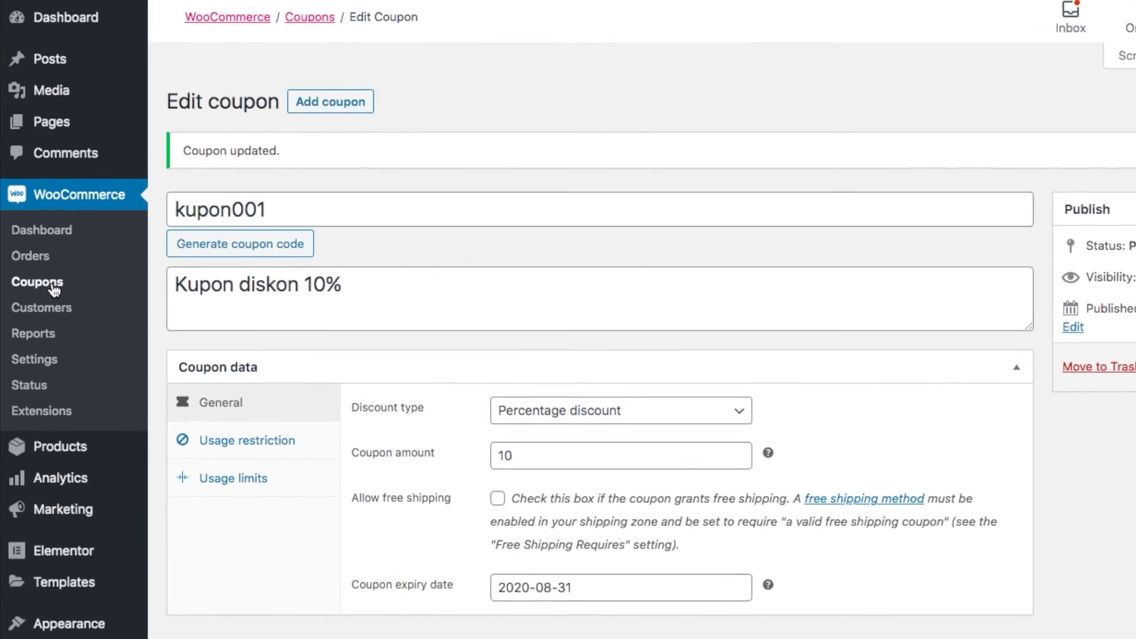
click(54, 286)
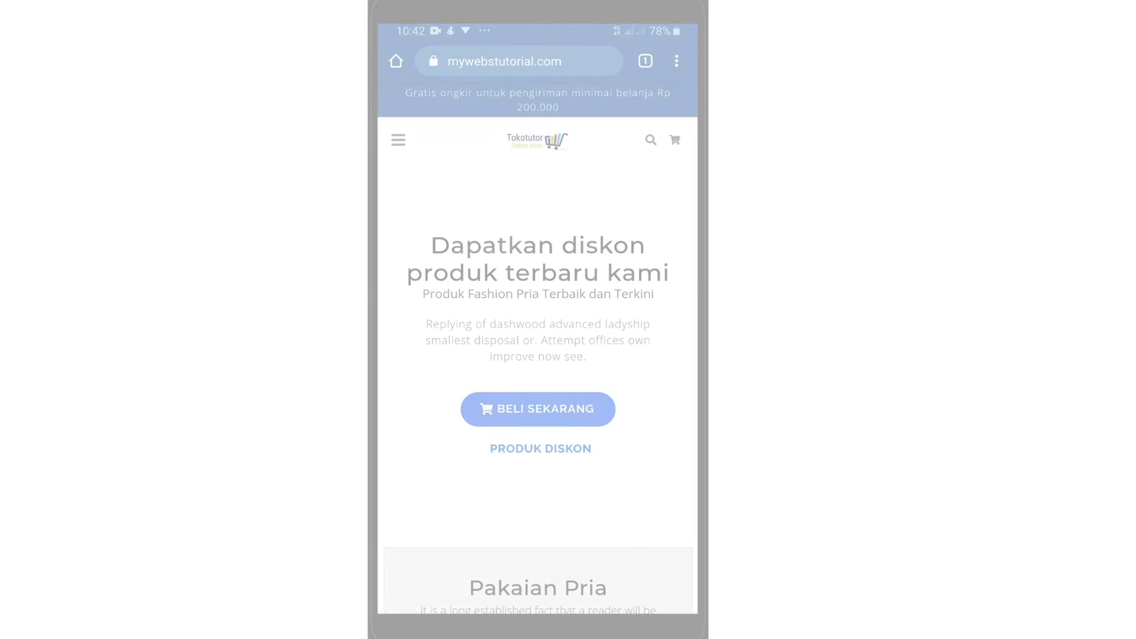
Open the Jaket Kulit Keren product page from the mobile storefront
scroll(538, 329, down, 15)
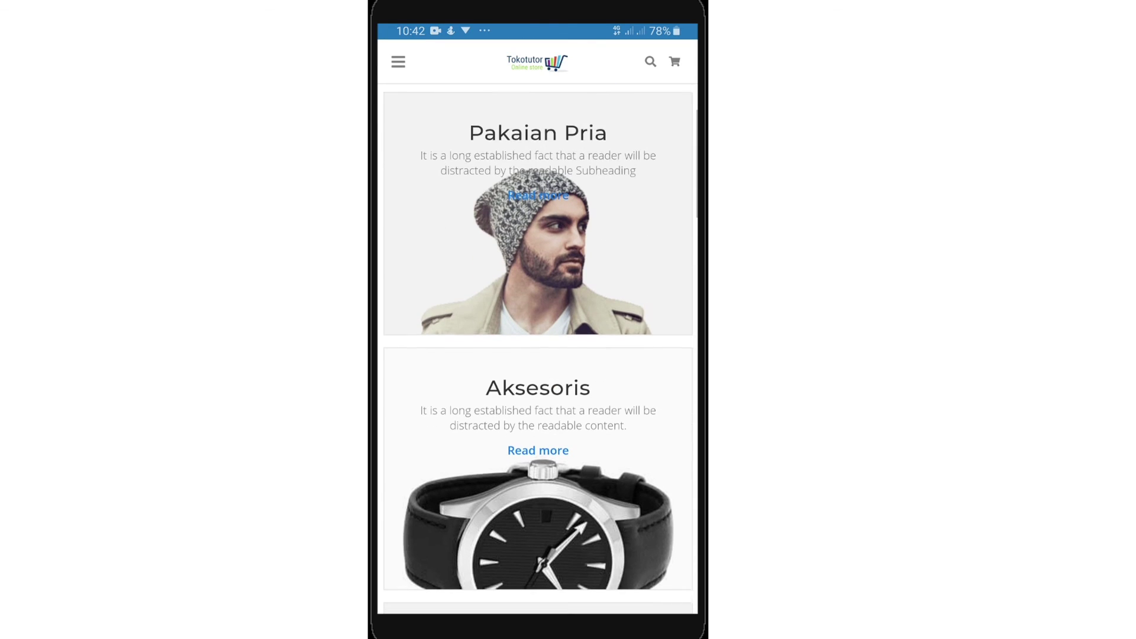
scroll(537, 348, down, 4)
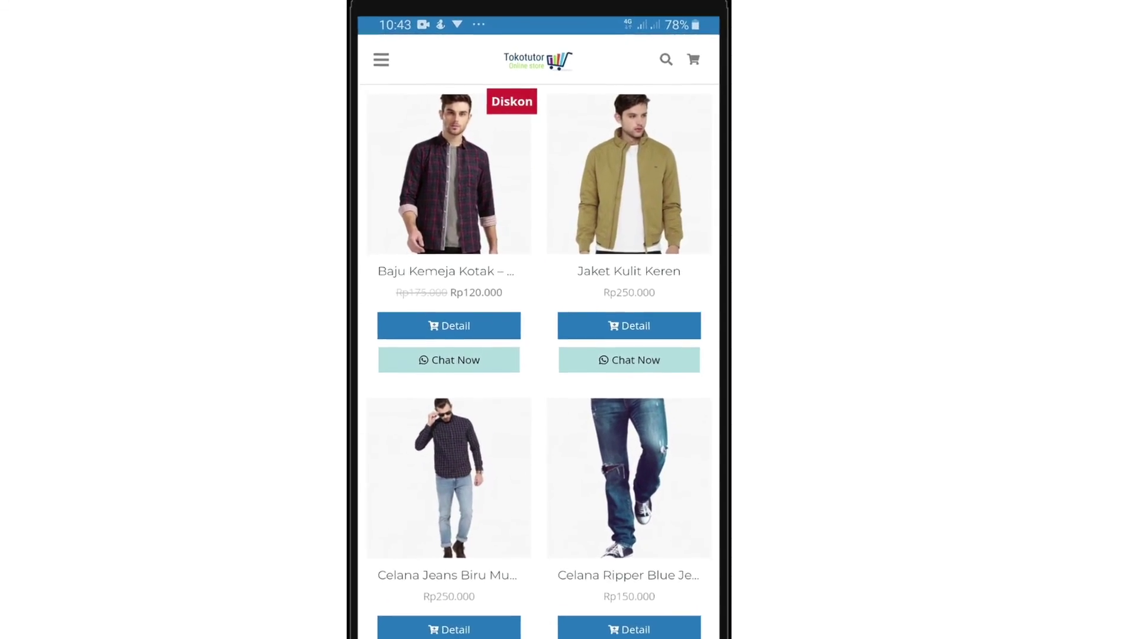
scroll(537, 332, up, 1)
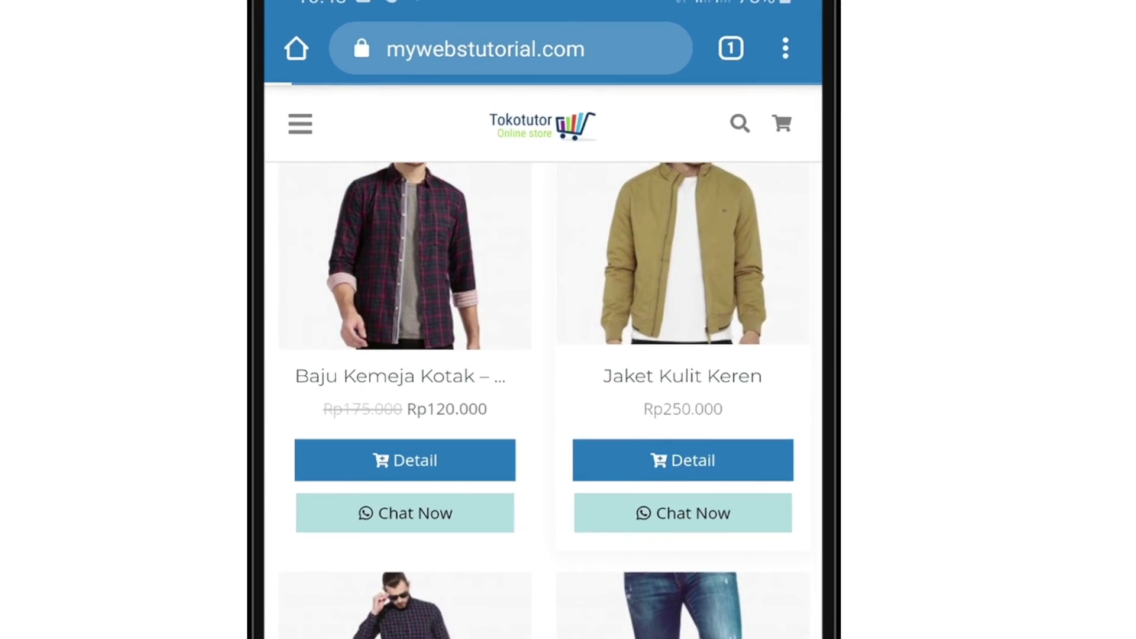
click(682, 461)
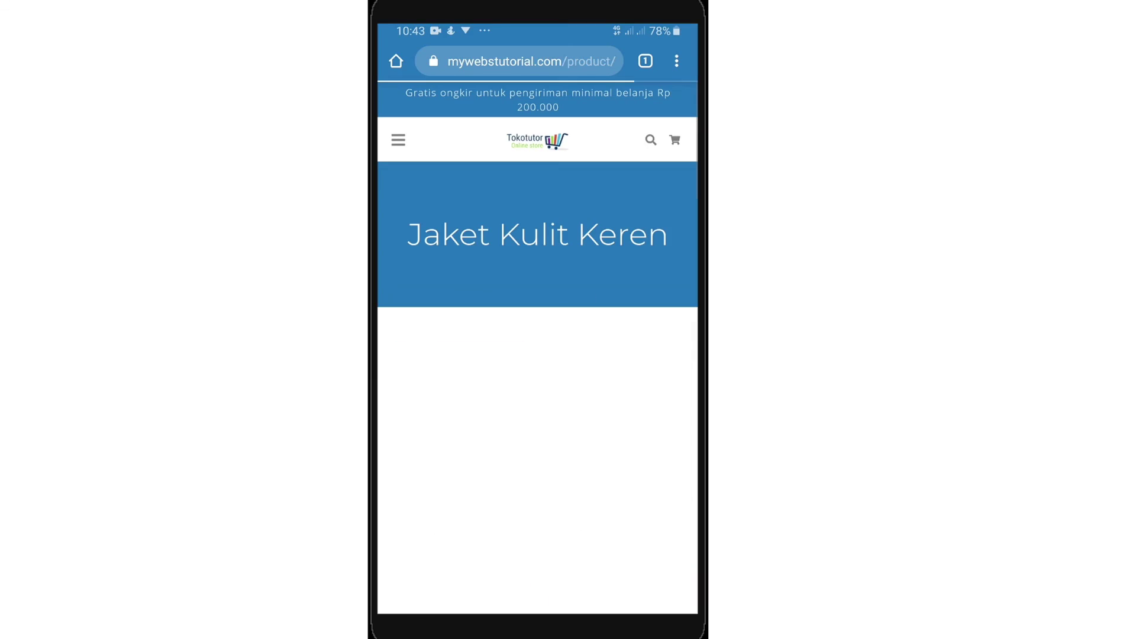
scroll(537, 355, down, 5)
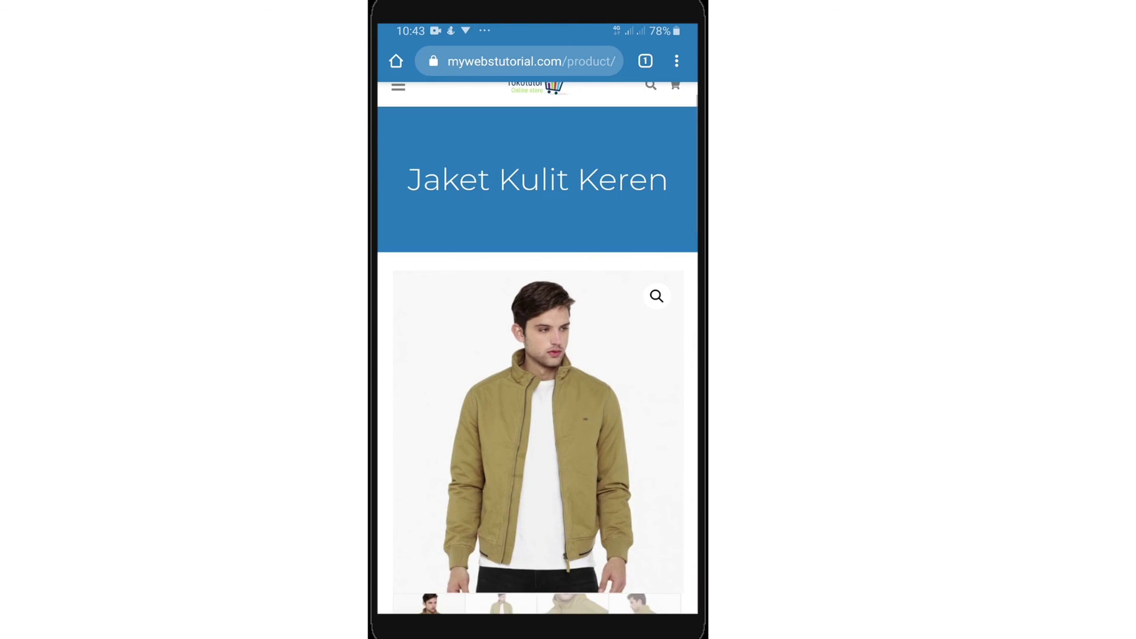
scroll(538, 355, down, 3)
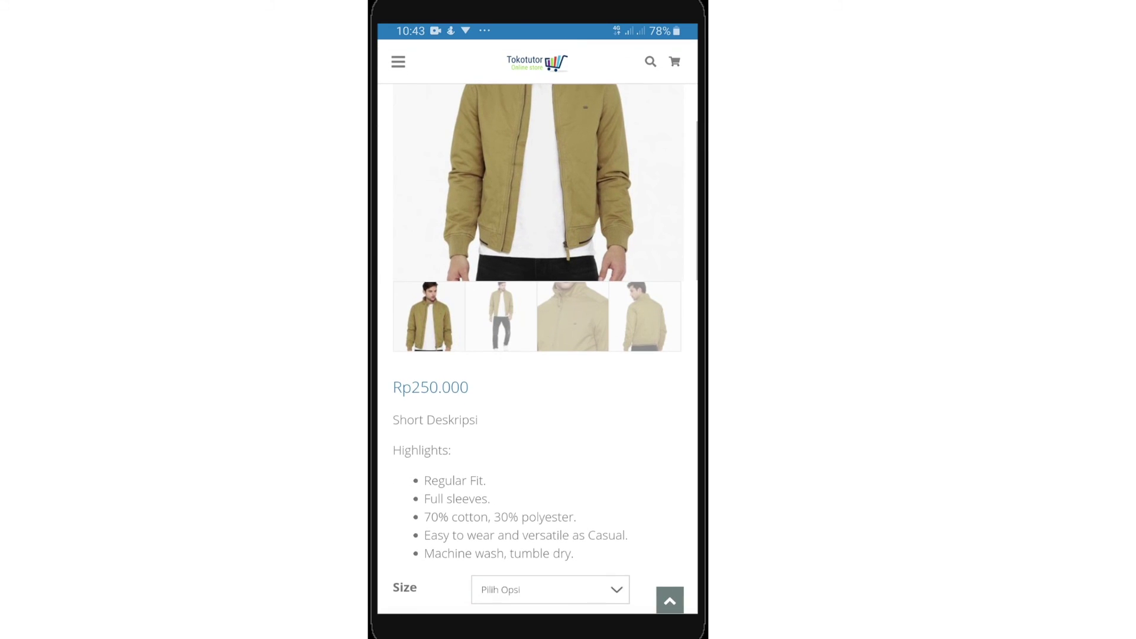
Choose size L, add the jacket to the cart, and go to the cart
click(505, 544)
click(549, 353)
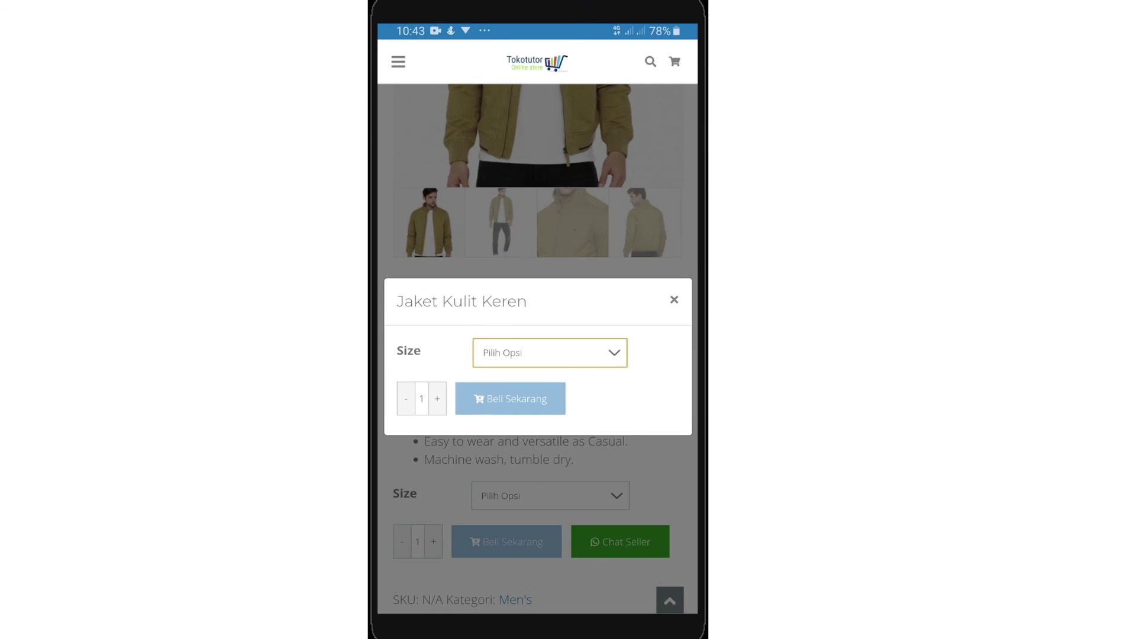
click(538, 355)
click(510, 398)
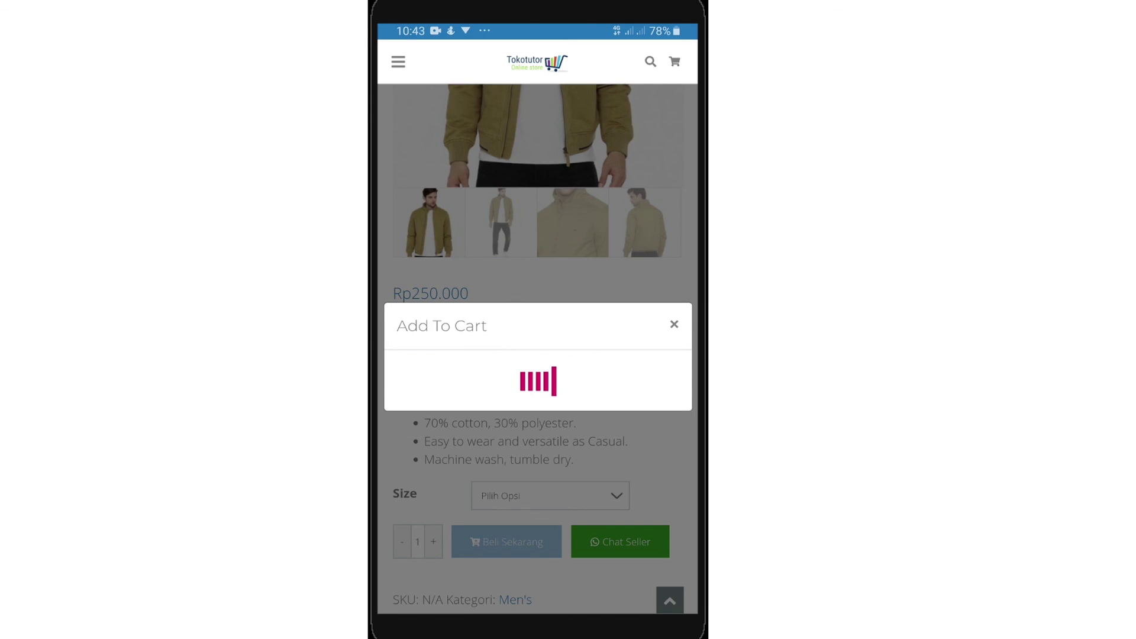
click(621, 469)
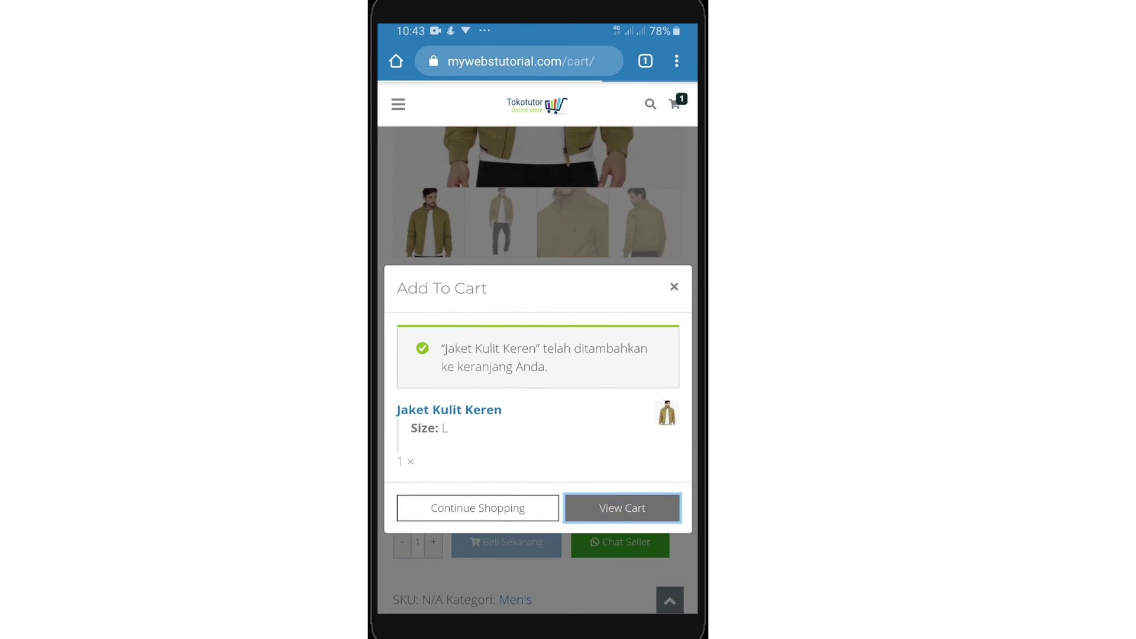
Apply coupon code Kupon001 to the cart for a Rp25.000 discount
click(537, 371)
text(Kupon001)
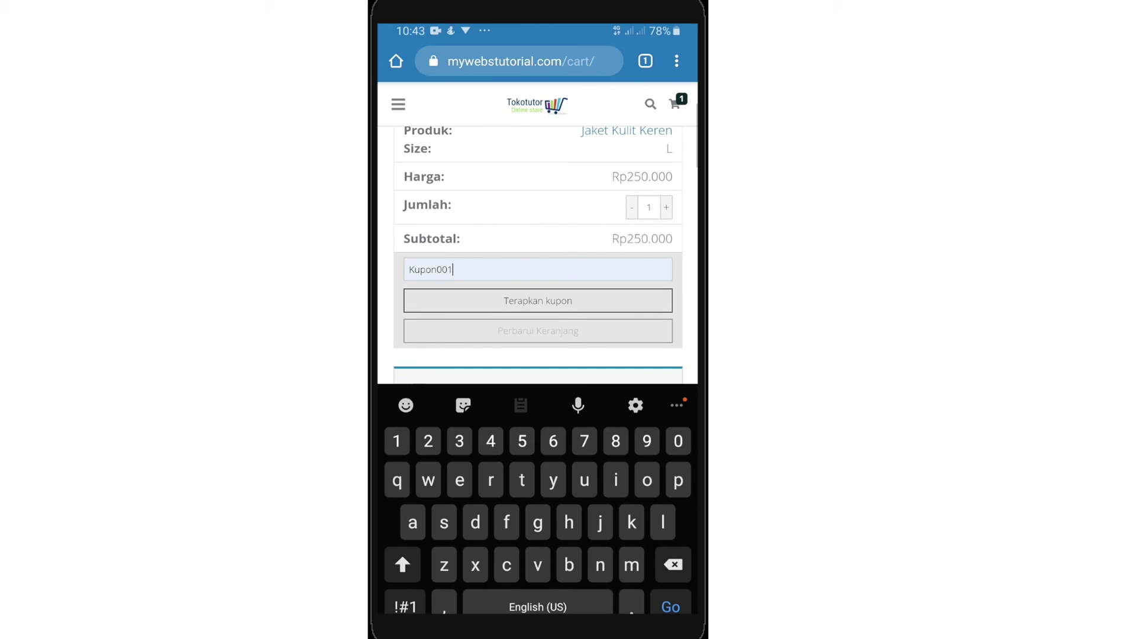
key(Return)
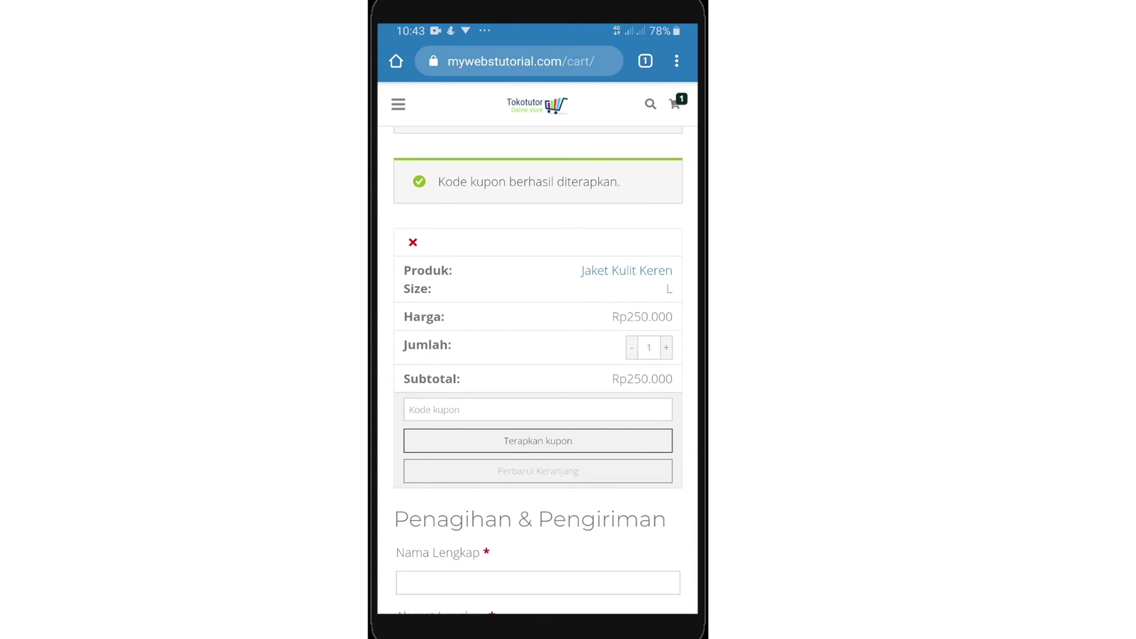
scroll(538, 325, down, 7)
scroll(537, 349, down, 4)
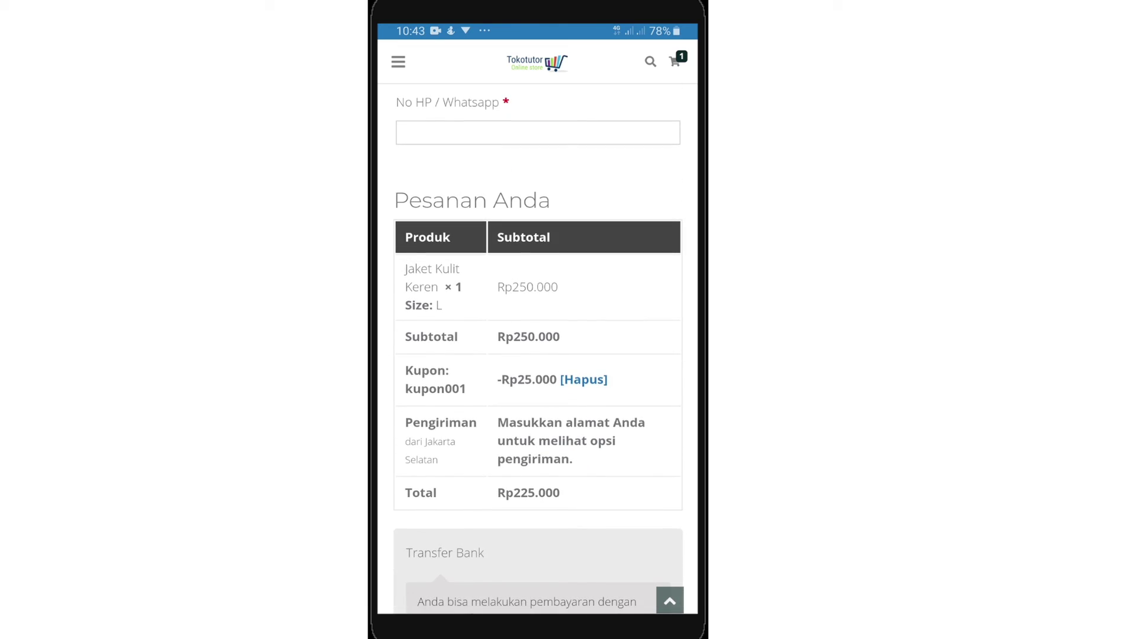
scroll(537, 326, up, 5)
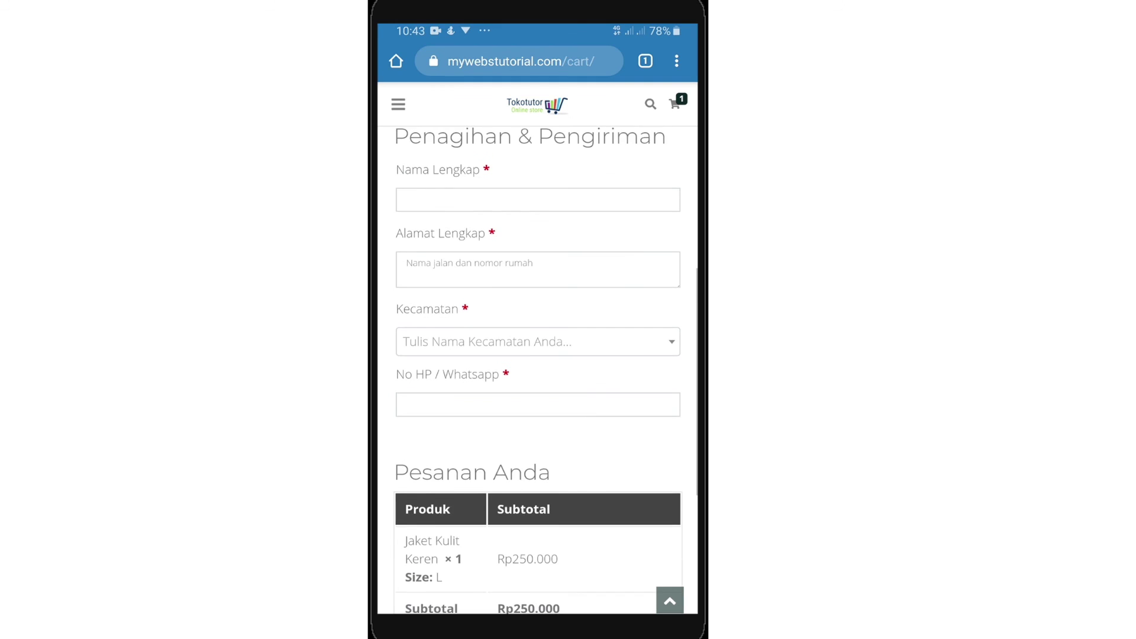
Fill in the customer's full name, district and billing details, then place the Rp253.000 order
click(537, 200)
text(Agus)
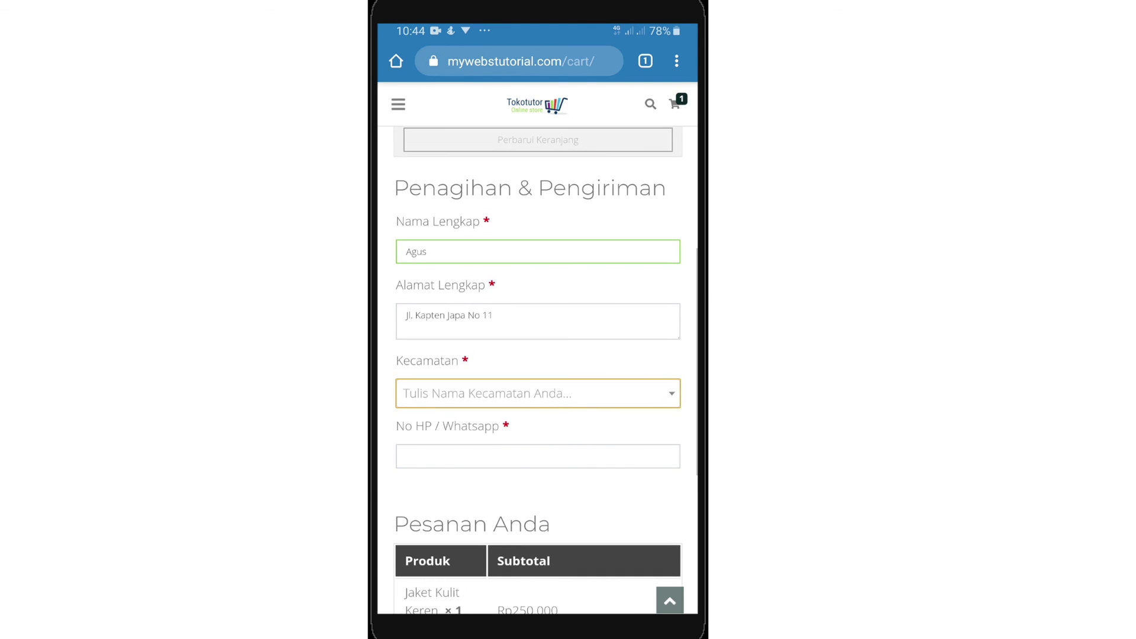
click(538, 393)
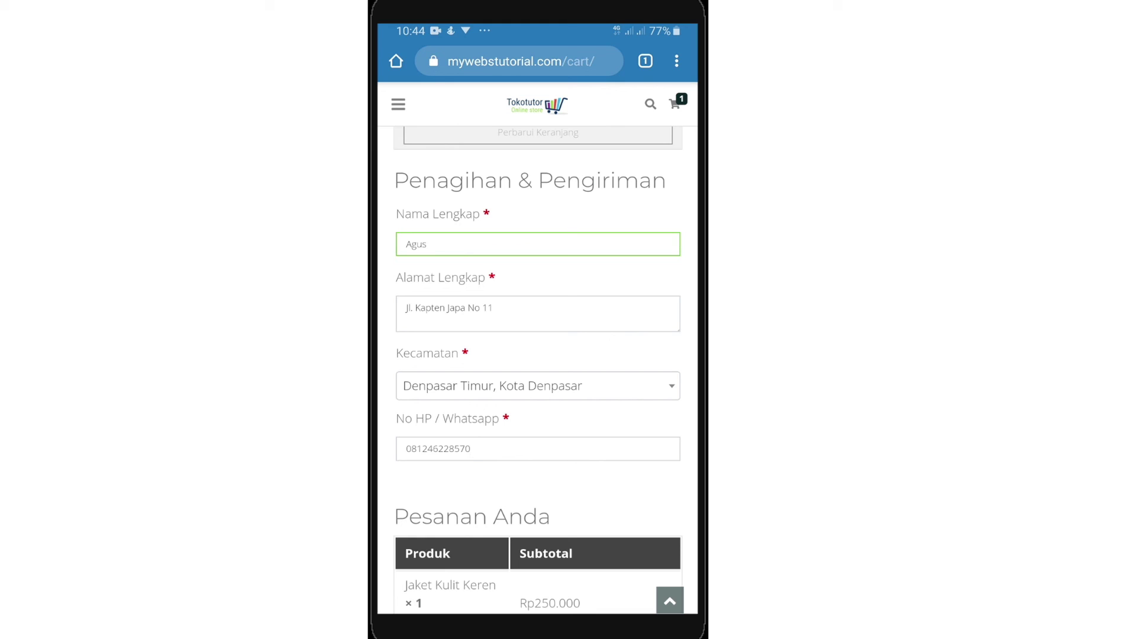
scroll(537, 367, down, 5)
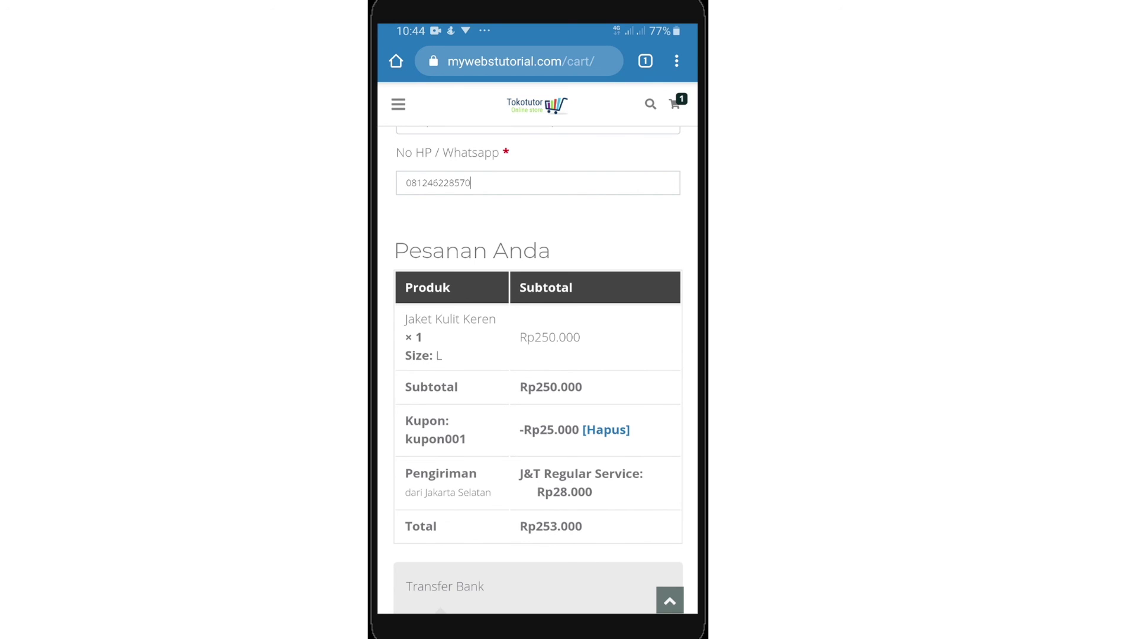
scroll(537, 378, down, 3)
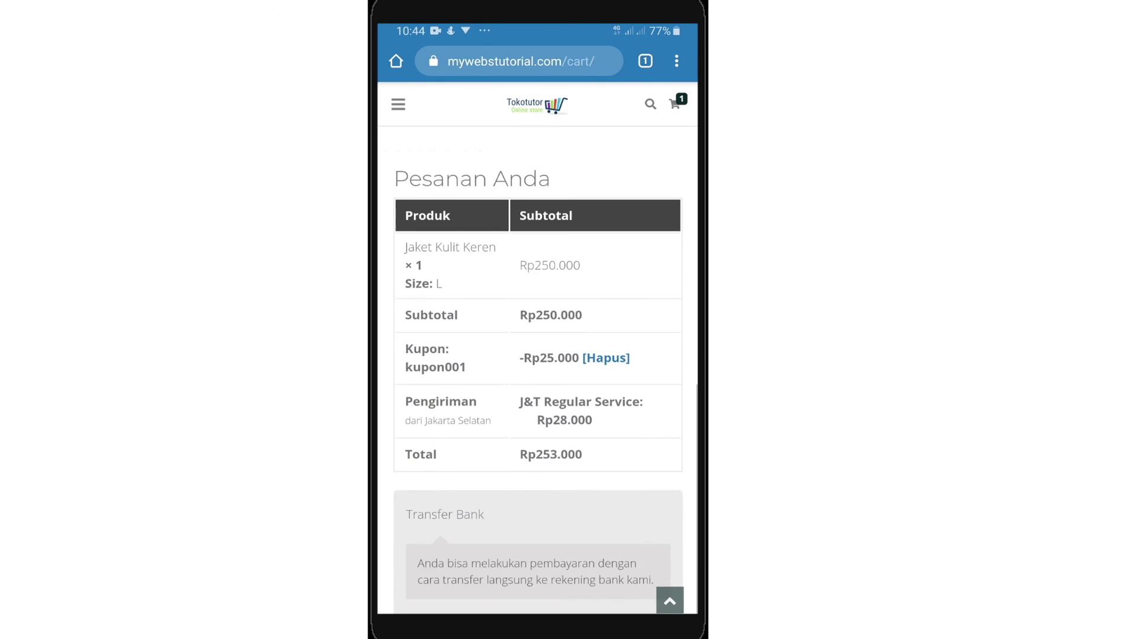
click(538, 560)
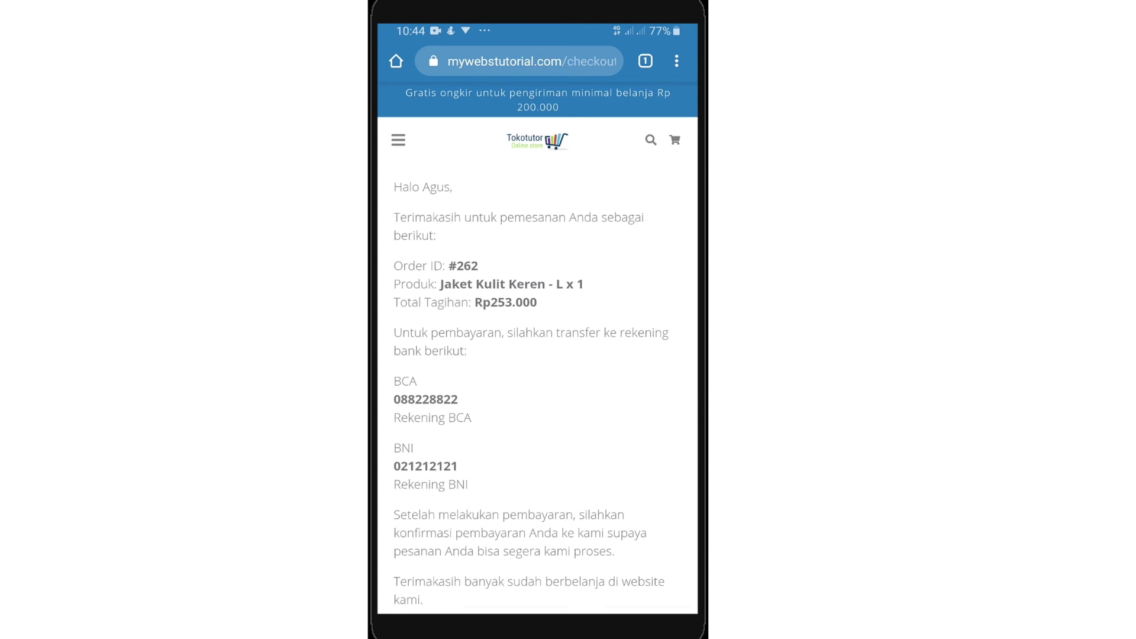
scroll(537, 355, down, 3)
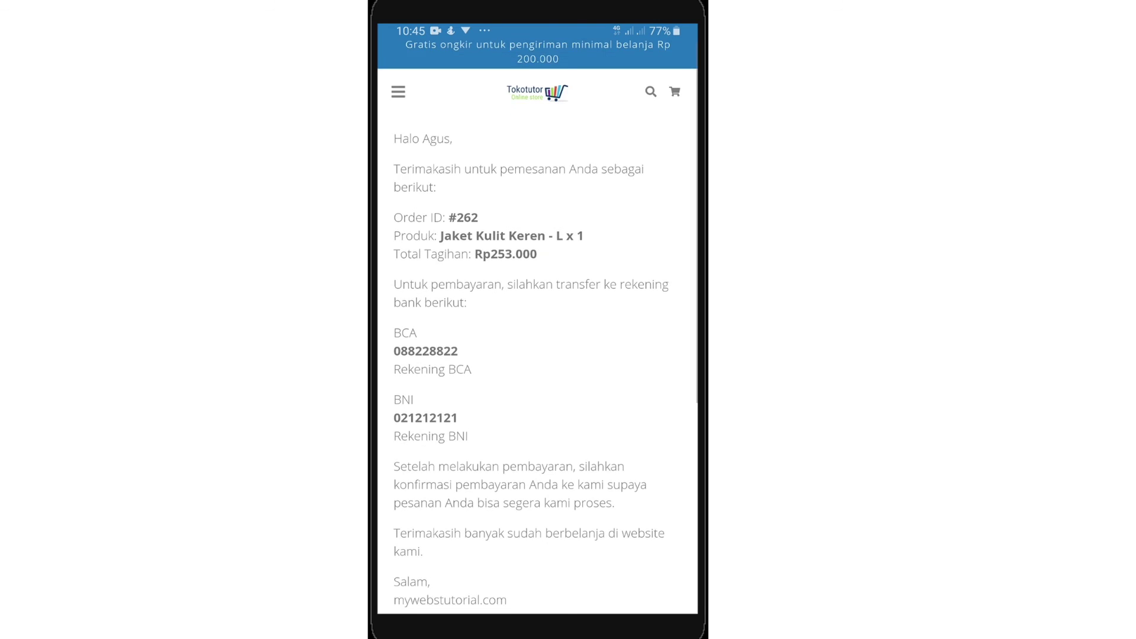
scroll(537, 355, down, 4)
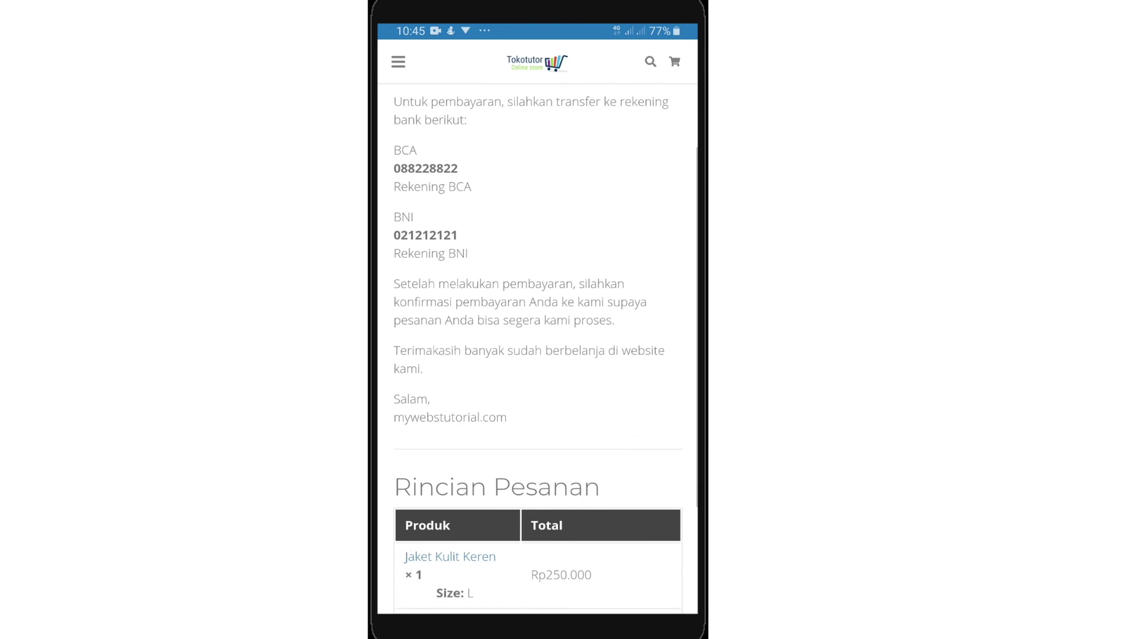
scroll(538, 355, down, 2)
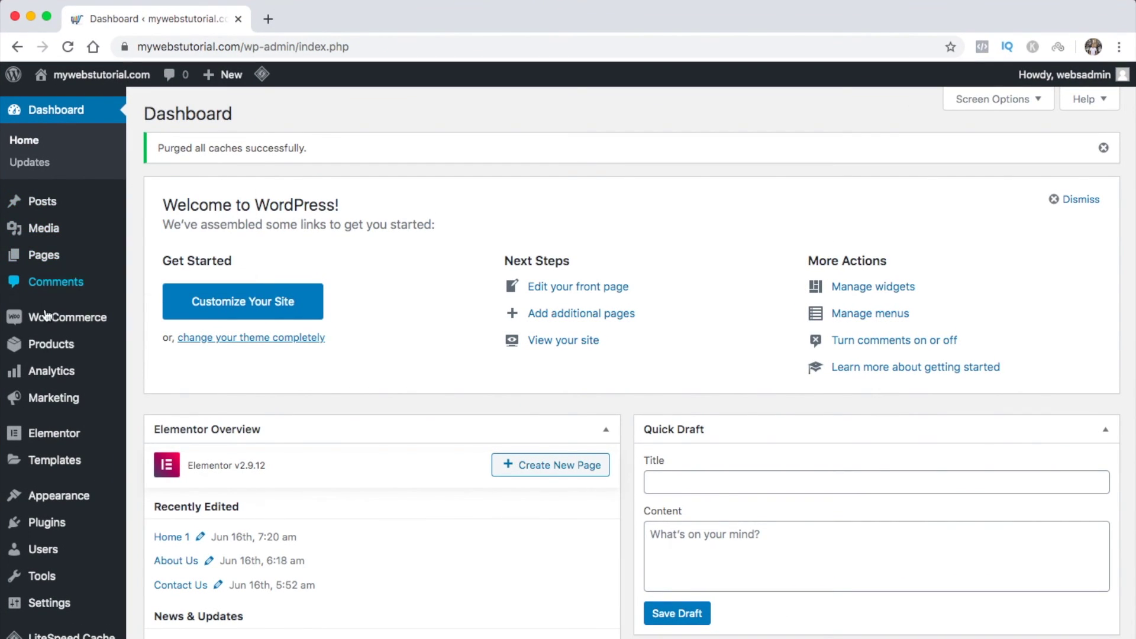
Open the WooCommerce Orders list and share the new unpaid order via WhatsApp
mouse_move(49, 329)
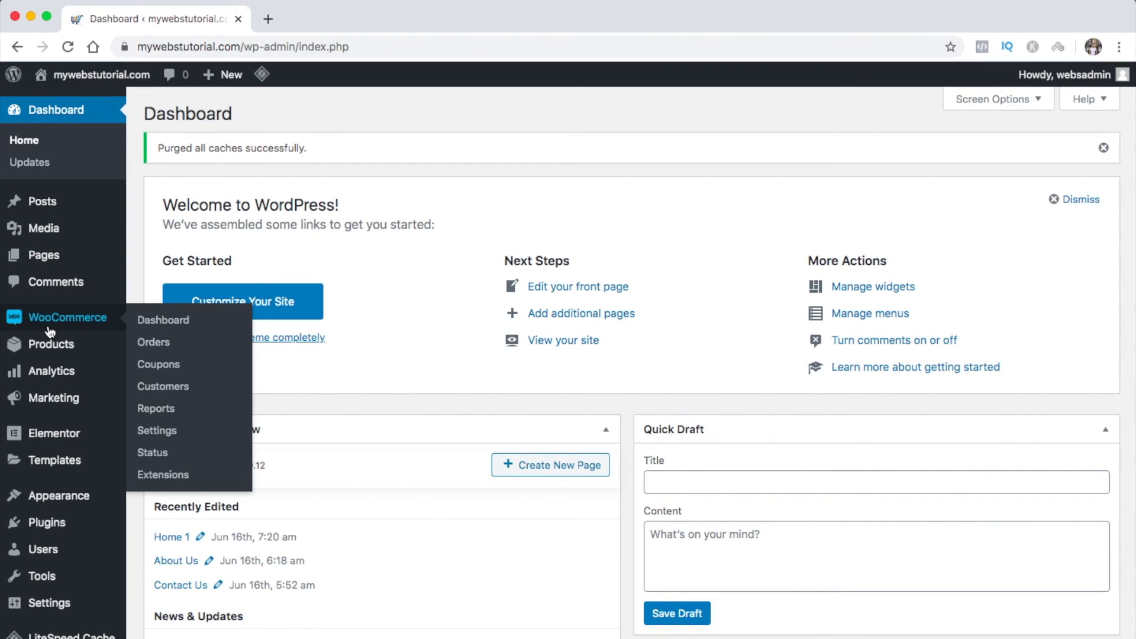
click(161, 348)
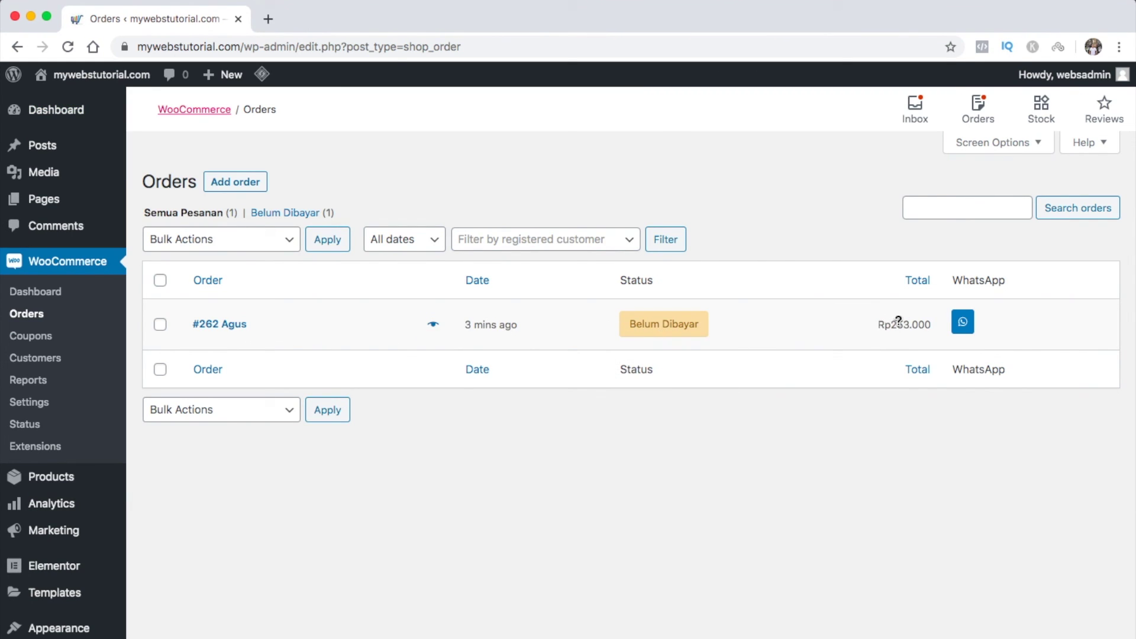
click(962, 322)
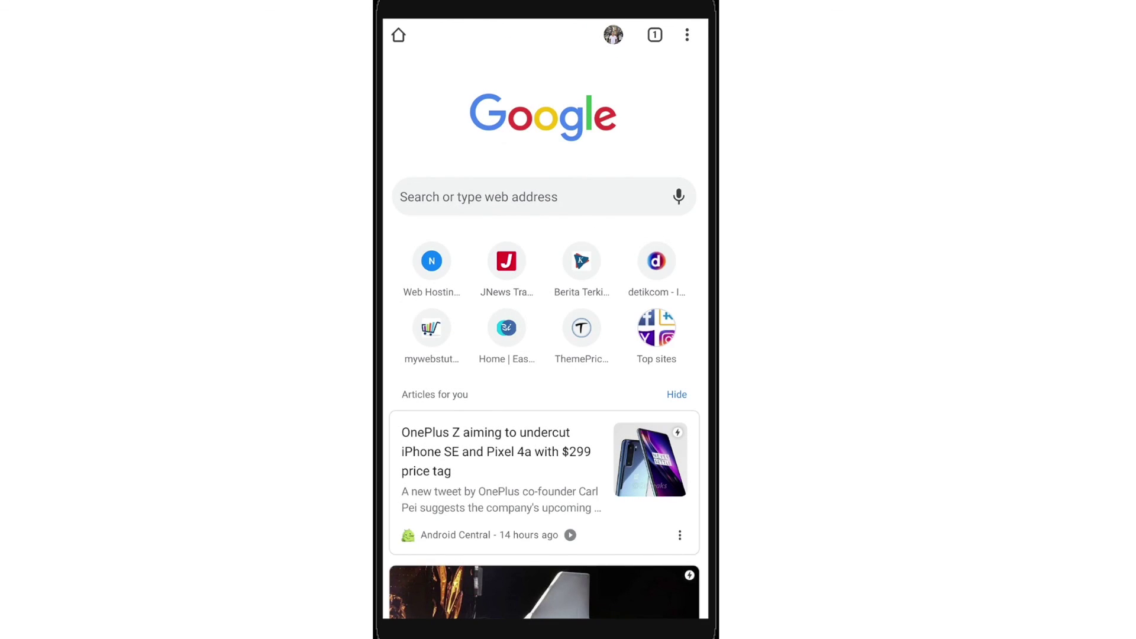
Go to mywebstutorial.com/login on the phone and sign in to the admin
click(480, 197)
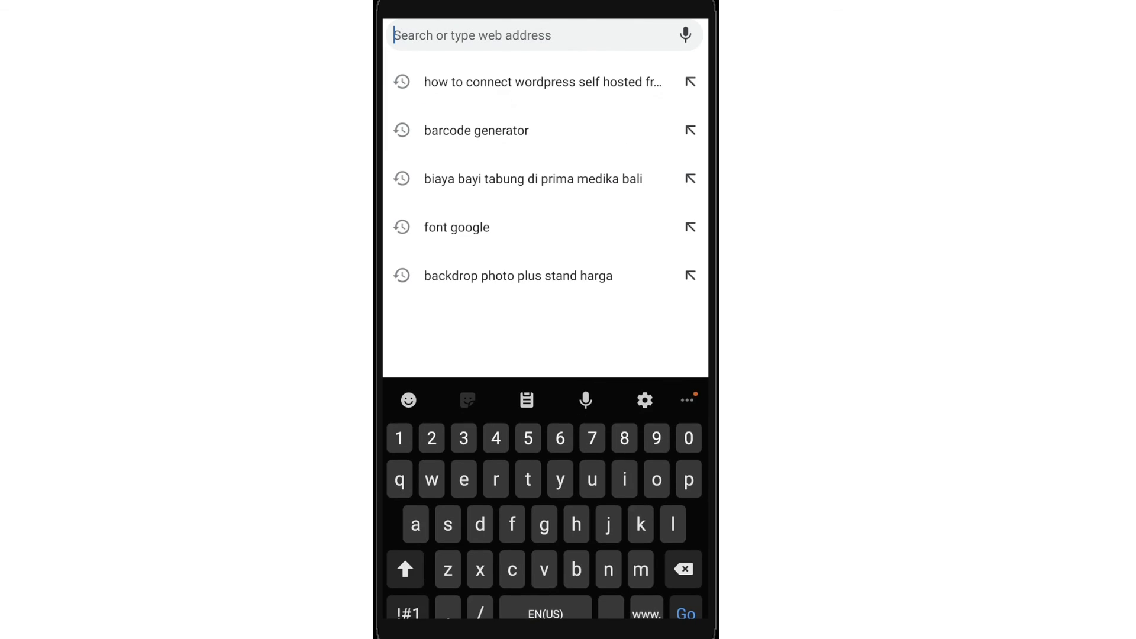
text(my)
text(/lo)
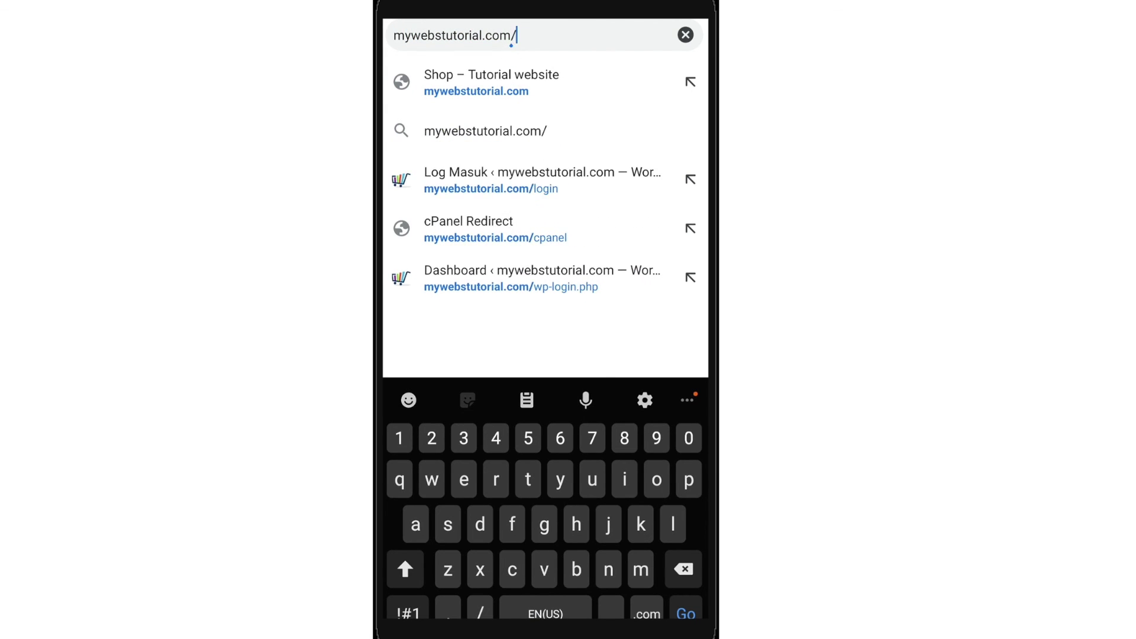
key(Return)
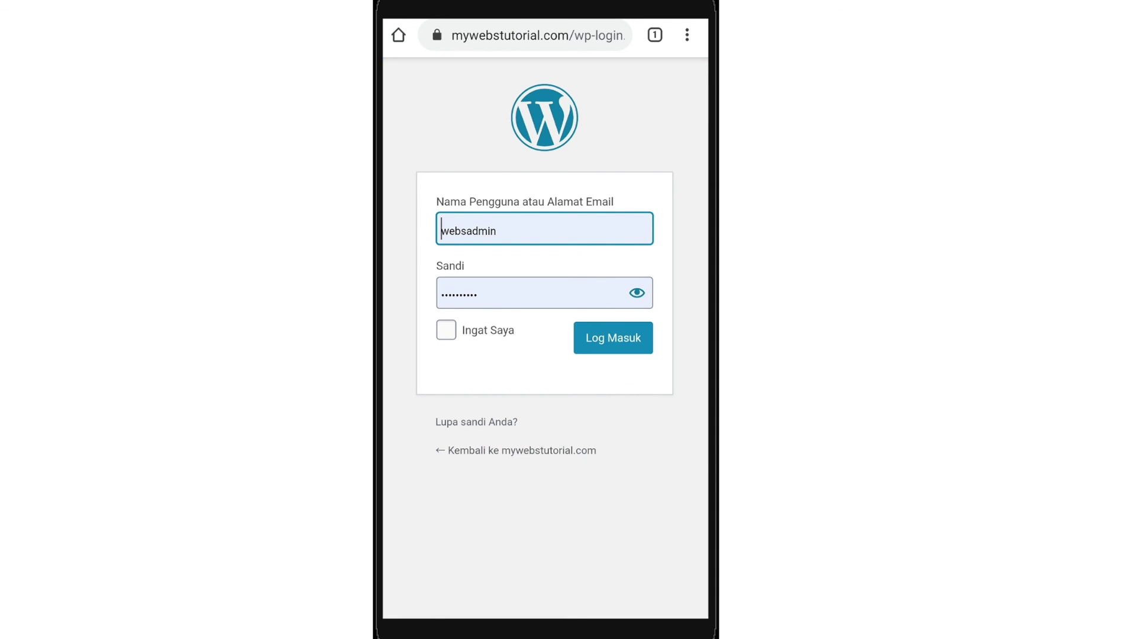
click(613, 338)
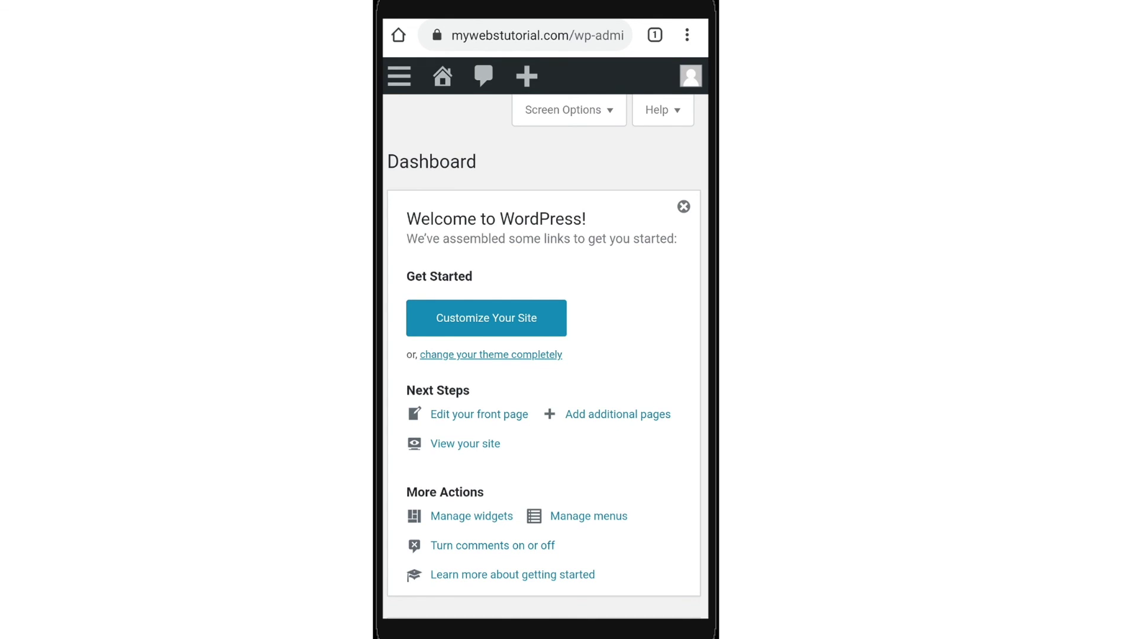
Open WooCommerce > Orders from the mobile admin menu
click(399, 76)
click(455, 397)
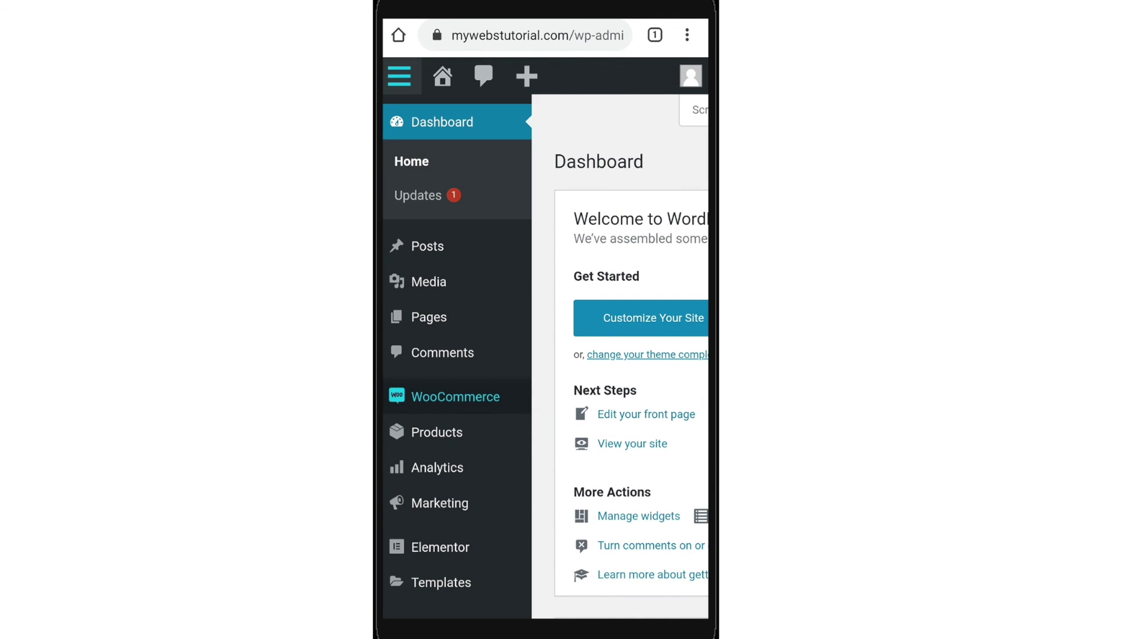
click(413, 469)
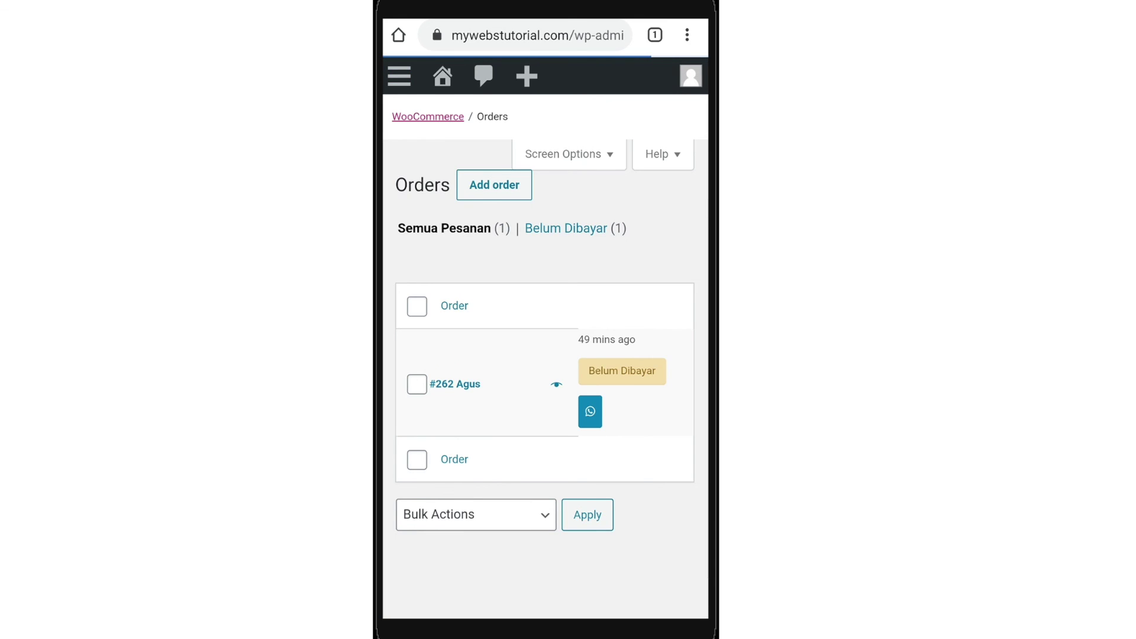
Send the order message via WhatsApp, then return to the browser and open order #262
click(590, 403)
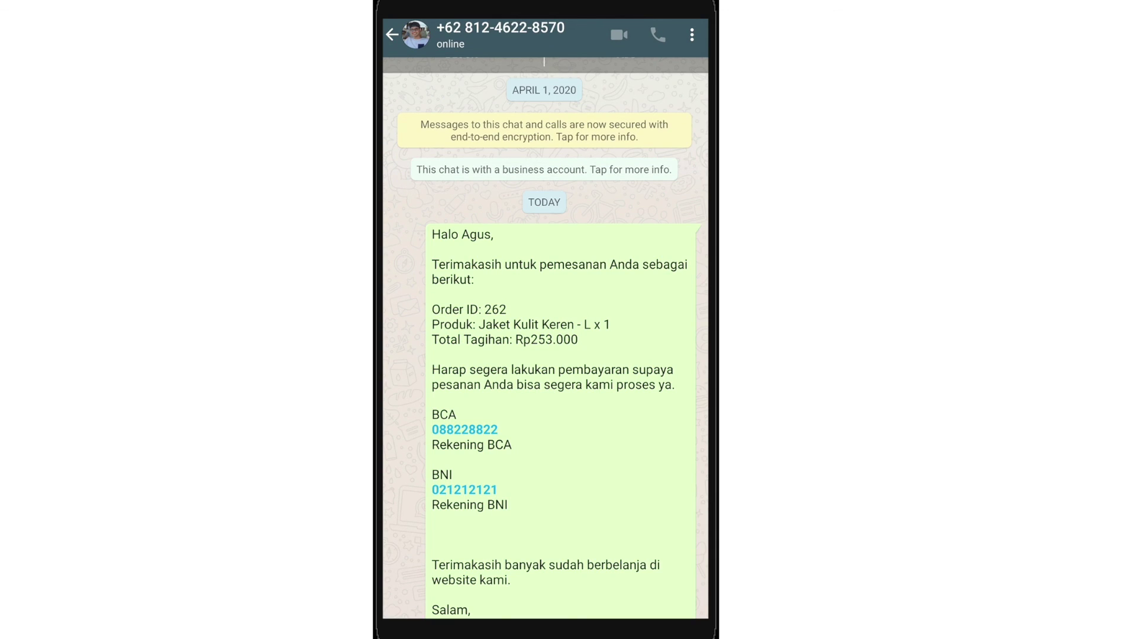
drag(544, 633, 544, 414)
drag(414, 304, 541, 304)
click(540, 304)
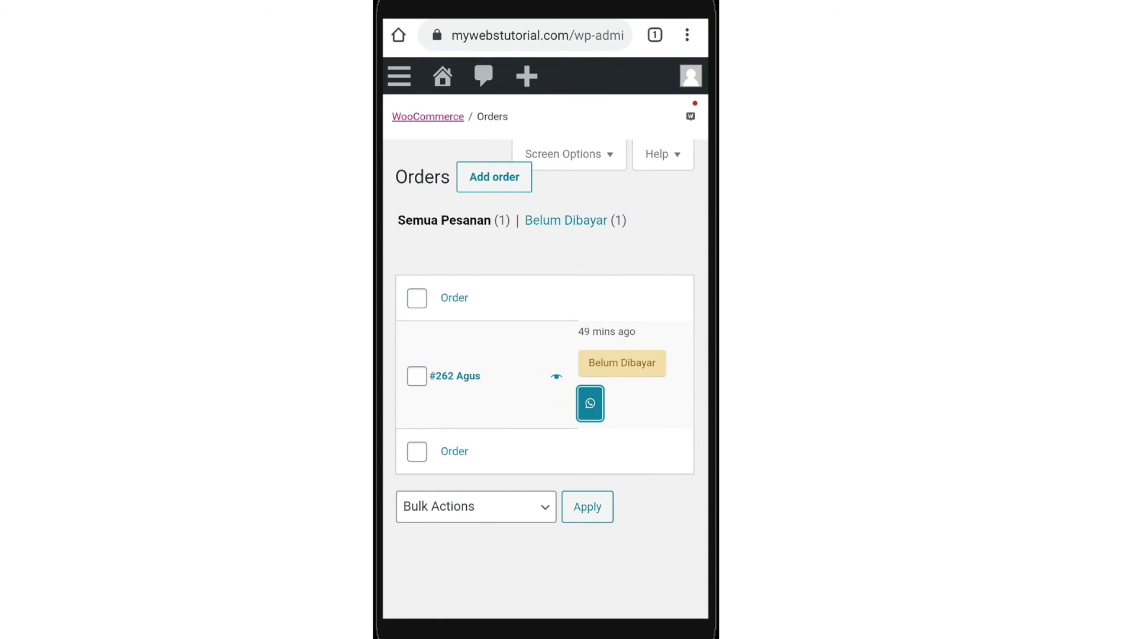
click(454, 376)
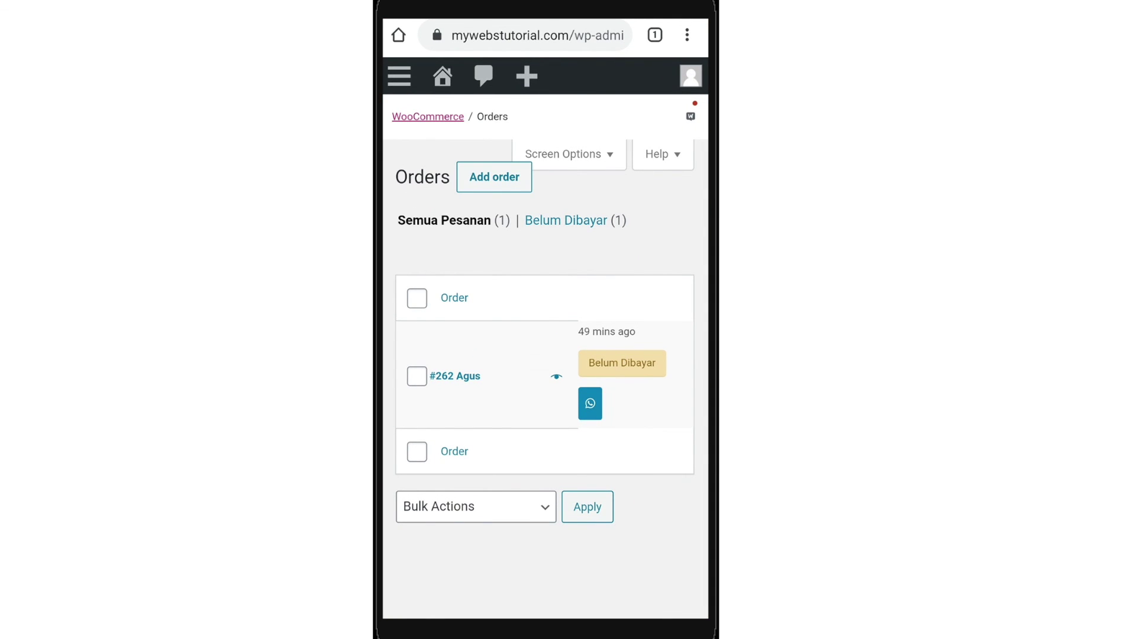
Change order #262's status to Pesanan Selesai
scroll(544, 355, down, 5)
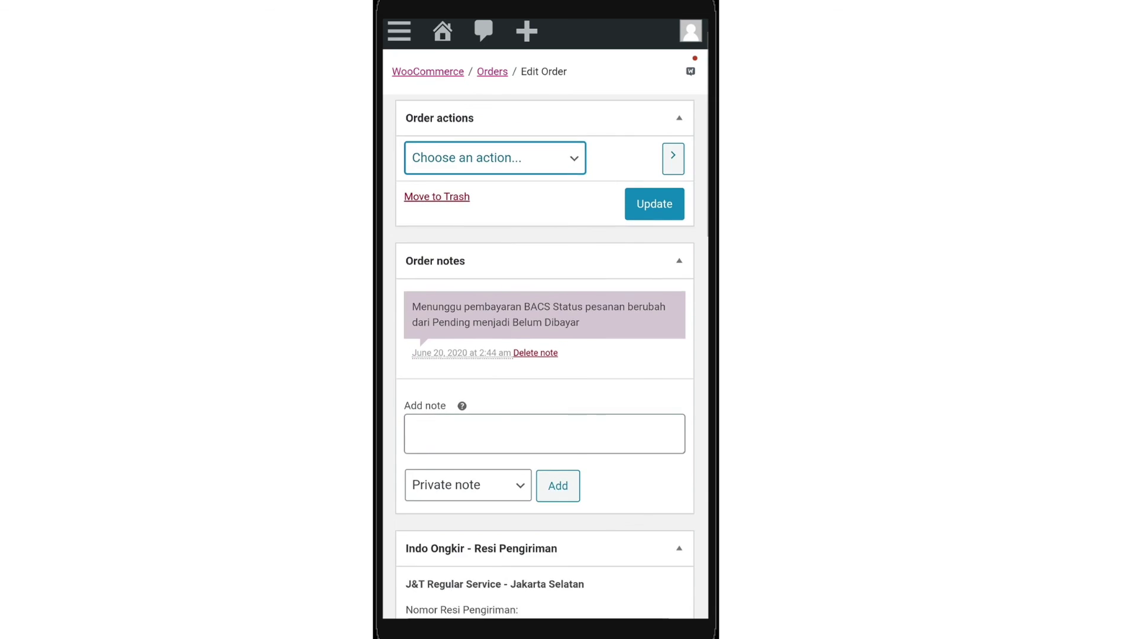
scroll(544, 355, down, 4)
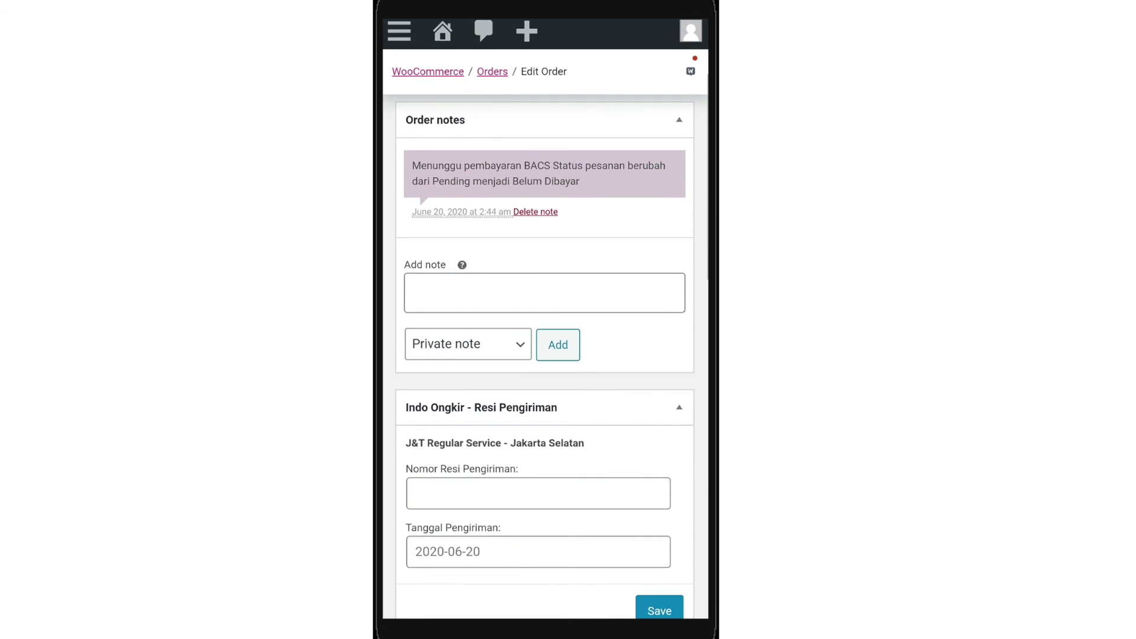
scroll(544, 355, down, 7)
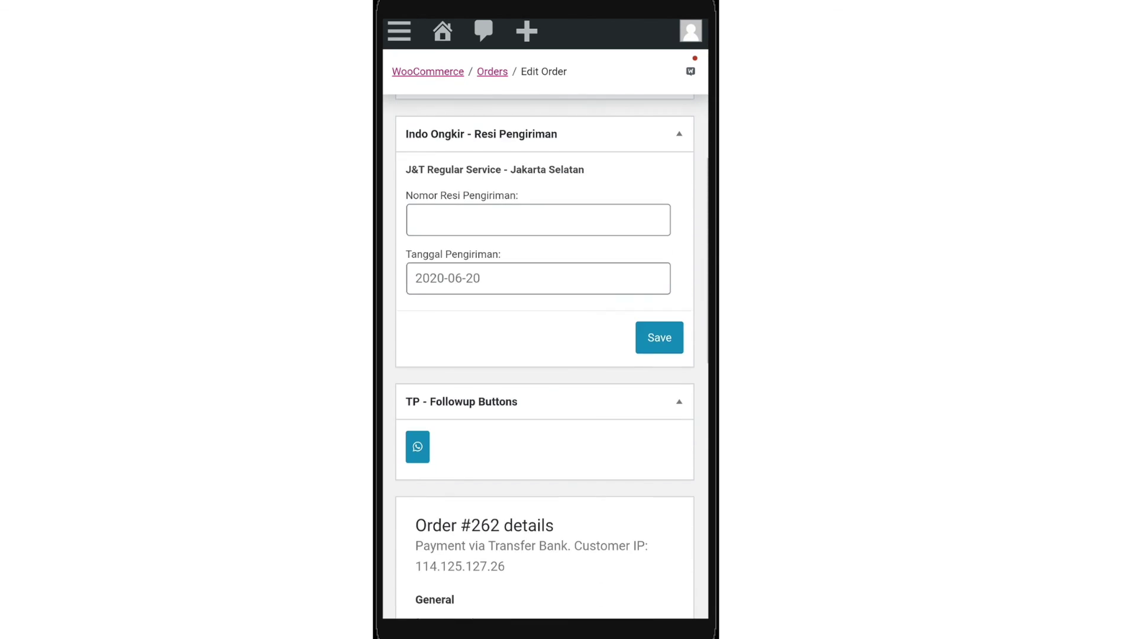
scroll(544, 355, down, 3)
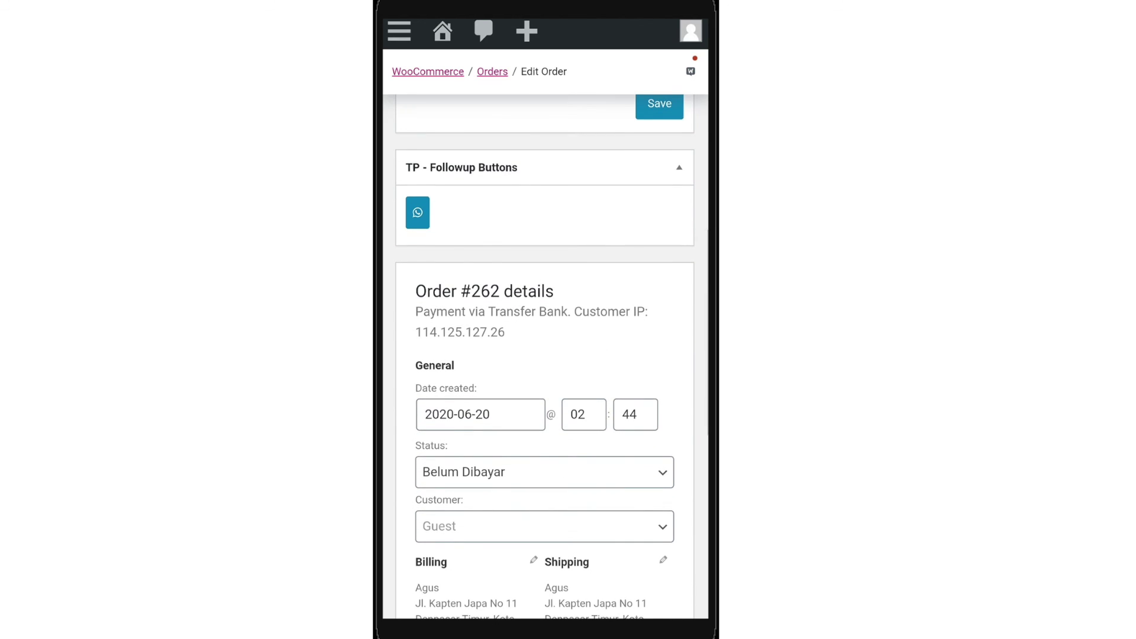
scroll(544, 355, down, 1)
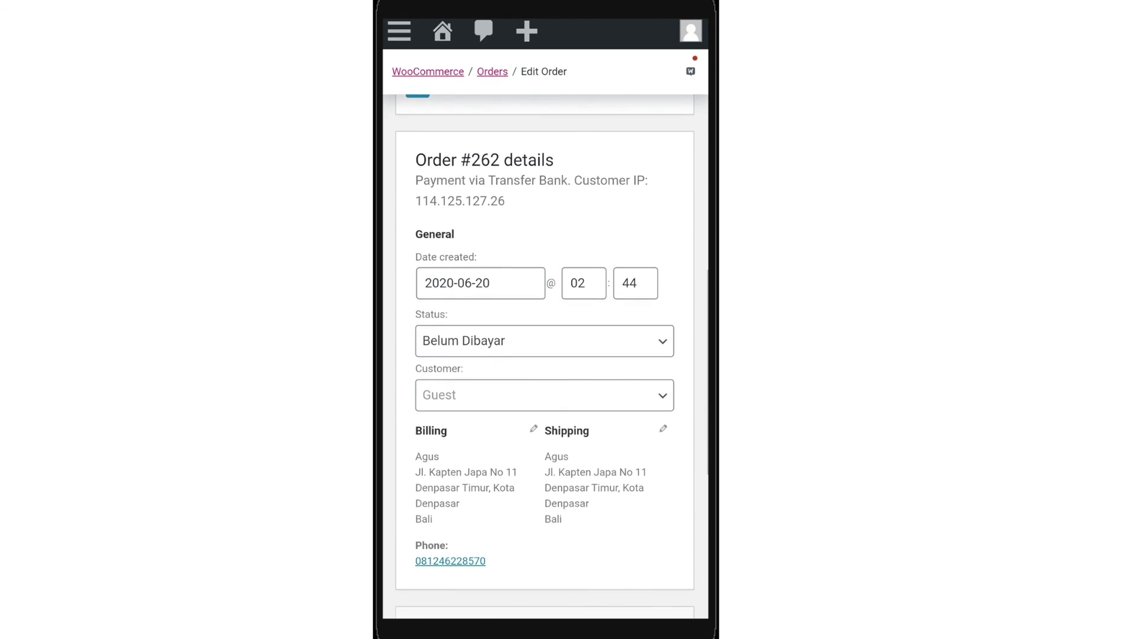
click(544, 324)
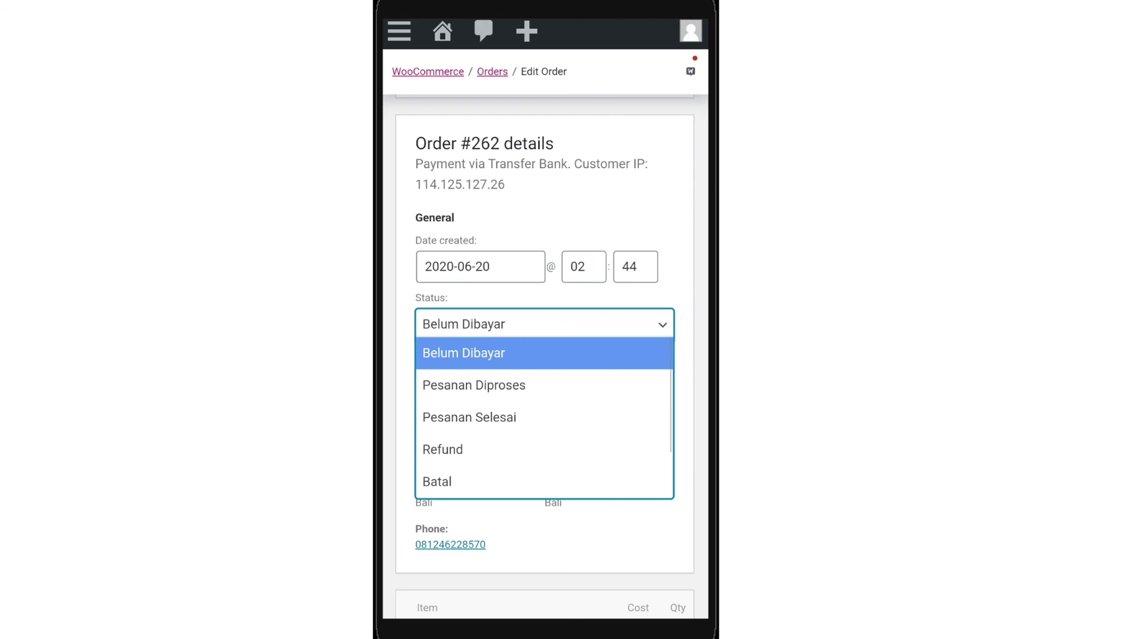
click(473, 385)
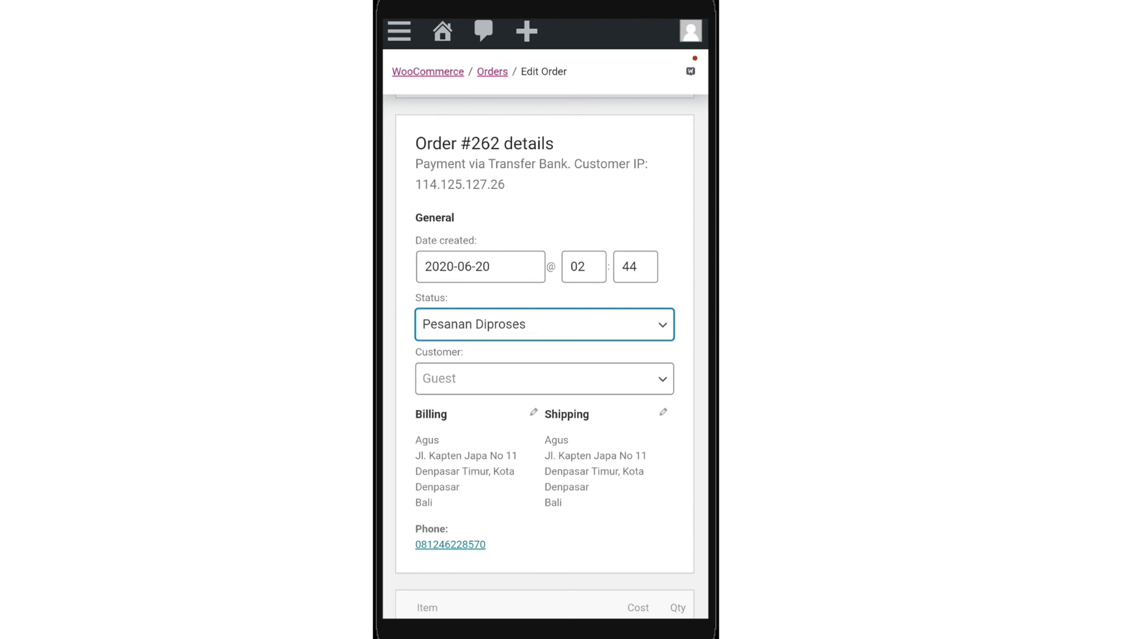
click(544, 324)
click(469, 418)
Scroll down to review the kupon001 coupon line and order totals
scroll(545, 355, down, 5)
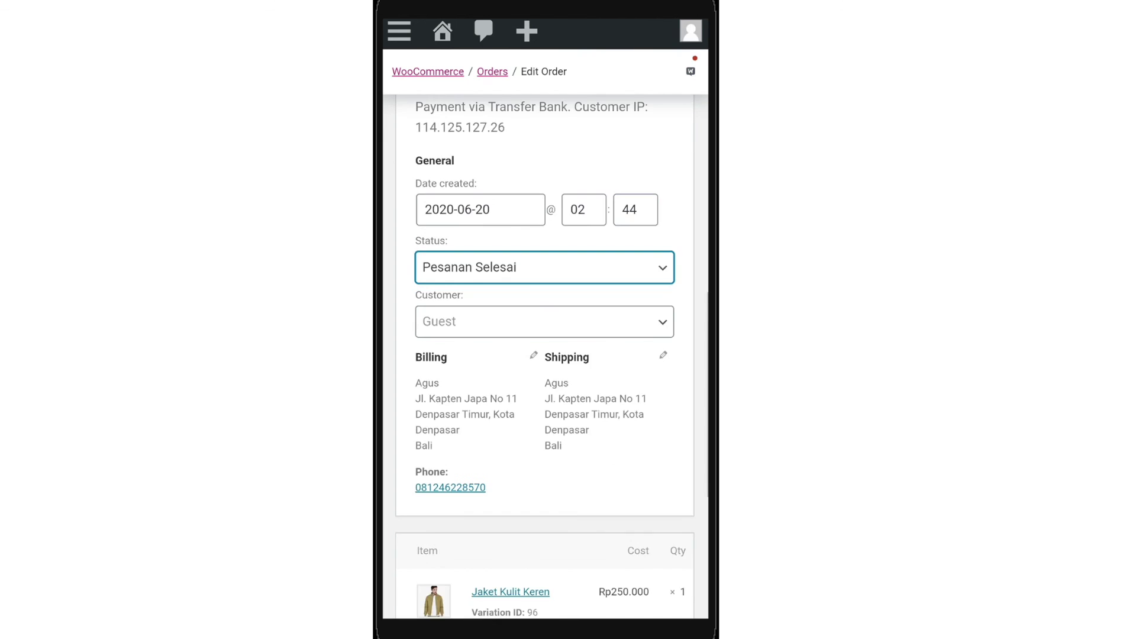
scroll(544, 355, down, 3)
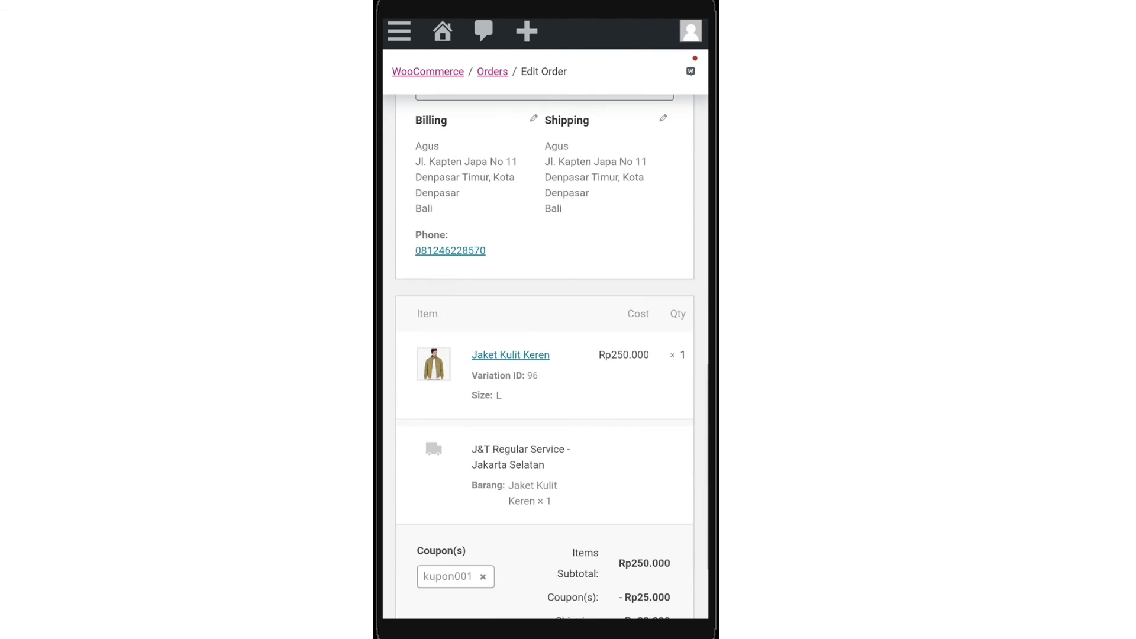
scroll(544, 355, down, 2)
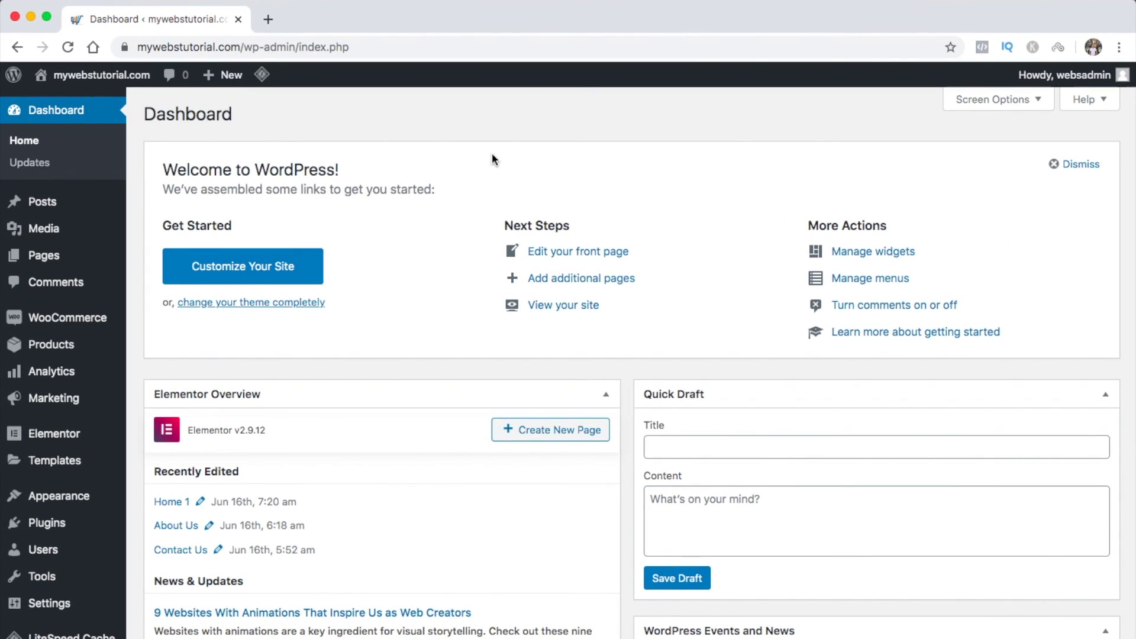
Review the Orders list, then the sales and Customers reports showing Rp25.000 of coupons used
mouse_move(95, 319)
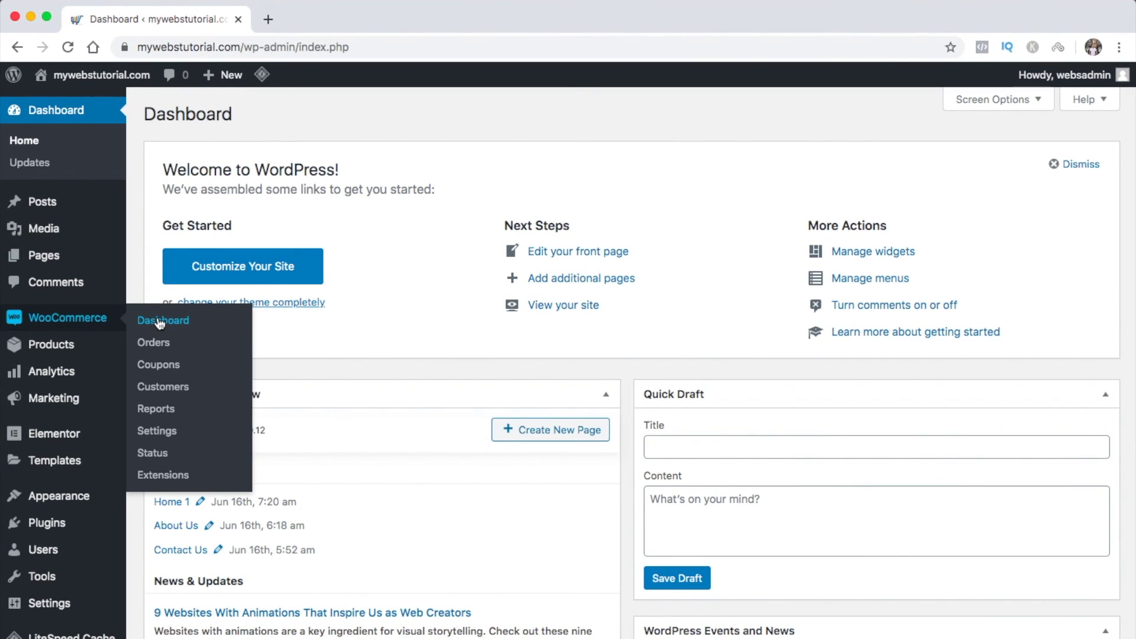
click(160, 352)
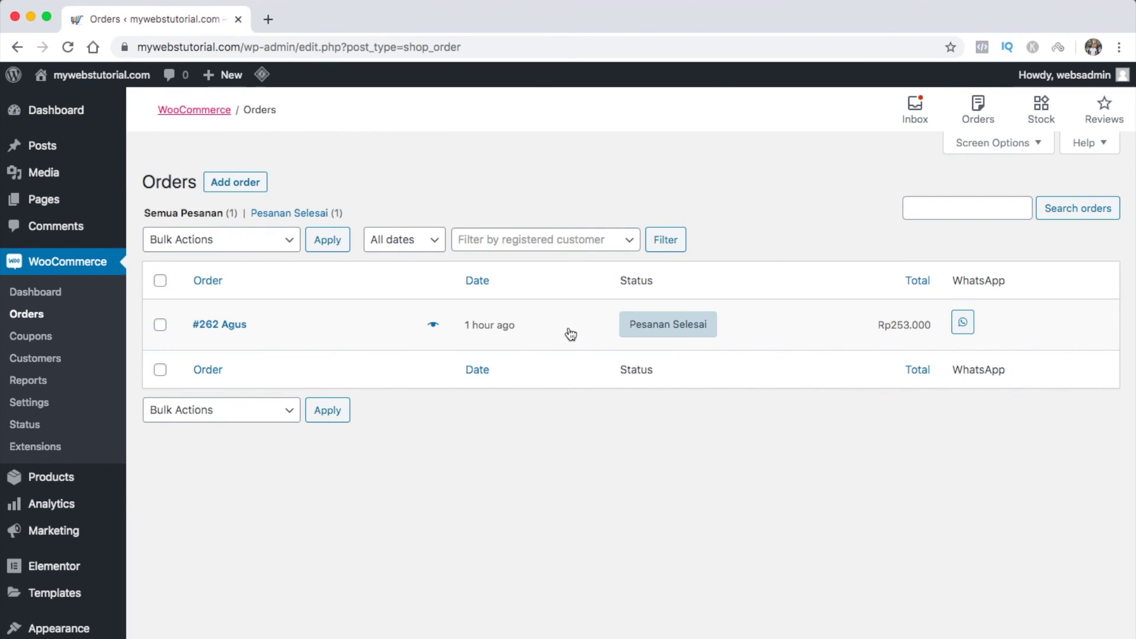
mouse_move(657, 331)
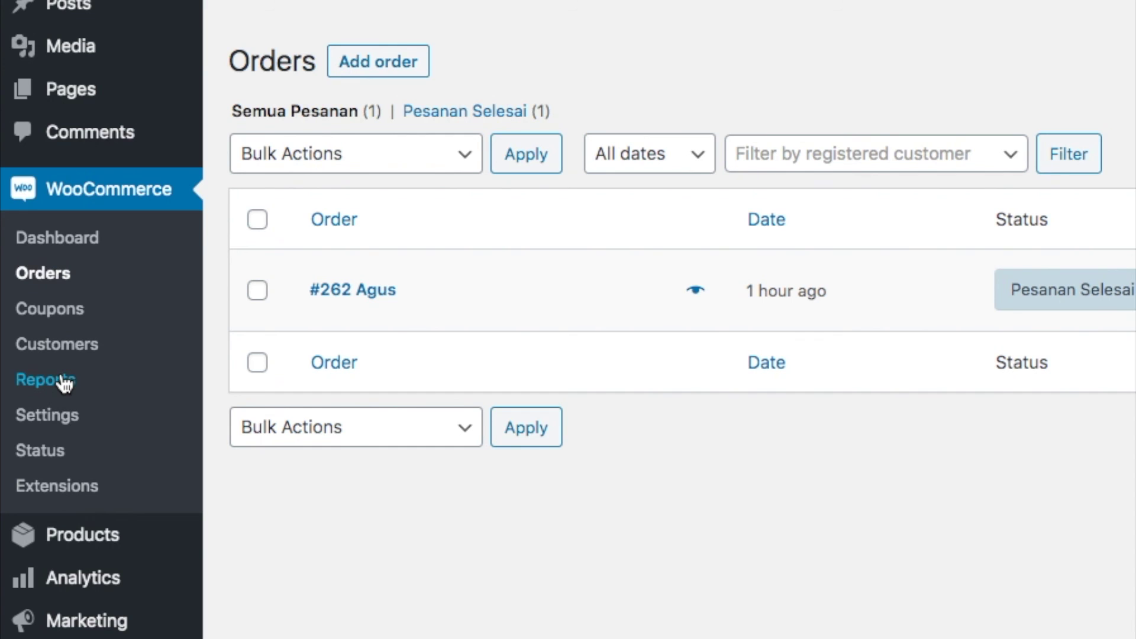
click(64, 383)
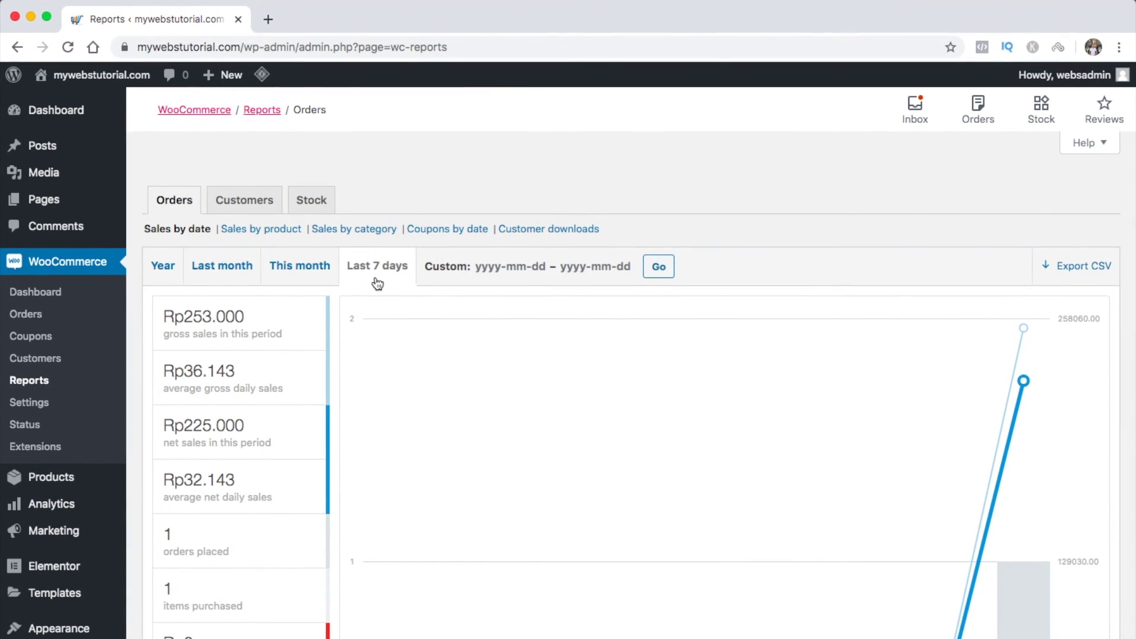
scroll(377, 283, down, 3)
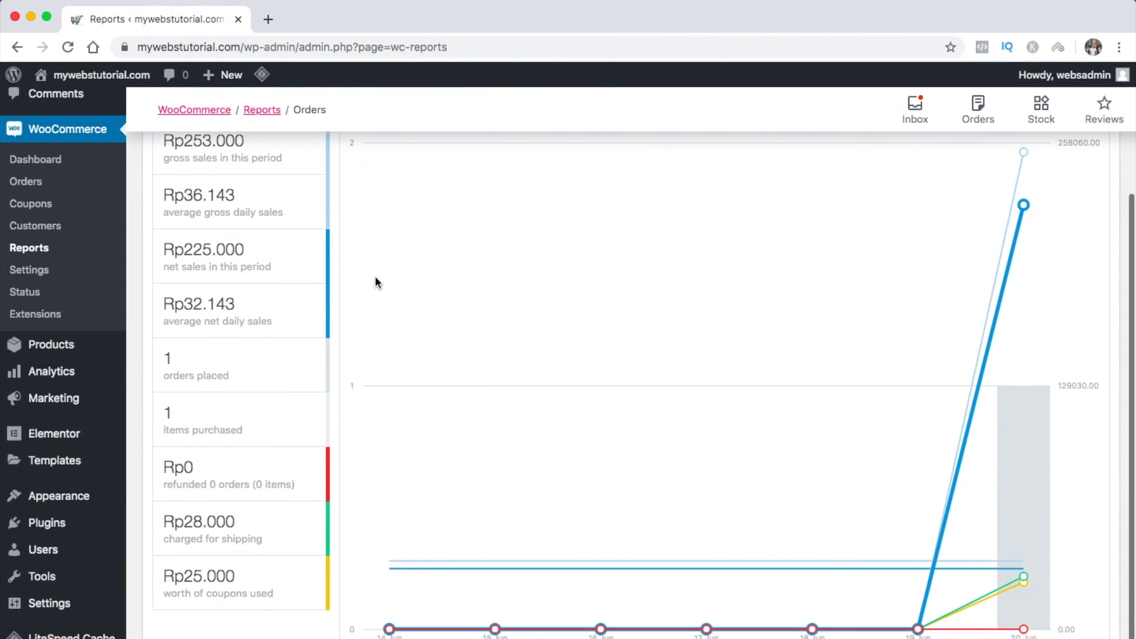
scroll(375, 281, up, 3)
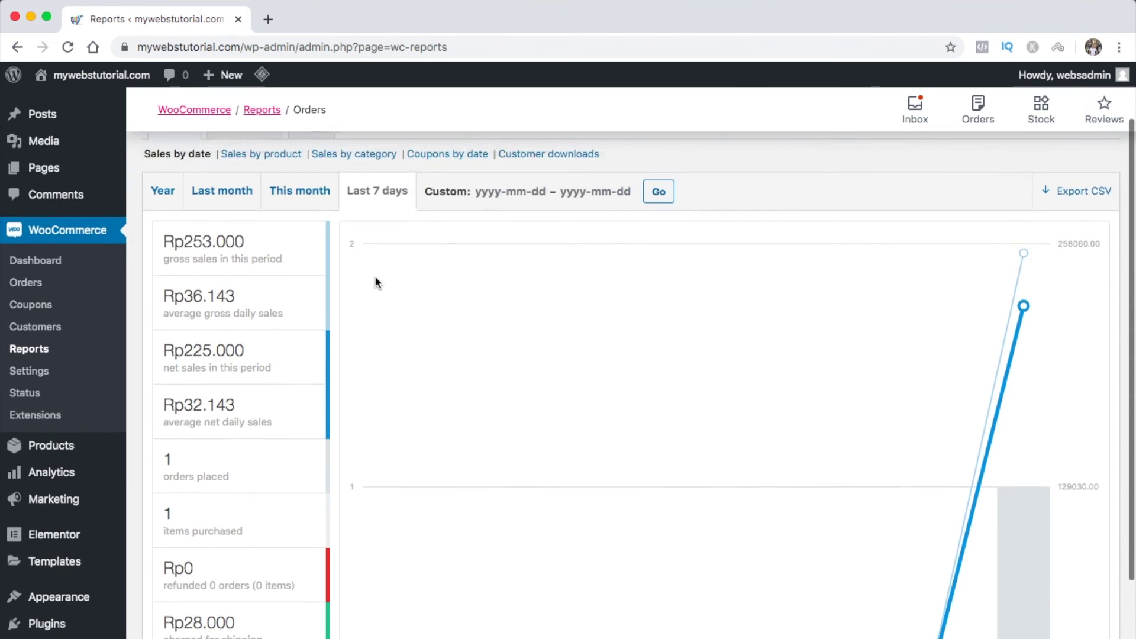
click(256, 204)
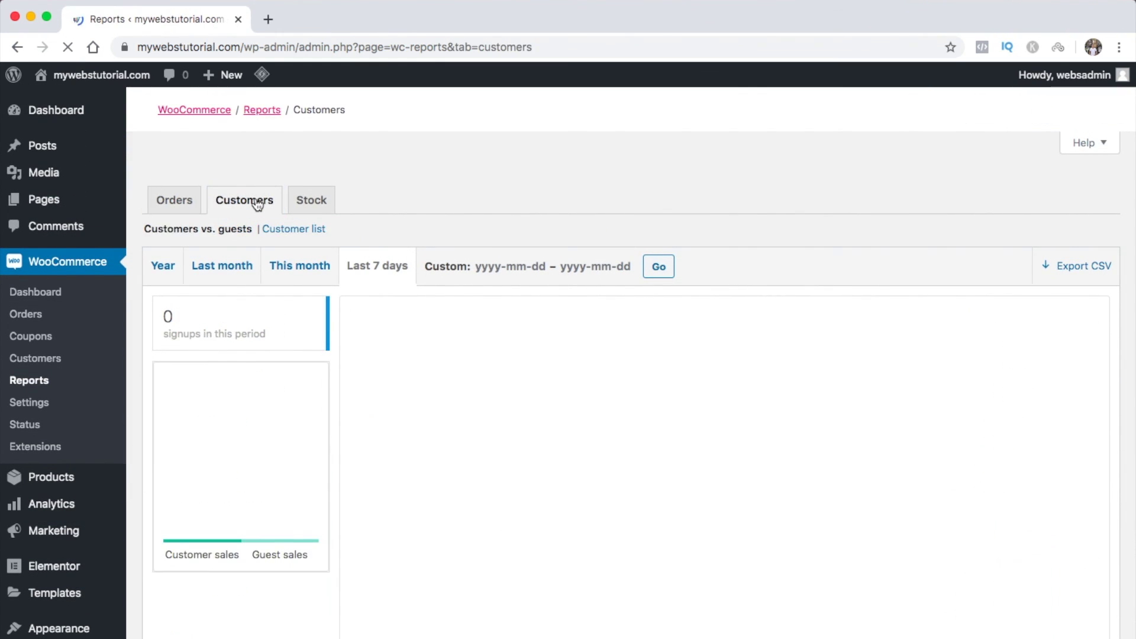
scroll(319, 462, down, 1)
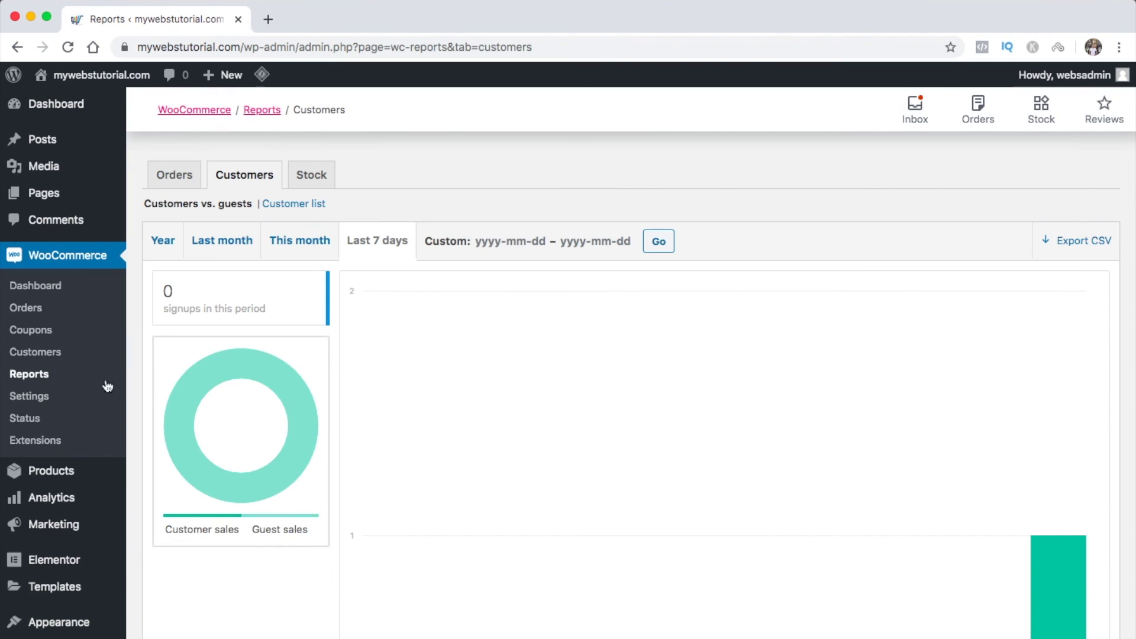
Check Revenue analytics showing Rp253.000 total sales for June 20, 2020, then visit the storefront
mouse_move(41, 500)
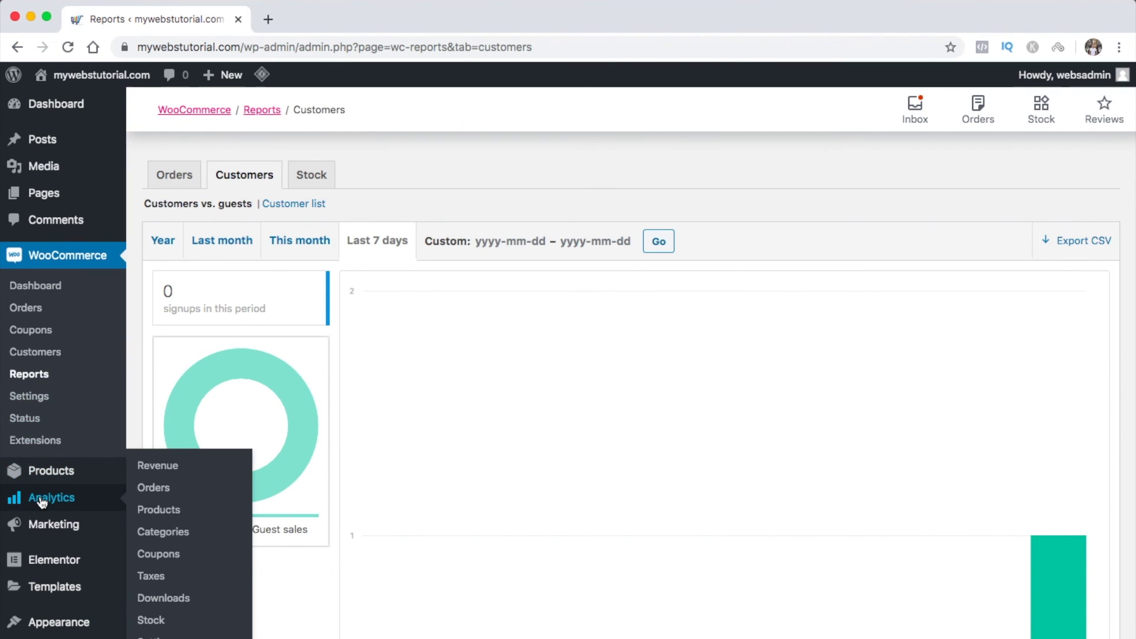
click(159, 472)
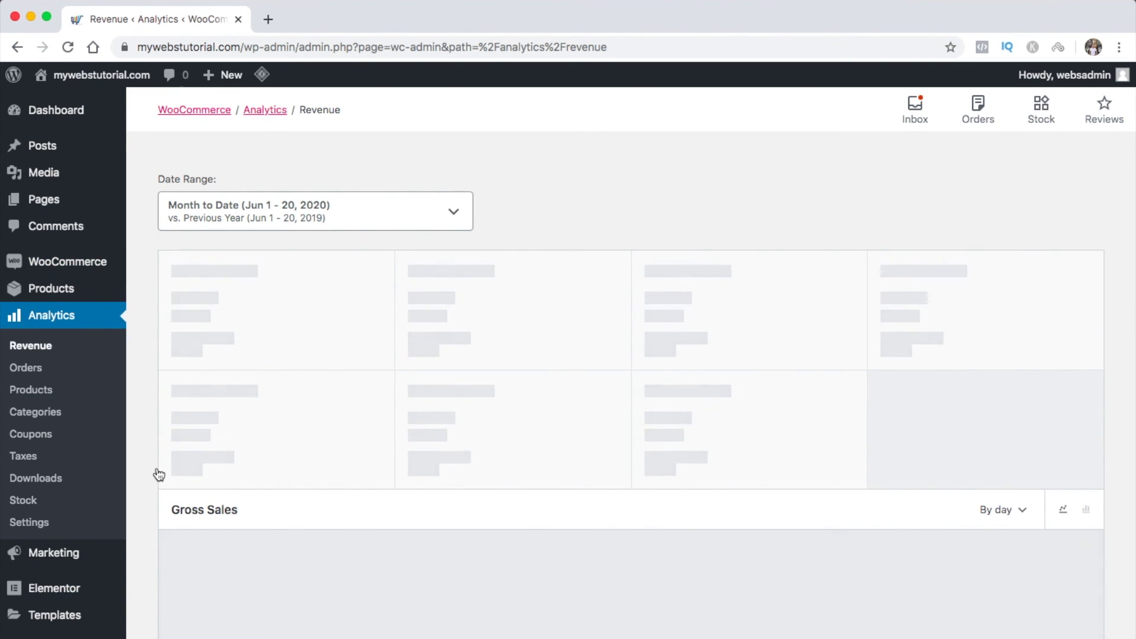
scroll(158, 473, down, 10)
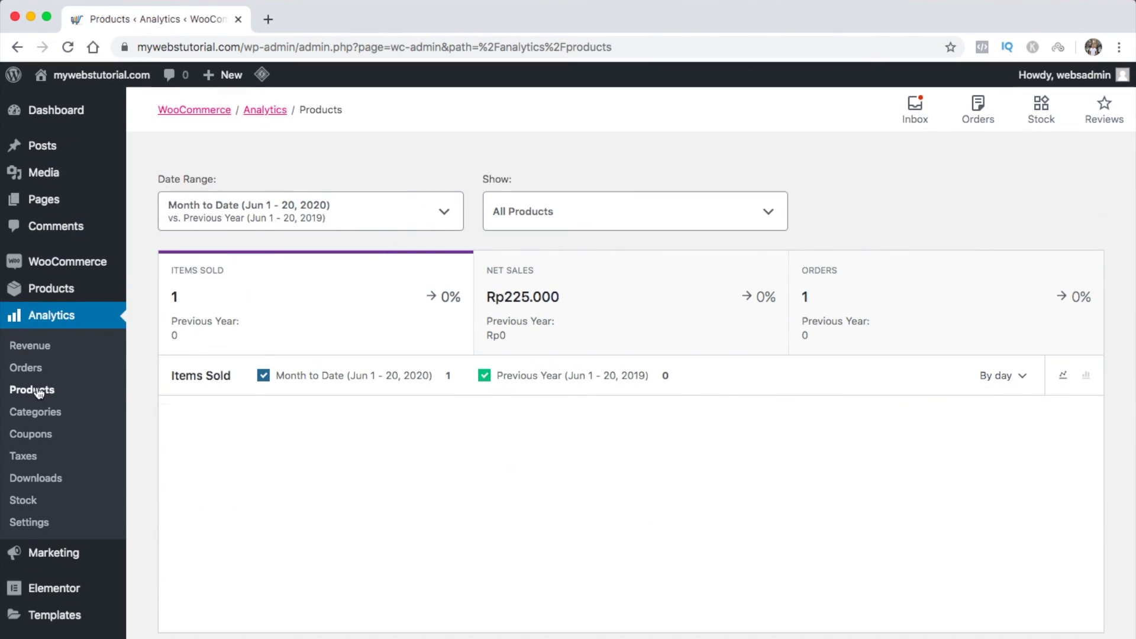
mouse_move(89, 74)
click(64, 103)
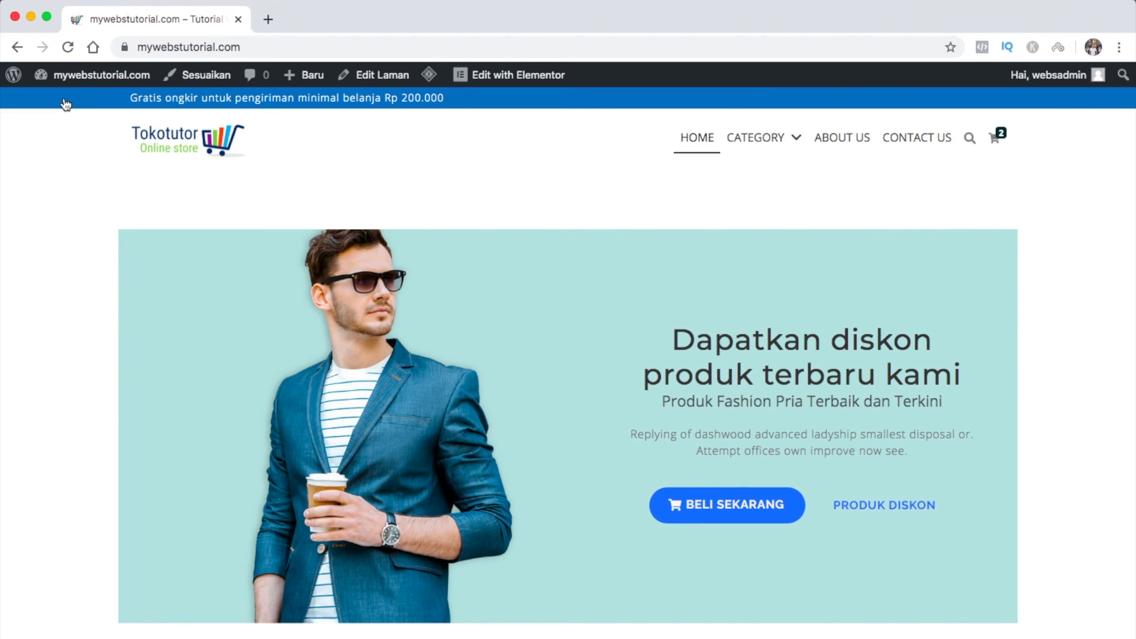
scroll(42, 325, down, 10)
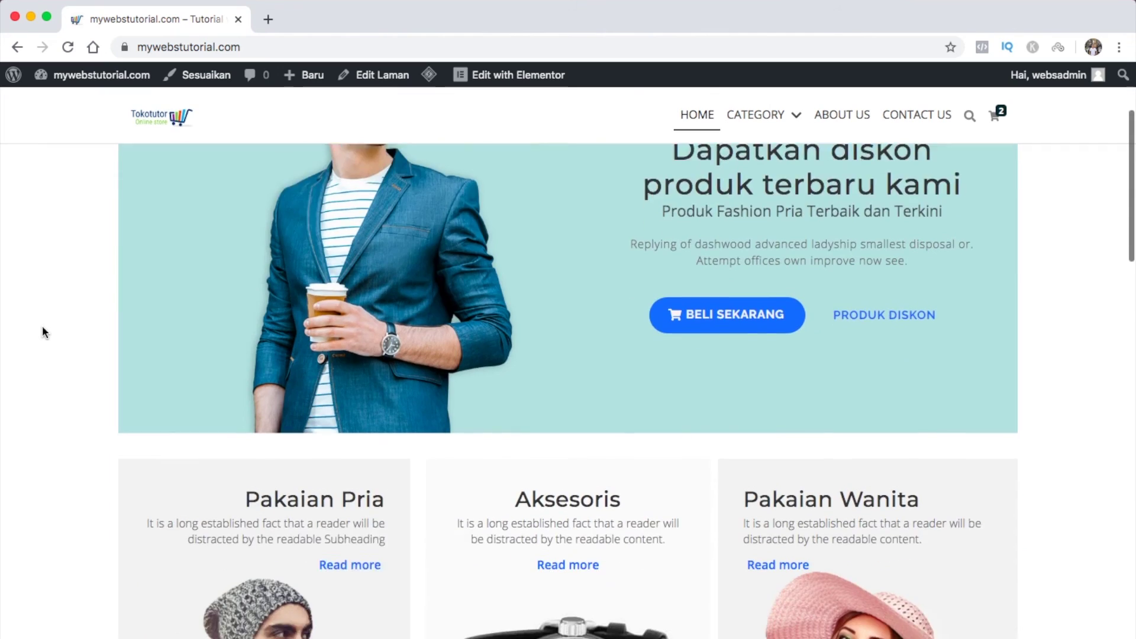
scroll(42, 328, down, 15)
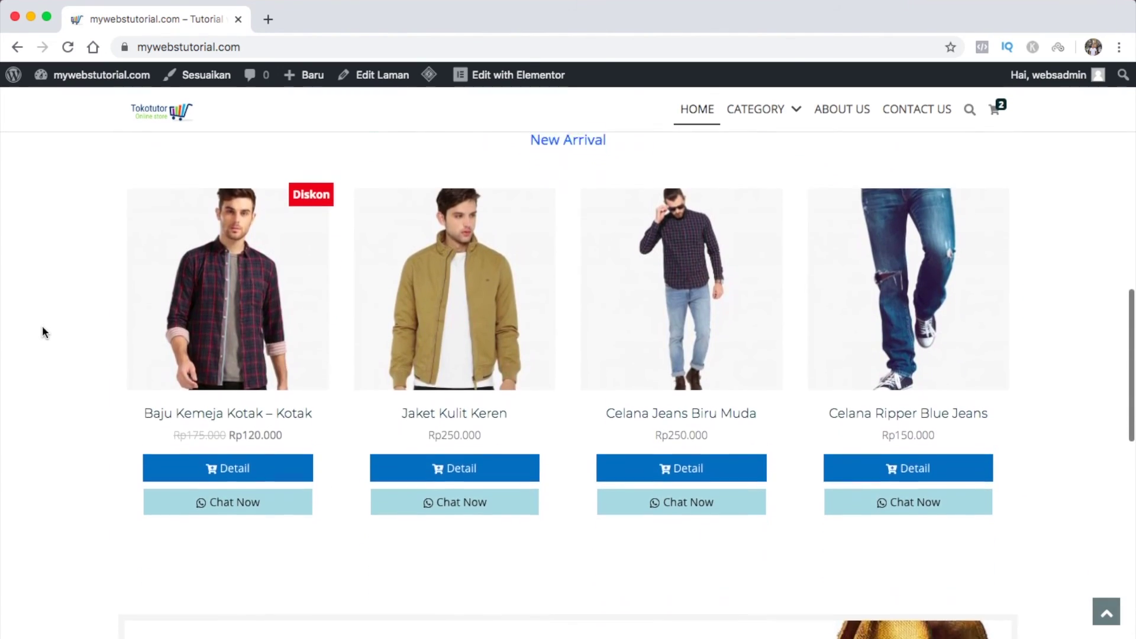
scroll(42, 329, down, 5)
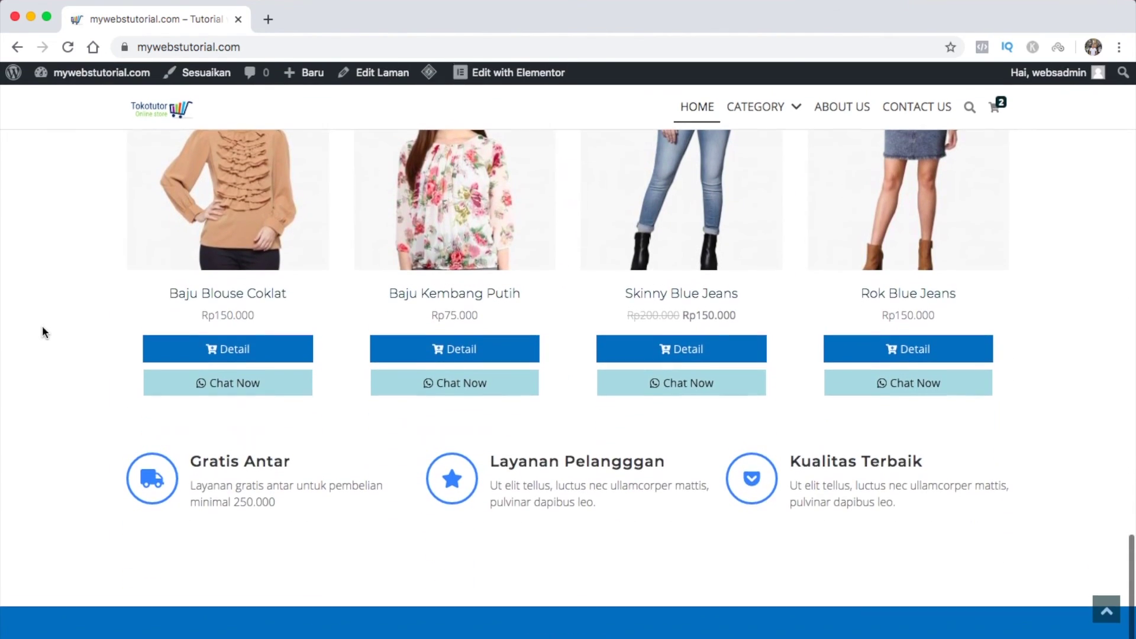
scroll(42, 329, up, 15)
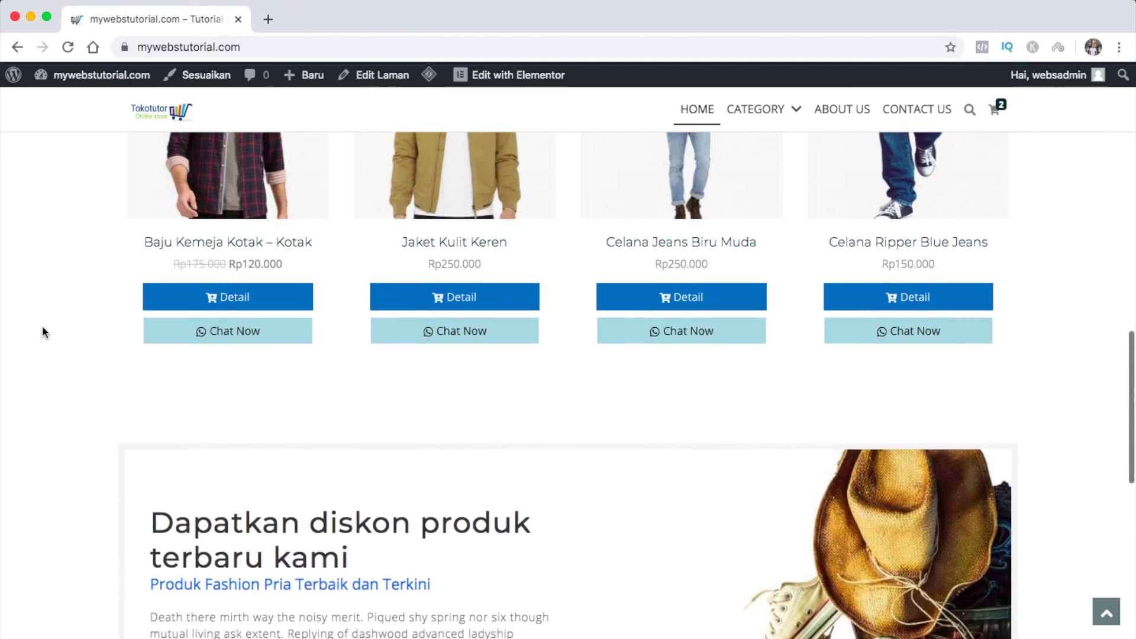
scroll(42, 328, up, 10)
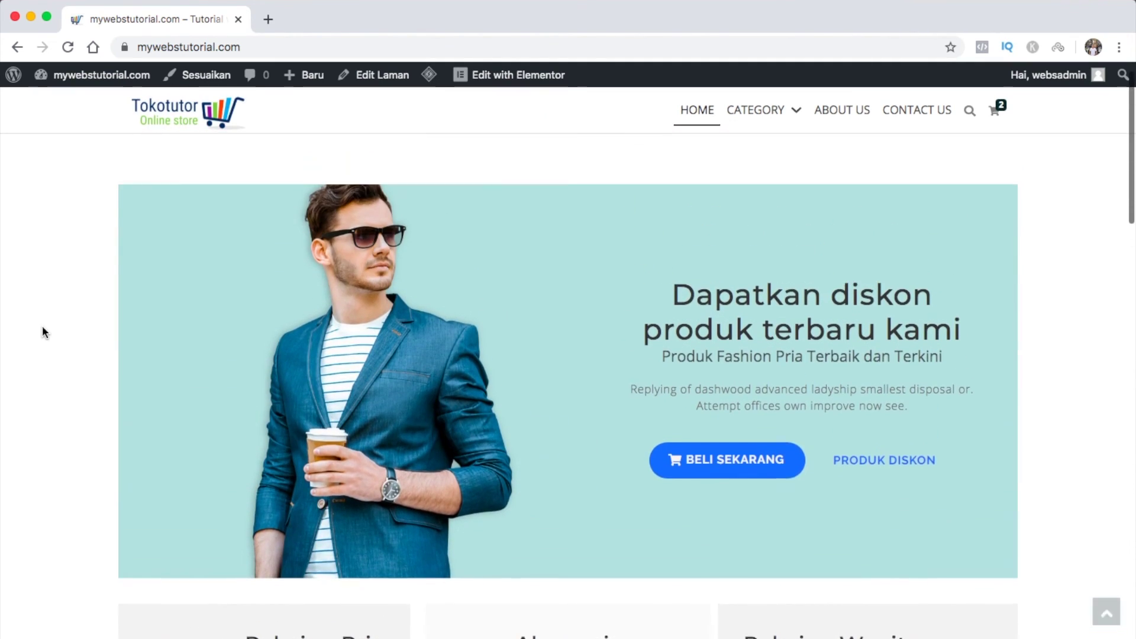